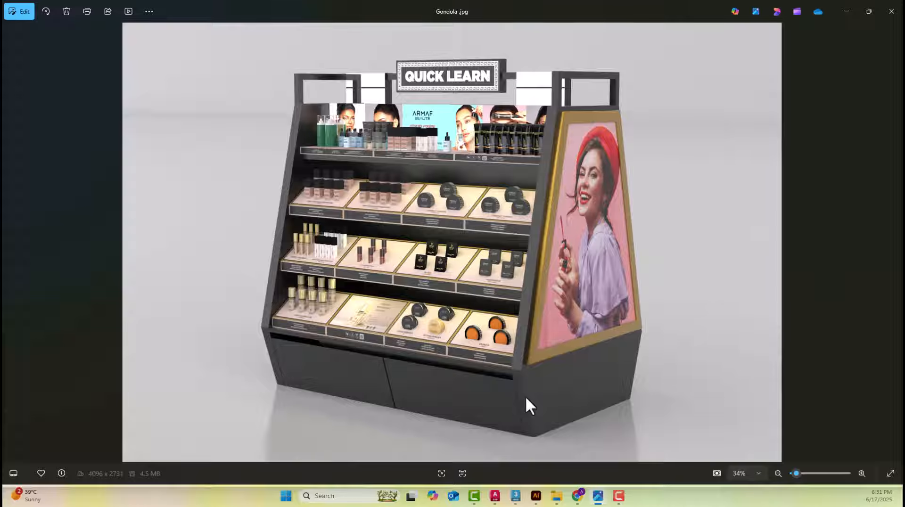
Switch to AutoCAD and examine the dimensioned side elevation, side panel outlines and shelf profile in 01.dwg
mouse_move(514, 500)
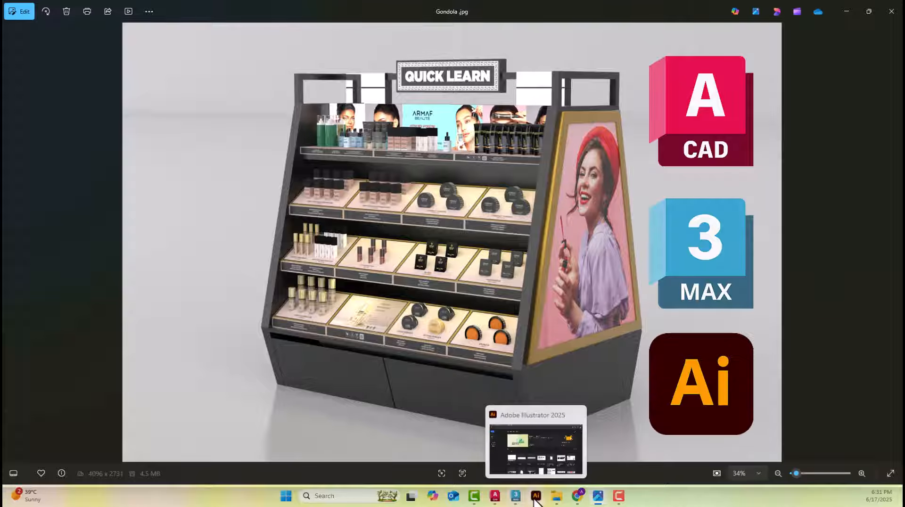
click(473, 462)
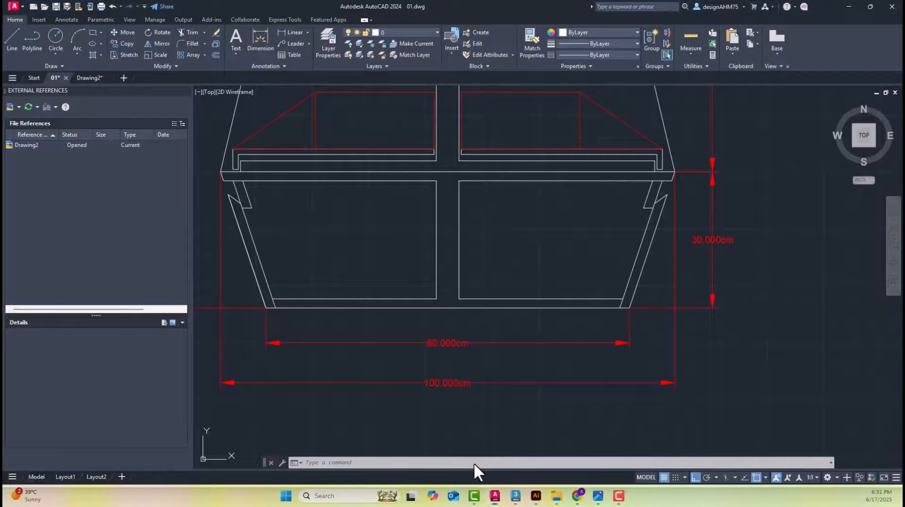
scroll(485, 293, down, 3)
mouse_move(495, 255)
middle_down()
mouse_move(462, 293)
mouse_move(402, 307)
middle_up()
scroll(600, 245, down, 5)
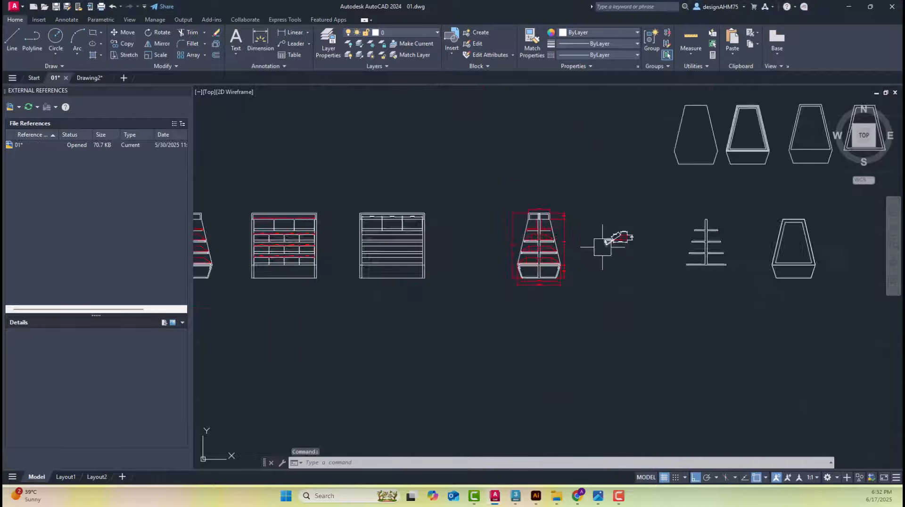
middle_drag(799, 151, 625, 297)
scroll(641, 284, up, 3)
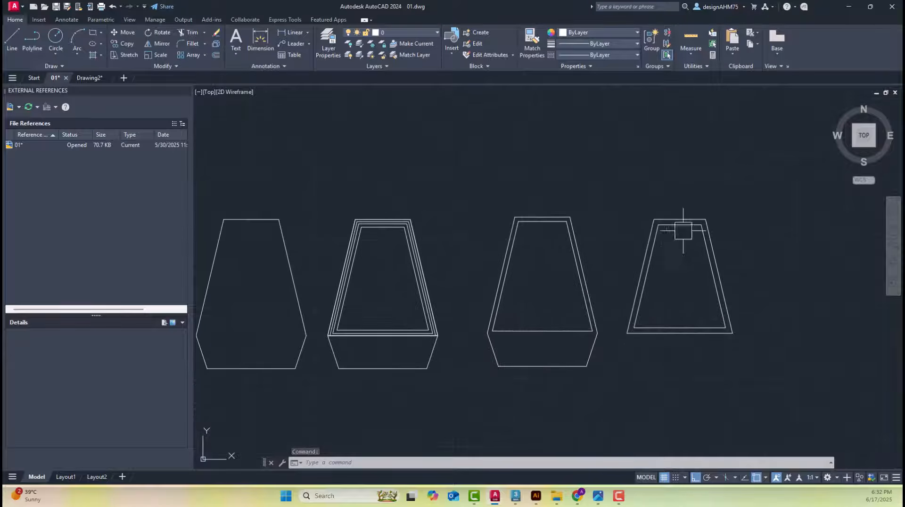
scroll(431, 292, down, 4)
scroll(571, 327, up, 1)
scroll(570, 327, up, 5)
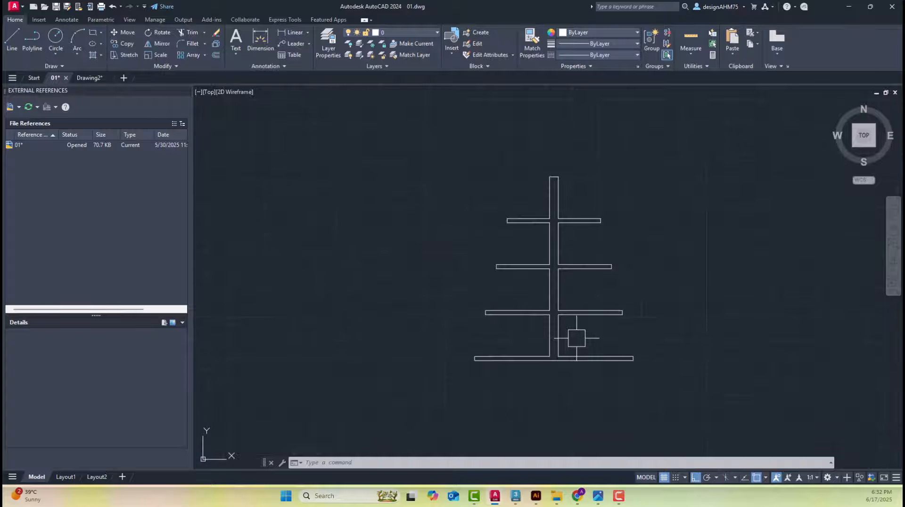
Examine the gondola's side elevation, tray profiles and front elevation in 01.dwg
scroll(579, 337, down, 6)
middle_drag(580, 337, 841, 297)
scroll(306, 283, up, 2)
scroll(305, 283, up, 2)
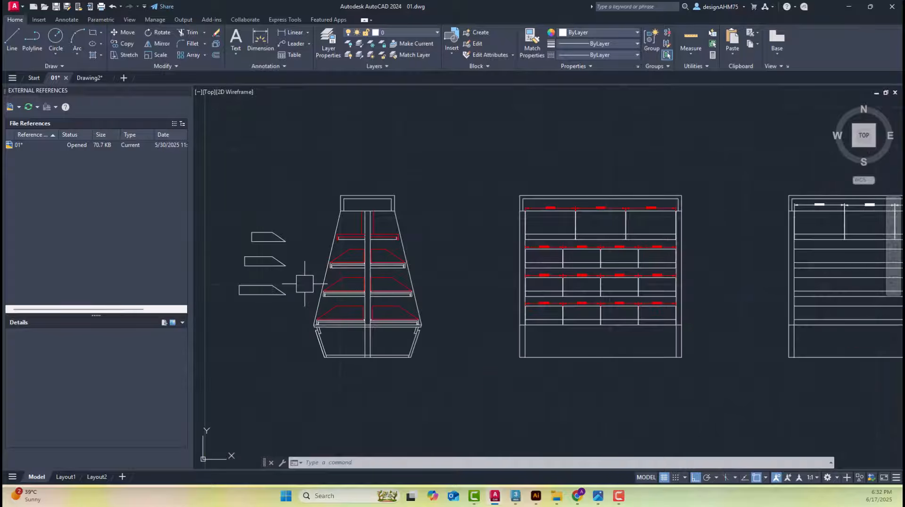
scroll(305, 300, up, 3)
scroll(305, 300, down, 2)
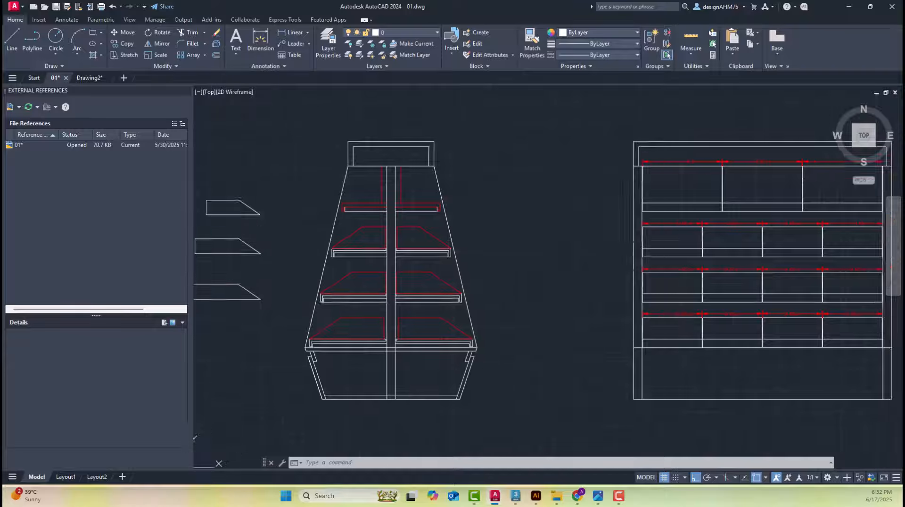
scroll(569, 277, down, 5)
scroll(414, 346, up, 8)
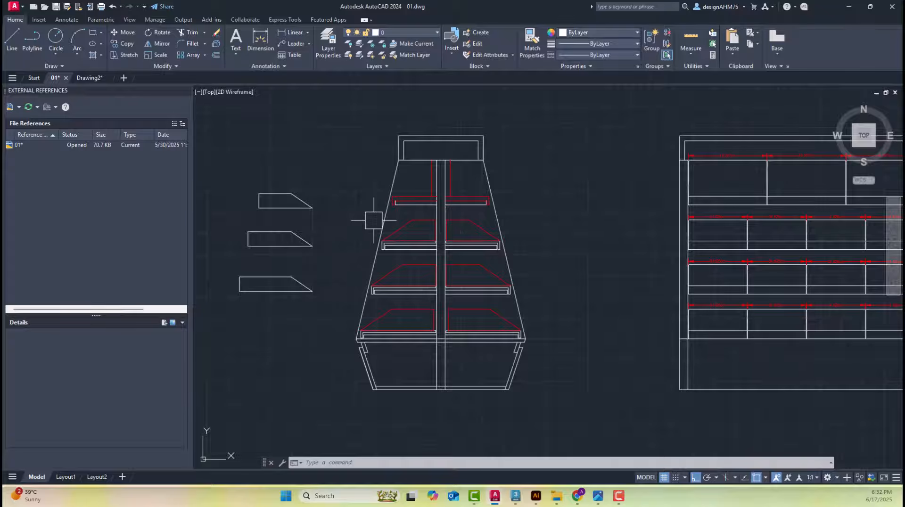
Switch to 3ds Max to inspect the gondola model's shelves and products, and return to the Gondola.jpg render
click(516, 495)
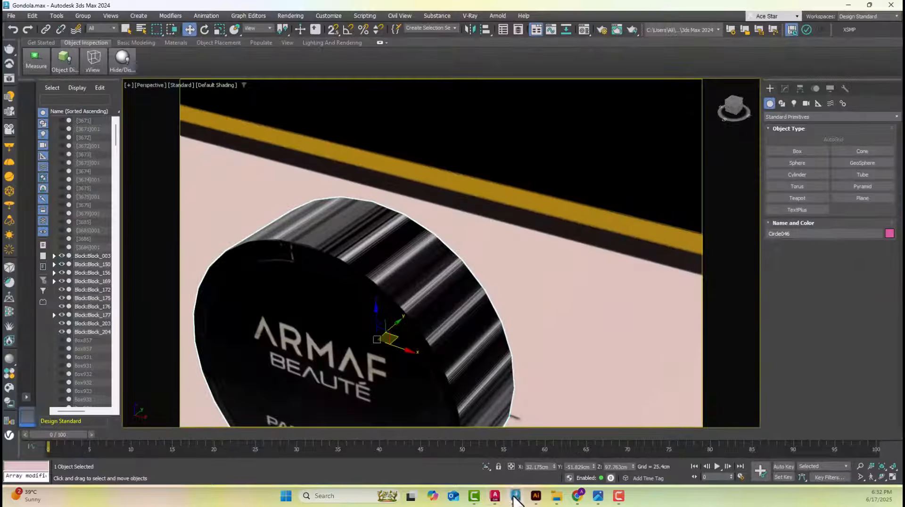
scroll(501, 289, down, 4)
scroll(517, 286, down, 8)
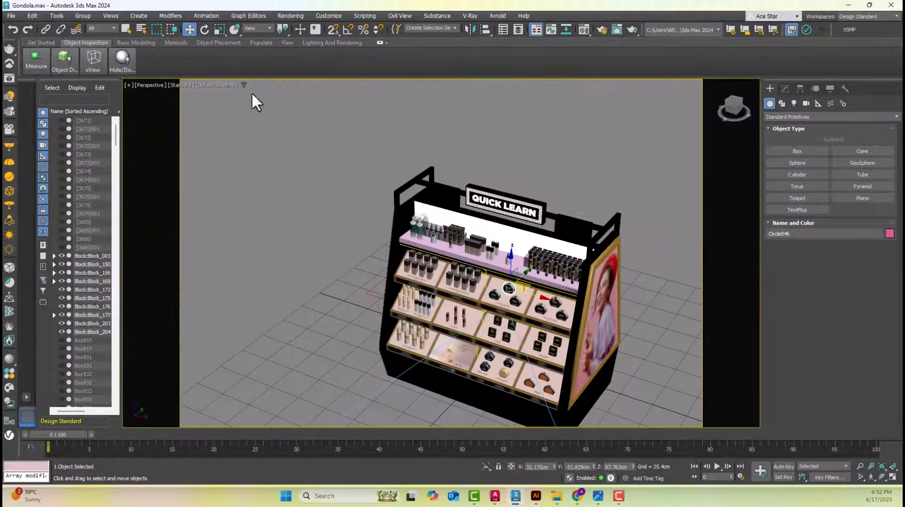
click(359, 207)
scroll(501, 236, up, 10)
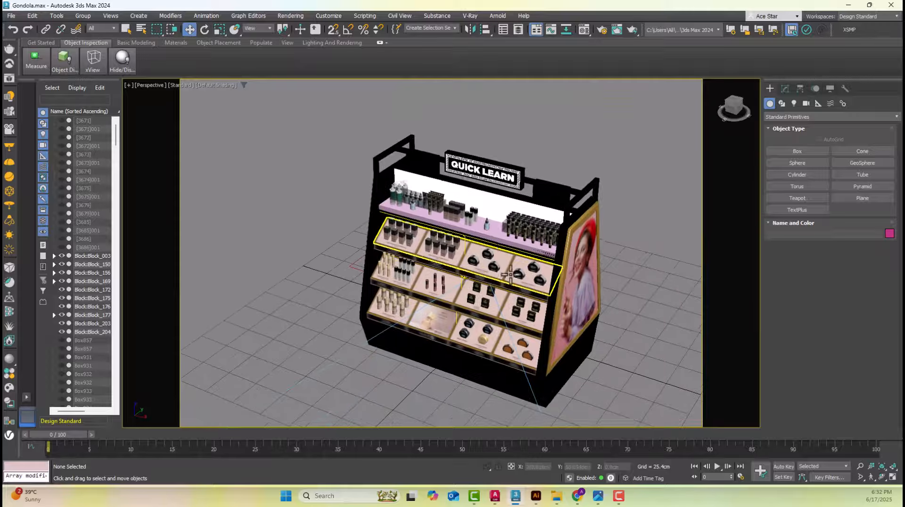
click(501, 226)
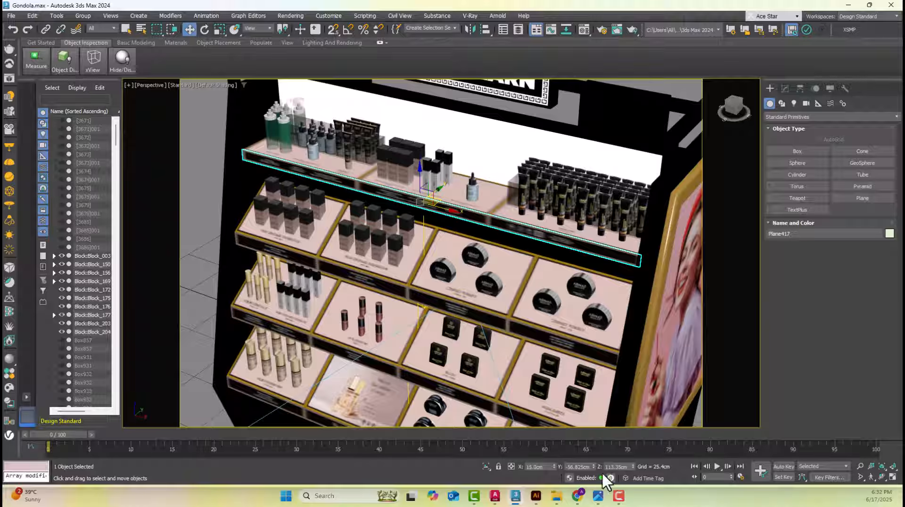
click(598, 496)
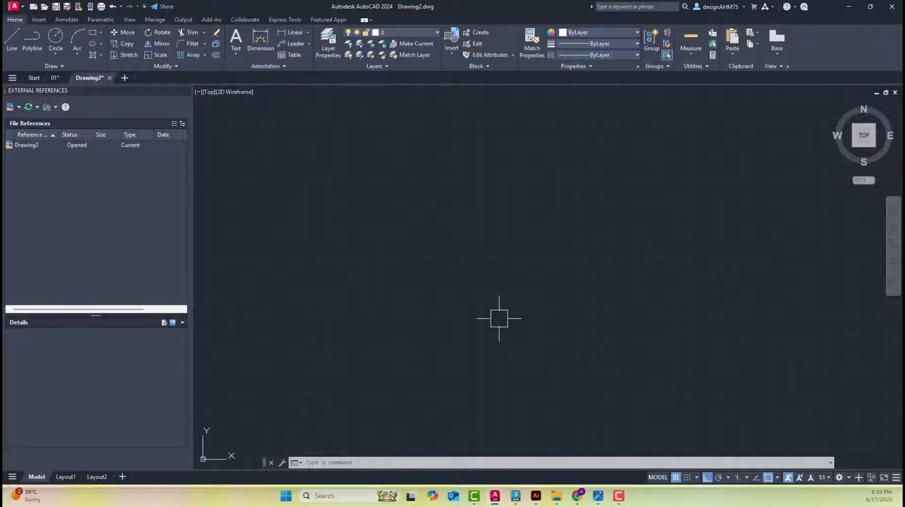
Switch to 3ds Max and inspect the whole gondola scene, including the camera in front of the display
click(516, 496)
scroll(560, 195, down, 8)
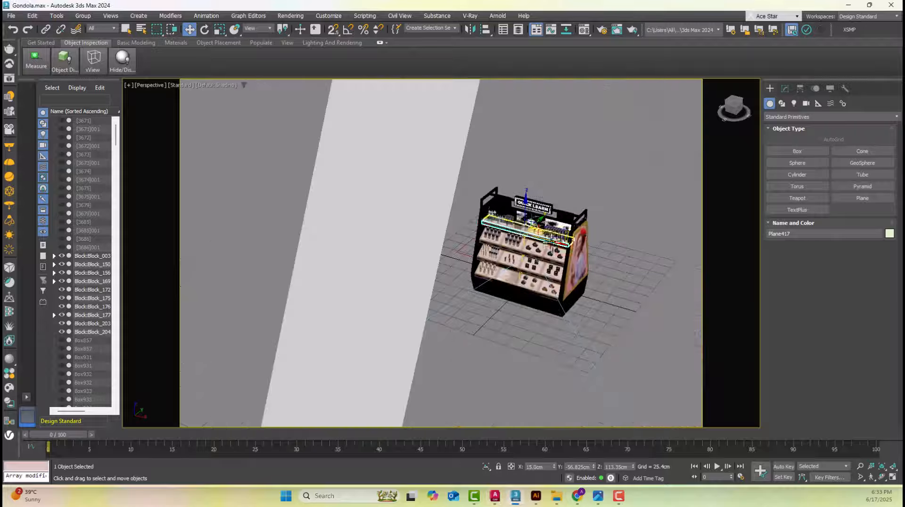
click(628, 198)
middle_drag(628, 198, 515, 182)
scroll(515, 182, down, 5)
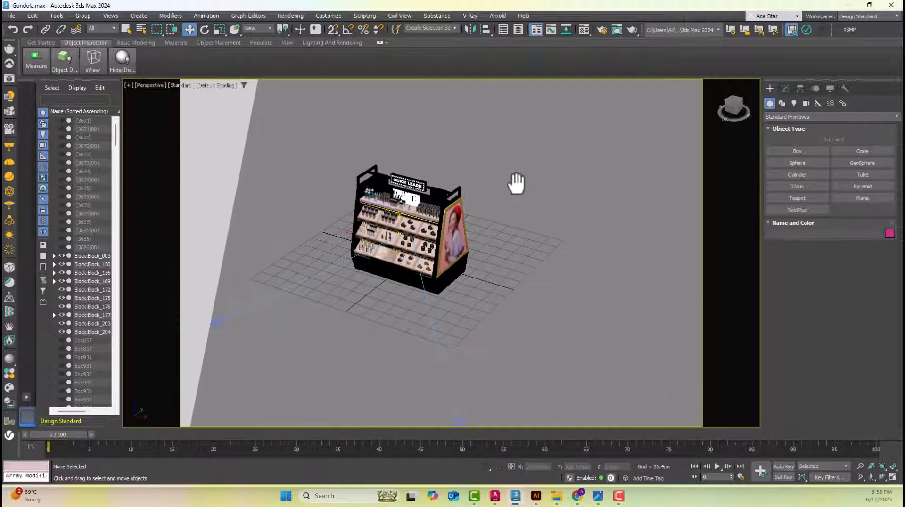
drag(475, 303, 441, 380)
scroll(500, 278, up, 5)
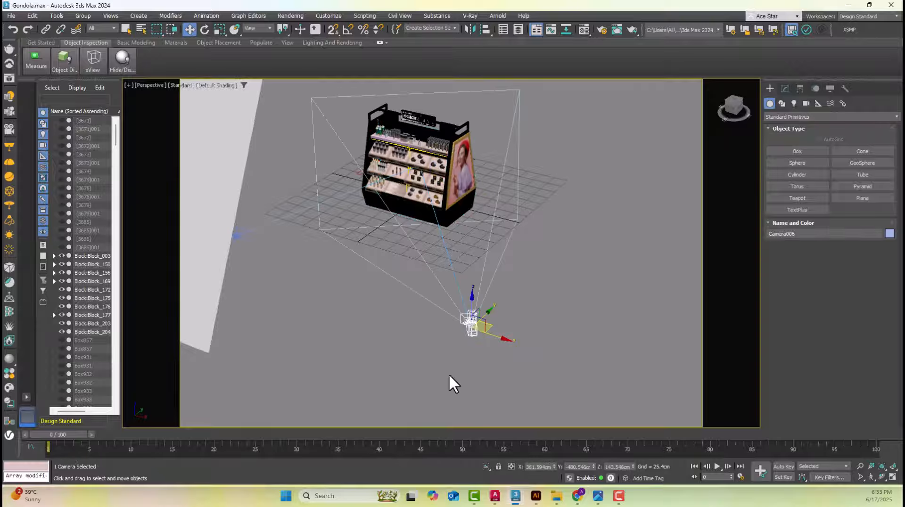
Switch to Illustrator and open the recent file Artworks.ai
click(536, 496)
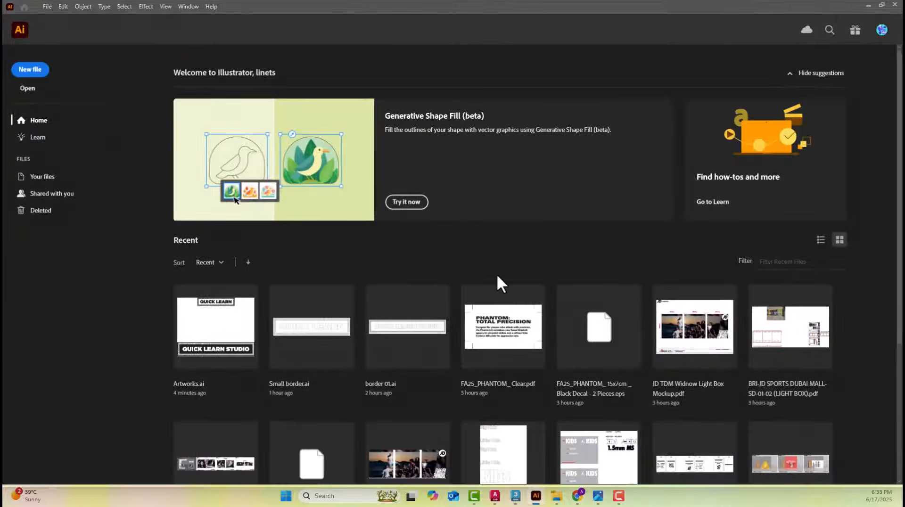
scroll(497, 281, down, 4)
scroll(497, 280, up, 4)
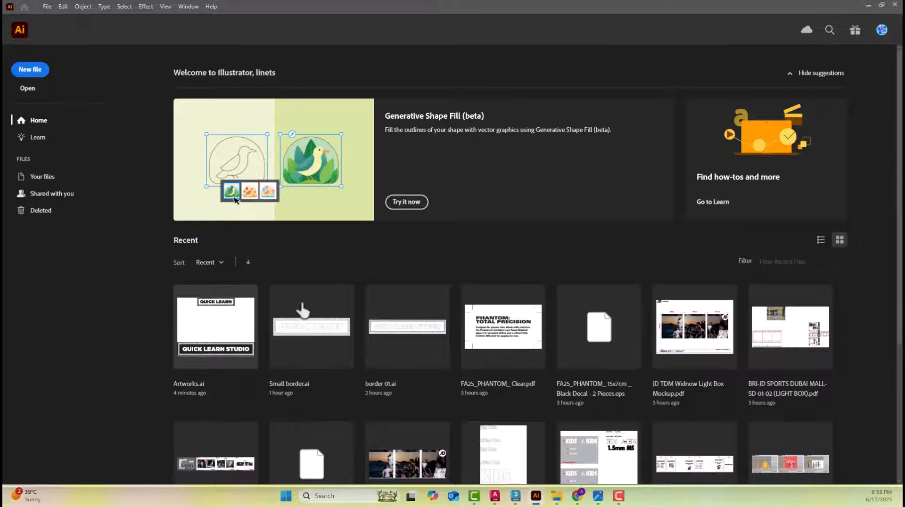
key(Escape)
click(455, 240)
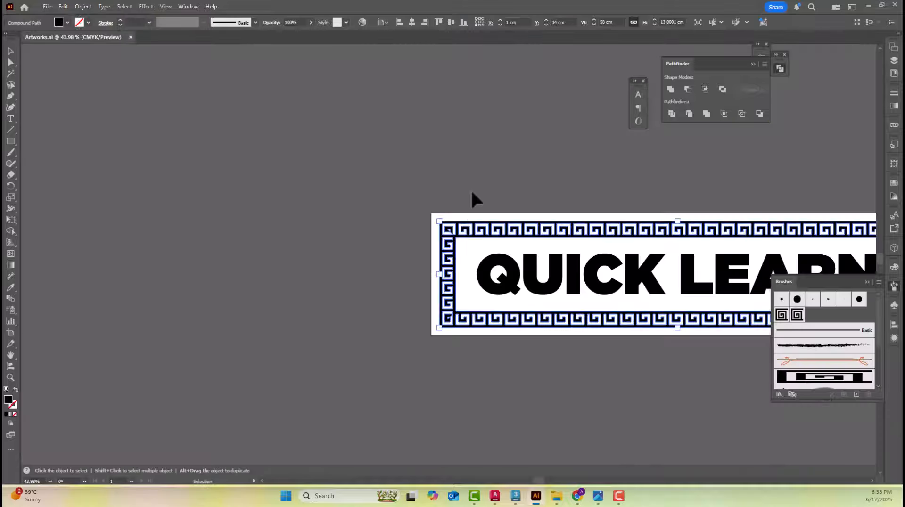
Deselect the border and examine the QUICK LEARN sign's lettering and Greek-key border up close
click(476, 174)
key(space)
drag(568, 205, 298, 205)
key(ctrl+space)
ctrl+drag(663, 341, 726, 370)
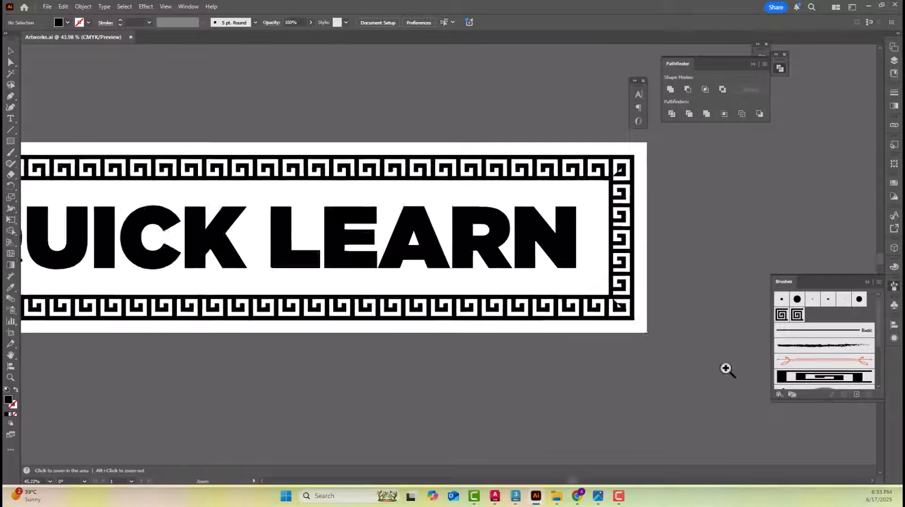
drag(721, 273, 701, 309)
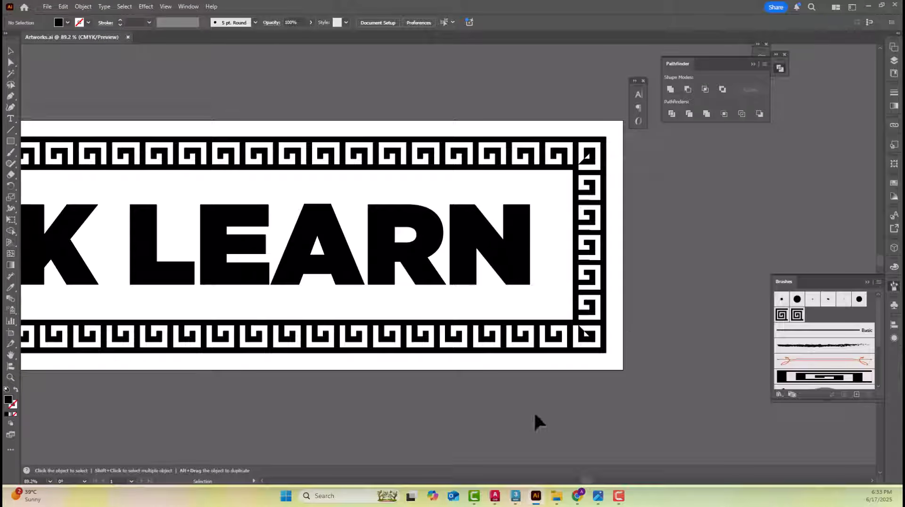
Switch to Drawing2 in AutoCAD and close that drawing
click(480, 497)
mouse_move(492, 499)
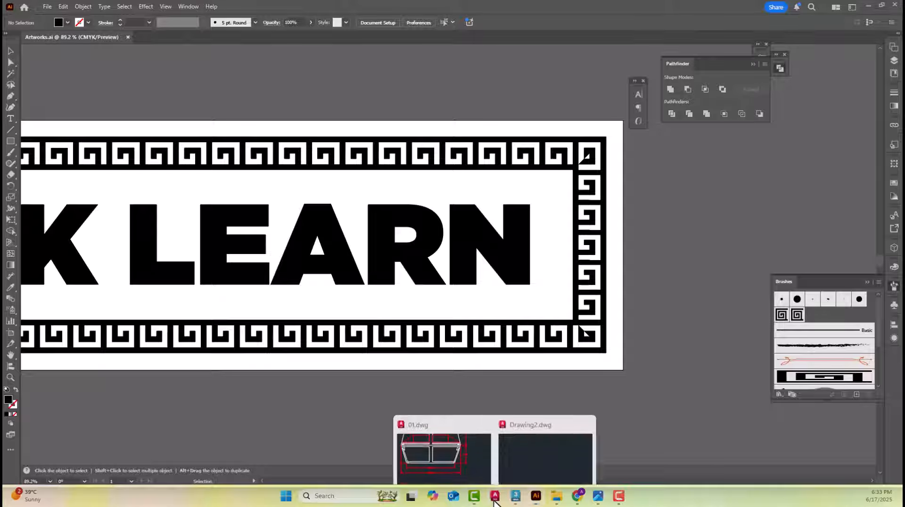
click(546, 447)
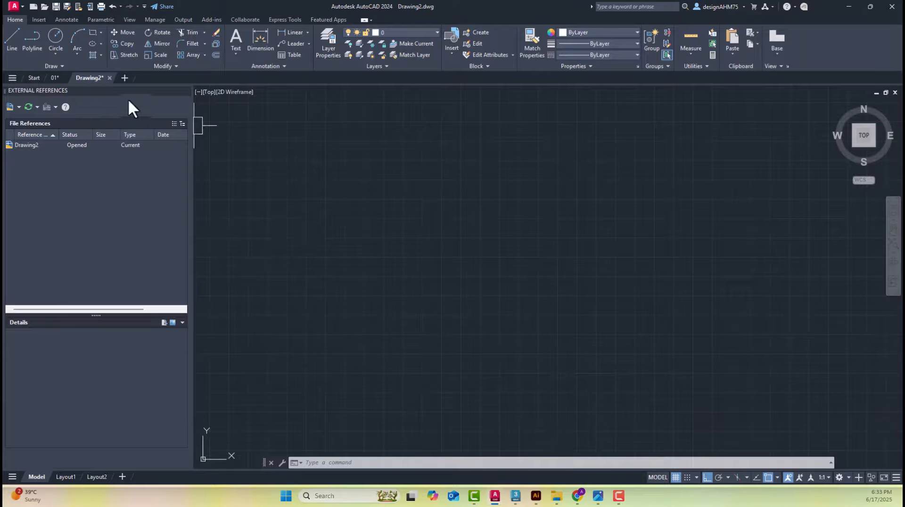
click(110, 77)
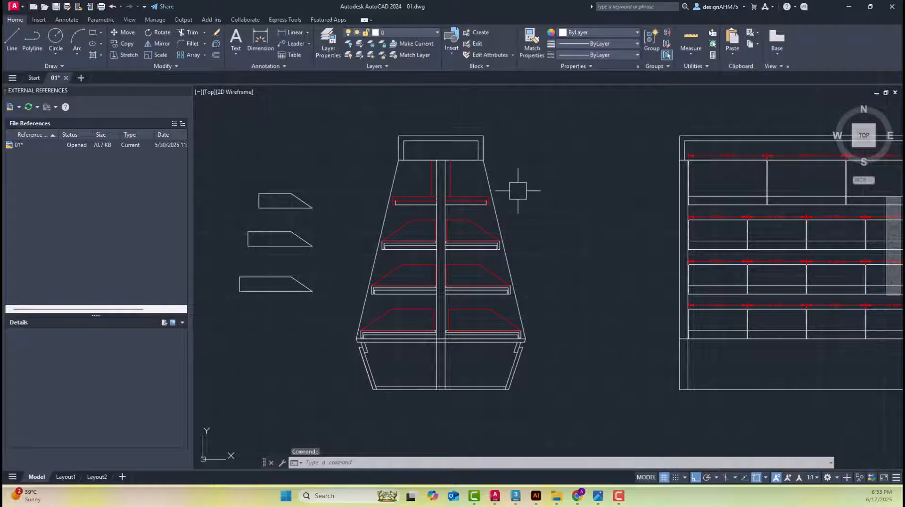
Review the gondola's side and front elevations, shelf profiles and side panels across 01.dwg
scroll(528, 193, down, 3)
scroll(535, 195, up, 4)
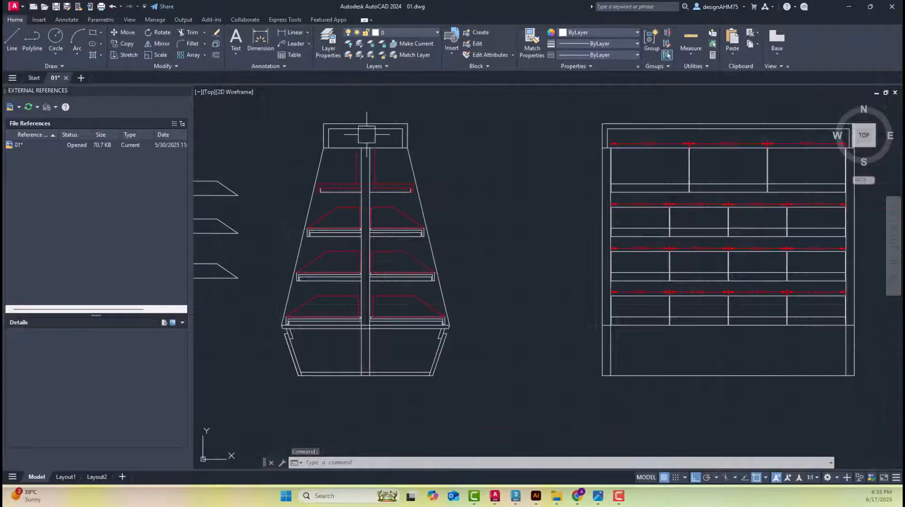
scroll(532, 259, down, 4)
scroll(533, 259, down, 4)
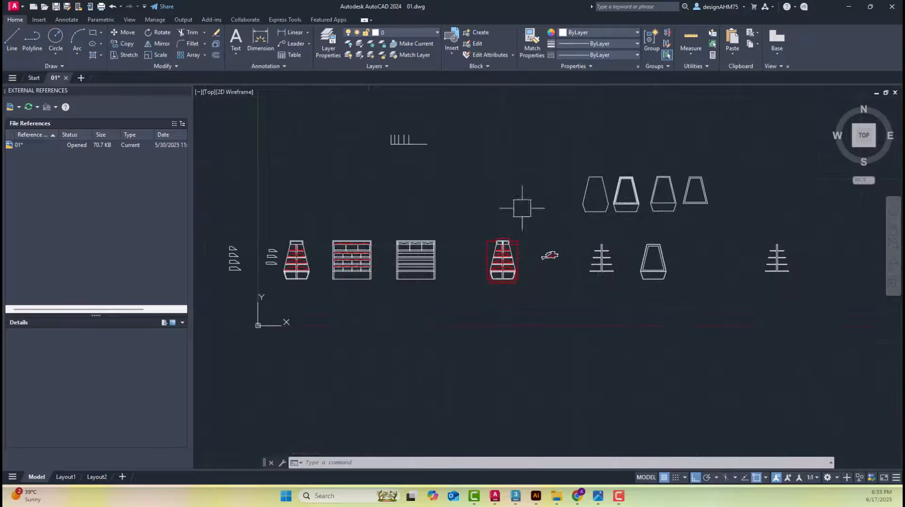
scroll(773, 255, up, 5)
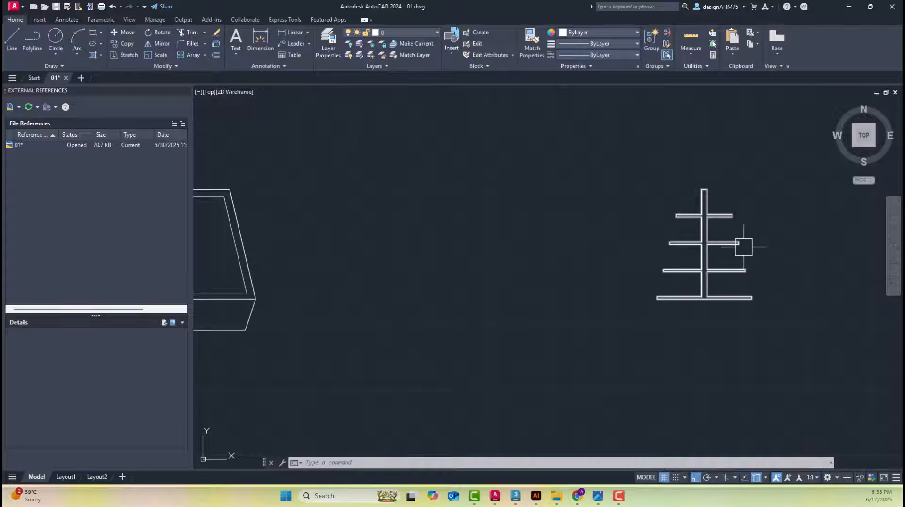
scroll(414, 196, down, 4)
mouse_move(414, 196)
middle_down()
mouse_move(651, 259)
mouse_move(519, 275)
middle_up()
scroll(342, 270, up, 2)
scroll(342, 270, up, 2)
scroll(648, 218, down, 4)
scroll(500, 264, up, 4)
scroll(442, 245, down, 3)
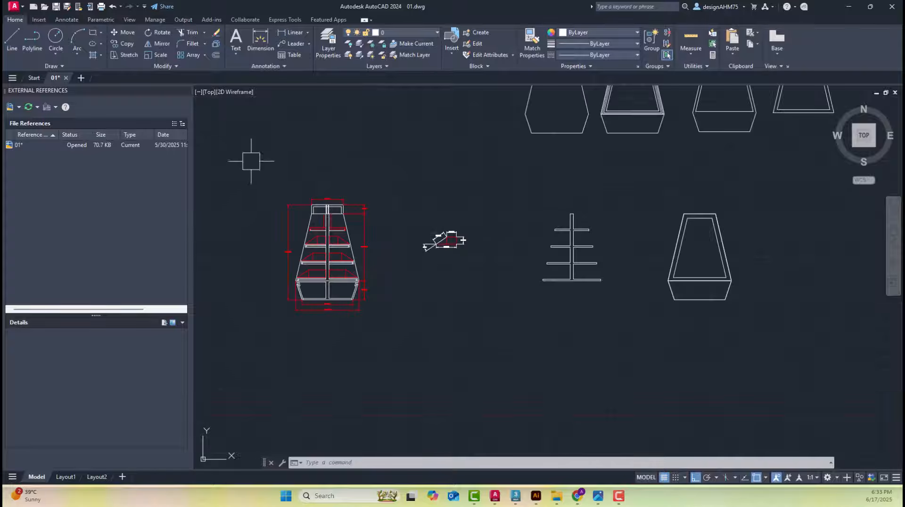
Examine the dimensioned tray detail beside the side elevation and the row of side panel outlines
middle_drag(445, 228, 453, 227)
scroll(455, 229, up, 5)
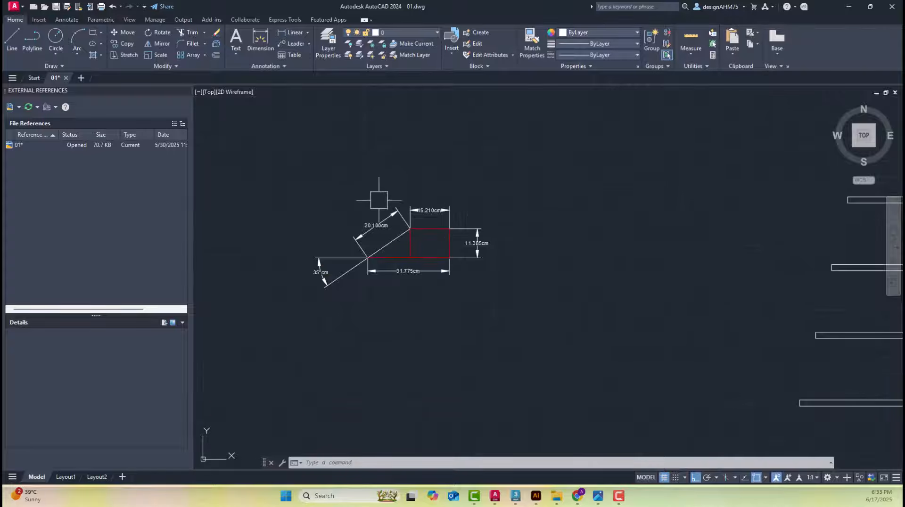
scroll(450, 198, down, 4)
scroll(450, 198, down, 2)
middle_drag(610, 260, 495, 307)
mouse_move(563, 202)
middle_down()
mouse_move(509, 267)
mouse_move(457, 290)
middle_up()
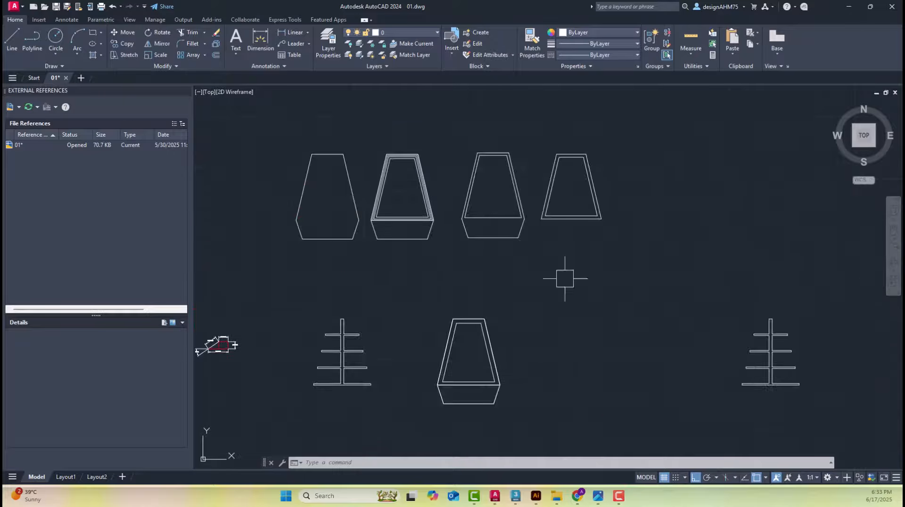
Create a new drawing from the acad template
click(33, 7)
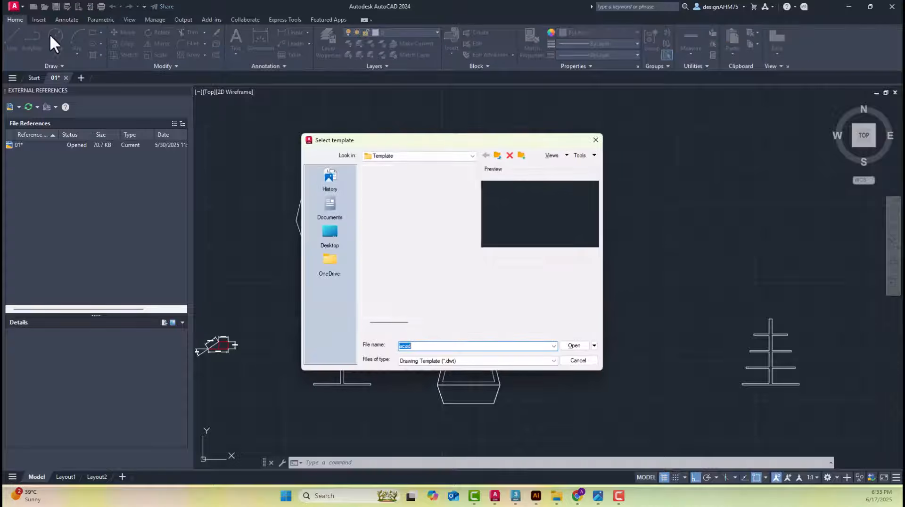
click(574, 346)
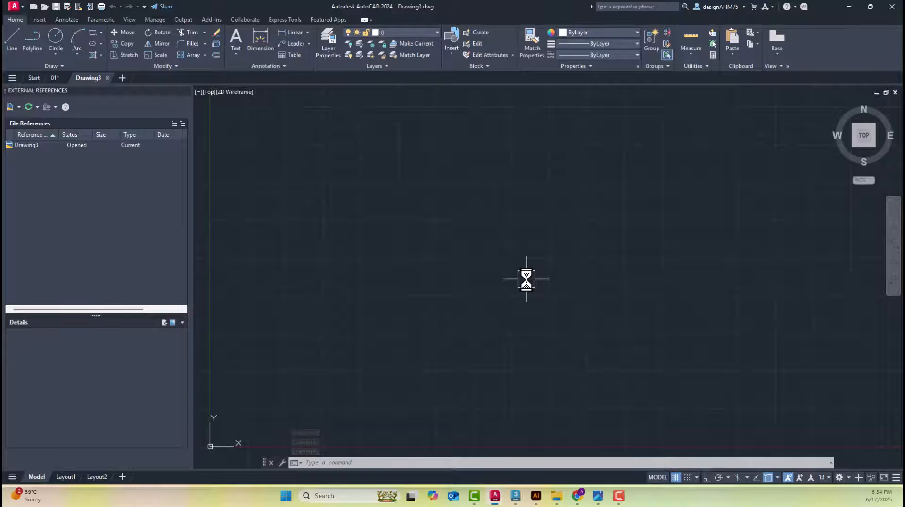
Return to 01.dwg and look over the side panels and the full set of gondola views
click(55, 78)
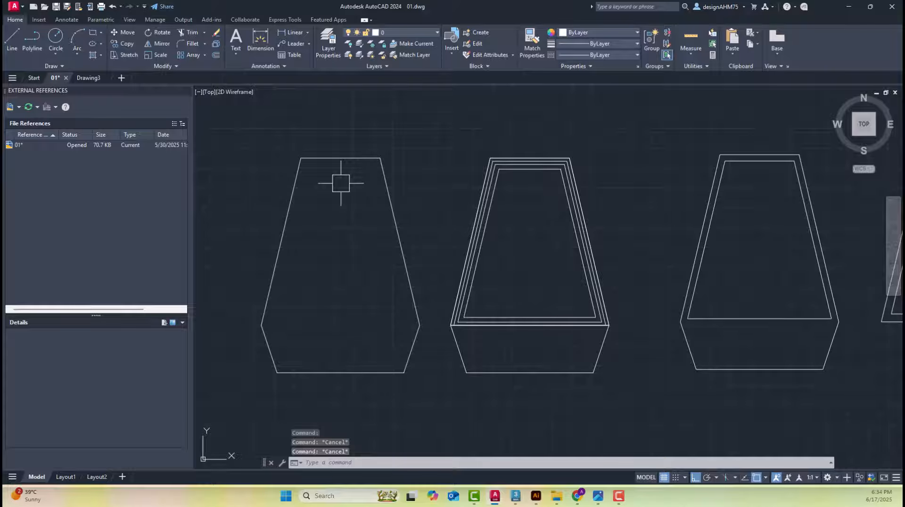
scroll(341, 184, down, 5)
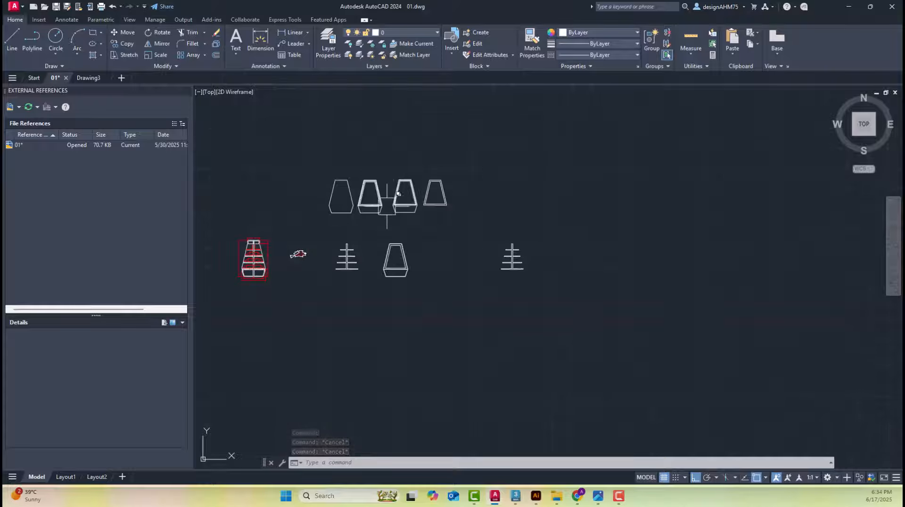
middle_drag(398, 193, 533, 195)
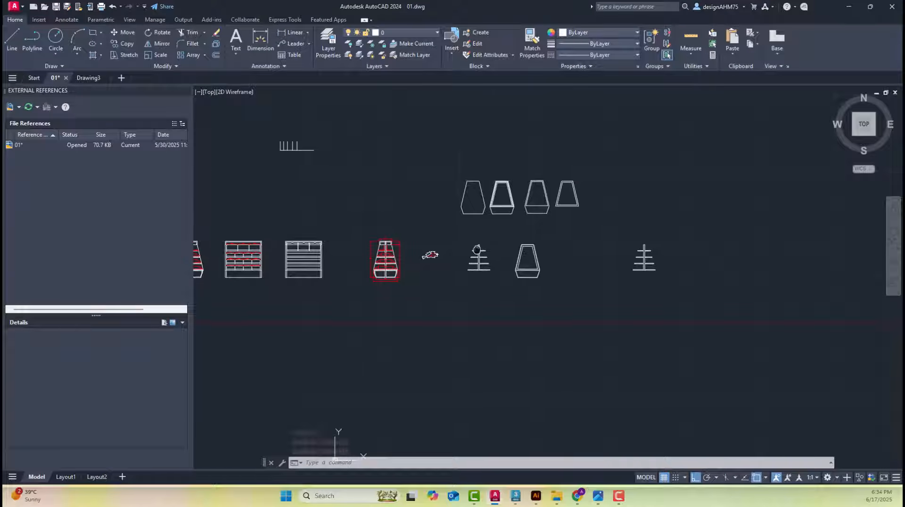
Switch to the new Drawing3 drawing and bring its origin and empty model space into view
click(87, 78)
scroll(507, 228, down, 3)
middle_drag(508, 228, 485, 316)
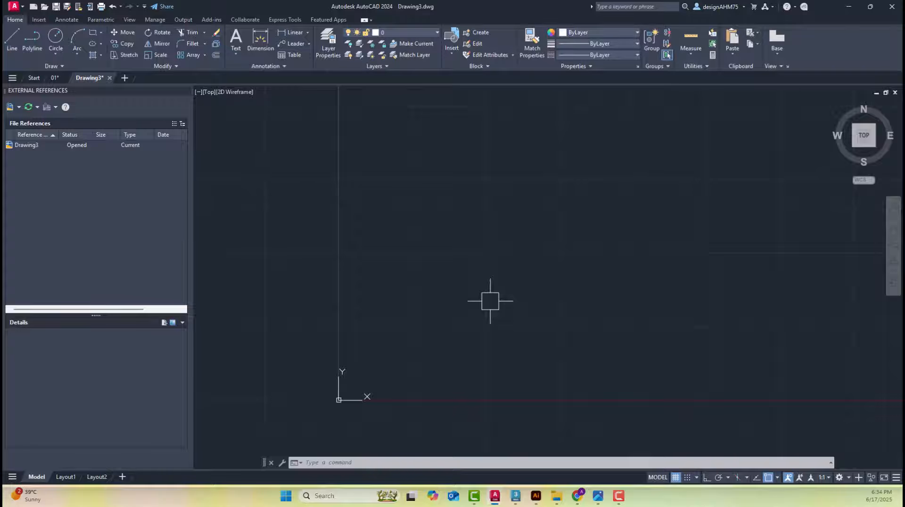
middle_drag(525, 256, 441, 312)
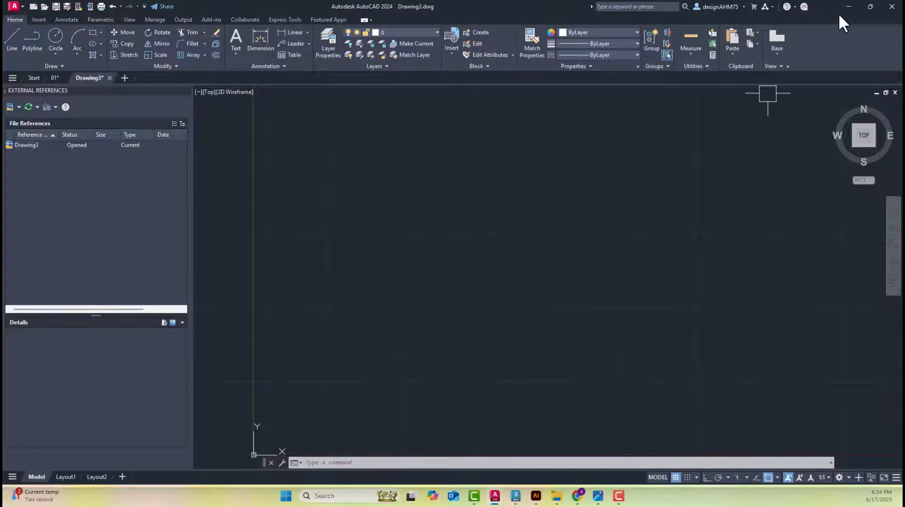
Arrange Drawing3 and the Gondola.jpg photo side by side, each filling half the screen, with Illustrator and 3ds Max minimized
click(871, 8)
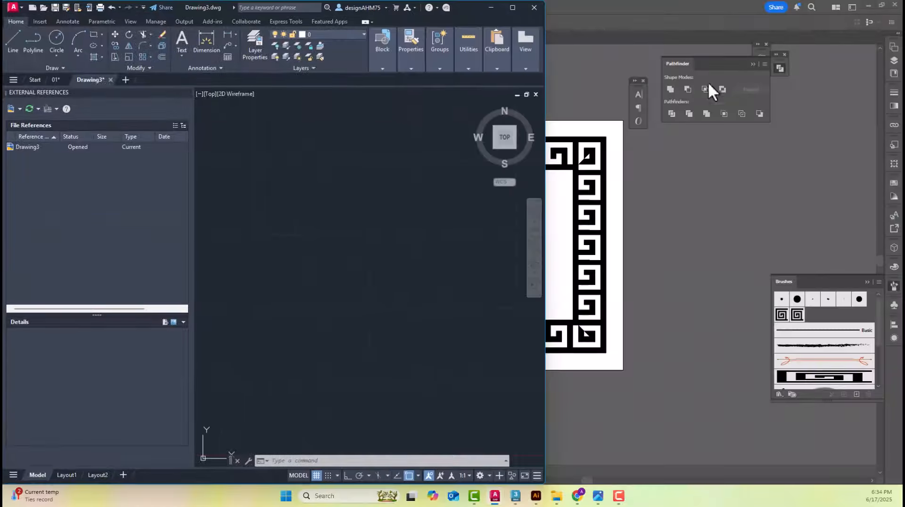
click(871, 4)
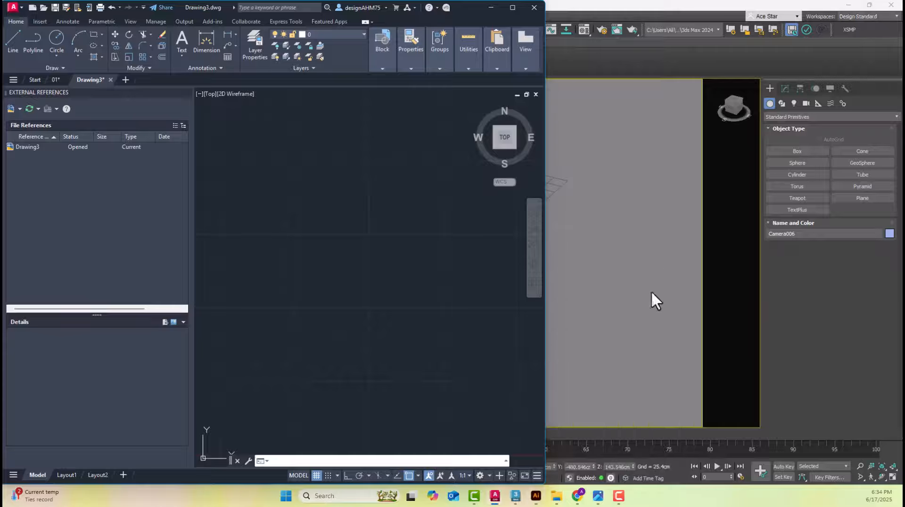
click(850, 5)
click(722, 111)
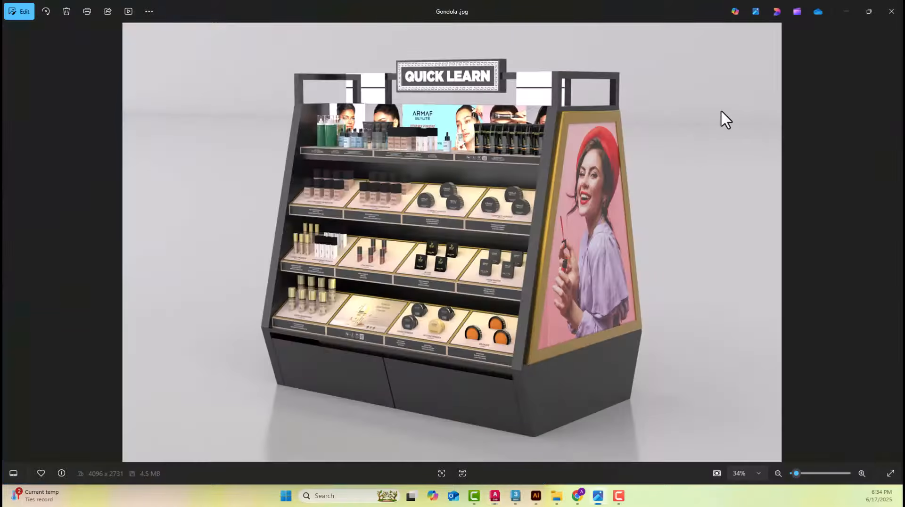
double_click(674, 7)
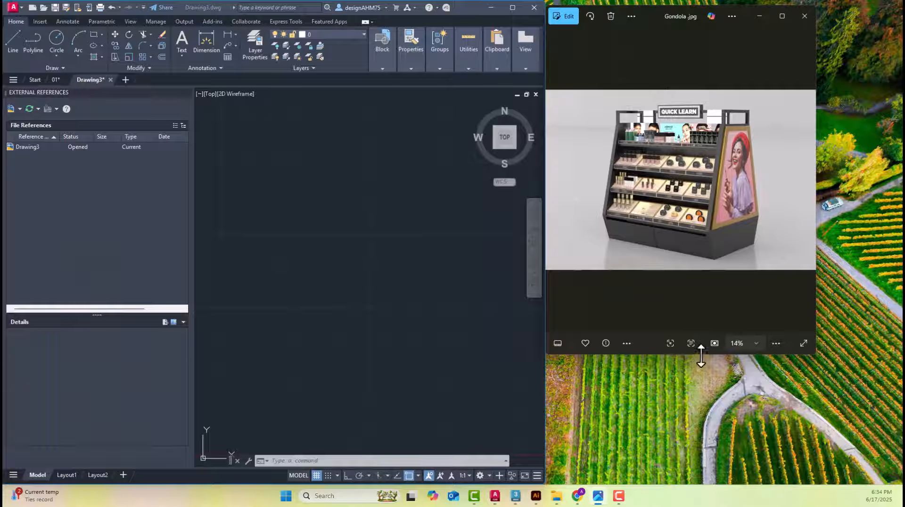
drag(702, 353, 704, 472)
drag(815, 241, 896, 241)
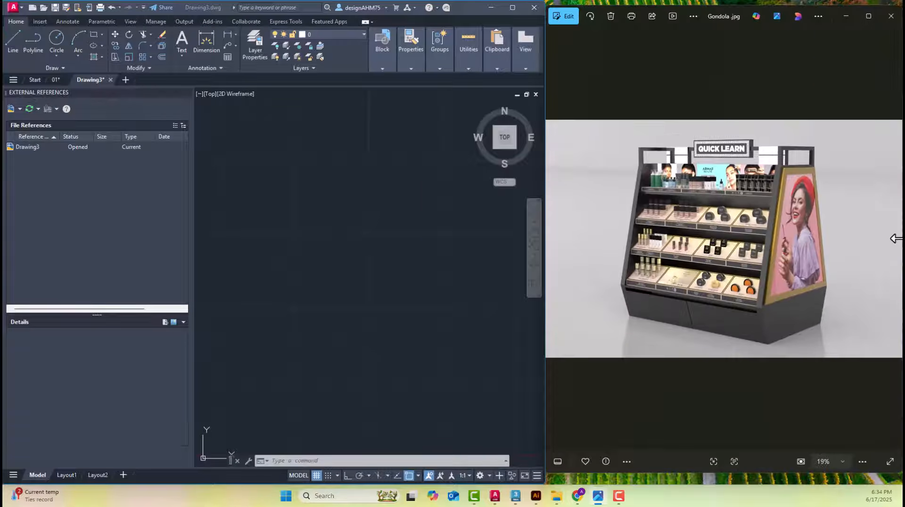
Examine the side panel, shelves and base of the gondola in Gondola.jpg beside the empty drawing
click(400, 244)
click(776, 242)
scroll(804, 278, up, 3)
scroll(814, 367, up, 3)
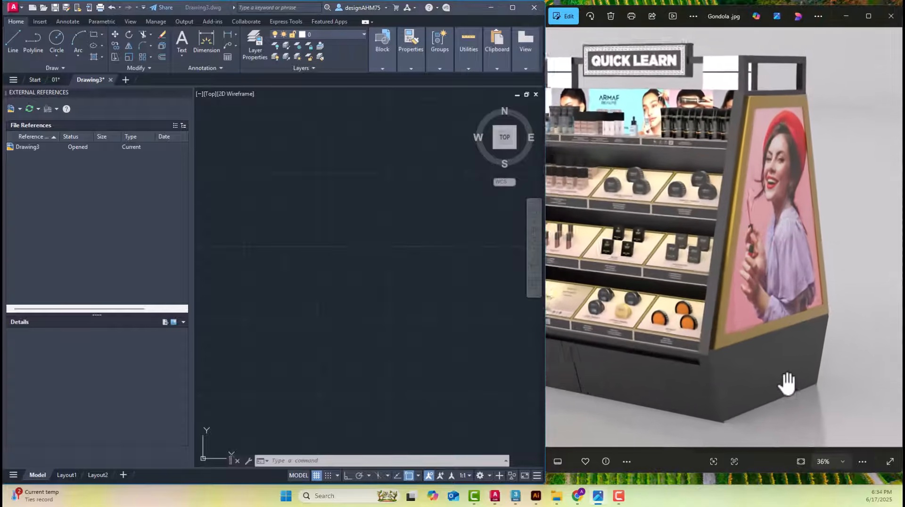
click(304, 232)
scroll(304, 232, down, 7)
middle_drag(334, 233, 325, 284)
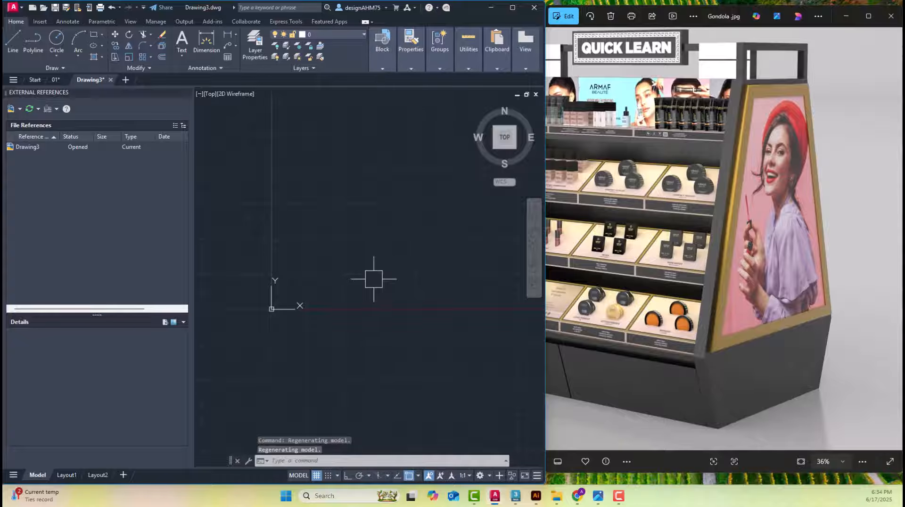
drag(723, 363, 714, 291)
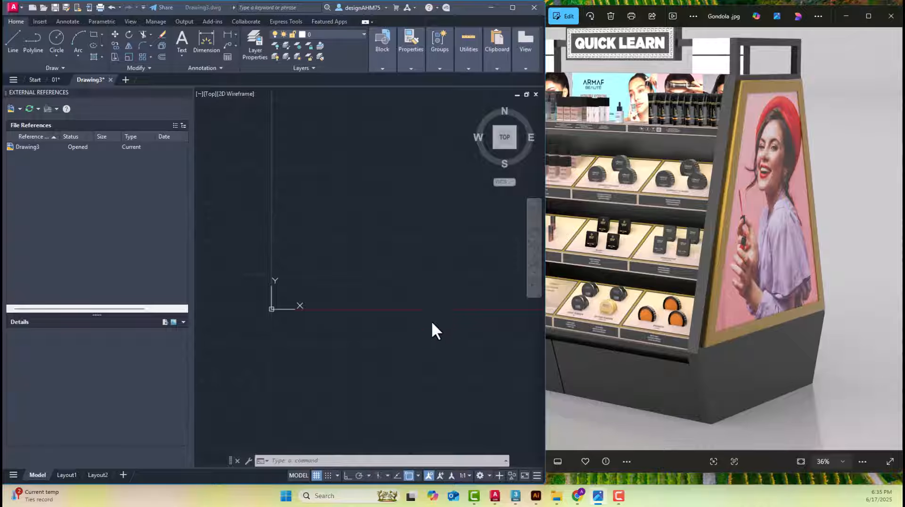
Switch to 3ds Max to look over the gondola model and its camera, and return to the AutoCAD drawing
click(515, 498)
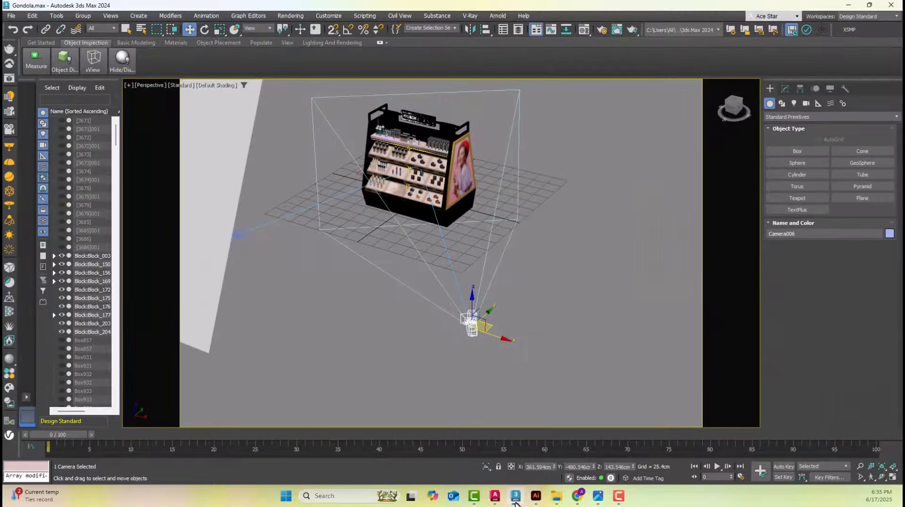
scroll(460, 349, up, 3)
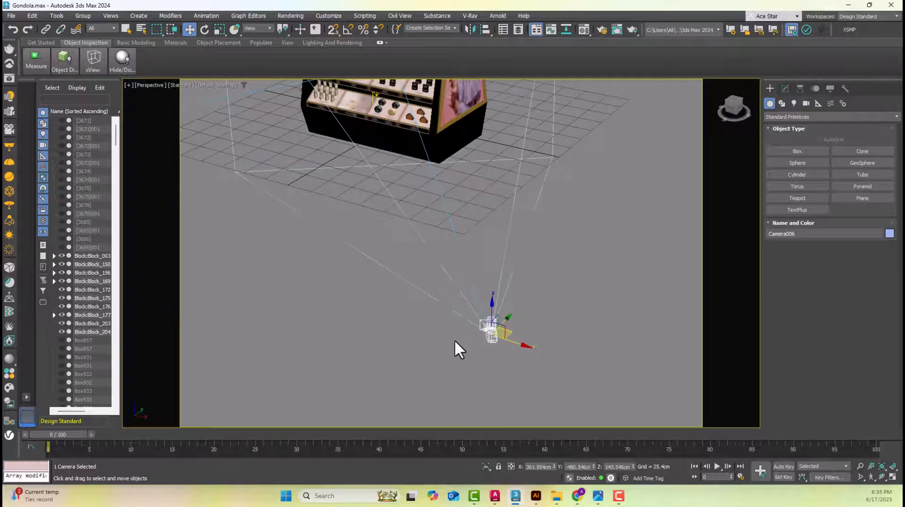
drag(448, 366, 550, 297)
scroll(550, 297, down, 5)
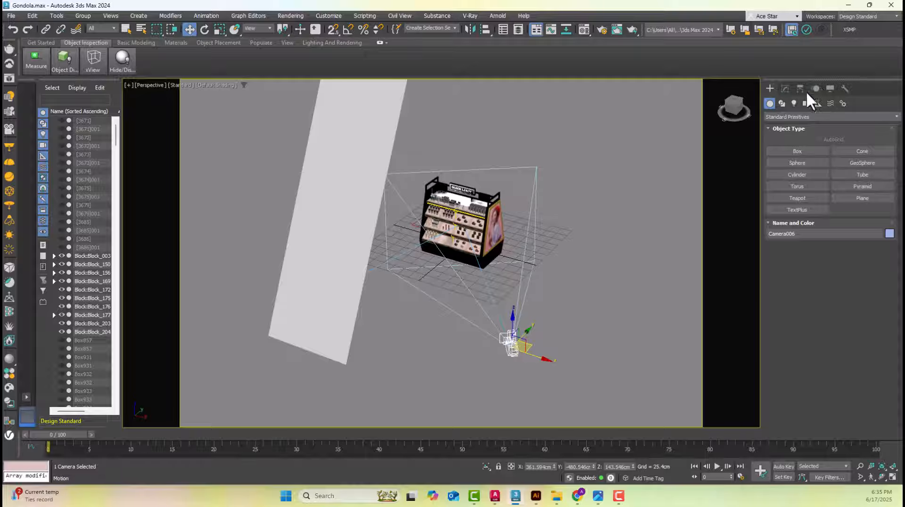
click(850, 6)
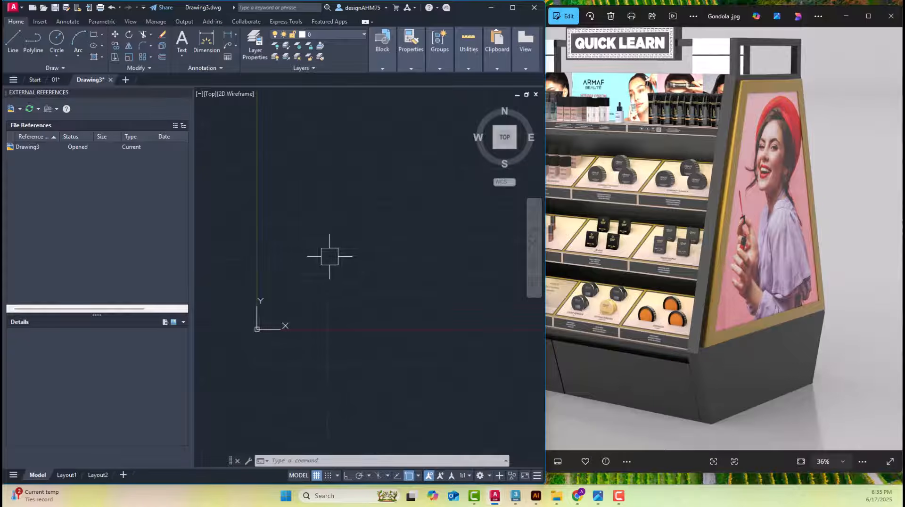
key(Escape)
key(Escape)
key(Escape)
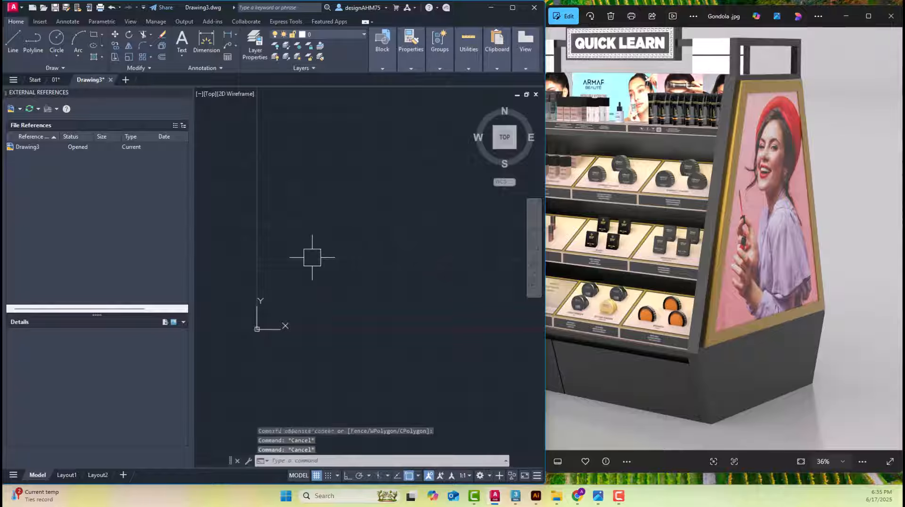
text(UNI)
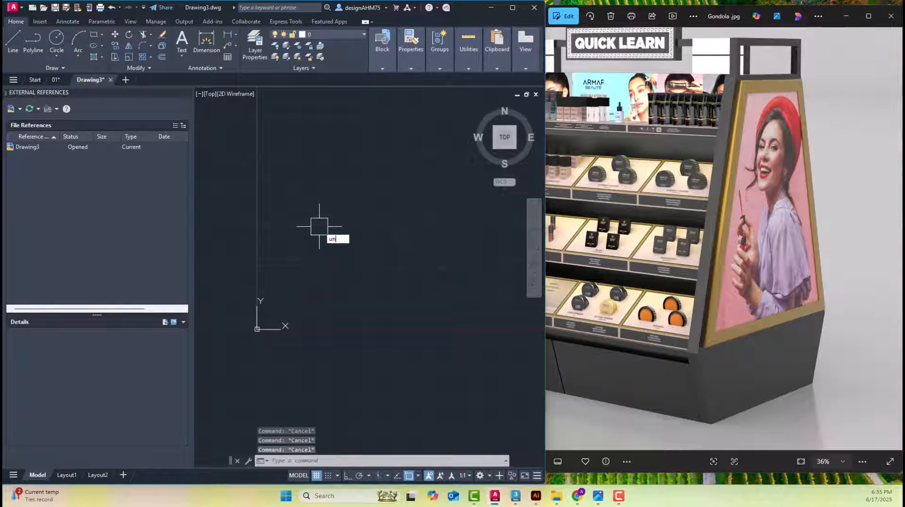
key(Escape)
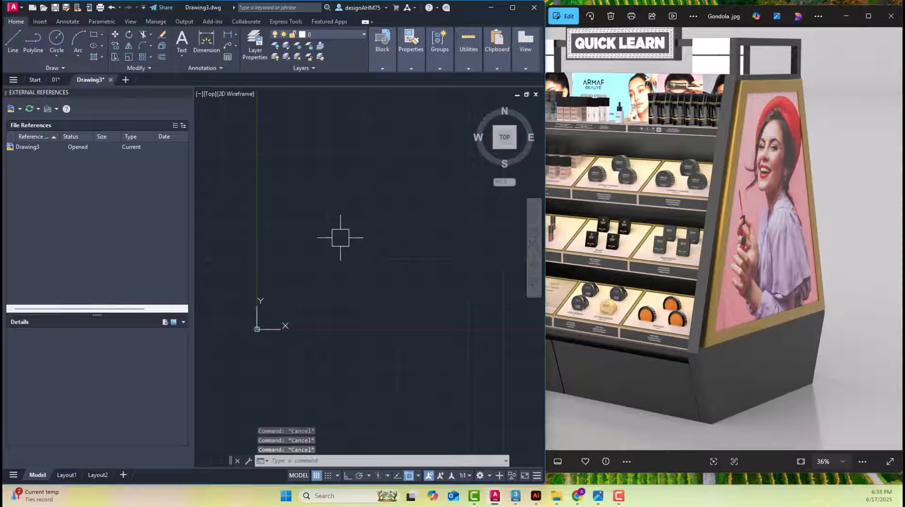
text(UNI)
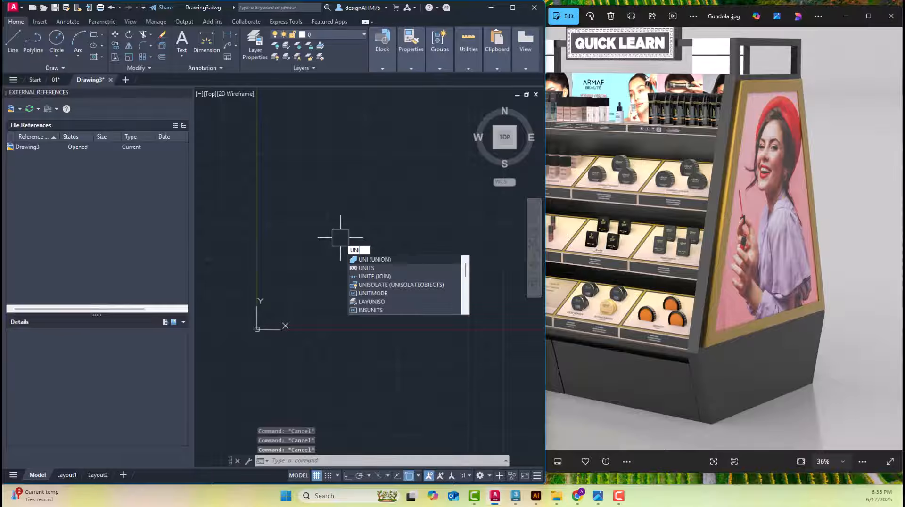
key(Escape)
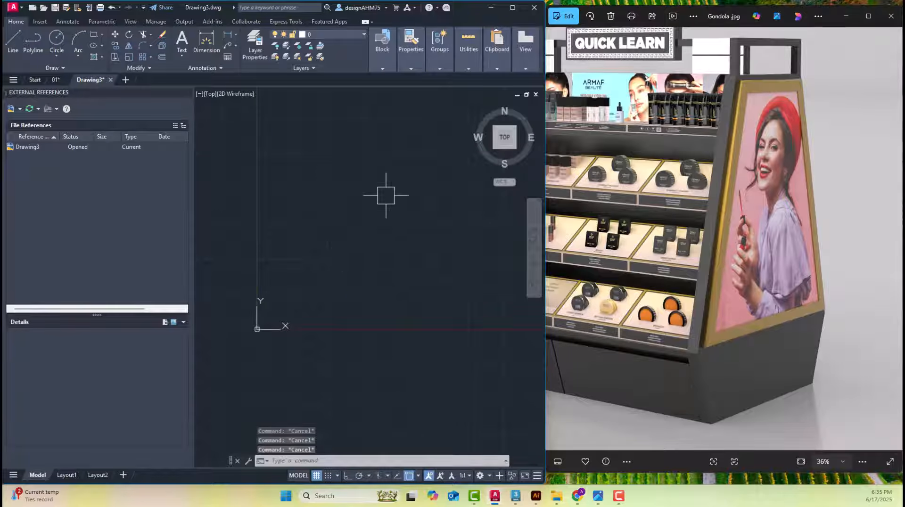
click(337, 460)
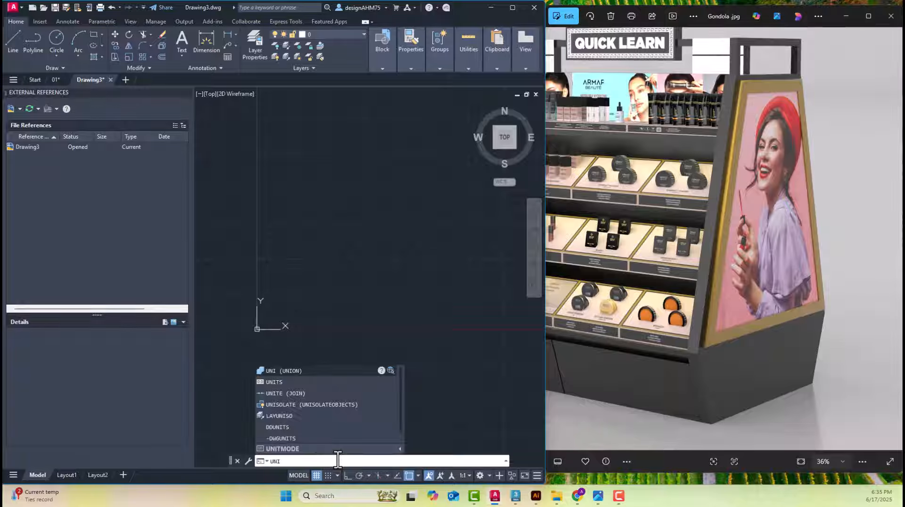
key(Escape)
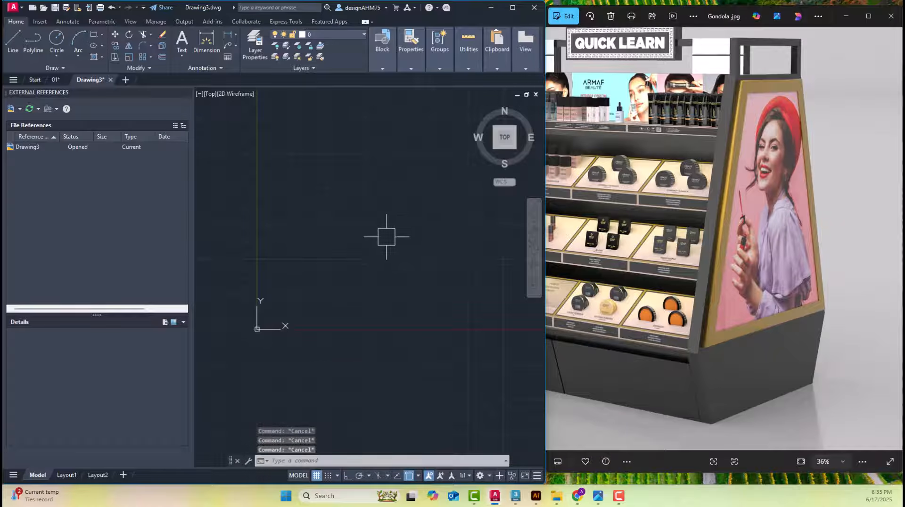
click(373, 227)
click(330, 181)
click(391, 166)
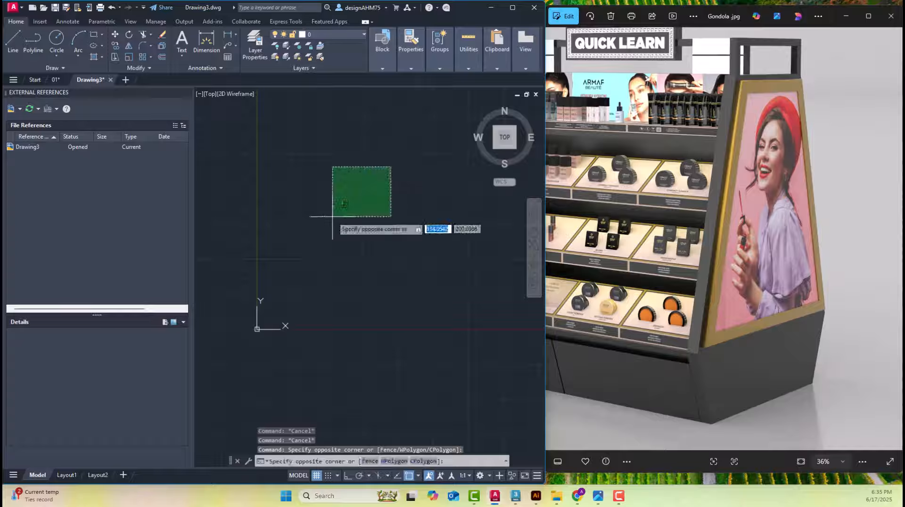
click(332, 223)
key(Escape)
key(Escape)
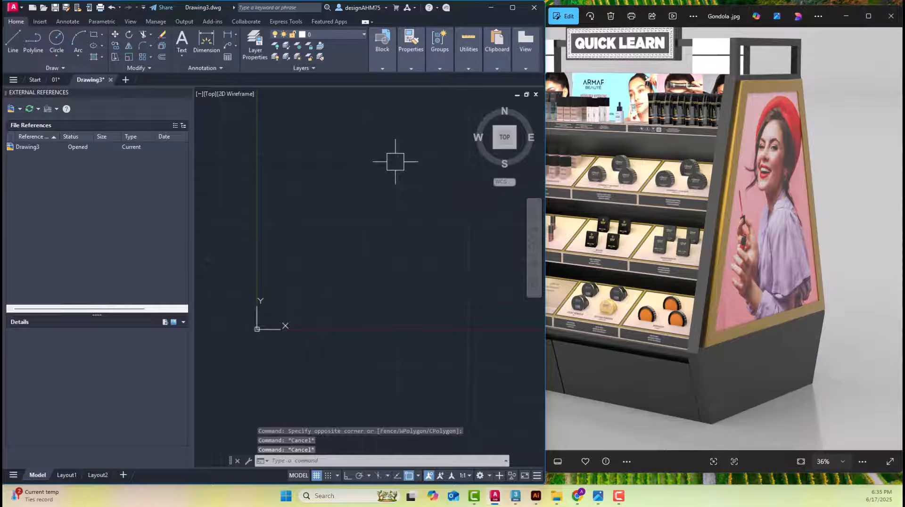
Set the length type to Decimal in the drawing units with UNITS and accept the settings
text(UNI)
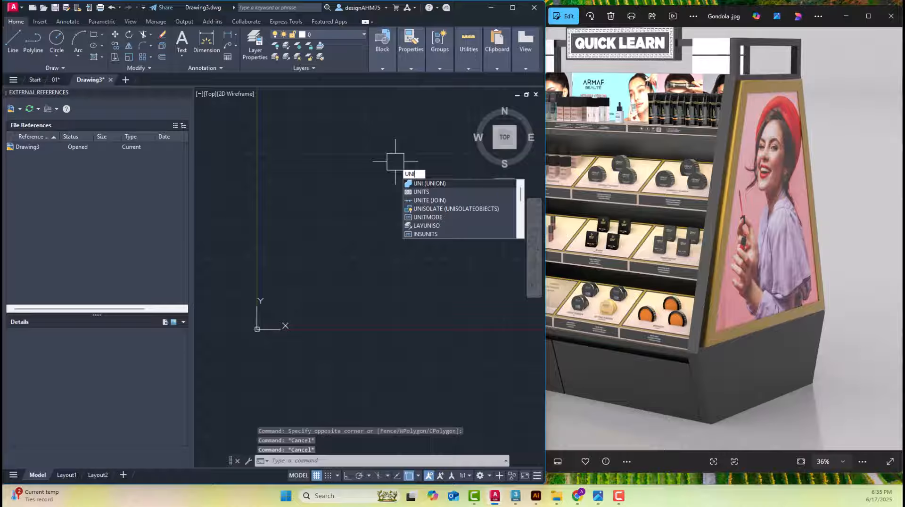
click(421, 191)
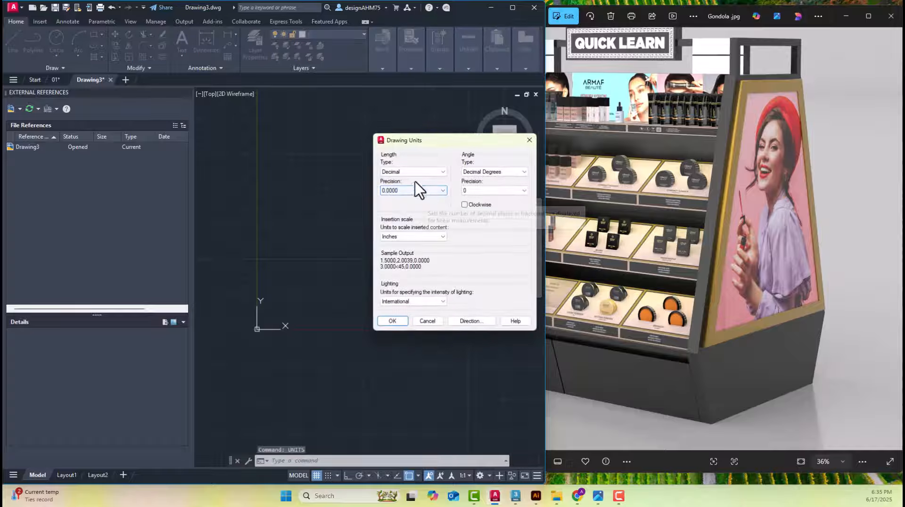
click(425, 172)
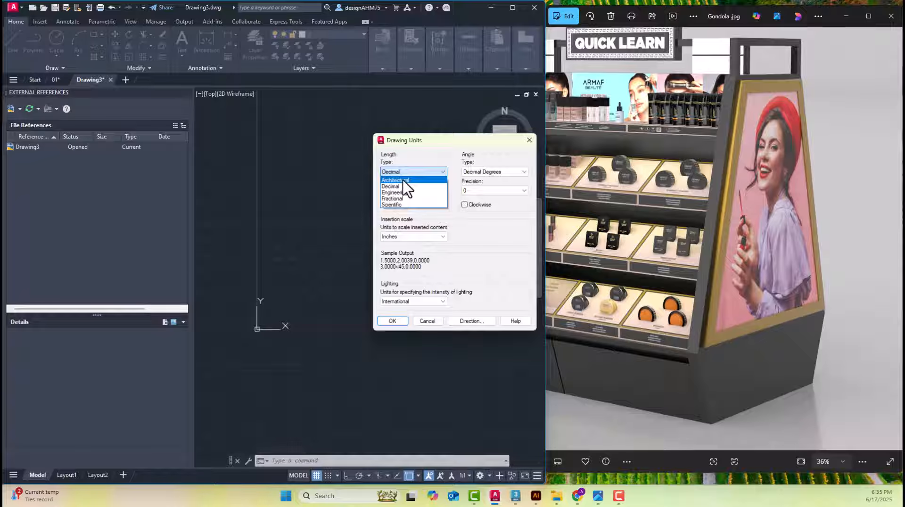
click(403, 181)
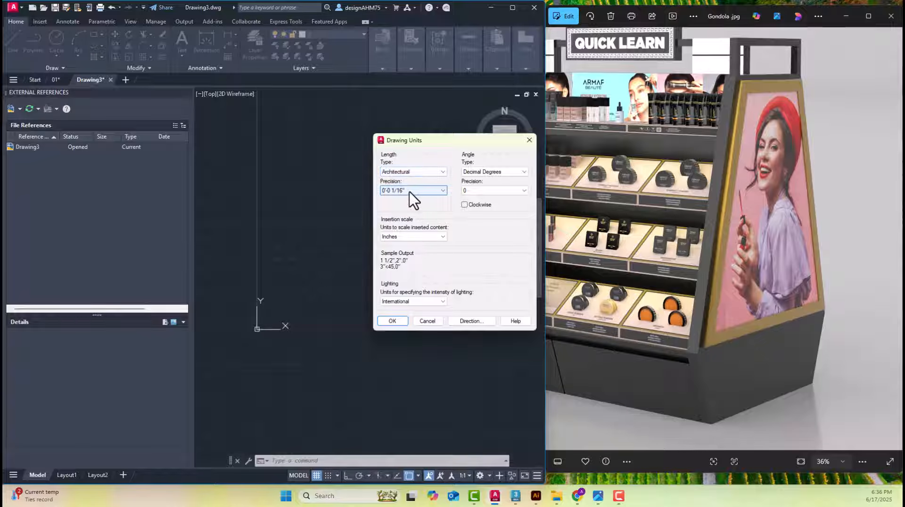
click(409, 191)
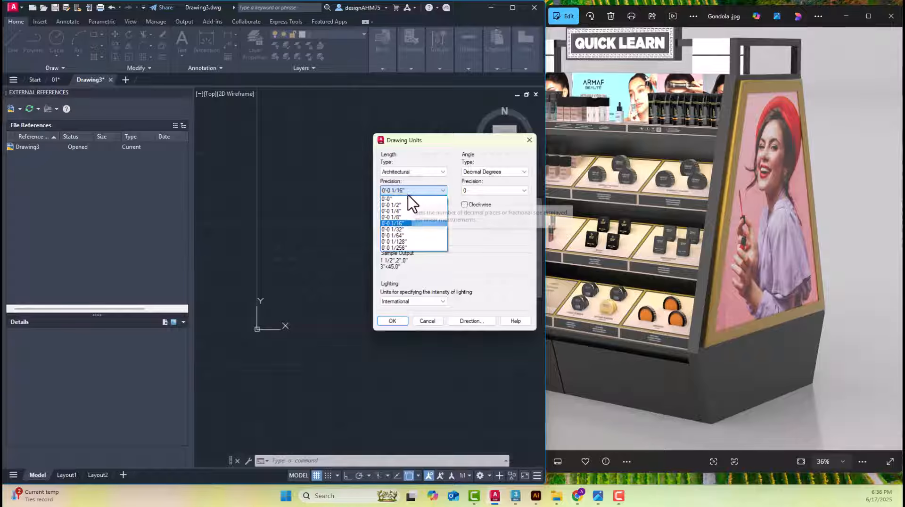
click(425, 158)
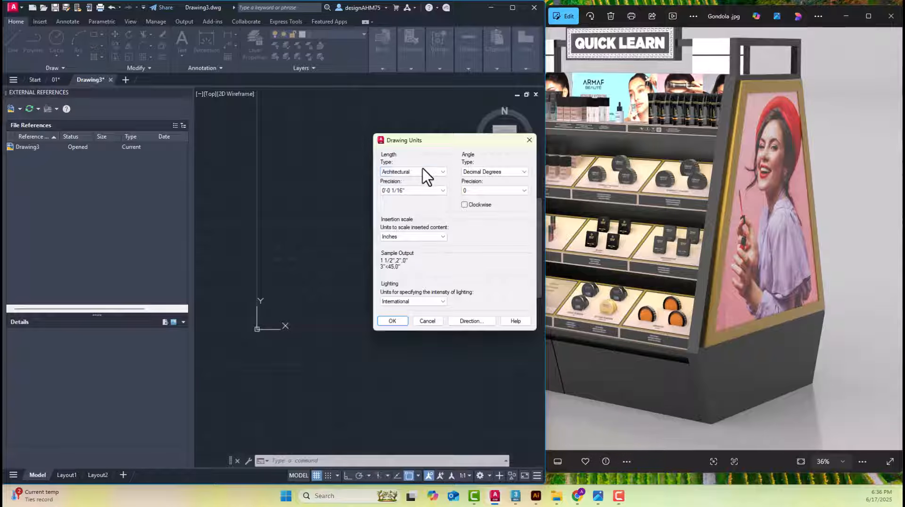
click(422, 171)
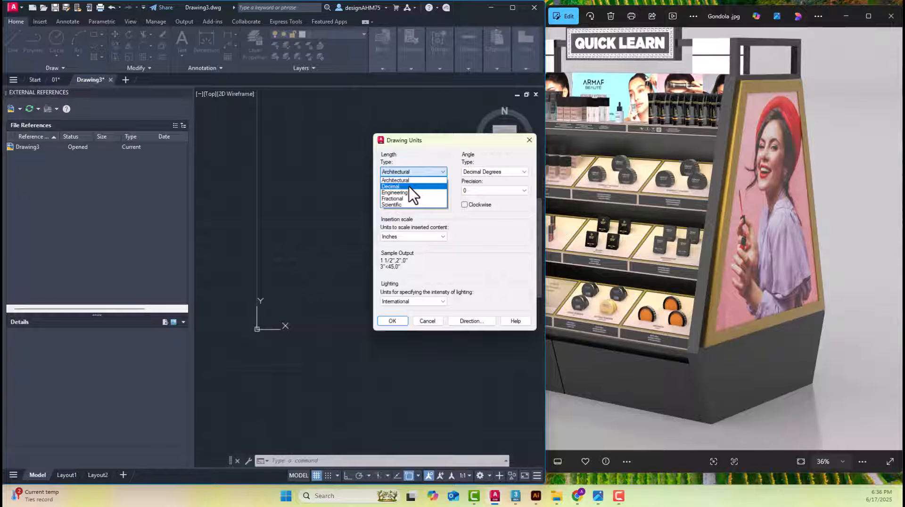
click(410, 187)
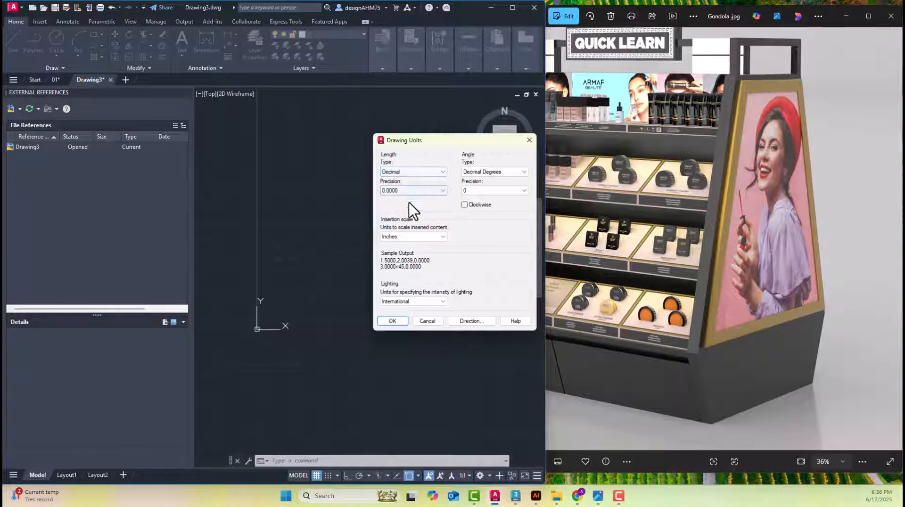
click(404, 322)
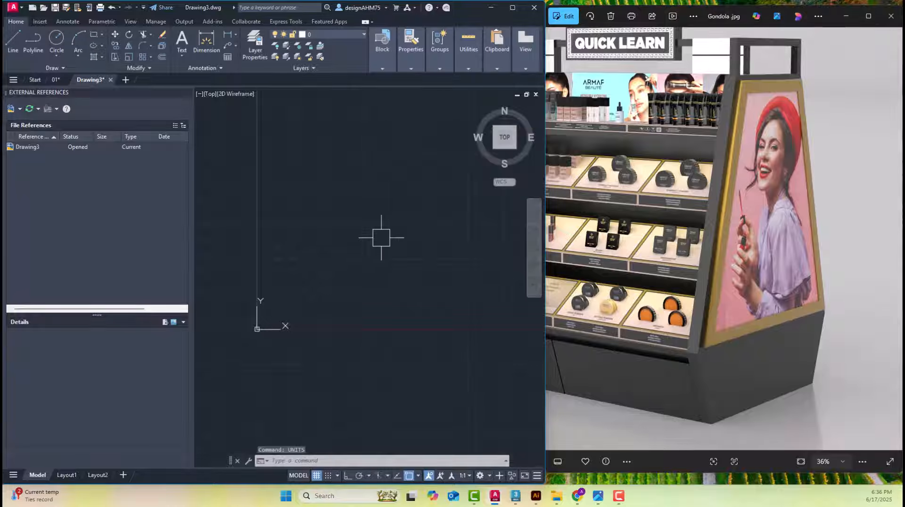
text(mv)
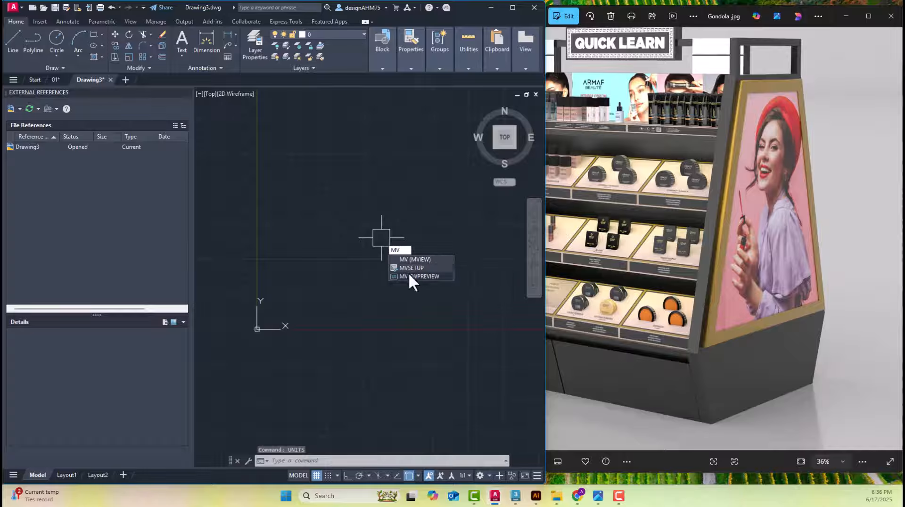
click(408, 273)
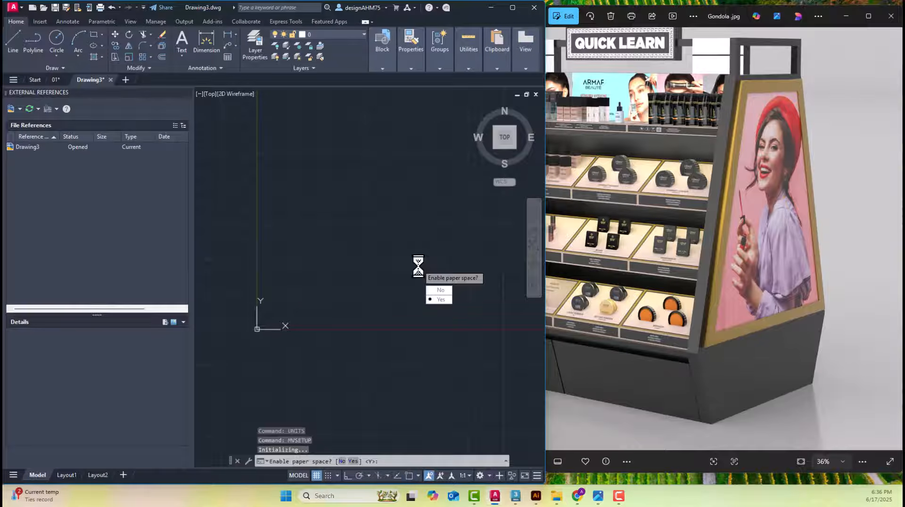
key(Escape)
key(Escape)
key(Escape)
Run MVSETUP with paper space not enabled and Decimal as the units type
text(MV)
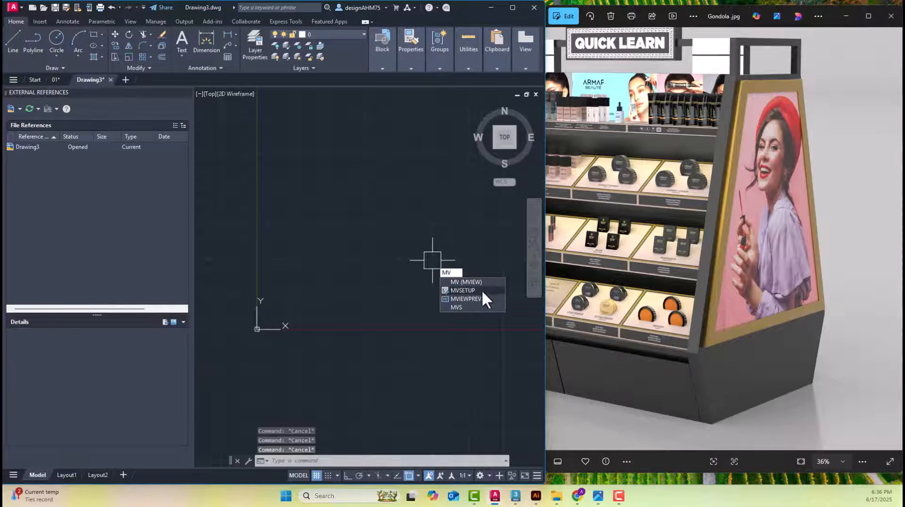
click(469, 290)
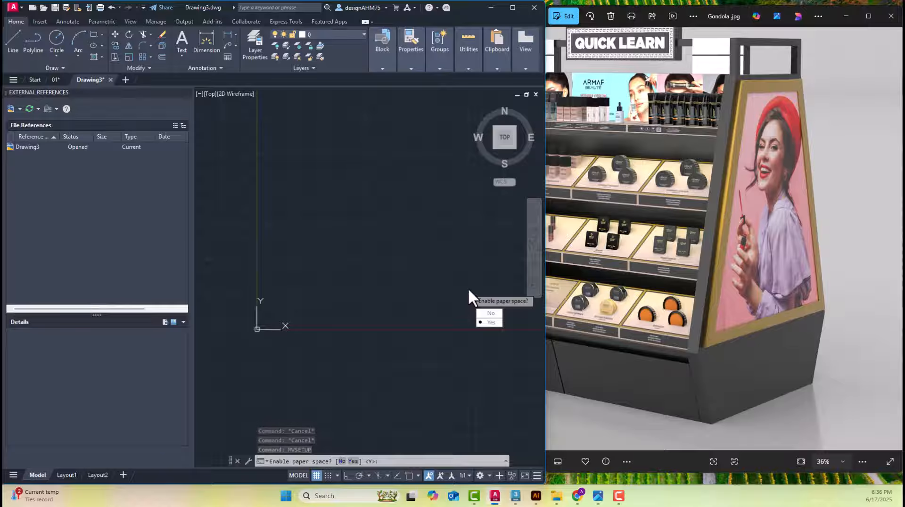
text(n)
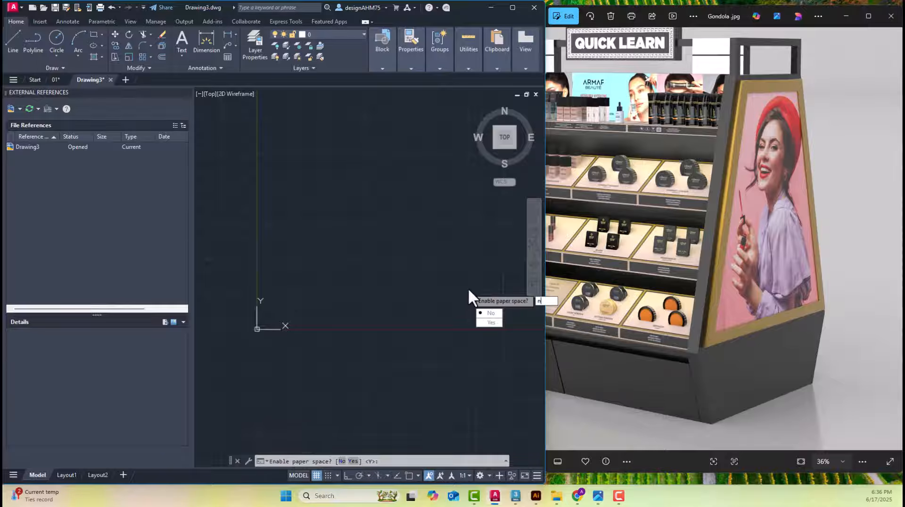
key(Return)
text(d)
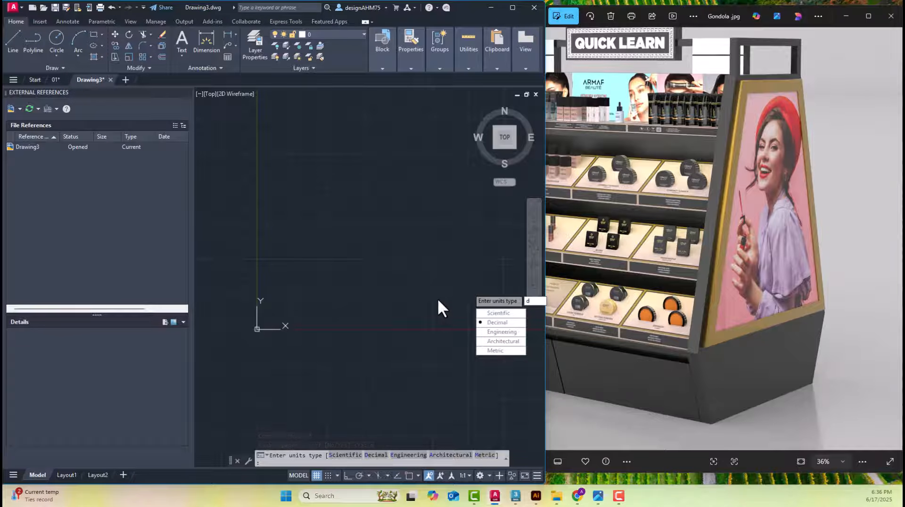
key(Return)
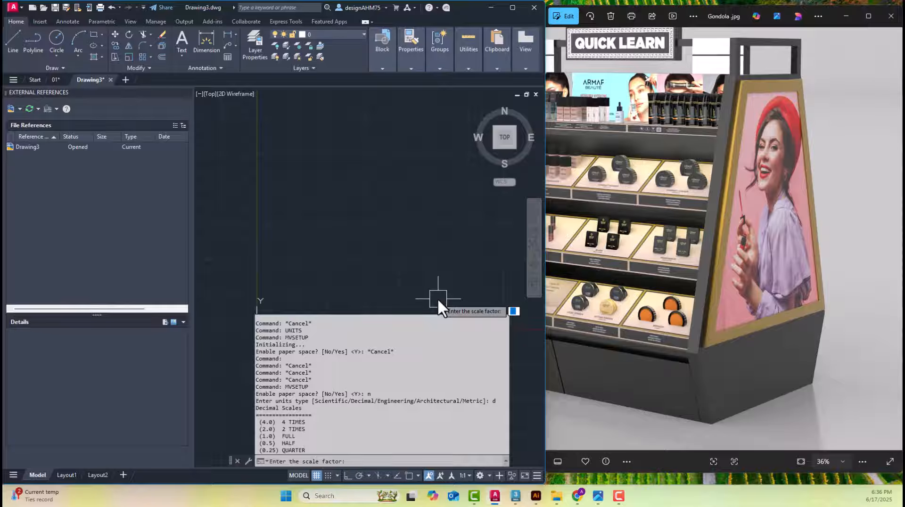
Set the MVSETUP scale factor to 1000, the paper width to 1000 and the paper height to 1000
text(full)
key(Return)
text(1)
key(Return)
text(full)
key(Return)
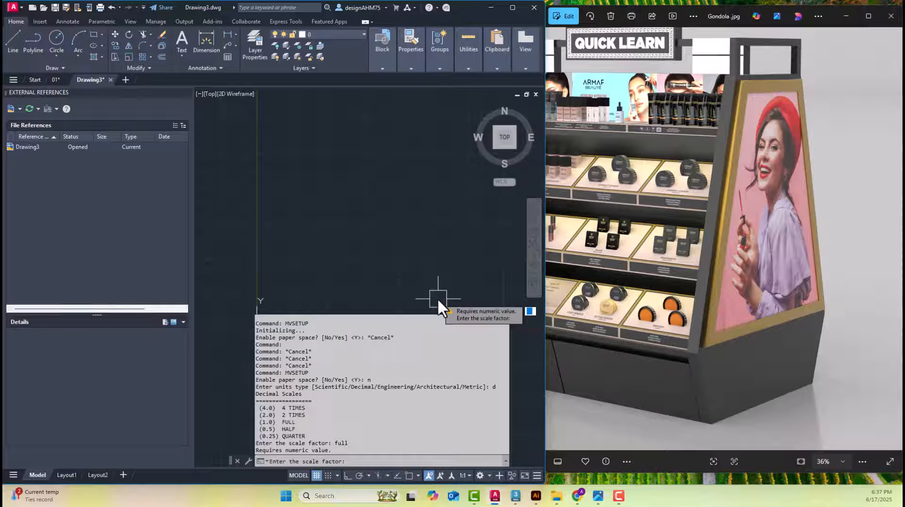
text(1000)
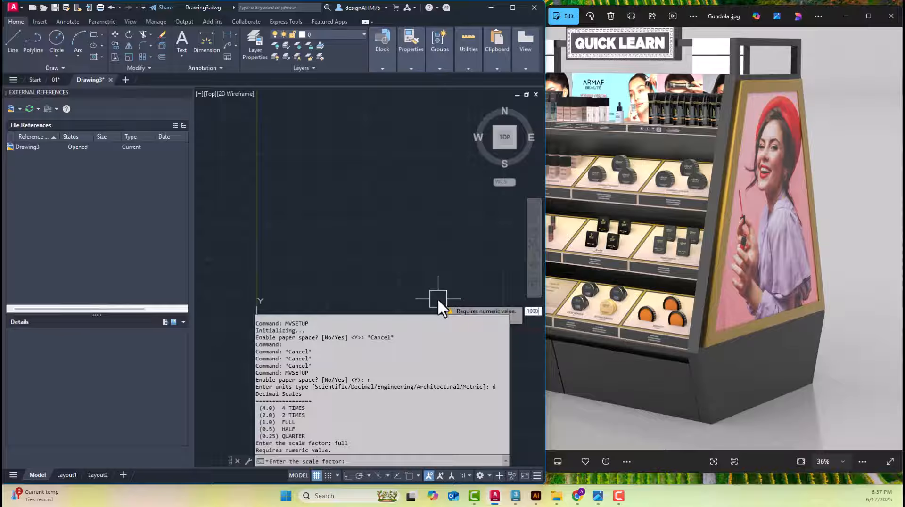
key(Return)
text(1000)
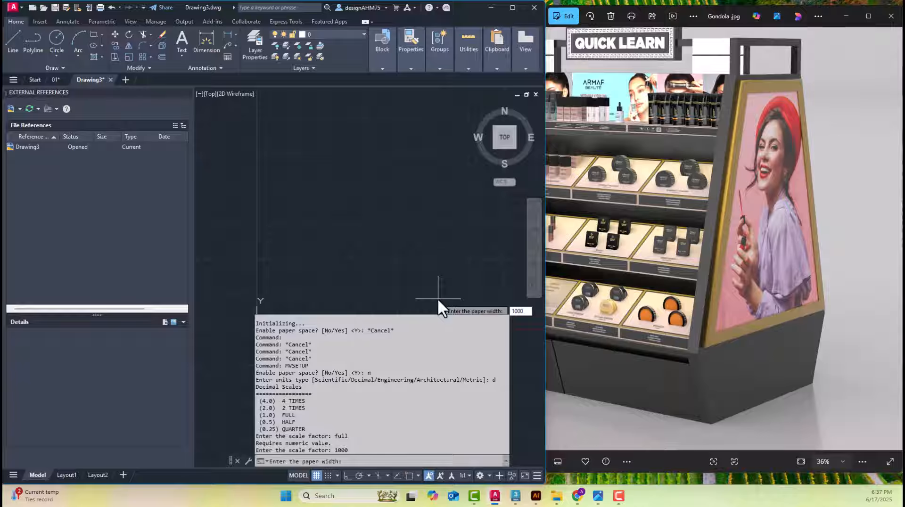
key(Return)
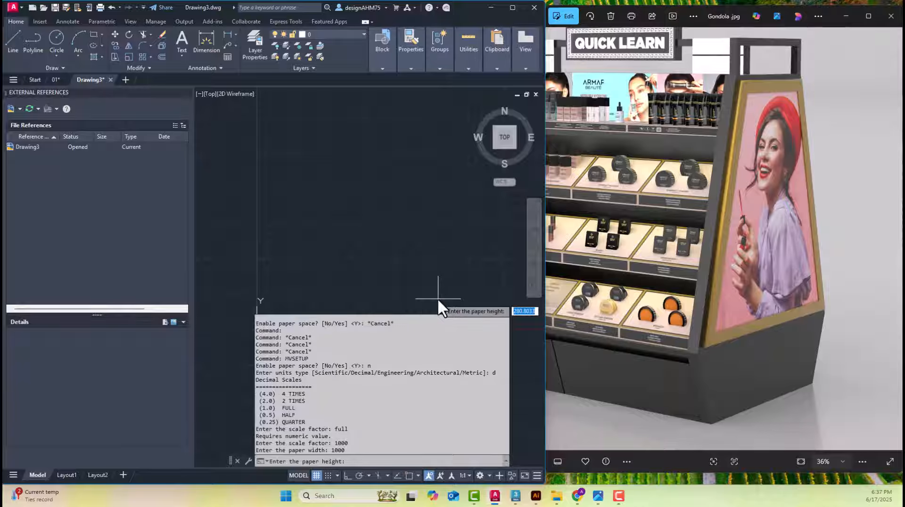
text(1000)
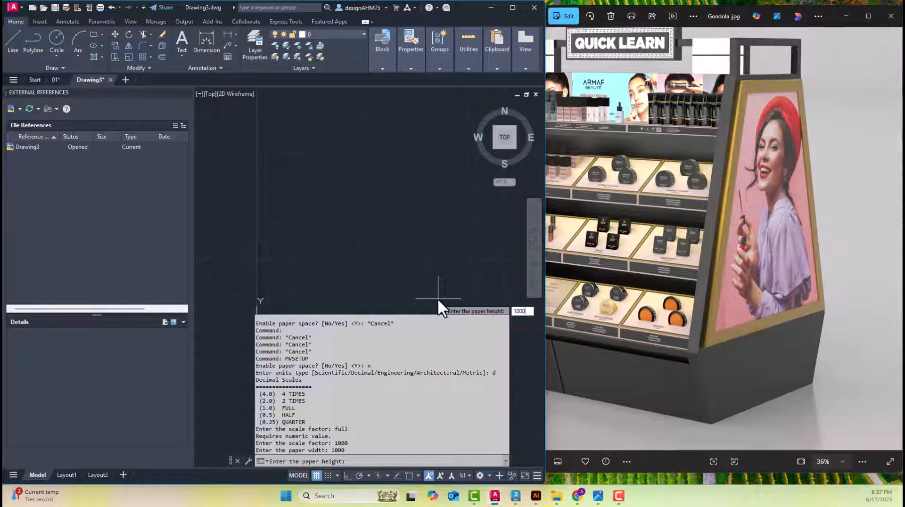
key(Return)
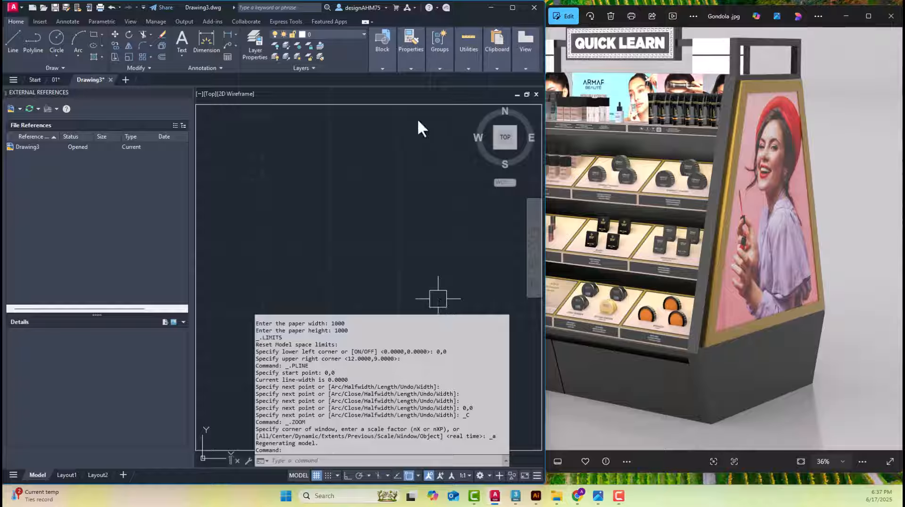
key(Escape)
Look over the square sheet border made by MVSETUP in Drawing3 and erase it
click(330, 103)
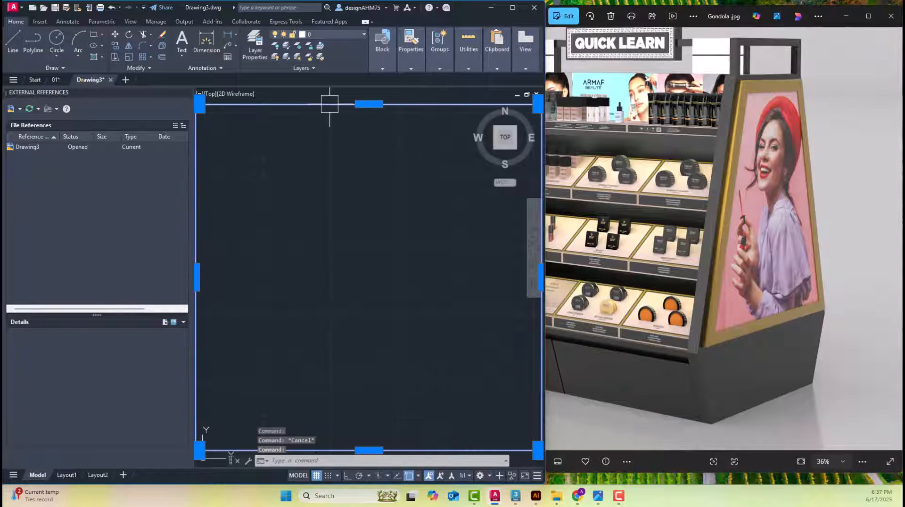
scroll(343, 150, down, 2)
middle_drag(384, 207, 372, 229)
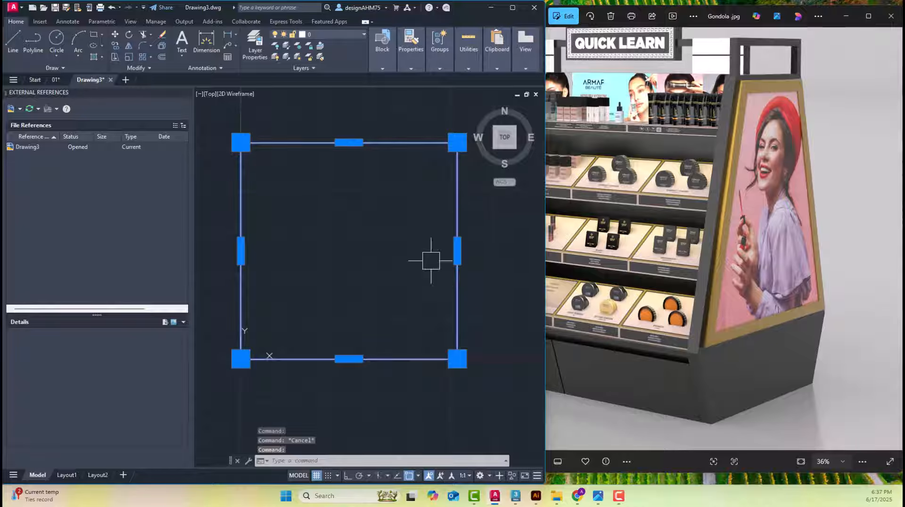
scroll(439, 274, down, 3)
middle_drag(441, 263, 419, 274)
scroll(386, 295, up, 2)
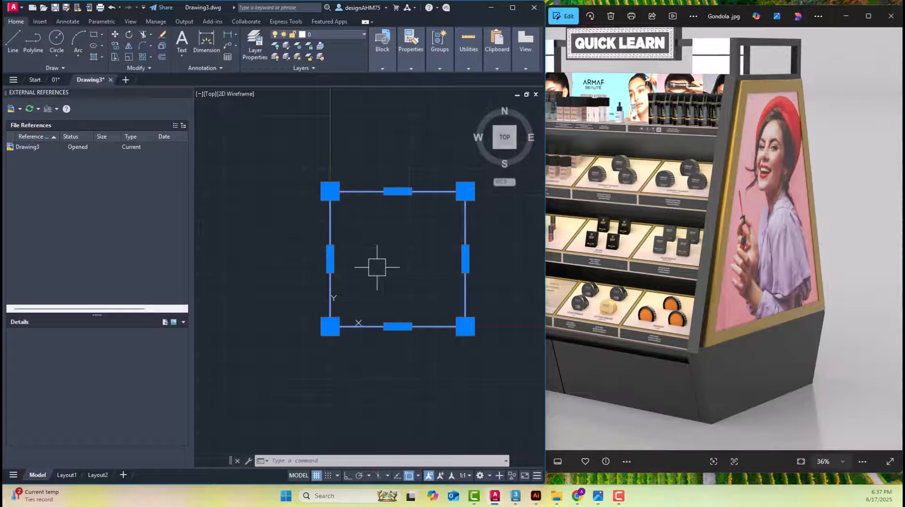
scroll(401, 257, down, 4)
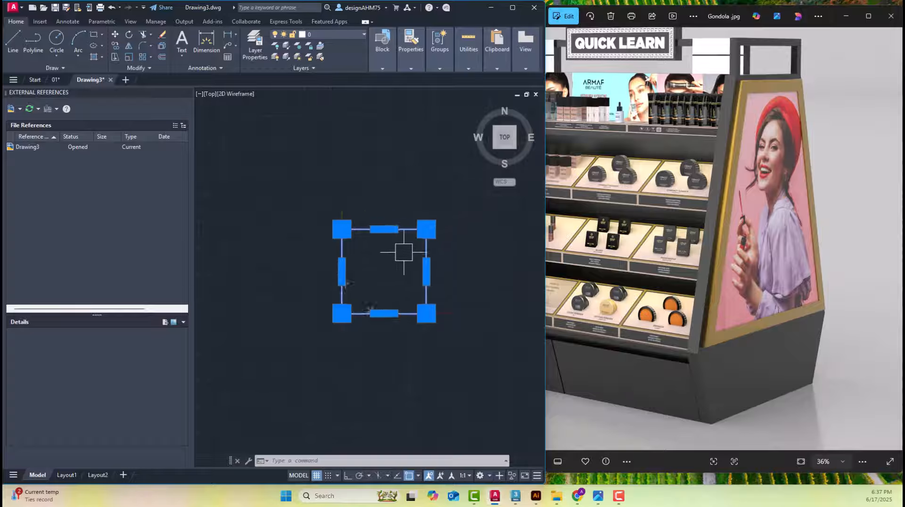
scroll(380, 260, up, 4)
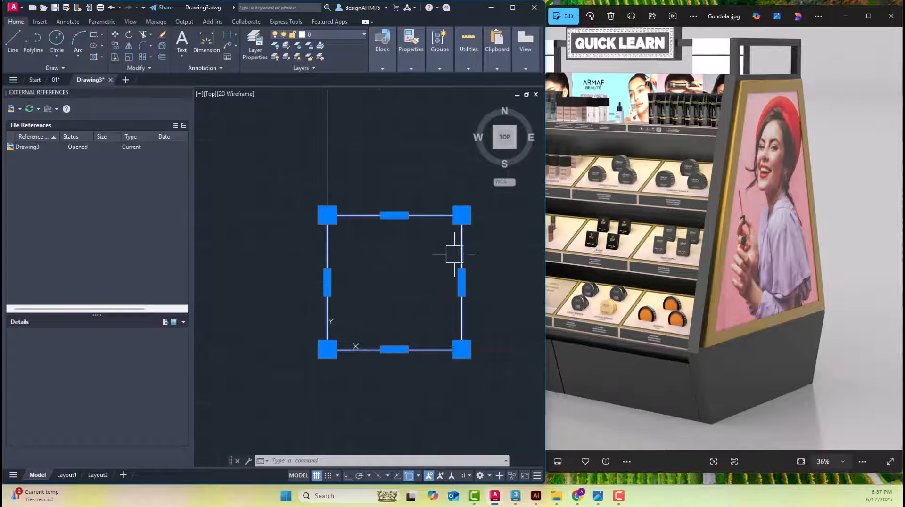
scroll(345, 353, up, 4)
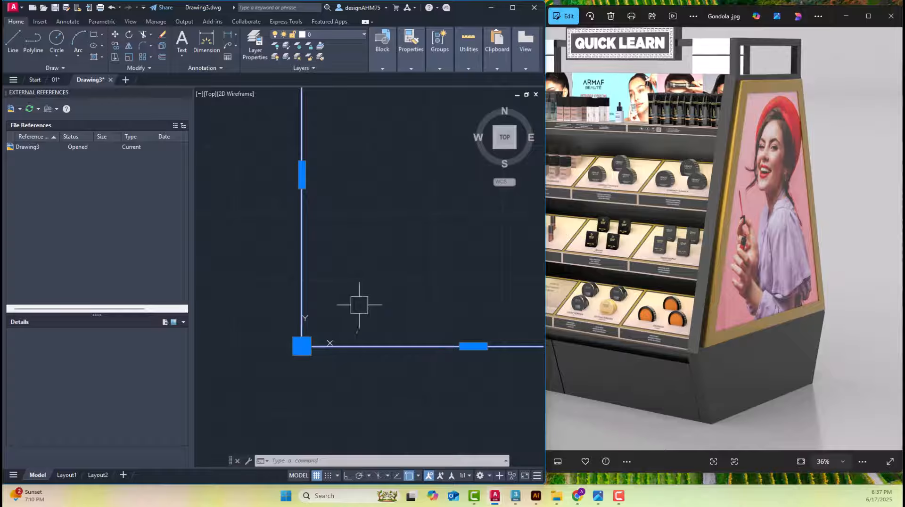
scroll(361, 303, down, 2)
middle_drag(417, 259, 359, 316)
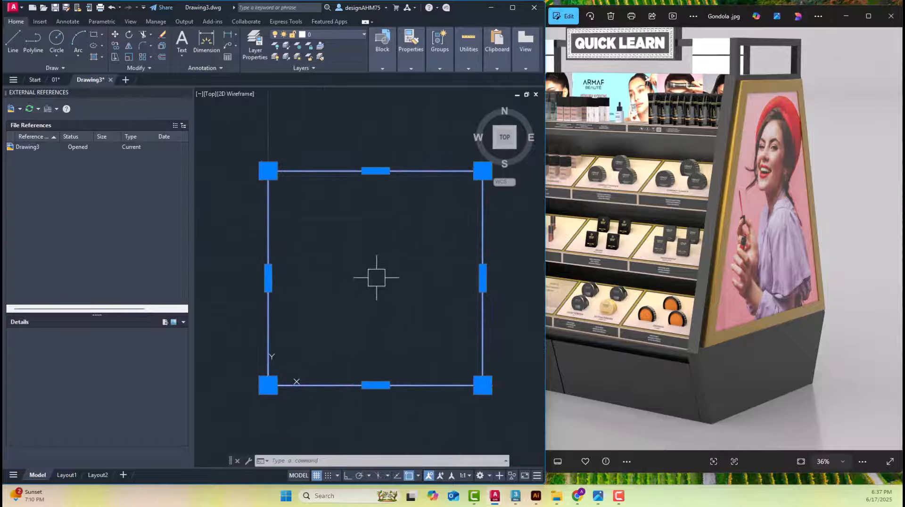
click(653, 267)
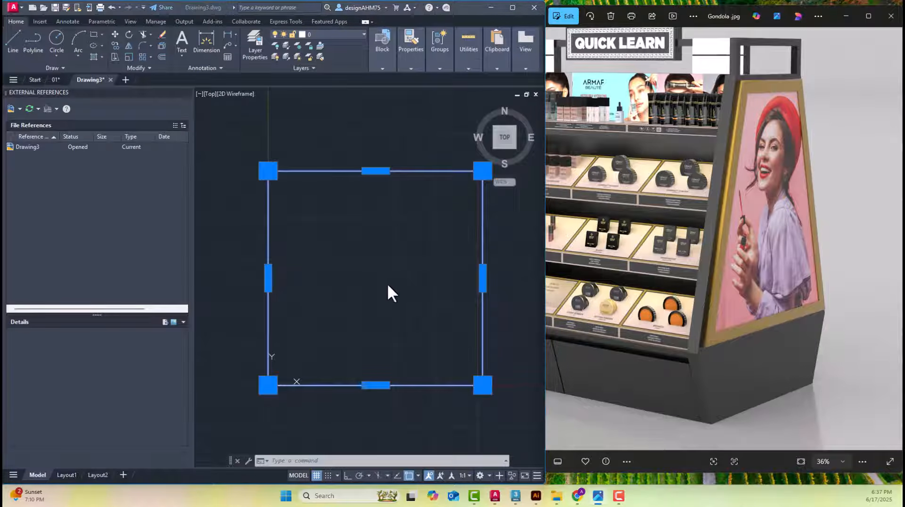
scroll(390, 283, down, 2)
click(394, 281)
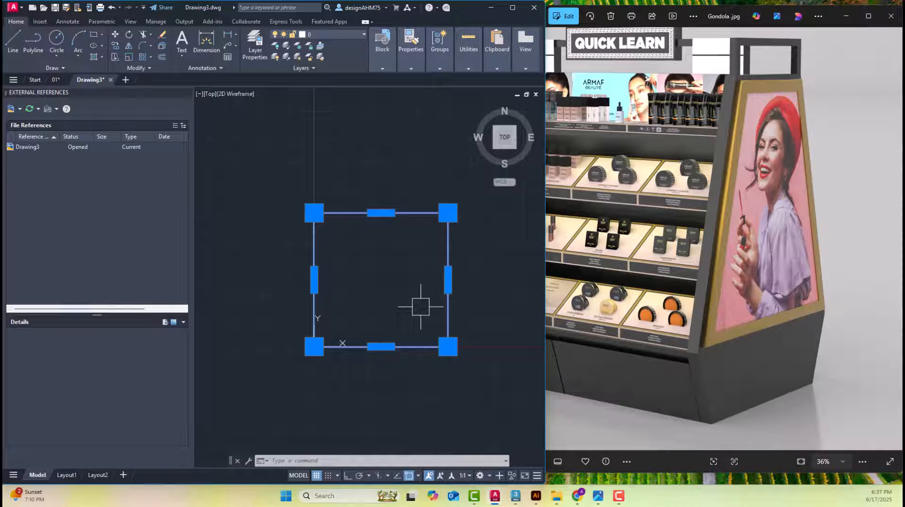
middle_drag(408, 262, 390, 267)
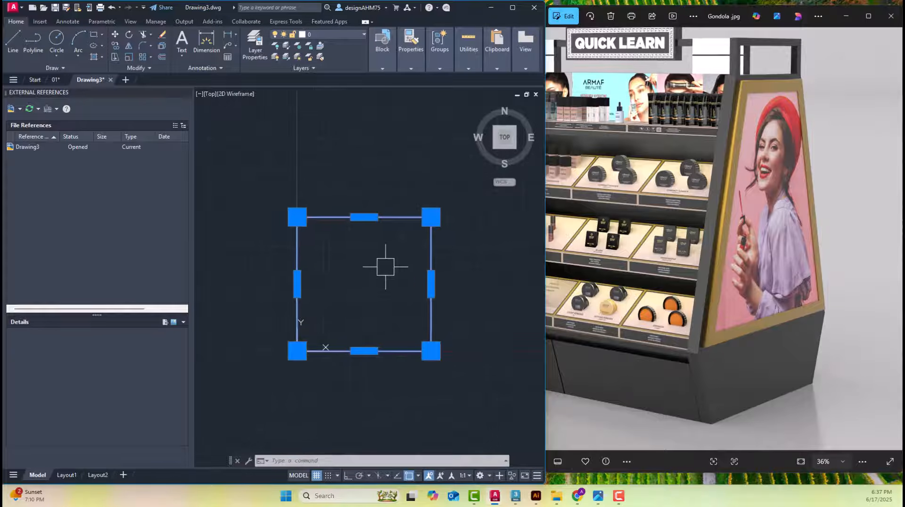
scroll(410, 261, up, 2)
middle_drag(451, 254, 479, 247)
key(Delete)
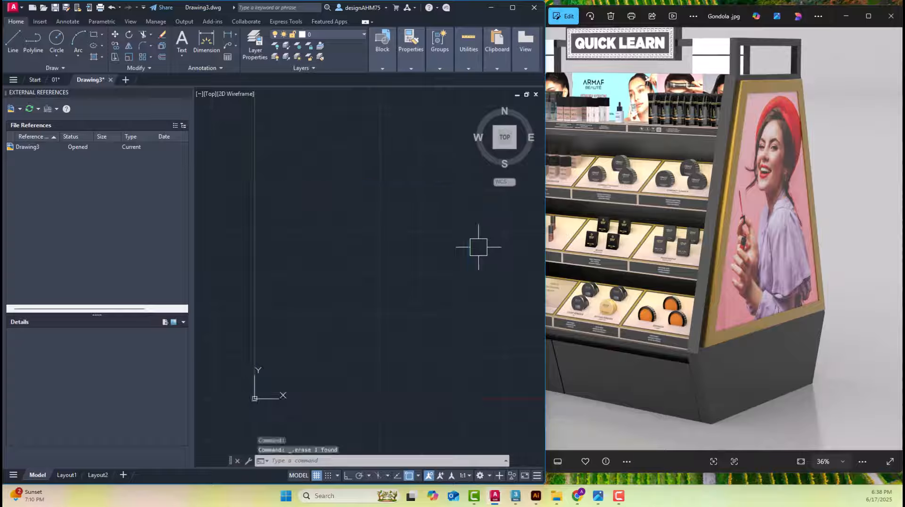
click(394, 319)
Examine the whole gondola, its header sign and shelves, and the angled side base in the Gondola.jpg photo
click(789, 274)
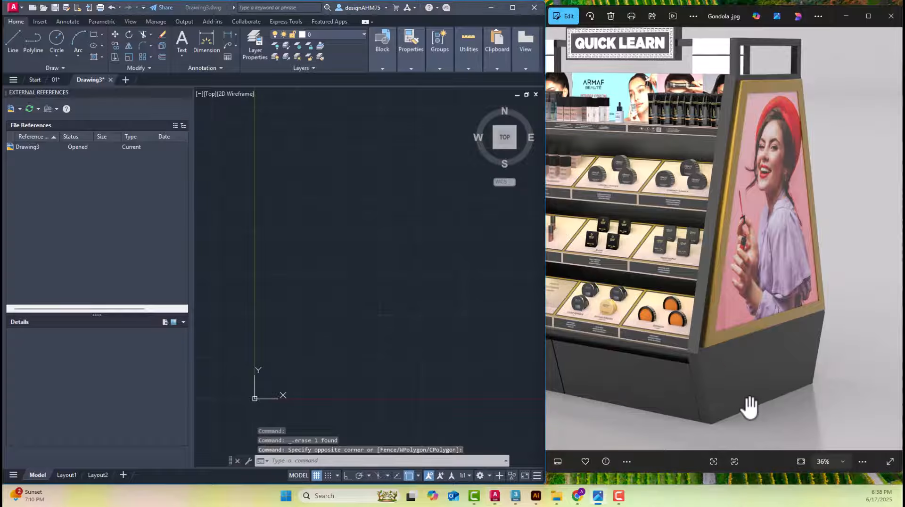
scroll(747, 404, up, 3)
scroll(706, 359, down, 5)
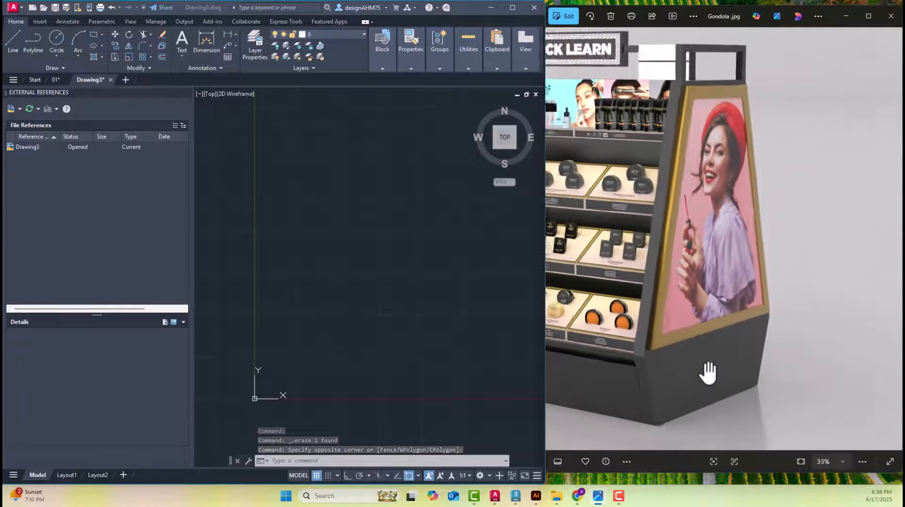
scroll(673, 293, up, 3)
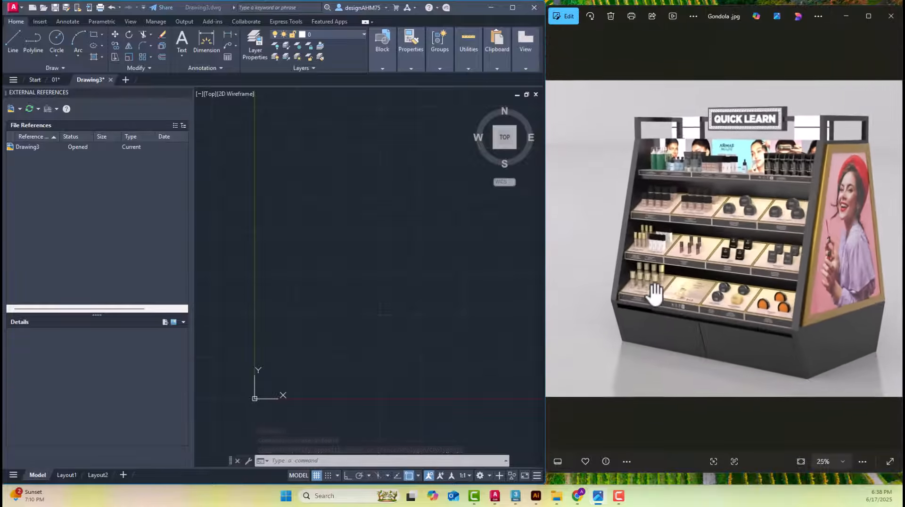
drag(812, 327, 543, 326)
scroll(706, 415, up, 2)
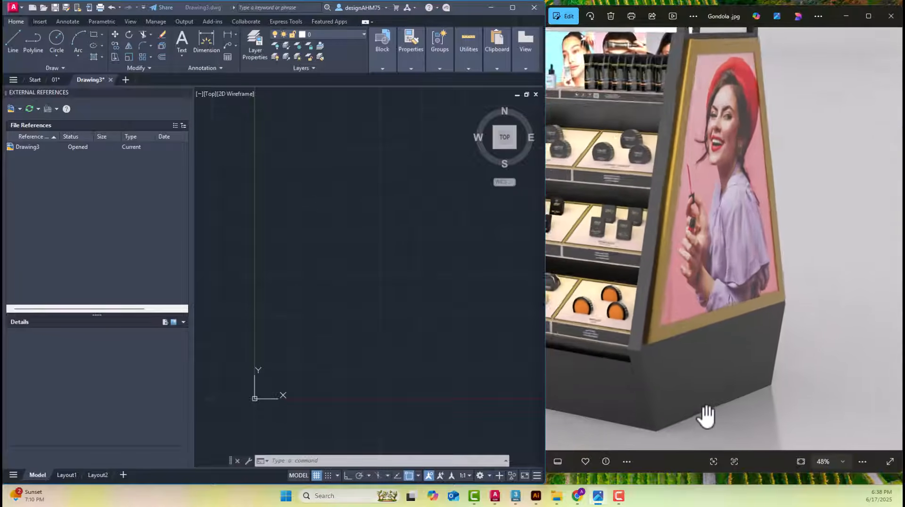
drag(677, 270, 763, 312)
scroll(763, 311, down, 3)
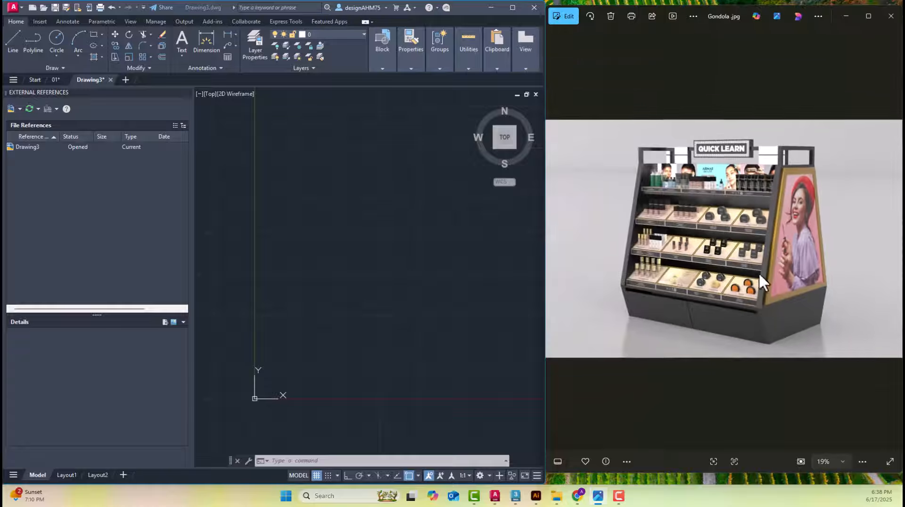
scroll(759, 146, up, 1)
scroll(759, 147, up, 3)
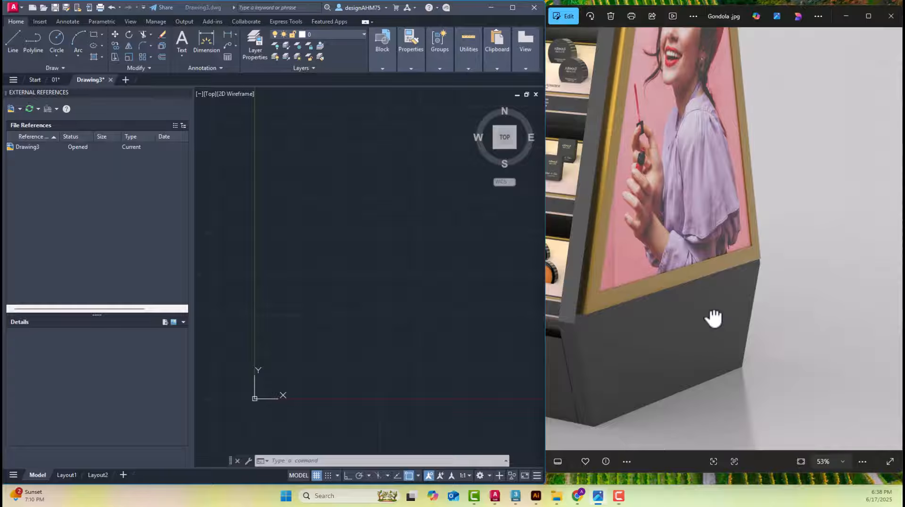
drag(700, 367, 709, 295)
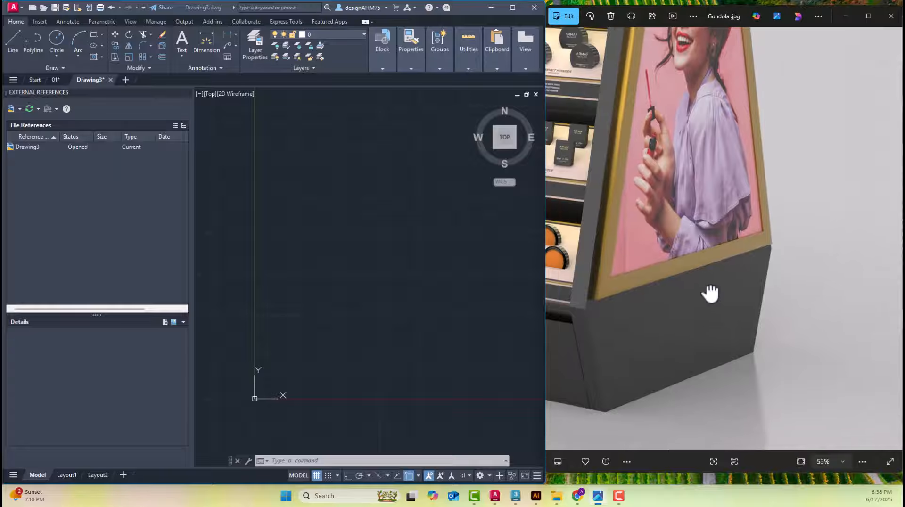
click(344, 336)
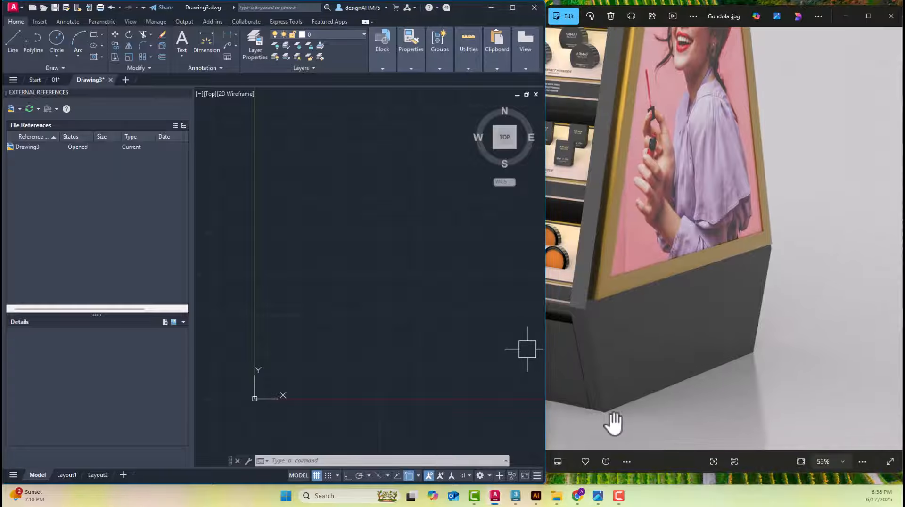
scroll(769, 346, down, 1)
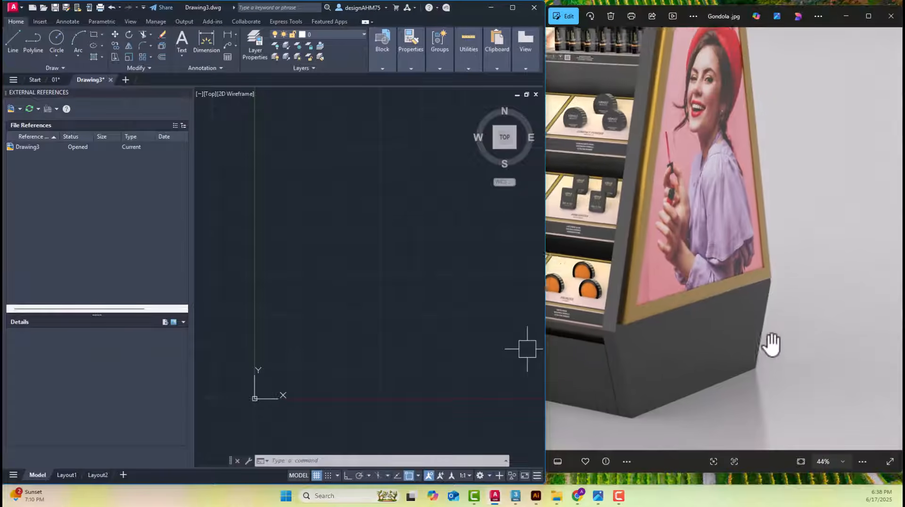
Switch to the 01 drawing and examine the dimensioned side elevation of the gondola beside the photo
click(56, 79)
mouse_move(251, 263)
middle_down()
mouse_move(382, 289)
mouse_move(355, 292)
middle_up()
scroll(323, 287, up, 8)
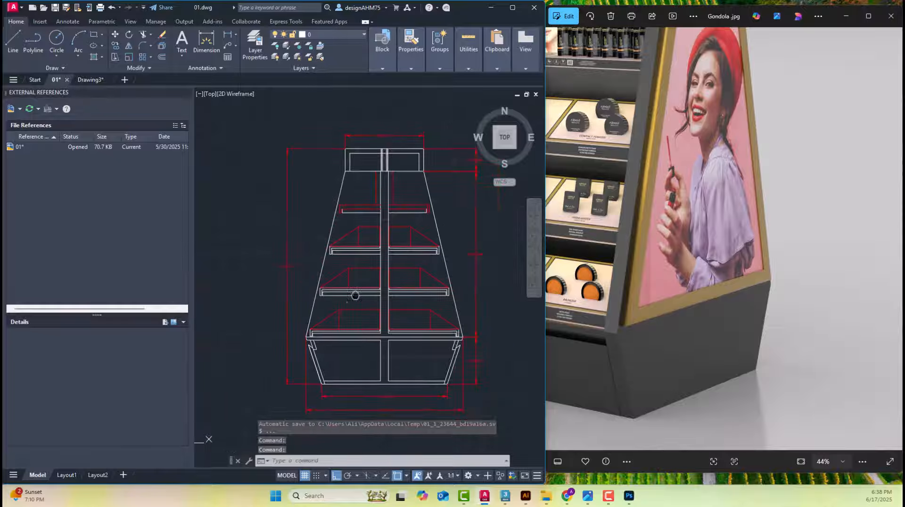
mouse_move(87, 80)
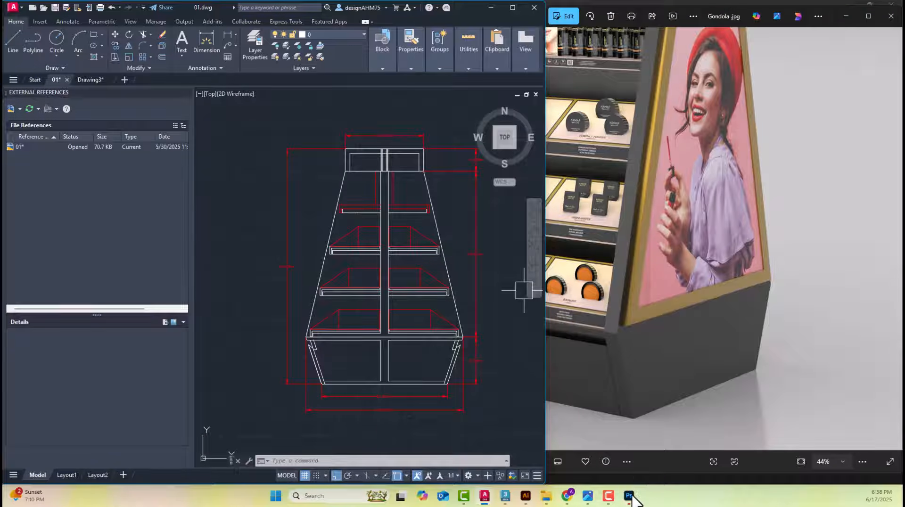
mouse_move(631, 498)
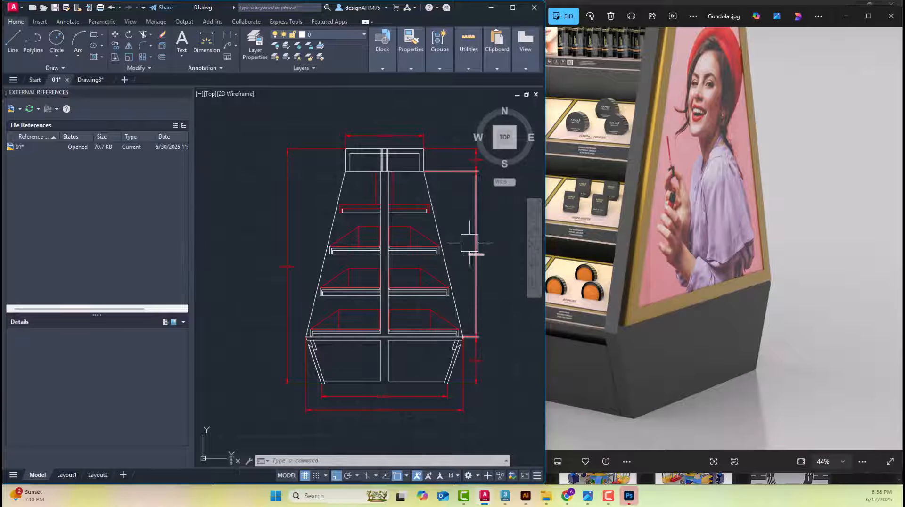
middle_drag(472, 246, 426, 266)
click(438, 246)
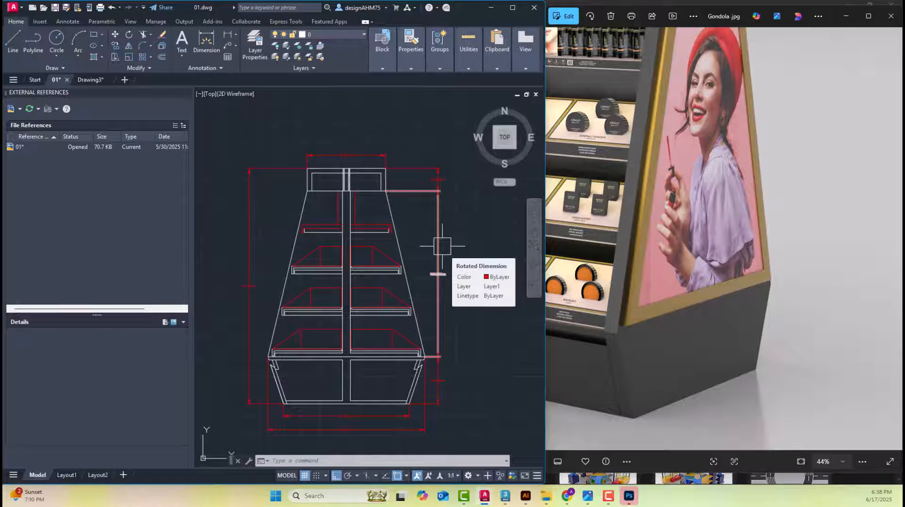
Switch to Drawing3 and examine the side panel, top frame and angled base in the gondola photo
key(Escape)
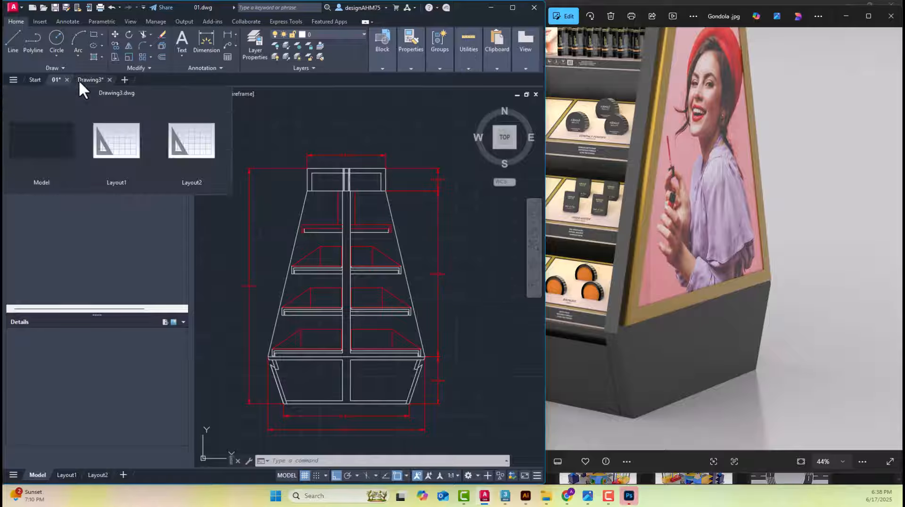
click(79, 80)
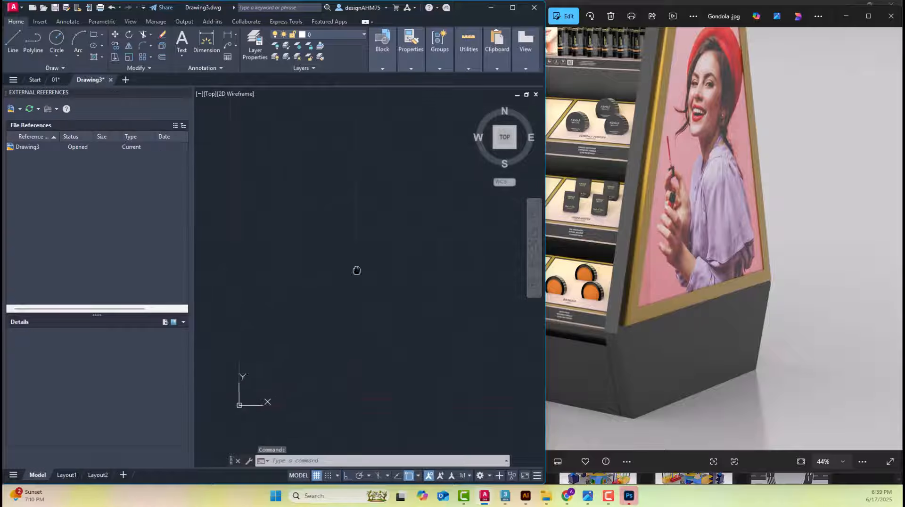
key(Escape)
key(Escape)
key(Escape)
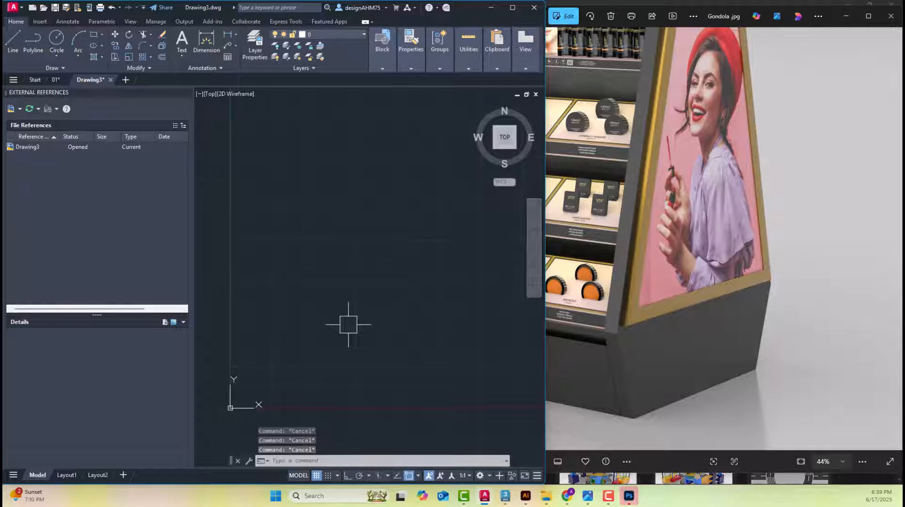
middle_drag(334, 357, 321, 315)
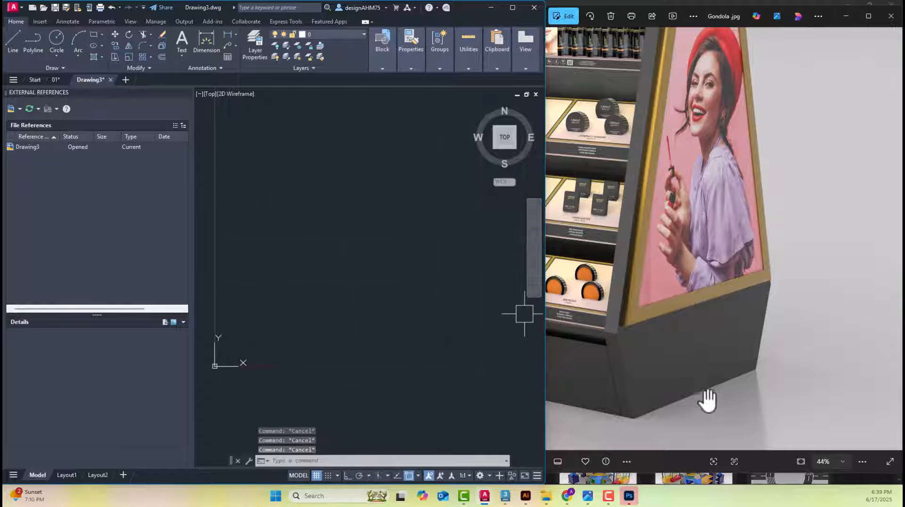
scroll(707, 400, up, 2)
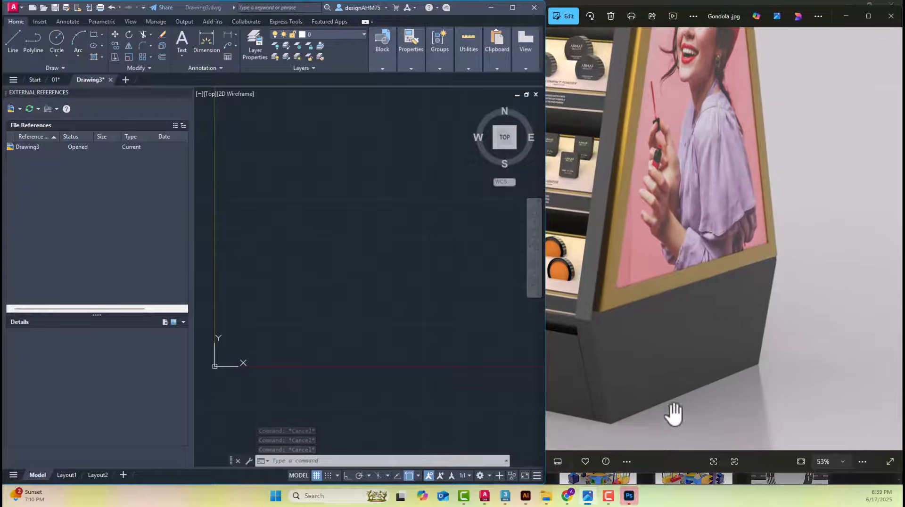
scroll(678, 396, down, 3)
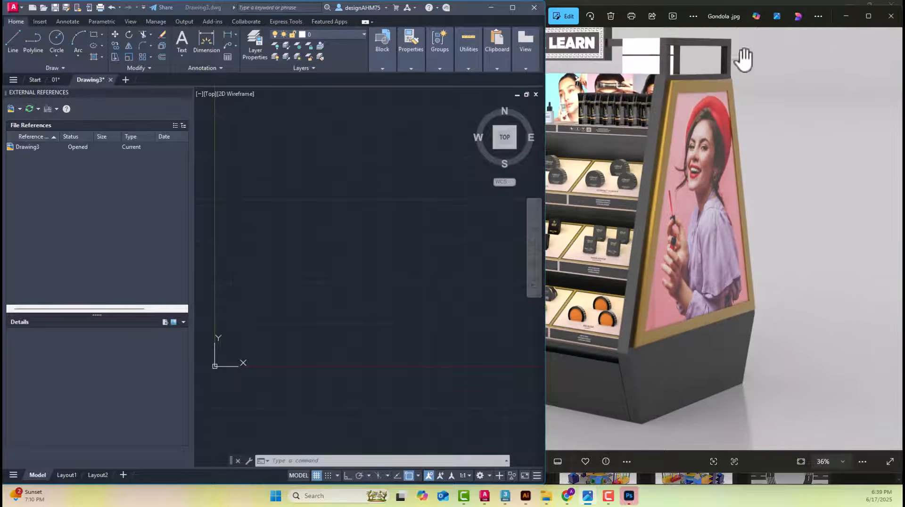
drag(657, 157, 671, 179)
click(290, 312)
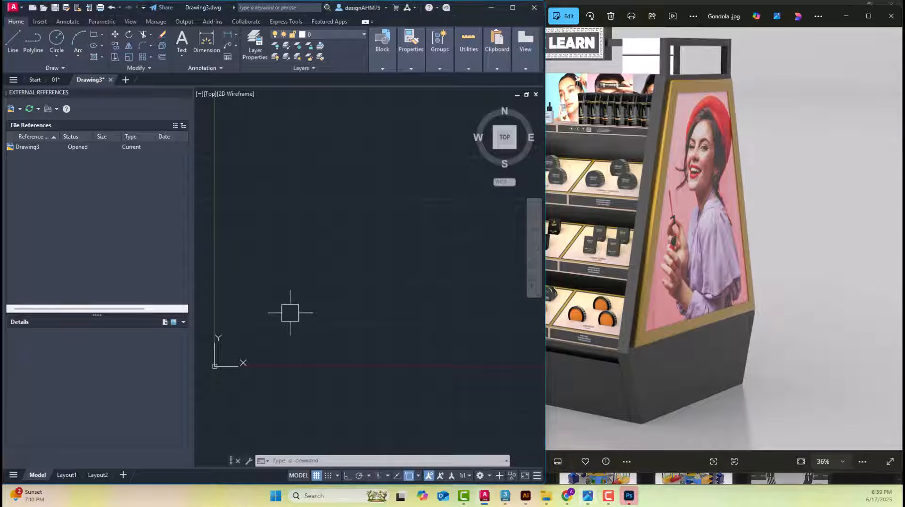
key(Escape)
middle_drag(259, 322, 254, 324)
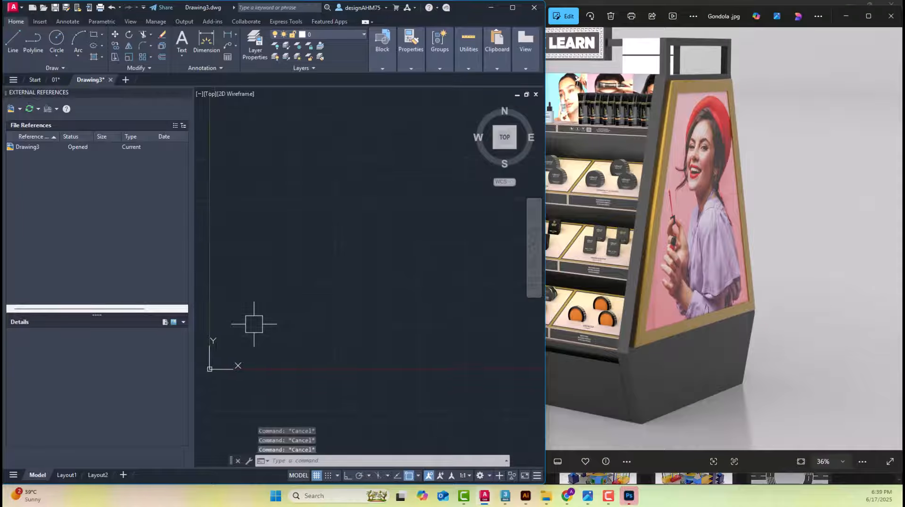
key(Return)
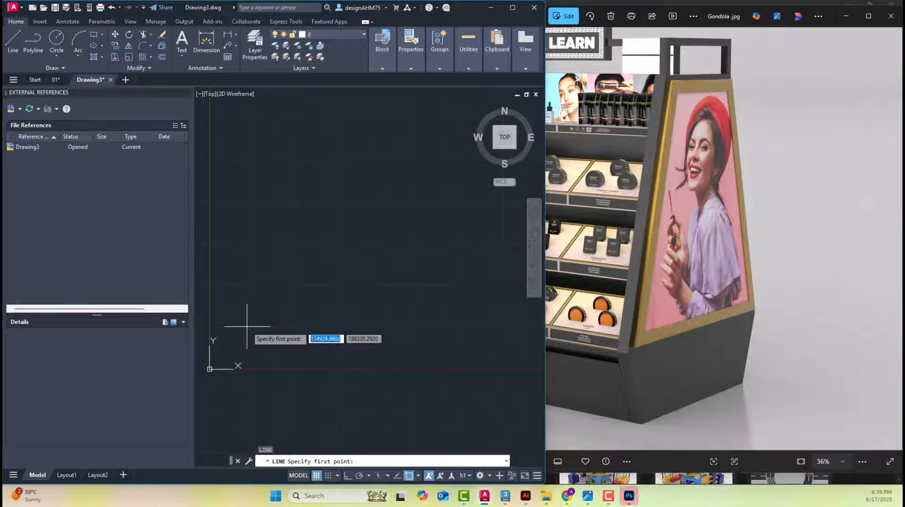
click(247, 326)
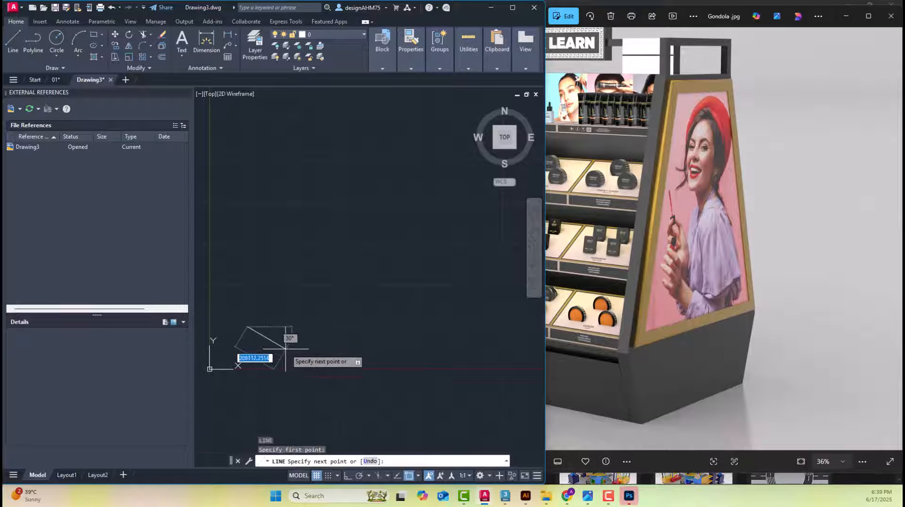
key(Escape)
Draw a horizontal line 80 units long with Ortho on, as the bottom edge of the gondola's base
text(L)
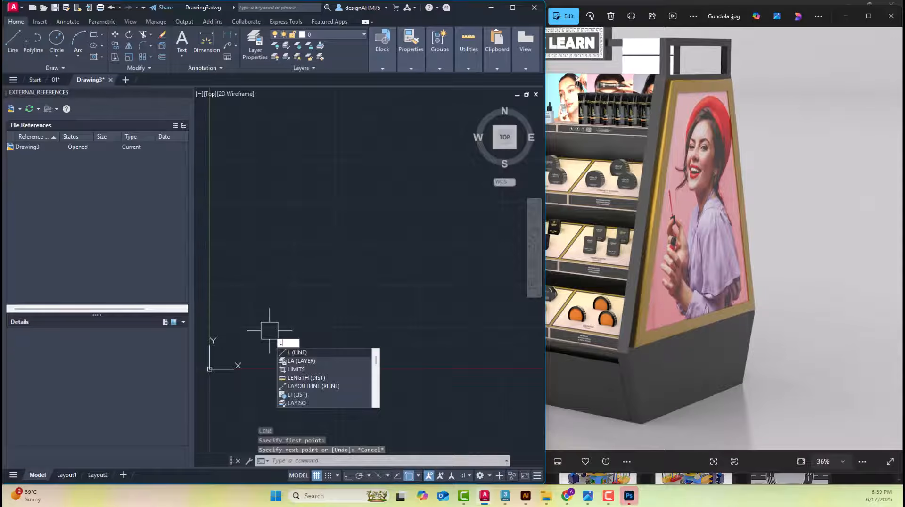
key(Return)
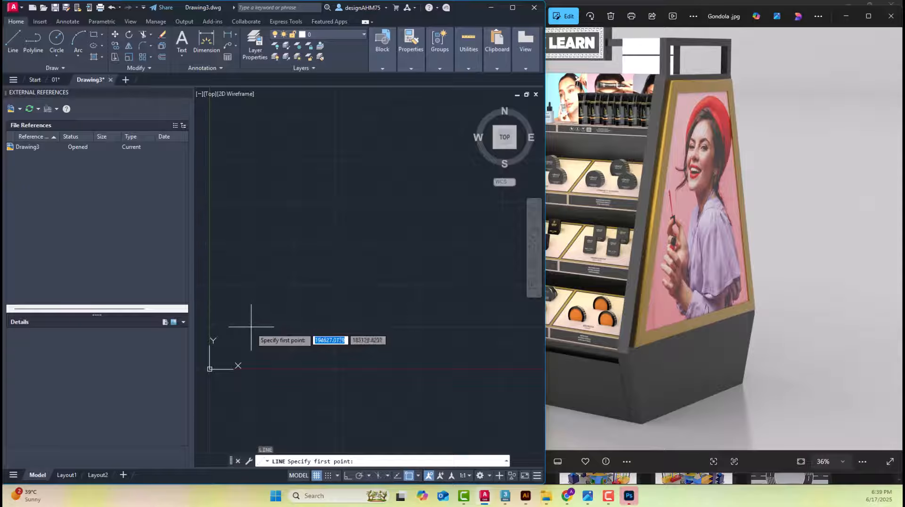
click(252, 287)
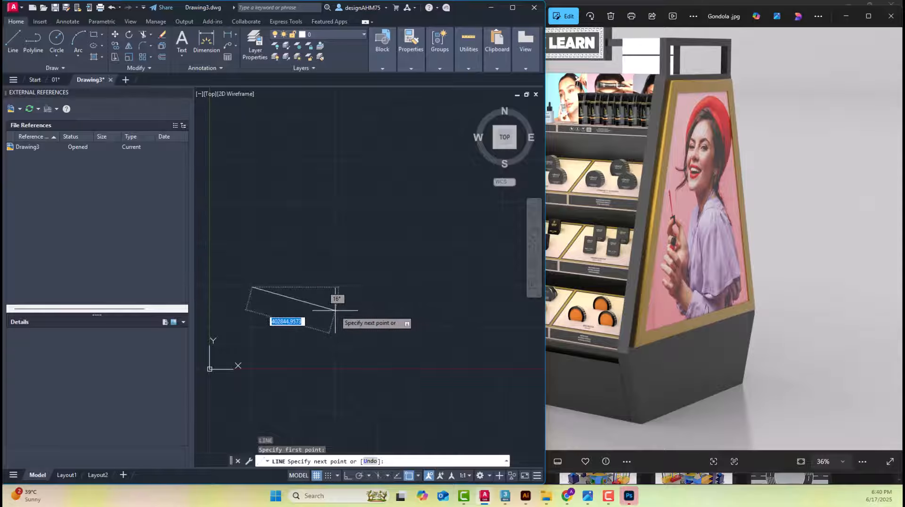
key(F8)
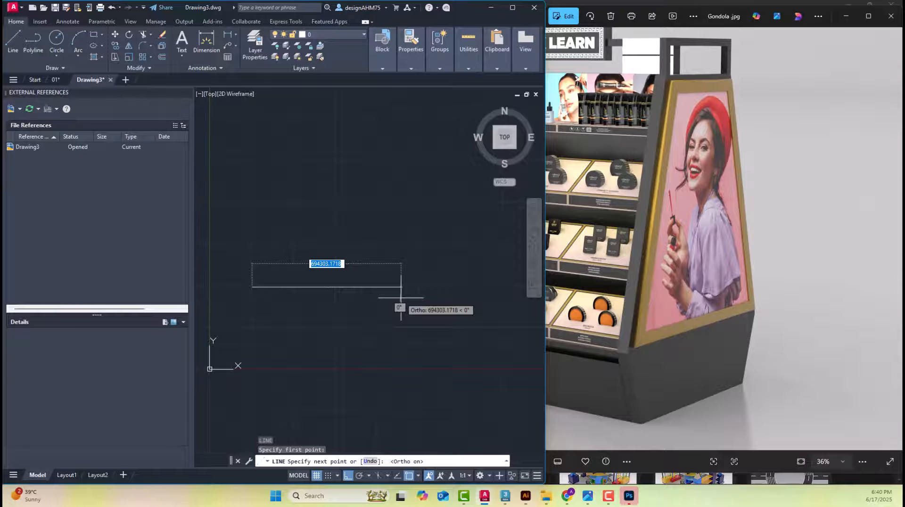
text(8)
key(Return)
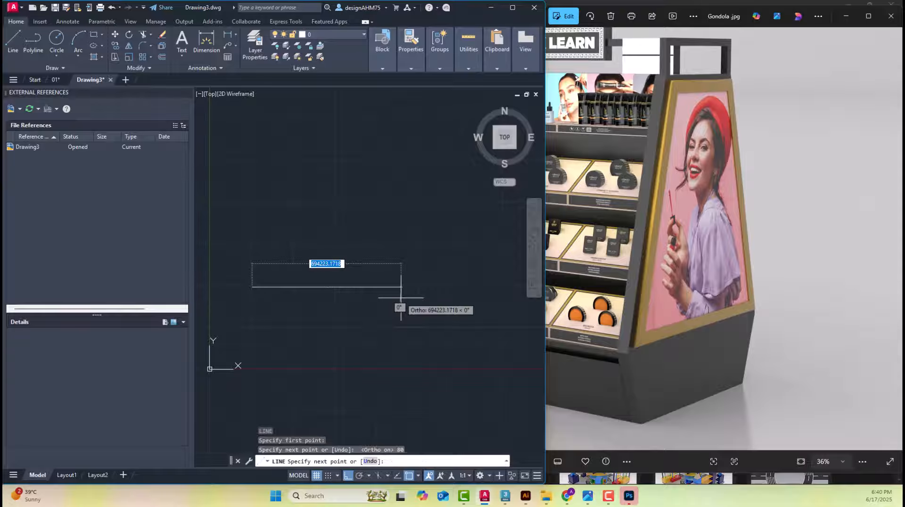
key(Escape)
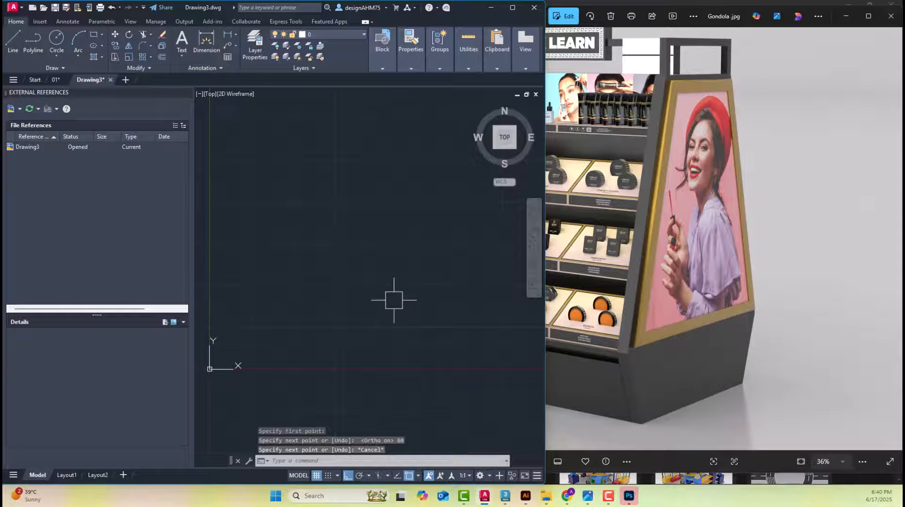
Locate the new horizontal line in Drawing3 and inspect it at a readable size
click(724, 417)
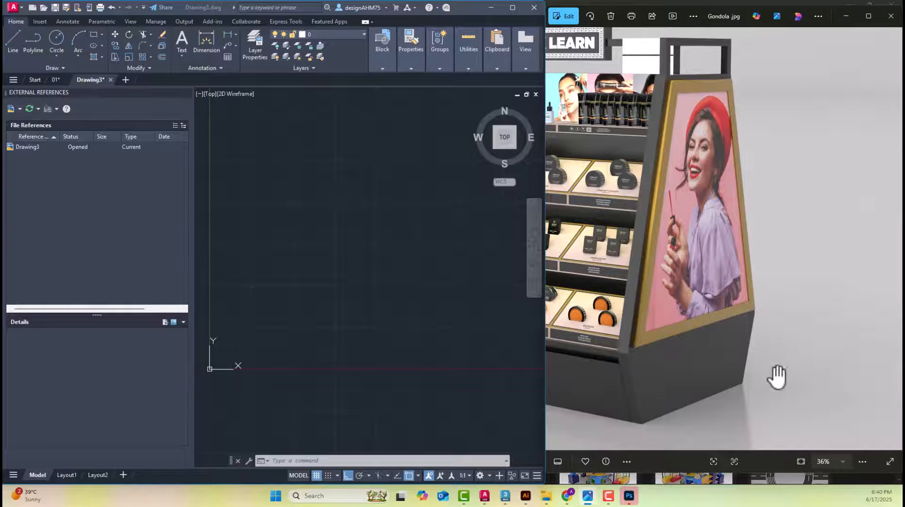
click(292, 290)
middle_drag(291, 311, 357, 309)
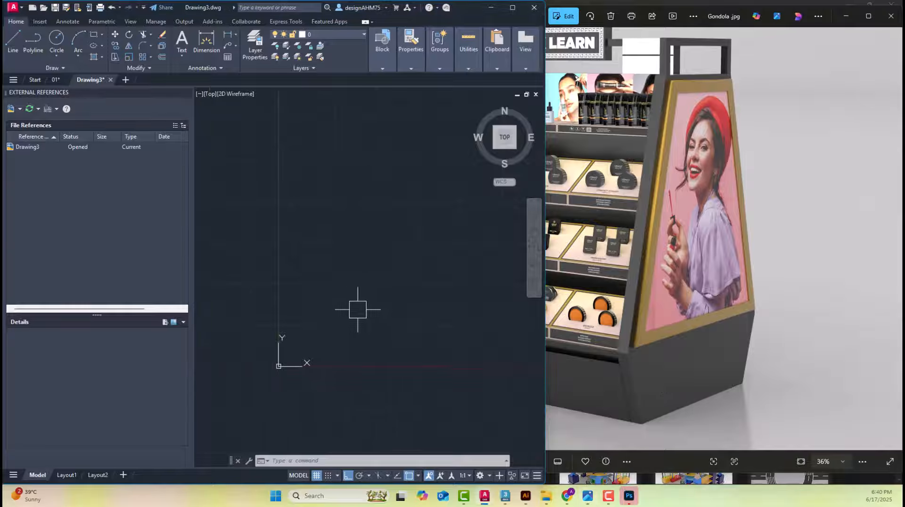
scroll(320, 295, up, 5)
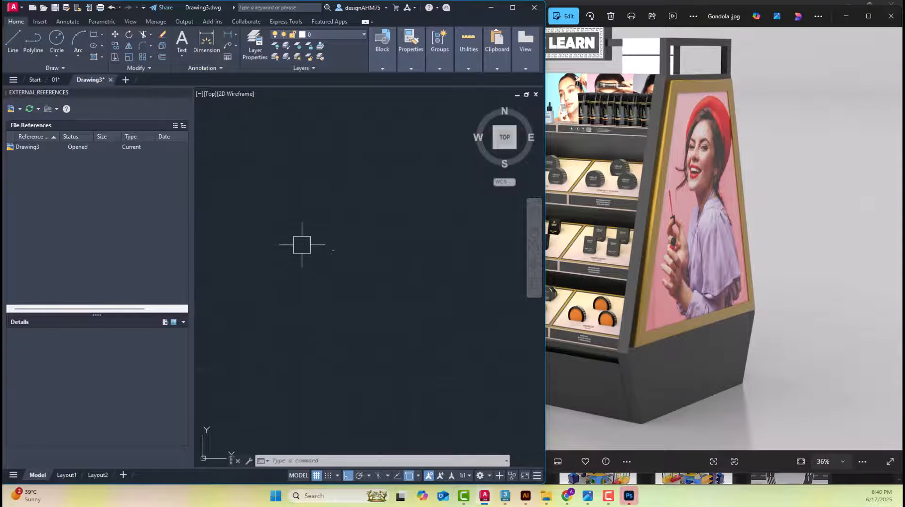
scroll(333, 250, up, 10)
middle_drag(363, 224, 390, 349)
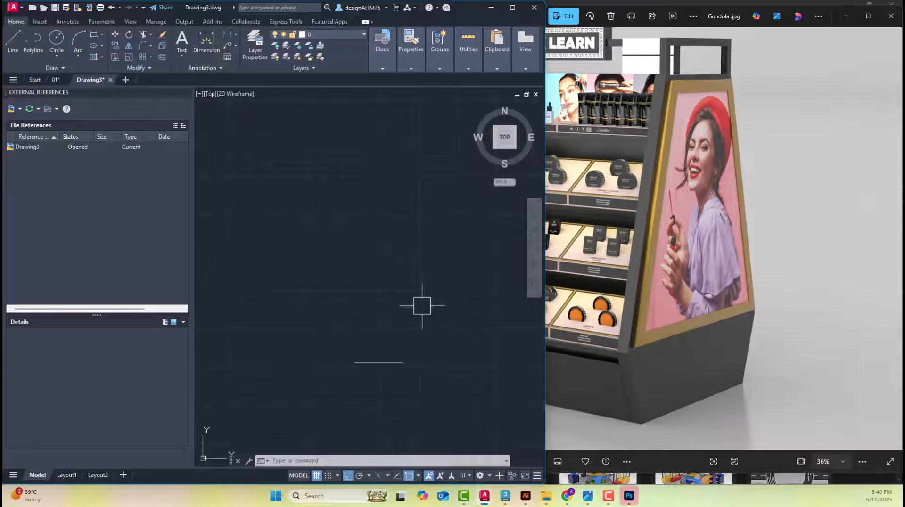
middle_drag(415, 324, 396, 262)
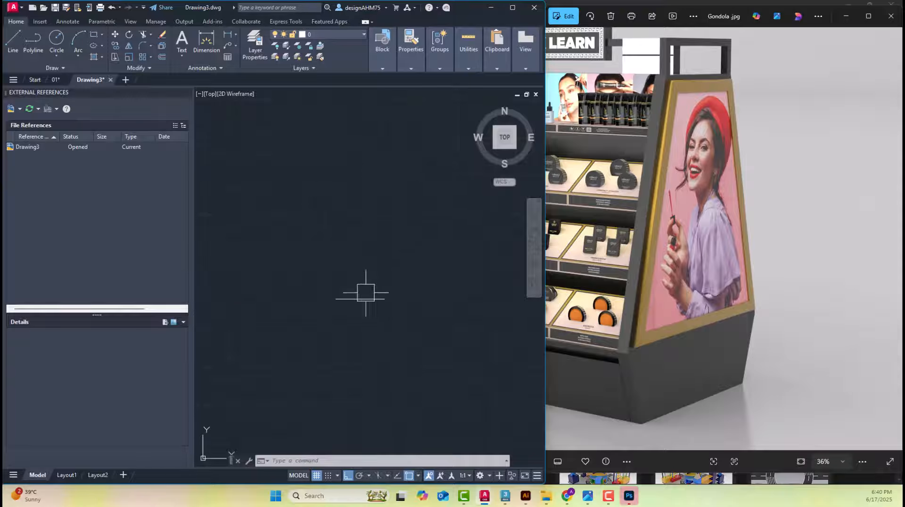
scroll(357, 307, up, 6)
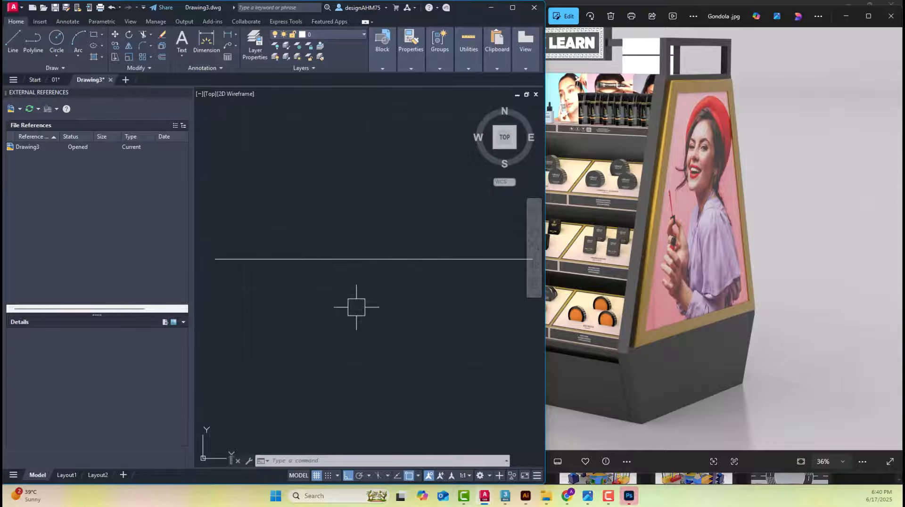
scroll(356, 305, down, 2)
middle_drag(369, 285, 366, 315)
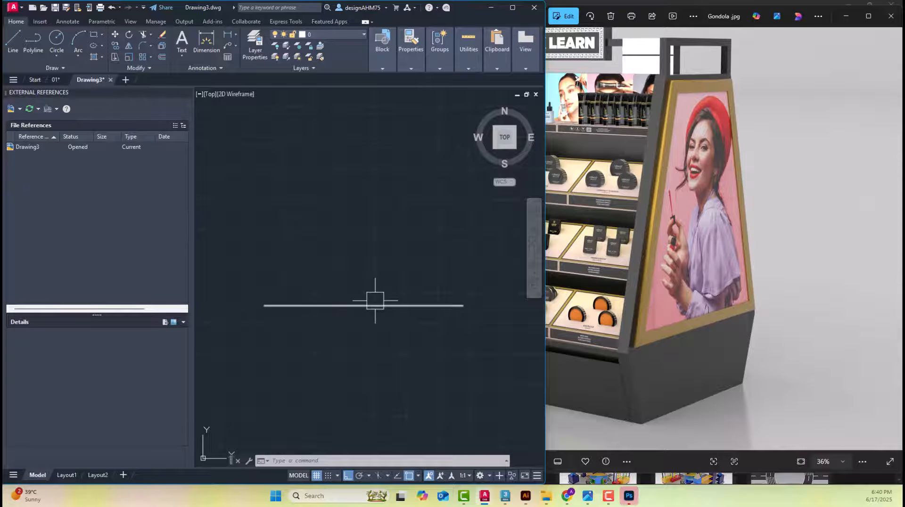
scroll(370, 306, up, 2)
scroll(369, 308, down, 2)
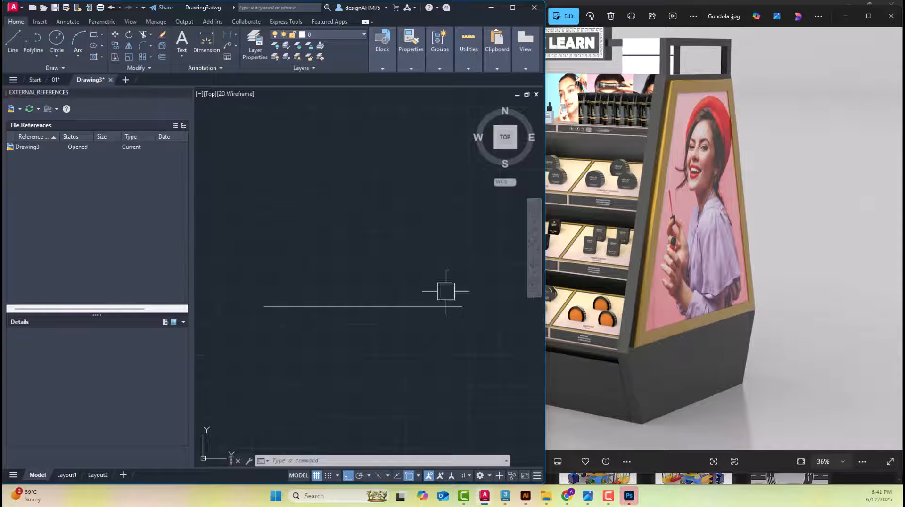
Check the base's height dimension in the 01 drawing's side elevation and return to Drawing3
click(56, 79)
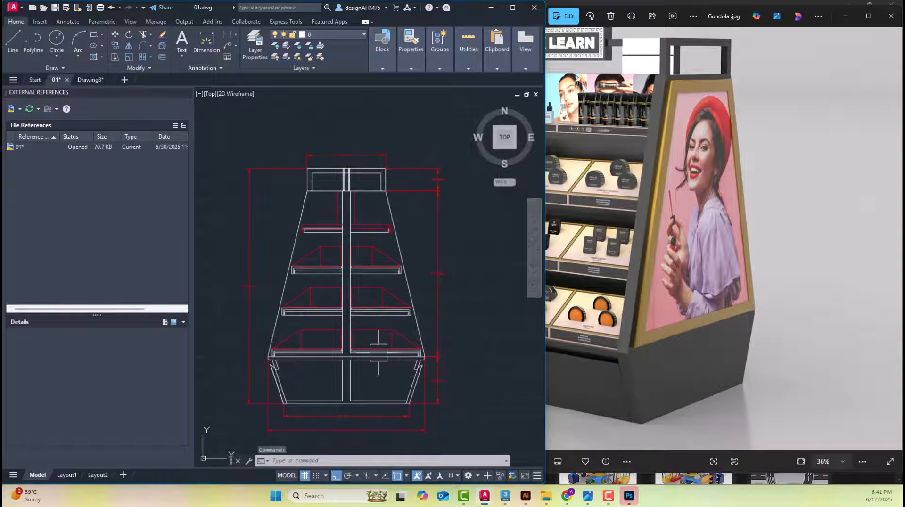
scroll(372, 419, up, 3)
scroll(446, 419, up, 2)
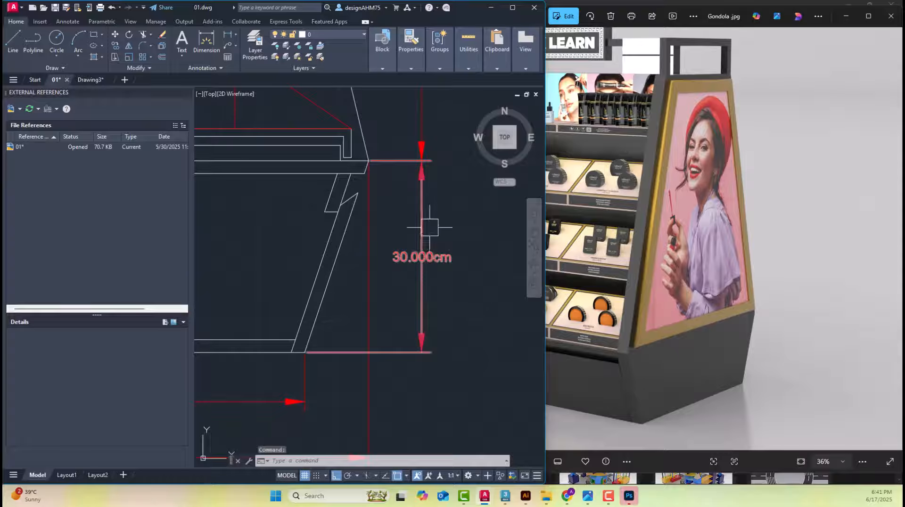
mouse_move(429, 227)
middle_down()
mouse_move(420, 268)
mouse_move(438, 313)
middle_up()
scroll(441, 268, down, 2)
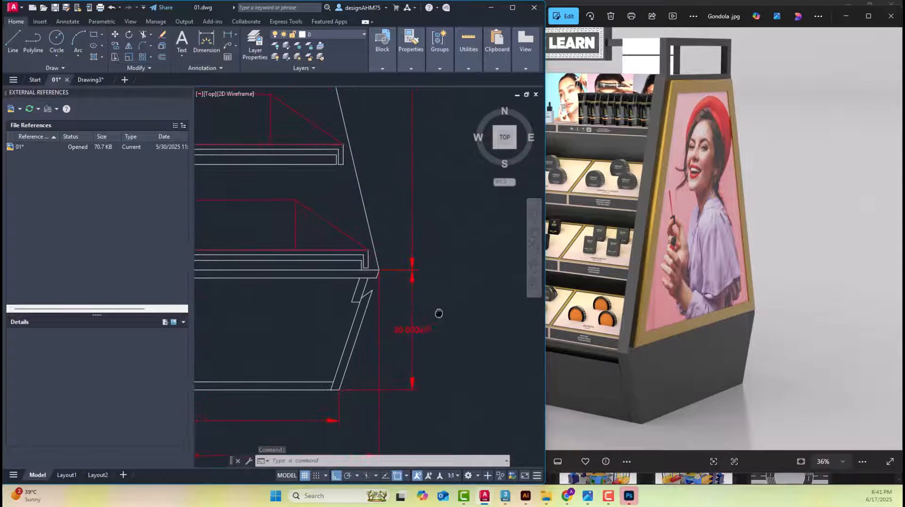
scroll(448, 277, down, 4)
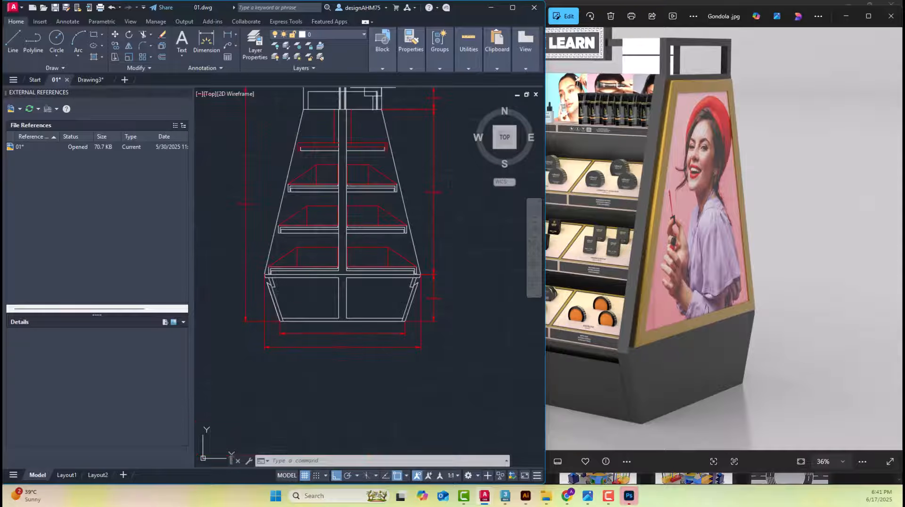
middle_drag(430, 196, 436, 233)
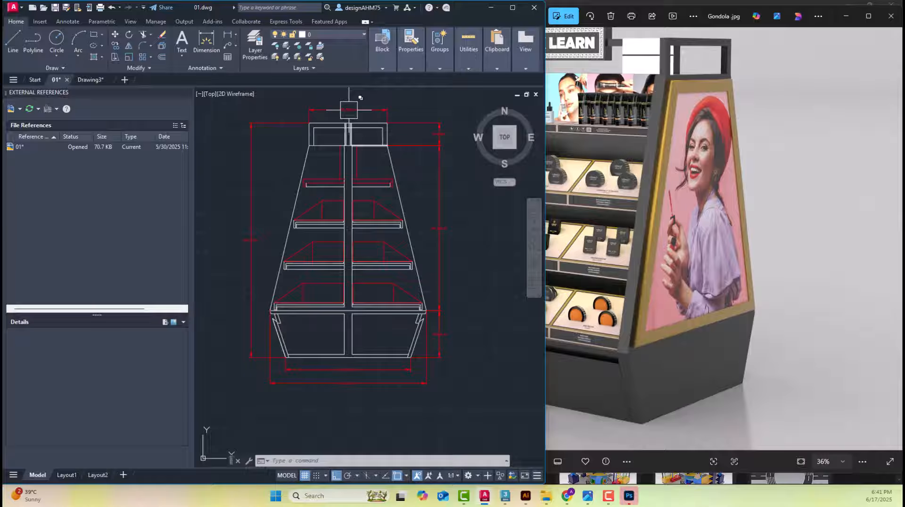
click(88, 81)
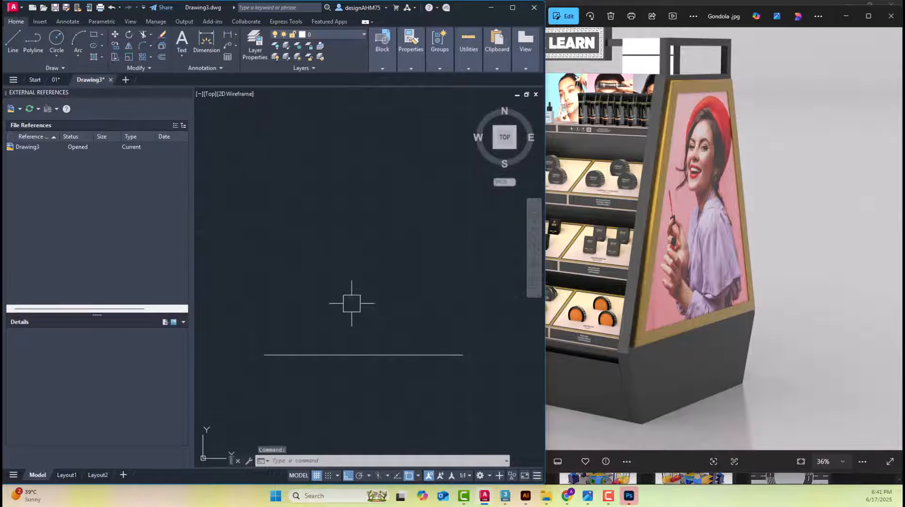
text(o)
key(Return)
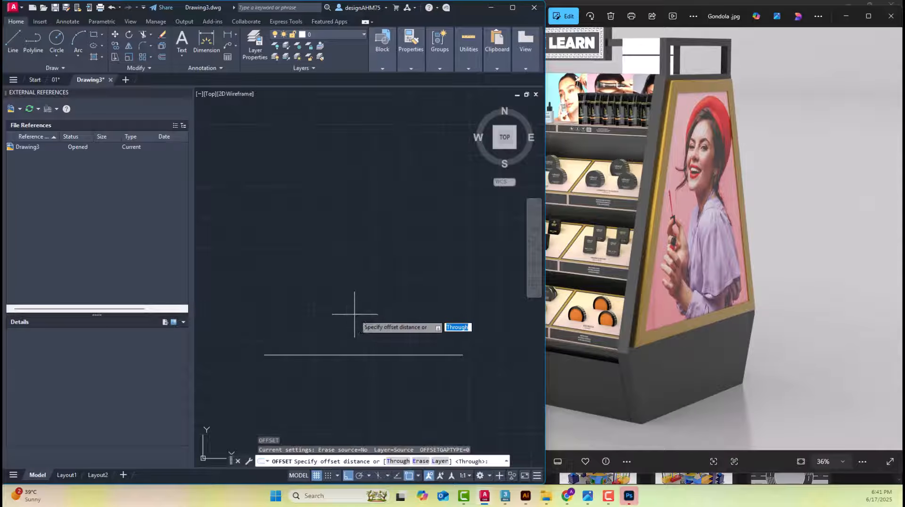
key(Escape)
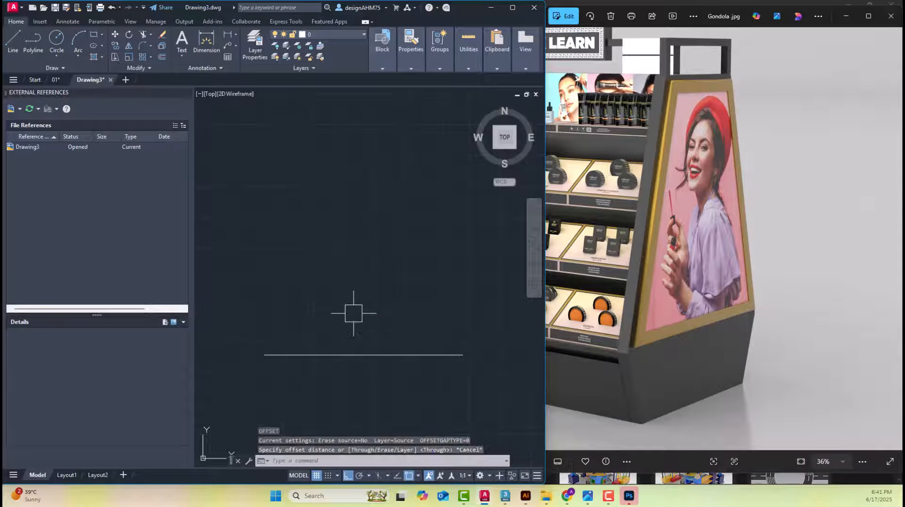
click(342, 349)
key(Escape)
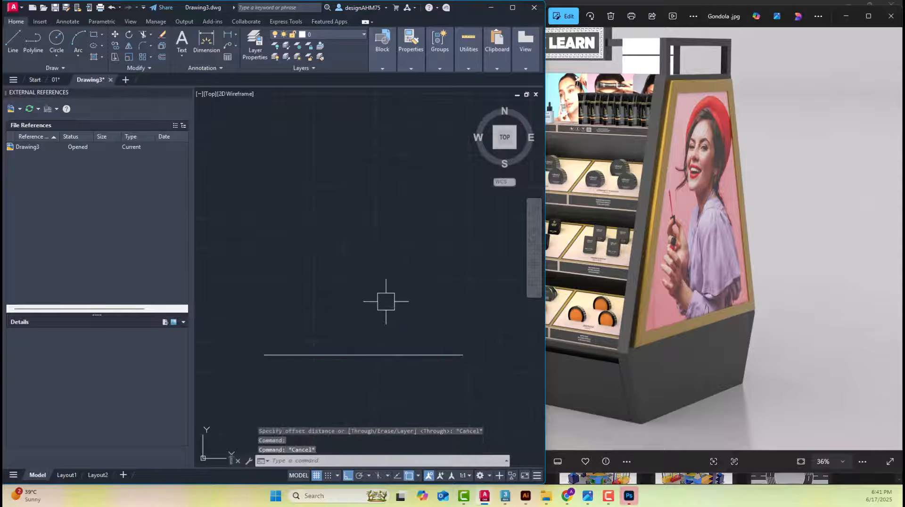
key(Escape)
key(Escape)
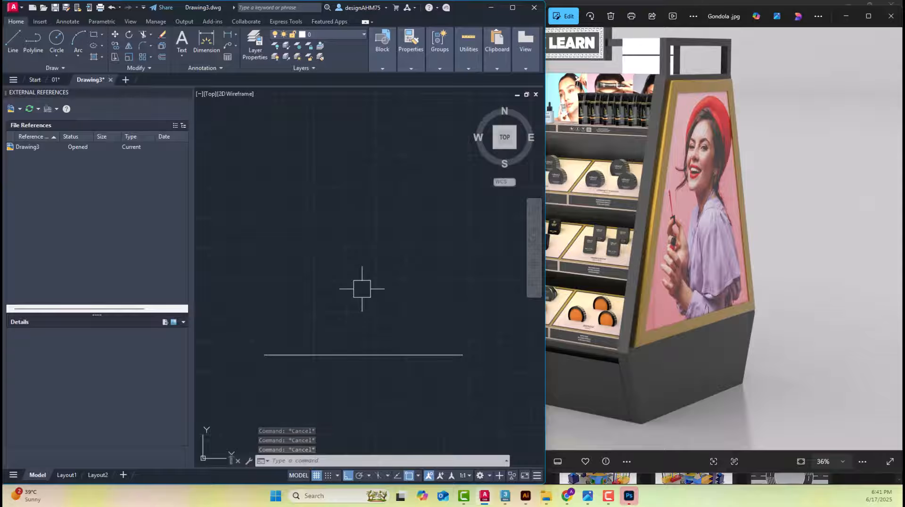
Offset the base's horizontal bottom line upward by 30 units to form the base's upper edge
text(o)
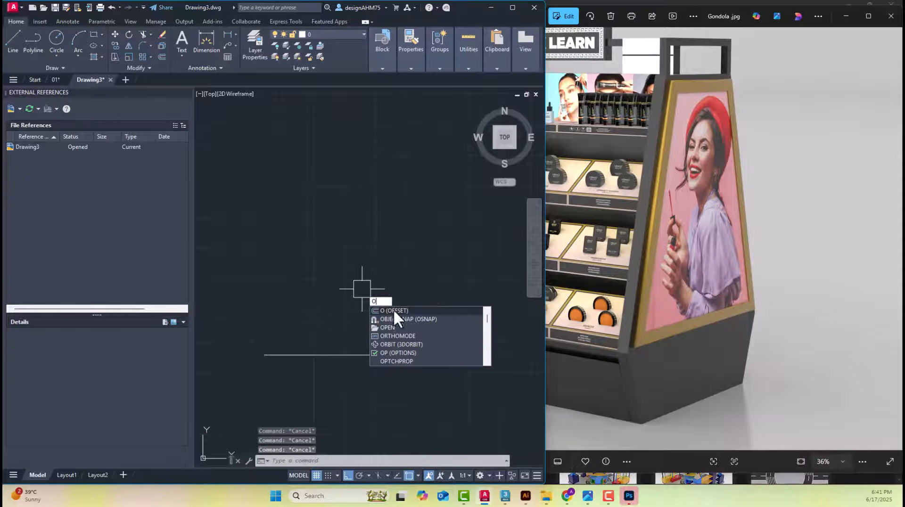
click(393, 310)
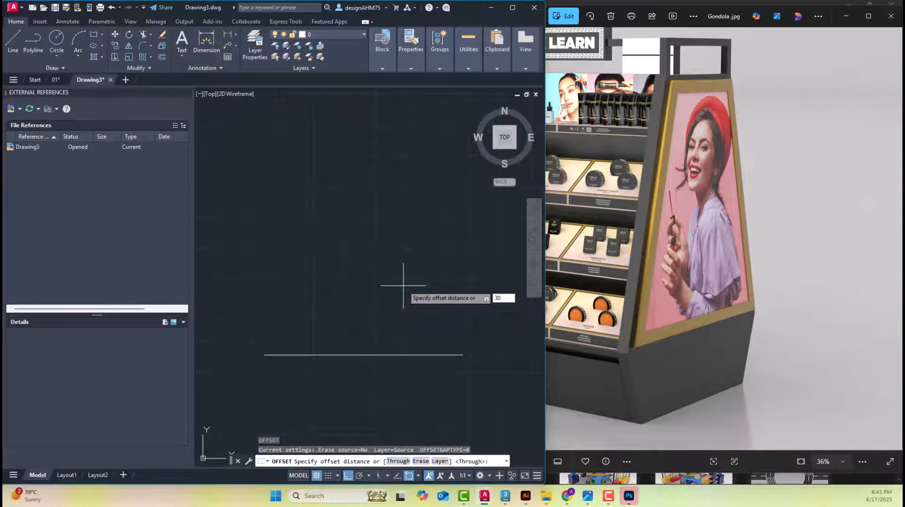
text(30)
key(Return)
click(382, 355)
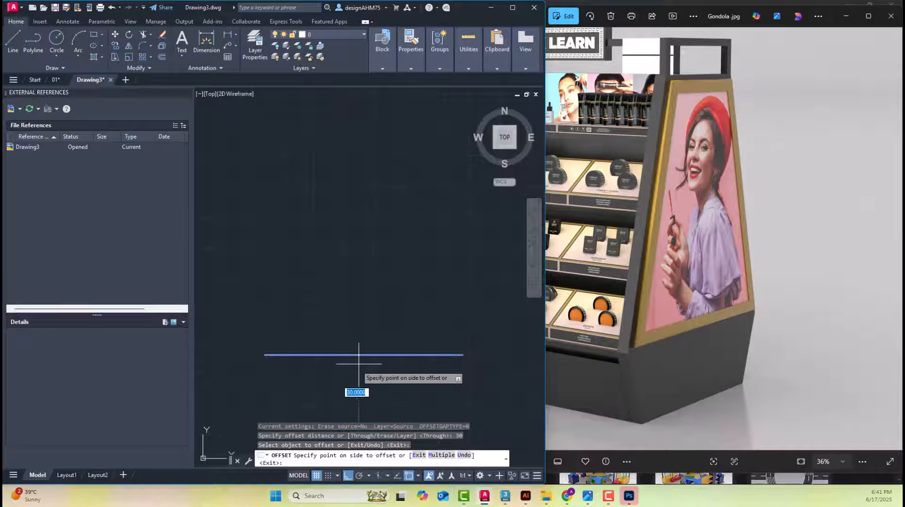
scroll(382, 290, down, 4)
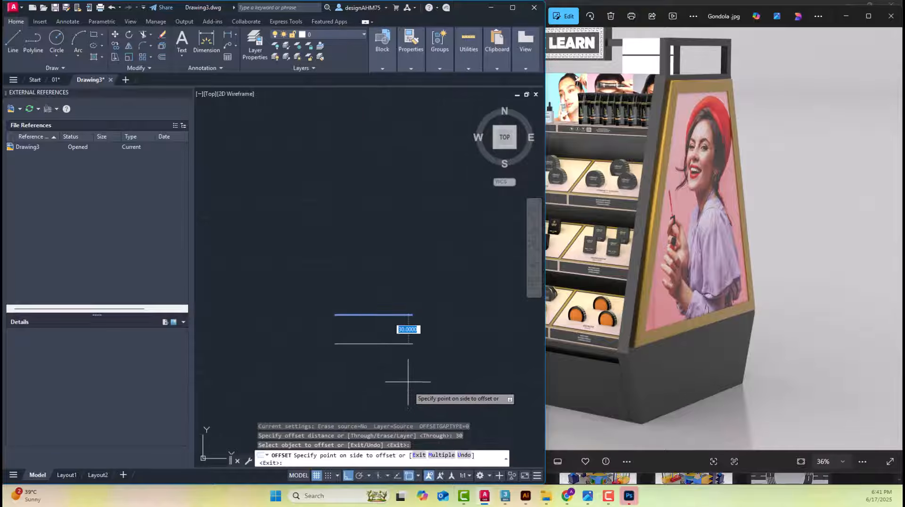
click(403, 177)
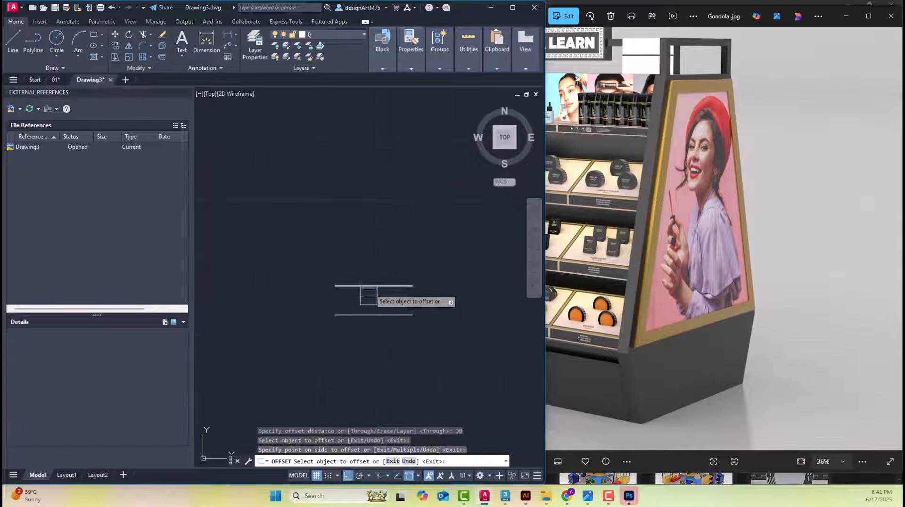
key(Escape)
Dimension the vertical distance between the two base lines at their right ends and check the value
click(207, 45)
scroll(367, 295, up, 4)
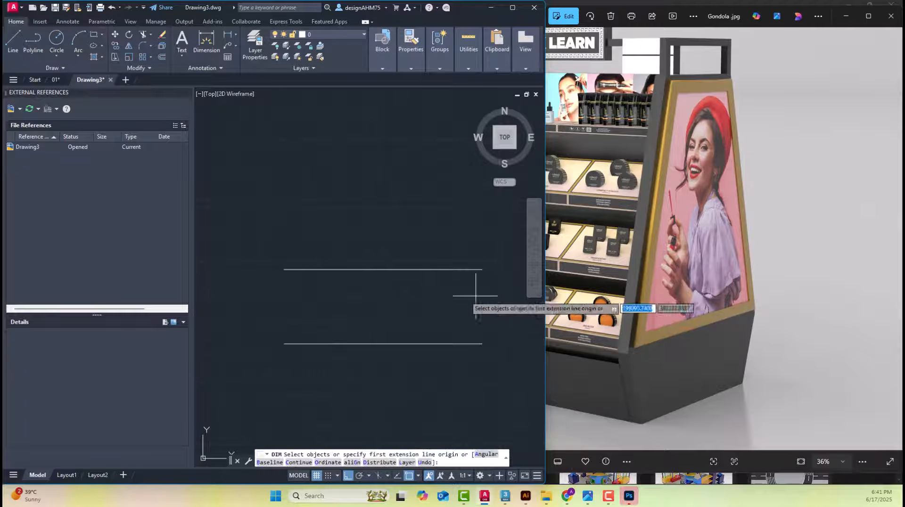
click(482, 269)
click(482, 343)
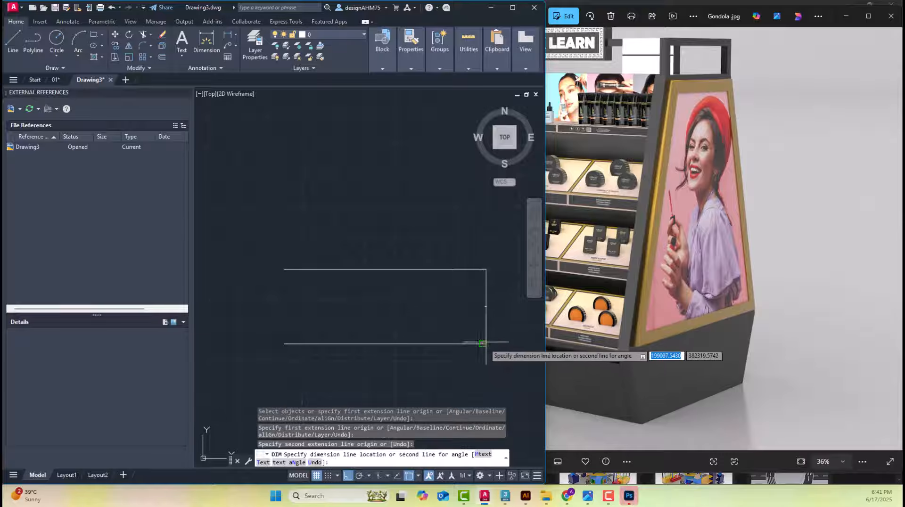
click(491, 307)
key(Return)
scroll(491, 308, up, 8)
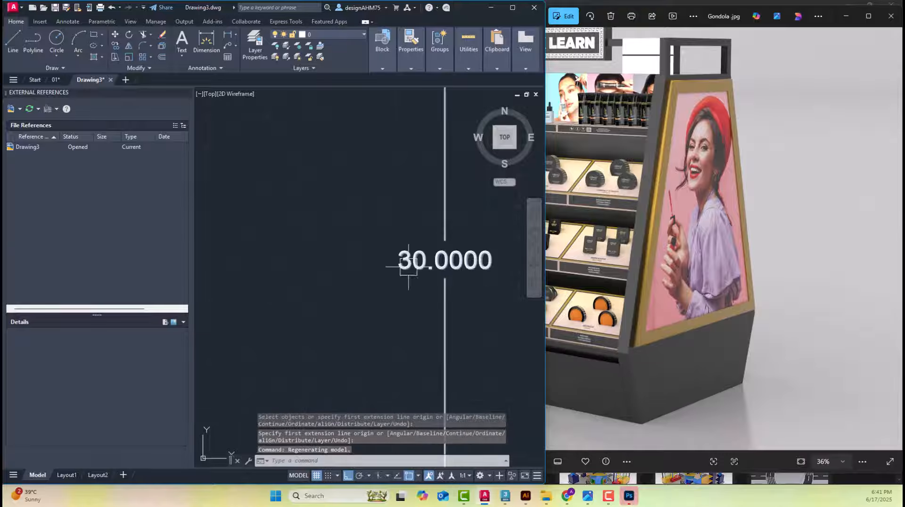
scroll(443, 268, down, 8)
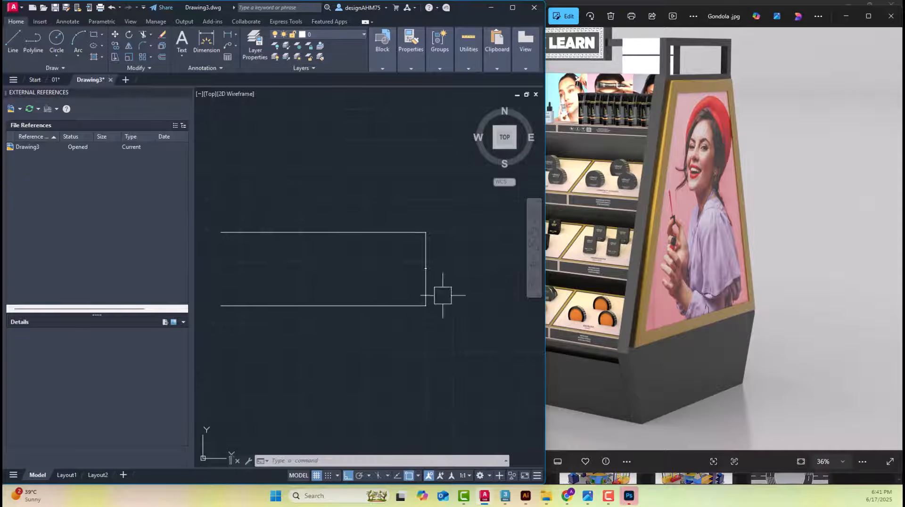
Erase the base height dimension between the two horizontal lines
click(429, 283)
mouse_move(435, 278)
key(Delete)
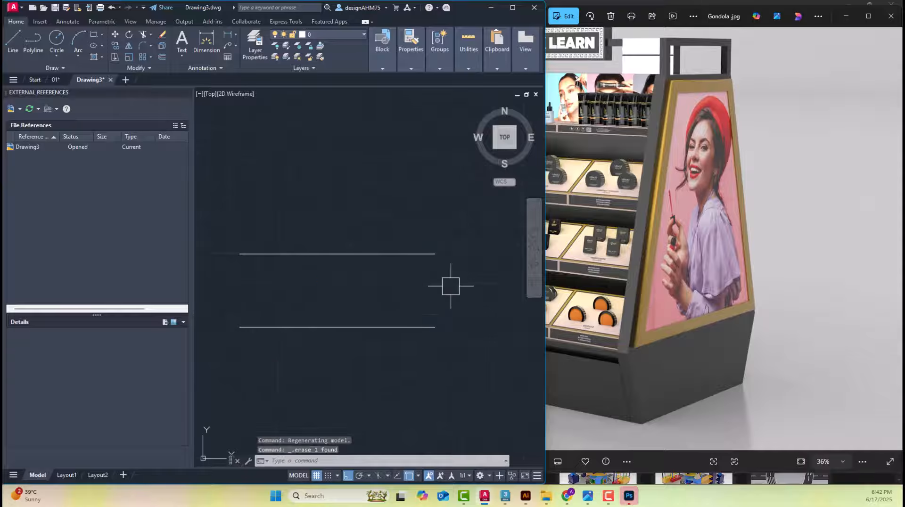
key(Escape)
key(Escape)
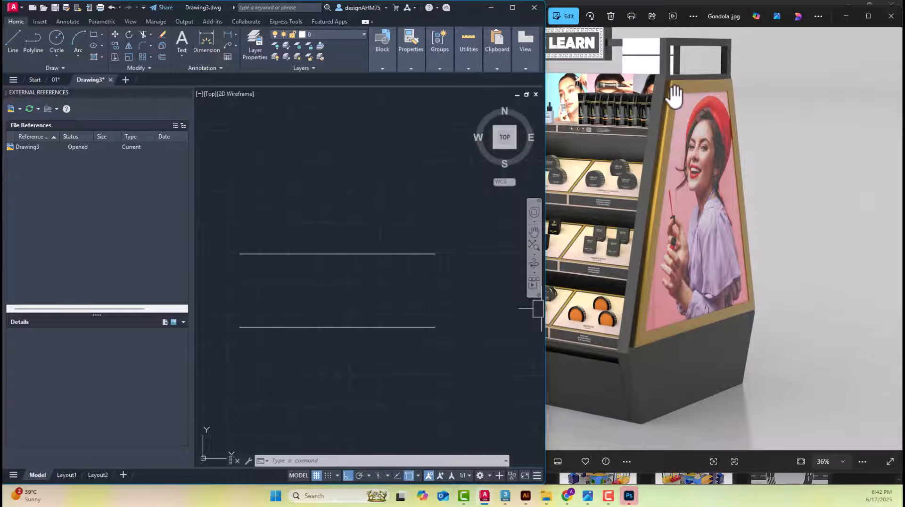
middle_drag(340, 256, 350, 264)
key(Escape)
key(Escape)
key(Escape)
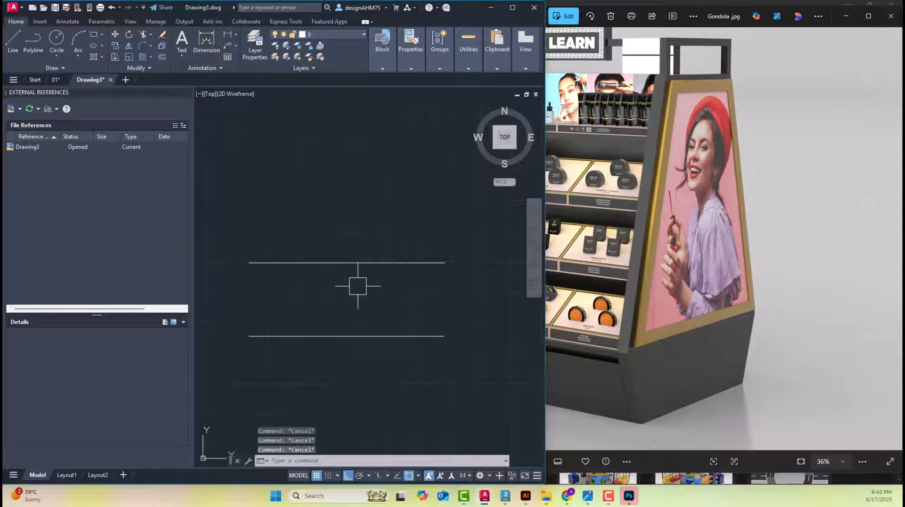
text(o)
key(Return)
key(Escape)
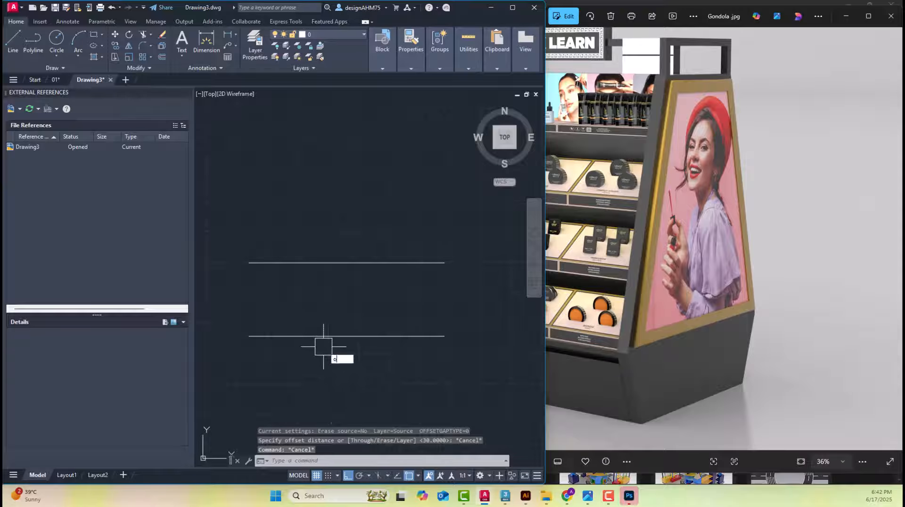
Offset the base's bottom line upward by 135 units to mark the gondola's body height
key(Return)
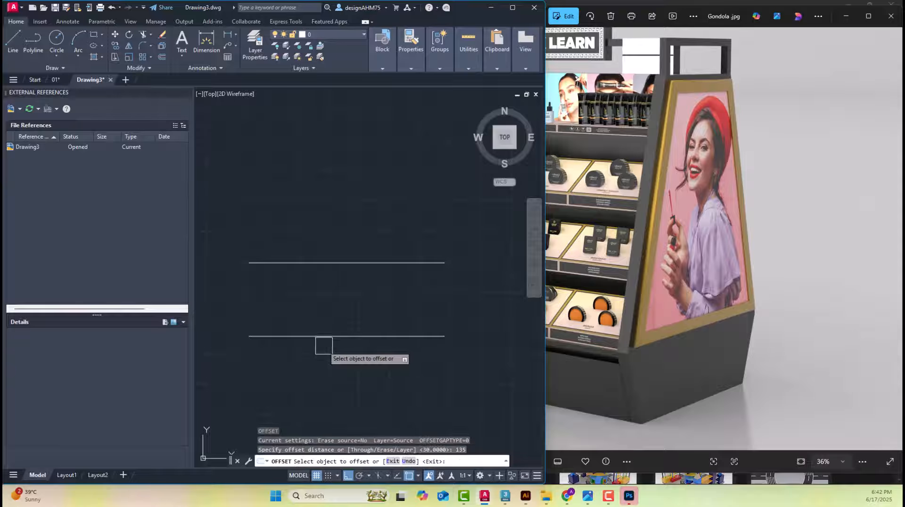
key(Return)
click(339, 336)
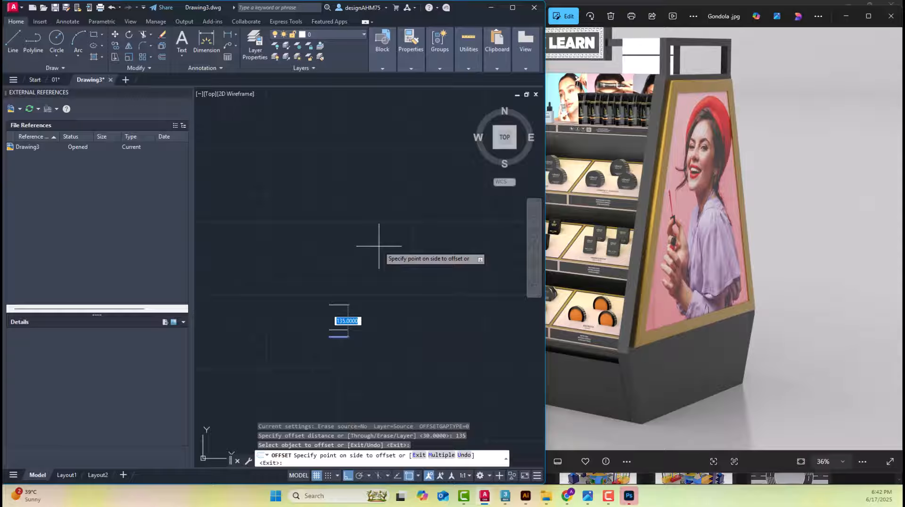
scroll(362, 300, up, 3)
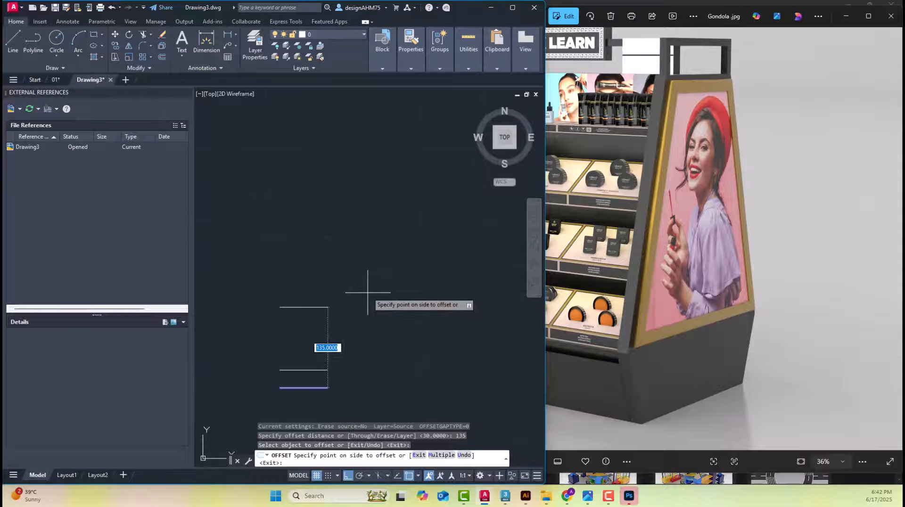
scroll(363, 363, up, 2)
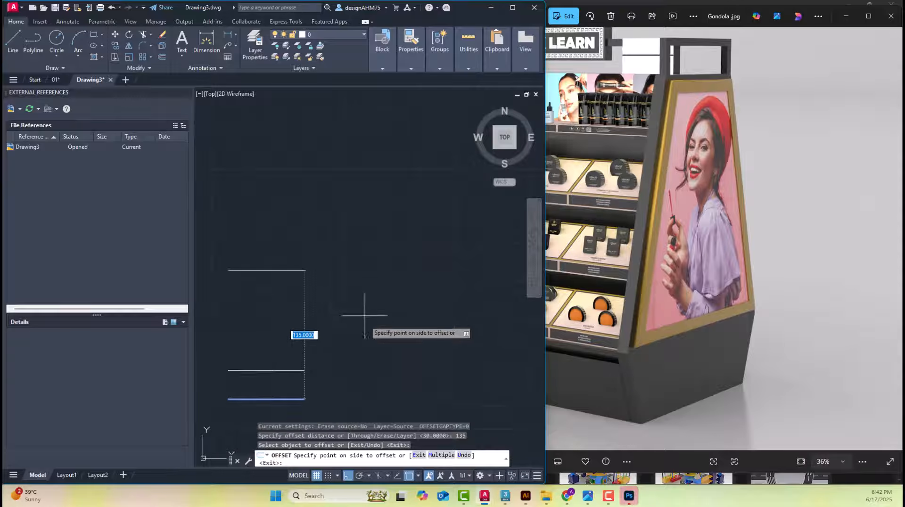
click(358, 247)
middle_drag(292, 285, 364, 257)
key(Escape)
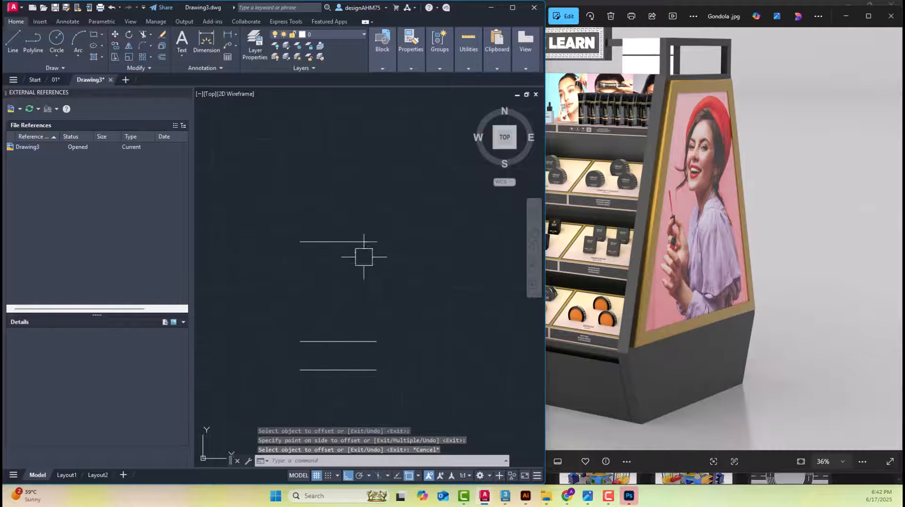
Dimension the vertical distance from the uppermost line to the bottom line at their right ends and check the value
click(215, 45)
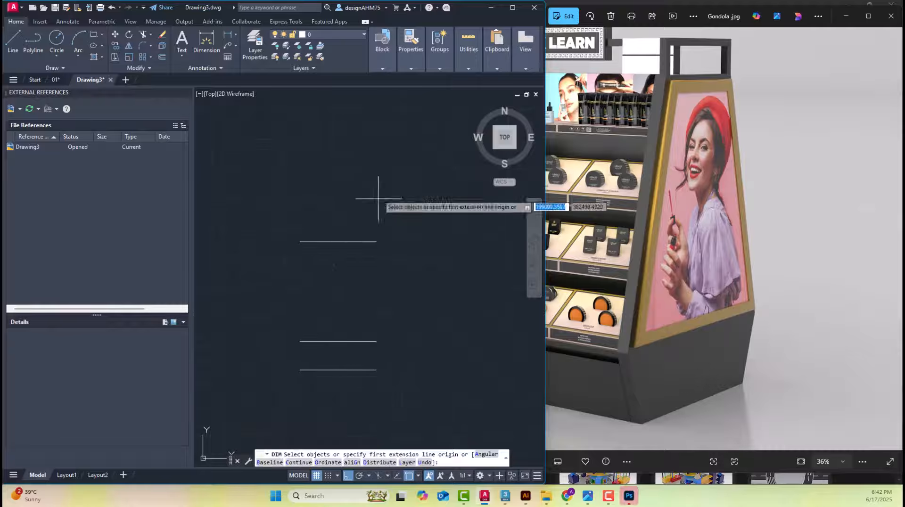
click(376, 242)
click(376, 370)
scroll(400, 320, up, 3)
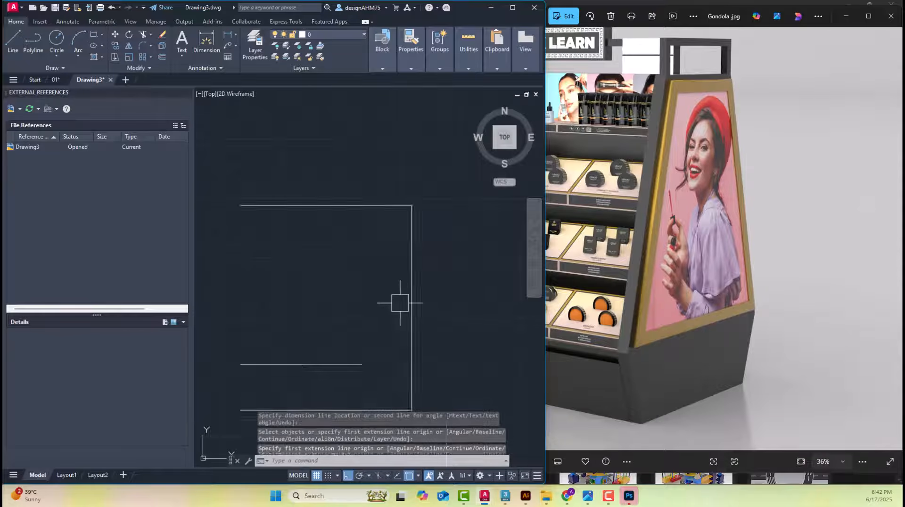
scroll(427, 308, up, 2)
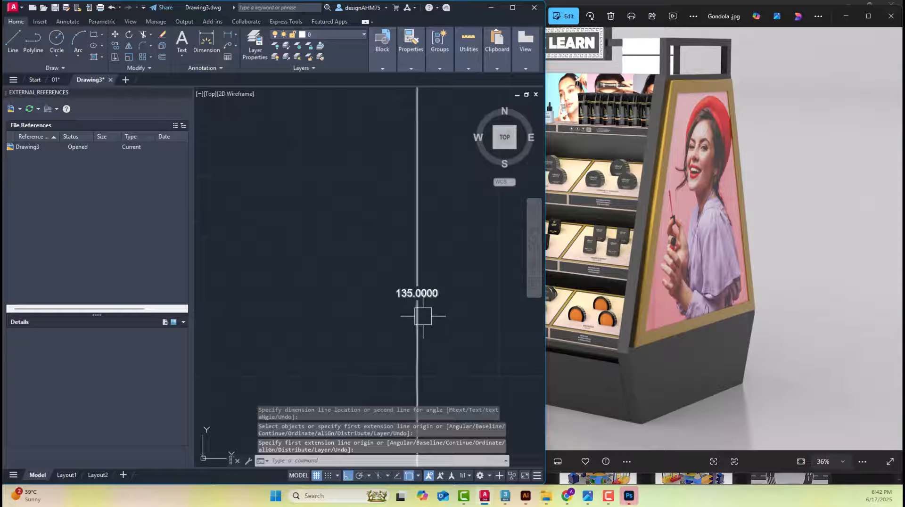
scroll(394, 297, down, 8)
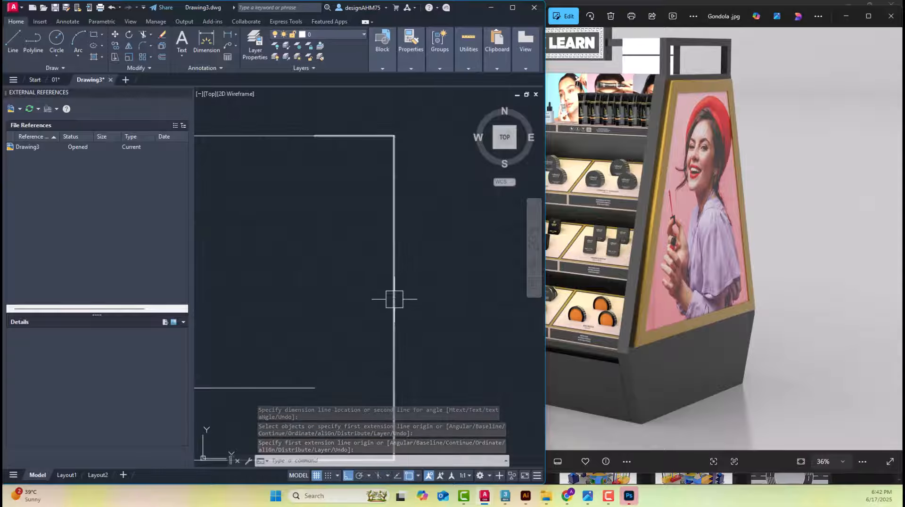
Erase the overall height dimension beside the three horizontal lines
click(394, 299)
scroll(405, 269, down, 2)
key(Delete)
scroll(376, 291, up, 3)
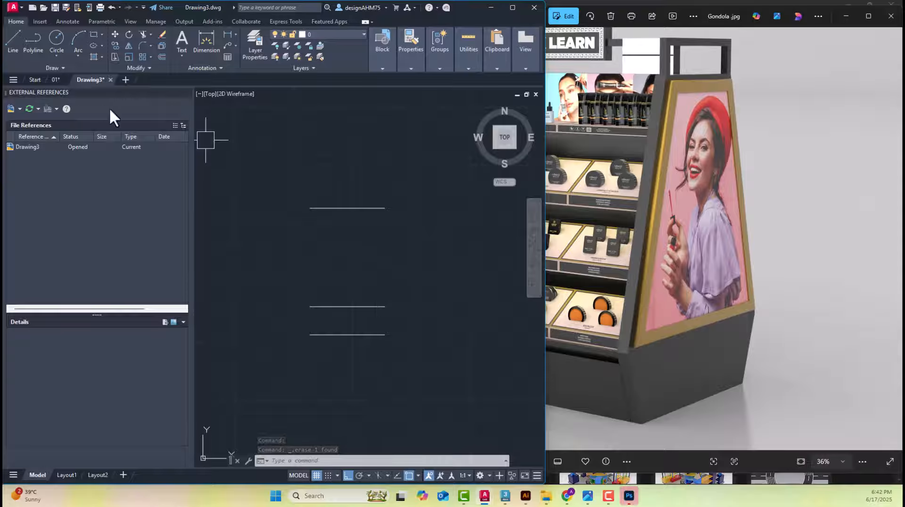
Copy the complete dimensioned side elevation from the 01 drawing and paste it into Drawing3, to the right of the three lines
click(56, 79)
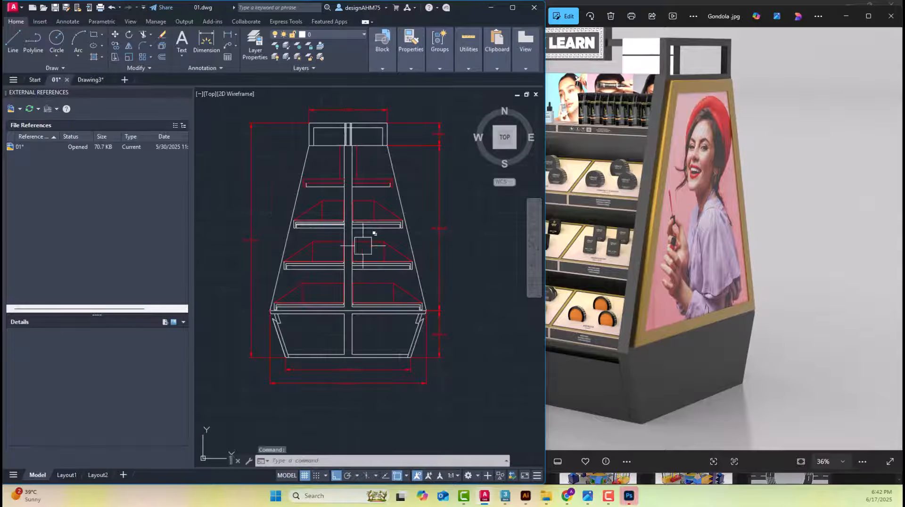
click(473, 411)
middle_drag(236, 115, 281, 132)
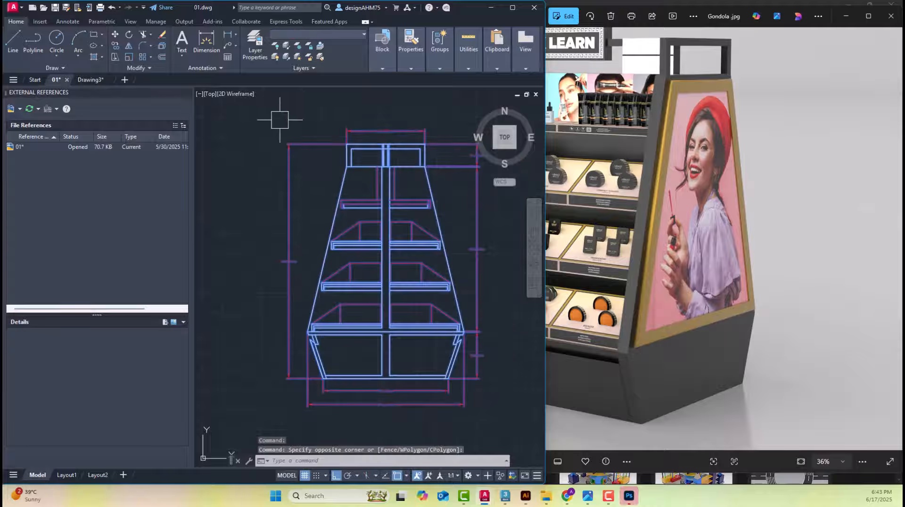
click(245, 137)
key(ctrl+c)
click(95, 79)
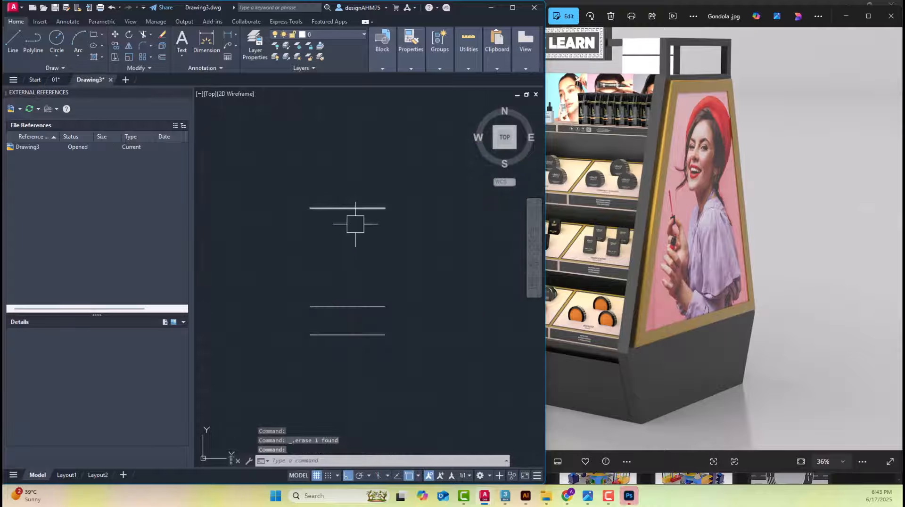
key(ctrl+v)
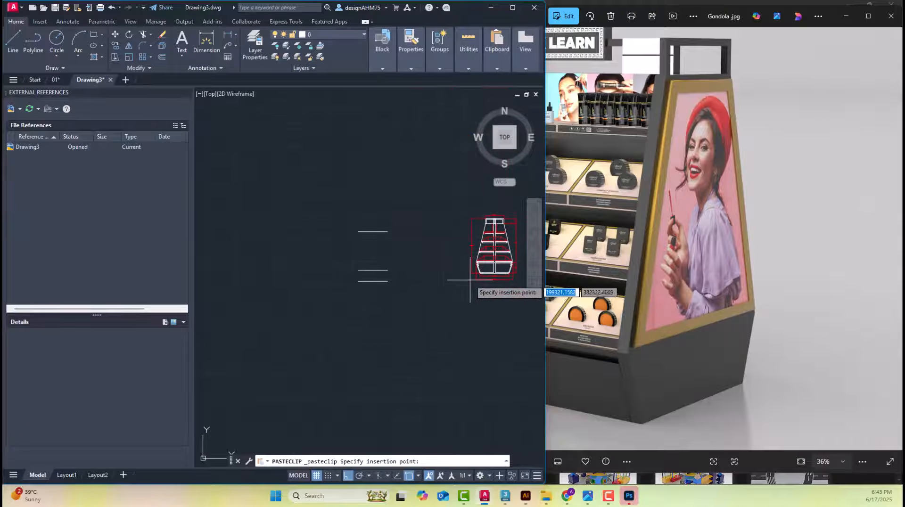
key(Escape)
Examine the pasted elevation's base, central post and top frame, comparing them with the top frame in the gondola photo
scroll(477, 289, up, 3)
scroll(477, 289, up, 4)
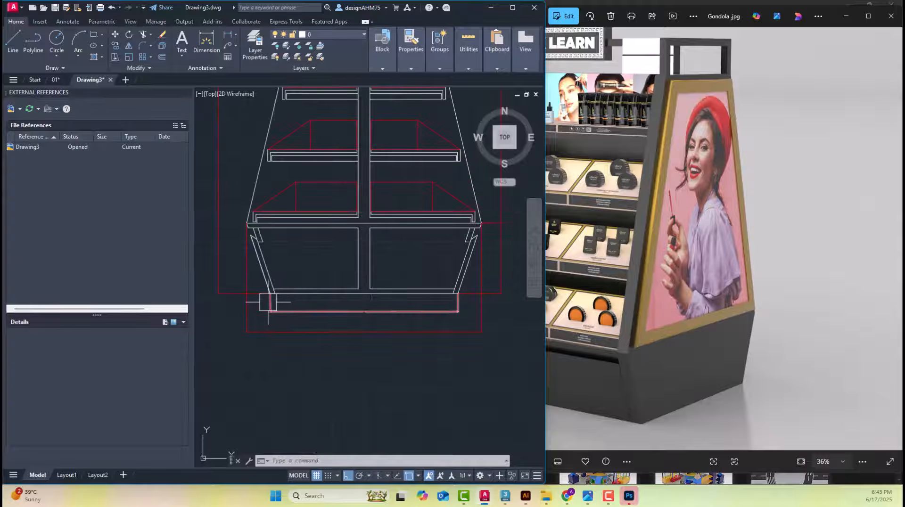
middle_drag(264, 222, 249, 402)
scroll(378, 152, up, 5)
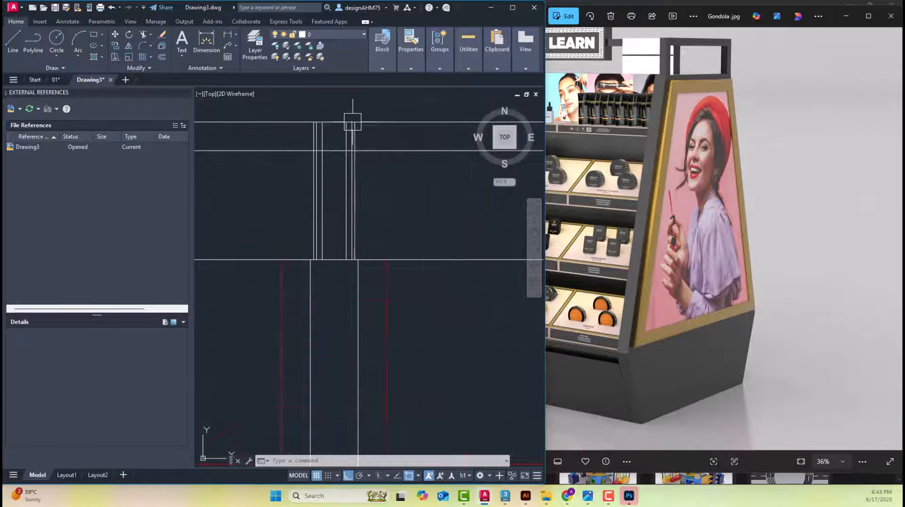
click(710, 172)
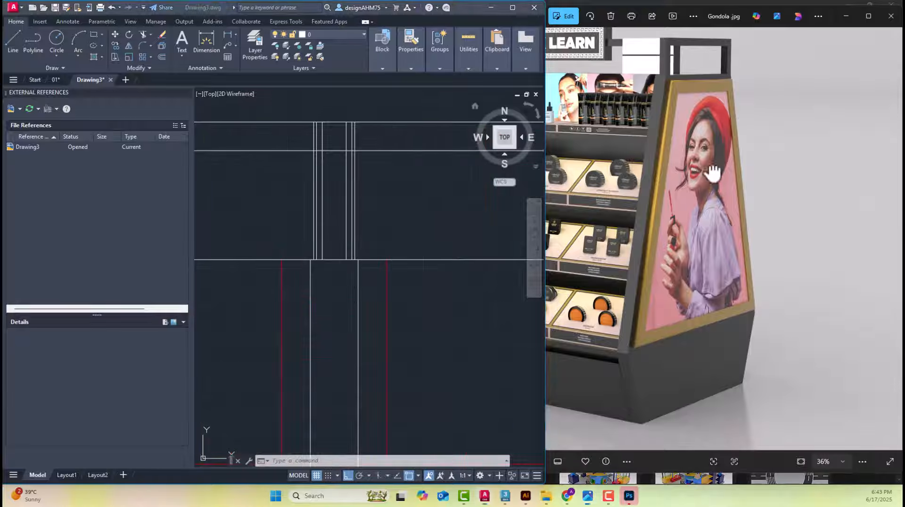
scroll(701, 86, up, 3)
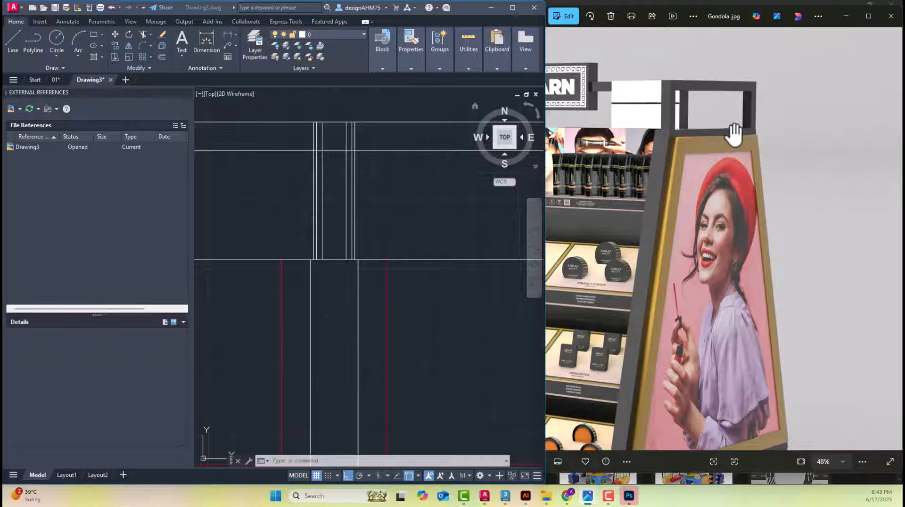
scroll(383, 171, down, 6)
mouse_move(304, 204)
middle_down()
mouse_move(326, 231)
mouse_move(291, 212)
middle_up()
scroll(280, 223, up, 5)
scroll(283, 223, down, 4)
text(l)
key(Return)
key(Escape)
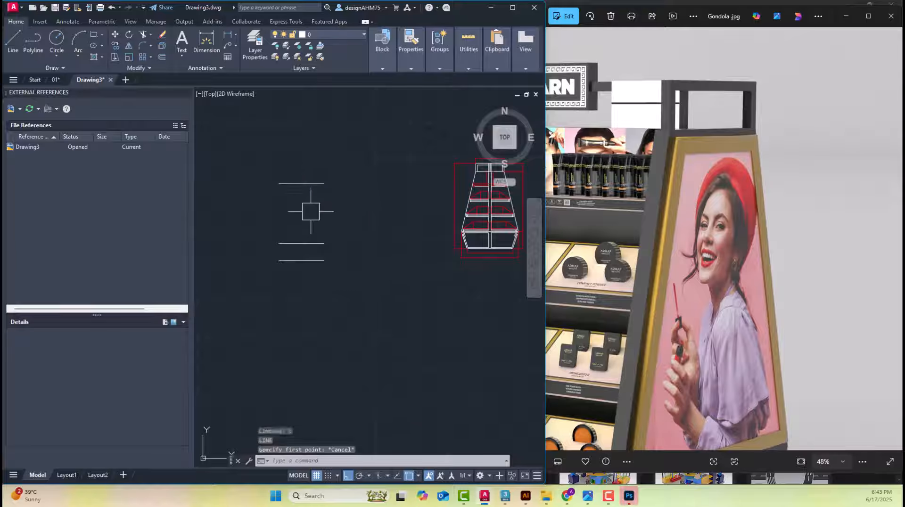
key(Escape)
Draw a vertical centre line from the midpoint of the uppermost horizontal line down to the bottom line
scroll(267, 260, up, 2)
text(l)
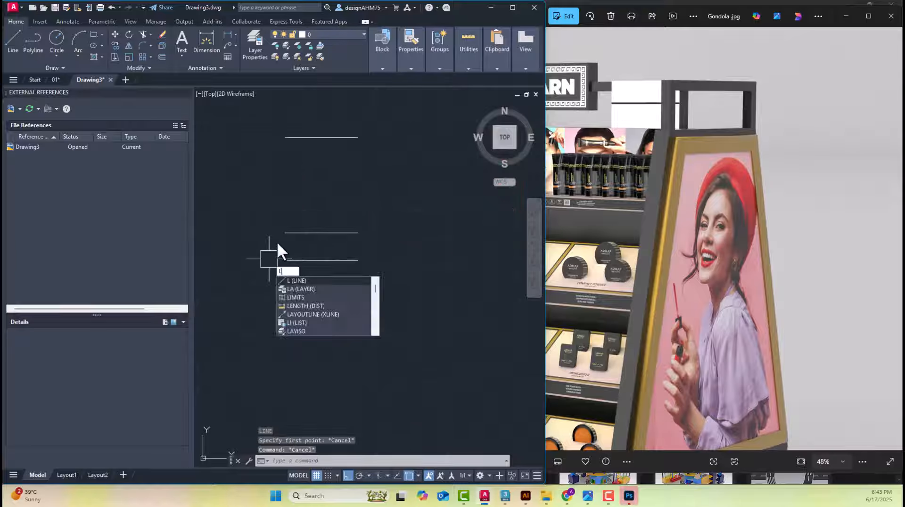
key(Return)
click(323, 137)
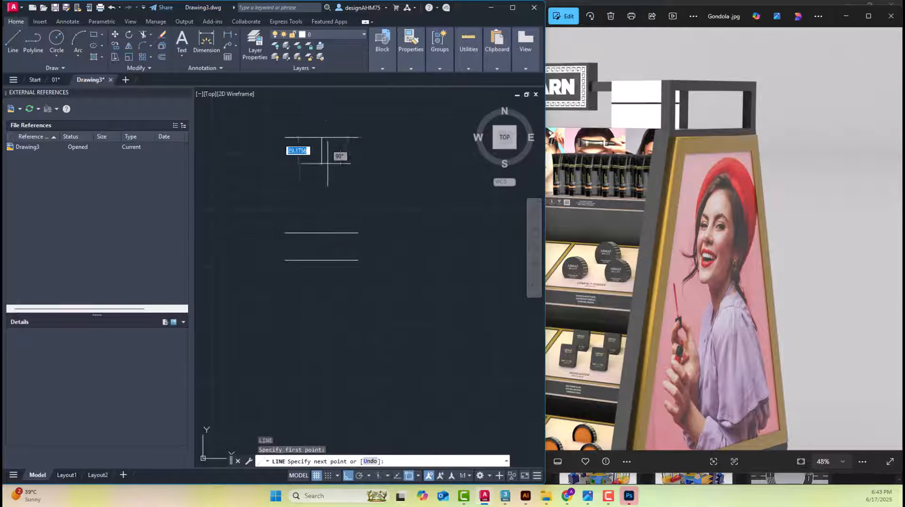
click(321, 260)
key(Escape)
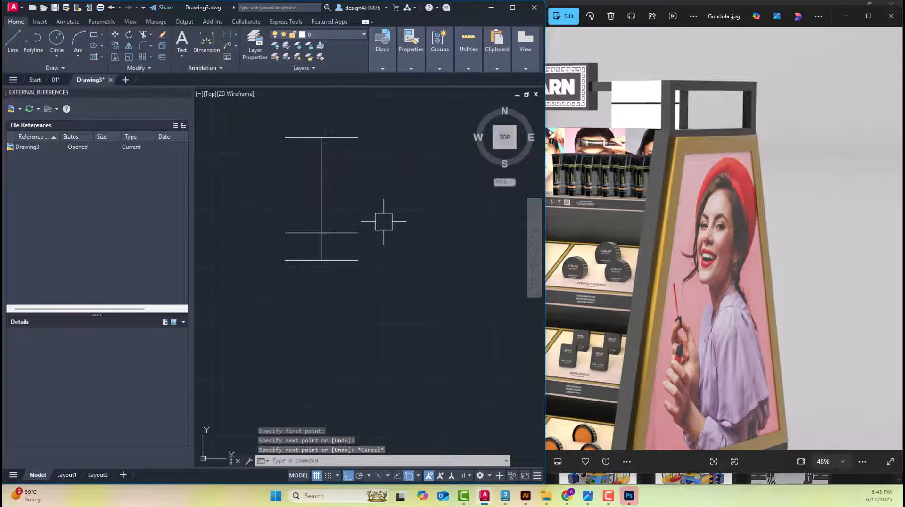
Examine the central post, shelves and top frame of the pasted elevation, comparing them with the gondola photo
scroll(387, 220, down, 5)
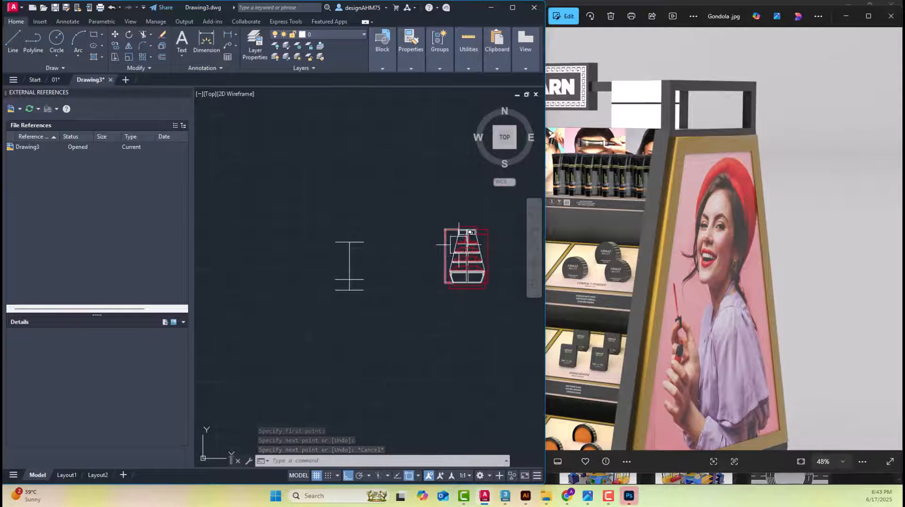
scroll(465, 256, up, 10)
scroll(434, 218, up, 2)
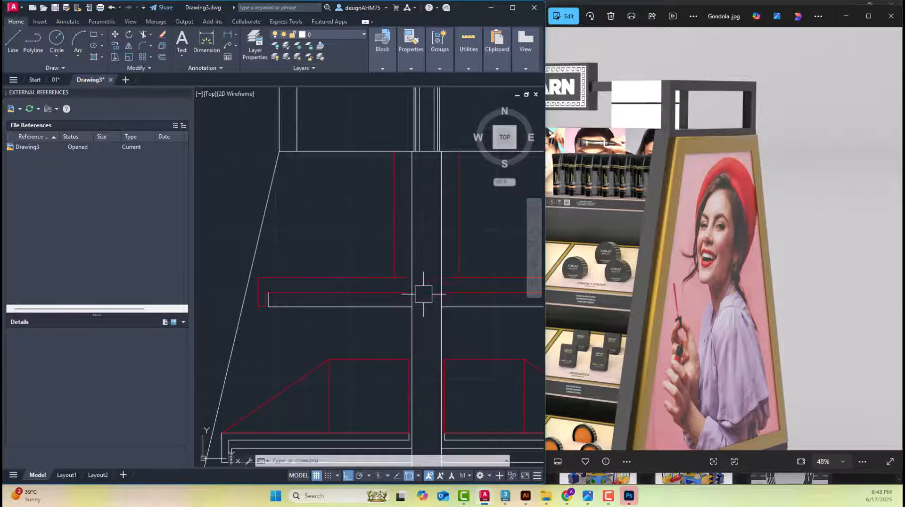
scroll(424, 257, down, 2)
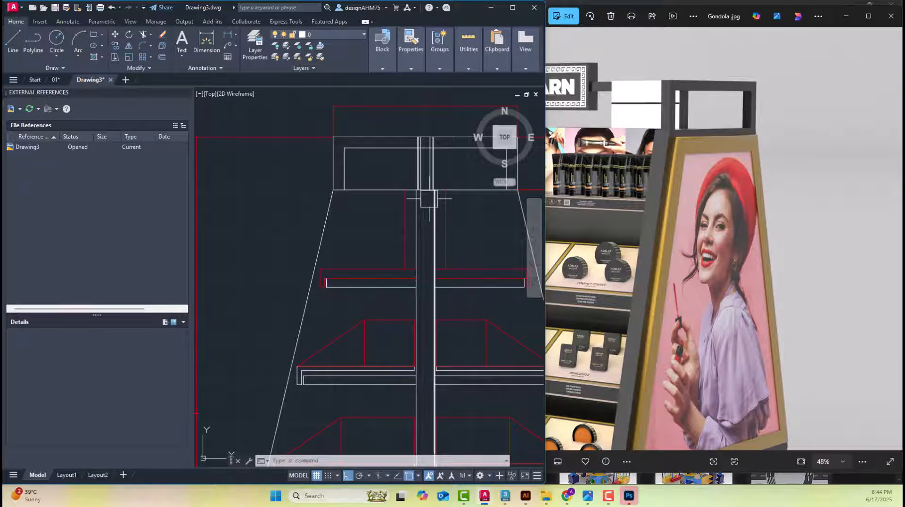
middle_drag(418, 225, 410, 244)
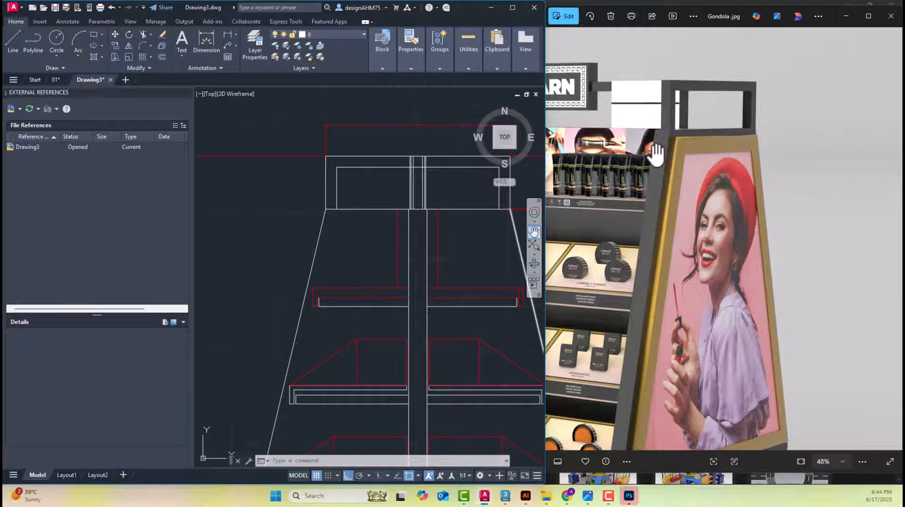
scroll(407, 180, down, 4)
middle_drag(390, 216, 519, 175)
scroll(447, 194, down, 3)
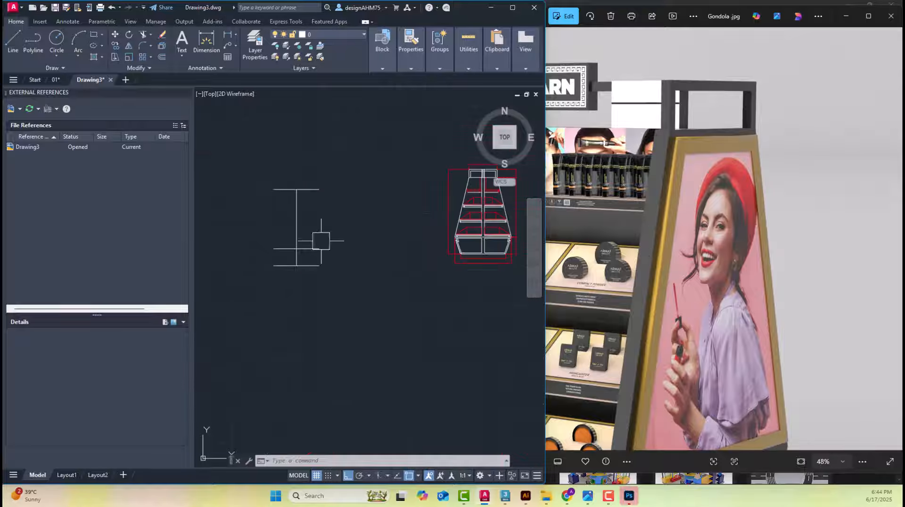
Erase the vertical centre line and redraw it from the midpoint of the bottom horizontal line up to the uppermost one
scroll(295, 246, up, 4)
middle_drag(303, 217, 319, 269)
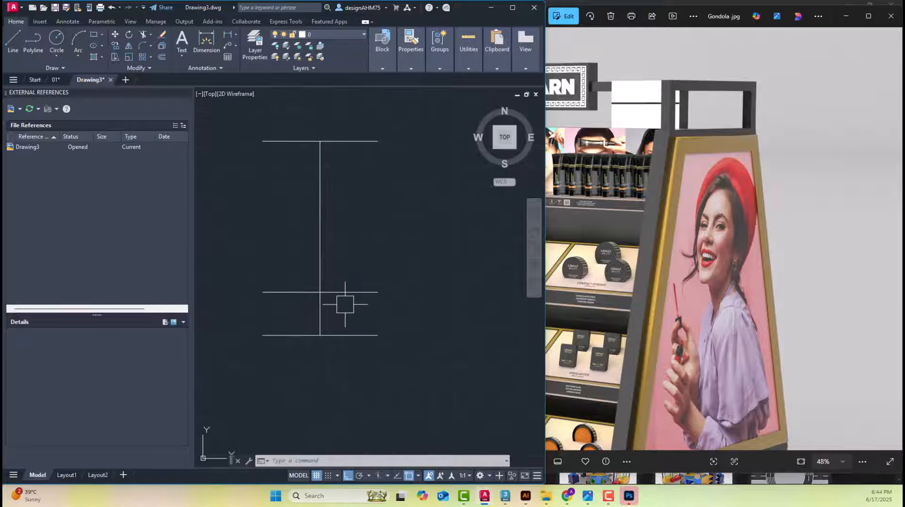
drag(351, 281, 288, 226)
key(Delete)
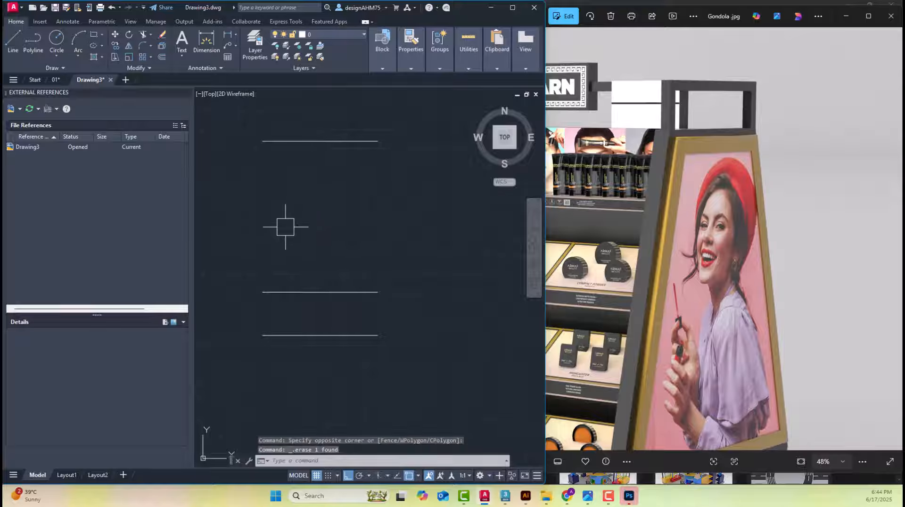
text(l)
key(space)
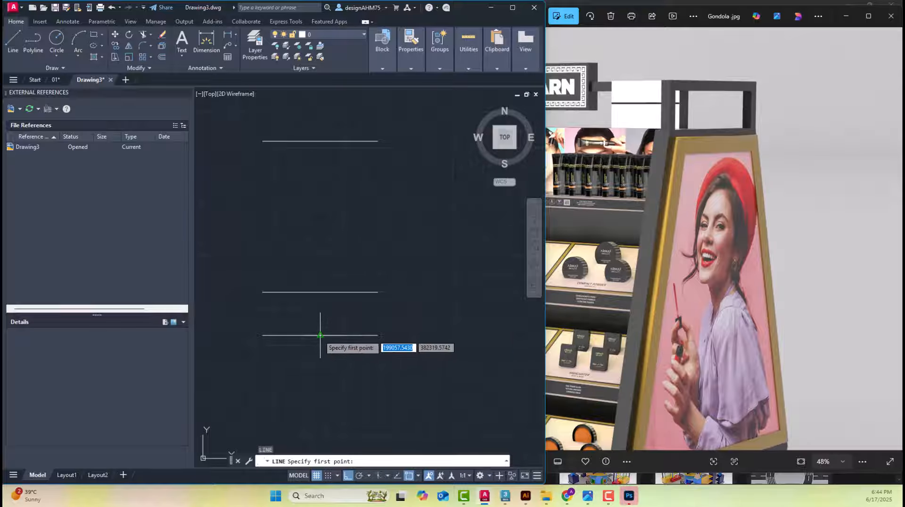
scroll(321, 335, up, 3)
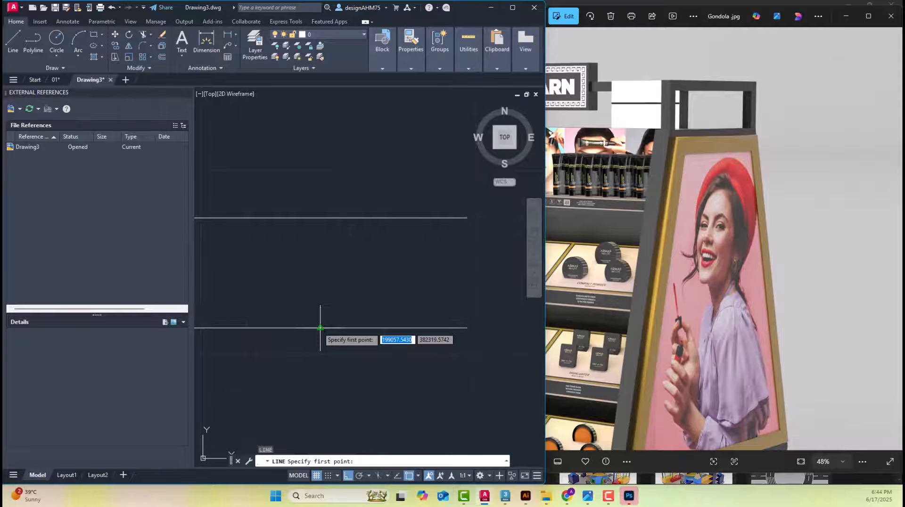
click(320, 327)
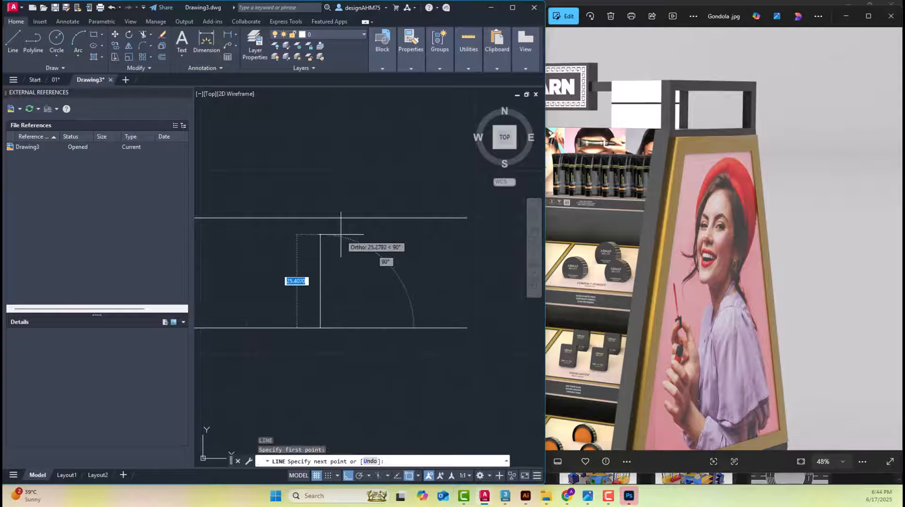
scroll(332, 349, down, 5)
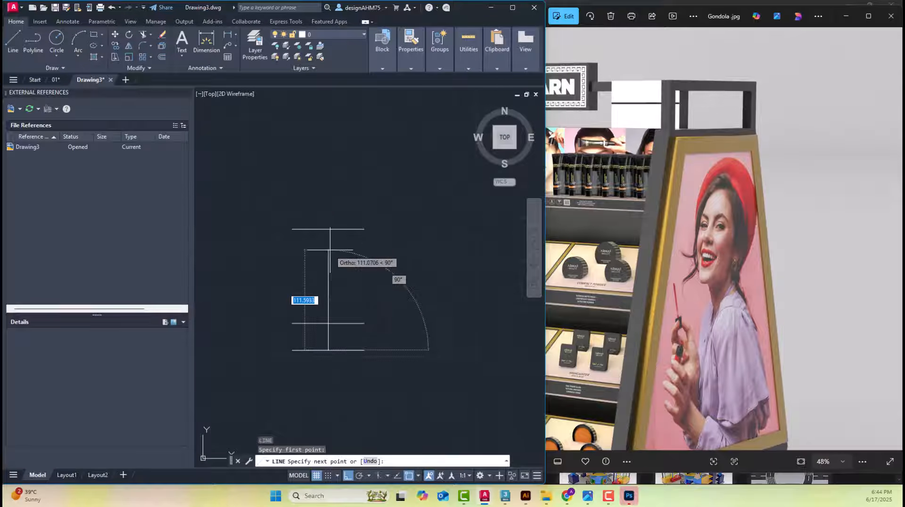
click(329, 230)
key(Escape)
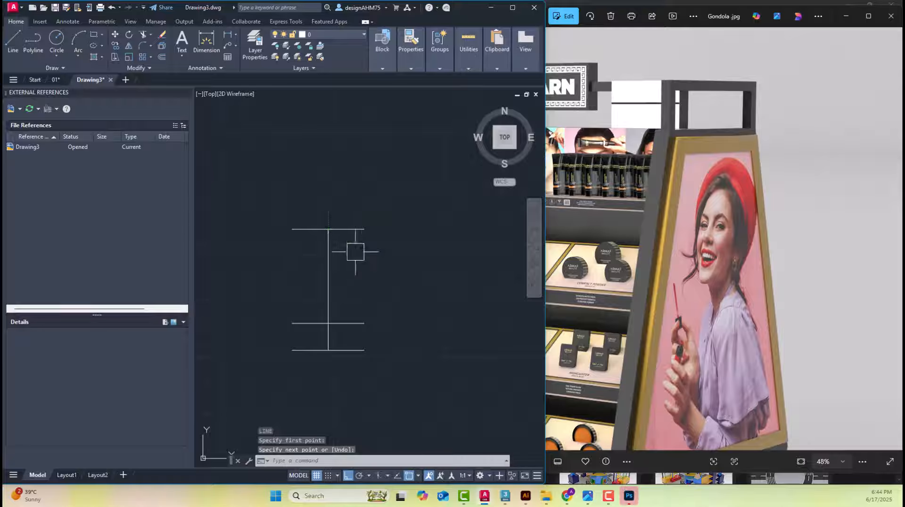
scroll(323, 230, up, 4)
middle_drag(290, 175, 302, 182)
key(Escape)
key(Escape)
scroll(357, 288, down, 2)
middle_drag(358, 282, 358, 214)
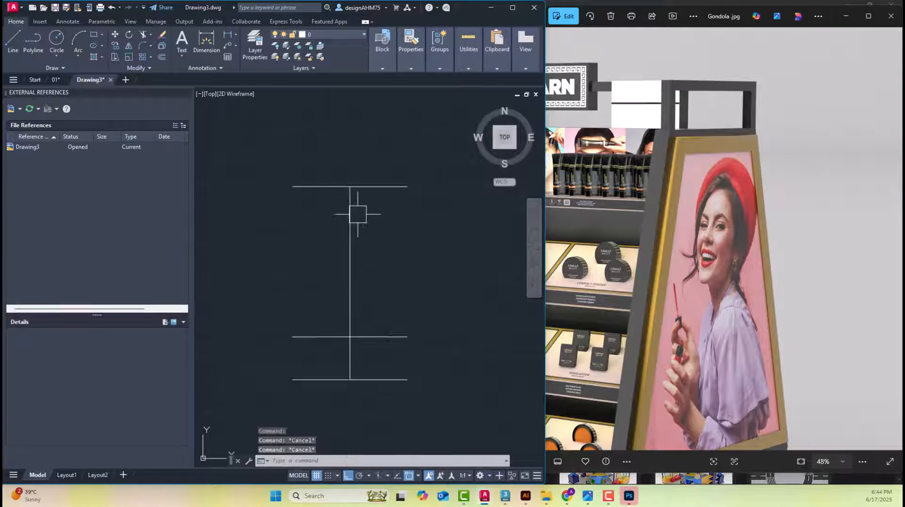
scroll(358, 215, down, 2)
scroll(359, 226, up, 4)
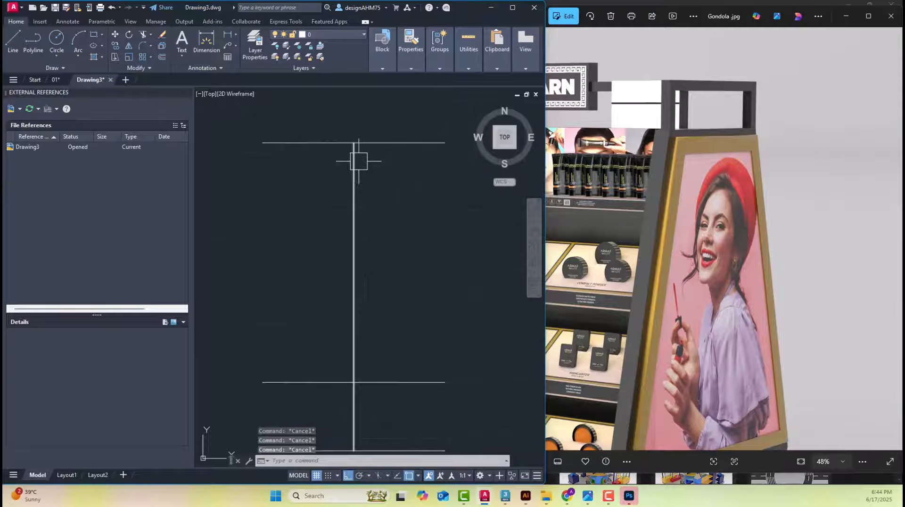
text(o)
key(Return)
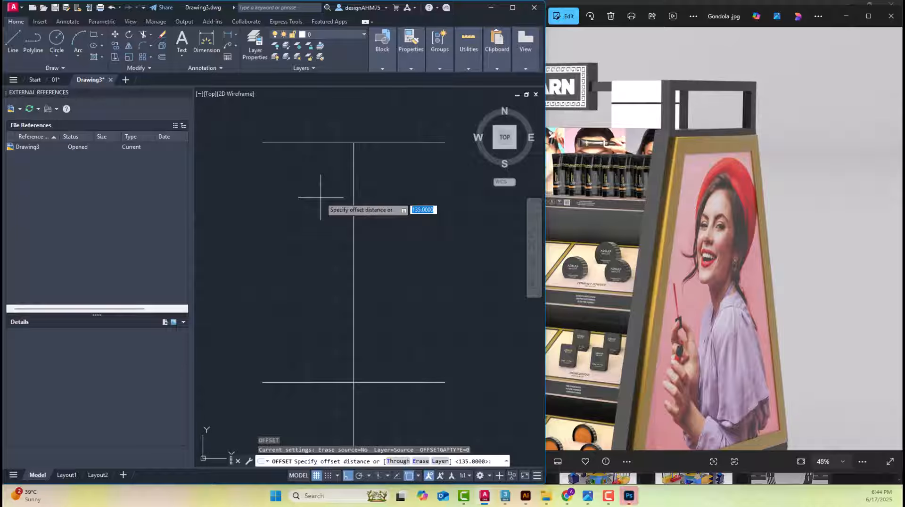
key(Escape)
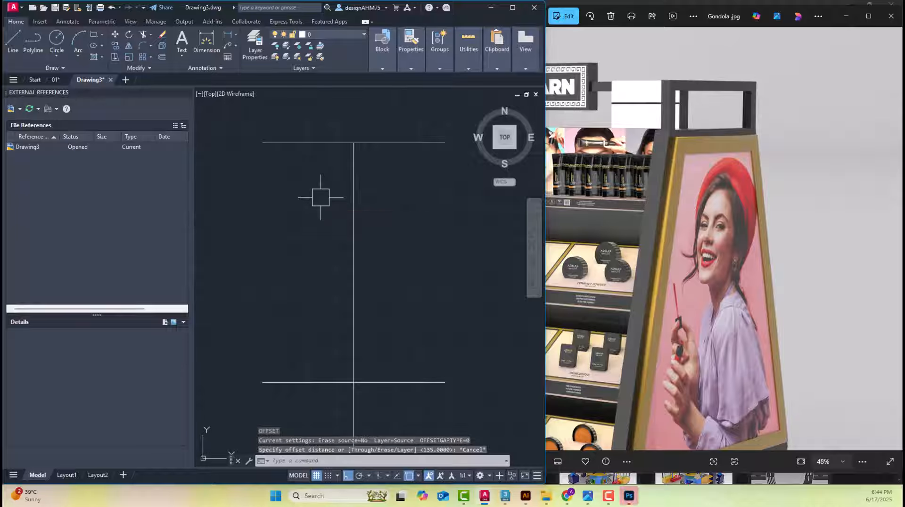
Offset the vertical centre line by 2.5 units to both sides to form the central post
text(o)
key(Return)
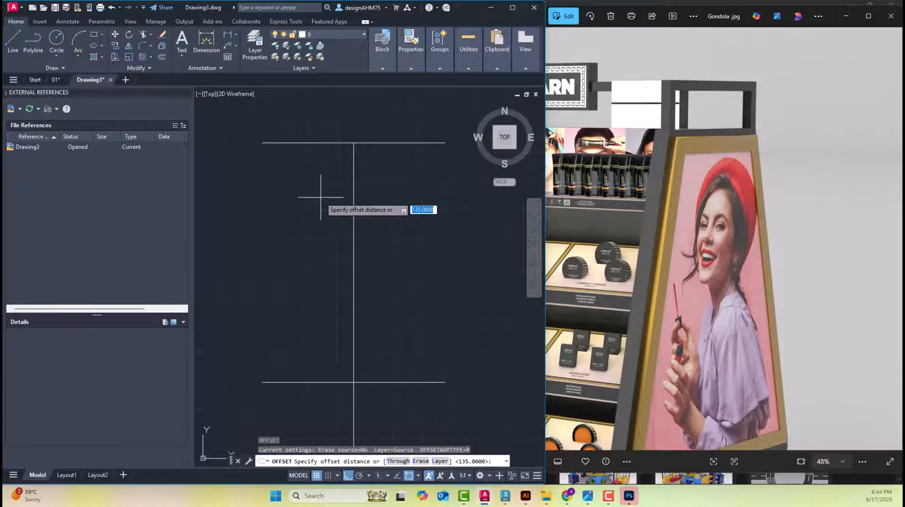
key(Return)
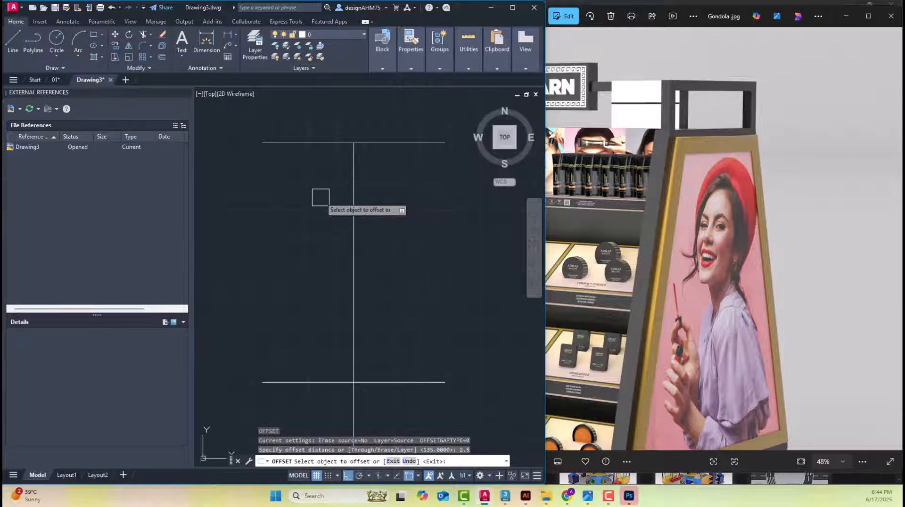
click(354, 188)
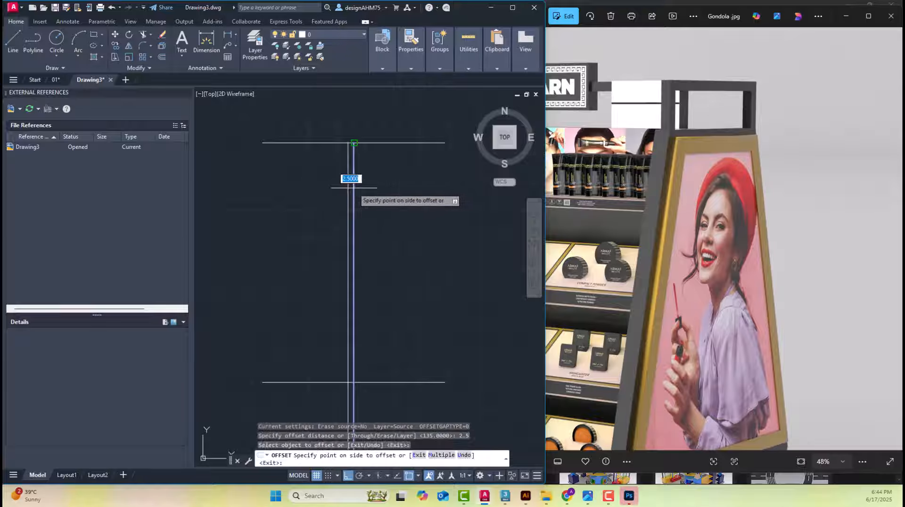
click(404, 187)
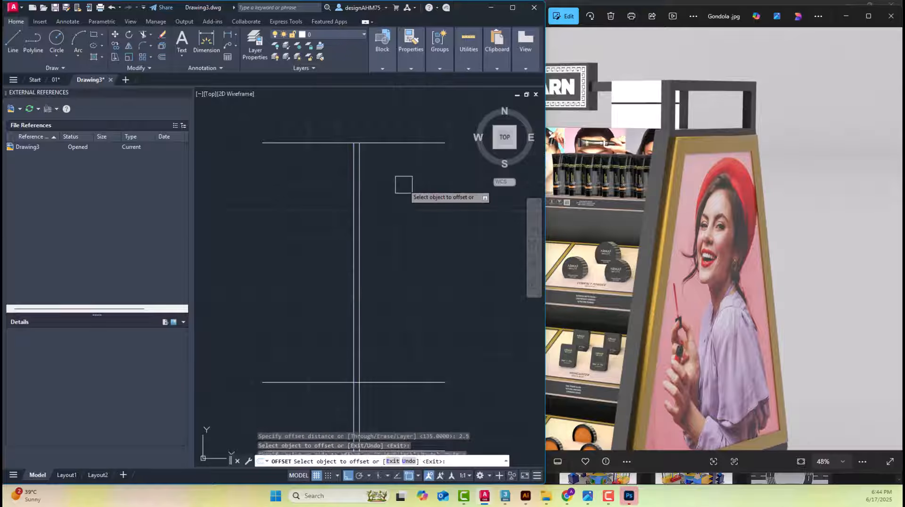
click(353, 171)
click(297, 178)
key(Escape)
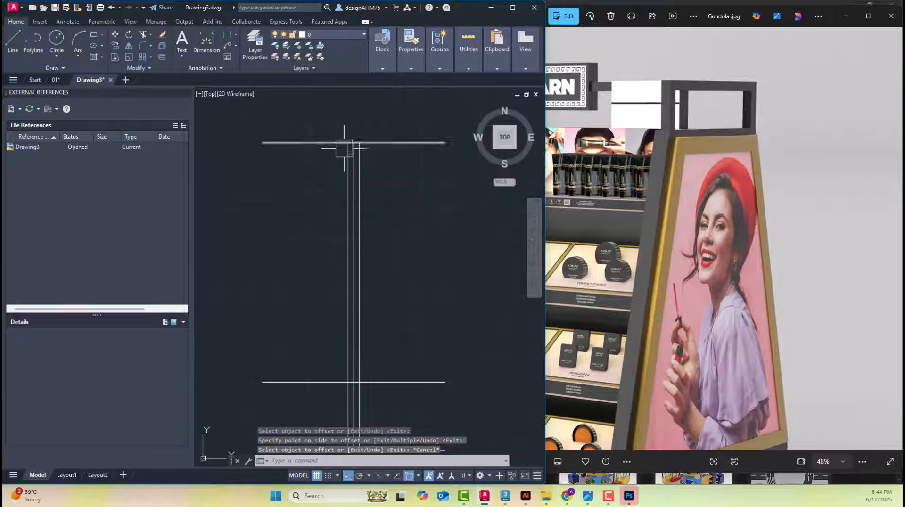
Erase the centre line between the two post lines and undo that erasure
scroll(358, 146, up, 2)
click(353, 145)
scroll(365, 146, down, 2)
key(Delete)
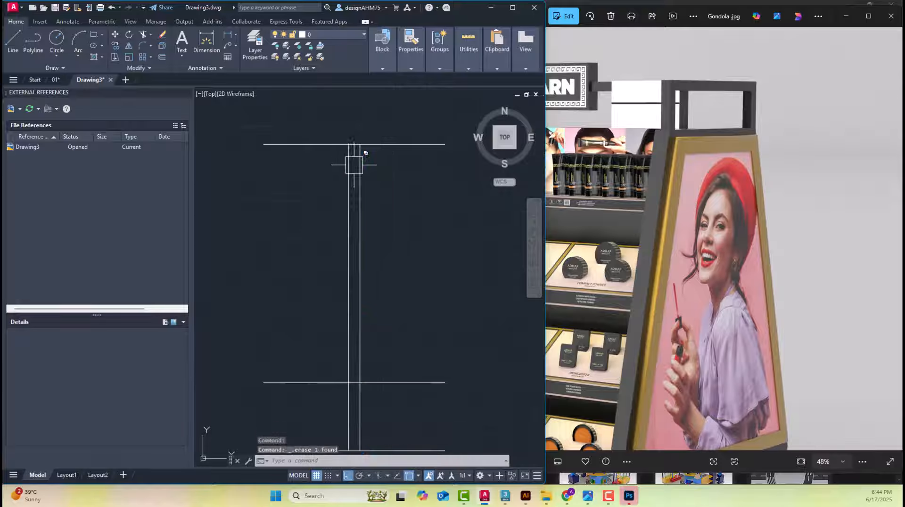
scroll(365, 151, down, 3)
scroll(350, 191, up, 2)
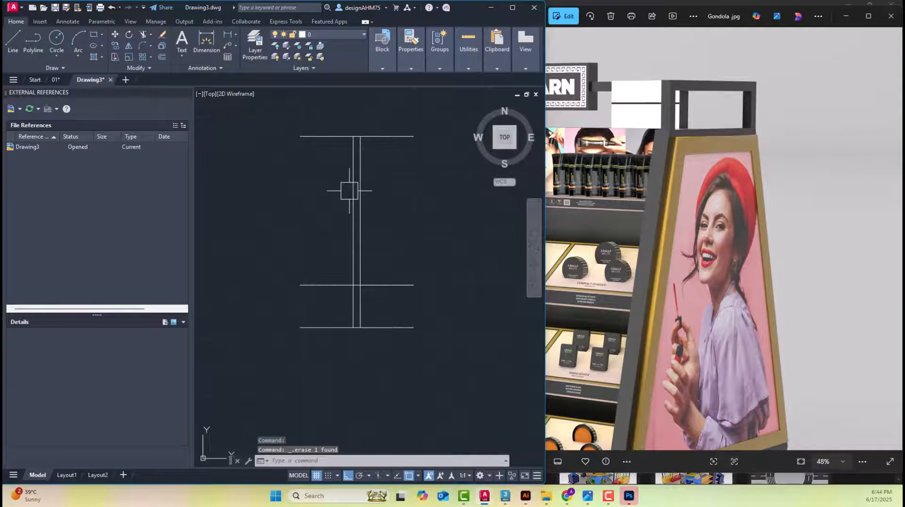
key(ctrl+z)
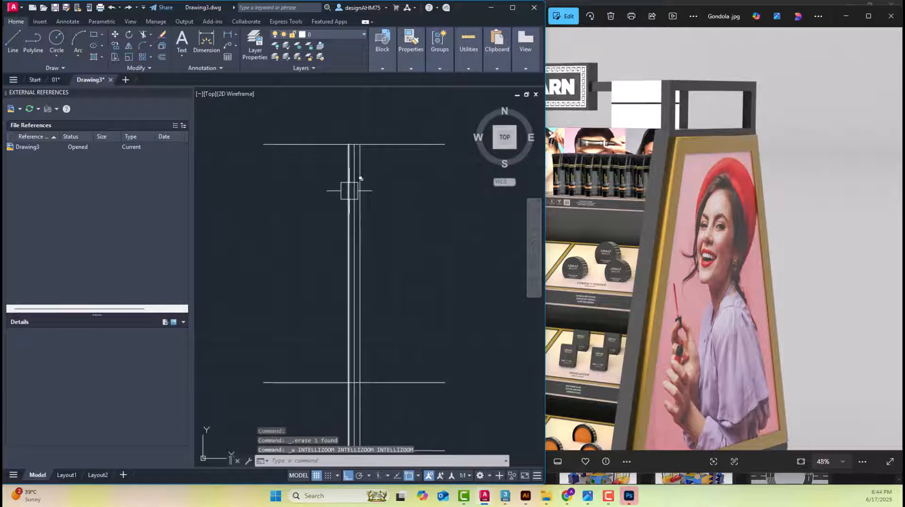
scroll(392, 132, down, 2)
scroll(393, 189, up, 1)
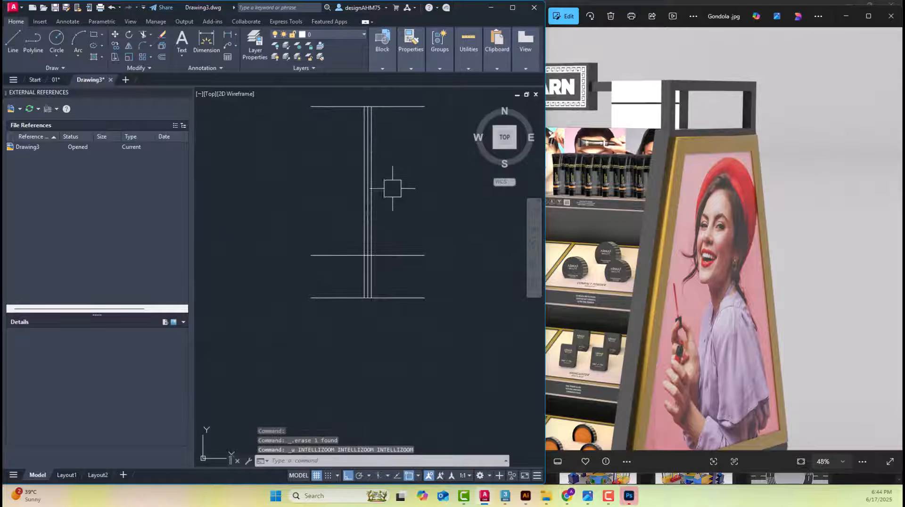
Examine the tapered side panel and base in the gondola photo and compare them with the base of the pasted elevation
click(769, 289)
scroll(733, 256, down, 3)
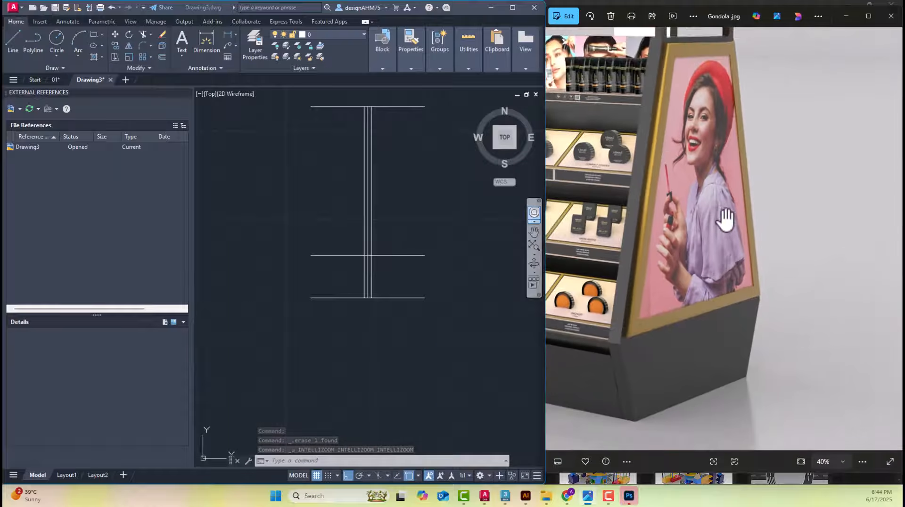
drag(631, 327, 624, 363)
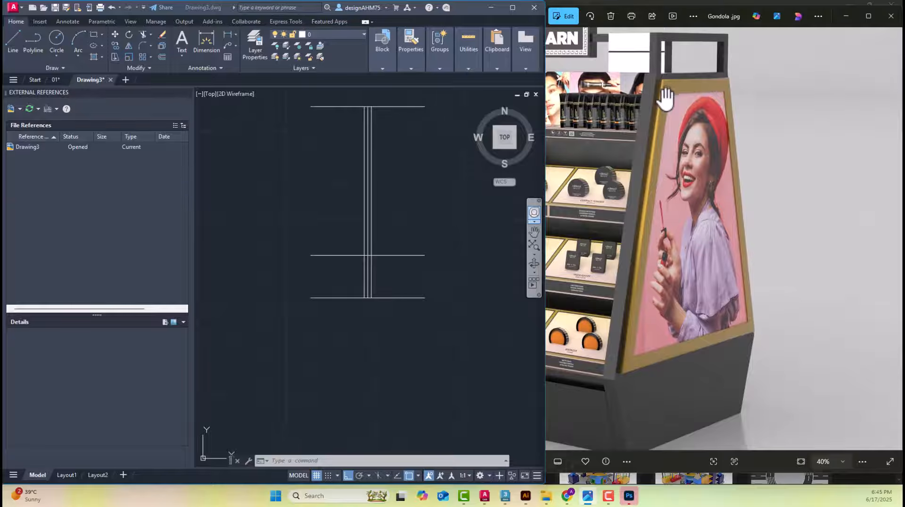
drag(608, 395, 646, 324)
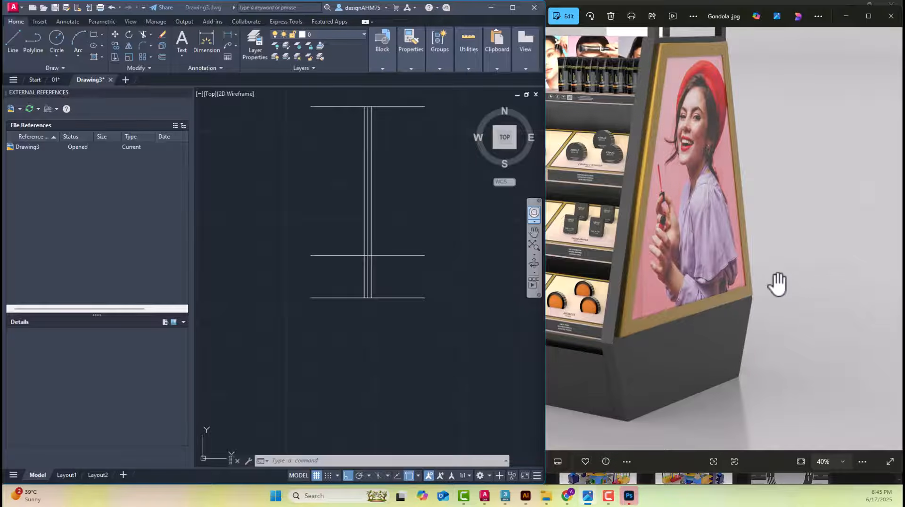
click(299, 214)
middle_drag(418, 254, 299, 263)
scroll(387, 274, down, 4)
scroll(396, 276, up, 8)
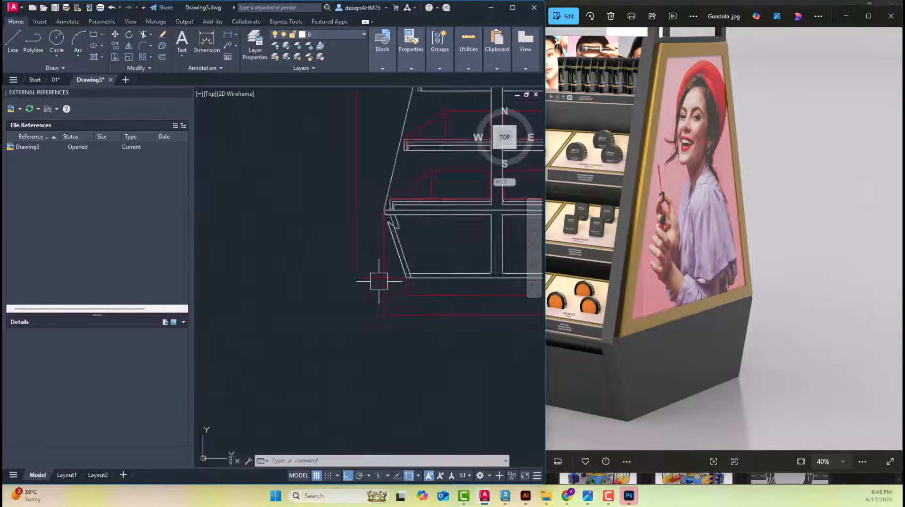
scroll(375, 330, down, 8)
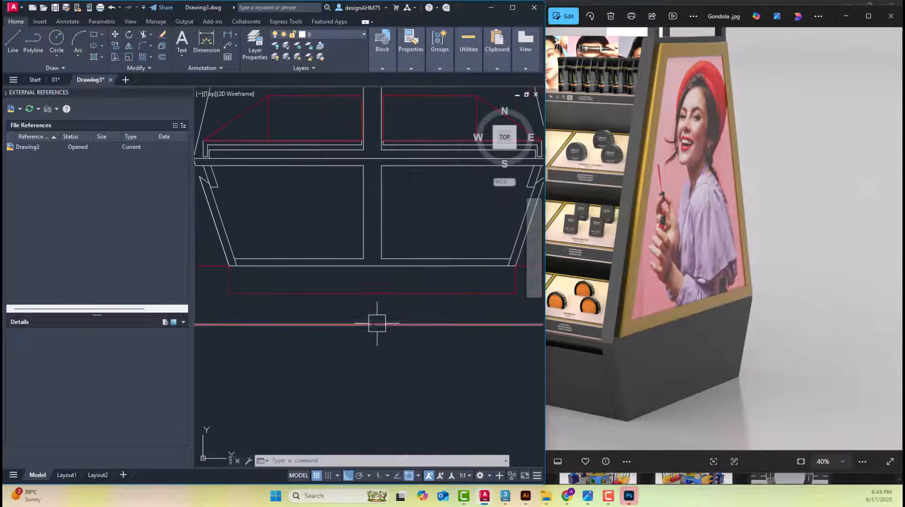
scroll(418, 260, up, 4)
Offset the vertical centre line by 50 units to both sides to mark the base's outer width
key(ctrl+z)
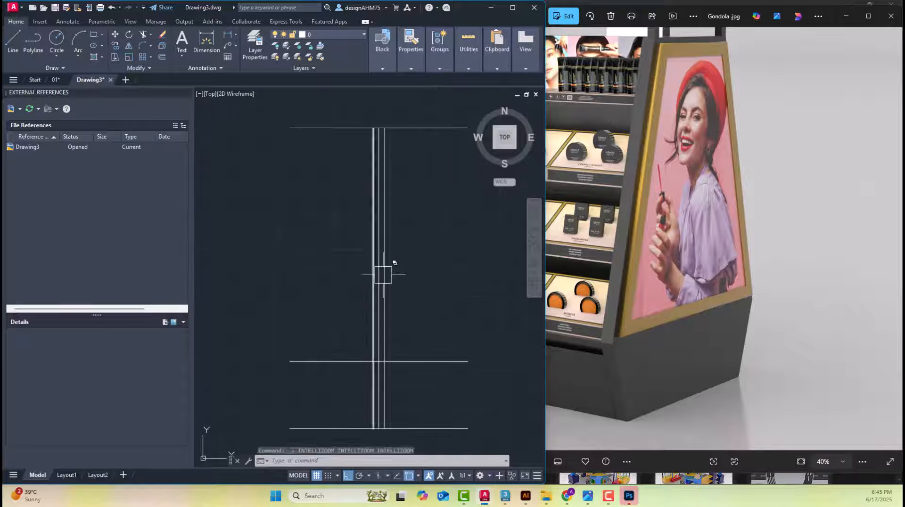
key(Escape)
key(Escape)
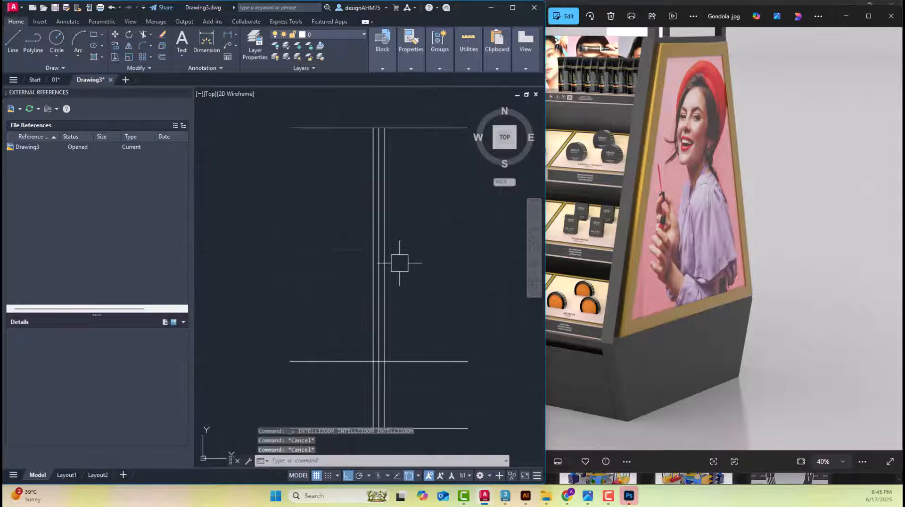
key(Return)
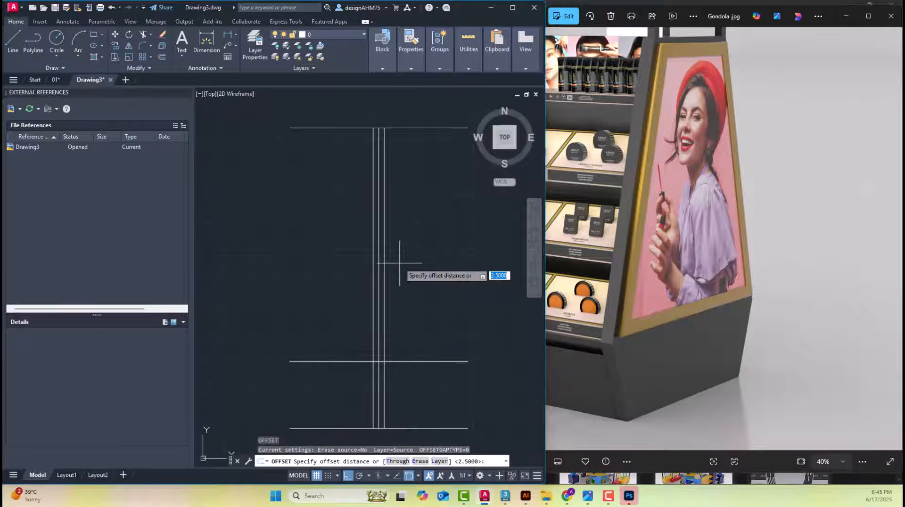
key(Return)
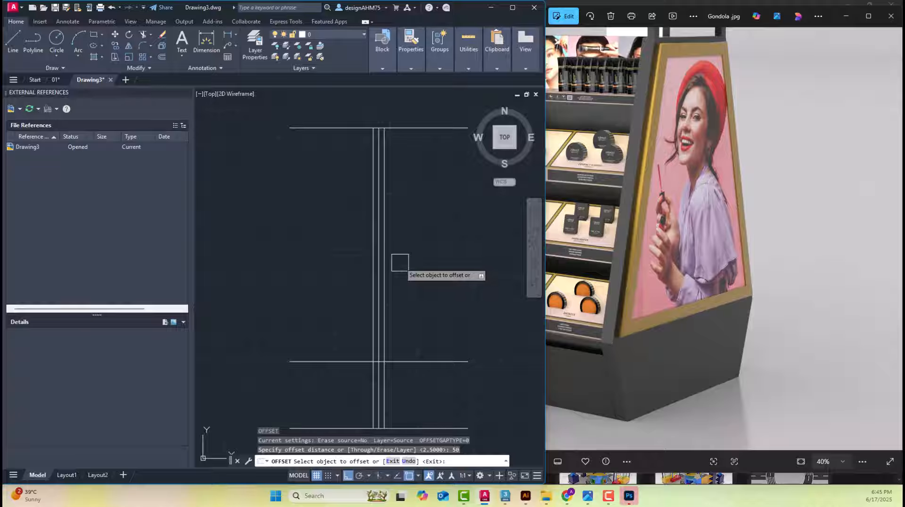
scroll(400, 262, up, 5)
click(345, 263)
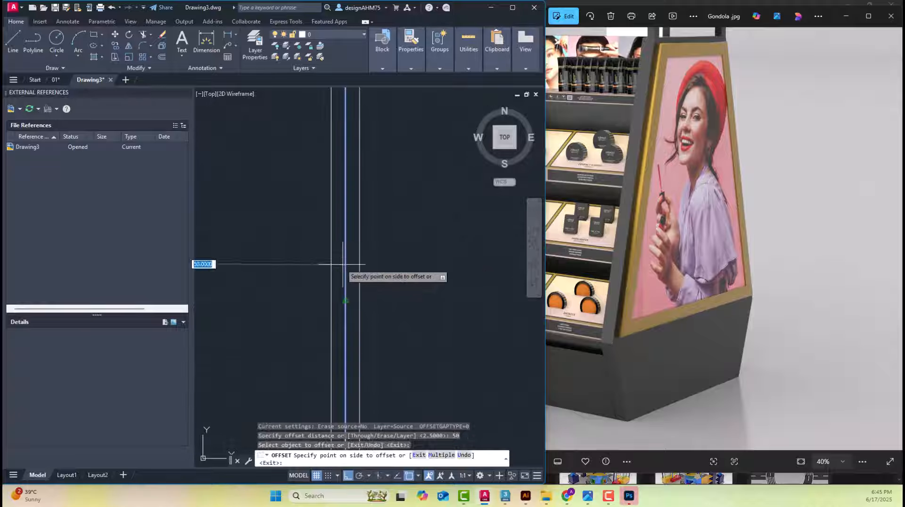
click(429, 260)
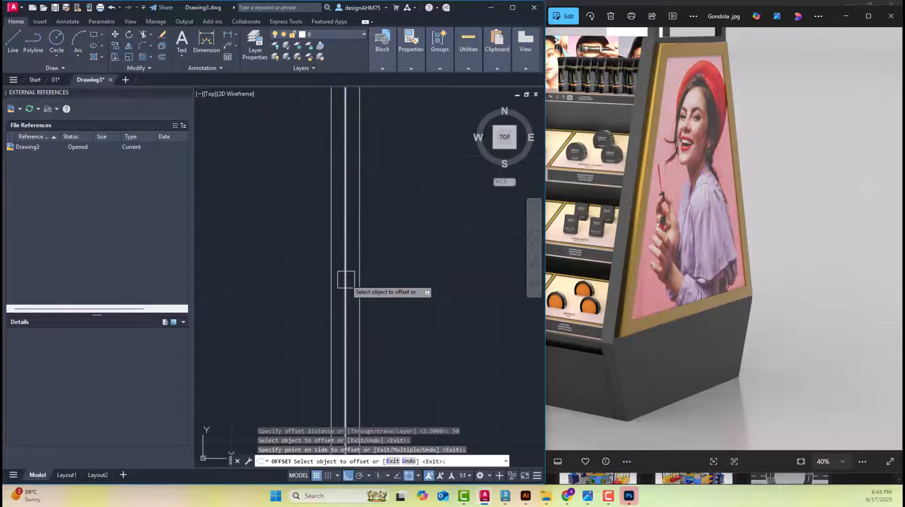
click(346, 280)
click(301, 280)
scroll(298, 281, down, 5)
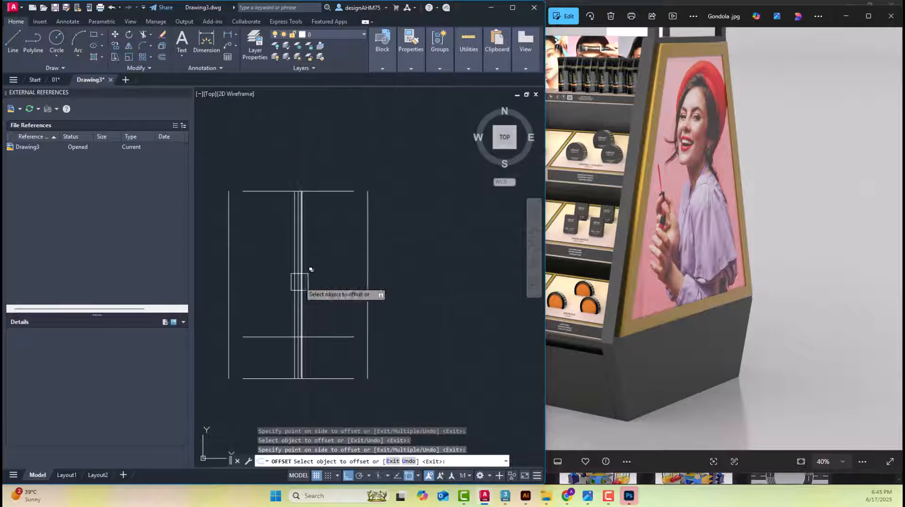
key(Escape)
Fillet the left outer vertical line with the middle horizontal line into a sharp corner, keeping the vertical's lower portion
scroll(314, 329, up, 2)
scroll(288, 327, up, 2)
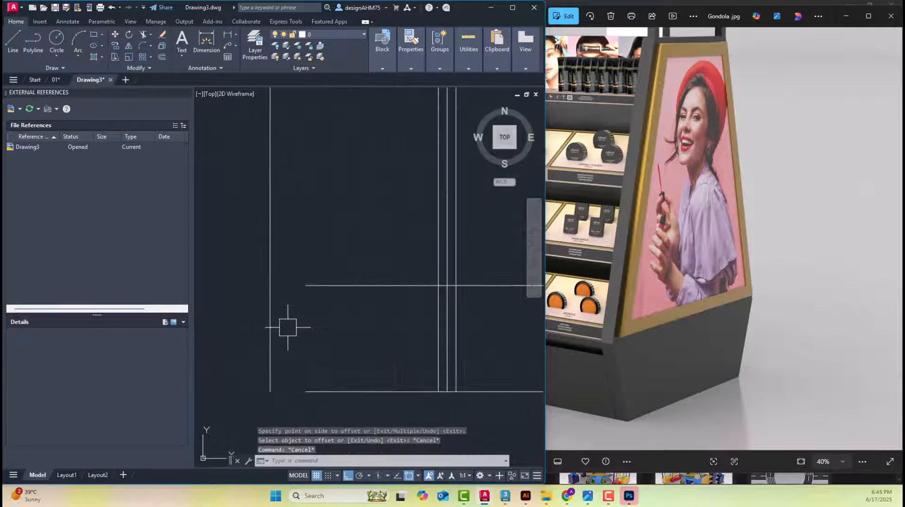
key(Escape)
key(Escape)
scroll(316, 297, down, 2)
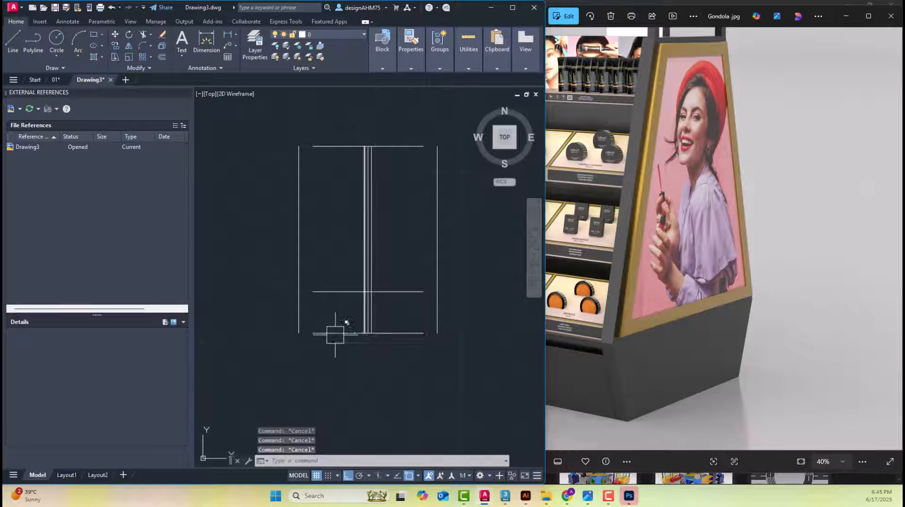
scroll(313, 320, up, 2)
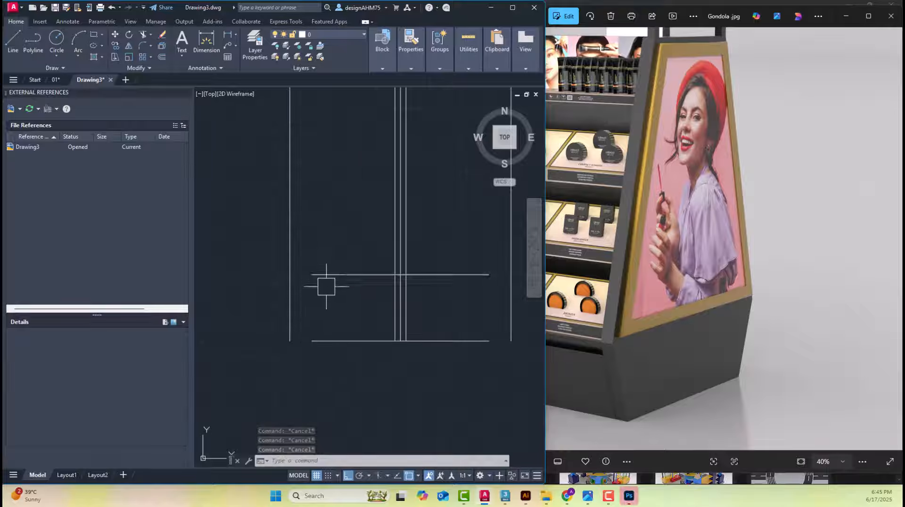
scroll(324, 289, up, 4)
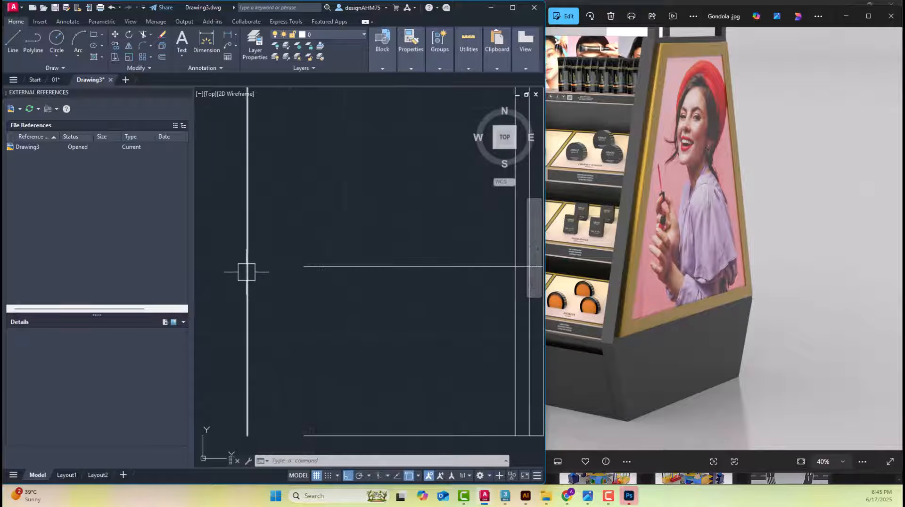
scroll(316, 301, down, 3)
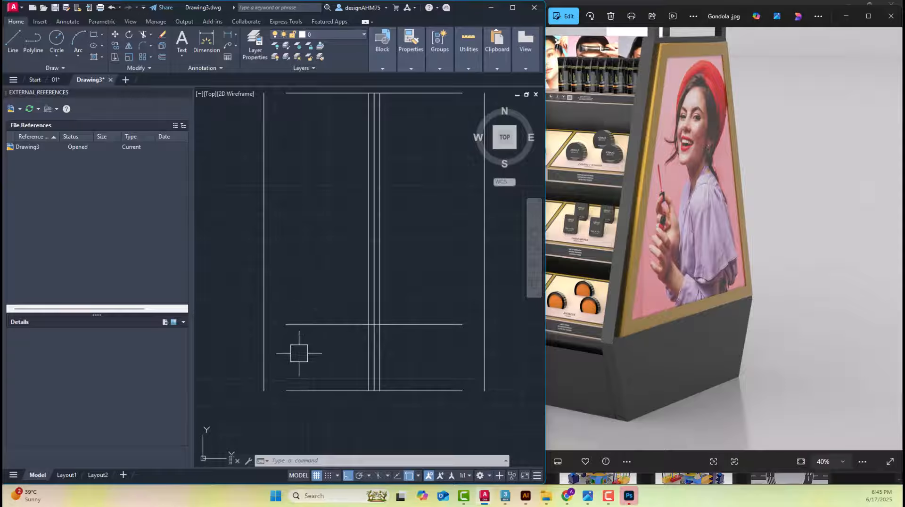
scroll(298, 354, up, 2)
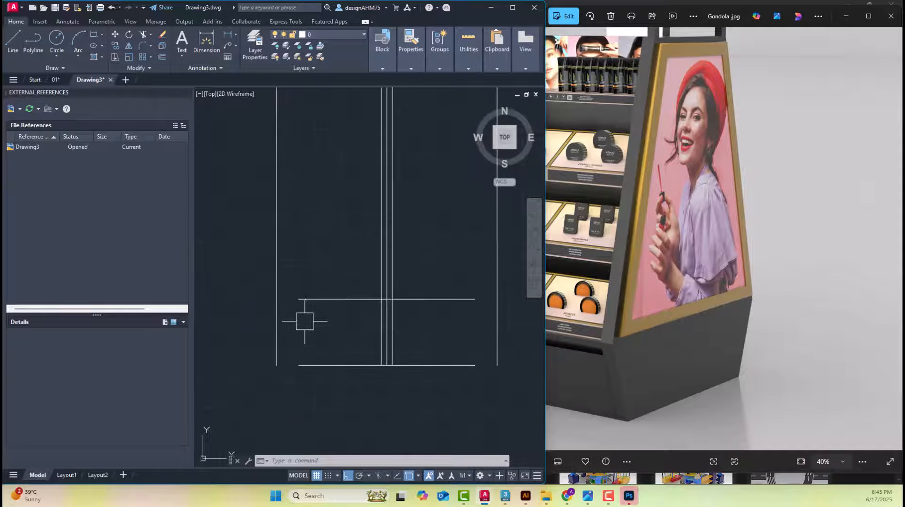
key(Return)
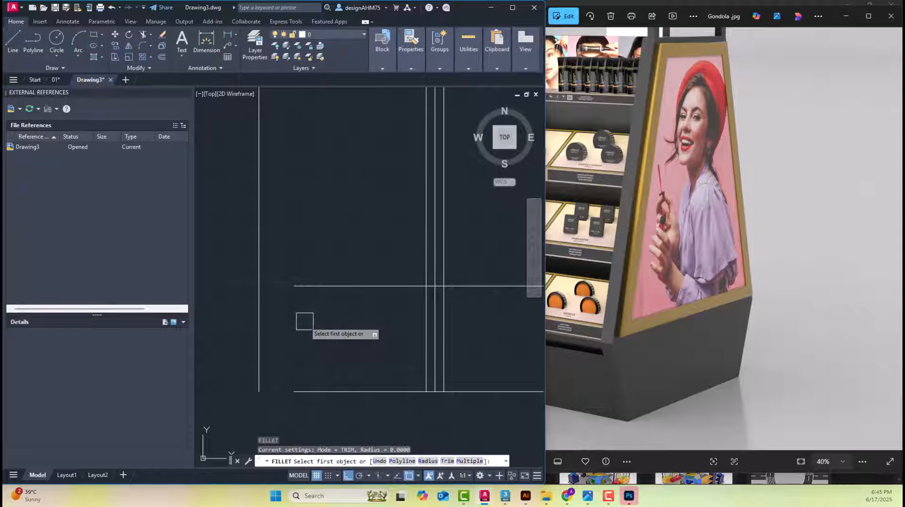
click(258, 337)
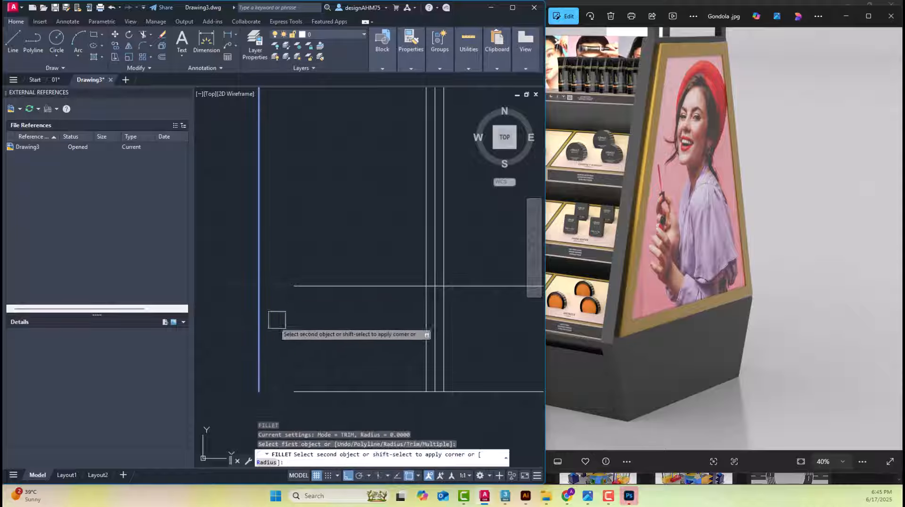
click(333, 291)
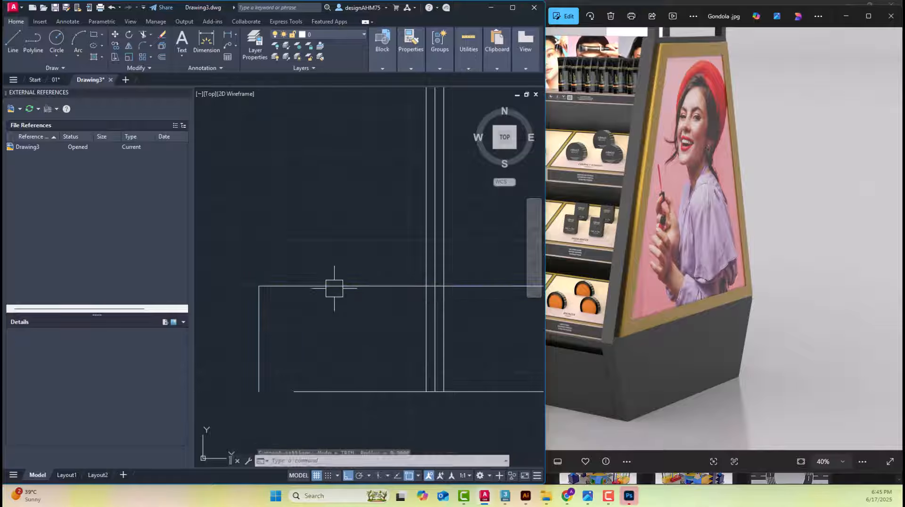
Fillet the middle horizontal line with the right outer vertical line into a sharp corner, keeping the vertical's lower portion
scroll(330, 296, down, 2)
scroll(330, 296, up, 1)
scroll(408, 331, up, 1)
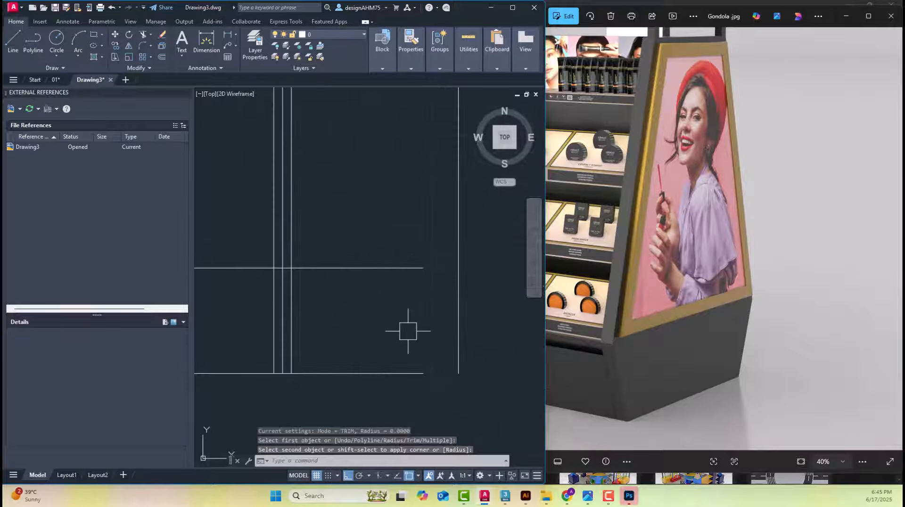
key(Return)
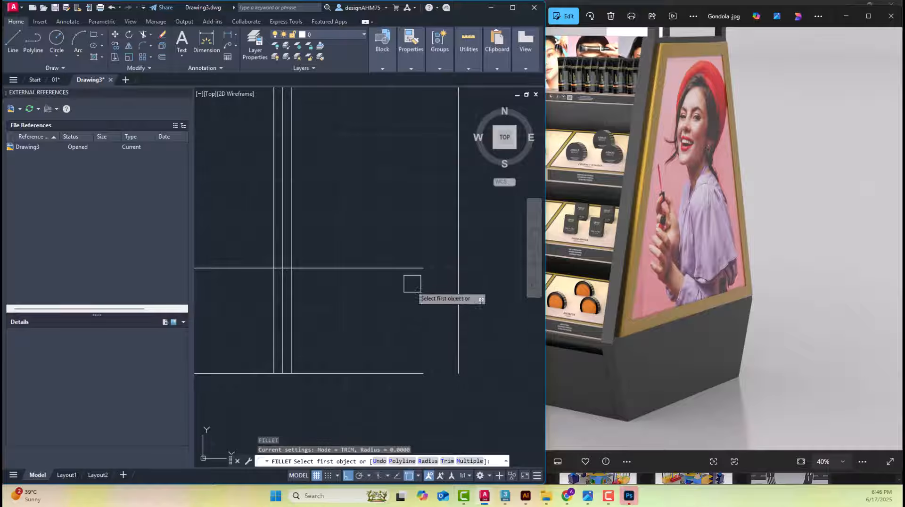
click(406, 268)
click(459, 317)
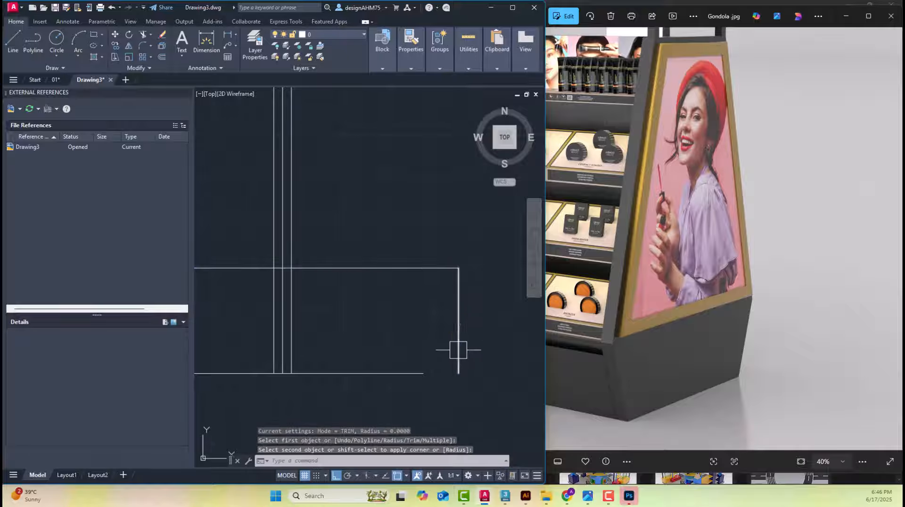
Stretch the lower end of the base's right side line inward to the right endpoint of the bottom line
click(459, 349)
click(458, 374)
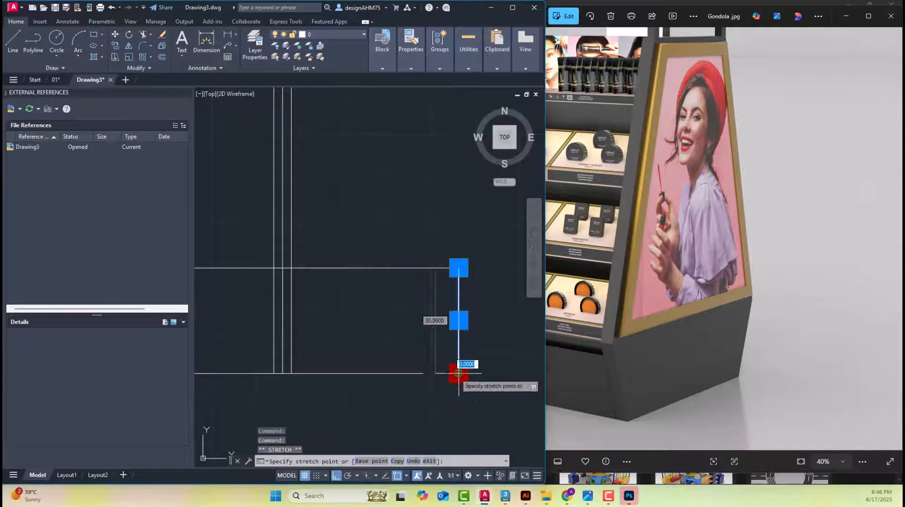
click(423, 374)
Stretch the lower end of the base's left side line inward to the left endpoint of the bottom line
middle_drag(330, 359, 487, 338)
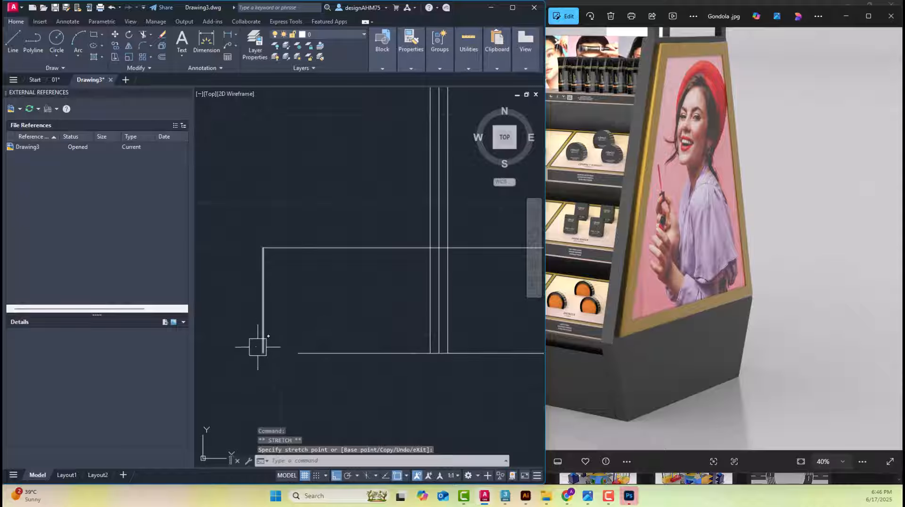
click(262, 337)
click(262, 352)
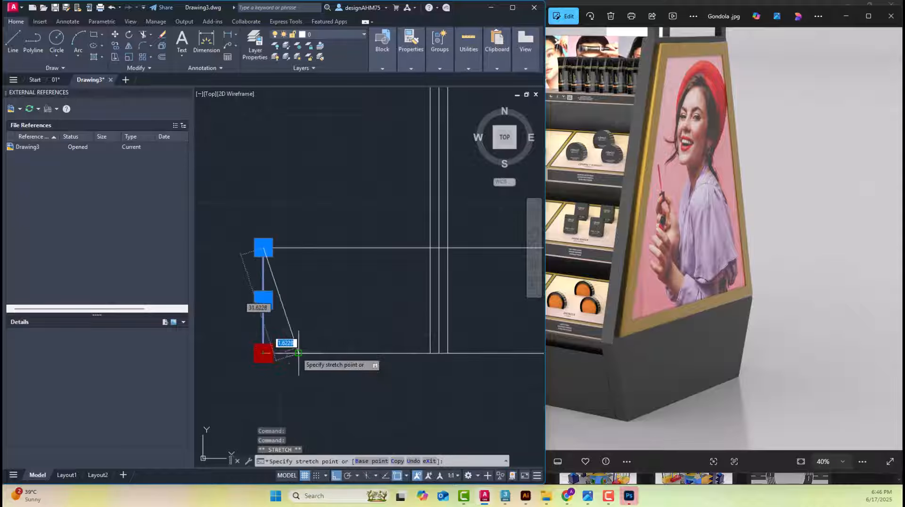
click(298, 352)
key(Escape)
scroll(349, 302, down, 5)
scroll(367, 283, up, 8)
scroll(382, 269, down, 4)
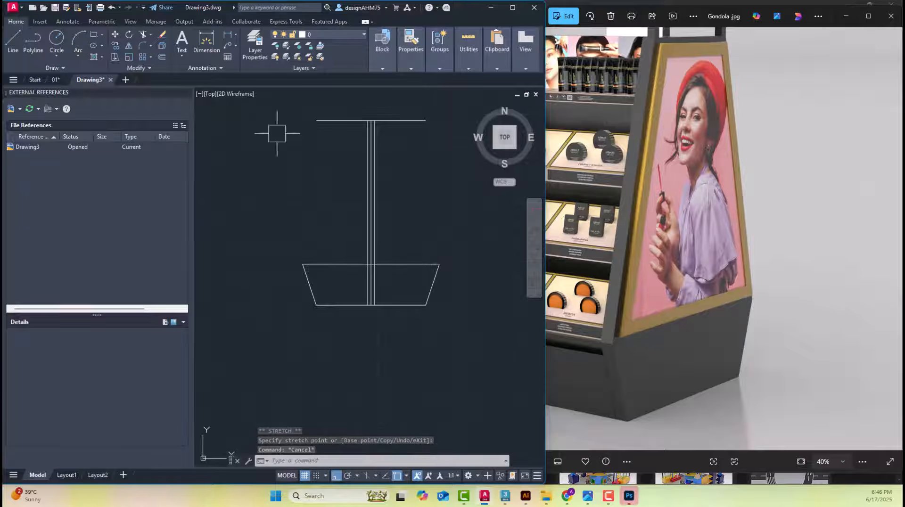
Dimension the width of the base's upper edge and delete that dimension
click(214, 53)
click(304, 265)
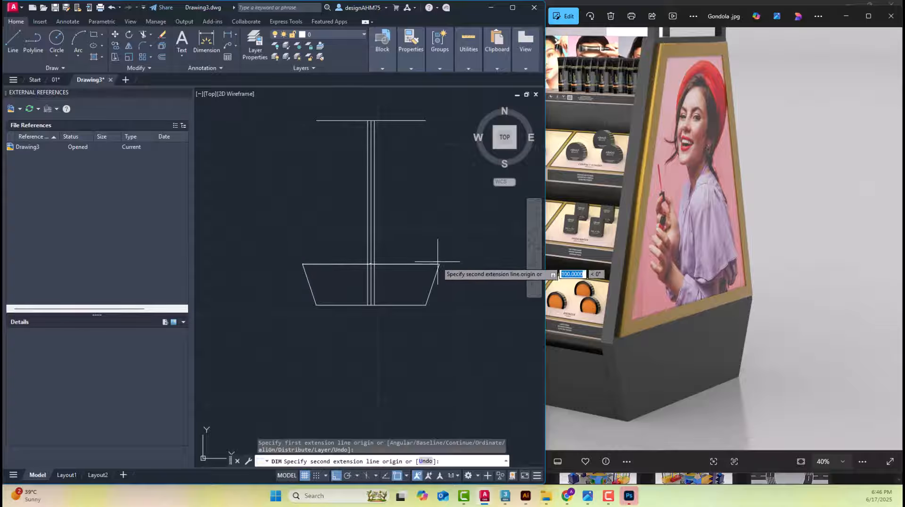
click(441, 251)
scroll(371, 250, up, 7)
scroll(349, 241, up, 7)
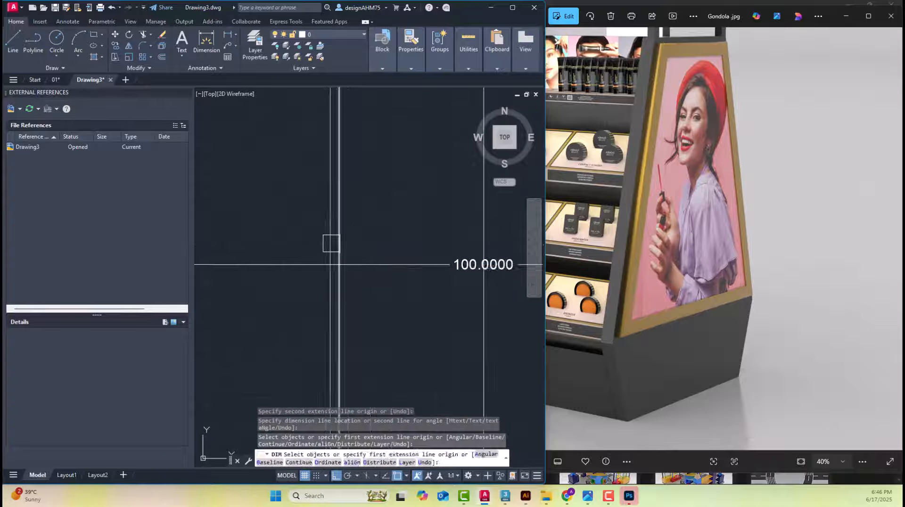
key(Escape)
click(446, 265)
scroll(446, 265, down, 5)
key(Delete)
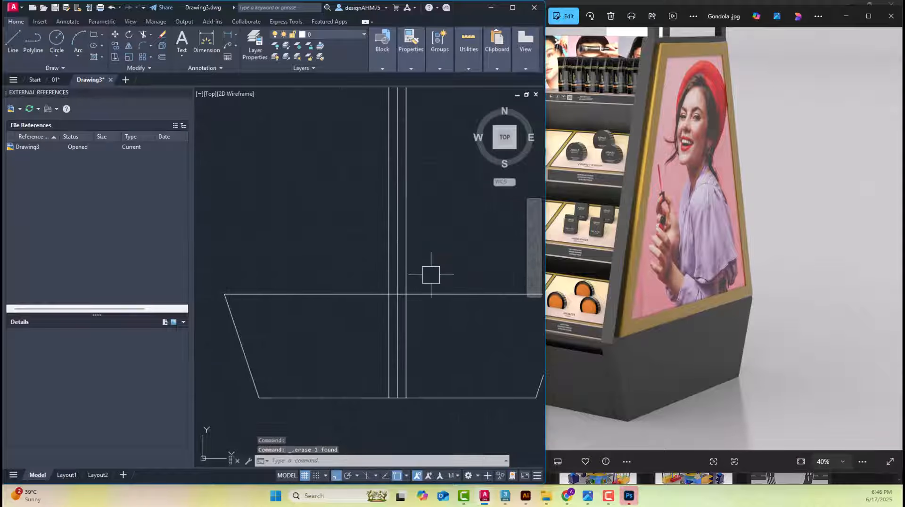
scroll(420, 269, down, 5)
text(d)
key(Return)
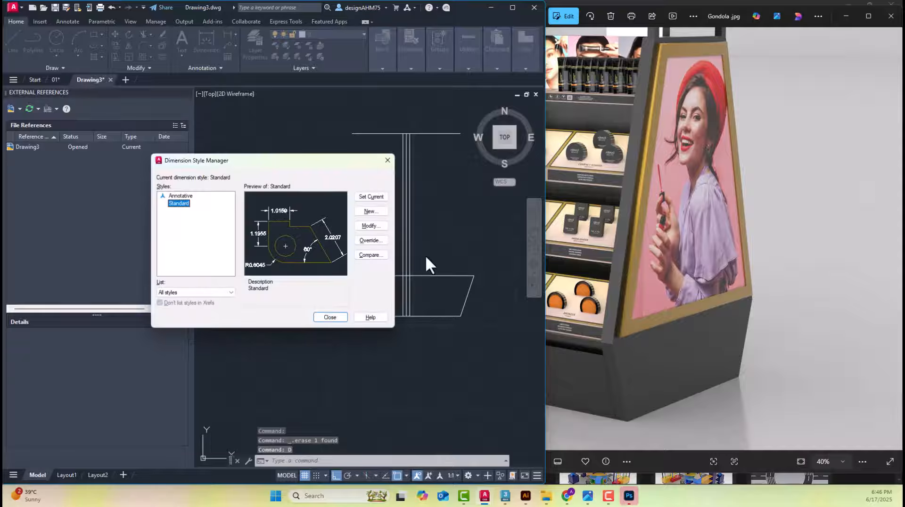
key(Escape)
key(Escape)
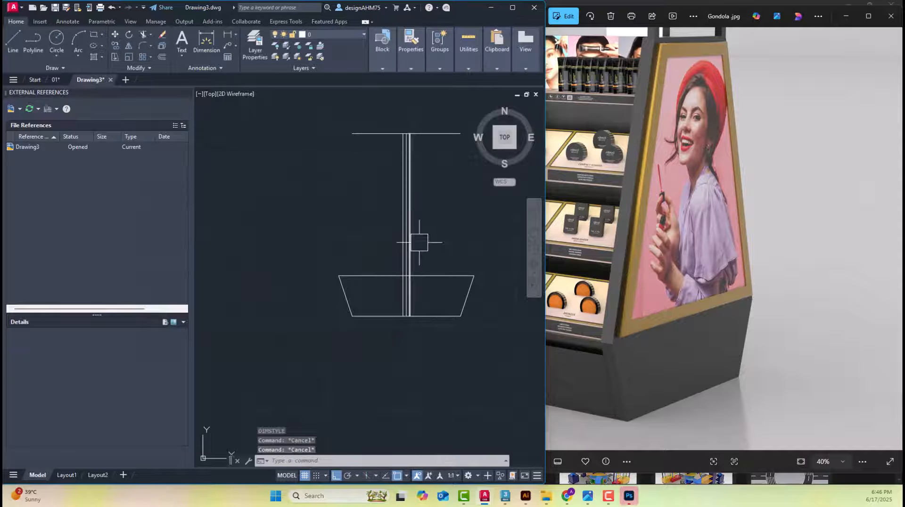
scroll(417, 257, up, 2)
middle_drag(417, 257, 397, 309)
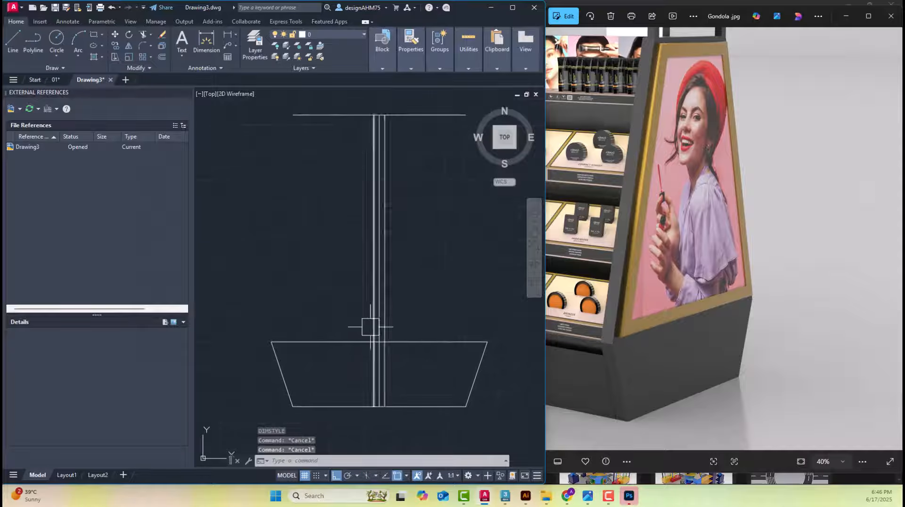
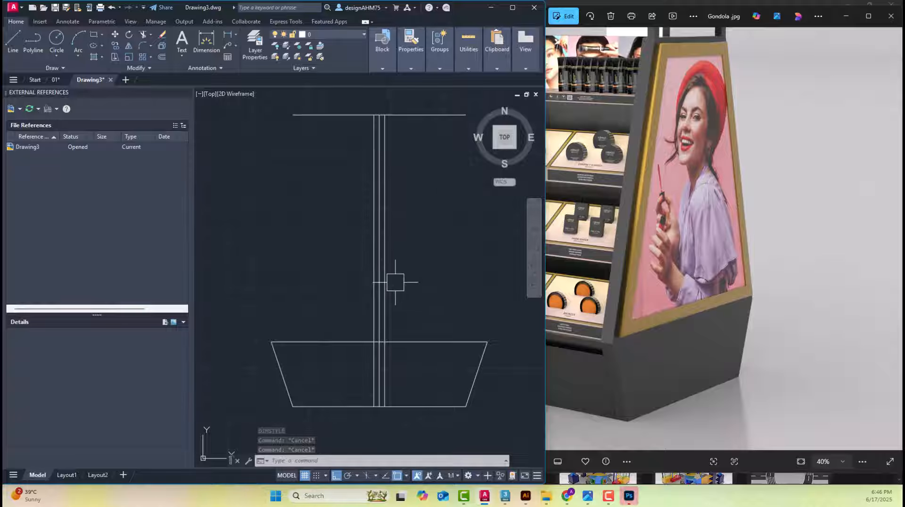
Set the Standard dimension style's text height to 10
middle_drag(395, 282, 372, 290)
text(d)
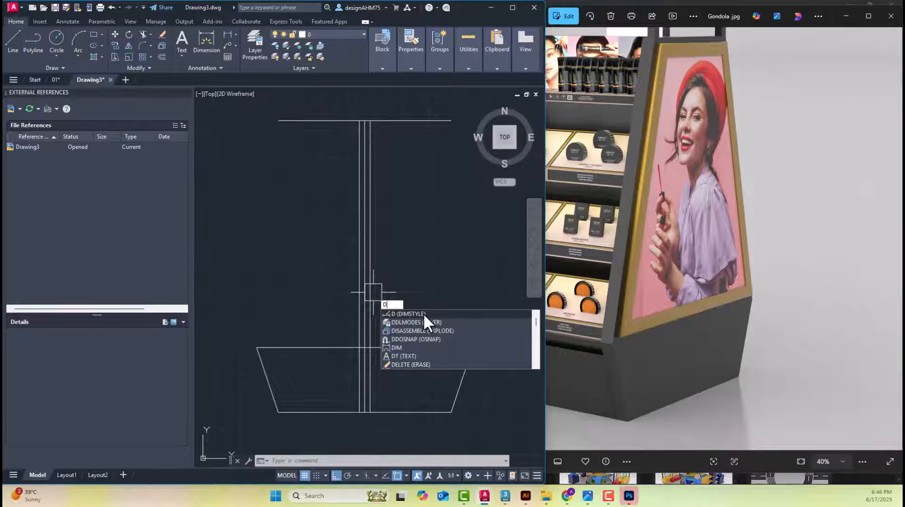
key(Return)
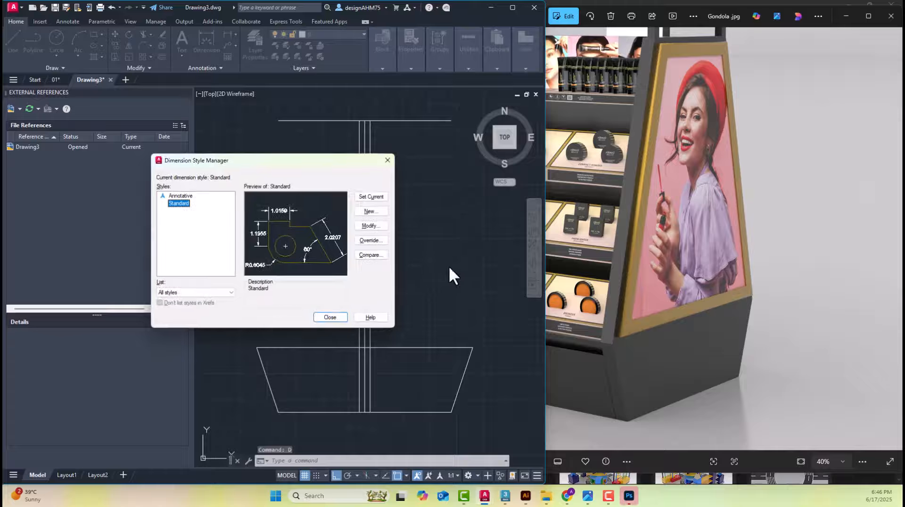
click(370, 227)
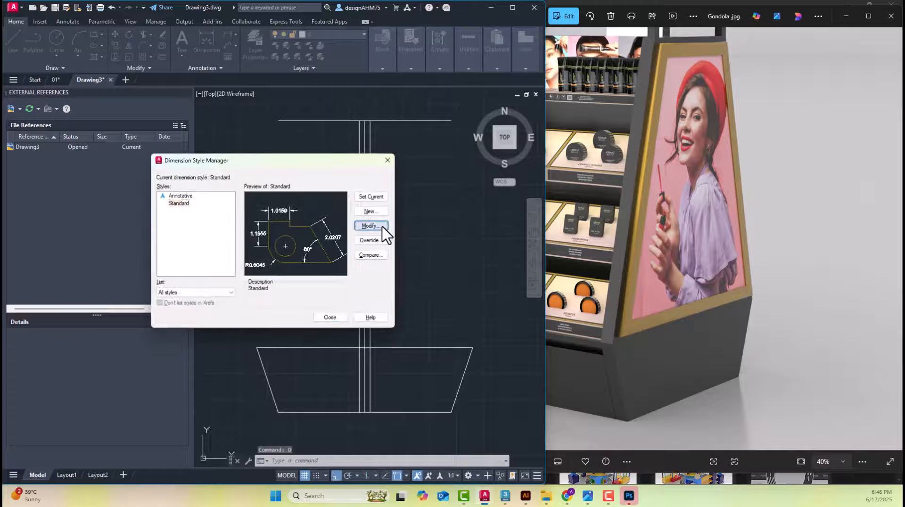
click(327, 142)
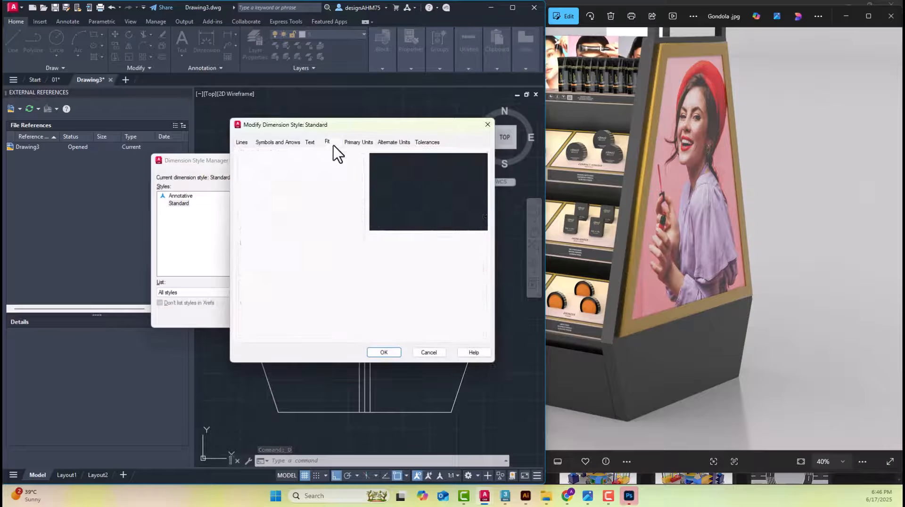
click(311, 143)
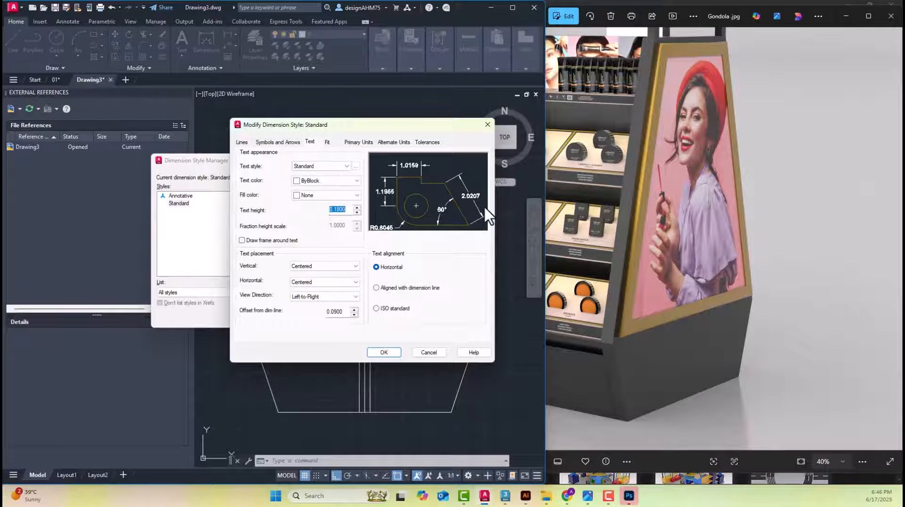
text(10)
click(375, 355)
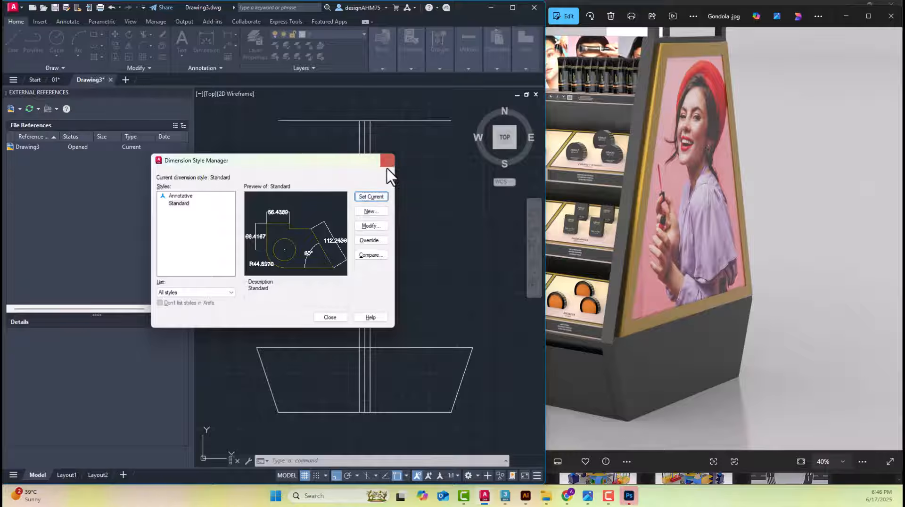
click(388, 161)
Set the Standard dimension style's text height to 5 and close the style manager
scroll(389, 181, down, 6)
middle_drag(411, 207, 315, 256)
scroll(449, 224, up, 4)
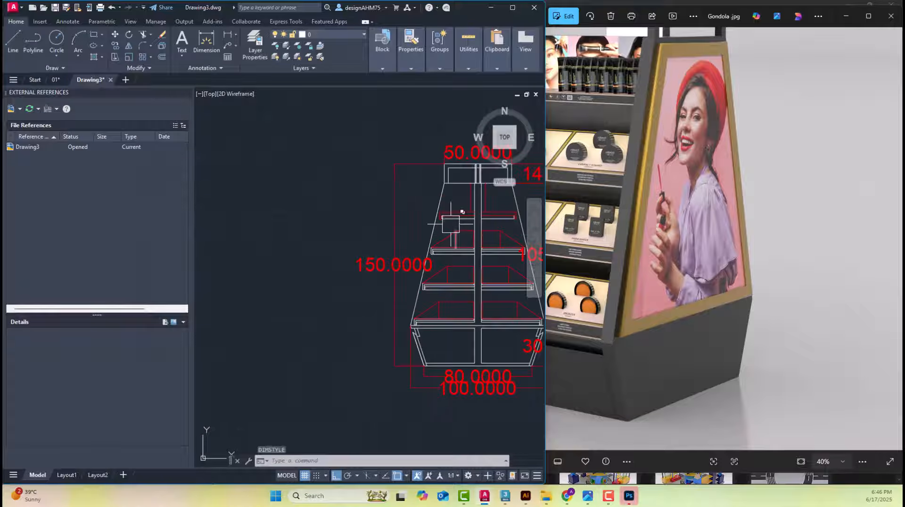
scroll(404, 250, up, 2)
middle_drag(405, 250, 378, 247)
text(d)
key(Return)
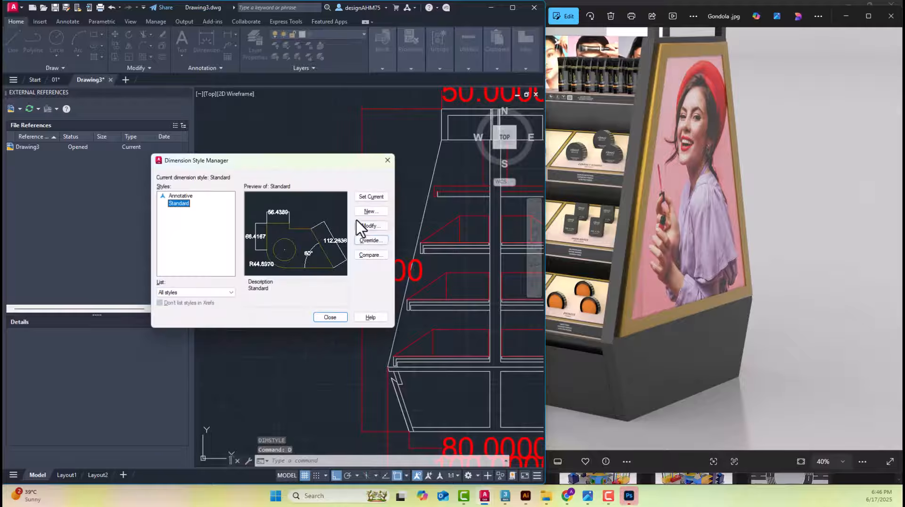
click(371, 227)
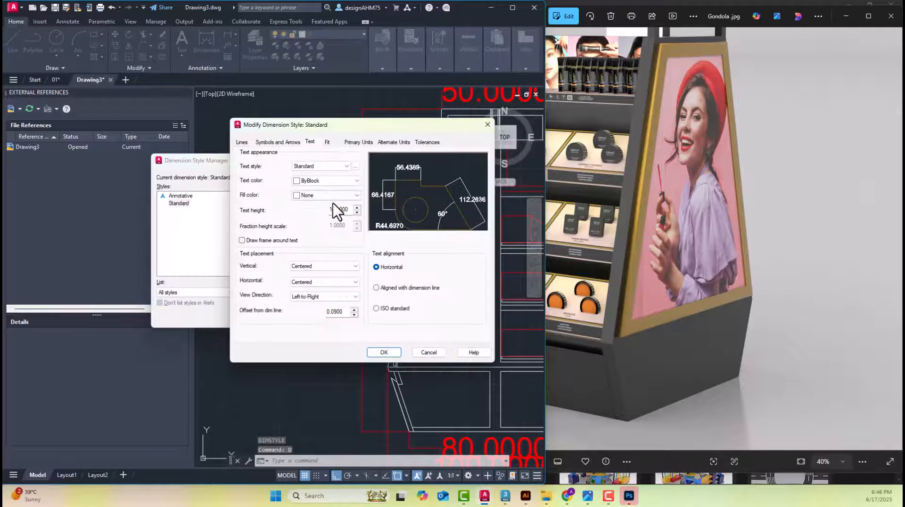
key(Return)
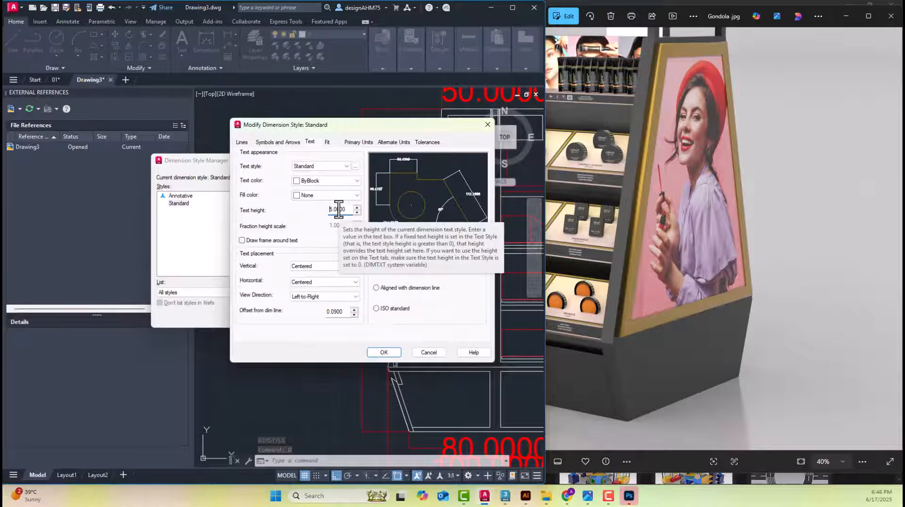
click(390, 355)
click(335, 319)
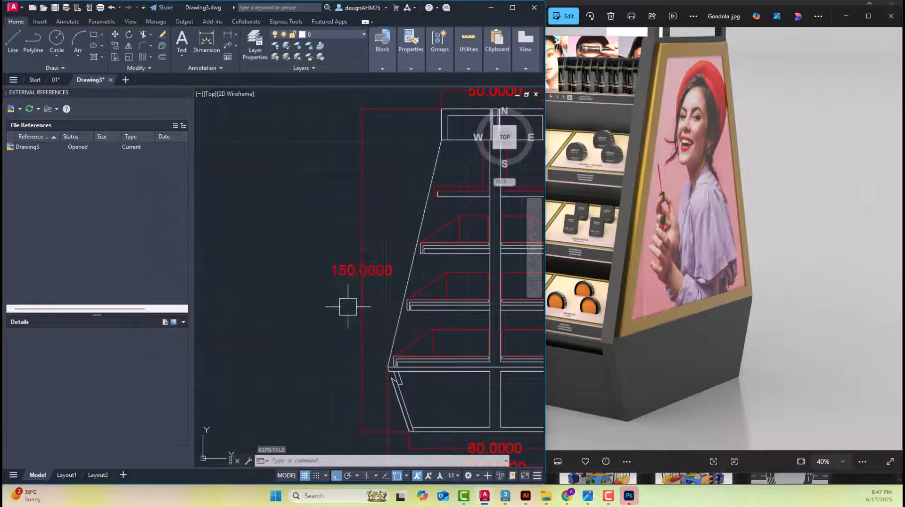
scroll(347, 305, down, 5)
middle_drag(364, 277, 402, 288)
scroll(403, 289, up, 4)
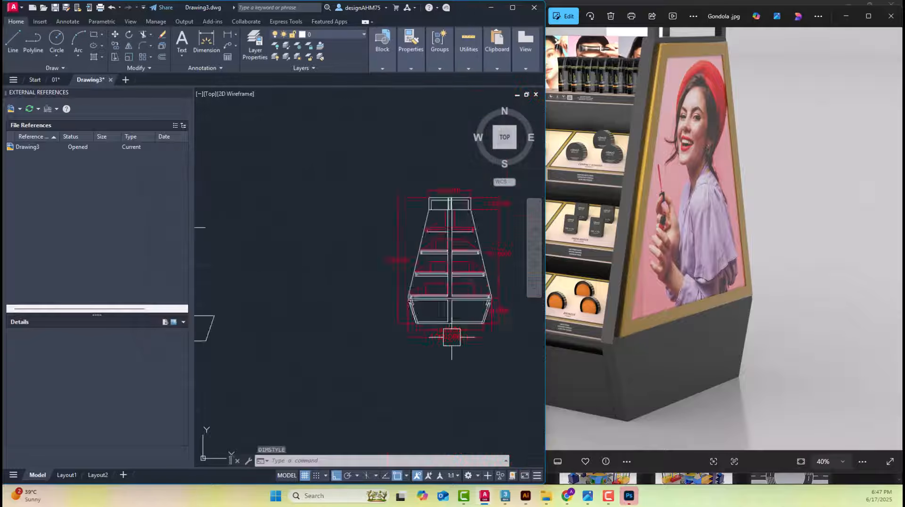
middle_drag(307, 324, 476, 311)
scroll(320, 316, up, 4)
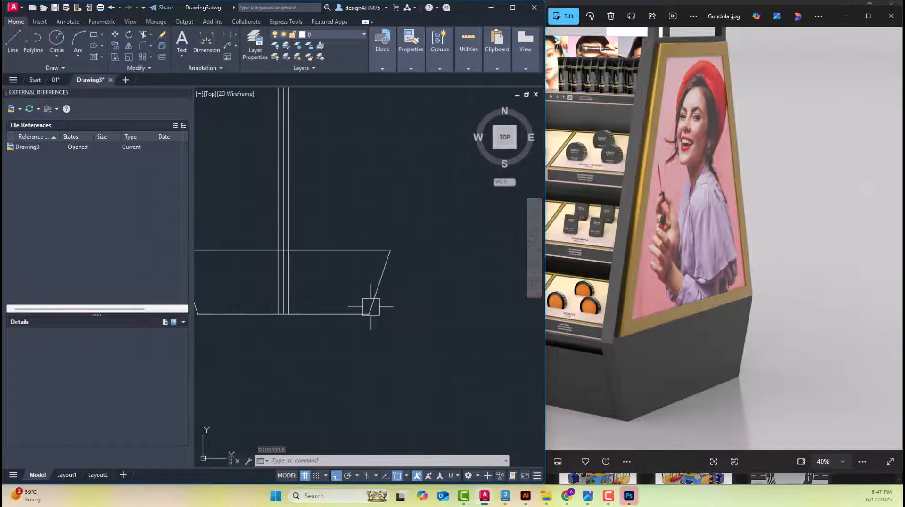
click(214, 50)
middle_drag(368, 216, 443, 237)
key(Escape)
key(Escape)
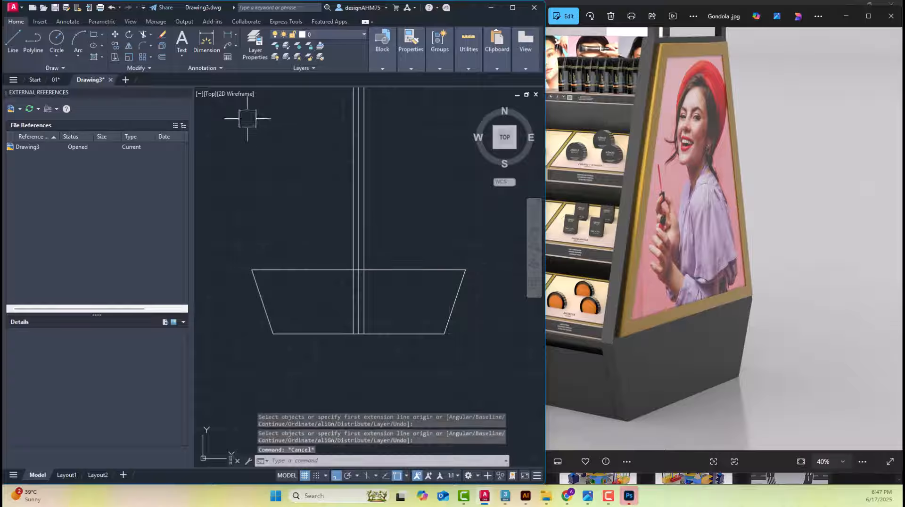
Dimension the width of the base's upper edge above the line, and delete that dimension
click(206, 50)
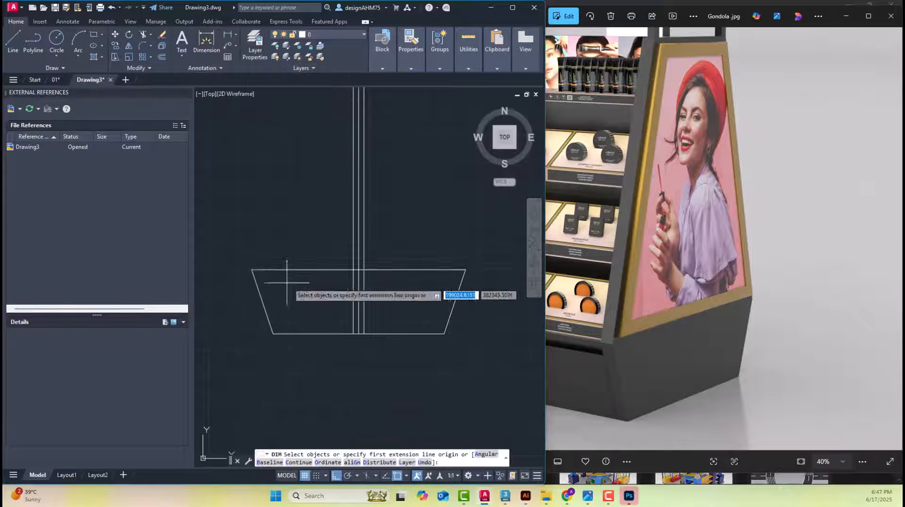
click(253, 270)
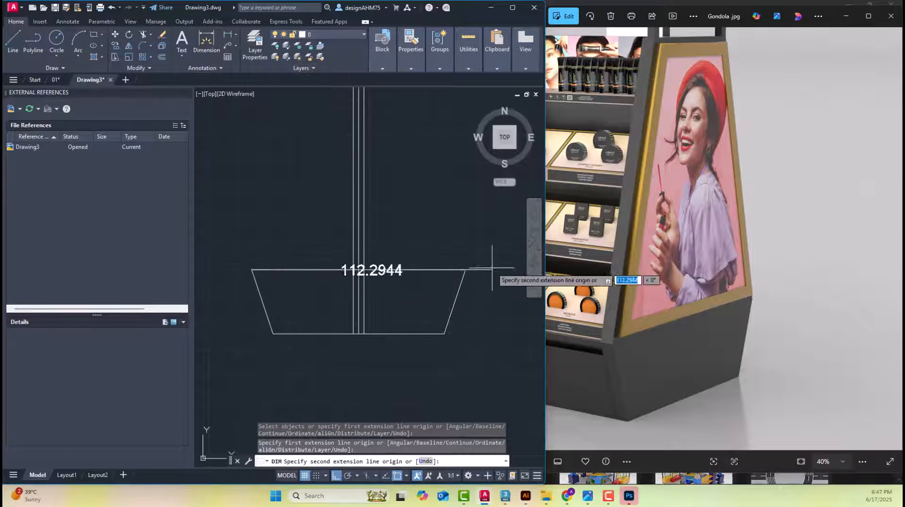
click(466, 270)
click(453, 250)
scroll(365, 255, up, 2)
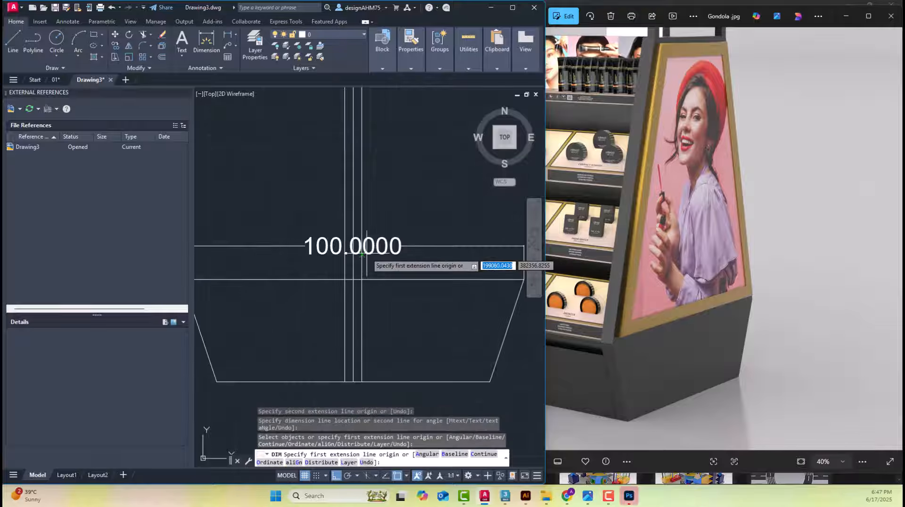
scroll(362, 254, down, 4)
key(Escape)
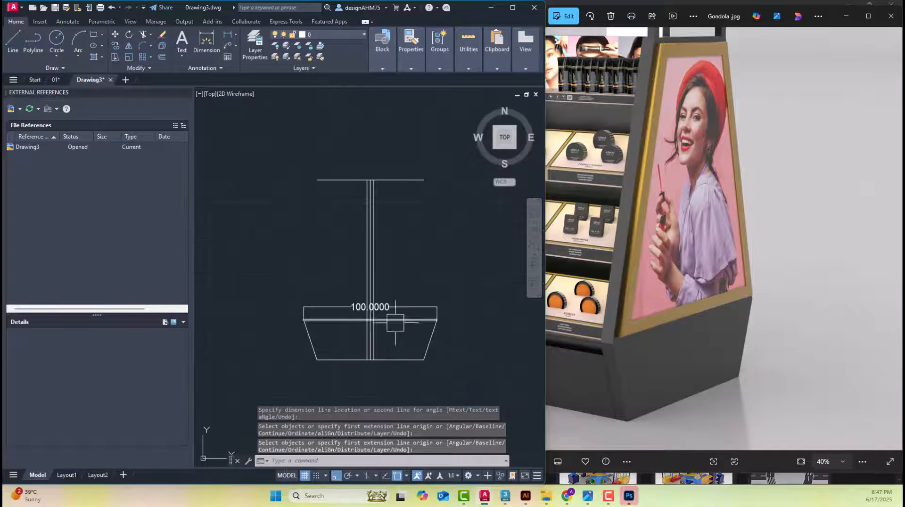
click(395, 309)
key(Delete)
Compare the new outline with the finished, dimensioned side elevation, examining the width of its top section
scroll(349, 286, down, 4)
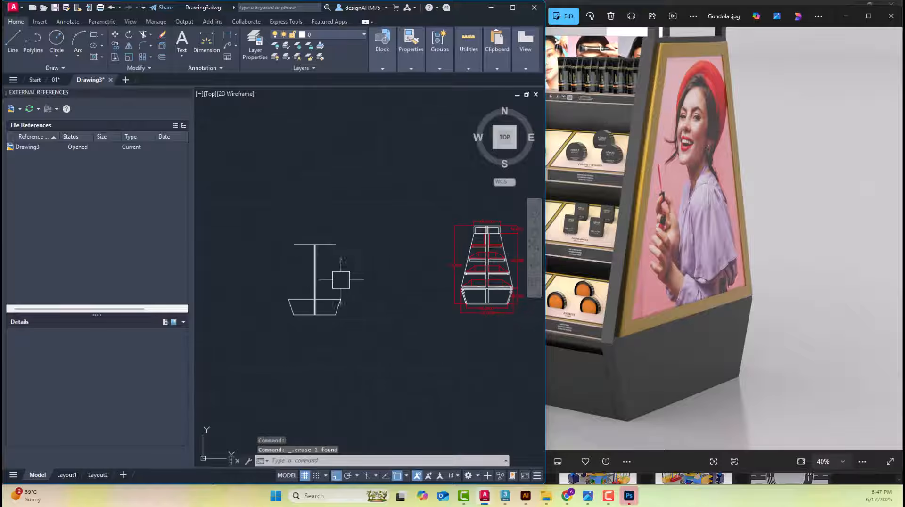
middle_drag(341, 280, 320, 300)
scroll(307, 275, up, 2)
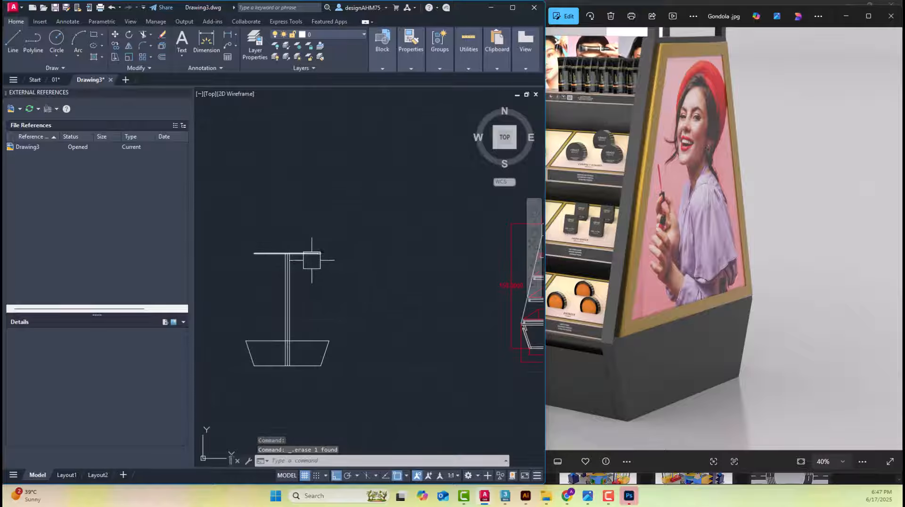
scroll(296, 257, up, 5)
scroll(310, 262, down, 5)
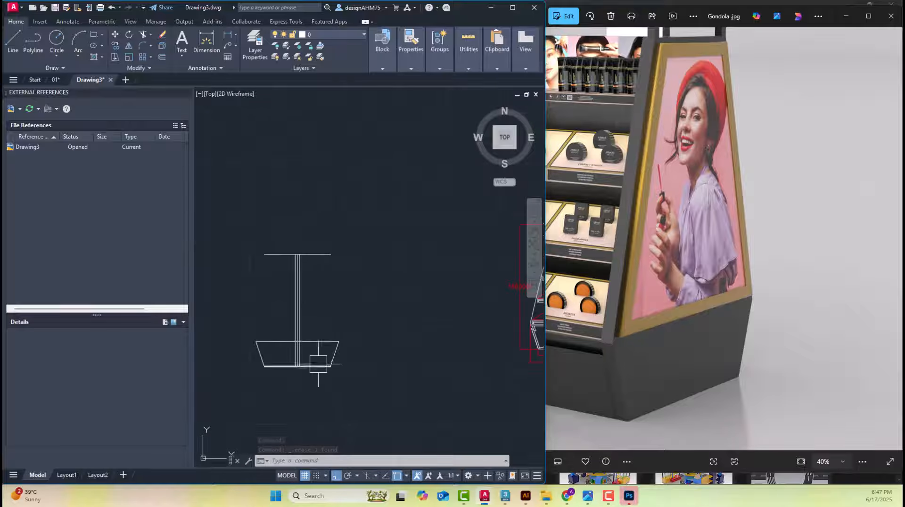
middle_drag(370, 328, 253, 344)
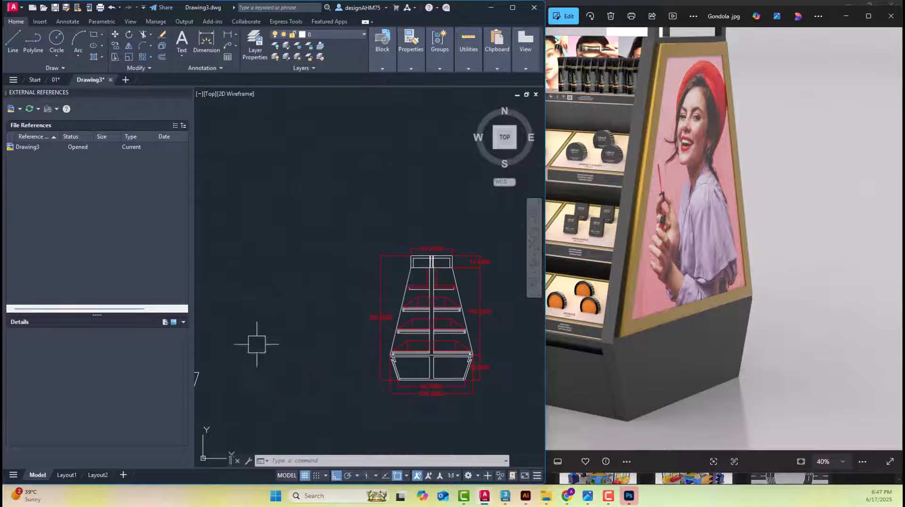
scroll(450, 267, up, 4)
scroll(425, 235, down, 8)
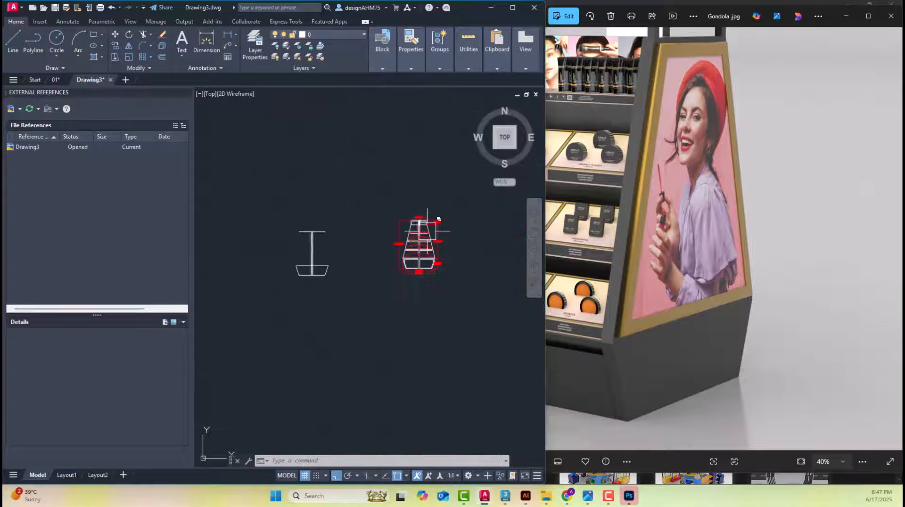
Offset the post's vertical centre line by 25 to the right and to the left
scroll(317, 203, up, 8)
middle_drag(317, 204, 385, 251)
key(Escape)
key(Escape)
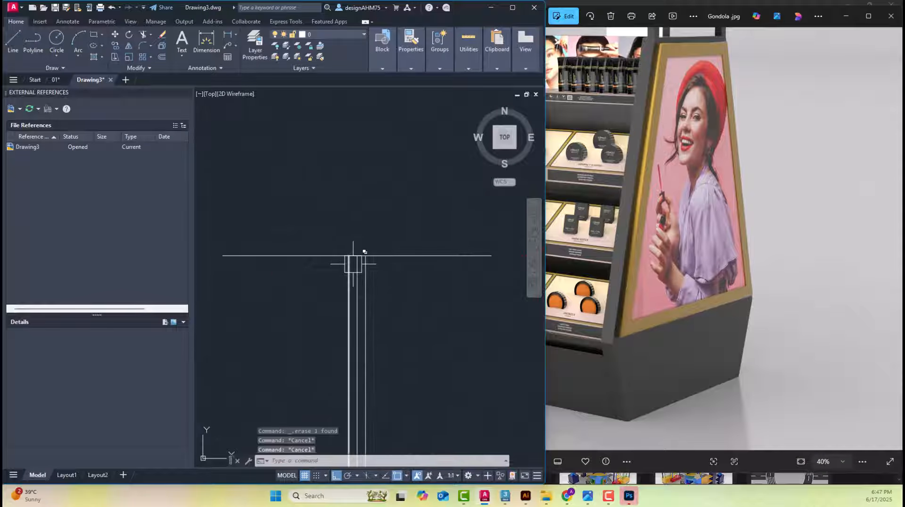
text(o)
key(Return)
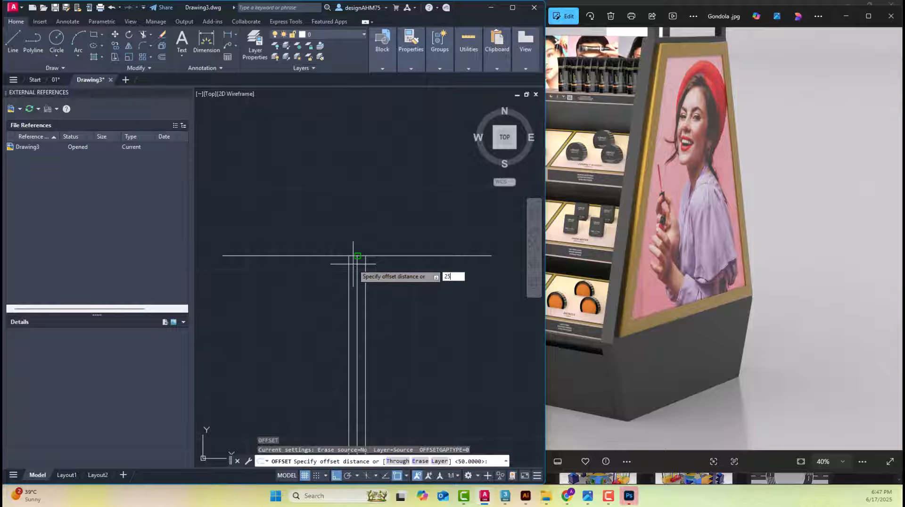
key(Return)
scroll(354, 264, up, 4)
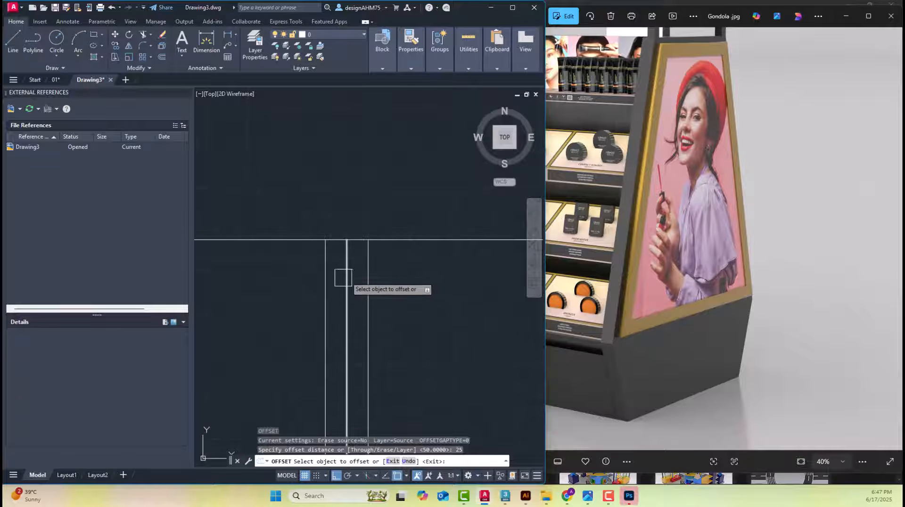
click(346, 244)
click(484, 291)
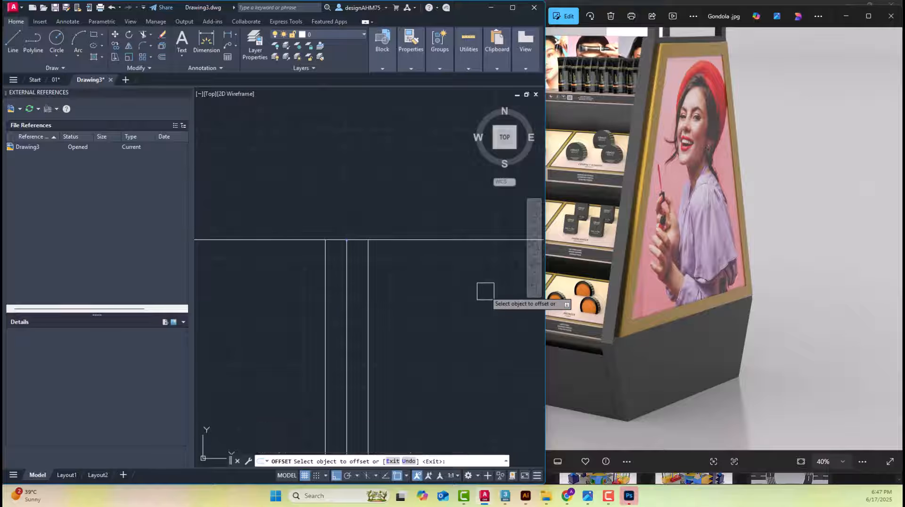
scroll(476, 292, down, 4)
scroll(421, 289, up, 4)
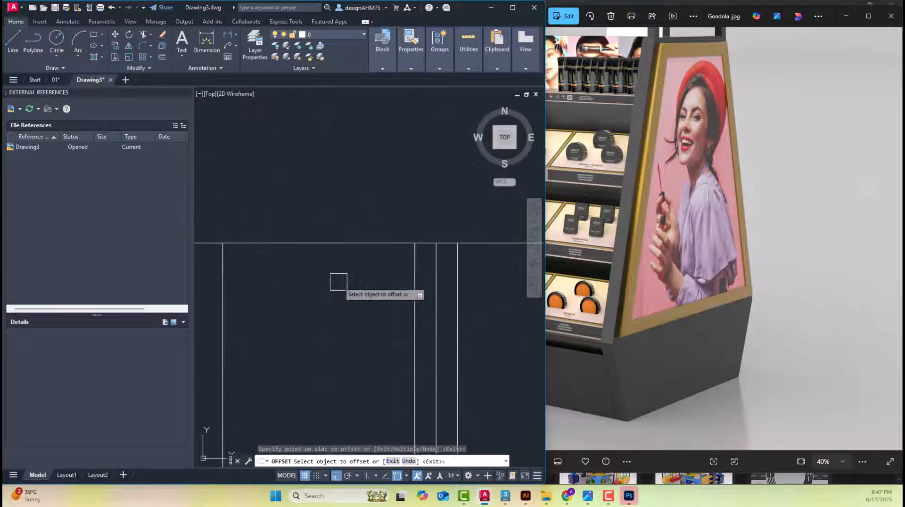
scroll(337, 281, down, 4)
key(Escape)
key(Escape)
Fillet the top horizontal line with the left and right offset verticals into sharp corners with radius 0, removing both overhangs
scroll(316, 283, up, 1)
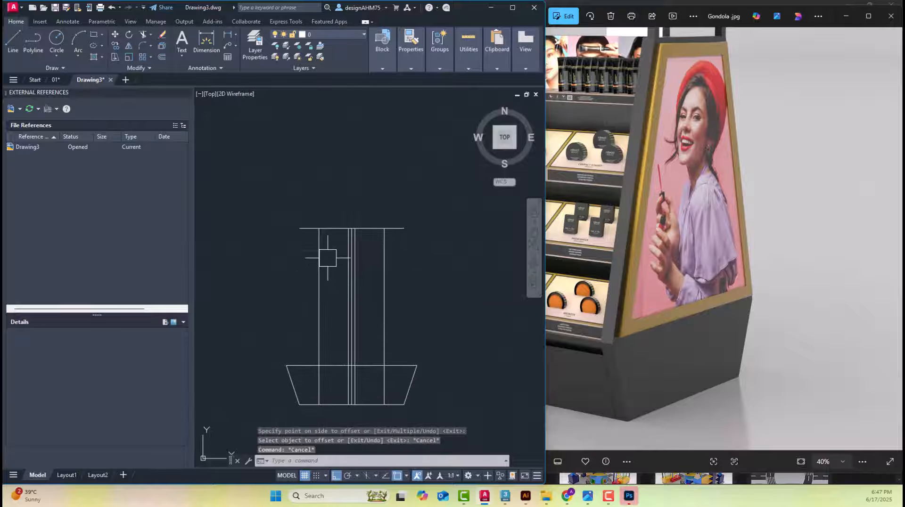
text(f)
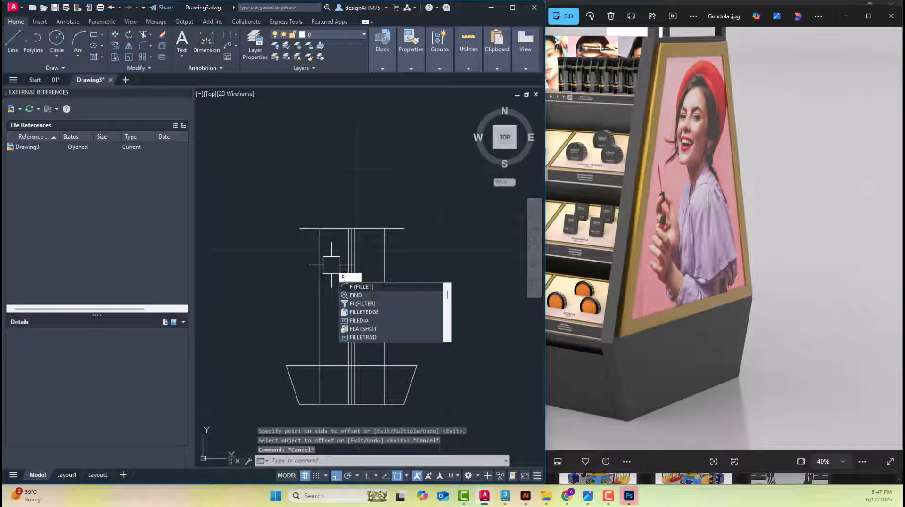
key(Return)
click(322, 267)
click(332, 228)
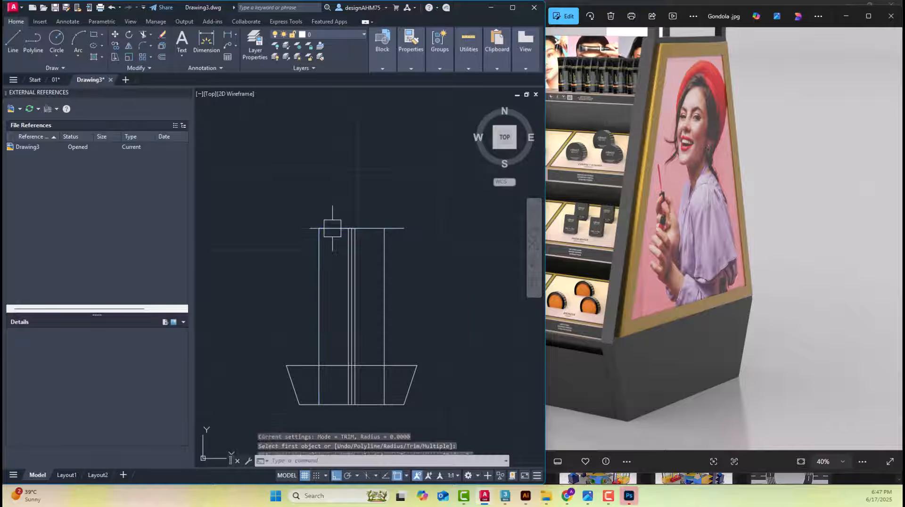
scroll(398, 220, up, 4)
key(Return)
click(333, 238)
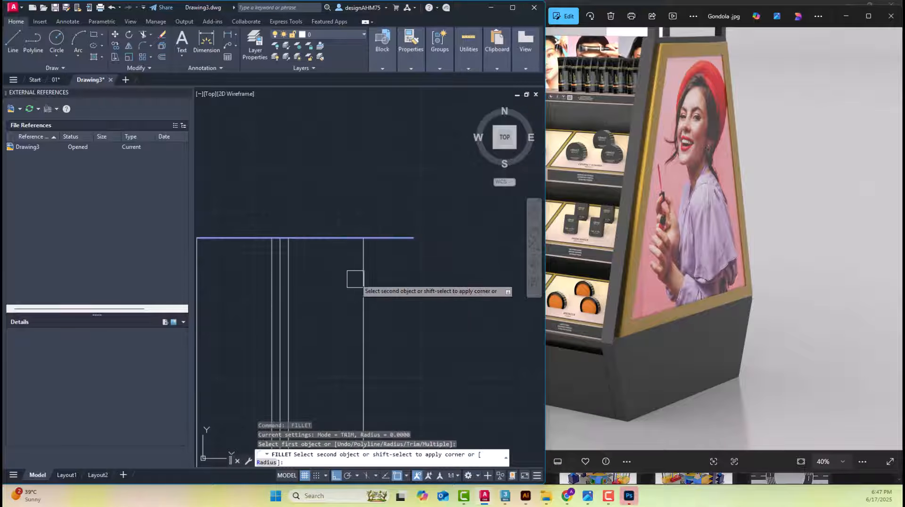
click(356, 279)
Stretch the lower end of the left outer vertical line outward to the left endpoint of the base's upper edge
scroll(359, 281, down, 3)
click(342, 354)
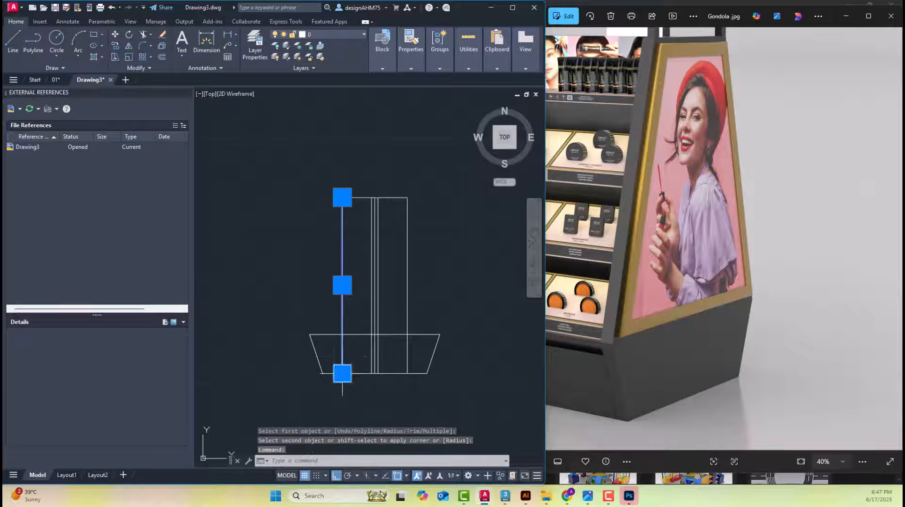
scroll(343, 370, up, 4)
click(344, 381)
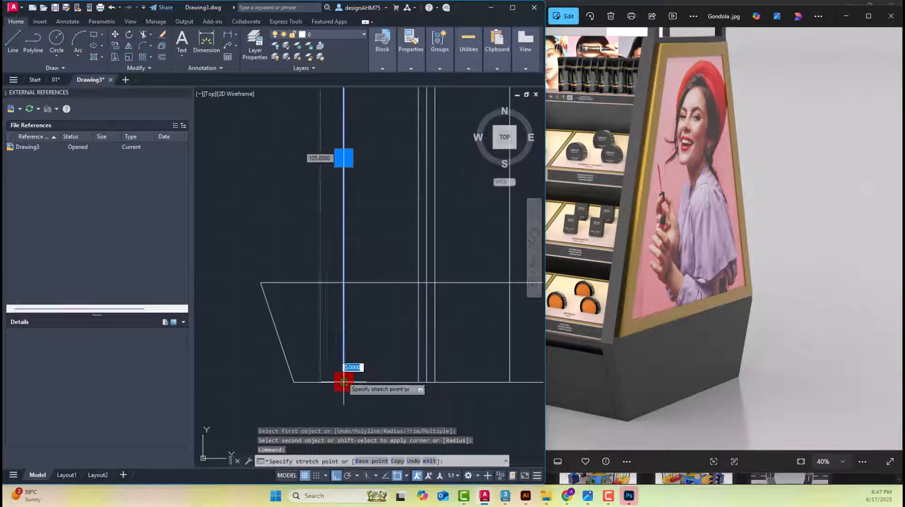
click(260, 283)
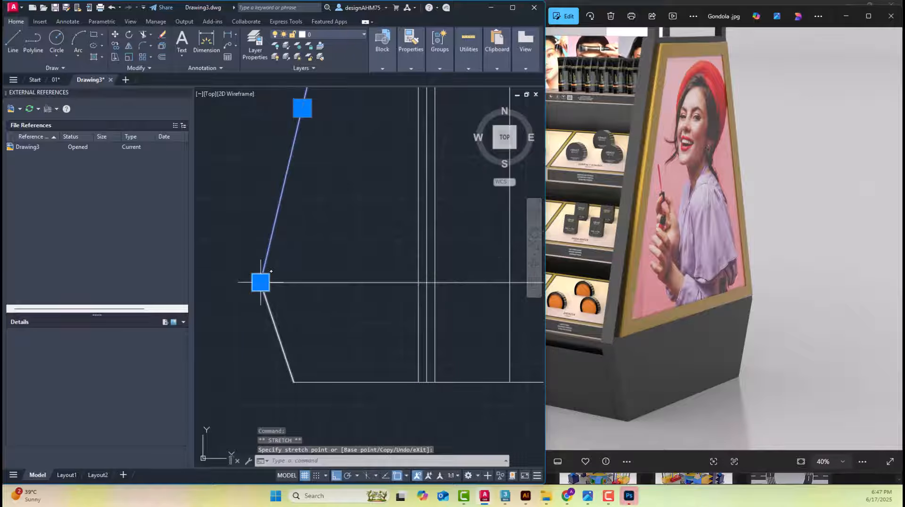
Undo the left outer line's last stretch and stretch its lower end again to the left endpoint of the base's upper edge
key(ctrl+z)
click(343, 380)
click(261, 282)
scroll(335, 276, down, 4)
key(Escape)
Stretch the lower end of the right outer vertical line outward to the right endpoint of the base's upper edge
click(405, 307)
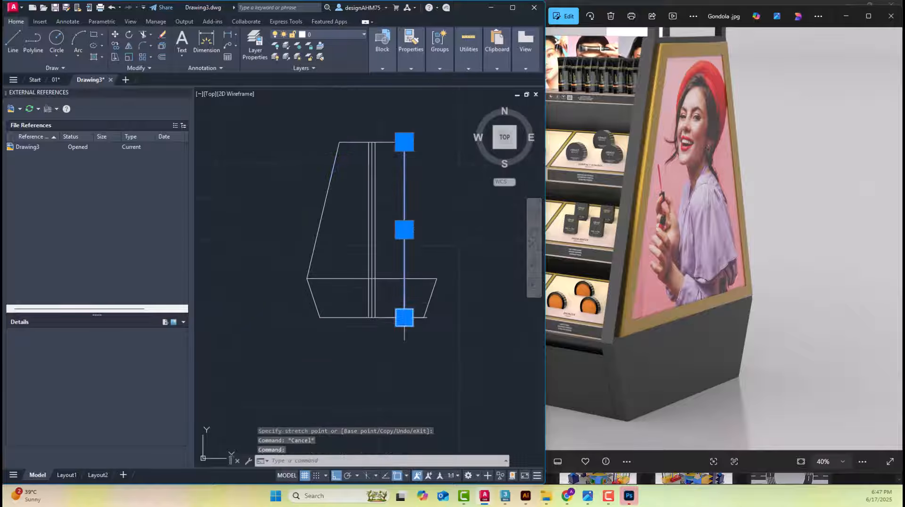
click(405, 317)
click(437, 278)
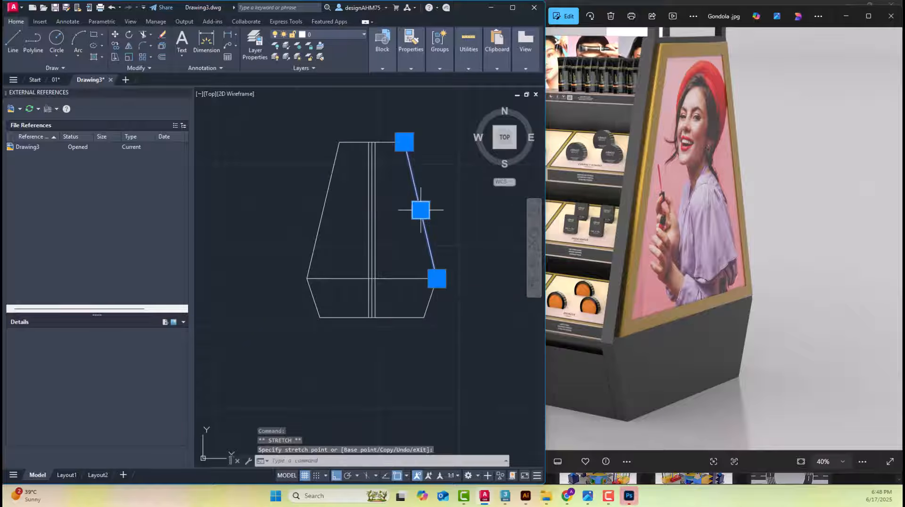
middle_drag(415, 196, 410, 217)
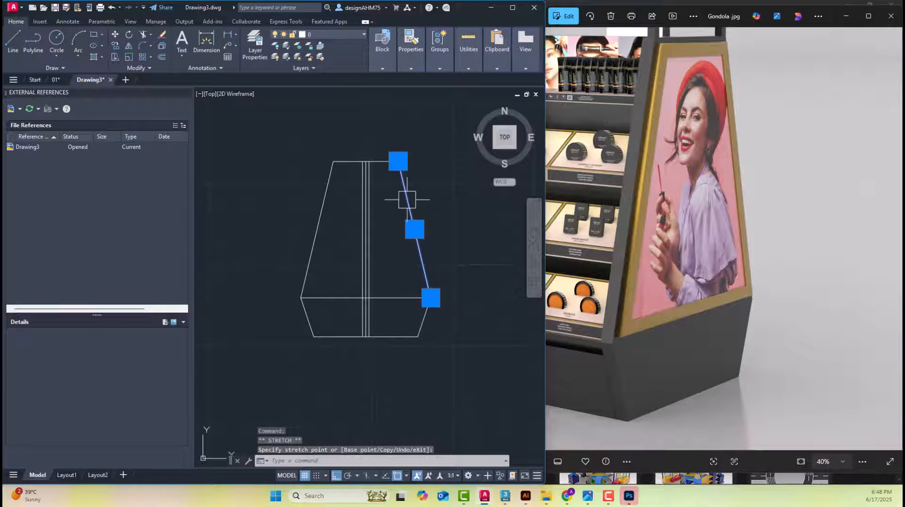
click(372, 203)
click(408, 242)
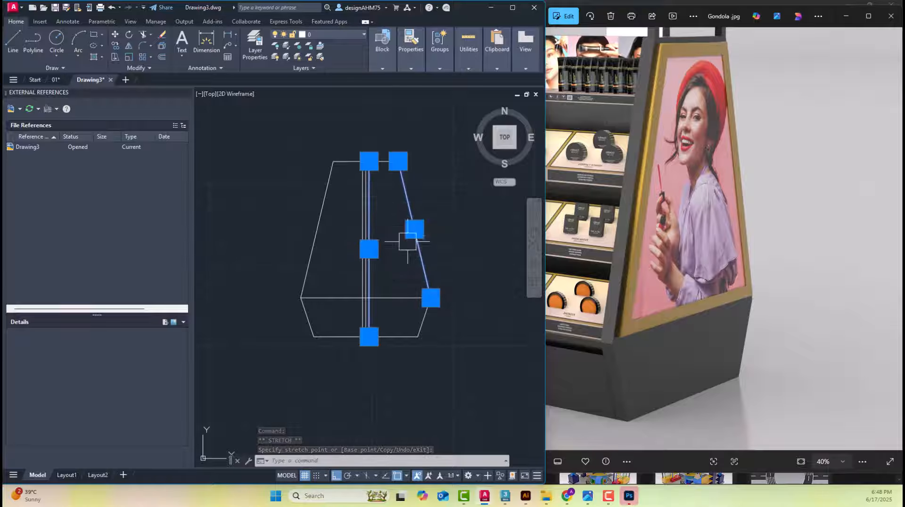
scroll(414, 229, up, 2)
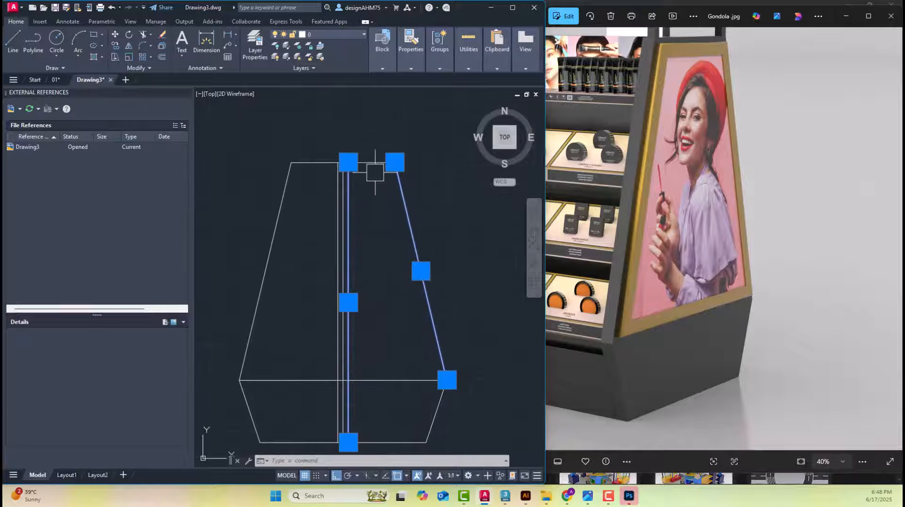
key(Escape)
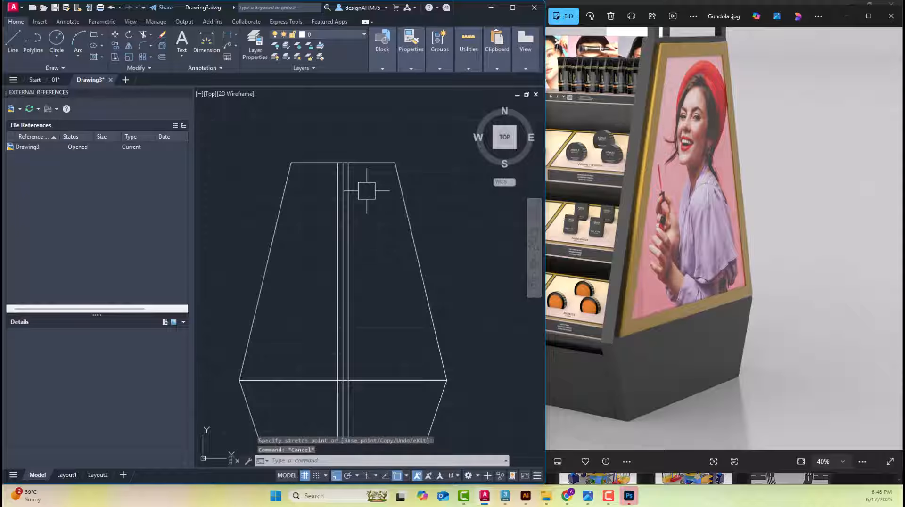
key(Escape)
key(Escape)
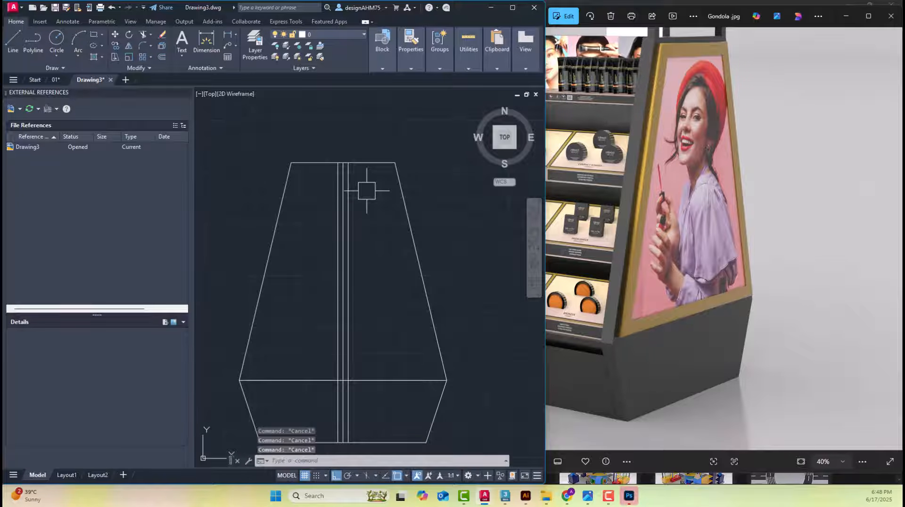
Examine the top frame above the sloping body in the finished, dimensioned side elevation and in the reference photo
middle_drag(379, 164, 305, 248)
scroll(373, 195, down, 4)
middle_drag(516, 235, 455, 264)
scroll(455, 257, up, 6)
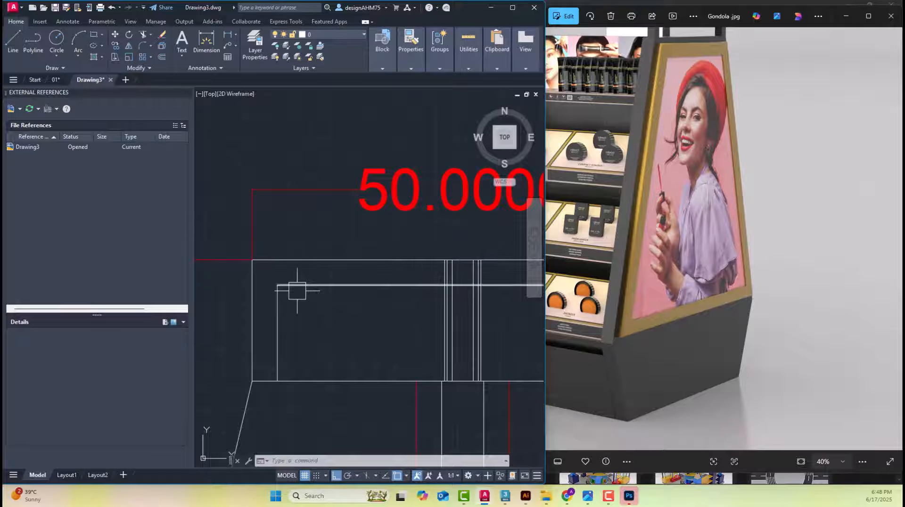
drag(682, 58, 663, 148)
scroll(663, 97, up, 2)
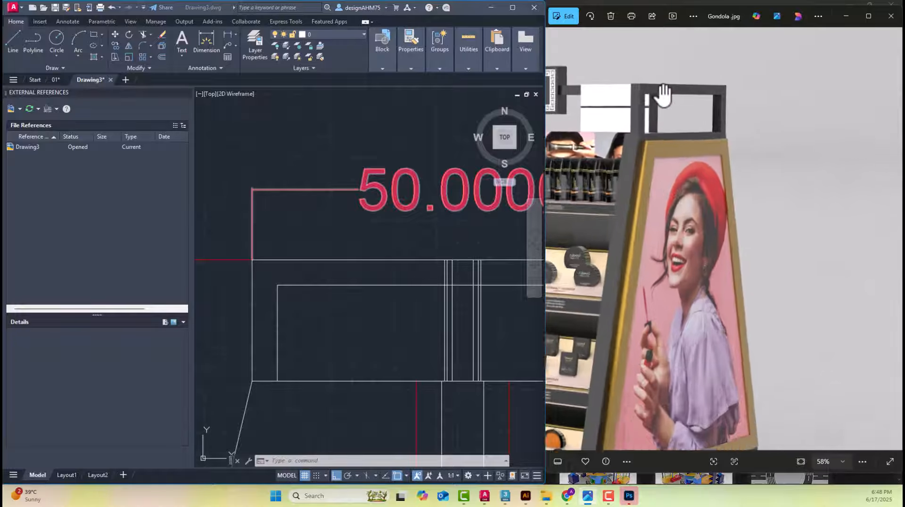
scroll(320, 302, down, 5)
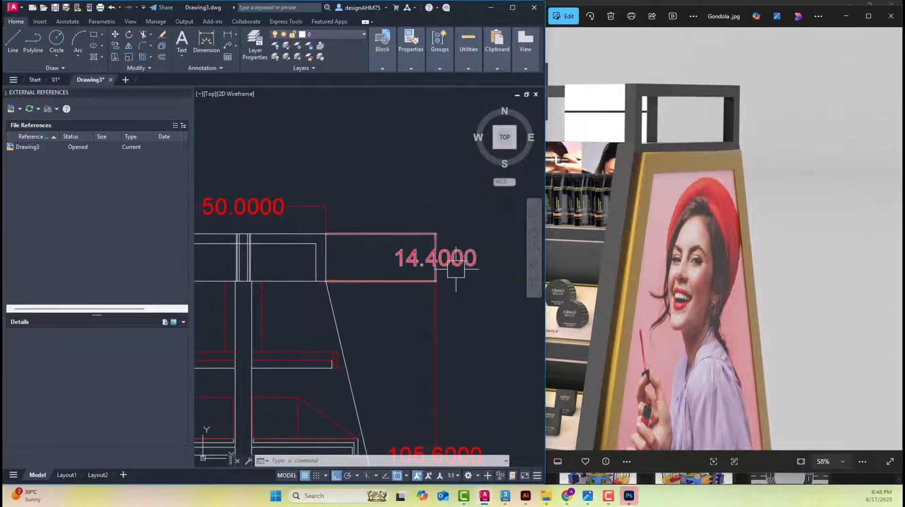
middle_drag(327, 276, 445, 298)
scroll(433, 290, up, 4)
Measure the top frame's side thickness in the finished elevation with a temporary dimension between its inner and outer corners, and delete the dimension
click(208, 45)
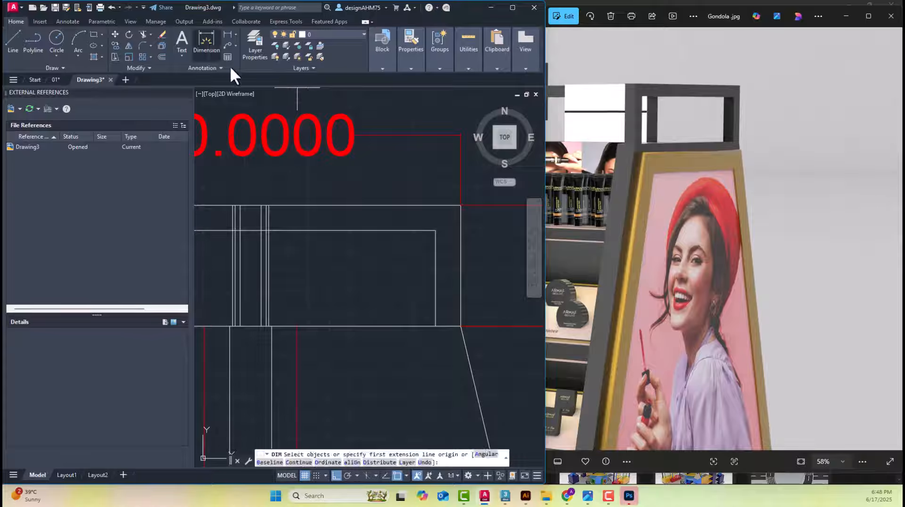
middle_drag(452, 249, 426, 302)
click(410, 282)
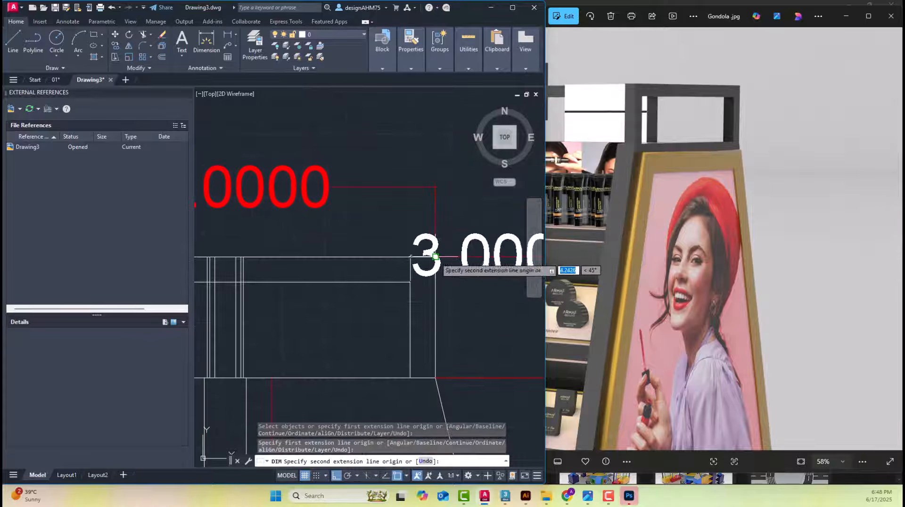
click(435, 258)
click(415, 146)
key(Escape)
click(417, 170)
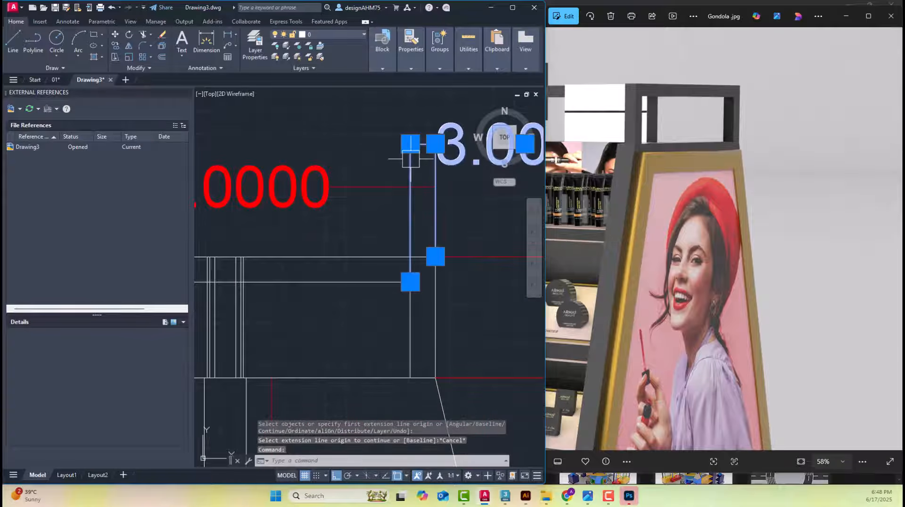
key(Delete)
scroll(416, 170, down, 6)
scroll(369, 225, up, 2)
scroll(369, 225, up, 5)
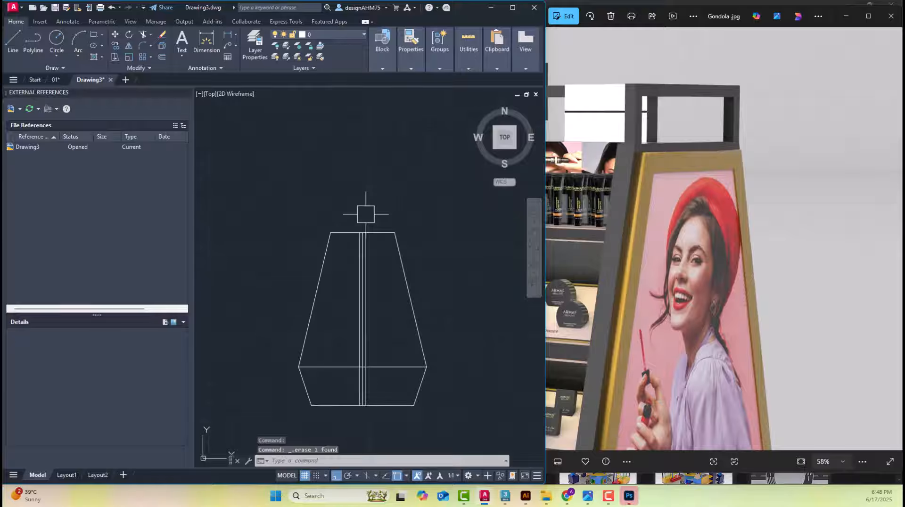
text(o)
key(Return)
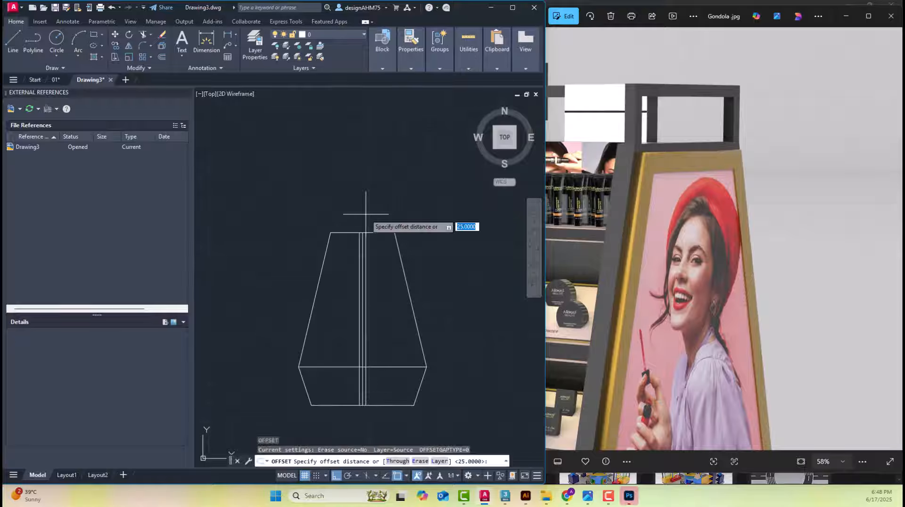
key(Escape)
key(Escape)
key(Escape)
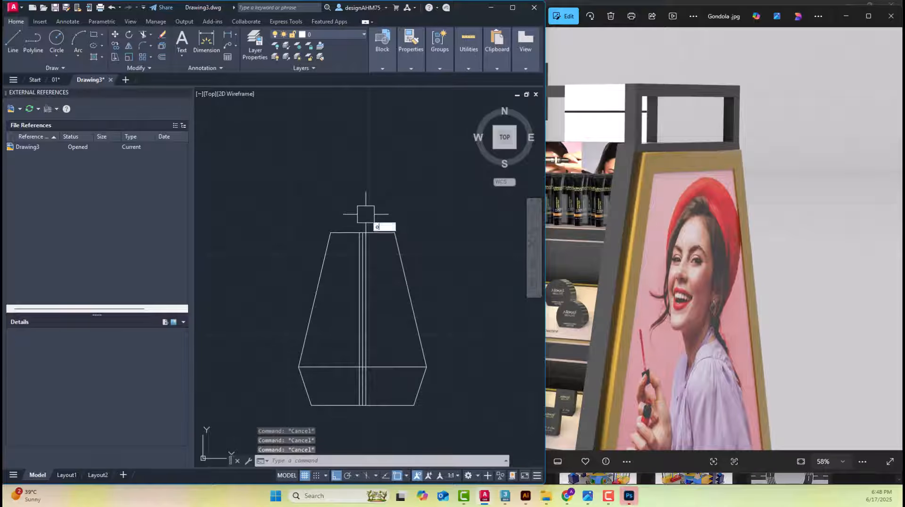
Offset the new outline's top horizontal line upward by 14
key(Return)
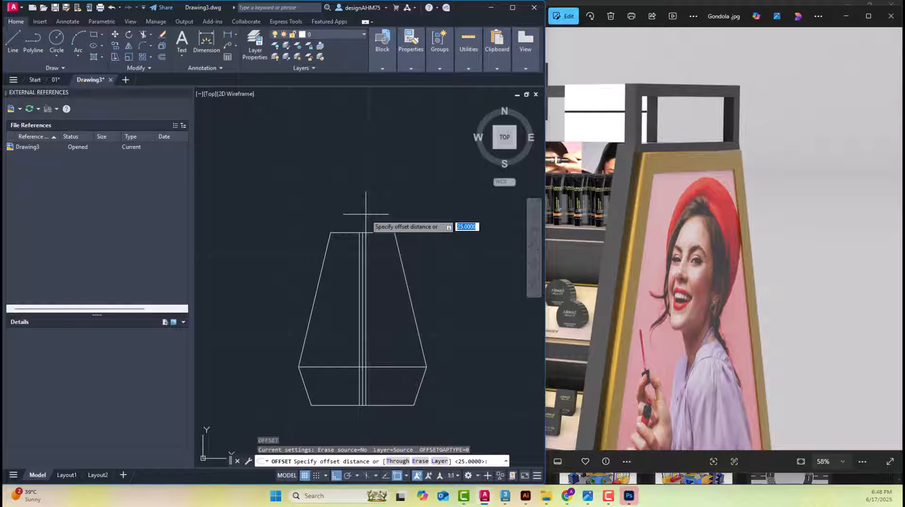
text(14)
key(Return)
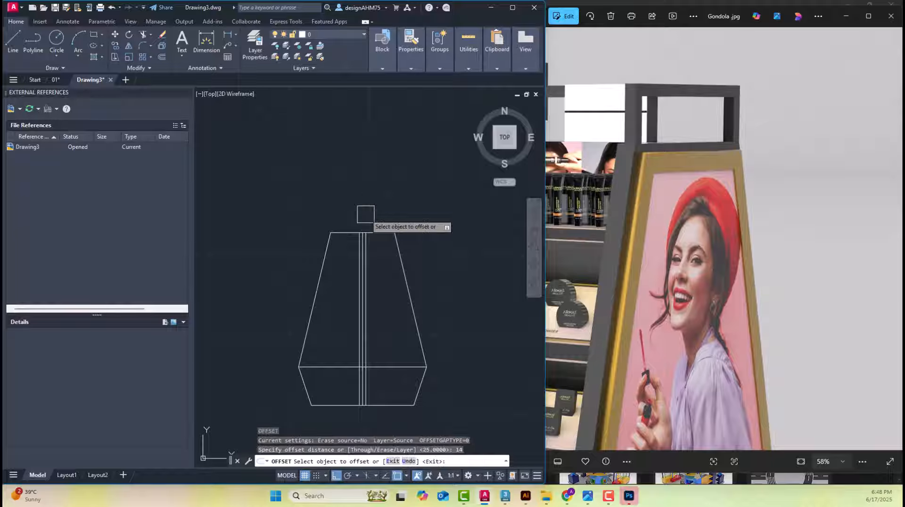
scroll(366, 214, up, 2)
click(351, 243)
click(325, 213)
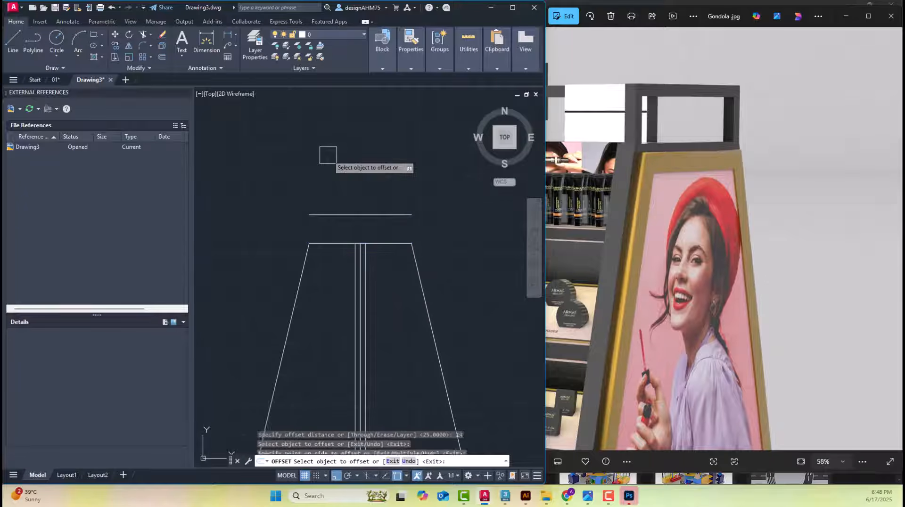
key(Escape)
scroll(311, 193, up, 4)
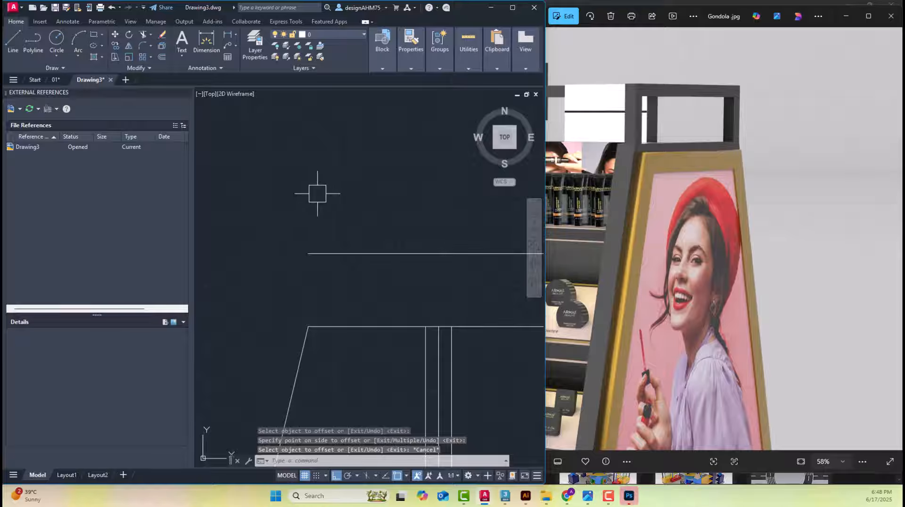
text(l)
key(Return)
key(Escape)
key(Escape)
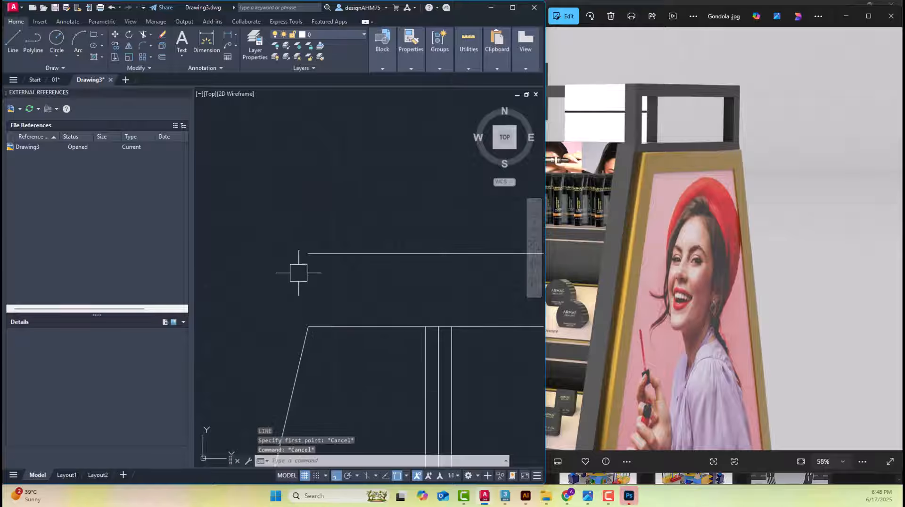
Draw vertical lines joining both ends of the offset line to the body's upper corners, closing the top frame's outer rectangle
text(l)
key(Return)
click(309, 326)
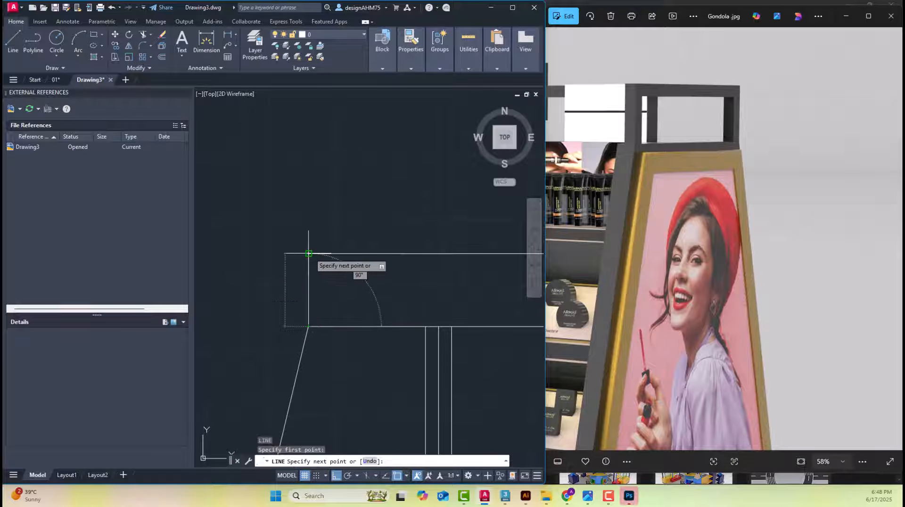
key(Escape)
scroll(327, 253, down, 2)
scroll(412, 268, up, 2)
text(l)
key(Return)
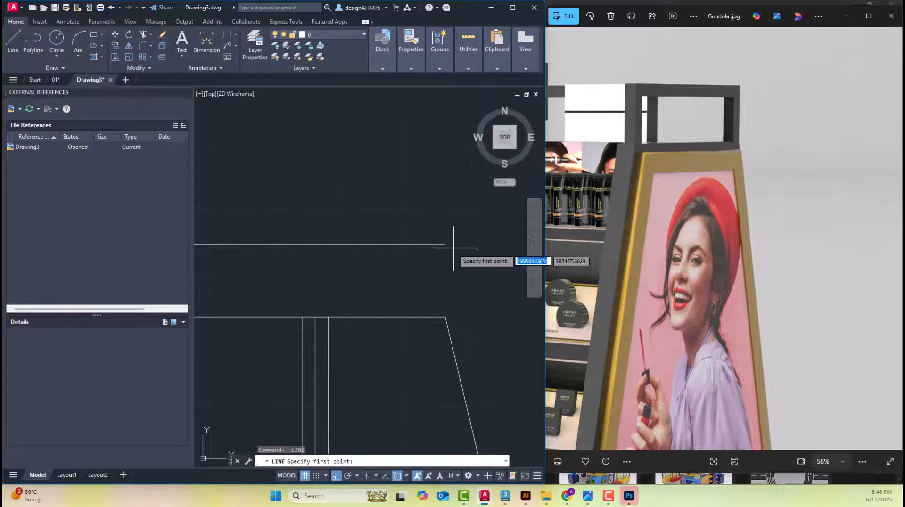
click(446, 245)
click(445, 317)
key(Escape)
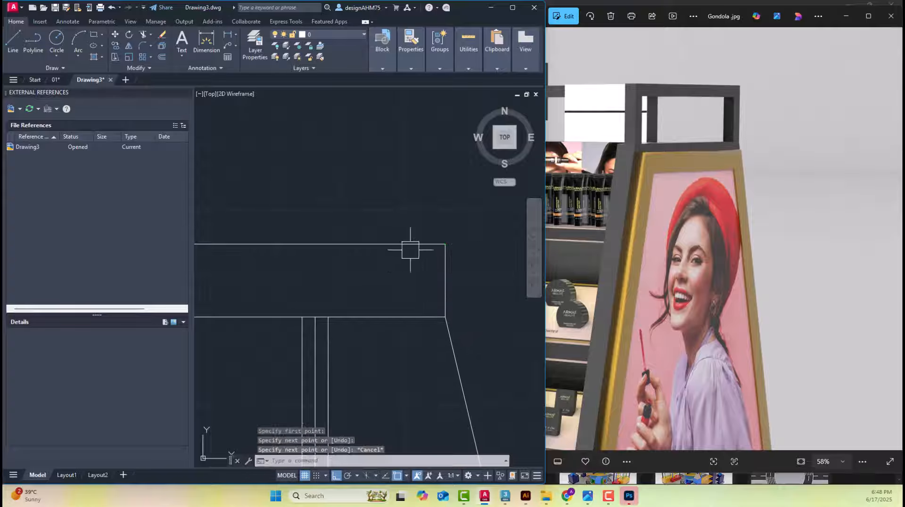
Offset the left, top and right edges of the top frame's rectangle inward by 3
scroll(409, 250, down, 2)
middle_drag(316, 282, 341, 274)
key(Escape)
key(Escape)
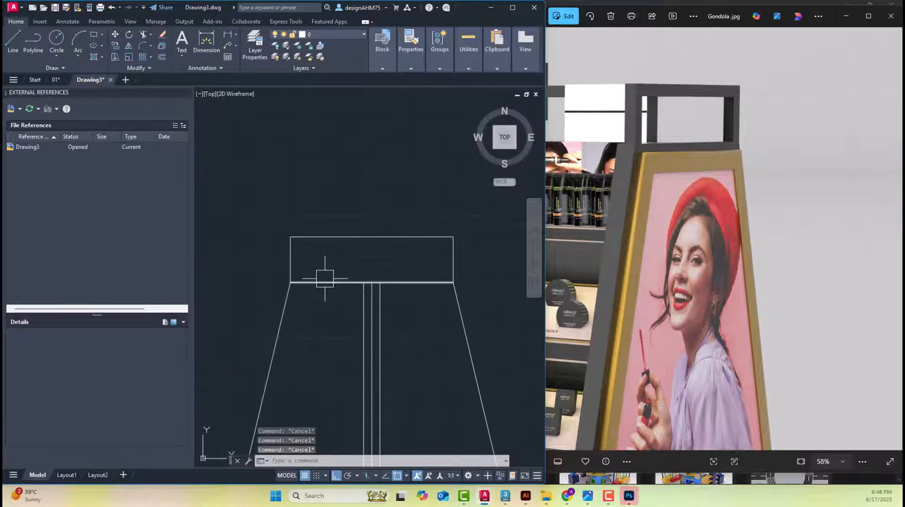
text(o)
key(Return)
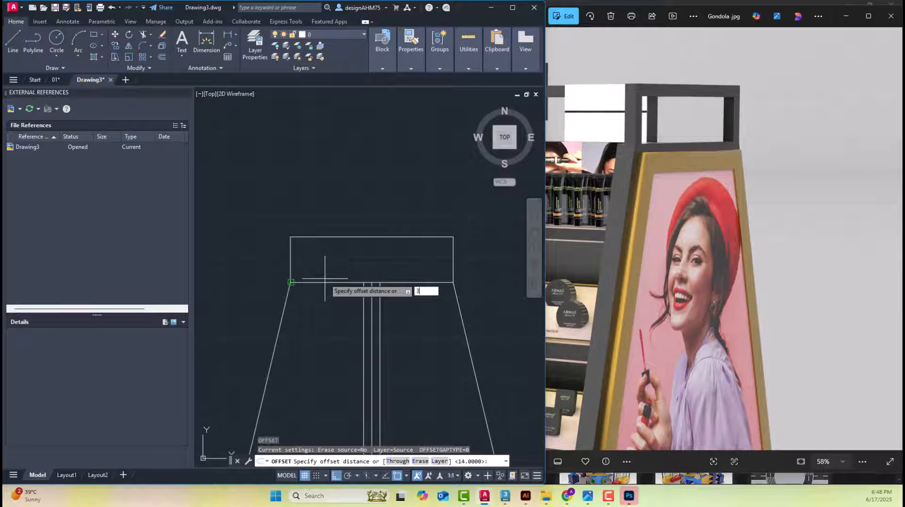
key(Return)
click(294, 262)
click(333, 255)
click(336, 241)
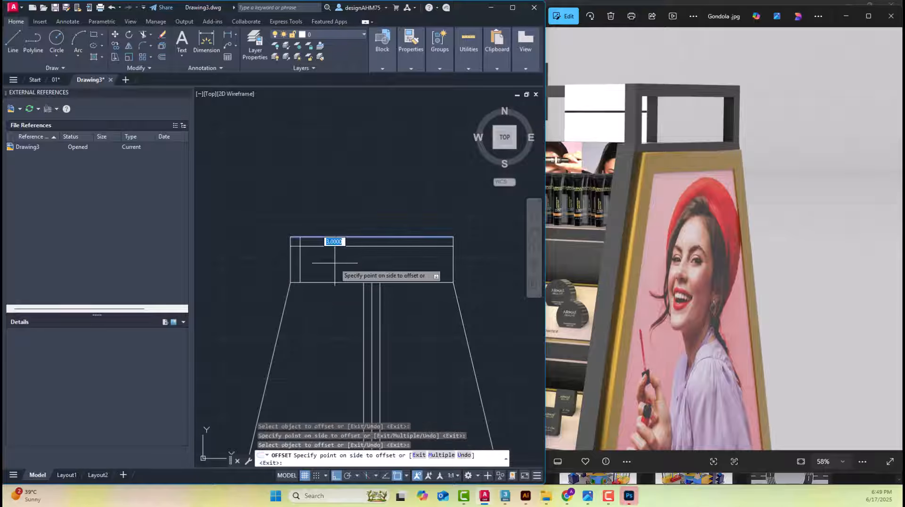
click(335, 263)
click(453, 264)
click(404, 267)
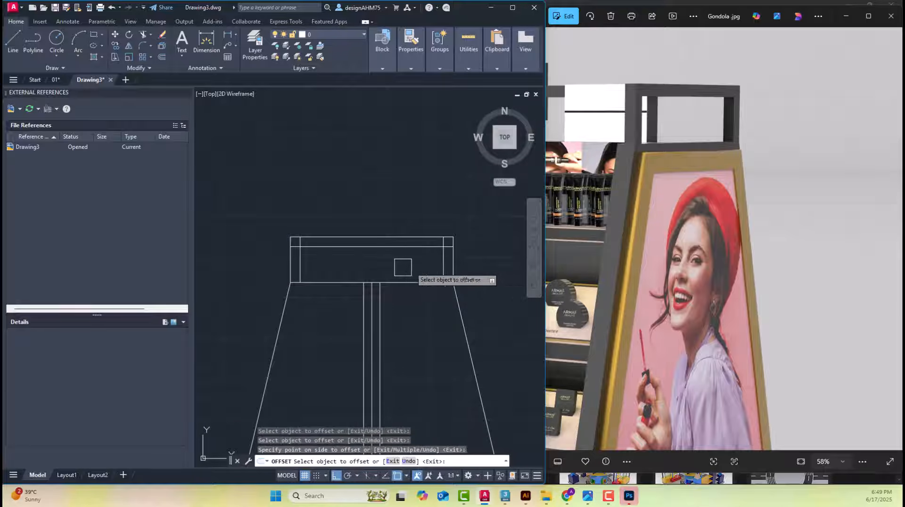
key(Escape)
scroll(313, 257, up, 4)
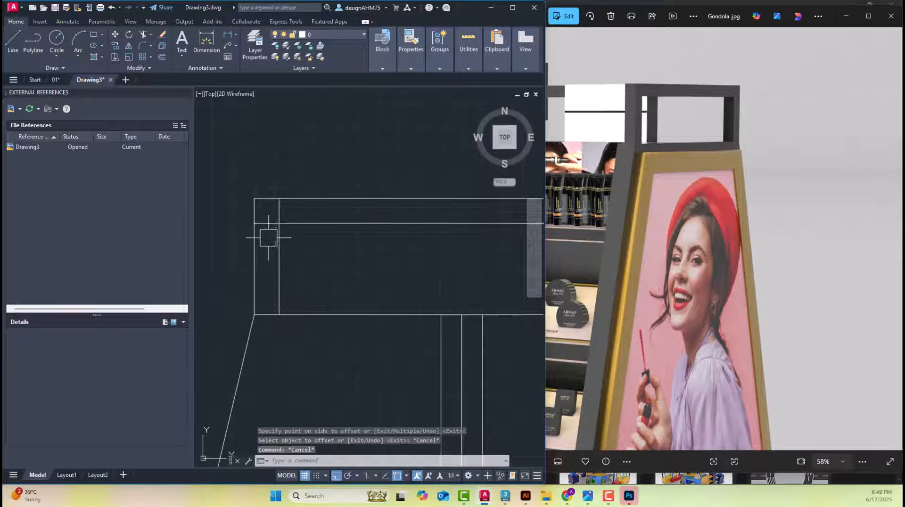
text(f)
key(Return)
click(280, 252)
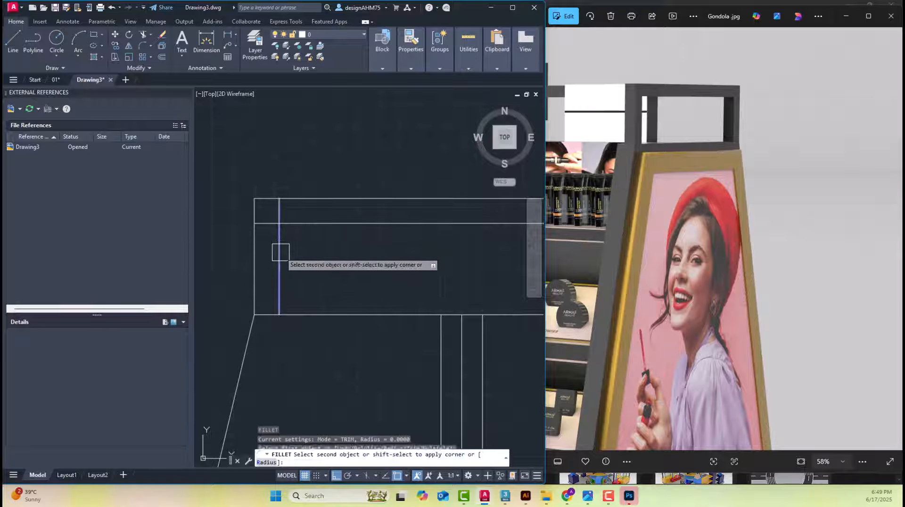
key(Escape)
Fillet the frame's inner horizontal line with the left and right inner verticals into sharp corners with radius 0
key(Return)
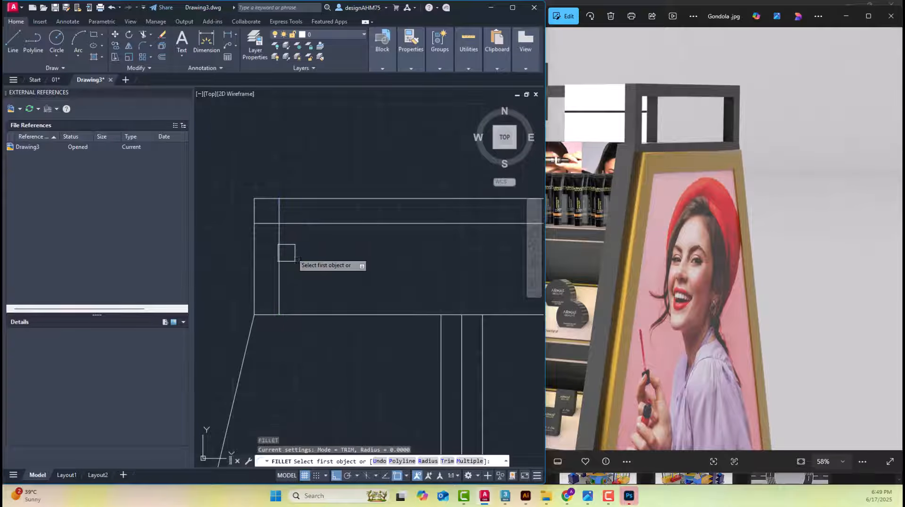
click(278, 251)
click(309, 223)
scroll(312, 223, down, 5)
middle_drag(370, 244, 353, 251)
scroll(369, 235, up, 5)
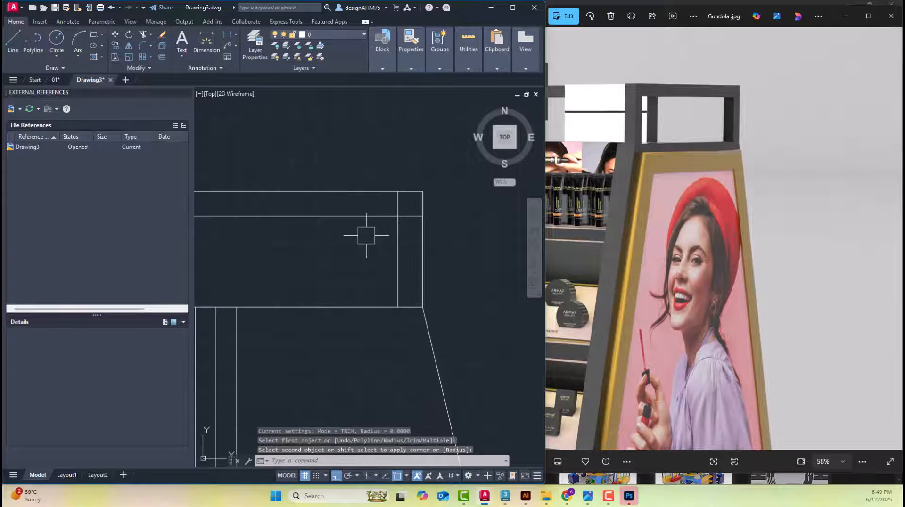
key(Return)
click(367, 217)
click(399, 248)
scroll(400, 248, down, 5)
key(Escape)
Examine how the top frame's middle is built in the finished reference elevation and in the gondola render
scroll(348, 243, down, 2)
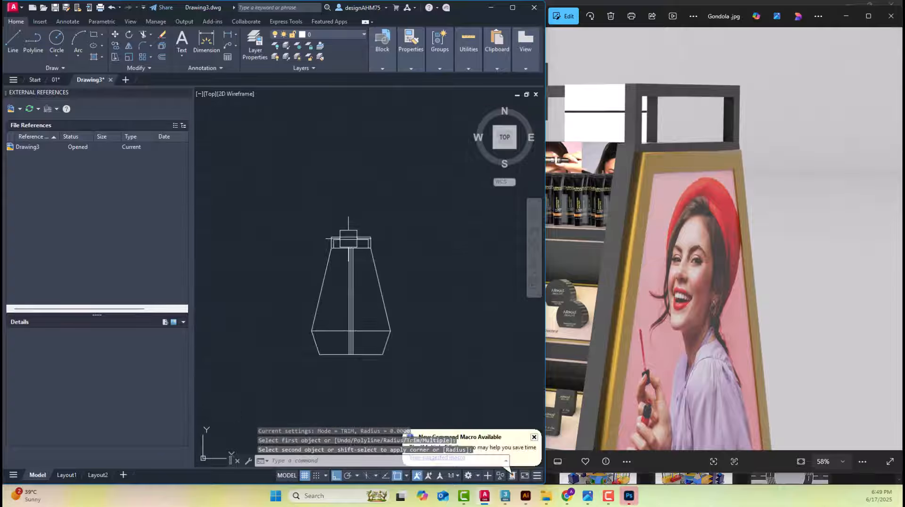
scroll(384, 237, down, 3)
scroll(470, 259, up, 4)
scroll(404, 246, up, 7)
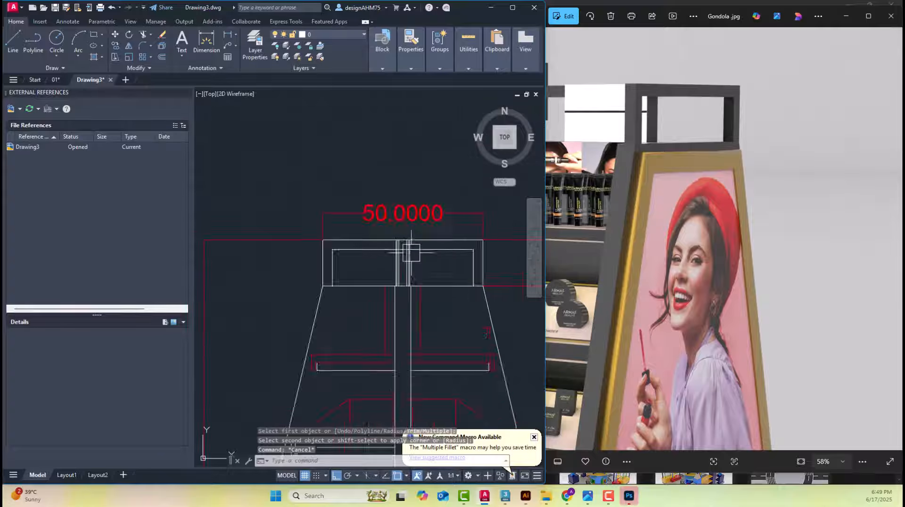
drag(659, 210, 844, 283)
scroll(639, 135, down, 3)
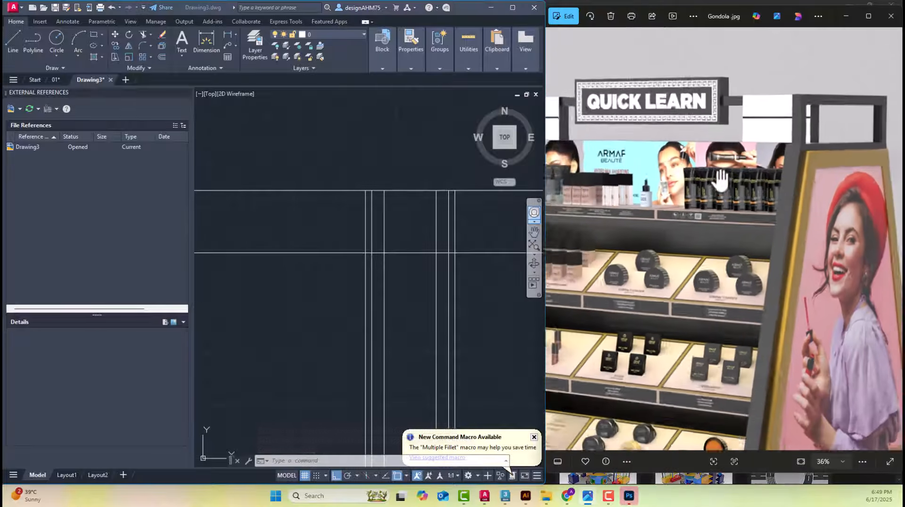
scroll(450, 257, down, 3)
scroll(450, 257, down, 4)
scroll(176, 265, down, 1)
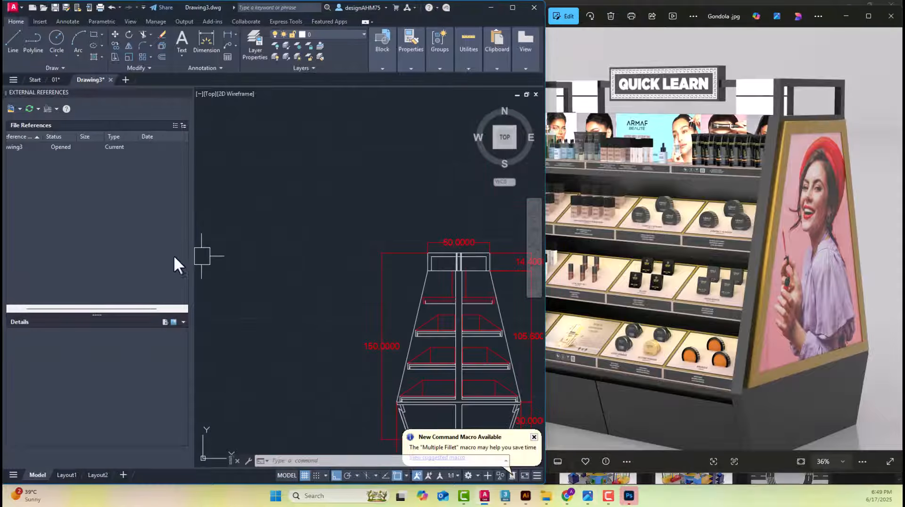
mouse_move(283, 257)
middle_down()
mouse_move(411, 252)
mouse_move(342, 257)
middle_up()
scroll(321, 259, down, 4)
scroll(342, 257, up, 6)
scroll(343, 258, up, 6)
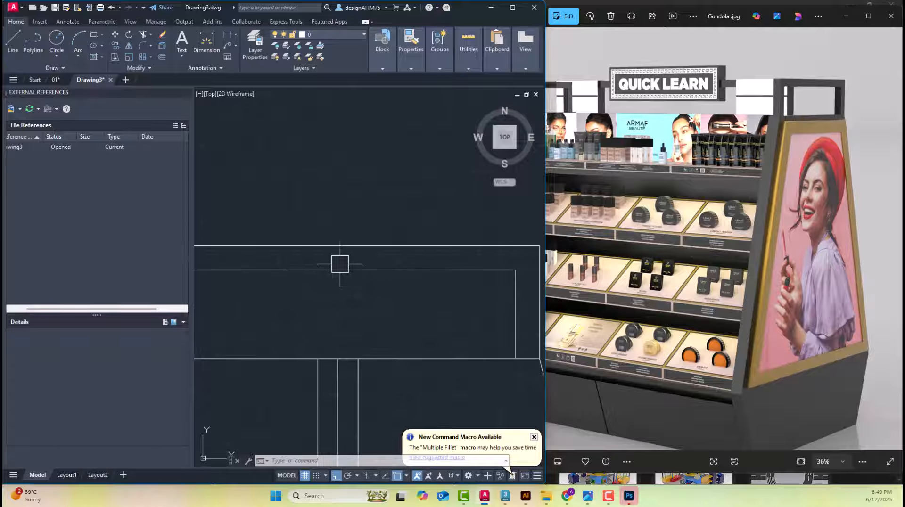
Draw a 3-unit vertical line from the midpoint of the top frame's upper edge down to its inner horizontal line
key(Return)
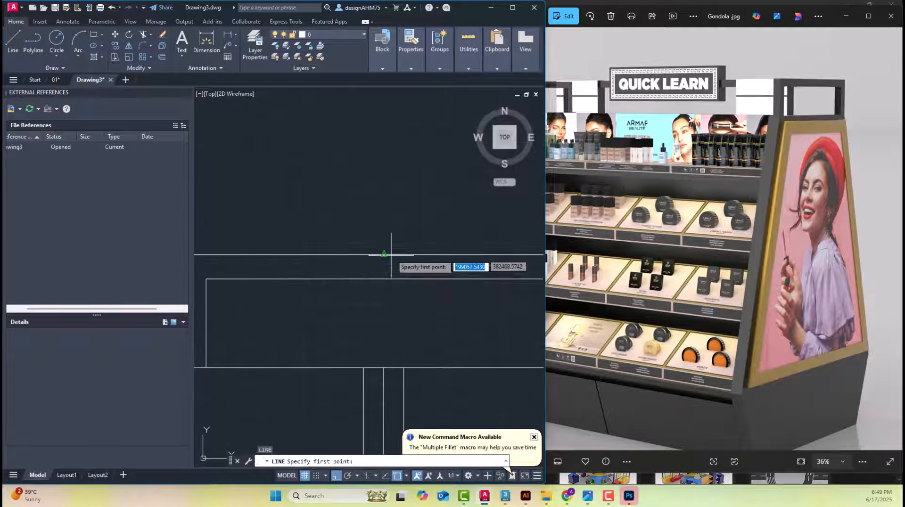
key(Escape)
key(Escape)
key(Return)
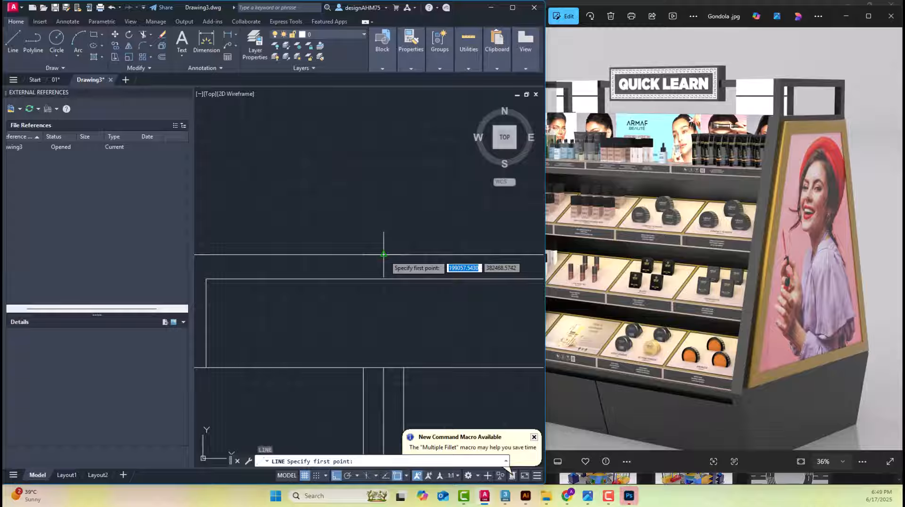
click(384, 255)
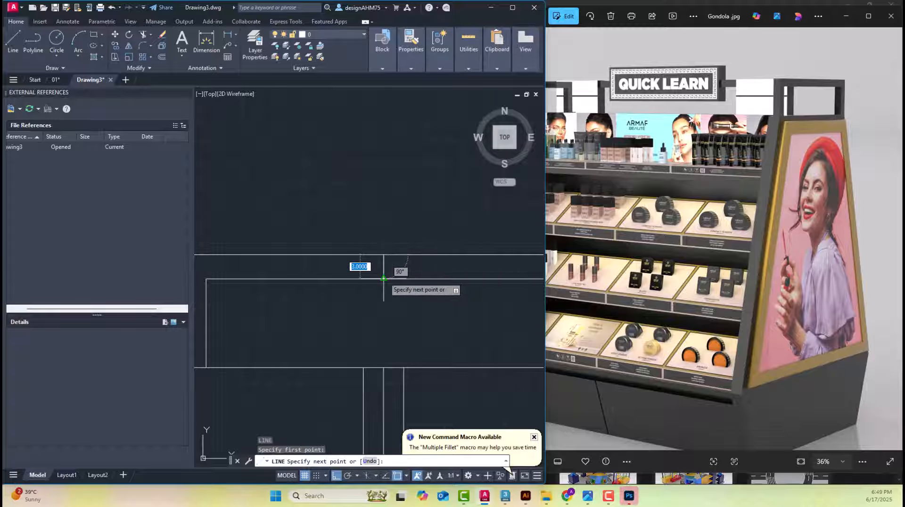
click(384, 278)
key(Escape)
Offset the short vertical centre line by 1.5 to both sides and delete the original line
scroll(384, 269, up, 4)
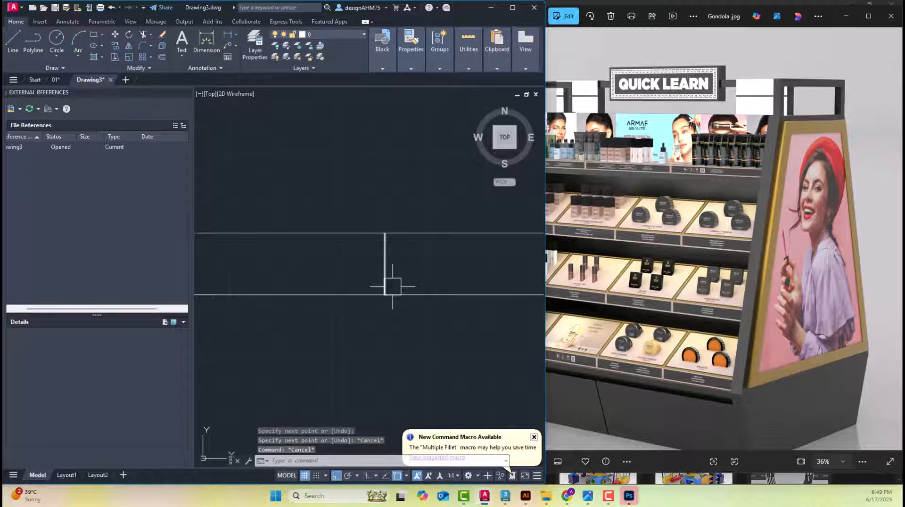
key(Escape)
text(o)
key(Return)
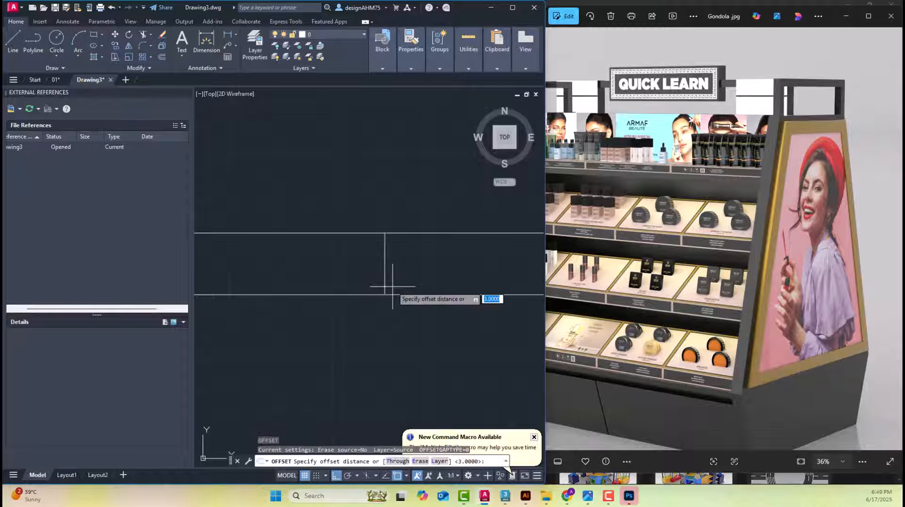
text(1.5)
key(Return)
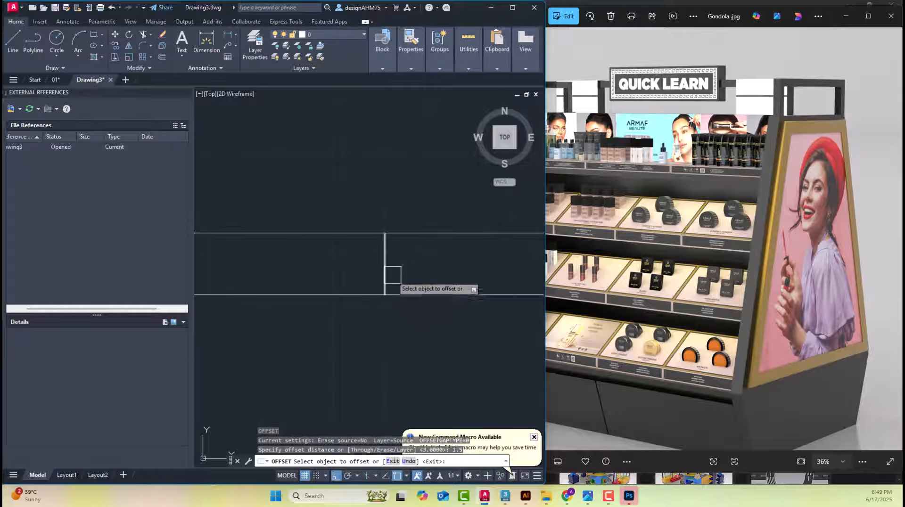
click(385, 271)
click(398, 268)
click(384, 257)
click(344, 259)
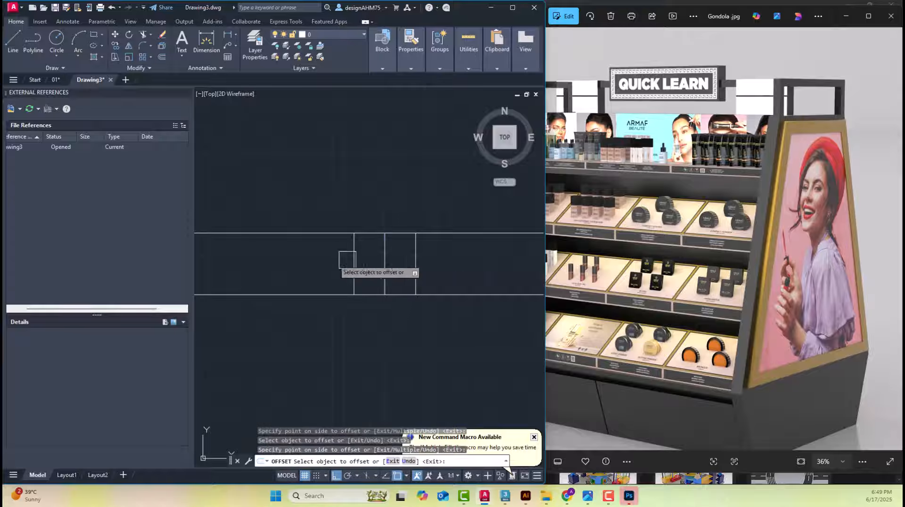
key(Escape)
click(385, 269)
key(Delete)
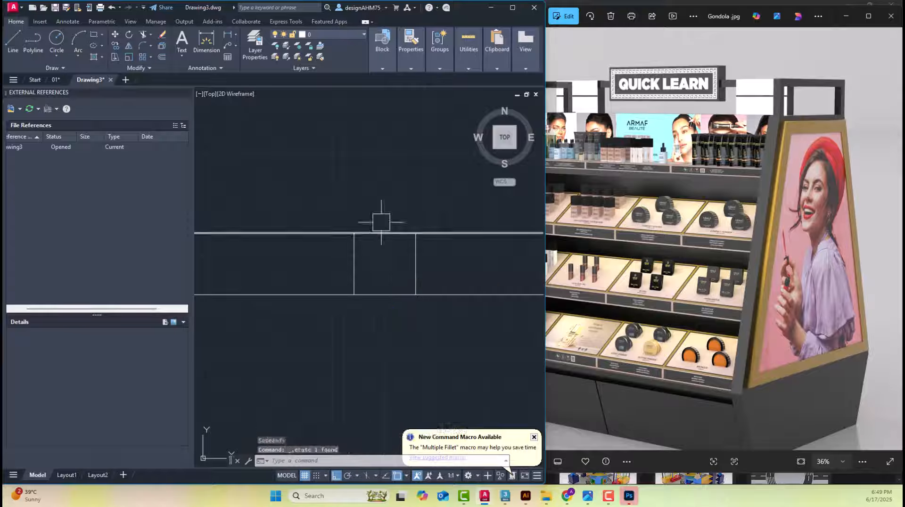
Try deleting the central post's middle vertical line and undo the deletion
scroll(368, 172, down, 5)
scroll(370, 231, down, 2)
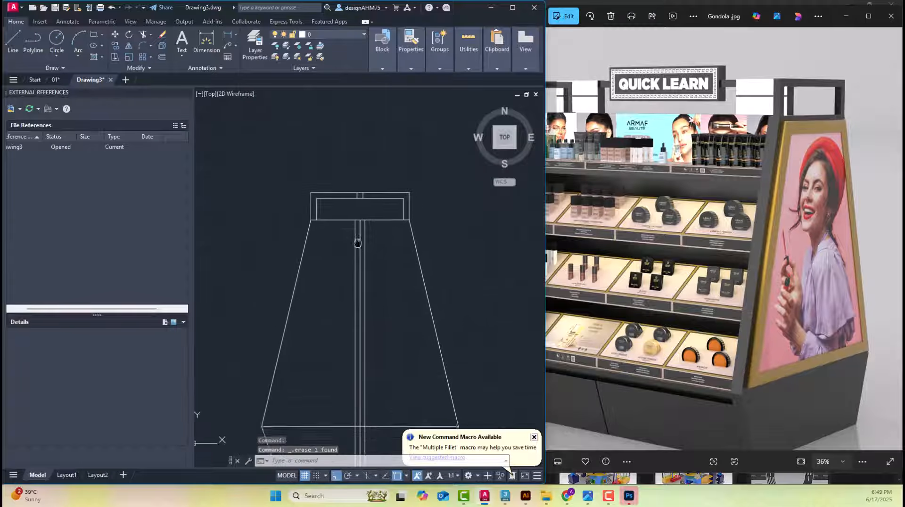
scroll(372, 279, up, 3)
scroll(378, 313, up, 4)
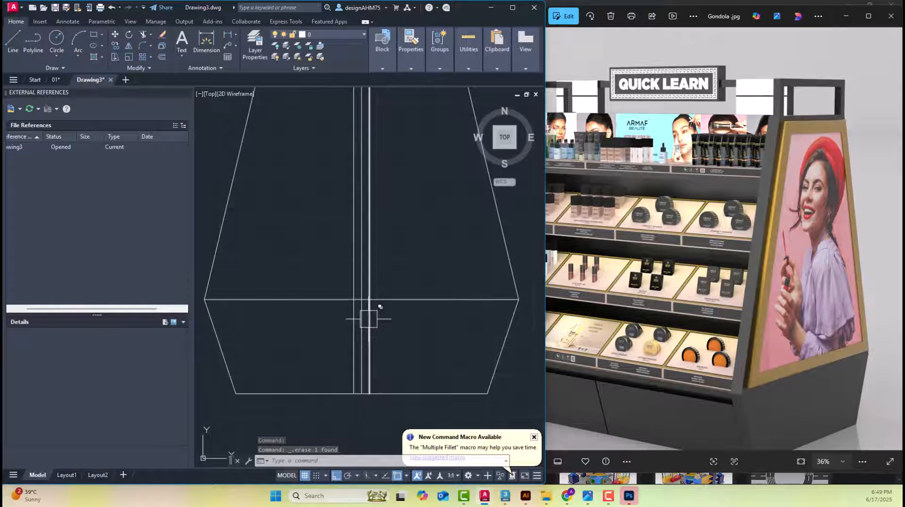
click(367, 291)
scroll(367, 291, down, 4)
key(Delete)
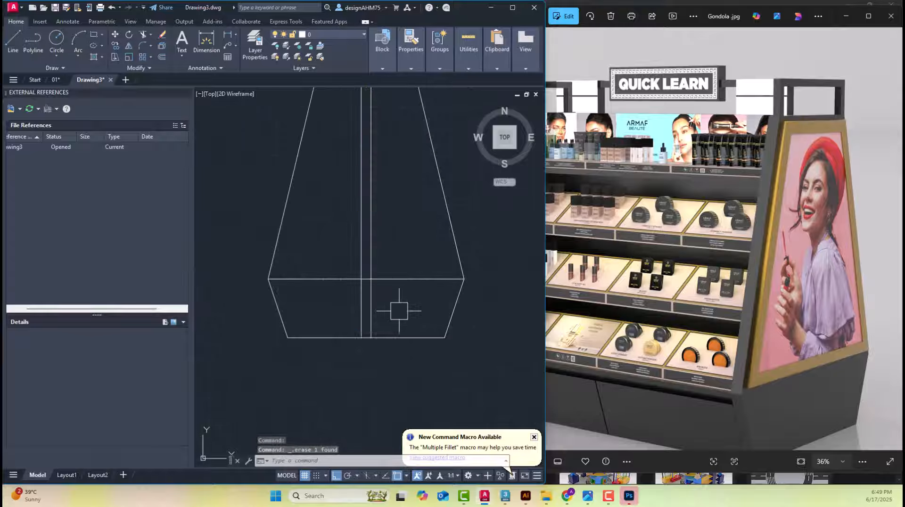
key(ctrl+z)
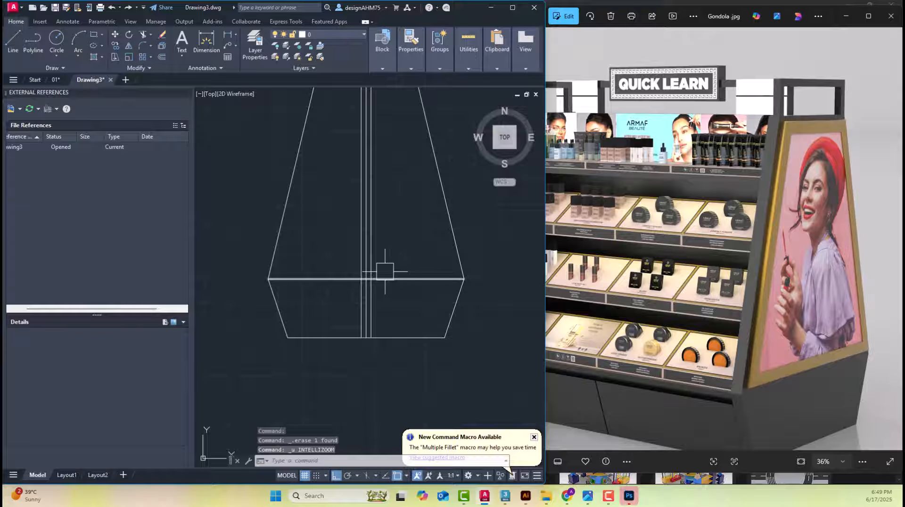
Measure the thickness of the board on top of the base in the reference elevation with a temporary dimension, and delete the dimension
middle_drag(384, 271, 368, 309)
scroll(398, 244, down, 5)
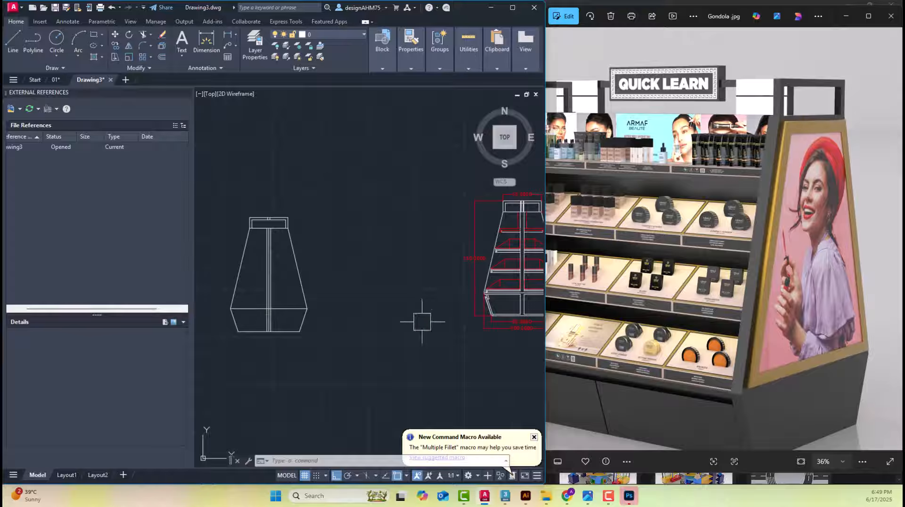
scroll(458, 329, up, 4)
scroll(476, 296, up, 2)
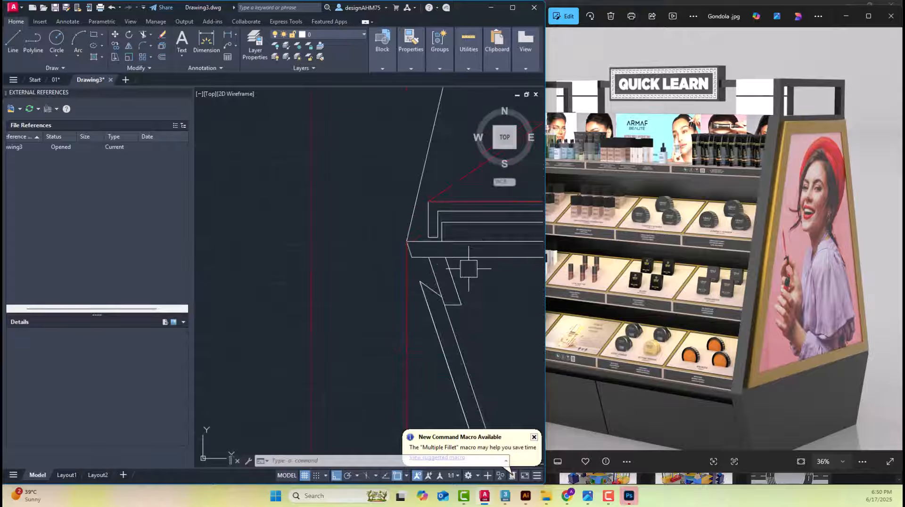
scroll(454, 260, down, 2)
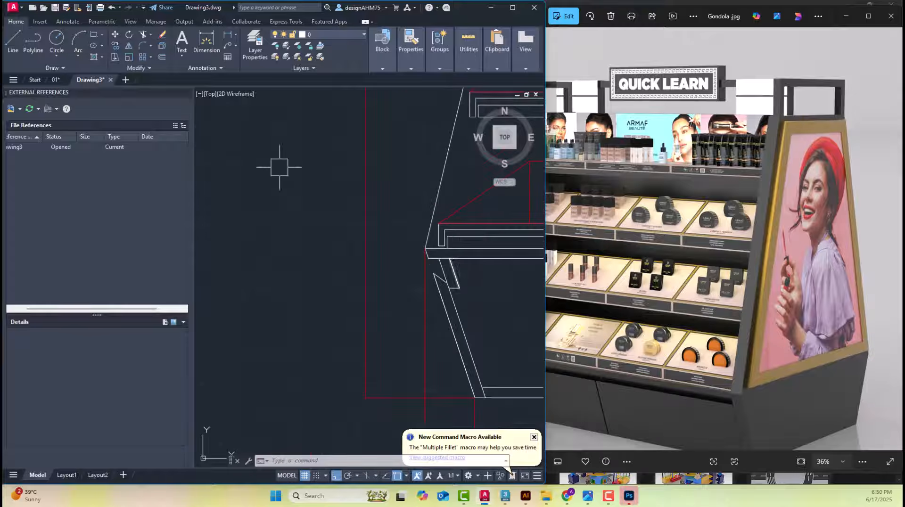
click(206, 45)
scroll(422, 241, up, 1)
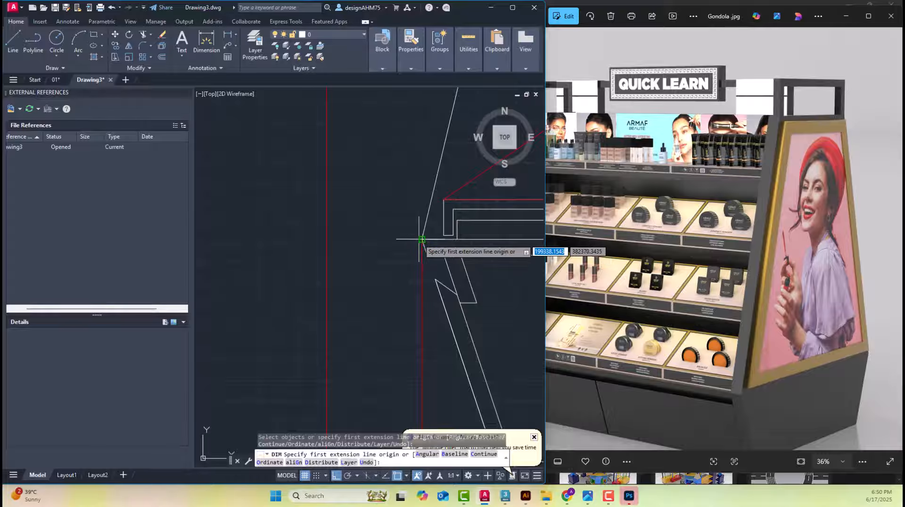
click(421, 239)
click(427, 256)
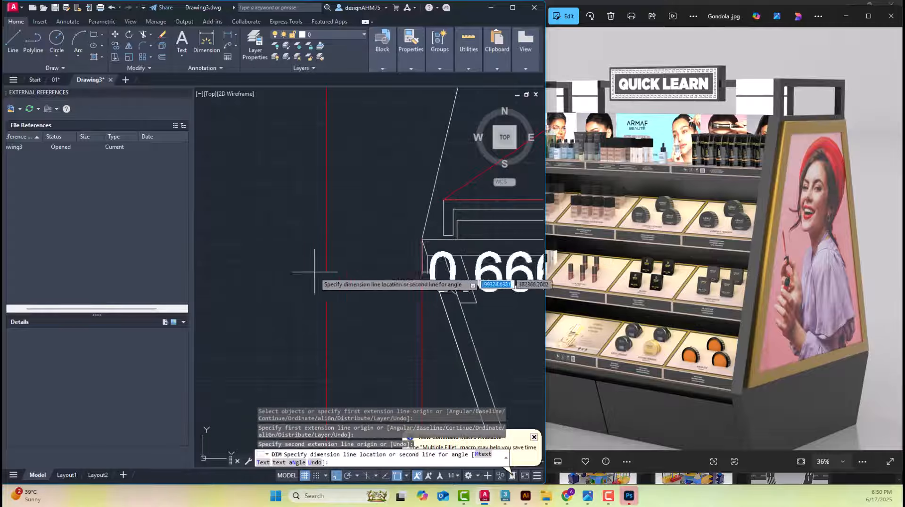
click(292, 258)
key(space)
key(space)
scroll(284, 267, down, 2)
middle_drag(284, 267, 361, 281)
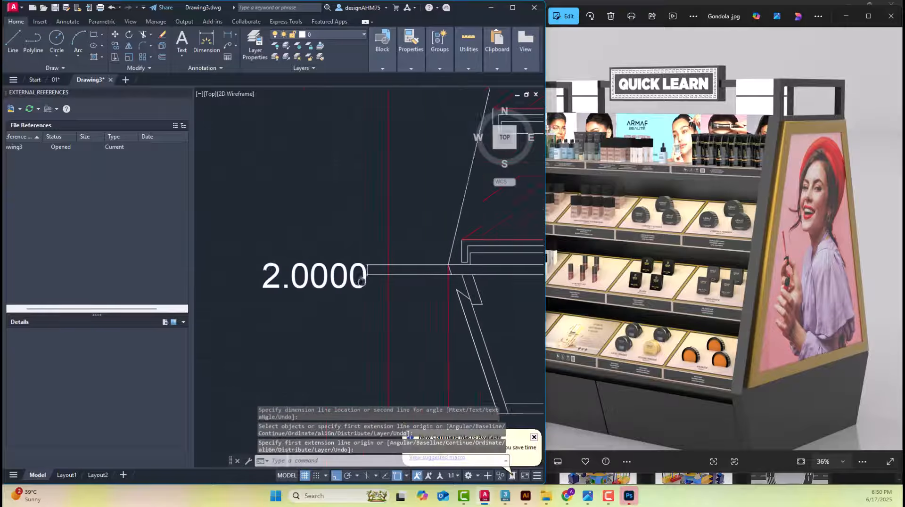
click(361, 281)
key(Delete)
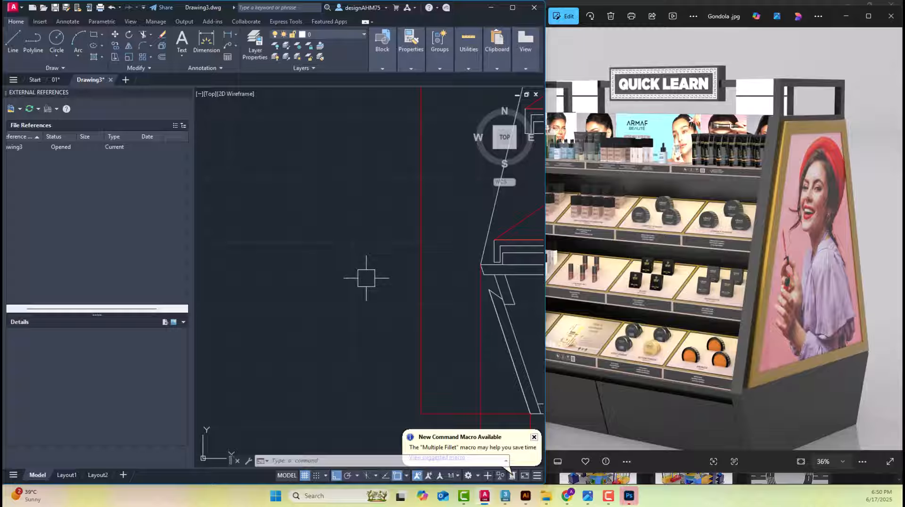
Offset the base's upper horizontal line downward by 2 in the new elevation
scroll(388, 282, down, 6)
middle_drag(208, 279, 431, 285)
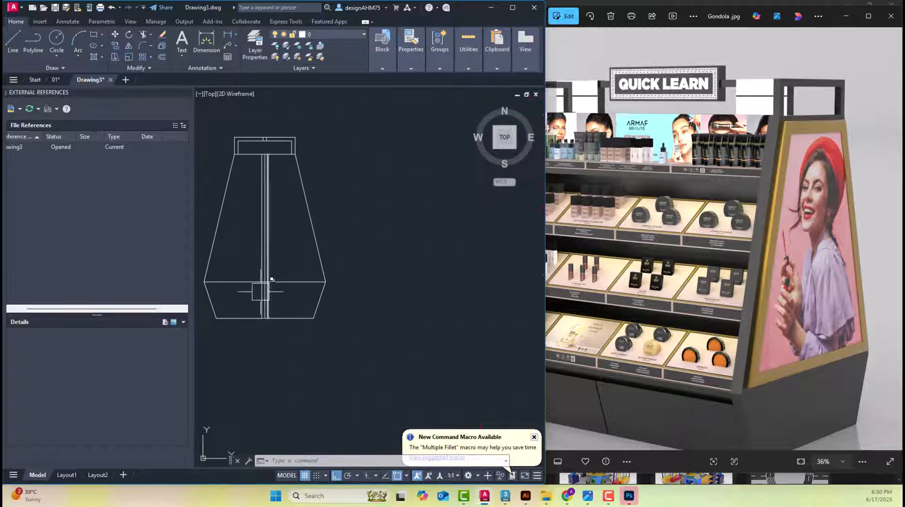
middle_drag(262, 292, 341, 285)
scroll(324, 287, up, 4)
key(Escape)
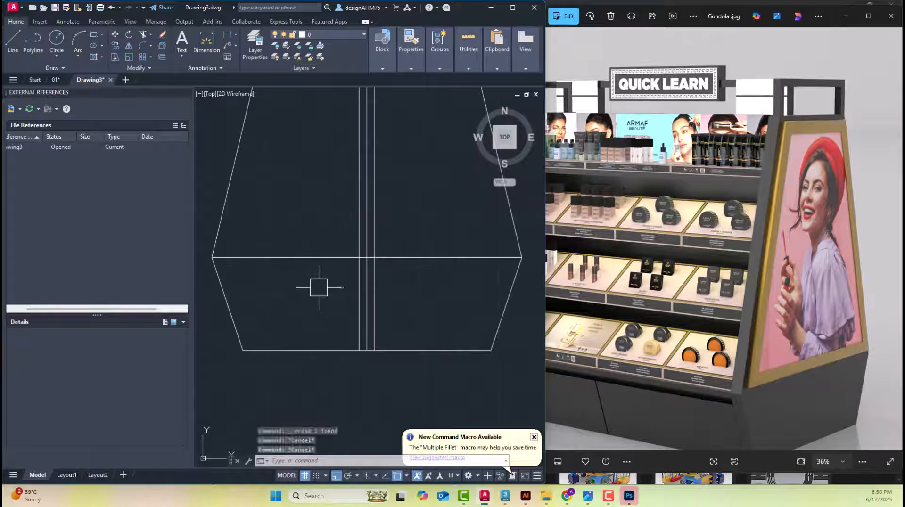
key(Return)
text(2)
key(Return)
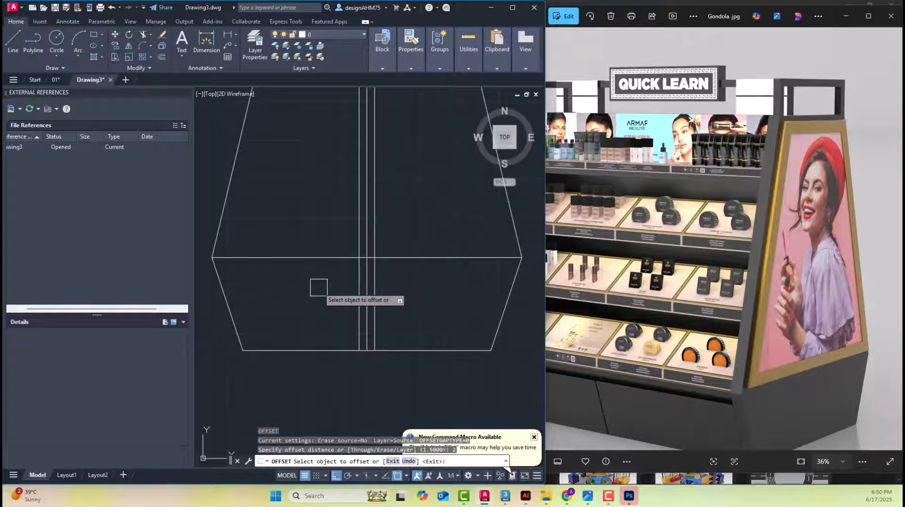
click(307, 262)
click(302, 291)
key(Escape)
key(Escape)
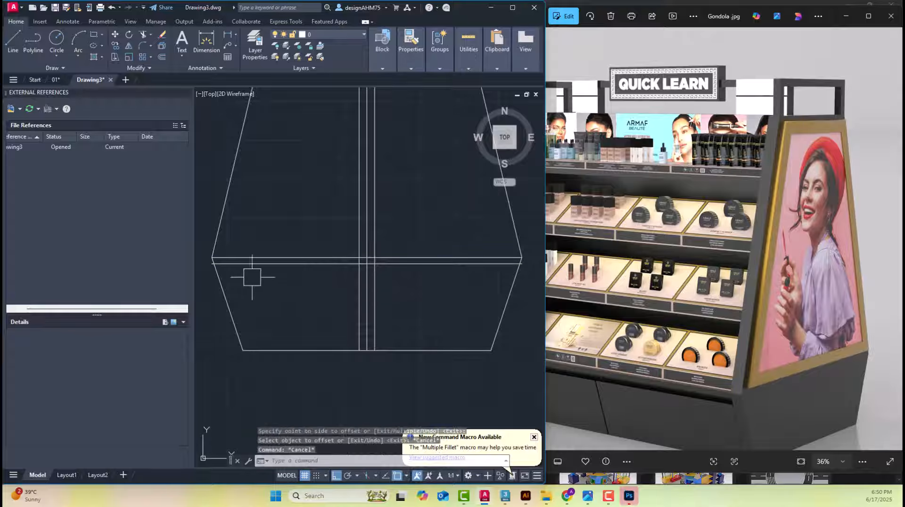
Trim the offset line's overhanging end beyond the base's sloping left edge
scroll(242, 277, up, 4)
mouse_move(242, 276)
middle_down()
mouse_move(384, 300)
mouse_move(370, 297)
middle_up()
scroll(369, 297, up, 4)
text(tr)
key(Return)
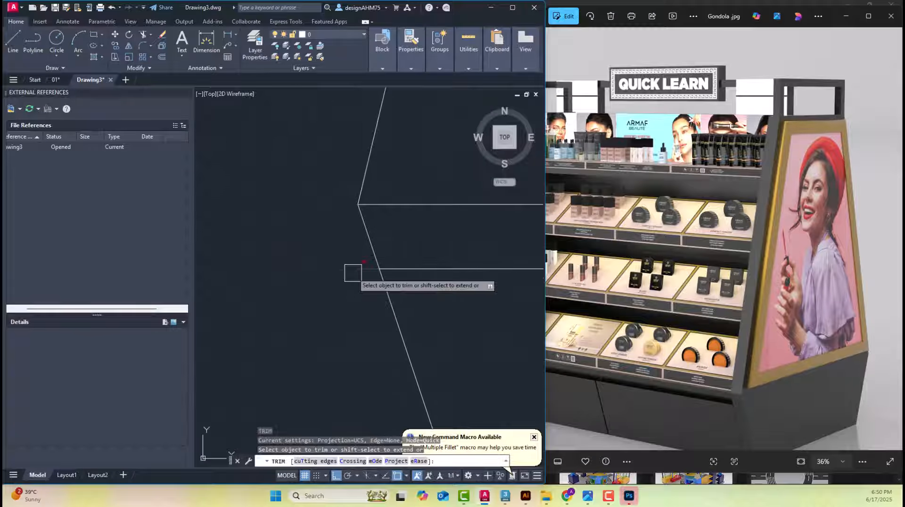
key(Escape)
scroll(348, 289, down, 10)
scroll(415, 320, down, 2)
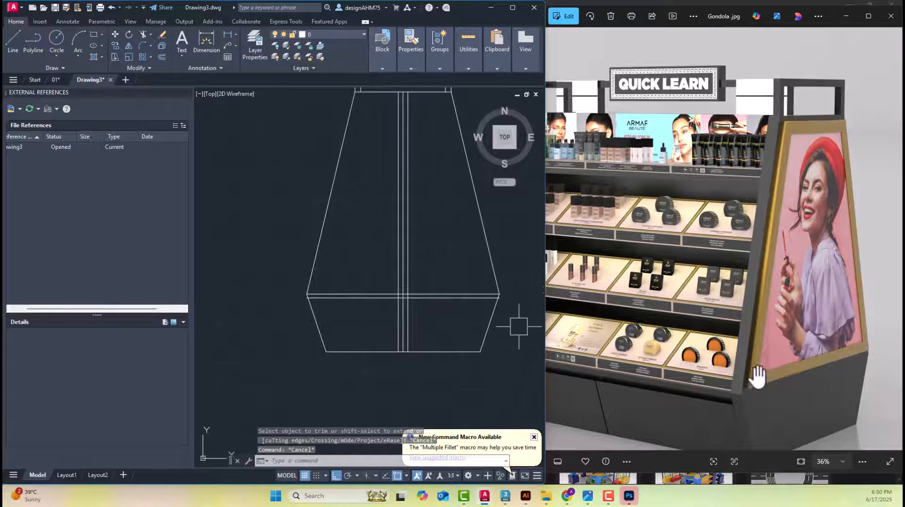
Inspect the base corner in the gondola render, and open IMG-20250617-WA0030 from the Production Photos folder in File Explorer
scroll(748, 374, up, 3)
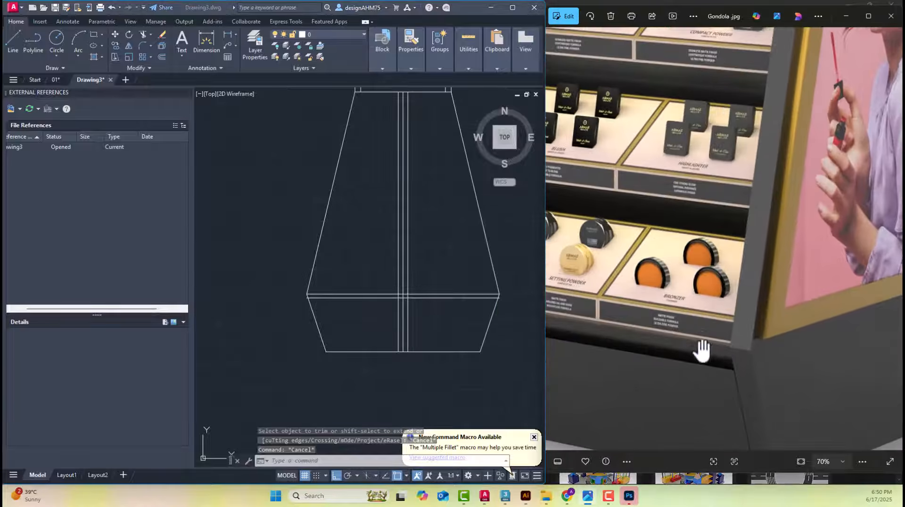
drag(712, 307, 627, 314)
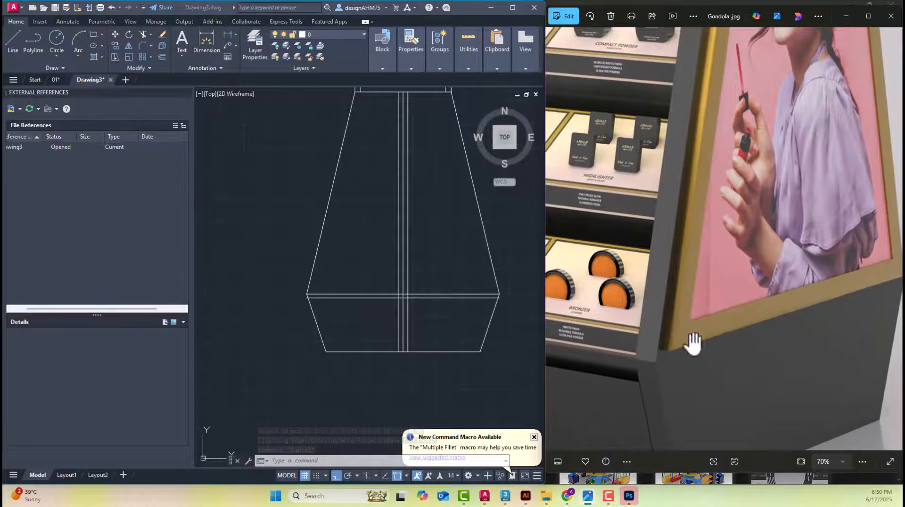
click(546, 496)
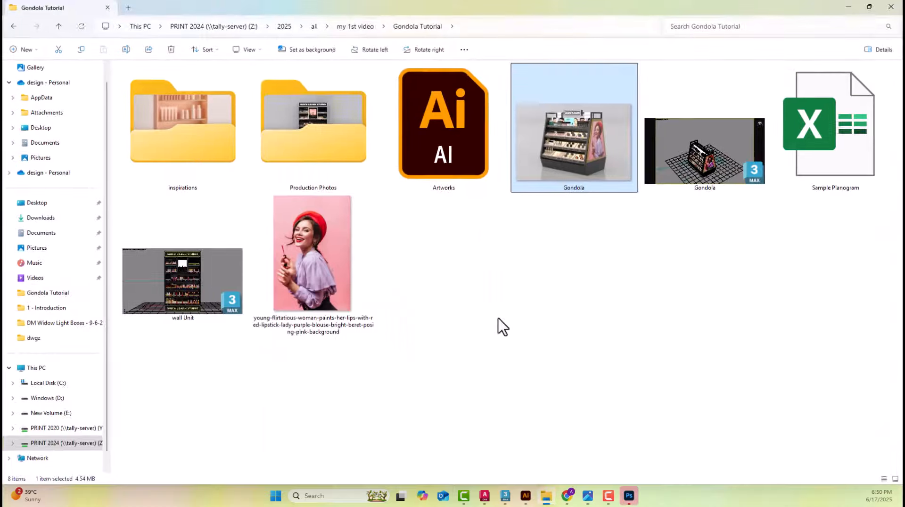
click(307, 140)
double_click(307, 140)
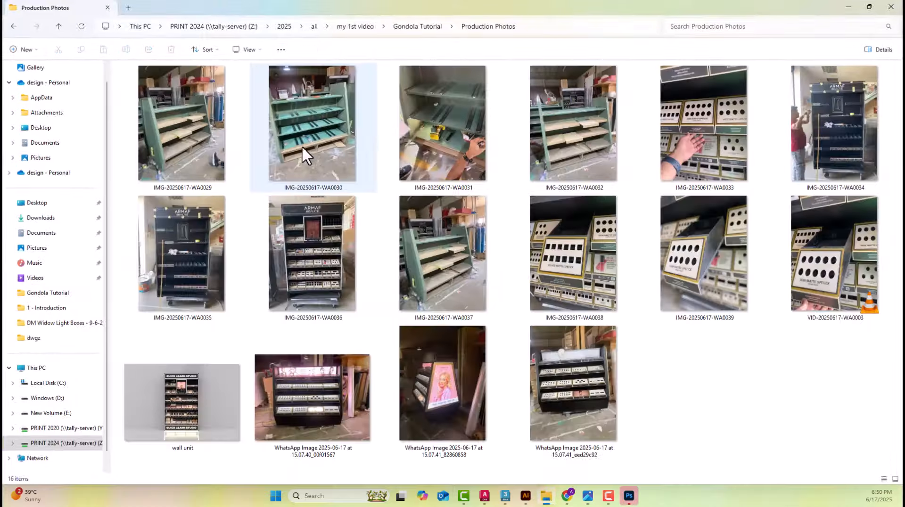
double_click(302, 146)
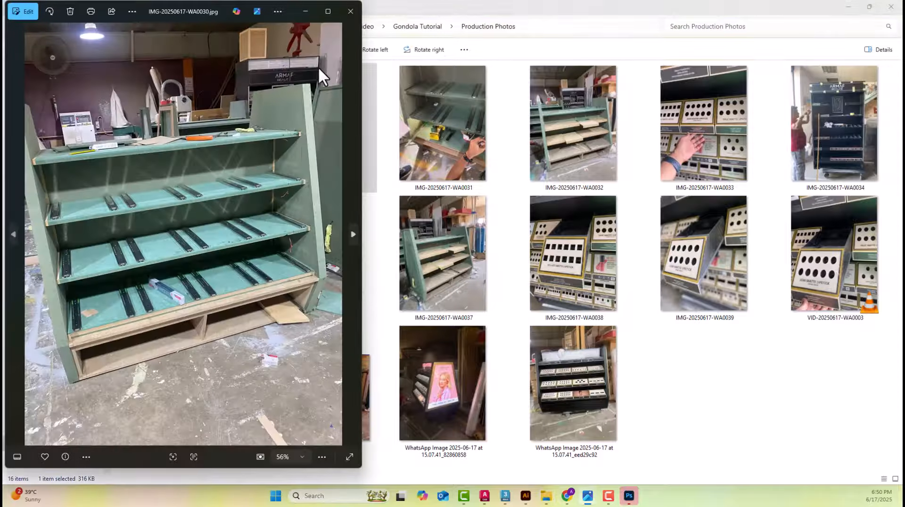
Open IMG-20250617-WA0031 from Production Photos and inspect how the bottom board meets the gondola's side panel and base front
click(456, 149)
double_click(456, 149)
scroll(204, 299, up, 5)
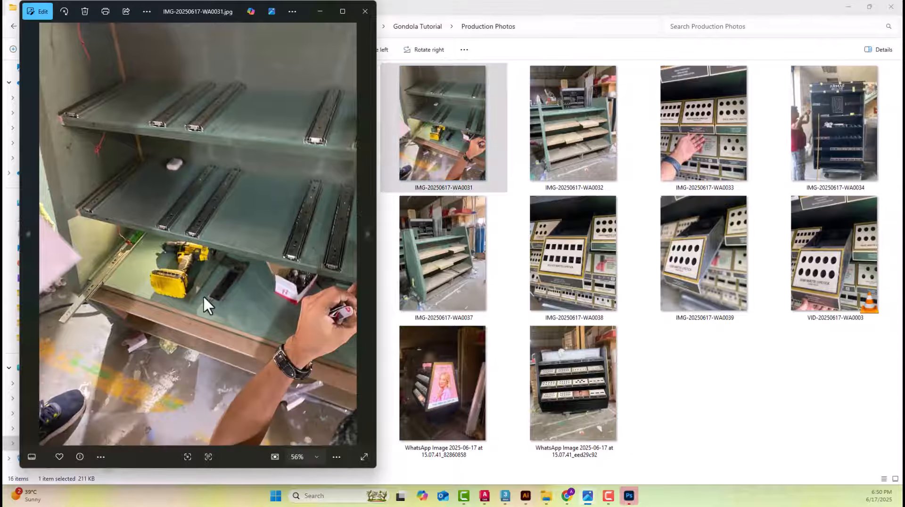
drag(163, 321, 285, 321)
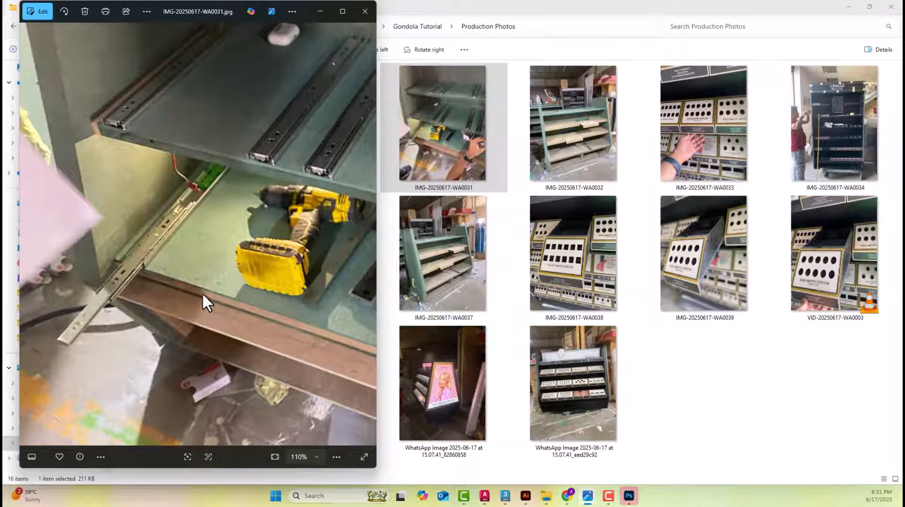
drag(208, 293, 197, 295)
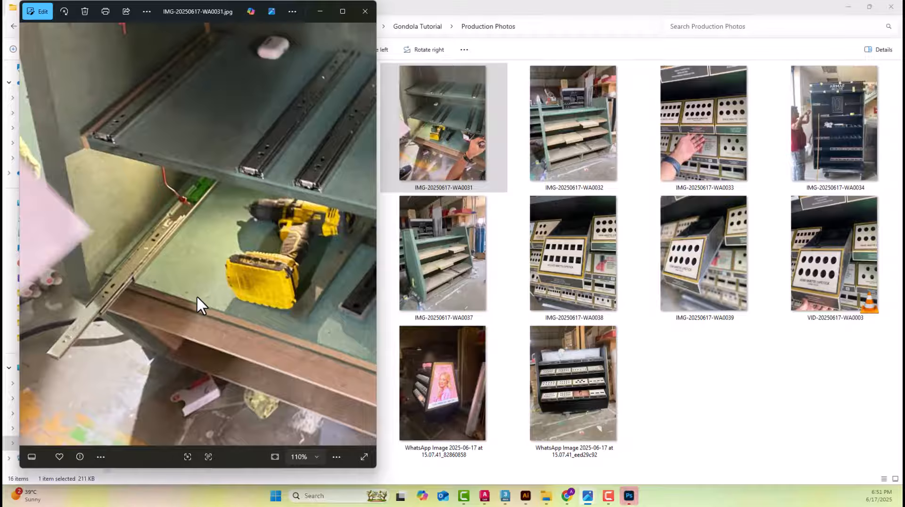
scroll(197, 301, up, 3)
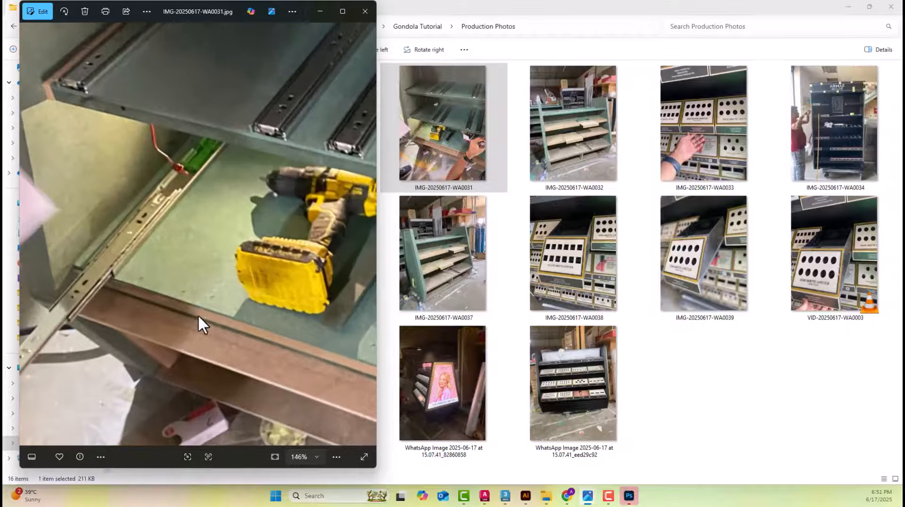
scroll(234, 269, down, 5)
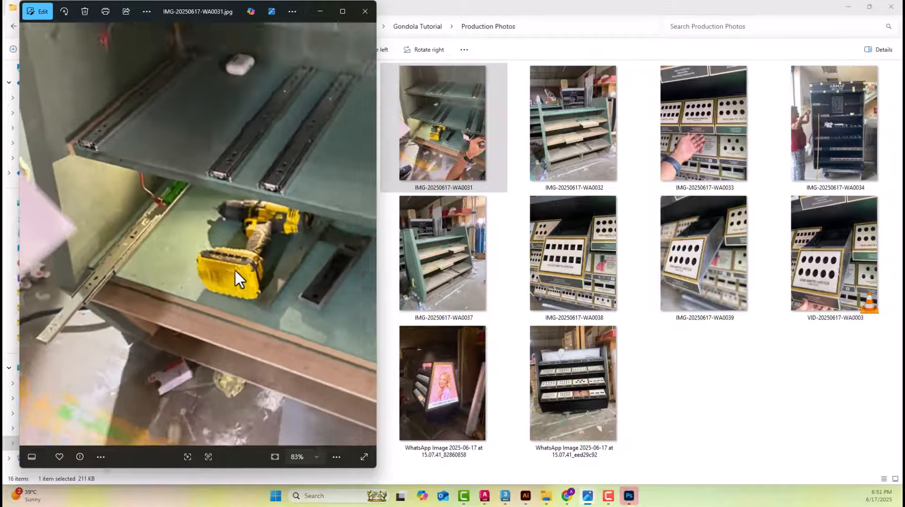
Inspect the base's left corner in the AutoCAD elevation, and compare it with the finished gondola's base corner in WhatsApp photo eed29c92
mouse_move(489, 500)
click(521, 445)
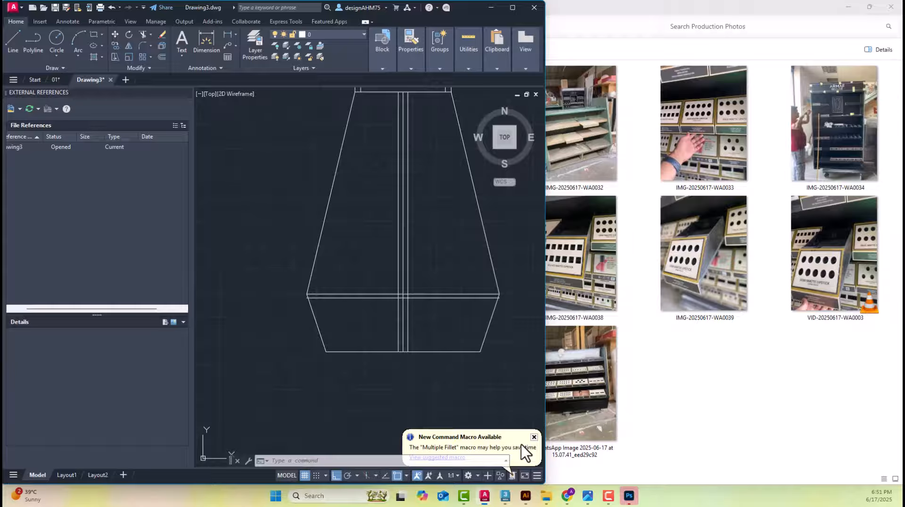
scroll(327, 299, up, 3)
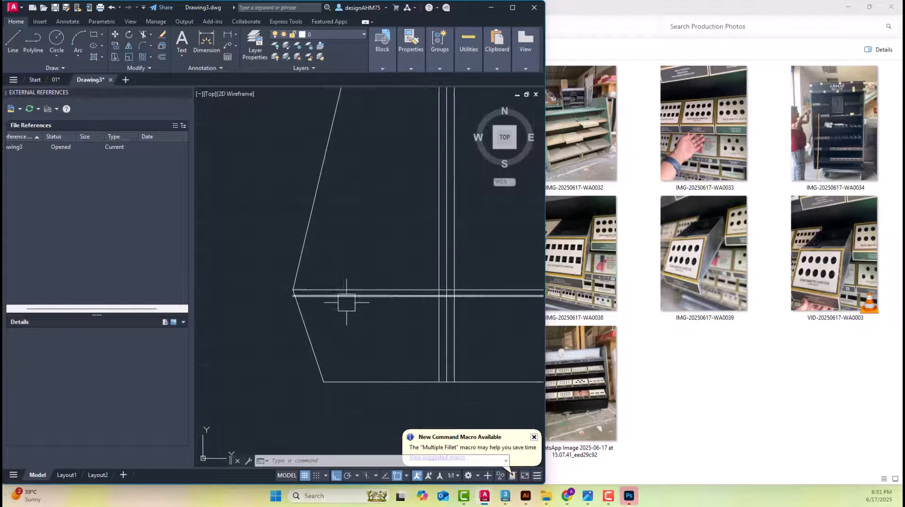
scroll(305, 293, up, 3)
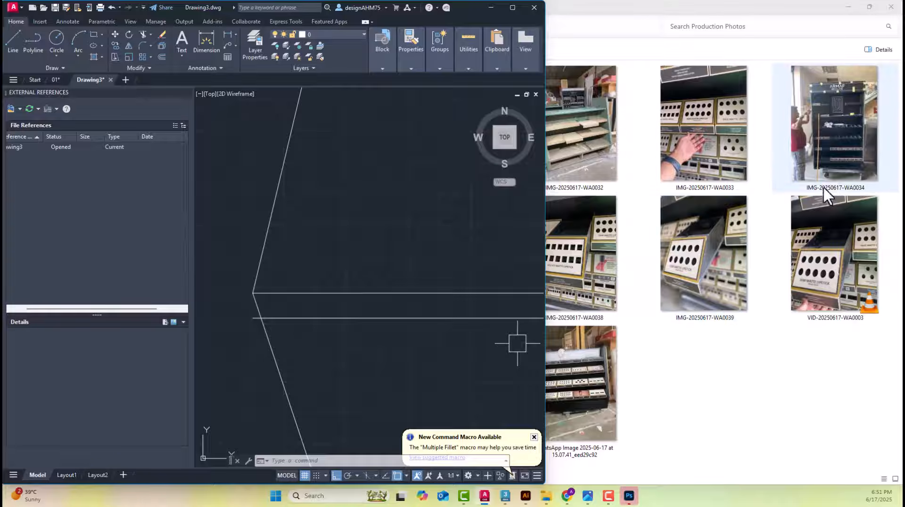
double_click(589, 393)
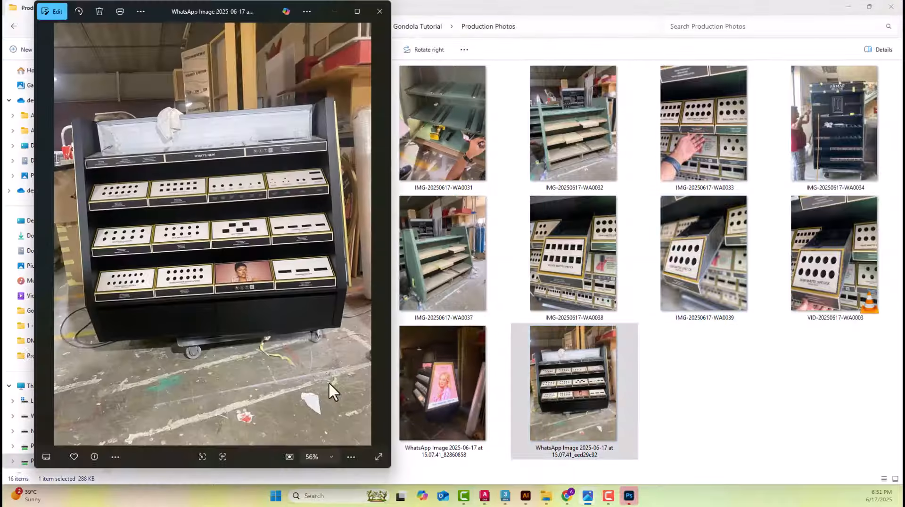
scroll(321, 330, up, 5)
scroll(360, 302, up, 3)
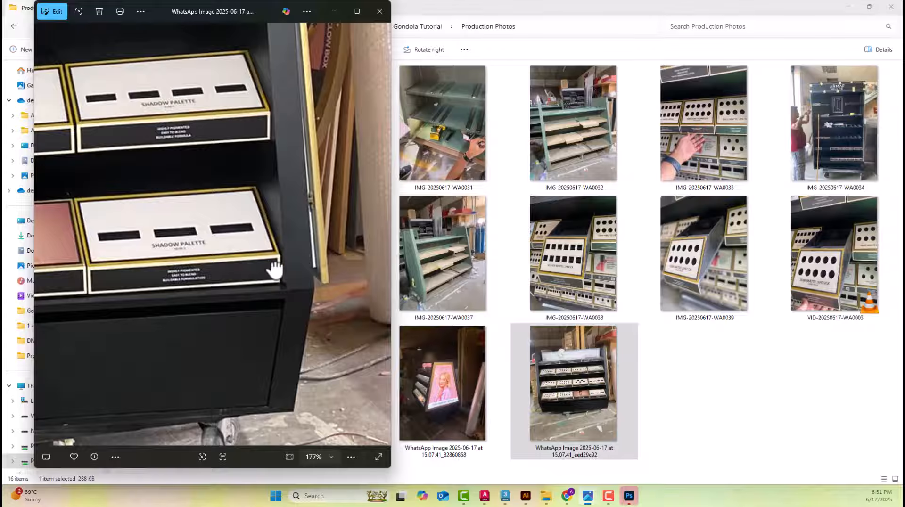
Open IMG-20250617-WA0037 and examine how the base board's front edge meets the angled side panel
double_click(470, 279)
scroll(313, 265, up, 3)
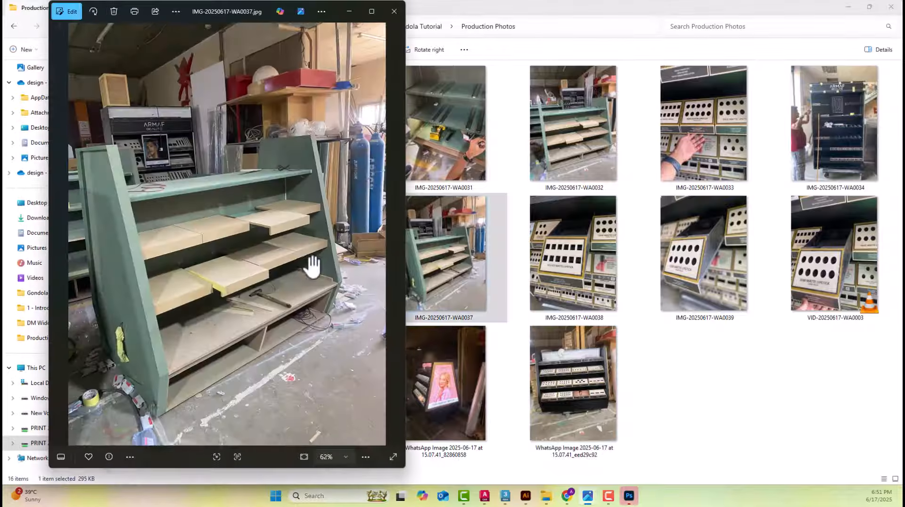
drag(343, 310, 328, 209)
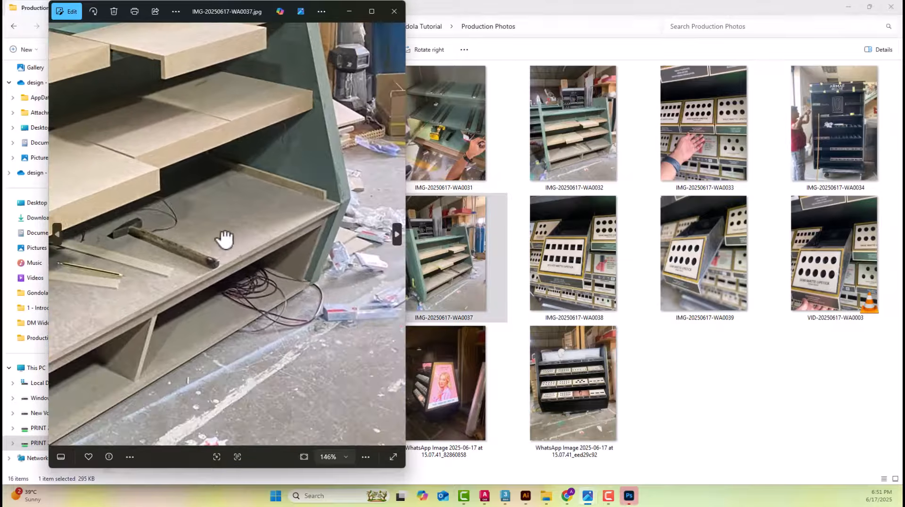
scroll(329, 209, up, 3)
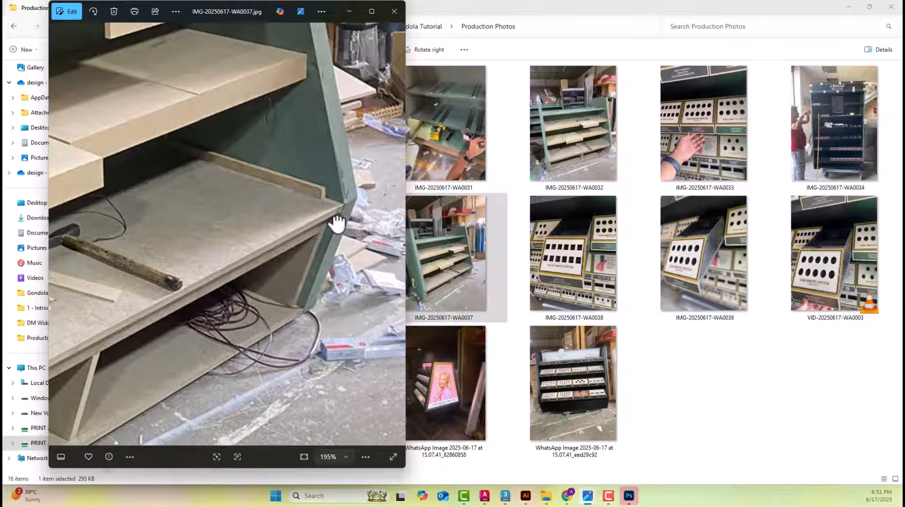
scroll(341, 214, down, 5)
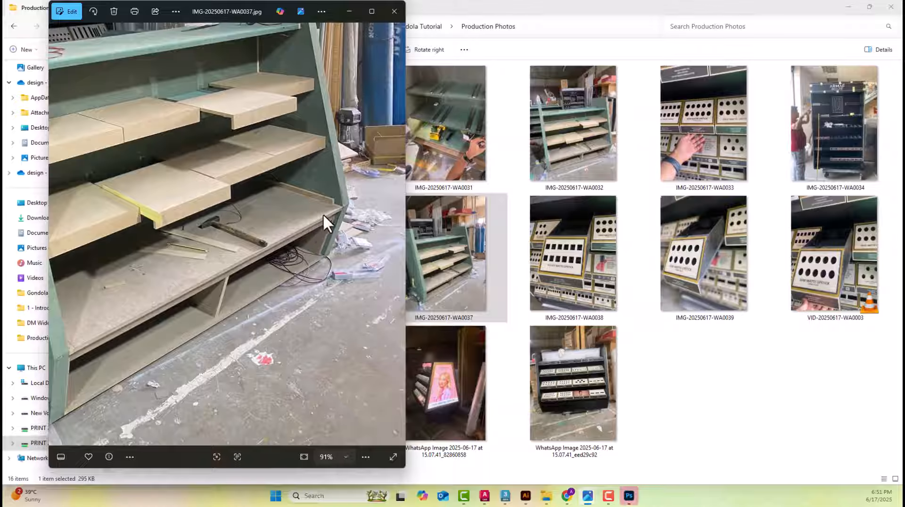
drag(119, 262, 258, 249)
scroll(241, 270, down, 3)
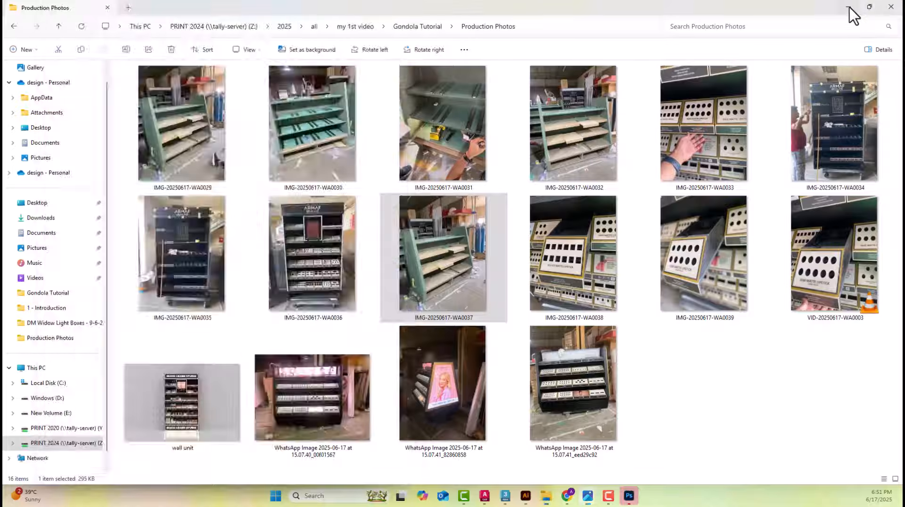
Minimise File Explorer, return to AutoCAD, and trim the base board line's overhanging ends beyond both sloping base edges
click(848, 7)
click(486, 276)
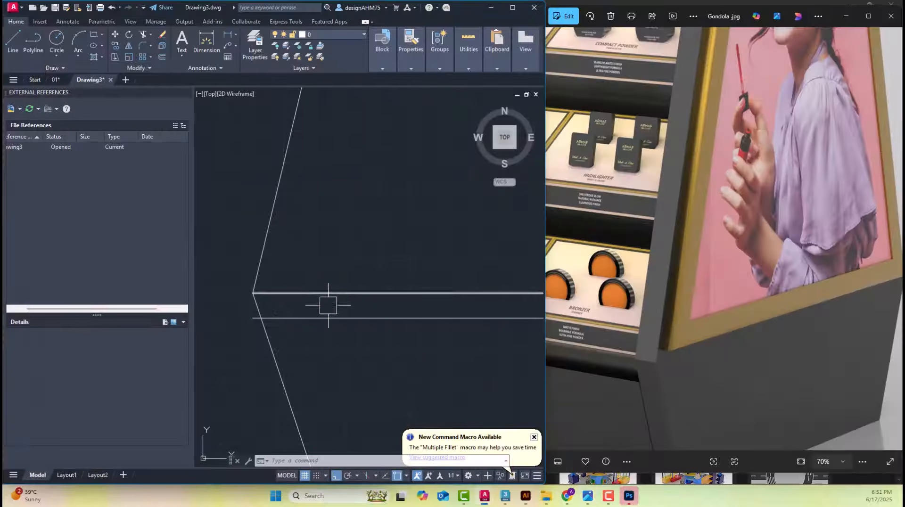
scroll(231, 317, up, 4)
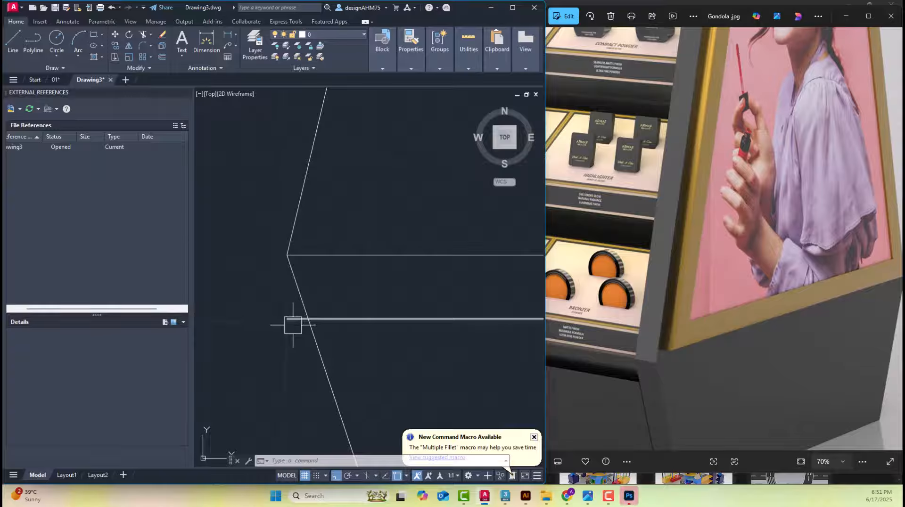
middle_drag(292, 324, 369, 245)
text(T)
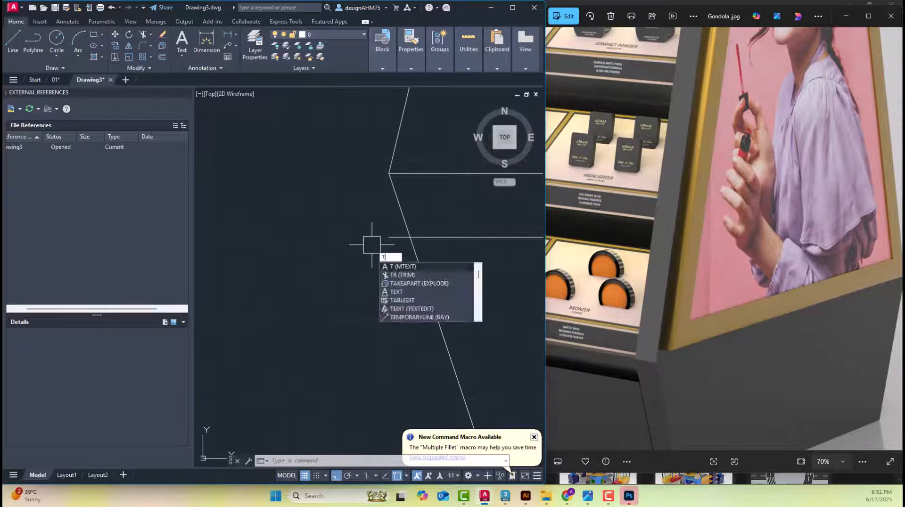
text(R)
key(Return)
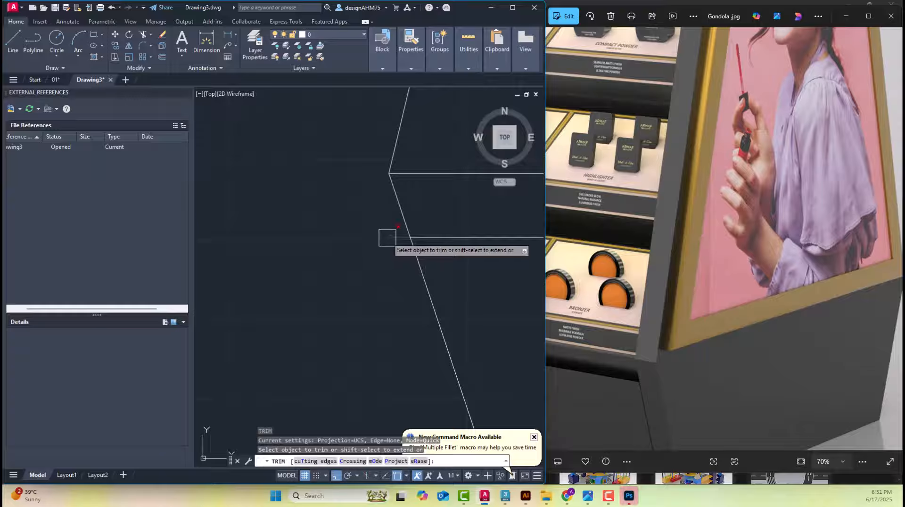
click(387, 238)
scroll(374, 239, down, 10)
middle_drag(495, 282, 250, 293)
scroll(404, 255, up, 5)
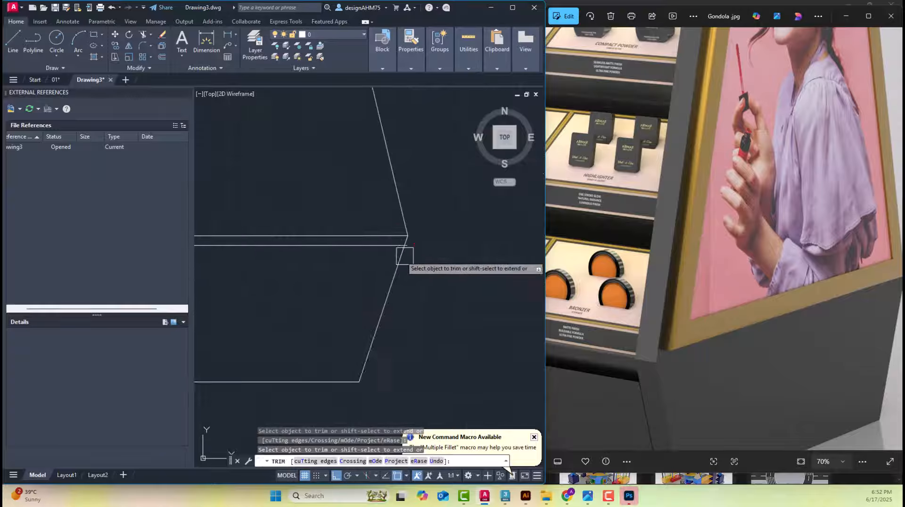
scroll(432, 263, down, 2)
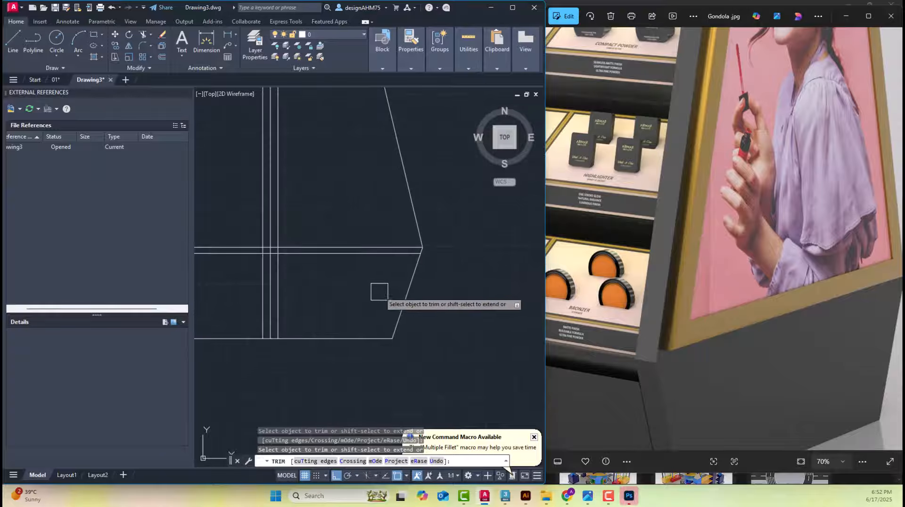
key(Escape)
scroll(374, 282, down, 2)
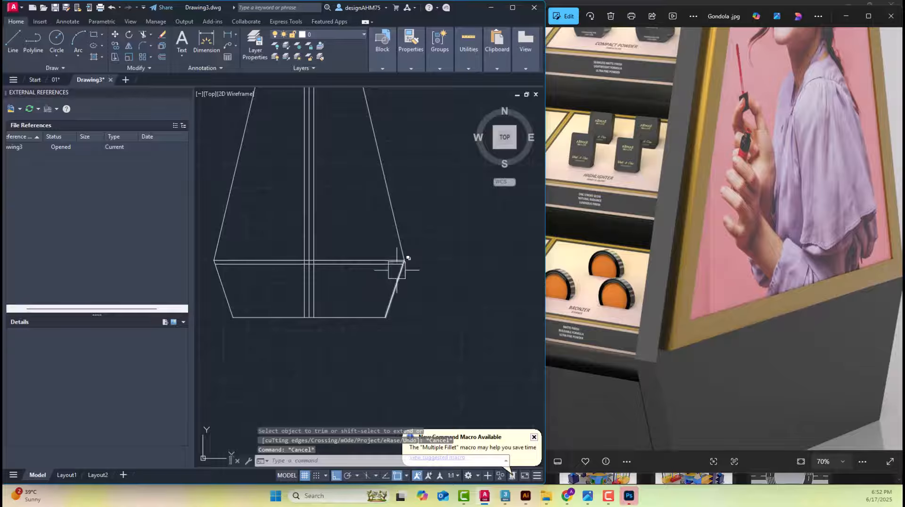
scroll(372, 227, down, 6)
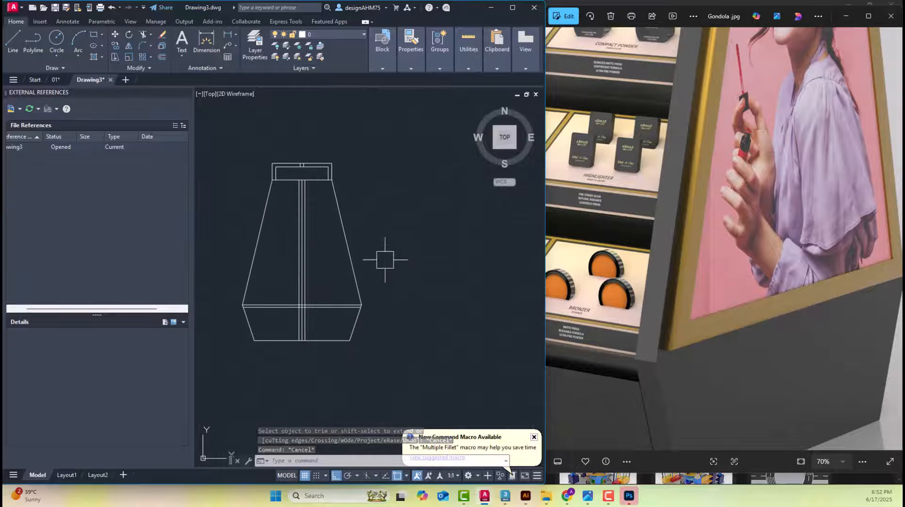
Measure the vertical distance from the base top to the underside of the shelf above in the reference elevation, and delete the dimension
scroll(481, 283, up, 4)
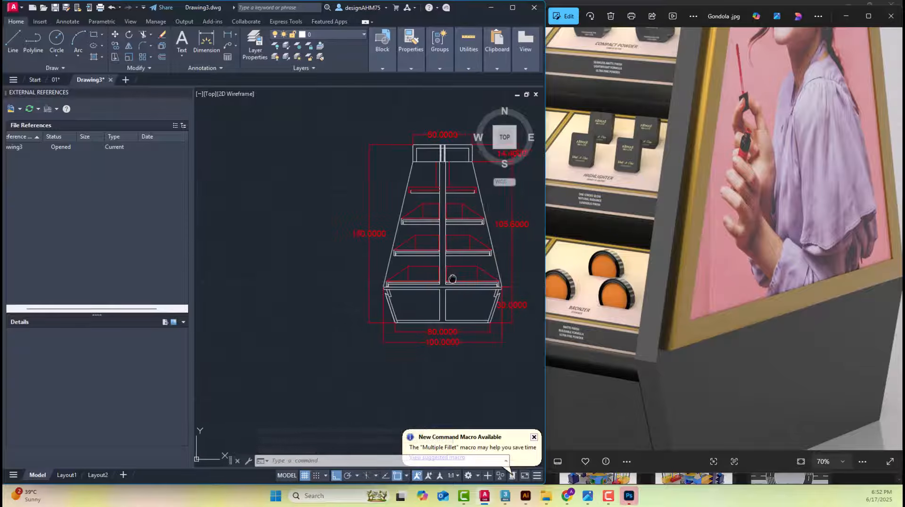
scroll(401, 290, up, 4)
scroll(312, 288, up, 4)
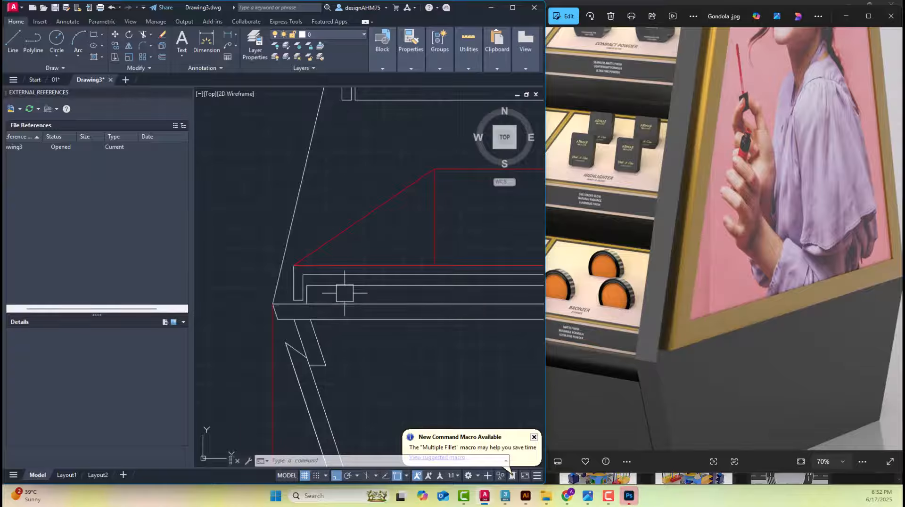
scroll(344, 294, down, 2)
middle_drag(392, 224, 339, 241)
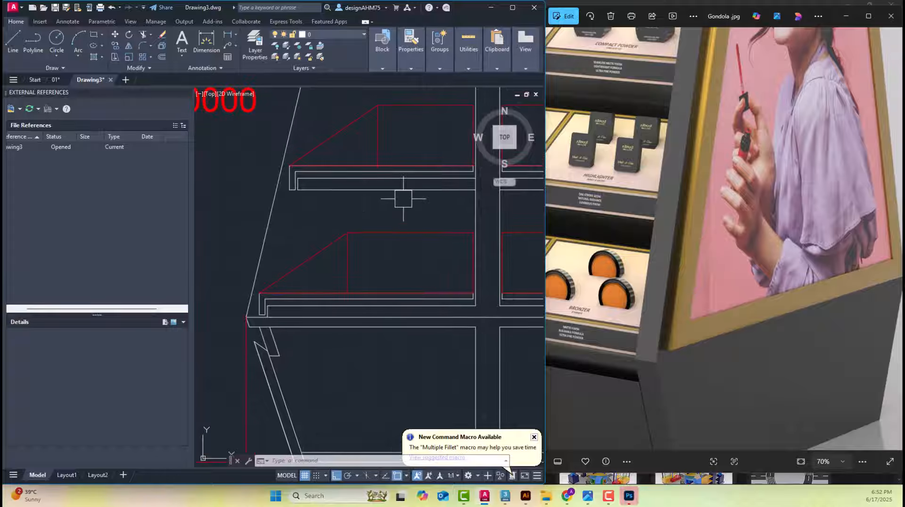
click(207, 41)
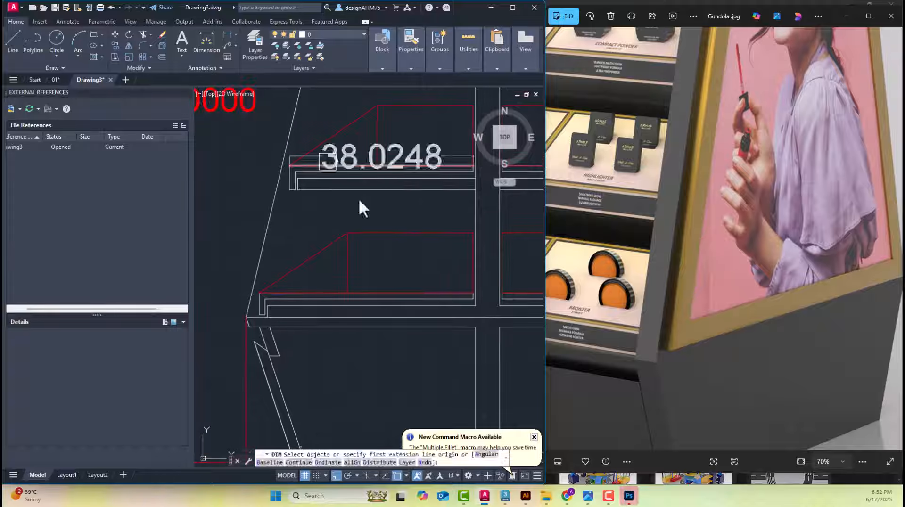
click(476, 190)
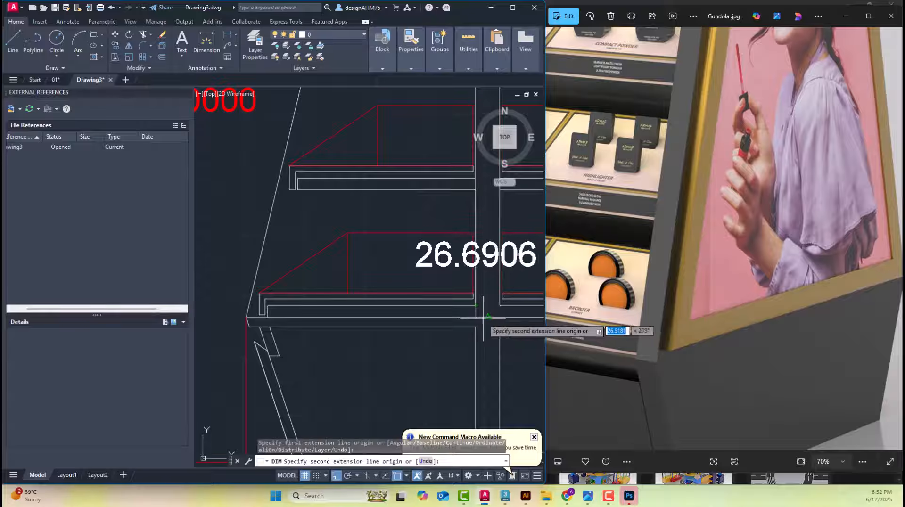
click(488, 317)
middle_drag(304, 316, 441, 333)
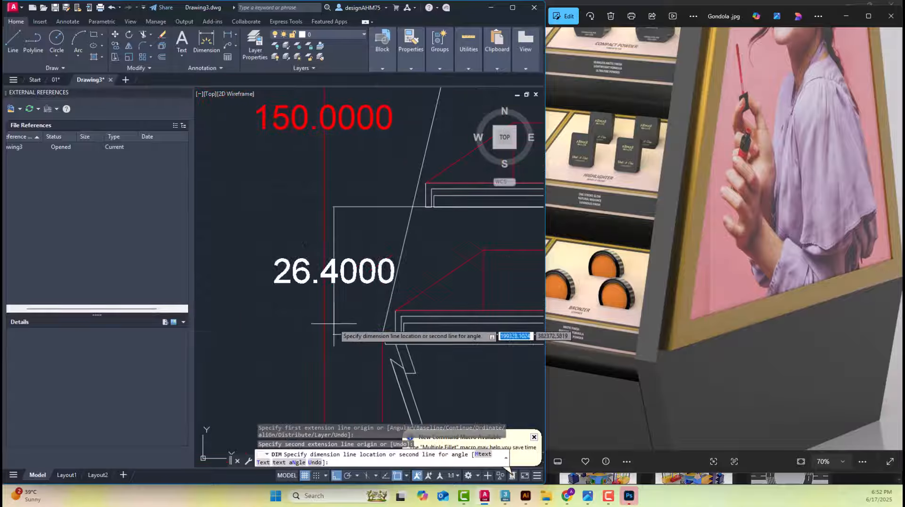
click(343, 325)
key(Escape)
scroll(351, 293, down, 2)
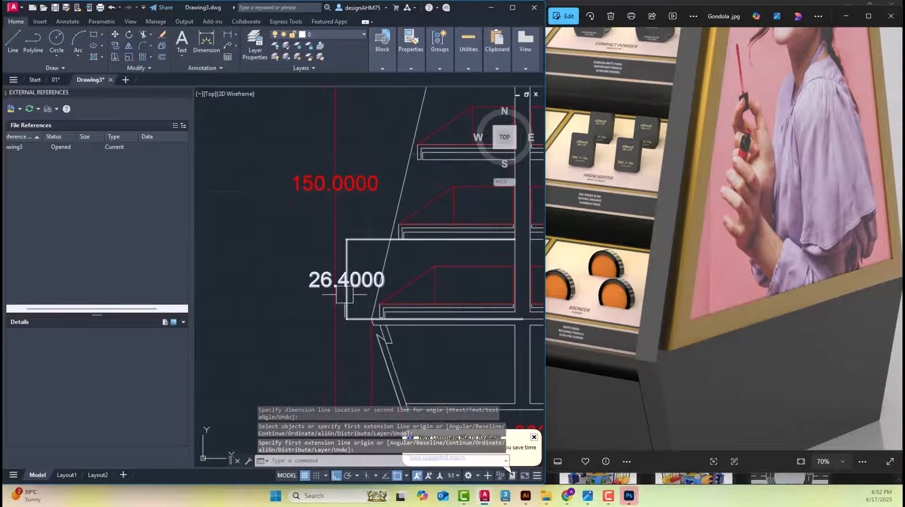
scroll(349, 293, up, 2)
drag(423, 356, 357, 306)
key(Delete)
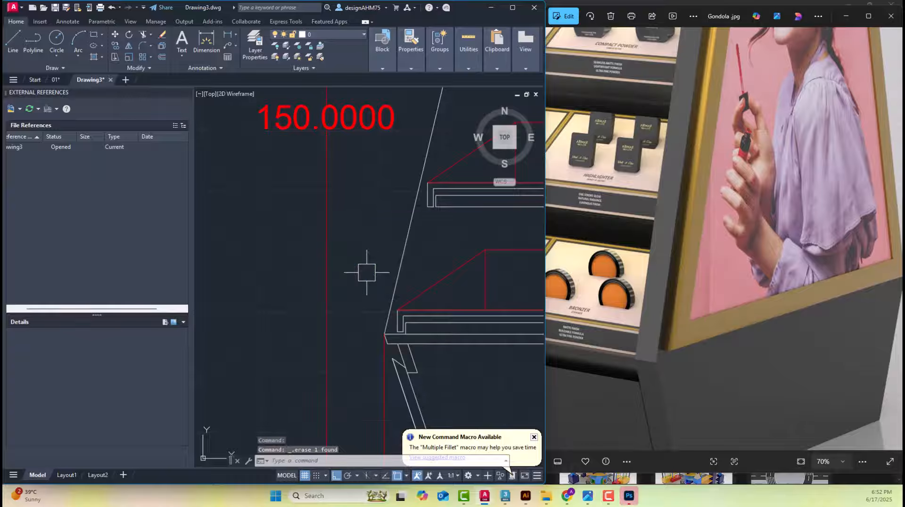
Measure the vertical distance from the lowest shelf's inner line corner to the base top, without keeping the dimension
scroll(440, 334, up, 2)
scroll(391, 333, up, 2)
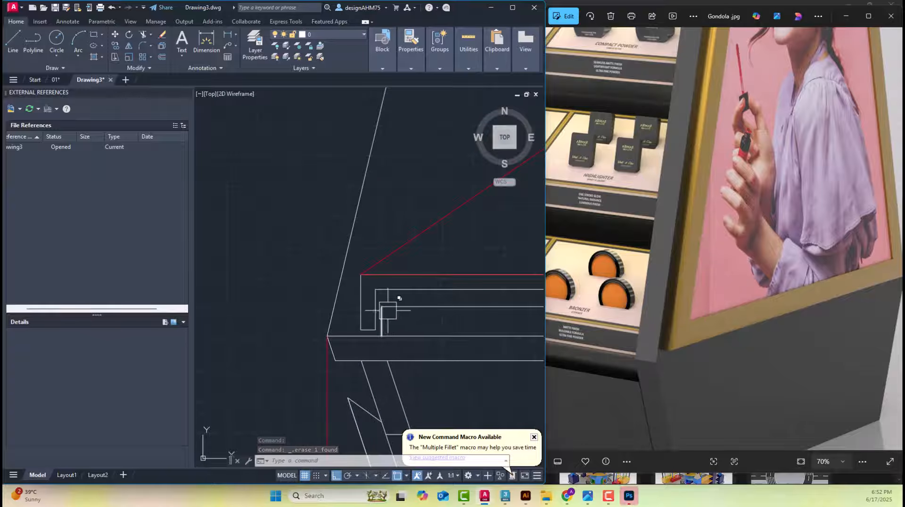
middle_drag(395, 315, 226, 309)
middle_drag(321, 322, 386, 322)
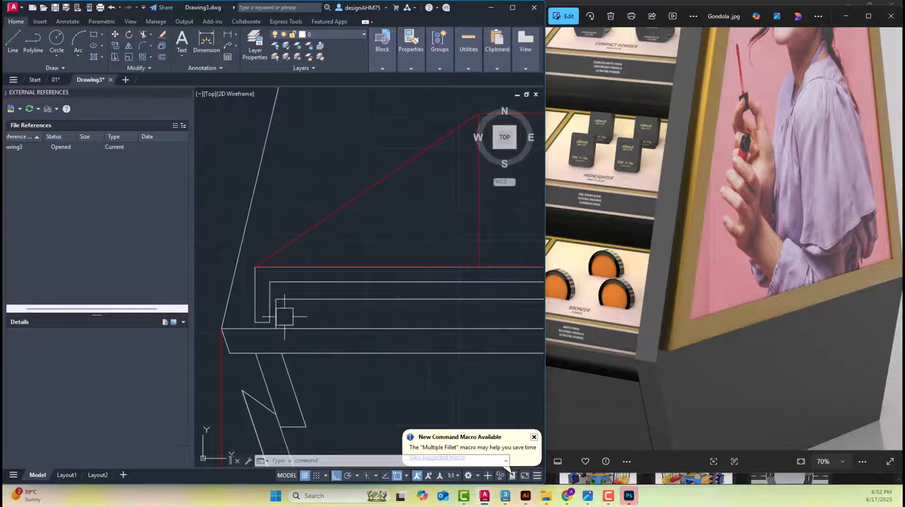
scroll(285, 317, up, 4)
click(214, 47)
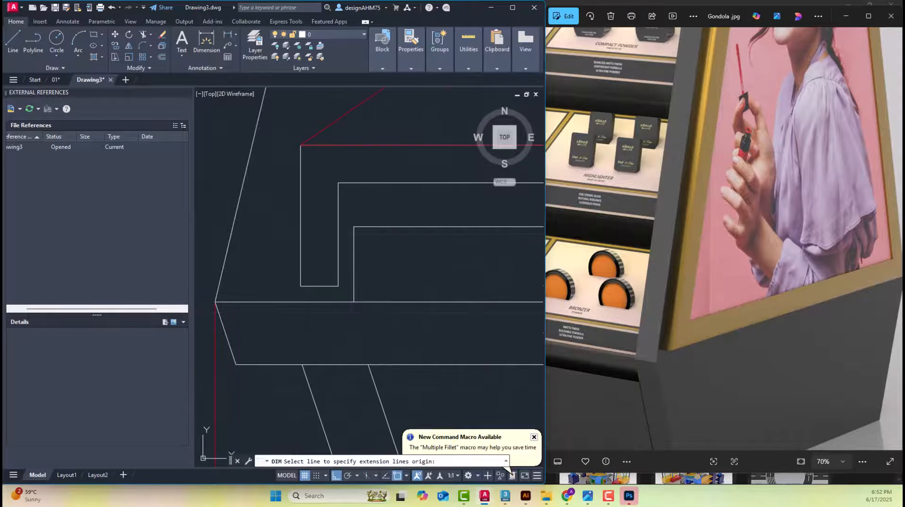
click(354, 227)
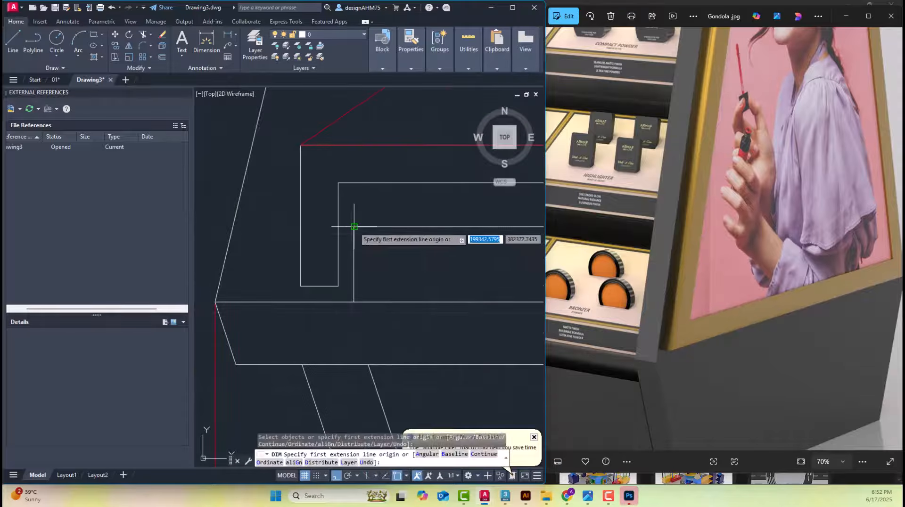
click(355, 302)
scroll(399, 296, down, 6)
key(Escape)
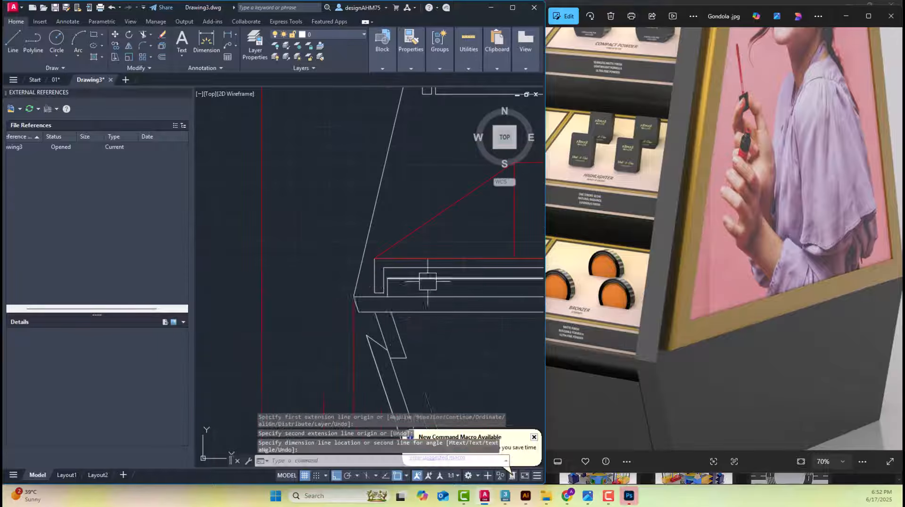
Examine how the lowest shelf's front lip and inner panel sit above the sloping corner of the base top
scroll(427, 281, down, 4)
middle_drag(427, 281, 355, 319)
scroll(392, 305, up, 2)
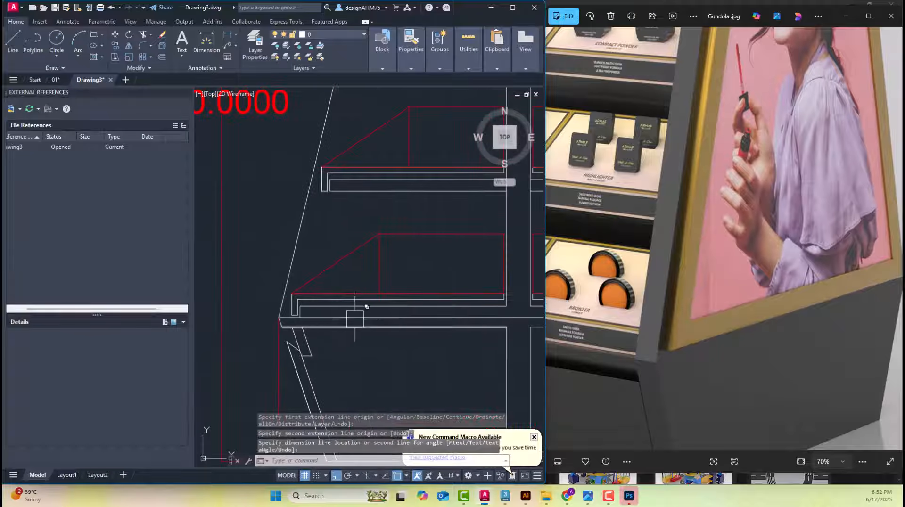
scroll(304, 327, up, 4)
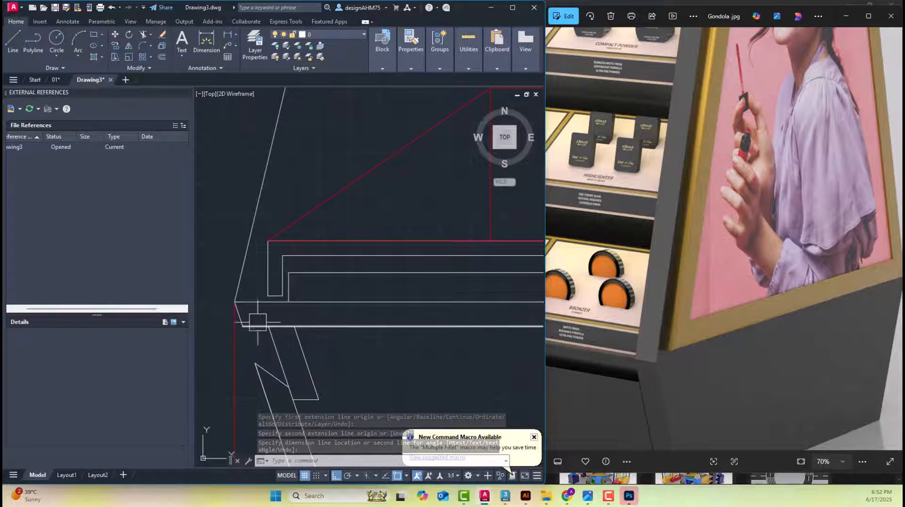
scroll(257, 323, up, 2)
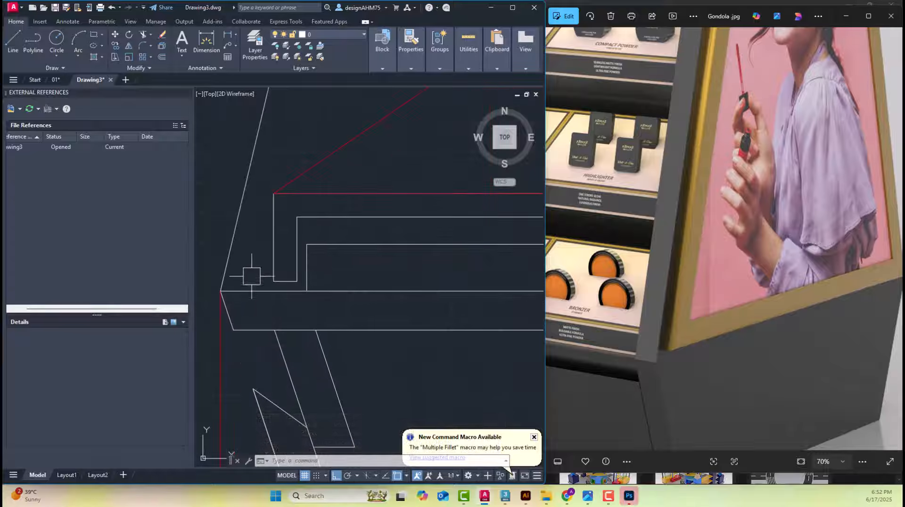
middle_drag(251, 276, 277, 278)
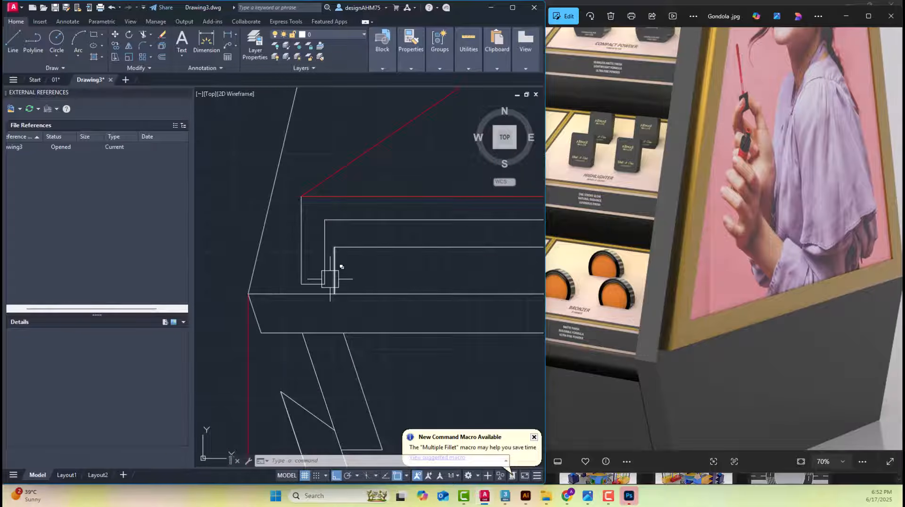
click(248, 349)
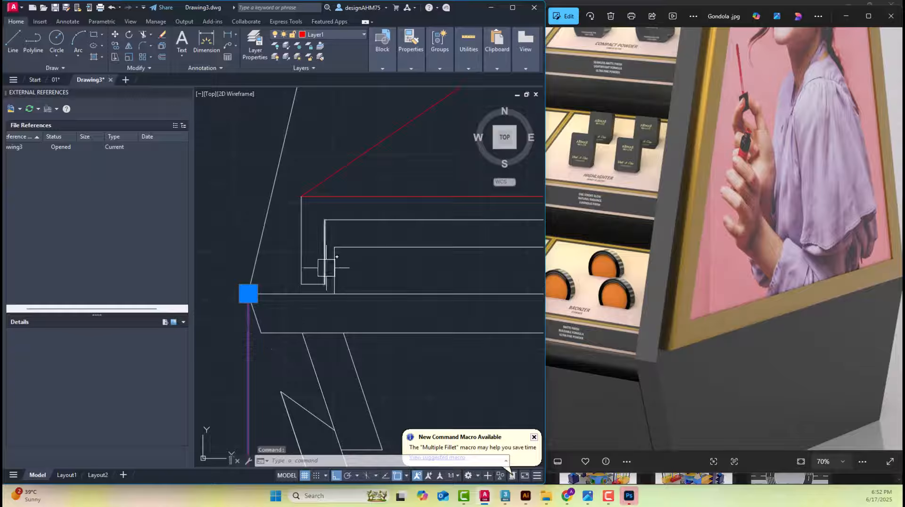
middle_drag(337, 264, 354, 259)
key(Escape)
key(Escape)
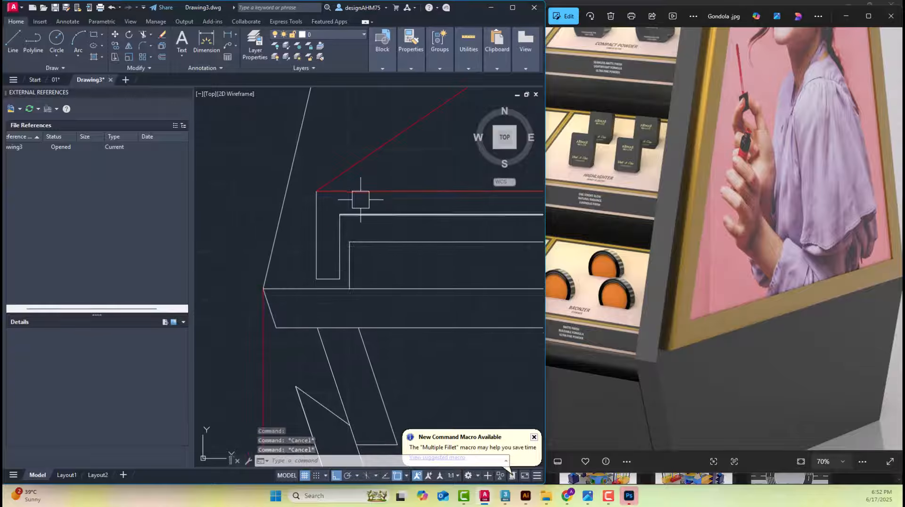
Dimension the short vertical line beneath the lowest shelf down to the base top, and delete the dimension after reading it
click(213, 35)
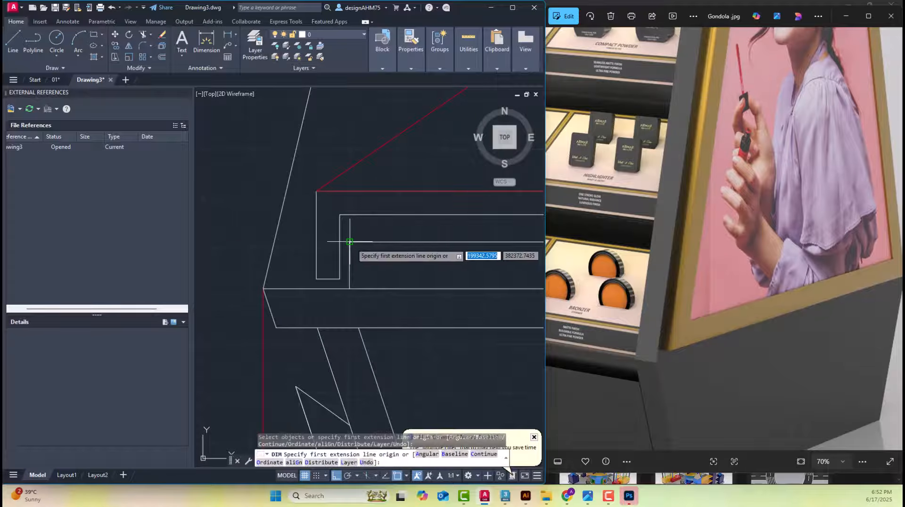
click(349, 242)
click(349, 288)
scroll(409, 283, down, 4)
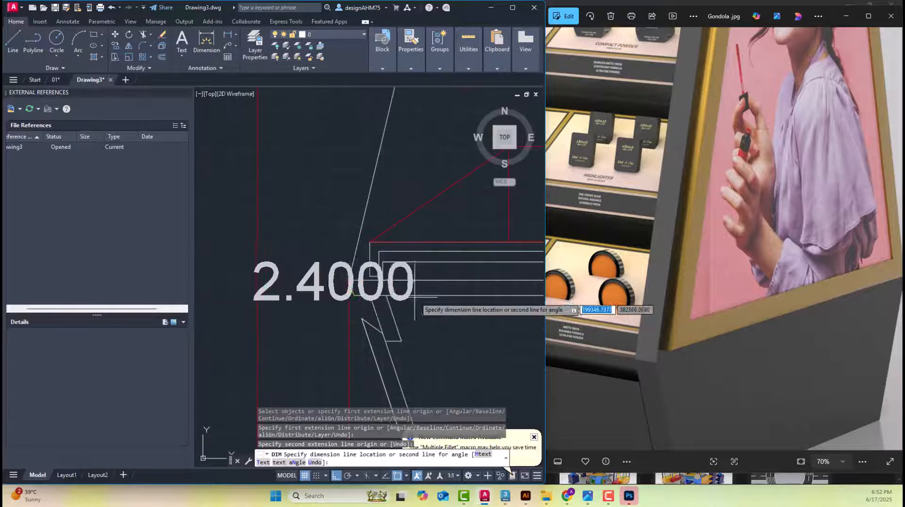
click(305, 283)
key(Escape)
middle_drag(319, 303, 374, 299)
click(303, 278)
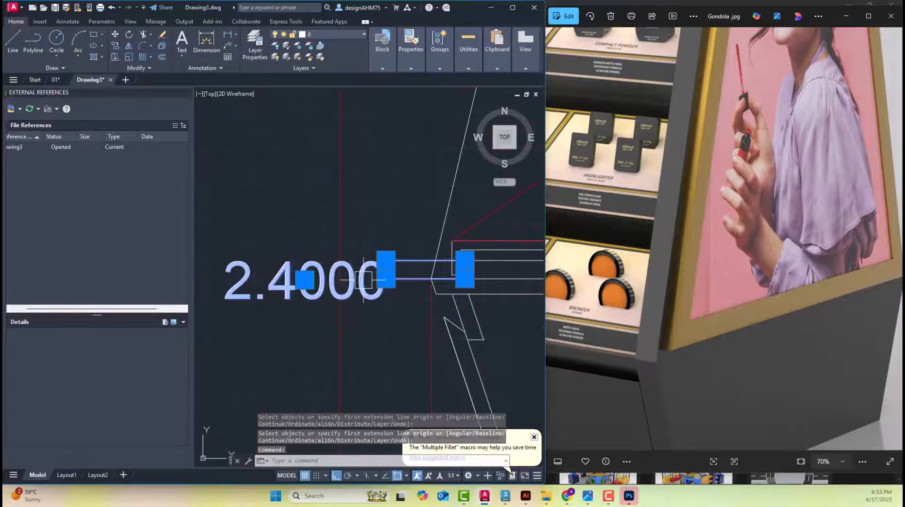
key(Delete)
Dimension the height of the lowest shelf's front lip, placing the dimension outside the sloping side line
scroll(439, 262, up, 4)
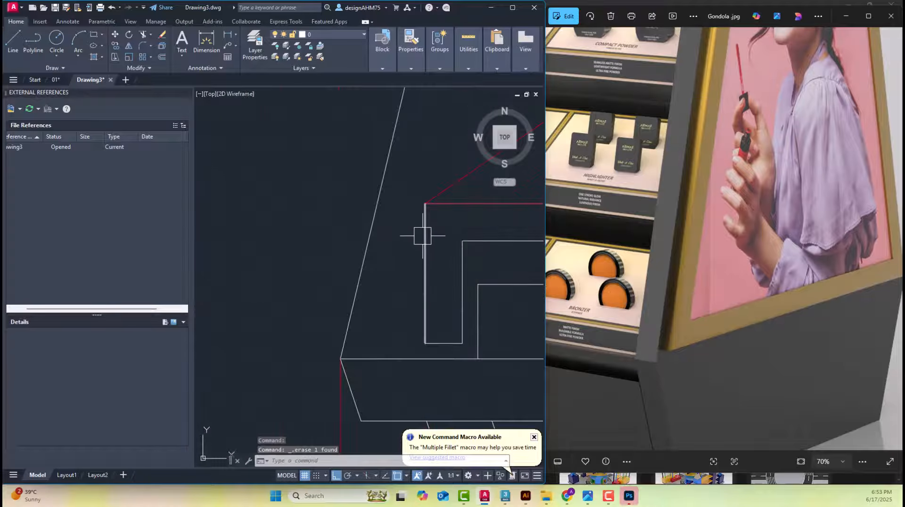
click(191, 50)
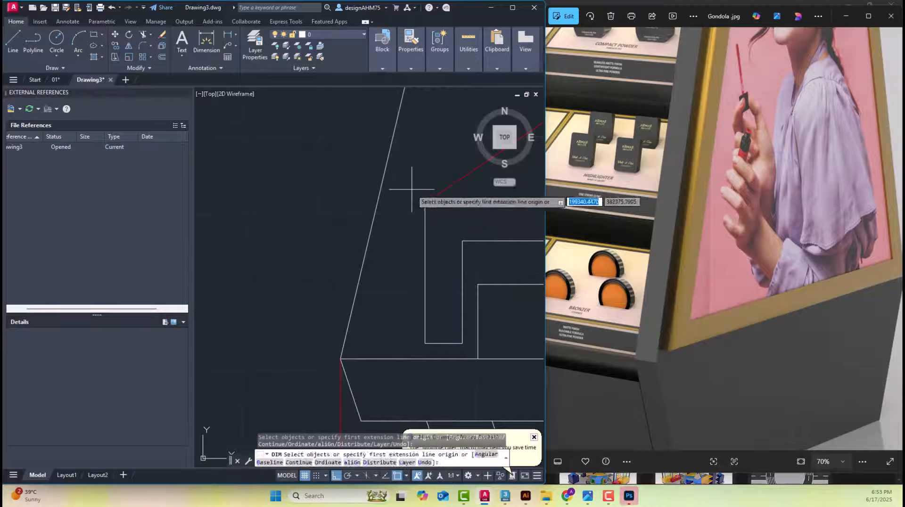
click(426, 203)
click(433, 340)
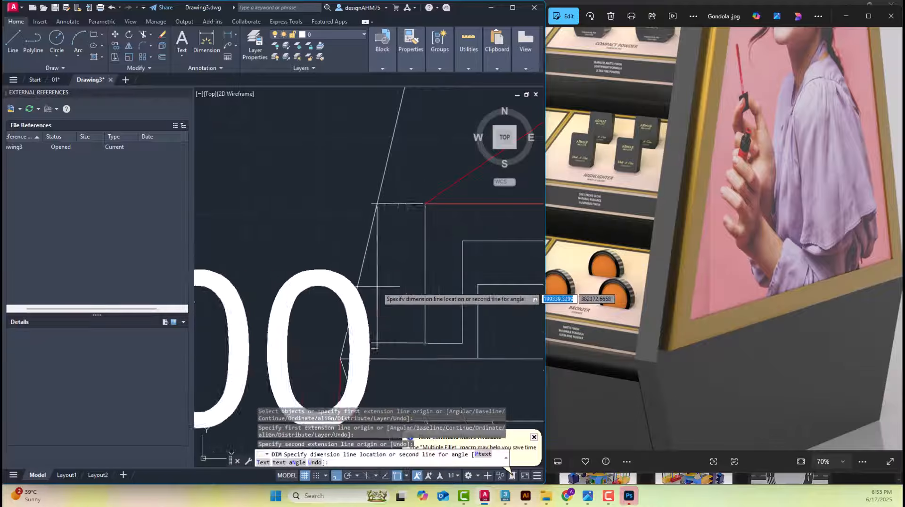
scroll(424, 278, down, 2)
click(355, 286)
scroll(354, 286, down, 3)
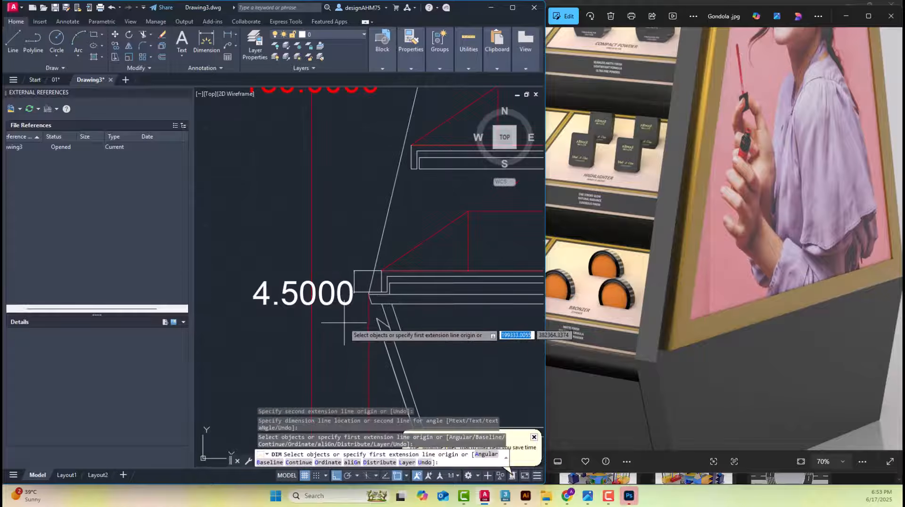
key(Escape)
Stretch the lip dimension's lower end to the base top to read the full shelf height, and delete the dimension
click(343, 298)
scroll(327, 303, up, 2)
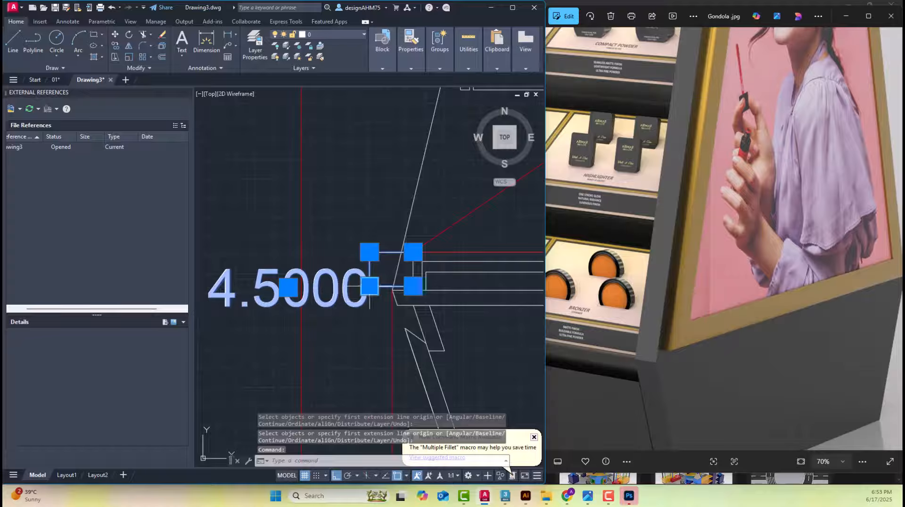
scroll(406, 278, up, 4)
click(434, 288)
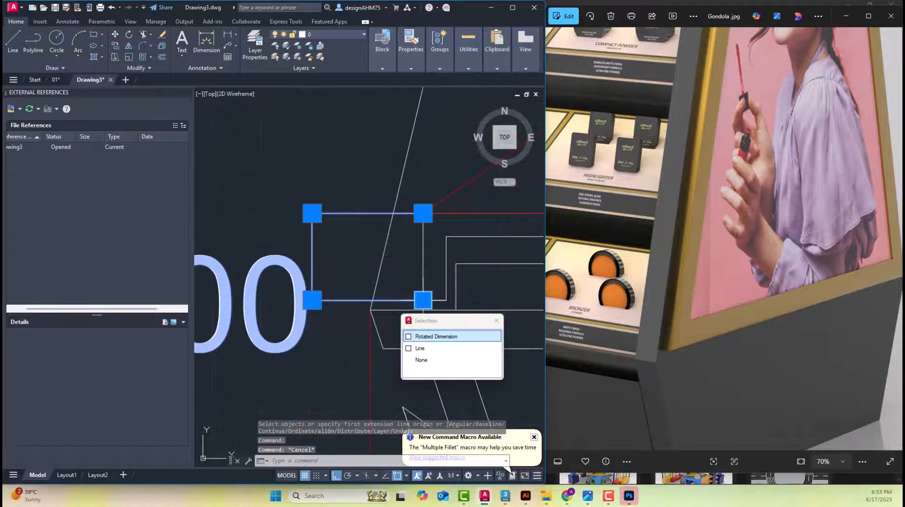
click(436, 336)
scroll(422, 301, down, 5)
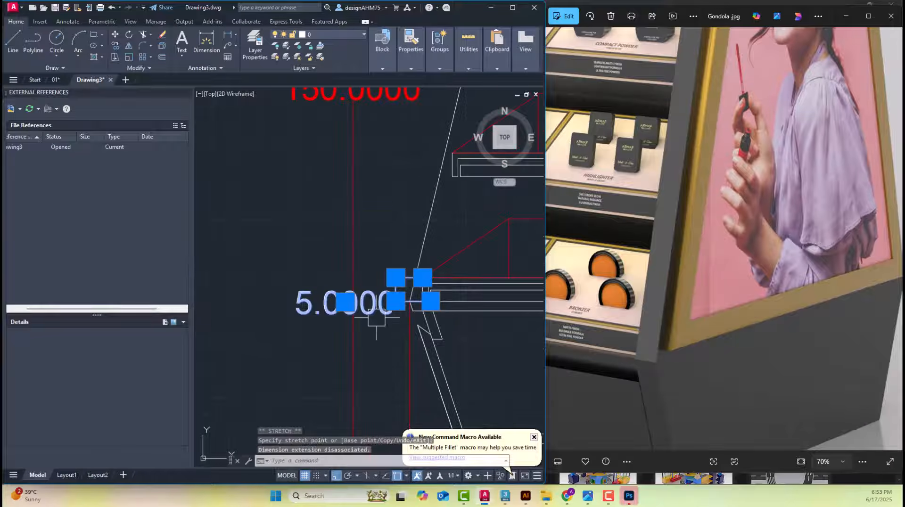
key(Escape)
scroll(425, 319, up, 4)
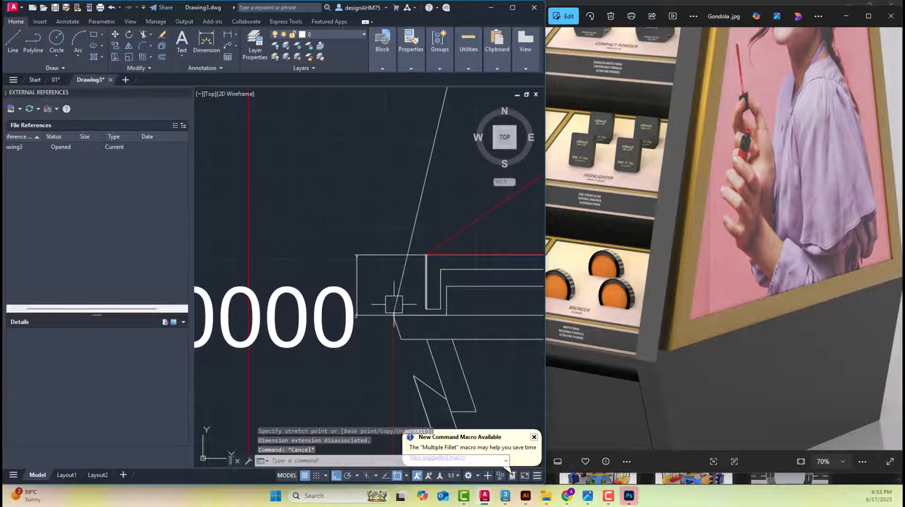
click(357, 285)
key(Delete)
Switch to photo IMG-20250617-WA0037 and examine how the wooden shelf boxes rest on the gondola's shelves
middle_drag(454, 305, 310, 309)
click(726, 288)
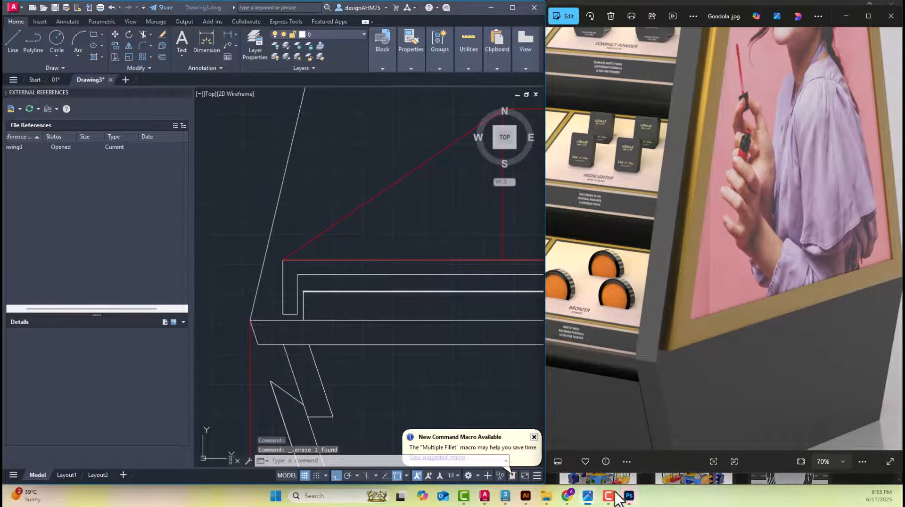
mouse_move(589, 499)
click(686, 446)
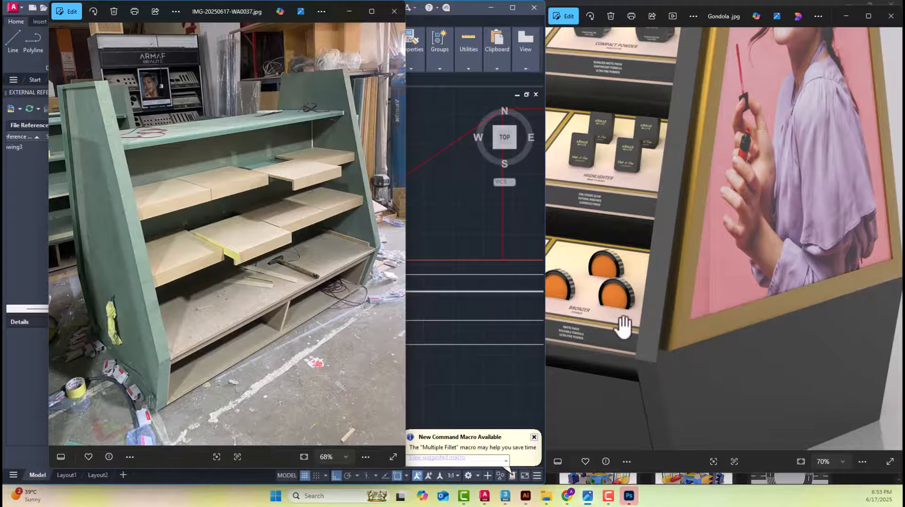
scroll(235, 241, up, 4)
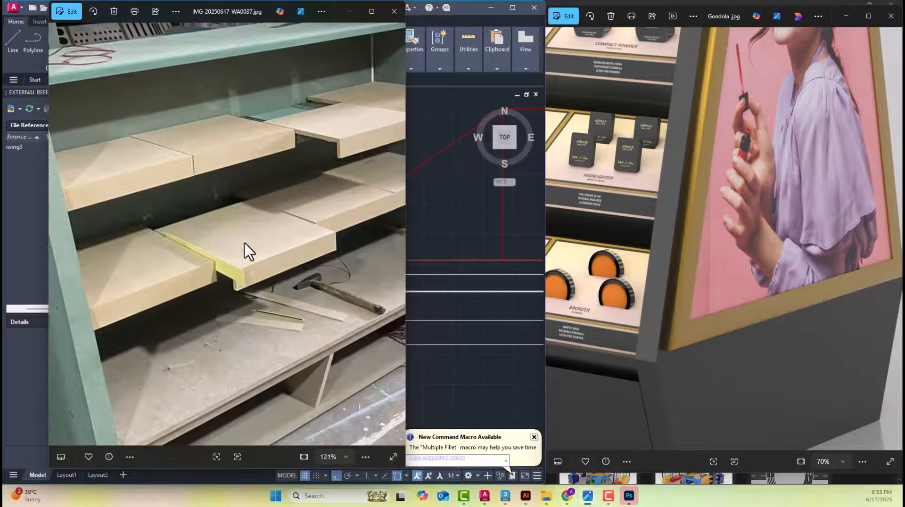
drag(394, 243, 231, 283)
drag(154, 275, 234, 293)
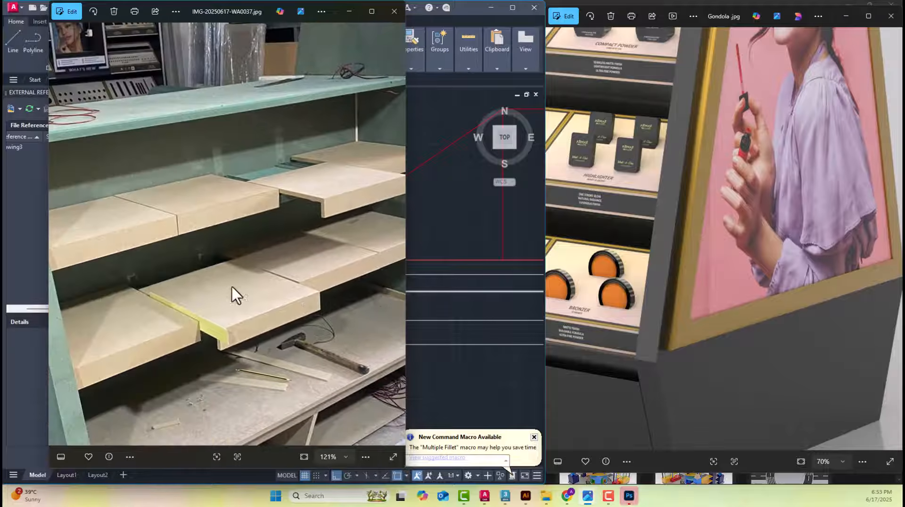
scroll(235, 176, up, 3)
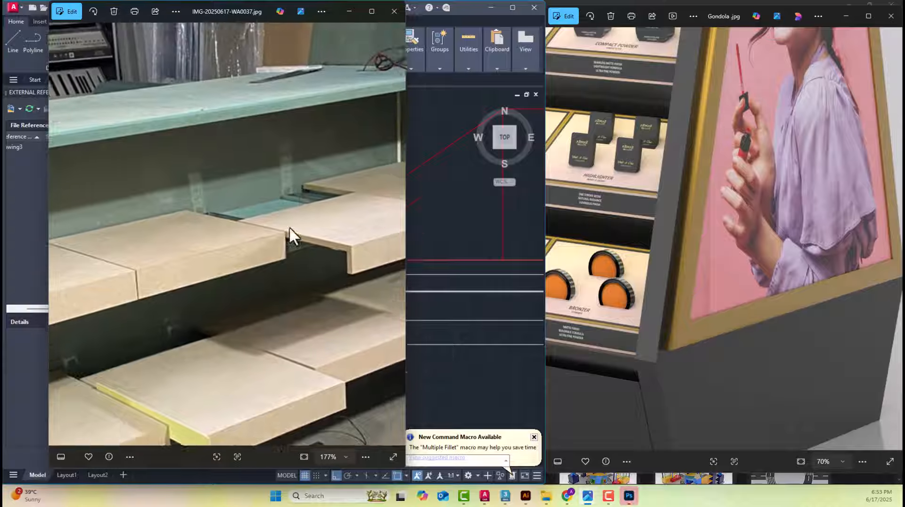
scroll(267, 254, down, 5)
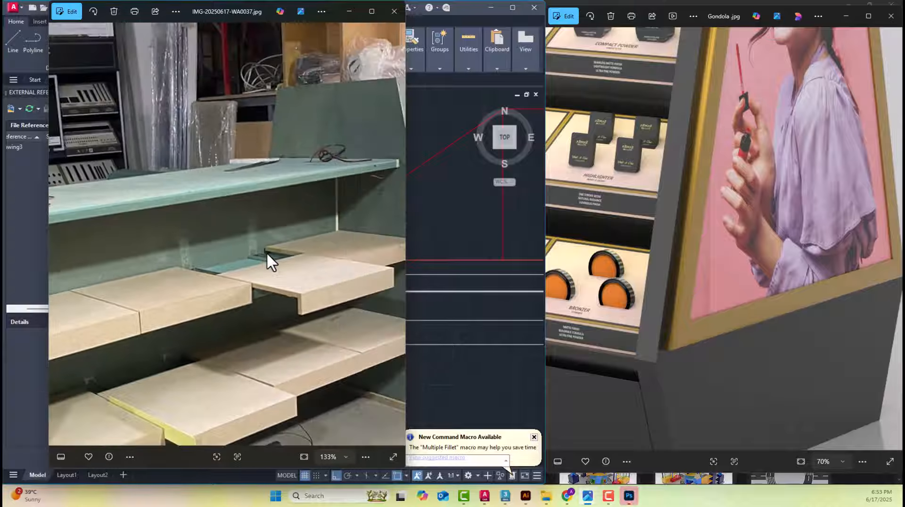
scroll(267, 254, down, 2)
Browse the production photos to IMG-20250617-WA0034 and examine the metal rails on the empty shelves
key(Right)
key(Right)
key(Right)
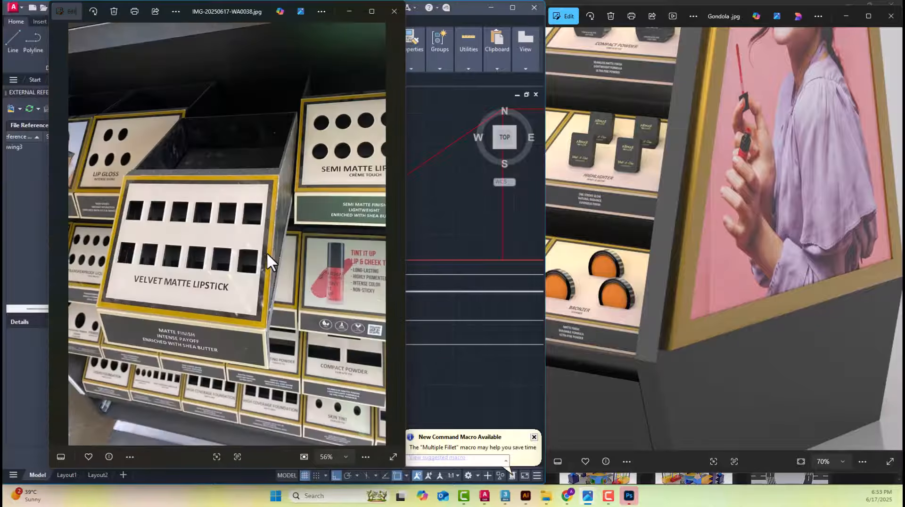
key(Right)
key(Right)
key(Right)
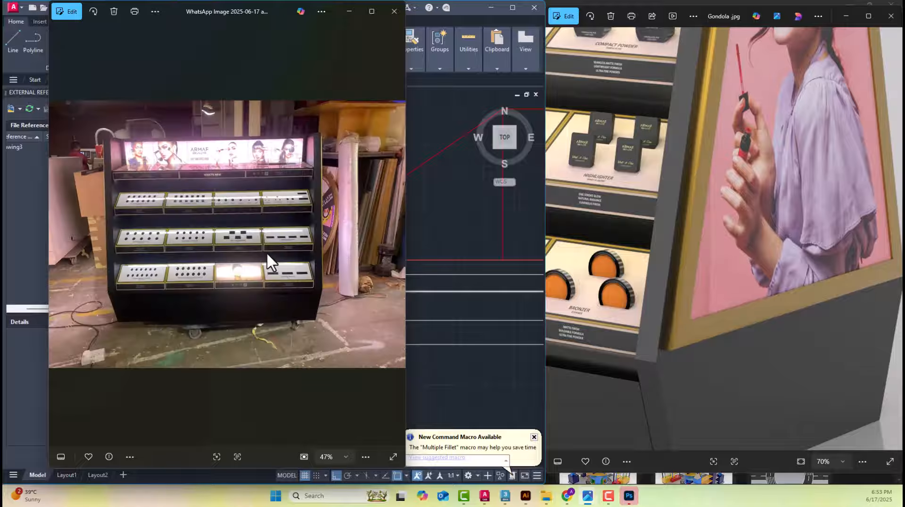
key(Right)
key(Right)
key(Right)
key(Right)
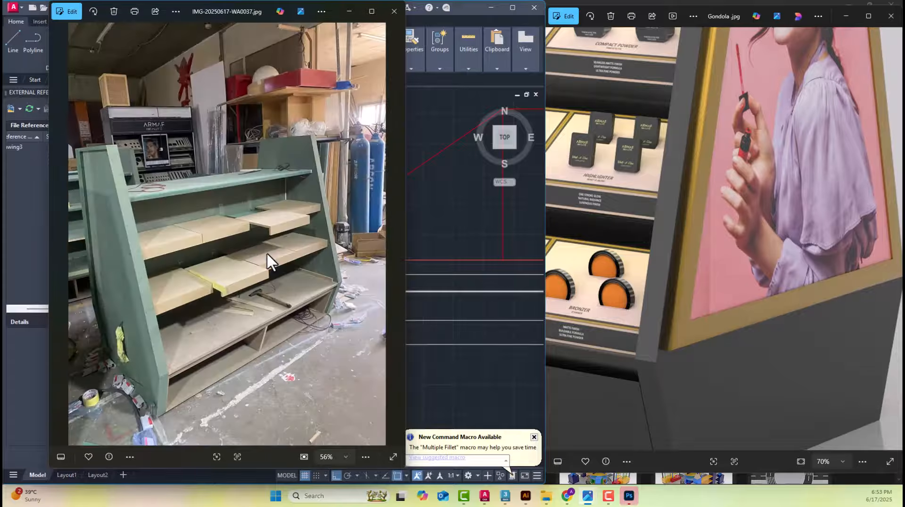
key(Right)
key(Right)
key(Right)
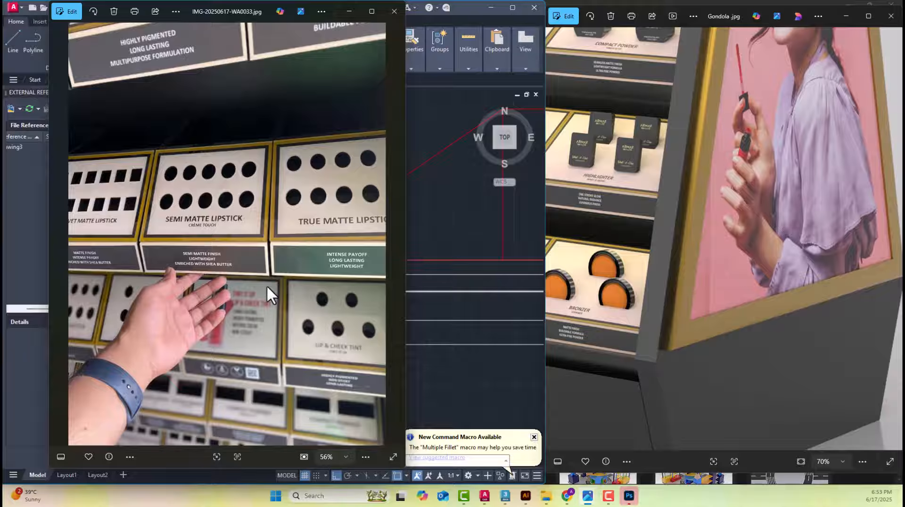
key(Left)
scroll(267, 287, up, 5)
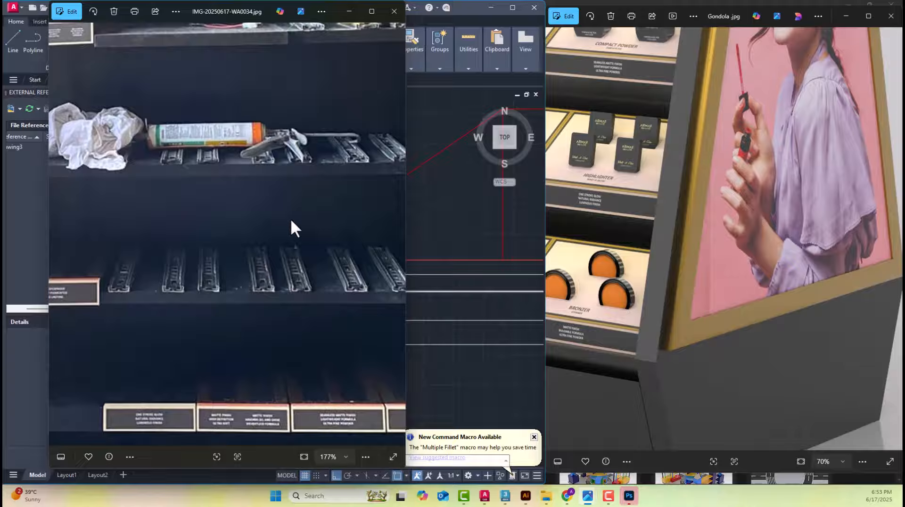
Return to AutoCAD to view the elevation's lower half, and switch to the Production Photos folder in File Explorer
click(412, 191)
scroll(433, 205, down, 6)
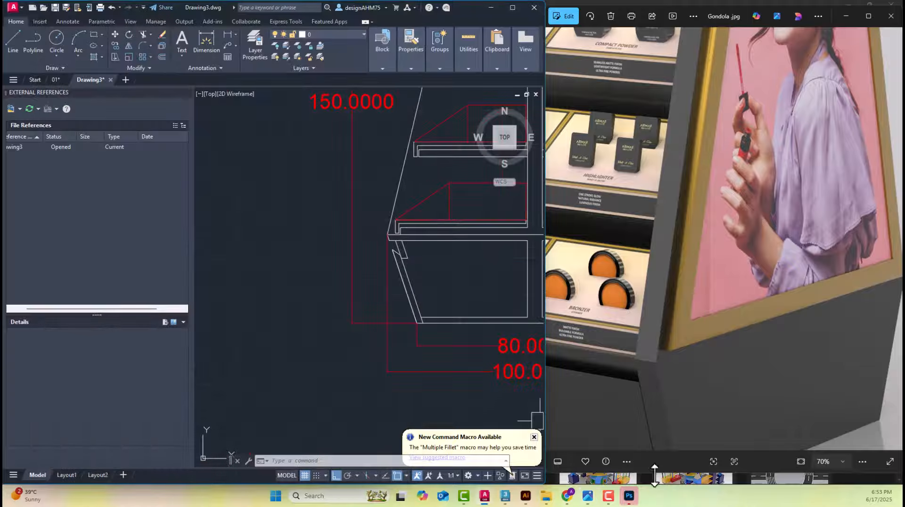
click(546, 496)
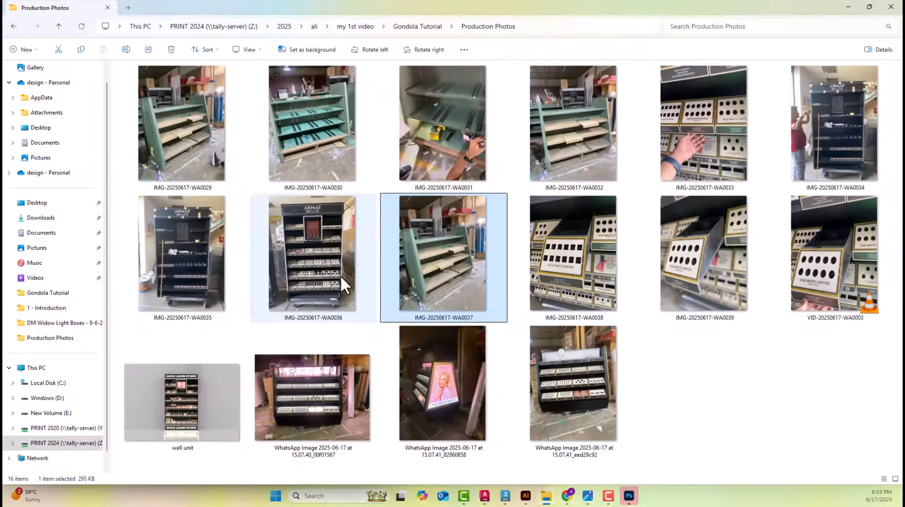
Play the production video VID-20250617-WA0003 to examine the shelf display boxes, close it, and return to the AutoCAD drawing
click(291, 267)
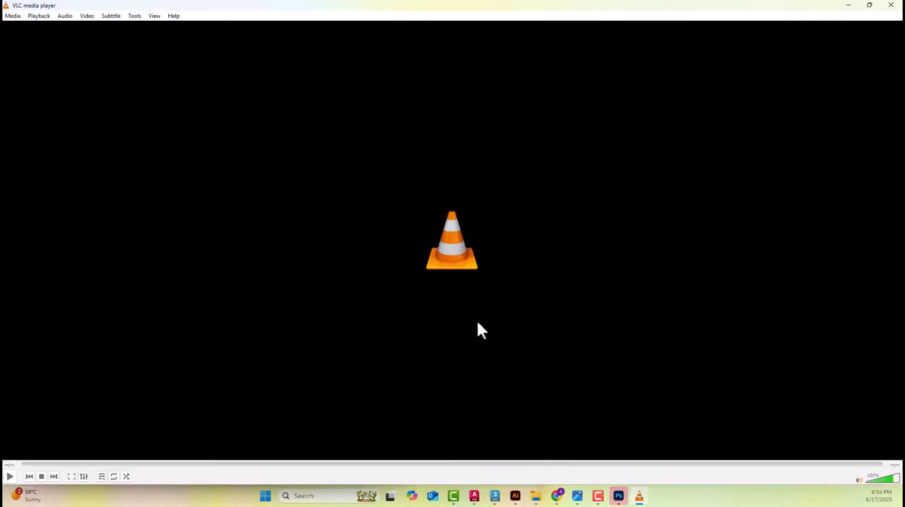
click(11, 477)
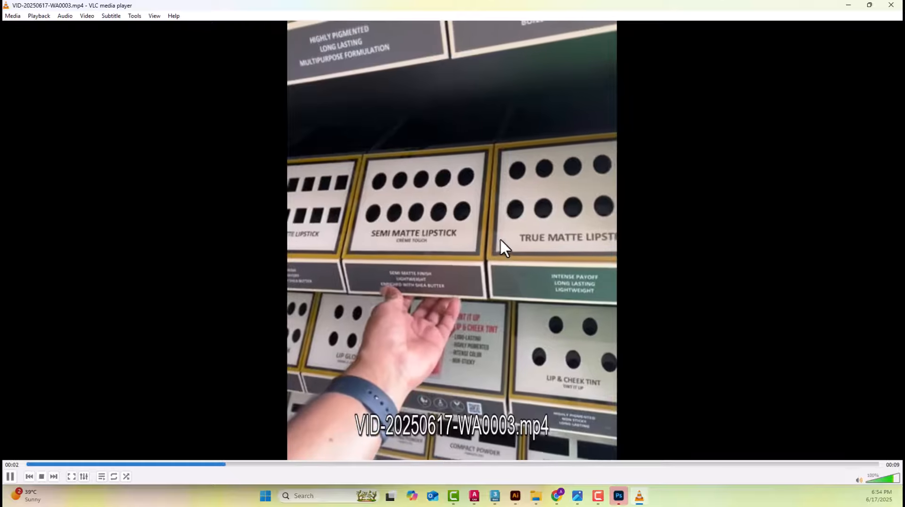
click(892, 5)
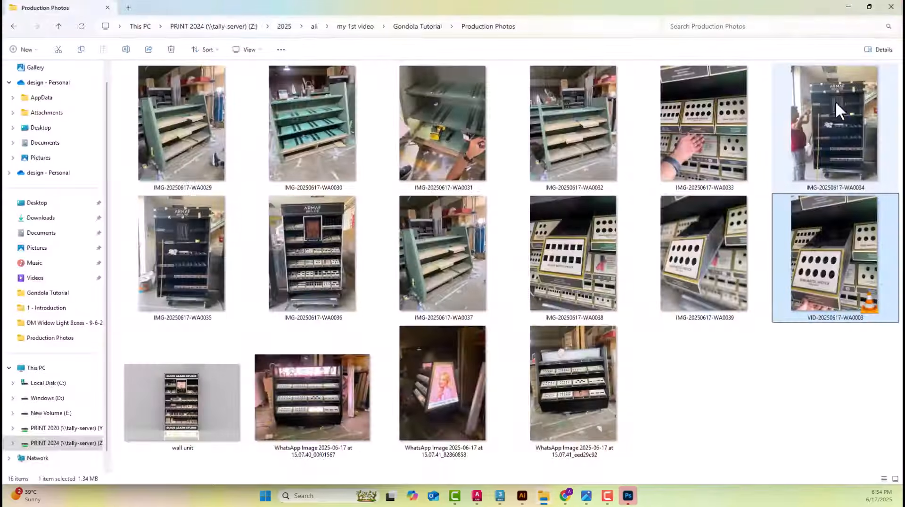
click(854, 7)
Offset both upper sloping side lines of the plain side elevation inward by 5
middle_drag(447, 192, 443, 228)
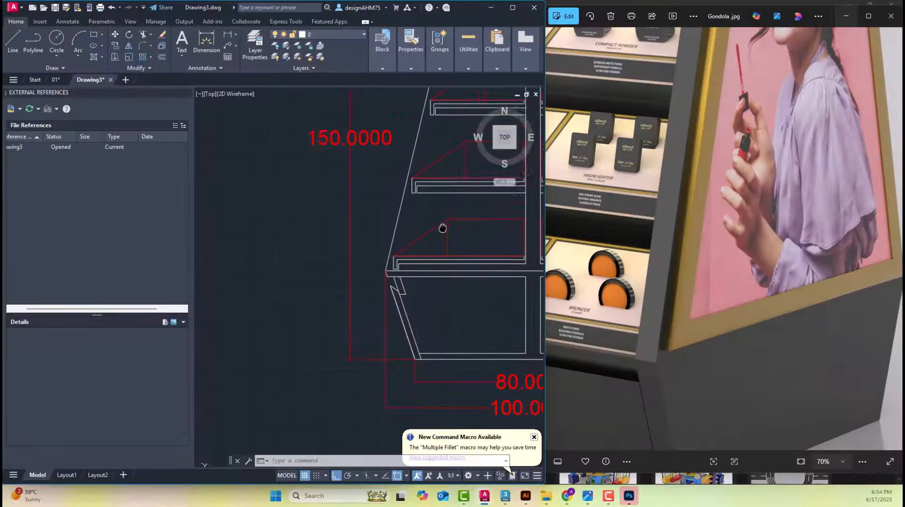
scroll(442, 230, down, 7)
scroll(295, 243, up, 4)
scroll(270, 279, up, 4)
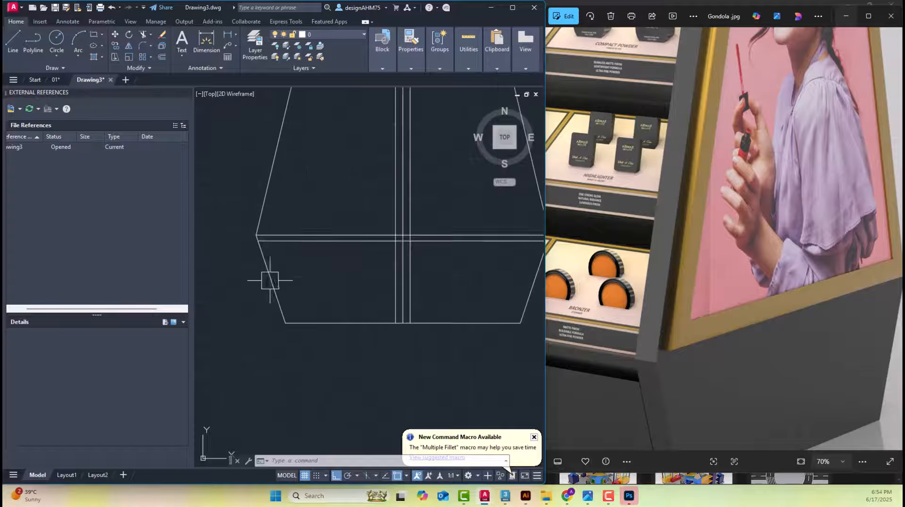
scroll(317, 208, down, 4)
mouse_move(333, 200)
middle_down()
mouse_move(321, 256)
mouse_move(309, 221)
middle_up()
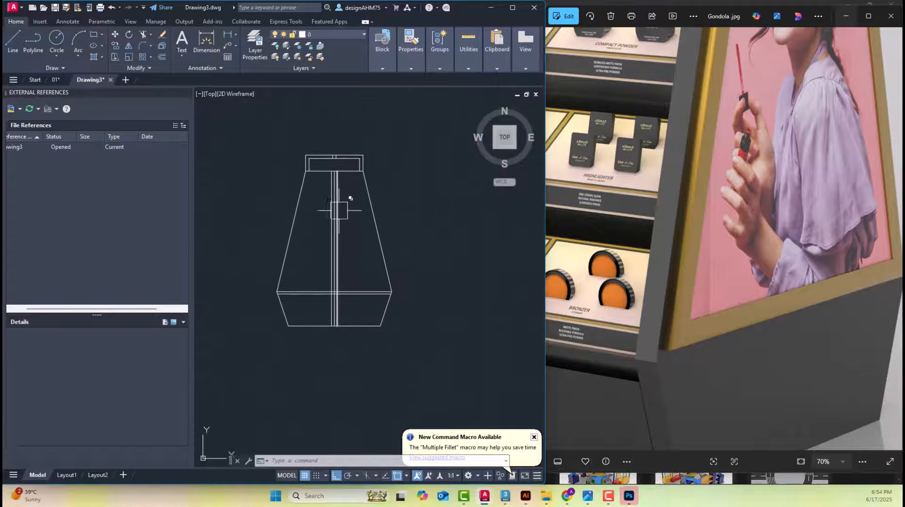
scroll(310, 207, up, 2)
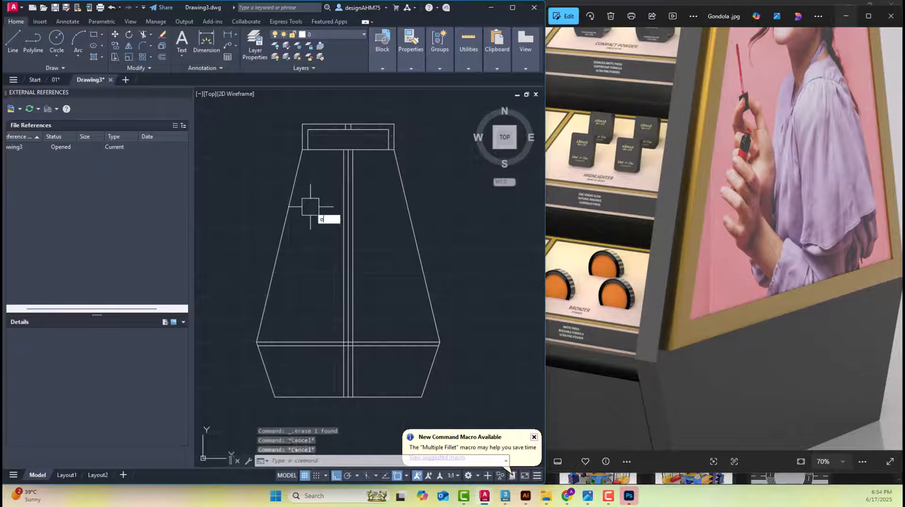
key(Return)
key(Return)
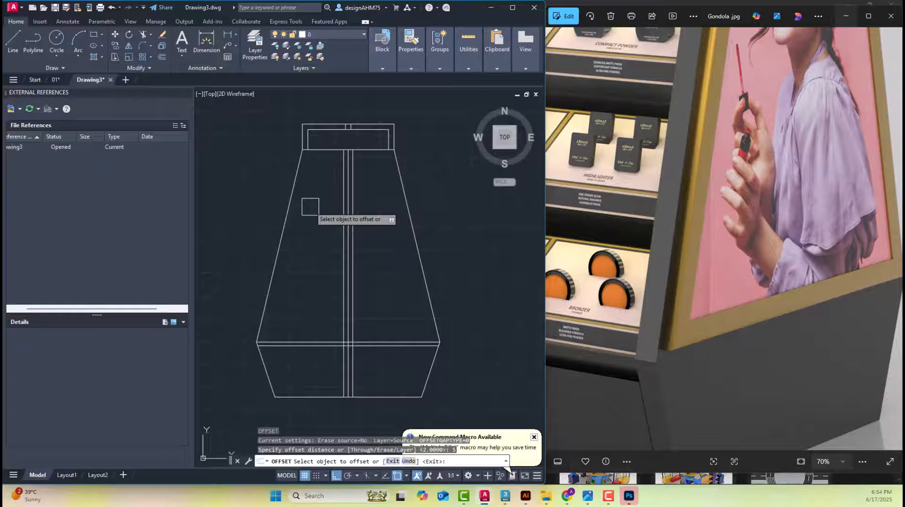
click(290, 215)
click(340, 213)
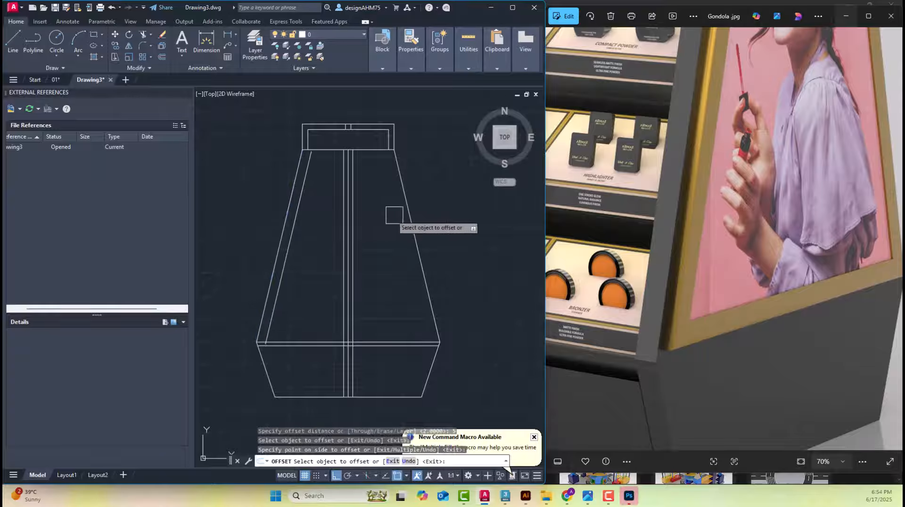
click(405, 210)
click(384, 232)
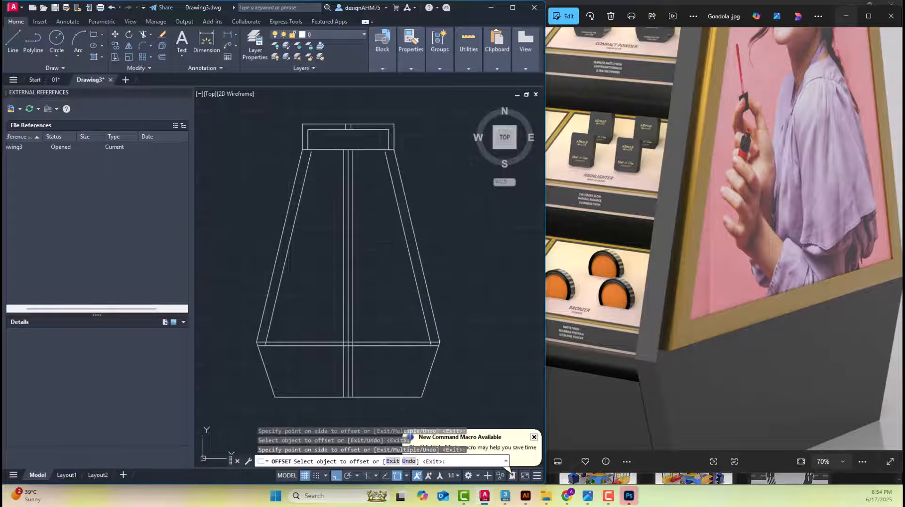
key(Escape)
key(Escape)
Offset the top line of the base upward by 2.4 to mark the base board's thickness
scroll(307, 264, up, 5)
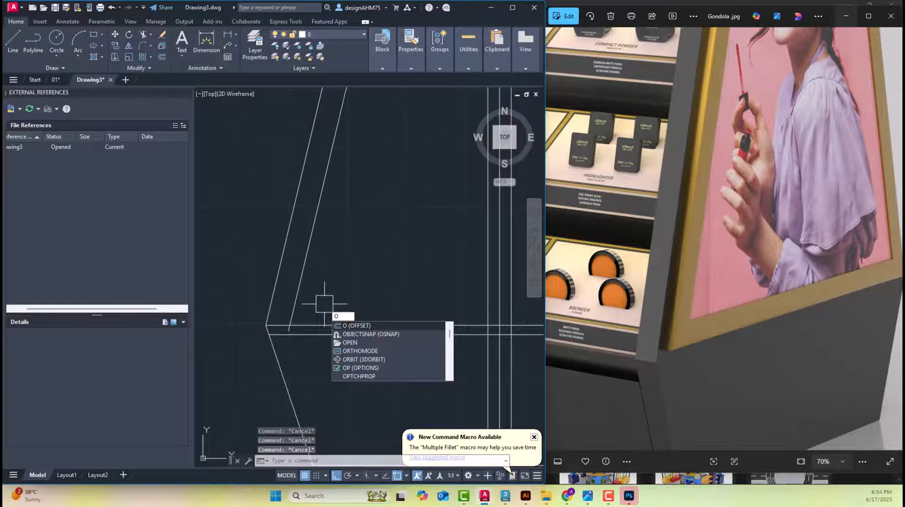
key(Escape)
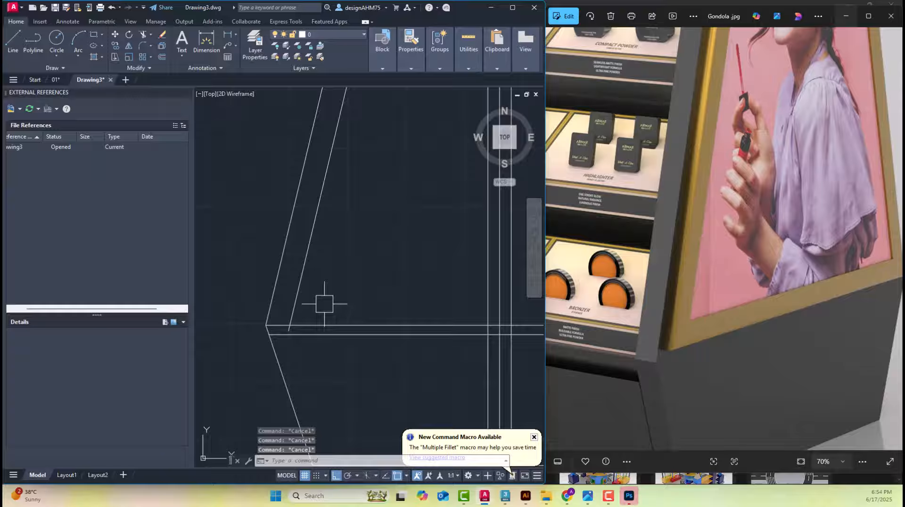
text(o)
key(Return)
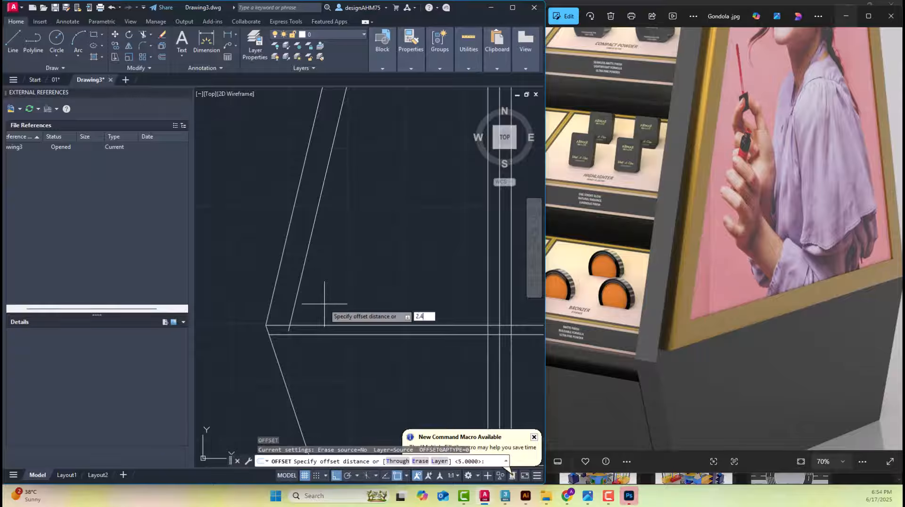
text(2.4)
key(Return)
click(324, 324)
click(332, 293)
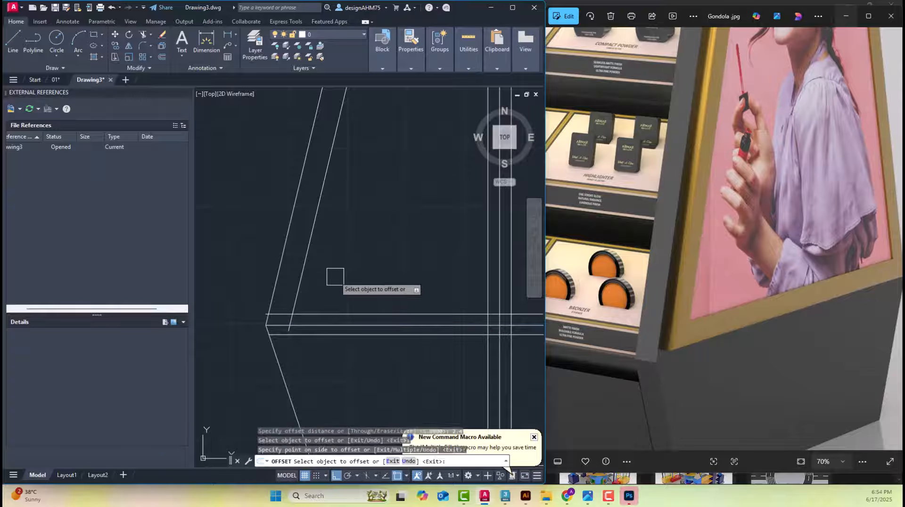
key(Escape)
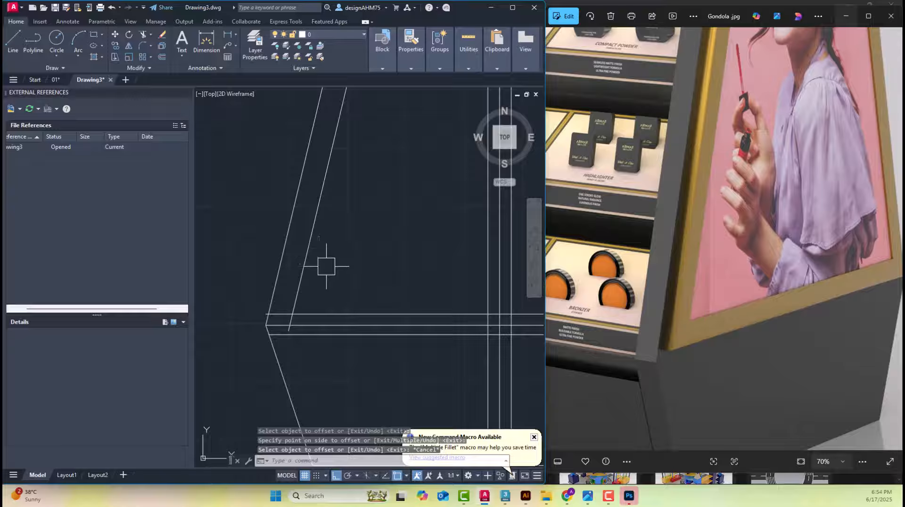
Fillet the new base board line to the right inner sloping line, and delete that sloping line
mouse_move(326, 267)
middle_down()
mouse_move(289, 283)
mouse_move(165, 285)
middle_up()
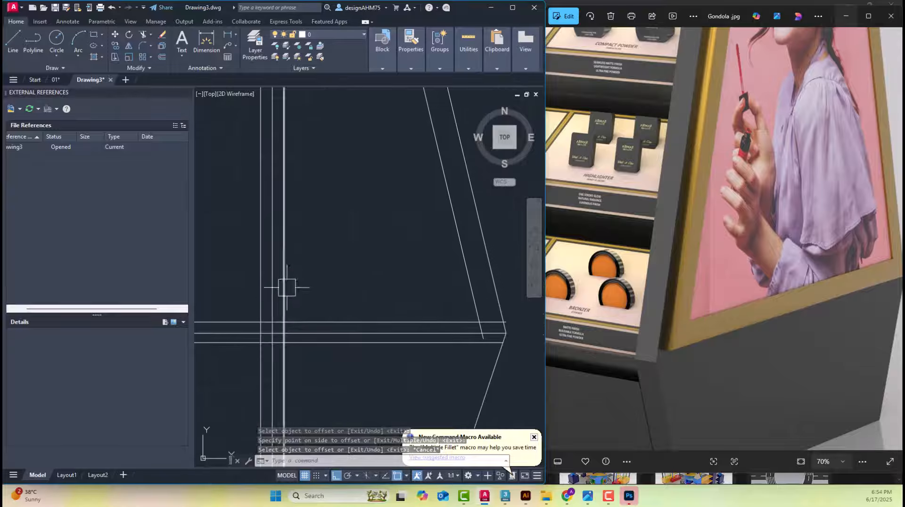
scroll(268, 329, up, 4)
scroll(301, 307, down, 4)
middle_drag(428, 321, 413, 325)
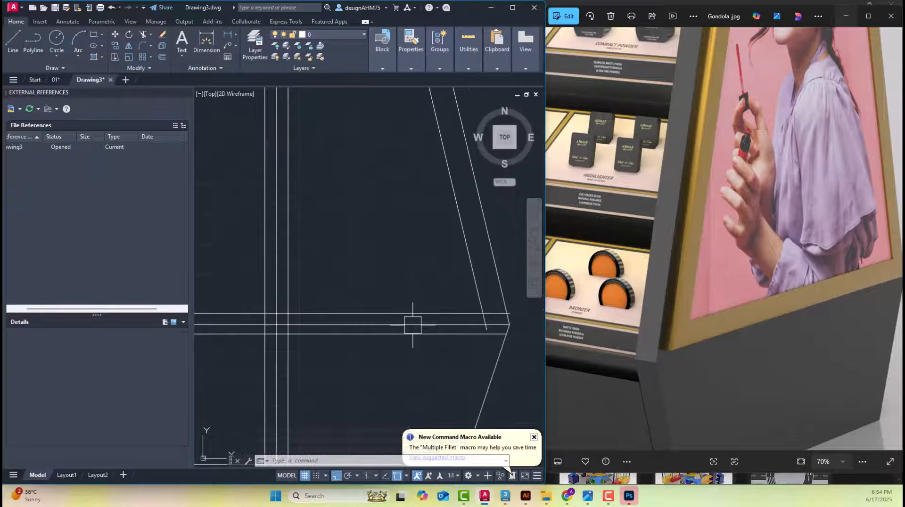
scroll(503, 313, up, 4)
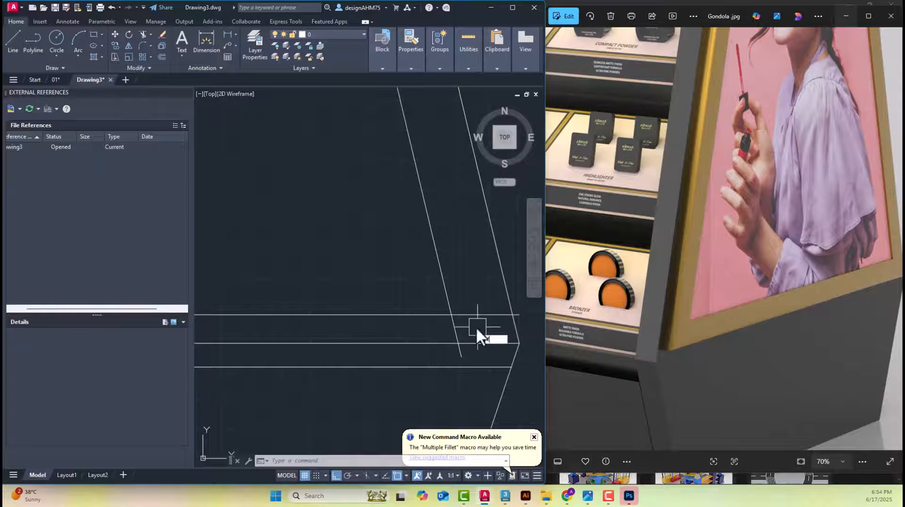
key(space)
click(424, 315)
click(460, 332)
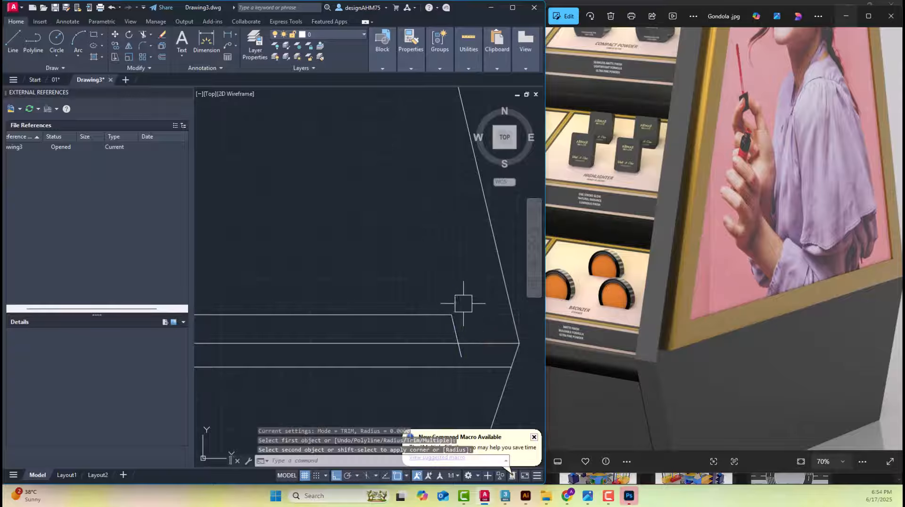
click(469, 327)
key(Escape)
Trim the base board line between the central uprights and delete its remaining left part, keeping only the right half
scroll(479, 310, down, 5)
scroll(362, 319, up, 4)
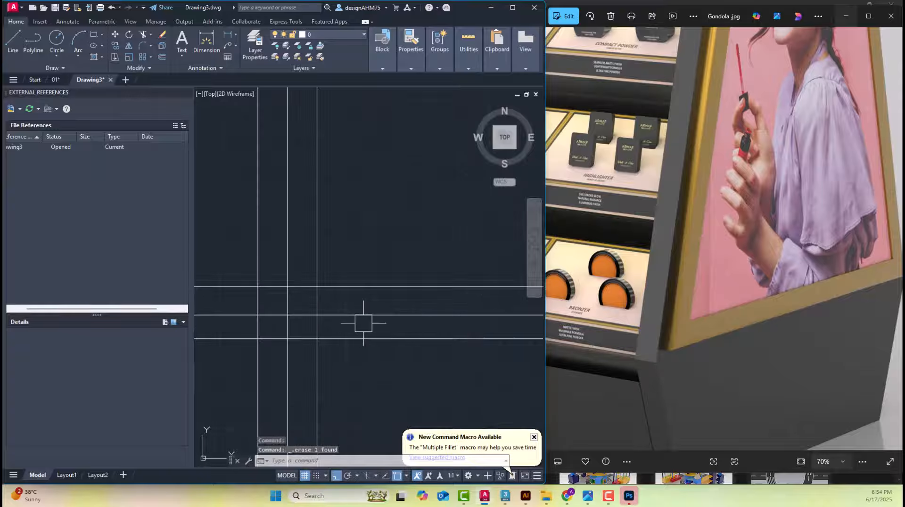
scroll(295, 303, up, 2)
text(tr)
key(space)
click(301, 286)
key(Escape)
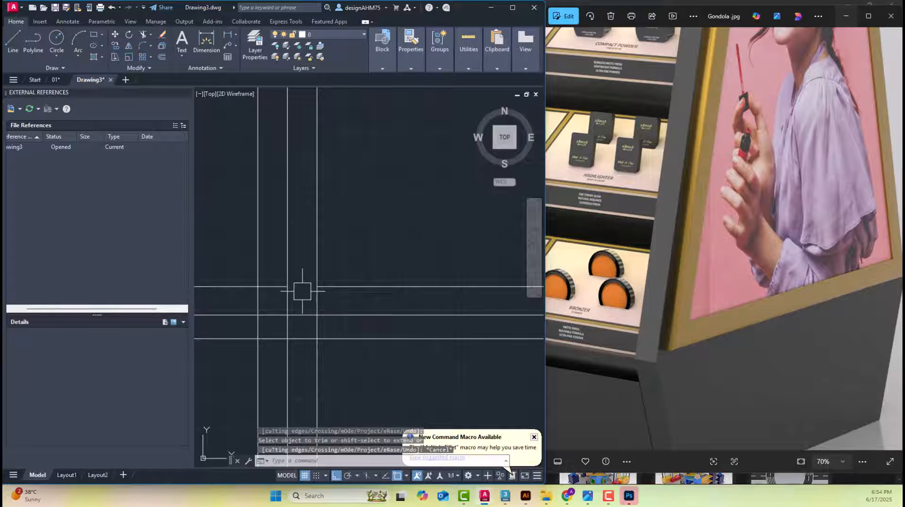
scroll(302, 292, down, 4)
click(259, 291)
key(Delete)
Draw a vertical line downward from the right end of the base board line to close its front edge
middle_drag(393, 264, 317, 276)
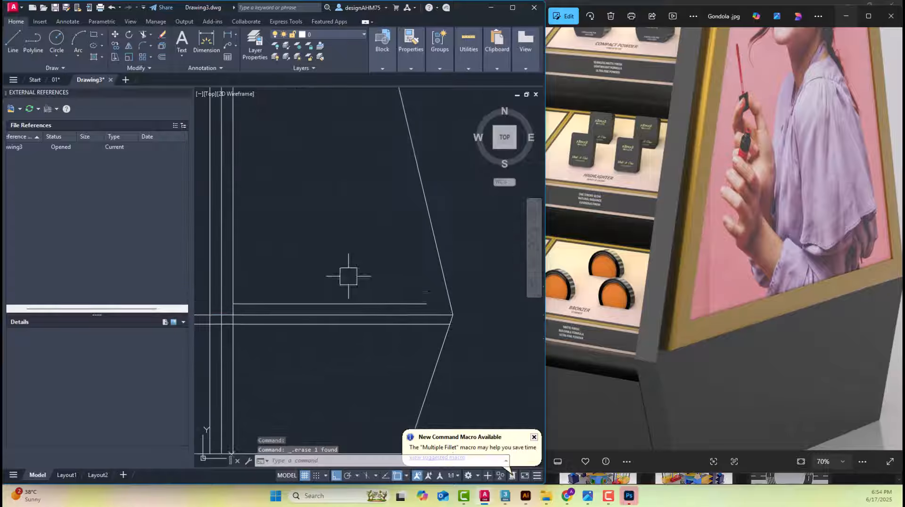
scroll(456, 309, up, 3)
middle_drag(397, 313, 405, 294)
text(l)
key(space)
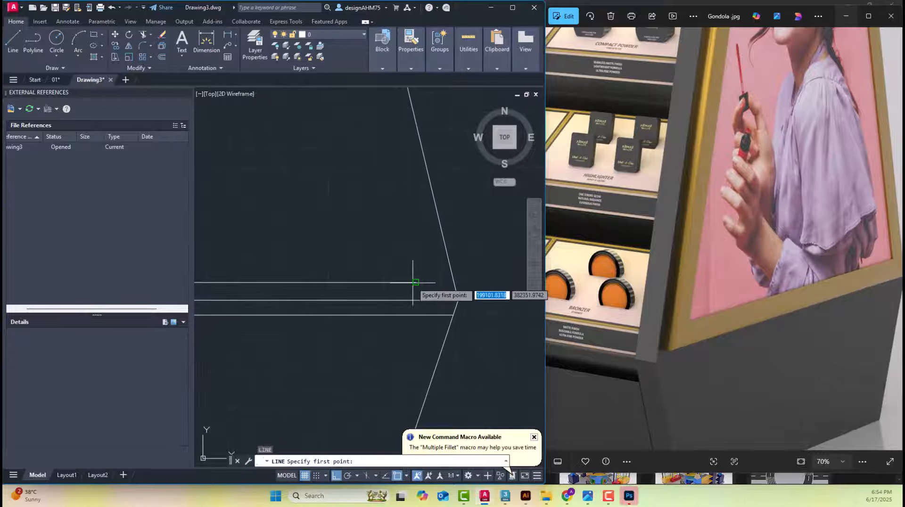
click(417, 283)
key(Escape)
key(Escape)
Trim the part of the base board's vertical front edge that extends below the base's top line
scroll(426, 310, up, 3)
text(tr)
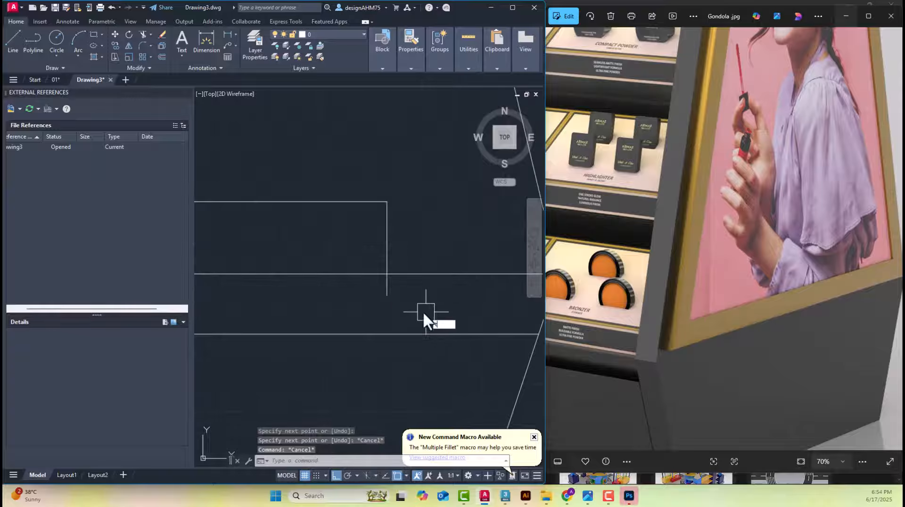
key(space)
click(386, 289)
click(386, 289)
scroll(393, 299, down, 5)
key(Escape)
scroll(301, 288, up, 2)
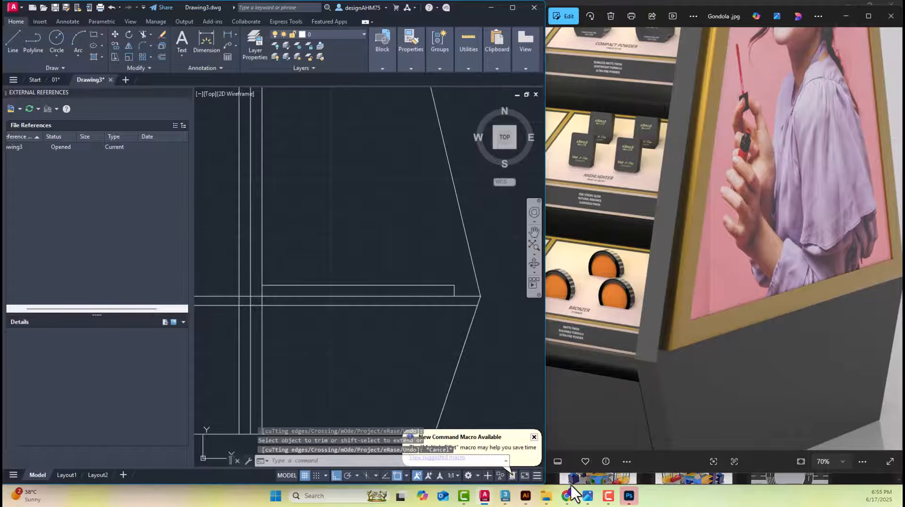
Examine how the bottom shelf meets the side panel in photo IMG-20250617-WA0030, and return to the AutoCAD drawing
drag(734, 269, 792, 283)
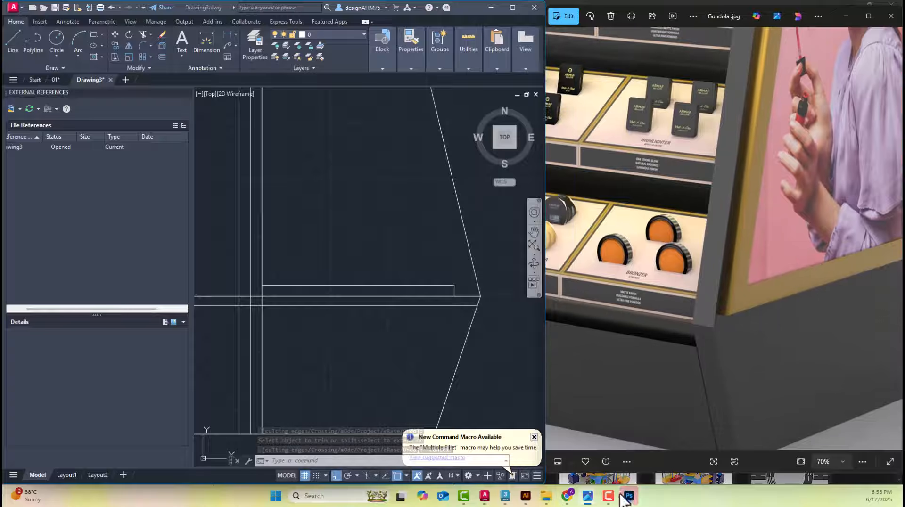
mouse_move(585, 500)
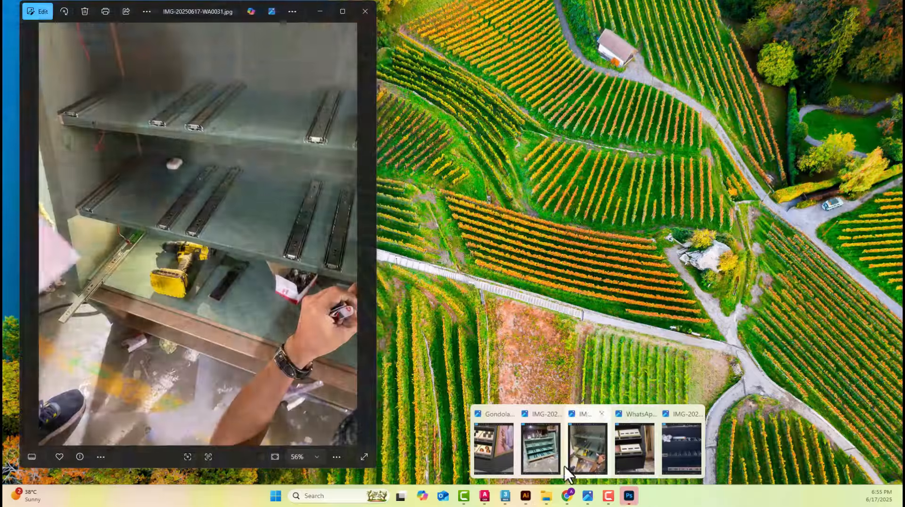
click(541, 443)
scroll(309, 272, up, 5)
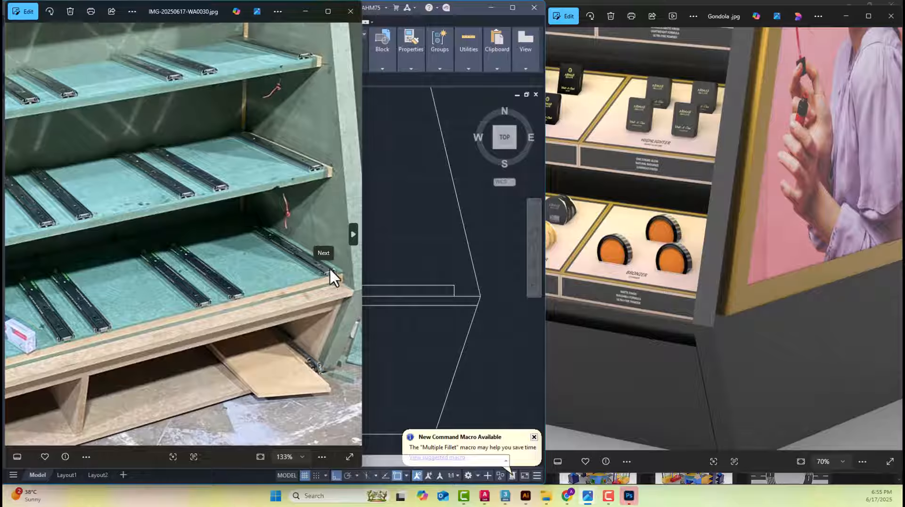
click(432, 259)
Measure the gap between the lowest shelf's front lip and the base board in the dimensioned elevation, and return to the new base board
scroll(301, 274, up, 2)
middle_drag(354, 272, 324, 279)
scroll(325, 280, down, 8)
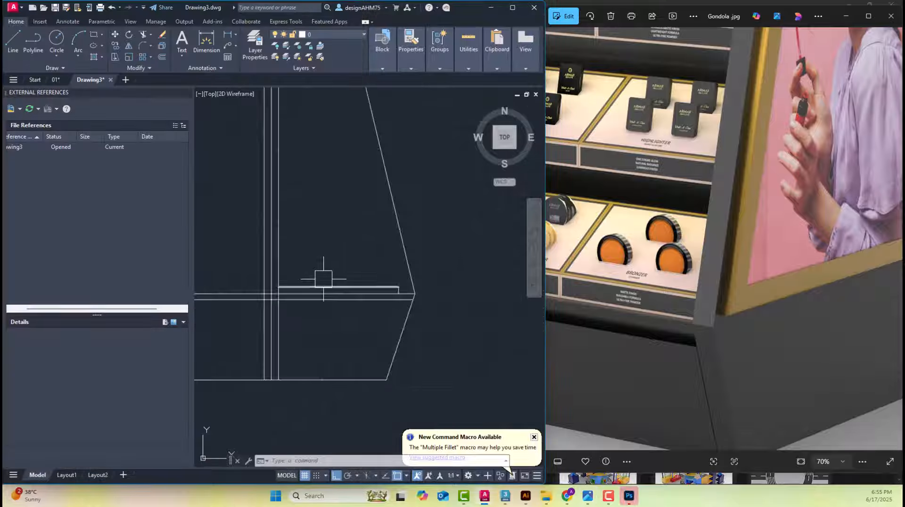
middle_drag(406, 292, 276, 311)
scroll(277, 311, down, 2)
scroll(410, 302, up, 6)
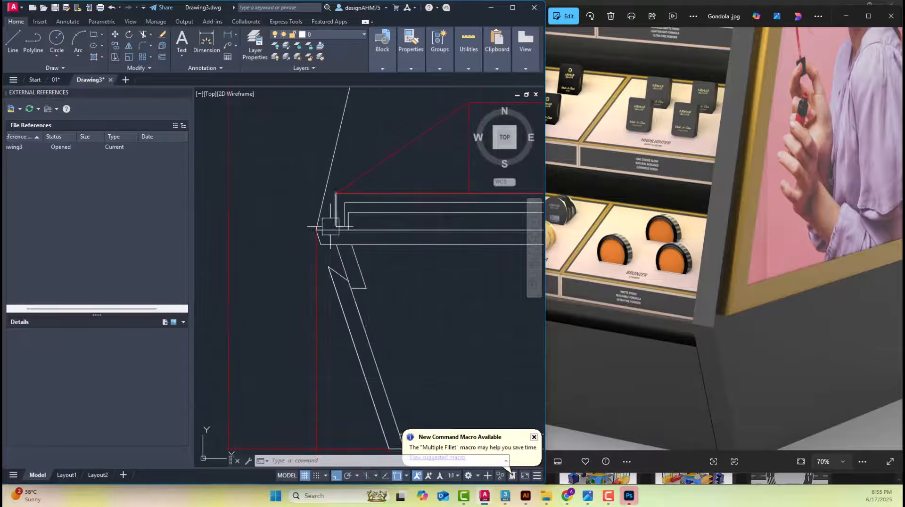
click(222, 59)
click(355, 204)
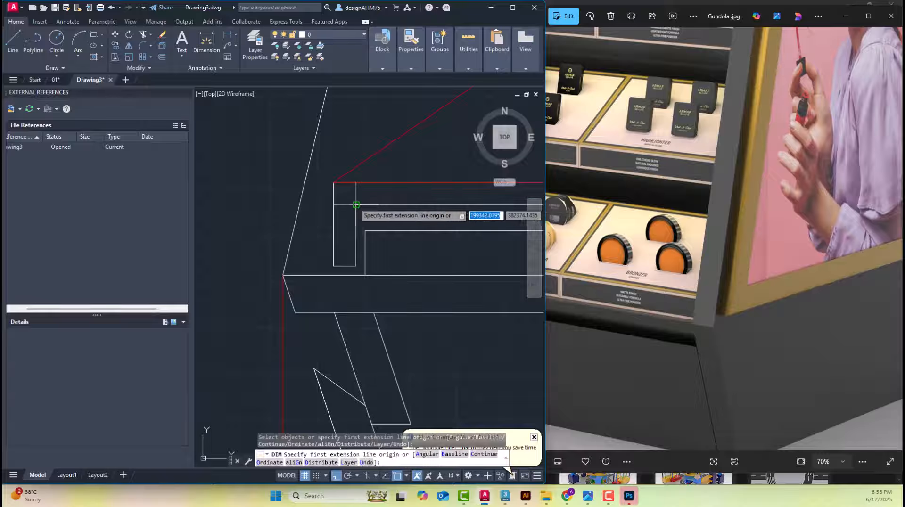
click(367, 231)
scroll(366, 231, down, 3)
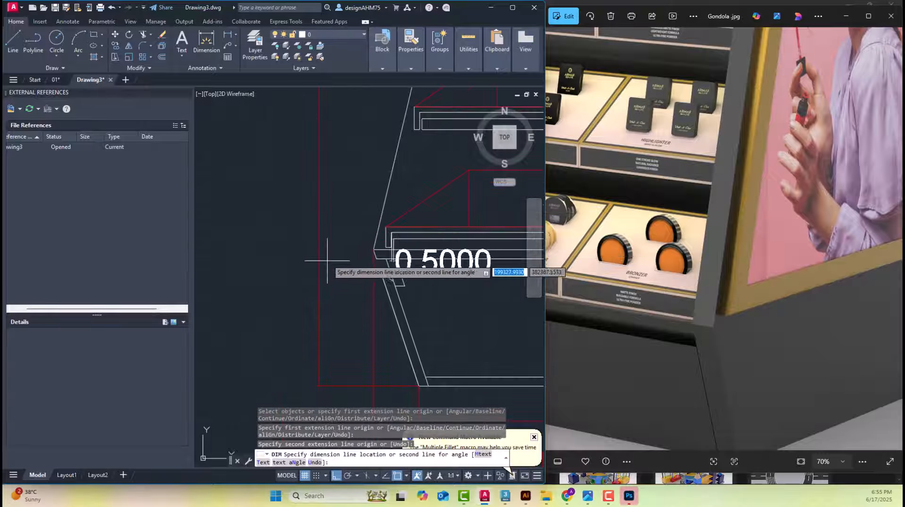
key(Escape)
scroll(297, 251, down, 6)
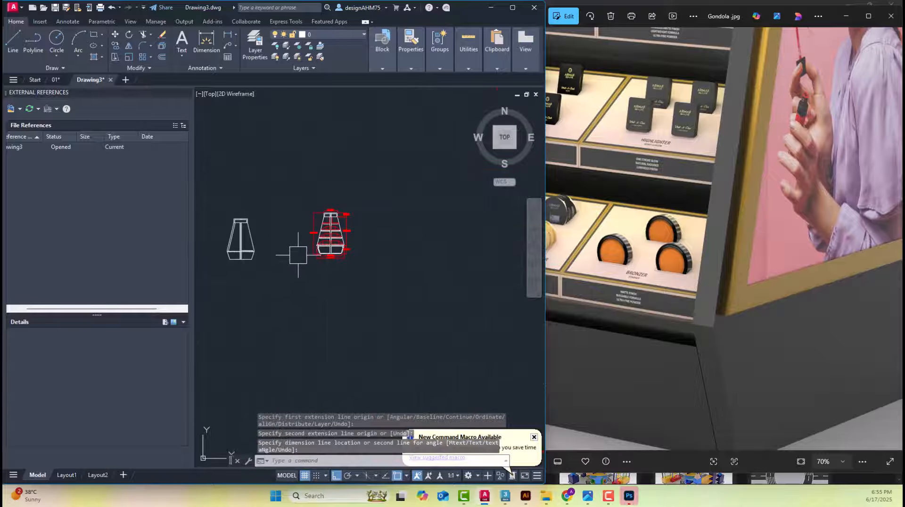
scroll(289, 264, up, 6)
scroll(397, 313, up, 2)
middle_drag(473, 319, 299, 319)
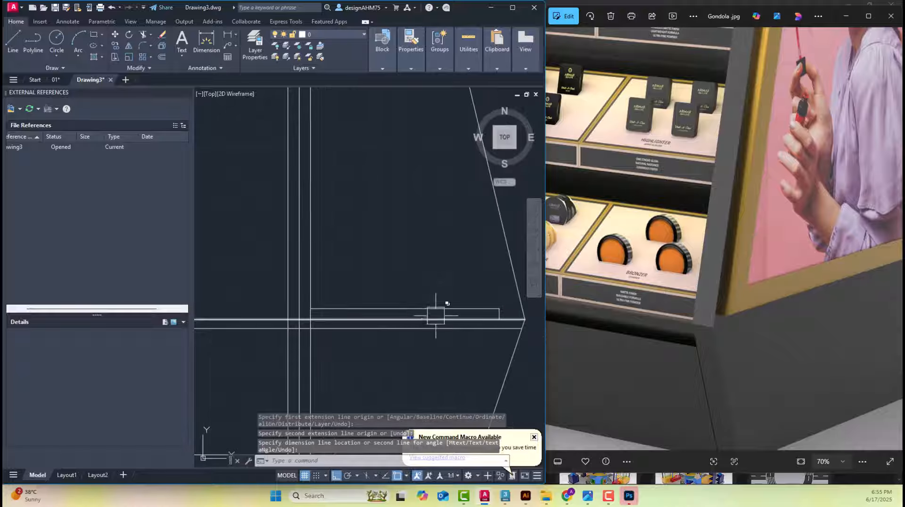
scroll(436, 316, up, 2)
key(Escape)
key(Escape)
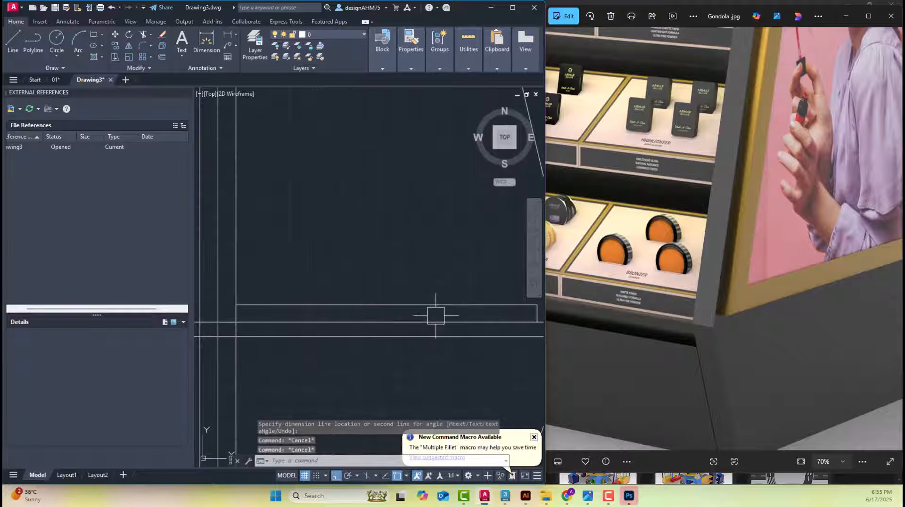
Offset the base board's top line upward by 1.4 to form the underside of the lowest shelf
key(Return)
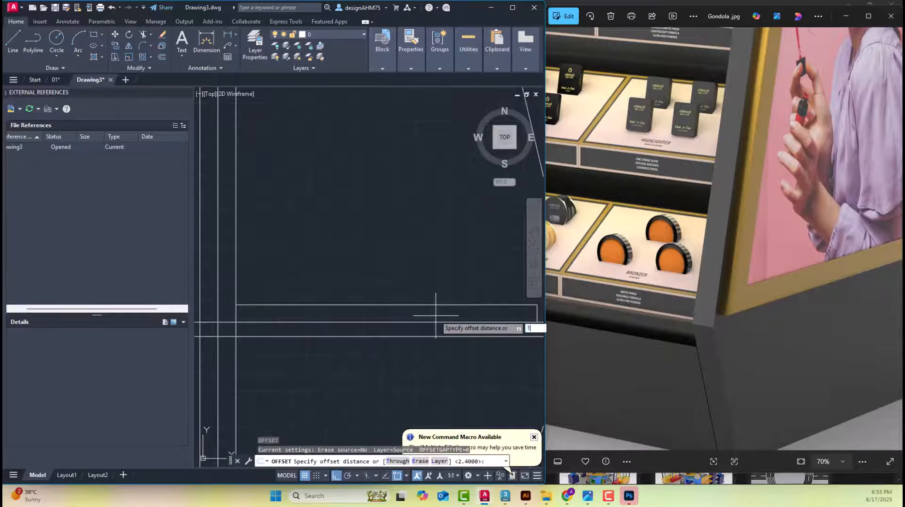
key(Return)
click(425, 308)
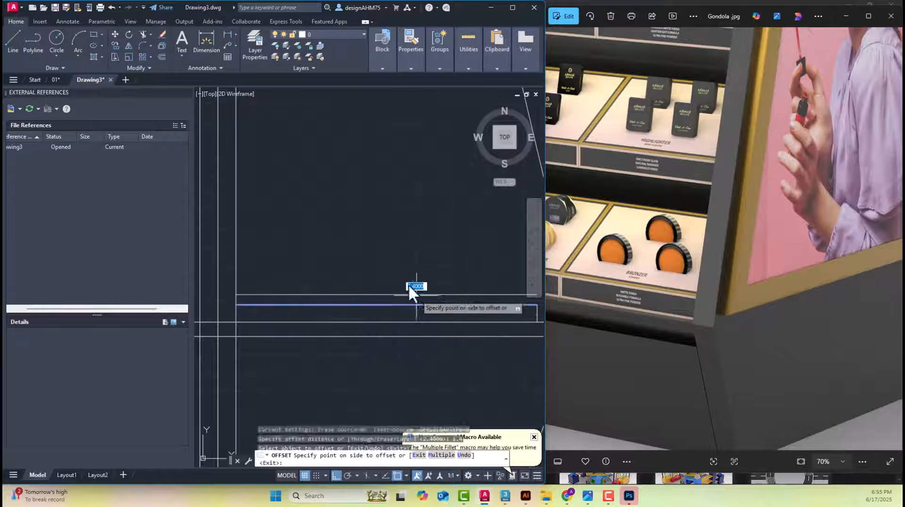
click(414, 291)
key(Escape)
Measure the horizontal clearance between the lowest shelf's front lip and the base board in the dimensioned elevation, and return to the new base board
middle_drag(418, 252, 293, 253)
scroll(475, 313, up, 2)
scroll(475, 313, up, 2)
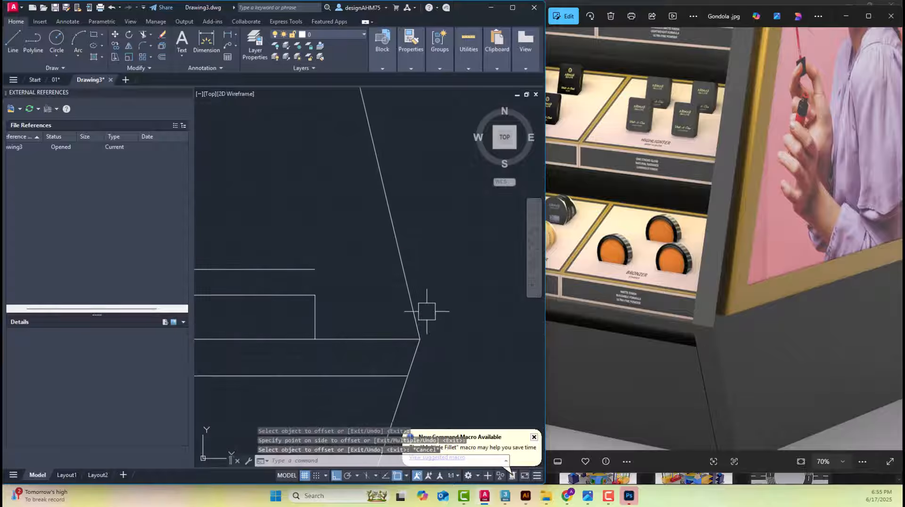
scroll(408, 317, down, 6)
scroll(404, 317, down, 2)
middle_drag(404, 317, 198, 320)
middle_drag(362, 308, 479, 313)
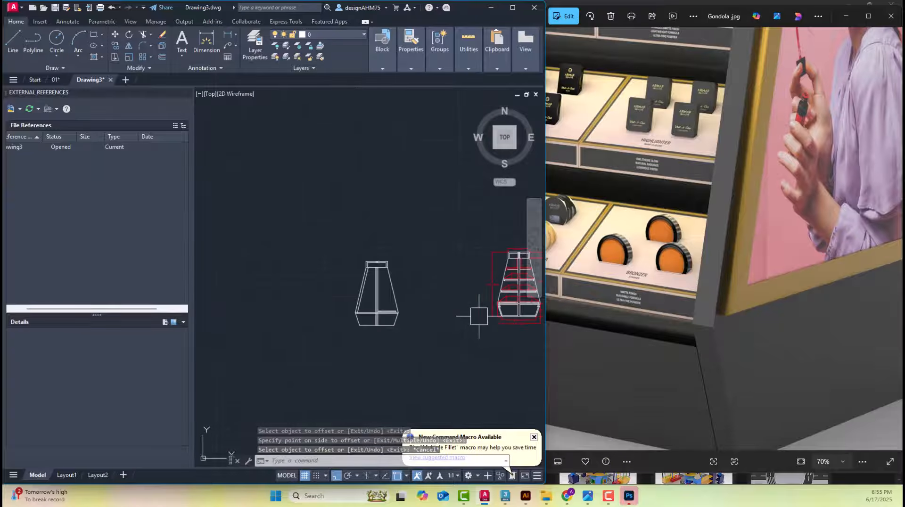
scroll(460, 303, up, 3)
scroll(430, 364, up, 3)
scroll(327, 366, up, 2)
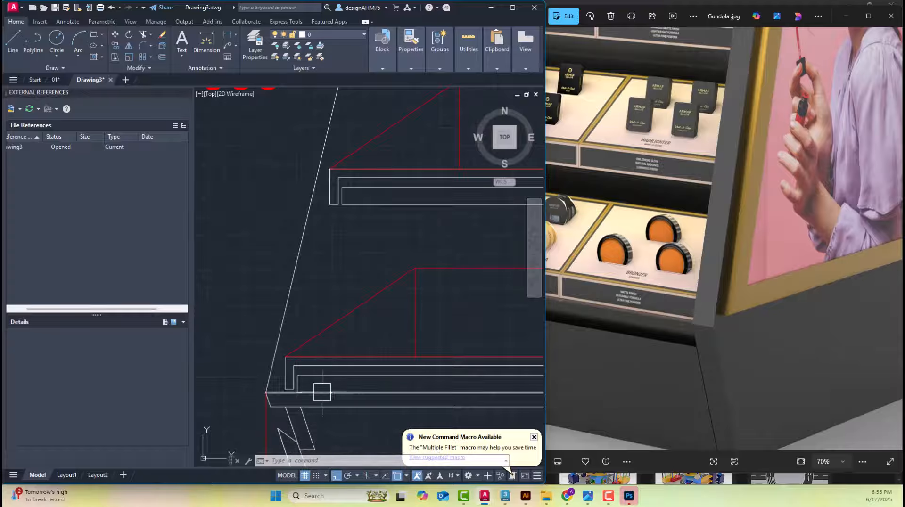
middle_drag(322, 392, 345, 277)
click(216, 49)
scroll(320, 312, up, 3)
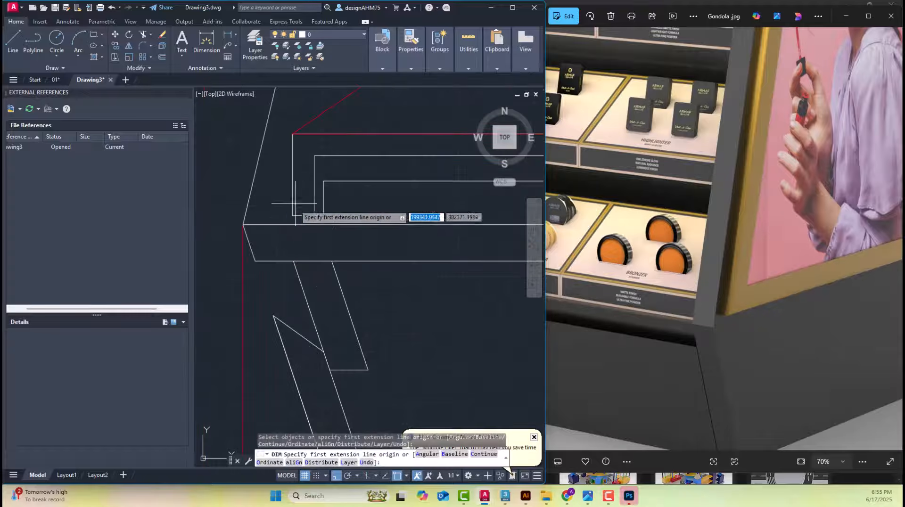
click(314, 216)
click(324, 226)
scroll(330, 283, down, 2)
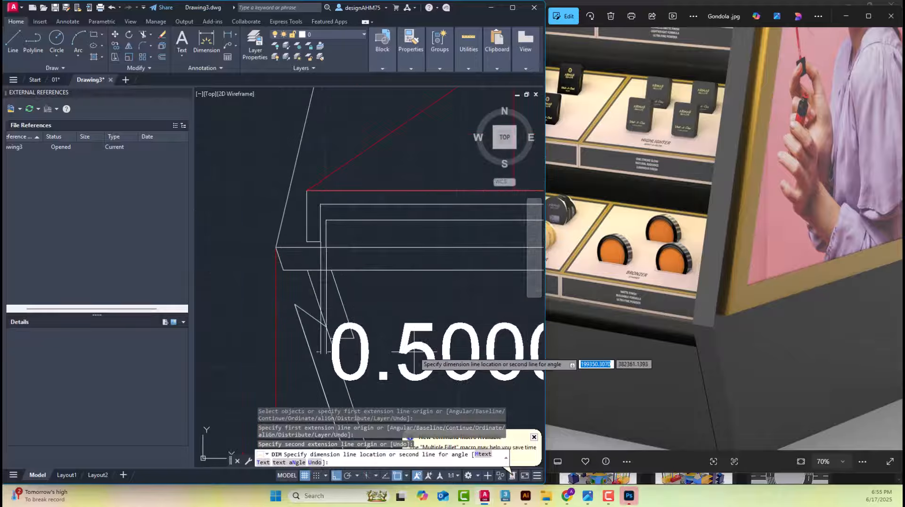
key(Escape)
scroll(409, 307, down, 5)
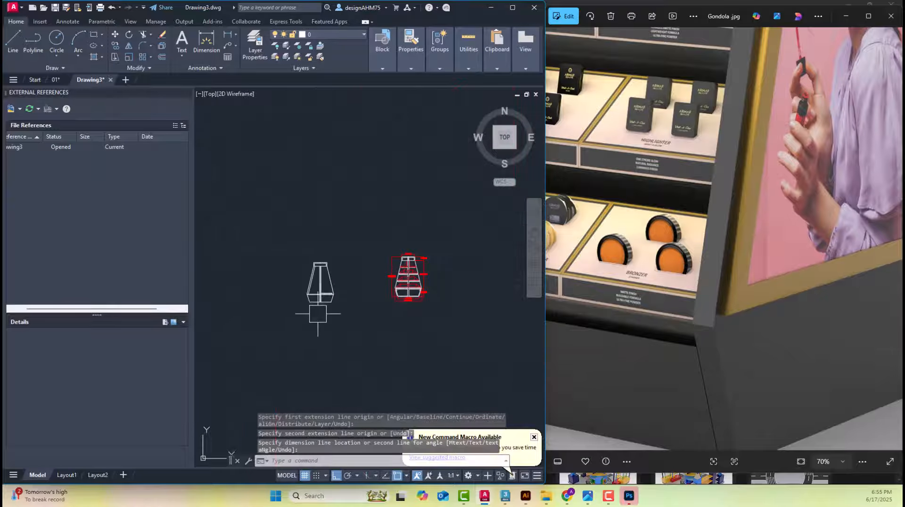
scroll(380, 188, up, 6)
middle_drag(412, 178, 379, 190)
key(Escape)
key(Escape)
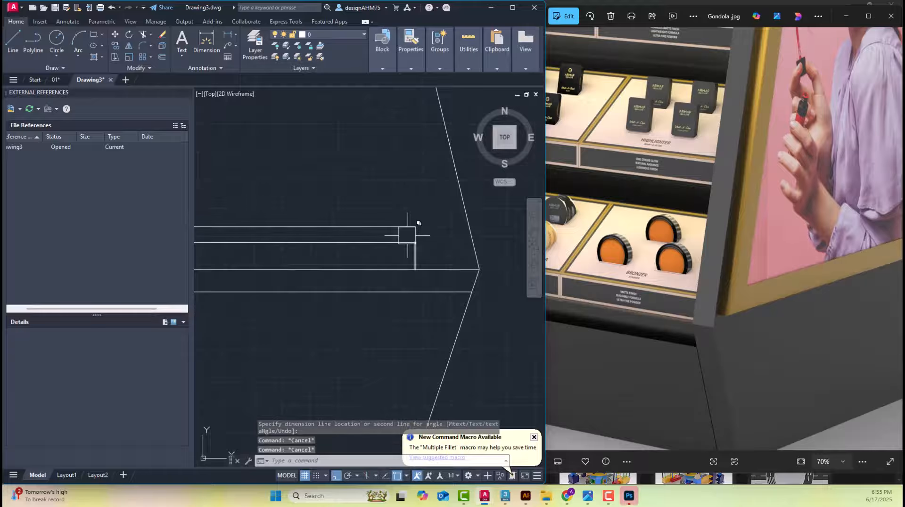
Offset the base board's vertical front edge outward by 0.5
text(o)
key(Return)
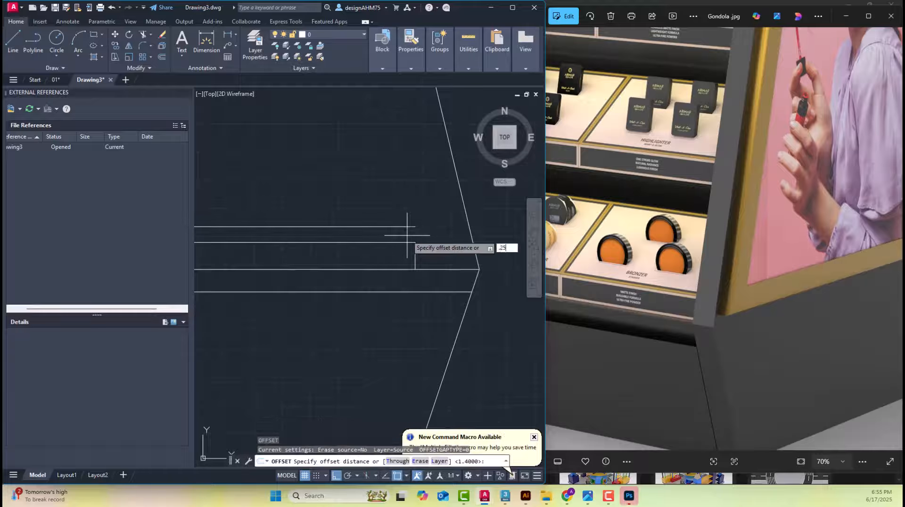
text(.5)
key(Return)
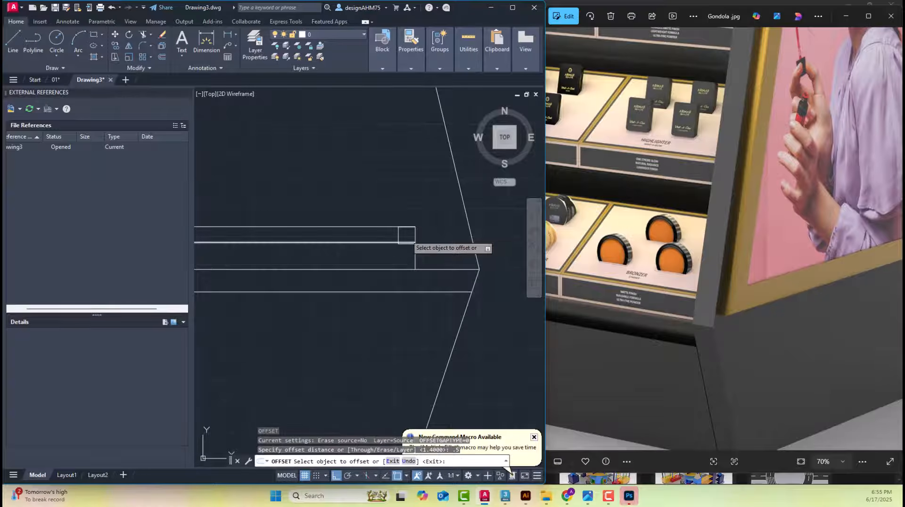
scroll(415, 241, up, 4)
click(374, 265)
click(438, 265)
key(Escape)
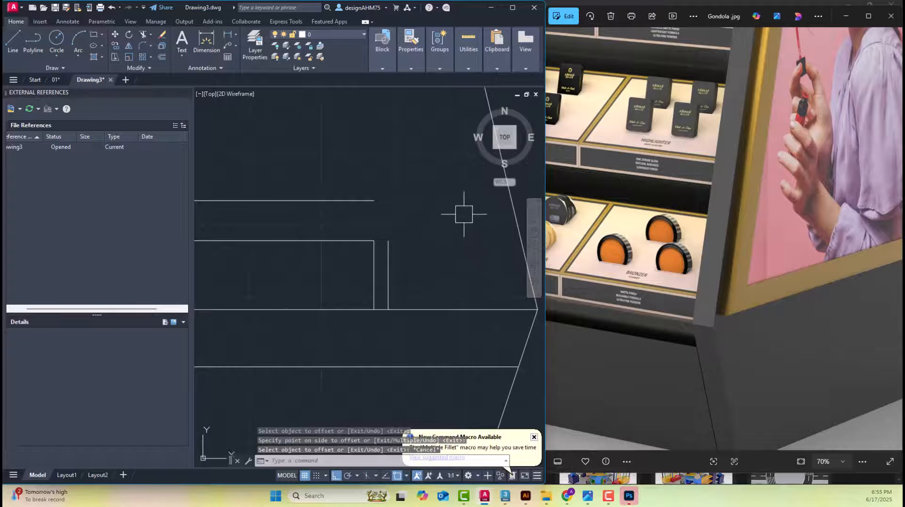
Fillet the shelf's underside line and the offset front line at radius 0 to form a sharp corner
text(f)
key(Return)
click(363, 208)
click(391, 272)
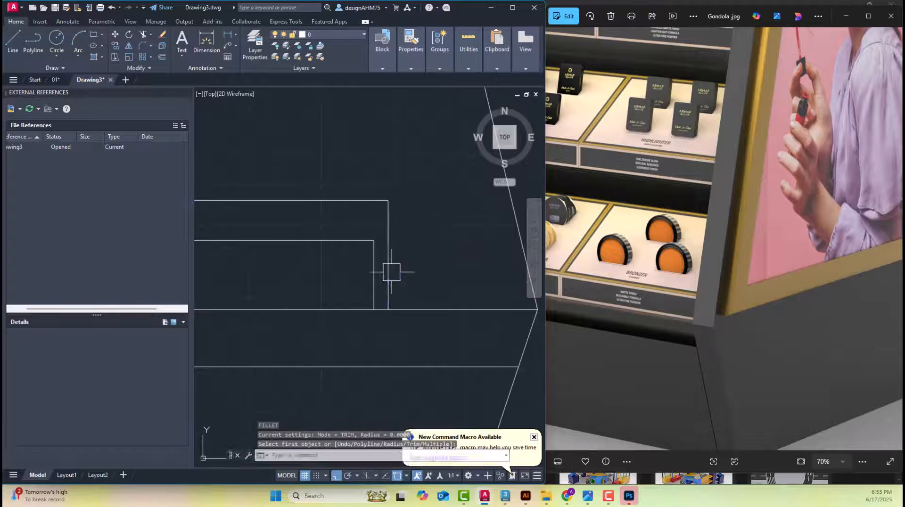
Examine the product trays and the shelves' front lips in production photos IMG-20250617-WA0039, WA0038 and WA0037
scroll(444, 224, down, 10)
middle_drag(446, 226, 273, 293)
scroll(275, 293, up, 4)
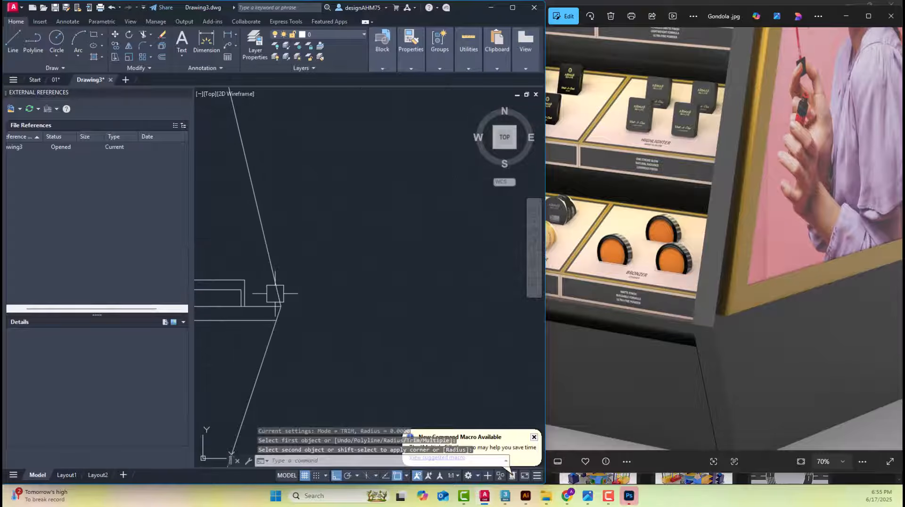
scroll(239, 271, down, 3)
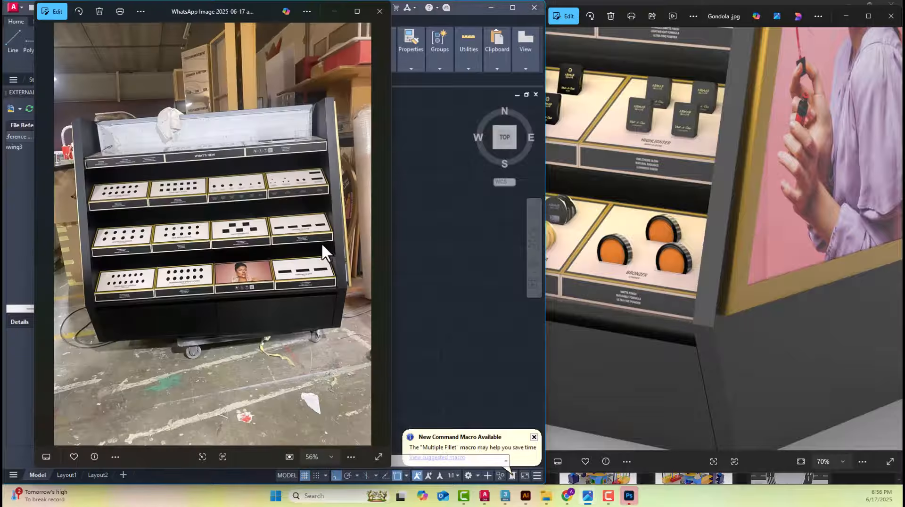
key(Right)
key(Right)
key(Right)
key(Right)
key(Right)
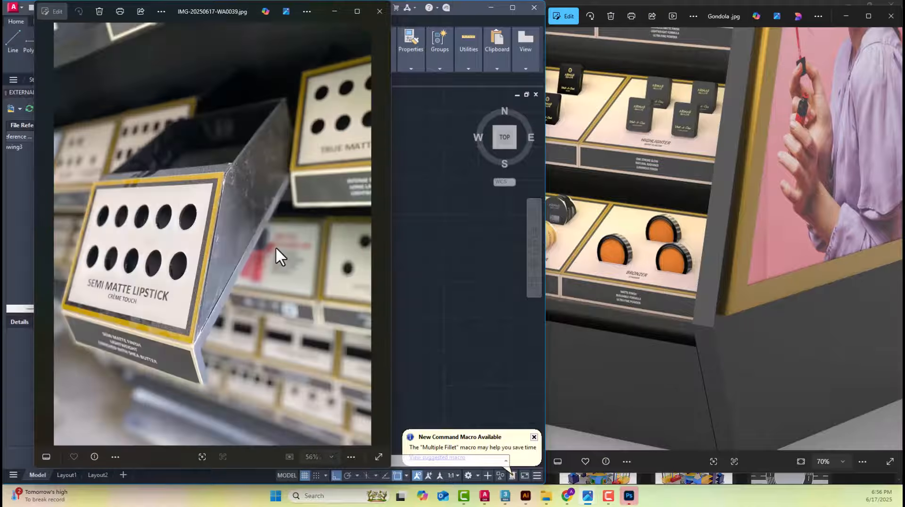
scroll(255, 340, up, 3)
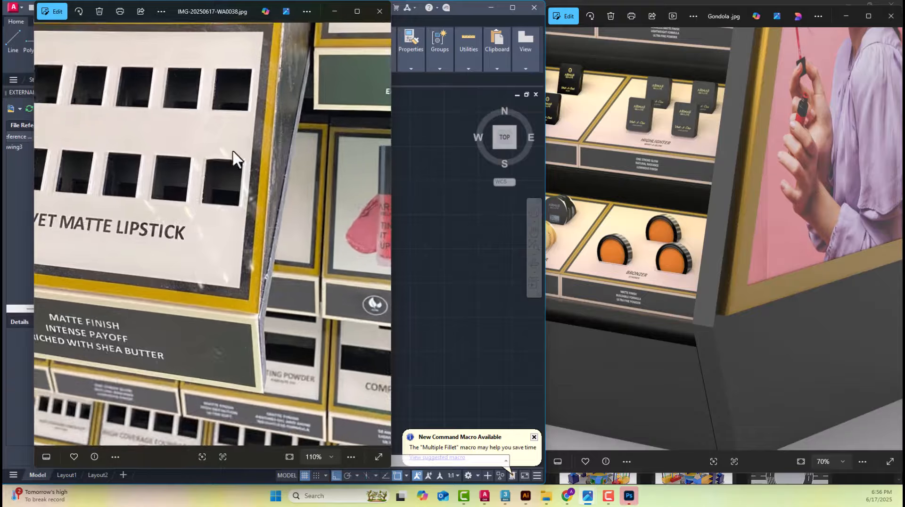
drag(237, 54, 241, 174)
scroll(225, 234, down, 4)
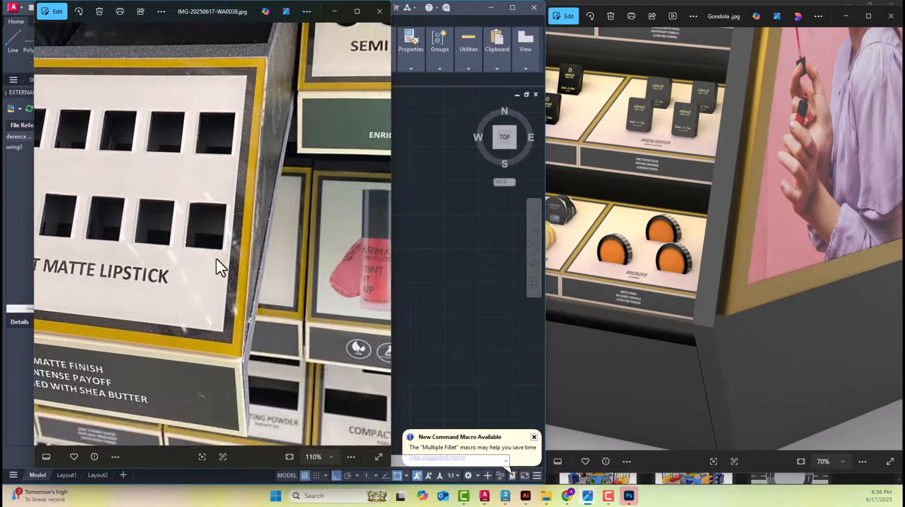
scroll(224, 269, down, 2)
key(Left)
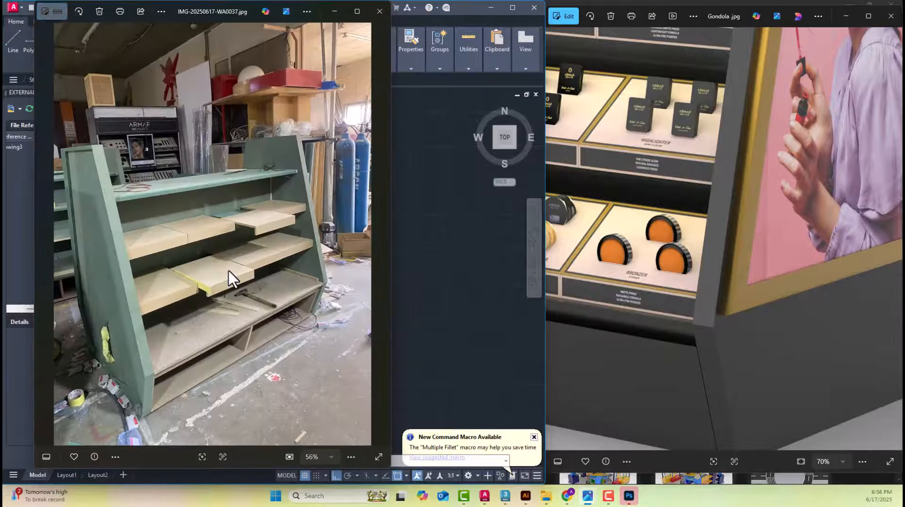
scroll(222, 282, up, 5)
scroll(234, 289, up, 2)
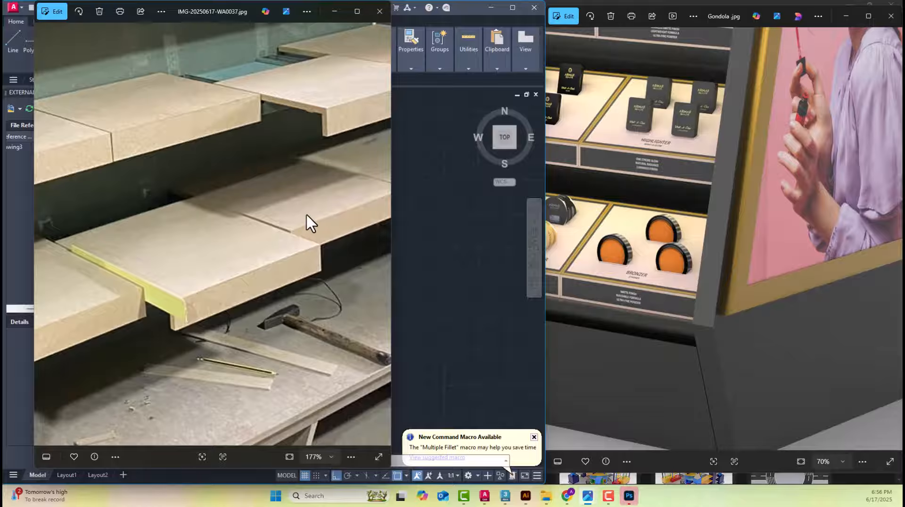
Return to AutoCAD, dimension the lowest shelf's material thickness at its front corner in the reference elevation, and delete that temporary dimension
click(480, 239)
scroll(480, 257, down, 7)
middle_drag(475, 272, 451, 278)
scroll(434, 257, up, 10)
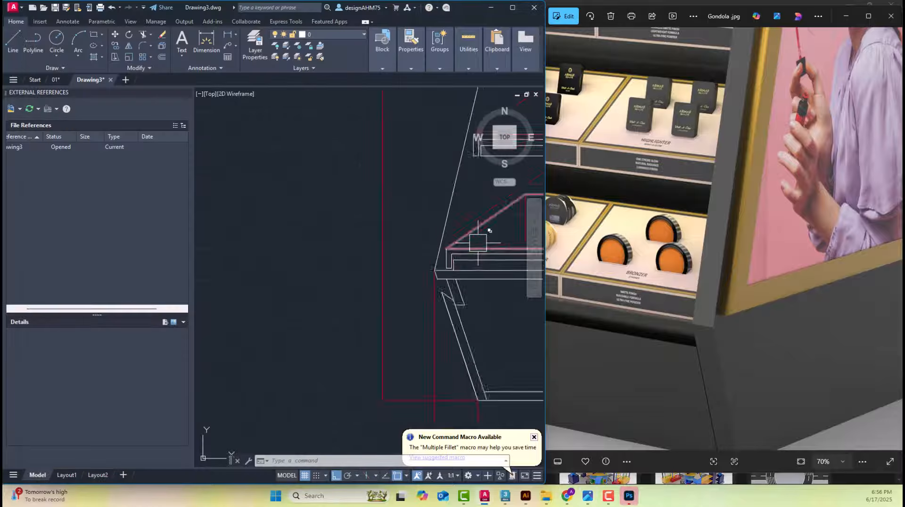
click(206, 42)
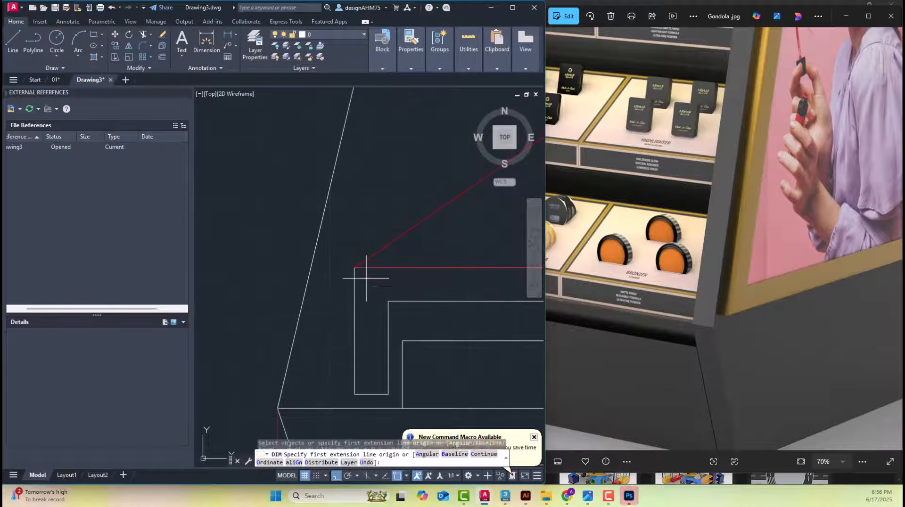
click(355, 267)
click(388, 301)
scroll(387, 301, down, 8)
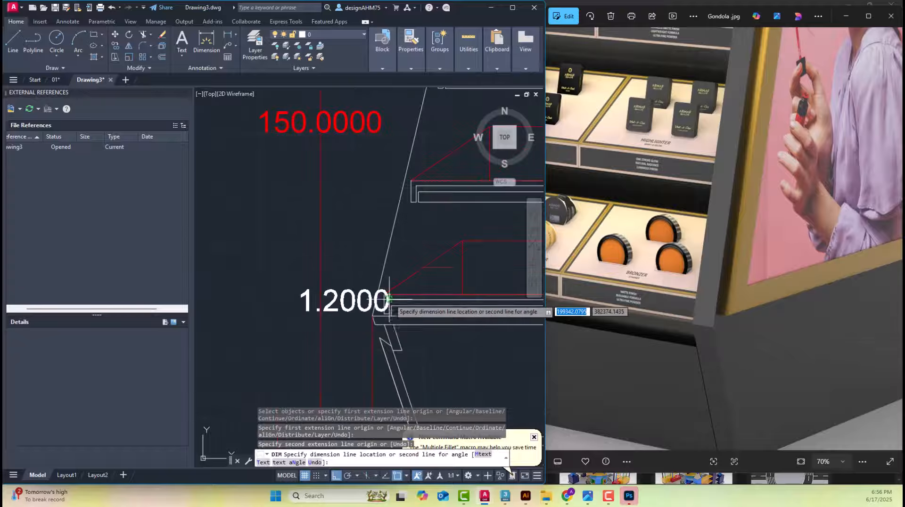
click(274, 318)
middle_drag(260, 321, 430, 321)
key(Escape)
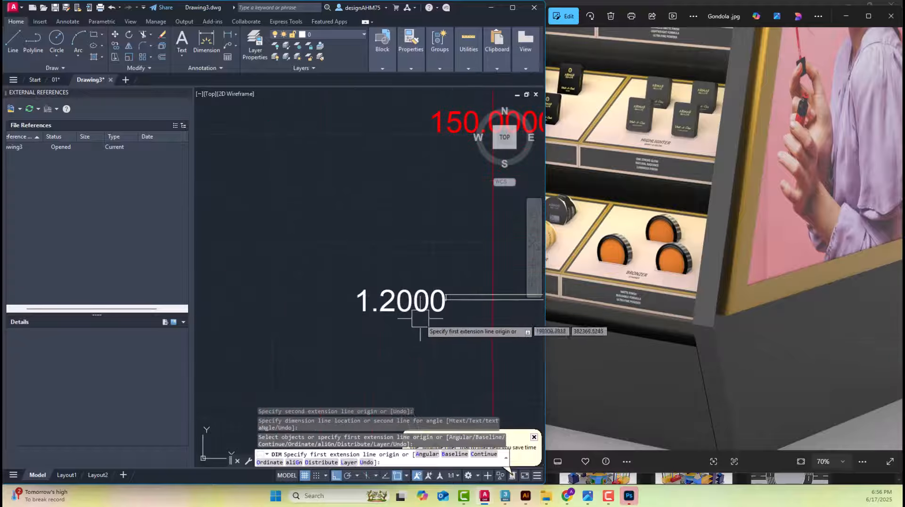
click(448, 297)
key(Delete)
Offset the new shelf's underside line upward and its inner front line outward by 1.2 for the material thickness
scroll(361, 294, down, 3)
scroll(361, 295, down, 2)
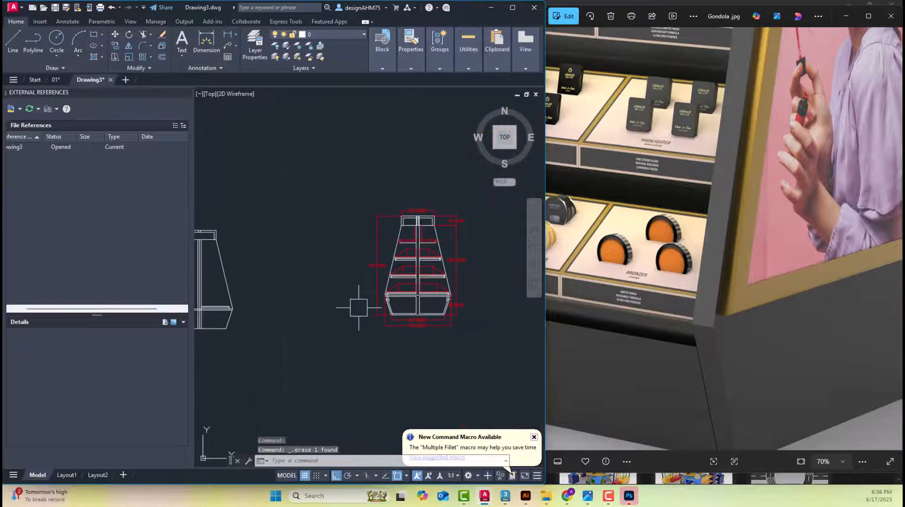
middle_drag(227, 309, 314, 309)
scroll(281, 303, up, 6)
middle_drag(432, 325, 395, 316)
scroll(401, 317, up, 4)
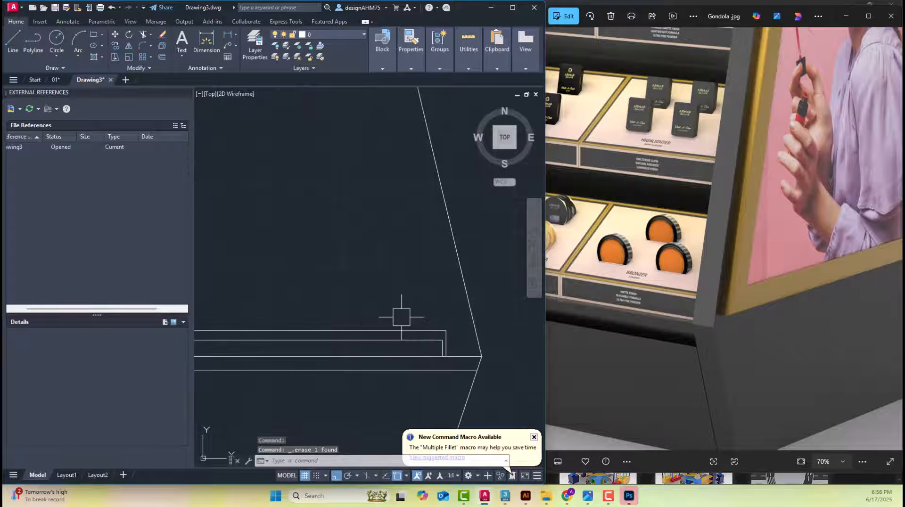
text(o)
key(Return)
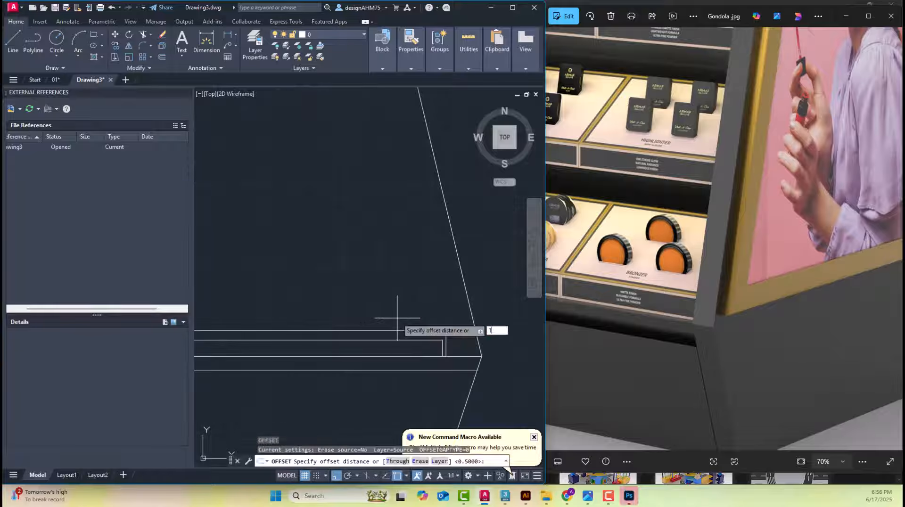
key(Return)
click(395, 331)
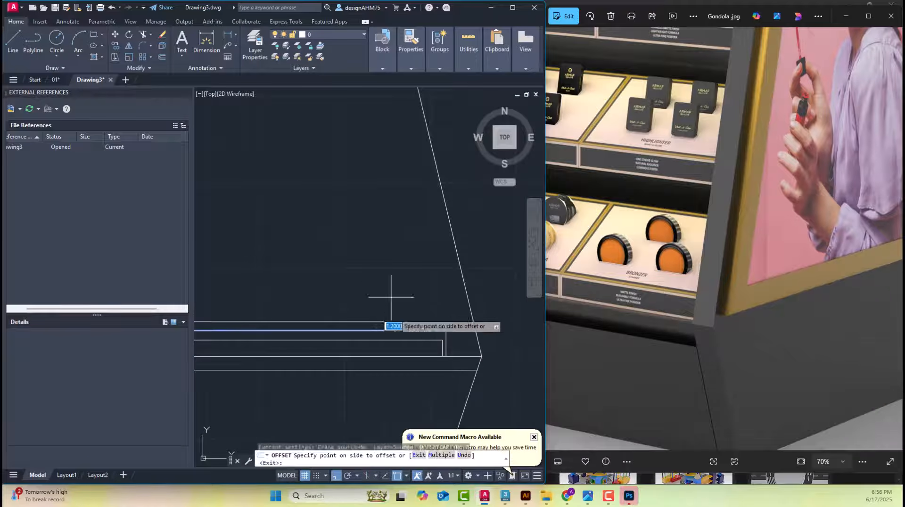
scroll(465, 383, up, 3)
click(470, 387)
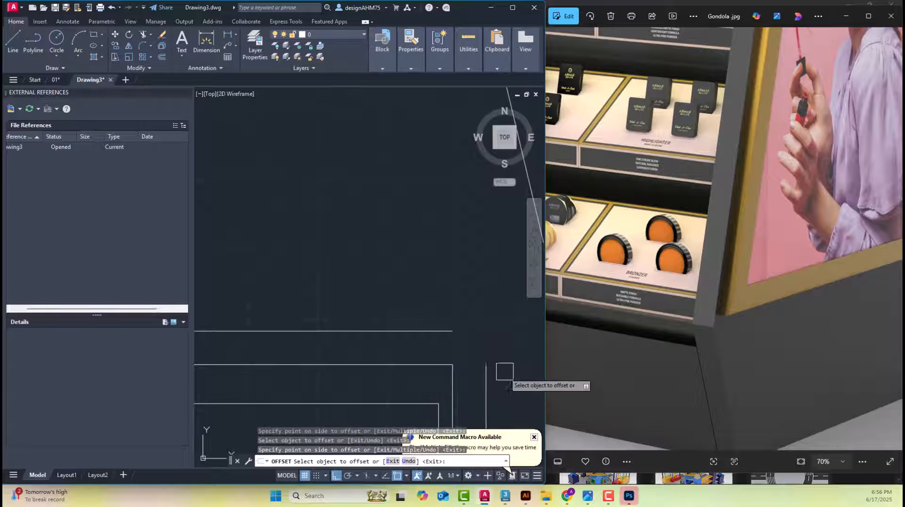
Fillet the shelf's outer top and front lines at radius 0 to close the outer corner
middle_drag(487, 352, 449, 311)
key(Escape)
key(Escape)
text(f)
key(Return)
click(408, 290)
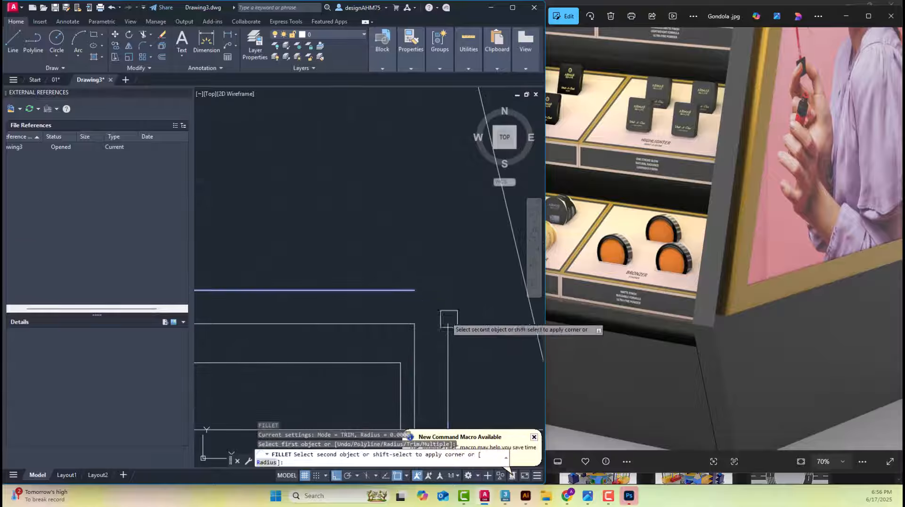
click(452, 337)
scroll(408, 287, down, 3)
scroll(434, 337, up, 3)
key(Escape)
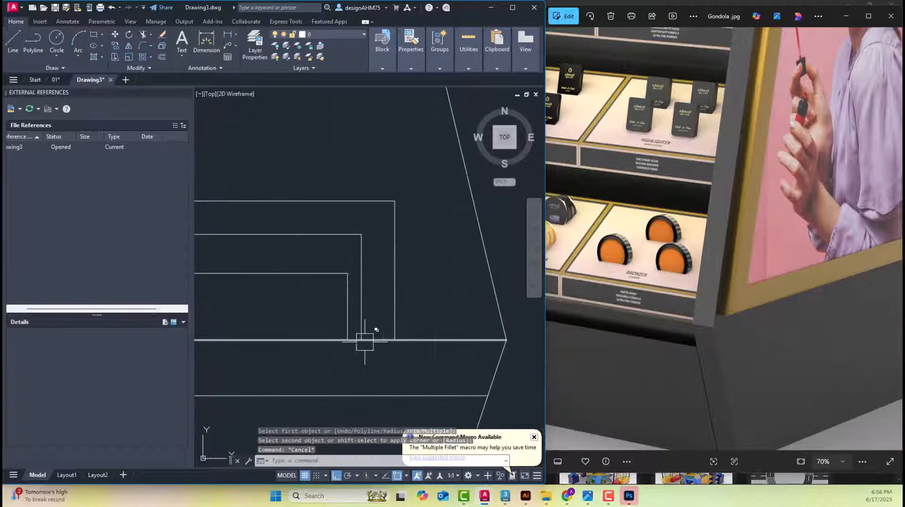
Trim the base board's two horizontal lines between the centre upright's middle and front lines
scroll(372, 300, down, 5)
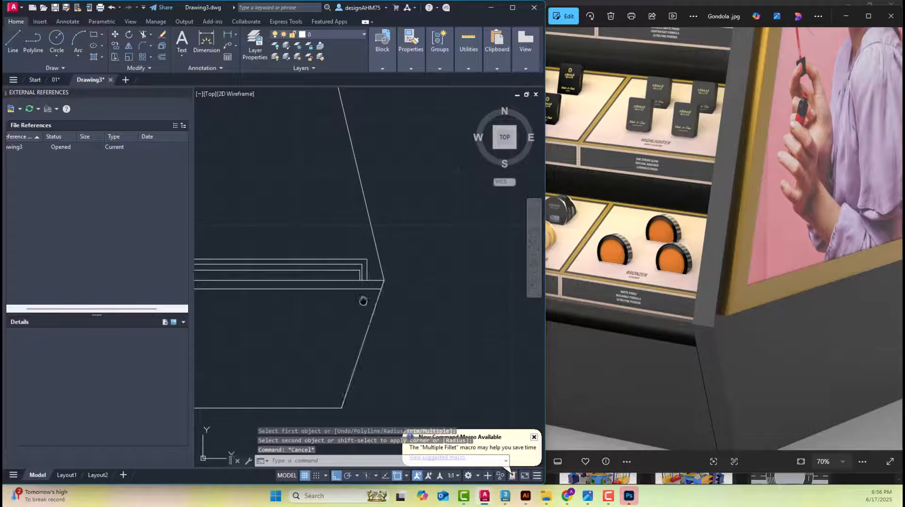
middle_drag(363, 300, 436, 309)
scroll(468, 301, up, 2)
scroll(490, 315, down, 4)
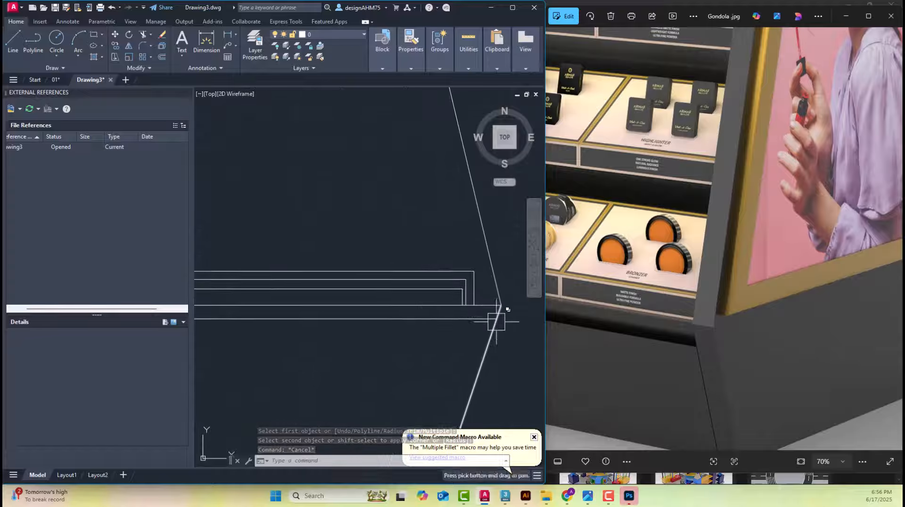
scroll(376, 315, up, 5)
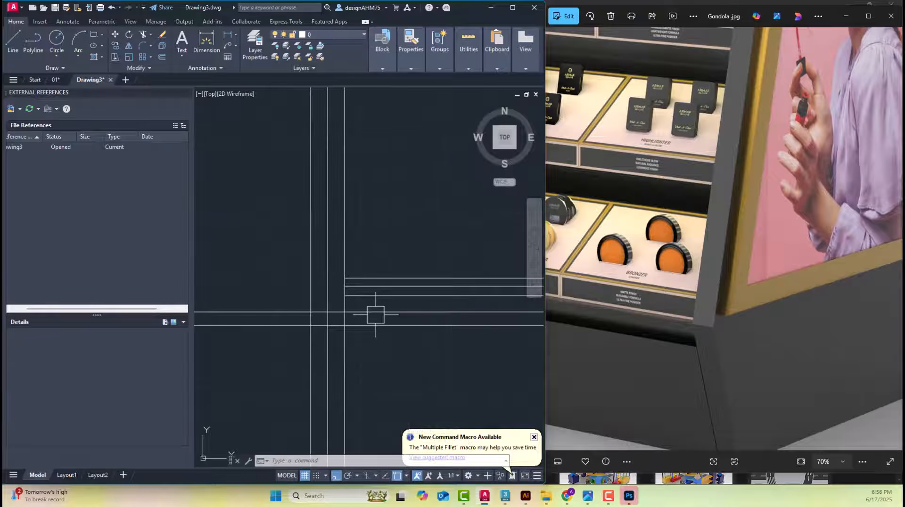
key(Return)
click(313, 276)
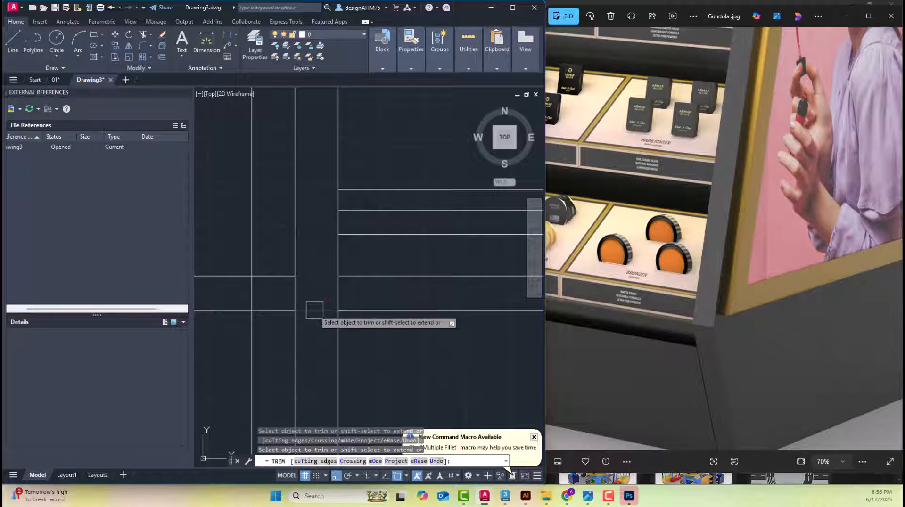
click(313, 307)
key(Escape)
key(Escape)
Erase the leftover base board lines on the rear half of the elevation, behind the centre upright
click(276, 275)
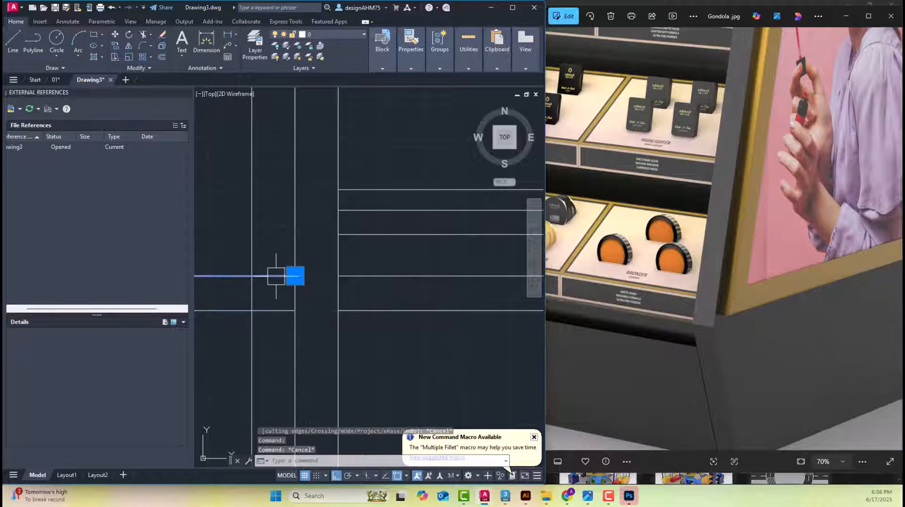
key(Delete)
click(275, 308)
scroll(275, 308, down, 4)
scroll(334, 280, down, 2)
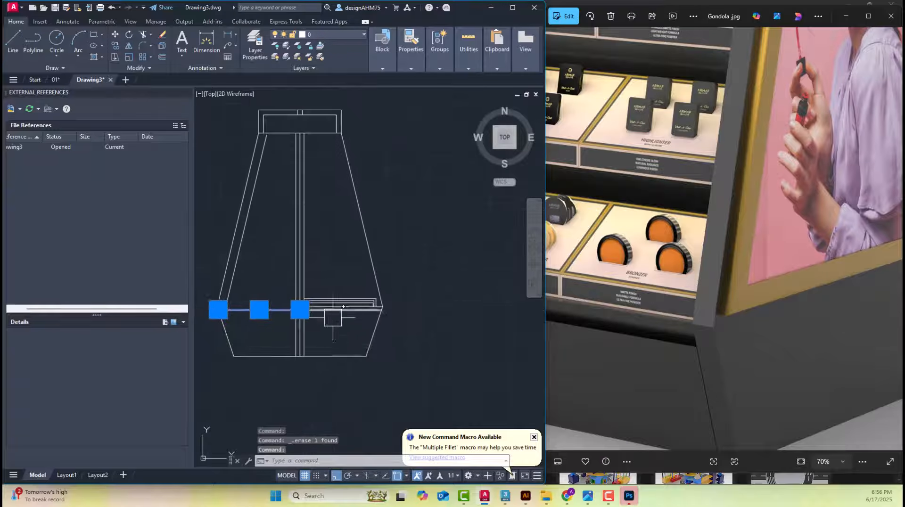
middle_drag(348, 319, 346, 334)
key(Delete)
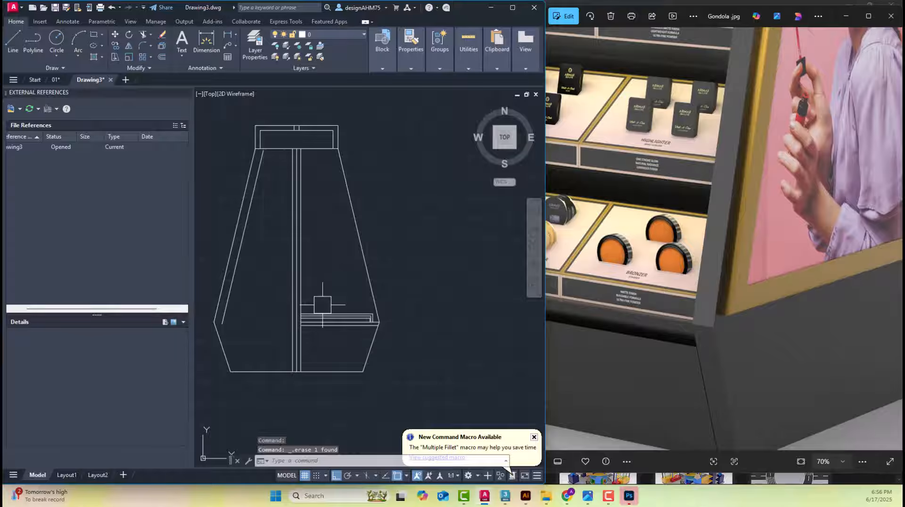
Examine the lowest shelf's section, its front lip and its position relative to the base board and slanted side edge
scroll(353, 326, up, 4)
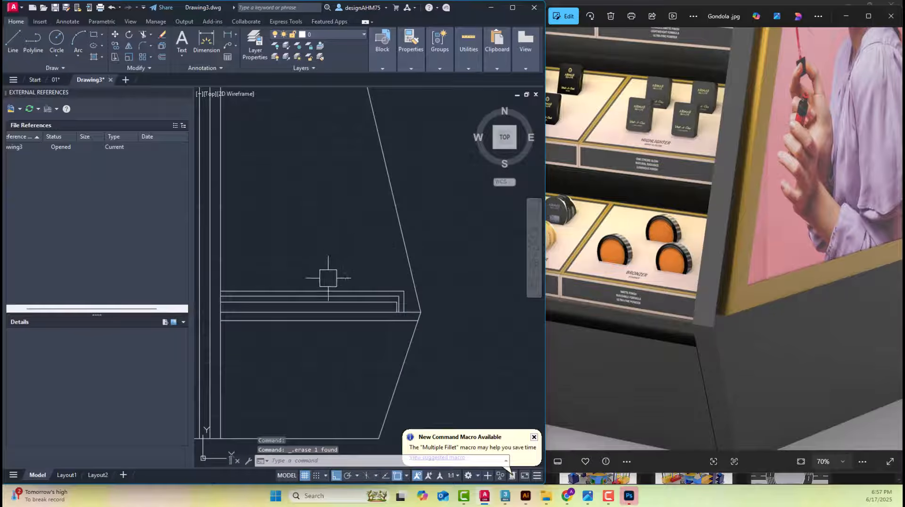
middle_drag(329, 278, 408, 278)
scroll(469, 307, up, 2)
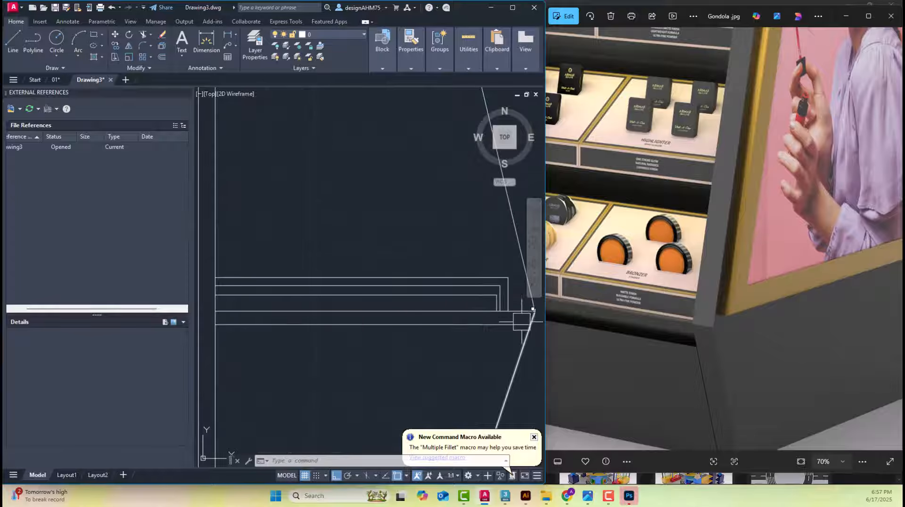
middle_drag(506, 326, 421, 270)
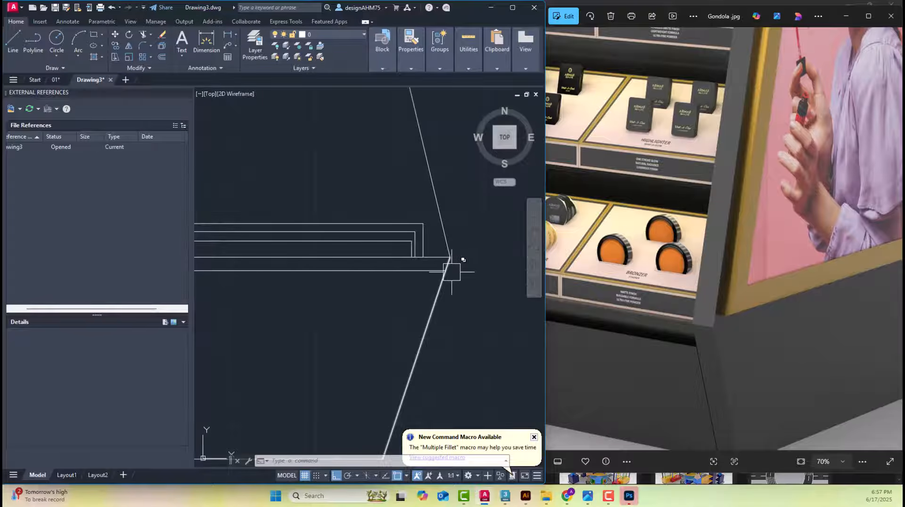
scroll(450, 269, down, 2)
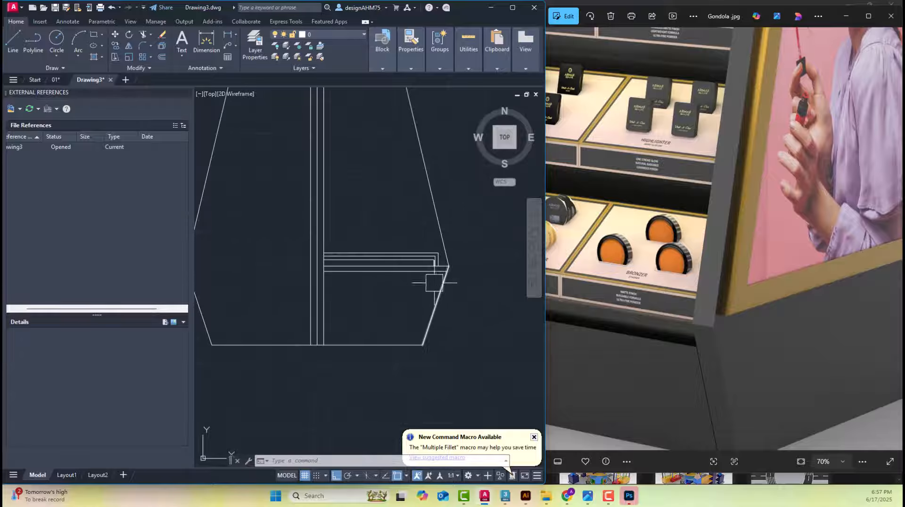
scroll(331, 283, up, 2)
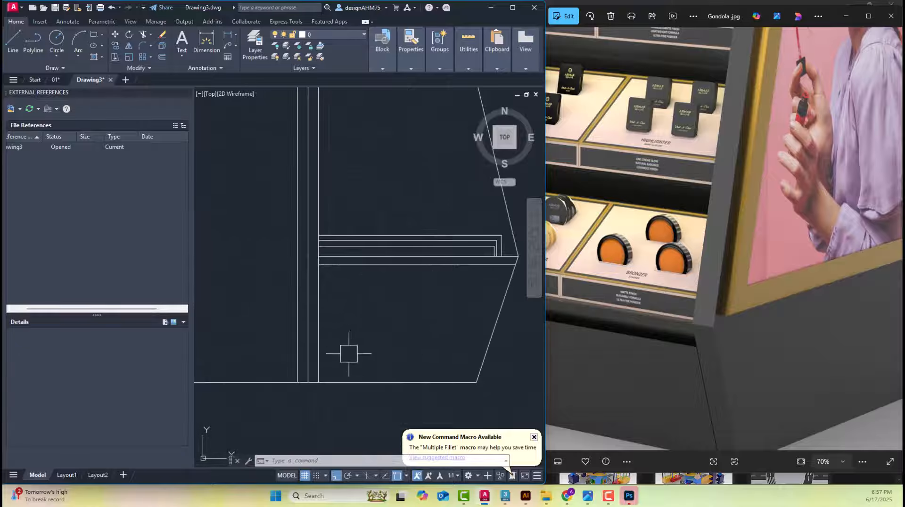
middle_drag(417, 321, 386, 339)
scroll(433, 269, up, 2)
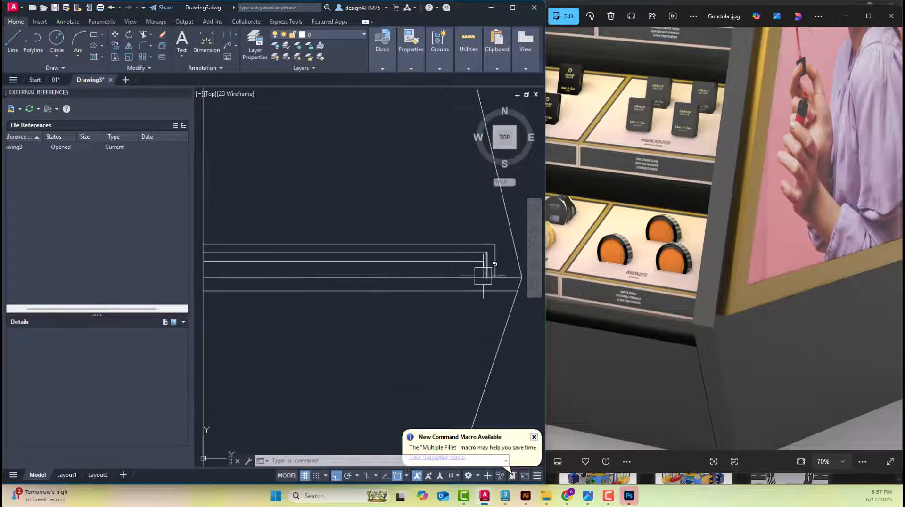
scroll(478, 272, up, 3)
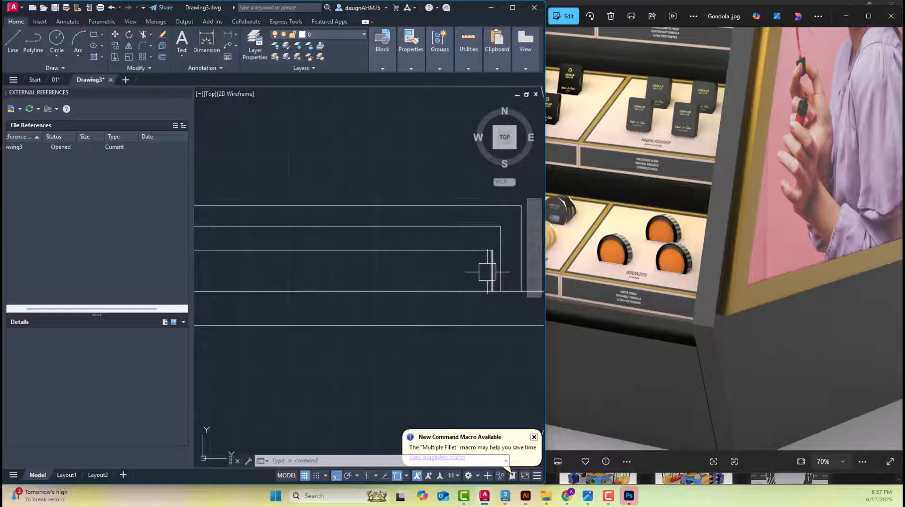
middle_drag(456, 257, 447, 262)
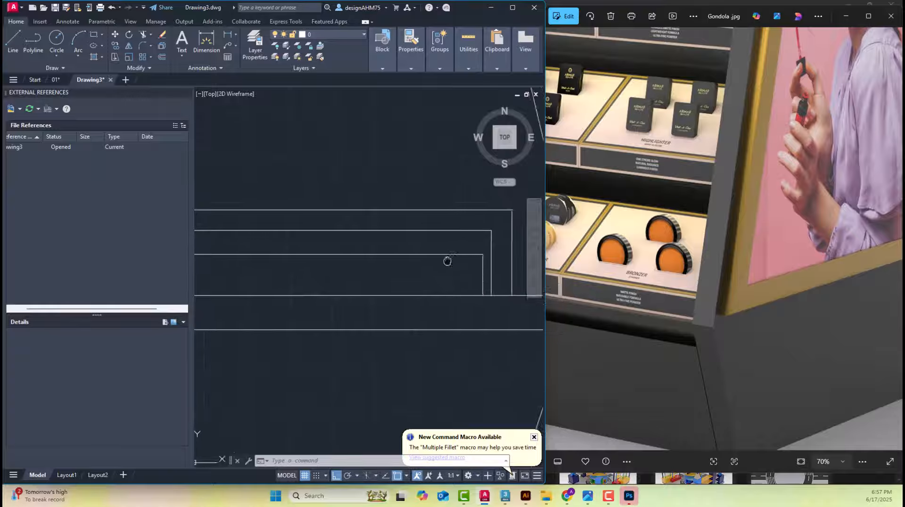
scroll(420, 269, down, 2)
scroll(367, 277, down, 3)
scroll(358, 280, up, 2)
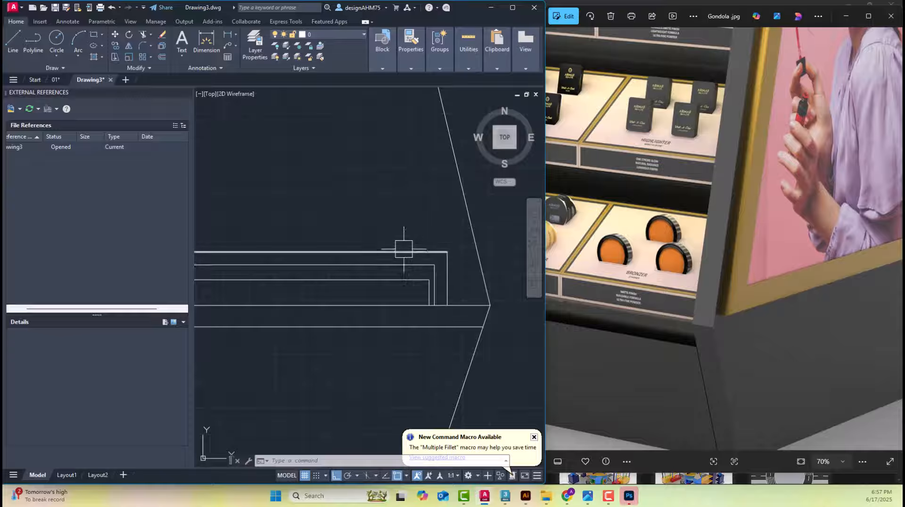
scroll(445, 281, up, 4)
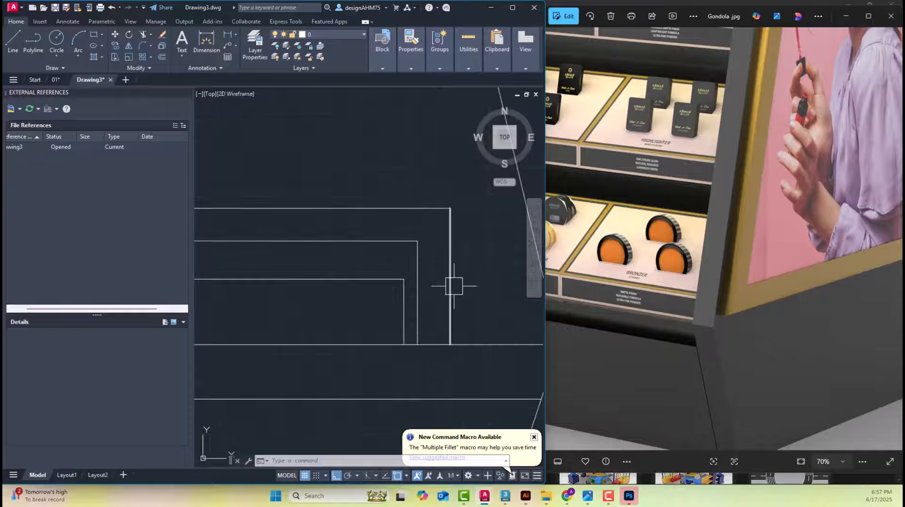
scroll(443, 356, up, 2)
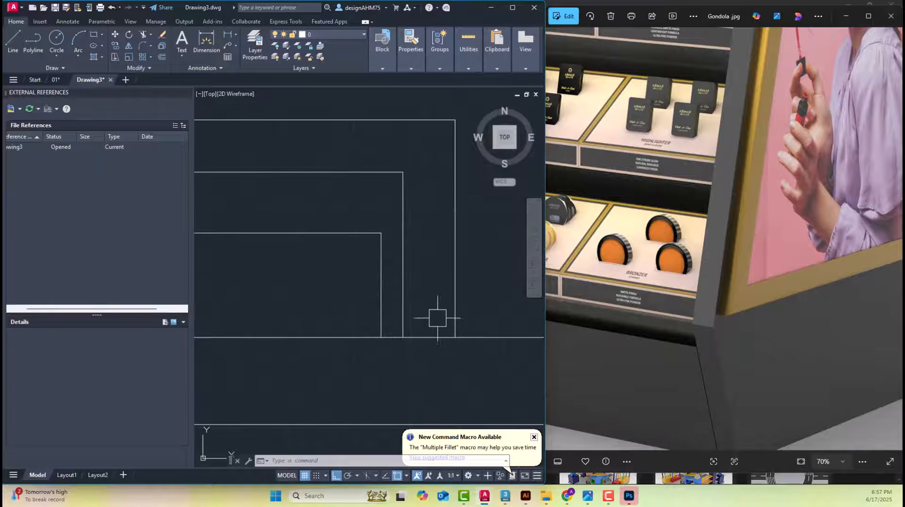
scroll(441, 317, down, 4)
Examine the base's front ledge, shelves and product trays in Gondola.jpg and production photos IMG-20250617-WA0031 and WA0032
click(740, 324)
scroll(749, 301, down, 5)
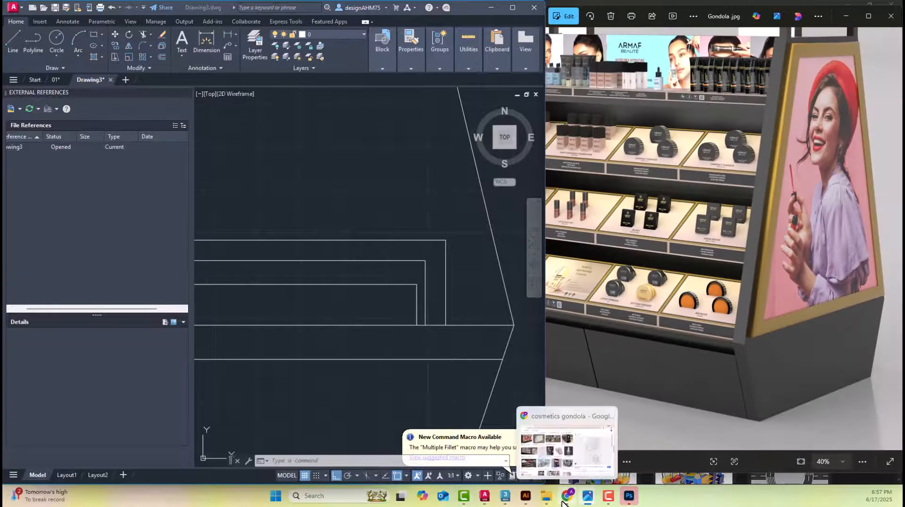
mouse_move(588, 495)
click(590, 457)
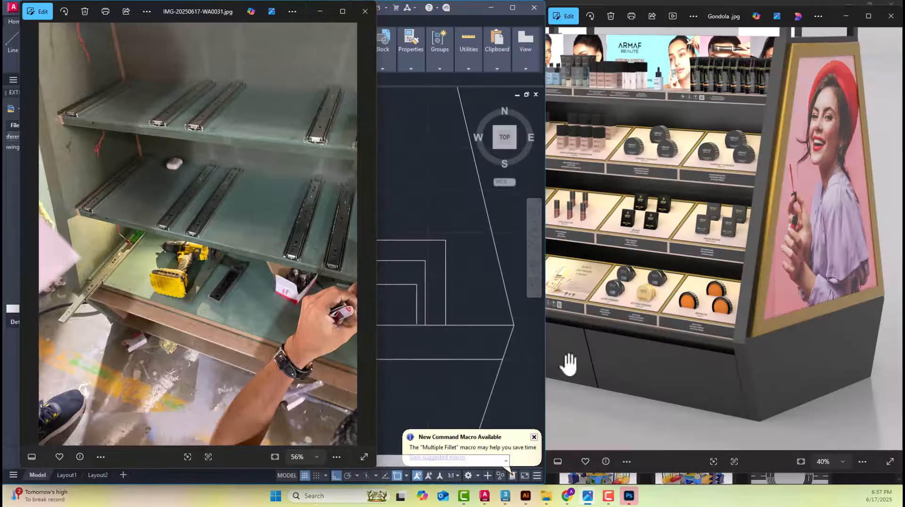
scroll(106, 301, up, 5)
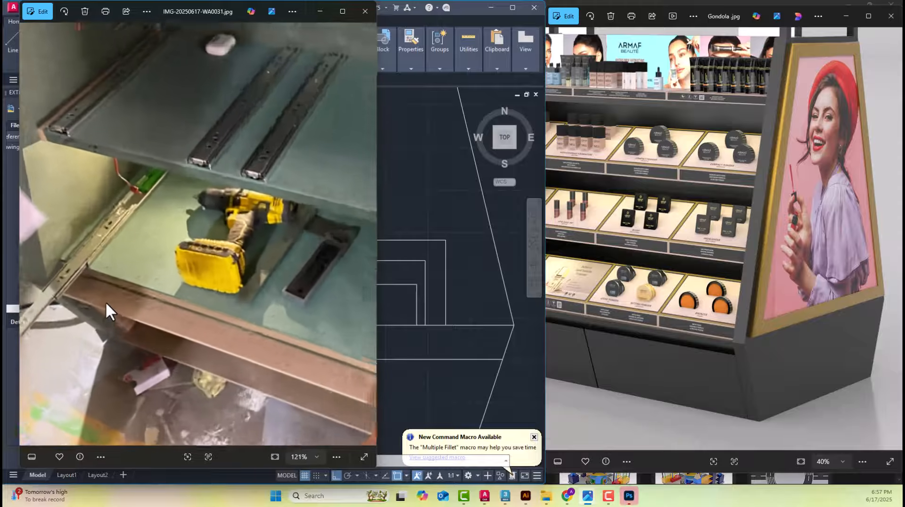
drag(185, 12, 690, 20)
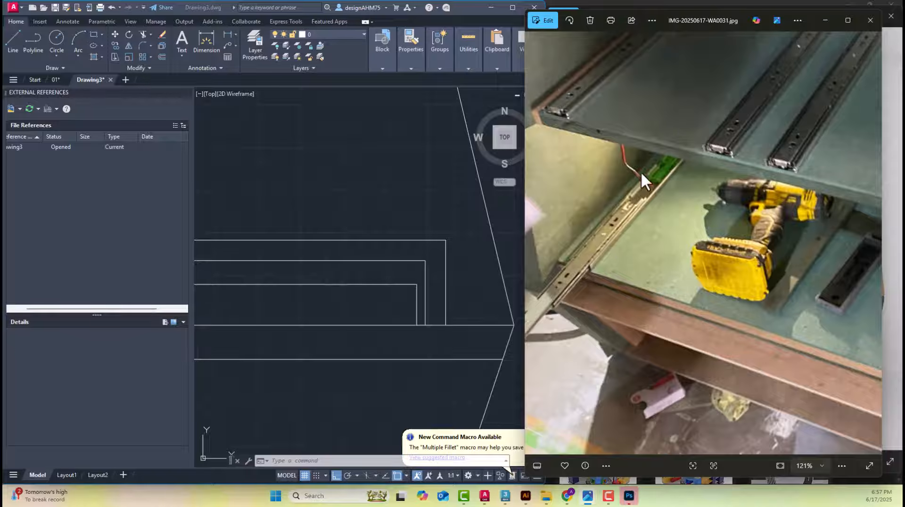
drag(641, 174, 631, 205)
drag(605, 248, 715, 301)
drag(712, 352, 666, 330)
click(469, 336)
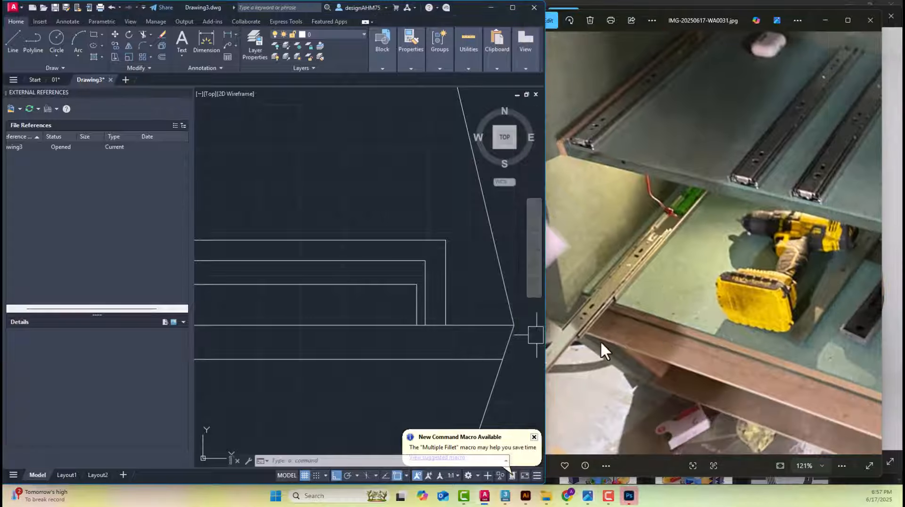
scroll(625, 255, down, 5)
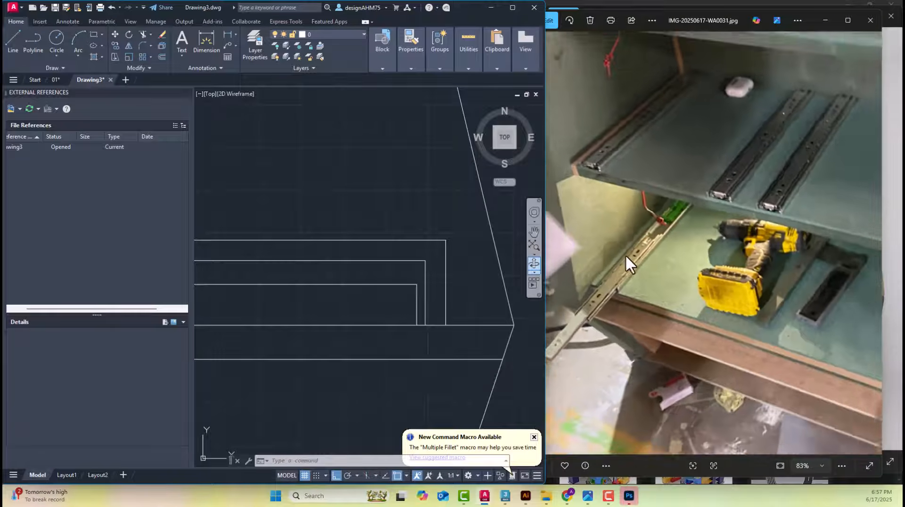
click(870, 246)
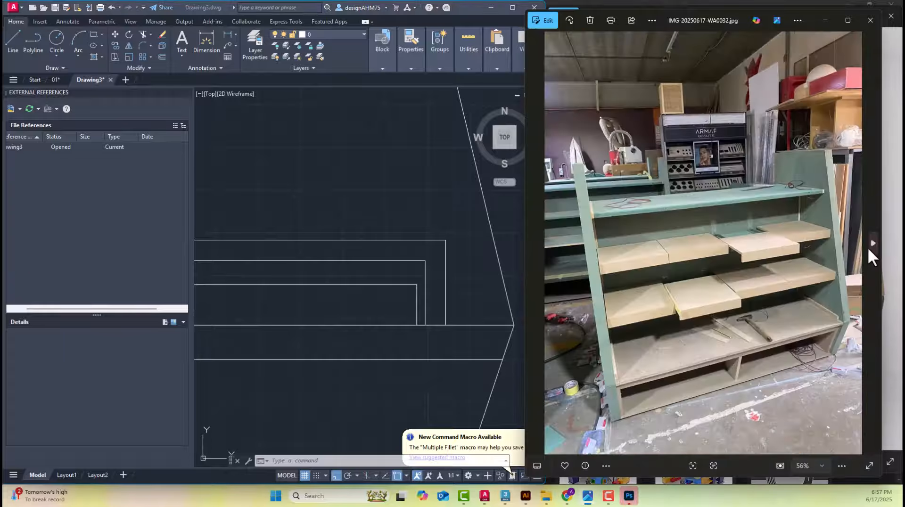
scroll(778, 292, up, 3)
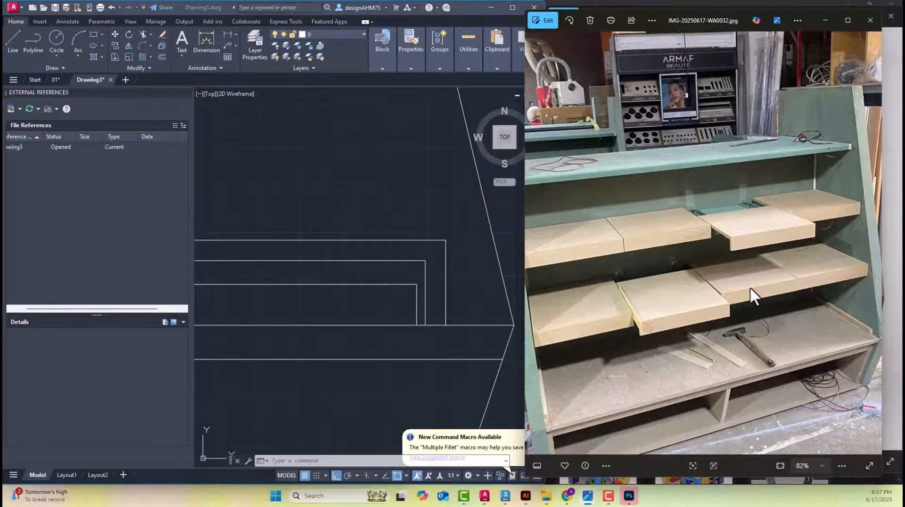
scroll(744, 288, up, 2)
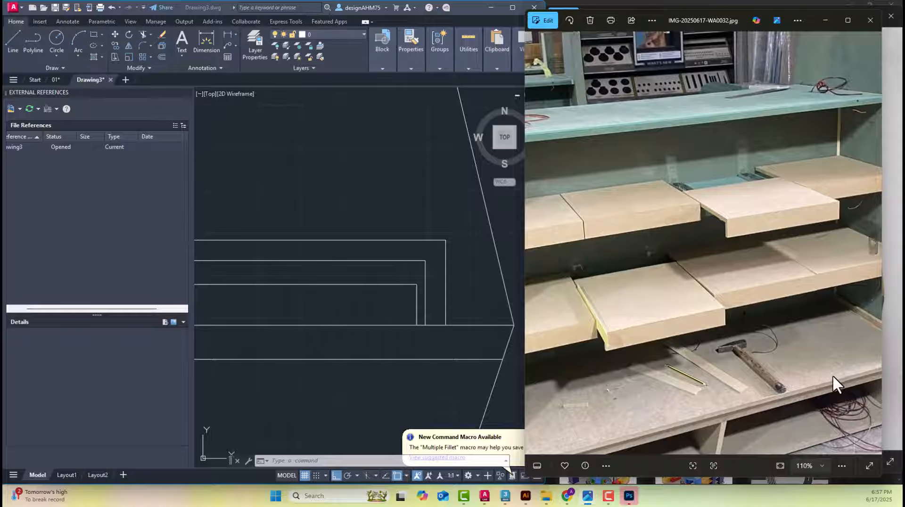
Return to AutoCAD and offset the base board's top line upward by 0.5 as a trial clearance
click(439, 325)
scroll(440, 330, up, 3)
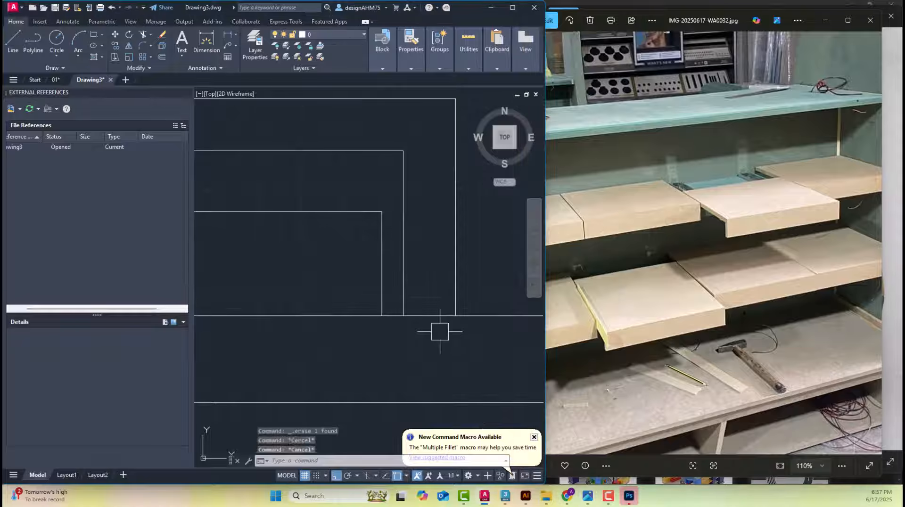
text(o)
key(Return)
text(.5)
key(Return)
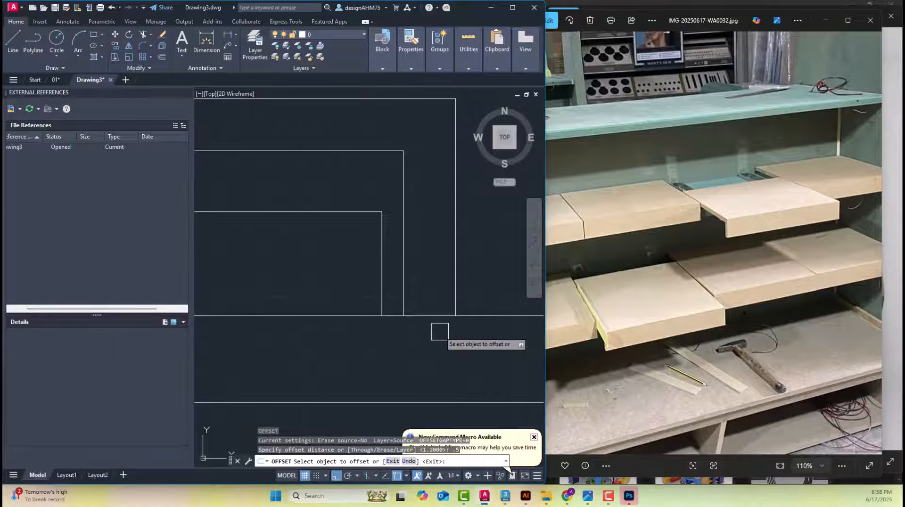
click(430, 315)
click(427, 290)
key(Escape)
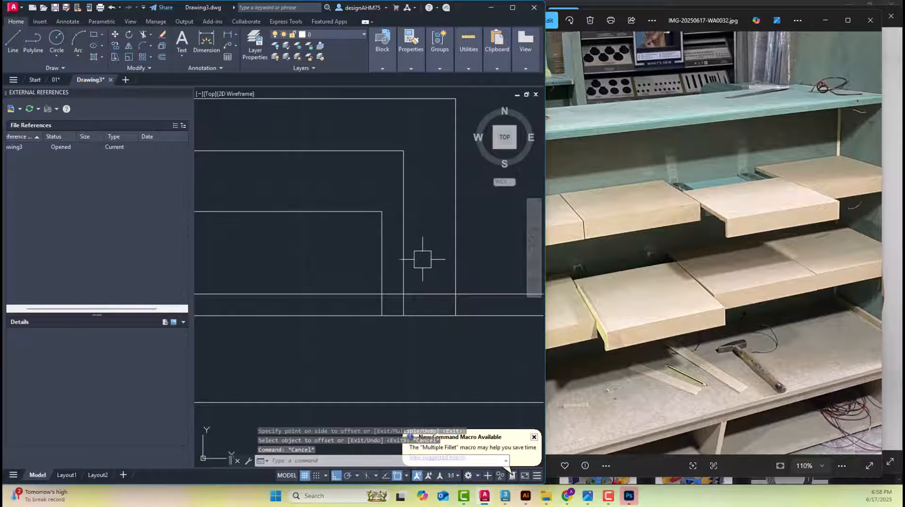
key(Escape)
Erase the trial offset line above the base board
scroll(421, 260, down, 4)
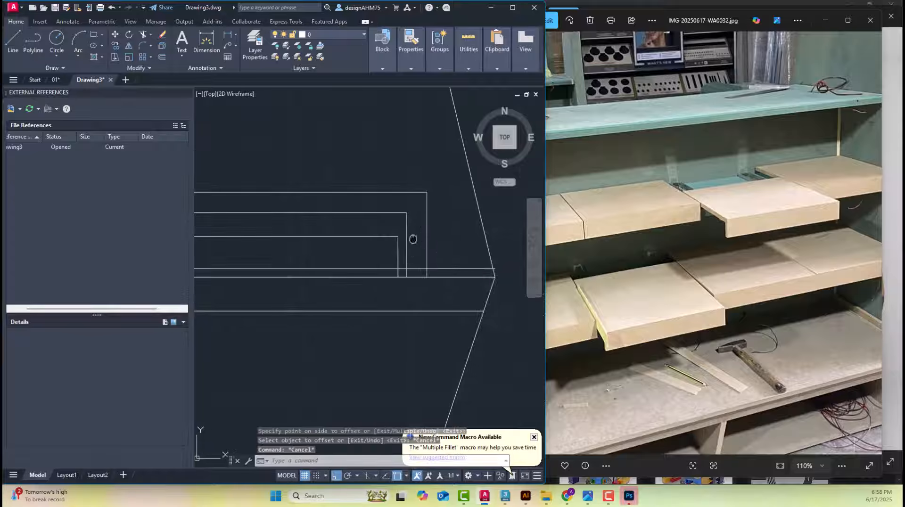
key(Escape)
key(Escape)
click(437, 270)
key(Delete)
Offset the base board's top line upward by 0.5 to mark the clearance beneath the shelf lip
scroll(467, 285, down, 2)
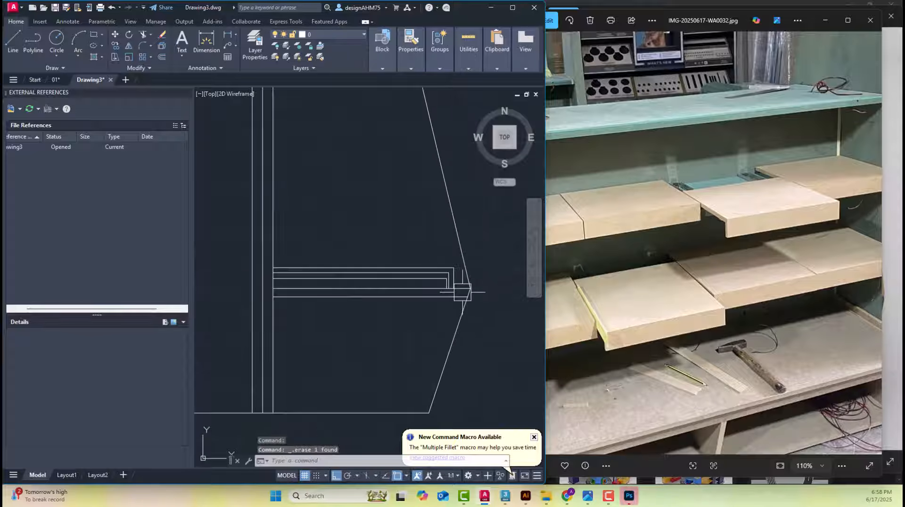
scroll(460, 293, up, 2)
key(Escape)
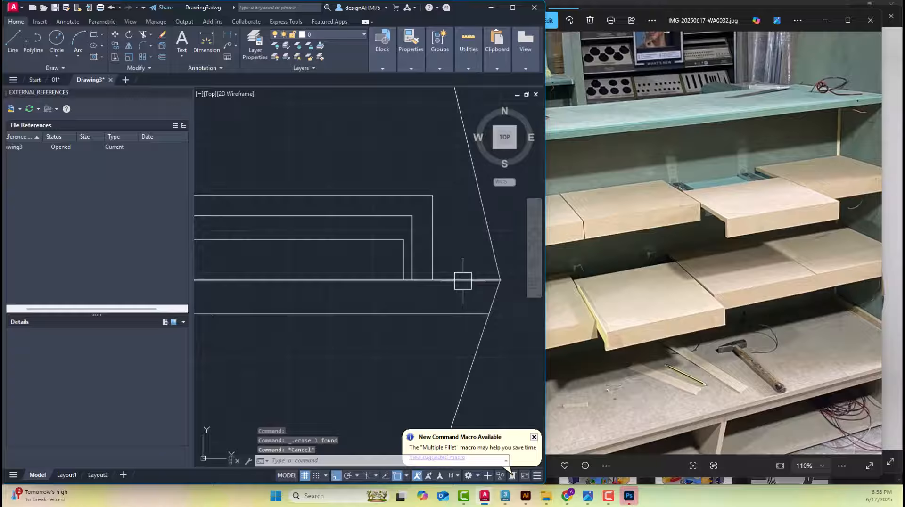
text(o)
key(Return)
Fillet both vertical edges of the lowest right shelf's lip to the offset clearance line with radius 0, closing the lip's lower end
key(Return)
click(463, 280)
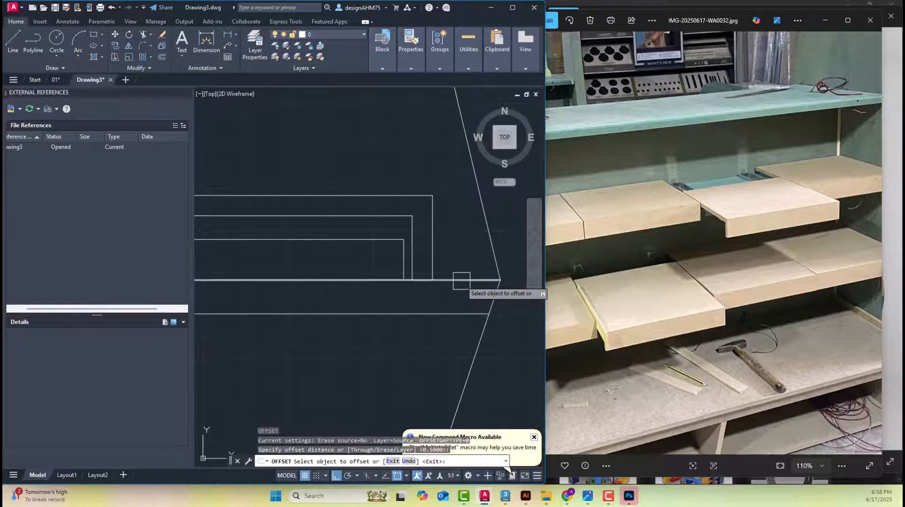
click(437, 257)
key(Escape)
scroll(428, 260, up, 5)
text(f)
key(Return)
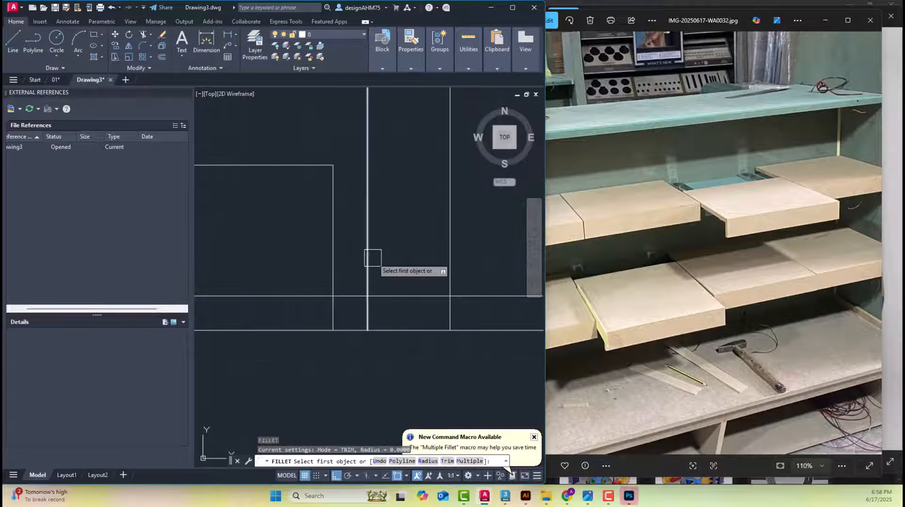
click(371, 257)
click(399, 297)
key(Return)
click(450, 273)
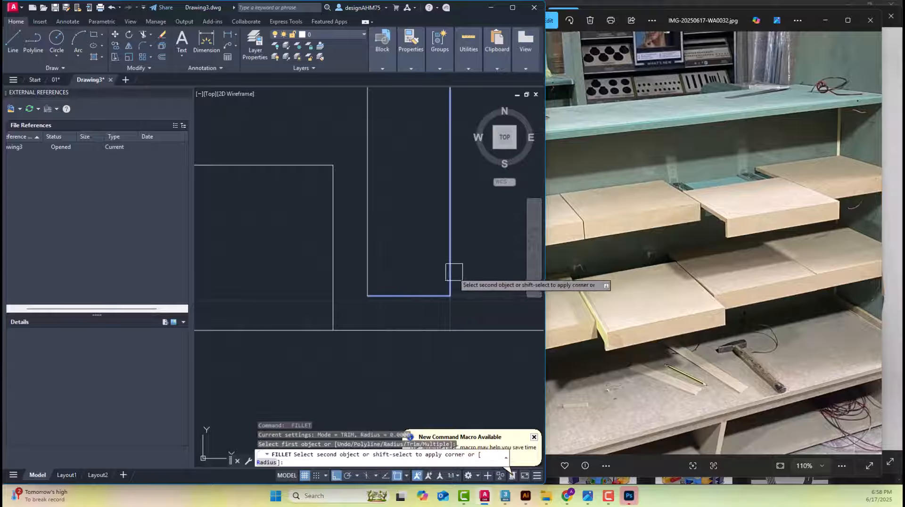
Select the product tray profile above the lowest left shelf and compare it with the trays in photos IMG-20250617-WA0032 and WA0033
scroll(455, 264, down, 4)
mouse_move(455, 267)
middle_down()
mouse_move(384, 317)
mouse_move(282, 336)
middle_up()
scroll(384, 317, down, 5)
middle_drag(477, 312, 420, 320)
scroll(432, 322, up, 5)
click(451, 331)
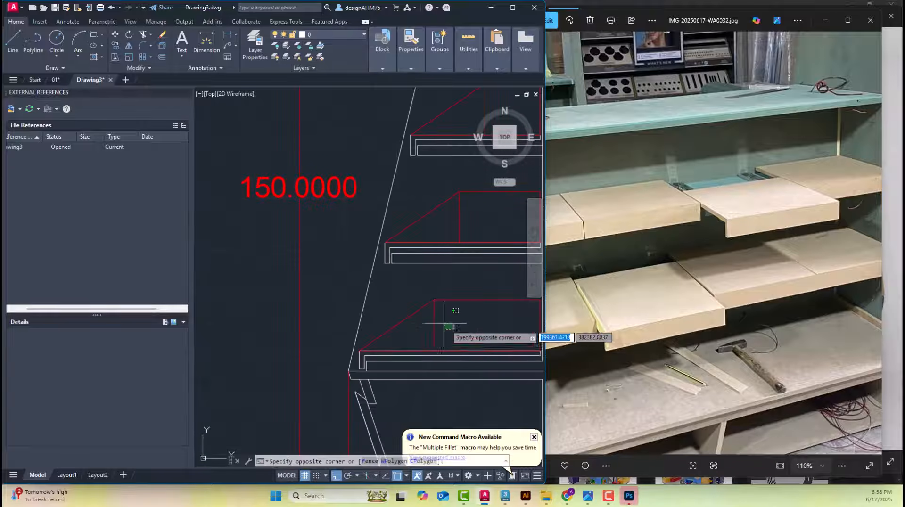
click(419, 295)
click(824, 275)
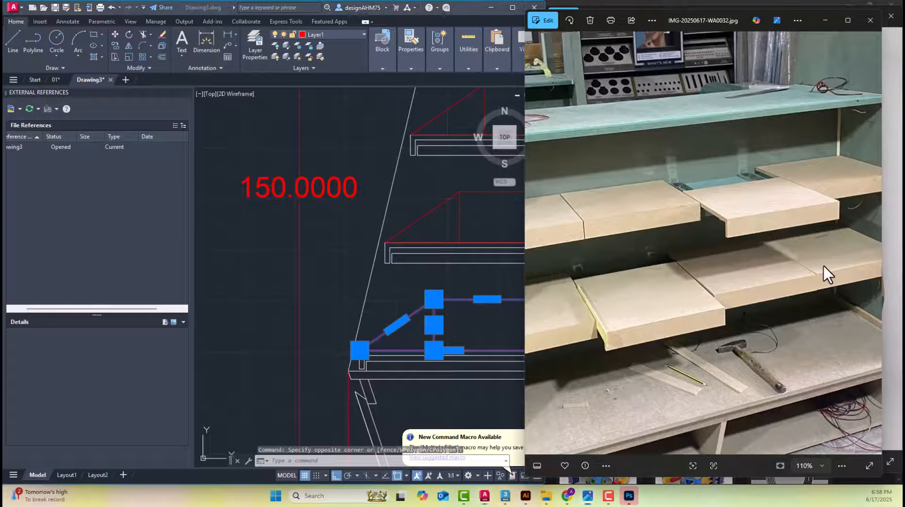
scroll(771, 267, down, 4)
key(Right)
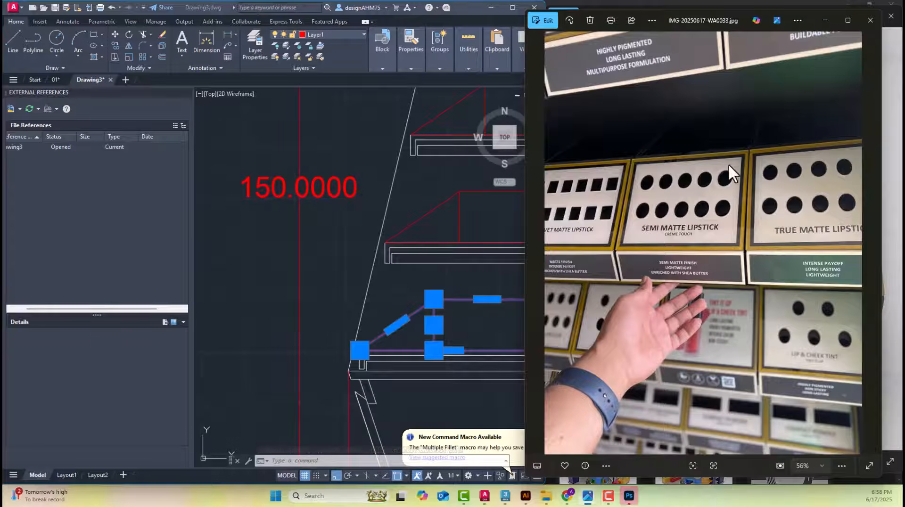
Dimension the vertical gap between the lowest right shelf and the lip of the shelf above it
middle_drag(428, 283, 360, 273)
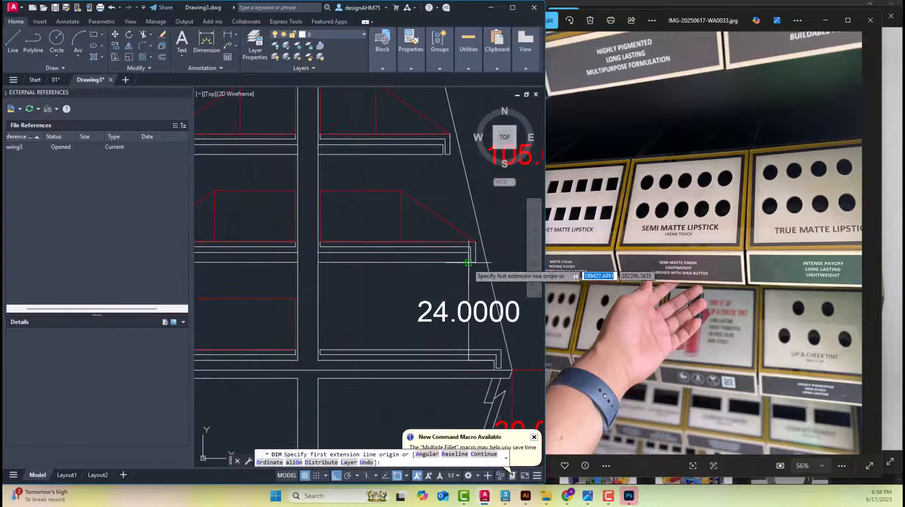
key(Return)
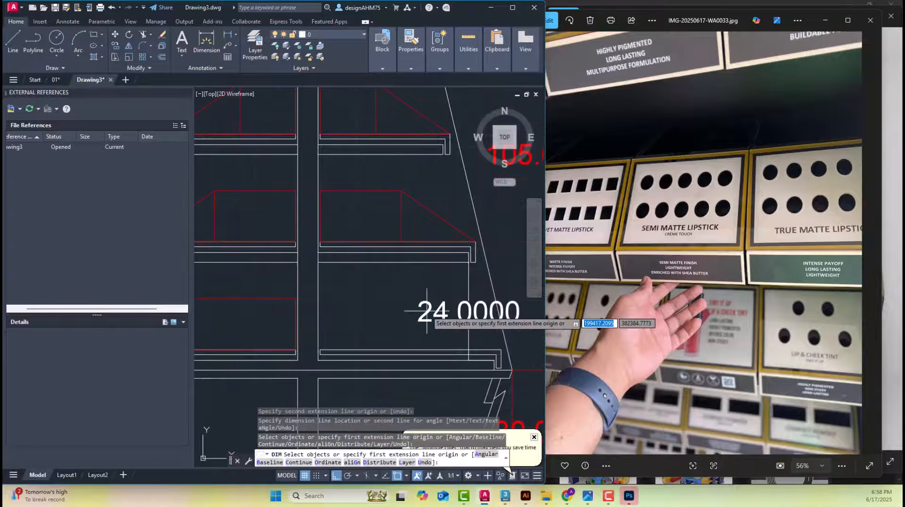
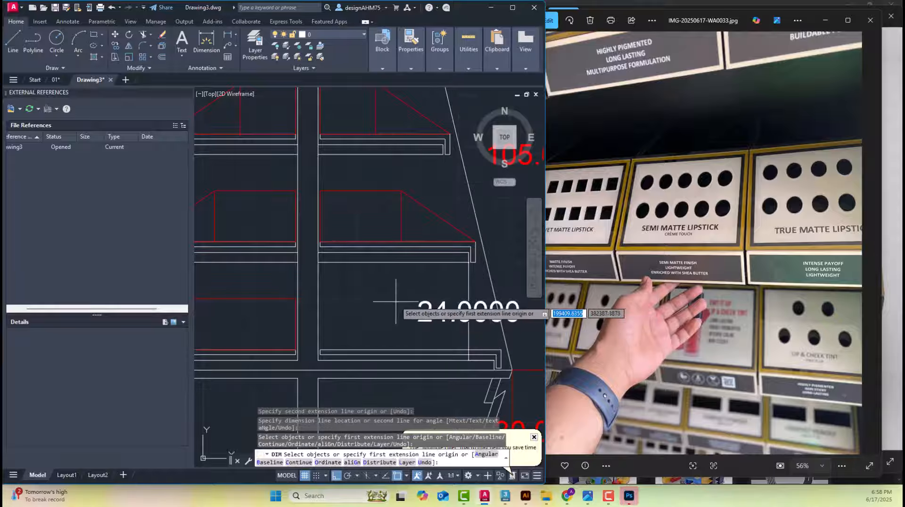
Offset the new elevation's upper right slanted side line inward by 5
key(Return)
middle_drag(435, 326, 421, 321)
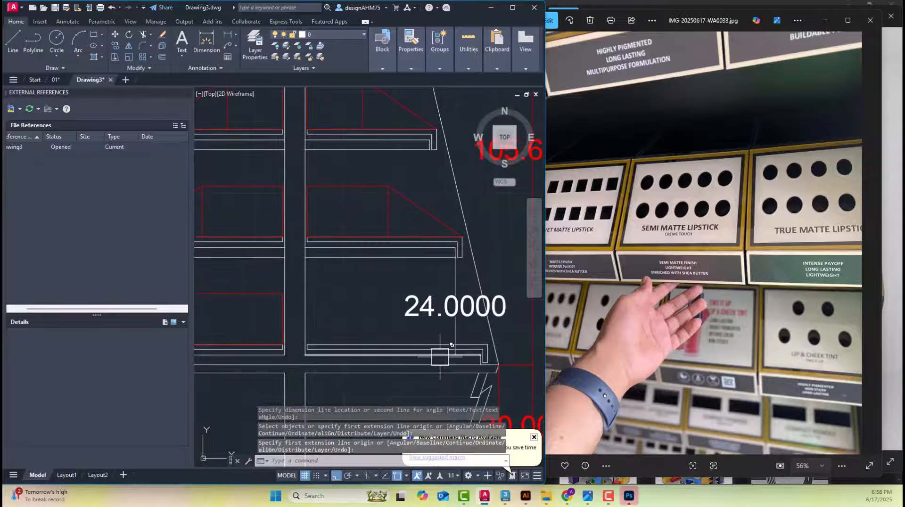
scroll(432, 361, up, 2)
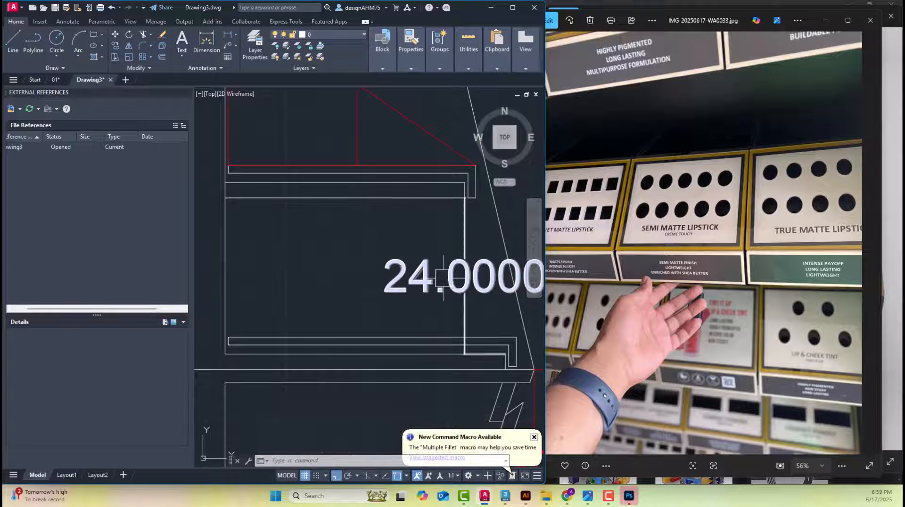
middle_drag(449, 273, 431, 339)
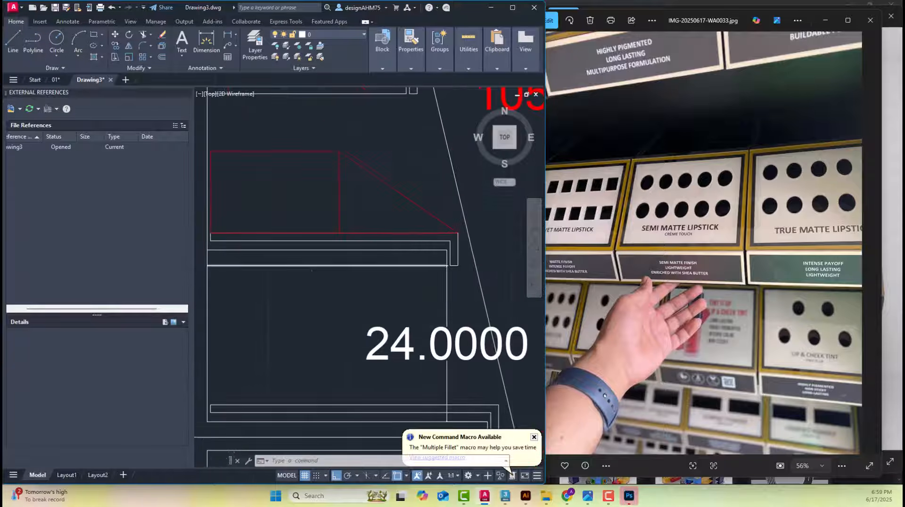
scroll(431, 339, down, 5)
middle_drag(323, 296, 353, 309)
key(Escape)
text(o)
key(Return)
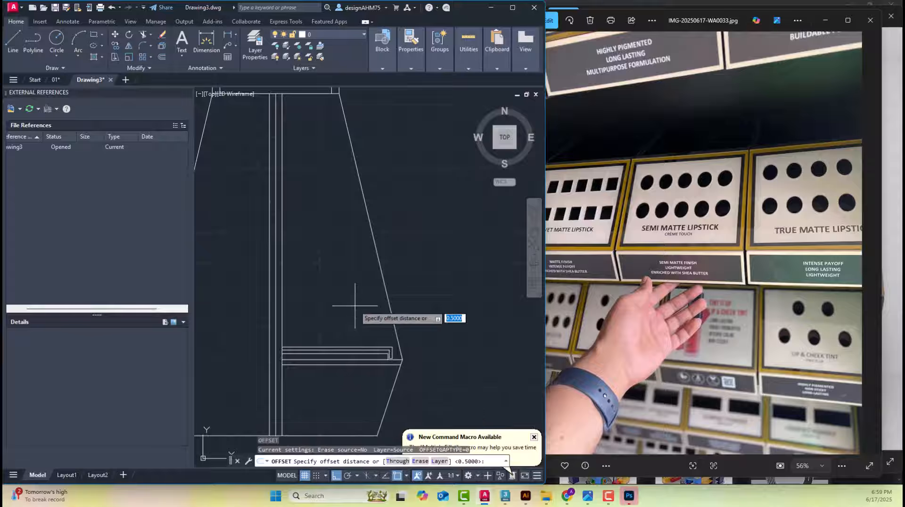
text(5)
key(Return)
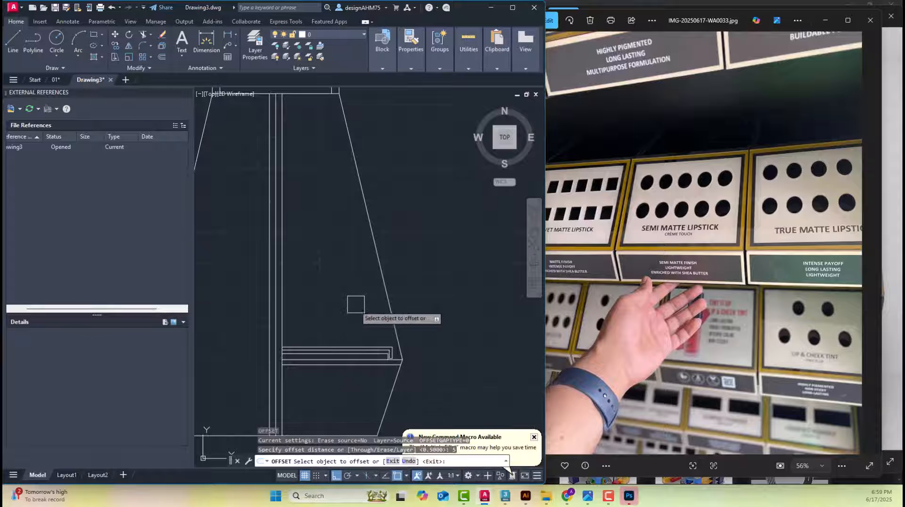
click(379, 279)
click(323, 285)
key(Escape)
key(Escape)
Examine how the inward offset line meets the lowest right shelf's lip and runs up toward the header
scroll(348, 368, up, 2)
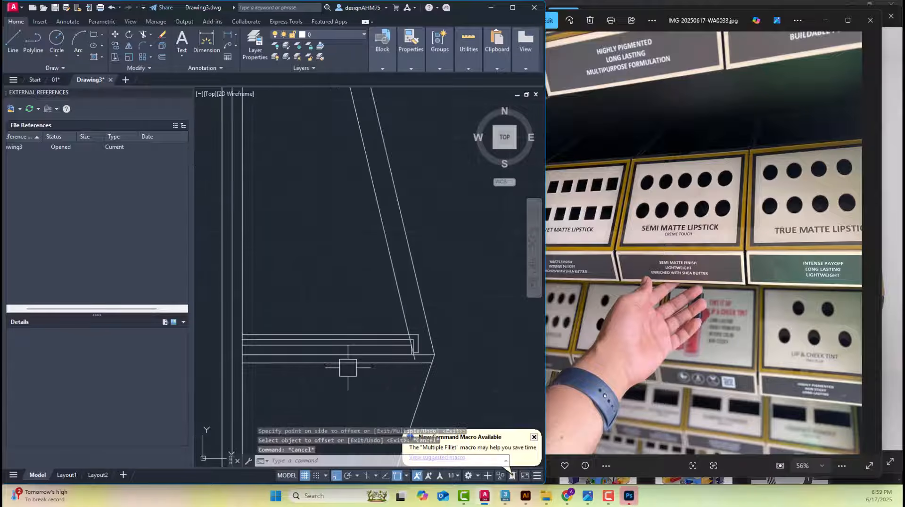
scroll(360, 343, up, 2)
scroll(369, 382, down, 2)
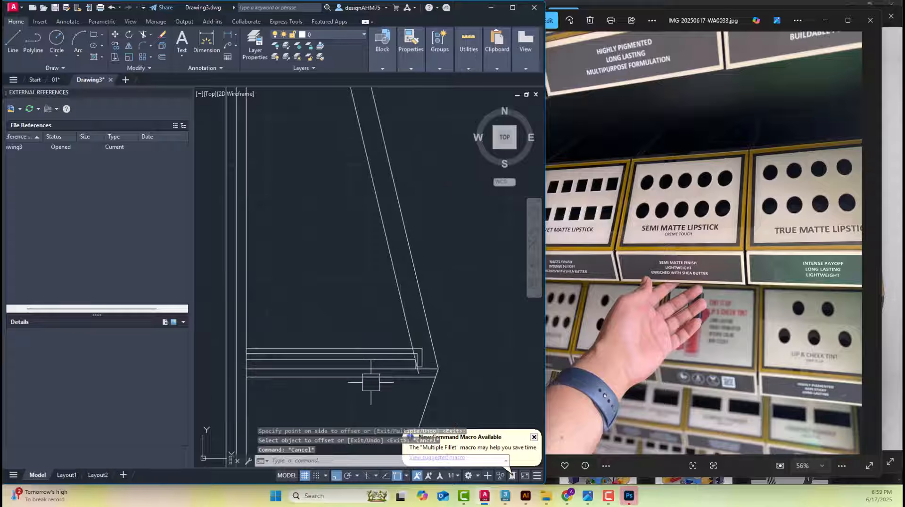
middle_drag(365, 383, 406, 360)
scroll(418, 253, down, 2)
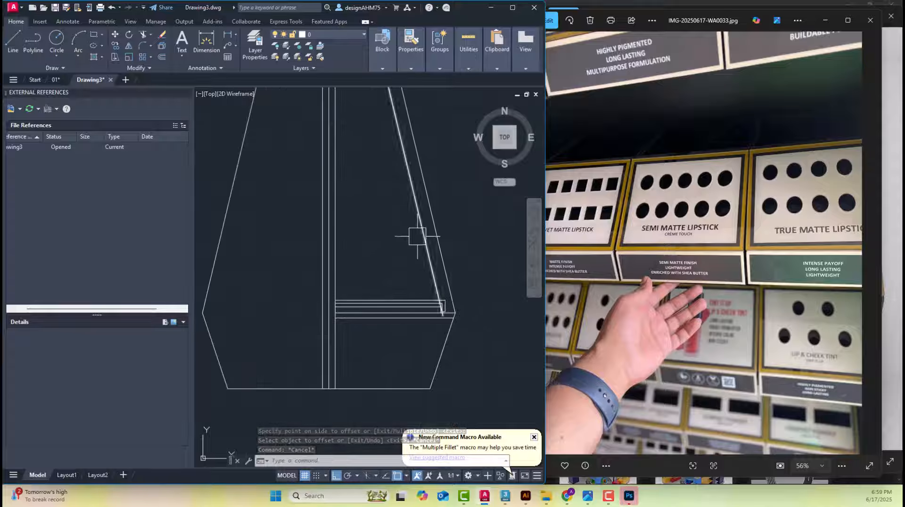
scroll(455, 299, up, 2)
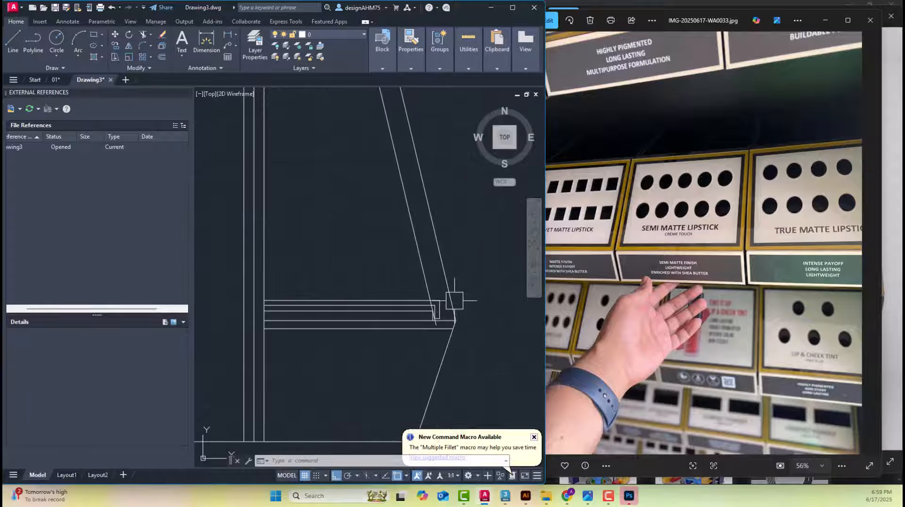
middle_drag(455, 311, 455, 350)
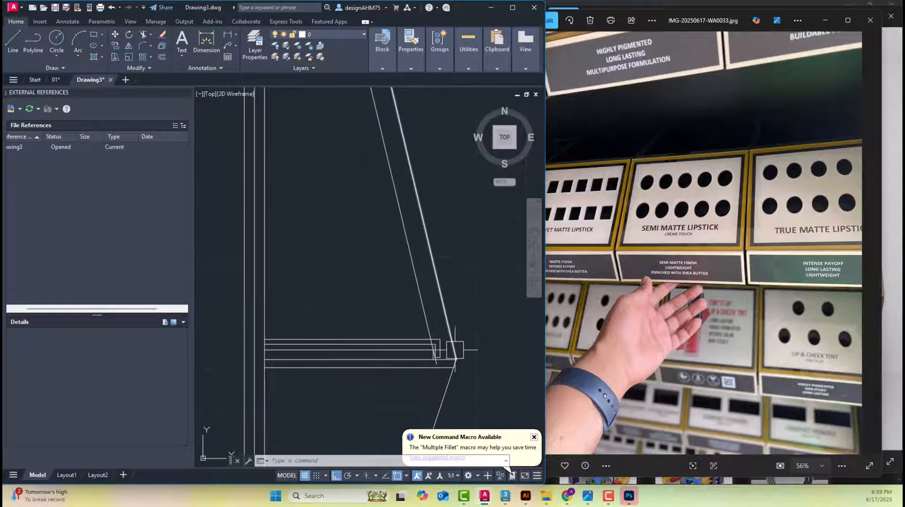
scroll(438, 310, down, 3)
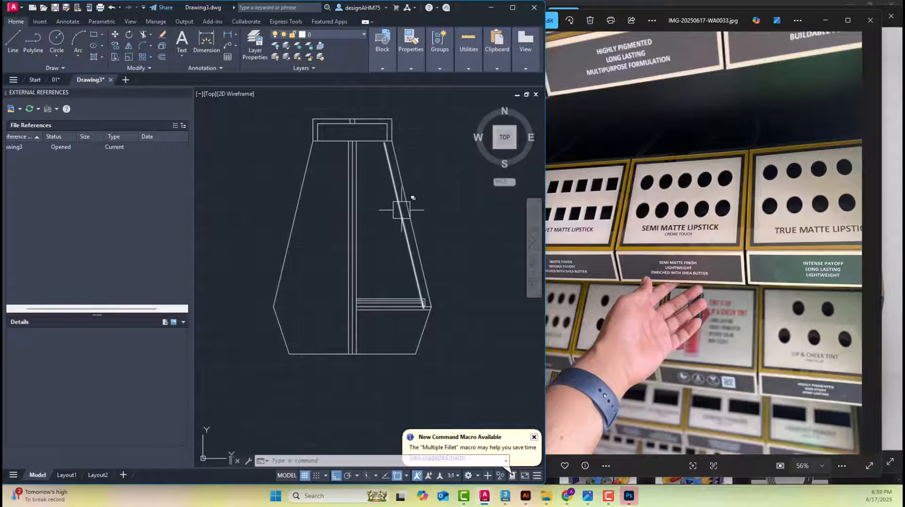
scroll(414, 299, up, 3)
key(Escape)
key(Escape)
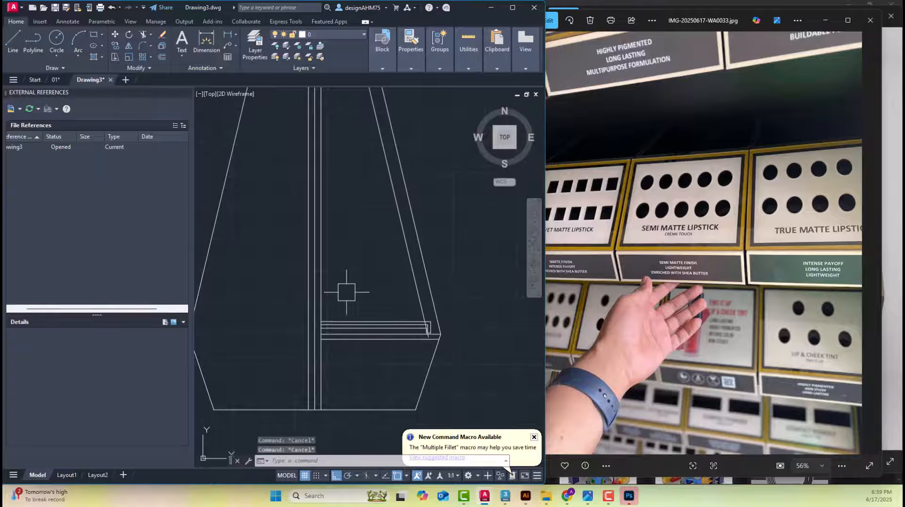
Offset the line directly beneath the lowest right shelf panel upward by 24 to set the next shelf's level
key(Return)
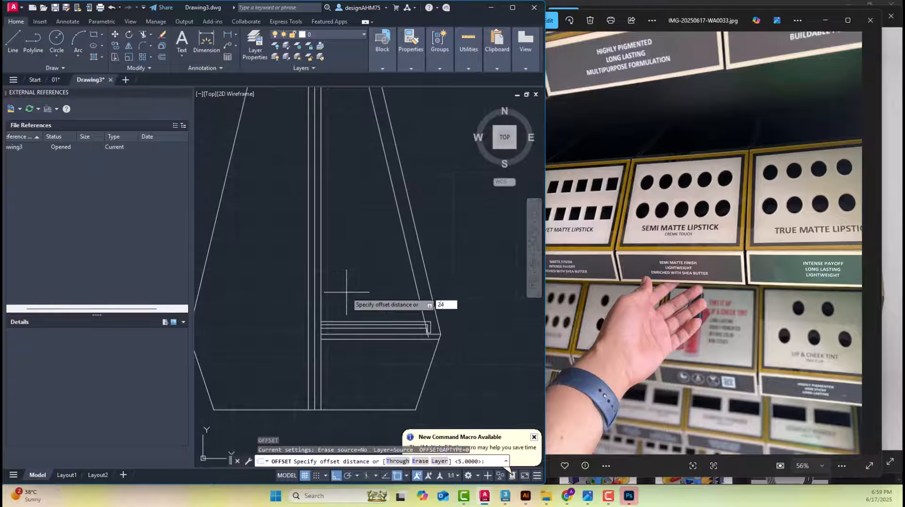
key(Return)
scroll(348, 293, up, 3)
click(350, 386)
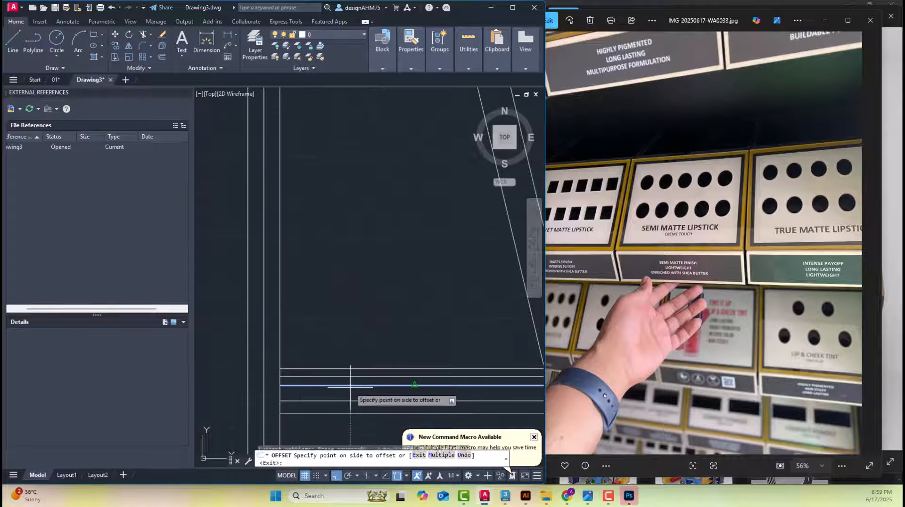
middle_drag(350, 387, 175, 346)
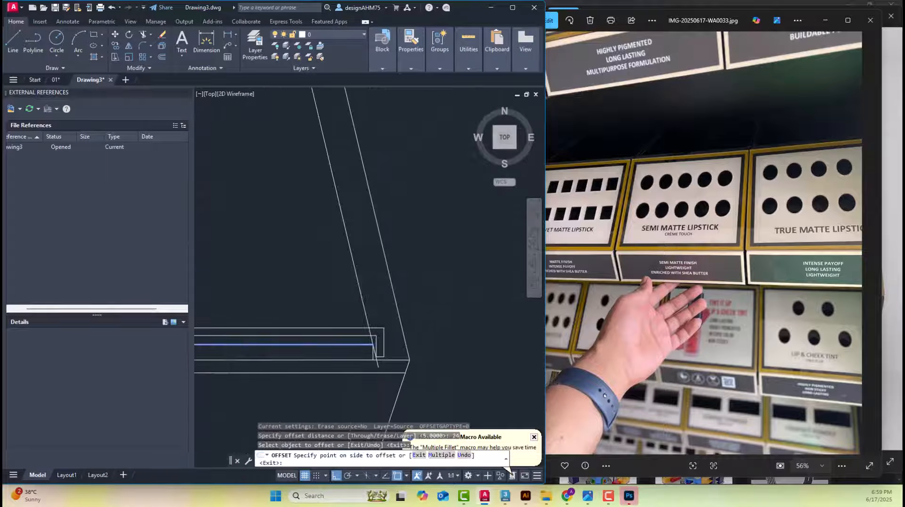
click(239, 275)
key(Escape)
scroll(324, 303, down, 3)
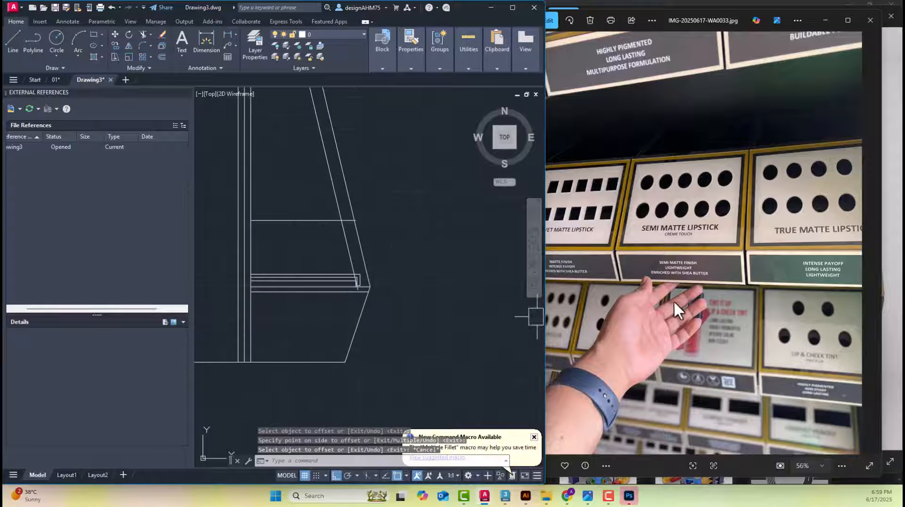
In the reference elevation, dimension the vertical gap between the lowest left shelf and the shelf above it
mouse_move(488, 280)
middle_down()
mouse_move(292, 305)
mouse_move(463, 293)
middle_up()
scroll(392, 305, down, 5)
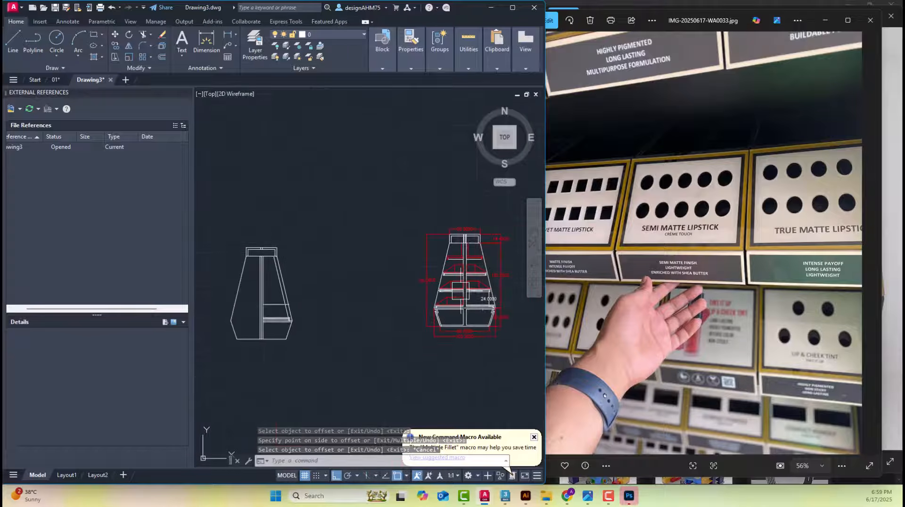
scroll(475, 288, up, 5)
scroll(348, 360, up, 5)
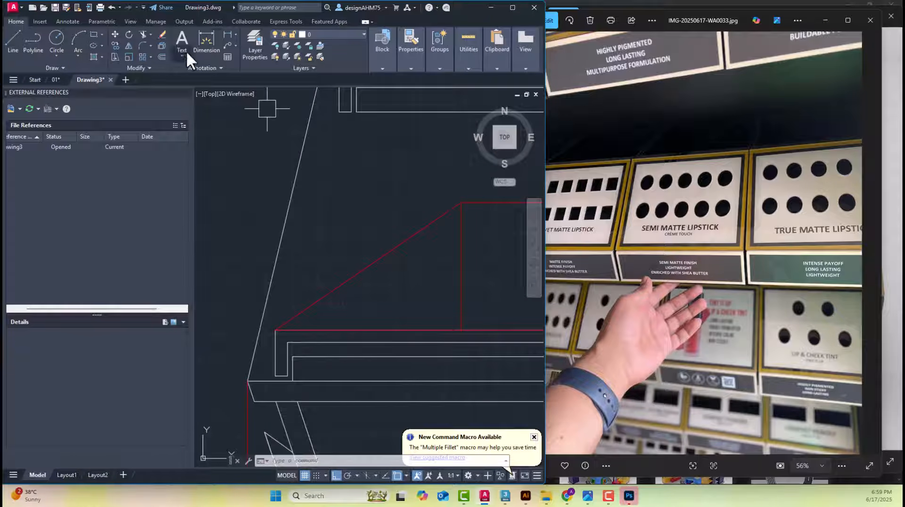
click(206, 40)
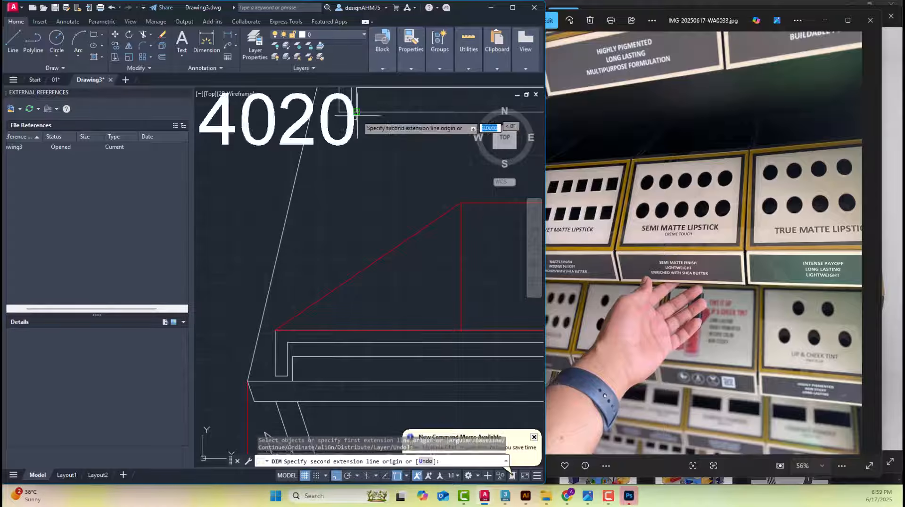
click(292, 356)
middle_drag(355, 341, 423, 338)
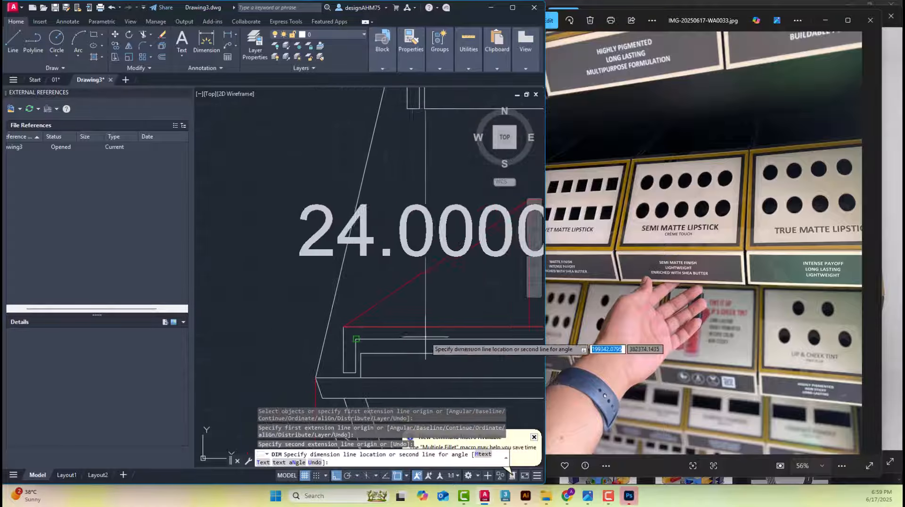
click(278, 313)
key(Escape)
scroll(314, 246, down, 4)
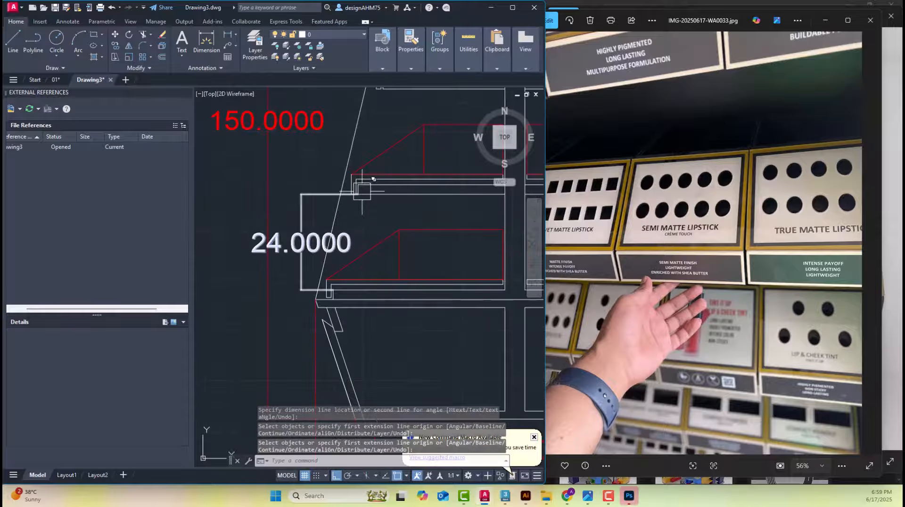
Check the spacing from the lowest right shelf to the new level line with a temporary dimension, and delete that dimension
scroll(362, 188, up, 2)
scroll(352, 177, down, 4)
scroll(330, 264, up, 1)
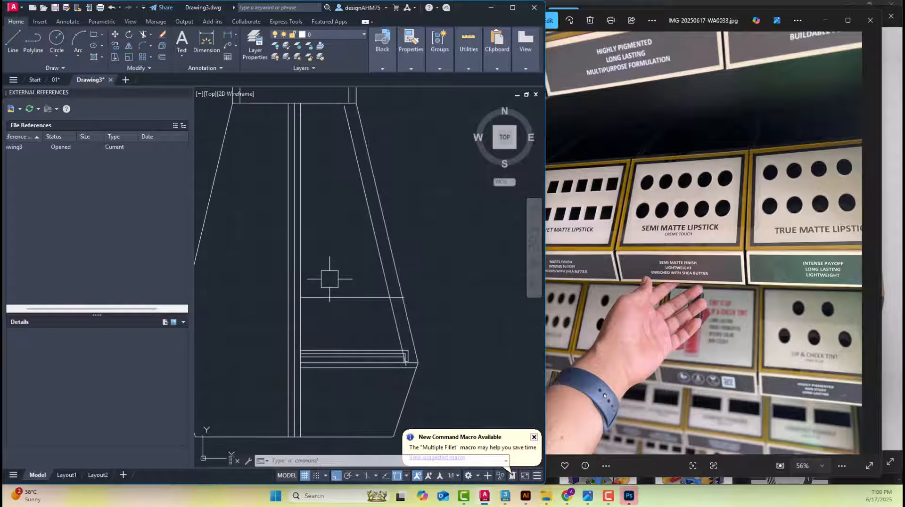
scroll(329, 279, up, 2)
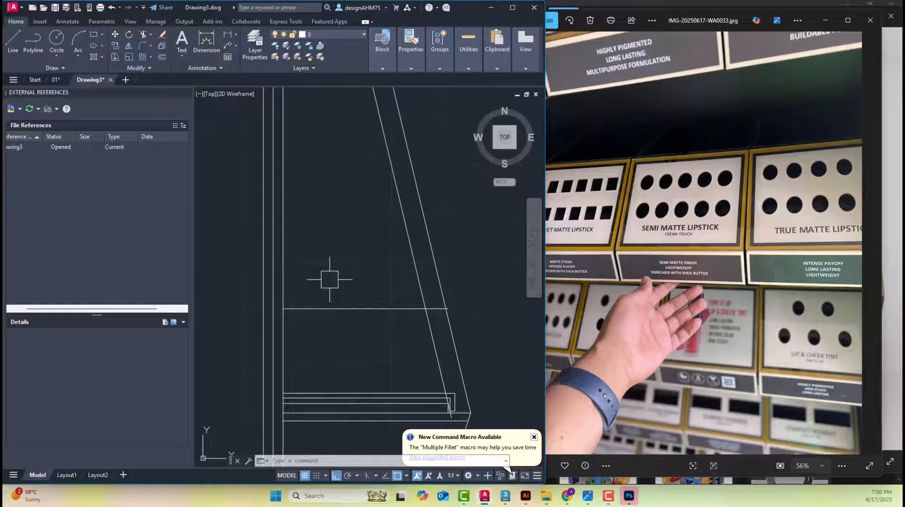
middle_drag(335, 275, 322, 265)
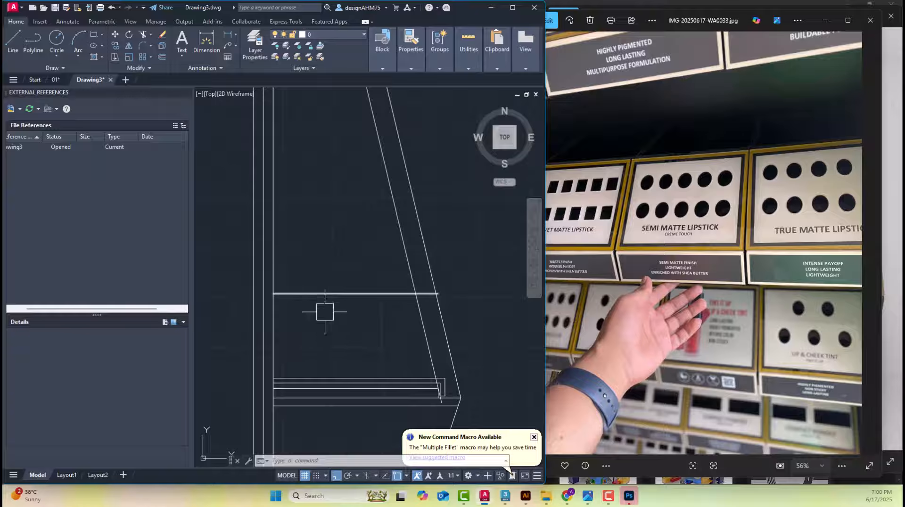
scroll(446, 388, up, 2)
click(206, 43)
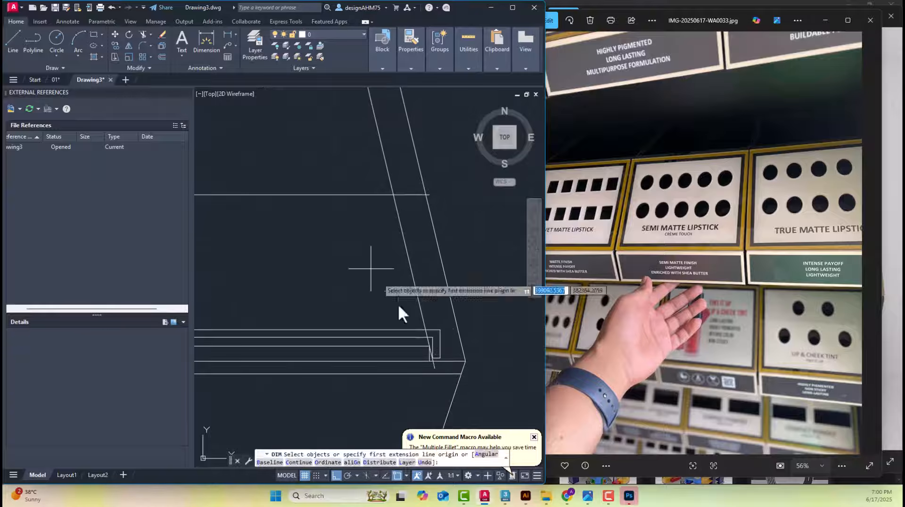
click(429, 353)
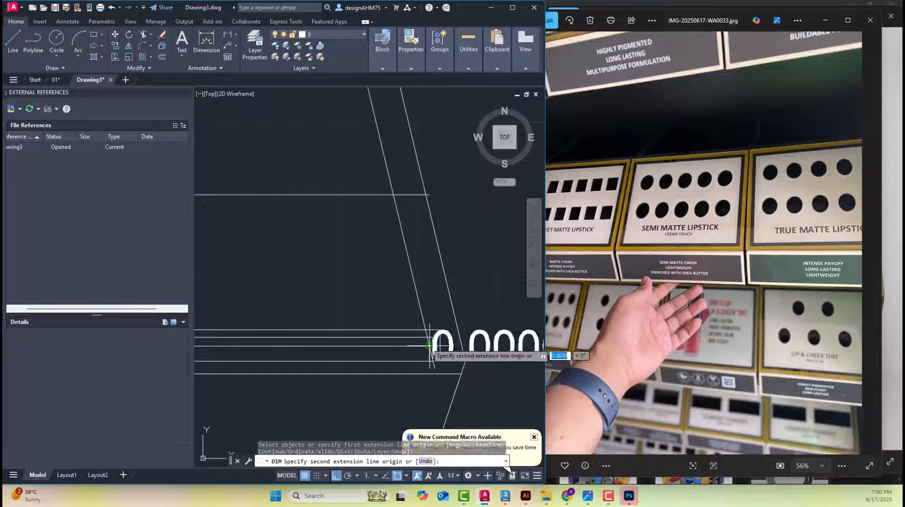
click(429, 194)
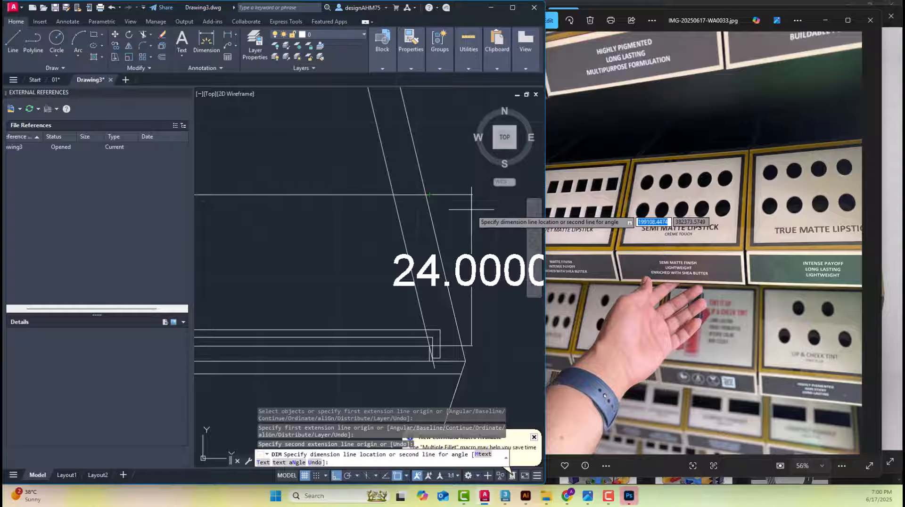
key(Escape)
click(471, 264)
key(Delete)
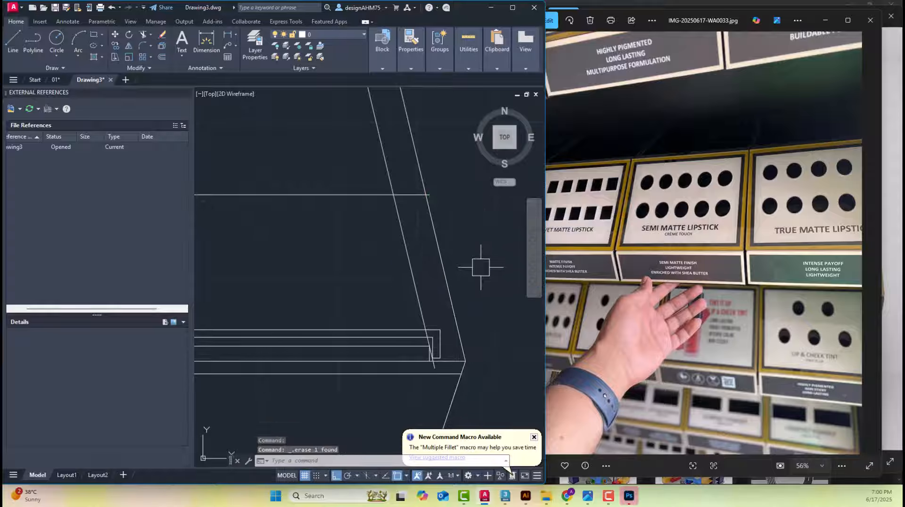
key(Escape)
Offset the new shelf level line upward by 2.4
scroll(477, 262, down, 3)
scroll(416, 265, up, 3)
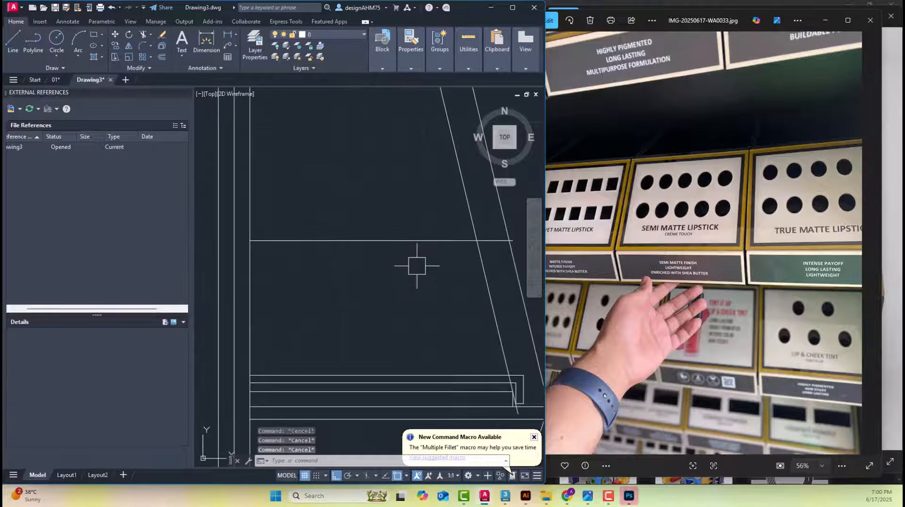
text(o)
key(Return)
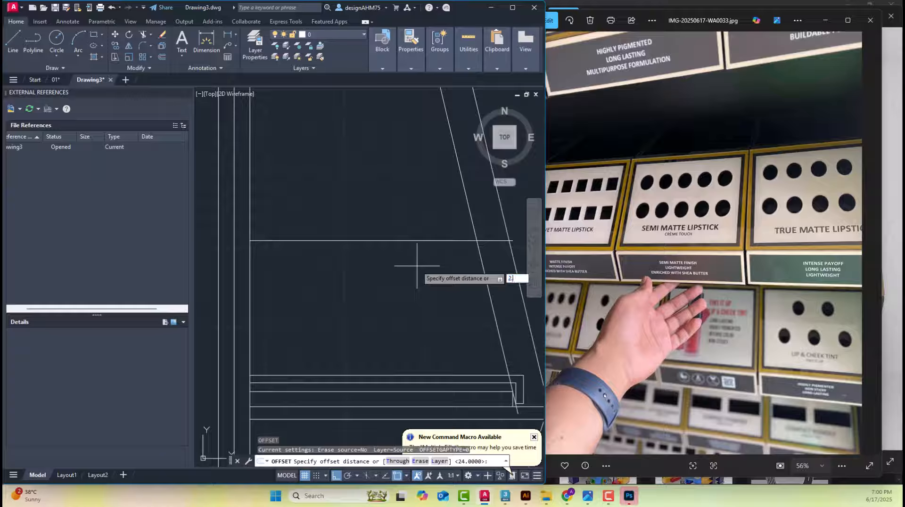
text(2.4)
key(Return)
click(394, 241)
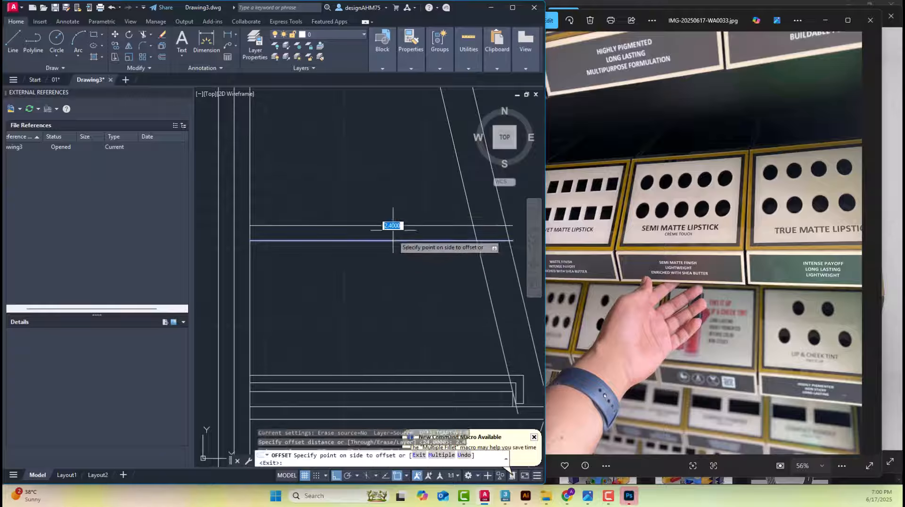
click(390, 220)
key(Escape)
key(Escape)
middle_drag(467, 211, 435, 216)
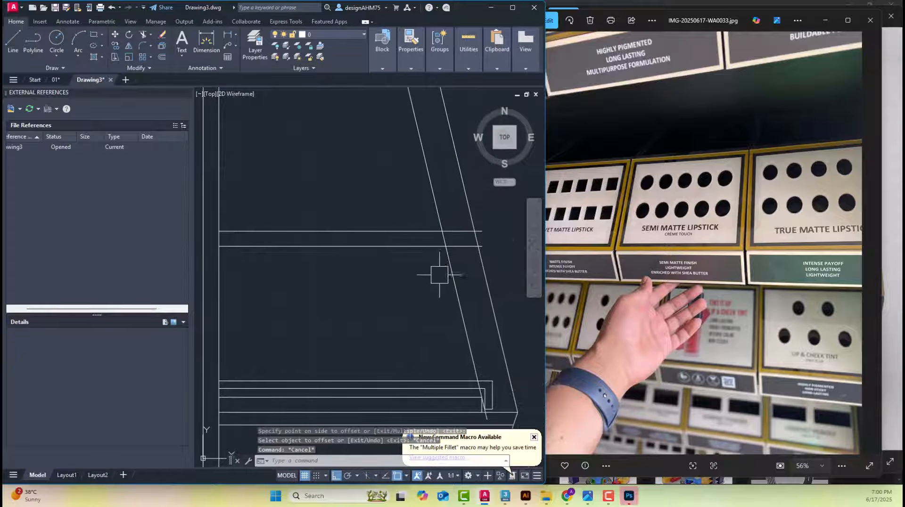
scroll(451, 266, up, 4)
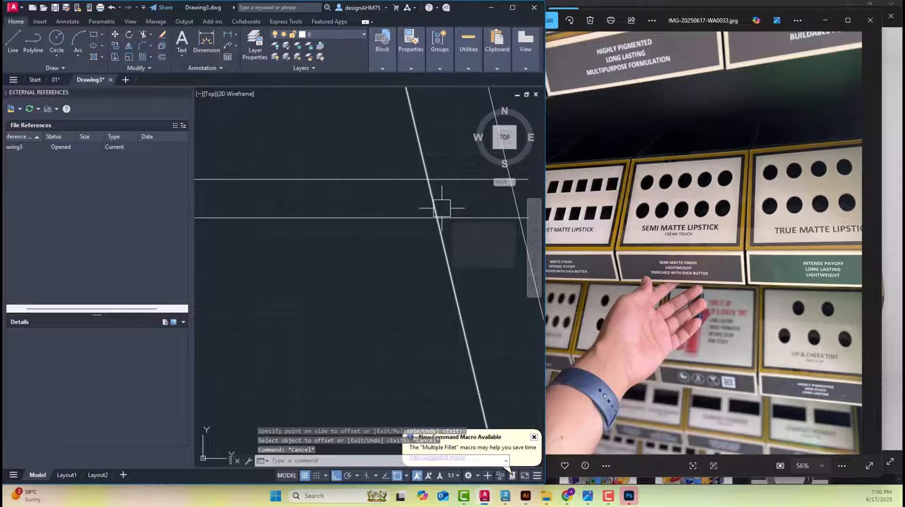
text(l)
key(Return)
key(Escape)
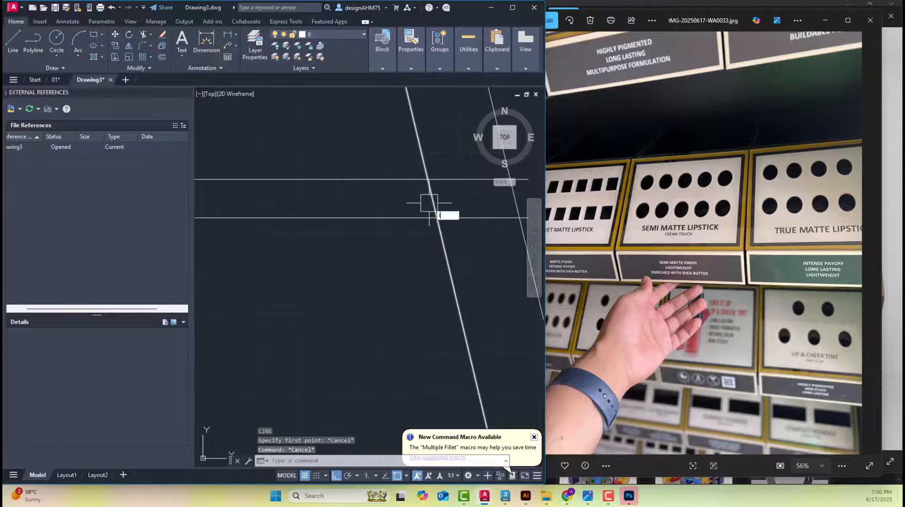
Draw a vertical line about 5 long downward from where the second right shelf's upper line meets the inner slanted side
text(l)
key(Return)
click(428, 179)
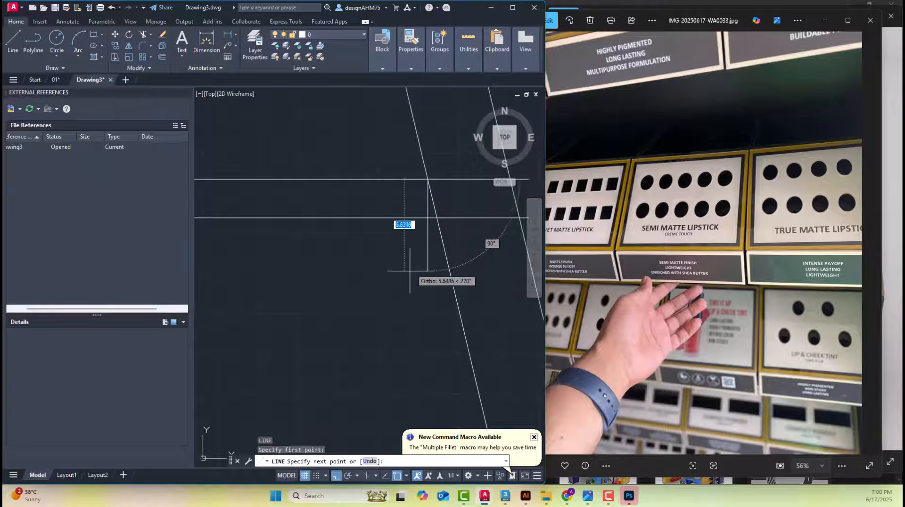
click(434, 263)
key(Escape)
Fillet the second right shelf's two horizontal lines with the vertical line at zero radius to square off the panel's front end
scroll(407, 198, up, 2)
text(f)
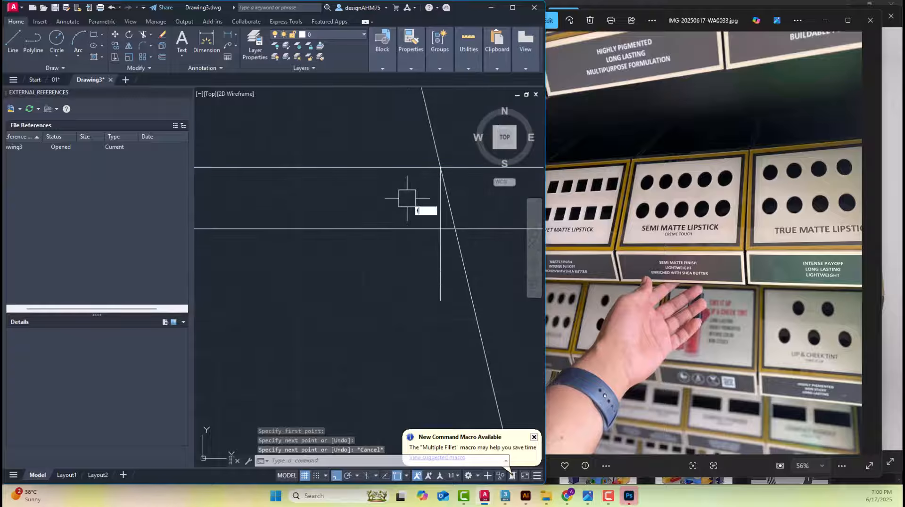
key(Return)
click(411, 228)
scroll(425, 214, up, 2)
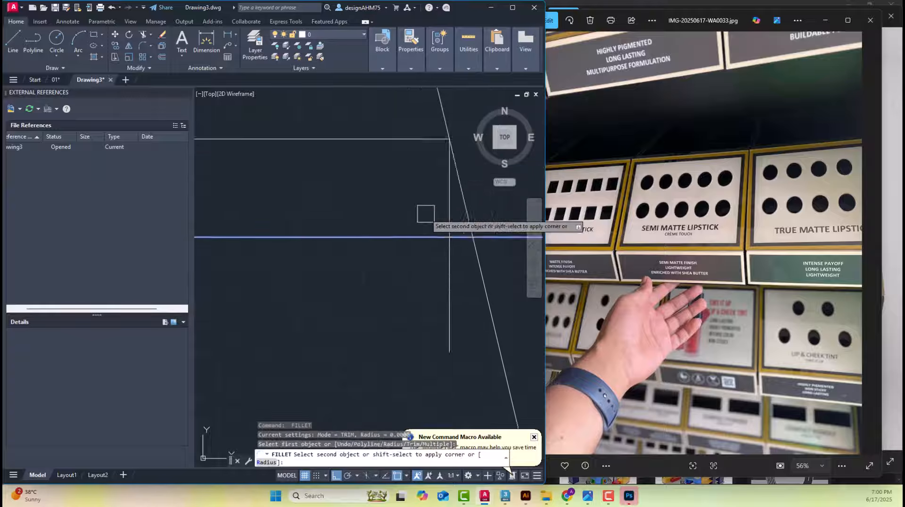
click(450, 219)
scroll(454, 220, down, 5)
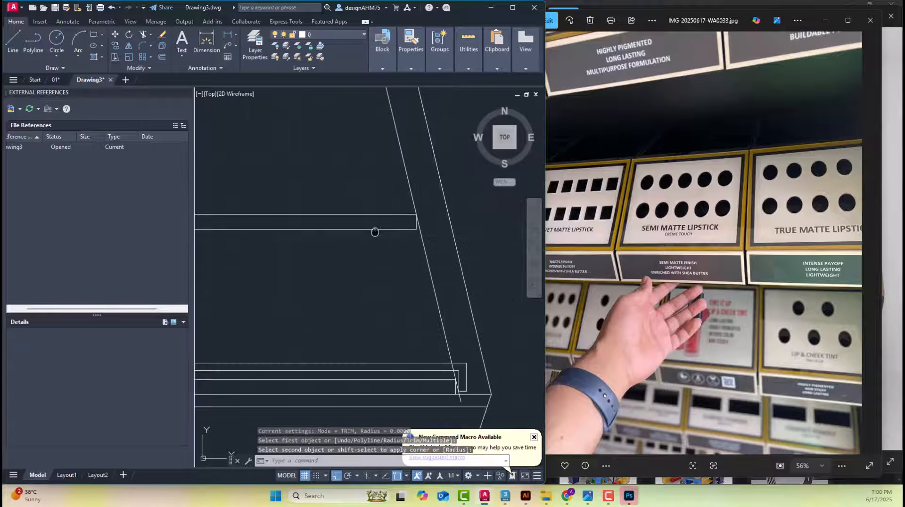
Offset the top line of the second right shelf panel upward by 1.4
middle_drag(374, 232, 364, 253)
key(Escape)
key(Escape)
text(o)
key(Return)
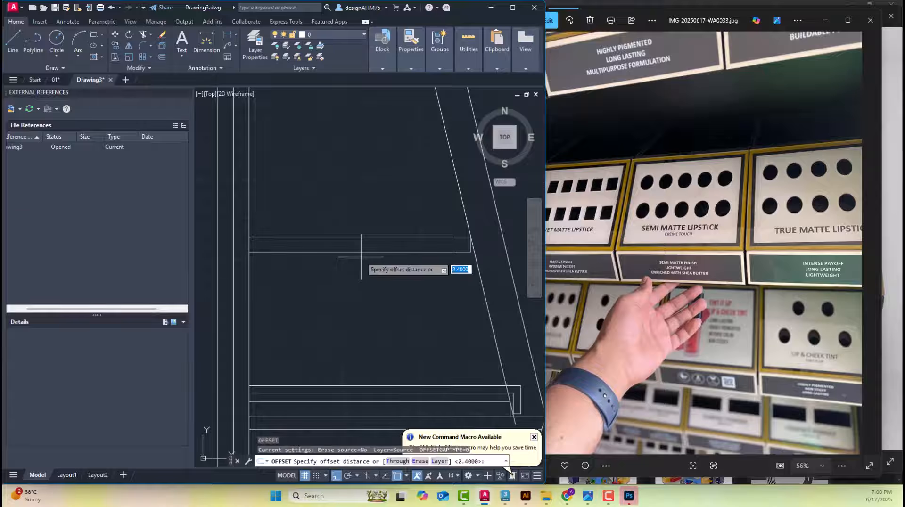
key(Return)
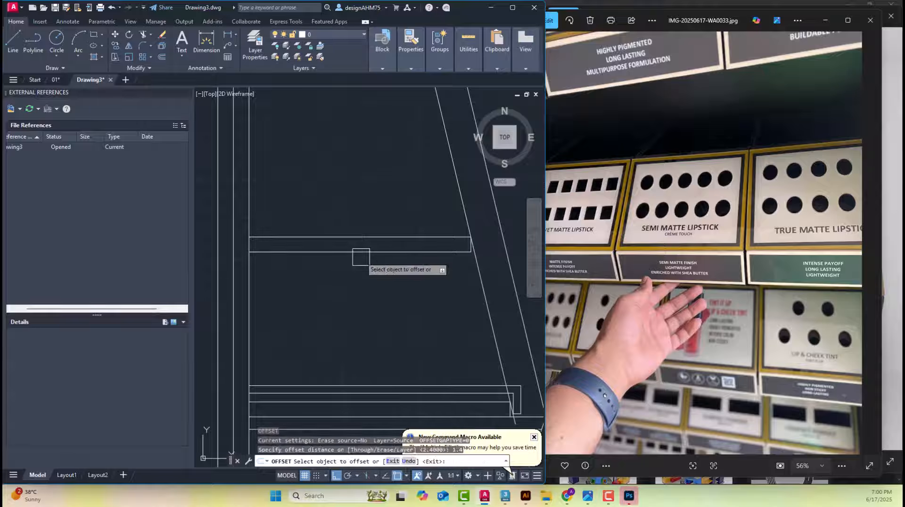
click(358, 238)
click(352, 227)
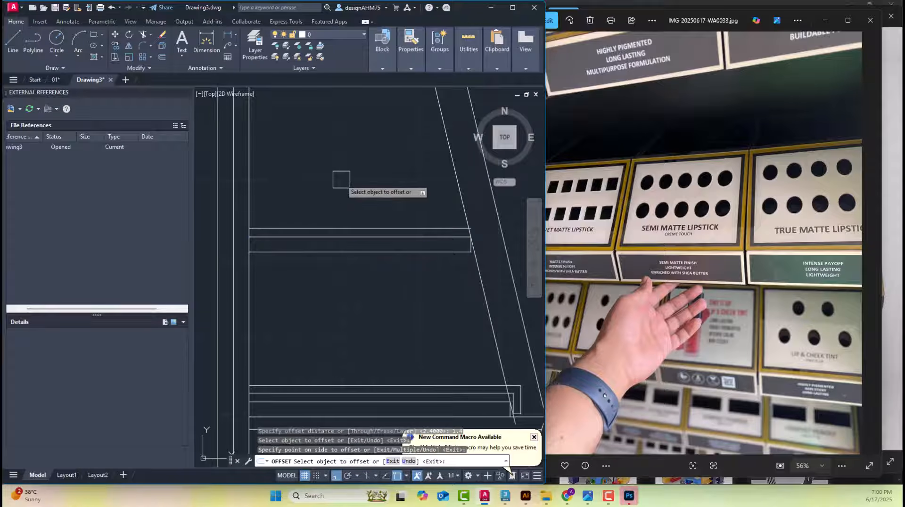
key(Escape)
Offset the line directly above the second right shelf panel upward by 1.2 to give the shelf top its thickness
key(Return)
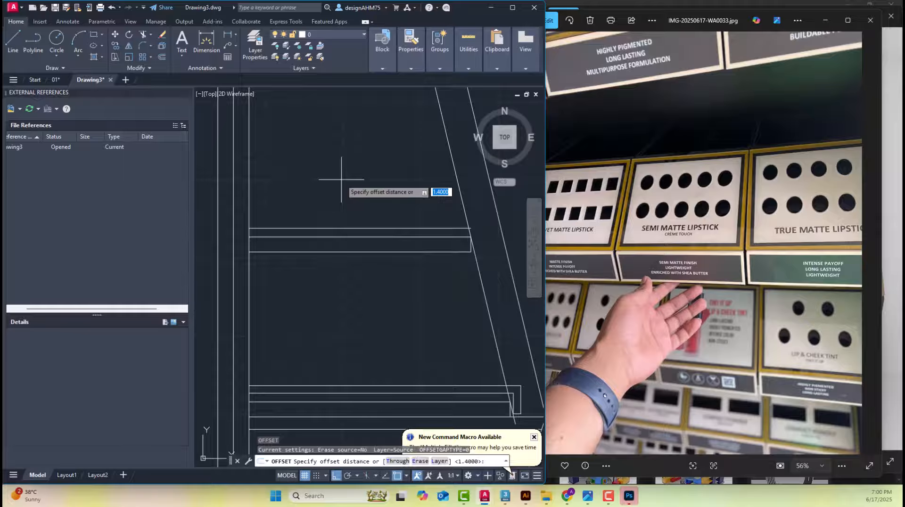
text(1.2)
key(Return)
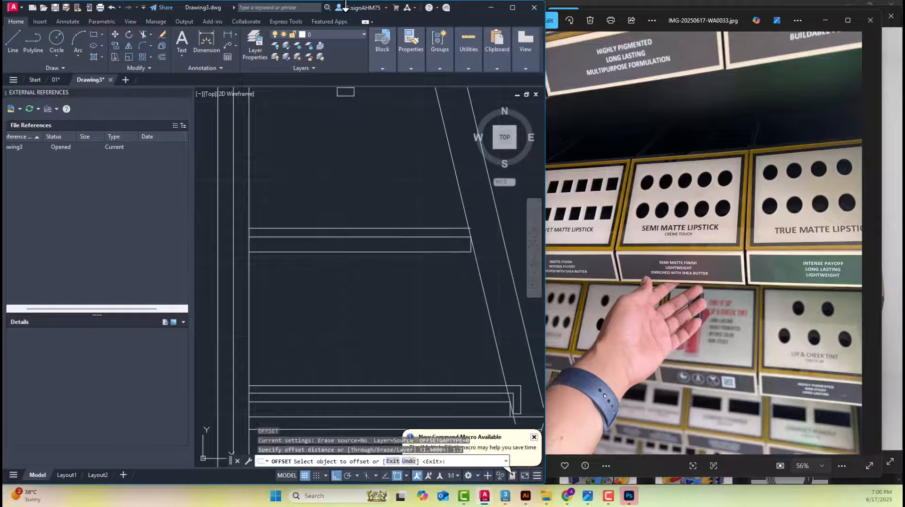
click(324, 199)
key(Escape)
key(Escape)
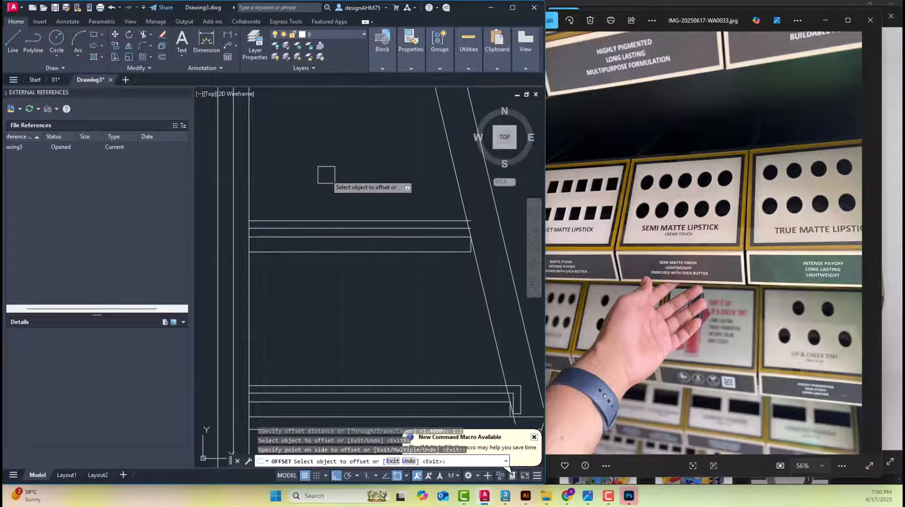
Offset the vertical front edge of the second right shelf panel outward by 0.5
scroll(476, 248, up, 4)
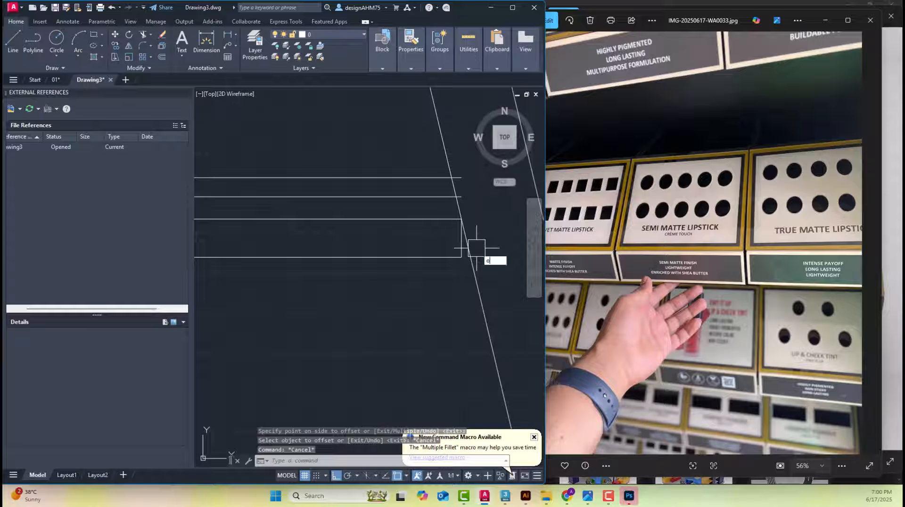
text(o)
key(Return)
key(Return)
scroll(476, 248, up, 2)
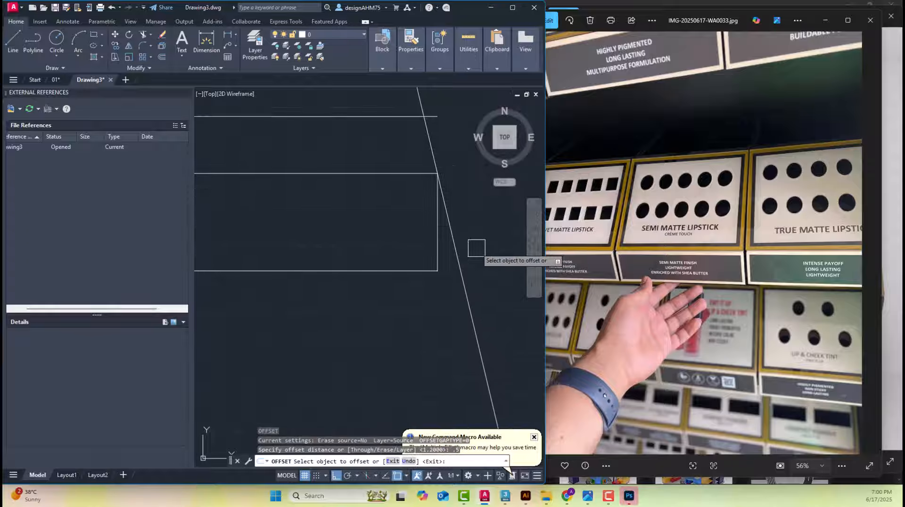
click(437, 238)
click(480, 228)
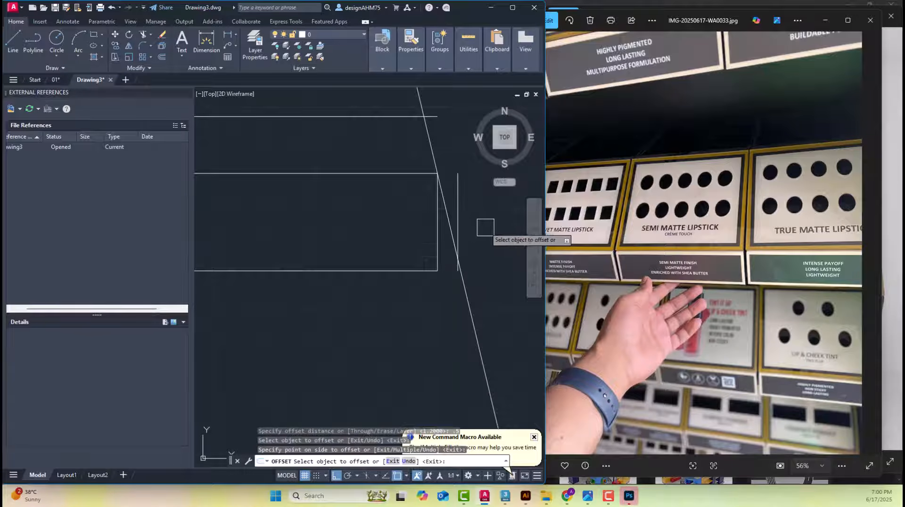
Offset the vertical line just outside the second shelf panel outward by 1.2 to set the front lip's thickness
middle_drag(485, 227, 384, 253)
key(Escape)
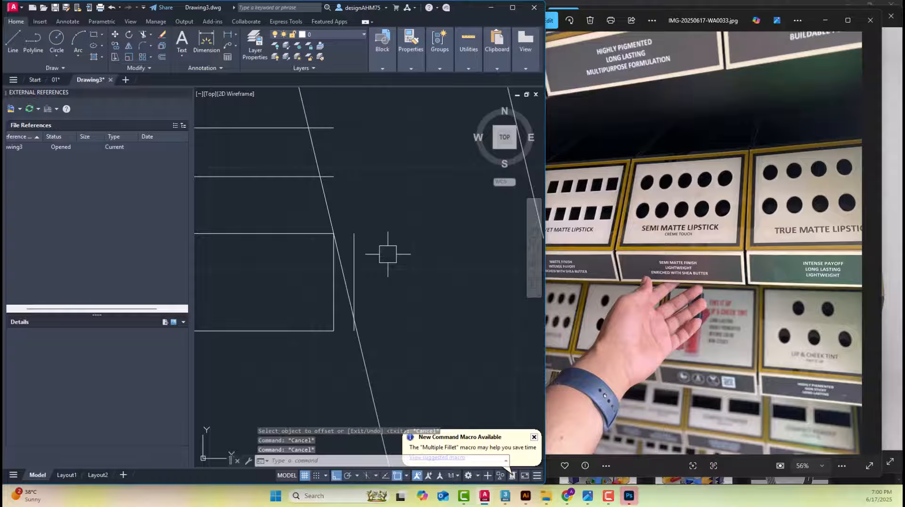
text(o)
key(Return)
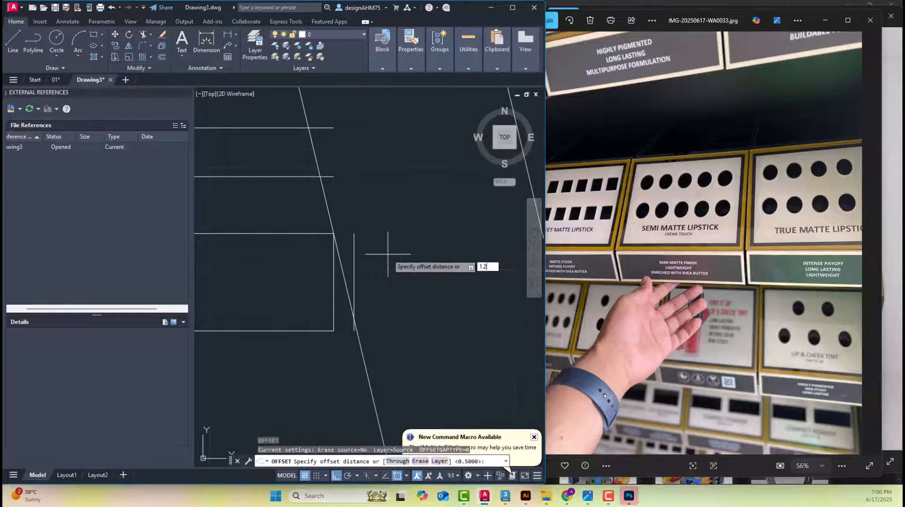
key(Return)
click(354, 259)
click(413, 252)
key(Escape)
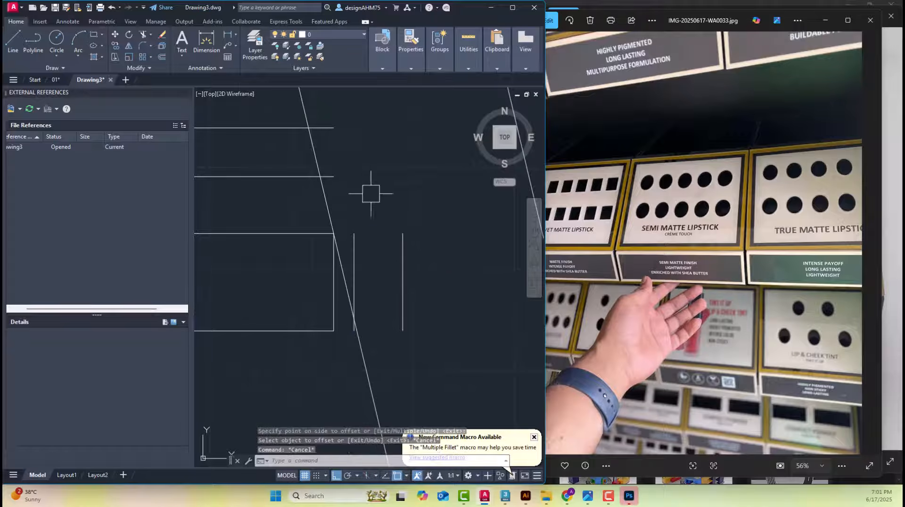
Fillet the second shelf's two upper lines with the outer and inner lip lines to form square corners
text(f)
key(Return)
click(330, 131)
click(404, 237)
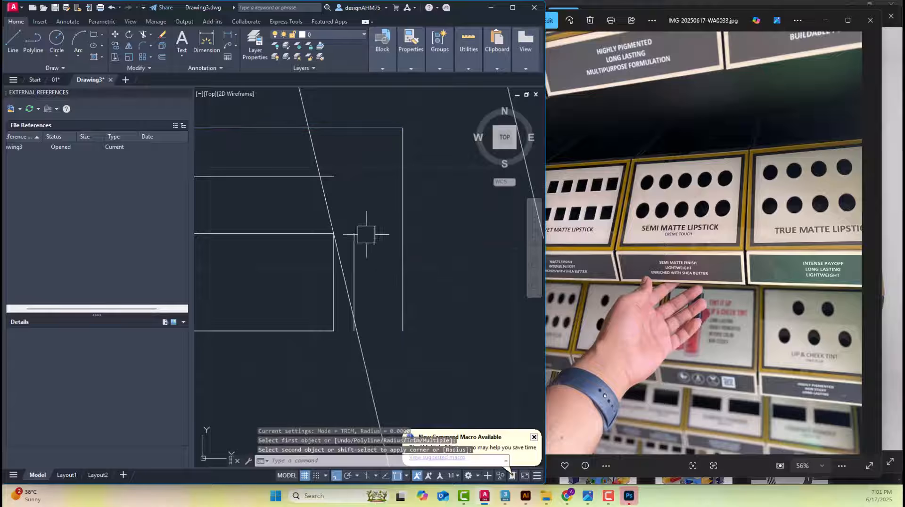
key(Return)
click(295, 177)
click(354, 259)
key(Escape)
key(Escape)
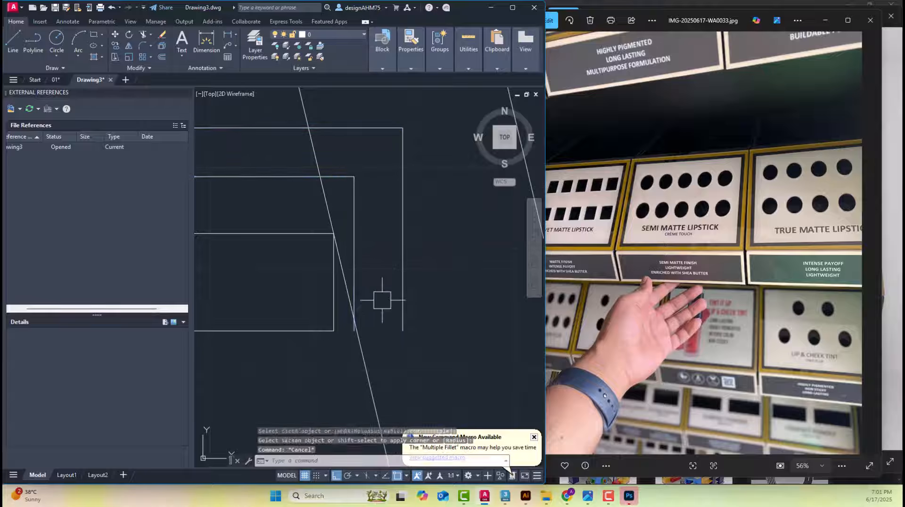
Close the bottom of the second shelf's front lip with a horizontal line between its inner and outer edges
text(l)
key(Return)
click(354, 330)
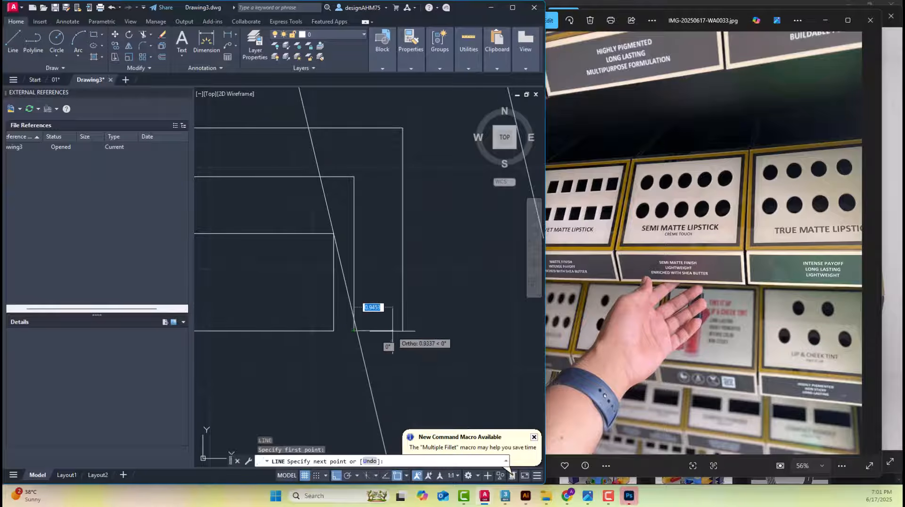
click(403, 330)
key(Escape)
Measure the overall height of the second right shelf's front lip without keeping the dimension
click(206, 44)
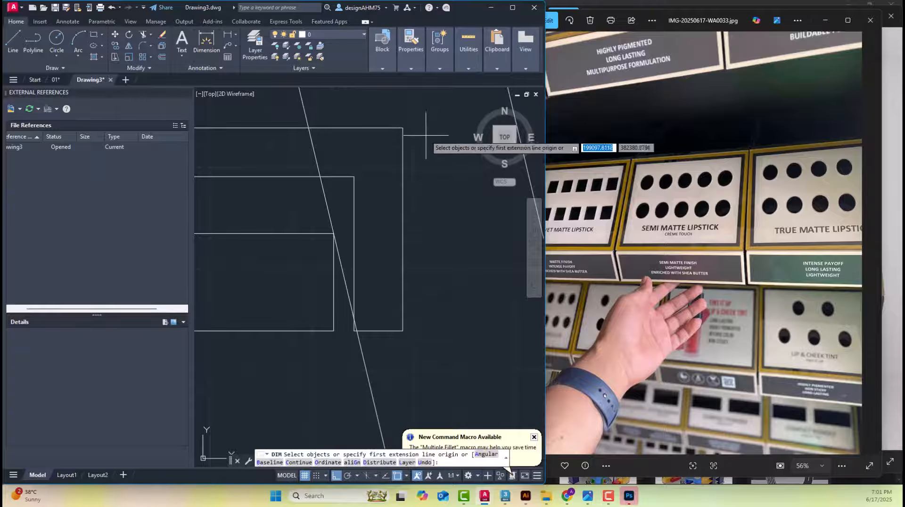
click(402, 128)
click(403, 330)
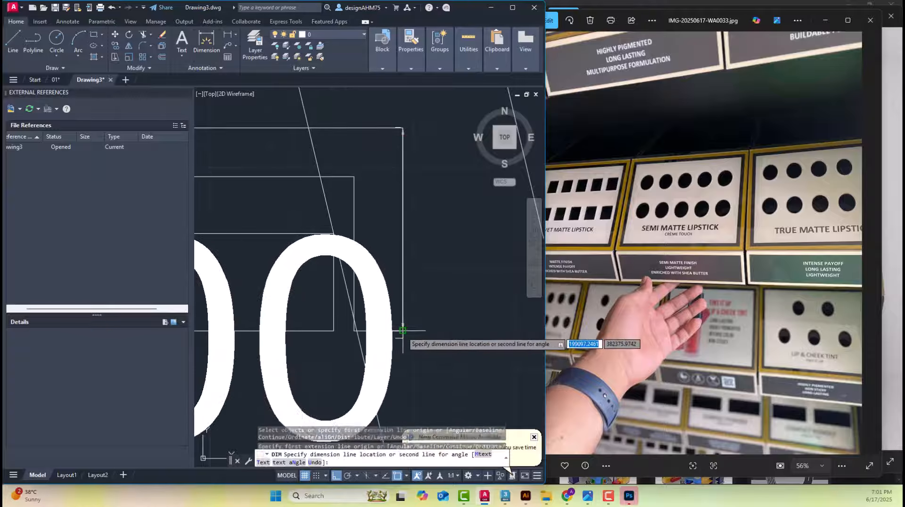
scroll(391, 314, up, 5)
scroll(390, 314, down, 3)
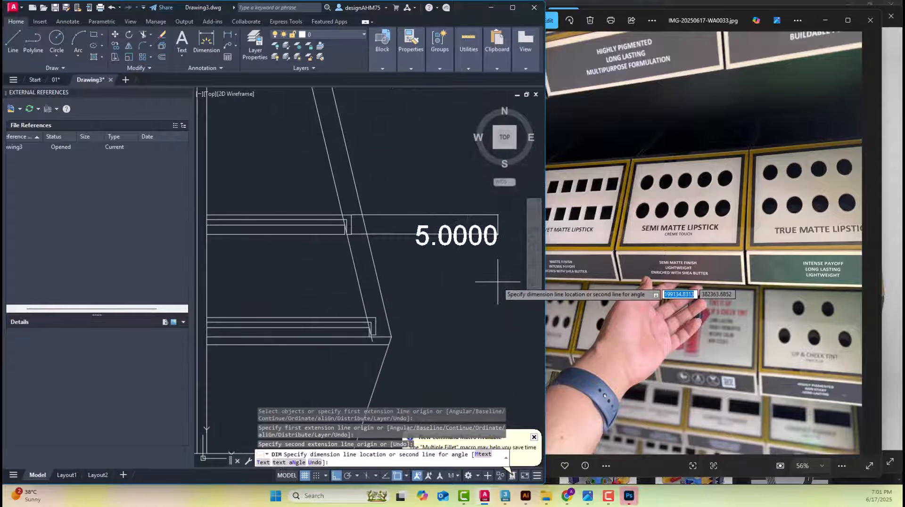
key(Escape)
scroll(431, 242, down, 4)
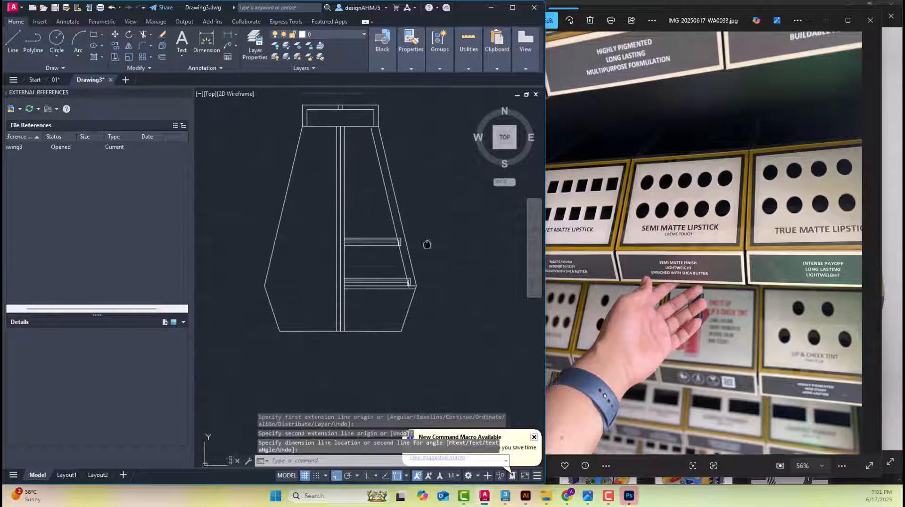
Offset the top line of the second right shelf panel upward by 24 to set the third shelf's level
scroll(387, 245, up, 5)
key(Escape)
key(Escape)
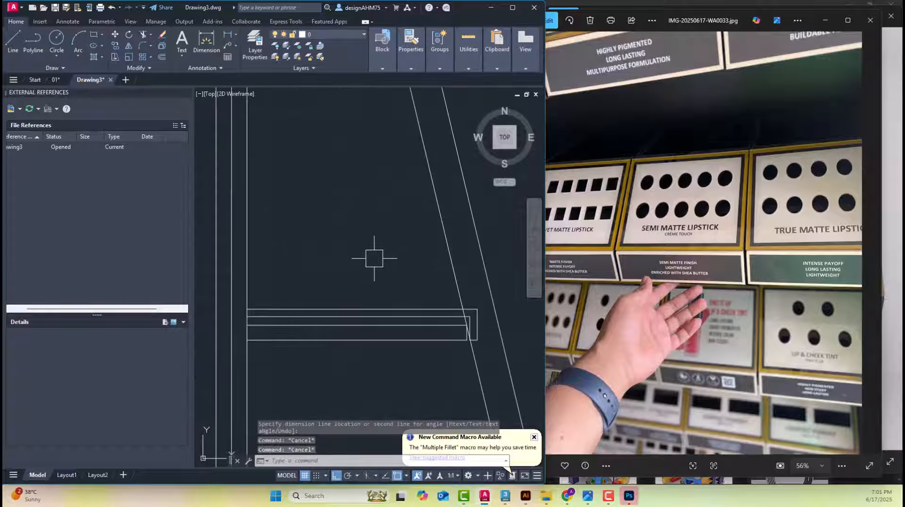
text(o)
key(Return)
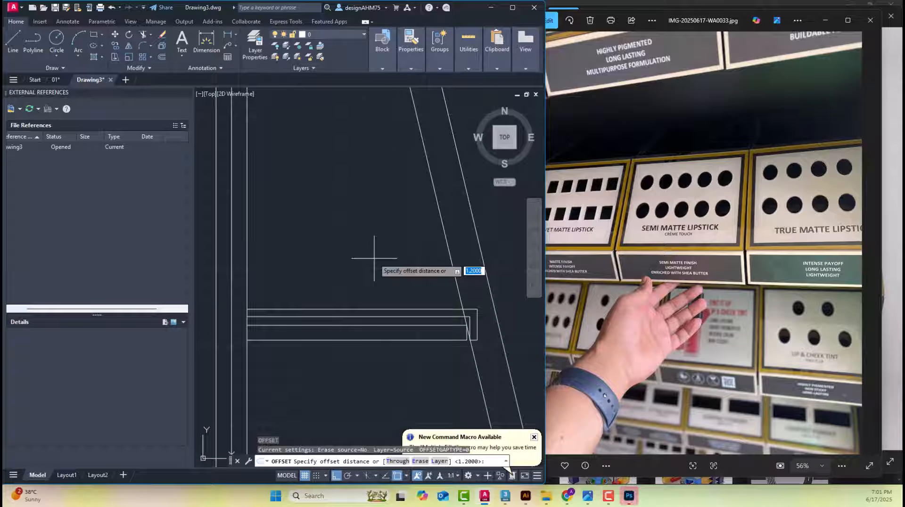
text(2)
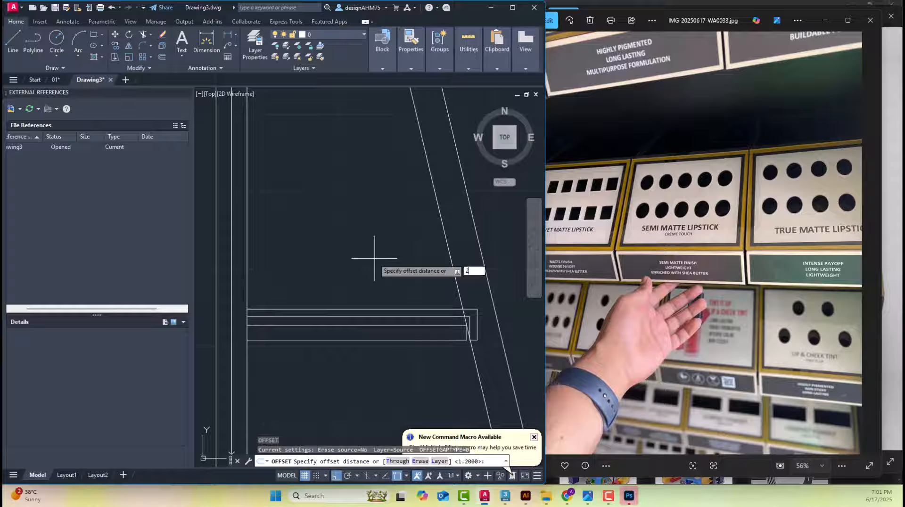
text(4)
key(Return)
click(374, 325)
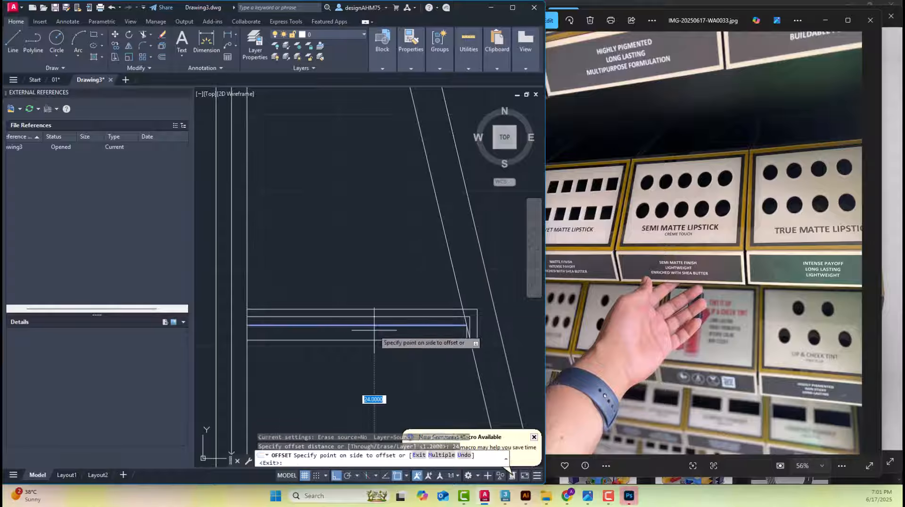
click(358, 231)
scroll(358, 231, down, 4)
key(Escape)
key(Escape)
middle_drag(359, 233, 386, 288)
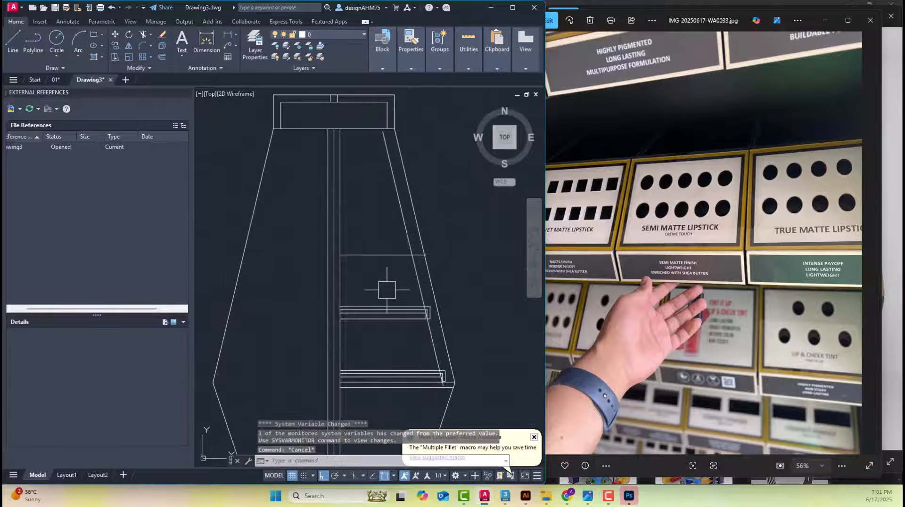
Offset the third right shelf's level line upward by 2.4 to set the panel thickness
key(Escape)
key(Escape)
scroll(401, 252, up, 5)
text(o)
key(Return)
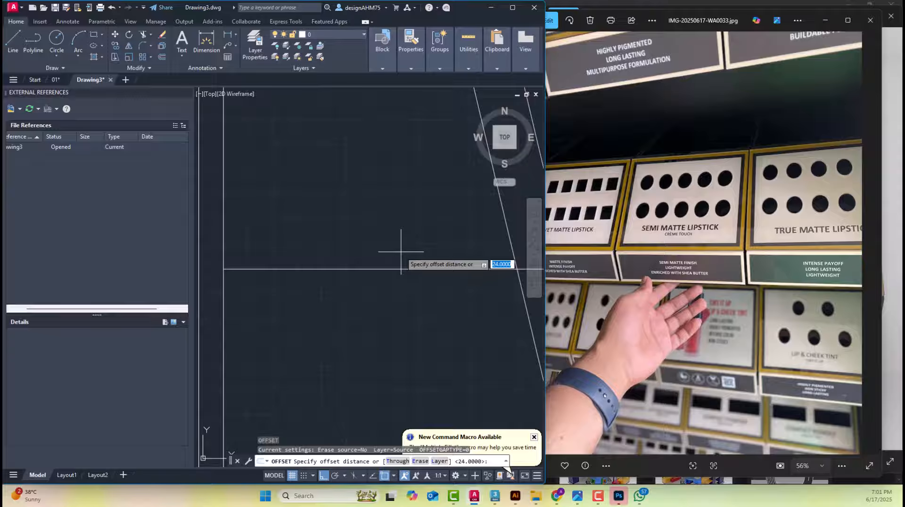
text(2.5)
key(Return)
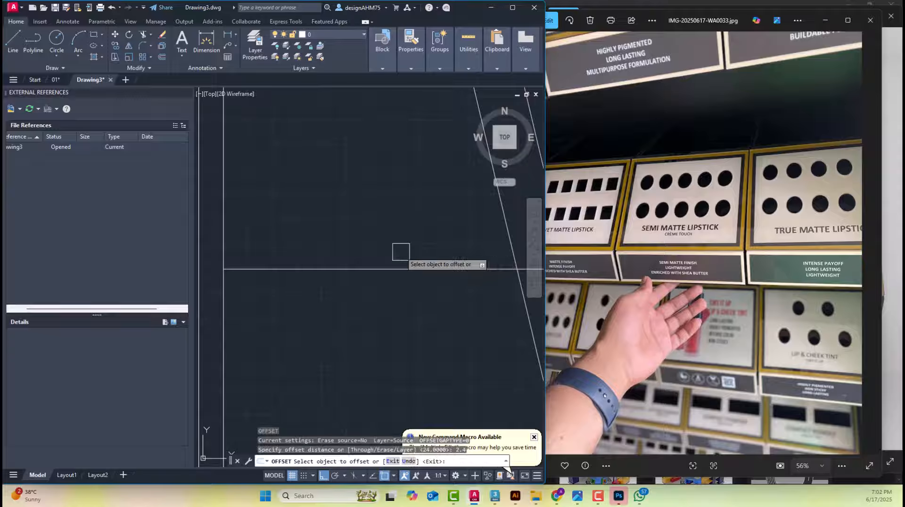
click(399, 268)
click(396, 212)
key(Escape)
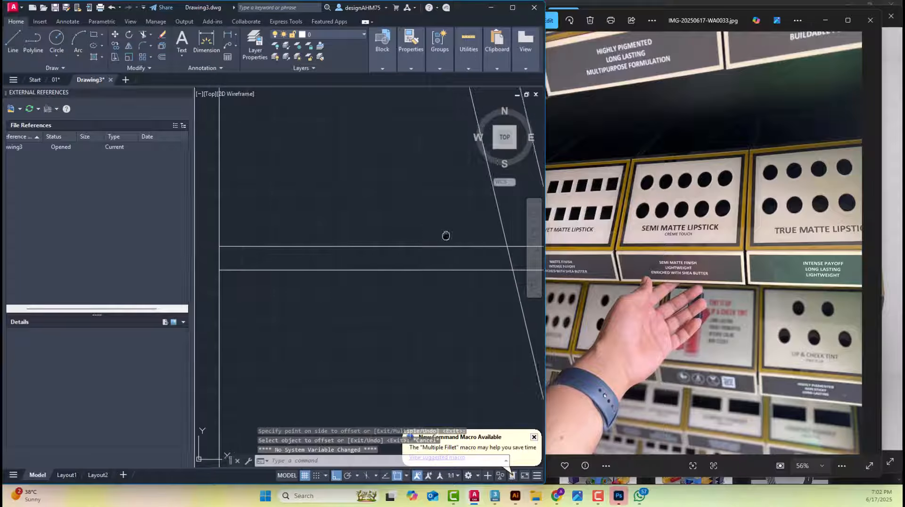
Draw a vertical line about 6.4 long downward from where the third shelf's upper line meets the inner slanted side
middle_drag(444, 234, 406, 234)
text(l)
key(Return)
key(Escape)
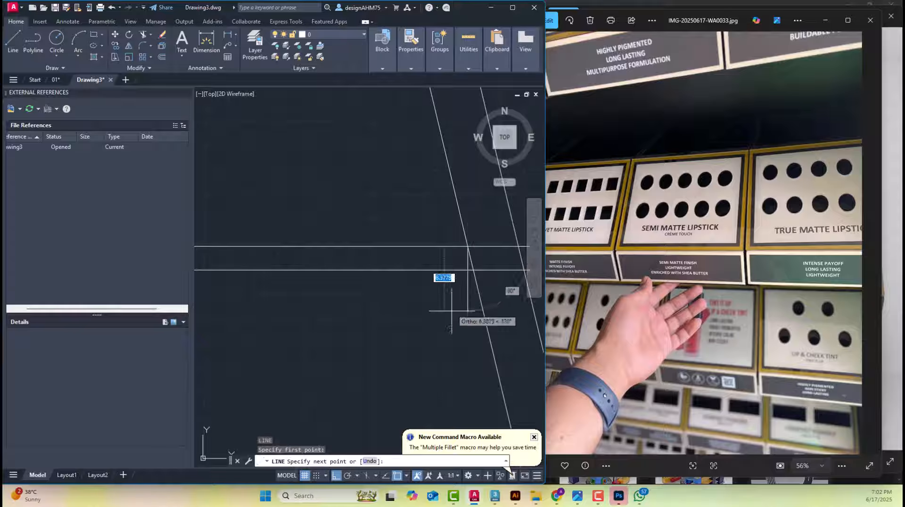
Fillet the third right shelf's upper and lower lines with the vertical line to square off the panel's front end
text(f)
key(Return)
scroll(464, 253, up, 6)
click(435, 224)
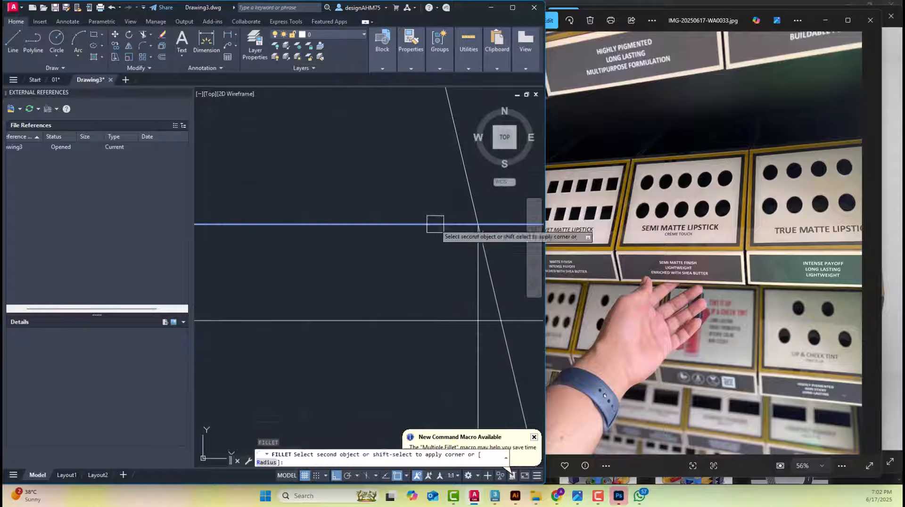
click(470, 283)
key(Return)
click(438, 320)
click(470, 303)
scroll(407, 302, down, 8)
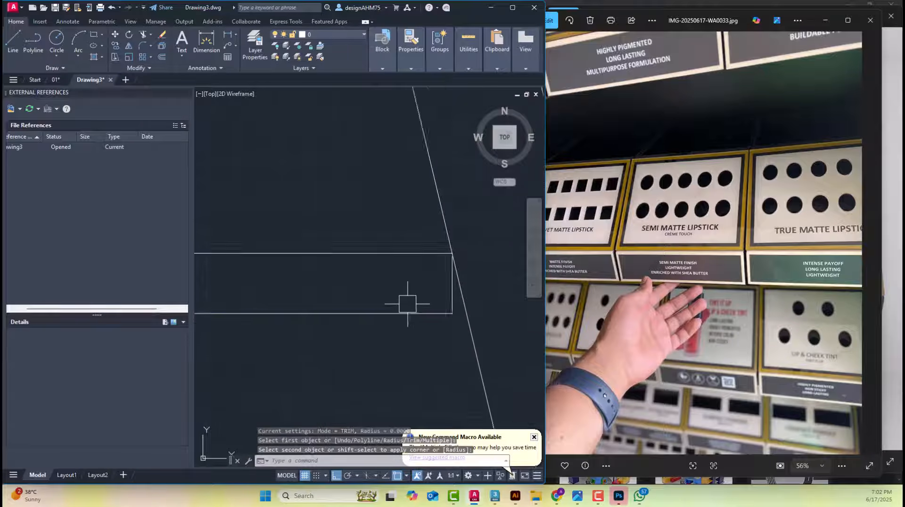
key(Escape)
key(Escape)
scroll(312, 301, up, 4)
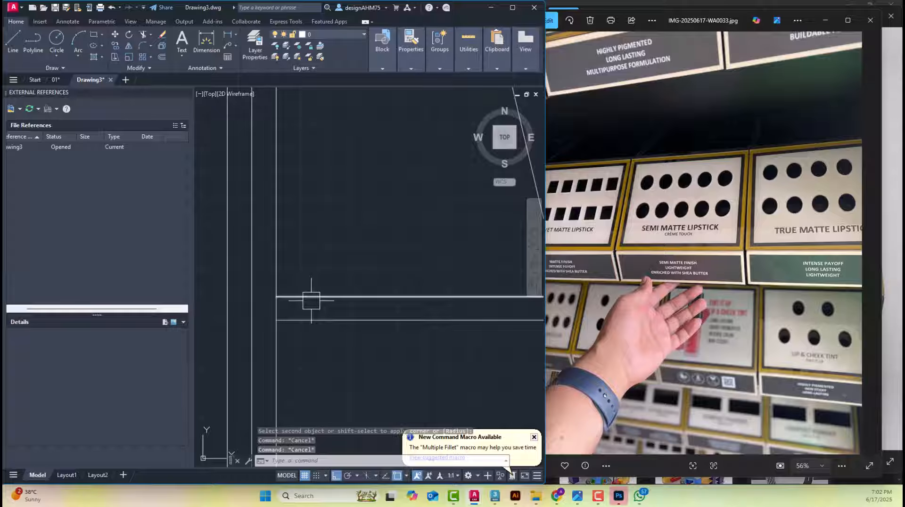
Offset the top line of the third right shelf panel upward by 1.4
text(o)
key(Return)
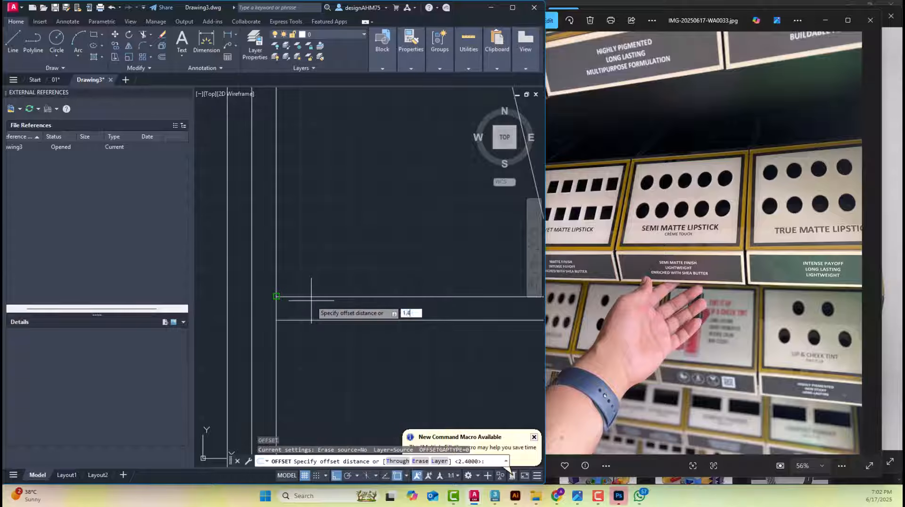
key(Return)
click(313, 297)
click(319, 251)
middle_drag(353, 262, 199, 259)
scroll(198, 258, up, 2)
scroll(278, 255, down, 3)
scroll(388, 279, up, 3)
key(Escape)
key(Escape)
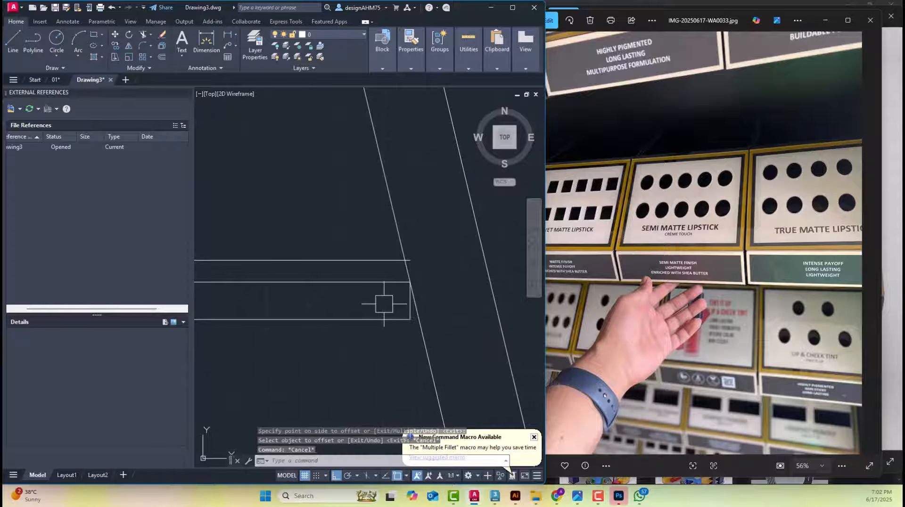
Offset the new line above the third right shelf panel upward by 1.2 to form the top strip's thickness
text(o)
key(Return)
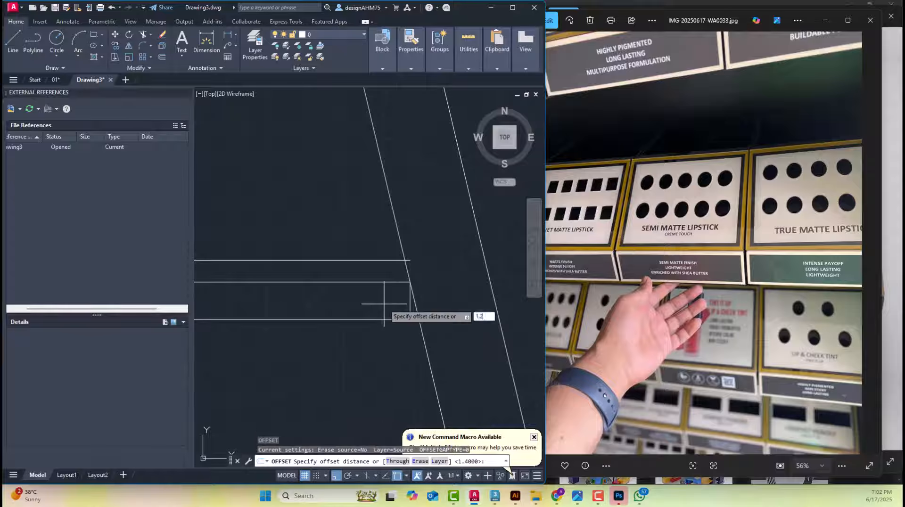
text(1.2)
key(Return)
click(363, 260)
click(323, 186)
key(Escape)
key(Escape)
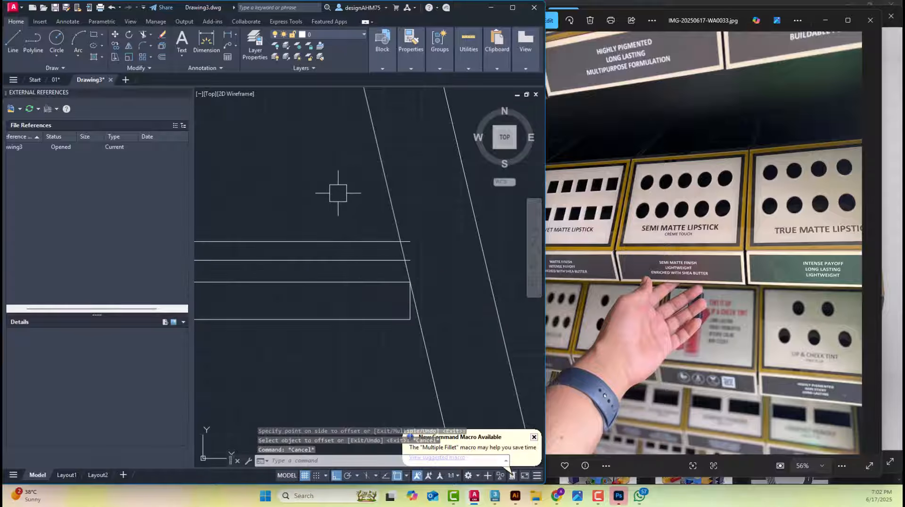
Offset the third right shelf panel's vertical front edge outward by 0.5 for the lip's inner face
text(o)
key(Return)
text(.5)
key(Return)
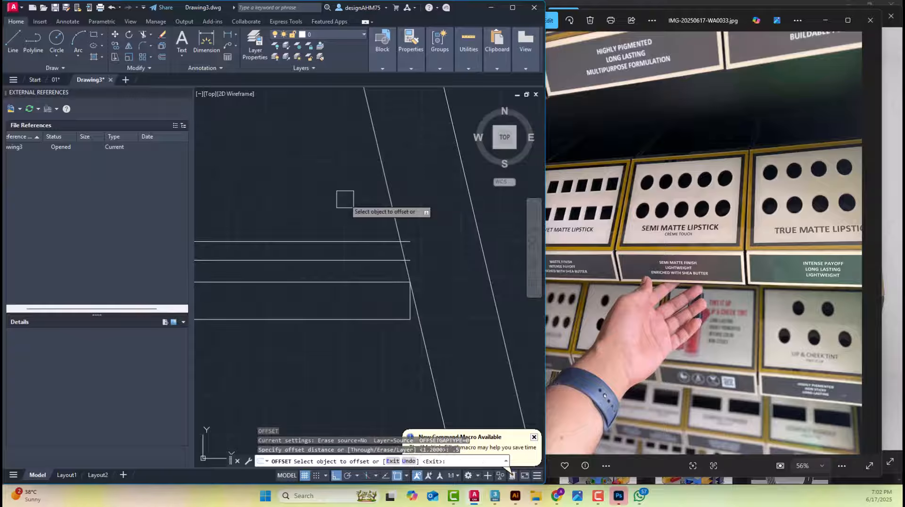
scroll(422, 267, up, 4)
click(395, 365)
click(453, 355)
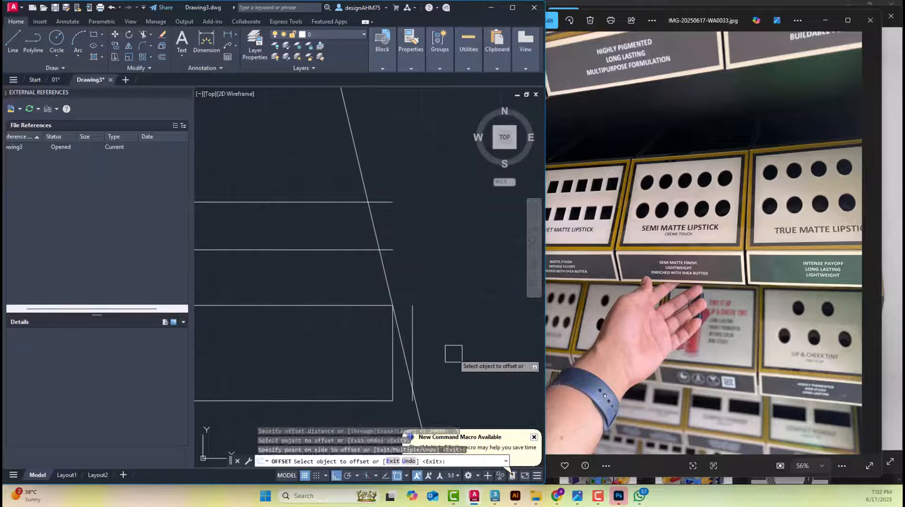
key(Escape)
key(Escape)
Offset the third shelf lip's inner vertical line outward by 1.2 to set the lip thickness
key(Return)
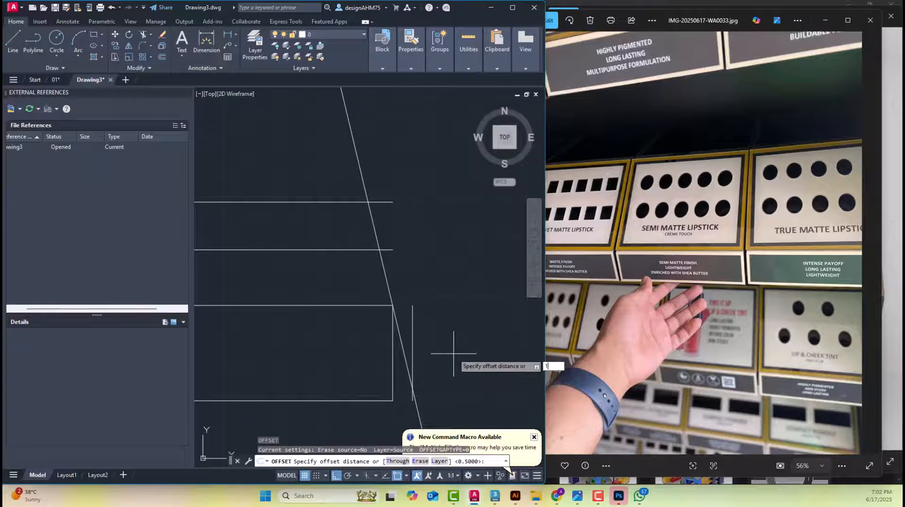
text(1.2)
key(Return)
click(412, 330)
click(469, 344)
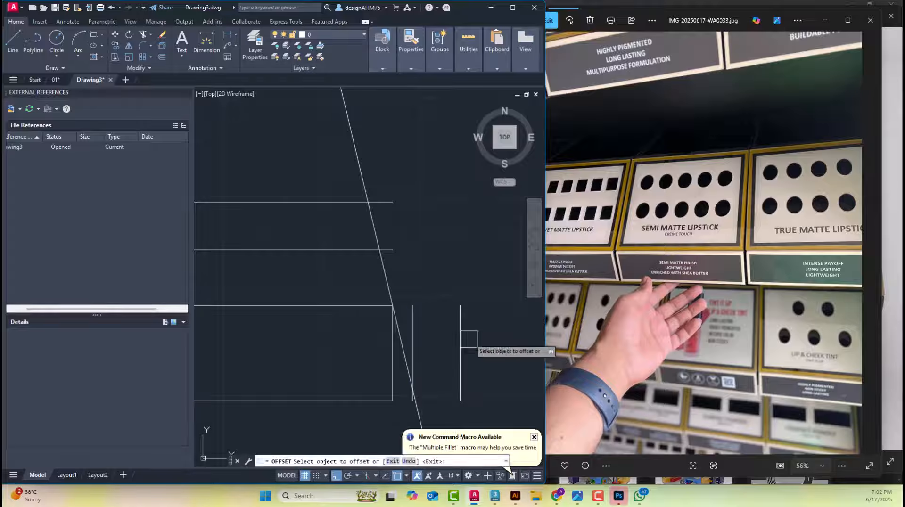
key(Escape)
Fillet the third shelf's two strip lines with the outer and inner lip verticals to form square corners
key(Return)
click(398, 203)
click(461, 330)
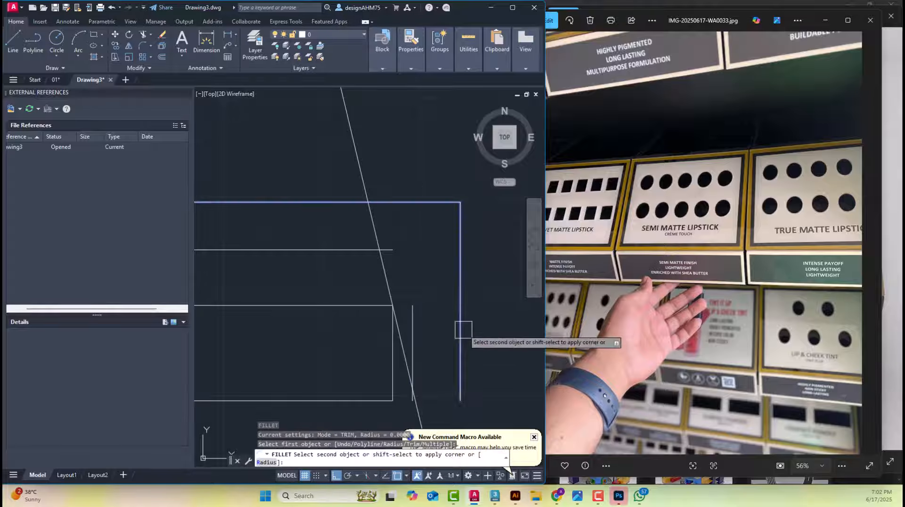
key(Return)
click(366, 250)
click(412, 325)
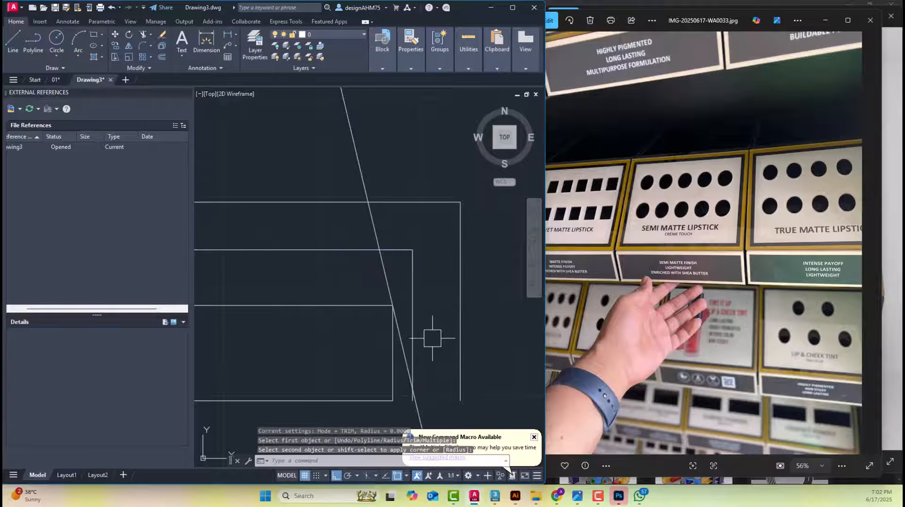
Draw a horizontal line closing the lower end of the third shelf's lip between its inner and outer verticals
middle_drag(430, 338, 403, 323)
text(l)
key(Return)
scroll(400, 410, up, 4)
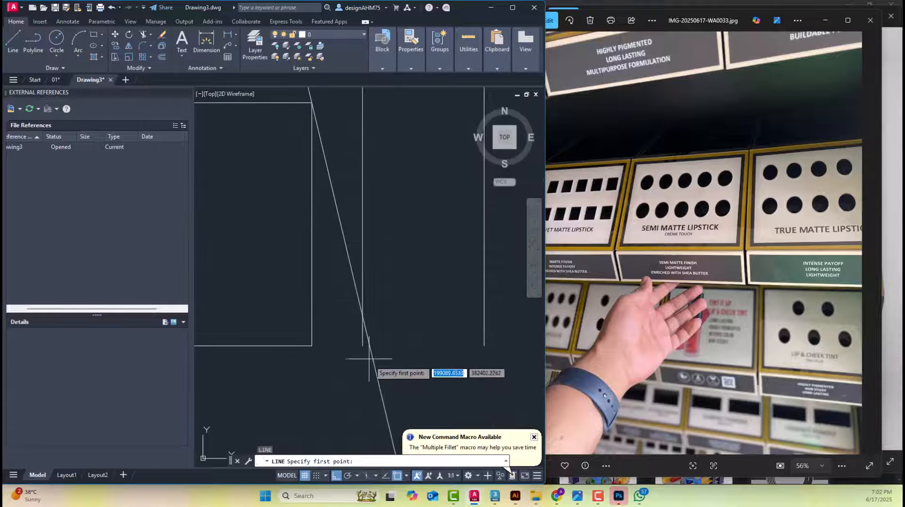
click(363, 346)
click(491, 350)
key(Escape)
key(Escape)
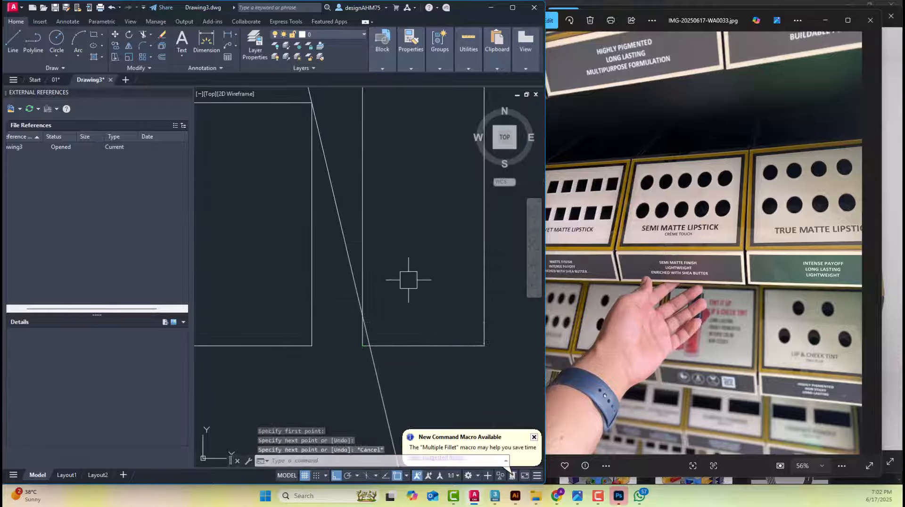
Offset the top line of the third right shelf panel upward by 24 to set the fourth shelf's level
scroll(414, 268, down, 3)
scroll(363, 262, down, 4)
scroll(359, 253, up, 5)
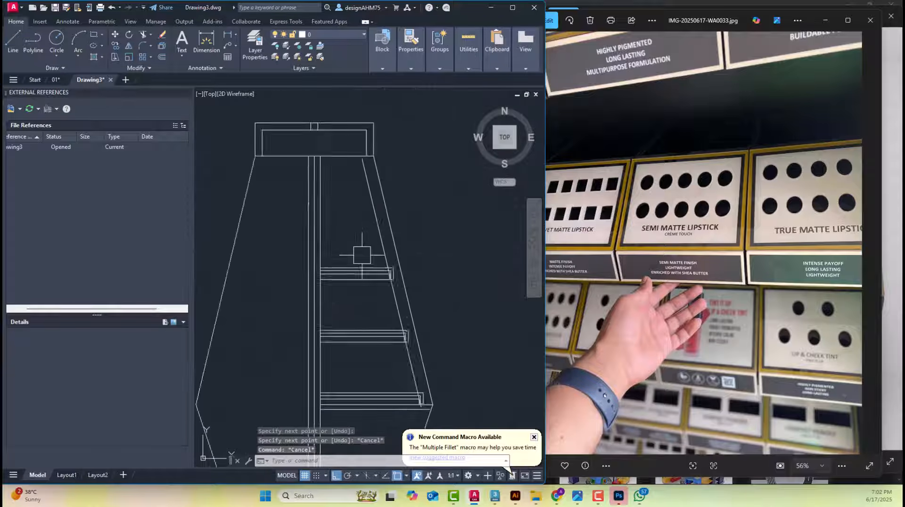
key(Escape)
text(o)
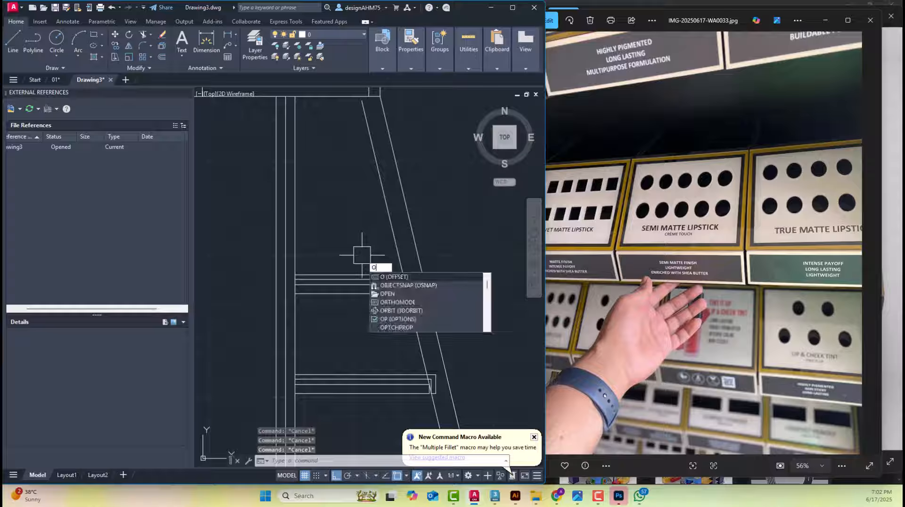
key(Return)
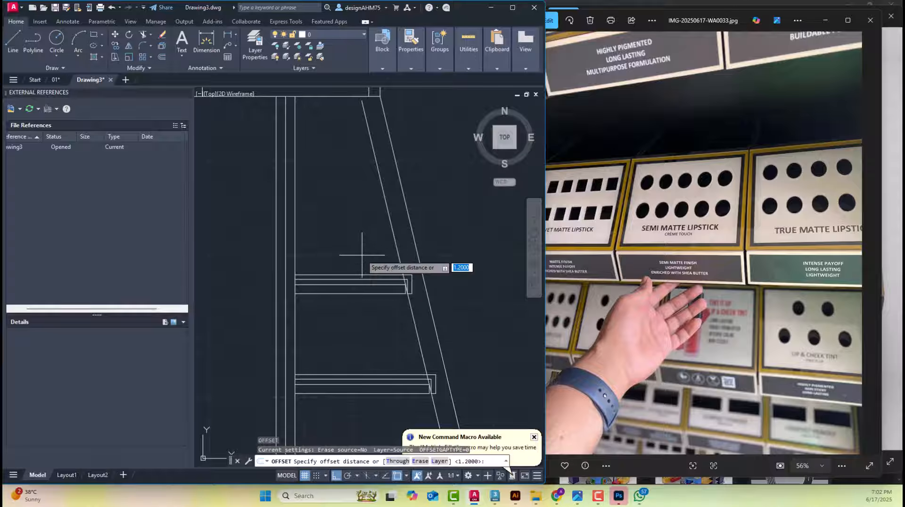
text(24)
key(Return)
scroll(362, 256, up, 2)
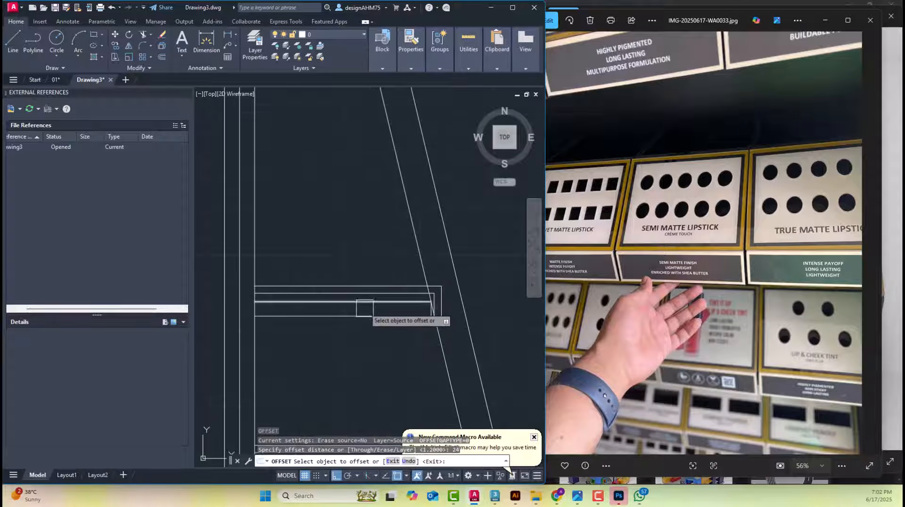
click(365, 306)
click(312, 209)
middle_drag(339, 190, 339, 283)
key(Escape)
key(Escape)
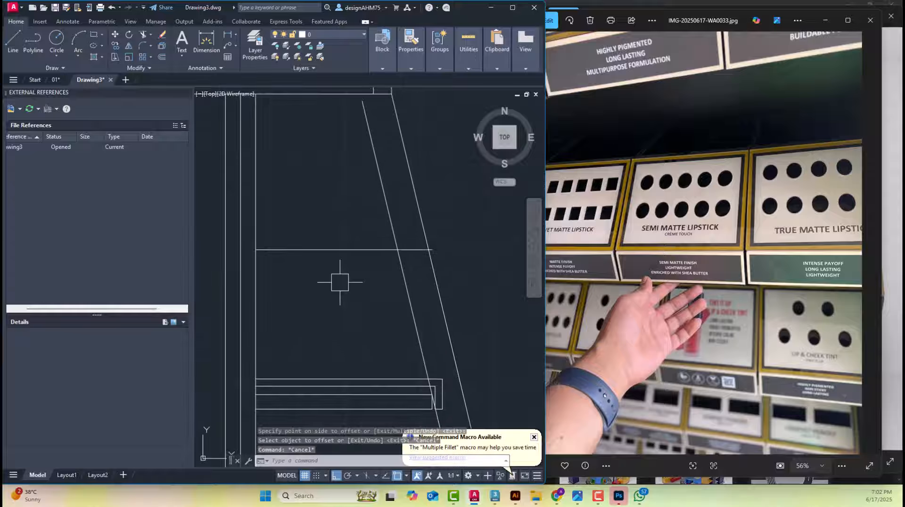
Offset the fourth right shelf's level line upward by 2.4 to set the panel thickness
key(Return)
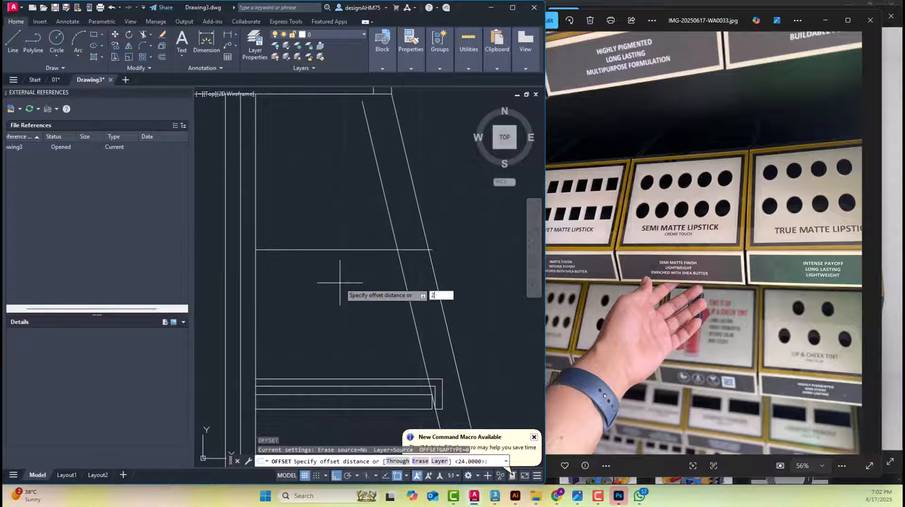
key(Return)
click(338, 250)
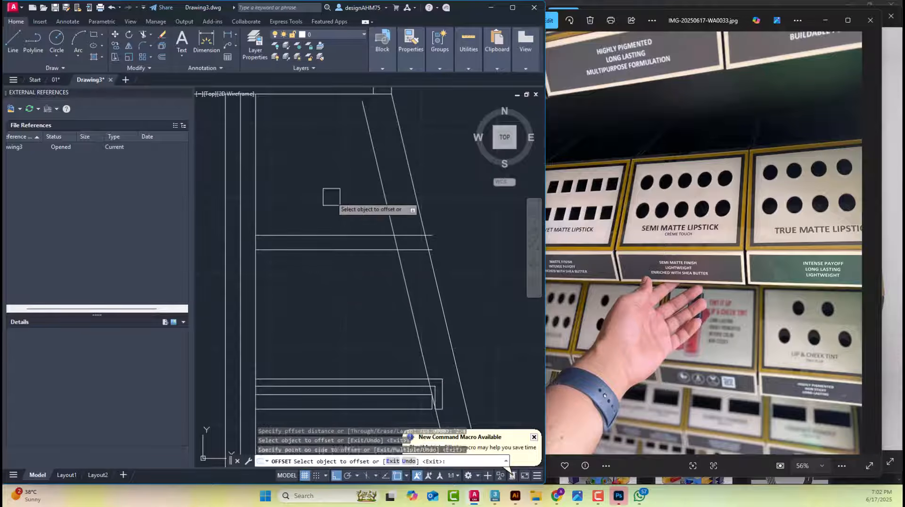
click(329, 196)
key(Escape)
key(Escape)
Draw a vertical line downward from where the fourth shelf's upper line meets the inner slanted side, past the lower line
scroll(390, 256, up, 4)
text(l)
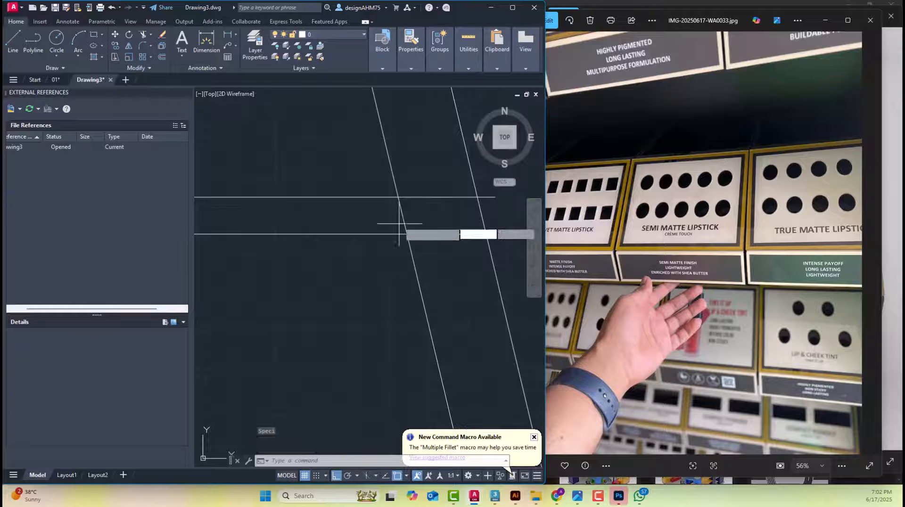
key(Return)
click(398, 197)
click(398, 283)
key(Escape)
Fillet the fourth right shelf's upper and lower lines with the vertical line to square off the panel's front end
scroll(388, 209, up, 4)
text(f)
key(Return)
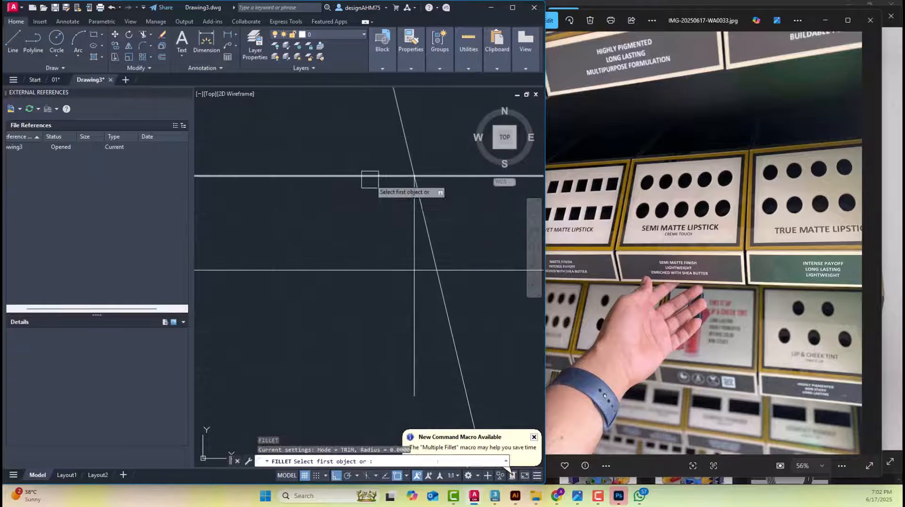
click(389, 175)
click(410, 236)
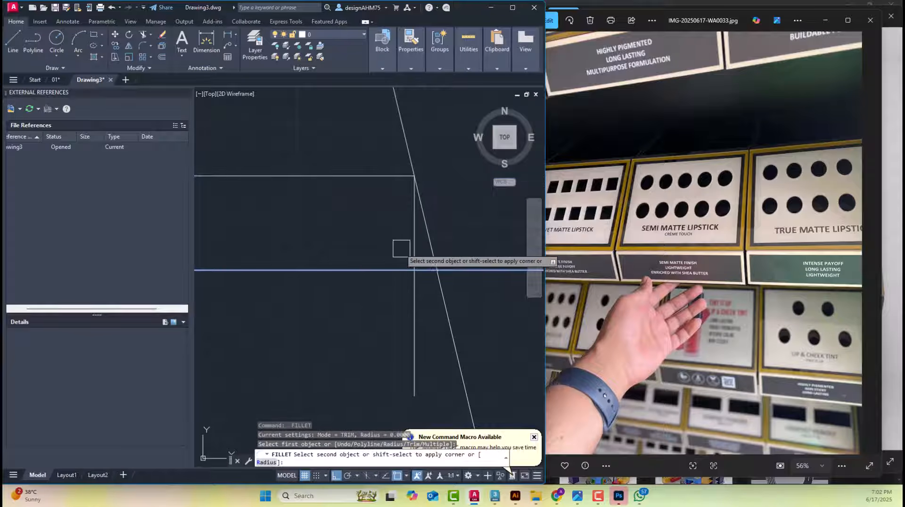
key(Escape)
key(Escape)
Offset the top line of the fourth right shelf panel upward by 1.4
scroll(408, 244, down, 4)
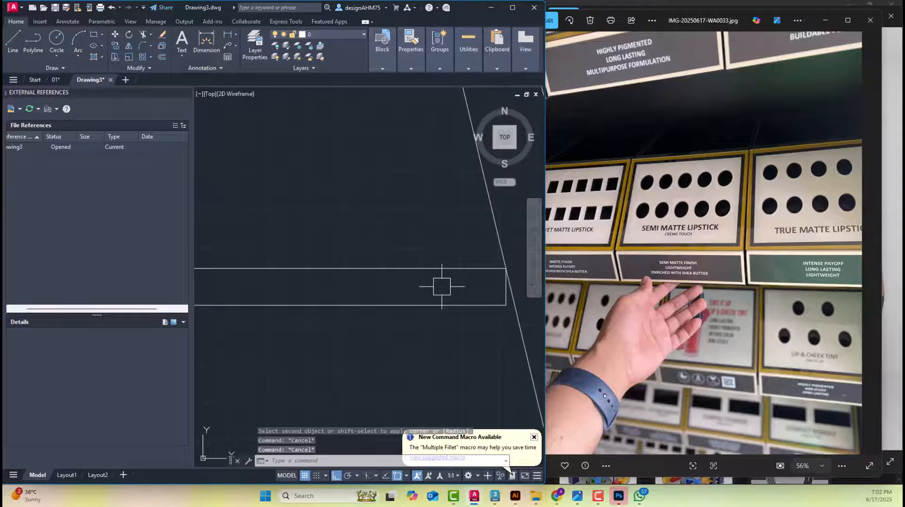
text(o)
key(Return)
text(1.4)
key(Return)
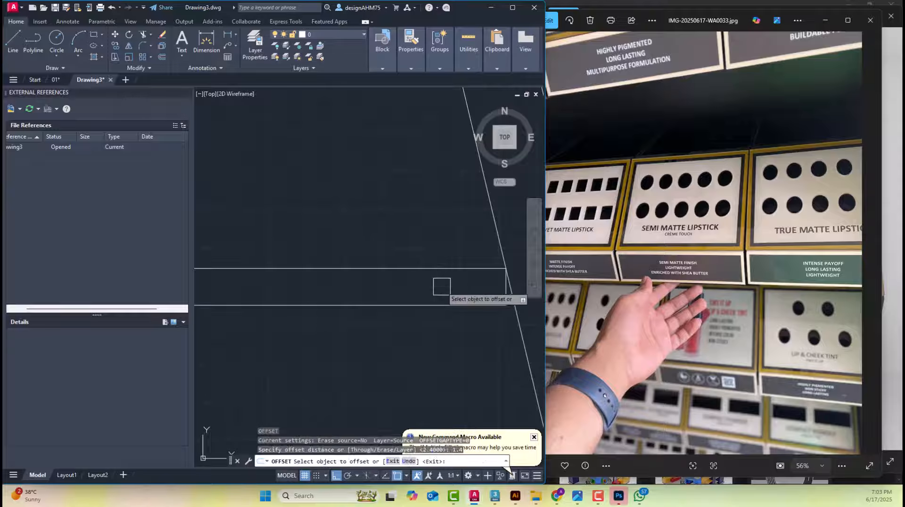
click(439, 268)
click(422, 216)
key(Escape)
key(Escape)
Offset the new line above the fourth right shelf panel upward by 1.2 to form the top strip's thickness
text(o)
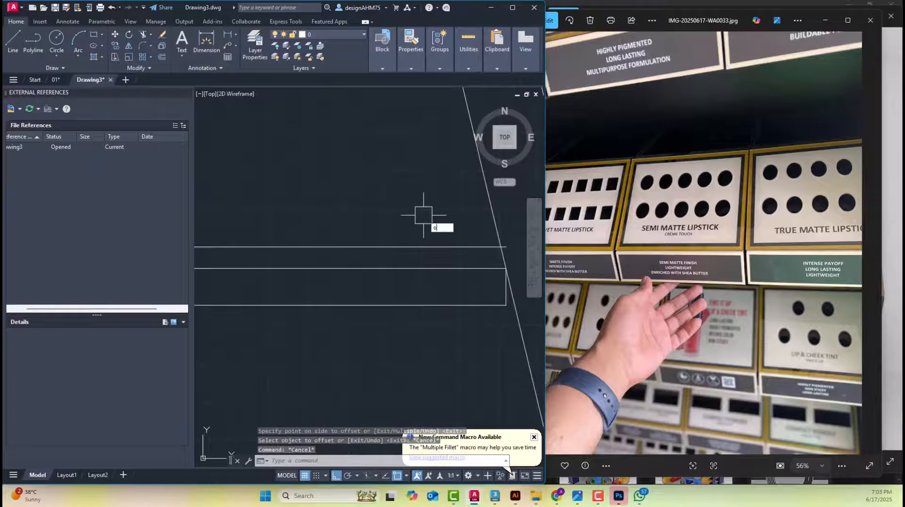
key(Return)
text(1.2)
key(Return)
click(419, 247)
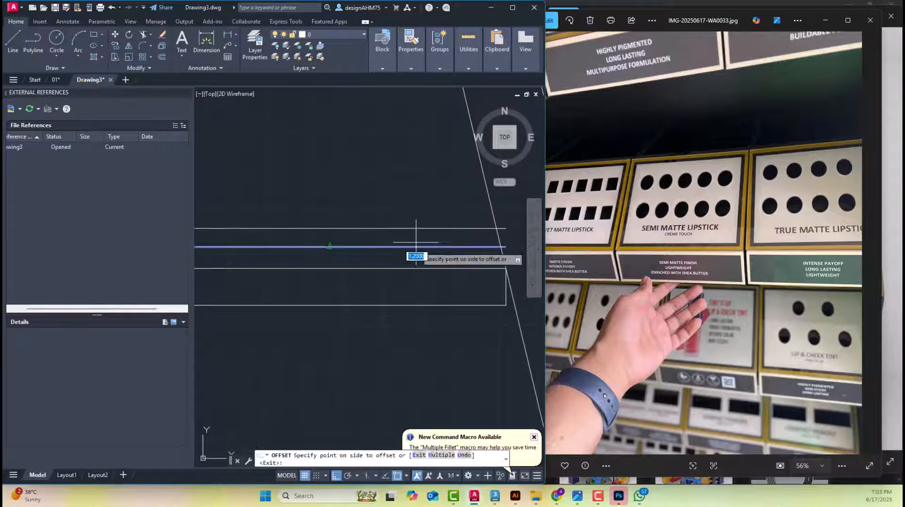
click(417, 231)
key(Escape)
key(Escape)
Offset the fourth right shelf panel's vertical front edge outward by 0.5 for the lip's inner face
middle_drag(488, 264, 338, 289)
text(o)
key(Return)
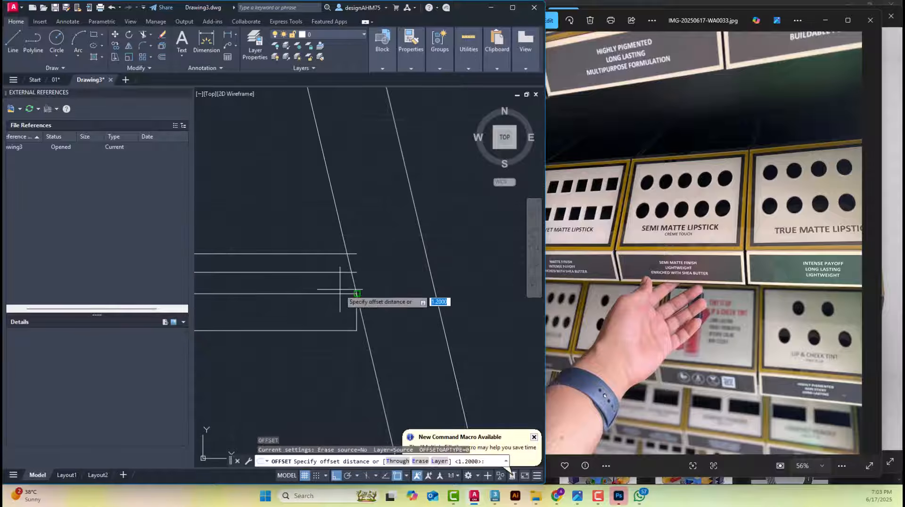
text(.5)
key(Return)
scroll(351, 307, up, 2)
click(359, 328)
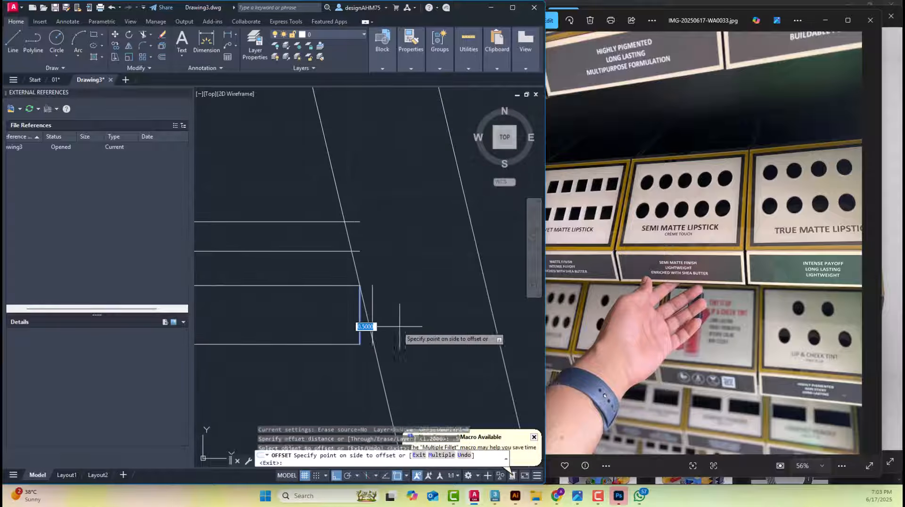
click(404, 325)
key(Escape)
Offset the fourth shelf lip's inner vertical line outward by 1.2 to set the lip thickness
key(Return)
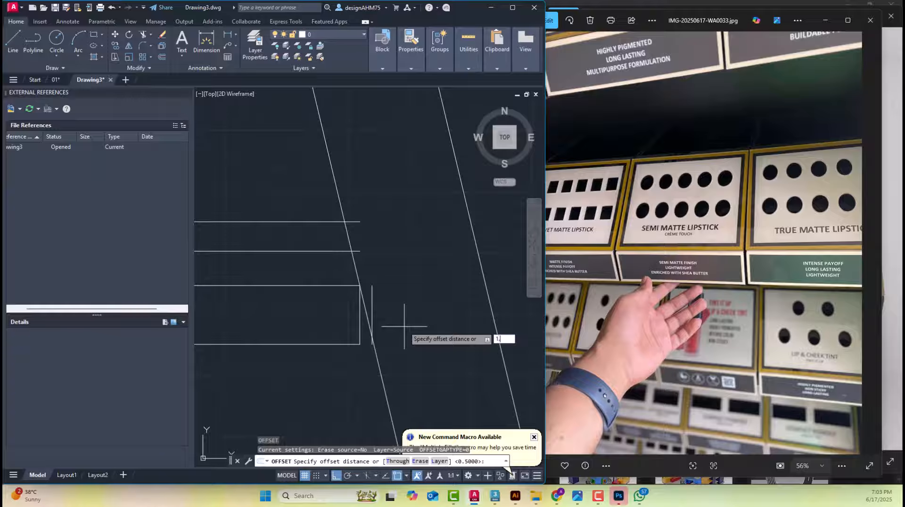
text(1.2)
key(Return)
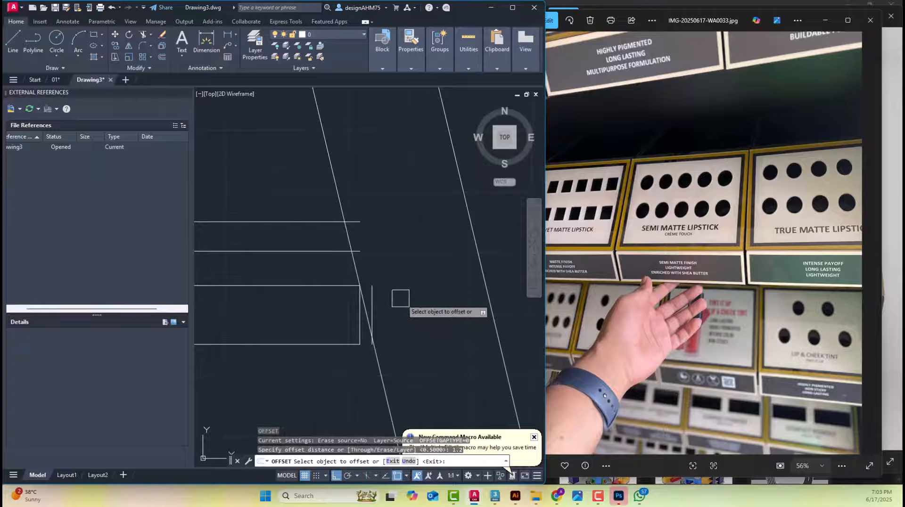
click(372, 301)
click(408, 290)
key(Escape)
Fillet the fourth shelf's two strip lines with the outer and inner lip verticals to form square corners
scroll(416, 276, up, 2)
text(f)
key(Return)
click(332, 185)
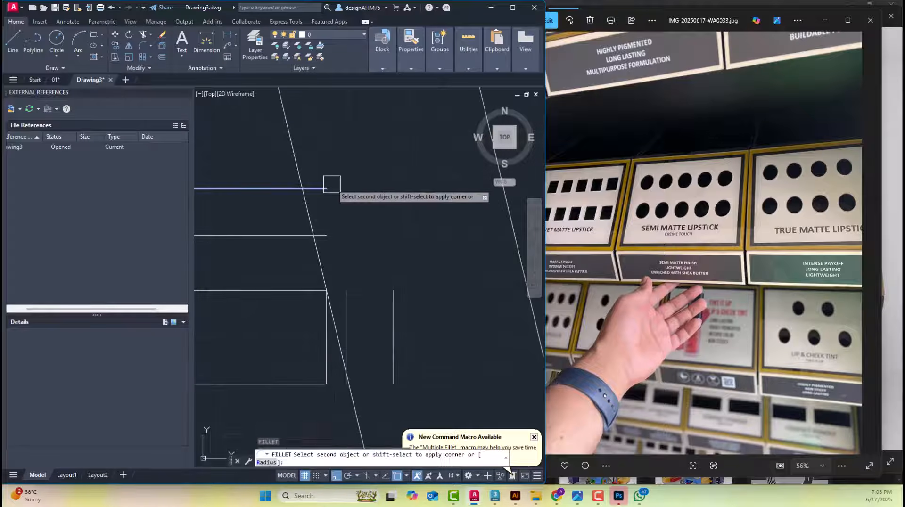
click(394, 305)
key(Return)
click(291, 239)
click(346, 307)
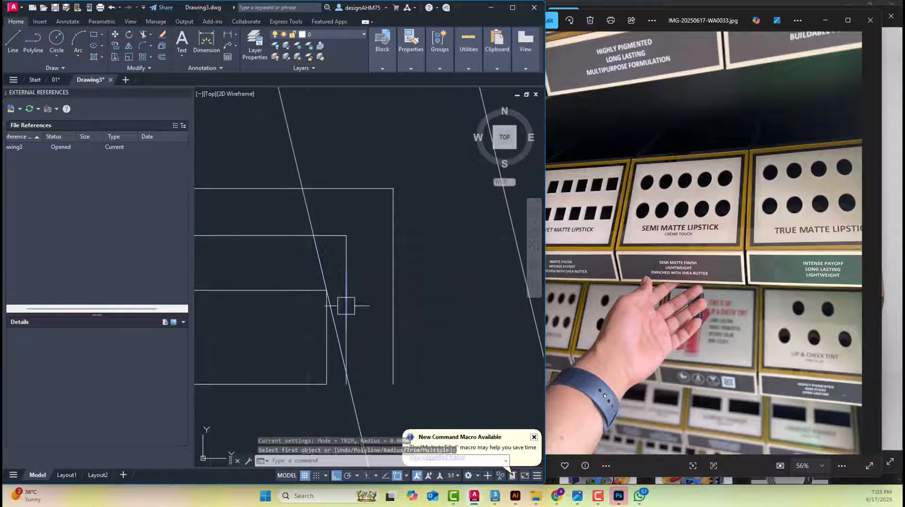
Draw a horizontal line closing the lower end of the fourth shelf's lip between its inner and outer verticals
text(l)
key(Return)
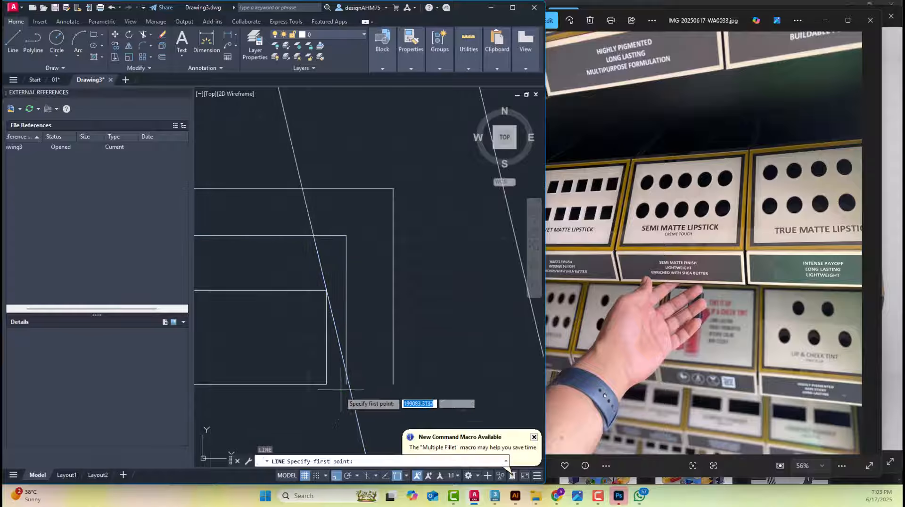
click(394, 384)
key(Escape)
key(Escape)
scroll(383, 242, down, 2)
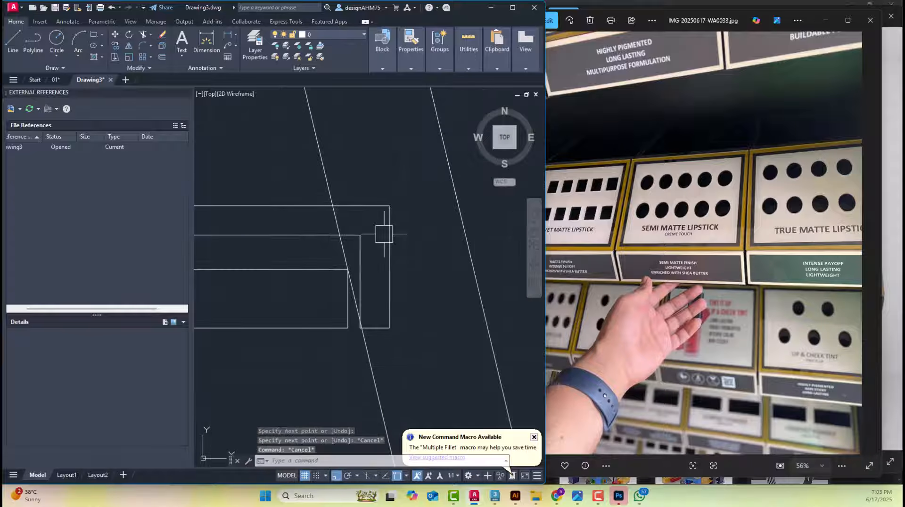
Erase the inner slanted guide line crossing the fronts of the four right shelves
click(333, 165)
scroll(333, 165, down, 3)
middle_drag(385, 201, 399, 188)
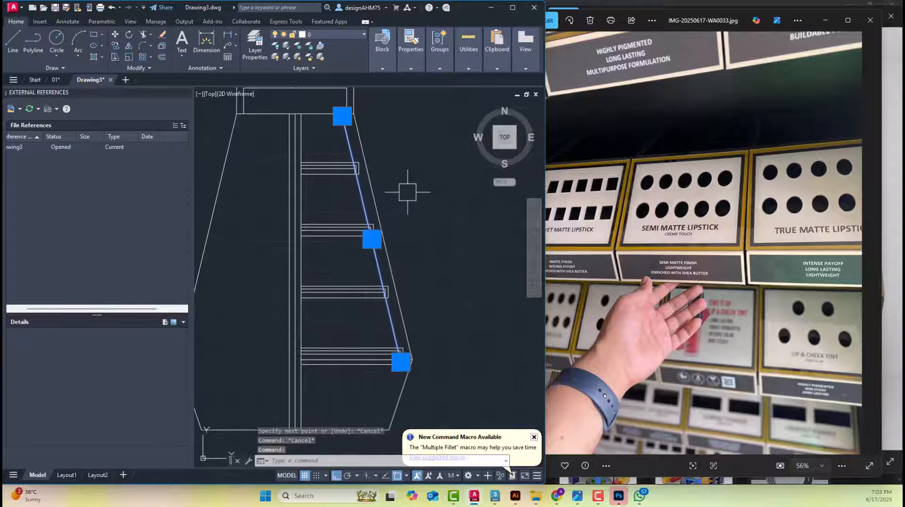
middle_drag(364, 157, 377, 194)
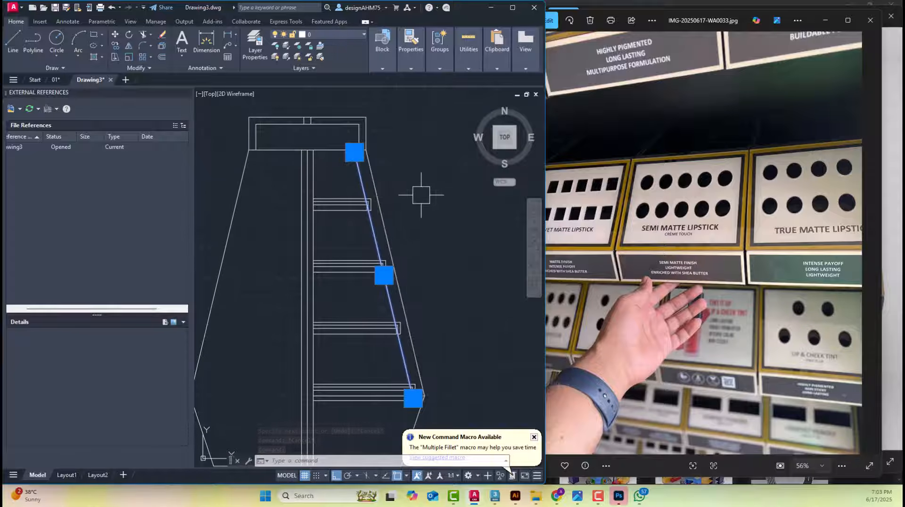
middle_drag(421, 196, 415, 196)
middle_drag(389, 222, 383, 201)
key(Delete)
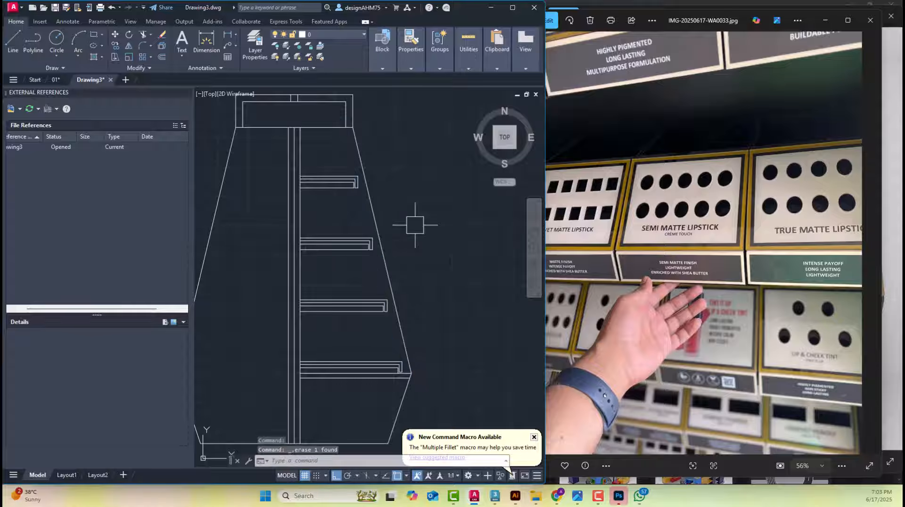
Erase the red sloped display outlines above the second and third left shelves in the dimensioned elevation
scroll(440, 252, down, 3)
scroll(425, 235, up, 8)
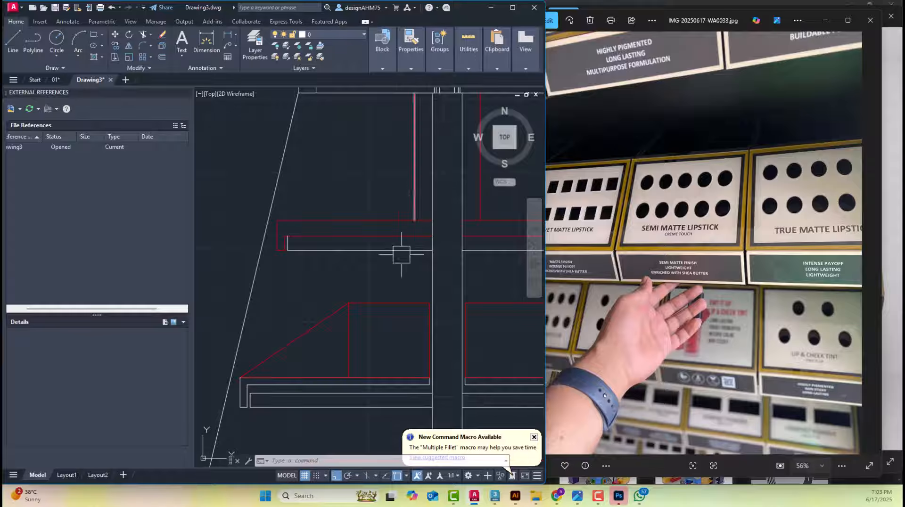
click(377, 324)
click(333, 298)
scroll(333, 297, down, 5)
middle_drag(333, 297, 340, 243)
key(Delete)
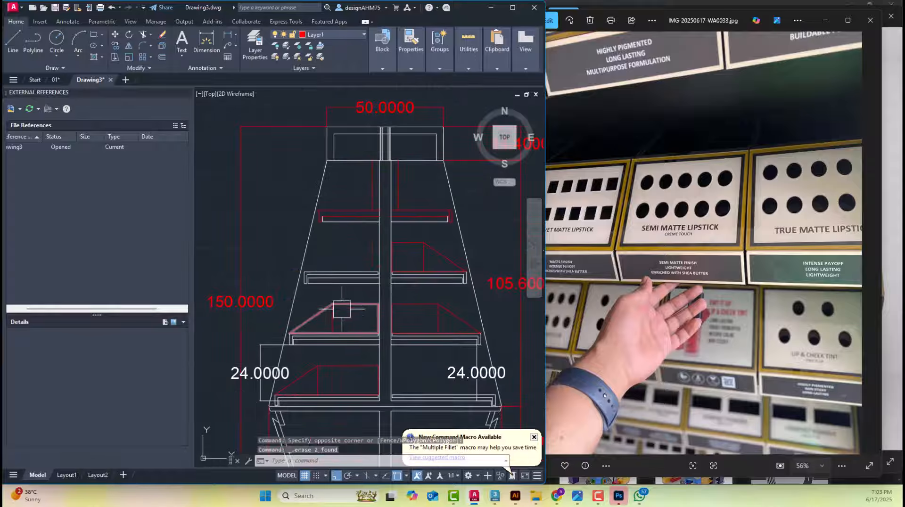
click(343, 320)
click(330, 305)
key(Delete)
Erase the red display outline above the bottom left shelf and the left 24-unit spacing dimension in the dimensioned elevation
click(334, 381)
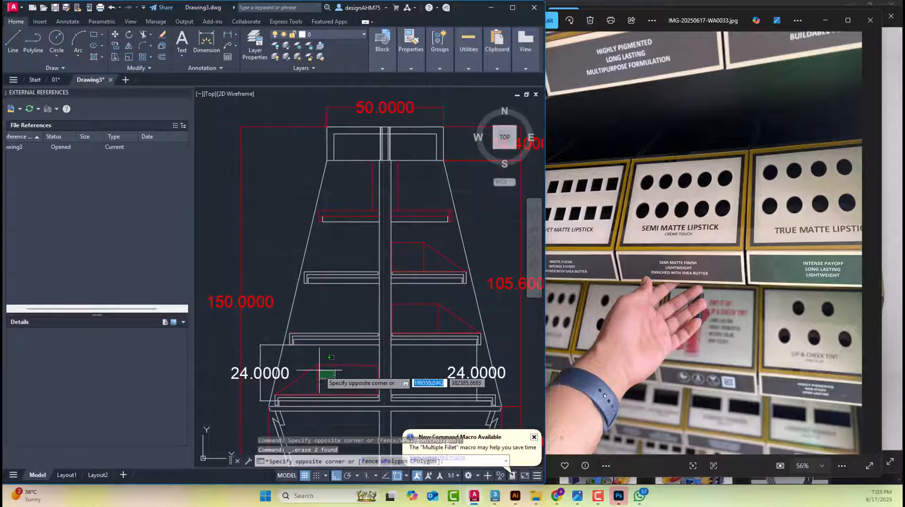
click(313, 361)
key(Delete)
click(274, 334)
key(Delete)
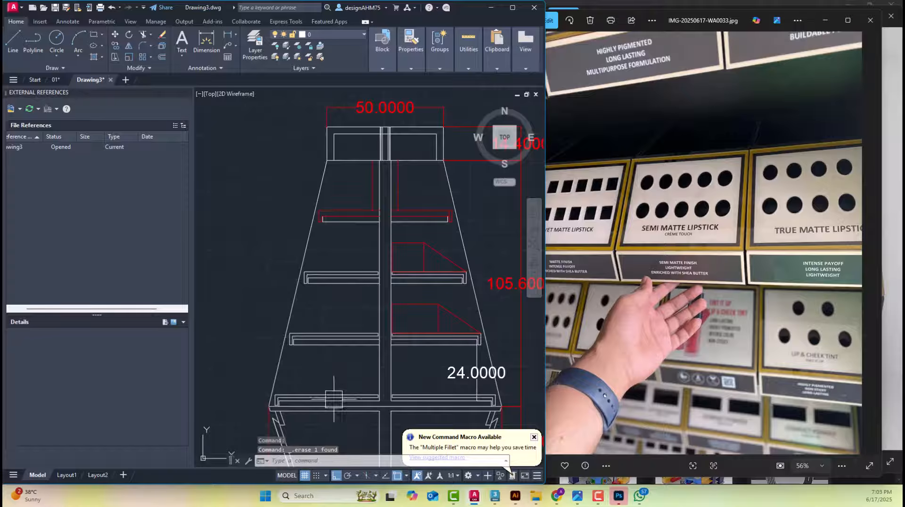
Try erasing the red vertical panel line and the red strip line of the top left shelf
middle_drag(333, 399, 362, 317)
middle_drag(348, 166, 324, 347)
click(365, 199)
key(Delete)
scroll(377, 302, up, 5)
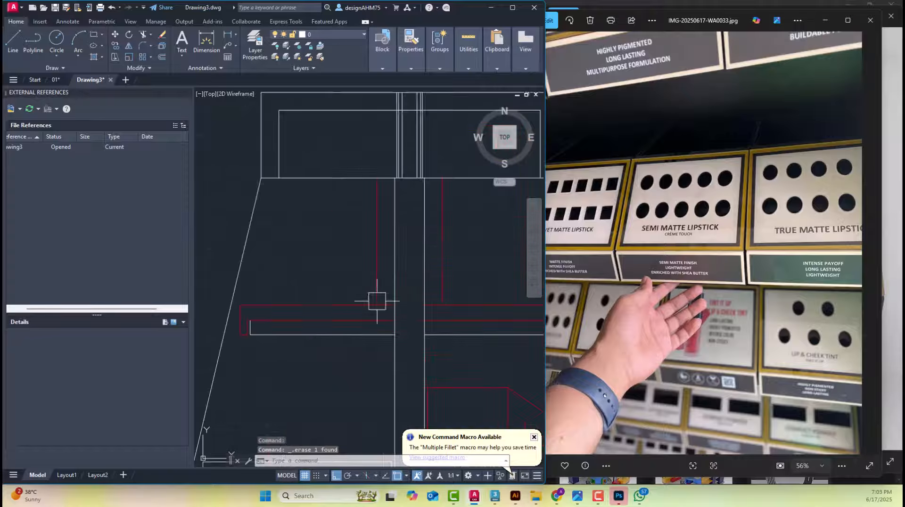
click(378, 301)
key(Delete)
scroll(255, 316, up, 4)
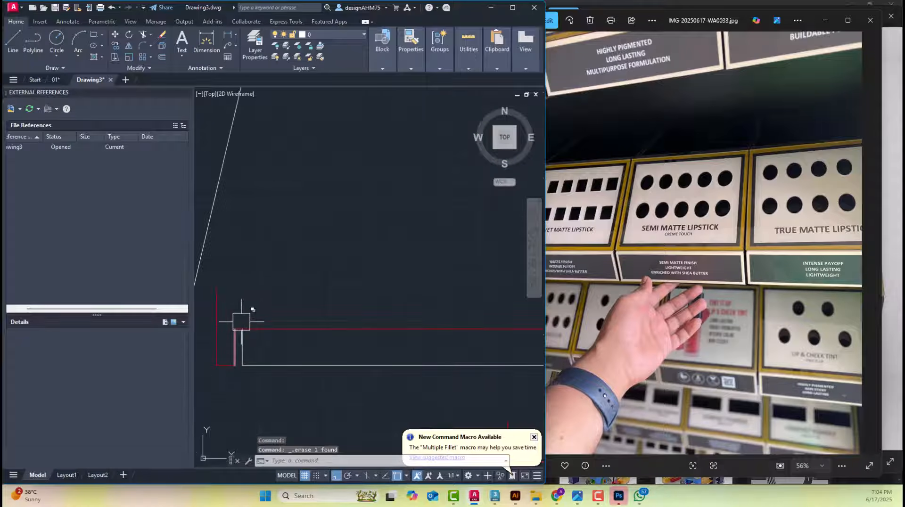
Undo the erasures of the red lines at the top left shelf
key(ctrl+z)
key(ctrl+z)
key(ctrl+z)
key(ctrl+z)
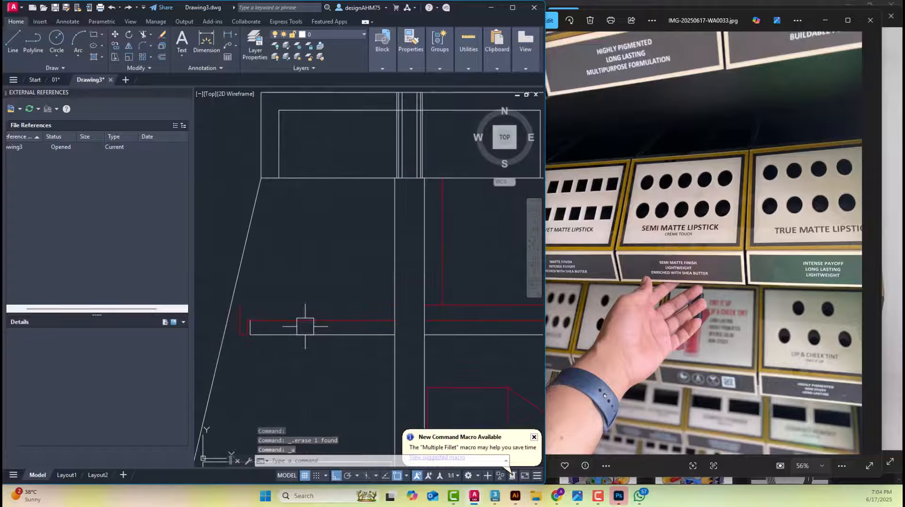
key(ctrl+z)
Erase the strip and lip lines of the top right shelf in the side elevation, leaving only its rectangular panel
middle_drag(258, 301, 424, 298)
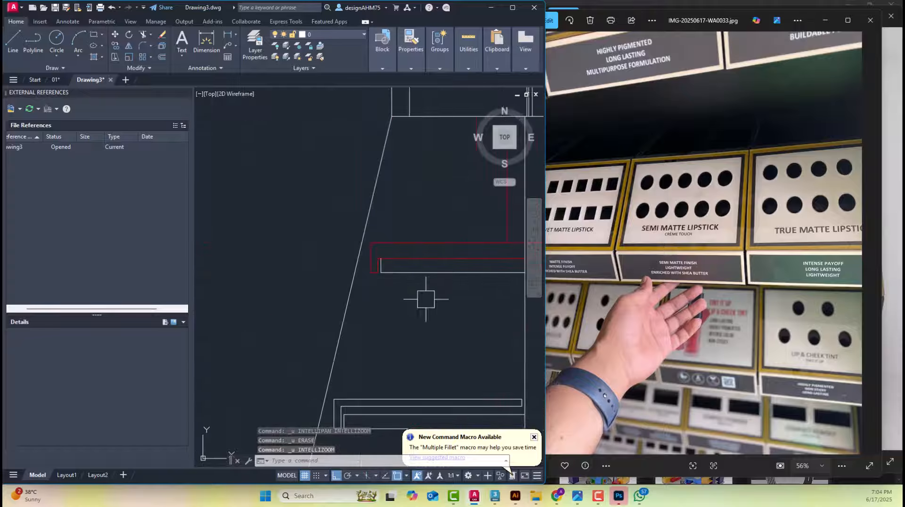
scroll(425, 300, down, 4)
middle_drag(439, 346, 403, 238)
scroll(384, 226, down, 6)
scroll(324, 309, up, 4)
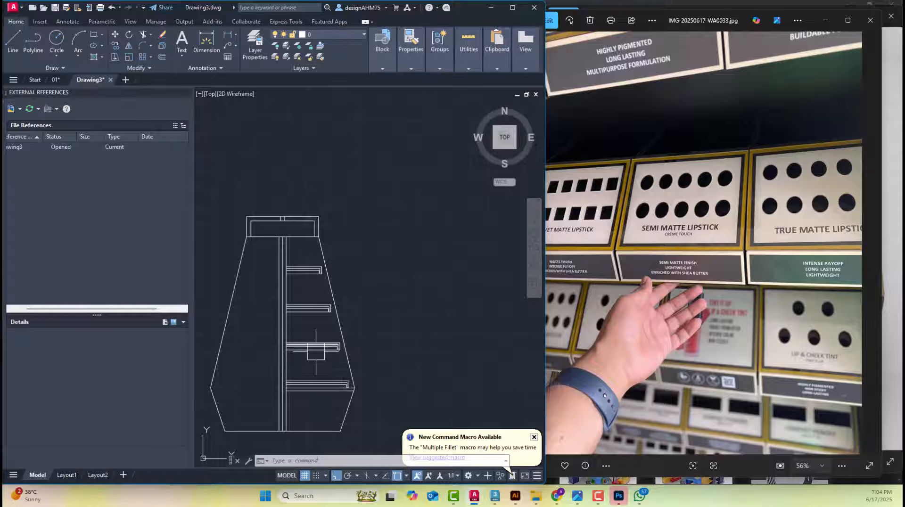
scroll(325, 349, up, 2)
scroll(323, 282, up, 6)
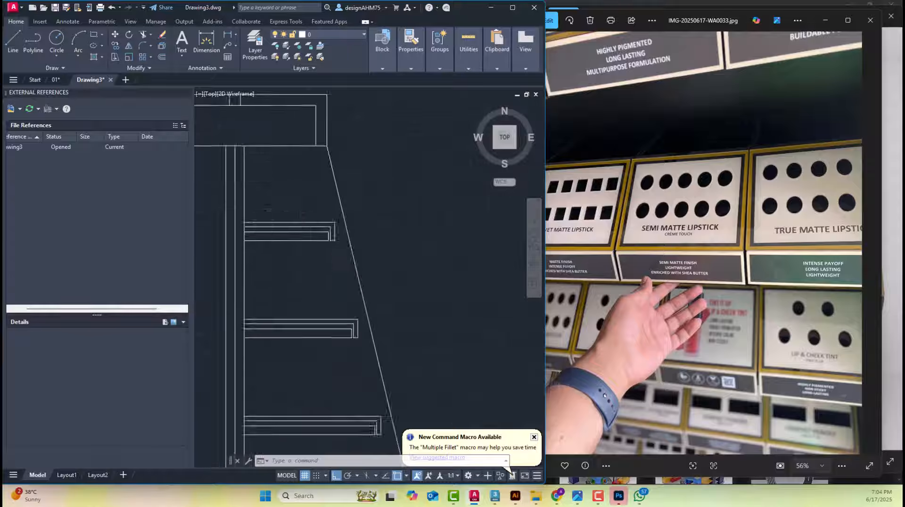
drag(413, 256, 356, 219)
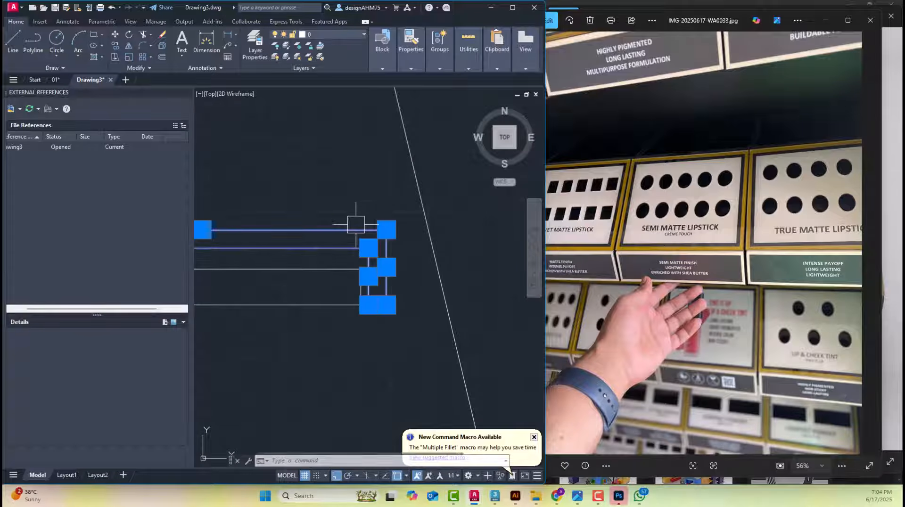
key(Delete)
scroll(383, 307, down, 3)
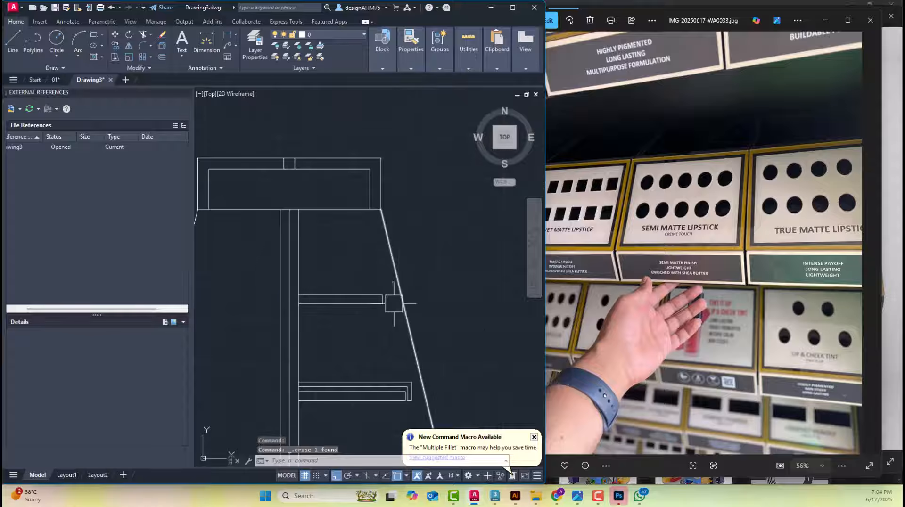
Erase the middle vertical line inside the central upright below the header
scroll(317, 305, up, 2)
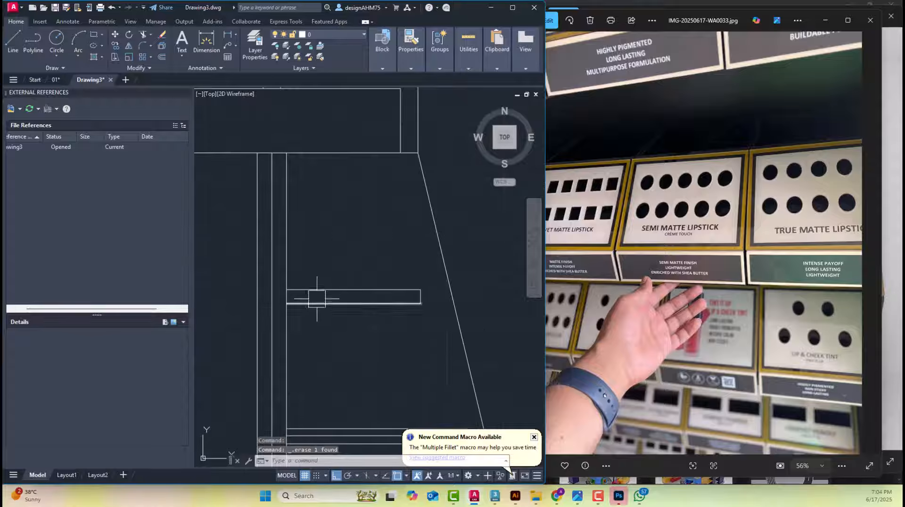
key(Escape)
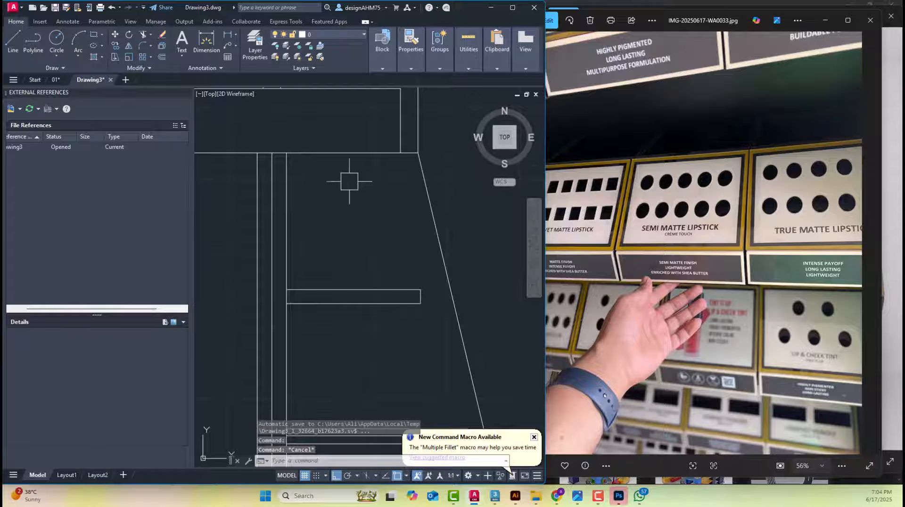
click(271, 197)
key(Delete)
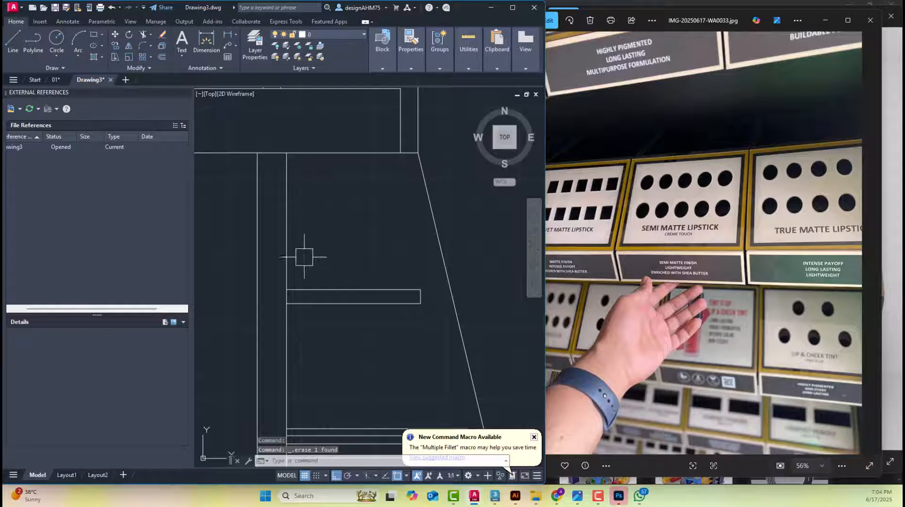
Browse the reference photos to the lit gondola image and examine its top shelf and illuminated back panel
click(663, 233)
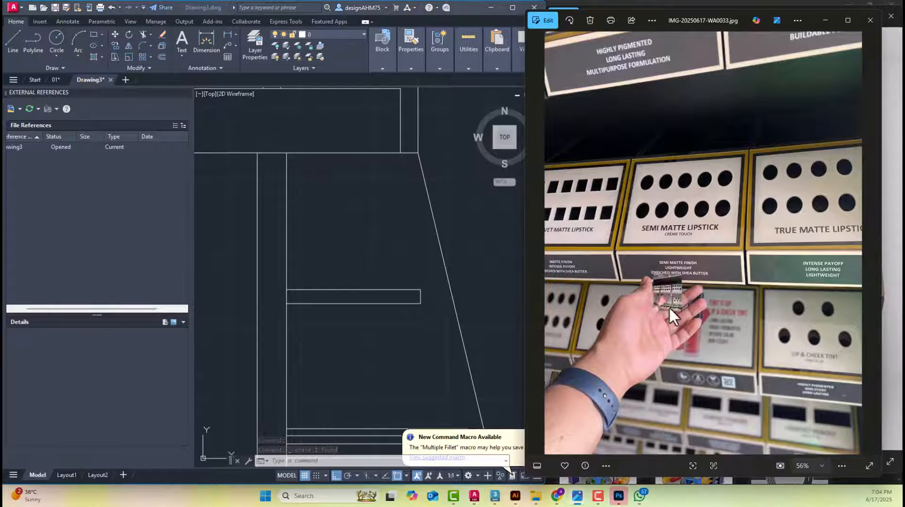
scroll(700, 252, up, 3)
scroll(699, 251, down, 3)
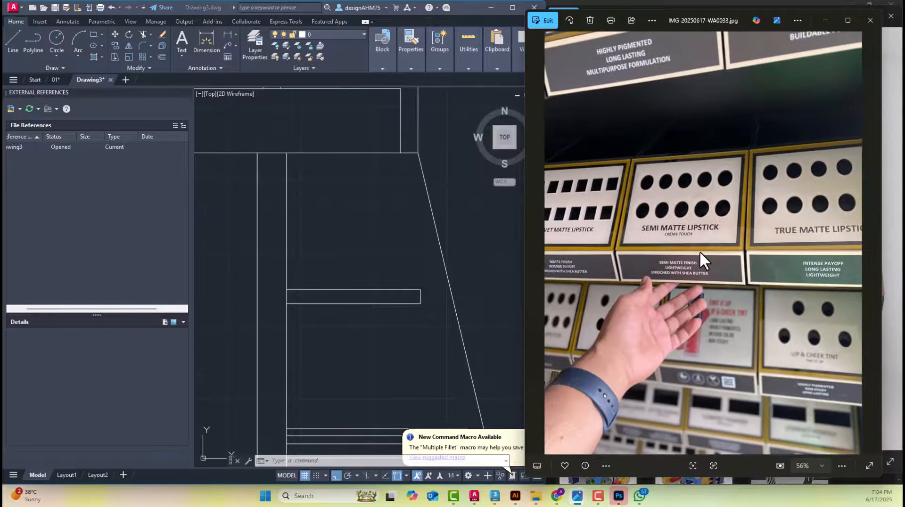
key(Right)
key(Right)
key(Right)
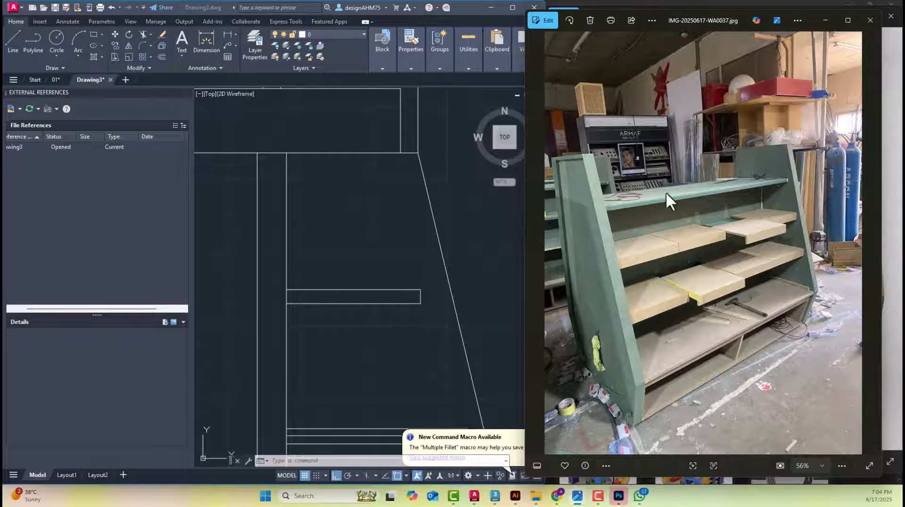
key(Right)
key(Right)
key(Right)
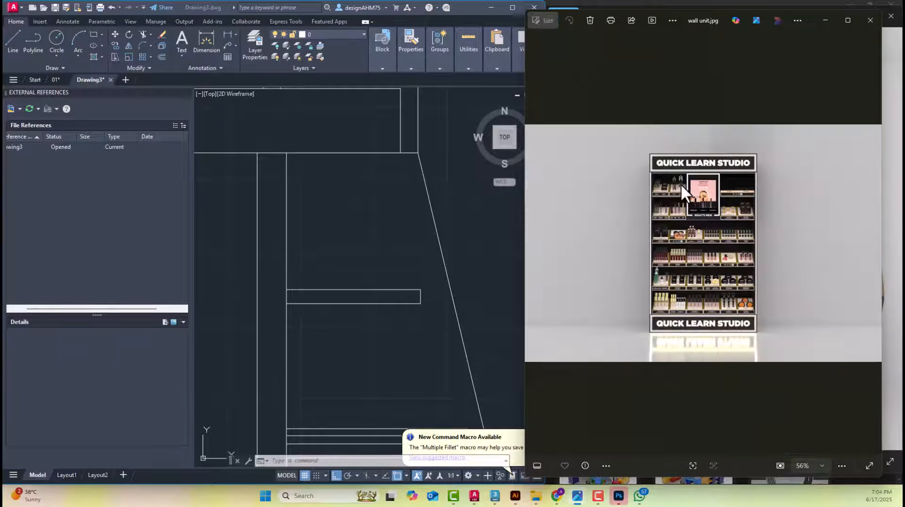
key(Right)
scroll(618, 165, up, 4)
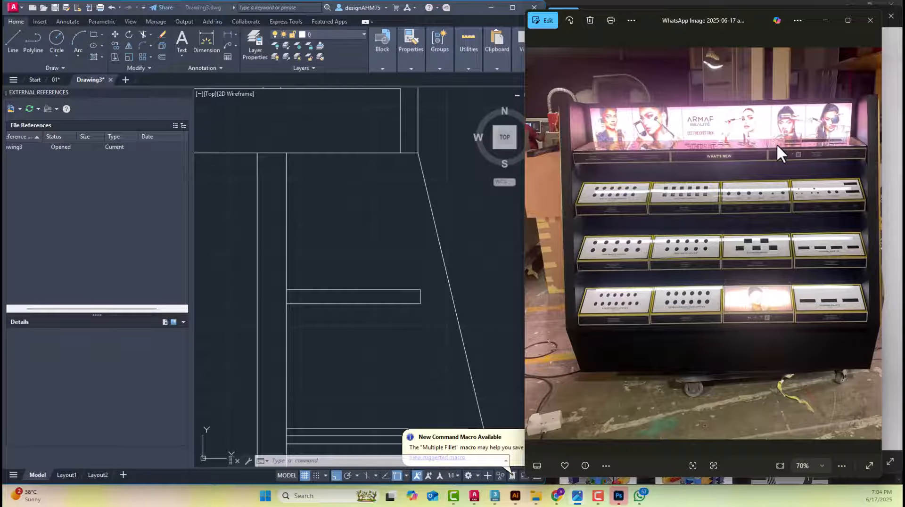
scroll(599, 139, up, 3)
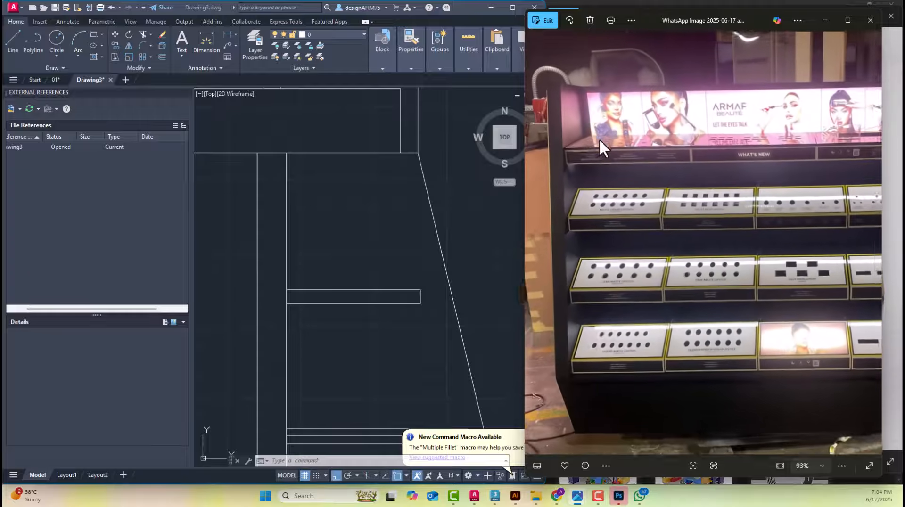
Offset the central upright's right vertical edge 3 units toward the right shelves
middle_drag(369, 239, 367, 260)
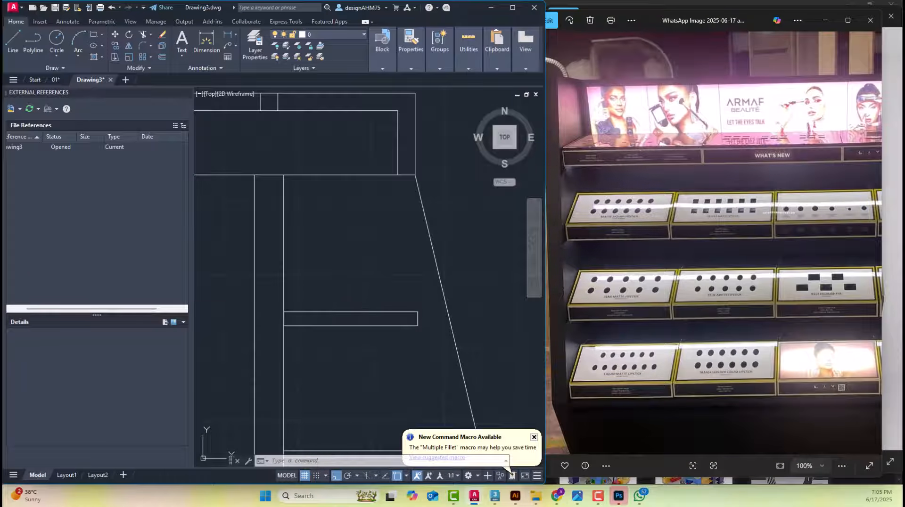
click(331, 217)
key(Escape)
key(Escape)
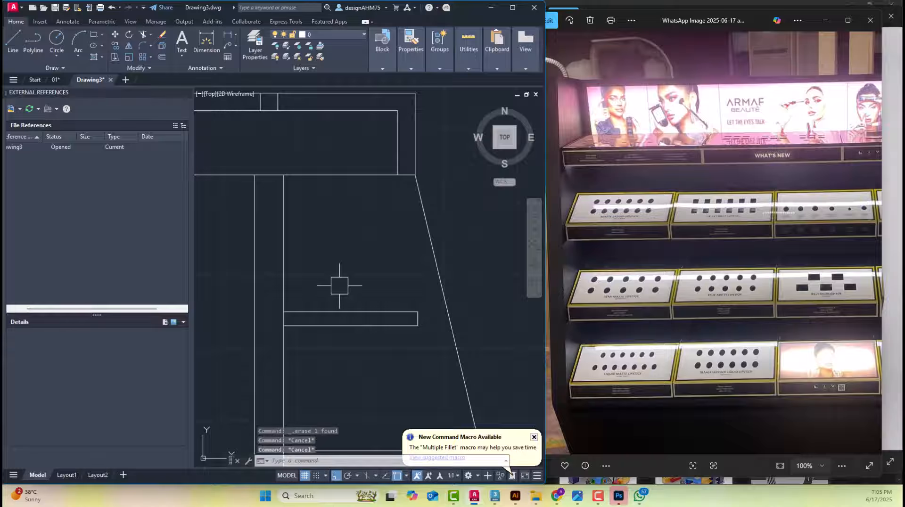
text(o)
key(Return)
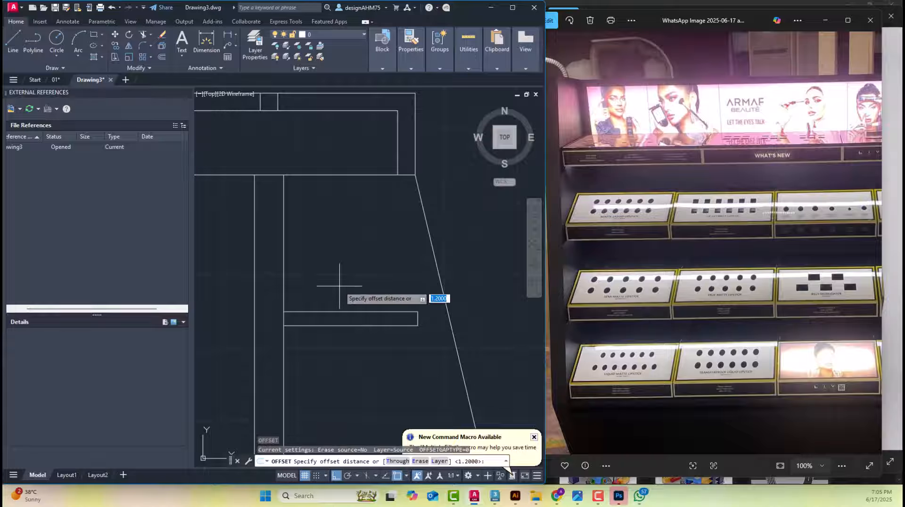
key(Escape)
text(o)
key(Return)
text(3)
key(Return)
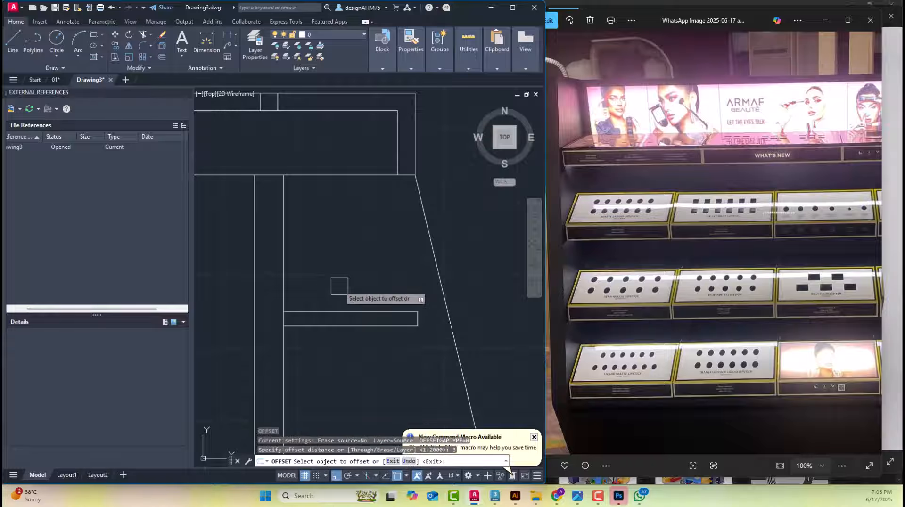
click(284, 249)
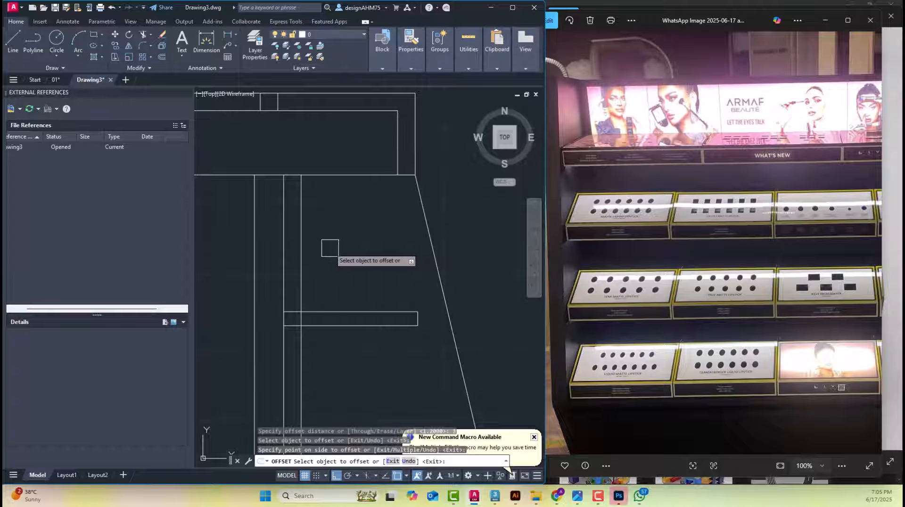
key(Escape)
Offset the lower line of the top right shelf panel upward by 5
text(o)
key(Return)
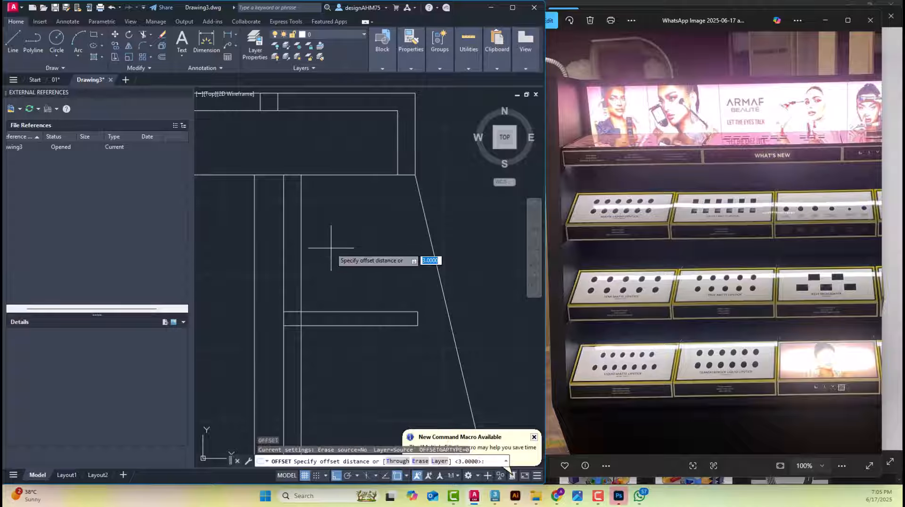
text(5)
key(Return)
click(355, 327)
click(350, 252)
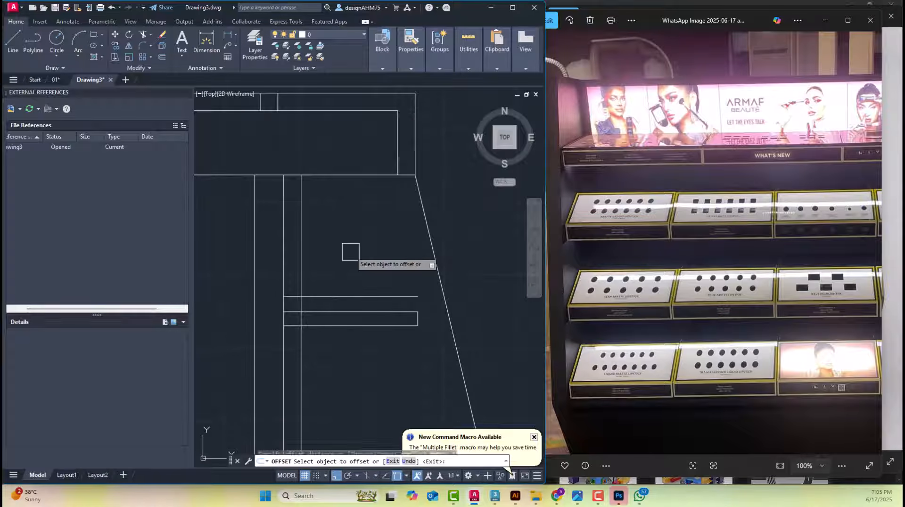
key(Escape)
key(Escape)
Offset the top right shelf panel's vertical front edge outward by 0.5 for the lip's inner face
scroll(430, 329, up, 3)
scroll(430, 329, up, 2)
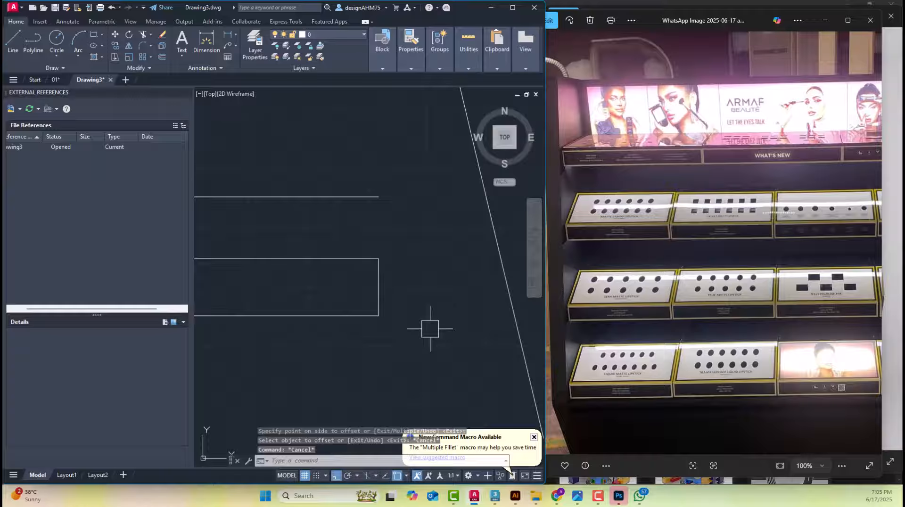
text(o)
key(Return)
text(0.5)
key(Return)
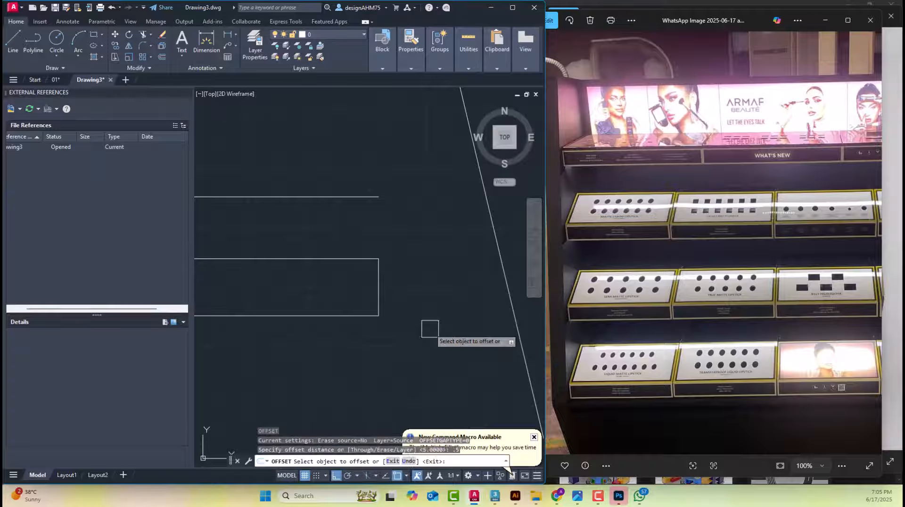
click(379, 285)
click(422, 285)
key(Escape)
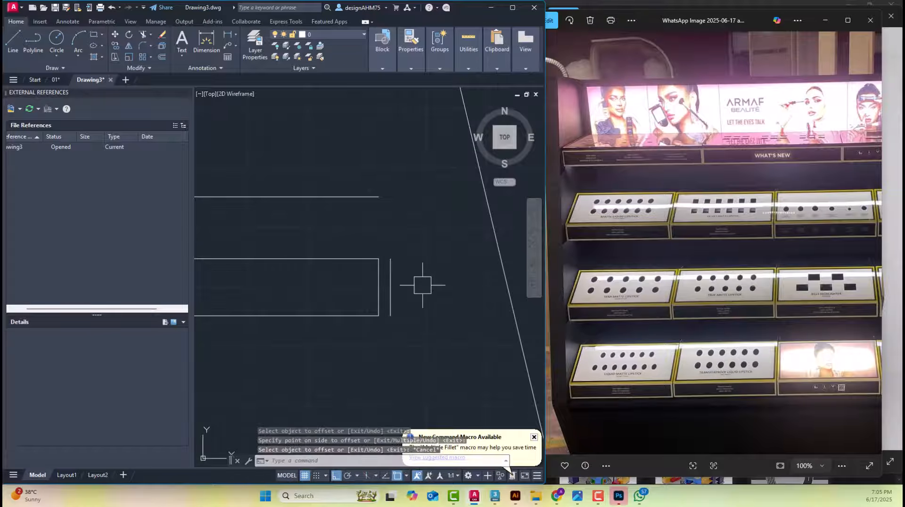
Offset the inner face line of the top right shelf's lip outward by 1.2 for the lip's outer face
key(Return)
text(1.2)
key(Return)
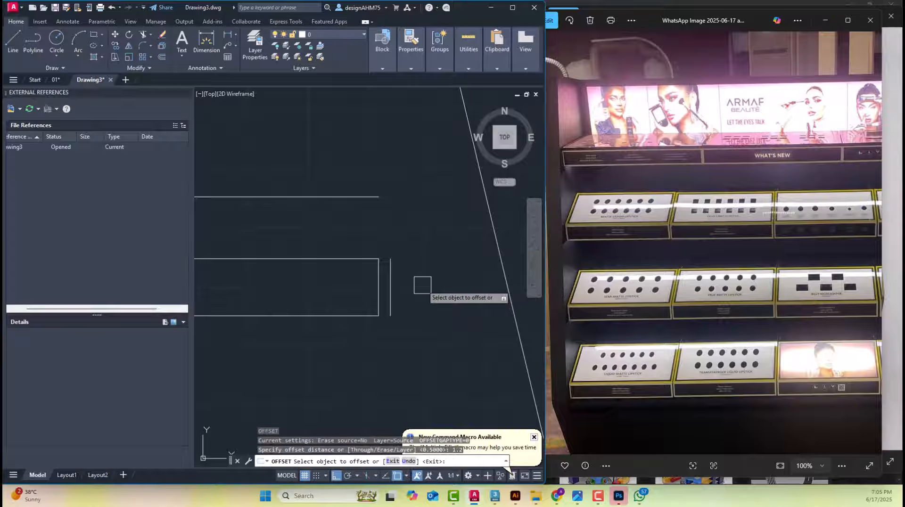
click(390, 297)
click(448, 264)
key(Escape)
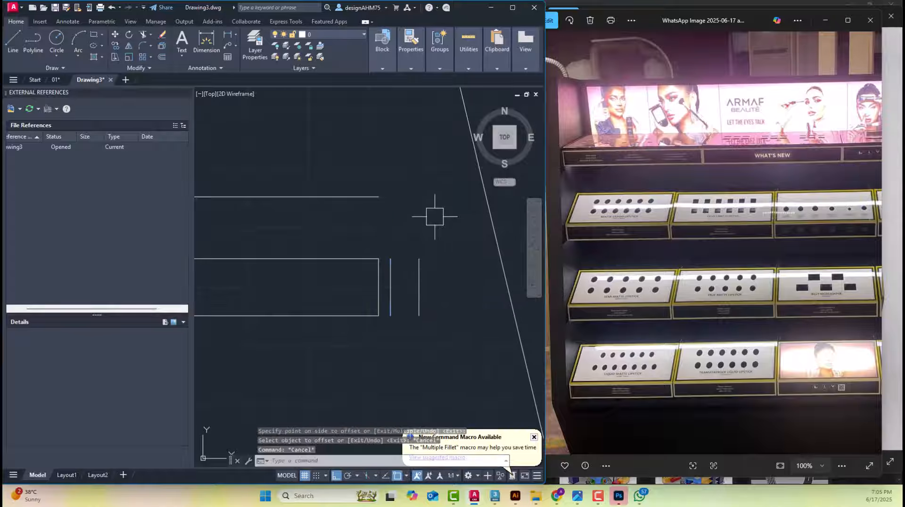
Join the top right shelf's raised upper line to the lip's outer face and draw the line closing the lip's lower end
click(378, 200)
click(415, 271)
scroll(426, 283, up, 5)
text(l)
click(335, 368)
click(408, 369)
key(Escape)
scroll(427, 272, down, 9)
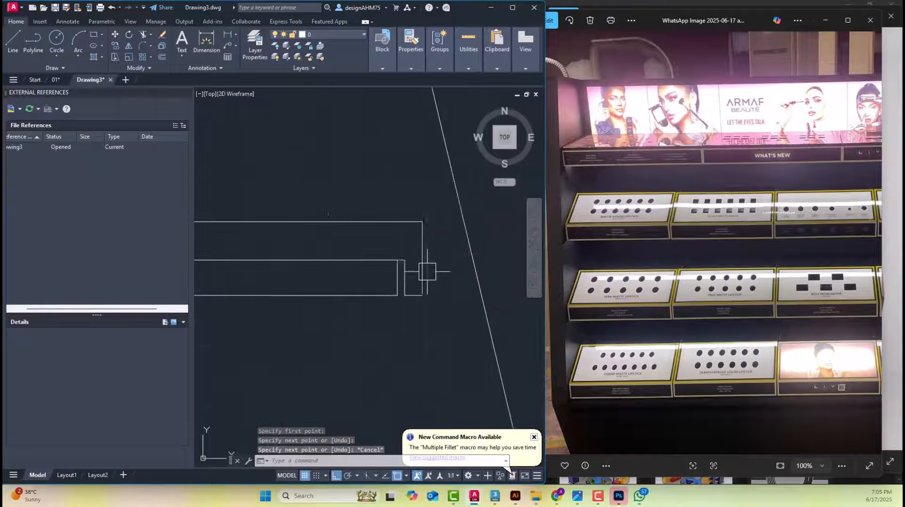
Trim the back panel line at the top right shelf's upper surface and erase its leftover segment below the shelf
scroll(330, 283, up, 4)
text(tr)
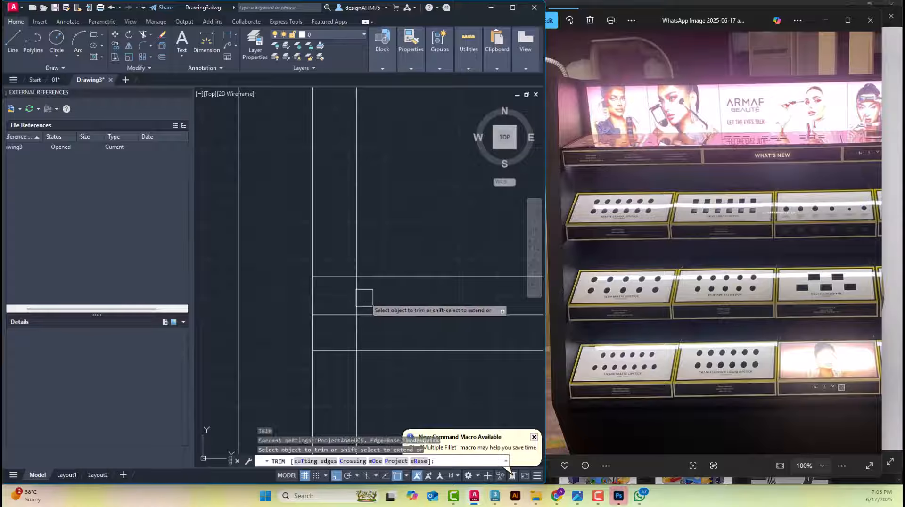
click(362, 297)
key(Escape)
click(360, 363)
key(Delete)
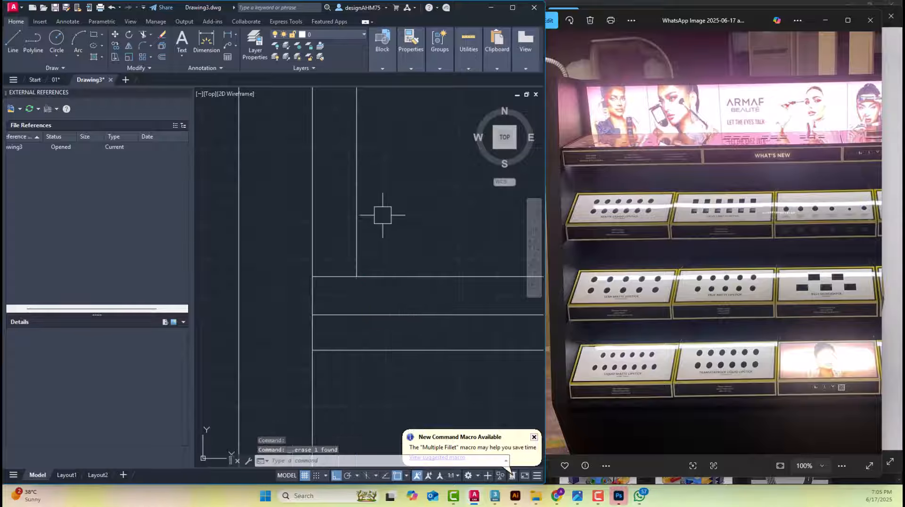
Compare the reworked top right shelf and back panel with the lit gondola photo
scroll(382, 222, down, 5)
scroll(380, 197, up, 2)
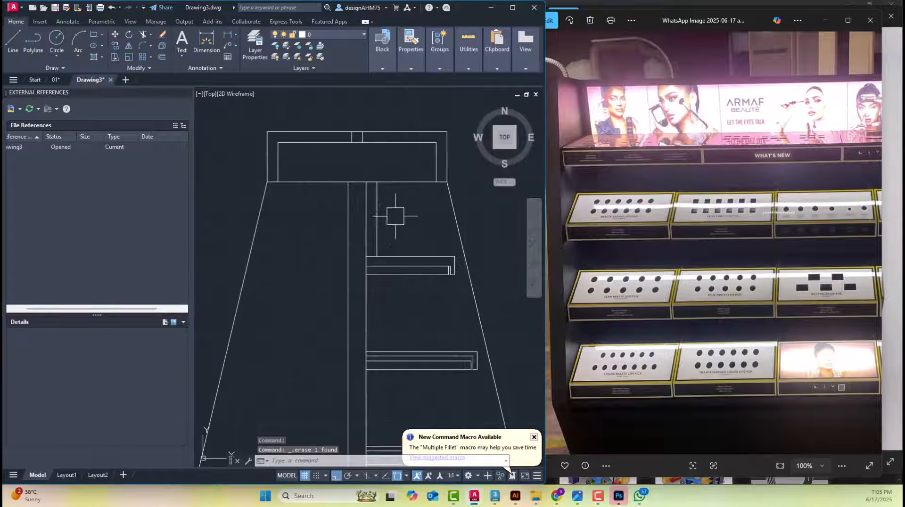
middle_drag(447, 277, 365, 201)
scroll(366, 202, down, 2)
drag(869, 117, 719, 150)
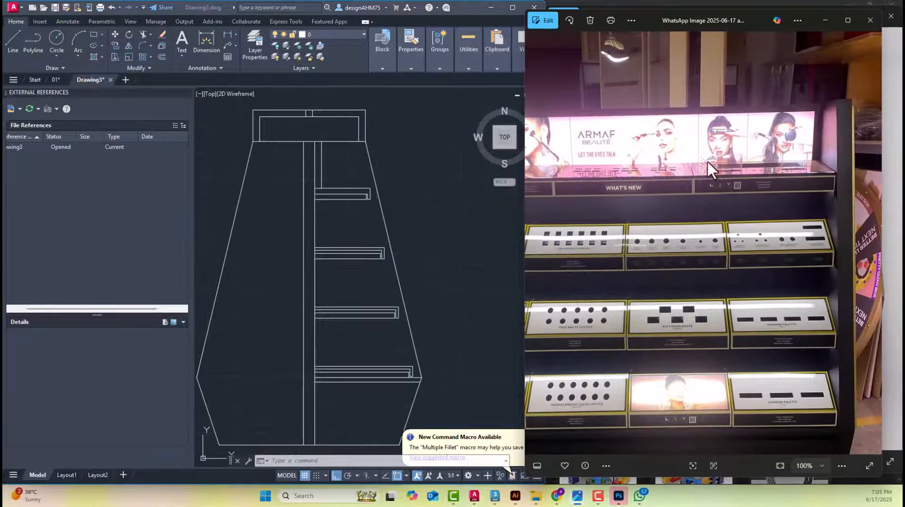
drag(619, 165, 714, 194)
scroll(613, 184, down, 3)
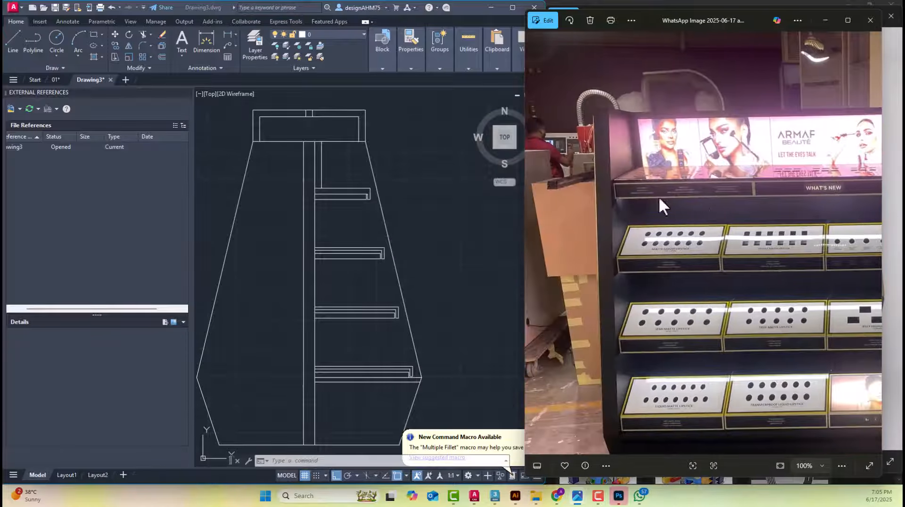
Examine the base's slanted front panel and its notched upper end in the dimensioned reference elevation
click(352, 224)
middle_drag(351, 224, 351, 162)
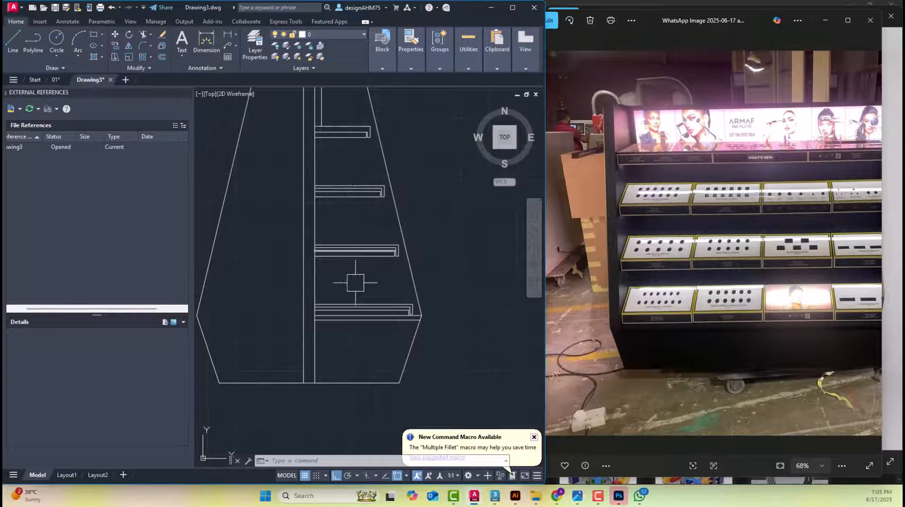
scroll(391, 350, down, 4)
middle_drag(392, 349, 302, 323)
scroll(371, 334, down, 2)
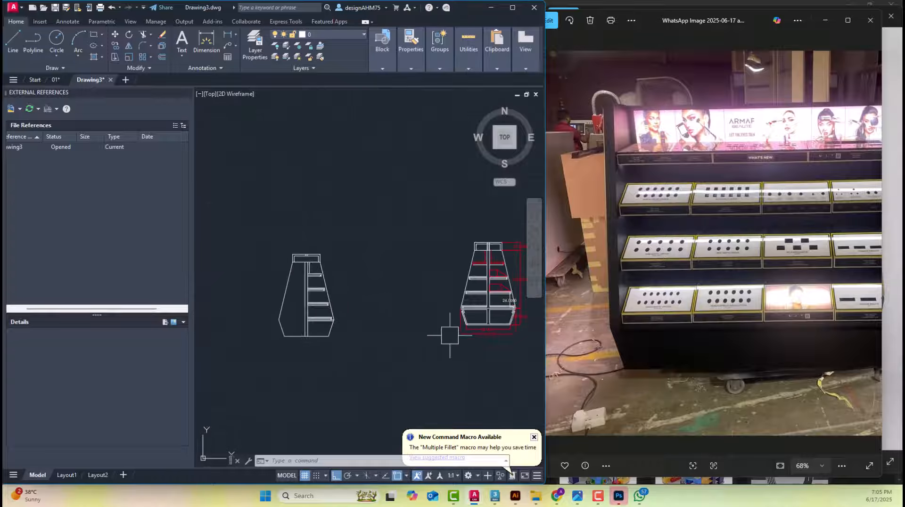
middle_drag(486, 324, 450, 336)
scroll(450, 336, up, 6)
scroll(377, 316, up, 2)
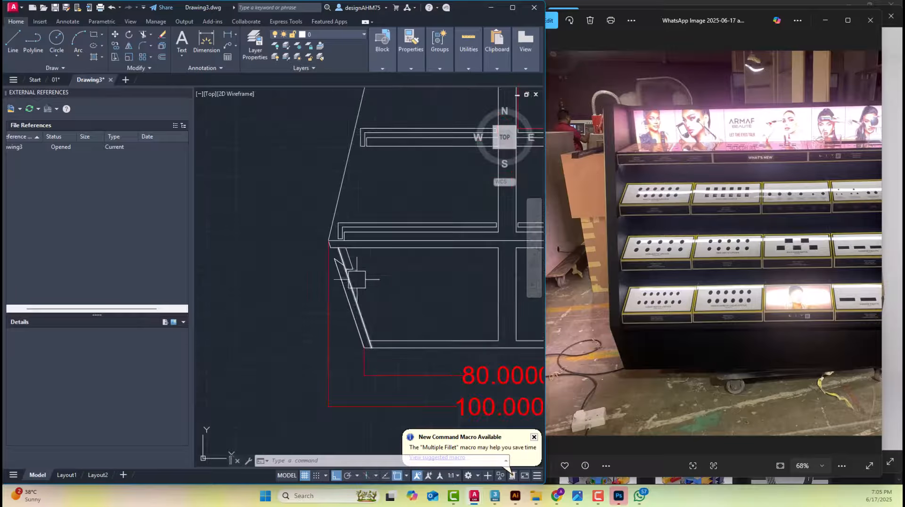
scroll(357, 279, up, 2)
scroll(391, 302, down, 2)
middle_drag(432, 313, 362, 313)
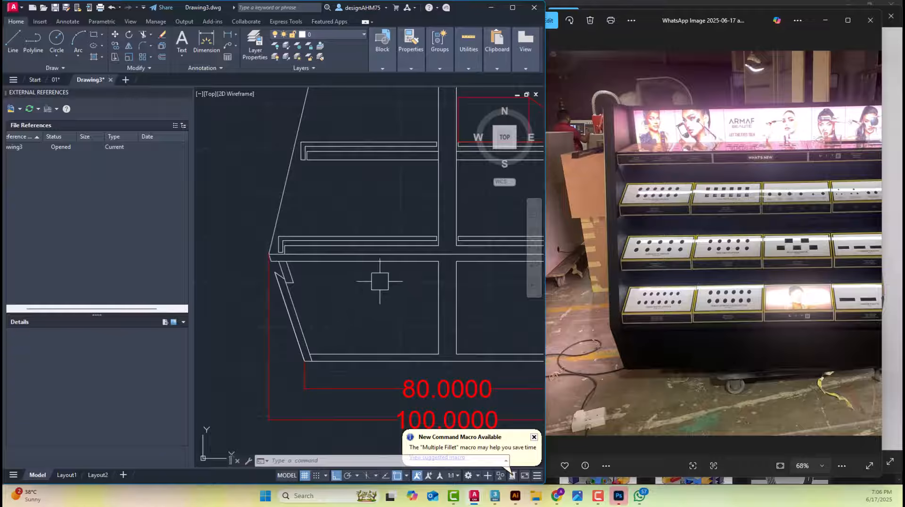
scroll(285, 279, up, 2)
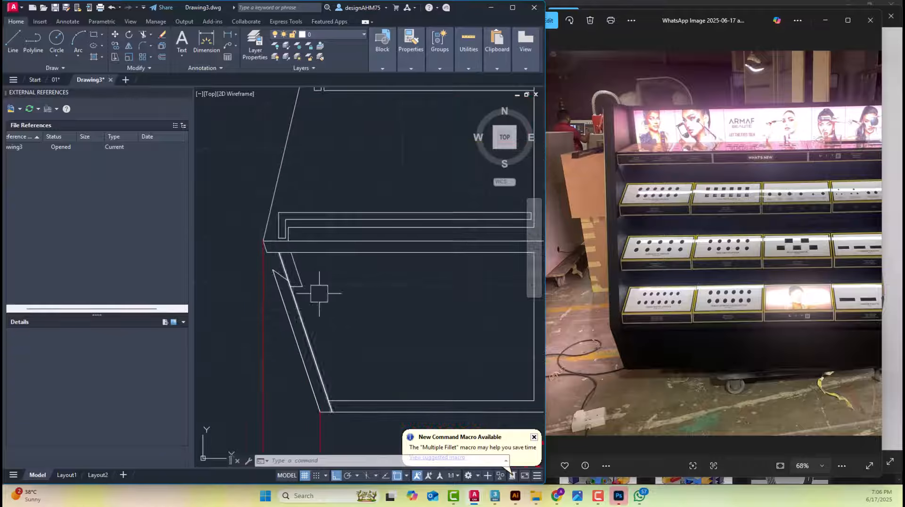
Browse the reference photos to the close-up of the black base and examine its front doors beneath the shelves
click(693, 369)
scroll(707, 313, down, 2)
key(Right)
key(Right)
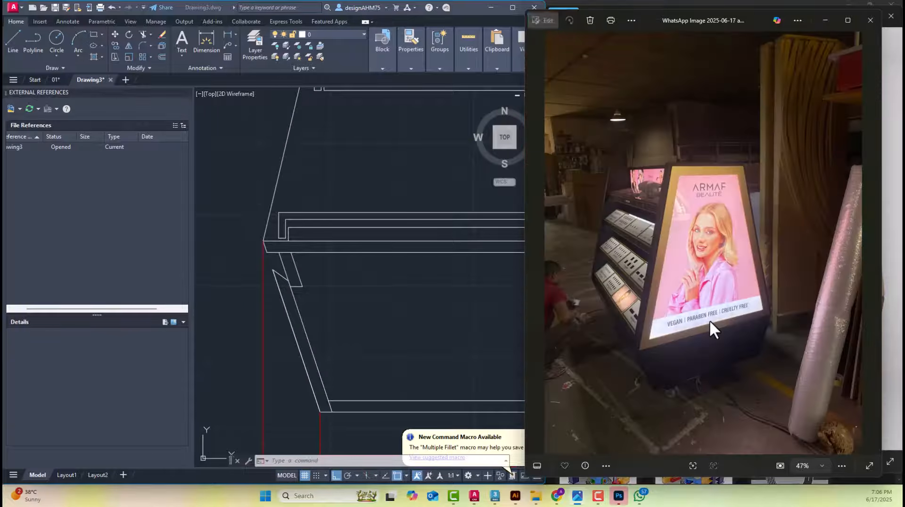
scroll(709, 320, up, 4)
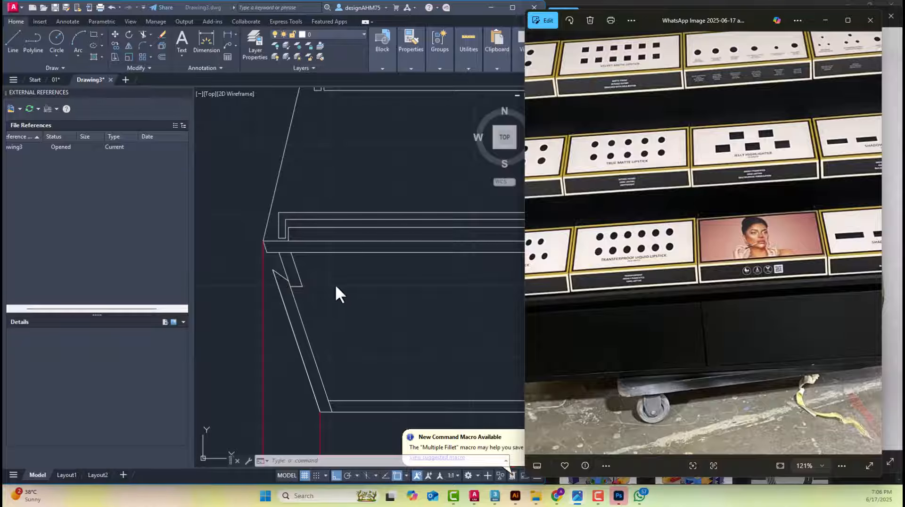
scroll(335, 284, down, 10)
click(277, 308)
middle_drag(284, 315, 371, 328)
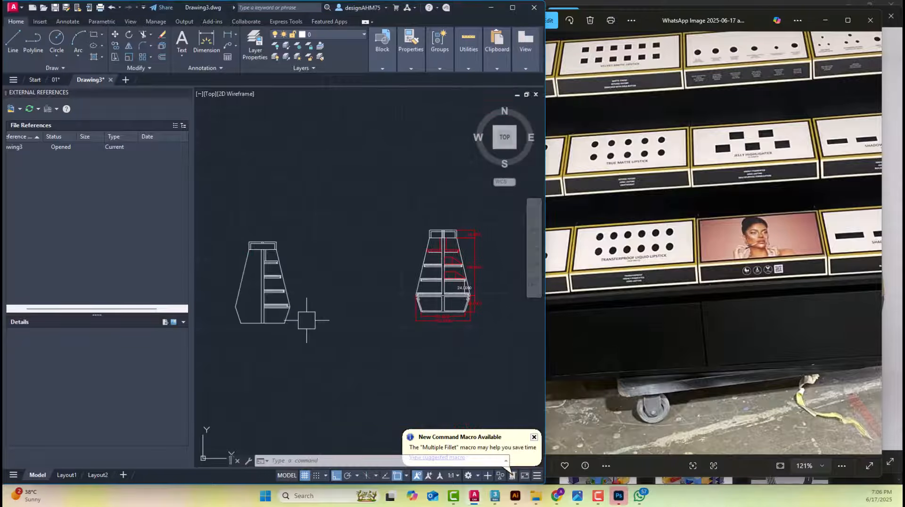
scroll(306, 320, up, 3)
scroll(340, 313, down, 3)
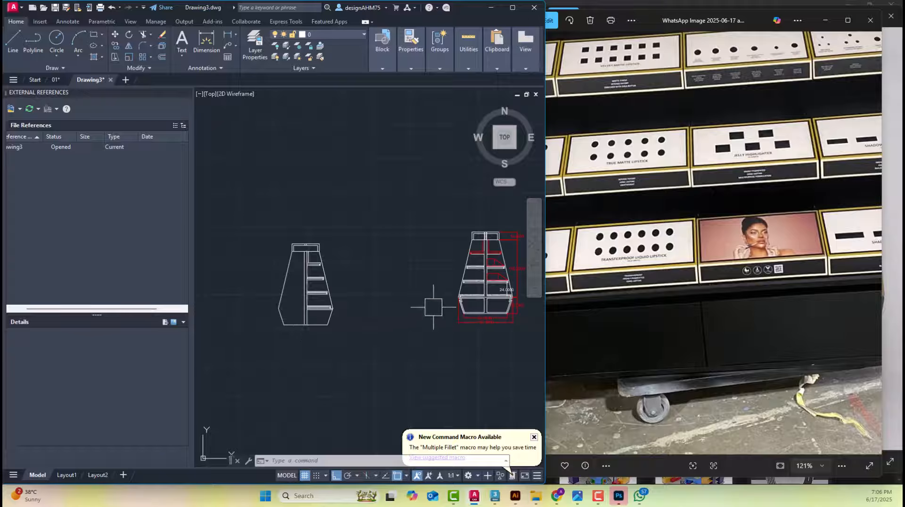
Offset the base's bottom line upward by 2 and its slanted right front edge inward by 2
scroll(433, 307, up, 5)
key(Escape)
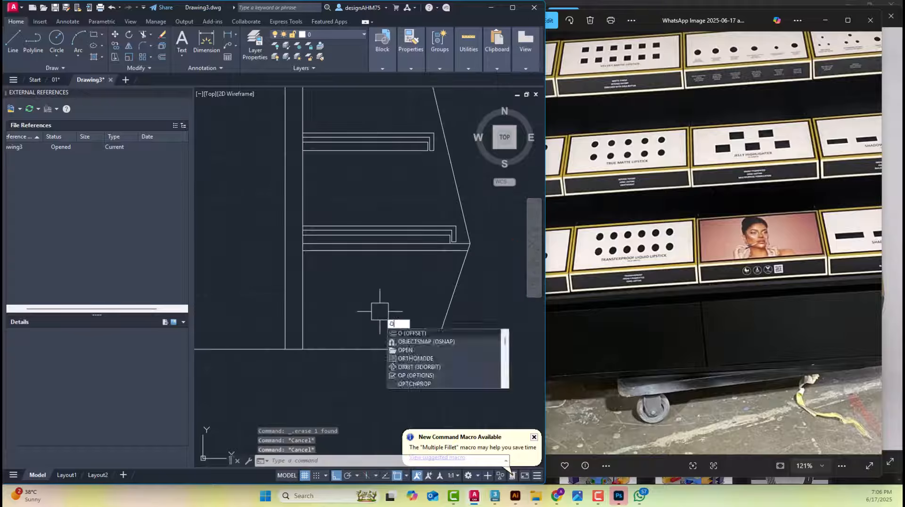
key(Return)
text(2)
key(Return)
click(369, 350)
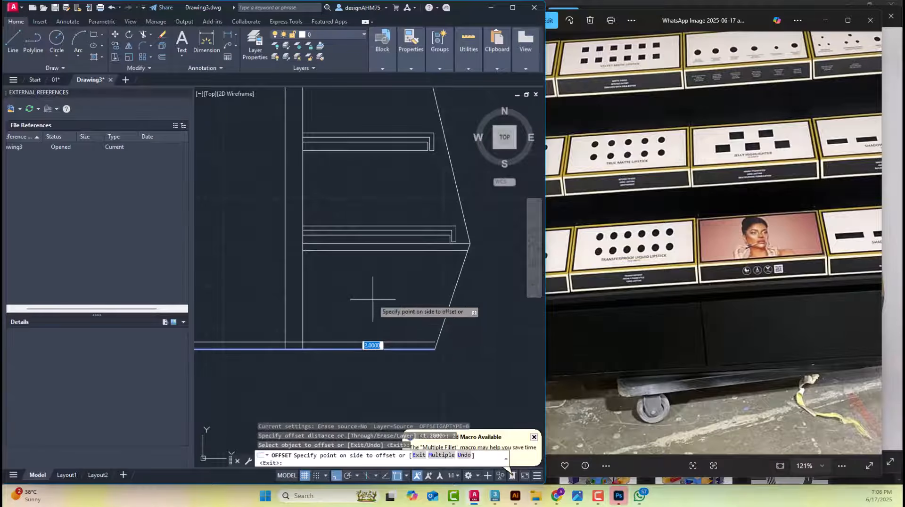
click(375, 304)
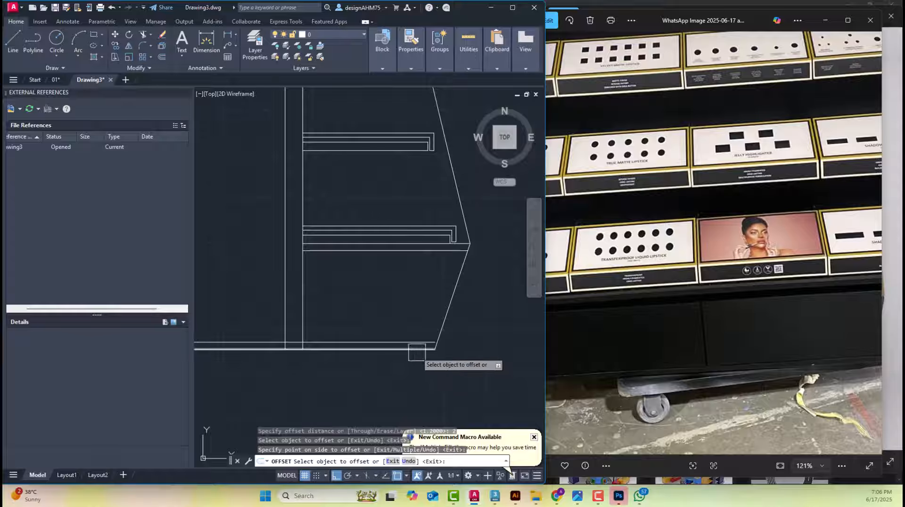
click(451, 302)
click(394, 288)
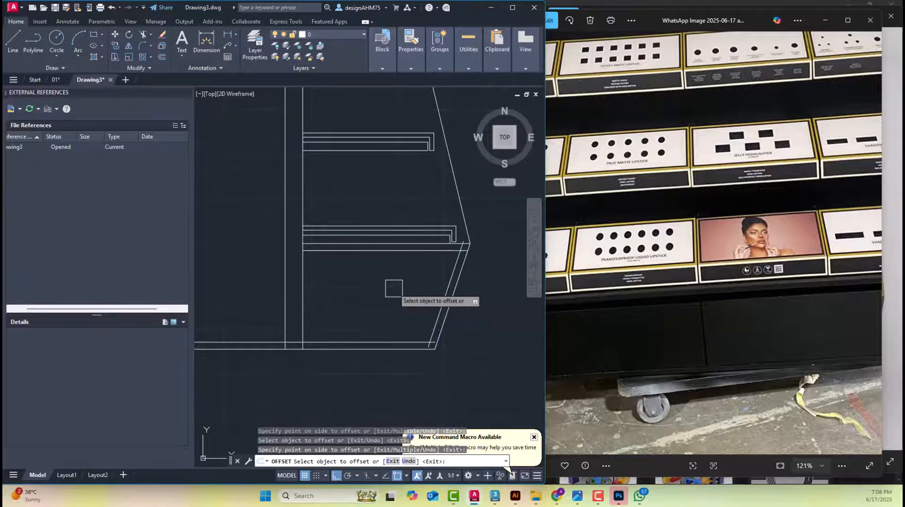
key(Escape)
Inspect the slanted front panel's construction at the base of the dimensioned reference elevation again
scroll(394, 289, down, 5)
middle_drag(424, 287, 302, 306)
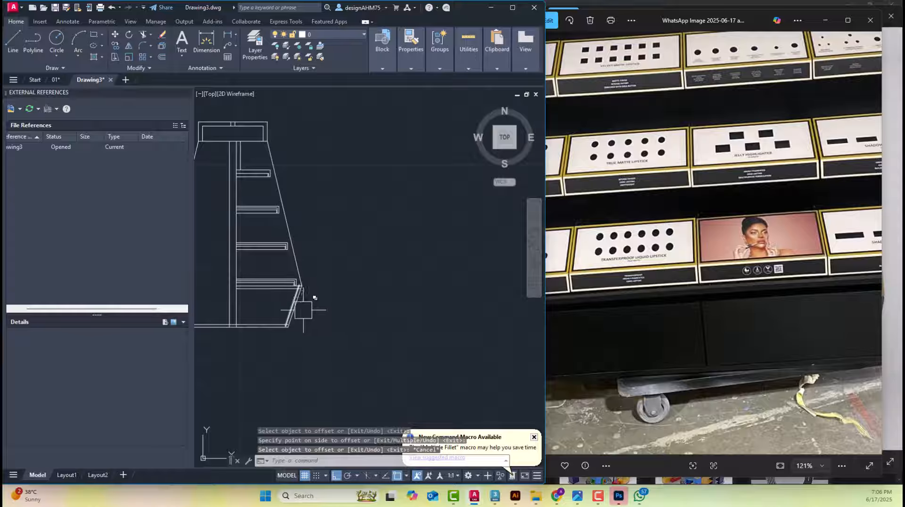
scroll(268, 314, up, 2)
middle_drag(208, 305, 433, 326)
scroll(433, 326, up, 4)
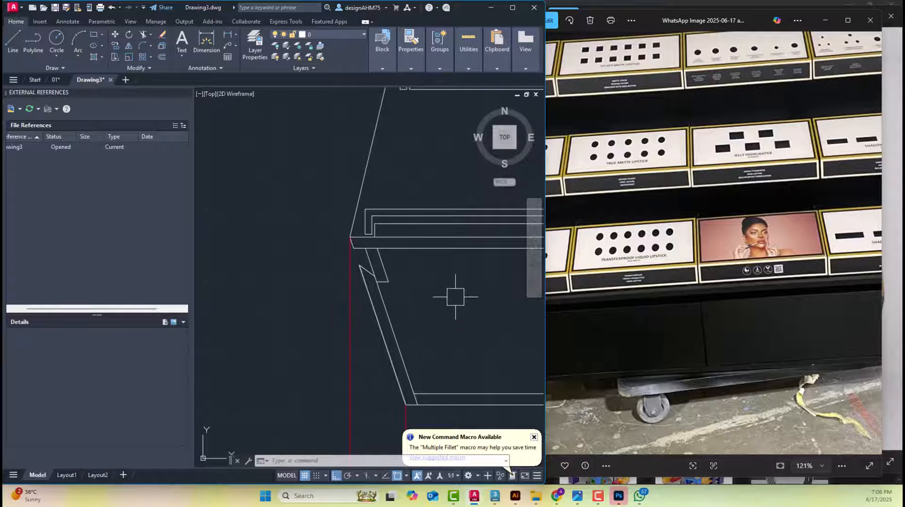
scroll(456, 297, down, 5)
scroll(359, 302, up, 6)
Offset the inner slanted line of the base's right front inward by another 2
key(Escape)
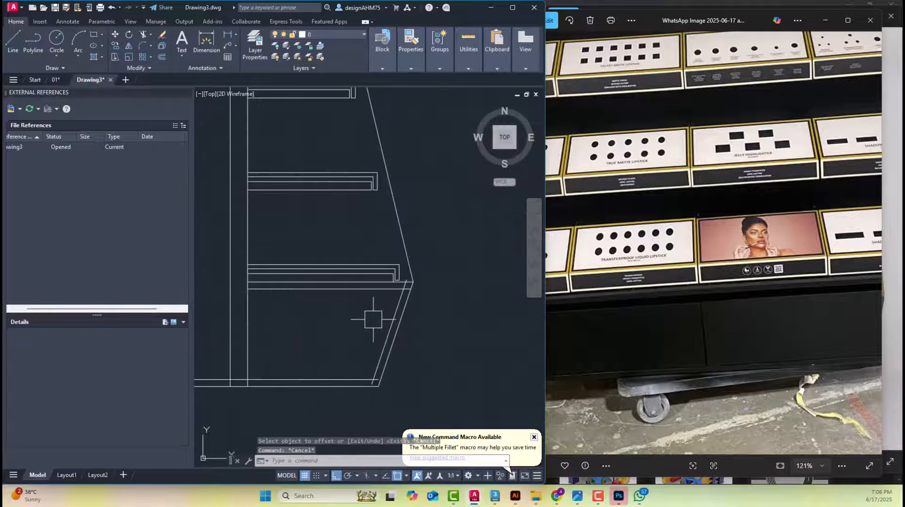
key(Escape)
key(Return)
text(2)
key(Return)
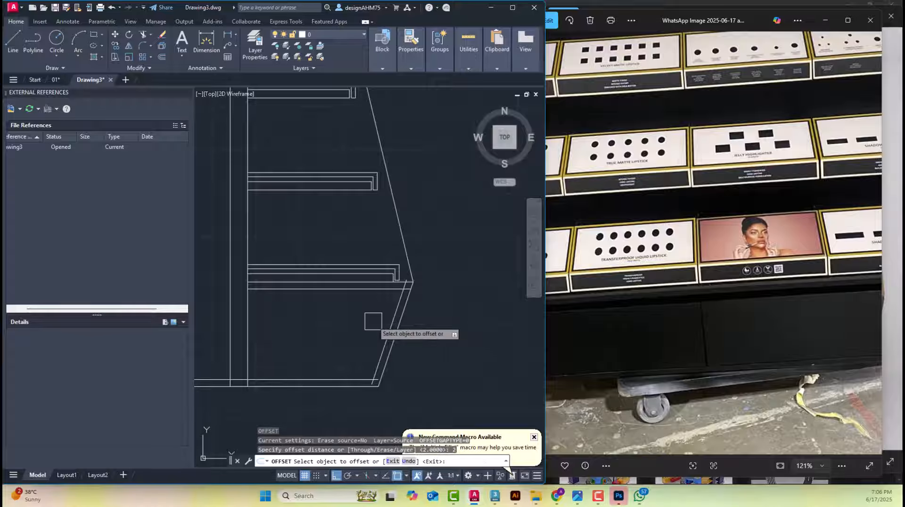
click(393, 319)
click(340, 308)
key(Escape)
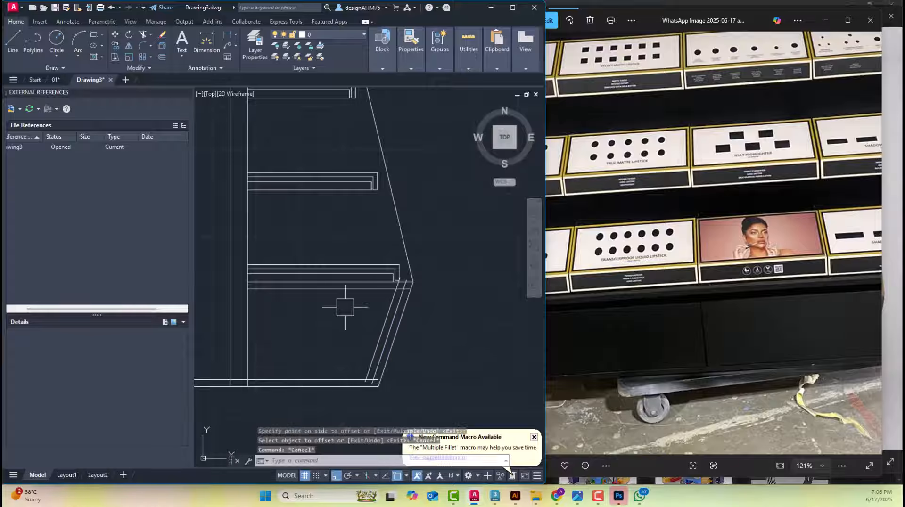
Extend the base's inner bottom line to meet the slanted right front edge
scroll(361, 385, up, 3)
text(ex)
key(Return)
key(Escape)
key(Escape)
scroll(454, 255, down, 1)
scroll(453, 254, down, 1)
scroll(449, 241, up, 1)
scroll(449, 240, up, 2)
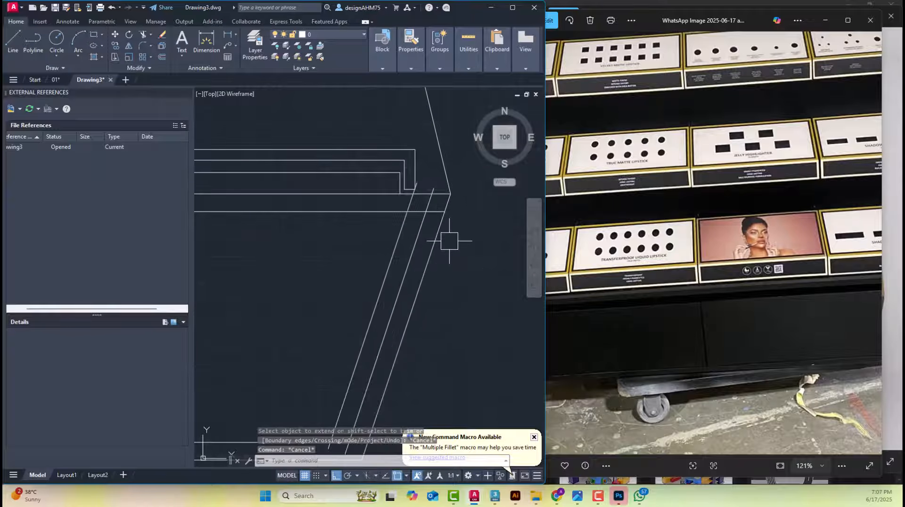
key(Escape)
key(Escape)
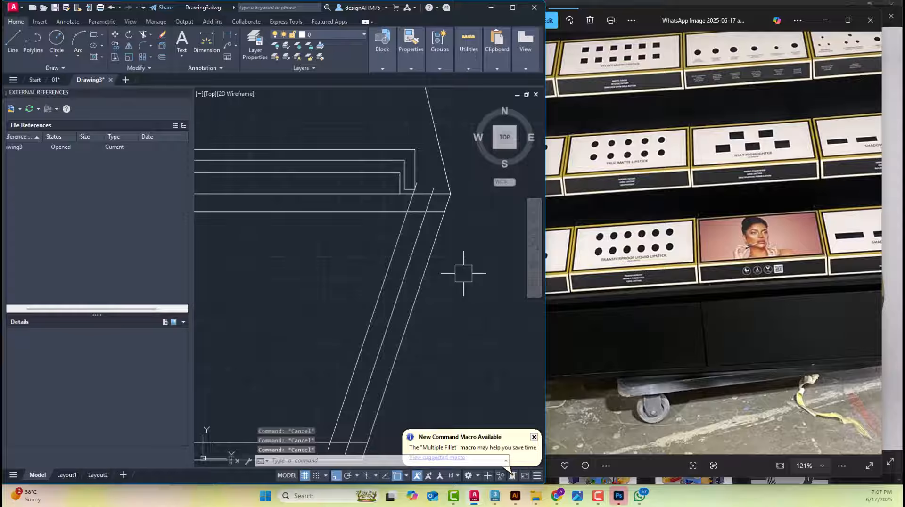
Offset the lower line of the bottom shelf board downward by 3 twice in succession
text(o)
key(Return)
text(3)
key(Return)
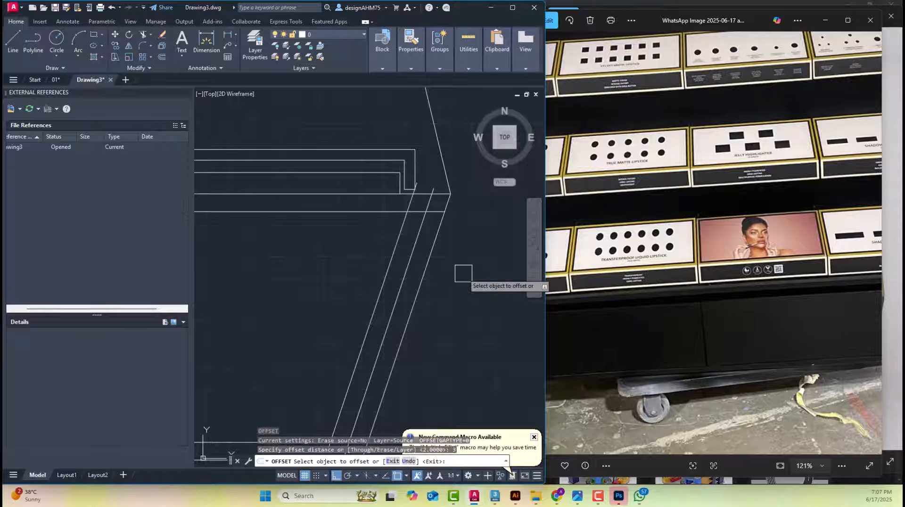
click(396, 212)
click(368, 255)
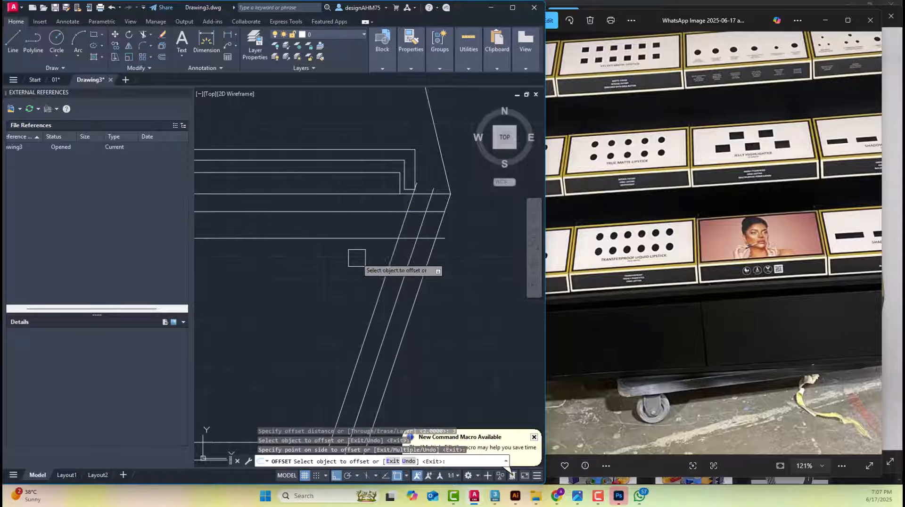
click(362, 238)
click(334, 300)
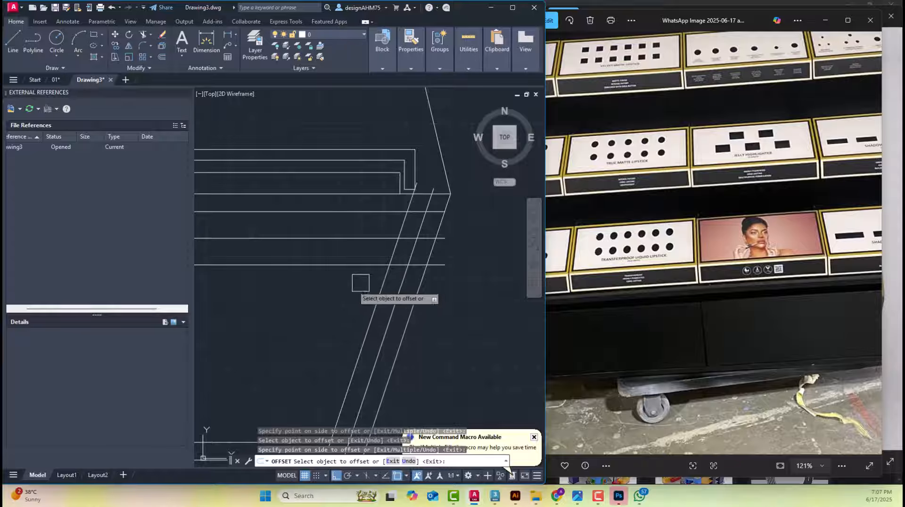
key(Escape)
Trim the three slanted base-front lines against the bottom shelf board and its offset lines, and erase the leftover stubs above
scroll(457, 229, up, 4)
key(Return)
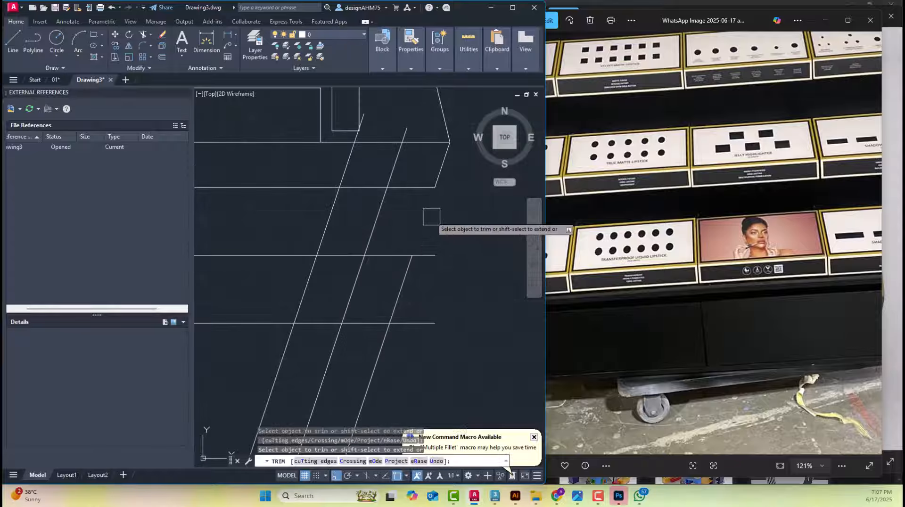
click(429, 216)
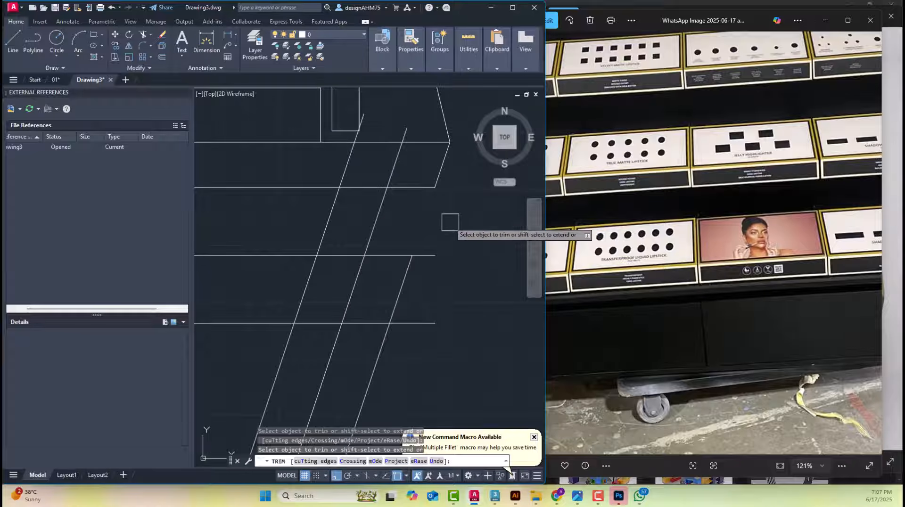
click(282, 344)
click(347, 168)
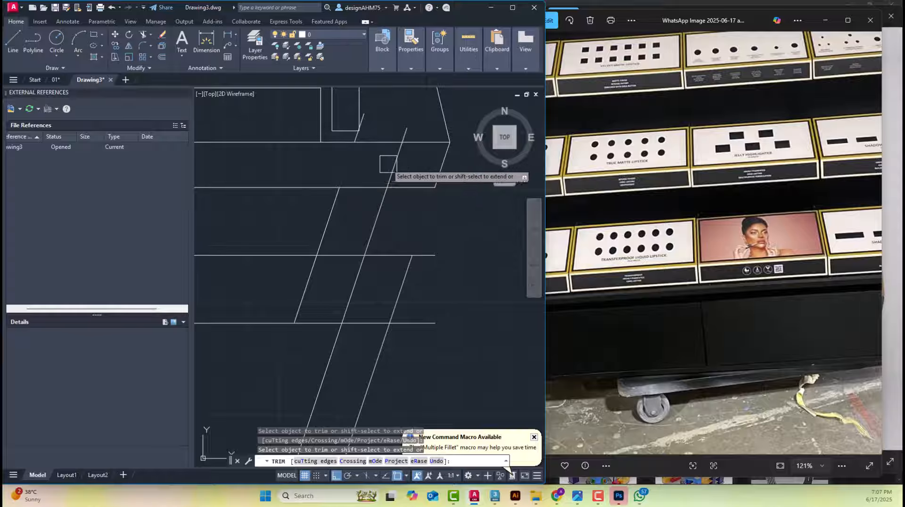
click(394, 165)
key(Escape)
click(407, 129)
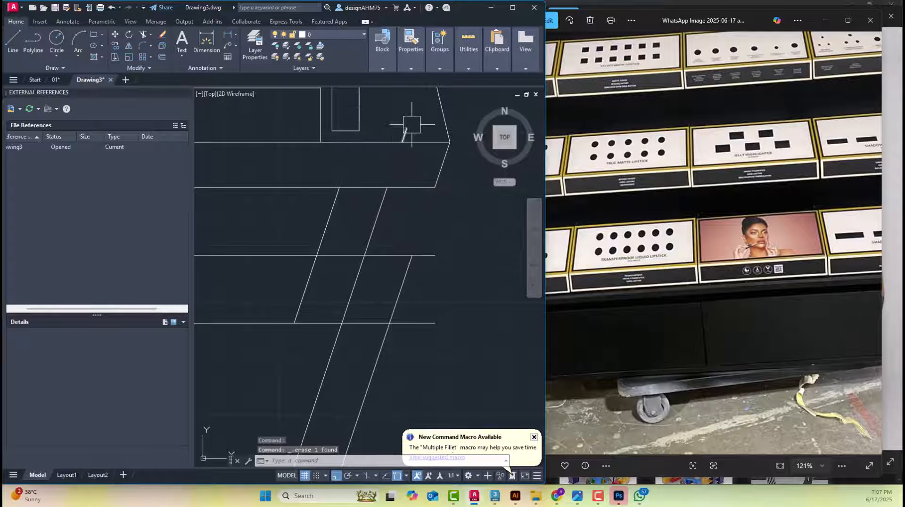
key(Delete)
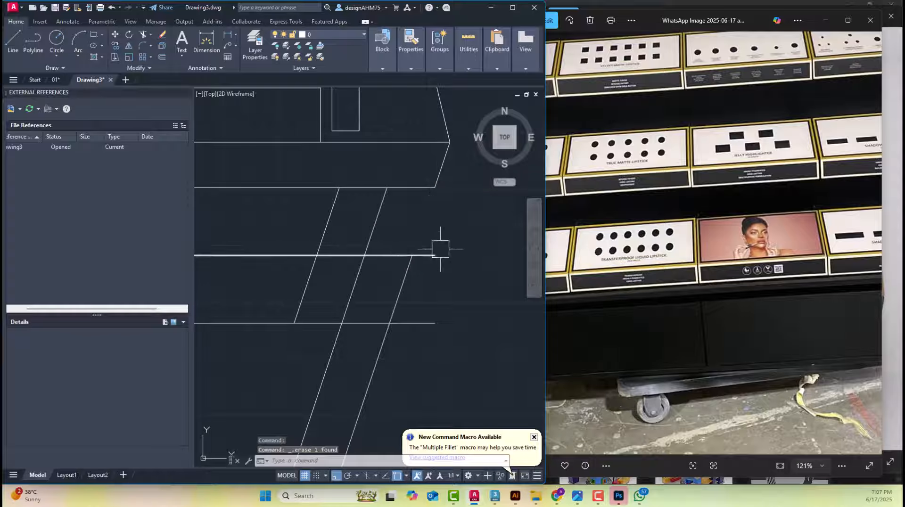
Fillet the upper offset line with the outer slanted edge of the base front to form a sharp corner
text(f)
key(space)
click(395, 256)
click(402, 279)
key(space)
key(Escape)
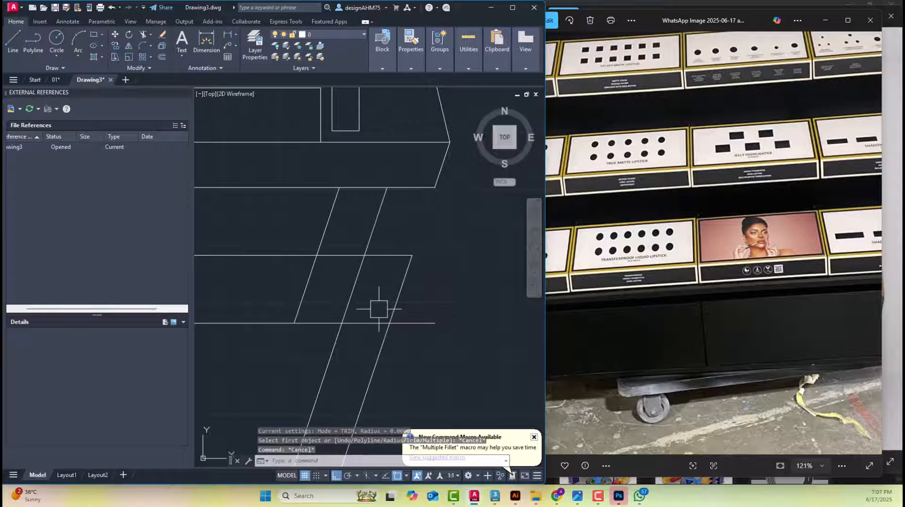
Trim both offset lines between the slanted lines and erase the upper offset line's remainder inside the base
text(tr)
key(space)
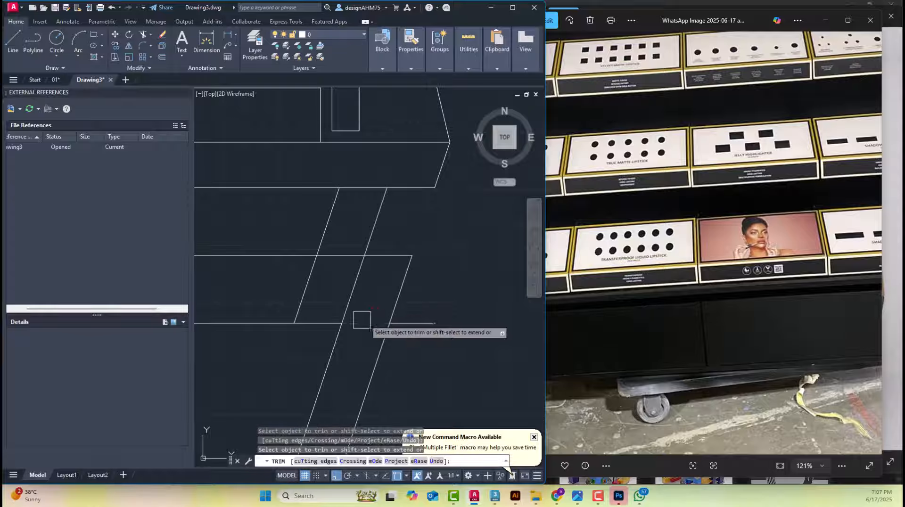
key(Escape)
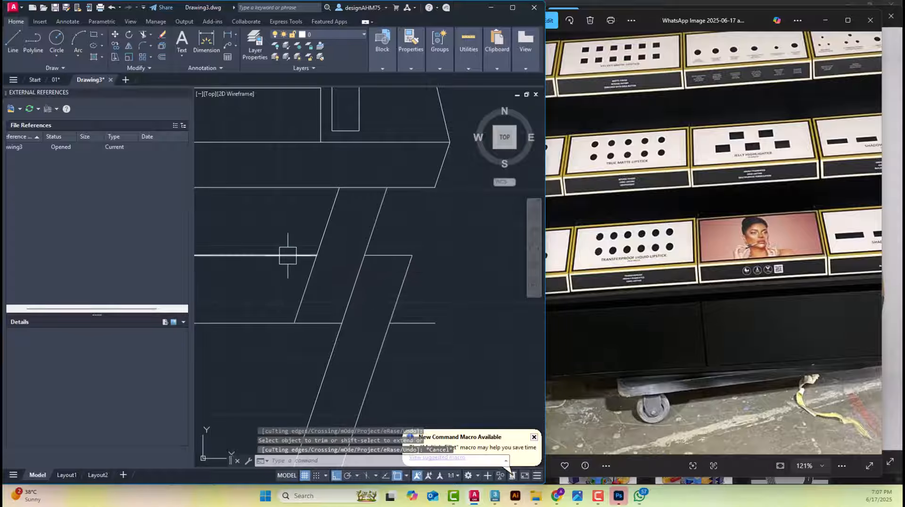
click(288, 255)
Fillet the short inner slanted line with the lower offset line, and erase the stub outside the slanted front
text(f)
key(space)
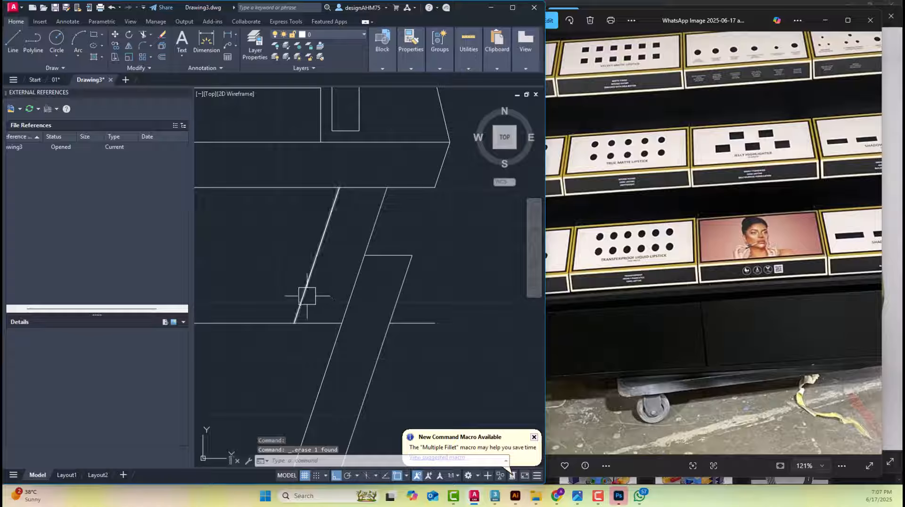
click(305, 291)
click(320, 317)
click(412, 322)
scroll(445, 302, down, 5)
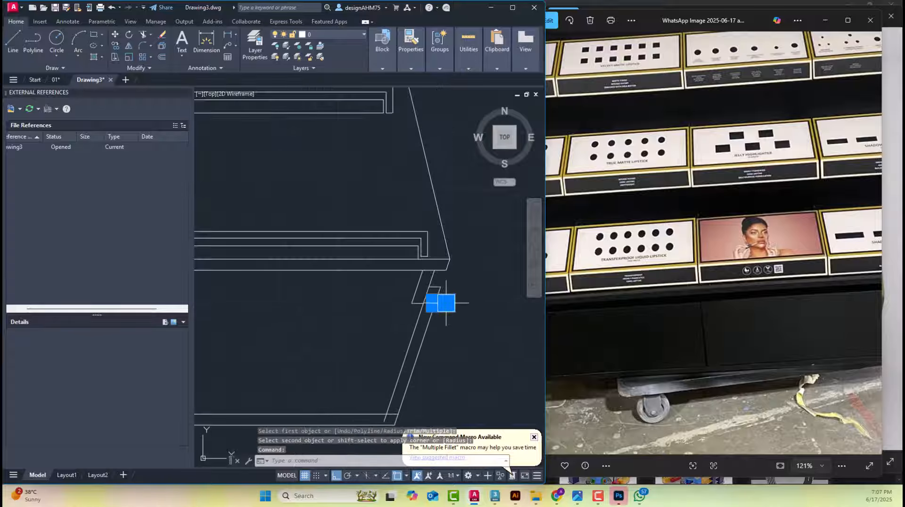
key(Delete)
Fillet the base's inner bottom line with the inner slanted front line to close the lower right corner
scroll(450, 297, down, 2)
scroll(442, 322, up, 4)
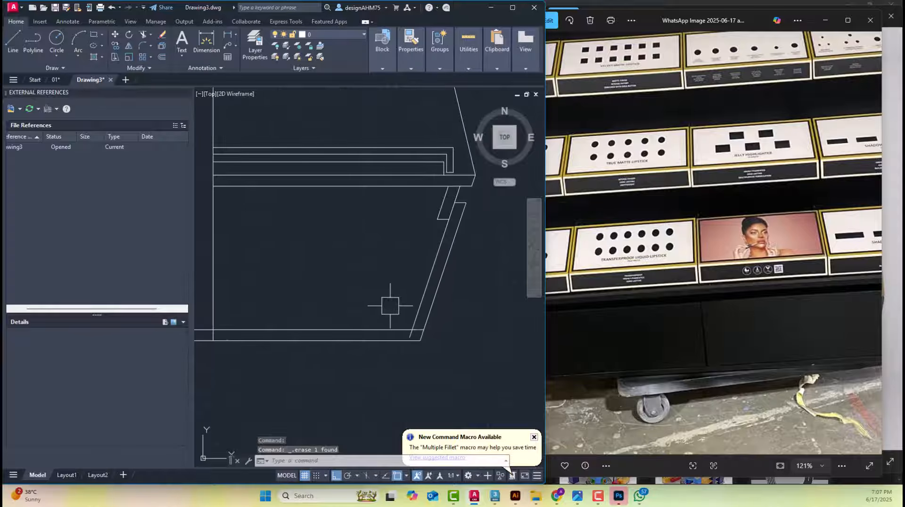
key(space)
click(382, 328)
click(415, 302)
scroll(396, 304, down, 2)
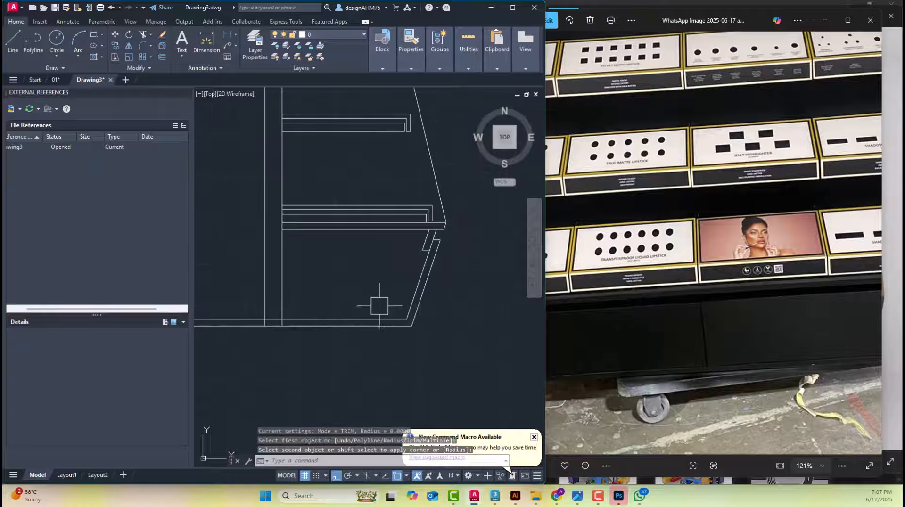
Trim the base's inner bottom line between the two central upright lines
scroll(276, 305, up, 2)
text(tr)
key(space)
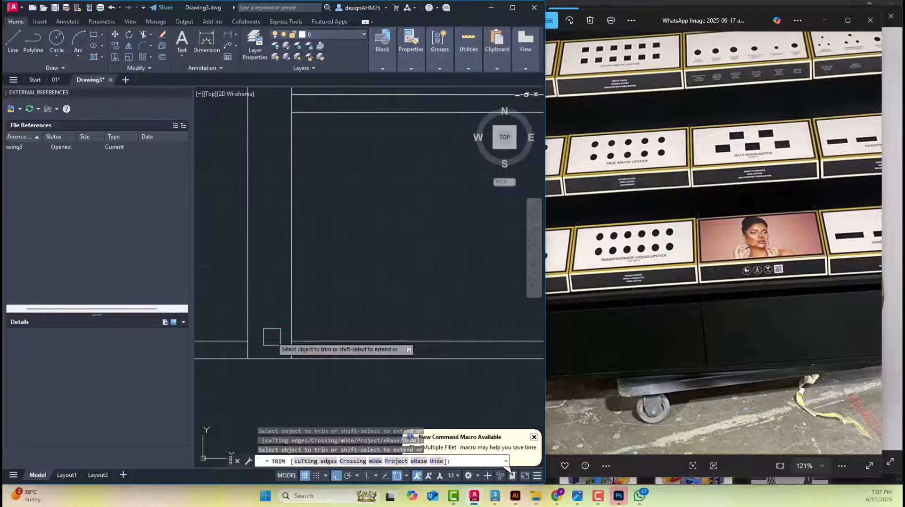
key(Escape)
Draw a vertical guide line downward from the midpoint of the base's bottom edge between the central uprights
scroll(288, 296, down, 3)
middle_drag(256, 334, 333, 350)
scroll(345, 337, up, 3)
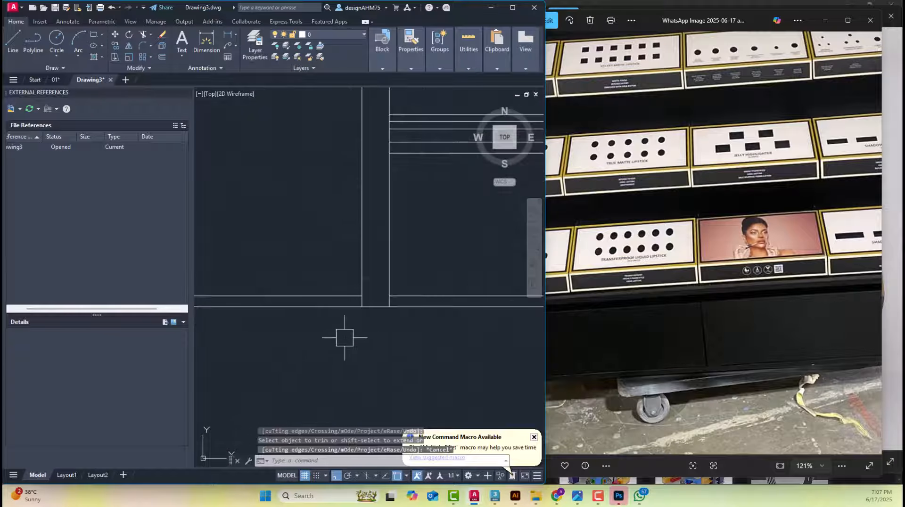
text(l)
key(space)
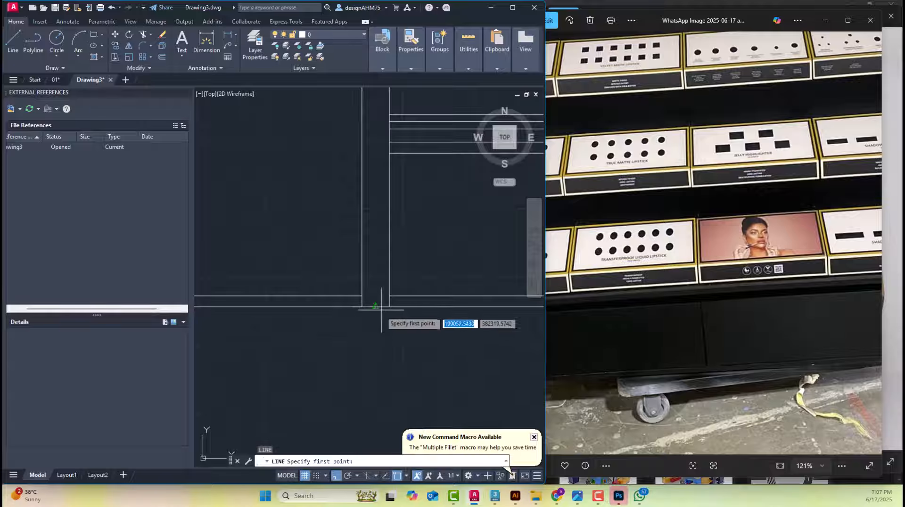
click(376, 307)
click(377, 357)
key(Escape)
key(Escape)
Trim the base's bottom line on the left side of the vertical guide
scroll(379, 307, up, 4)
text(tr)
key(space)
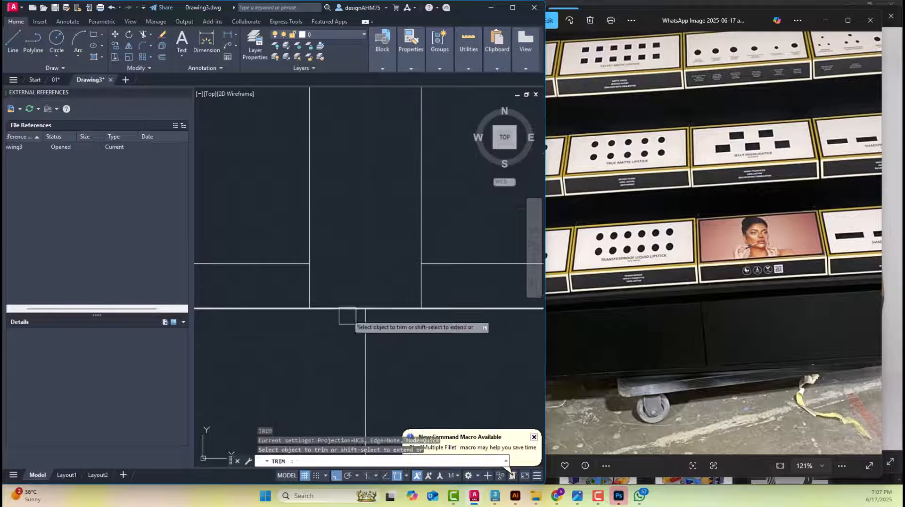
key(Escape)
Erase the outline of the gondola's left half and the vertical guide below the base
scroll(318, 340, down, 5)
scroll(319, 345, down, 3)
middle_drag(319, 345, 392, 378)
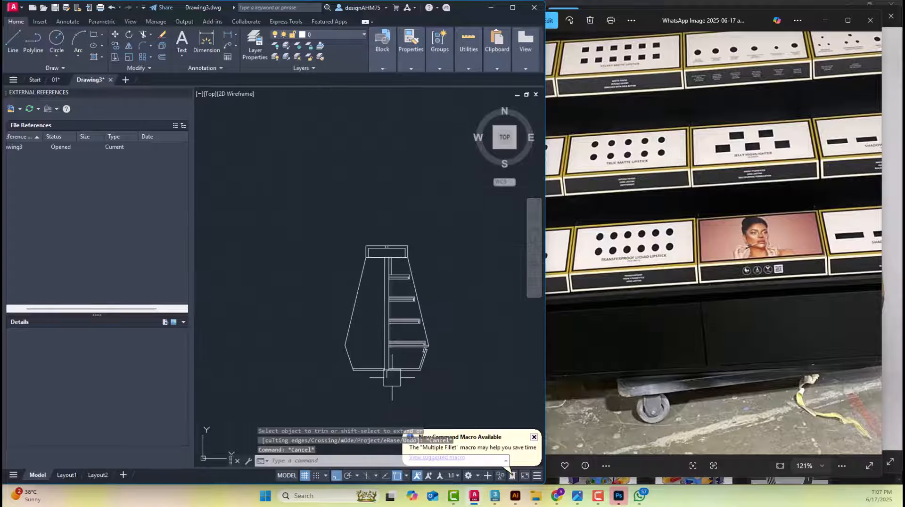
click(394, 398)
click(315, 316)
key(Delete)
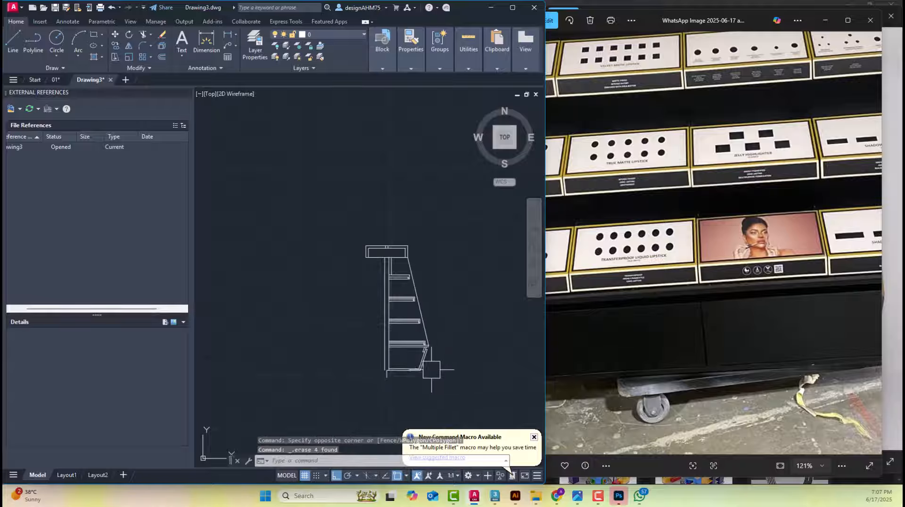
scroll(383, 375, up, 4)
scroll(390, 385, up, 2)
click(402, 377)
key(Delete)
Examine the shelves of the redrawn side elevation and the red sloped display units on the dimensioned reference elevation
scroll(403, 378, down, 2)
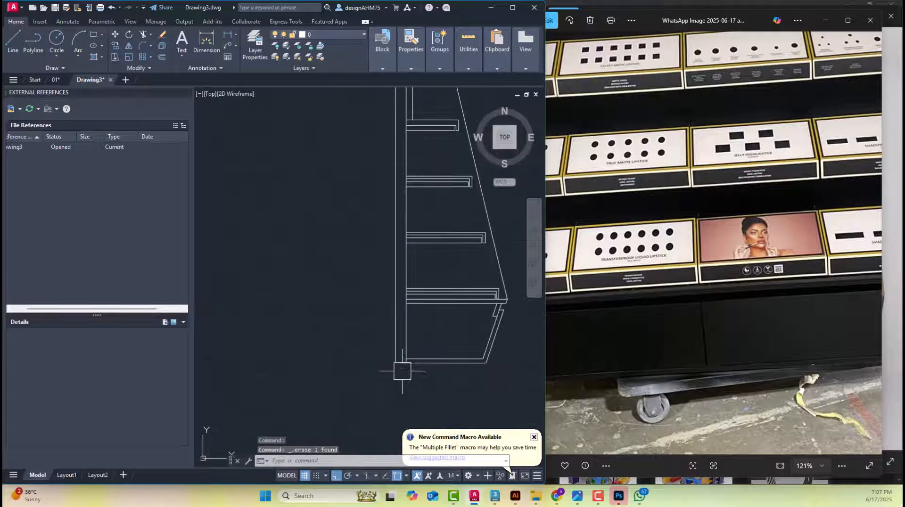
middle_drag(403, 372, 319, 399)
middle_drag(374, 233, 309, 298)
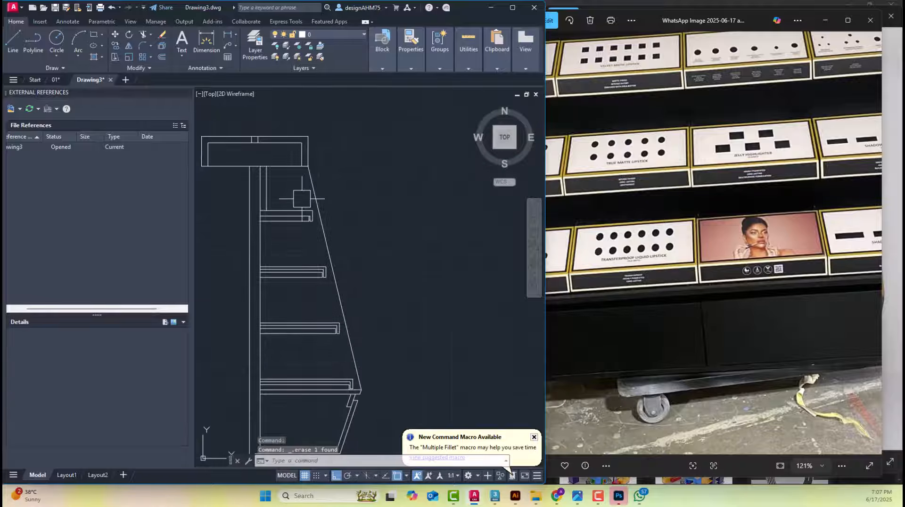
middle_drag(301, 202, 255, 248)
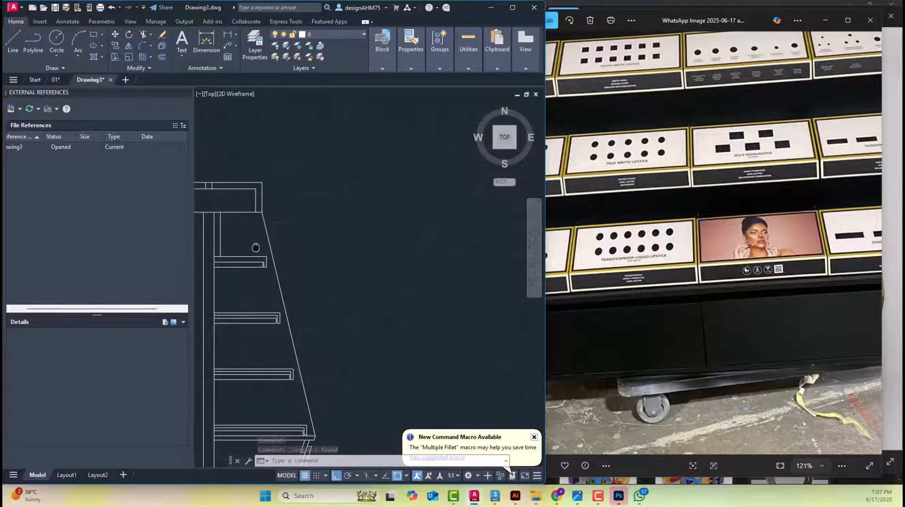
scroll(248, 263, down, 5)
mouse_move(449, 269)
middle_down()
mouse_move(424, 267)
mouse_move(343, 296)
middle_up()
scroll(417, 285, up, 8)
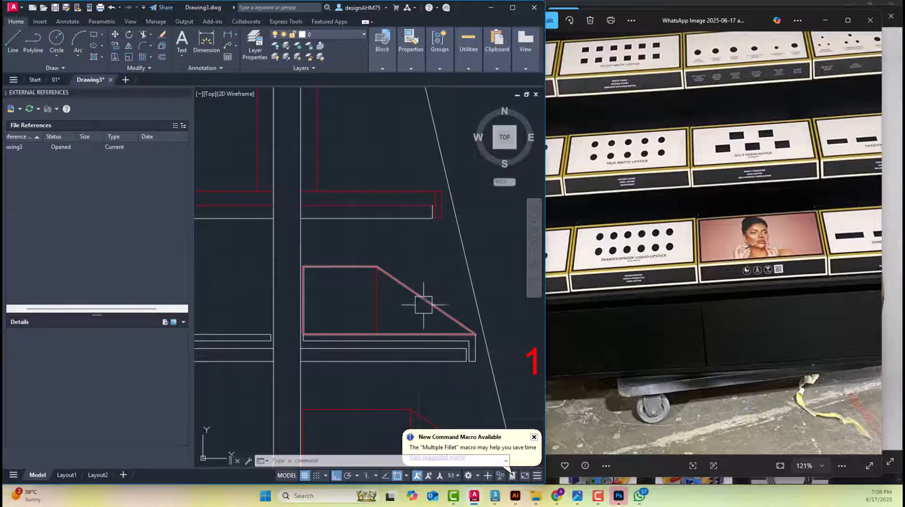
scroll(372, 279, down, 4)
scroll(368, 279, up, 2)
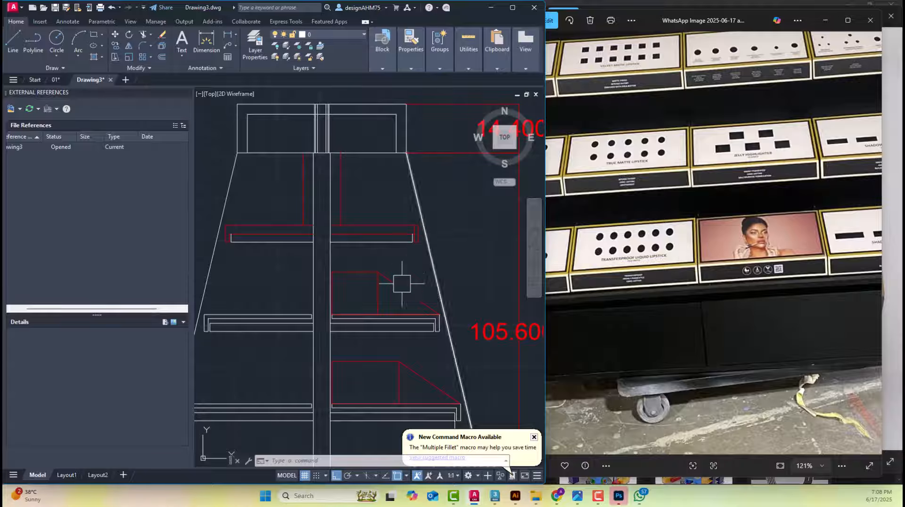
Measure the sloped face of the upper red display unit with an aligned dimension, and erase that dimension
scroll(397, 298, up, 4)
click(236, 34)
click(241, 66)
click(347, 231)
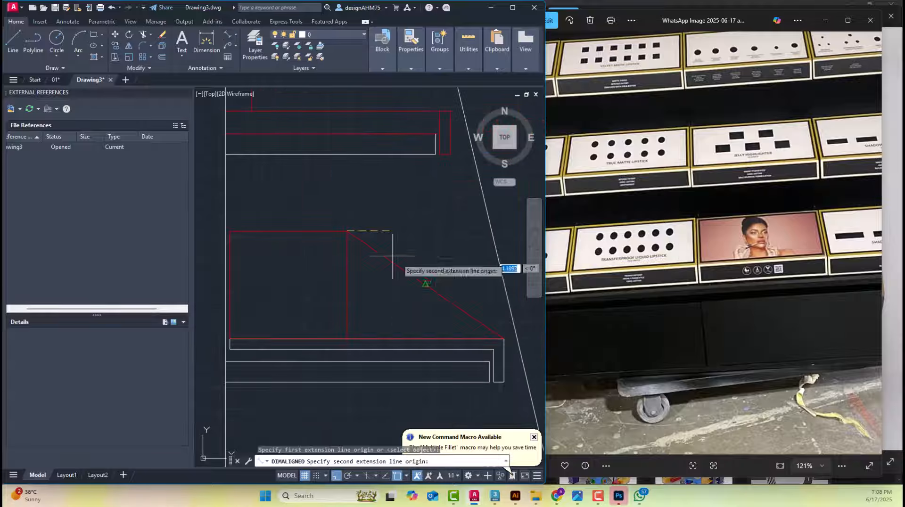
click(503, 339)
scroll(404, 319, down, 2)
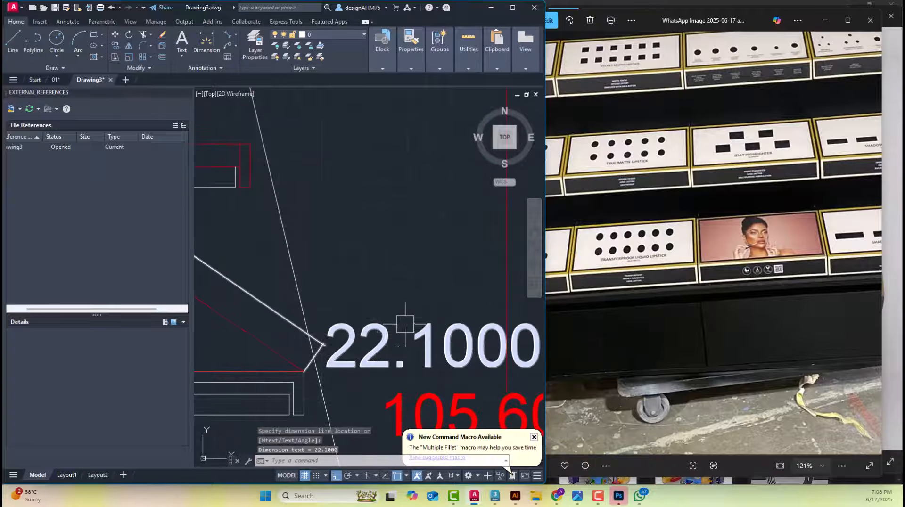
key(Escape)
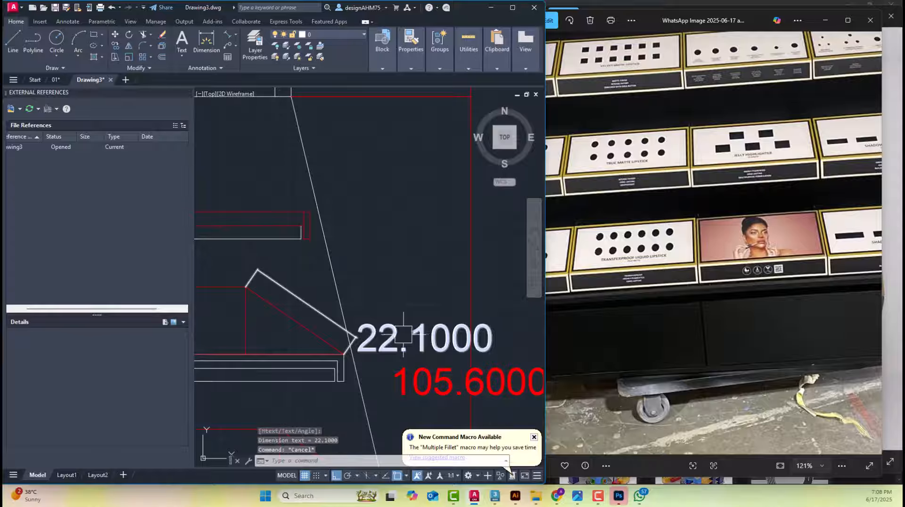
click(405, 338)
scroll(404, 314, down, 5)
key(Delete)
scroll(408, 302, down, 5)
scroll(385, 273, up, 5)
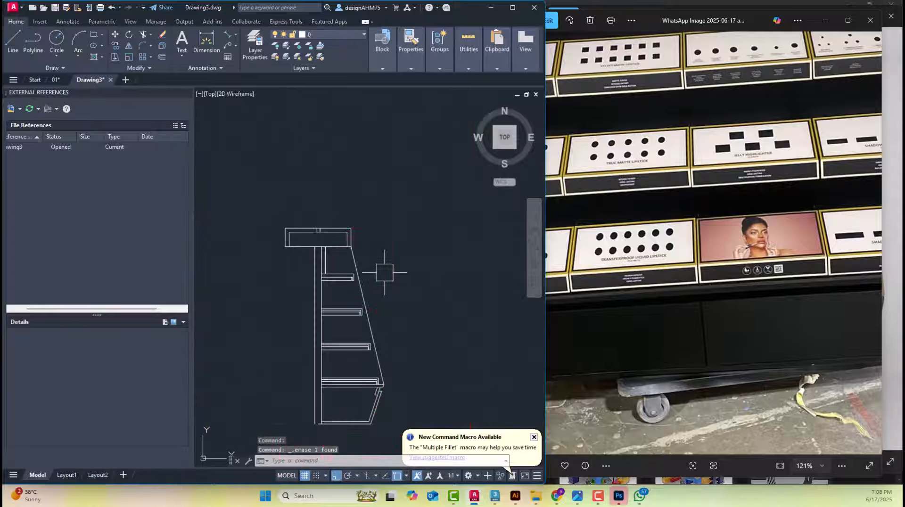
key(Escape)
key(Escape)
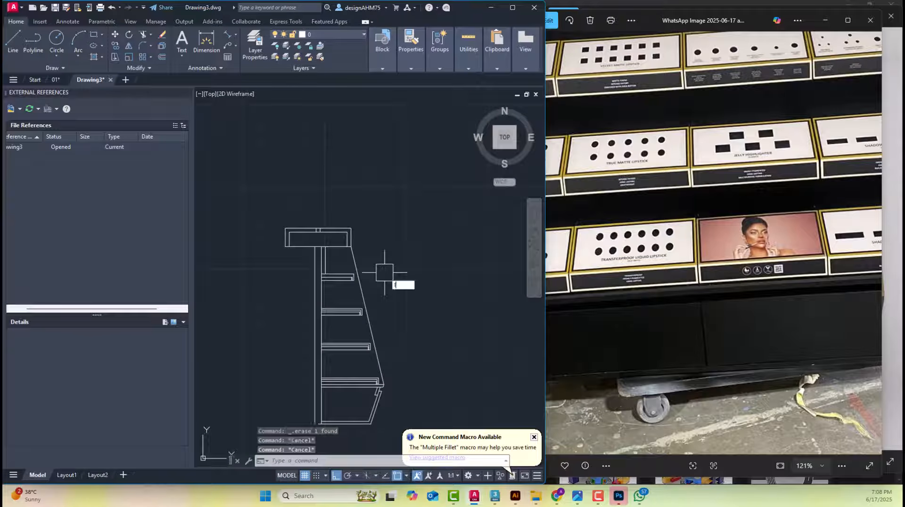
key(Return)
key(Escape)
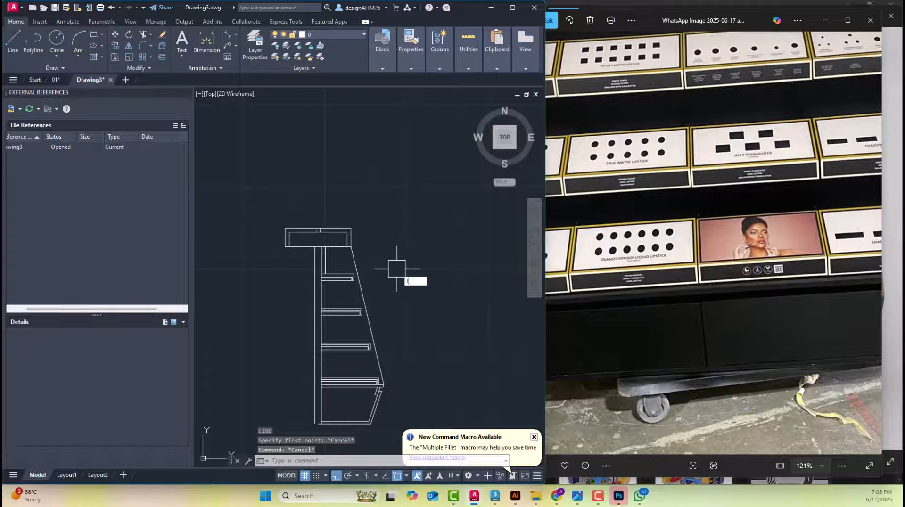
Draw a line 20 long sloping down to the right at 34.5 degrees beside the side elevation
key(Return)
click(419, 237)
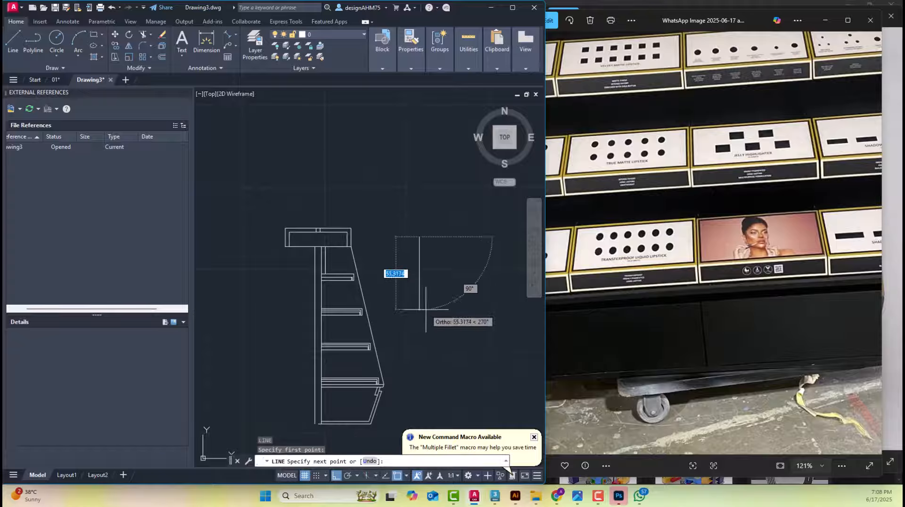
text(20)
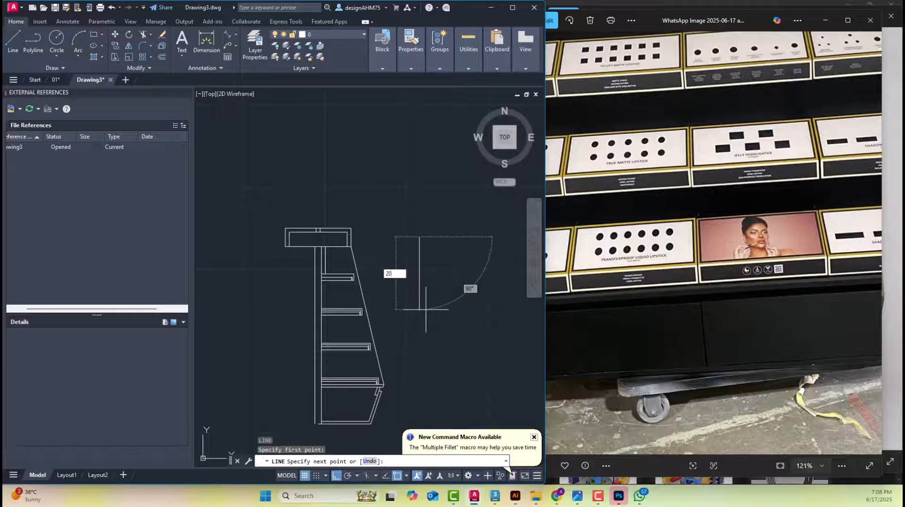
key(Tab)
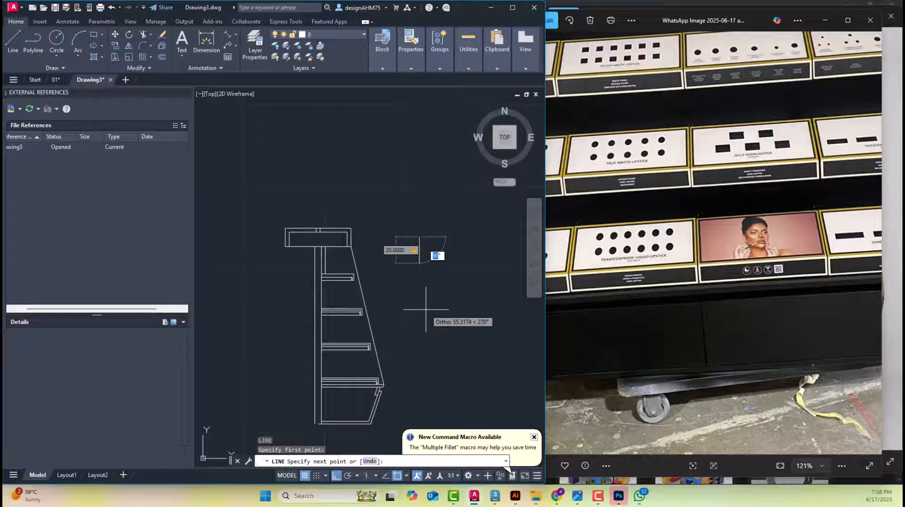
text(4.)
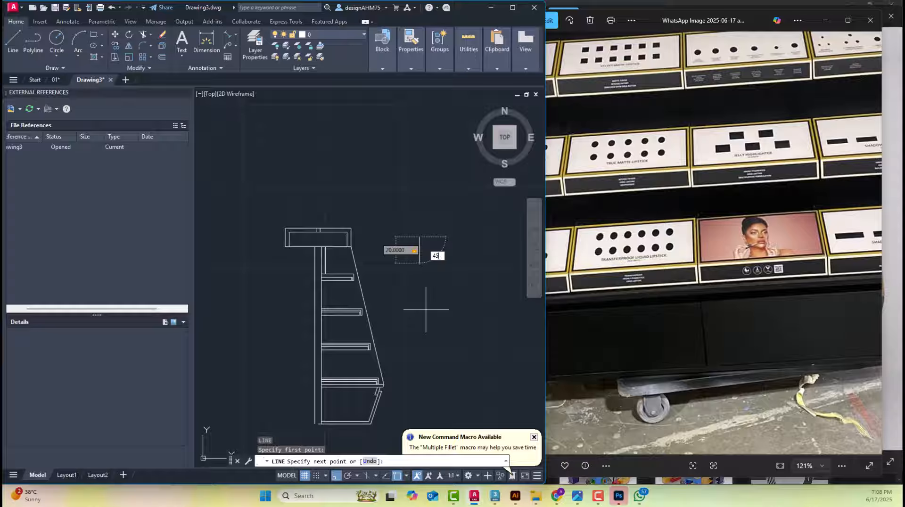
text(5)
key(Return)
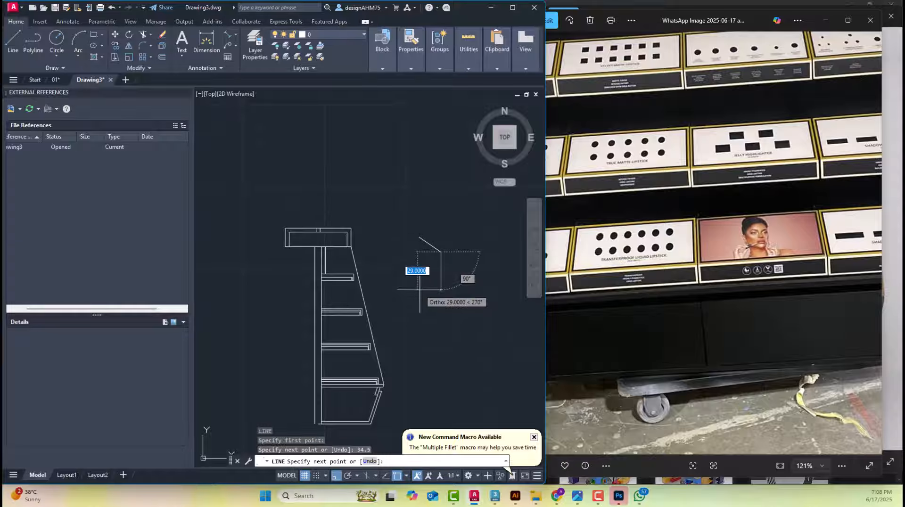
key(Escape)
scroll(378, 379, up, 4)
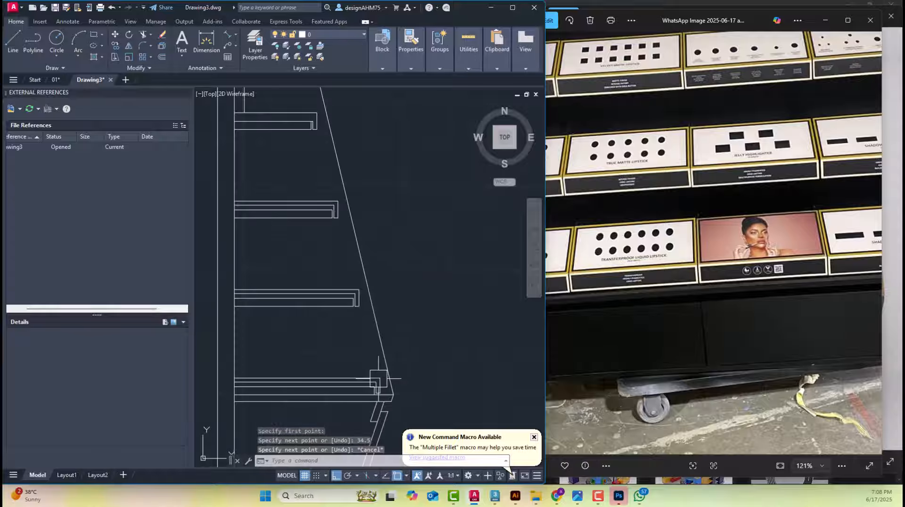
Measure the lowest shelf's length by placing a horizontal dimension above it
middle_drag(378, 379, 360, 304)
click(208, 42)
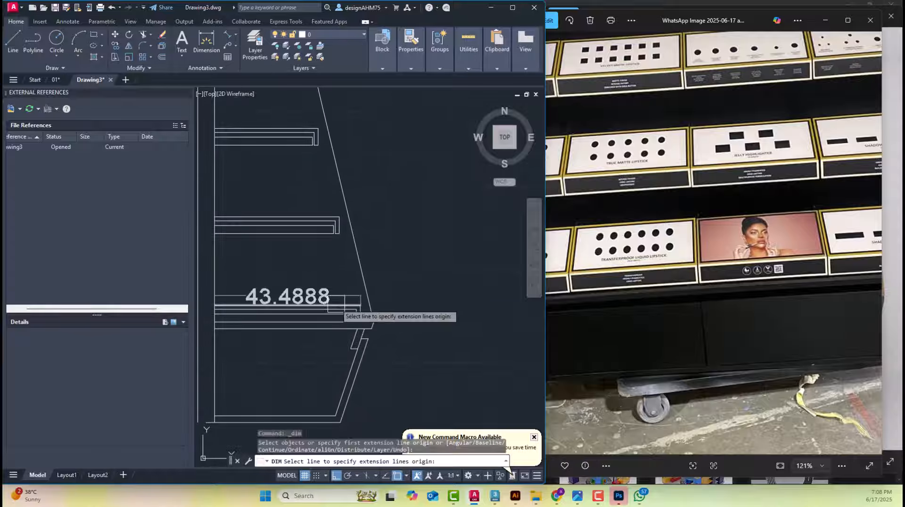
click(337, 300)
click(328, 280)
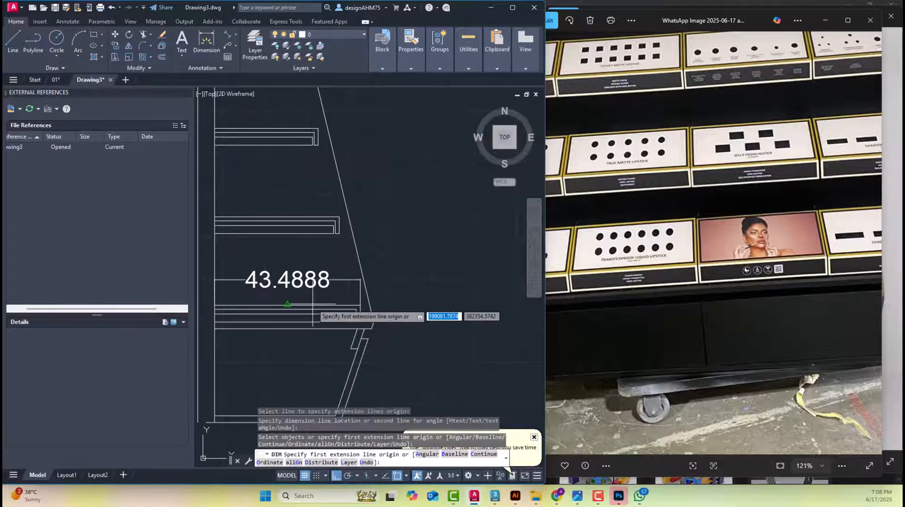
key(Escape)
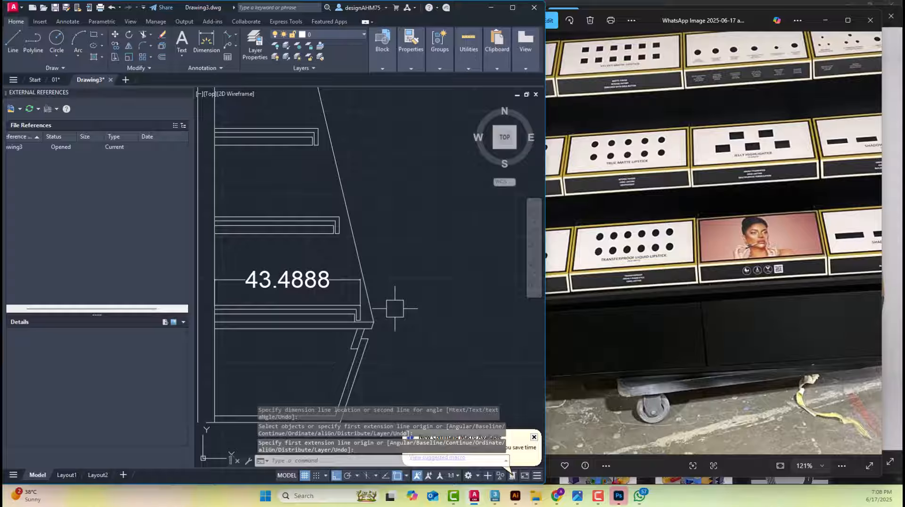
Draw a horizontal line 43.4 long leftwards from the lower end of the sloped line beside the elevation
scroll(438, 298, down, 2)
text(l)
key(Return)
click(433, 299)
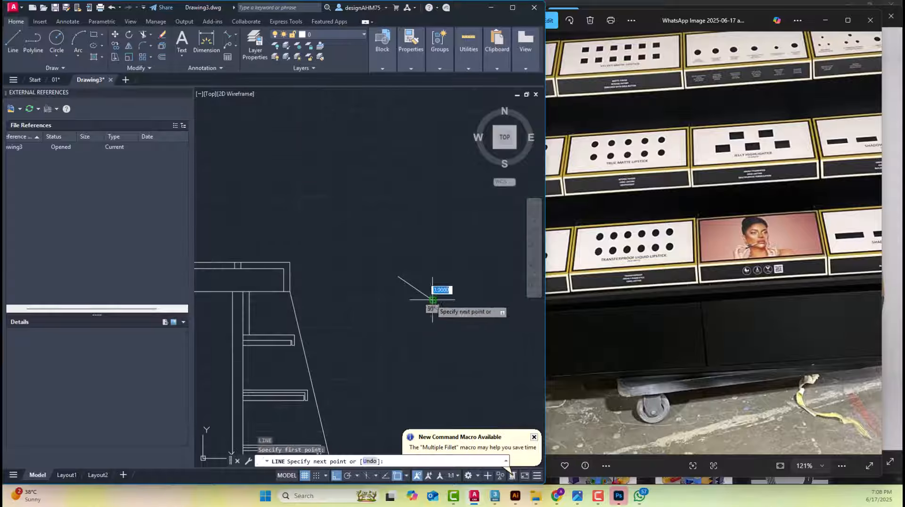
text(43)
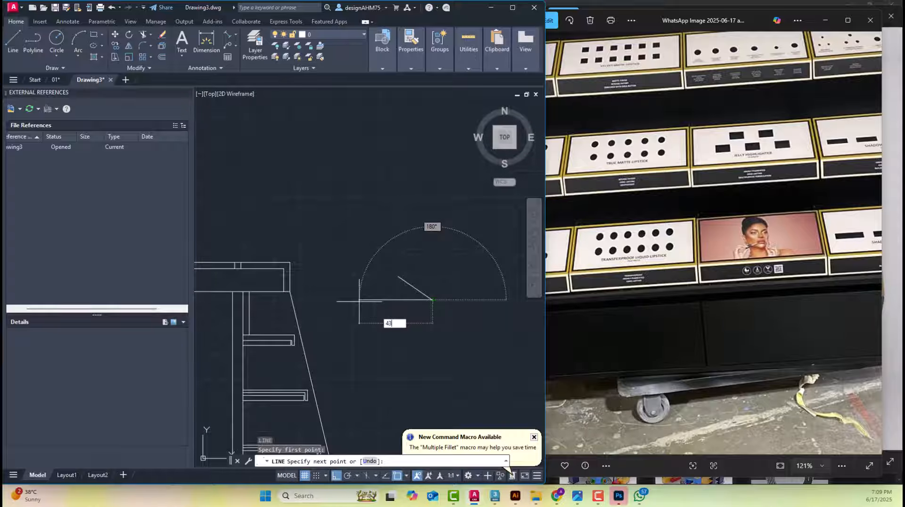
text(.4)
key(Return)
key(Escape)
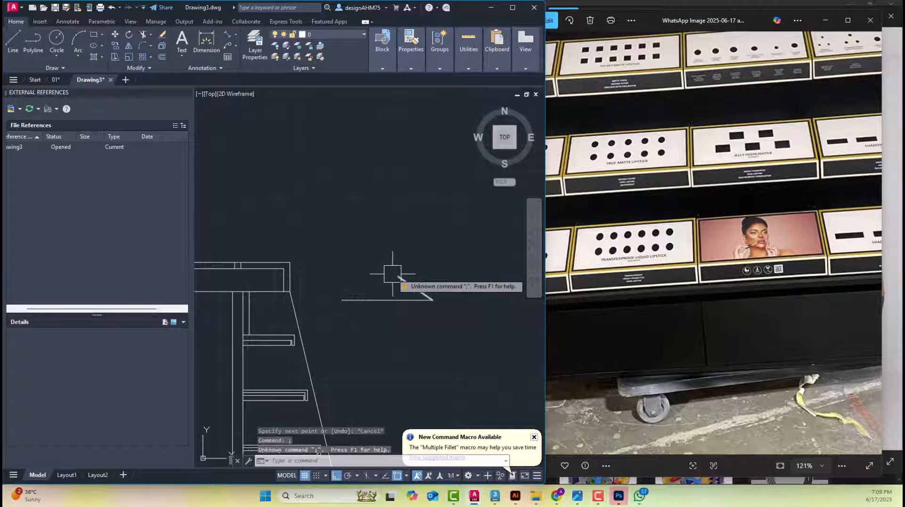
Draw a horizontal line leftwards from the slope's upper end and a vertical line up from the base line's left end
key(Return)
click(396, 277)
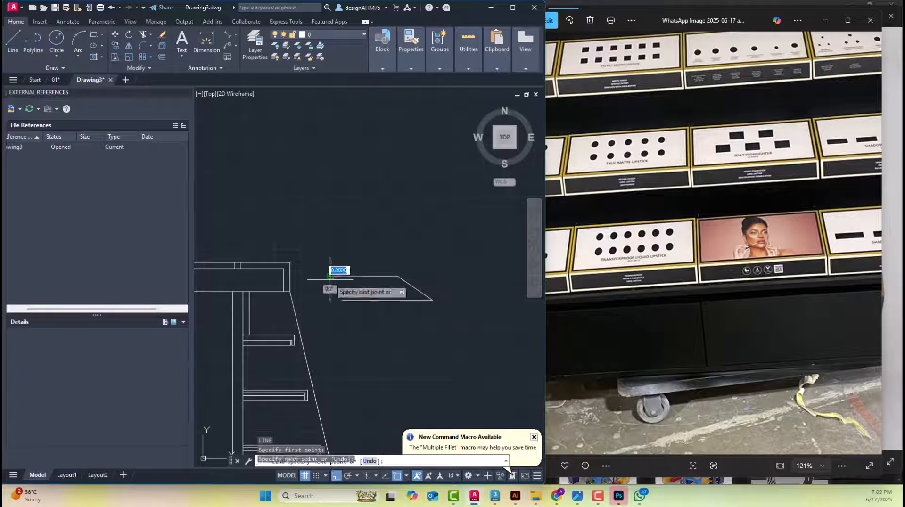
key(Escape)
key(Escape)
scroll(330, 283, up, 4)
key(Return)
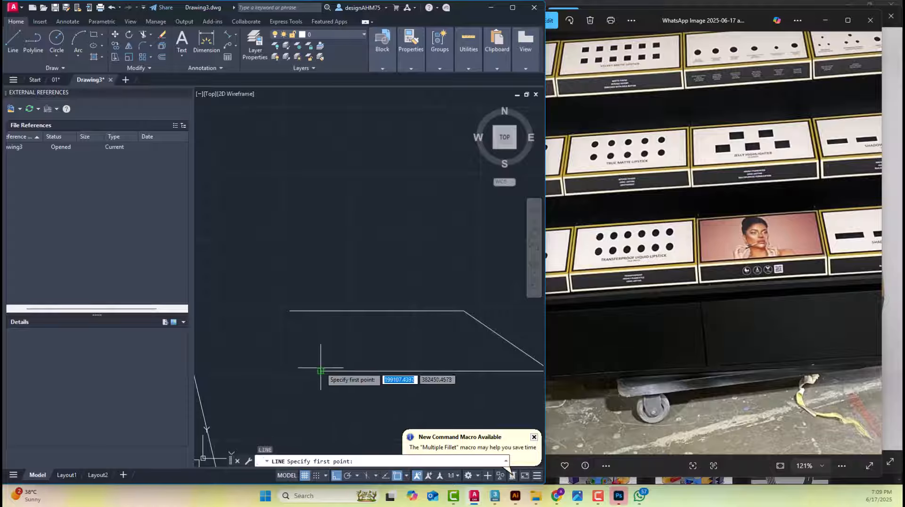
click(320, 371)
click(320, 266)
key(Escape)
Fillet the profile's left edge with its top line, and add a vertical divider from the slope's upper end down to the base line
text(f)
key(space)
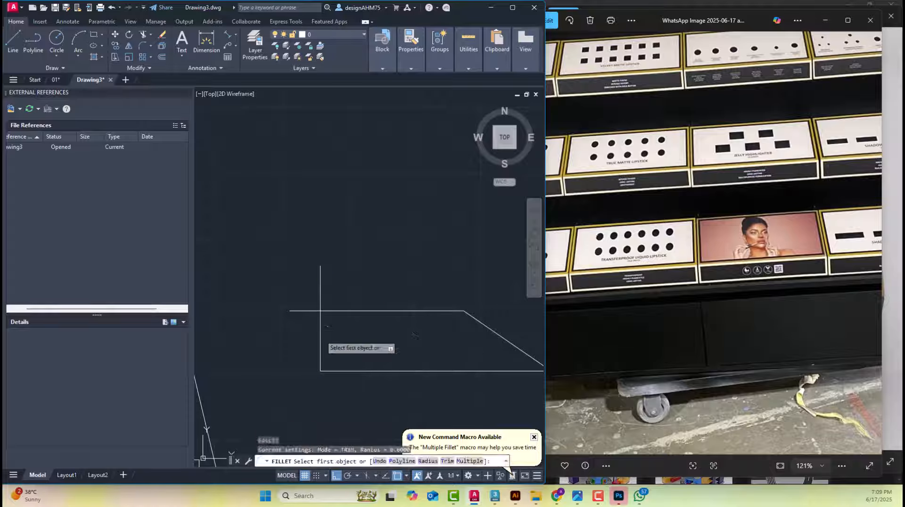
click(321, 336)
click(342, 311)
middle_drag(374, 317, 344, 294)
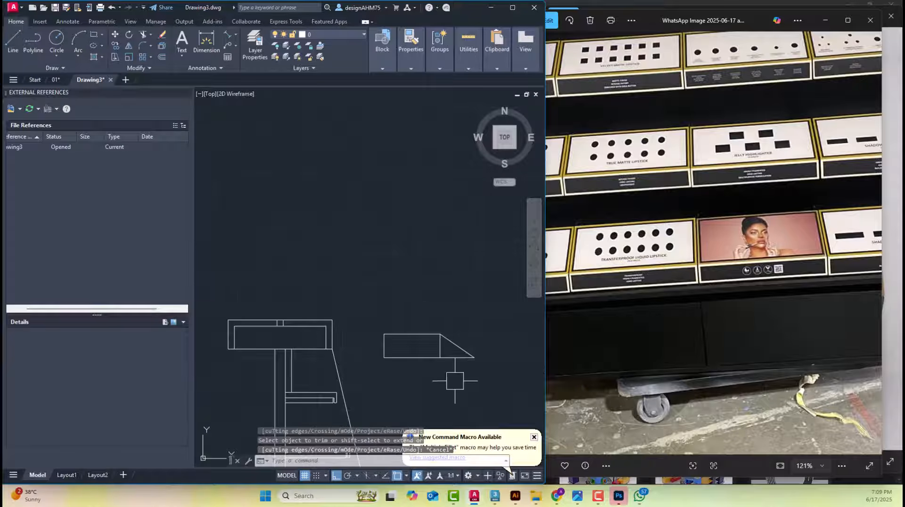
middle_drag(455, 381, 388, 223)
click(454, 311)
click(343, 215)
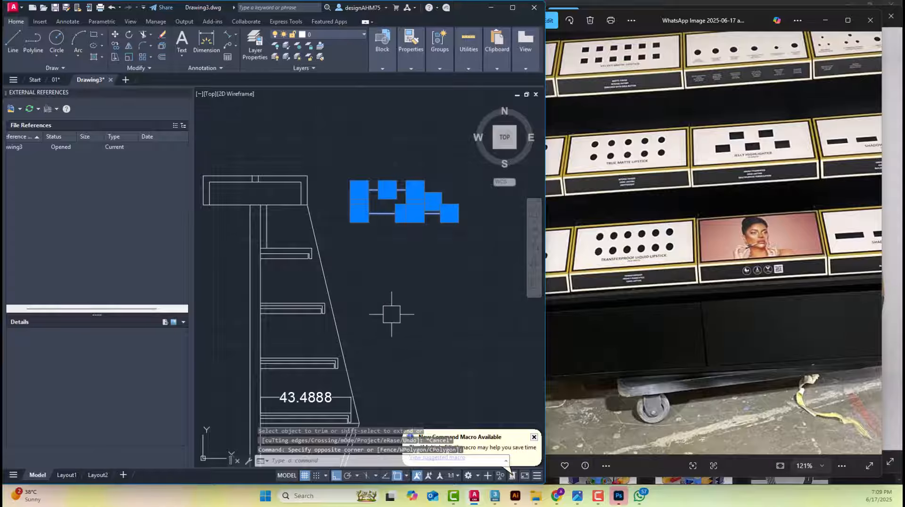
Erase the bottom shelf's length dimension and measure the length of the shelf directly above it
scroll(316, 406, up, 4)
click(303, 384)
key(Delete)
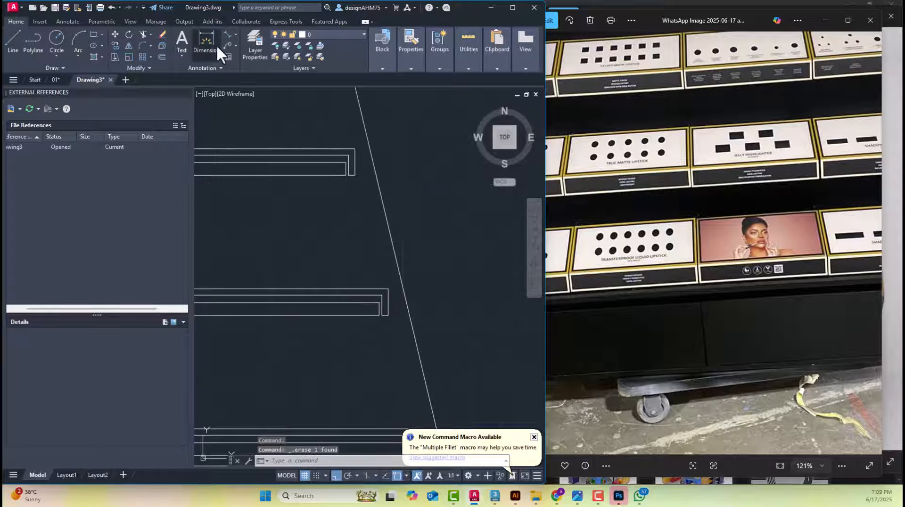
click(216, 45)
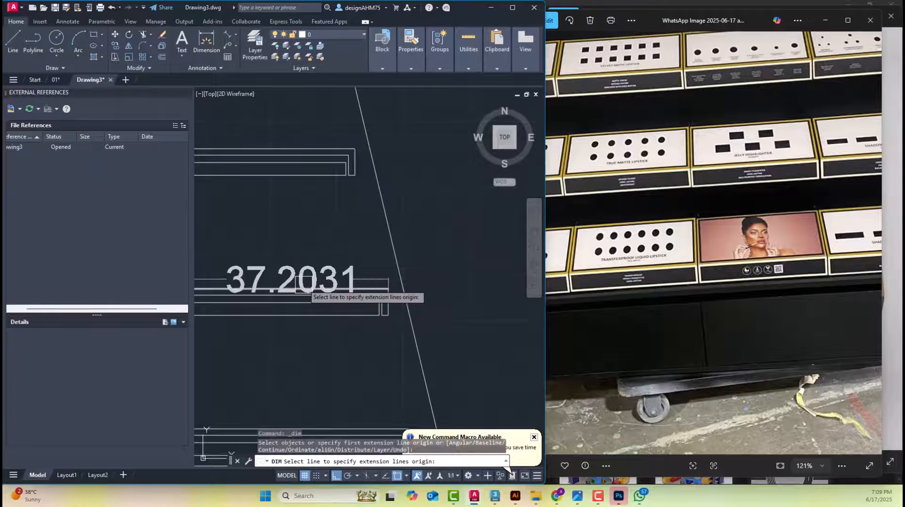
key(Escape)
Measure the length of the second shelf from the top without placing a dimension
scroll(312, 257, down, 4)
middle_drag(311, 207, 291, 261)
key(space)
scroll(289, 261, up, 4)
click(292, 267)
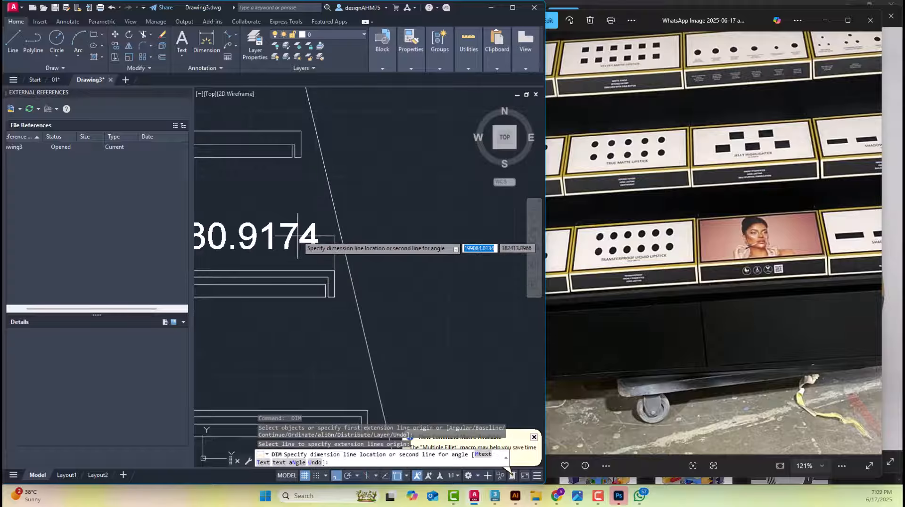
key(Escape)
Copy the complete sloped display unit profile to a spot just above the original
scroll(298, 235, down, 8)
middle_drag(288, 217, 373, 248)
scroll(388, 182, up, 5)
click(455, 288)
click(340, 231)
text(co)
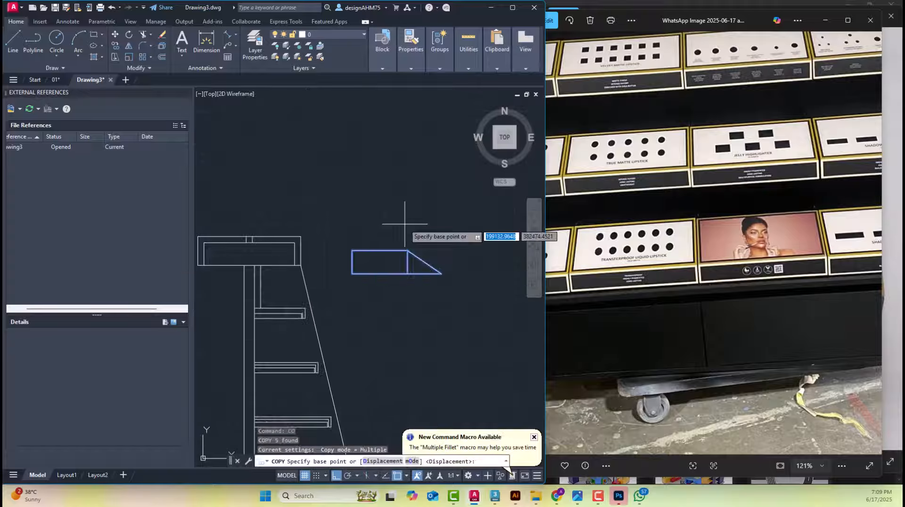
click(404, 224)
click(384, 175)
key(Escape)
key(Escape)
Shorten the copied profile to a base length of 37 using an offset guide from its tip, filleted corners and erased leftovers
scroll(431, 207, up, 2)
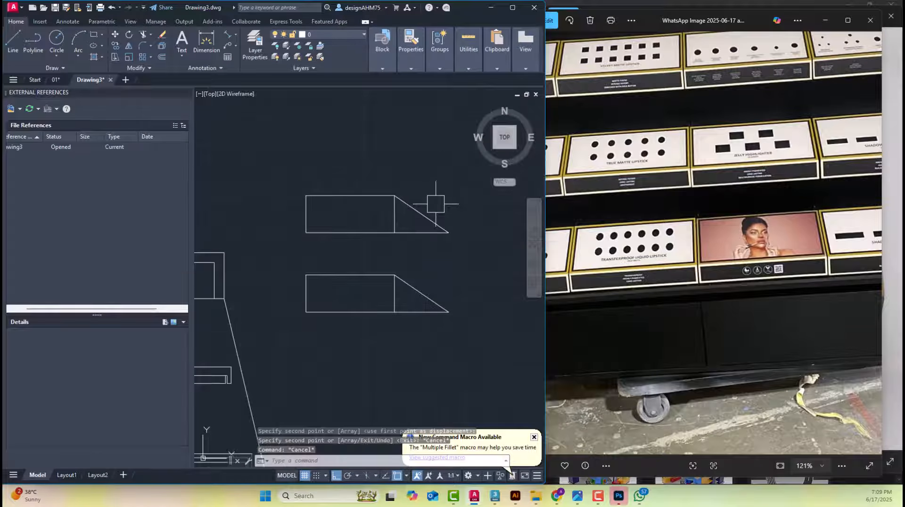
text(l)
click(448, 233)
click(448, 154)
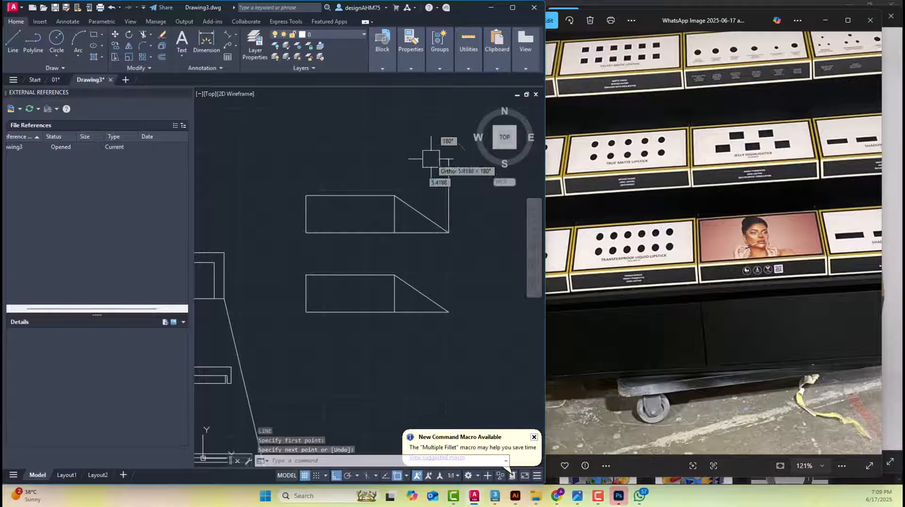
key(Escape)
text(o)
click(448, 191)
click(415, 188)
text(f)
click(272, 261)
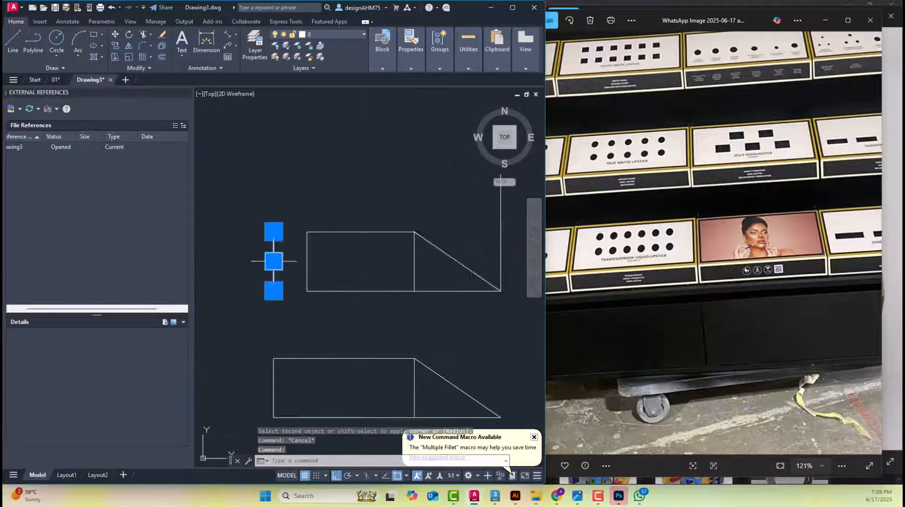
key(Delete)
Copy the shortened display unit profile to a spot above it as the third unit
click(514, 286)
click(406, 232)
text(co)
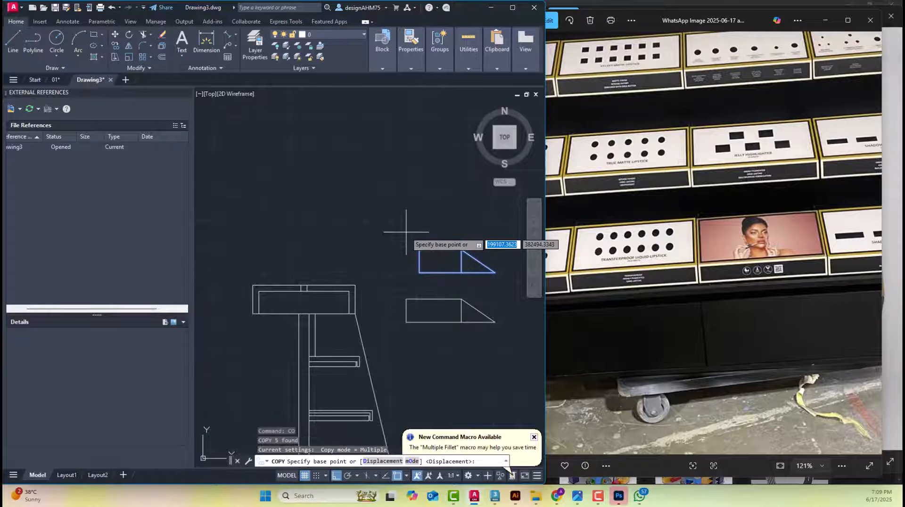
click(407, 232)
click(400, 180)
key(Escape)
key(Escape)
Shorten the third profile to a base length of 30 using an offset guide from its tip, filleting corners and erasing leftover lines
middle_drag(432, 194, 364, 218)
scroll(414, 208, up, 2)
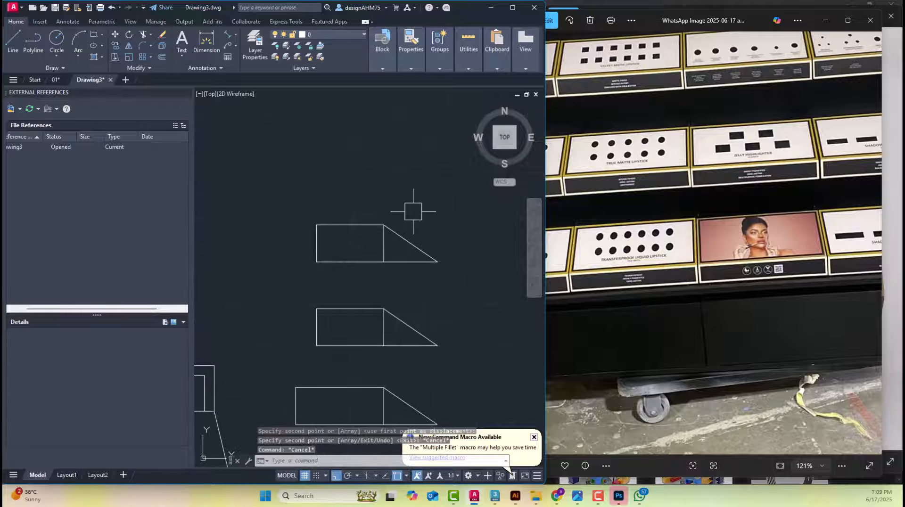
text(l)
click(440, 290)
text(o)
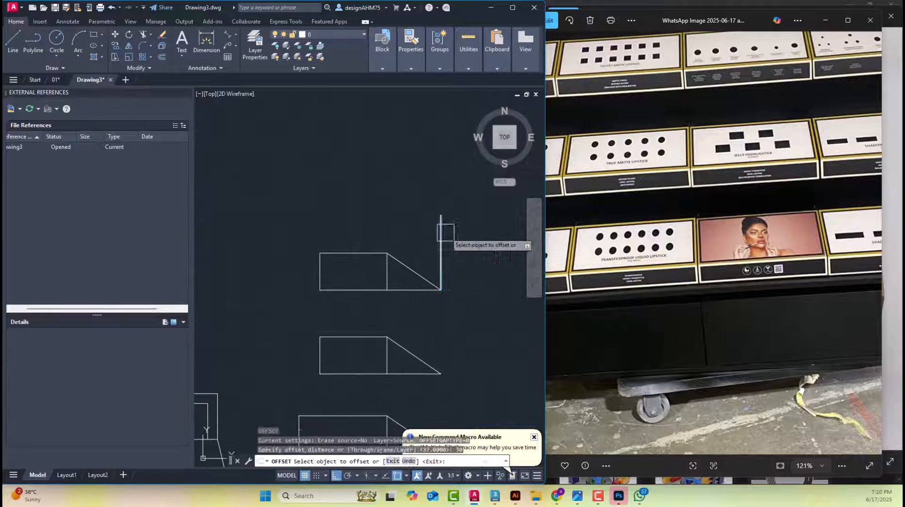
scroll(326, 271, up, 6)
text(f)
key(Delete)
scroll(298, 295, down, 8)
click(374, 271)
key(Delete)
middle_drag(411, 400, 427, 298)
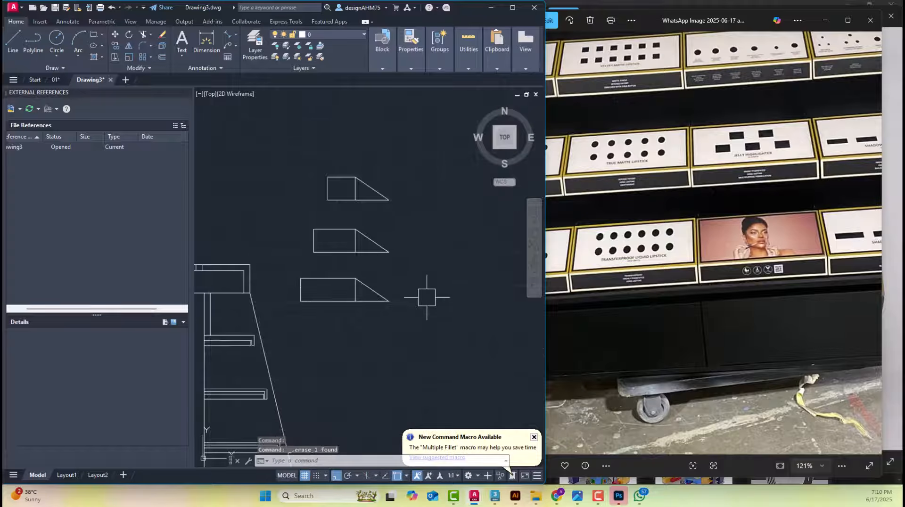
Create a layer named Tray and set its color to index 60
middle_drag(378, 141, 386, 150)
scroll(407, 227, down, 2)
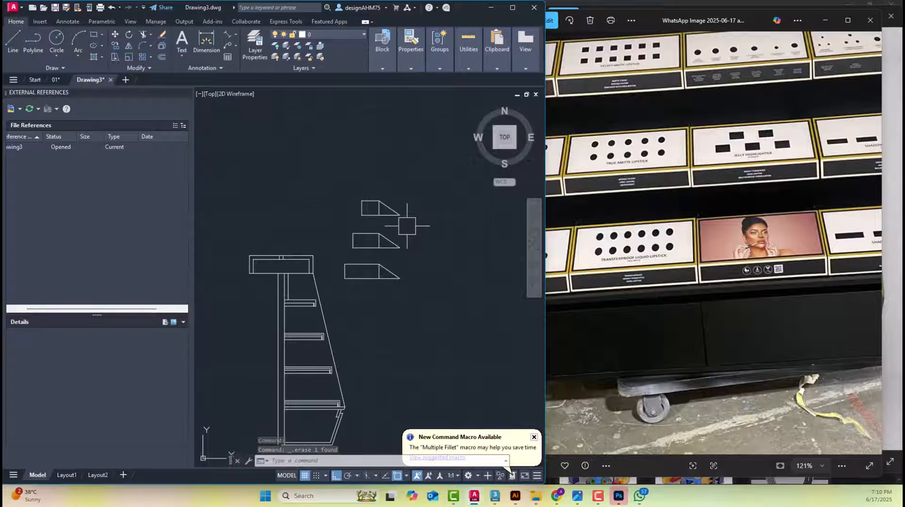
mouse_move(397, 226)
middle_down()
mouse_move(387, 197)
mouse_move(387, 209)
middle_up()
middle_drag(317, 215, 297, 164)
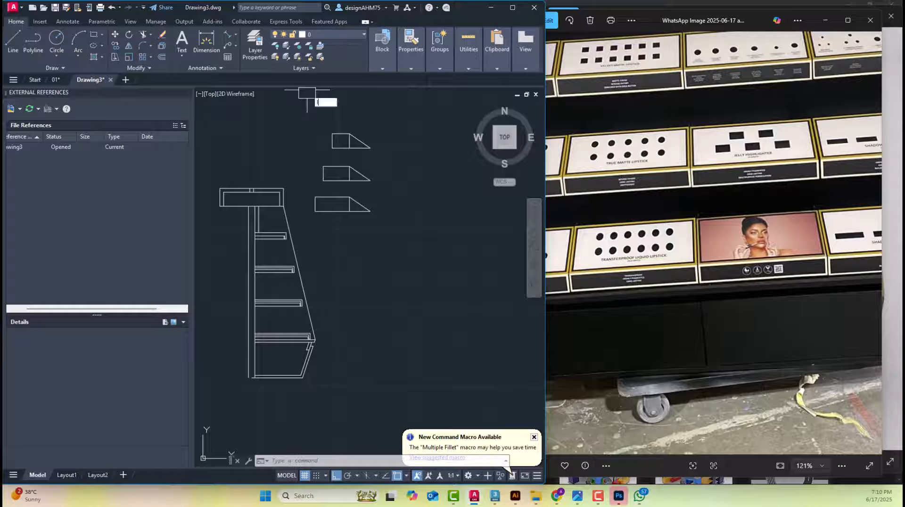
key(Escape)
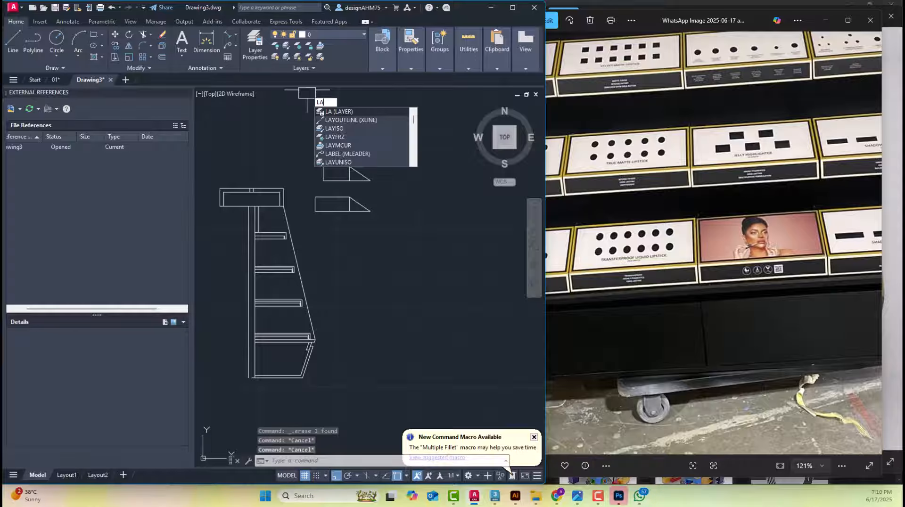
key(Return)
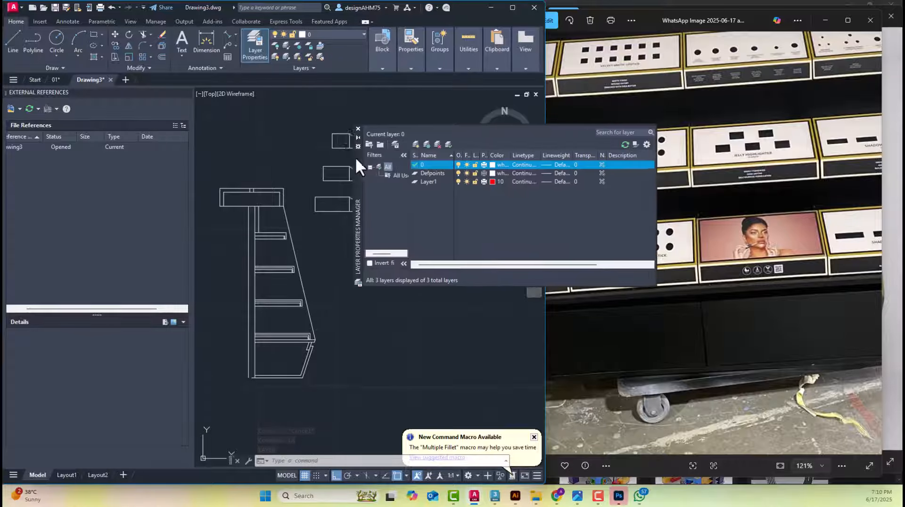
drag(355, 156, 264, 154)
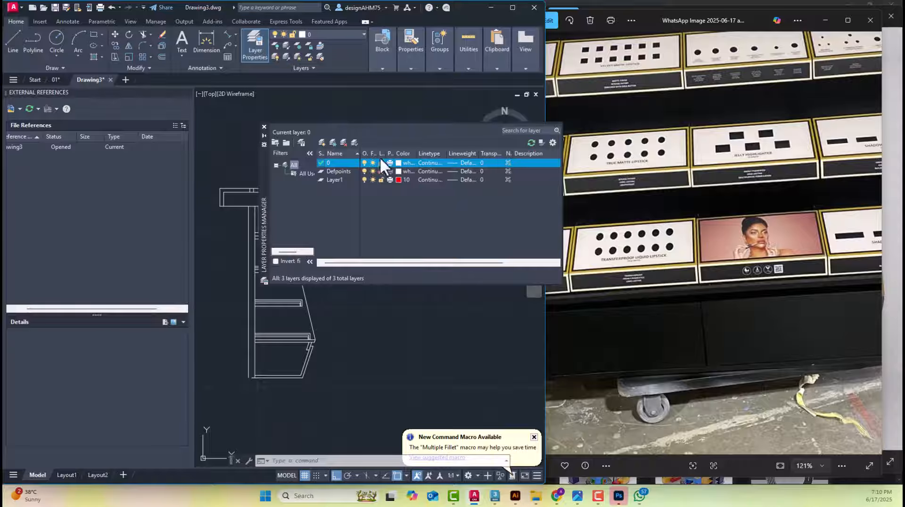
click(323, 140)
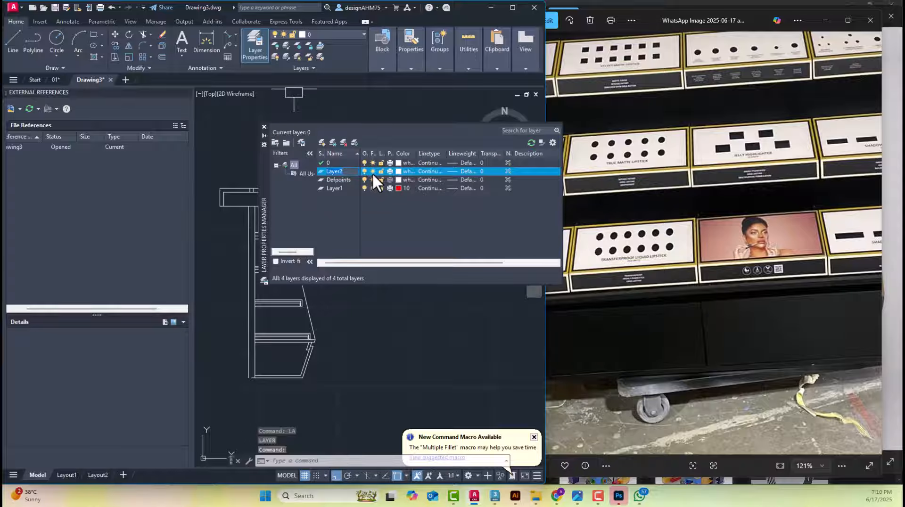
text(Tray)
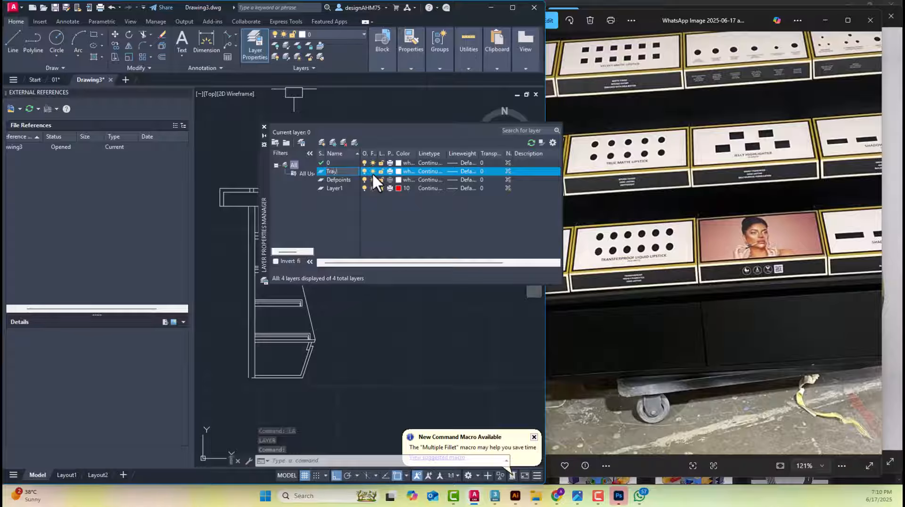
click(400, 171)
click(409, 214)
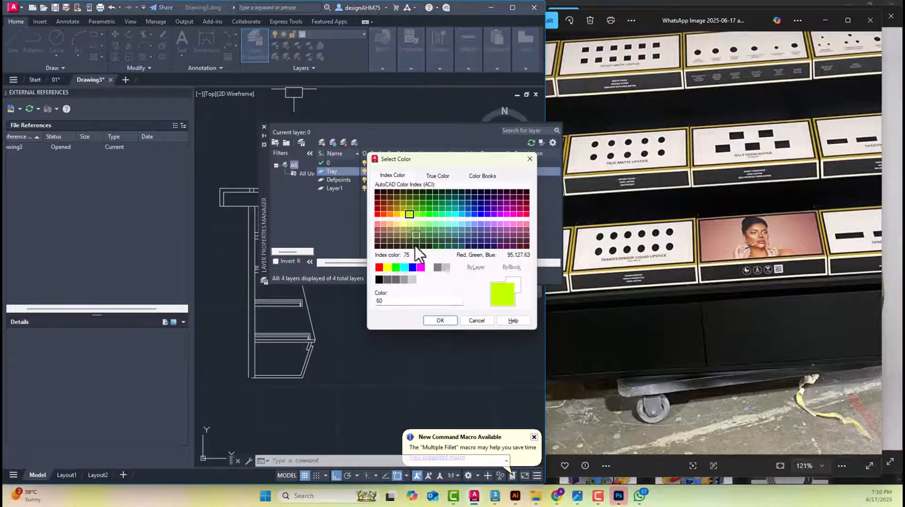
click(439, 317)
Assign all three sloped display unit profiles to the Tray layer
click(319, 35)
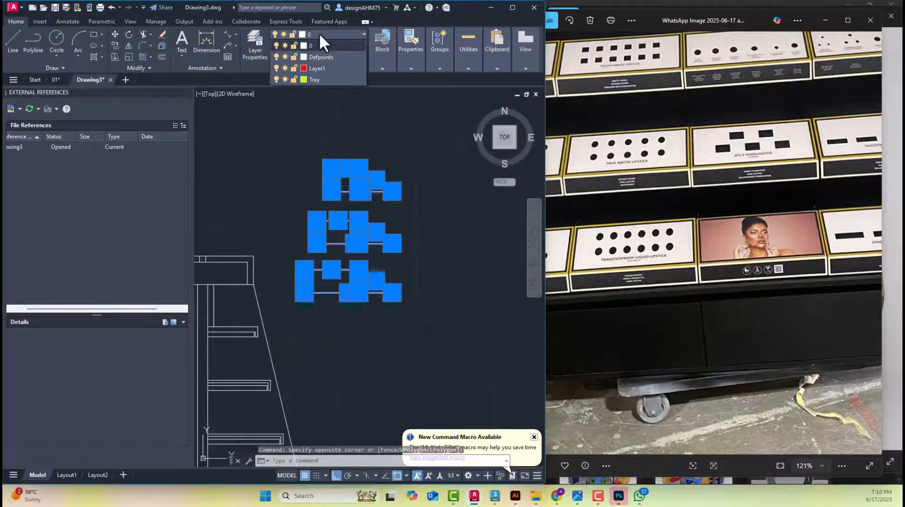
click(314, 79)
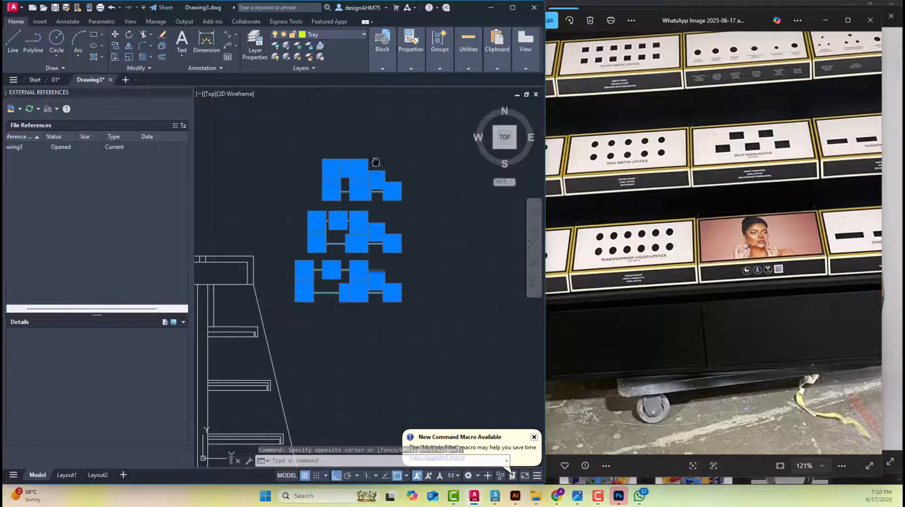
scroll(412, 179, up, 1)
key(Escape)
key(Escape)
Move the shortest tray profile onto the second shelf from the top, with its lower back corner against the back panel
click(460, 190)
click(325, 126)
middle_drag(352, 156, 368, 126)
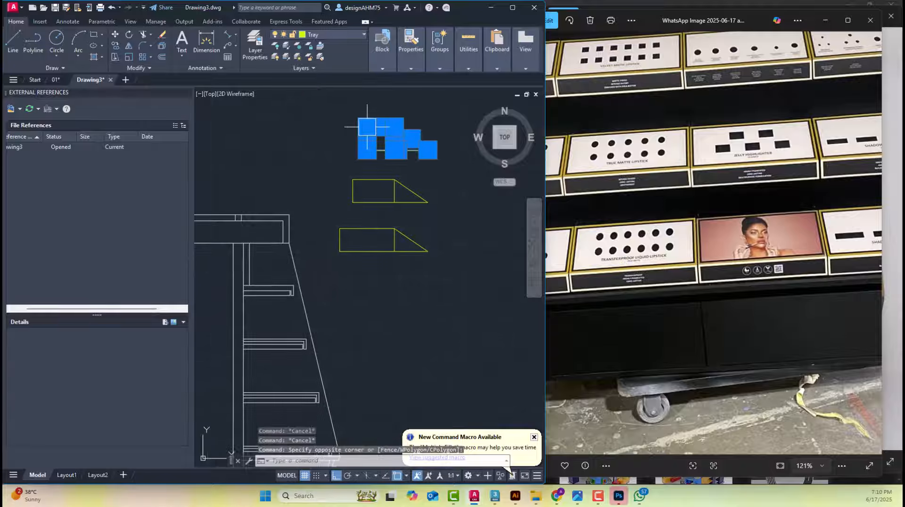
text(m)
key(space)
click(367, 150)
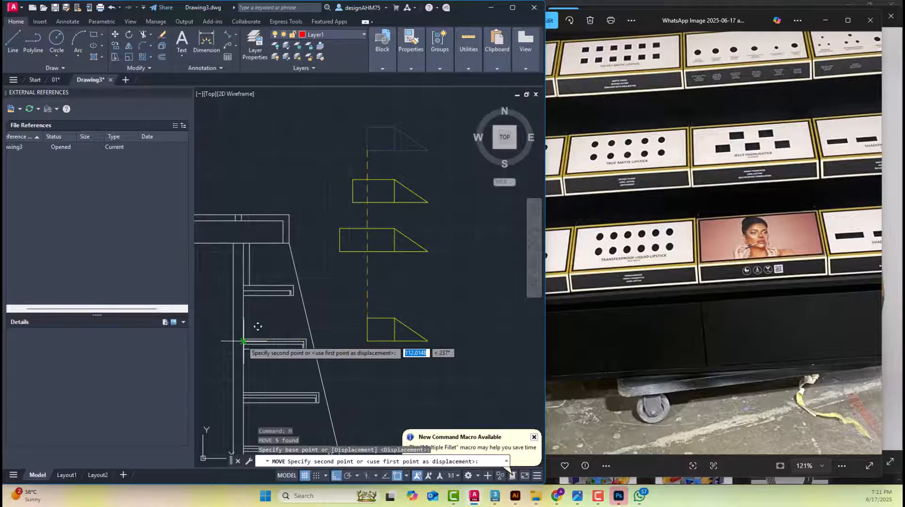
scroll(227, 358, up, 2)
scroll(225, 358, up, 4)
click(296, 282)
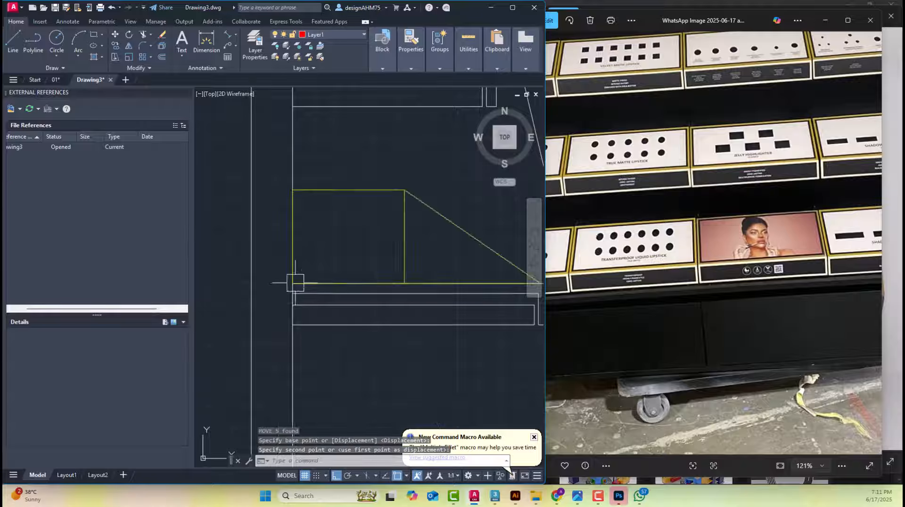
scroll(296, 282, down, 6)
scroll(336, 267, up, 4)
click(344, 236)
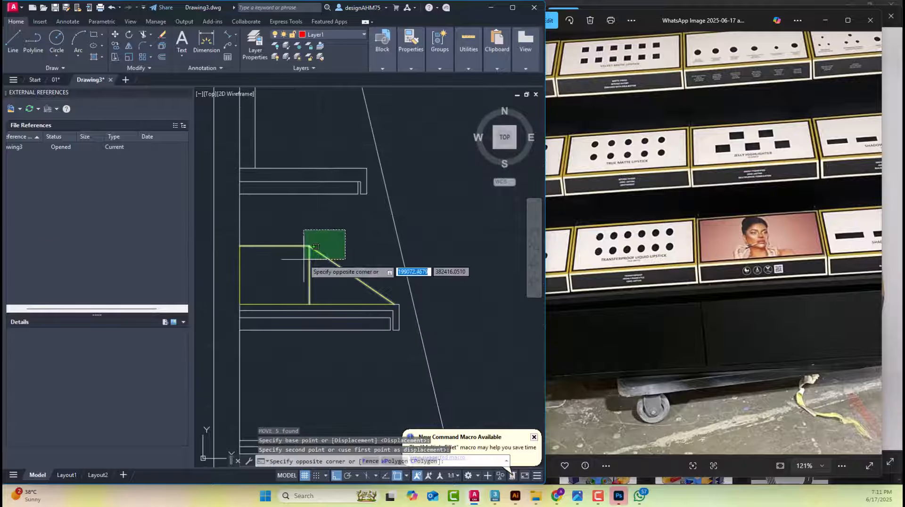
key(Escape)
middle_drag(403, 184, 396, 190)
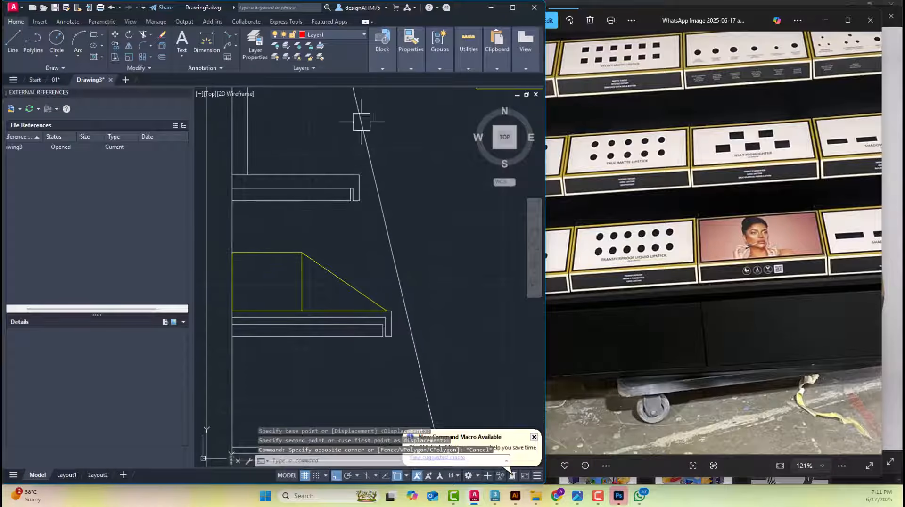
Lock the Defpoints layer and layer 0 so that only the tray geometry stays editable
click(327, 34)
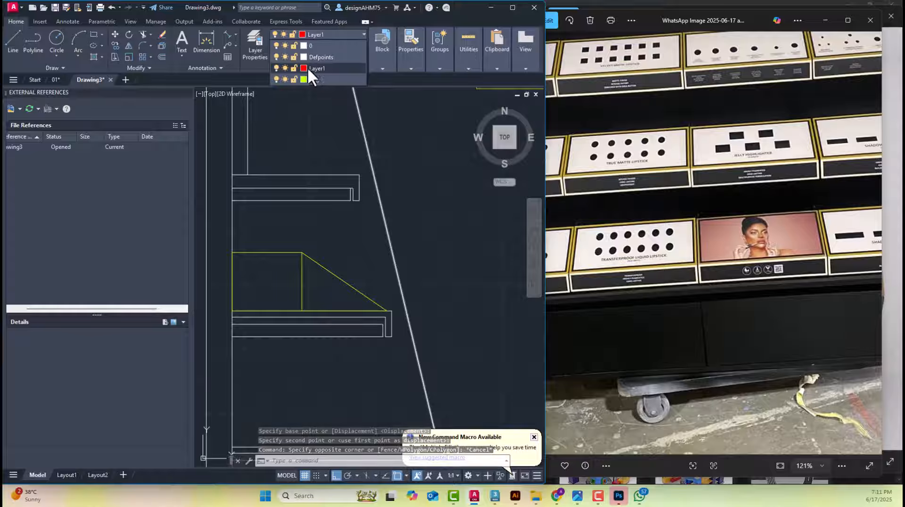
click(294, 57)
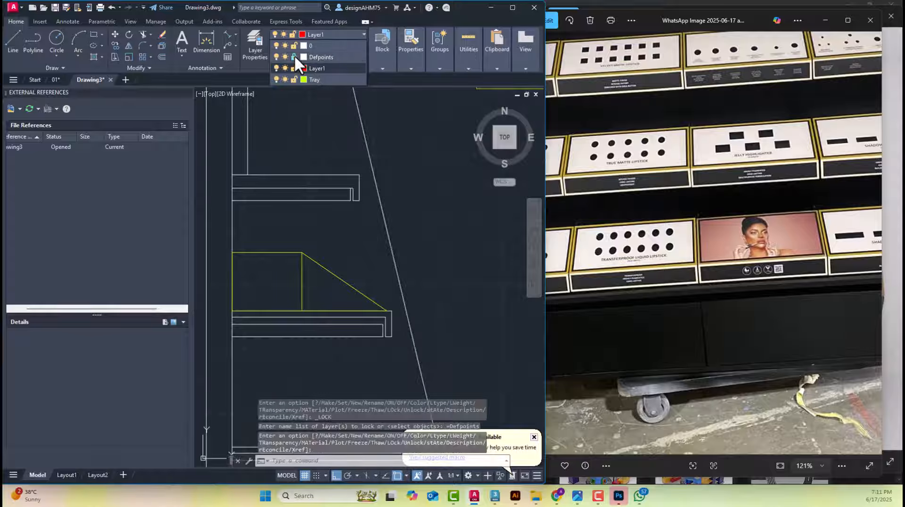
click(301, 257)
click(357, 362)
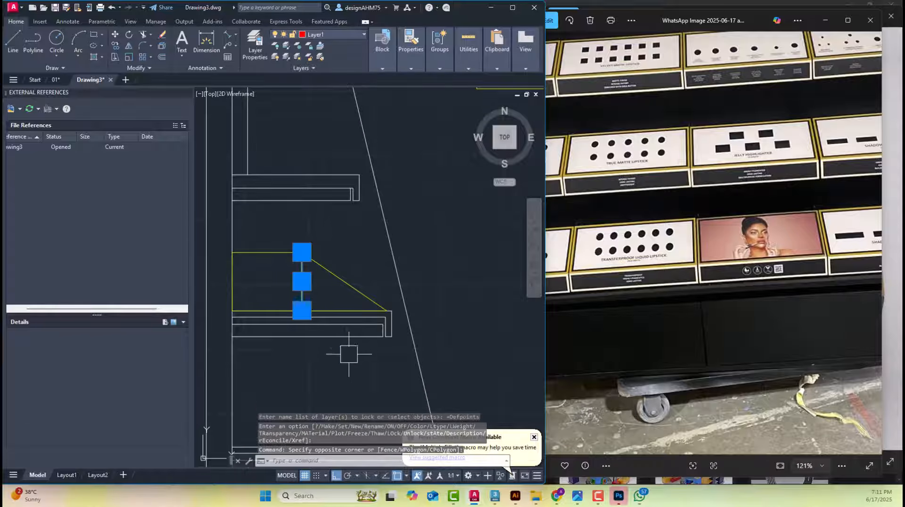
click(319, 251)
key(Escape)
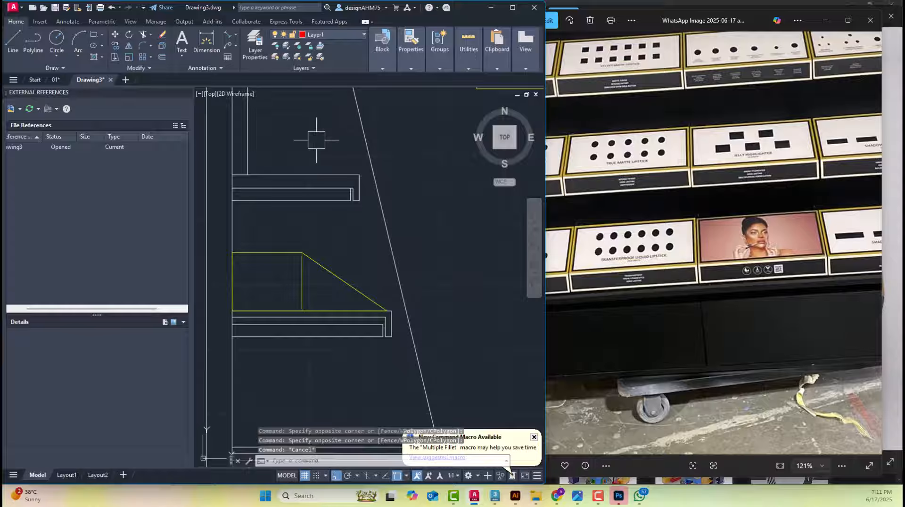
click(316, 37)
click(293, 44)
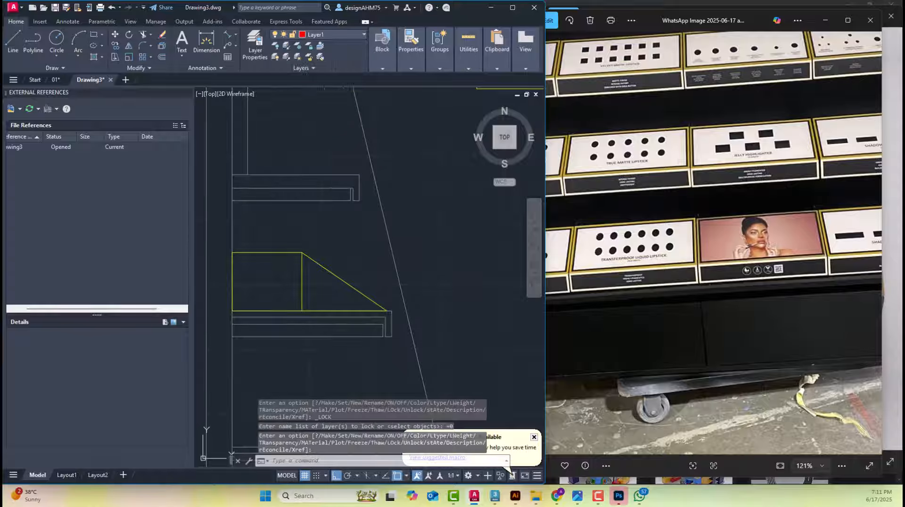
middle_drag(343, 231, 387, 174)
click(400, 187)
click(317, 284)
scroll(402, 257, up, 4)
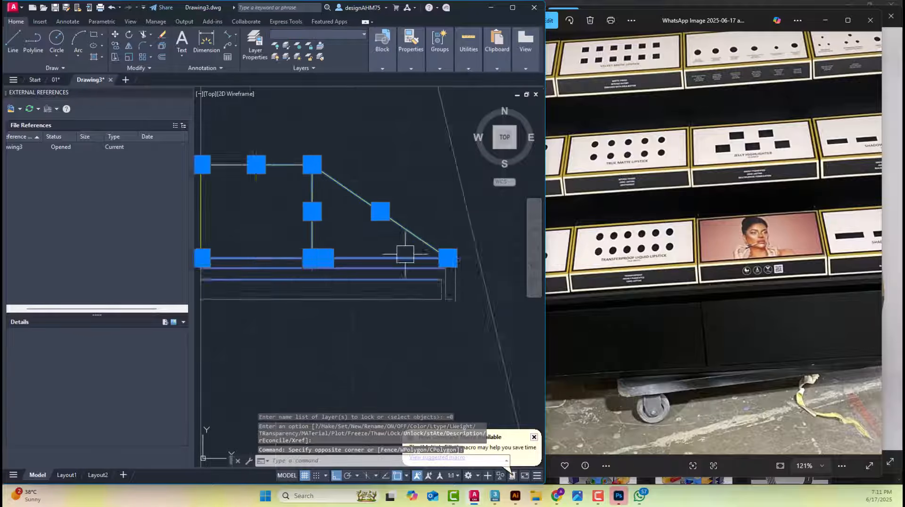
scroll(401, 239, down, 4)
click(256, 170)
click(488, 333)
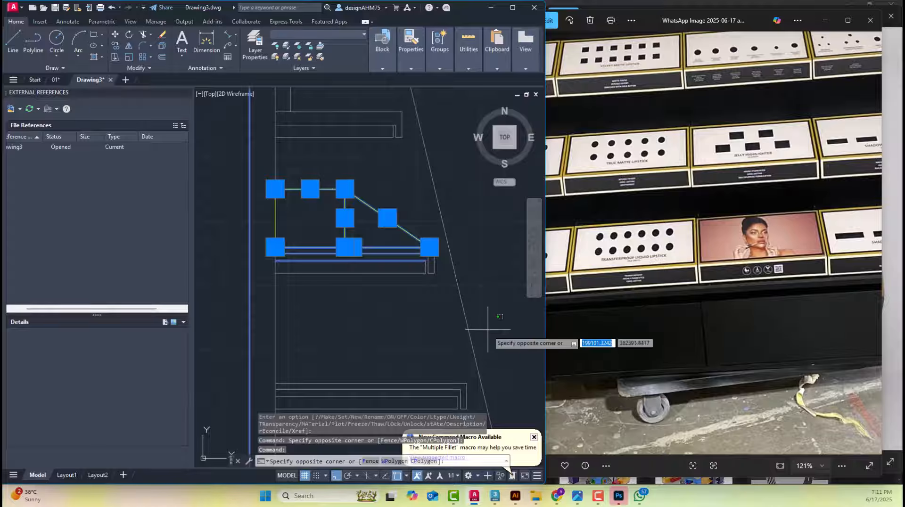
key(Escape)
key(Escape)
Move the tray on the second shelf from the top outward so its tip meets the shelf's upper front corner
click(502, 318)
click(250, 169)
scroll(453, 254, up, 4)
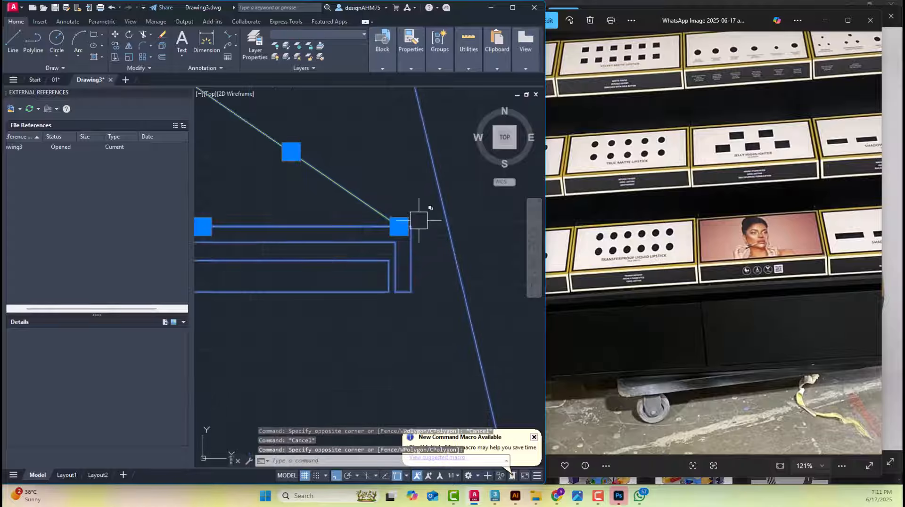
text(m)
key(Return)
click(411, 226)
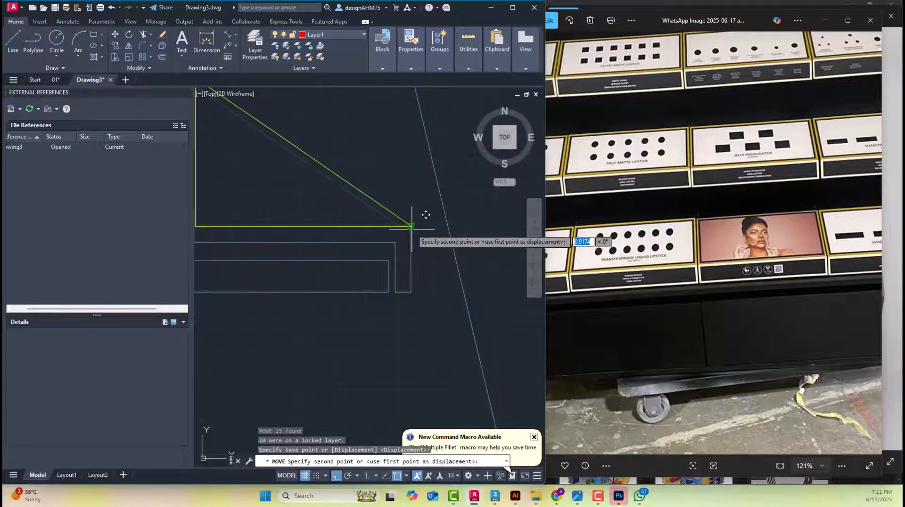
scroll(411, 231, down, 6)
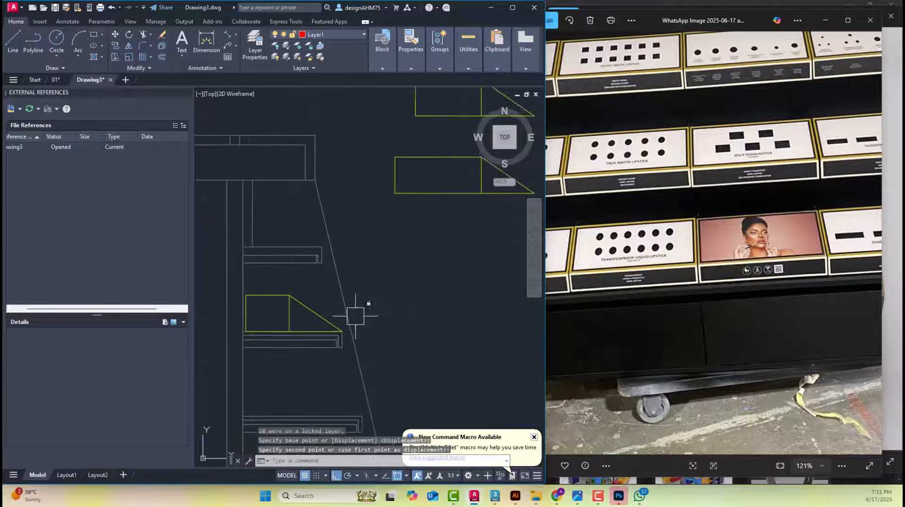
Move the longest tray profile onto the bottom shelf, with its tip at the shelf's upper front corner
click(349, 323)
click(483, 272)
click(384, 218)
middle_drag(414, 259, 389, 210)
text(m)
key(Return)
click(431, 208)
scroll(364, 303, down, 3)
click(347, 363)
Move the remaining tray profile onto the third shelf from the top, with its tip at the shelf's upper front corner
click(444, 240)
click(350, 175)
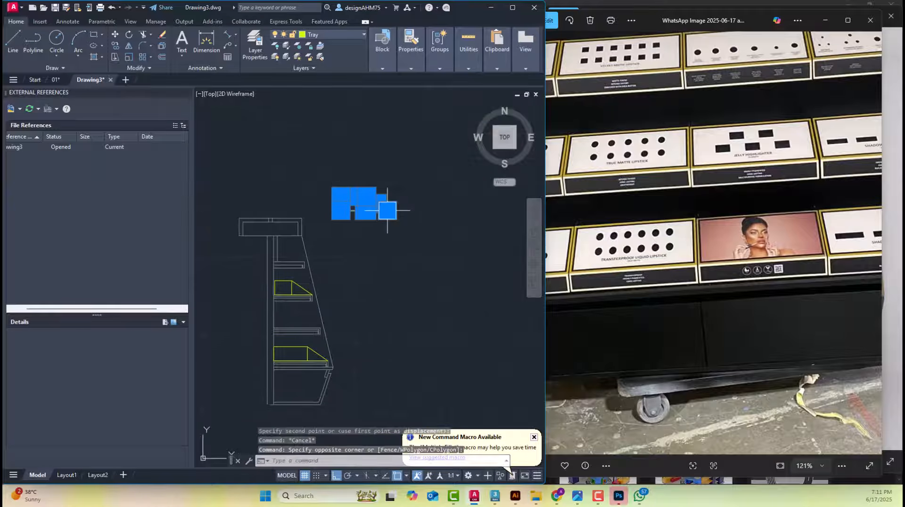
text(m)
key(Return)
click(387, 211)
scroll(382, 268, up, 3)
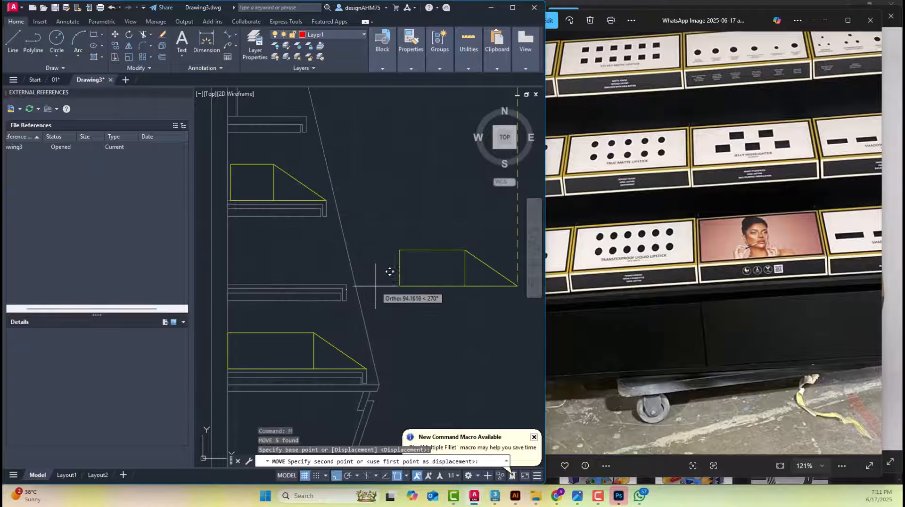
click(346, 285)
key(Escape)
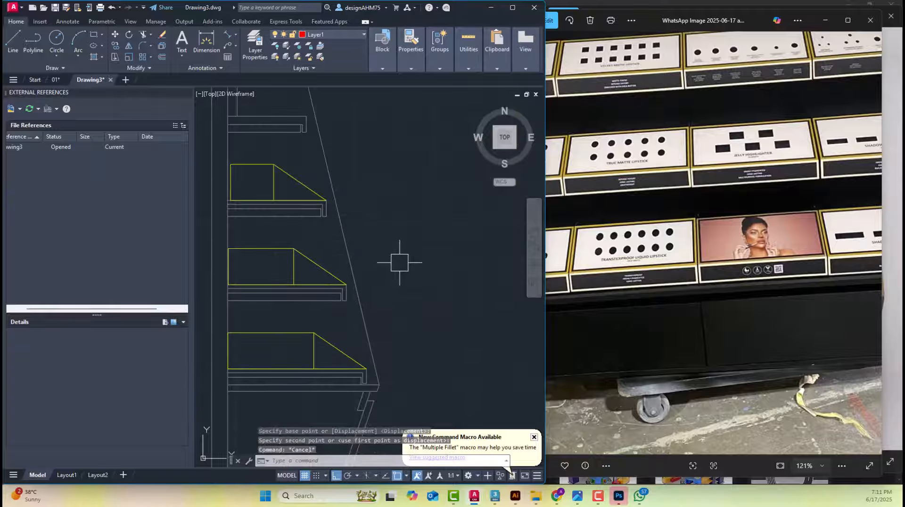
Unlock the Defpoints layer and layer 0
scroll(353, 245, up, 5)
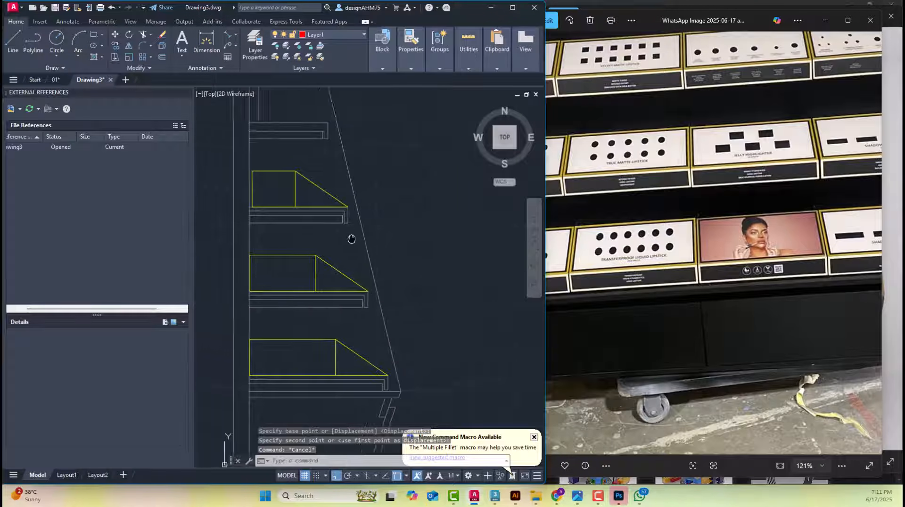
scroll(346, 207, down, 2)
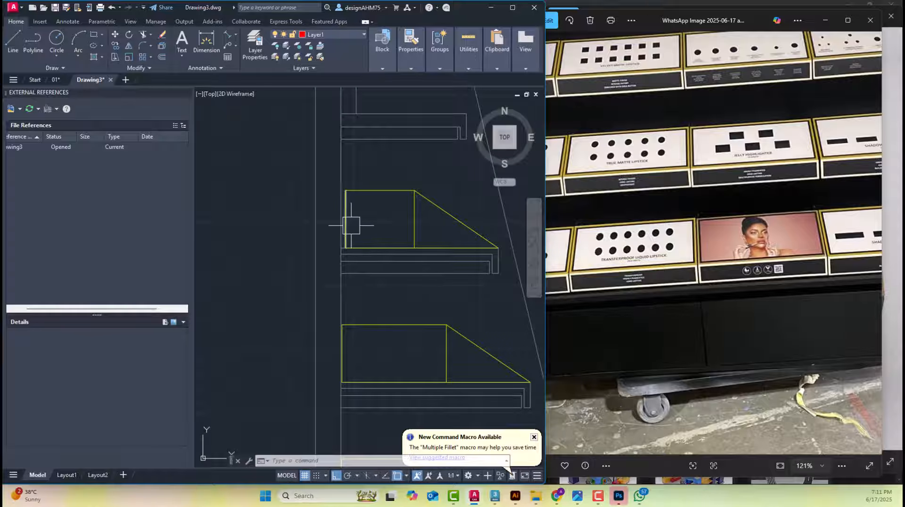
scroll(417, 237, down, 4)
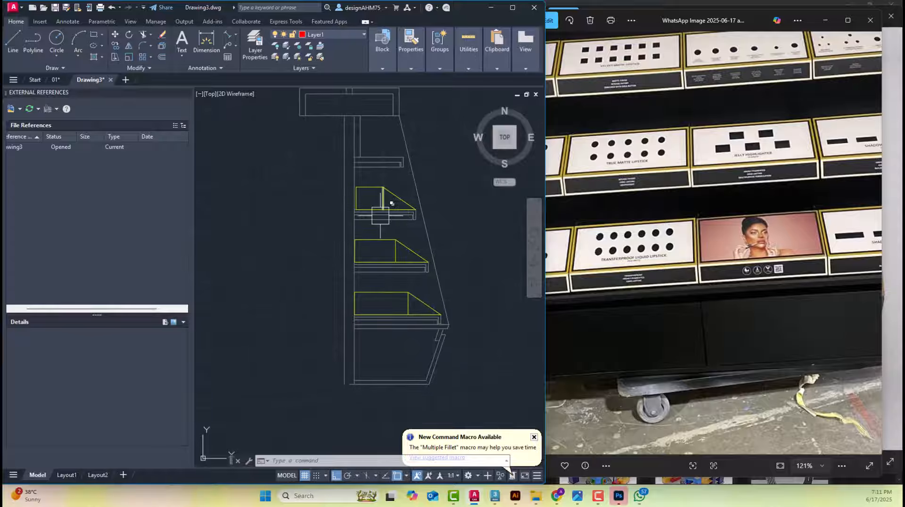
click(330, 34)
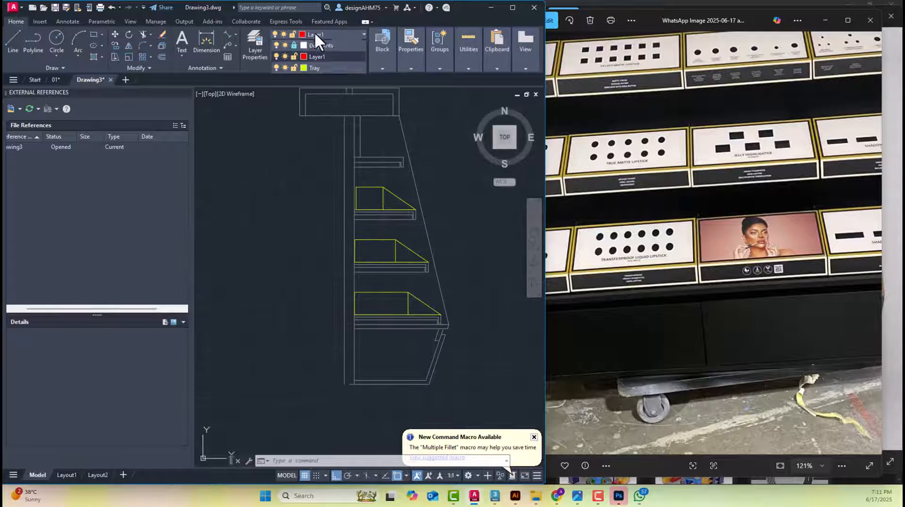
click(295, 57)
click(294, 46)
scroll(456, 159, down, 4)
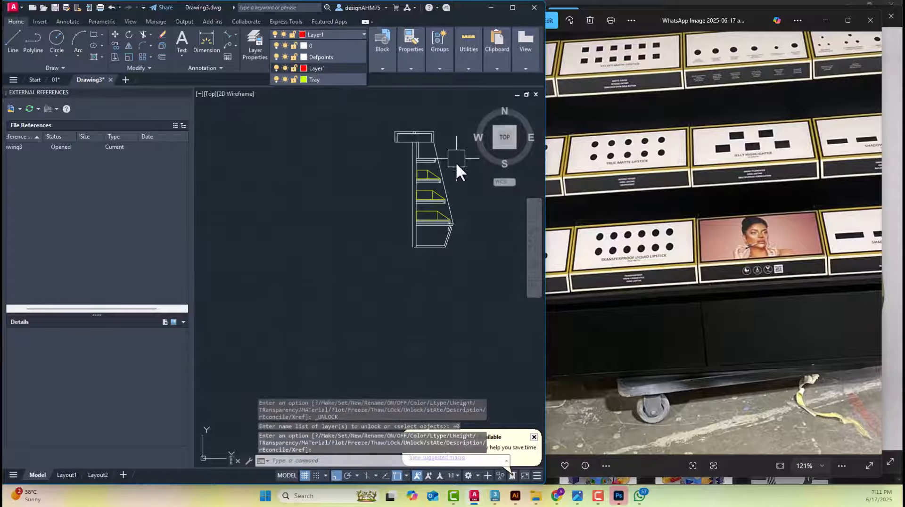
click(456, 159)
scroll(457, 159, up, 2)
key(Escape)
key(Escape)
middle_drag(437, 224, 399, 252)
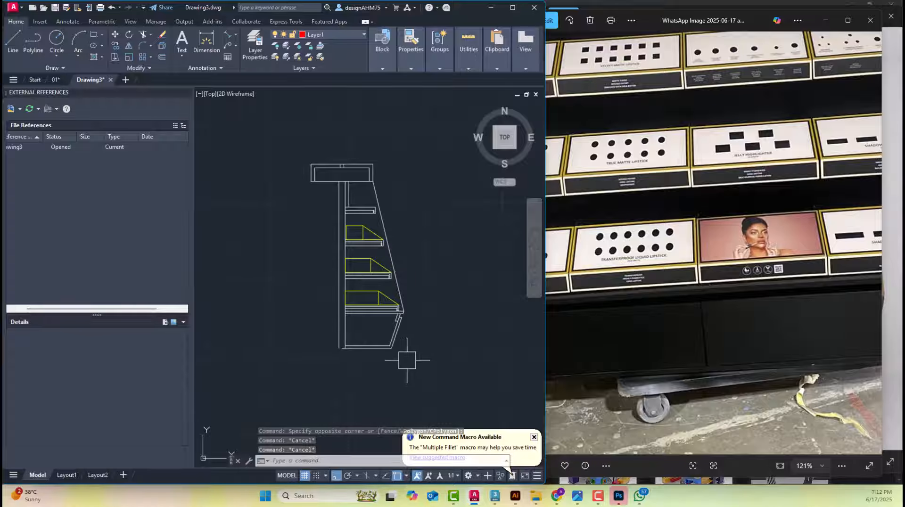
click(446, 378)
scroll(349, 198, up, 4)
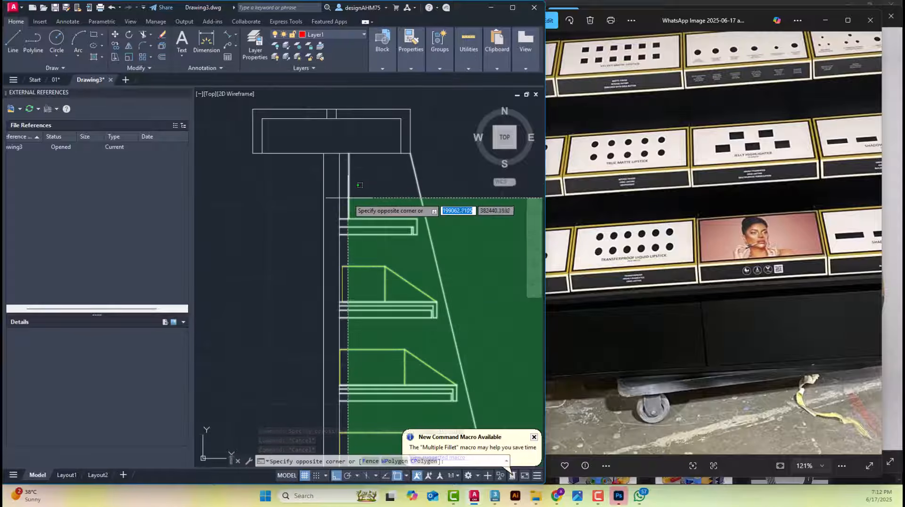
click(332, 191)
mouse_move(334, 216)
middle_down()
mouse_move(307, 192)
mouse_move(310, 180)
middle_up()
scroll(317, 261, down, 2)
middle_drag(329, 262, 347, 171)
scroll(325, 357, up, 4)
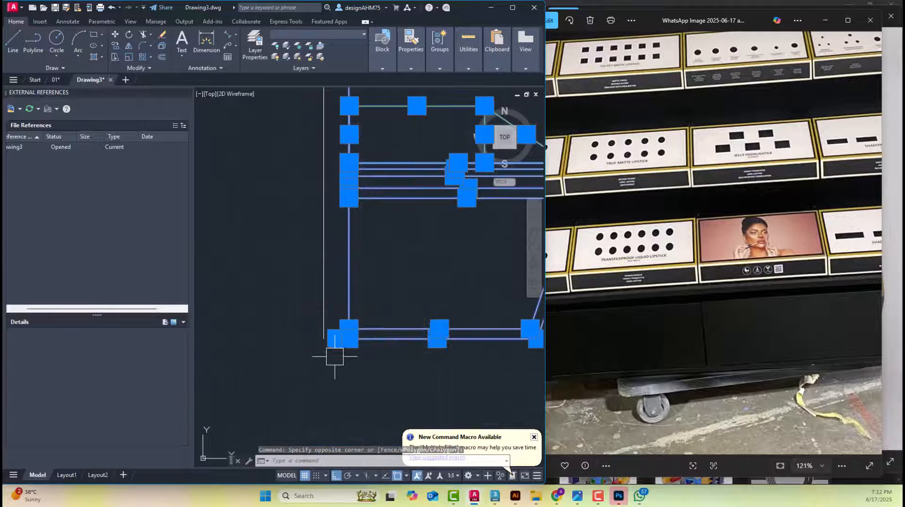
scroll(326, 274, down, 4)
key(Escape)
key(Escape)
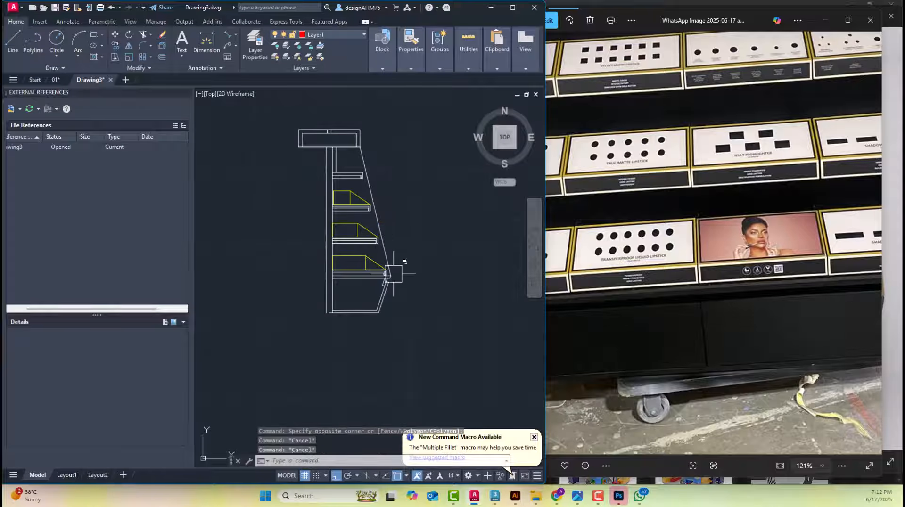
Mirror the right-half shelves, trays, base and slanted side line about the vertical centerline through the midpoint of the back panel's bottom edge
scroll(346, 169, up, 2)
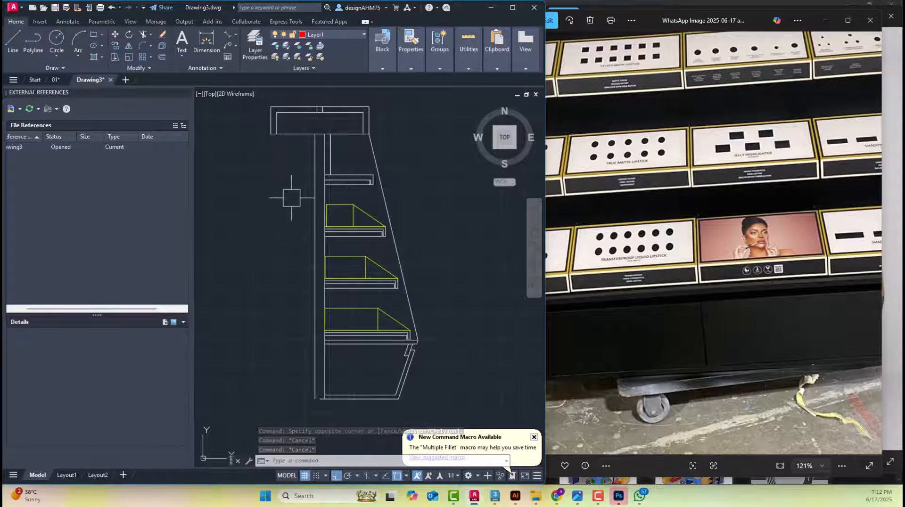
middle_drag(410, 316, 408, 298)
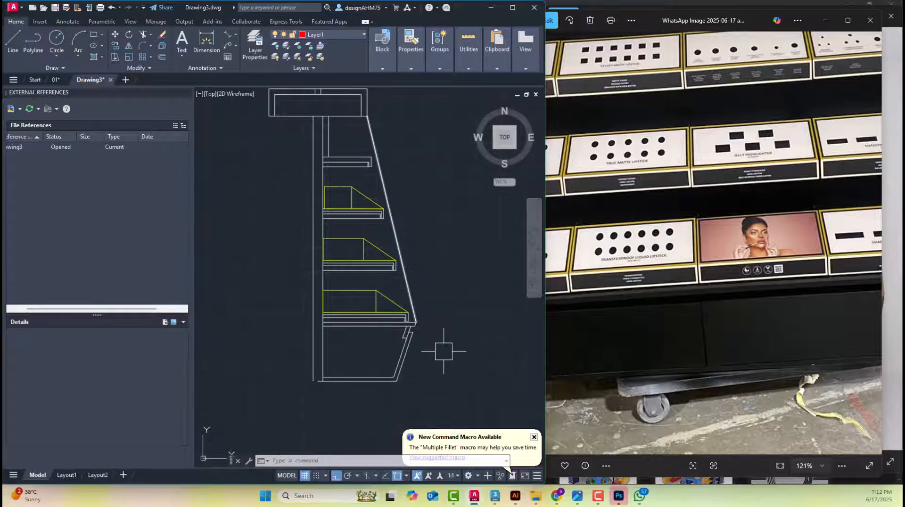
click(452, 399)
click(319, 132)
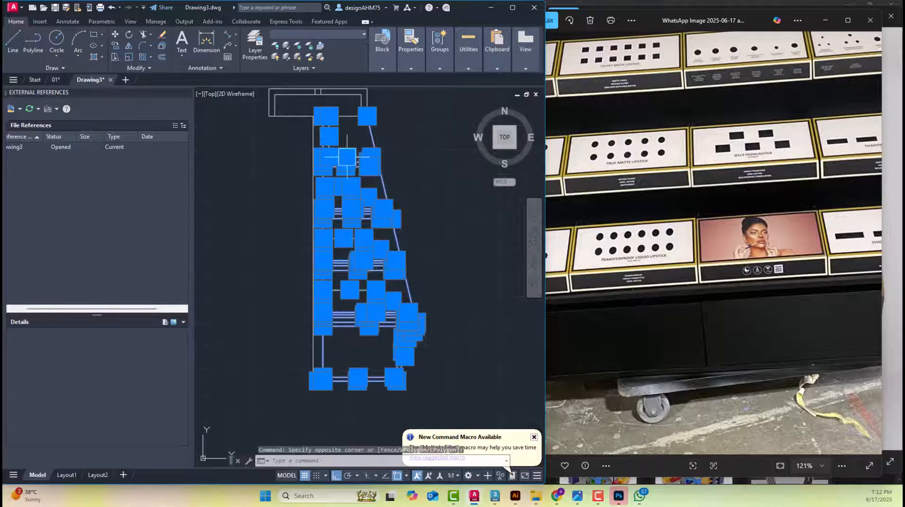
scroll(304, 417, up, 4)
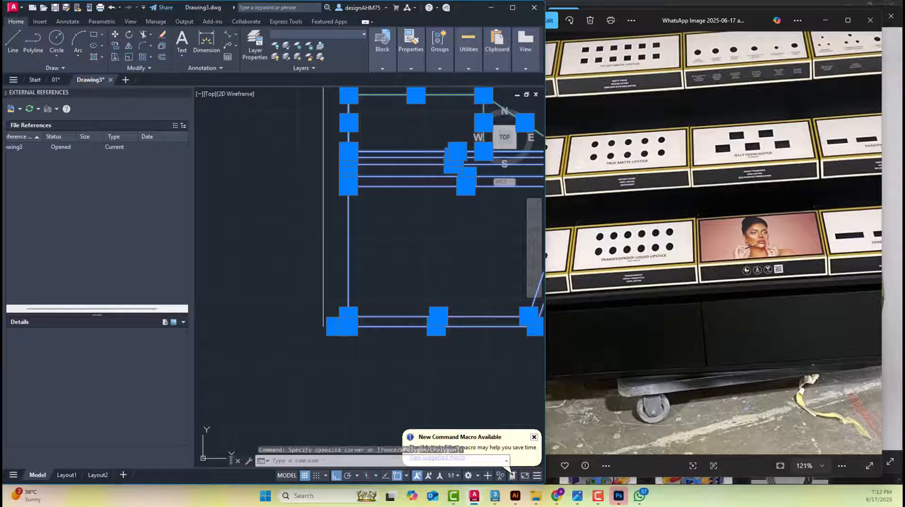
key(Return)
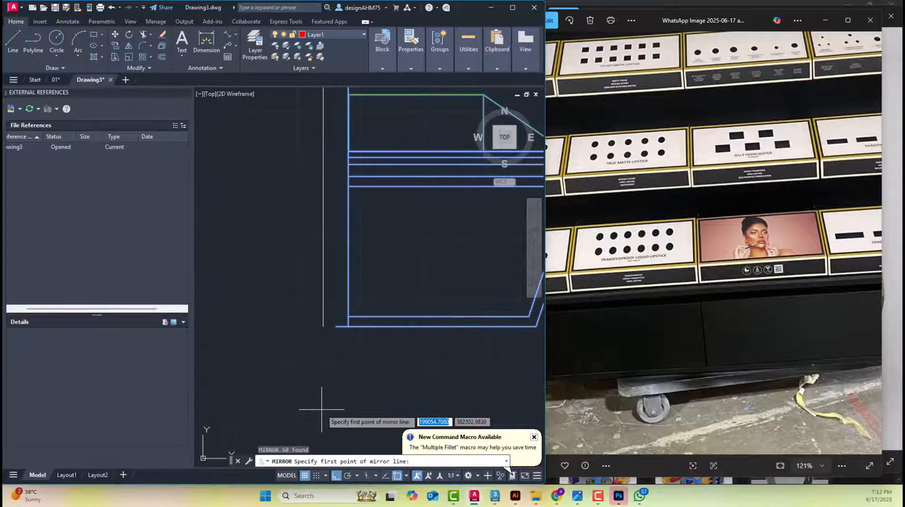
click(336, 325)
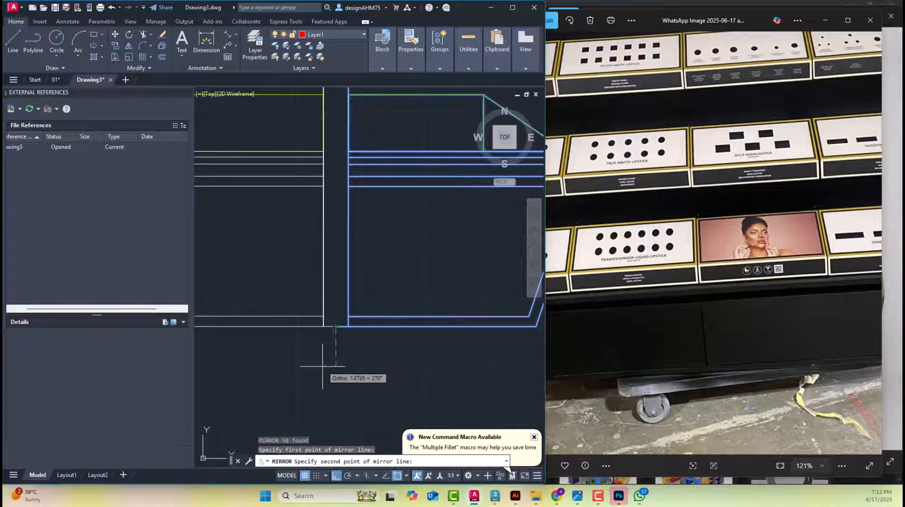
key(F8)
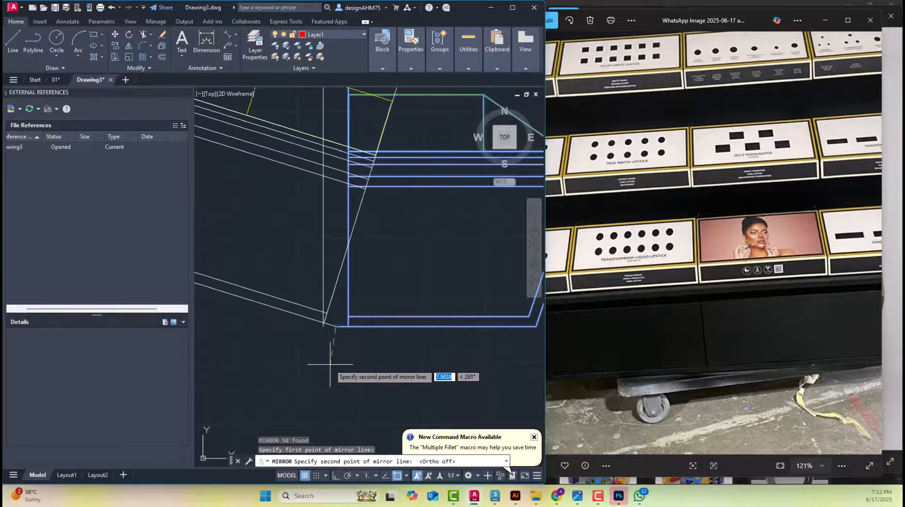
scroll(335, 354, down, 5)
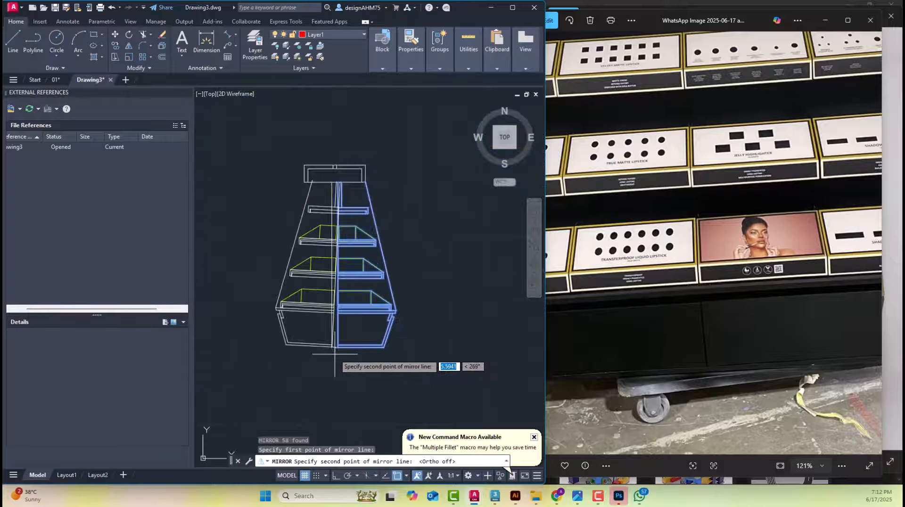
key(F8)
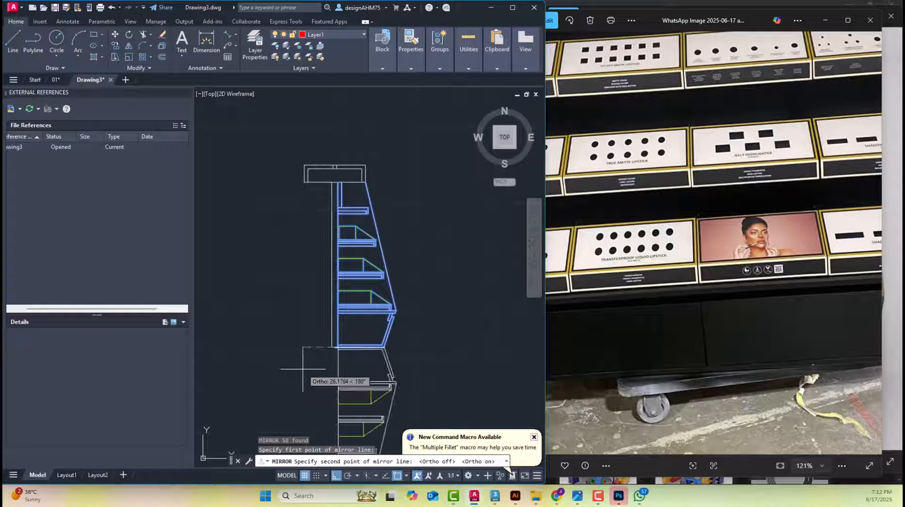
click(332, 346)
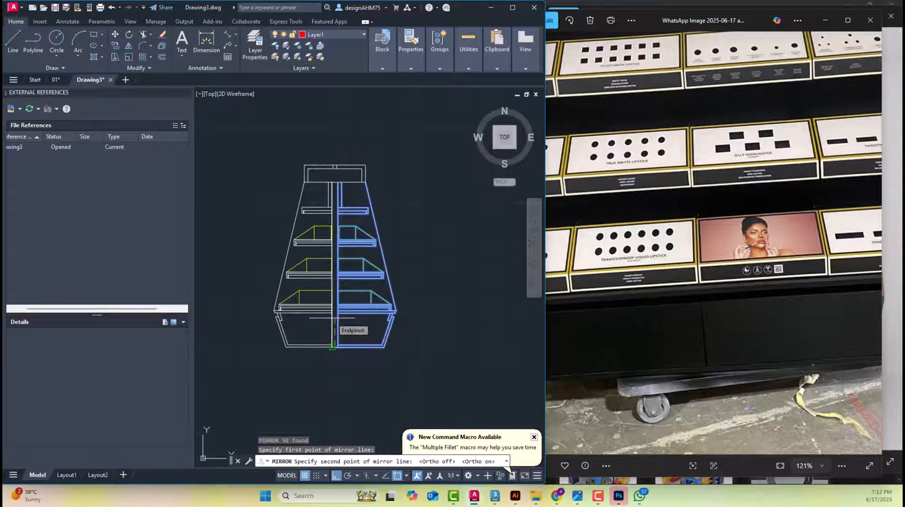
scroll(349, 321, up, 2)
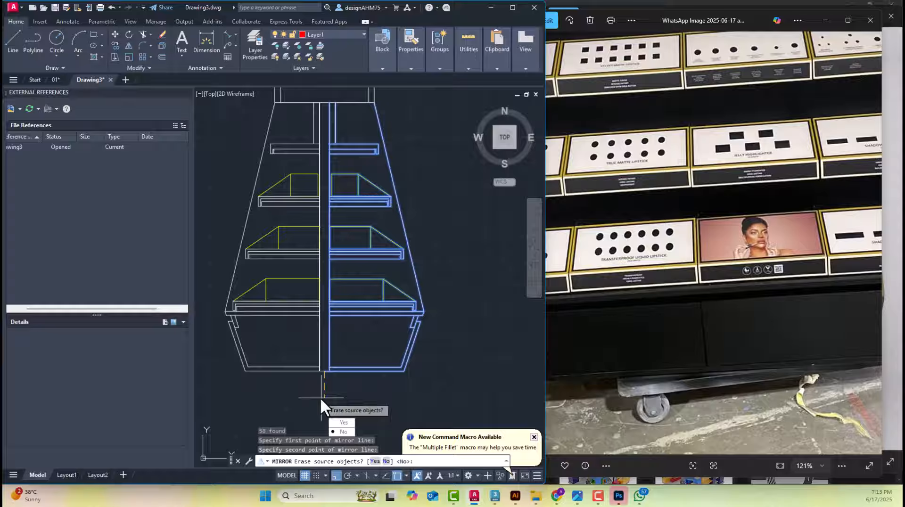
Complete the mirror of the right half while keeping the source objects
text(n)
key(Return)
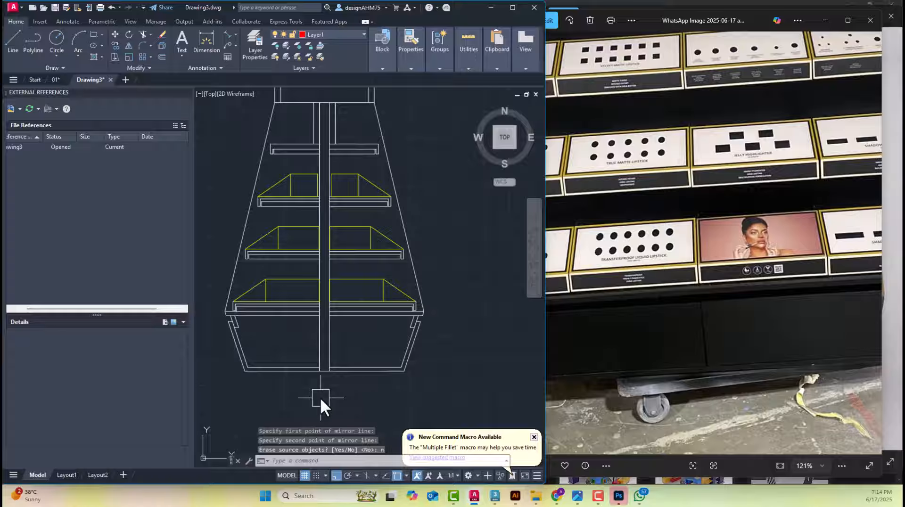
Erase the separate older copy of the section together with its dimensions
scroll(325, 293, down, 10)
click(528, 329)
click(392, 208)
scroll(401, 285, up, 6)
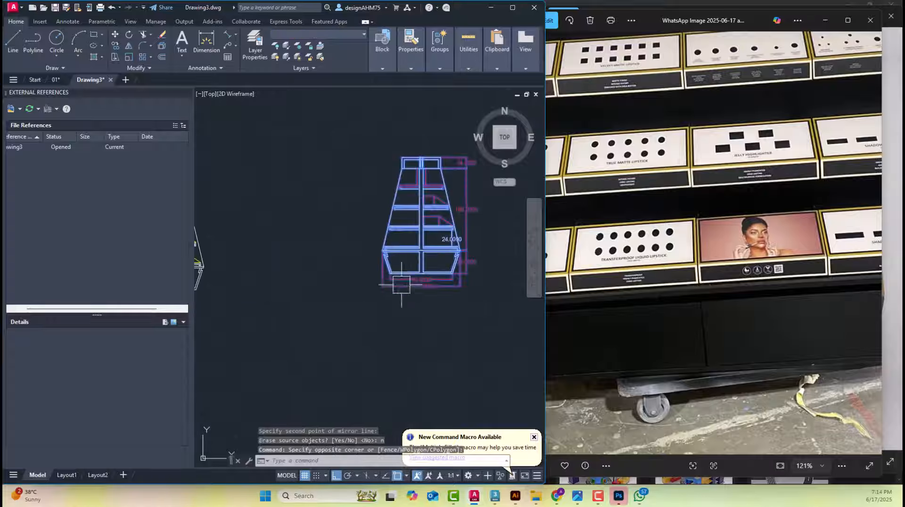
middle_drag(397, 246, 443, 343)
scroll(452, 256, down, 3)
key(Delete)
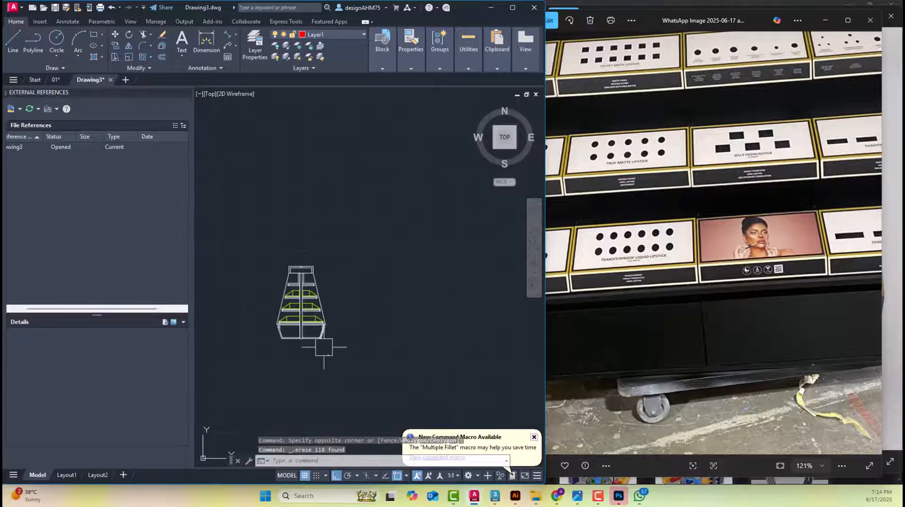
Examine the completed double-sided section and compare it with the gondola model in 3ds Max
scroll(324, 347, up, 8)
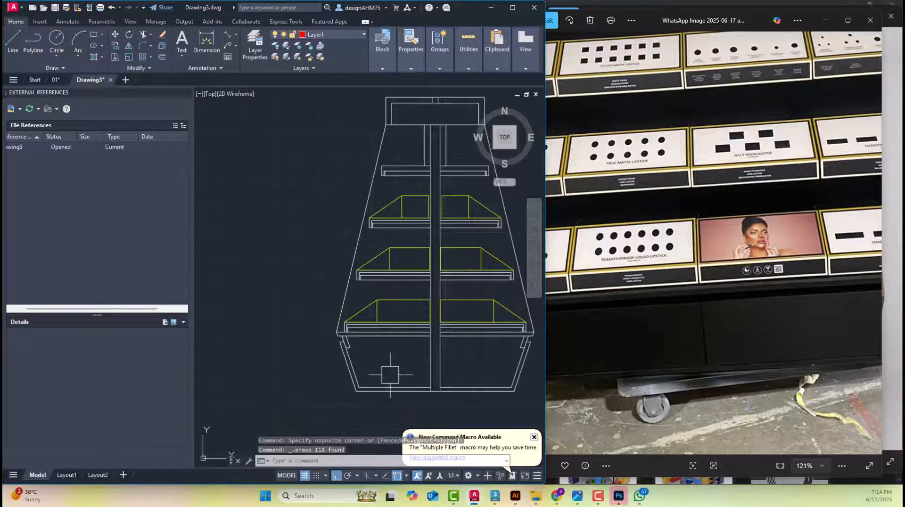
middle_drag(391, 375, 302, 396)
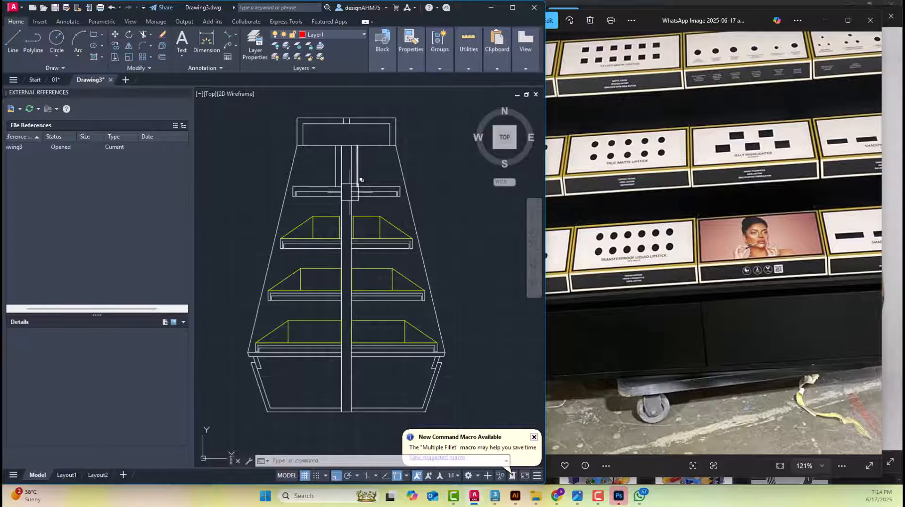
scroll(351, 186, down, 2)
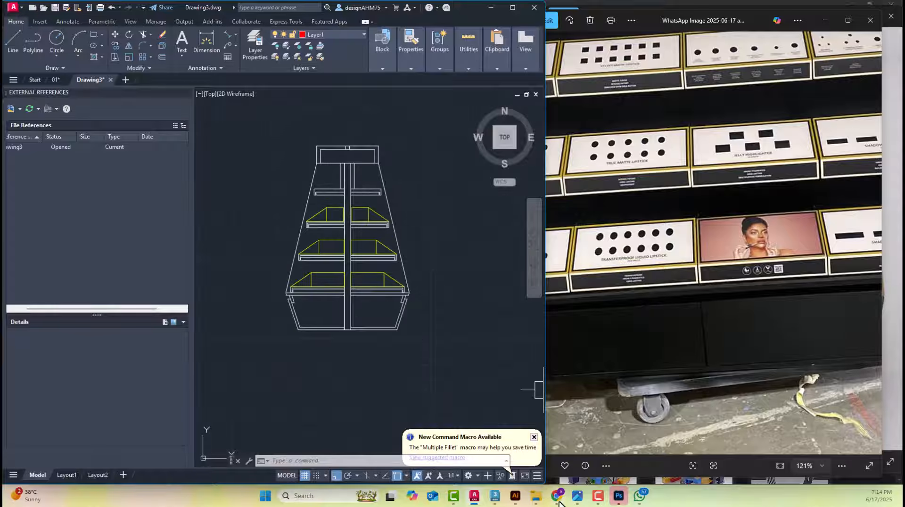
click(498, 500)
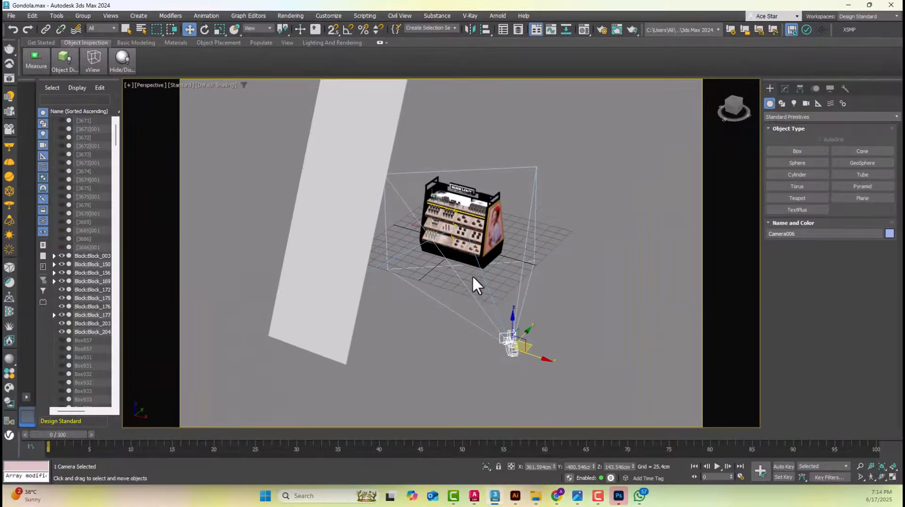
alt+middle_drag(473, 278, 463, 291)
click(849, 4)
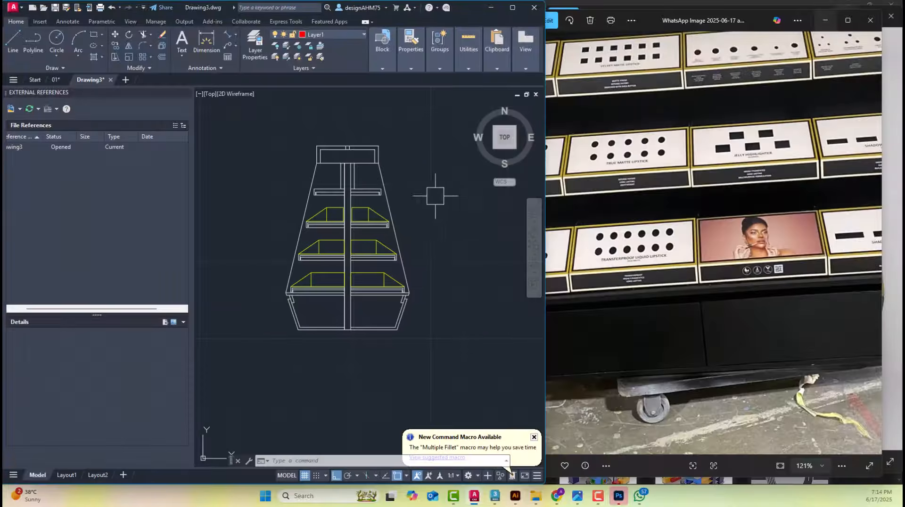
scroll(365, 197, up, 4)
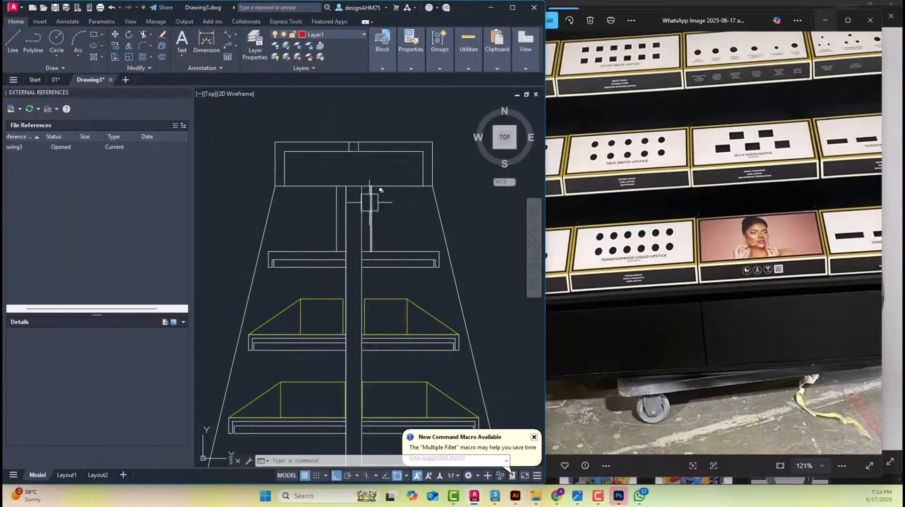
scroll(398, 239, down, 4)
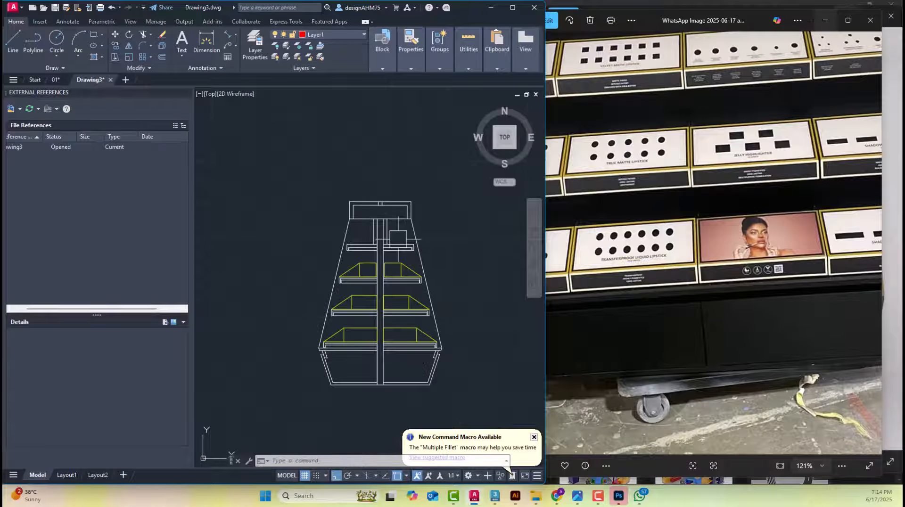
scroll(405, 253, down, 2)
scroll(387, 266, up, 4)
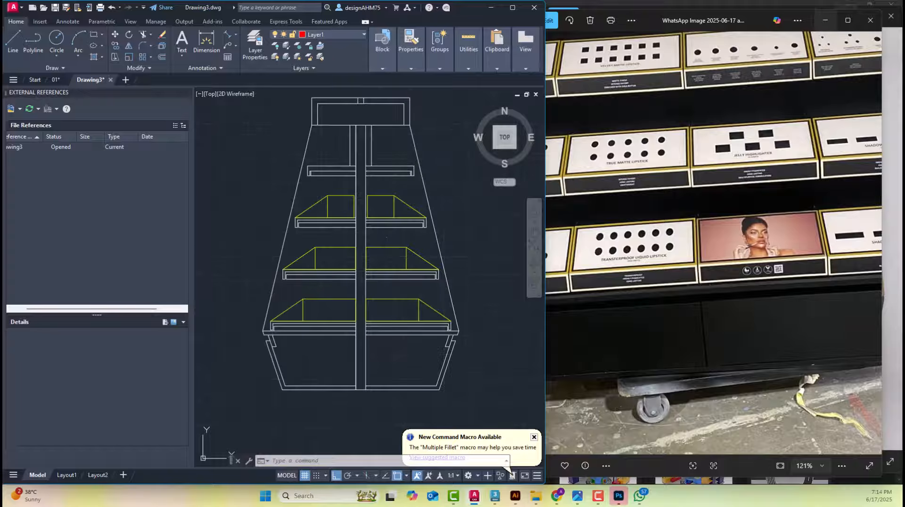
Save the drawing as Drawing3.dwg in the Gondola Tutorial folder inside my 1st video
key(ctrl+s)
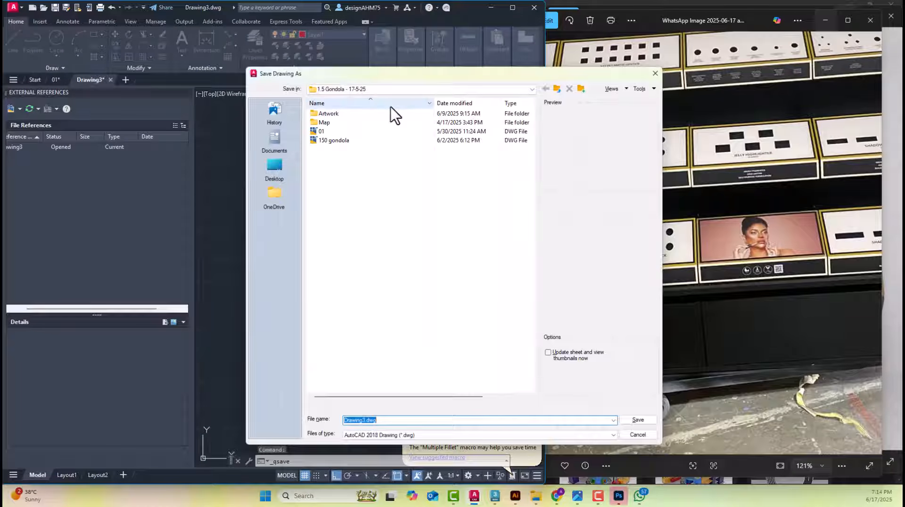
click(382, 89)
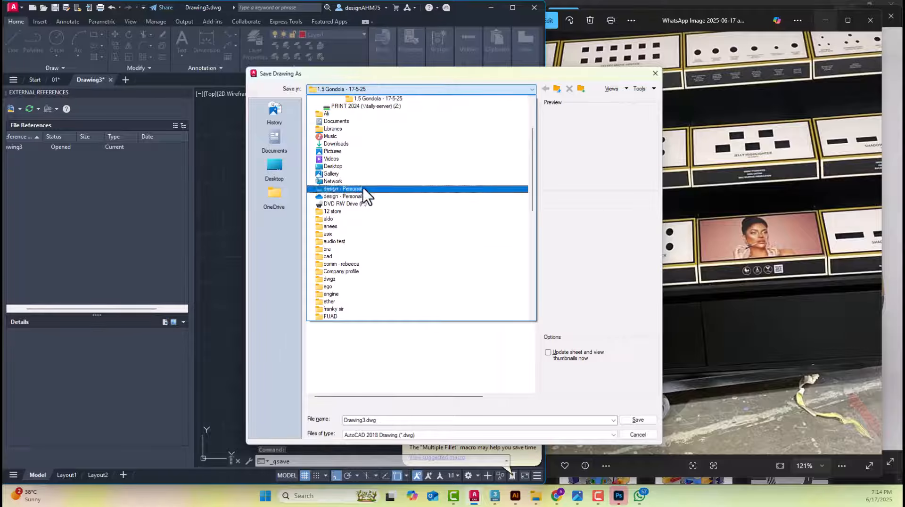
scroll(362, 185, up, 3)
click(355, 168)
double_click(342, 130)
double_click(341, 140)
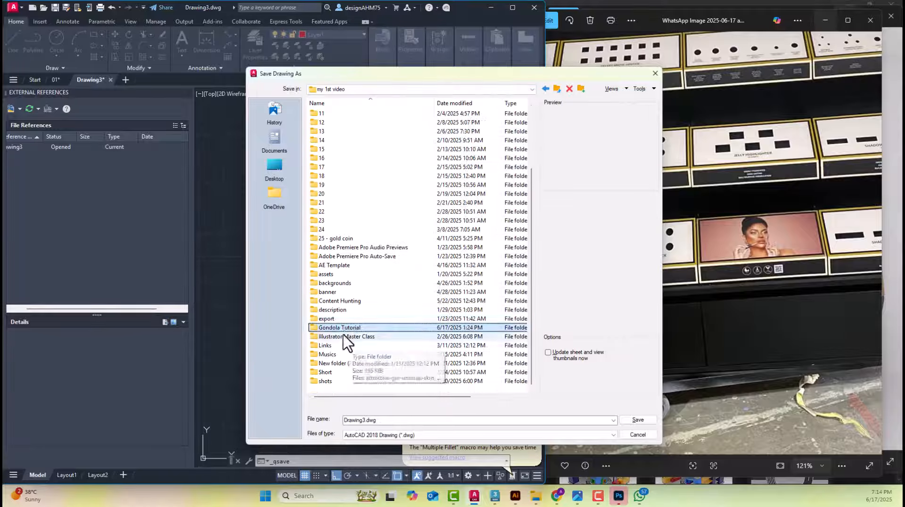
double_click(346, 346)
key(Return)
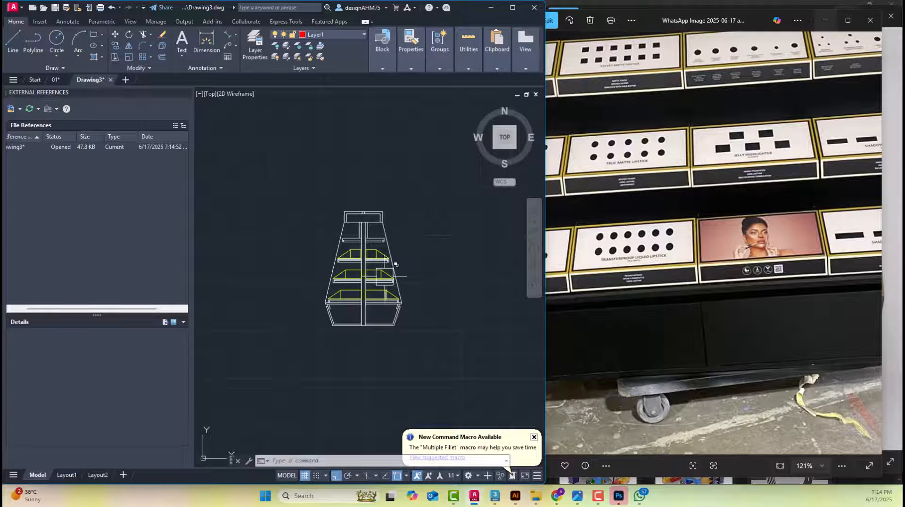
Switch to 3ds Max and delete the framed portrait graphic and the side panel at the gondola's near end
click(495, 500)
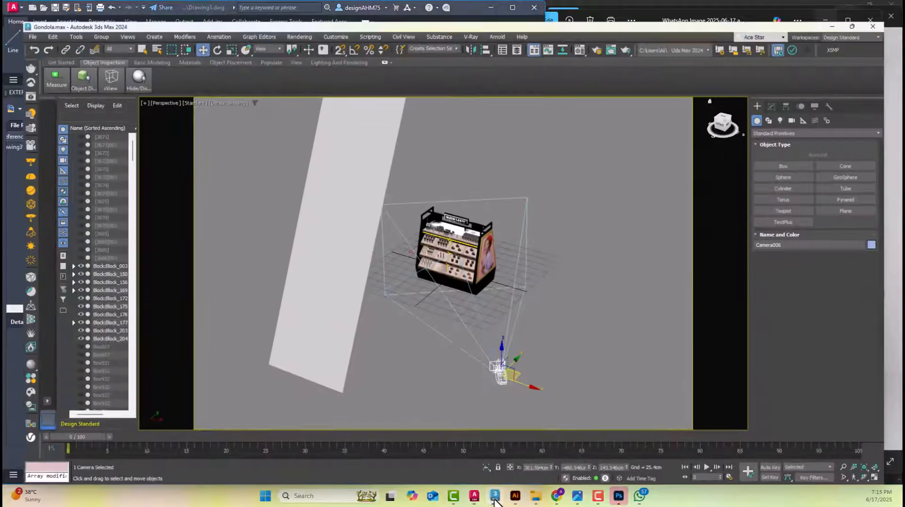
click(488, 240)
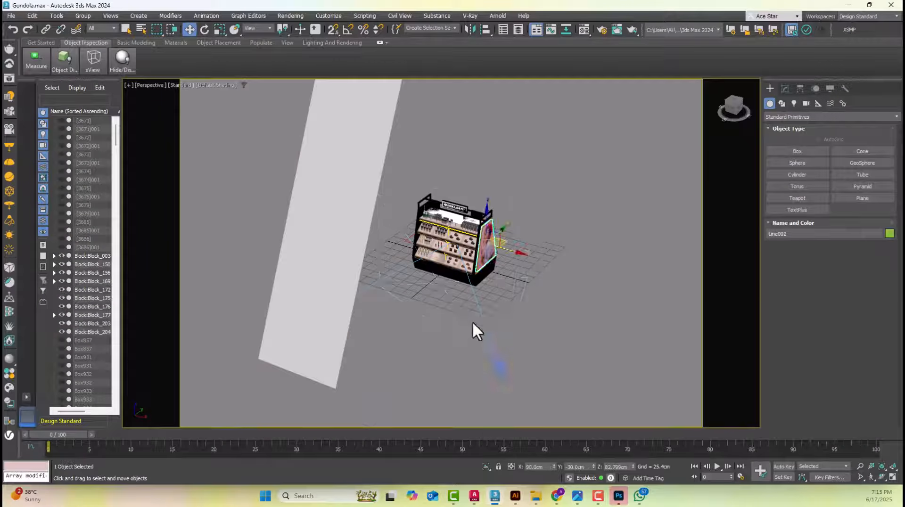
scroll(420, 197, up, 4)
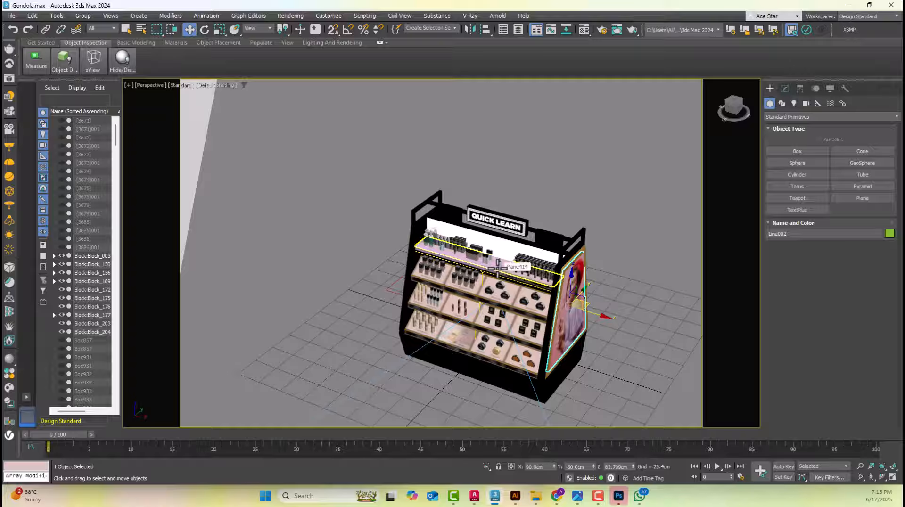
middle_drag(577, 272, 534, 246)
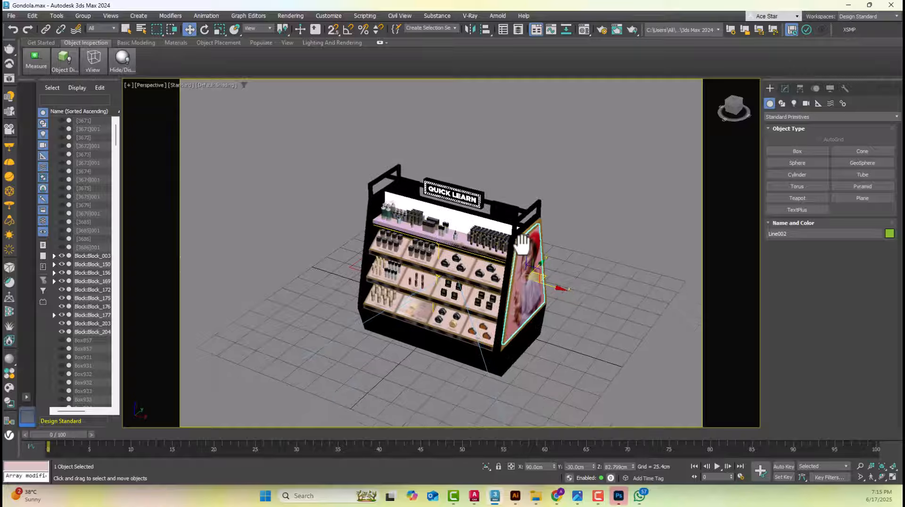
key(Delete)
click(524, 249)
key(Delete)
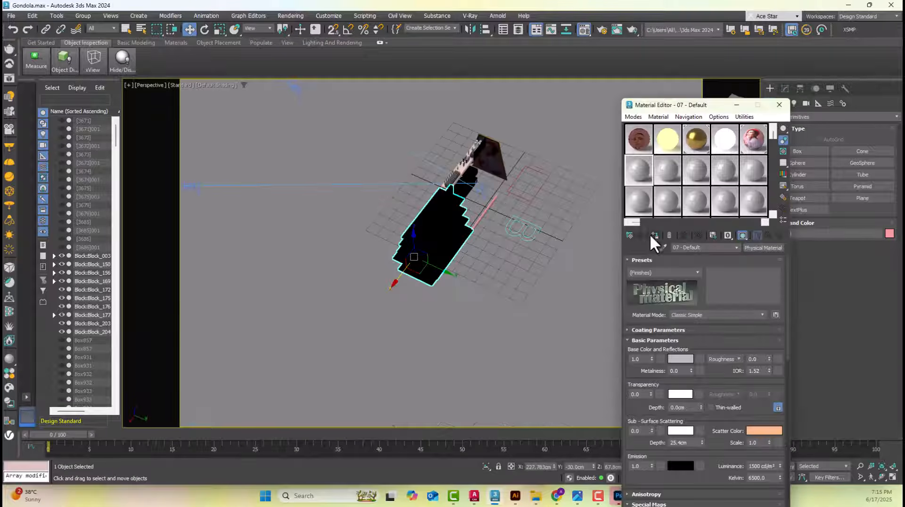
Move the shelving body out of the gondola along the X axis and give it the grey 07 - Default material
click(654, 235)
click(534, 276)
alt+middle_drag(533, 276, 542, 259)
scroll(499, 213, up, 5)
alt+middle_drag(512, 227, 448, 236)
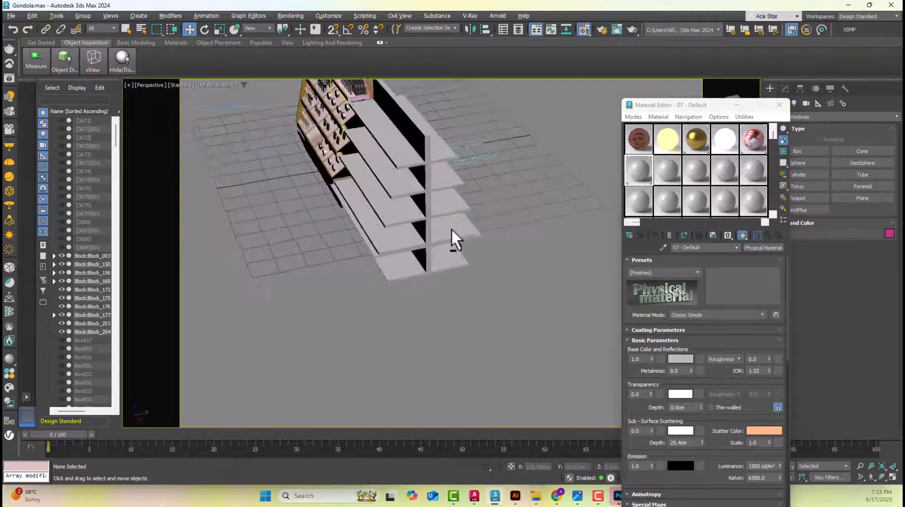
click(427, 191)
drag(439, 221, 515, 305)
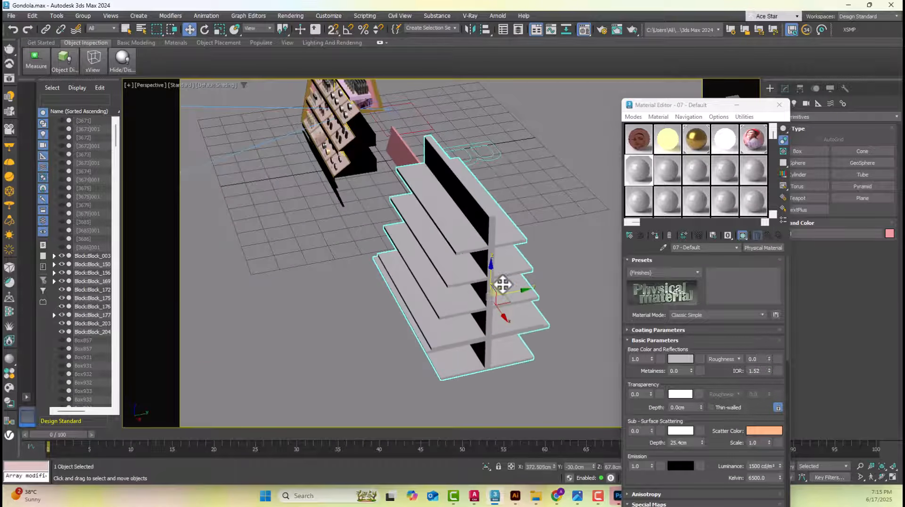
alt+middle_drag(503, 285, 451, 279)
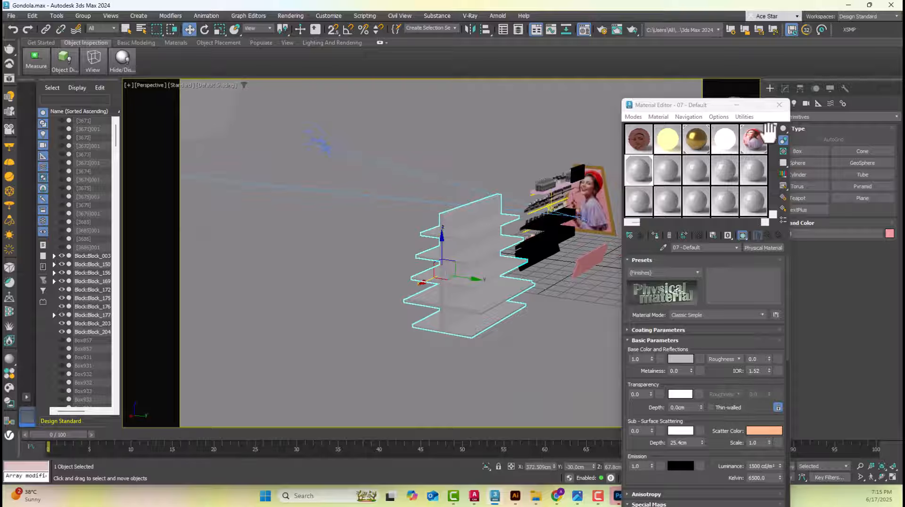
Remove the Extrude modifier from the shelving body to inspect its spline profile, and restore the extrusion
click(784, 88)
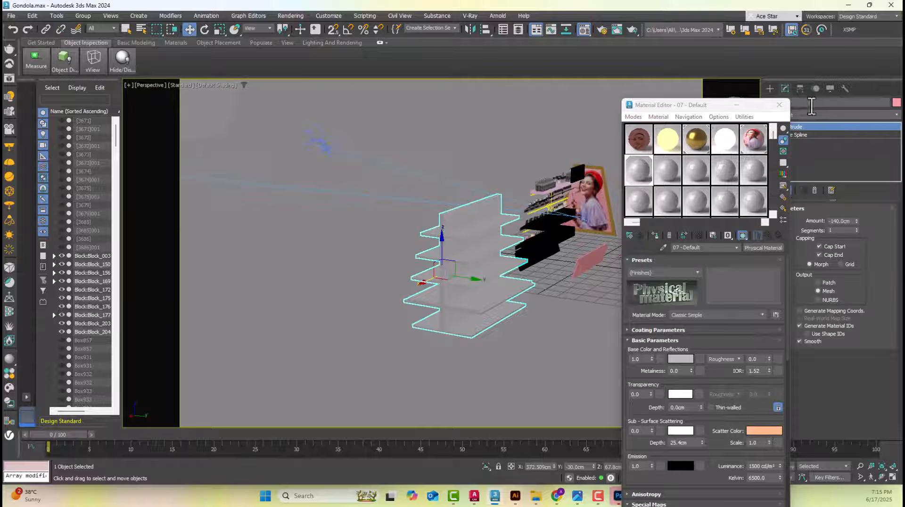
click(814, 189)
alt+middle_drag(484, 275, 525, 291)
click(779, 105)
key(z)
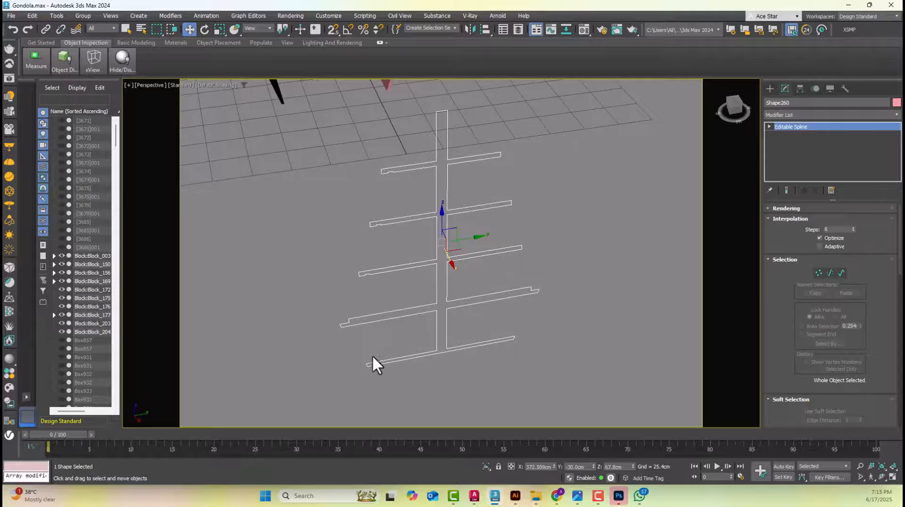
scroll(372, 355, up, 5)
scroll(344, 329, down, 5)
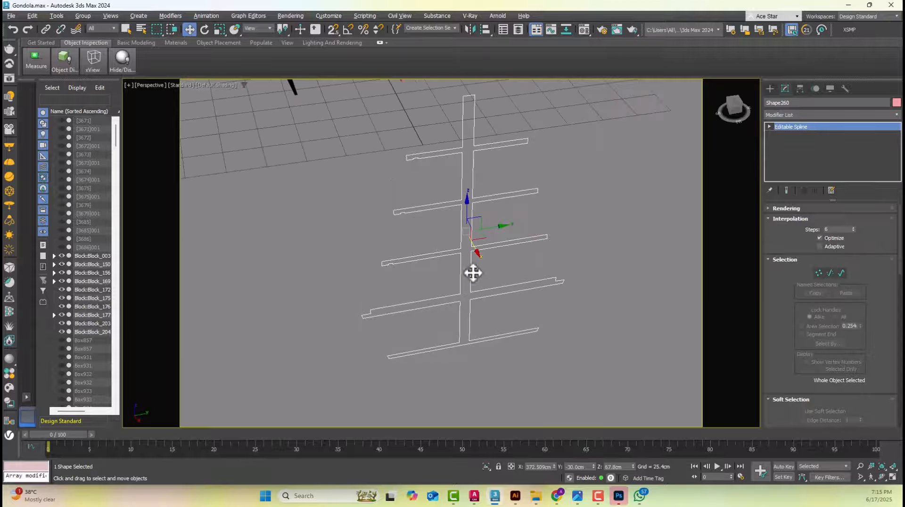
alt+middle_drag(473, 274, 523, 306)
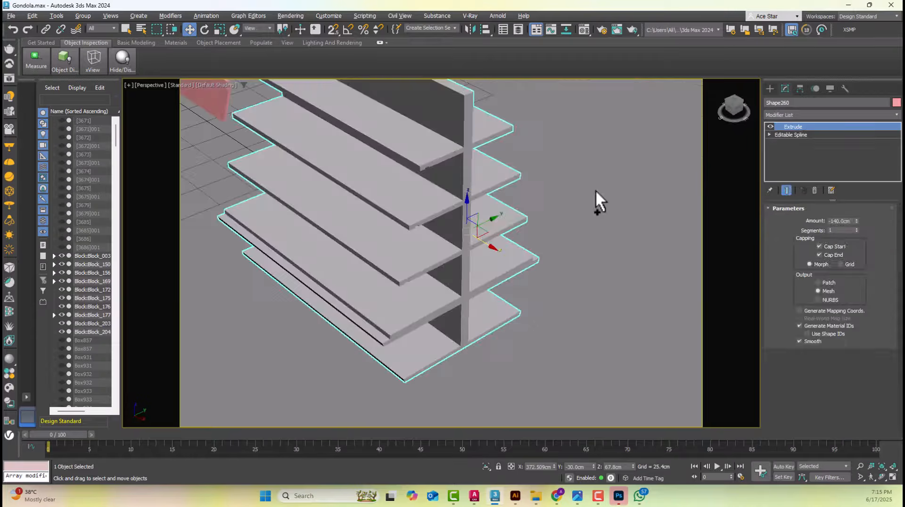
Show edged faces and examine the shelving body's shelves and front lips up close beside the gondola
scroll(570, 198, down, 5)
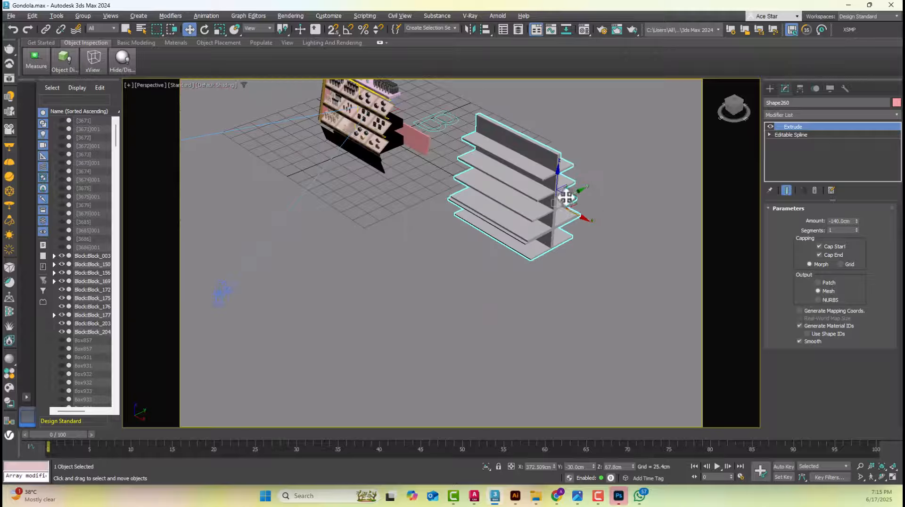
middle_drag(470, 188, 476, 257)
scroll(403, 166, up, 4)
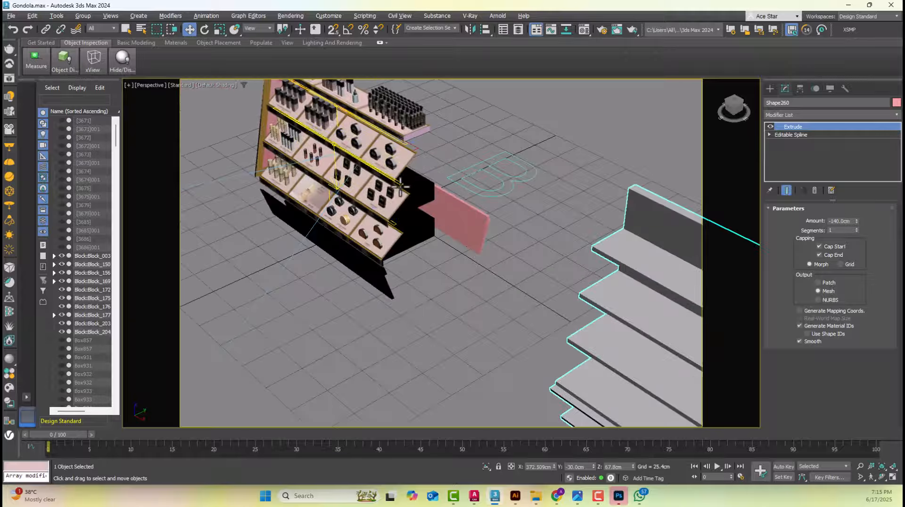
scroll(474, 231, down, 5)
scroll(472, 216, up, 6)
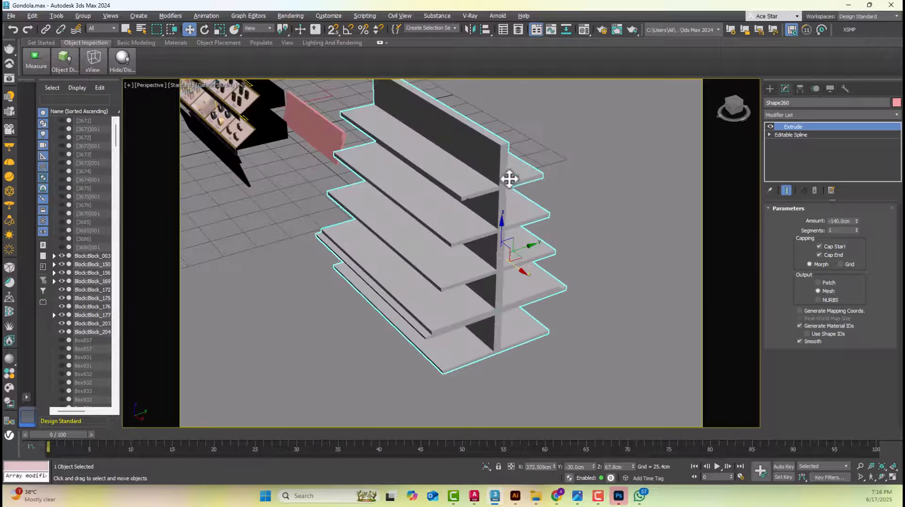
key(F4)
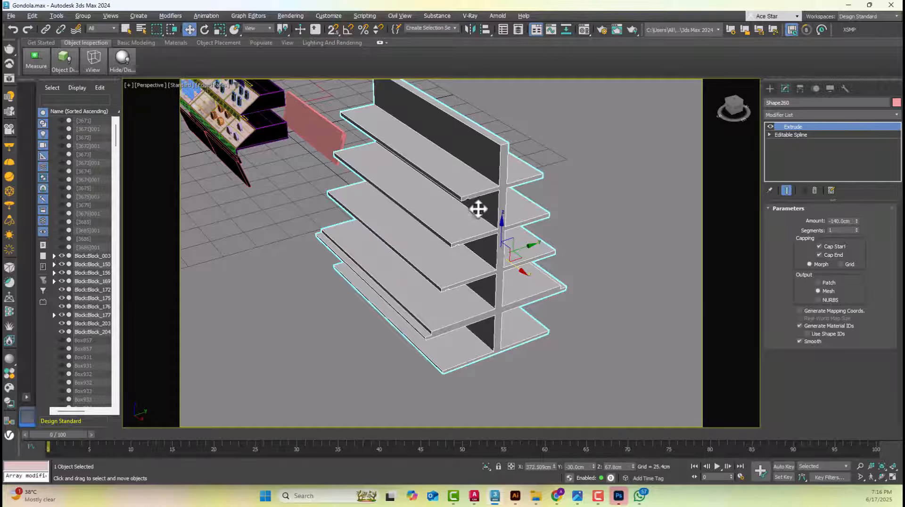
scroll(473, 207, up, 2)
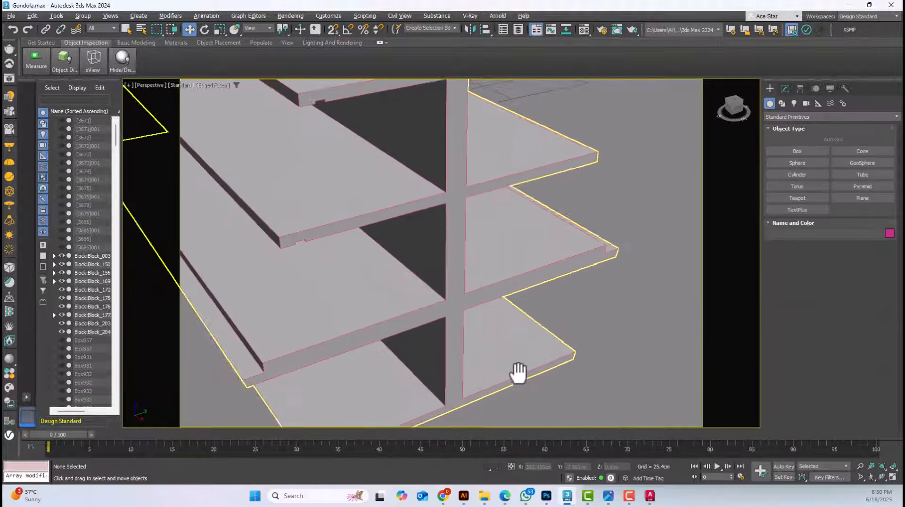
middle_drag(515, 370, 554, 313)
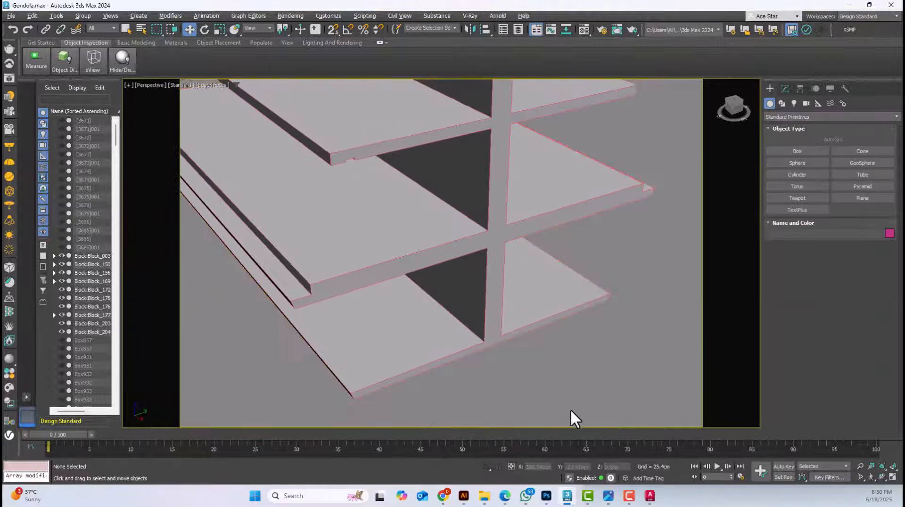
Switch back to AutoCAD, bring up the Gondola .jpg render beside it, and examine the second shelf's left end
click(650, 496)
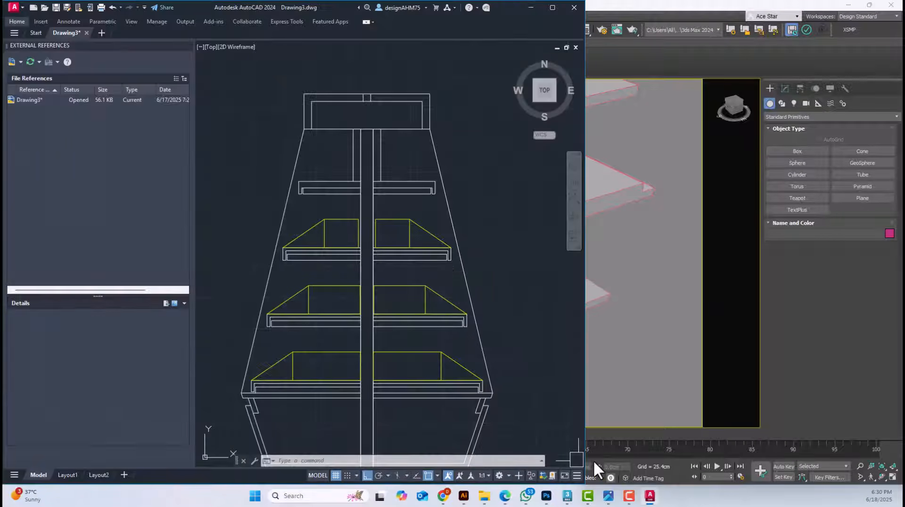
click(608, 496)
click(457, 217)
scroll(300, 247, up, 6)
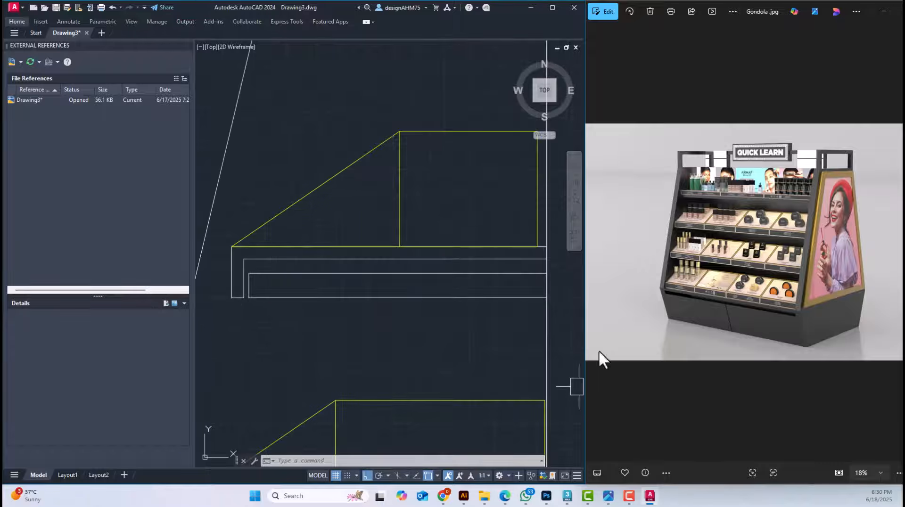
Examine the shelves and base in the Gondola .jpg render, and switch to 3ds Max to examine the shelf's underside recess
scroll(841, 219, up, 5)
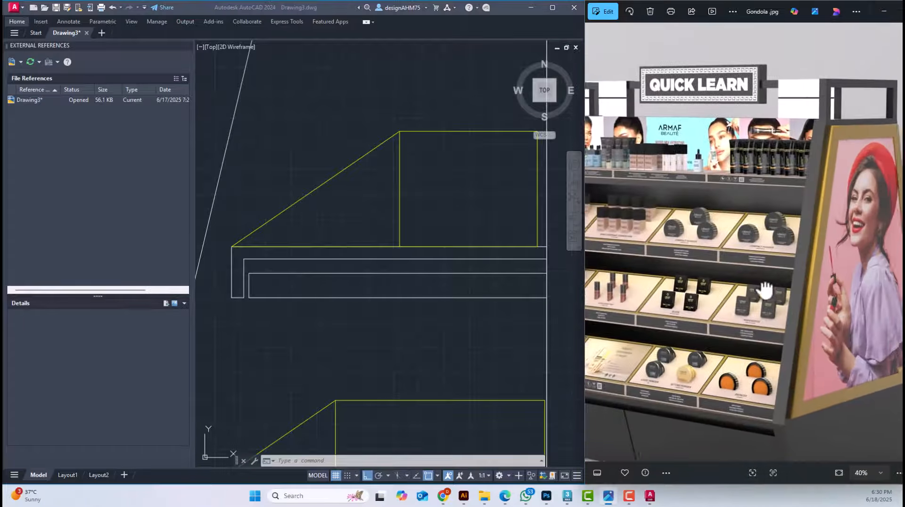
scroll(776, 218, up, 2)
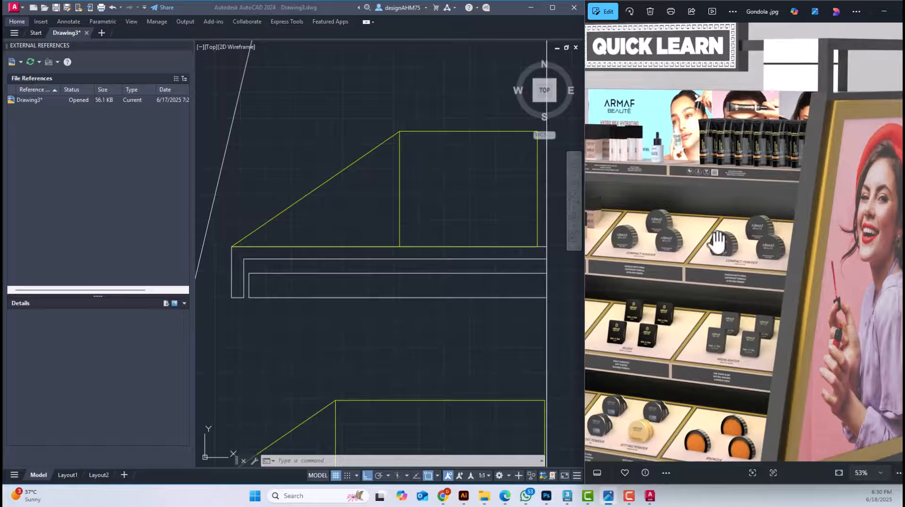
scroll(719, 255, down, 2)
drag(721, 268, 656, 234)
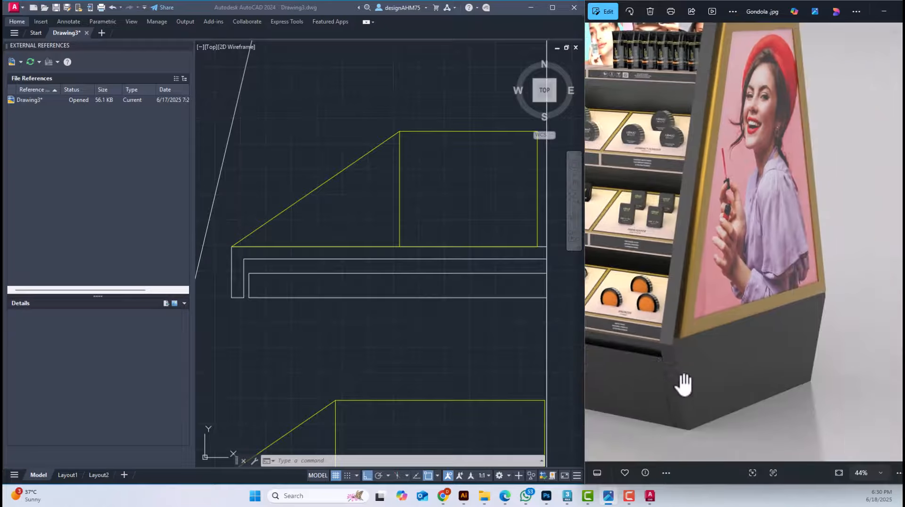
click(567, 496)
middle_drag(439, 143, 473, 265)
scroll(469, 291, down, 5)
click(468, 290)
middle_drag(474, 211, 445, 343)
scroll(445, 206, up, 8)
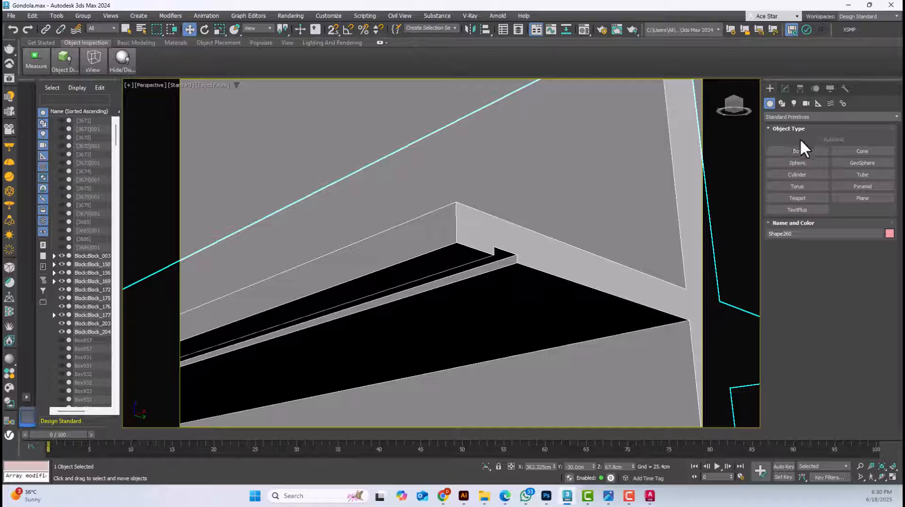
Draw a standard plane about 3.7 by 24 cm with AutoGrid on the shelf's underside, running along the recess behind the front lip
click(776, 116)
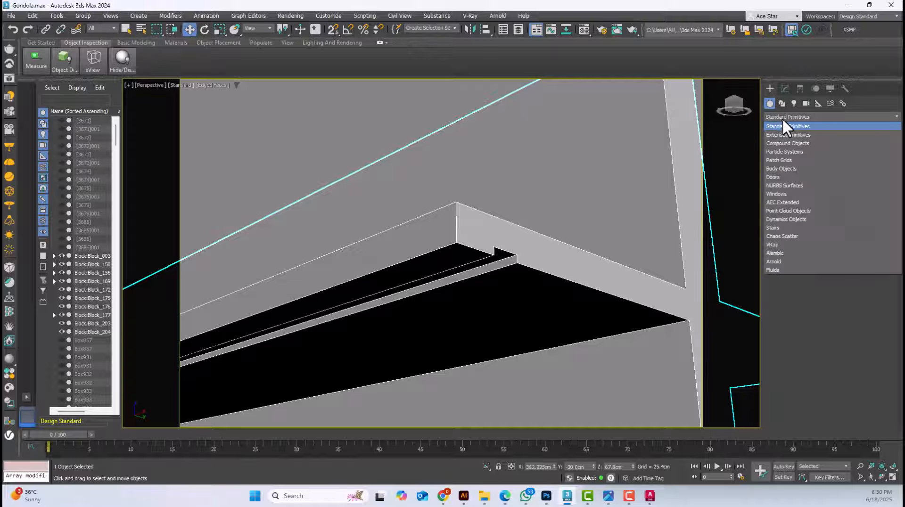
click(779, 126)
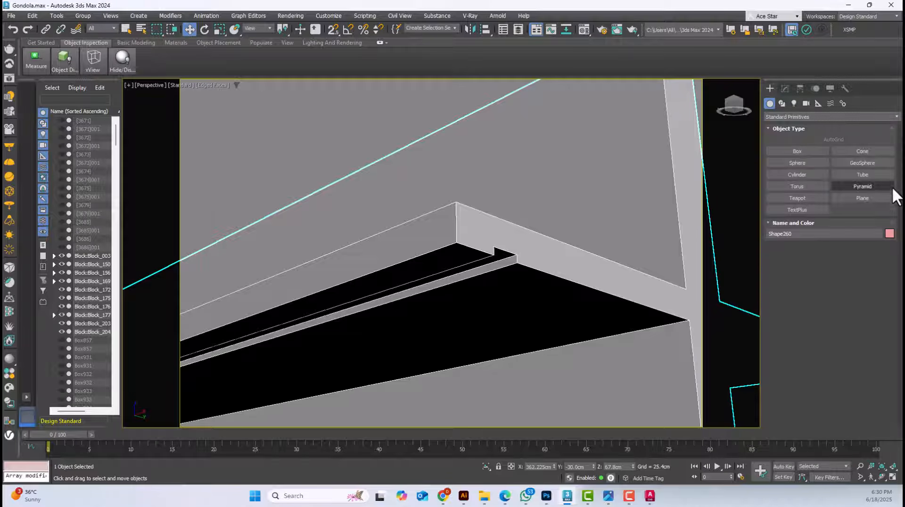
click(883, 197)
click(819, 140)
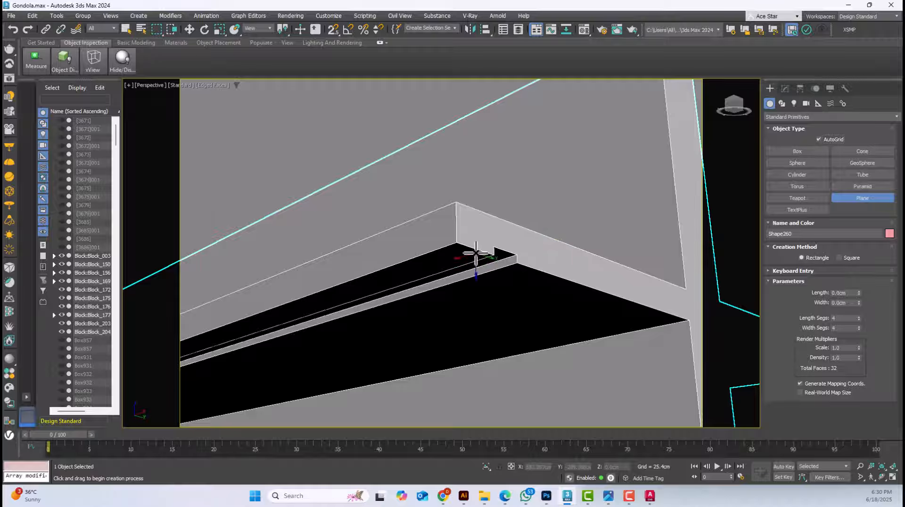
drag(476, 254, 289, 336)
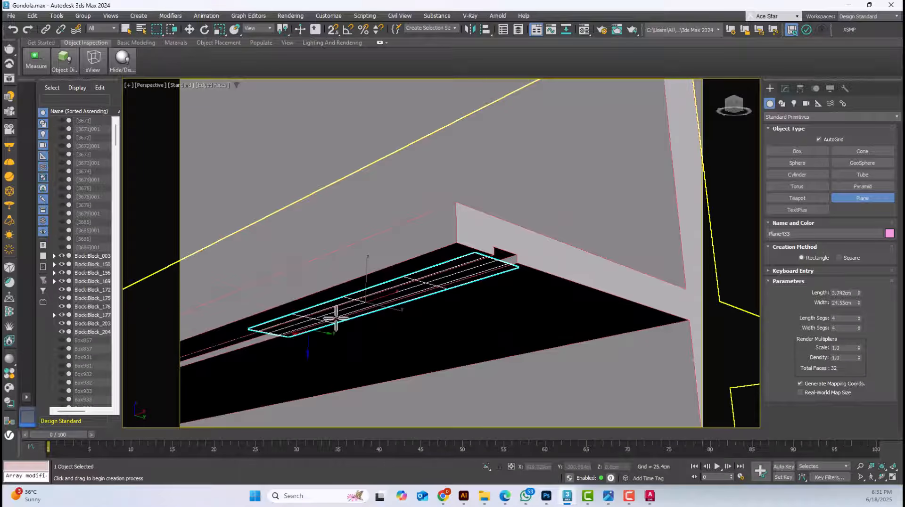
click(189, 29)
click(693, 192)
click(481, 261)
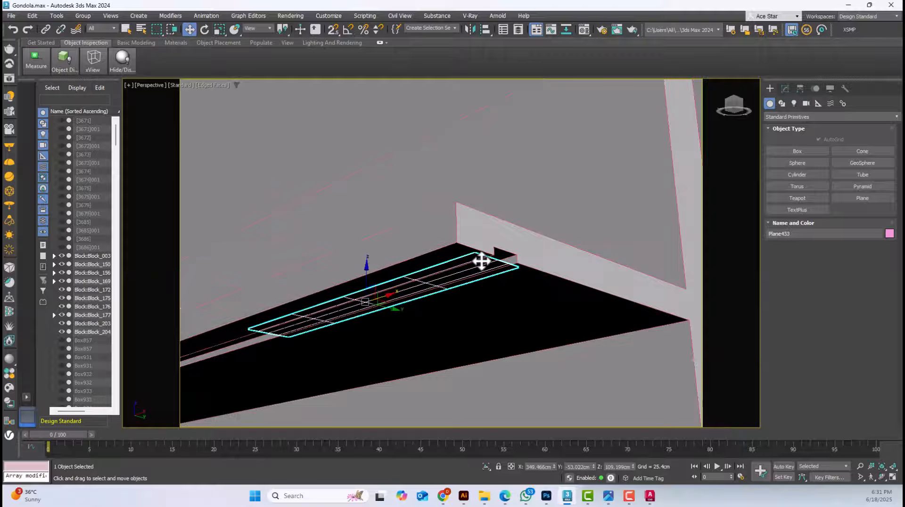
Turn off edged faces and examine how the plane sits along the recess under the shelf
key(F4)
click(457, 334)
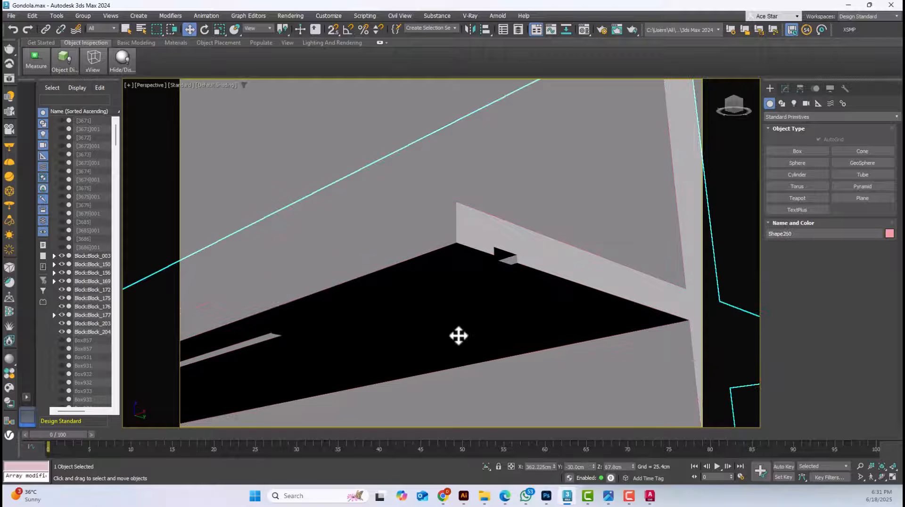
click(478, 272)
alt+middle_drag(505, 313, 488, 246)
scroll(477, 178, up, 3)
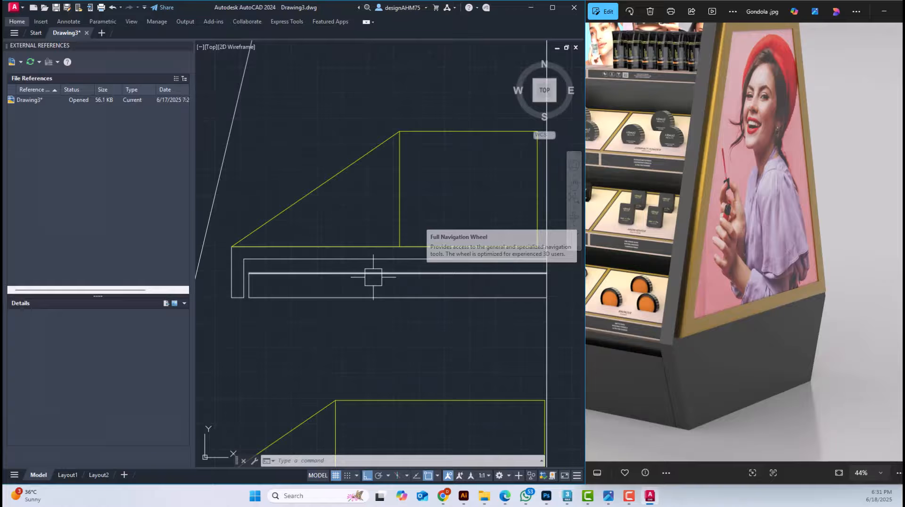
scroll(358, 267, down, 3)
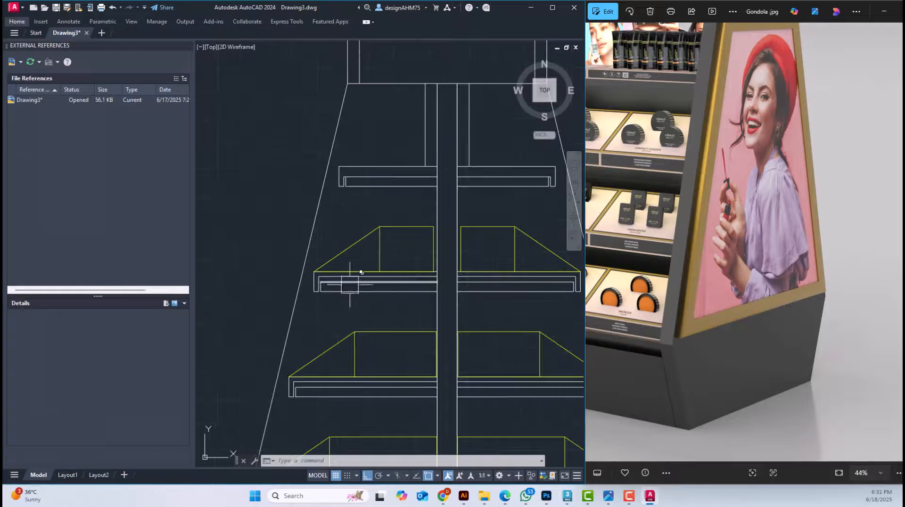
Switch to AutoCAD and offset the front vertical edge of the top shelf's lower panel 2 units inward
scroll(344, 202, up, 4)
key(Escape)
key(Escape)
scroll(367, 234, up, 4)
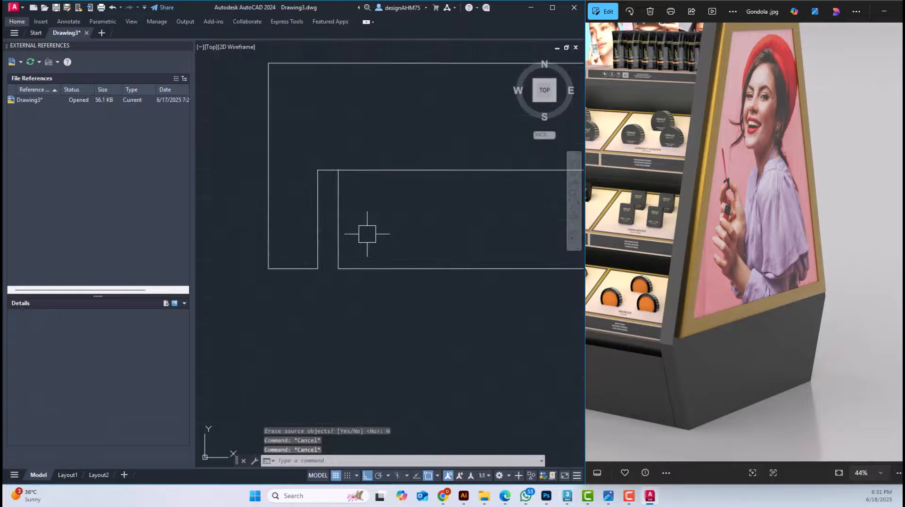
text(o)
key(Return)
key(Escape)
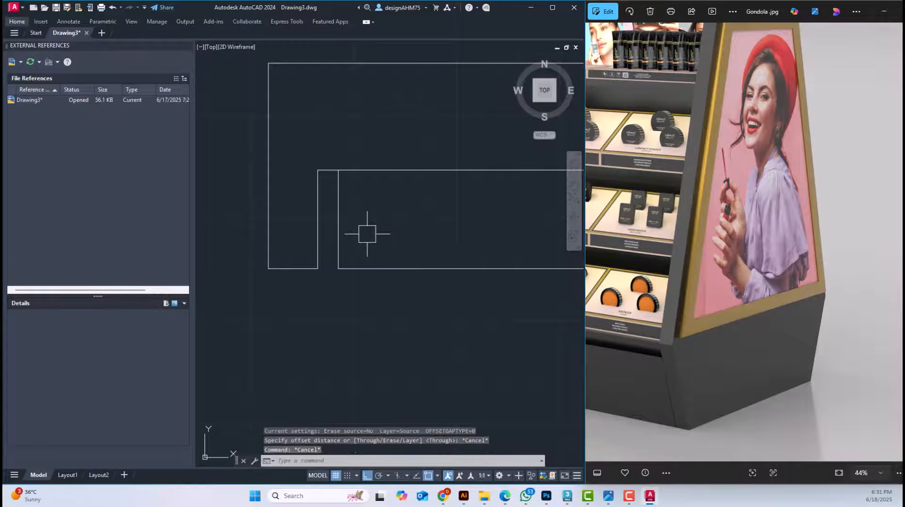
text(o)
key(Return)
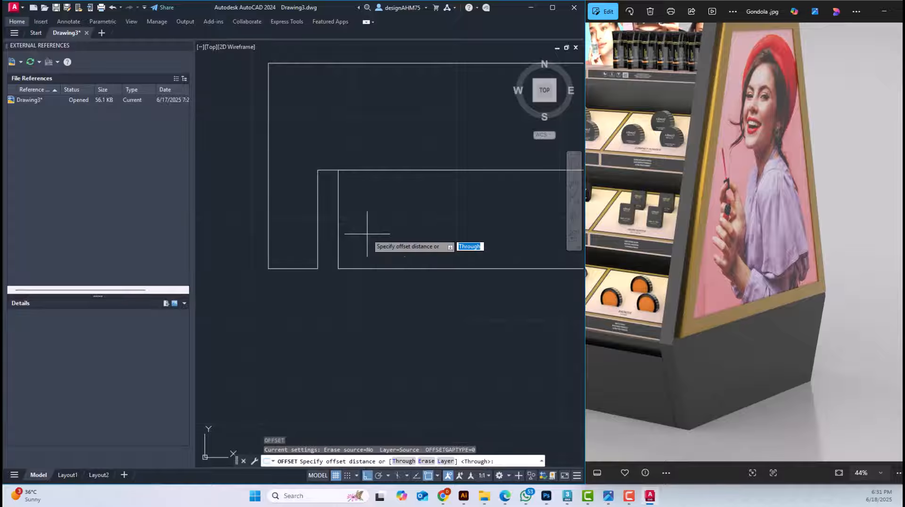
text(2)
key(Return)
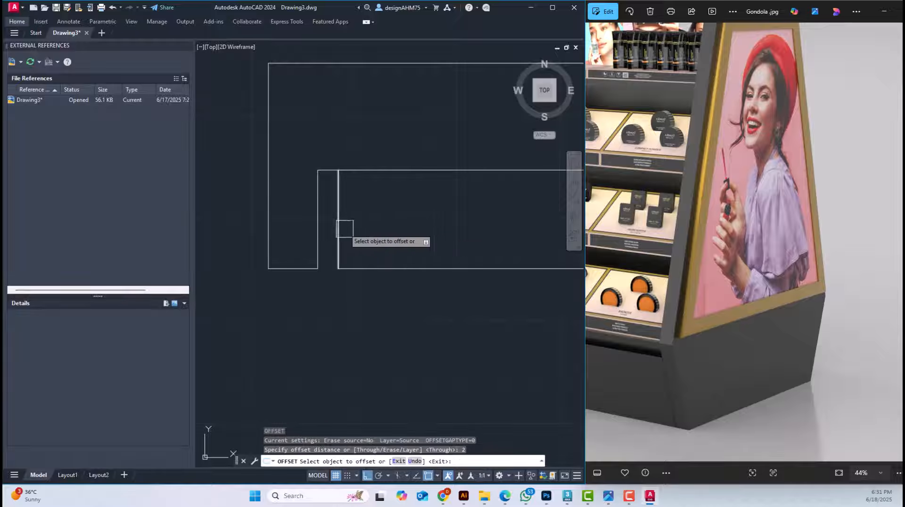
click(345, 228)
click(414, 233)
scroll(415, 233, down, 6)
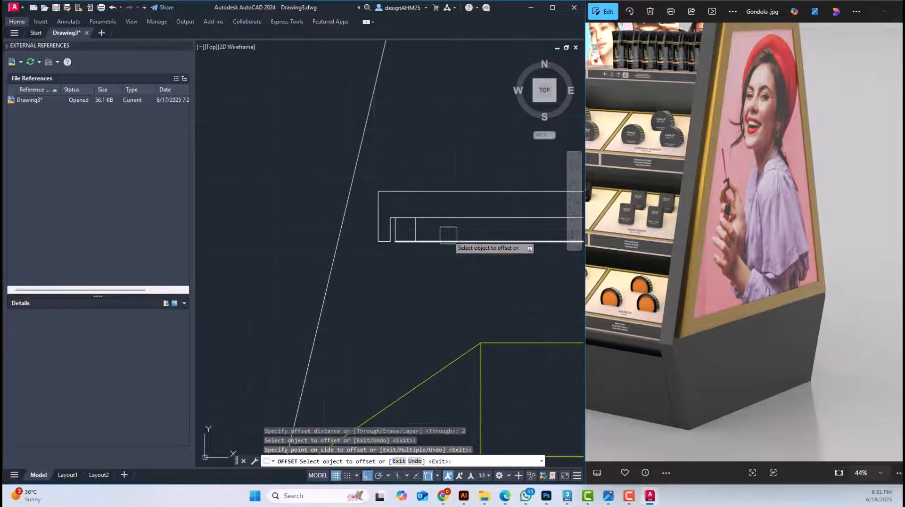
Offset the front vertical edges of the lower panels on the second and third shelves 2 units inward
scroll(410, 325, down, 2)
scroll(370, 314, up, 6)
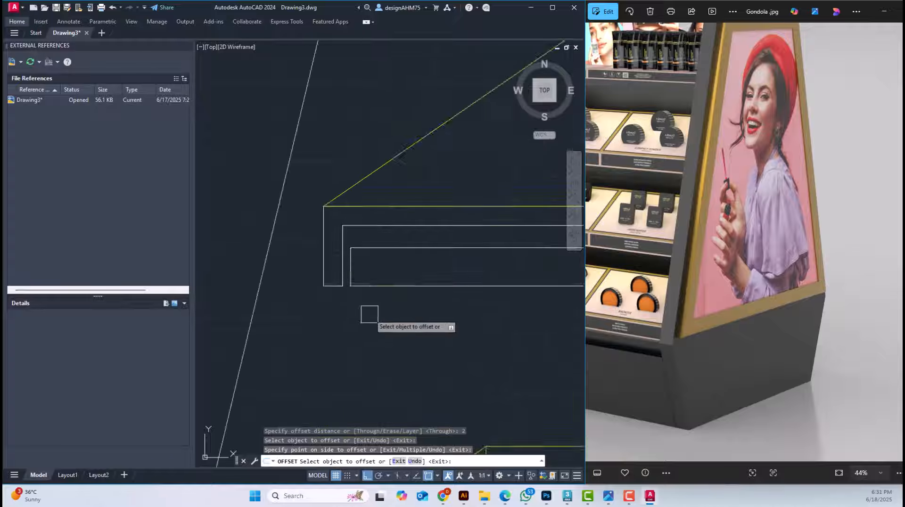
click(343, 238)
click(374, 246)
scroll(374, 248, down, 8)
scroll(374, 338, up, 6)
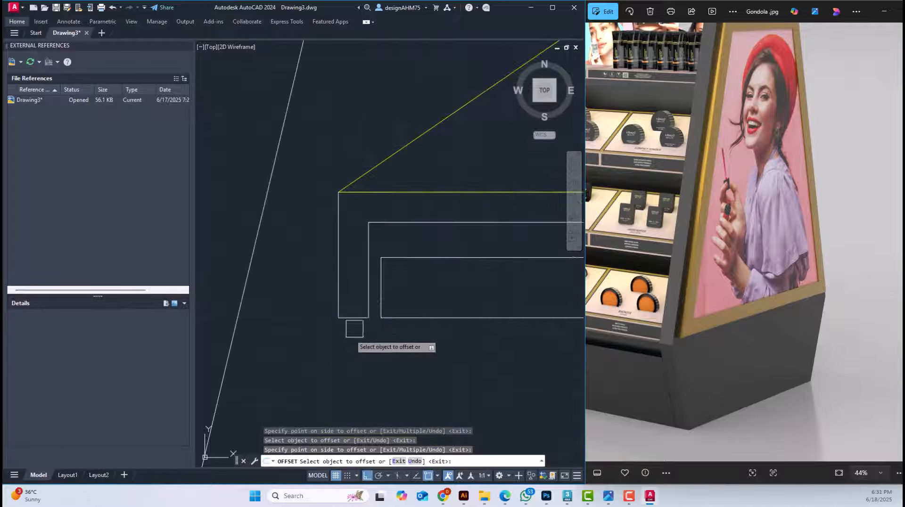
key(Escape)
key(Escape)
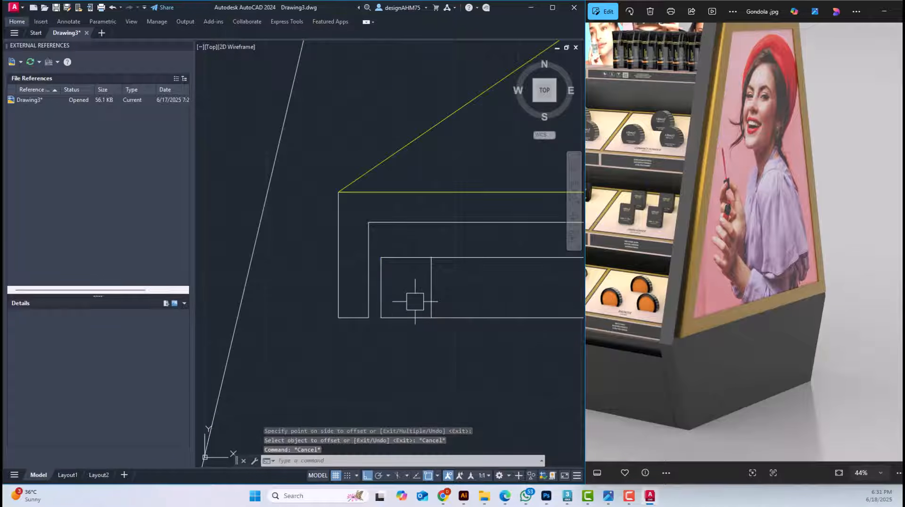
Offset the third shelf's new inner vertical line another 2 units inward
text(o)
key(Return)
key(Return)
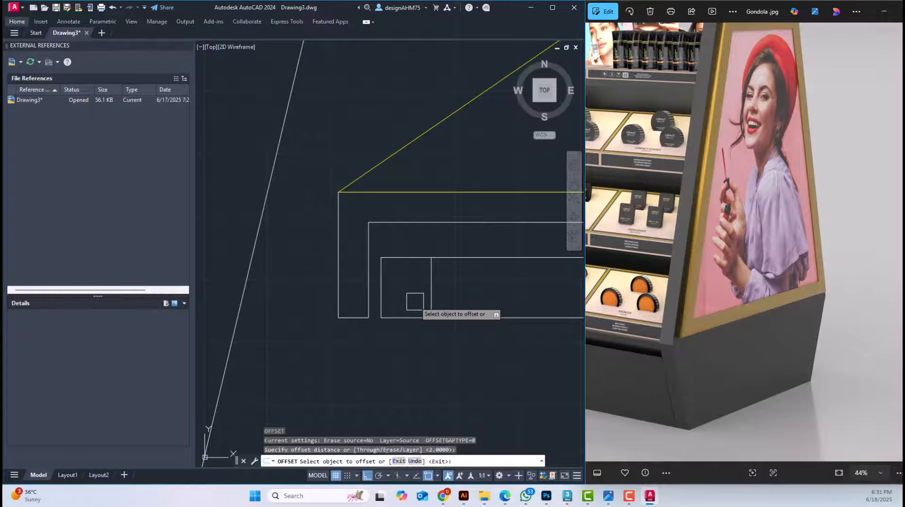
click(428, 291)
click(478, 293)
scroll(479, 293, down, 7)
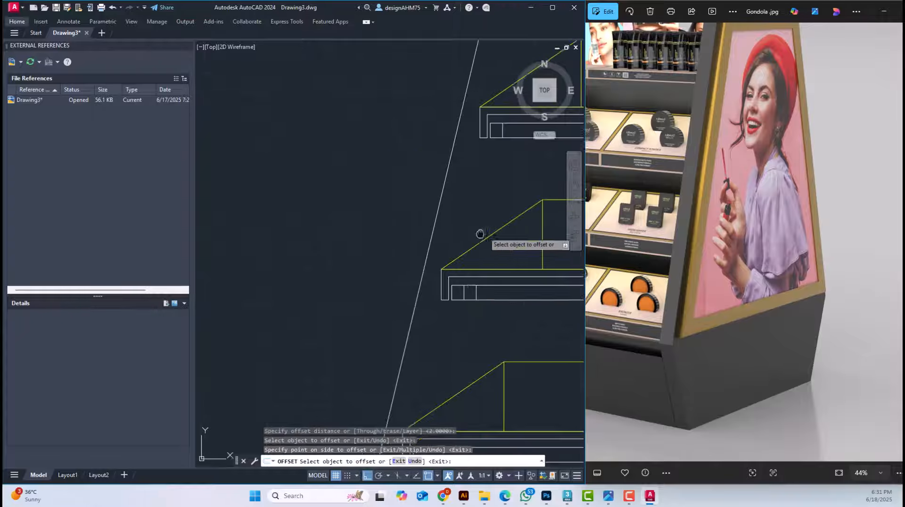
Offset the inner vertical lines on the second and top shelves another 2 units inward
middle_drag(479, 235, 433, 306)
scroll(449, 176, up, 3)
click(460, 219)
click(492, 222)
middle_drag(493, 222, 394, 363)
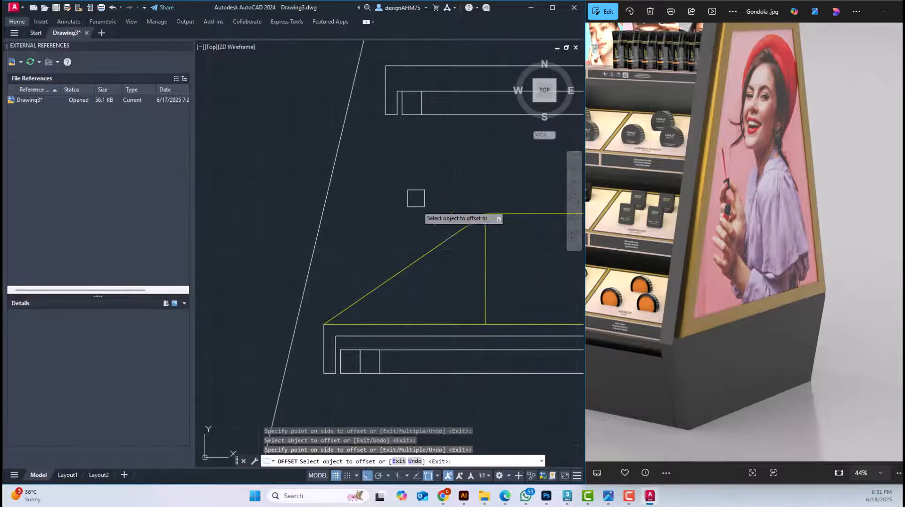
middle_drag(436, 77, 408, 205)
scroll(408, 205, up, 3)
click(384, 250)
click(425, 252)
key(Escape)
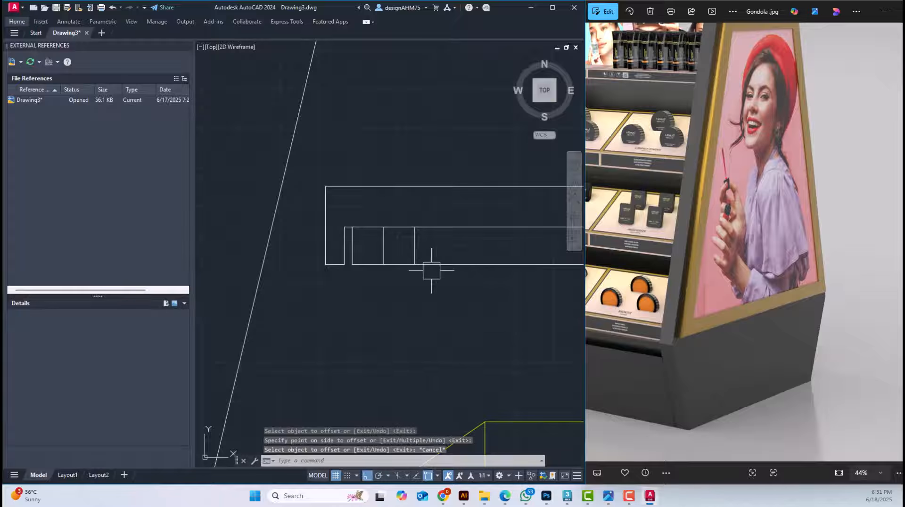
Offset the bottom edge of the top shelf's lower panel 1 unit upward
key(Return)
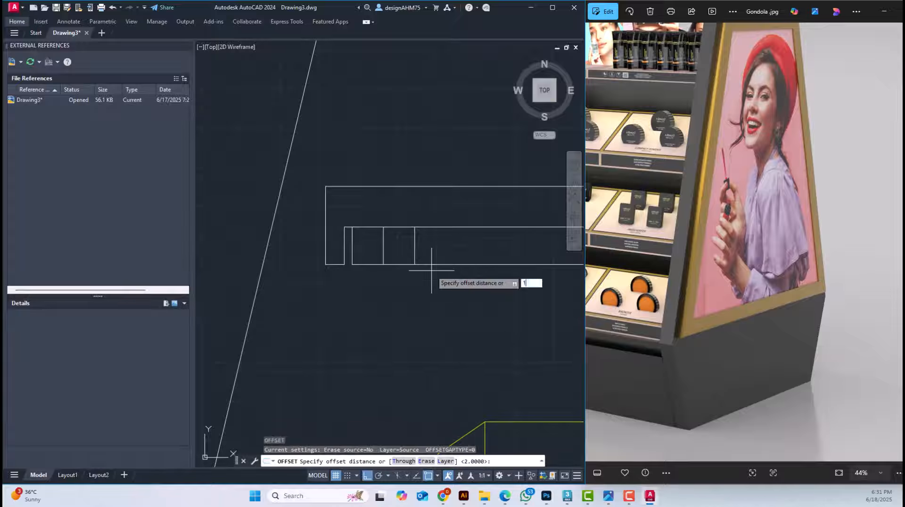
text(1)
key(Return)
click(427, 265)
click(450, 245)
key(Escape)
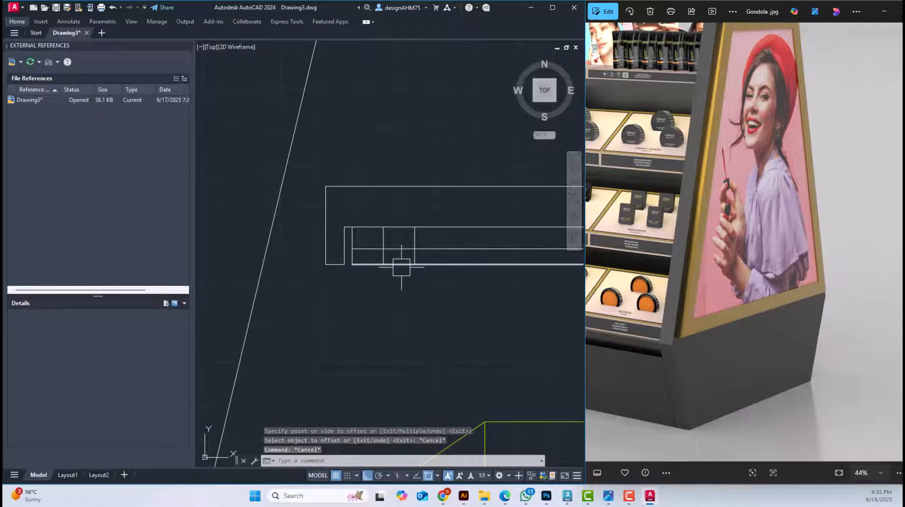
Try trimming the top shelf's bottom edge between the two inner vertical lines, and undo the trim
scroll(401, 267, up, 6)
key(Return)
click(387, 261)
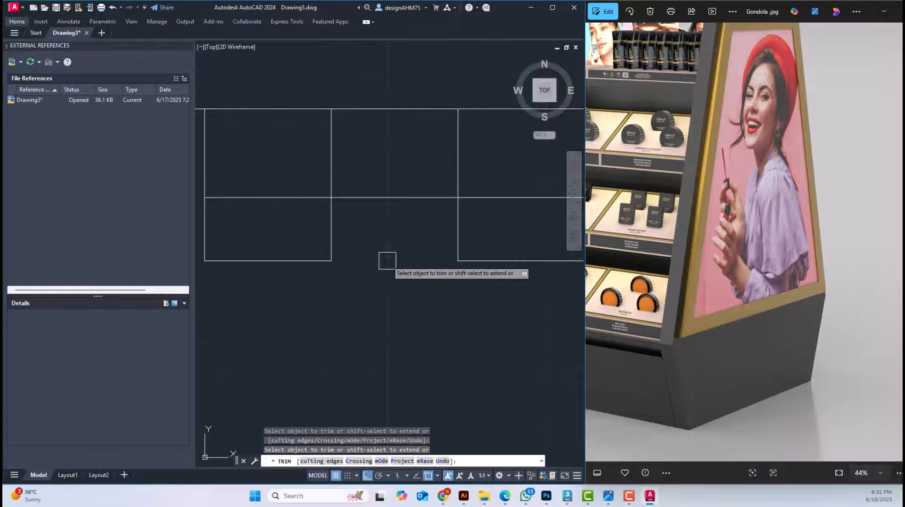
key(Escape)
key(Escape)
key(ctrl+z)
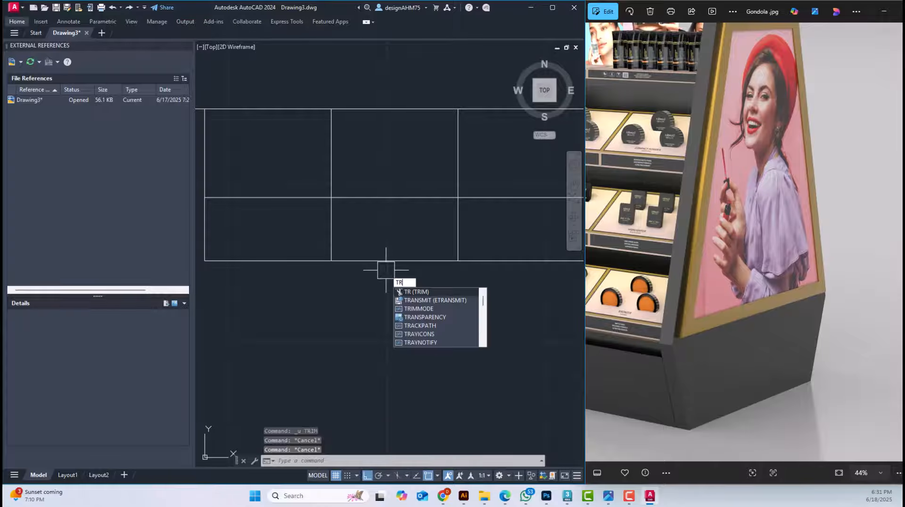
Trim the lower panel's bottom edge between the two inner vertical lines on the top shelf and the next shelf below
text(tr)
key(Return)
click(382, 261)
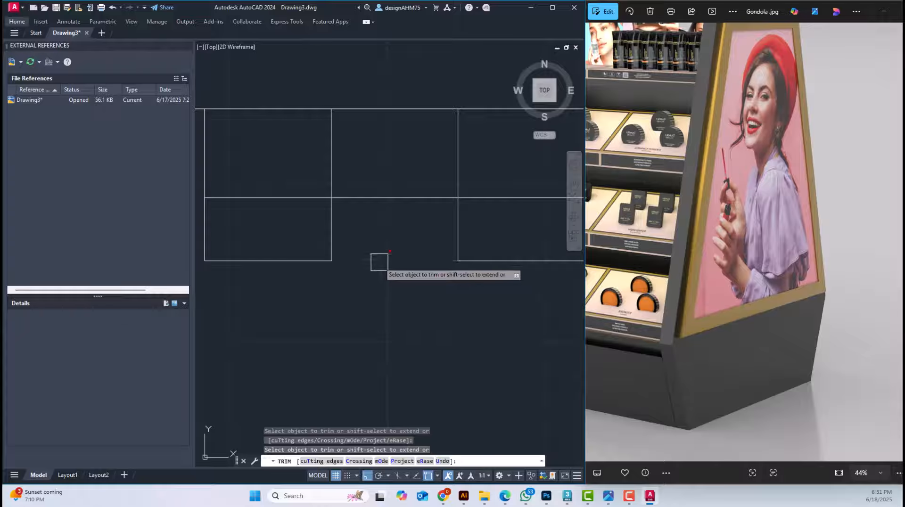
scroll(378, 247, down, 3)
mouse_move(393, 350)
middle_down()
mouse_move(379, 276)
mouse_move(400, 159)
middle_up()
scroll(401, 159, down, 2)
scroll(365, 287, up, 3)
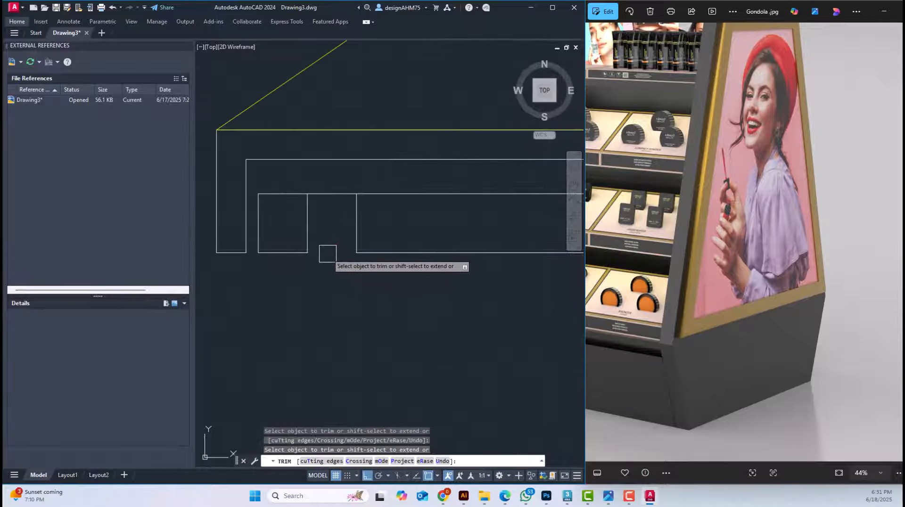
scroll(332, 271, down, 3)
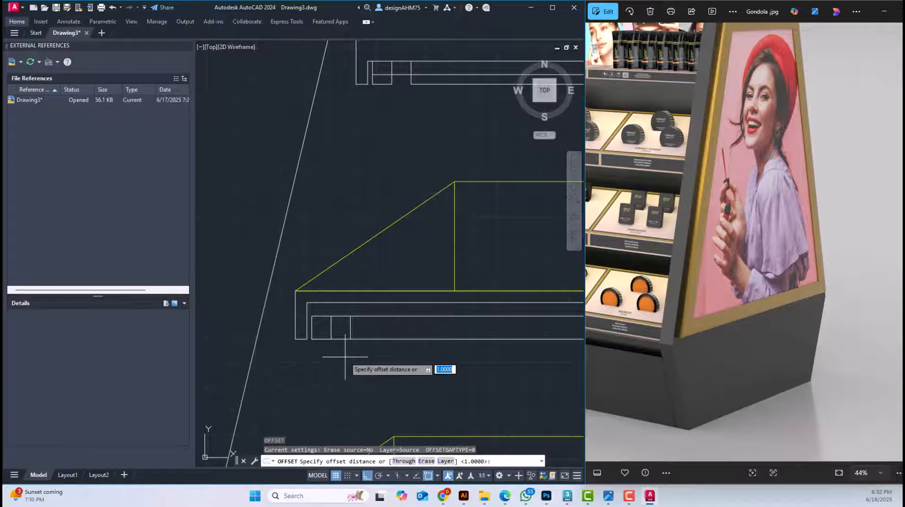
Offset the bottom edges of the second and third shelves' lower panels 1 unit upward
key(Return)
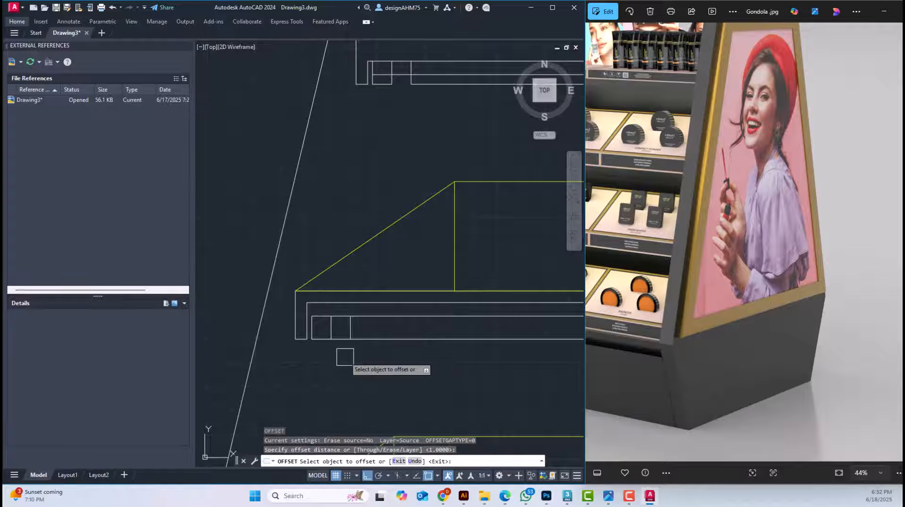
click(377, 340)
click(374, 302)
scroll(383, 387, down, 4)
scroll(383, 387, up, 5)
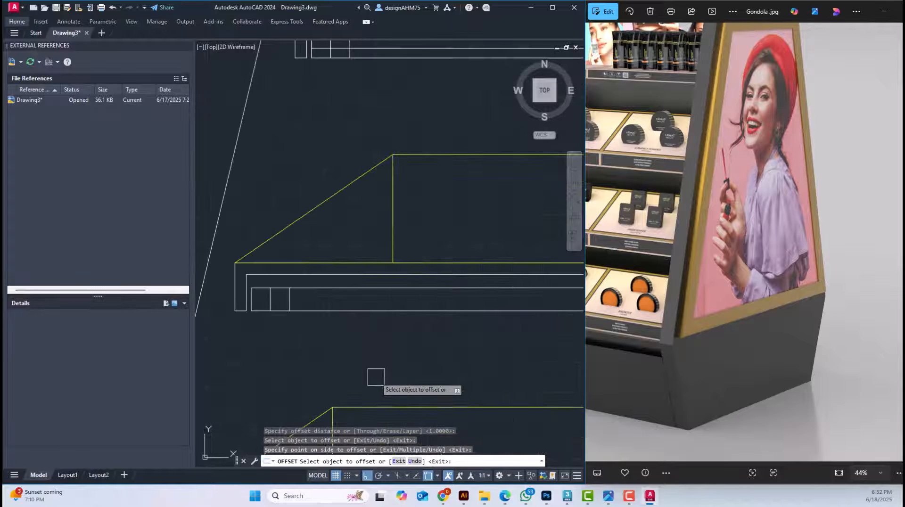
click(354, 299)
click(344, 283)
key(Escape)
key(Escape)
scroll(271, 306, up, 4)
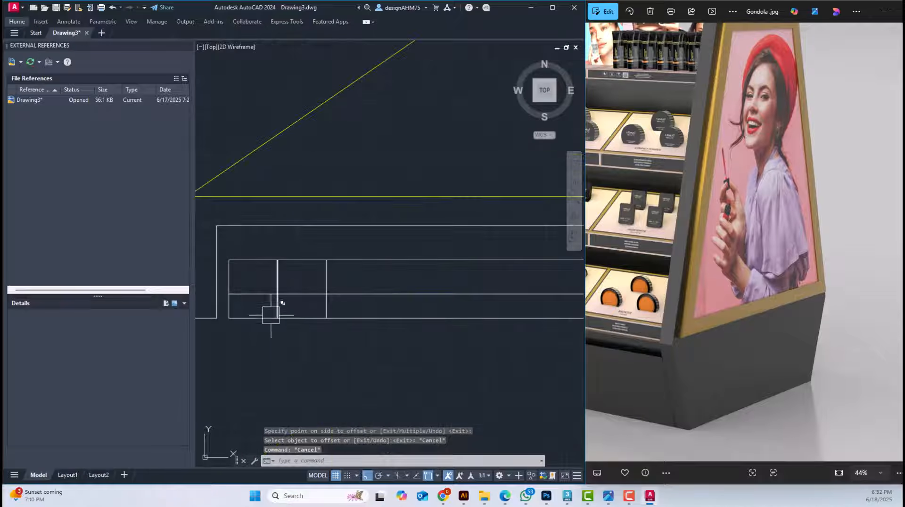
Trim the bottom edges of the second and third shelves' lower panels between their two inner vertical lines
text(tr)
key(Return)
scroll(298, 314, down, 5)
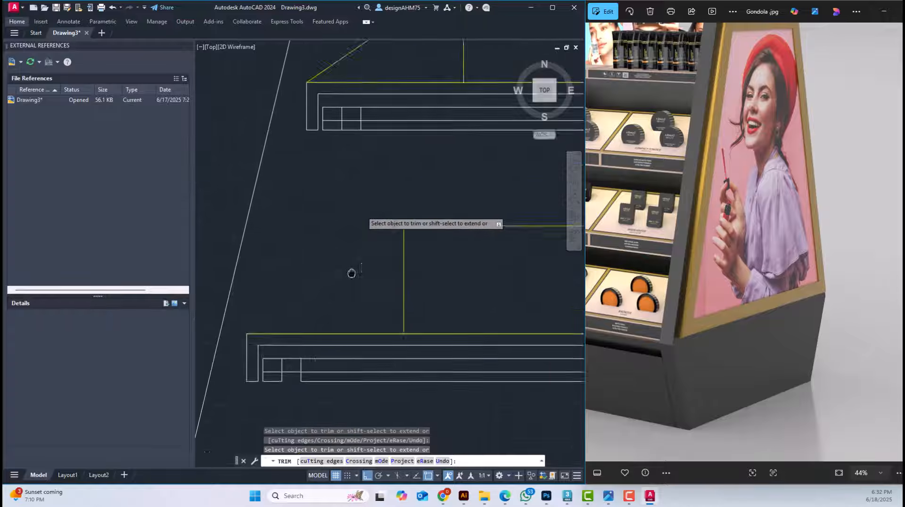
scroll(392, 173, up, 3)
scroll(373, 207, up, 8)
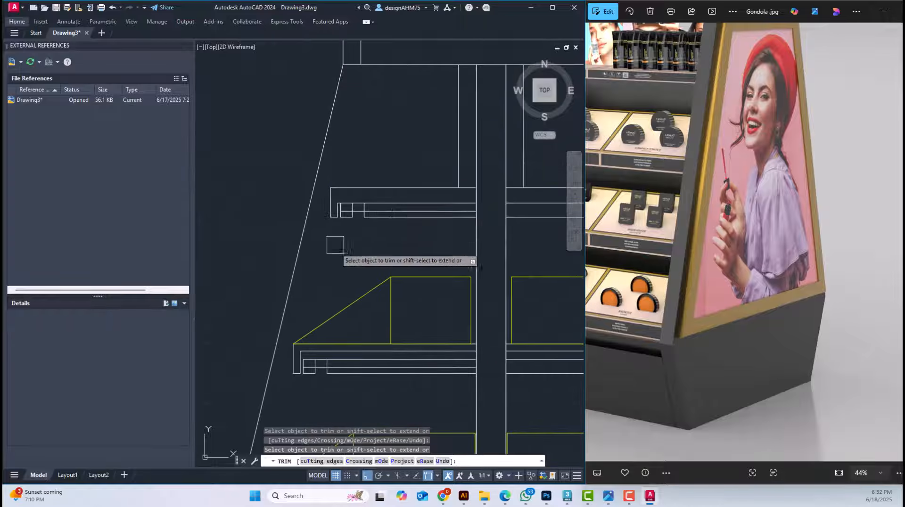
key(Escape)
key(Escape)
Fillet the offset lines to the inner vertical lines with radius 0 to form the underside recesses on the shelf profiles
text(f)
key(space)
click(335, 225)
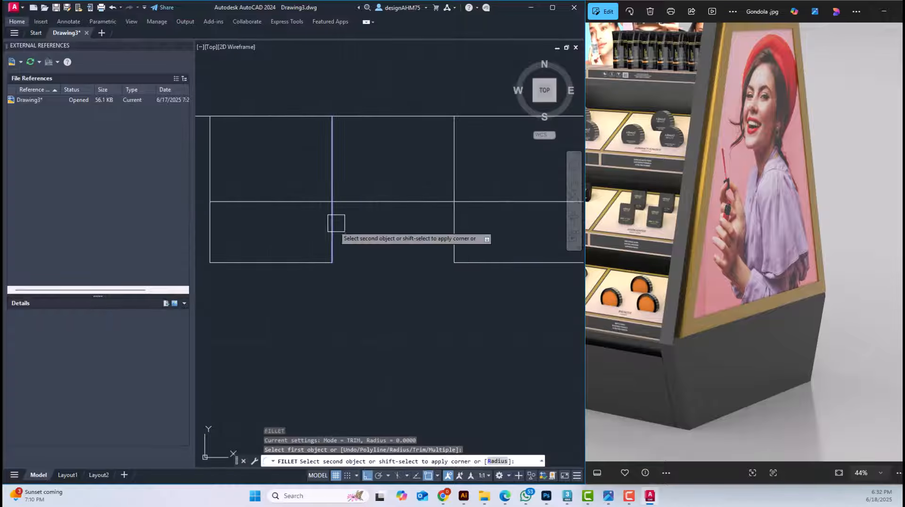
click(396, 204)
key(space)
click(406, 204)
click(459, 239)
key(Escape)
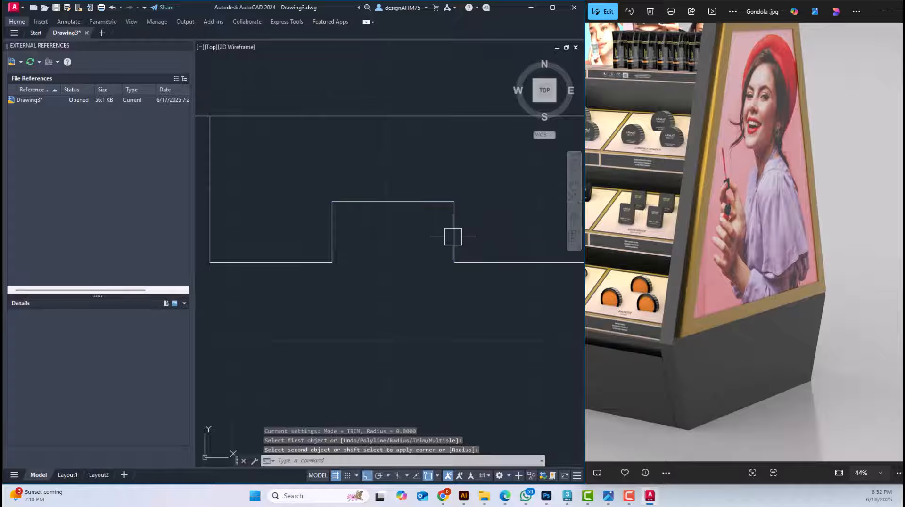
scroll(473, 252, down, 6)
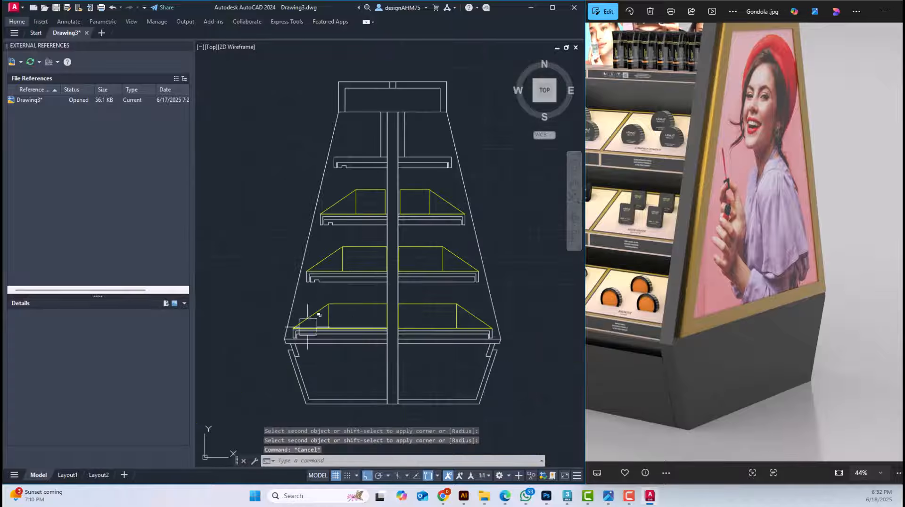
scroll(306, 329, up, 4)
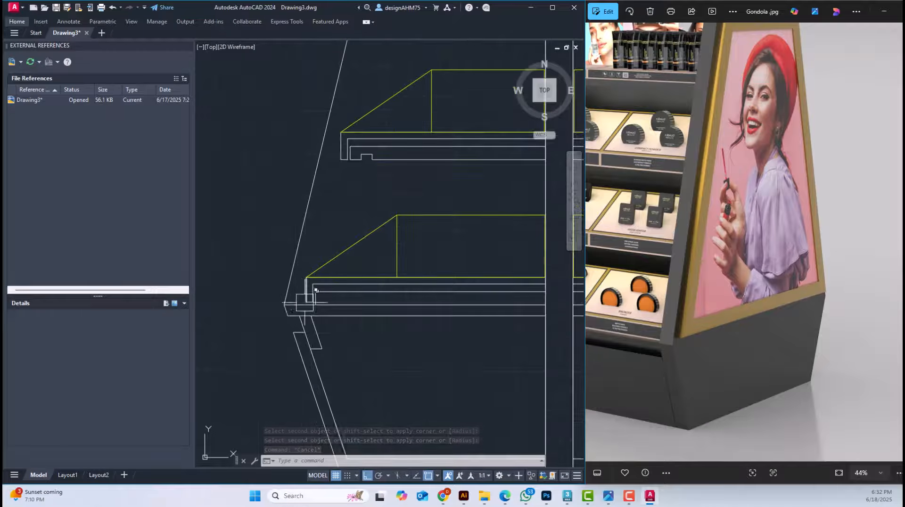
scroll(297, 235, down, 4)
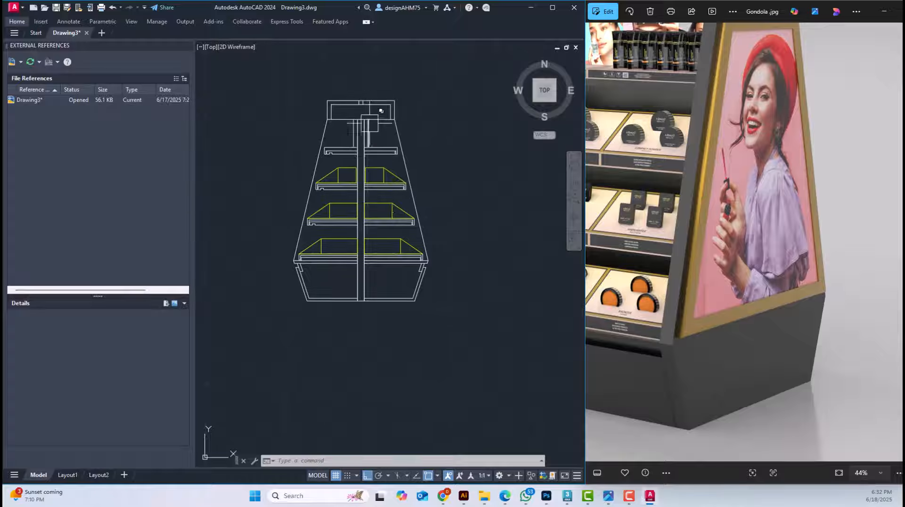
Try erasing the right half of the gondola section below the header, and undo the erase
scroll(377, 115, up, 5)
scroll(337, 87, down, 5)
click(387, 190)
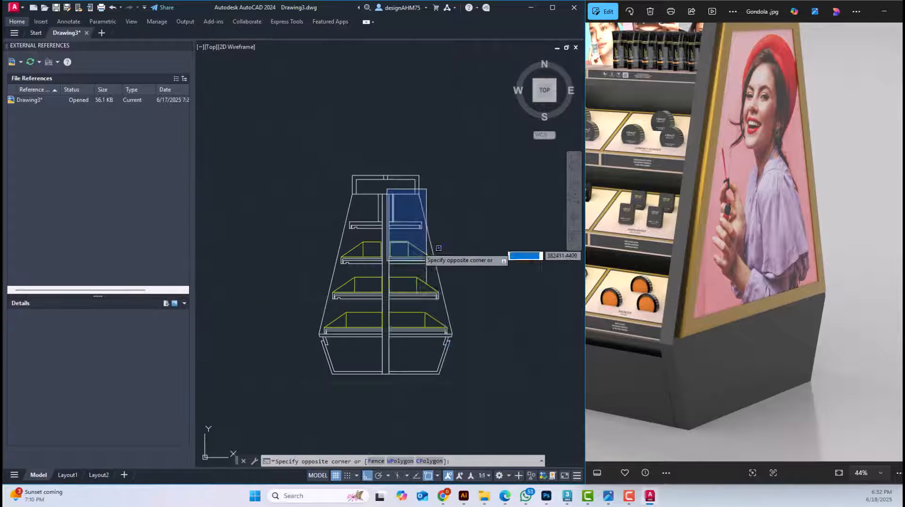
click(486, 401)
middle_drag(485, 382, 463, 353)
scroll(409, 158, up, 4)
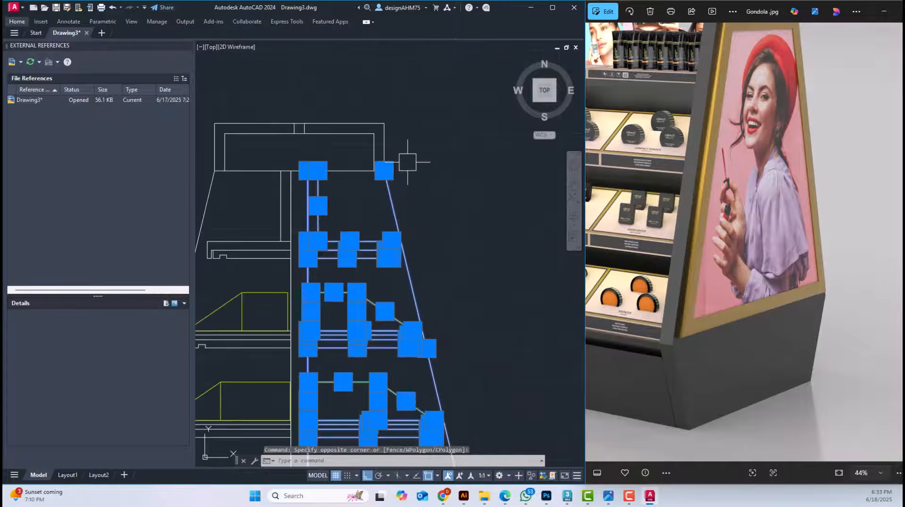
scroll(410, 218, down, 4)
scroll(400, 257, up, 2)
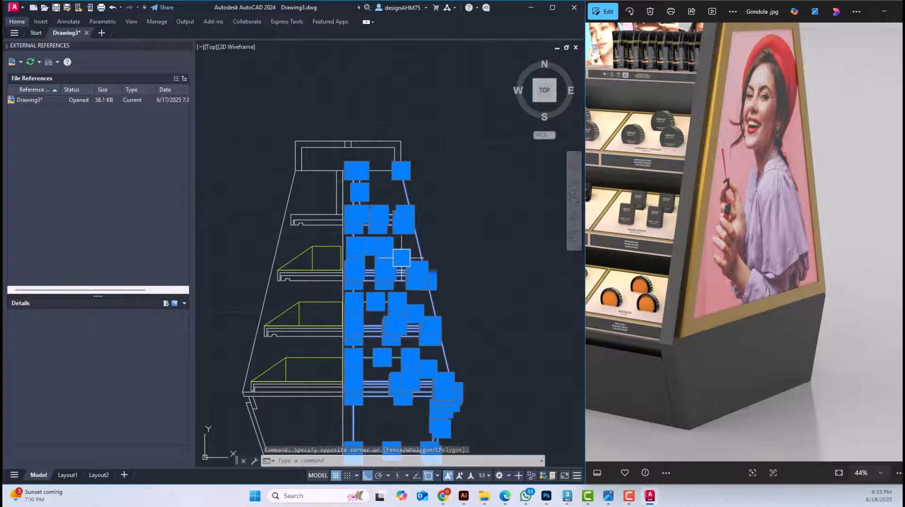
key(Delete)
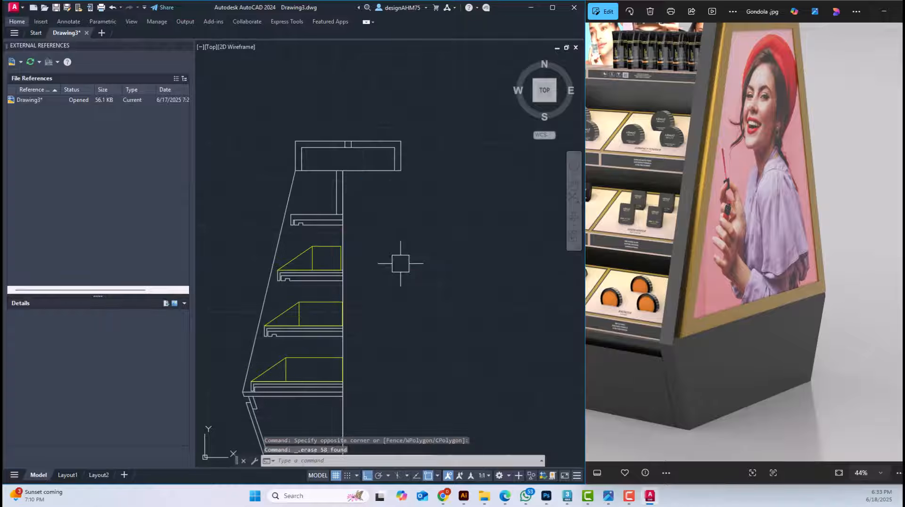
scroll(411, 286, down, 2)
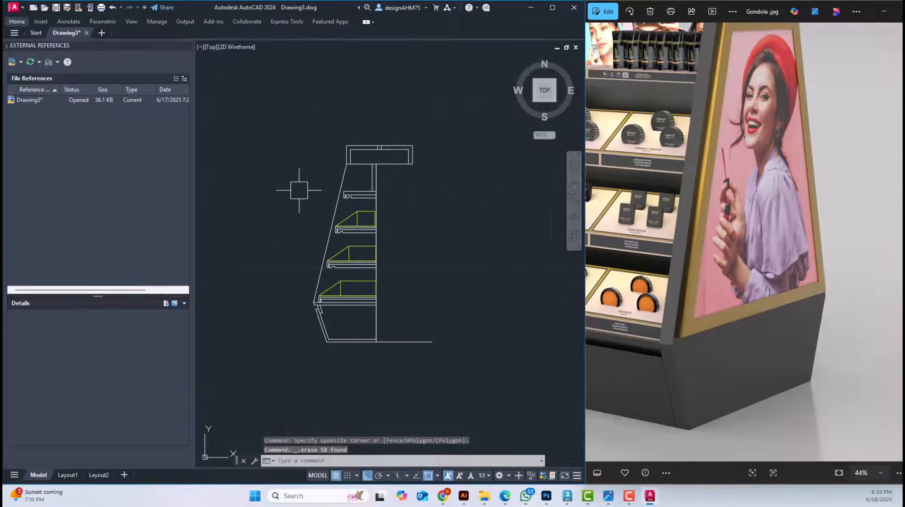
key(Escape)
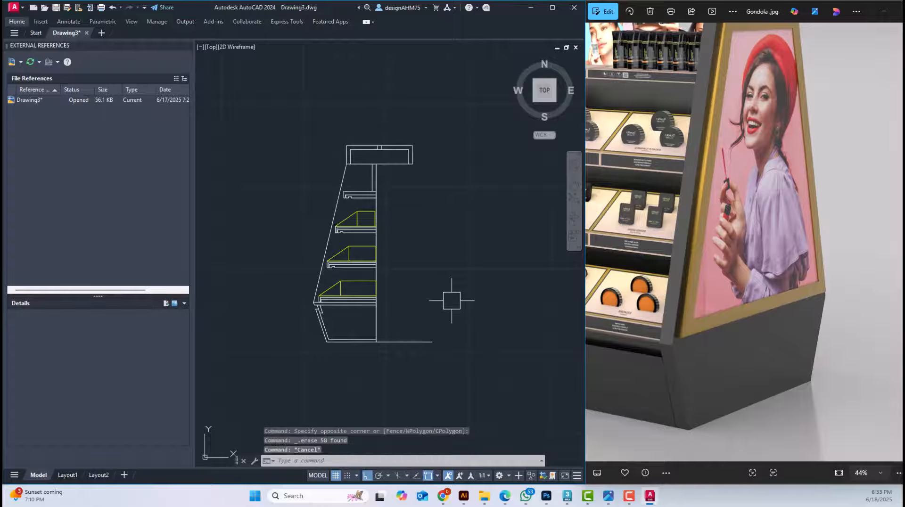
key(ctrl+z)
key(ctrl+z)
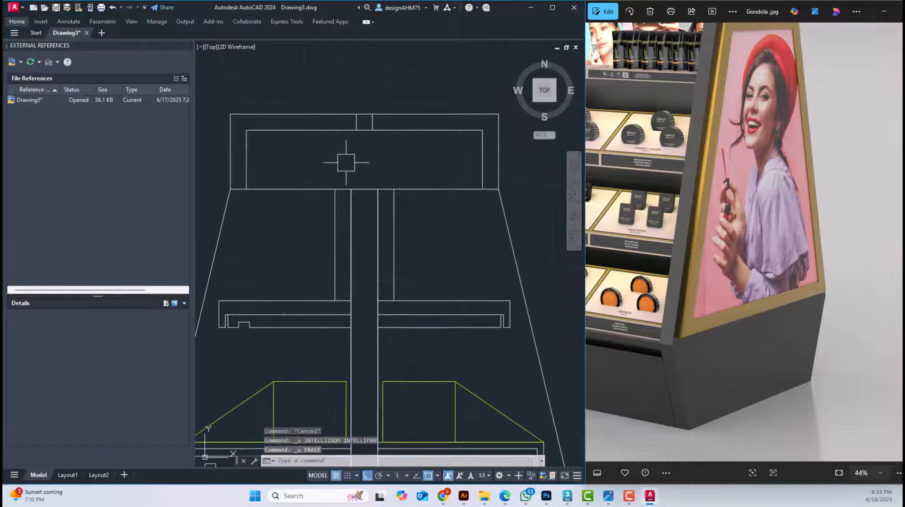
click(370, 167)
scroll(427, 245, down, 5)
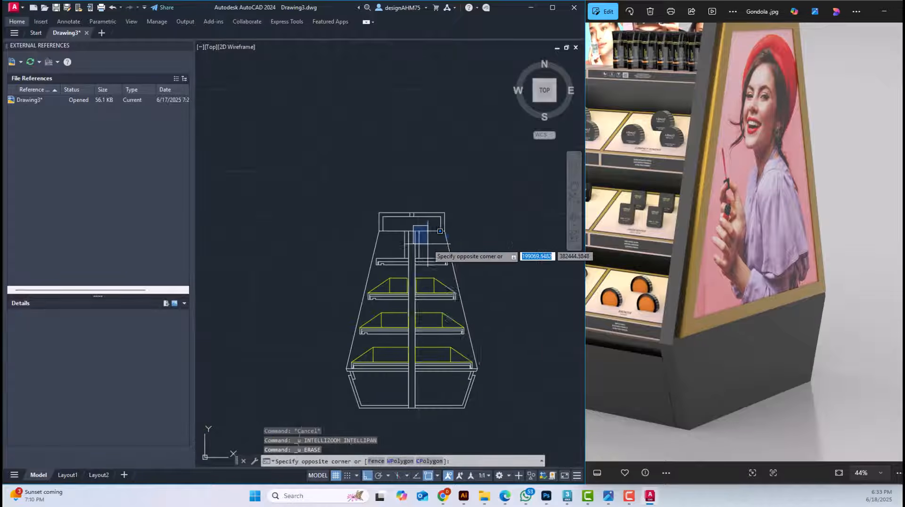
click(492, 427)
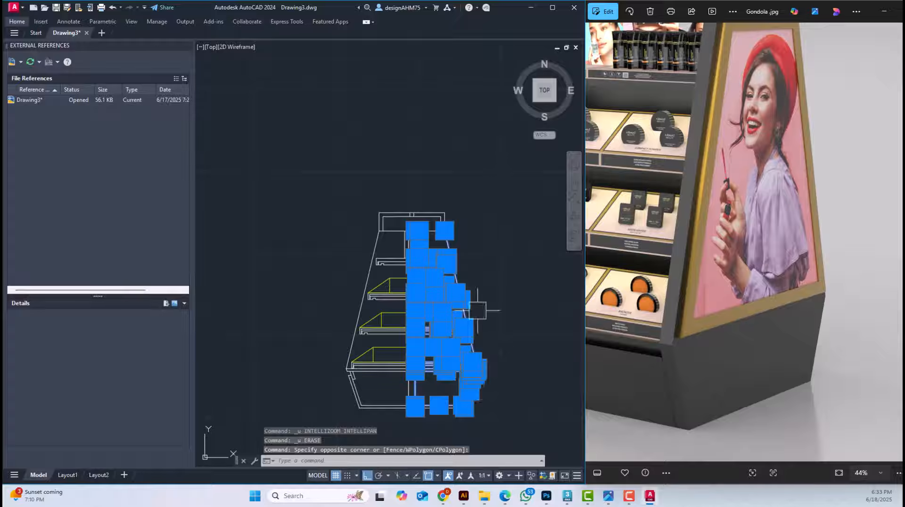
scroll(463, 280, up, 5)
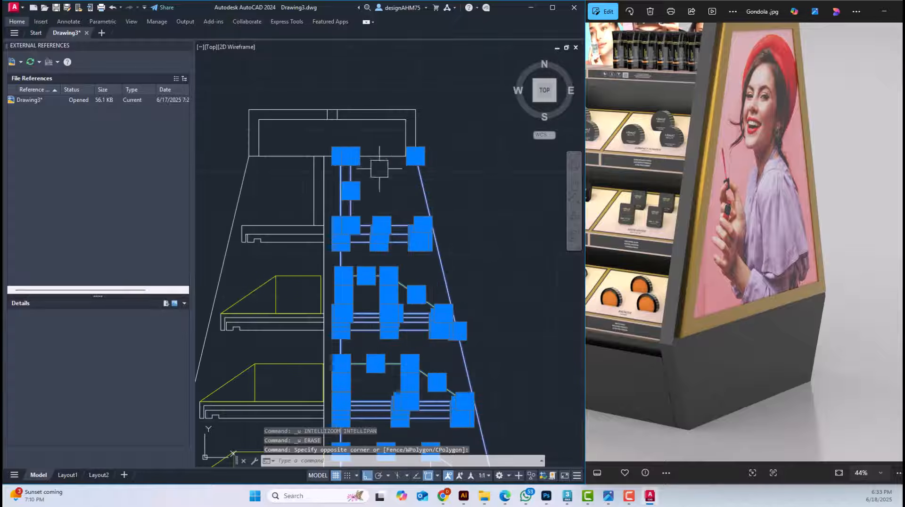
key(Escape)
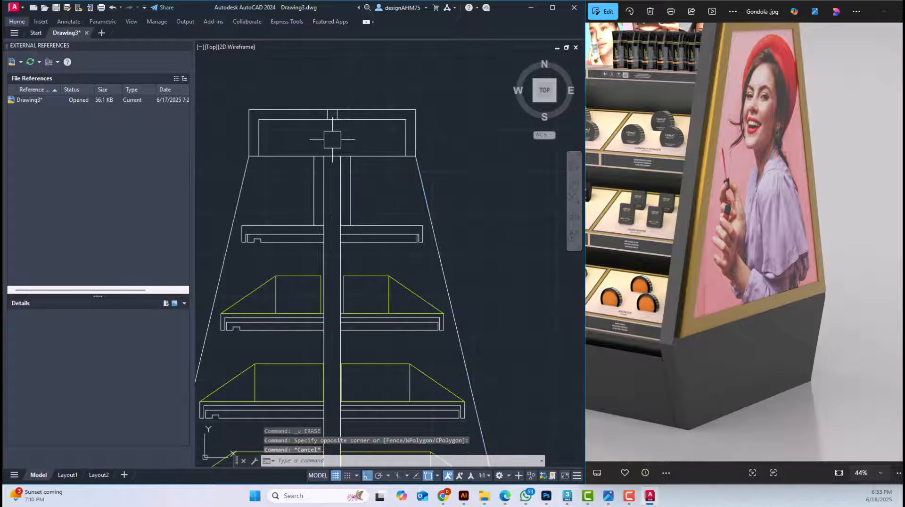
Try erasing the right-hand shelves, side and base again with a window selection started inside the header, and undo it
click(329, 140)
scroll(471, 361, down, 5)
click(480, 325)
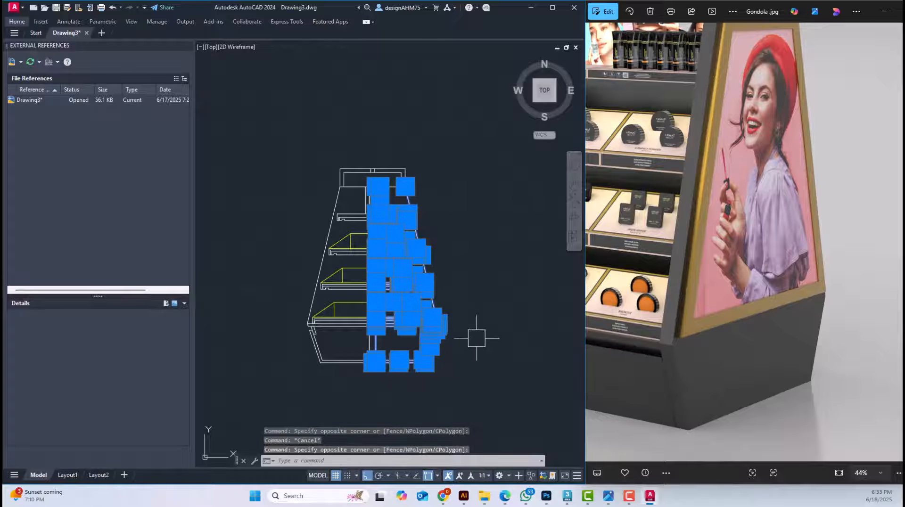
key(Delete)
key(ctrl+z)
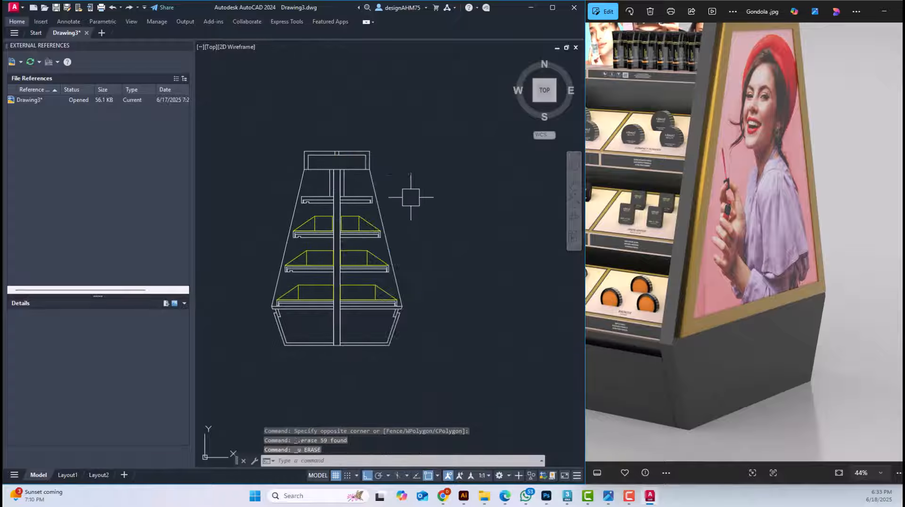
click(422, 158)
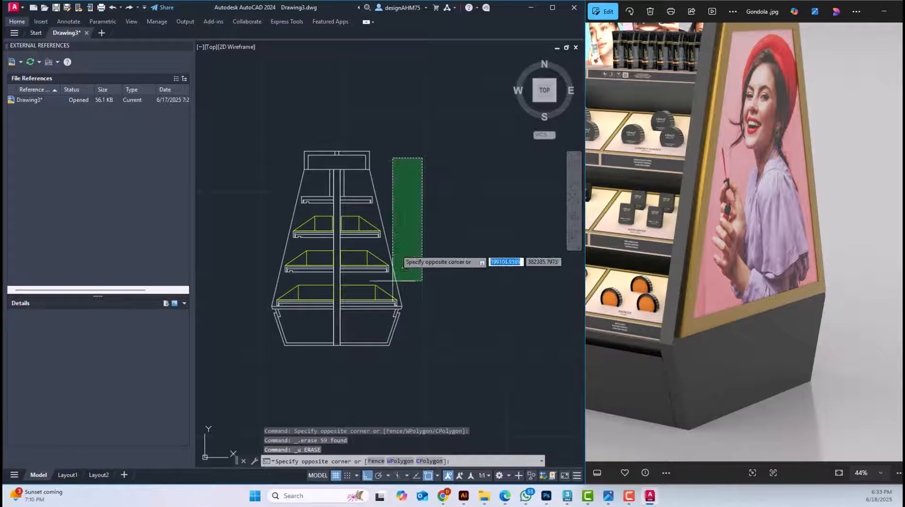
click(337, 400)
scroll(391, 163, up, 4)
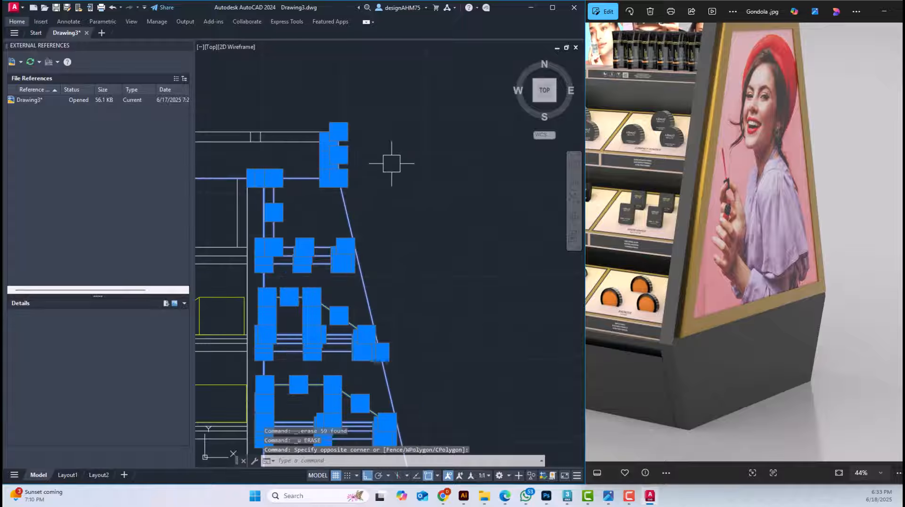
scroll(348, 174, up, 5)
scroll(334, 169, down, 2)
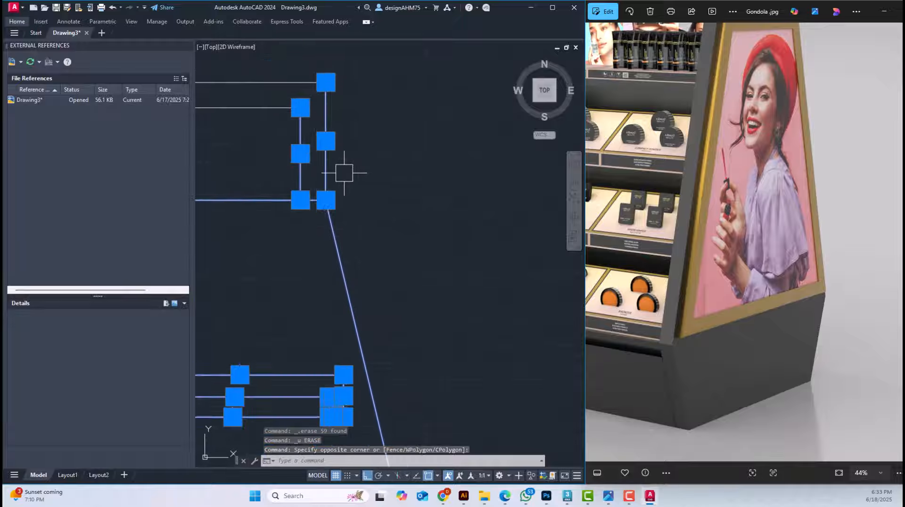
middle_drag(343, 172, 431, 203)
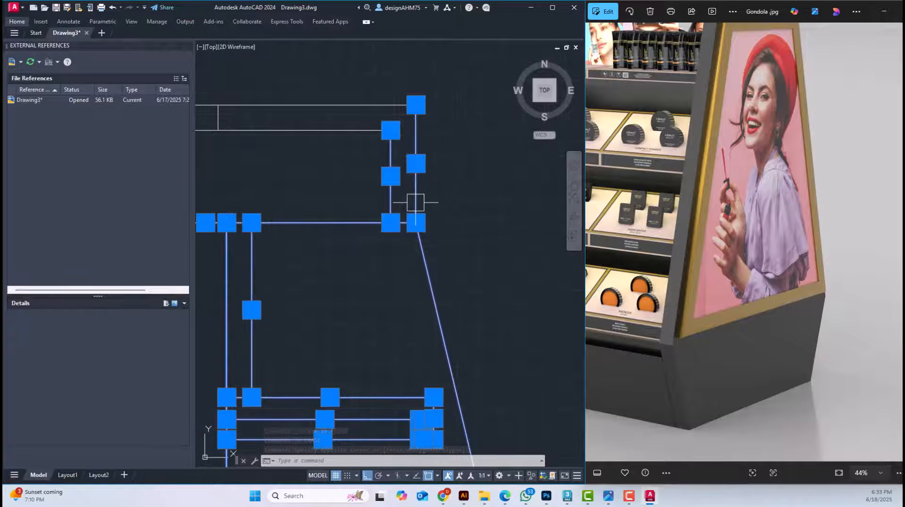
key(Escape)
key(Escape)
click(464, 201)
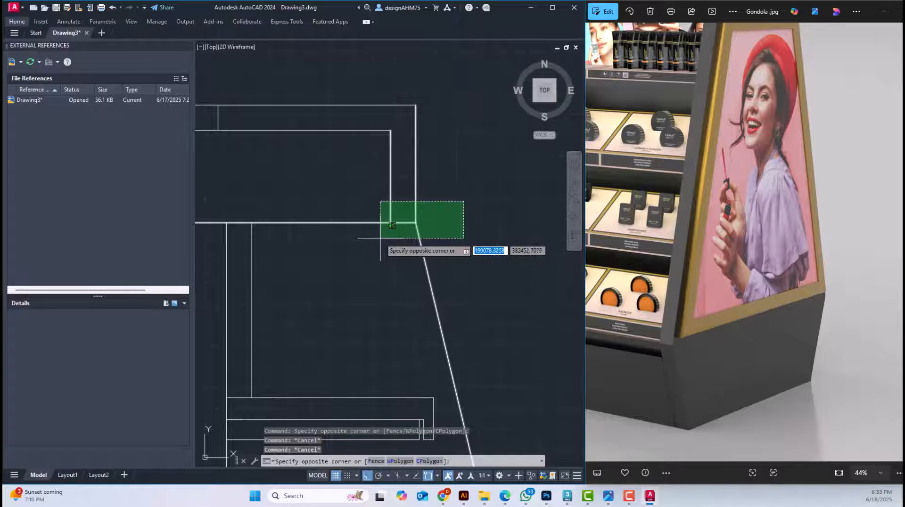
click(382, 244)
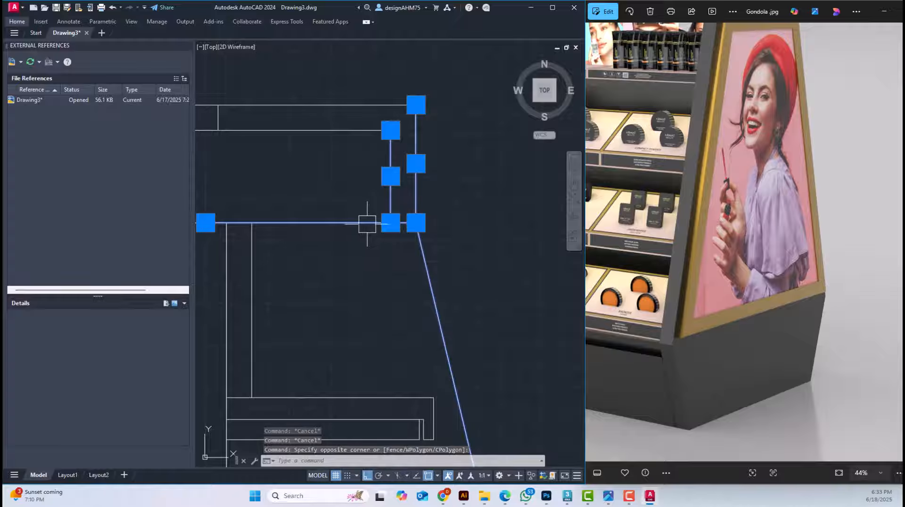
key(Escape)
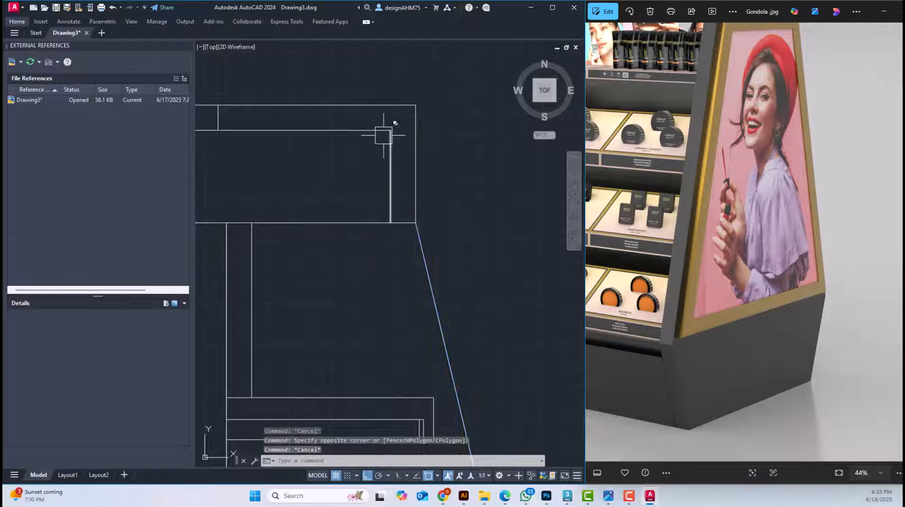
click(452, 228)
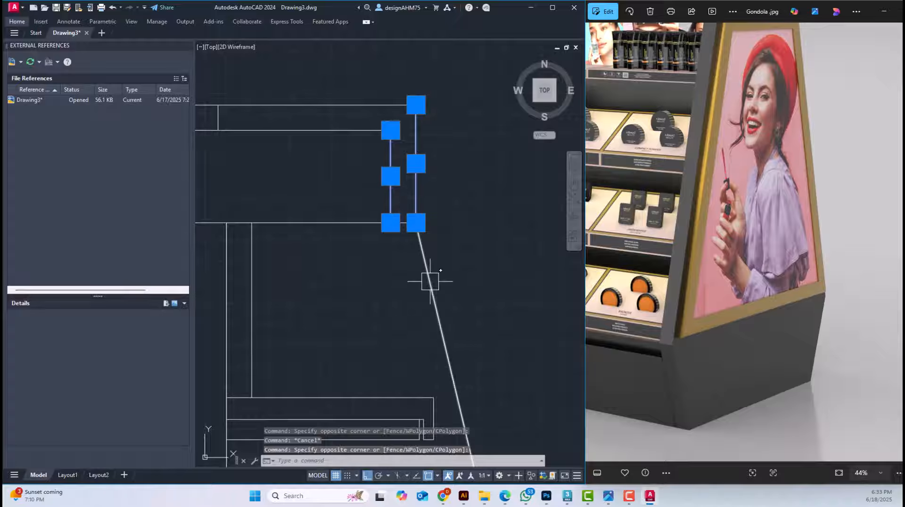
key(Escape)
click(361, 82)
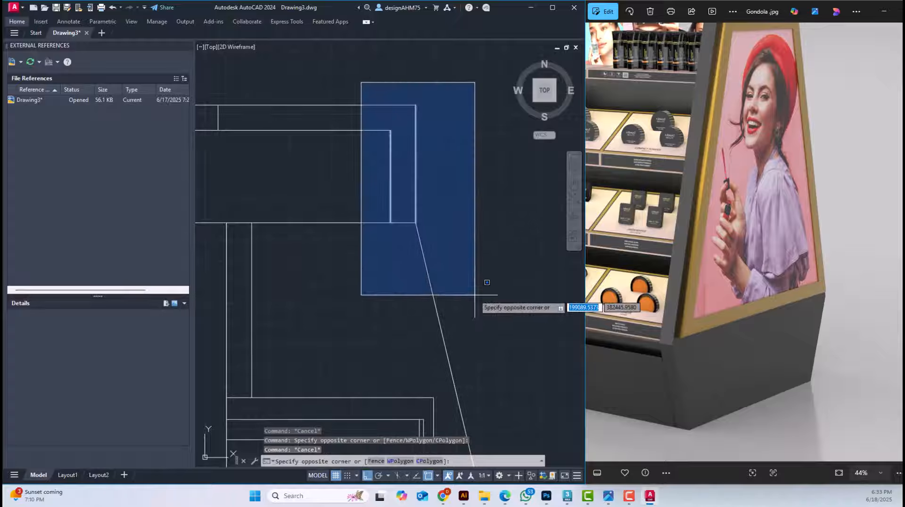
click(475, 295)
key(Escape)
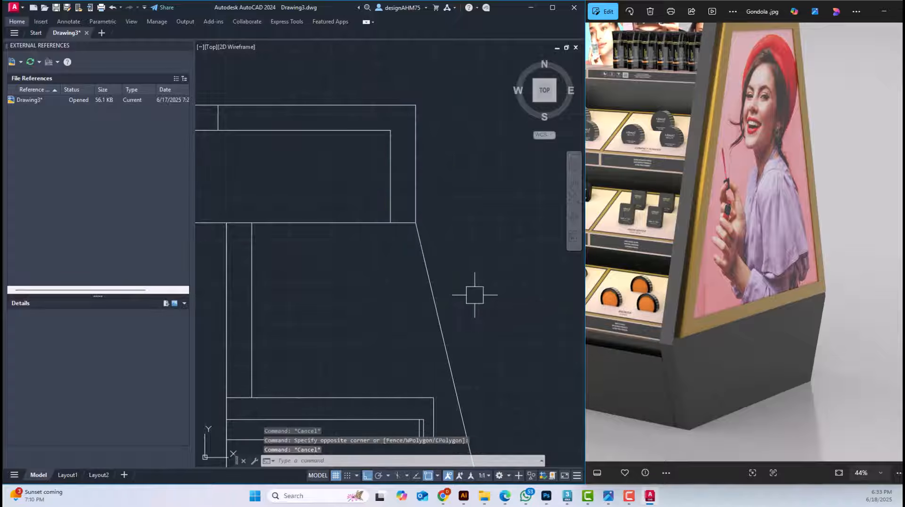
key(Escape)
Erase the section's right half below the header, including the leftover base line right of the centre panel
scroll(475, 292, down, 4)
middle_drag(474, 315, 437, 239)
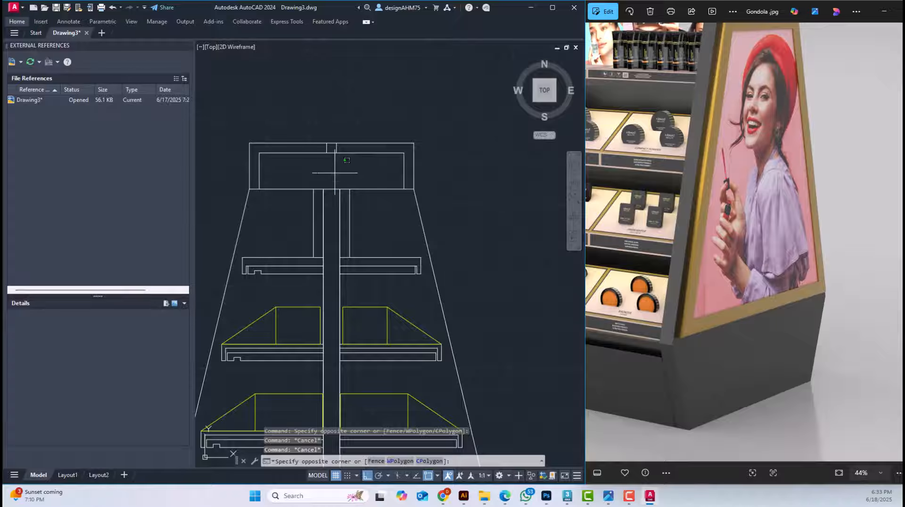
scroll(405, 207, down, 3)
click(482, 395)
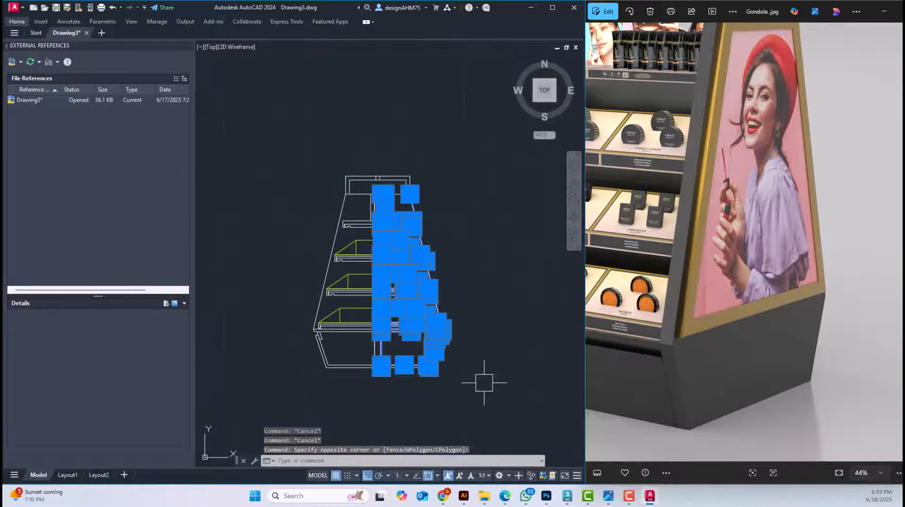
key(Delete)
click(413, 366)
key(Delete)
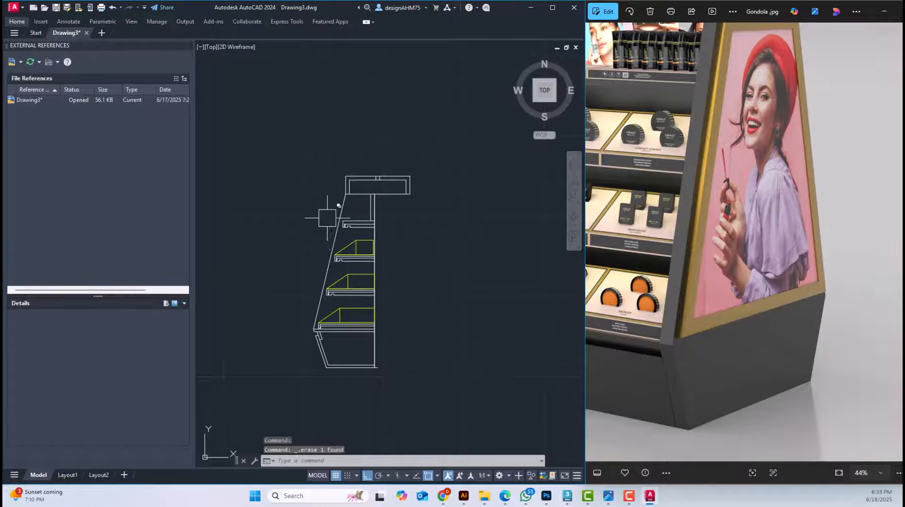
click(391, 412)
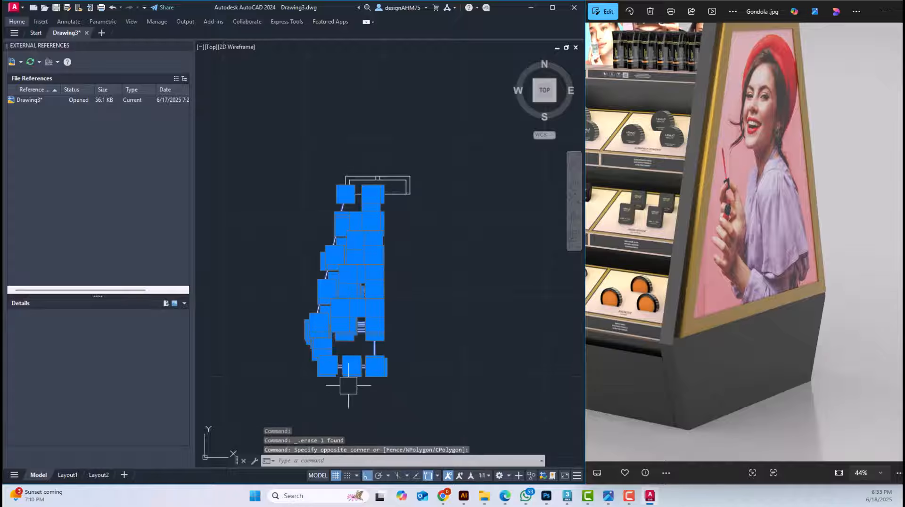
key(Escape)
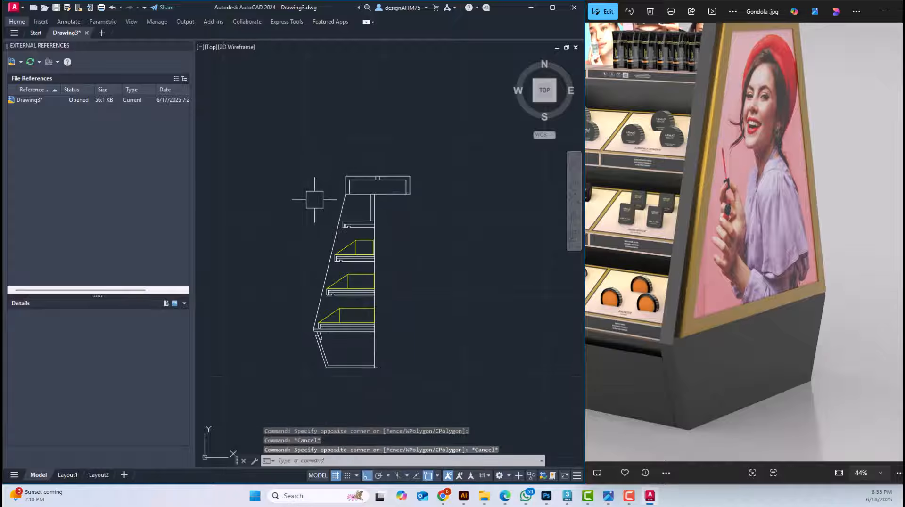
Mirror the detailed left half of the gondola section about the centre panel's vertical axis, keeping the source objects
click(305, 186)
click(387, 413)
scroll(352, 368, up, 5)
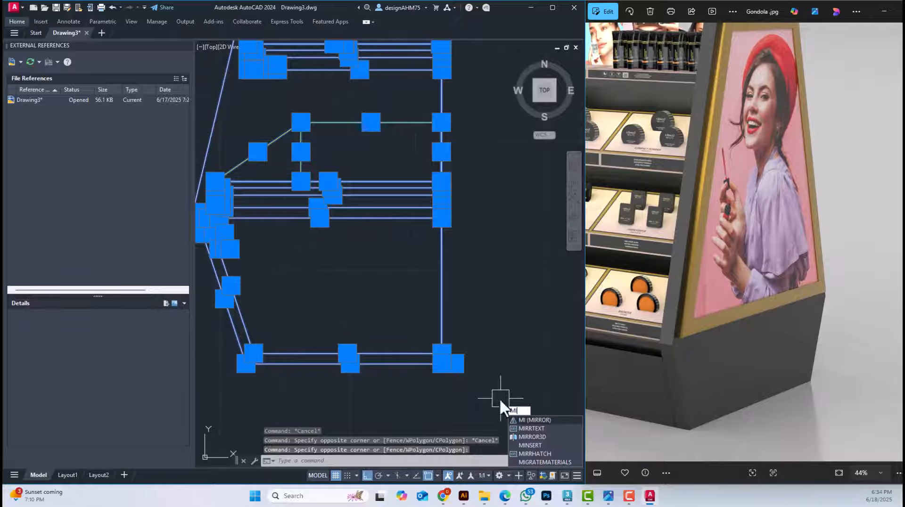
key(Return)
click(455, 364)
click(453, 396)
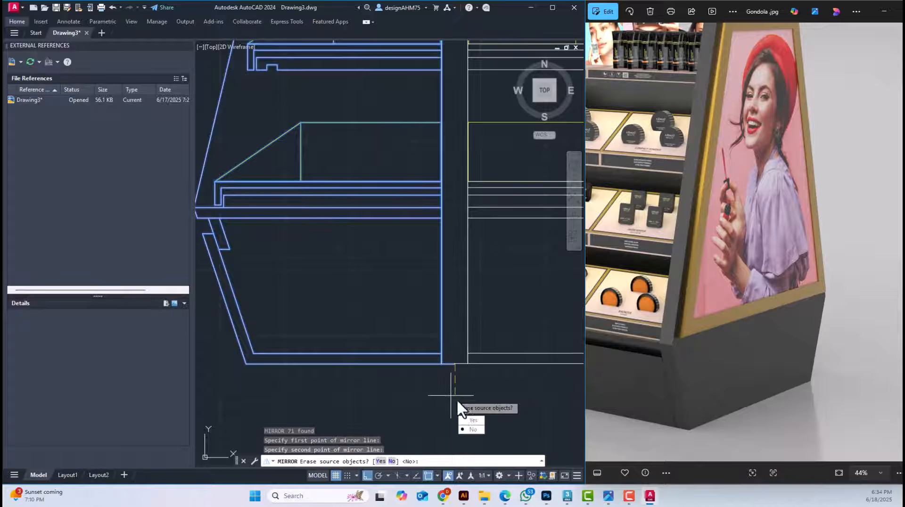
click(469, 429)
scroll(449, 308, down, 5)
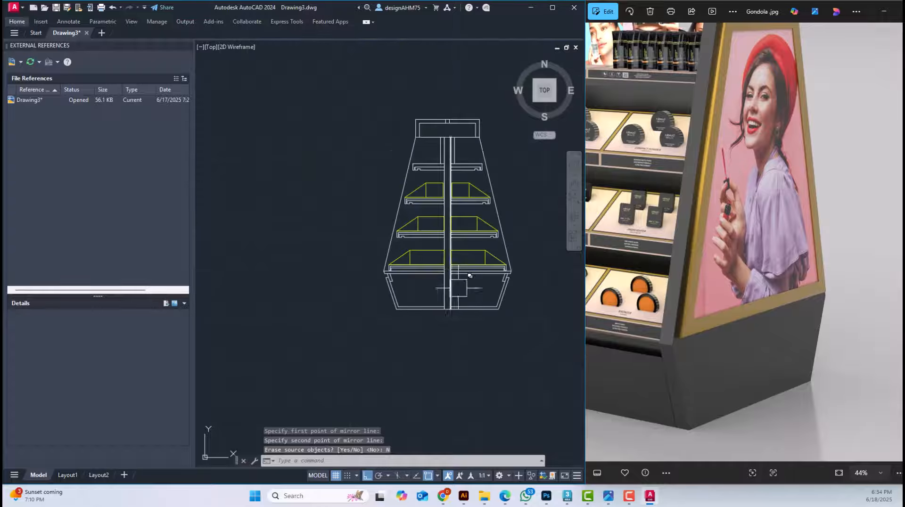
scroll(444, 247, up, 2)
middle_drag(444, 227, 415, 215)
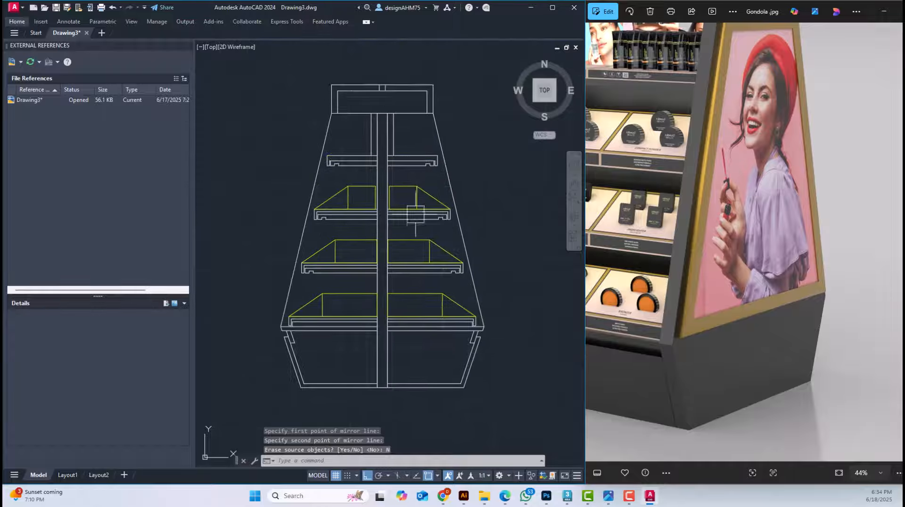
Try dimensioning the header's overall width above it and its height at its right end
middle_drag(372, 138, 369, 153)
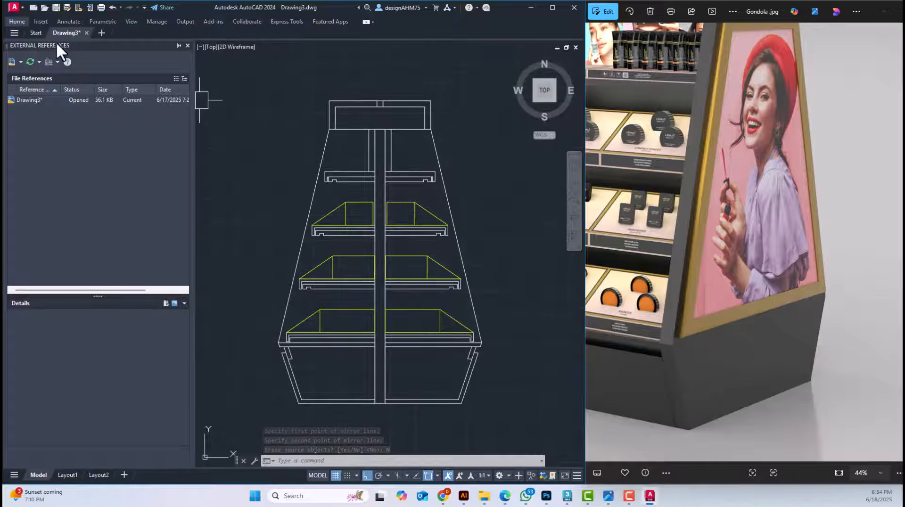
click(22, 21)
click(216, 43)
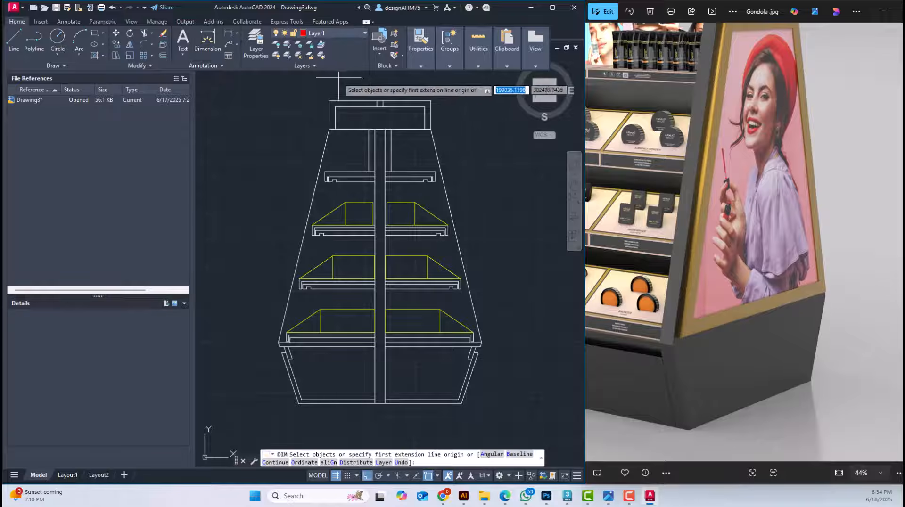
click(329, 100)
click(431, 100)
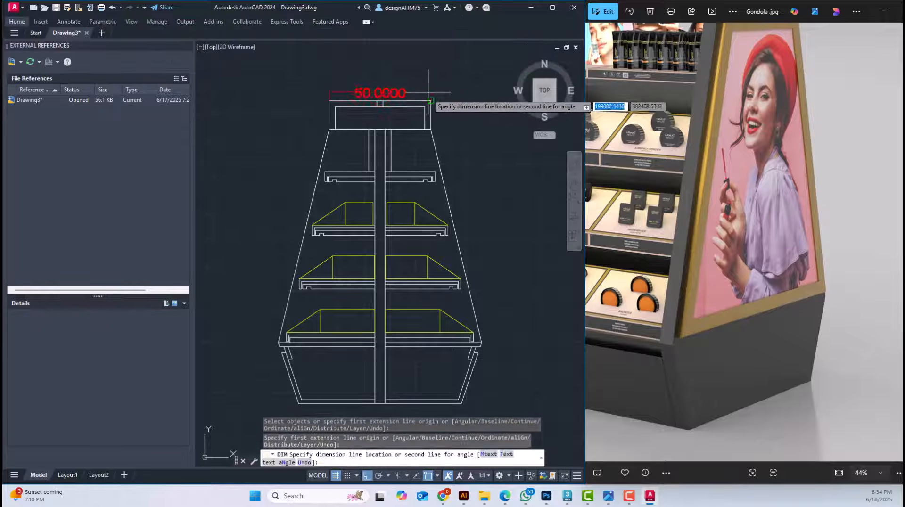
click(427, 85)
click(431, 101)
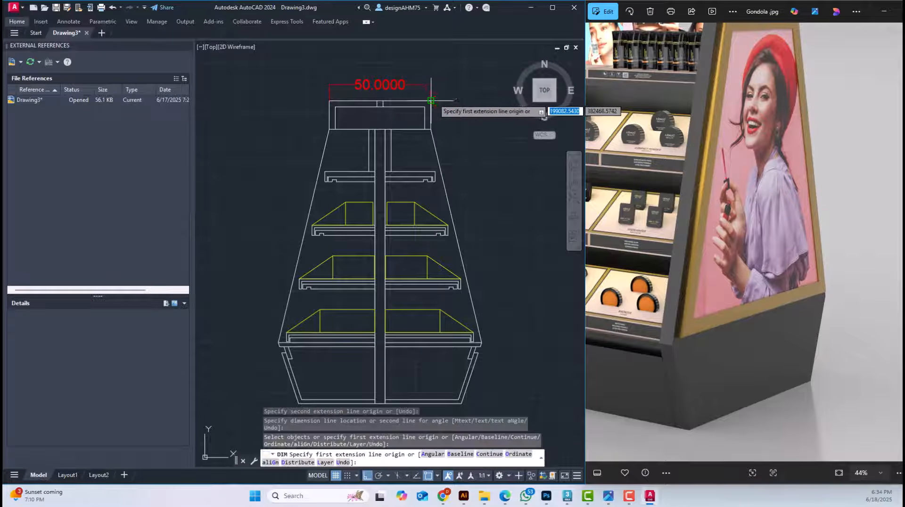
click(431, 129)
click(451, 135)
Try dimensioning the height from header underside to base on the right and the section's full height on the left
click(430, 129)
middle_drag(456, 321, 441, 296)
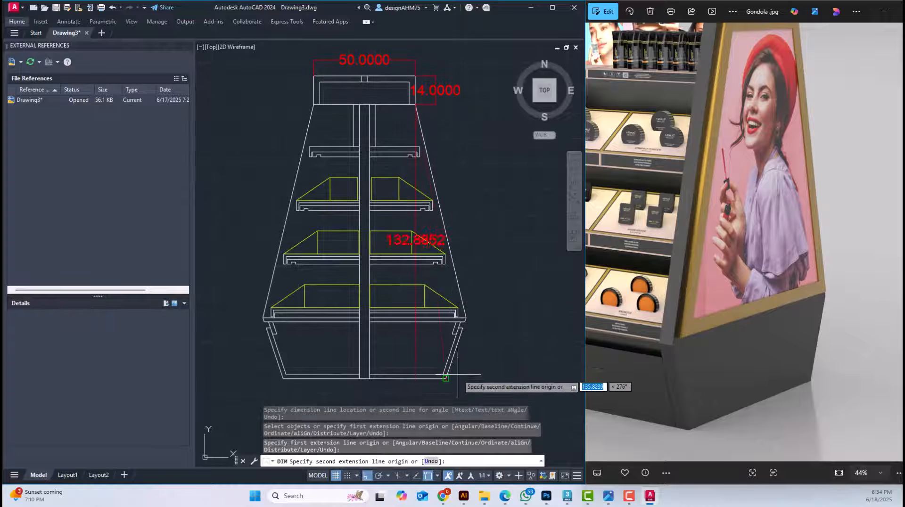
click(453, 379)
click(499, 378)
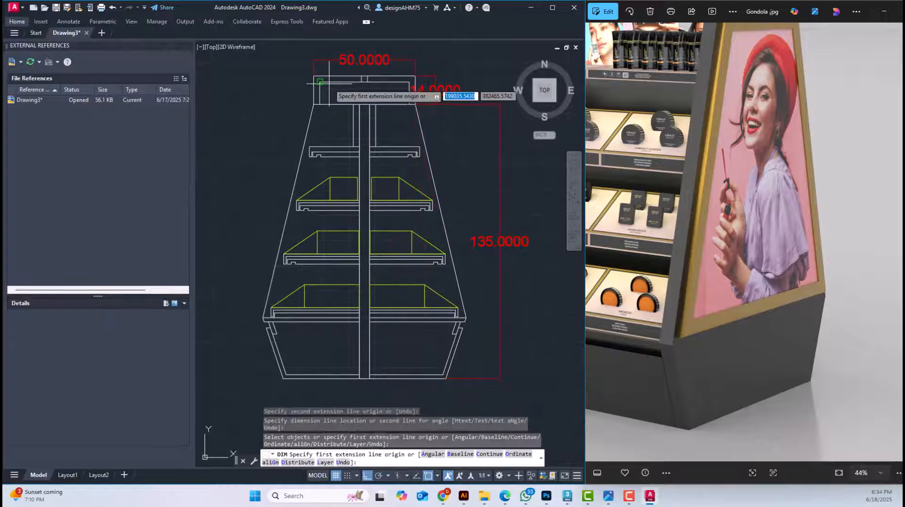
click(313, 75)
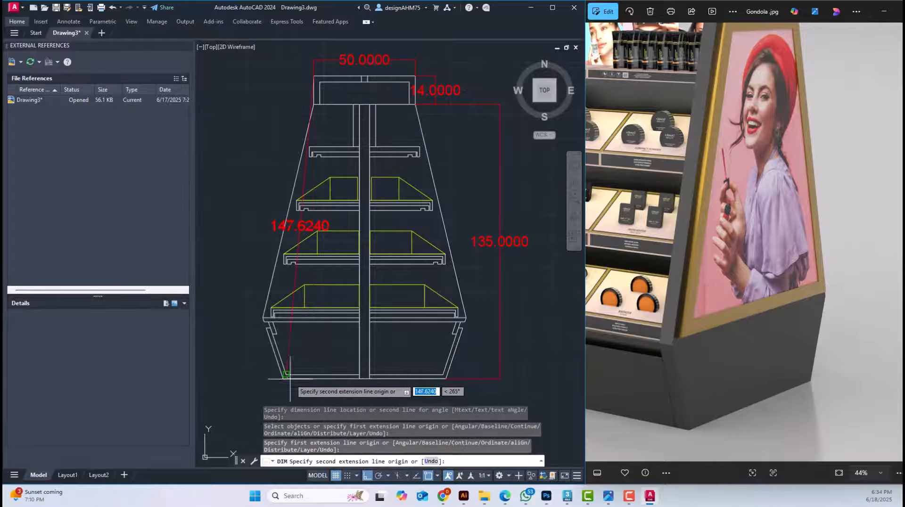
click(283, 378)
click(241, 364)
Undo the dimensions placed around the gondola section and leave the dimension command
key(ctrl+z)
key(ctrl+z)
key(ctrl+z)
key(ctrl+z)
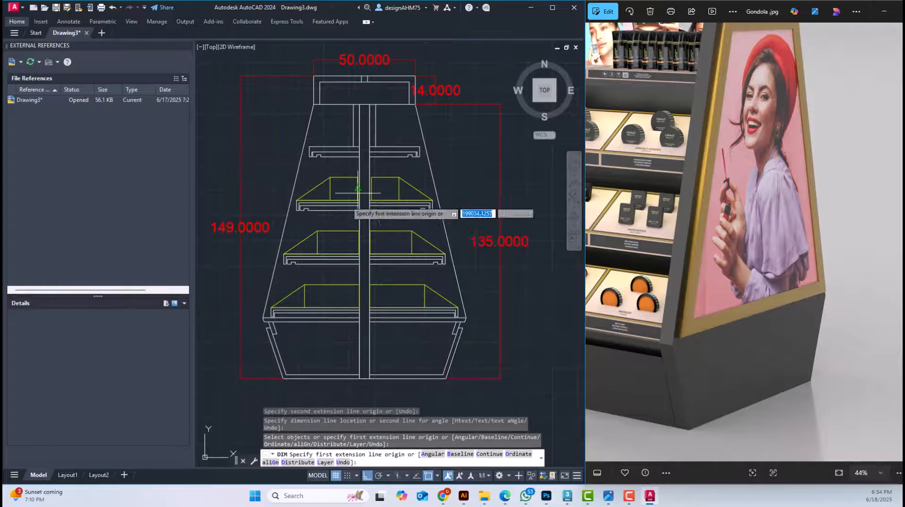
key(ctrl+z)
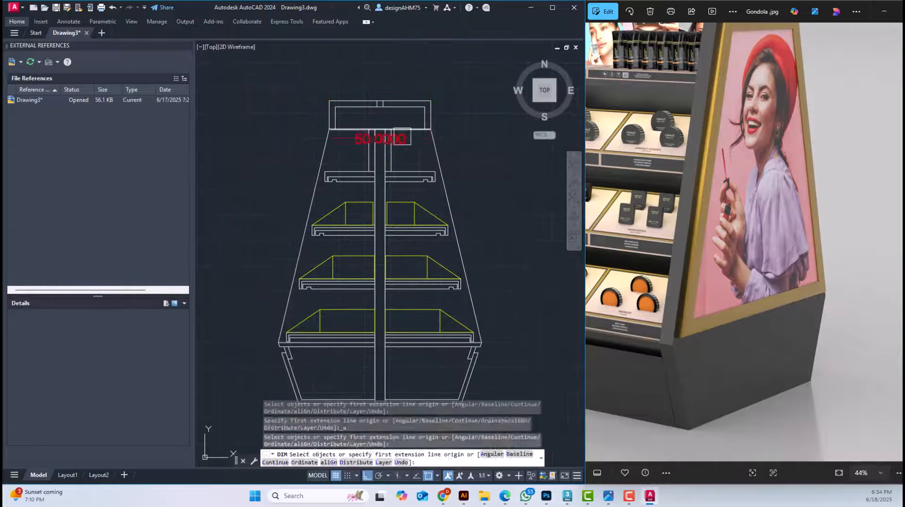
key(Escape)
key(Escape)
key(Escape)
middle_drag(403, 177, 387, 148)
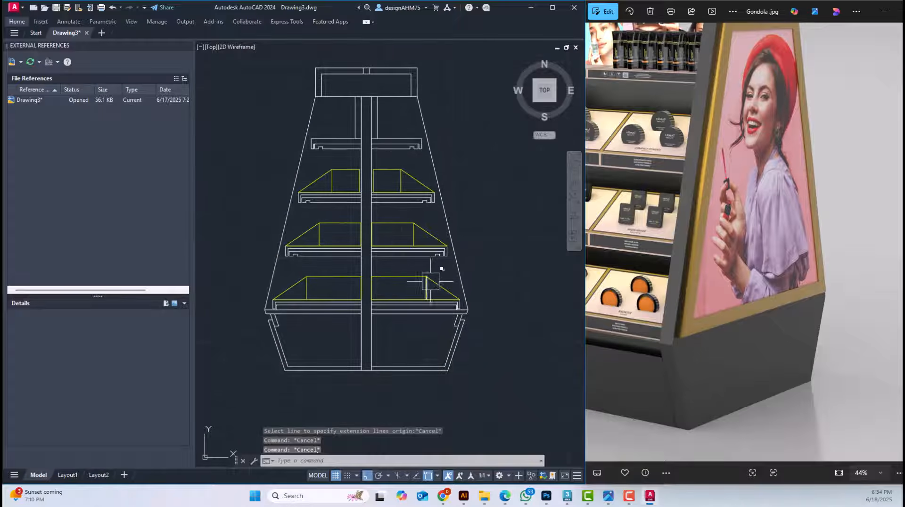
scroll(439, 273, down, 2)
middle_drag(490, 280, 464, 272)
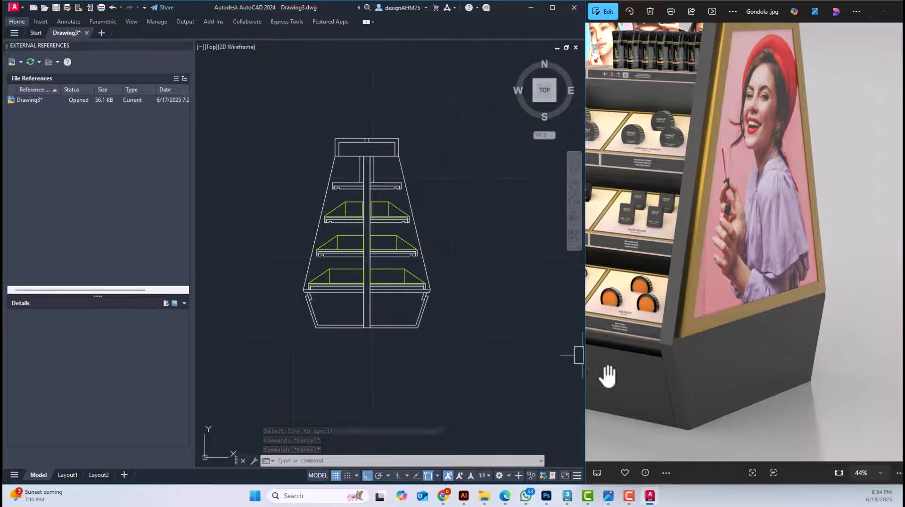
Switch to 3ds Max and try removing the Extrude modifier from the shelf unit to examine its profile spline
click(567, 496)
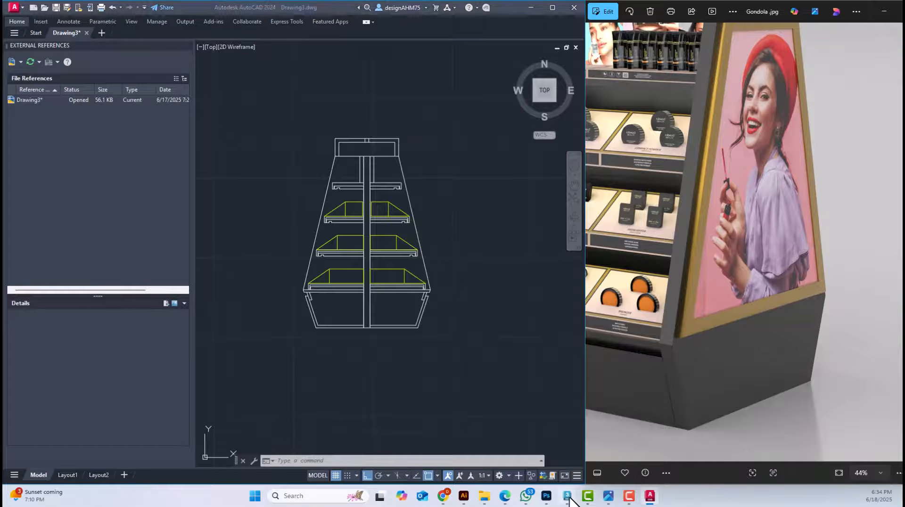
key(z)
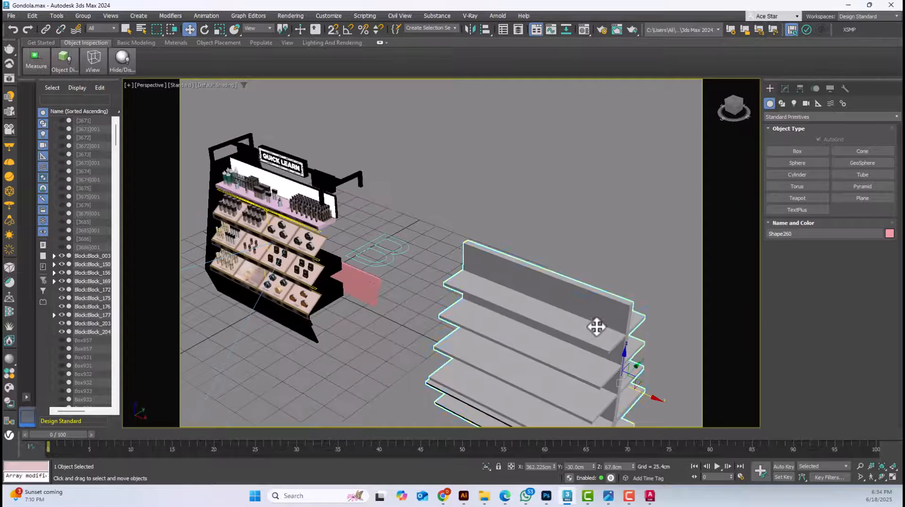
click(784, 89)
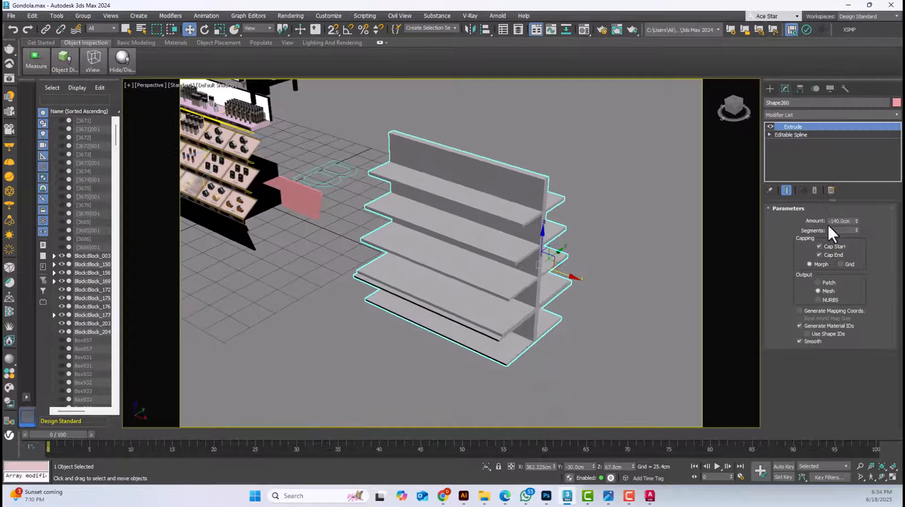
click(814, 190)
middle_drag(638, 250, 612, 238)
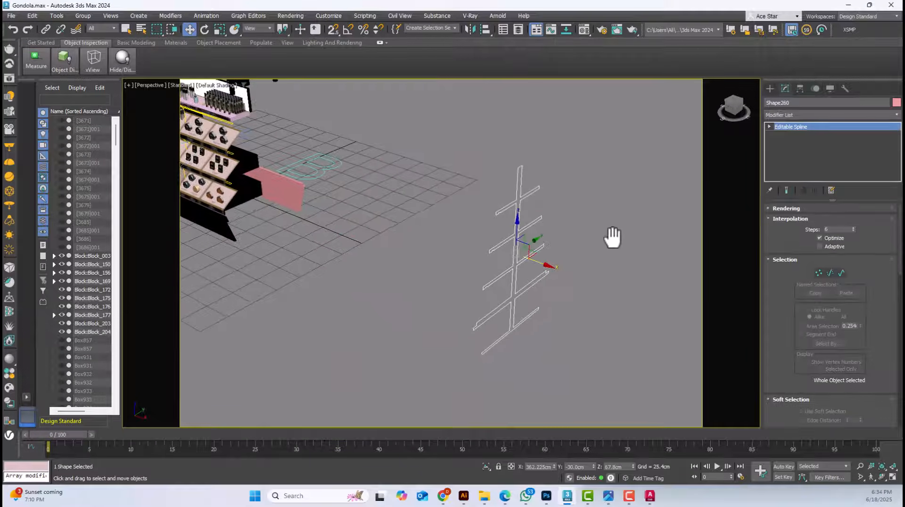
alt+middle_drag(571, 278, 552, 268)
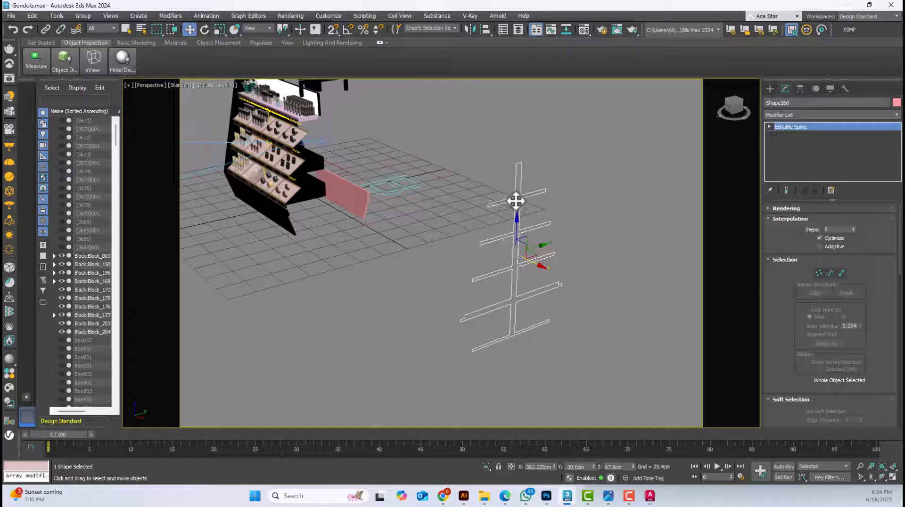
scroll(495, 207, up, 6)
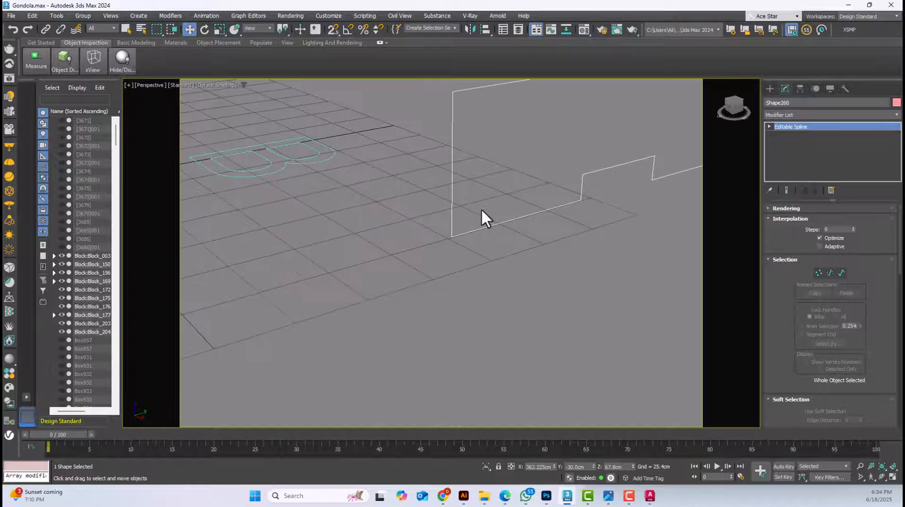
scroll(481, 208, down, 4)
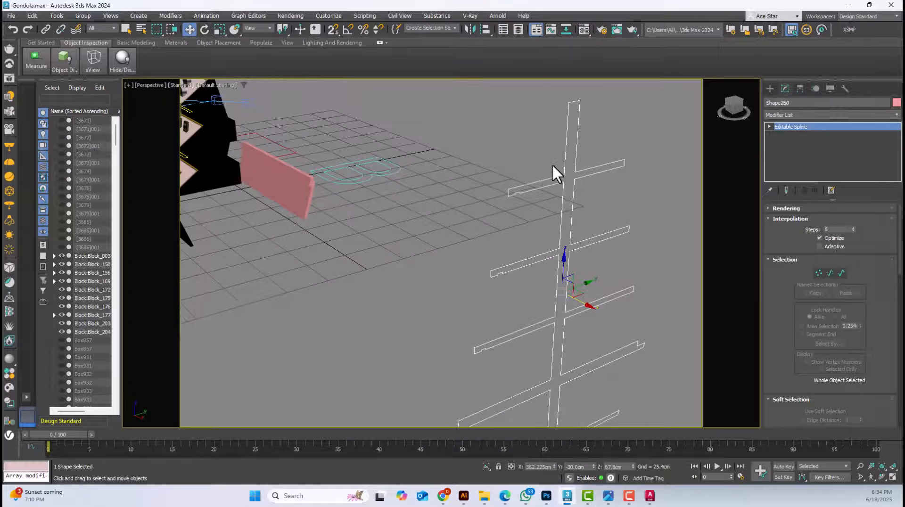
scroll(596, 220, down, 3)
middle_drag(588, 299, 546, 249)
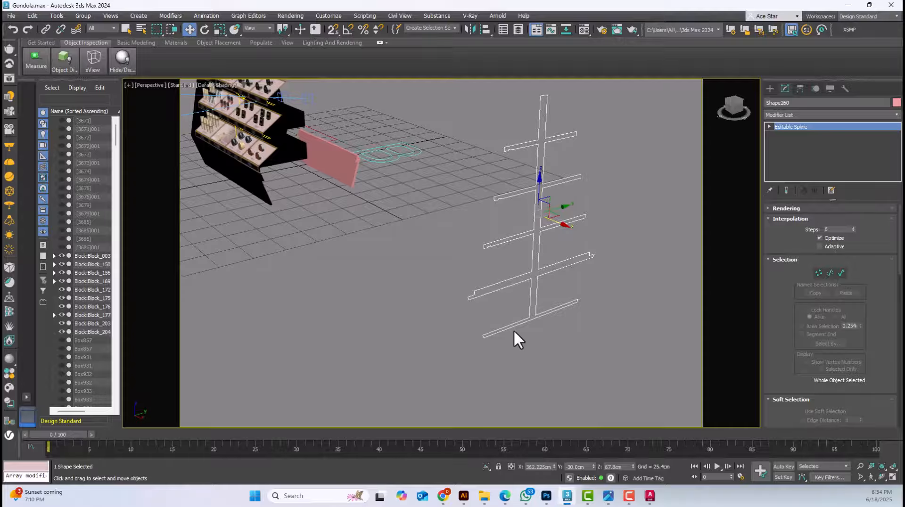
alt+middle_drag(514, 330, 536, 349)
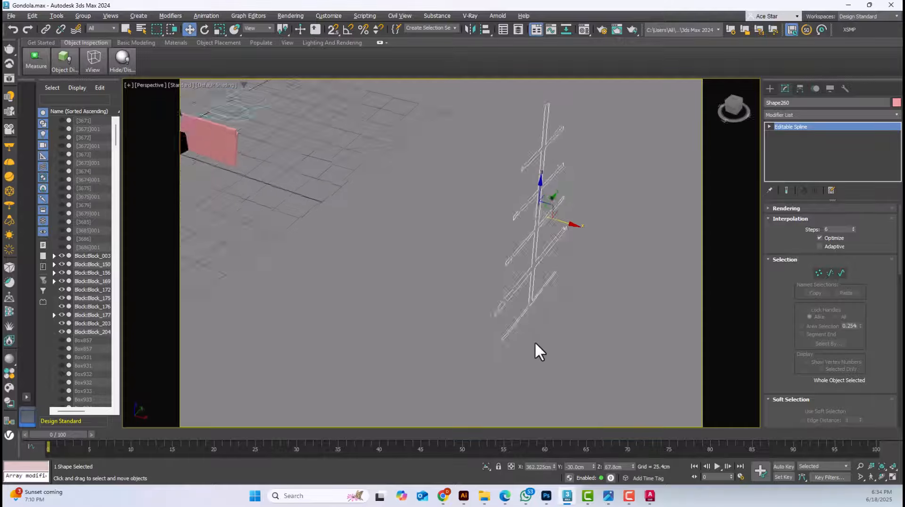
Restore the shelf profile's Extrude modifier with an amount of -140 cm, and switch back to AutoCAD
click(770, 88)
click(783, 90)
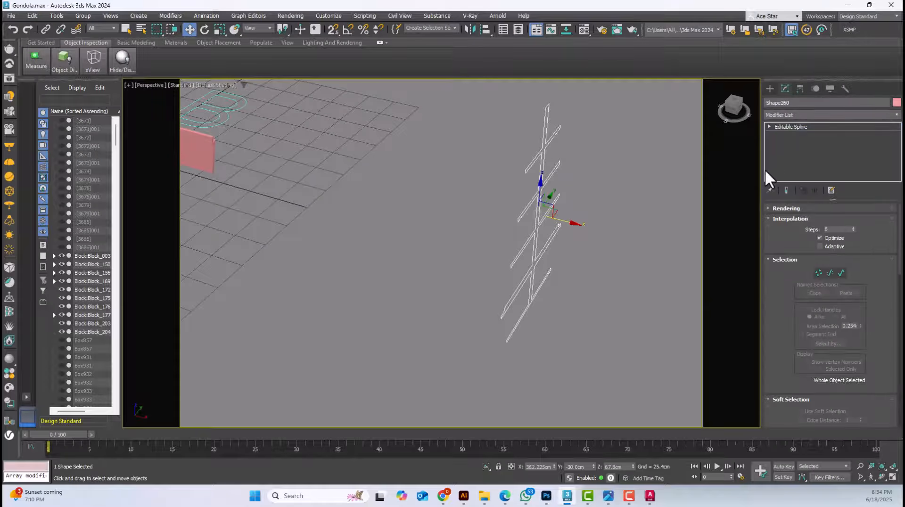
key(shift+e)
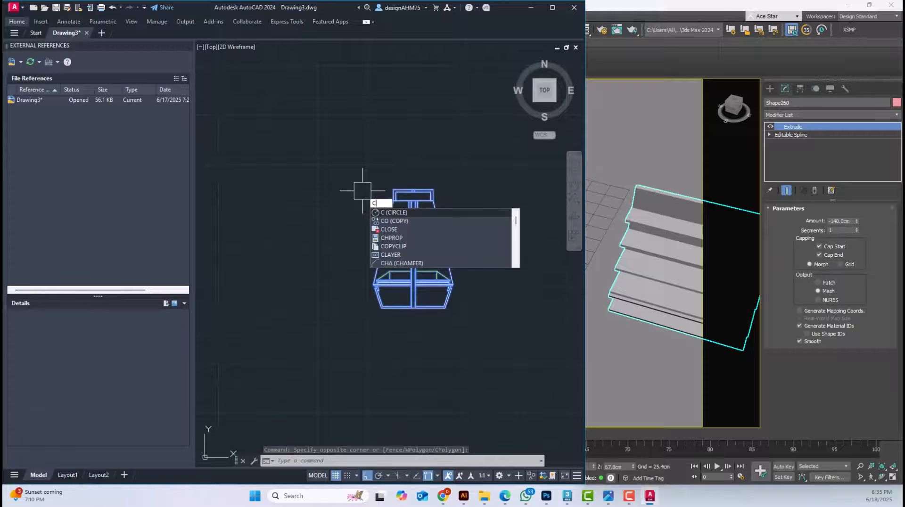
key(Escape)
key(Escape)
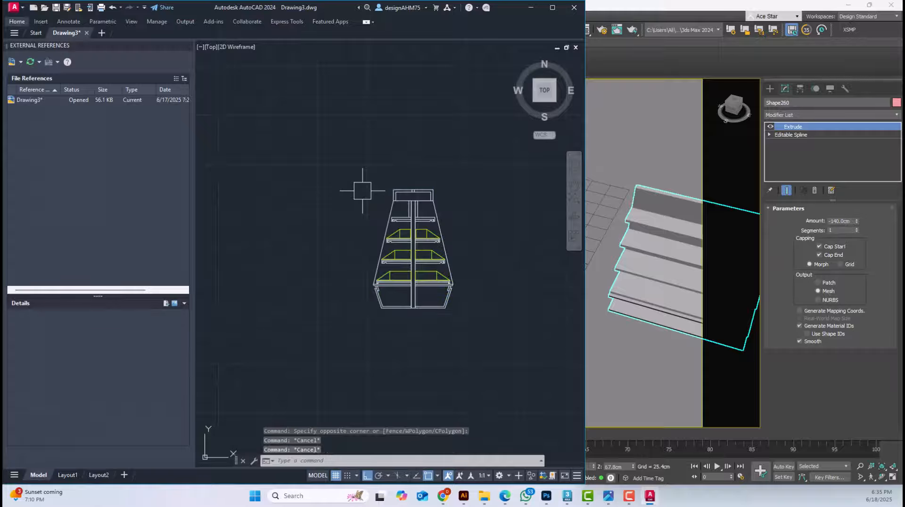
click(482, 335)
click(328, 164)
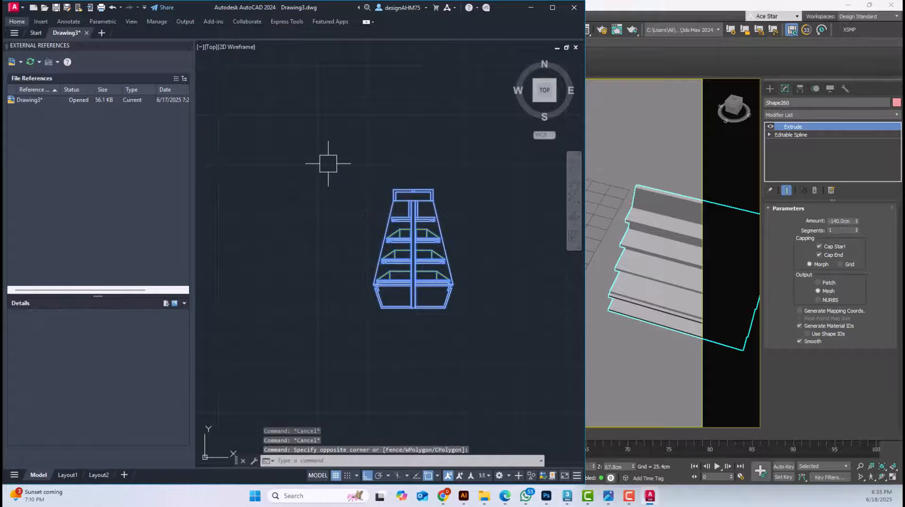
key(Escape)
Copy the complete gondola section to an empty area to the right of the original
click(328, 163)
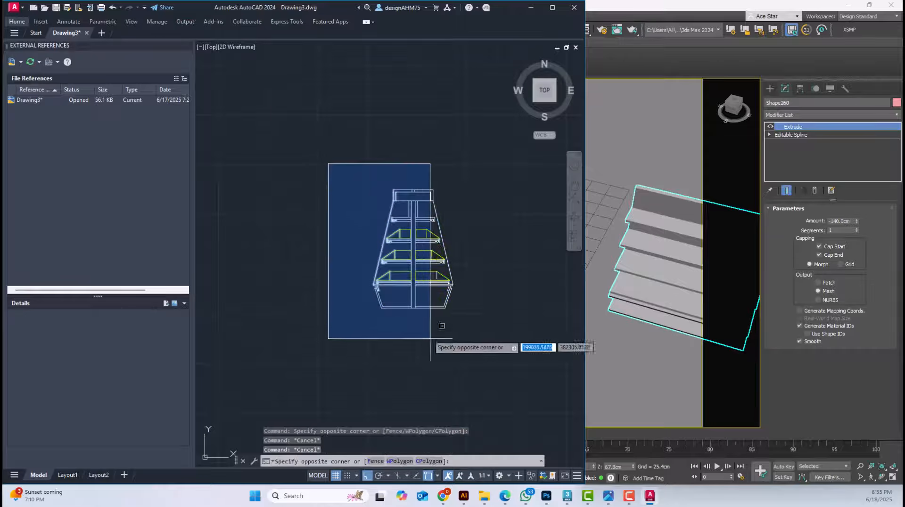
click(469, 364)
text(co)
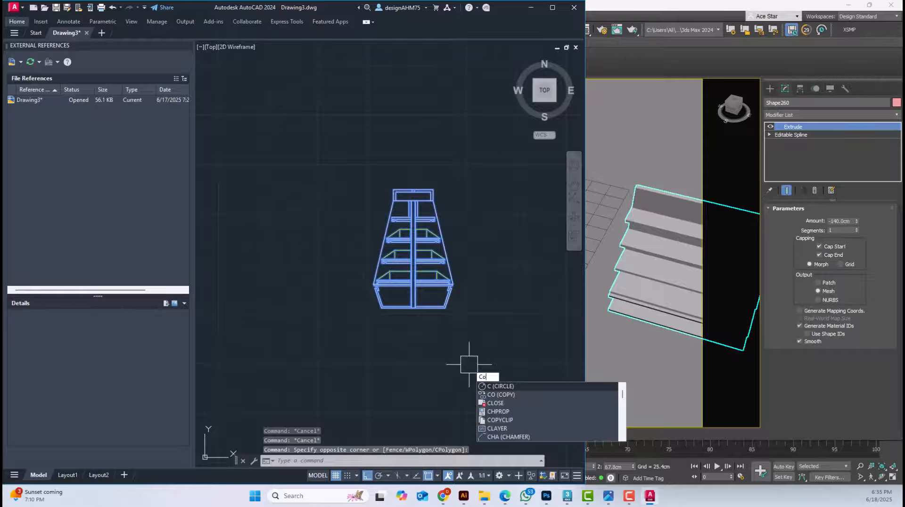
key(Return)
click(421, 353)
middle_drag(525, 374, 389, 360)
click(452, 362)
key(Escape)
key(Escape)
Erase the yellow display tray outlines above the shelves in the copied section
scroll(462, 260, up, 8)
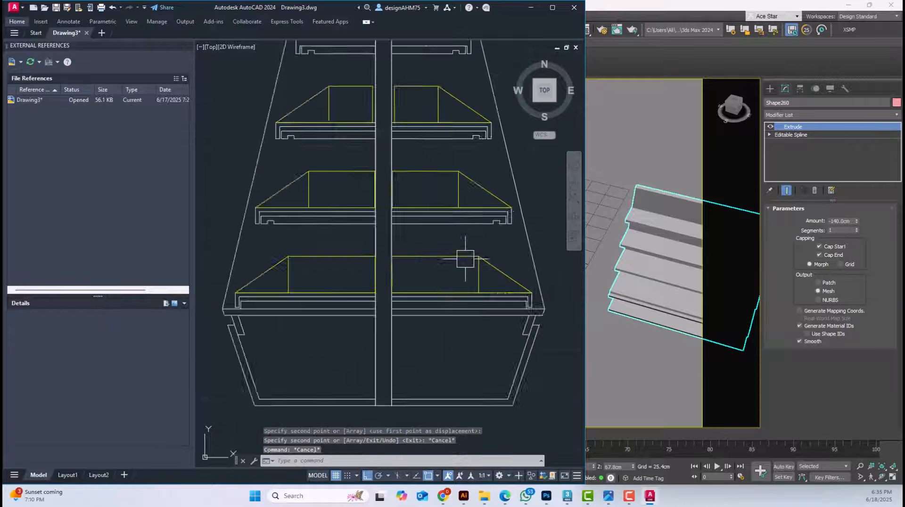
click(548, 239)
click(463, 282)
key(Delete)
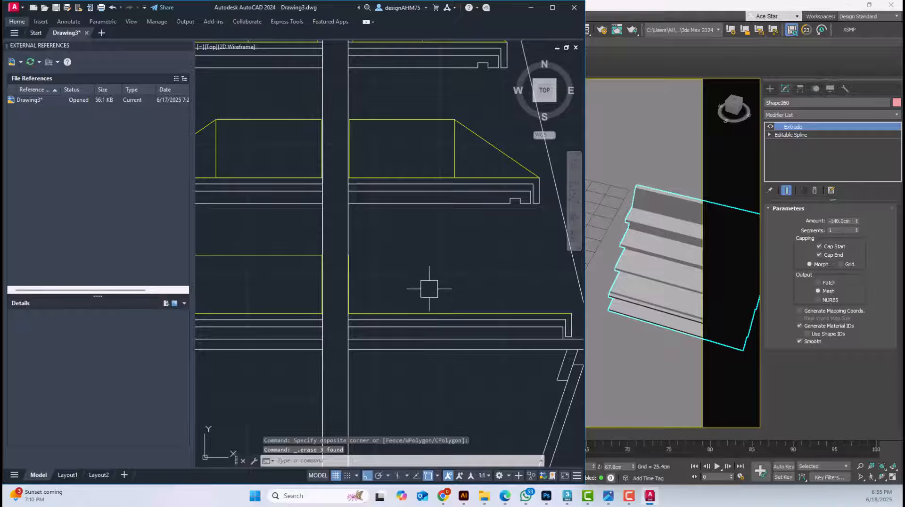
click(512, 312)
key(Delete)
scroll(360, 288, down, 6)
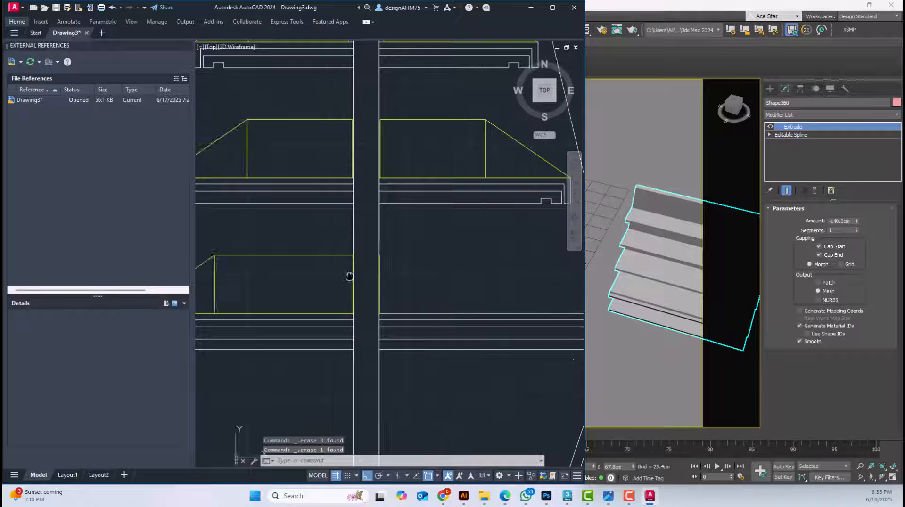
Fillet the header's underside line with the centre panel's right vertical line to close the panel's top corner
click(23, 25)
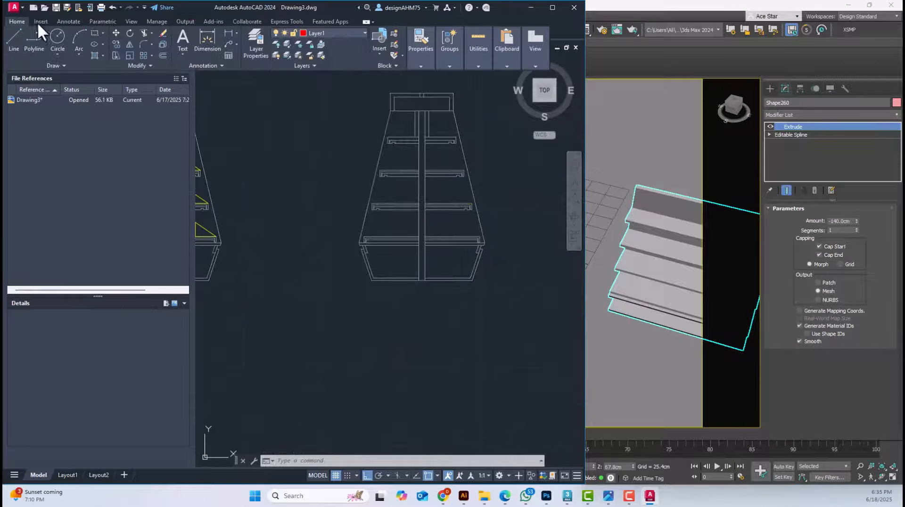
scroll(435, 218, up, 8)
text(f)
key(Return)
scroll(330, 262, up, 8)
click(380, 143)
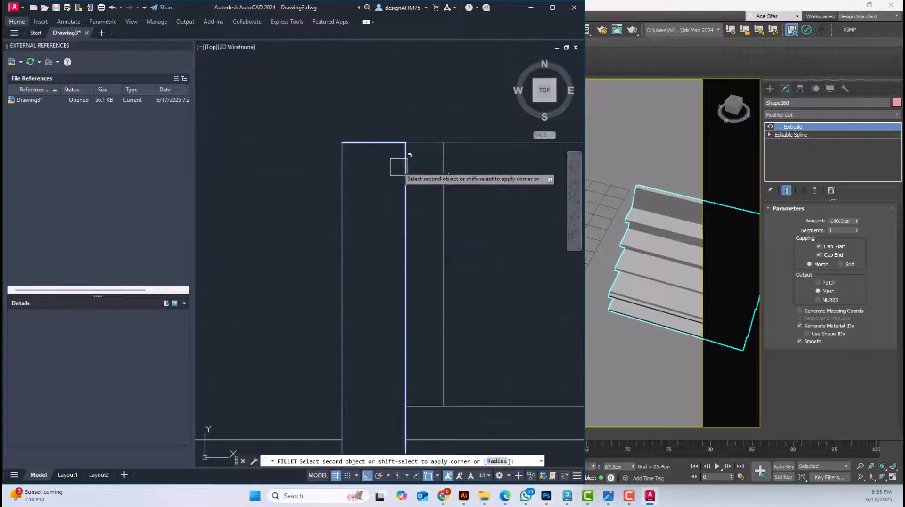
click(402, 168)
scroll(402, 179, down, 5)
key(Return)
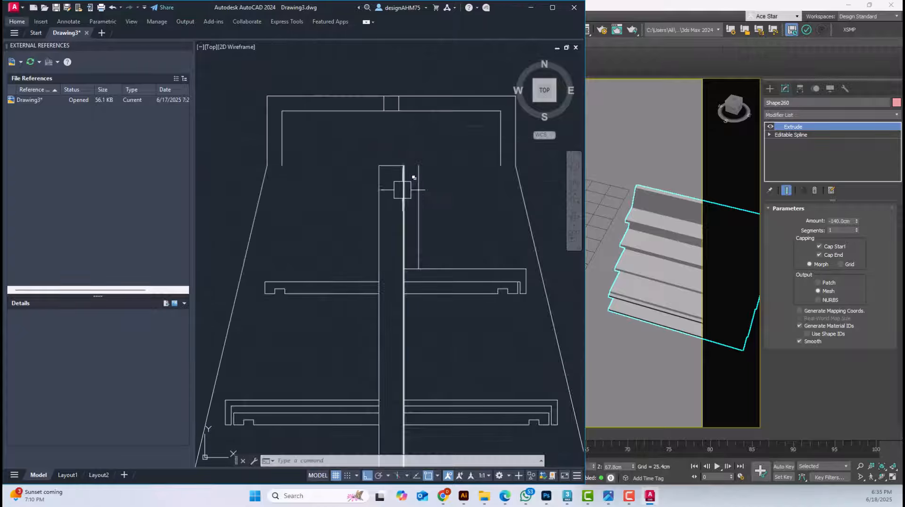
Erase the leftover short vertical line beside the centre panel's upper right side
scroll(406, 188, up, 5)
click(398, 193)
click(427, 228)
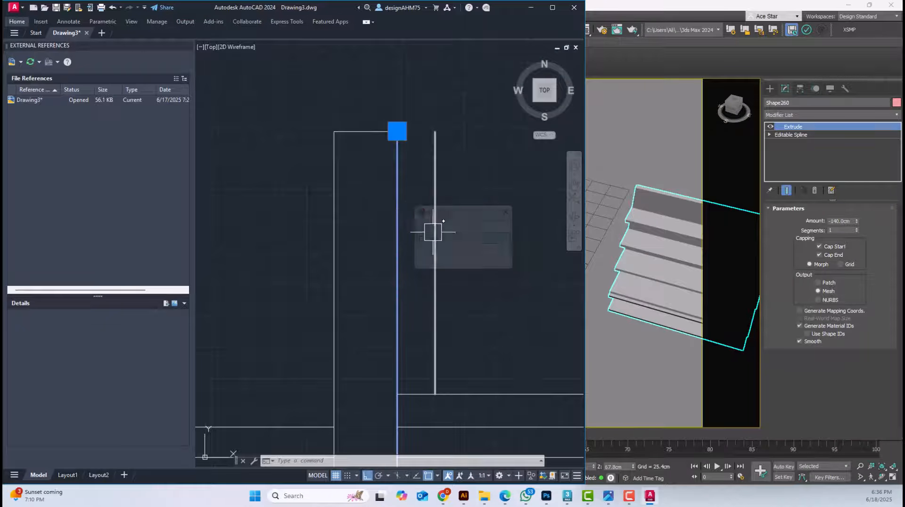
scroll(432, 225, down, 5)
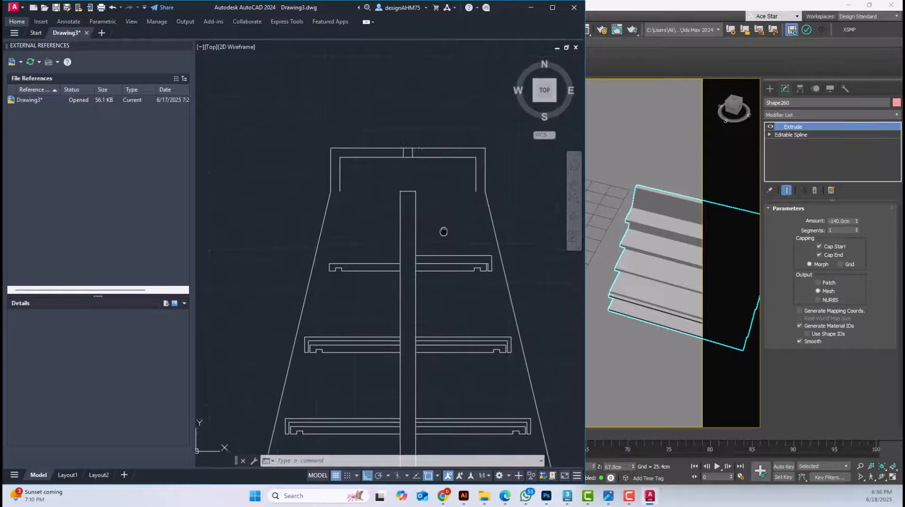
Erase the outer cover lines from the right half of the top shelf
scroll(390, 226, up, 6)
click(499, 221)
scroll(499, 222, down, 5)
middle_drag(505, 222, 398, 220)
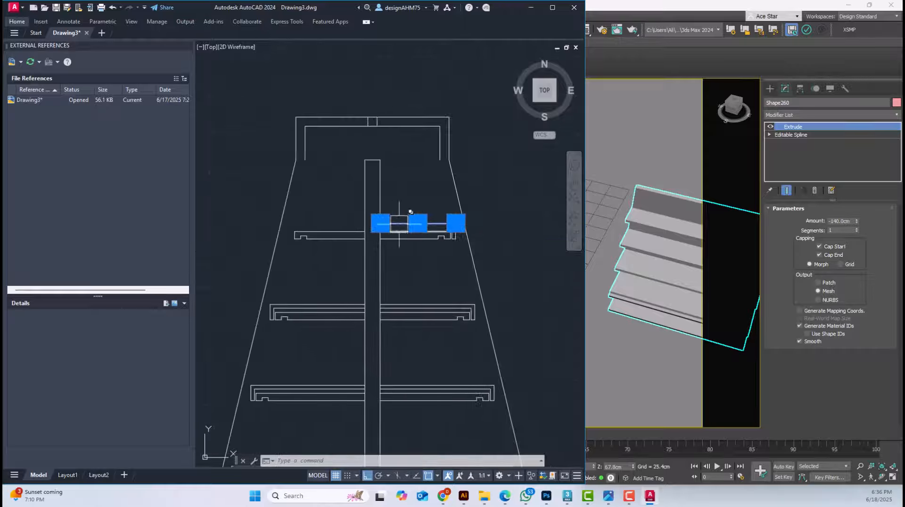
scroll(430, 218, up, 5)
key(Delete)
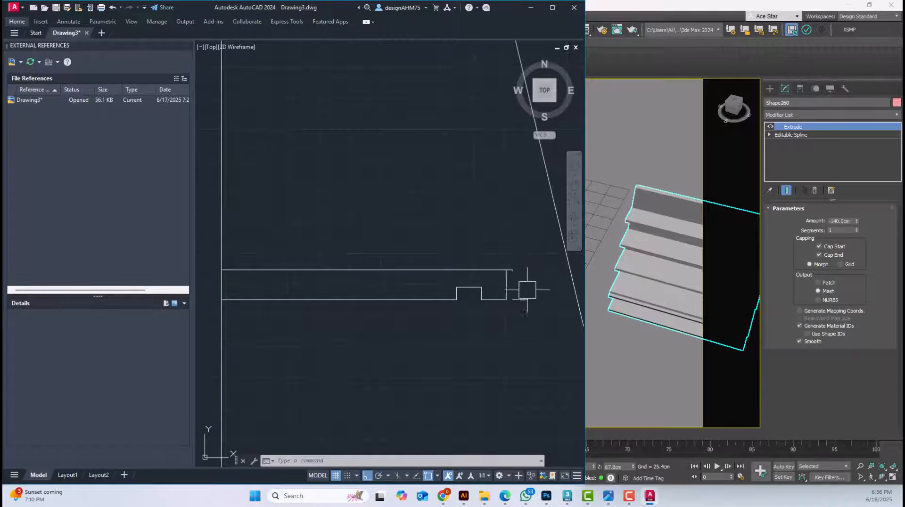
Fillet the top shelf's upper line with its right end line to close the corner
scroll(498, 275, up, 4)
text(f)
key(space)
click(493, 266)
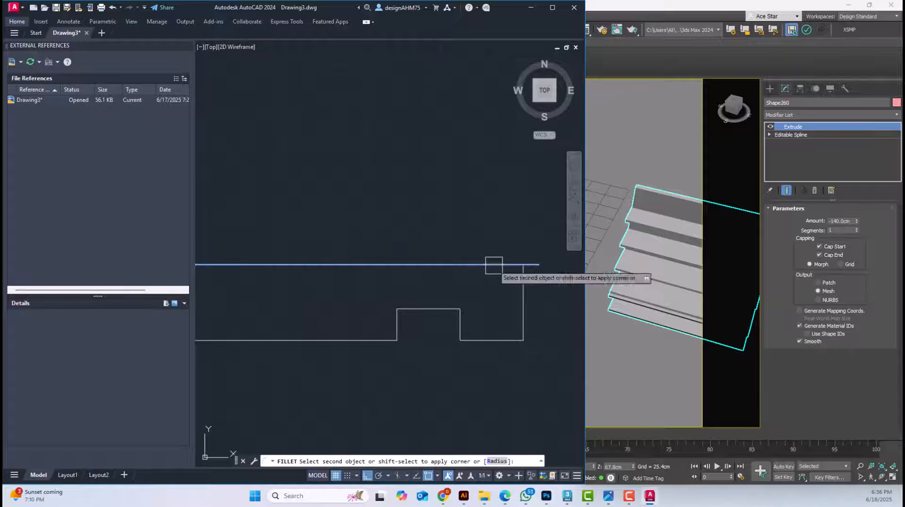
click(517, 293)
Erase the right slanted side line and the header frame from the copied section
scroll(513, 294, down, 4)
middle_drag(493, 300, 485, 300)
scroll(484, 300, down, 3)
click(456, 263)
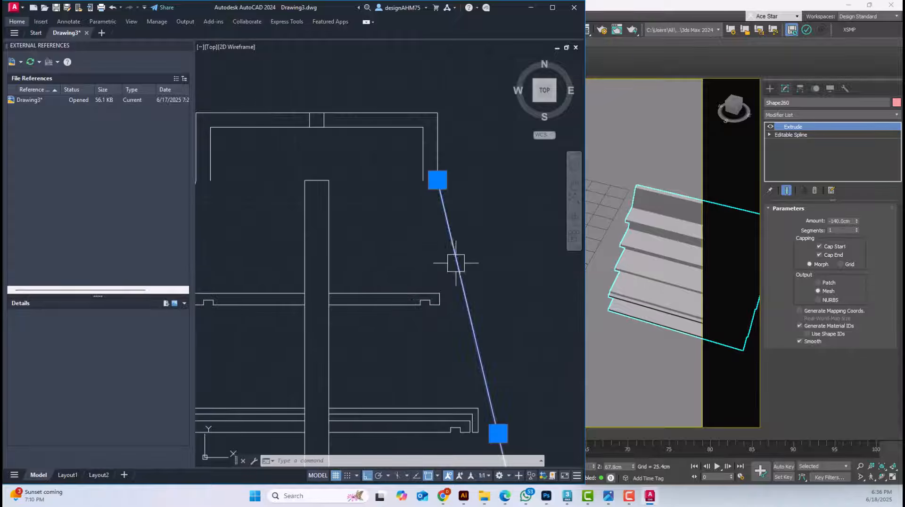
key(Delete)
middle_drag(460, 134, 482, 174)
click(494, 187)
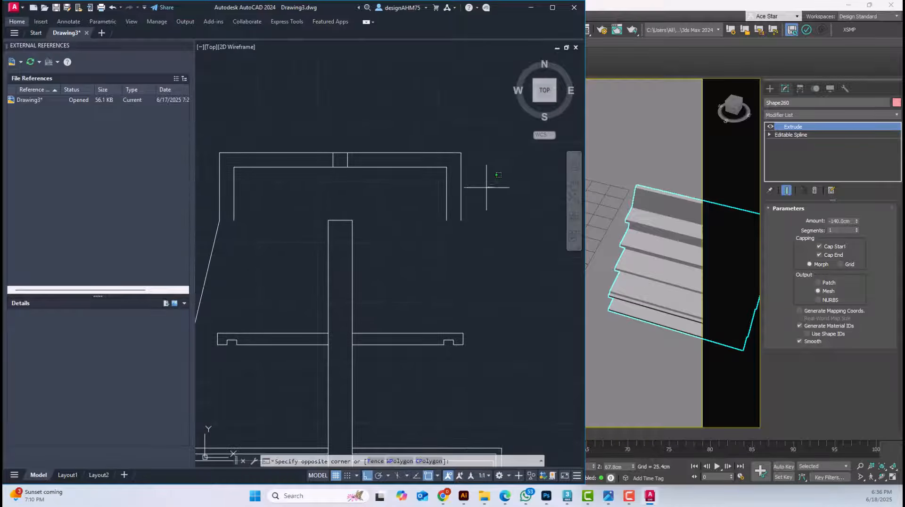
click(214, 127)
key(Delete)
Erase the left slanted side line and the left outer cover lines of the third shelf
scroll(380, 156, down, 2)
scroll(380, 195, up, 1)
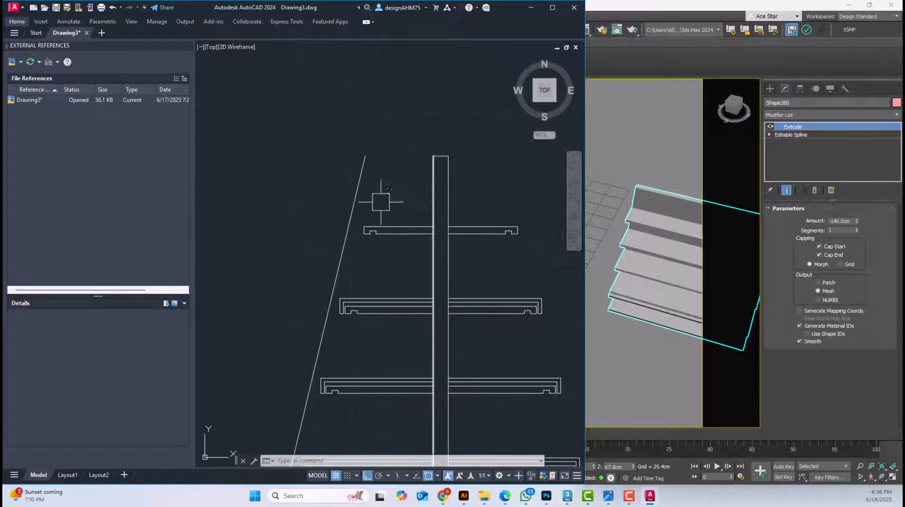
scroll(378, 200, up, 2)
scroll(380, 267, up, 2)
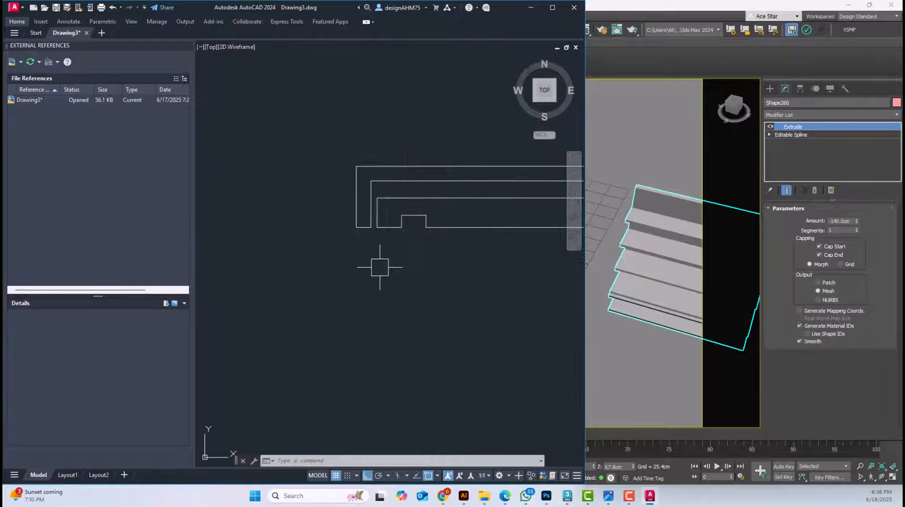
click(317, 152)
key(Delete)
Erase the outer cover lines from the right half of the third shelf
scroll(316, 153, down, 2)
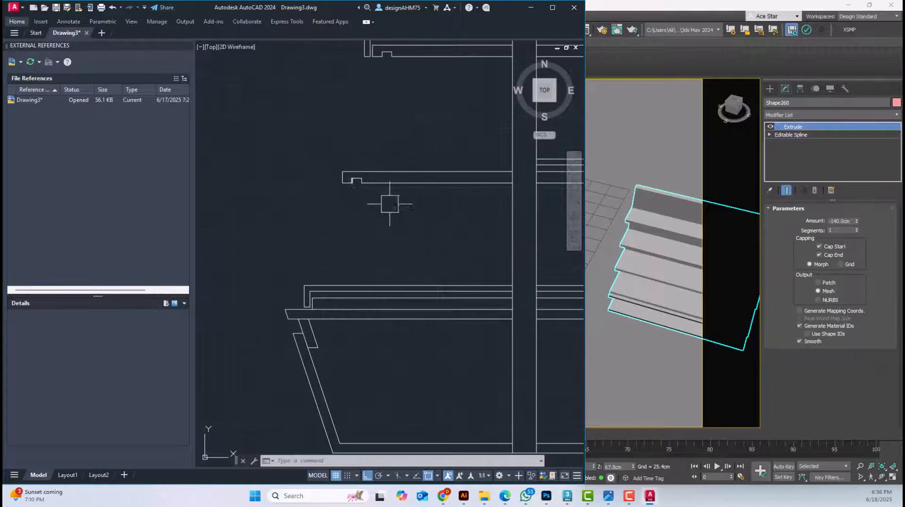
middle_drag(537, 223, 261, 269)
click(489, 246)
scroll(433, 206, up, 3)
click(432, 174)
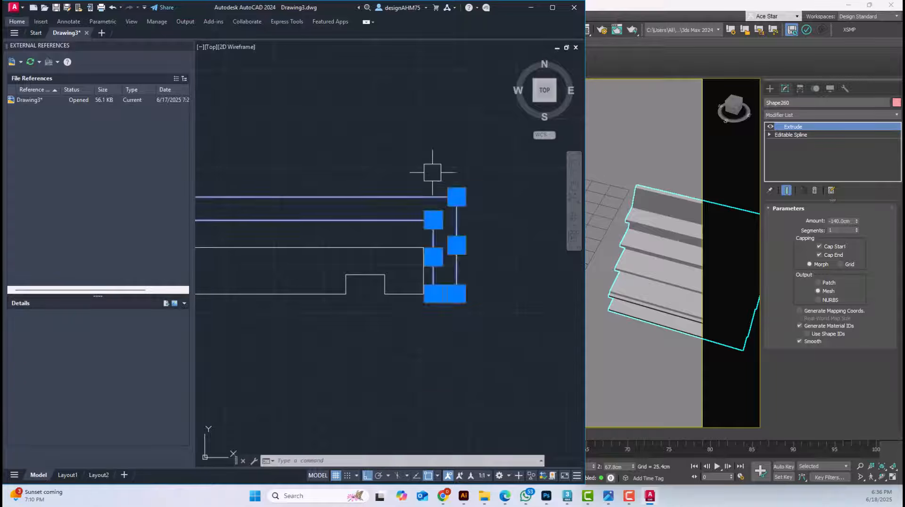
key(Delete)
Erase the outer cover lines above the right half of the base's top panel
scroll(447, 179, down, 4)
scroll(470, 268, up, 5)
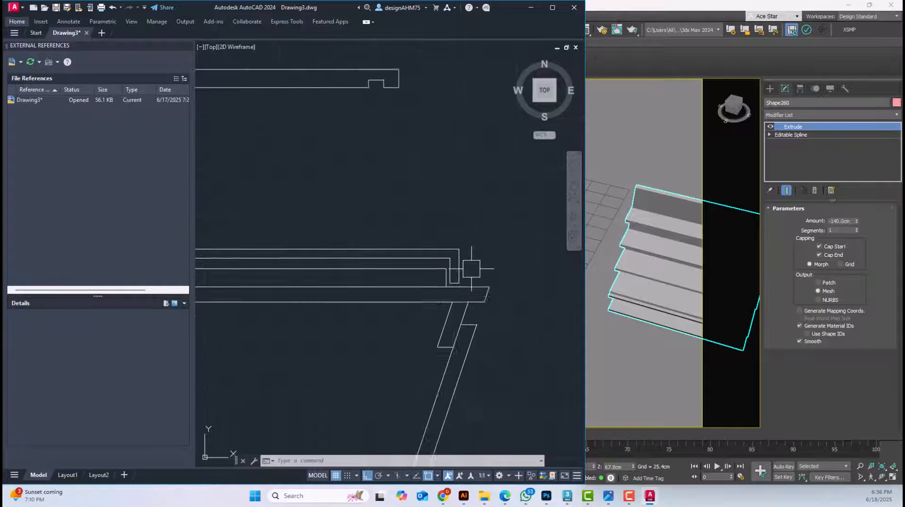
click(486, 254)
click(415, 231)
key(Delete)
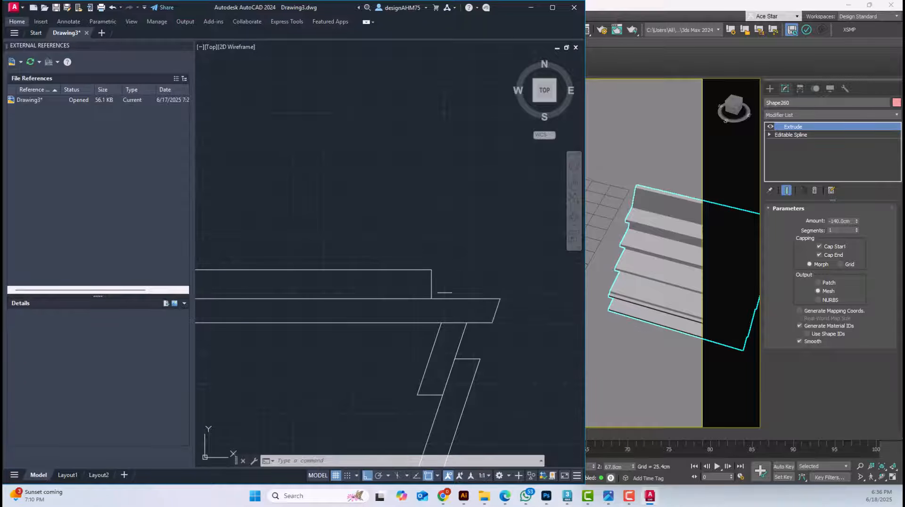
Erase the horizontal and vertical outer cover lines above the left half of the base's top panel
scroll(459, 230, down, 4)
scroll(306, 233, up, 5)
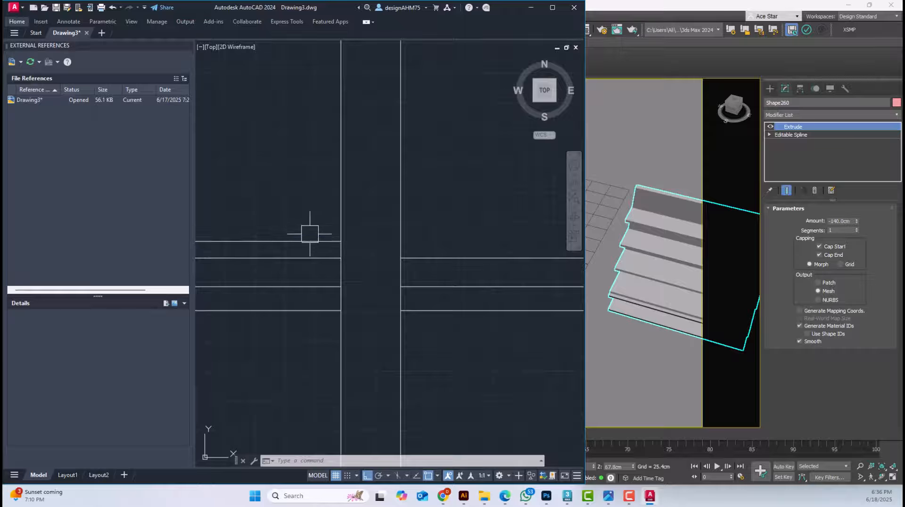
key(Delete)
mouse_move(295, 241)
middle_down()
mouse_move(583, 217)
mouse_move(572, 250)
middle_up()
scroll(289, 247, up, 4)
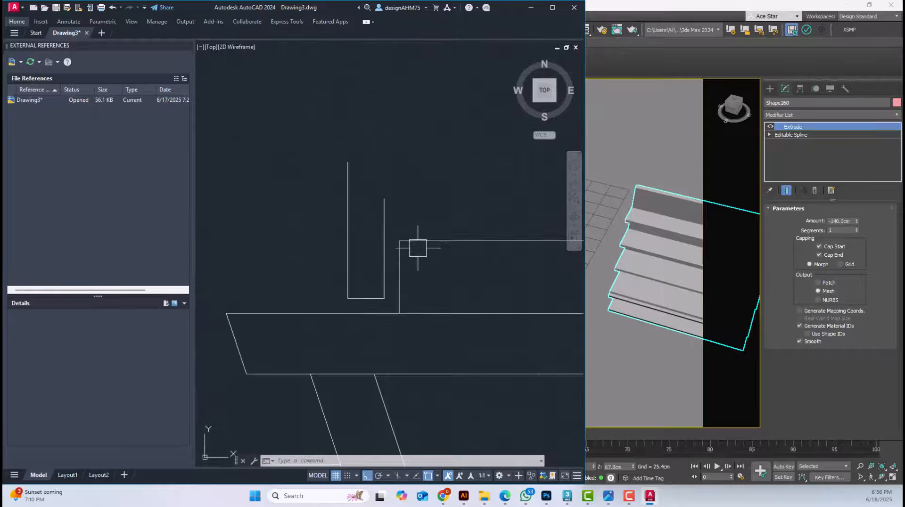
click(351, 260)
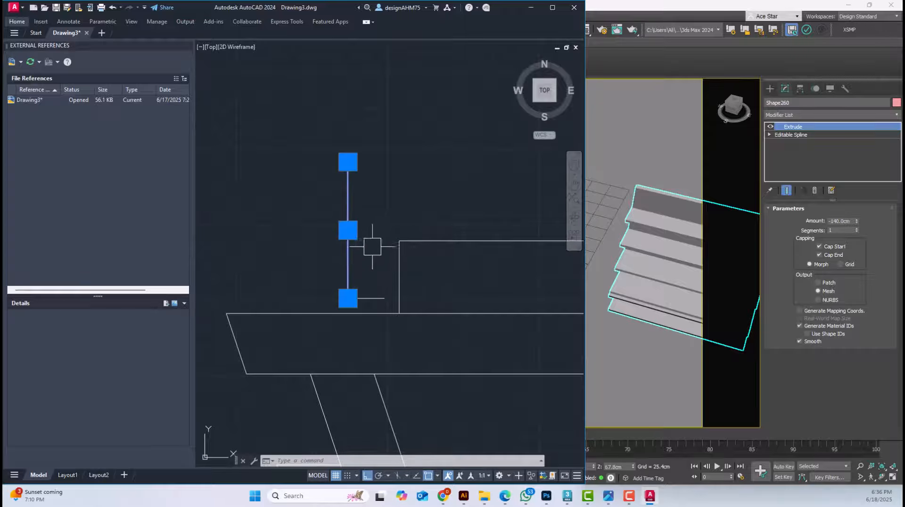
middle_drag(355, 255, 337, 229)
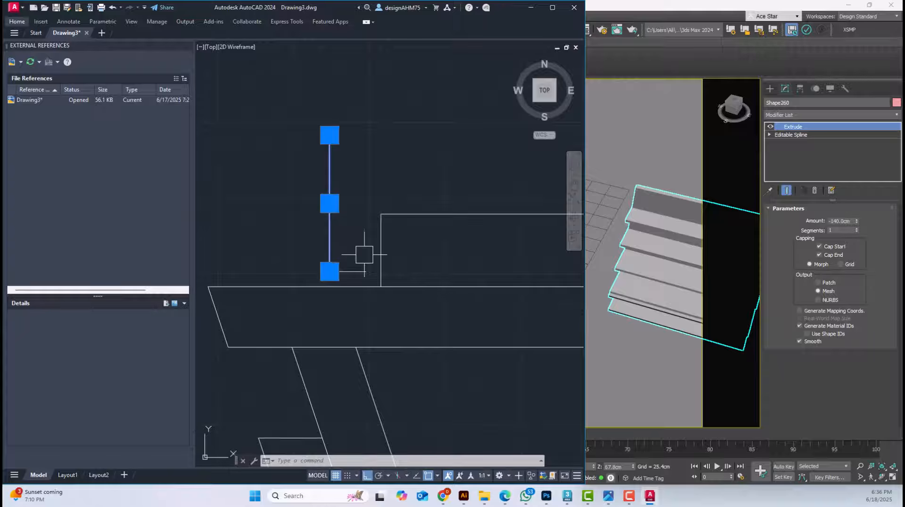
key(Delete)
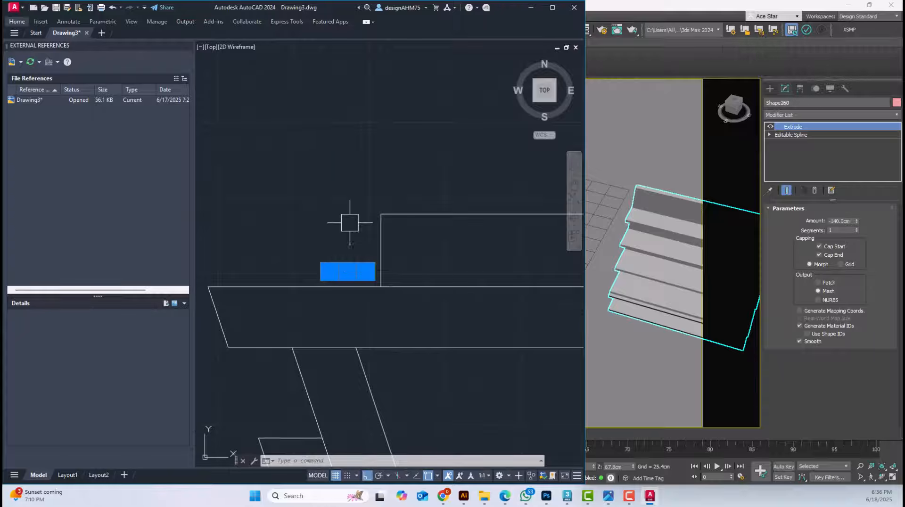
key(Delete)
Trim the centre panel's side lines where the top and second shelves meet it
middle_drag(360, 235, 335, 223)
scroll(336, 223, down, 5)
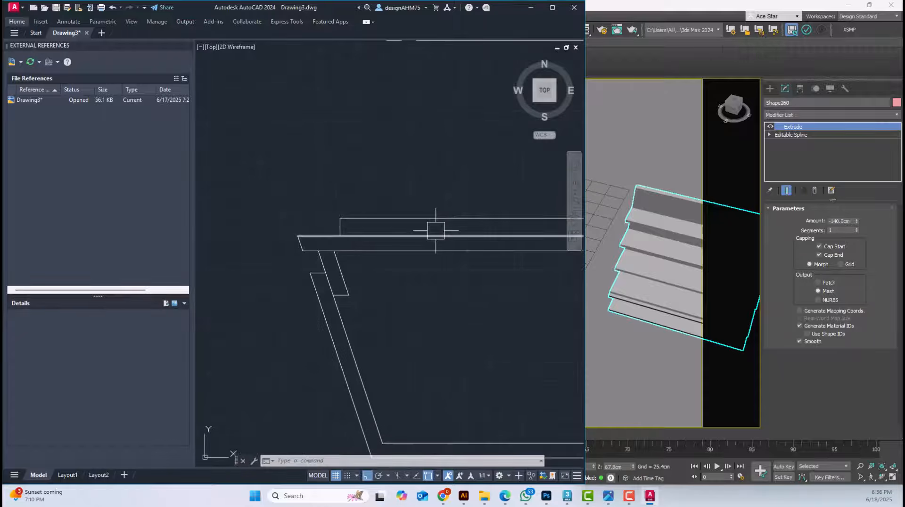
scroll(435, 230, down, 2)
scroll(412, 259, down, 2)
middle_drag(419, 265, 355, 265)
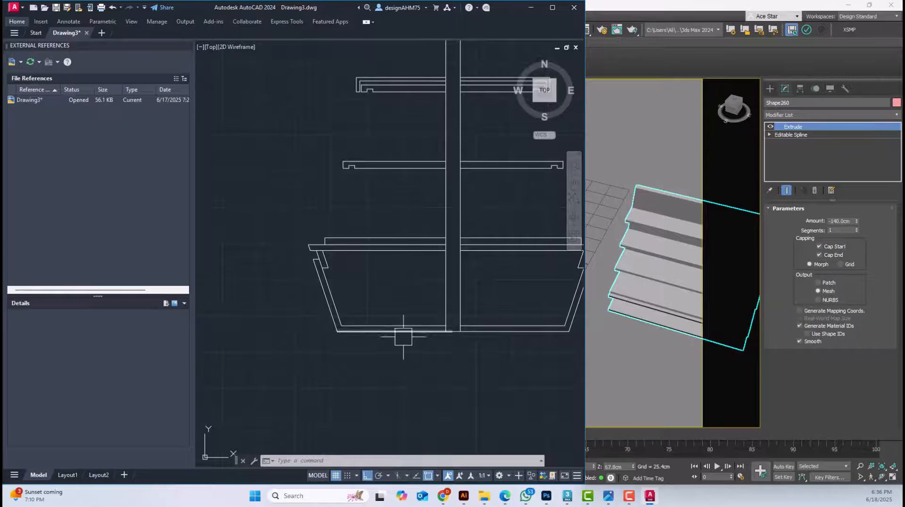
middle_drag(474, 276, 434, 330)
scroll(380, 217, up, 2)
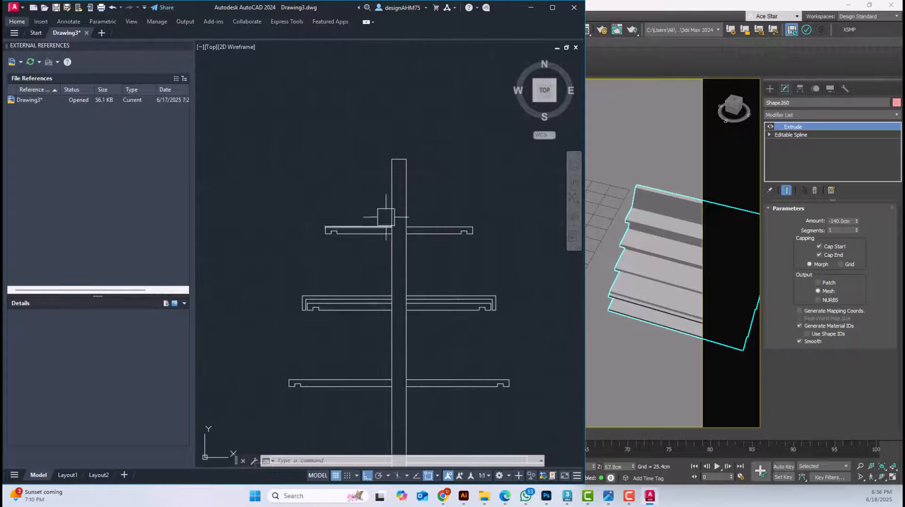
scroll(401, 250, up, 3)
scroll(402, 251, up, 4)
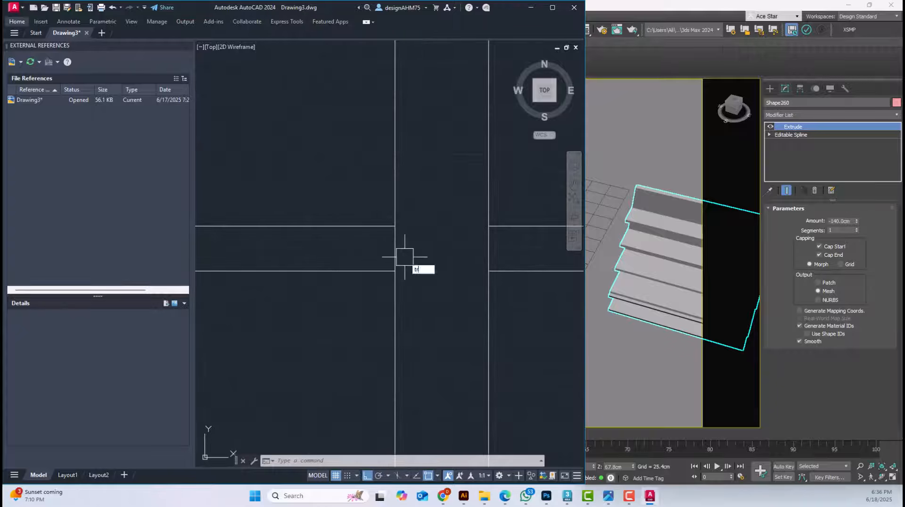
key(Return)
scroll(471, 251, down, 3)
scroll(470, 363, down, 2)
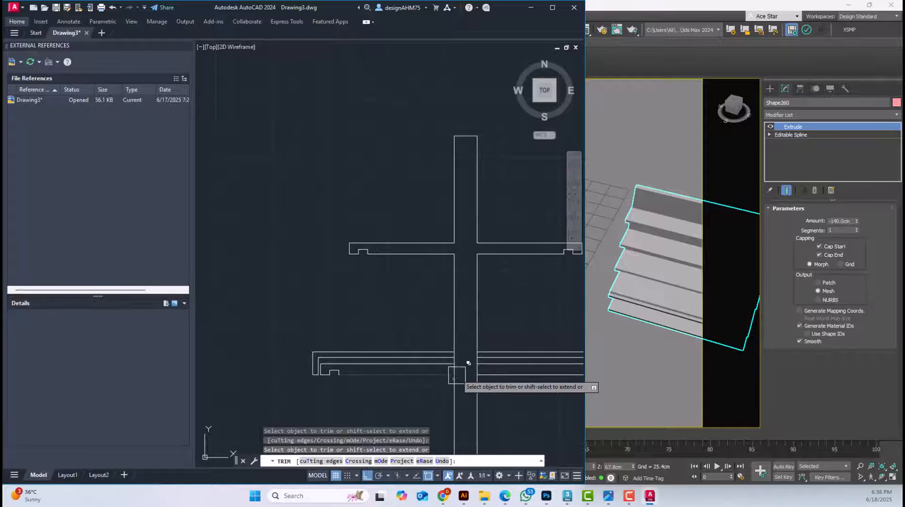
scroll(457, 375, up, 4)
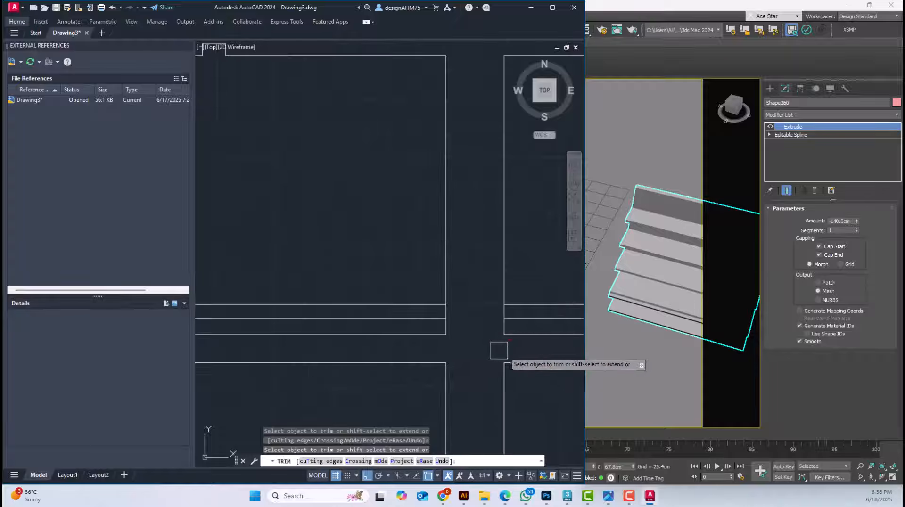
key(Escape)
Erase the outer cover lines from the left half of the second shelf
scroll(425, 326, up, 2)
click(406, 326)
click(355, 250)
key(Delete)
scroll(355, 250, down, 4)
middle_drag(285, 280, 346, 269)
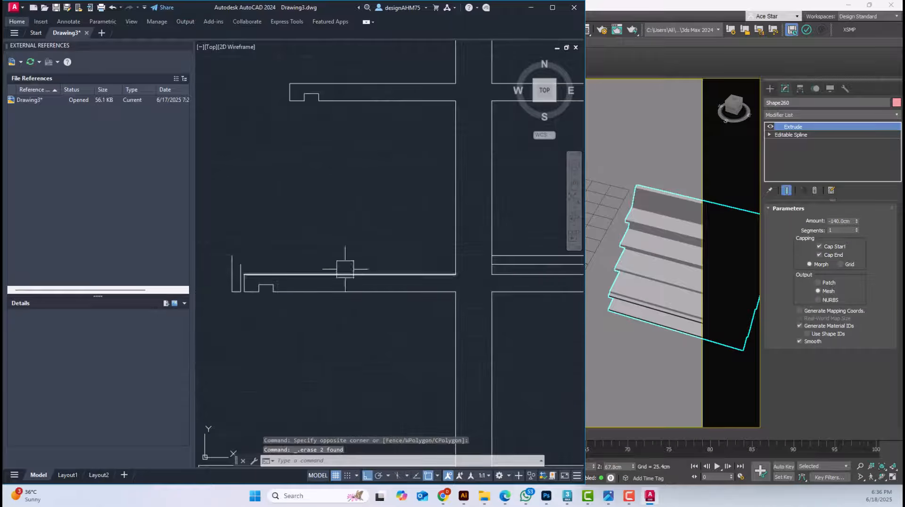
scroll(234, 297, up, 2)
middle_drag(234, 297, 286, 300)
click(299, 308)
click(262, 217)
key(Delete)
scroll(308, 219, down, 6)
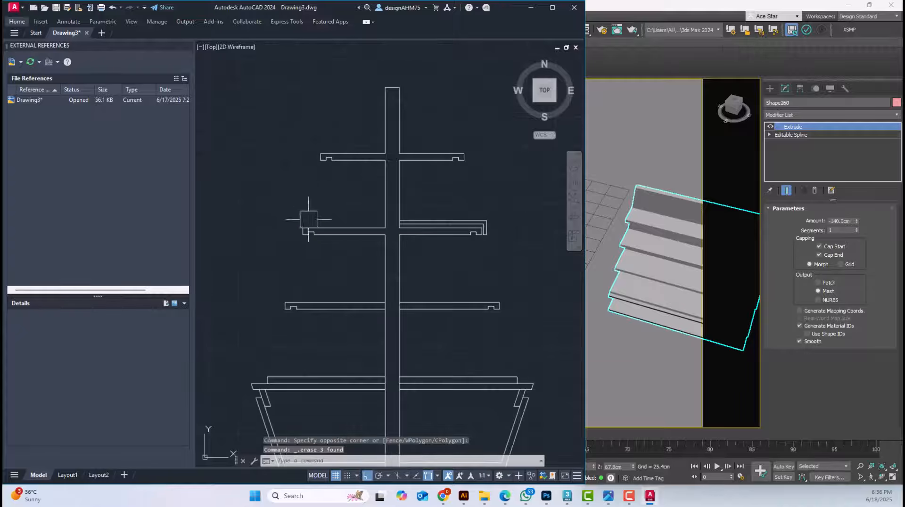
Erase the outer cover lines from the right half of the second shelf
middle_drag(469, 230, 447, 247)
scroll(446, 245, up, 6)
click(536, 304)
click(485, 182)
key(Delete)
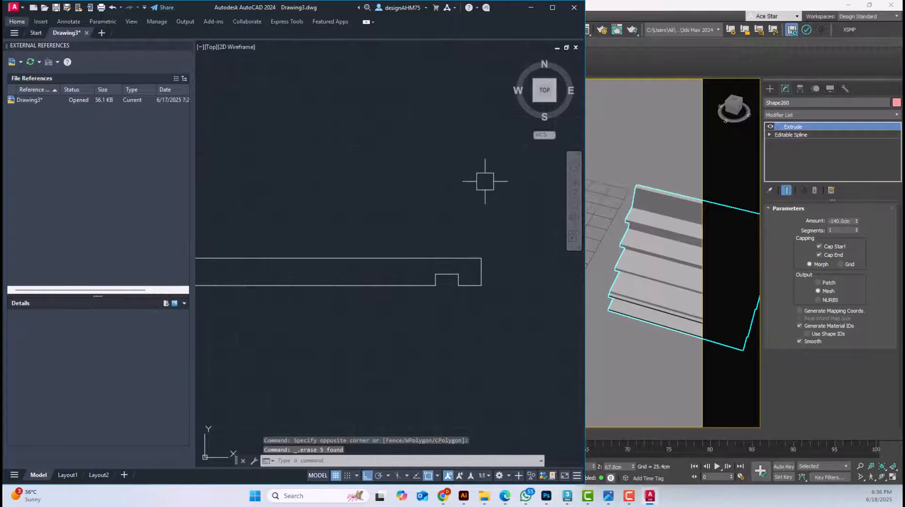
Trim the centre panel's side lines at the third shelf and its left line at the base's top panel
scroll(492, 187, down, 5)
middle_drag(378, 229, 455, 275)
scroll(443, 283, up, 4)
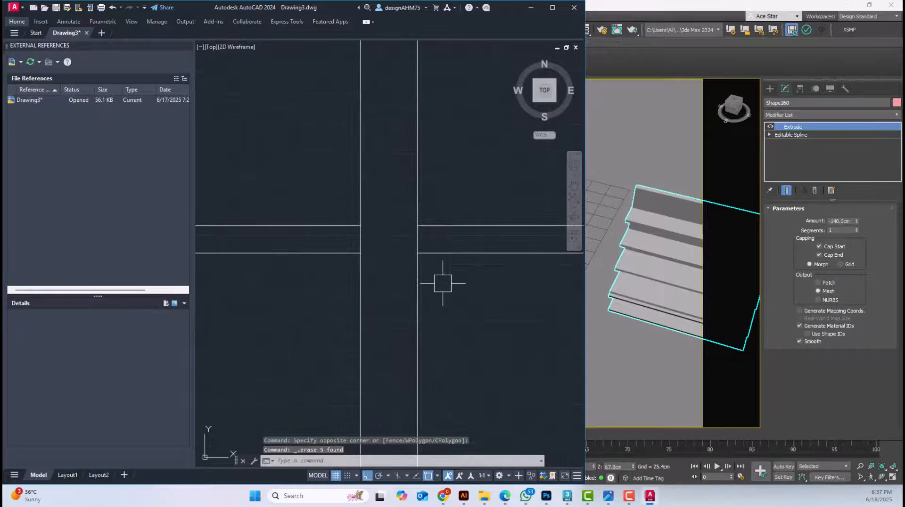
text(r)
key(Return)
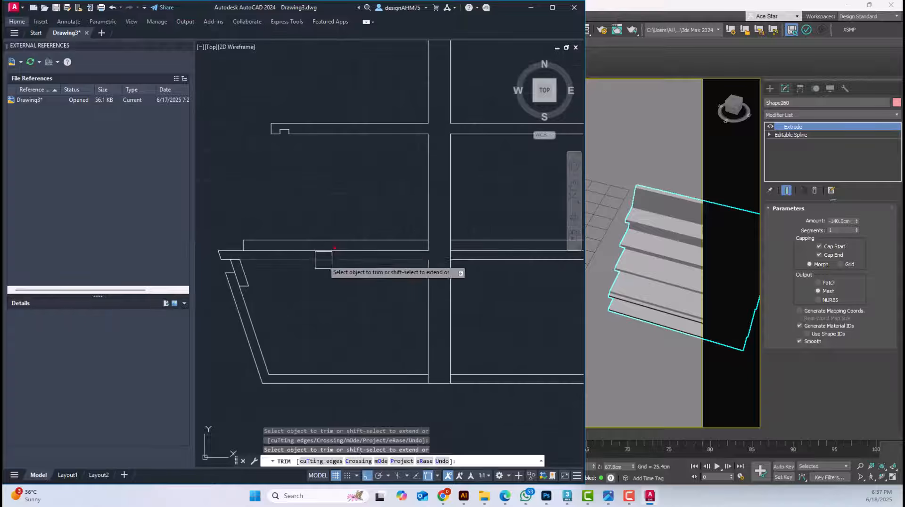
middle_drag(323, 261, 383, 262)
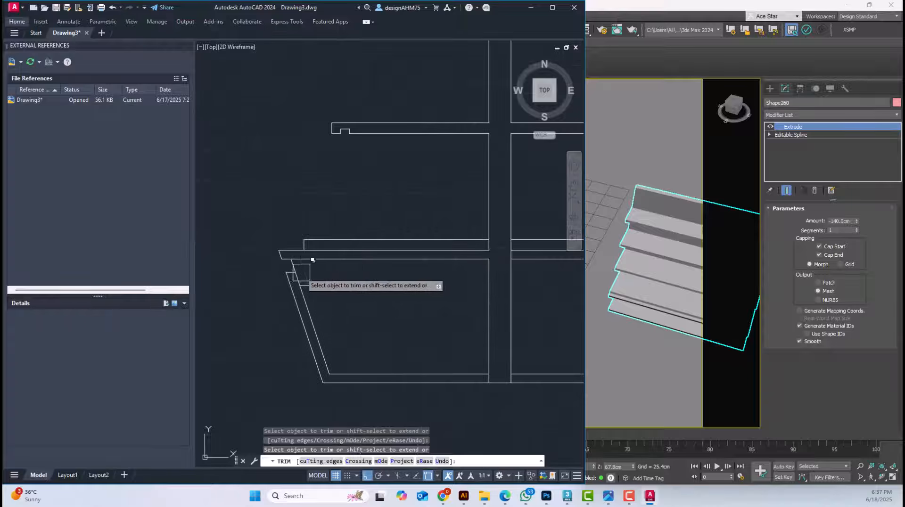
scroll(505, 251, up, 4)
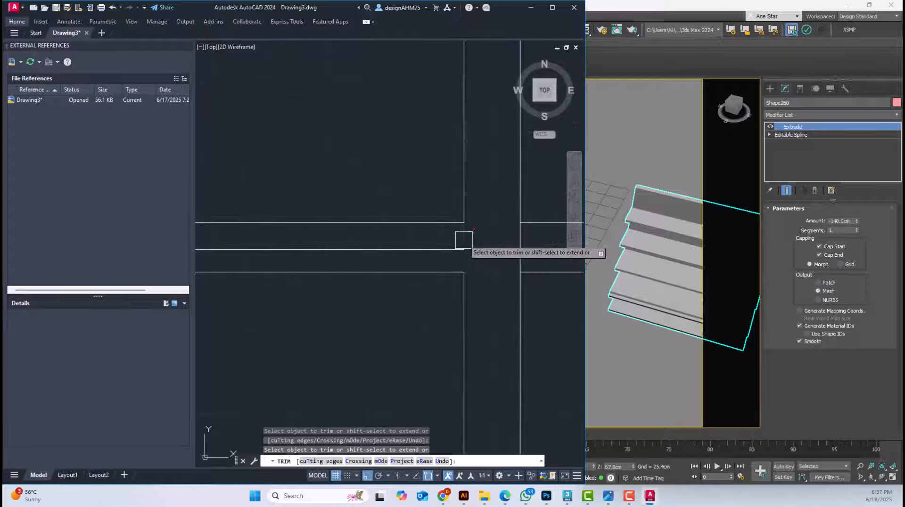
Try trimming the upper line of the base's top panel on the left, and undo that trim
scroll(468, 249, down, 6)
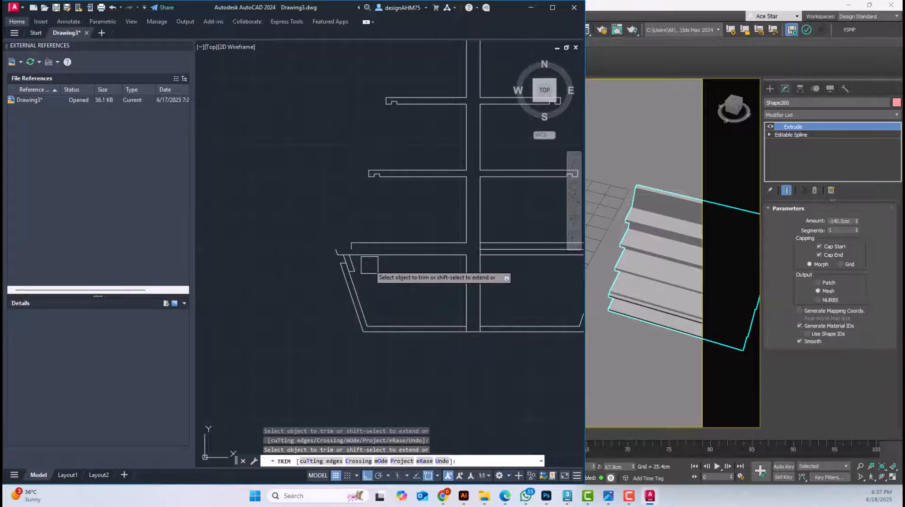
key(ctrl+z)
scroll(386, 261, down, 6)
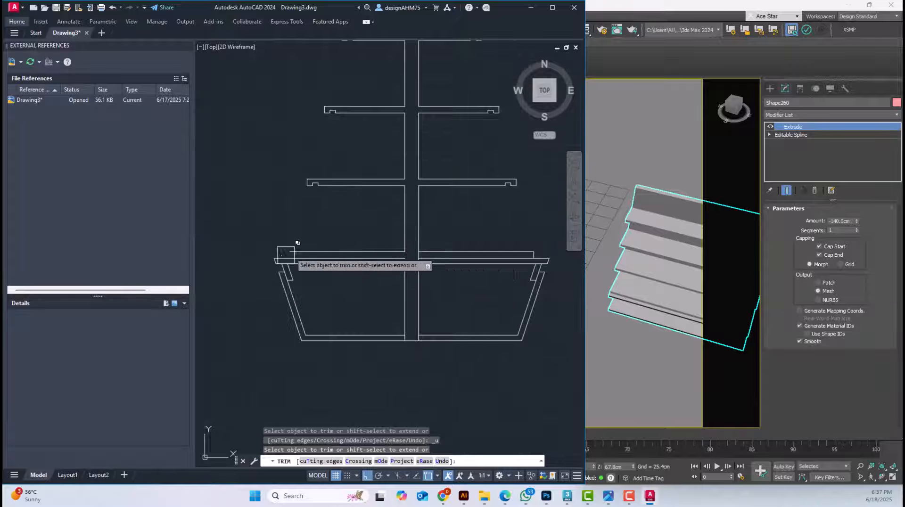
scroll(283, 255, up, 6)
key(Escape)
Fillet the short vertical step edge with the upper line of the base's top panel into a sharp corner on the left
scroll(443, 263, down, 3)
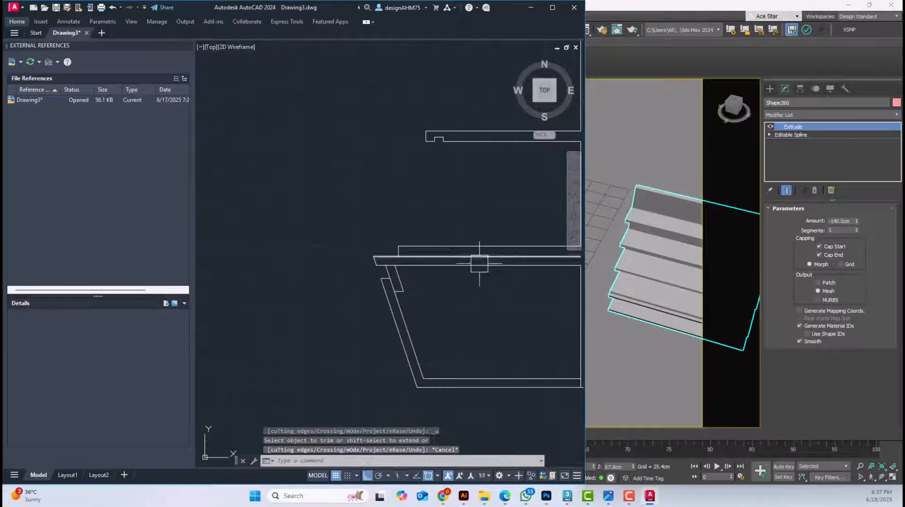
scroll(398, 251, up, 6)
text(f)
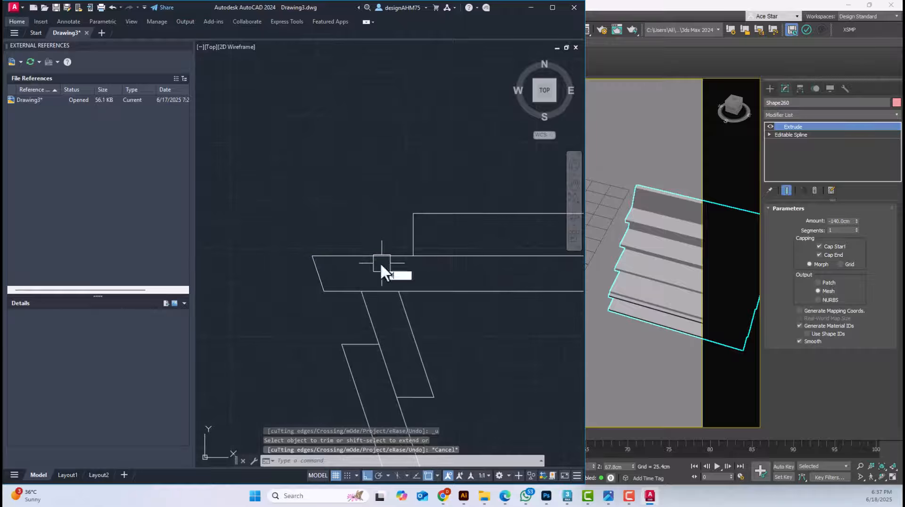
key(Return)
click(399, 253)
click(414, 237)
scroll(419, 239, down, 4)
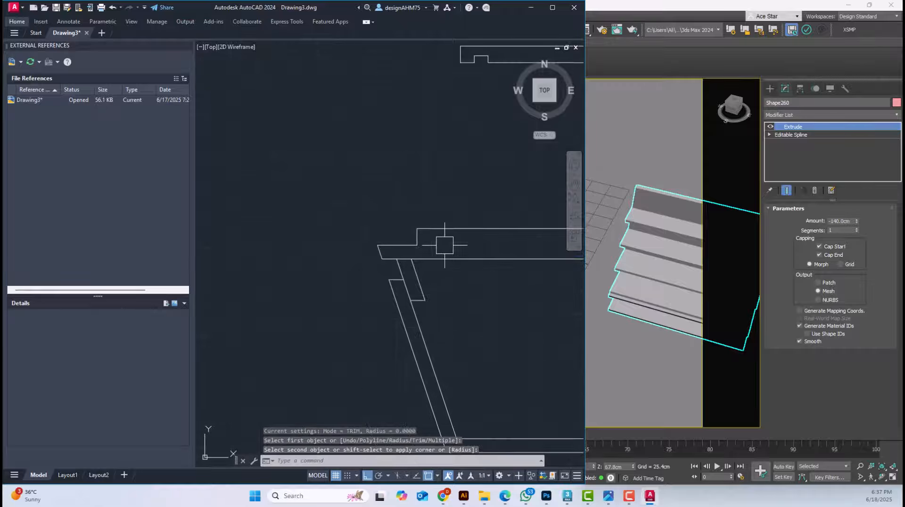
scroll(364, 276, down, 2)
Switch to 3ds Max and examine the stepped front edge of the gondola's lowest shelf
key(alt+Tab)
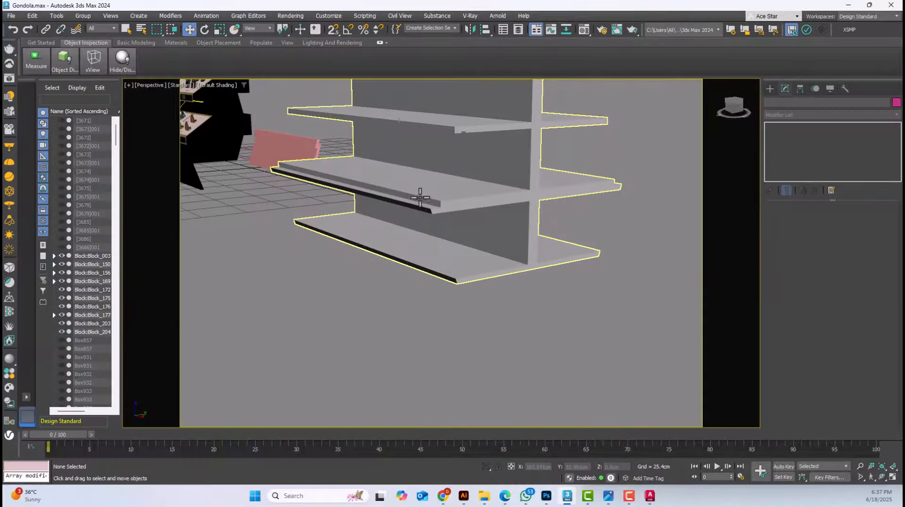
scroll(471, 187, up, 3)
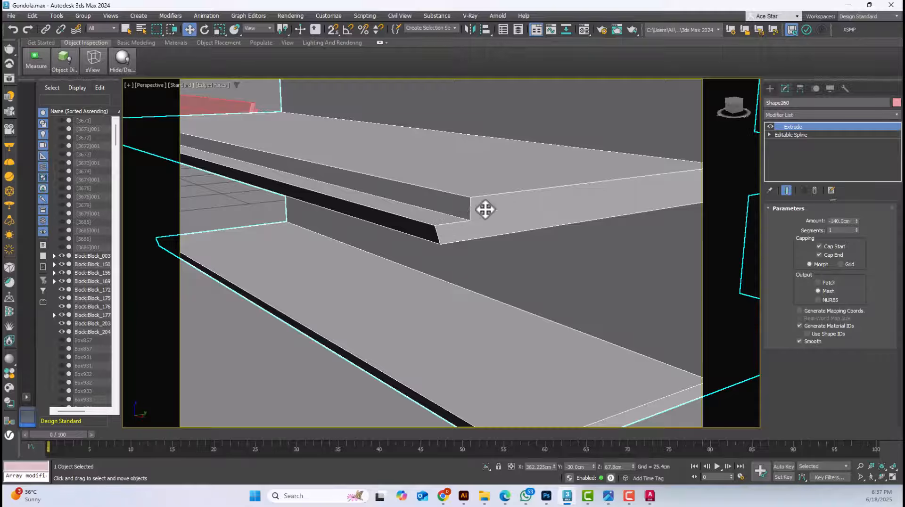
scroll(485, 209, down, 3)
middle_drag(530, 218, 382, 286)
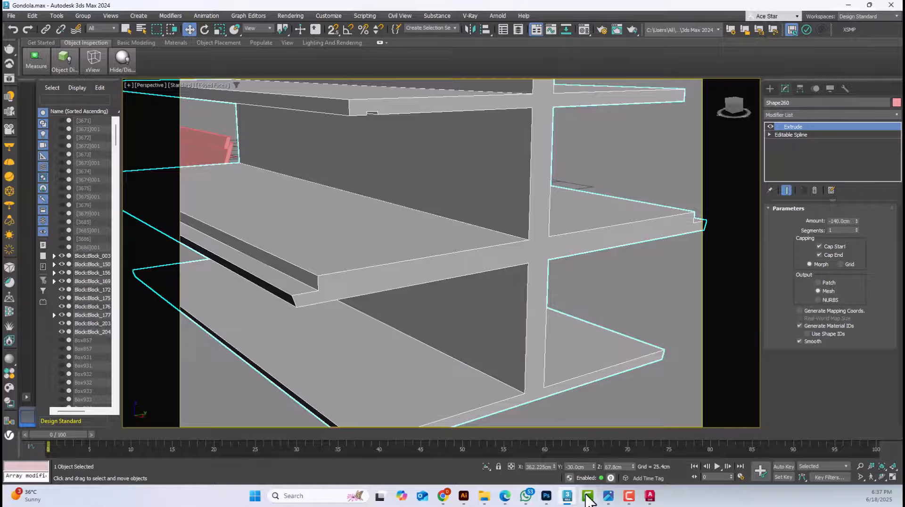
Switch back to AutoCAD and compare the base's top panel and sloping side joints in the original and simplified sections
click(650, 496)
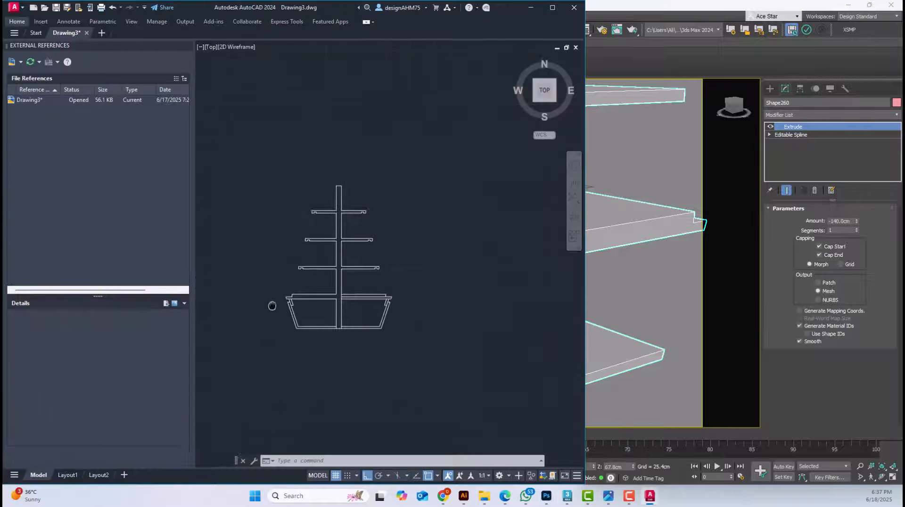
middle_drag(272, 306, 333, 305)
scroll(333, 305, down, 2)
scroll(236, 302, up, 3)
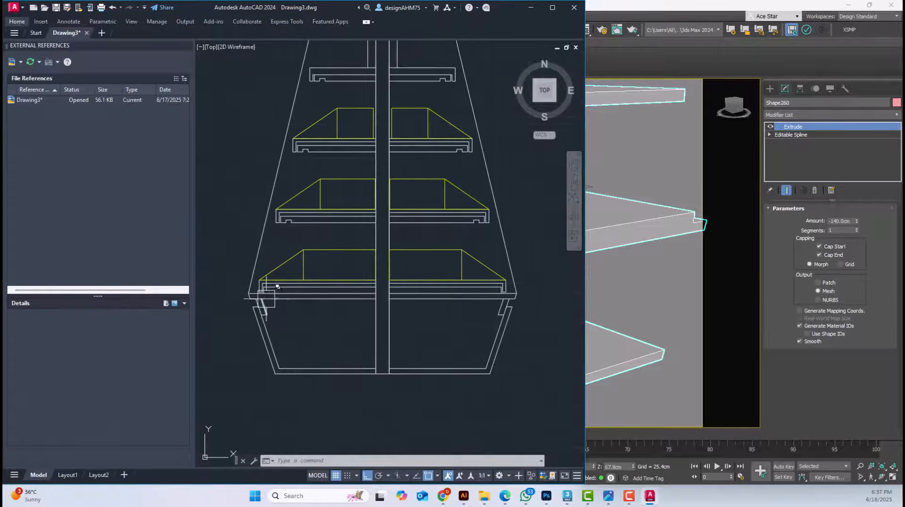
scroll(283, 305, up, 2)
scroll(380, 306, down, 6)
scroll(398, 319, up, 6)
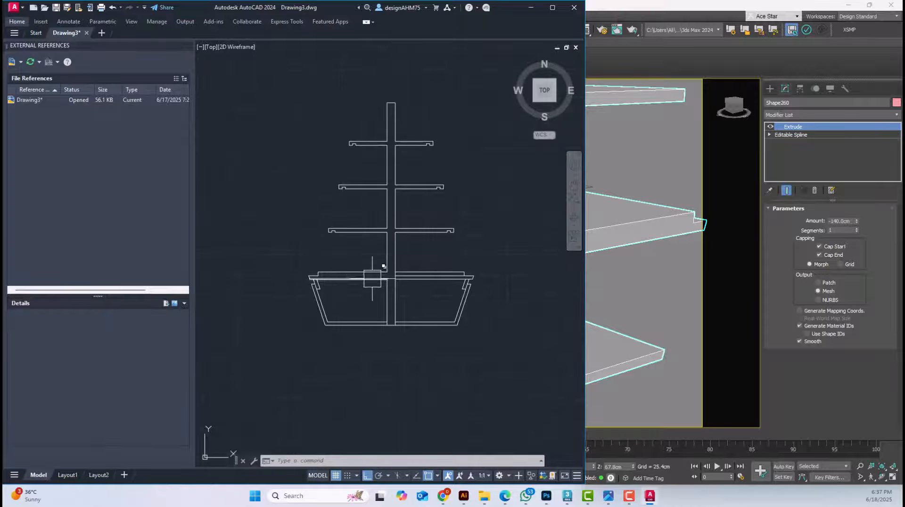
scroll(325, 285, up, 4)
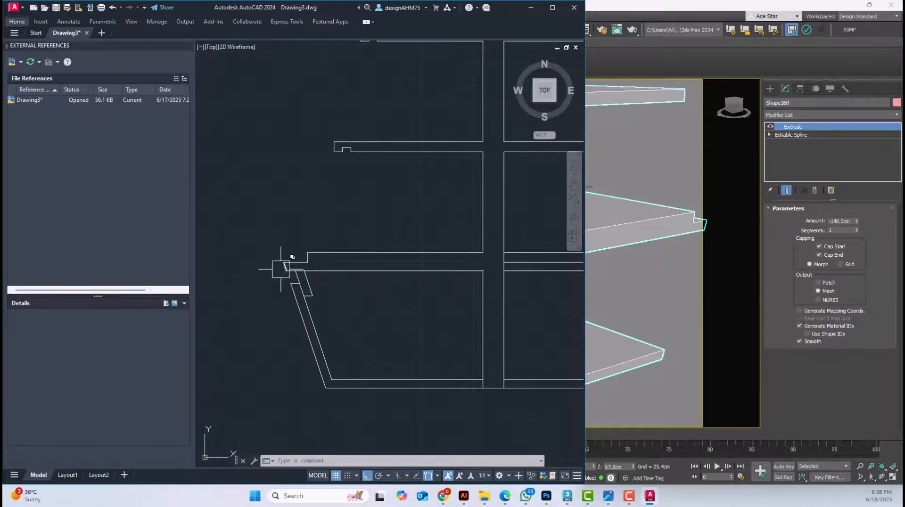
middle_drag(469, 278, 459, 289)
scroll(262, 259, up, 2)
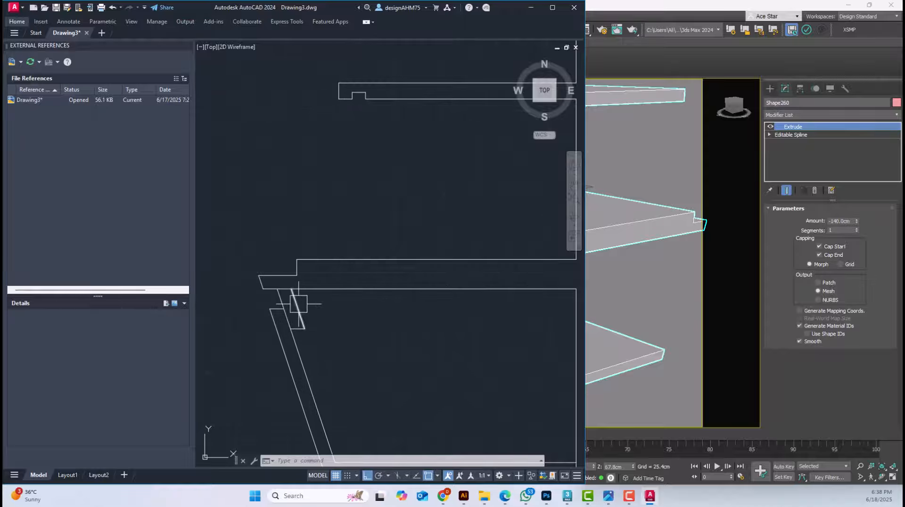
Fillet the short vertical step edge with the upper line of the base's top panel into a sharp corner on the right
scroll(298, 304, down, 3)
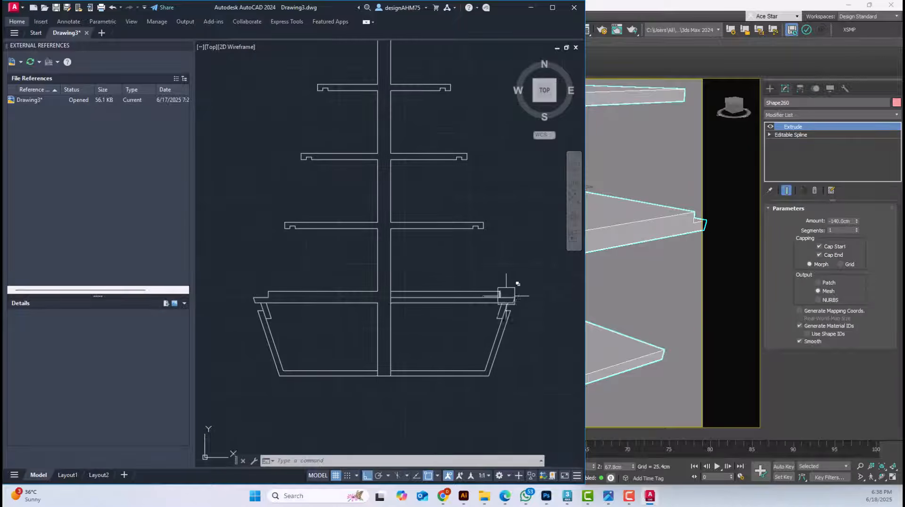
scroll(507, 294, up, 4)
text(f)
key(Return)
click(486, 283)
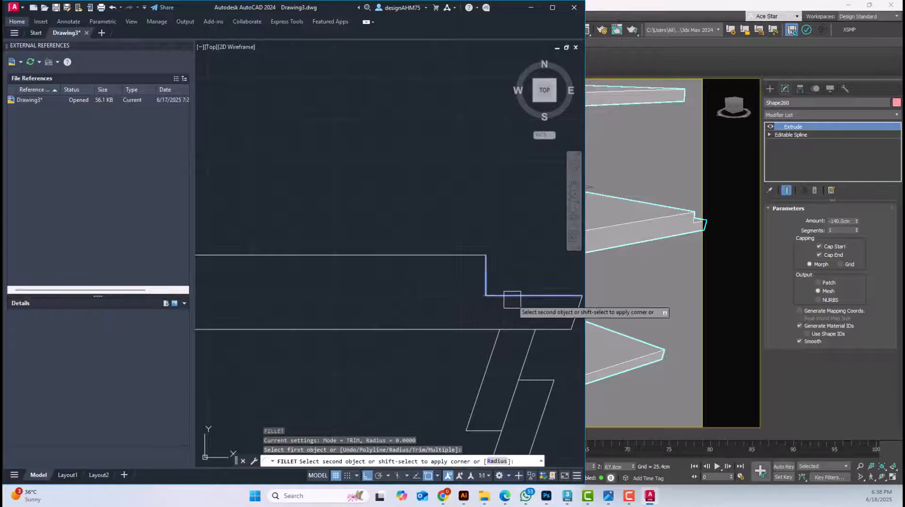
click(512, 297)
scroll(495, 309, down, 2)
Trim the centre panel's right line where it crosses the base's top panel
middle_drag(279, 304, 364, 306)
text(tr)
key(Return)
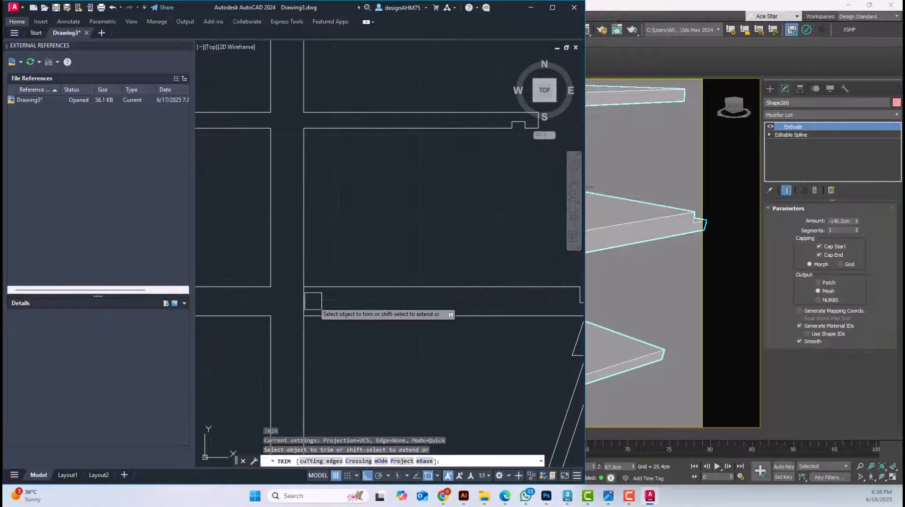
key(Escape)
scroll(343, 304, down, 4)
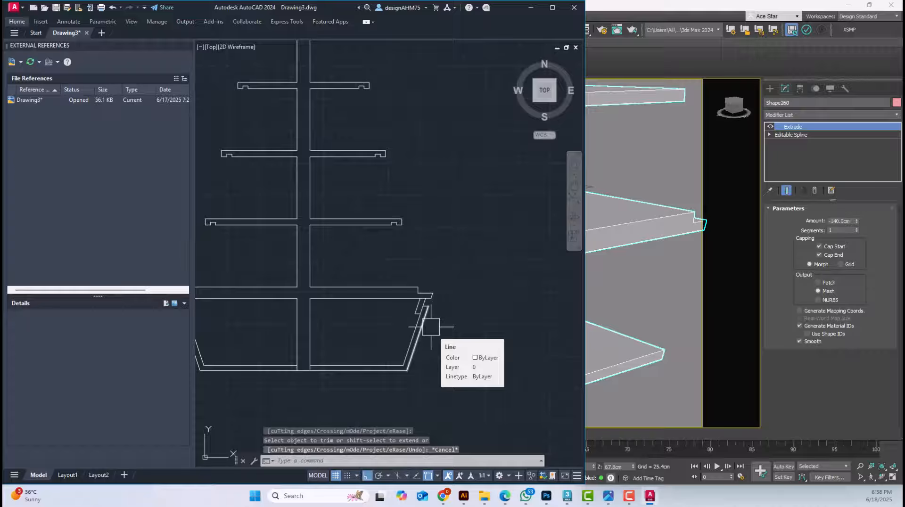
middle_drag(431, 327, 504, 327)
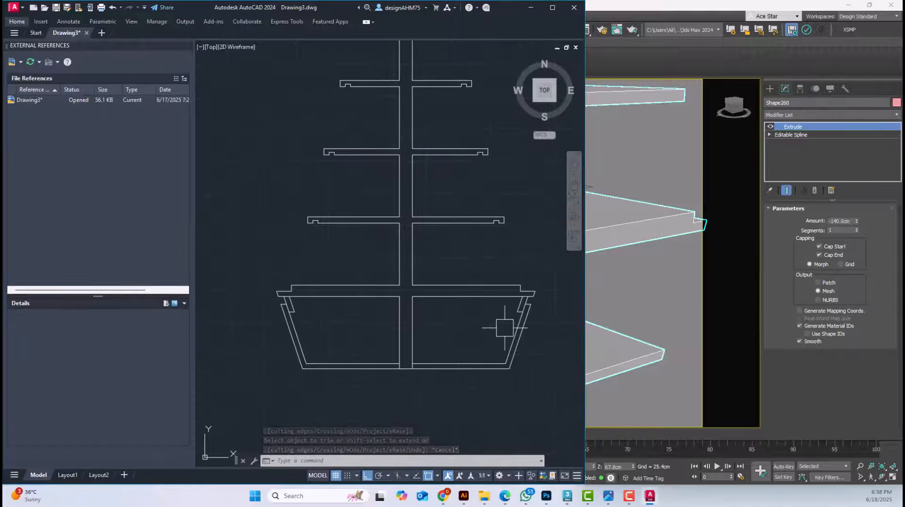
Switch to 3ds Max and examine where the gondola's side panel meets the lowest shelf and the base
click(646, 314)
scroll(528, 223, up, 5)
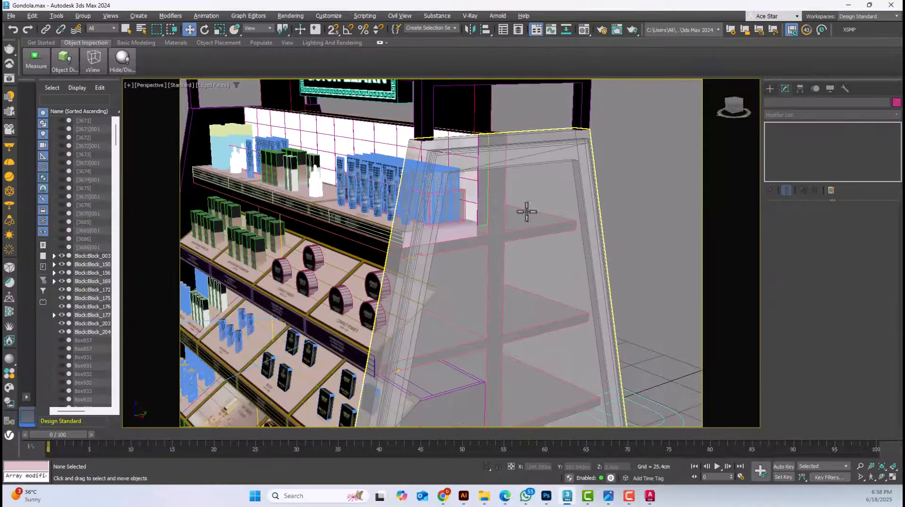
click(537, 183)
scroll(552, 209, down, 5)
alt+middle_drag(556, 245, 624, 318)
scroll(567, 313, up, 3)
alt+middle_drag(597, 371, 606, 394)
scroll(606, 394, up, 8)
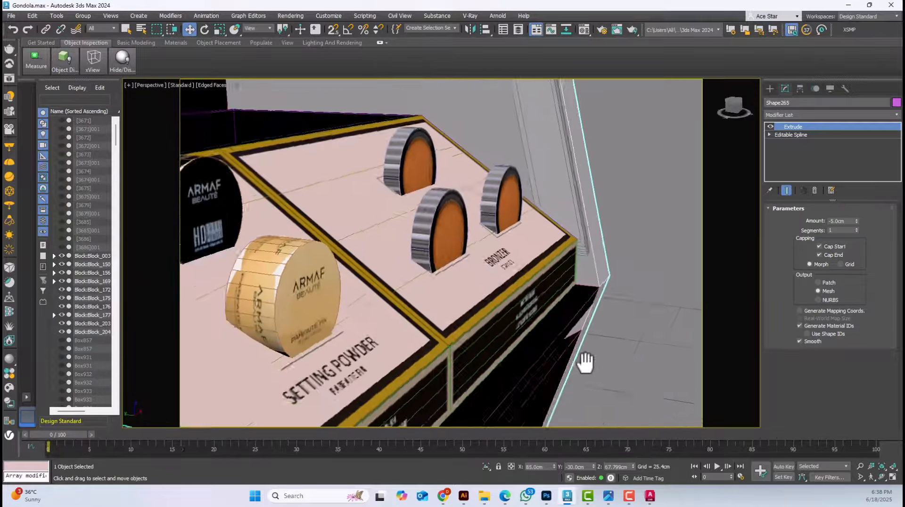
Select the shelf body, the base's front panel and the strip beneath the lowest shelf to examine how they join
click(424, 180)
click(431, 152)
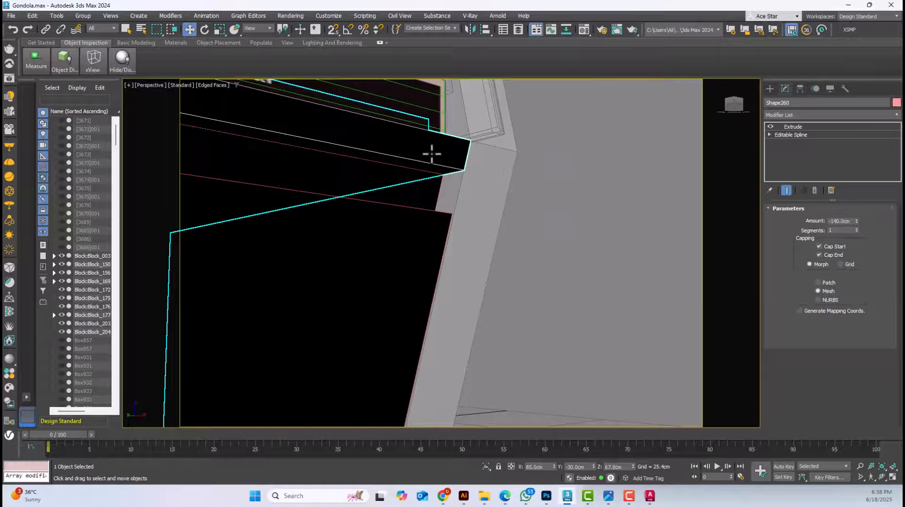
click(434, 197)
click(415, 275)
scroll(416, 275, down, 6)
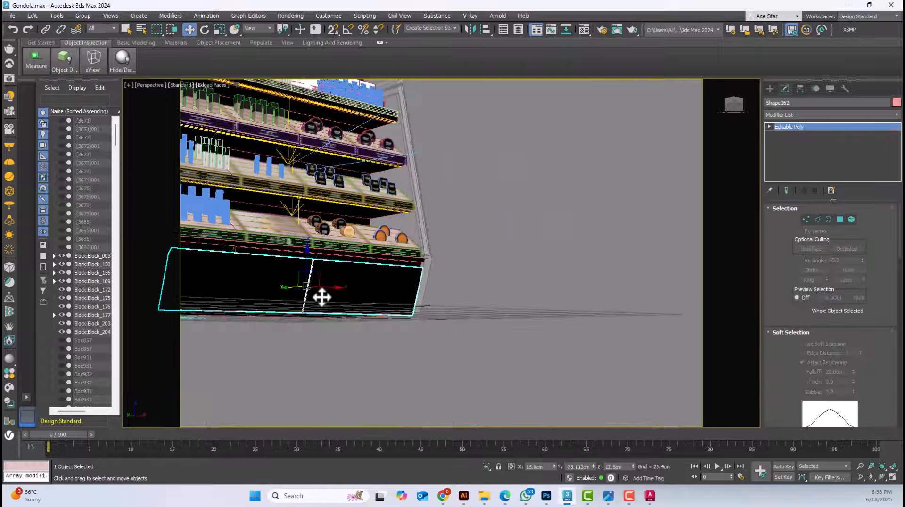
alt+middle_drag(319, 297, 503, 297)
scroll(440, 266, up, 3)
click(460, 228)
scroll(461, 228, down, 5)
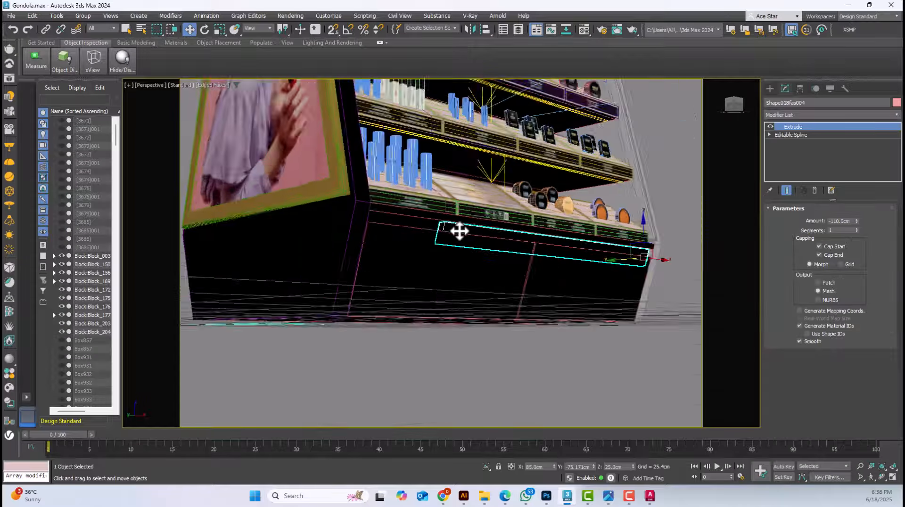
Switch back to AutoCAD and trim the lower line of the base's top panel between the two sloping lines on the left
click(849, 5)
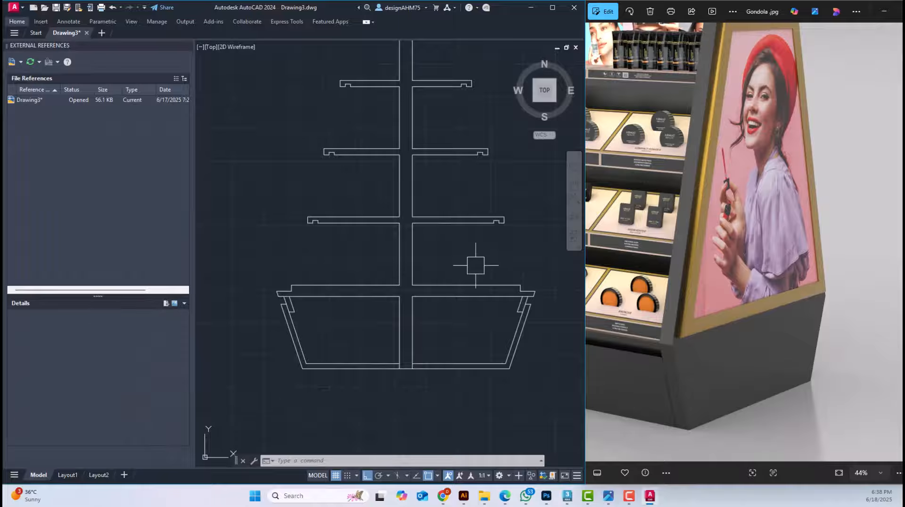
scroll(305, 278, up, 10)
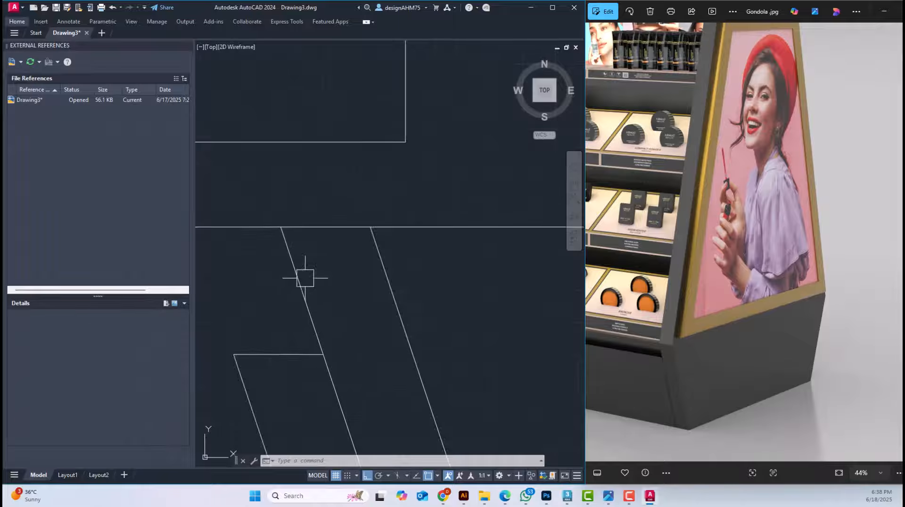
key(Return)
scroll(333, 235, down, 3)
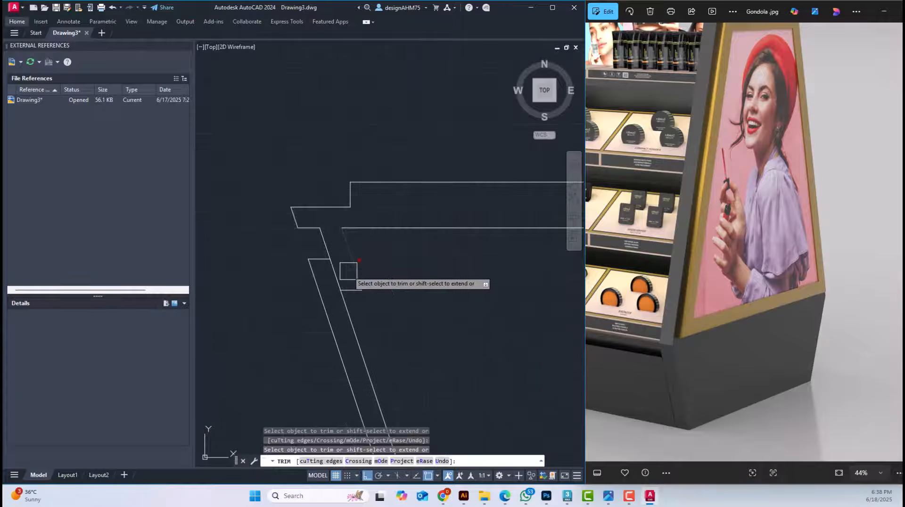
scroll(344, 269, down, 2)
key(Escape)
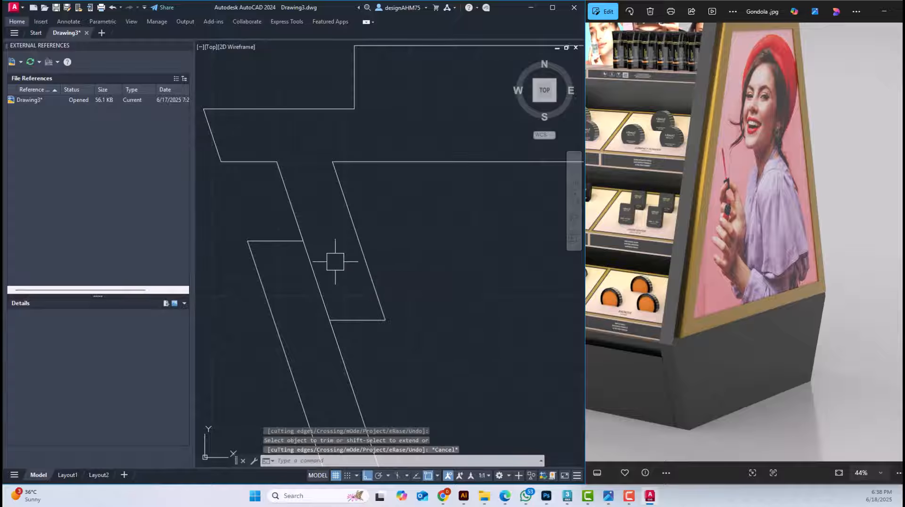
scroll(335, 259, down, 5)
middle_drag(383, 274, 345, 277)
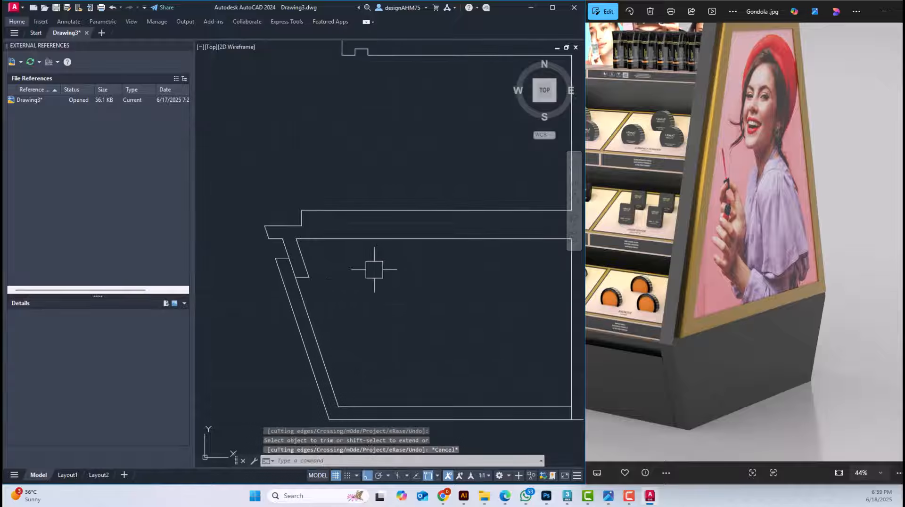
Trim the lower line of the base's top panel between the two sloping lines on the right
scroll(375, 269, down, 2)
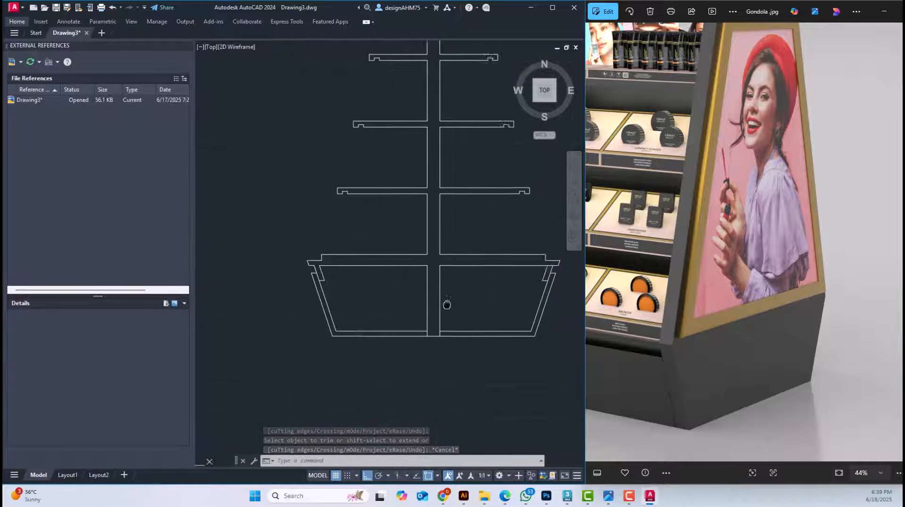
scroll(522, 277, up, 6)
scroll(470, 287, up, 2)
key(space)
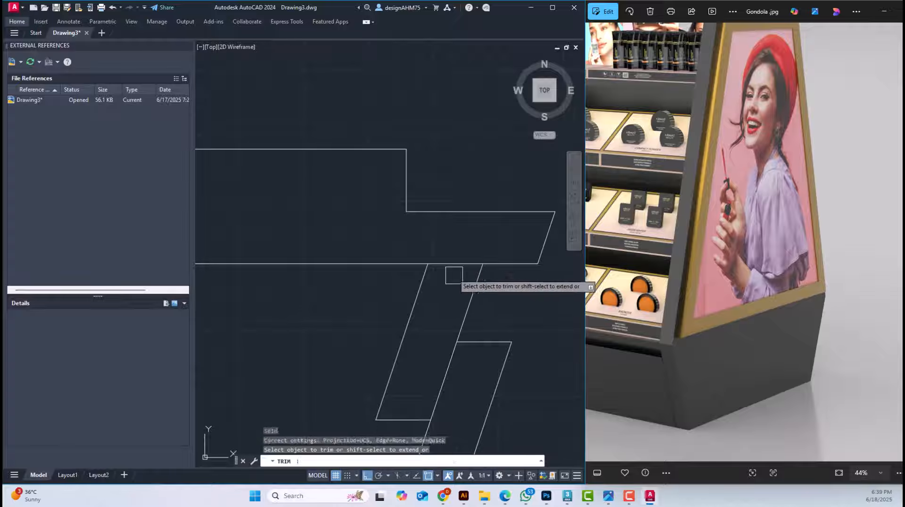
key(Escape)
key(Escape)
scroll(467, 259, down, 5)
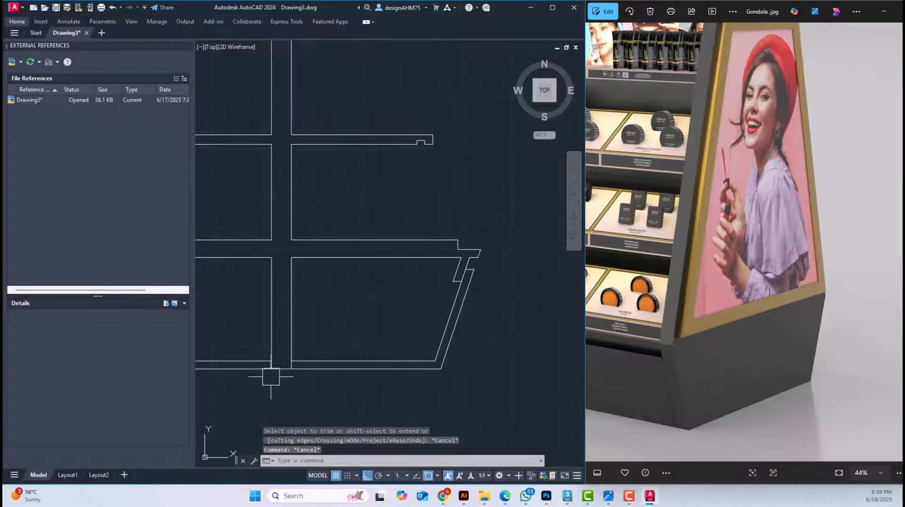
Erase the bottom and sloping side lines of the base's right half, plus one leftover short line
middle_drag(260, 385, 278, 368)
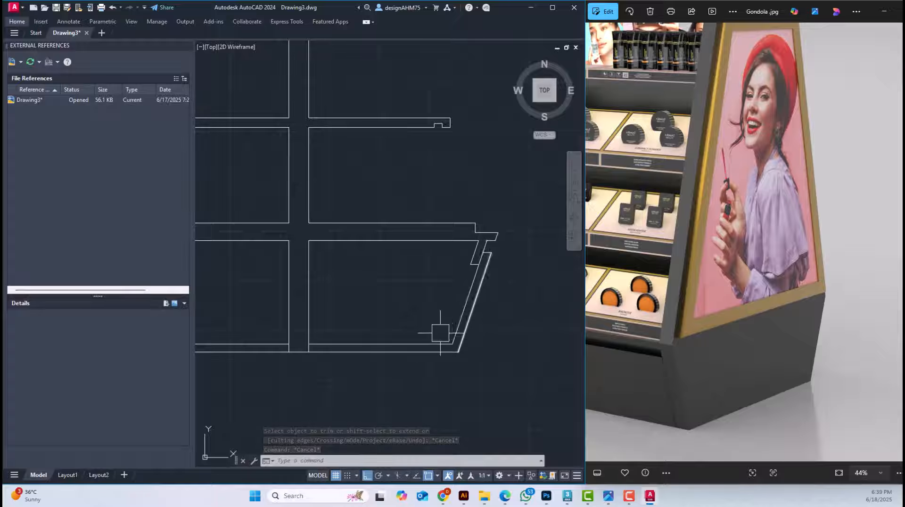
click(424, 330)
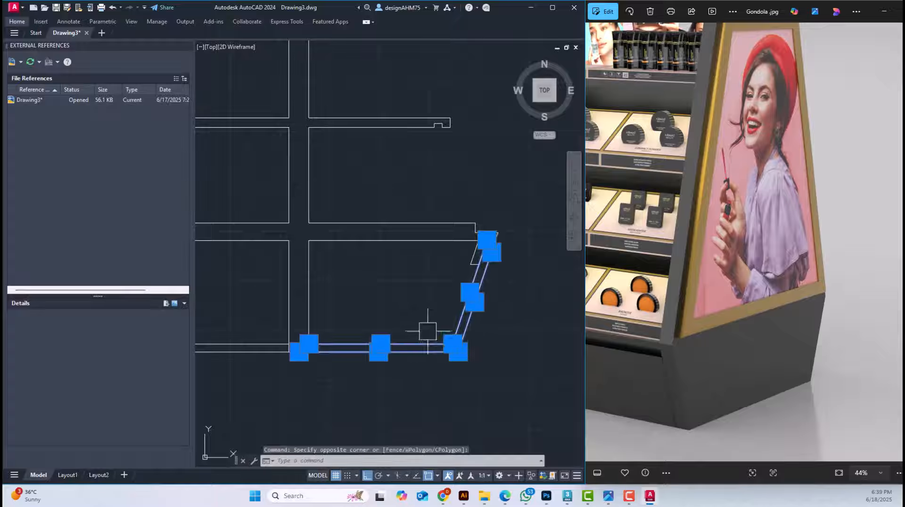
key(Escape)
click(506, 398)
click(442, 336)
scroll(491, 243, up, 5)
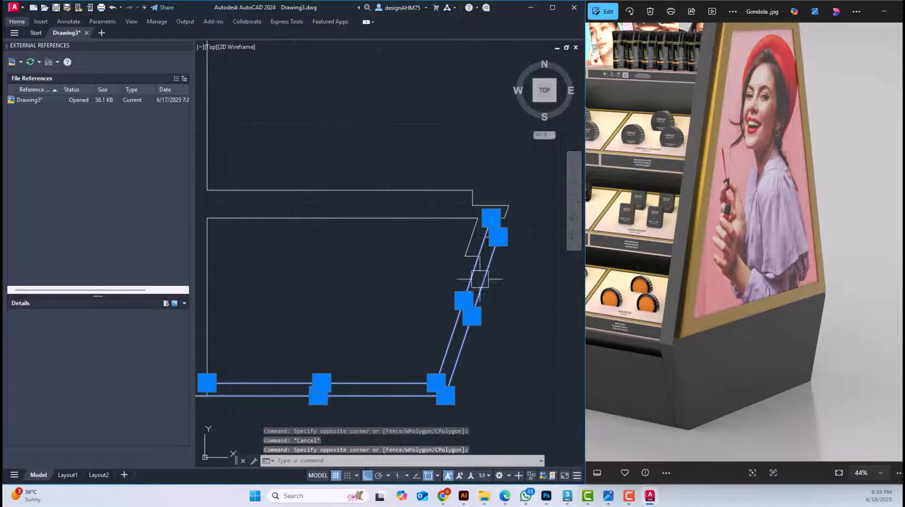
key(Delete)
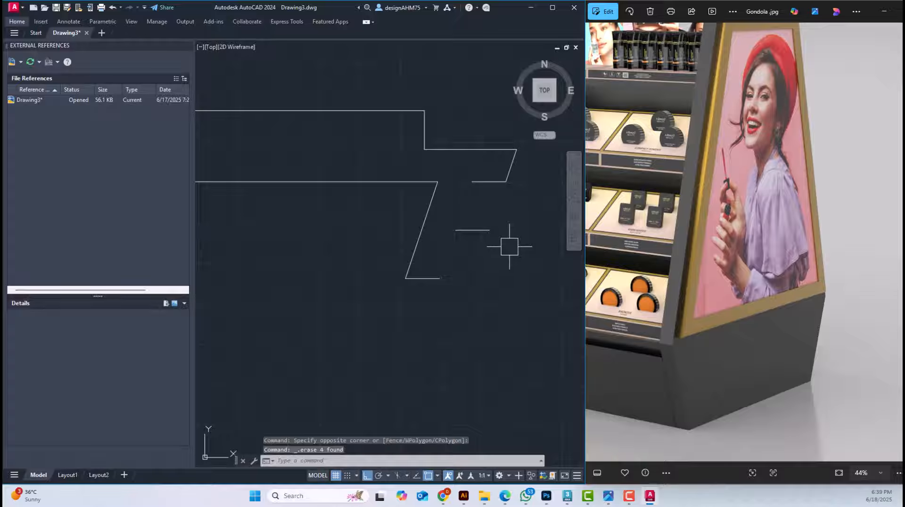
key(ctrl+z)
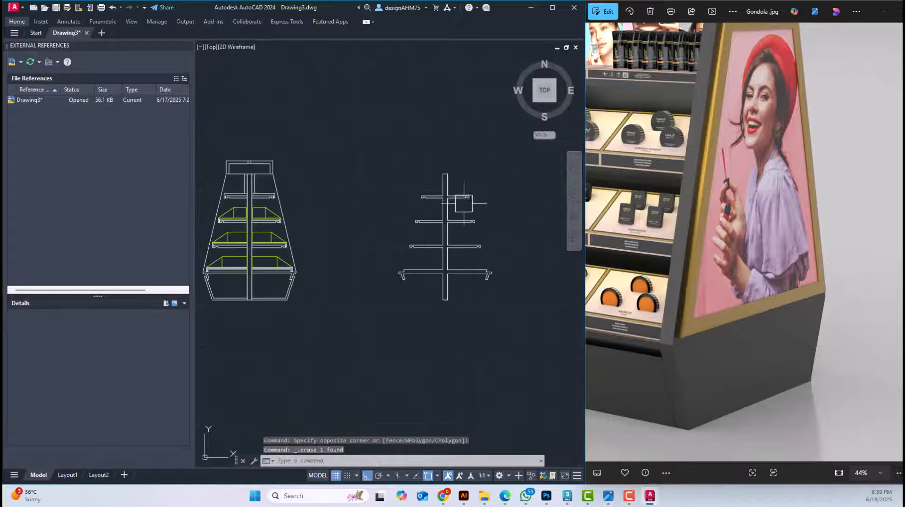
scroll(459, 202, up, 5)
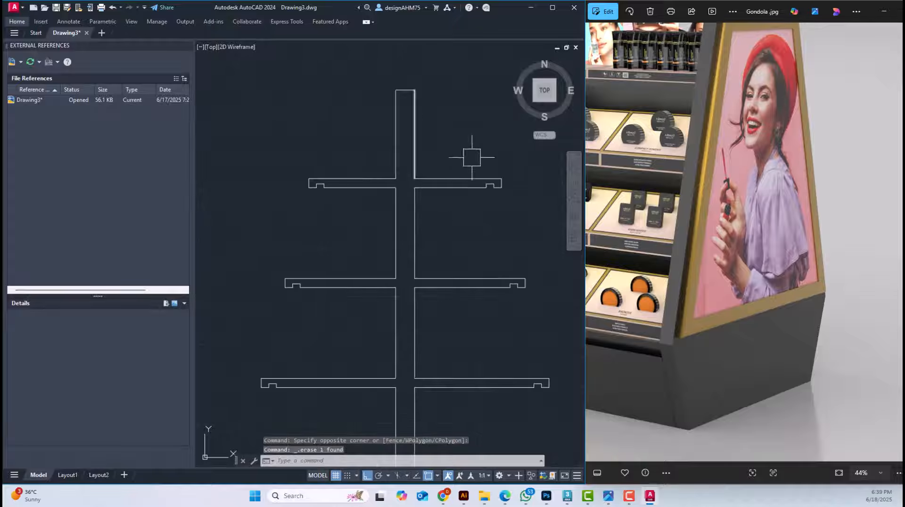
Copy the complete gondola section horizontally to the right of the simplified shelf and panel outline
scroll(441, 198, down, 5)
middle_drag(356, 245, 423, 262)
click(386, 338)
key(Escape)
key(Escape)
middle_drag(310, 332, 443, 332)
click(505, 357)
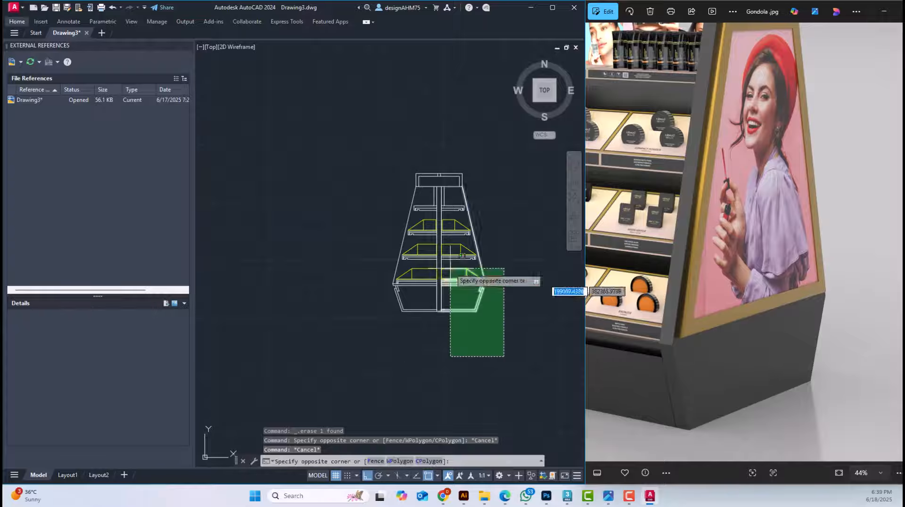
click(349, 146)
scroll(400, 213, down, 5)
text(co)
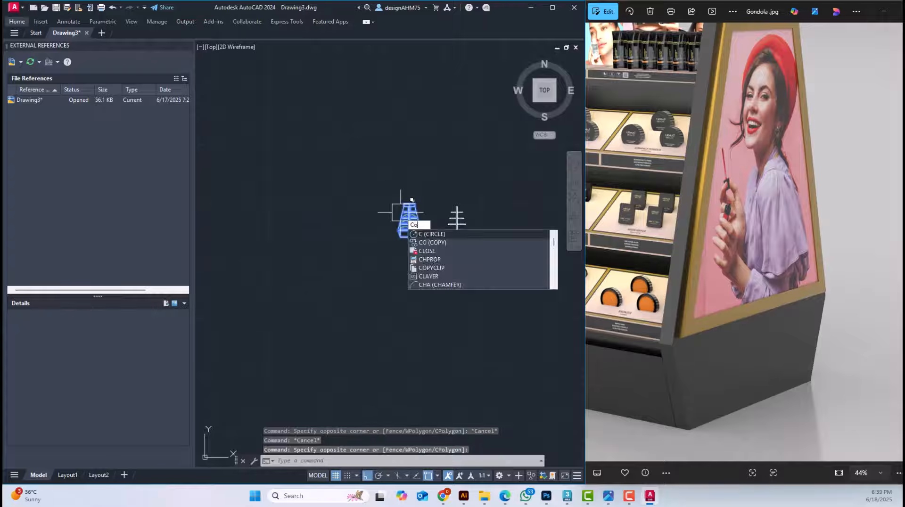
key(Return)
click(380, 306)
click(472, 316)
key(Escape)
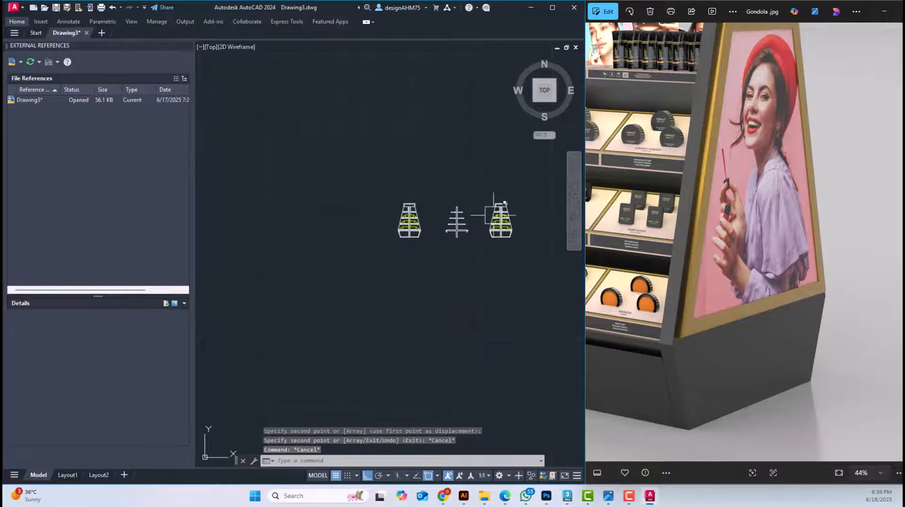
Erase the centre panel and the upper shelf's middle lines from the new copy of the section
scroll(500, 222, up, 10)
click(479, 178)
click(409, 248)
key(Delete)
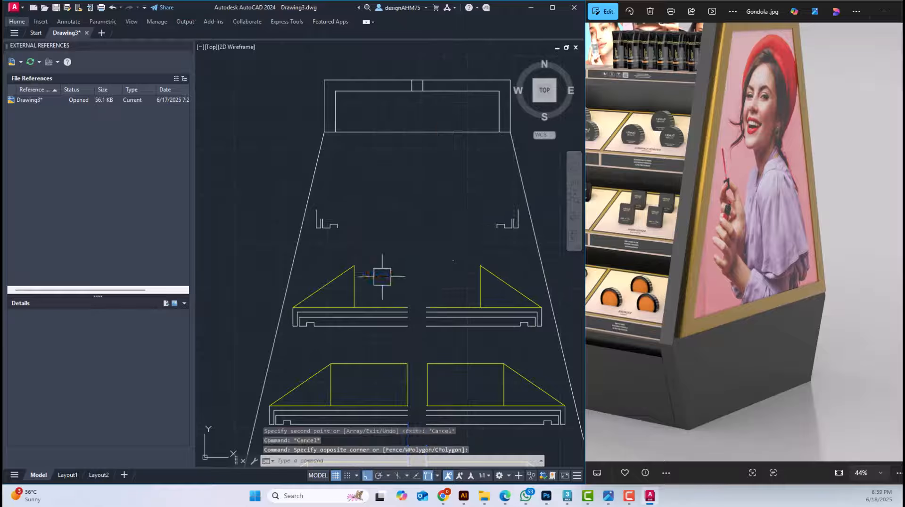
Try to erase the left end piece of the copy's top shelf, and undo the erasure
click(366, 196)
click(293, 236)
key(Delete)
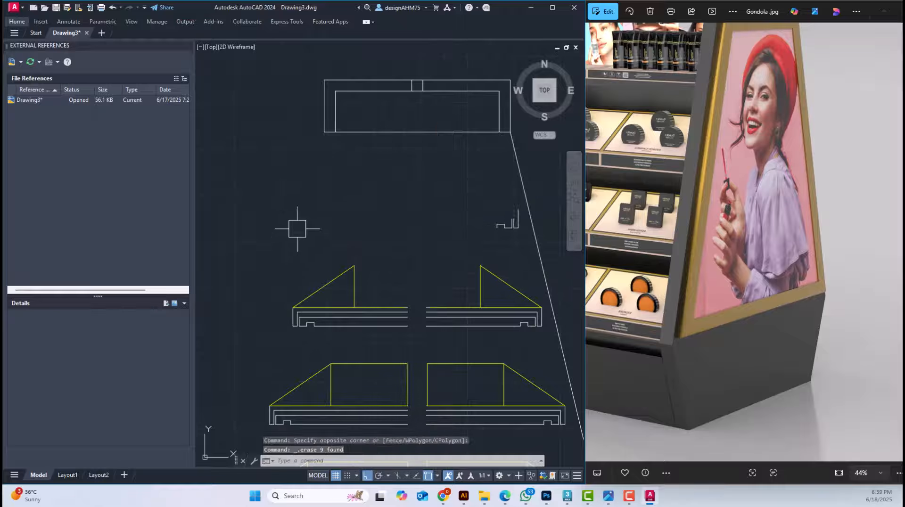
key(ctrl+z)
Erase all remaining shelves and trays from the copy, along with the base's inner lines
scroll(297, 228, down, 4)
click(262, 193)
click(503, 369)
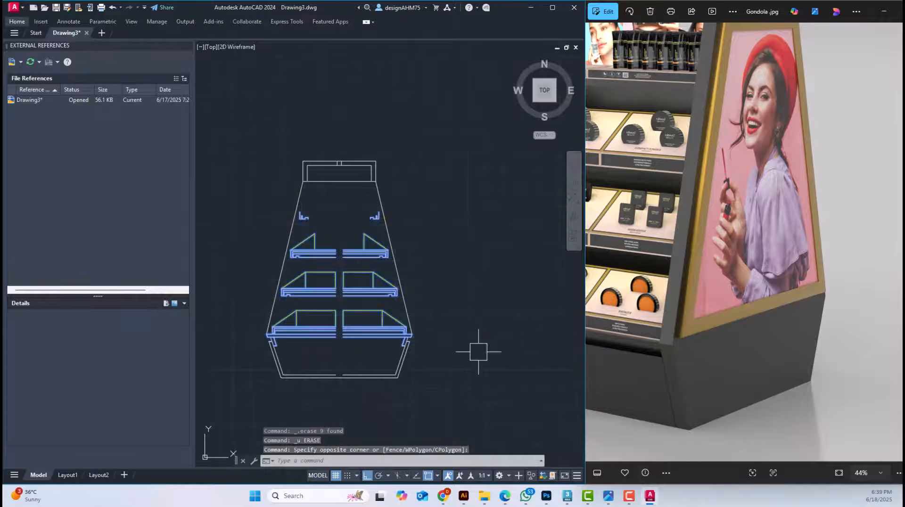
key(Delete)
scroll(276, 360, up, 3)
click(313, 390)
key(Delete)
Fillet the long side lines with the base's sloping sides at zero radius to close the outline's widest corners
scroll(460, 359, up, 3)
text(f)
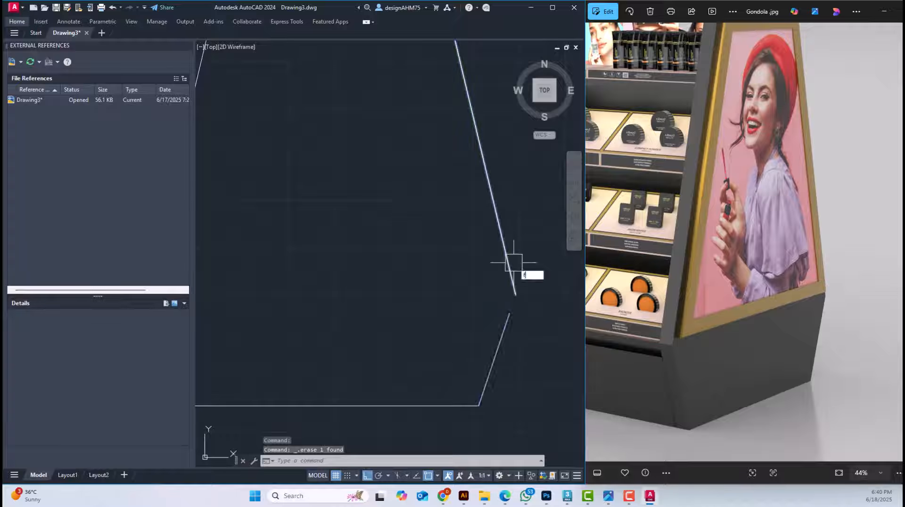
key(Return)
scroll(370, 330, down, 5)
click(375, 345)
Dimension the outline's width between its two widest corners, and erase that dimension
click(17, 22)
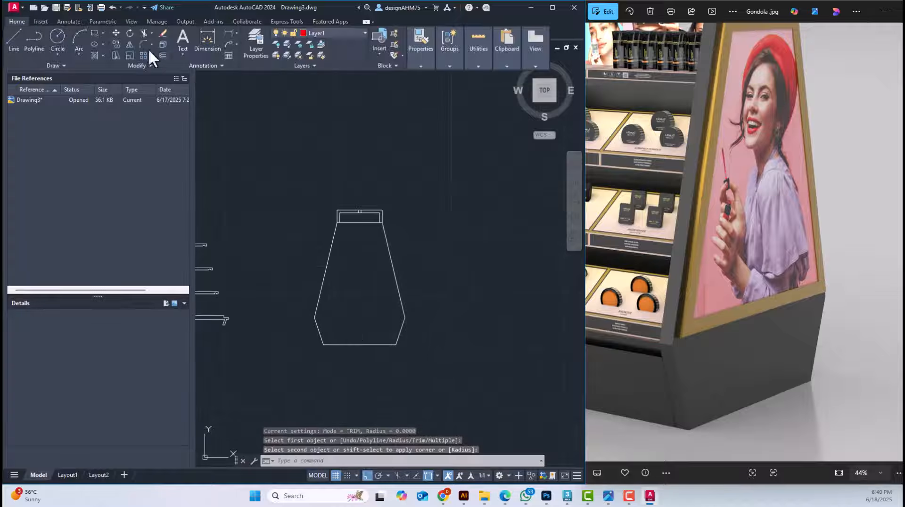
click(208, 39)
click(314, 317)
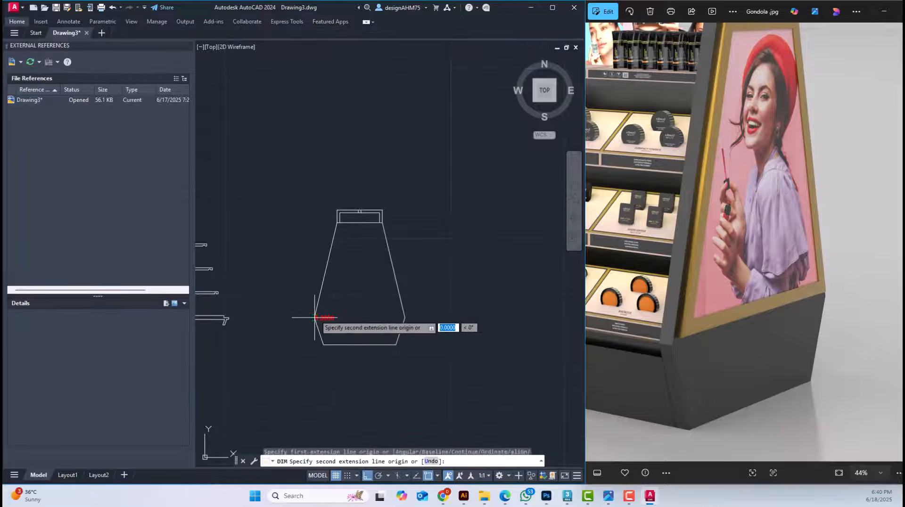
click(406, 318)
click(394, 366)
key(Escape)
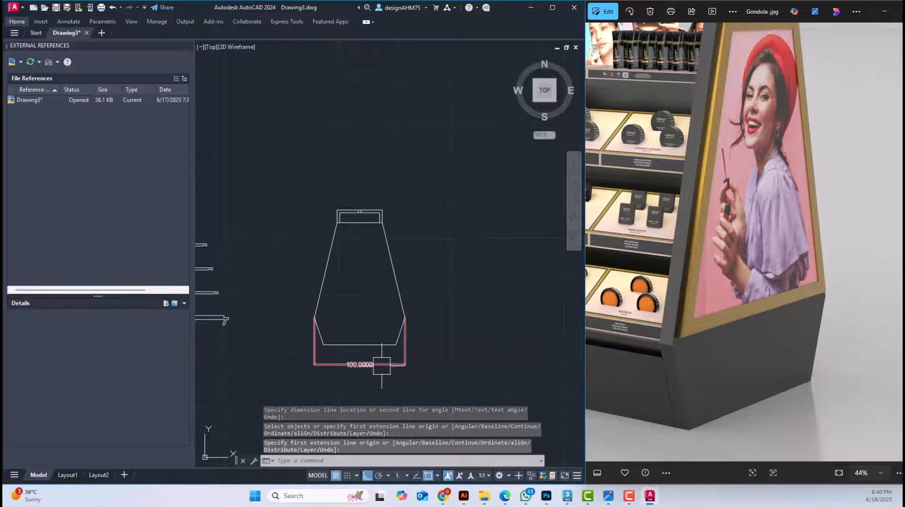
click(382, 365)
key(Delete)
Erase the header box lines above the top edge of the side panel outline
scroll(371, 189, up, 6)
click(454, 313)
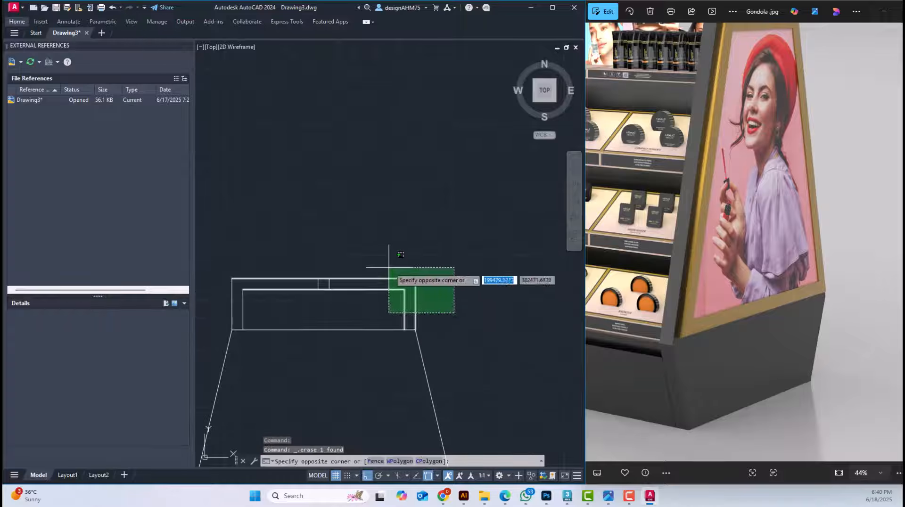
middle_drag(388, 267, 465, 238)
click(314, 213)
key(Delete)
Move the side panel outline onto the shelf section by its left widest corner, and undo the move
scroll(436, 235, down, 3)
scroll(338, 298, up, 6)
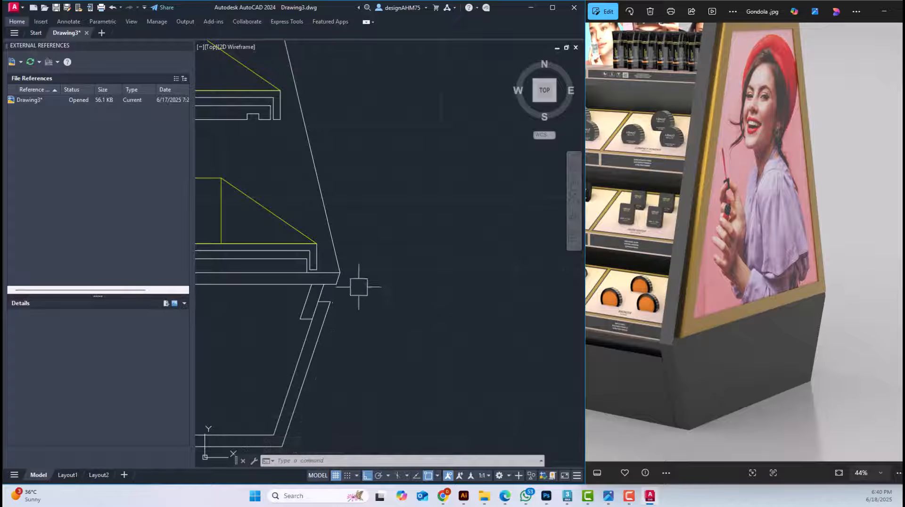
scroll(330, 292, down, 5)
click(442, 343)
click(377, 257)
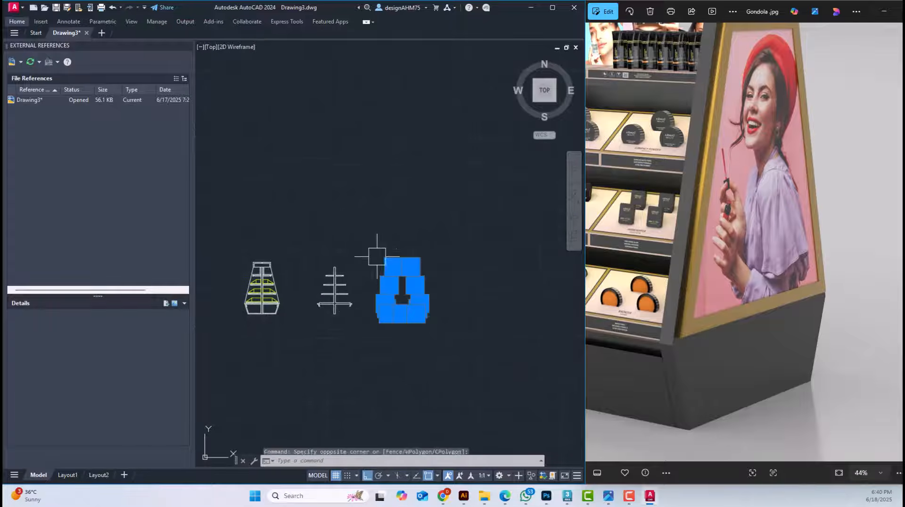
scroll(365, 307, up, 5)
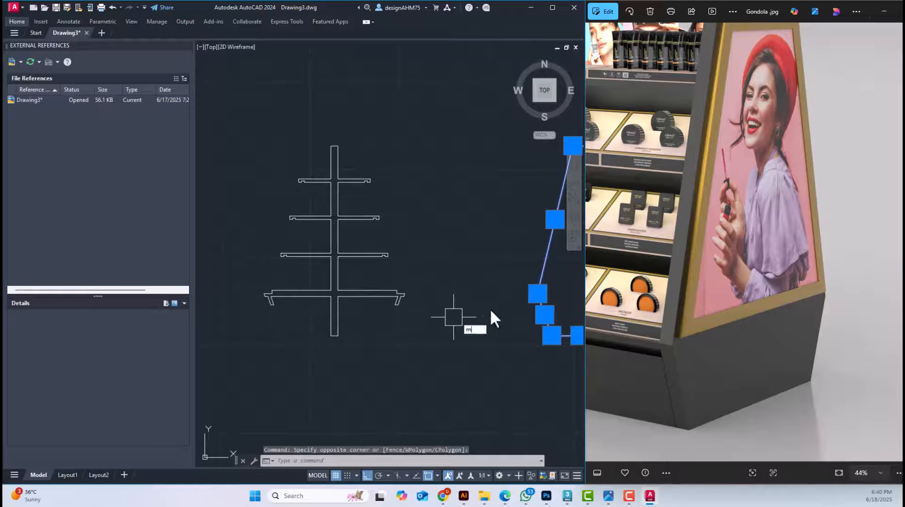
key(Return)
click(538, 294)
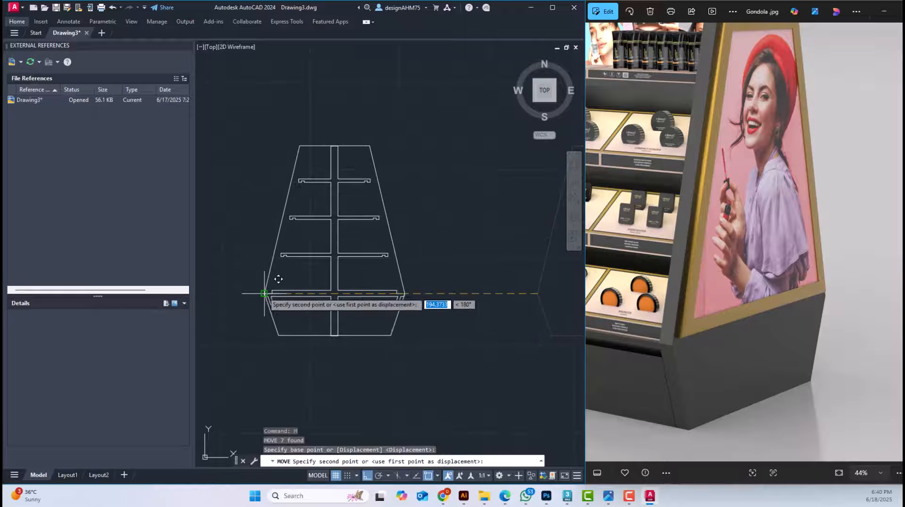
click(264, 293)
scroll(243, 300, up, 4)
scroll(325, 311, down, 5)
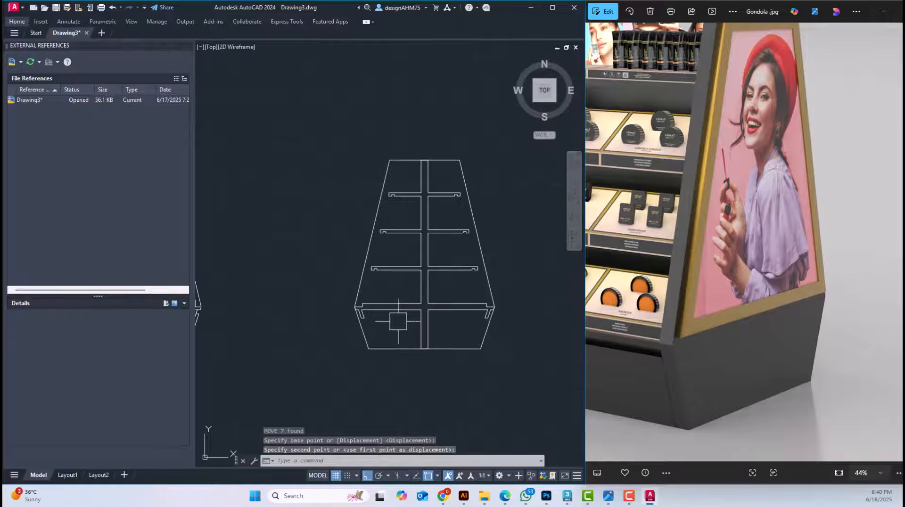
key(ctrl+z)
key(ctrl+z)
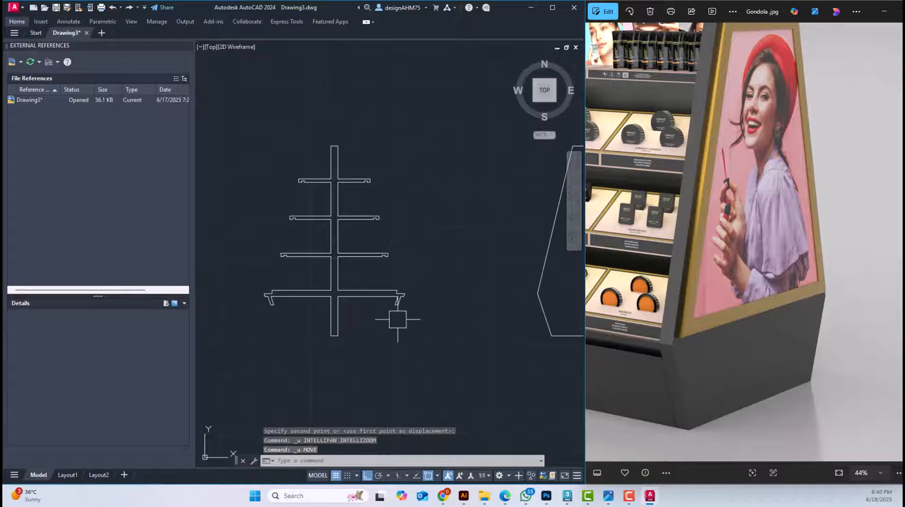
Copy the complete gondola section horizontally to the right of the side panel outline
scroll(420, 322, down, 3)
scroll(358, 326, up, 4)
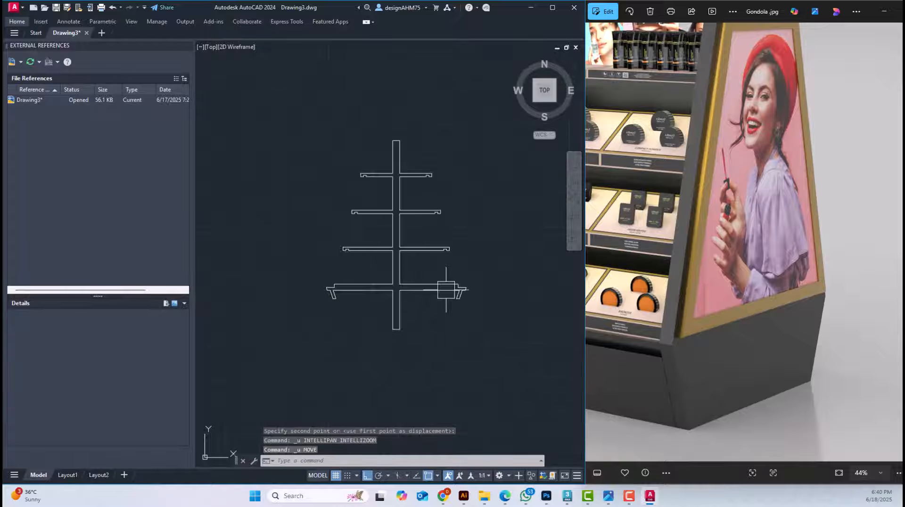
scroll(363, 302, down, 2)
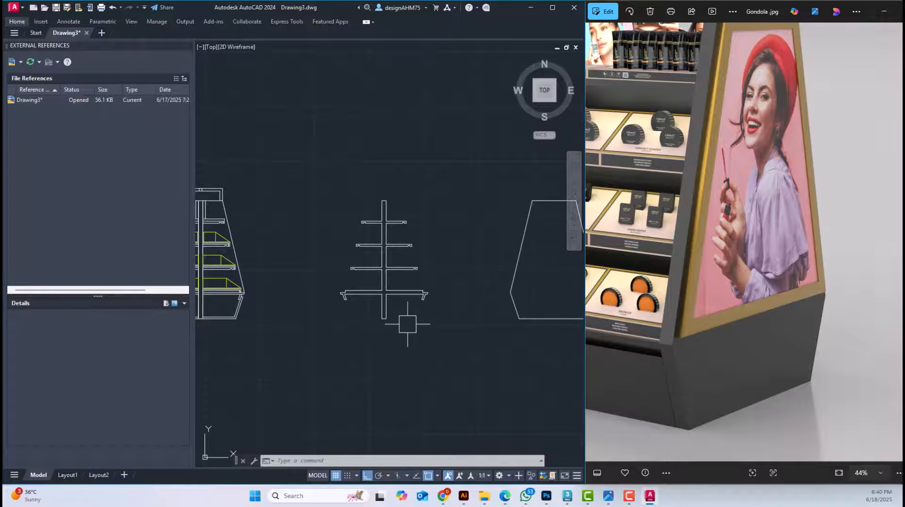
middle_drag(351, 355, 445, 344)
scroll(284, 307, up, 4)
scroll(250, 332, down, 6)
click(226, 346)
click(341, 218)
text(co)
click(341, 218)
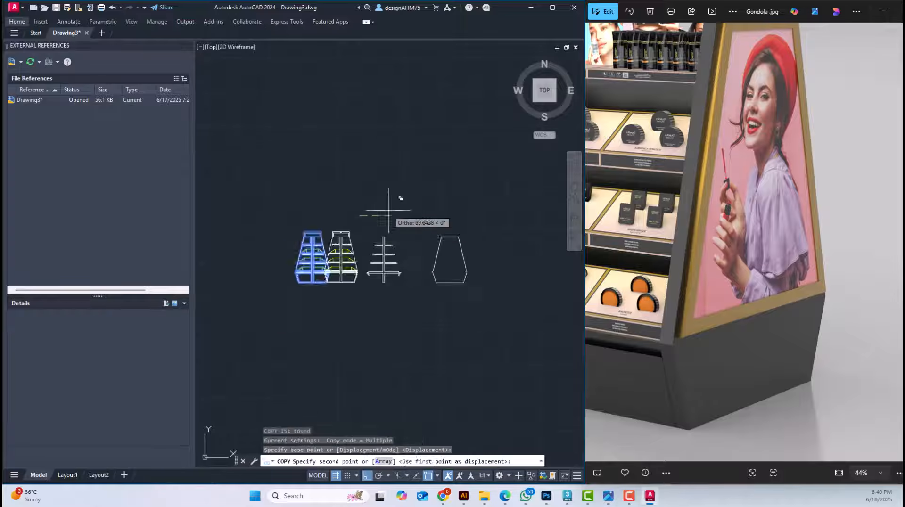
click(559, 224)
key(Escape)
Try to erase the shelves and centre panel from the newest copy in one selection, and undo the erasure
scroll(526, 237, up, 6)
click(497, 321)
click(359, 192)
key(Delete)
key(ctrl+z)
key(ctrl+z)
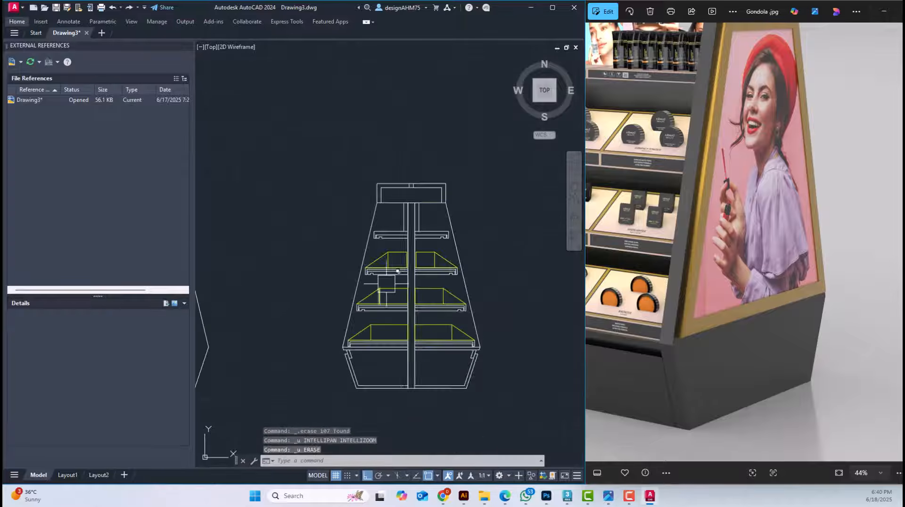
Trim the centre panel lines inside the new copy's base and the base's bottom line between them
scroll(405, 357, up, 5)
middle_drag(404, 356, 385, 272)
text(tr)
click(394, 309)
click(436, 347)
click(412, 304)
key(Escape)
scroll(442, 321, up, 3)
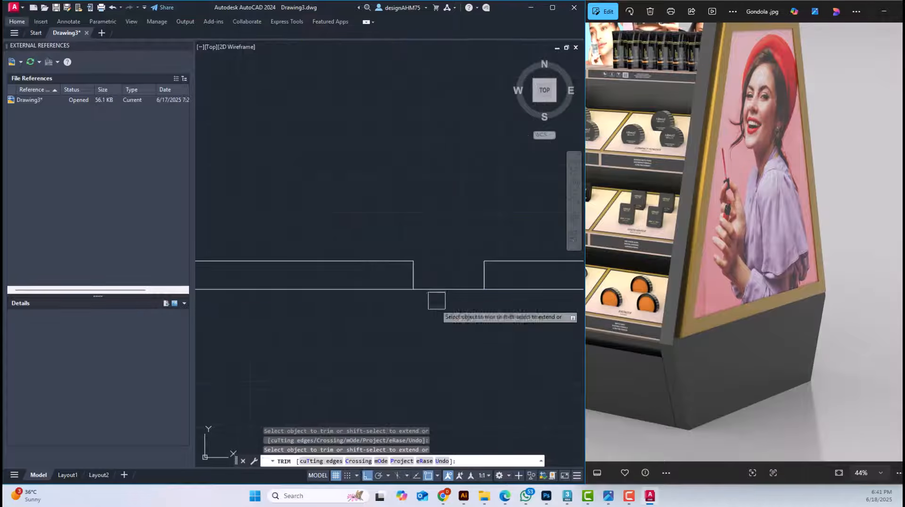
Try to erase everything above the base panels in one selection, and undo the erasure
scroll(444, 283, down, 6)
click(470, 269)
click(310, 82)
key(Delete)
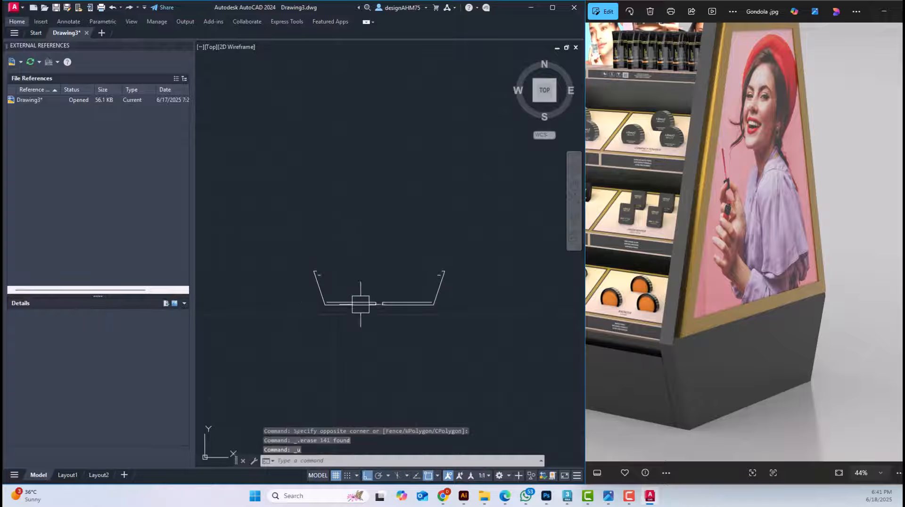
key(ctrl+z)
Fillet the inner sloping line of each base front panel with its short top line at zero radius
scroll(317, 274, up, 8)
text(f)
click(270, 215)
click(252, 189)
click(416, 302)
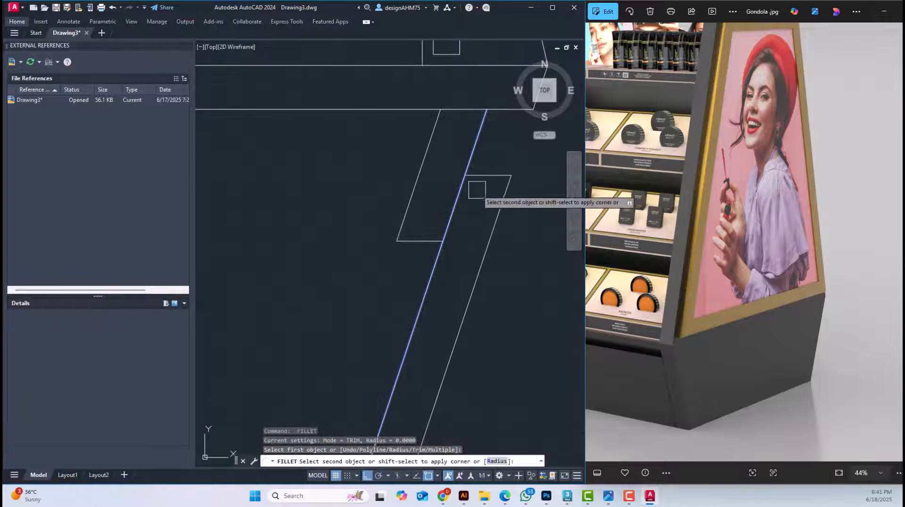
click(482, 176)
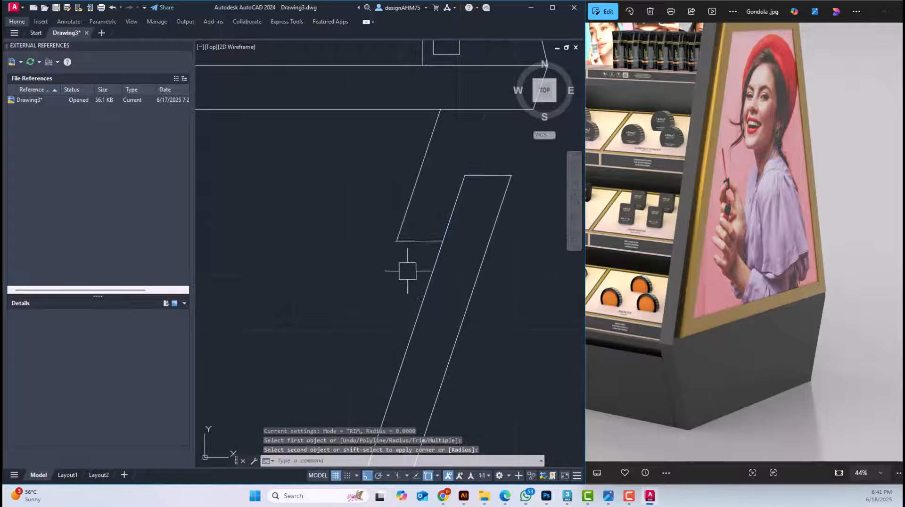
Erase the two lines of the short strip beside the right base front panel
click(408, 271)
click(377, 211)
key(Delete)
Erase all shelf and panel geometry above the base panels, plus the leftover short line beside the left front panel
scroll(377, 213, down, 6)
click(468, 191)
scroll(404, 144, down, 6)
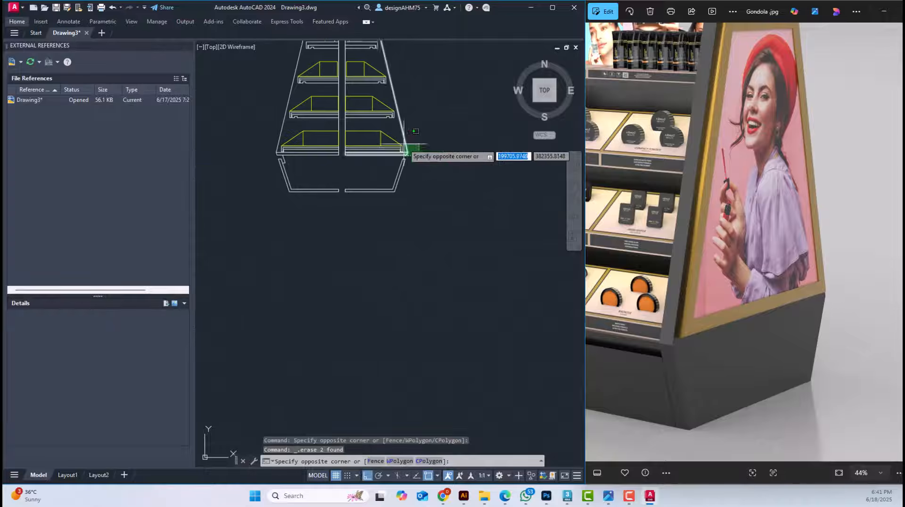
middle_drag(404, 144, 462, 242)
click(319, 85)
key(Delete)
scroll(338, 250, up, 6)
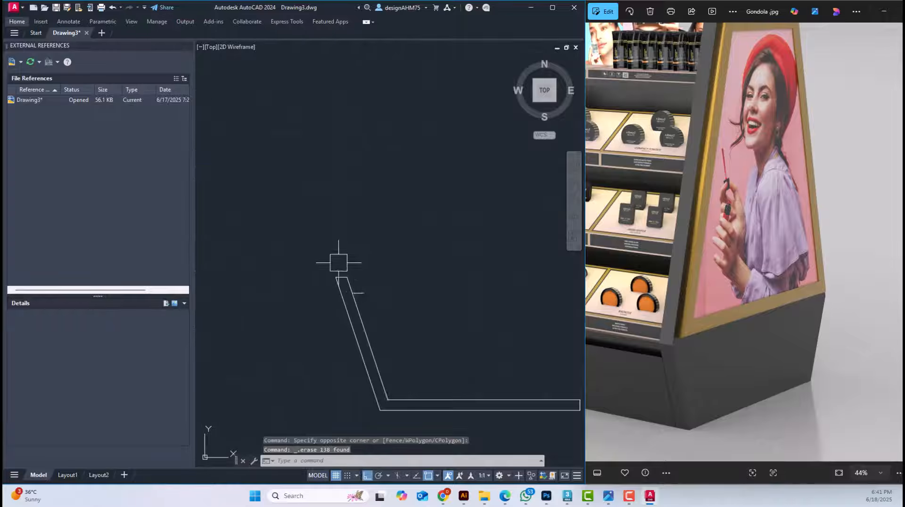
click(358, 294)
key(Delete)
scroll(420, 281, down, 3)
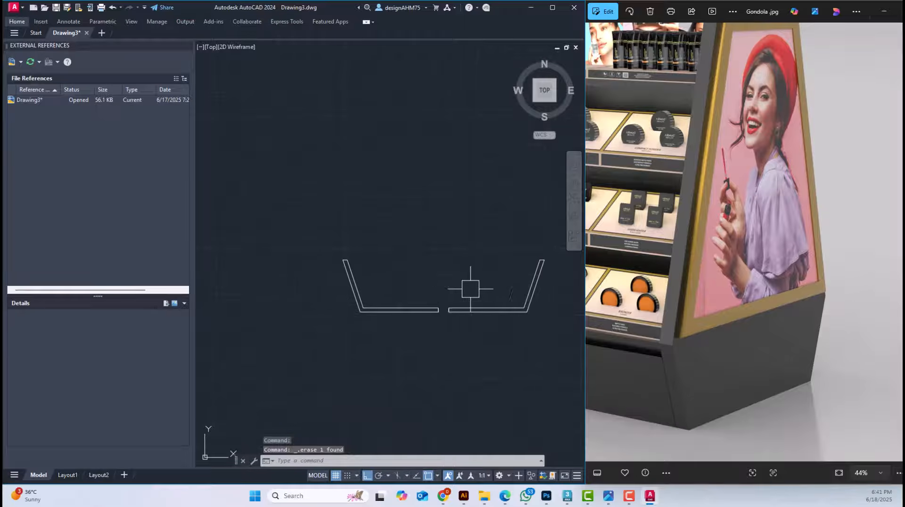
Stretch the outer end of the right base panel's top line to its midpoint, and undo the stretch
scroll(420, 299, up, 8)
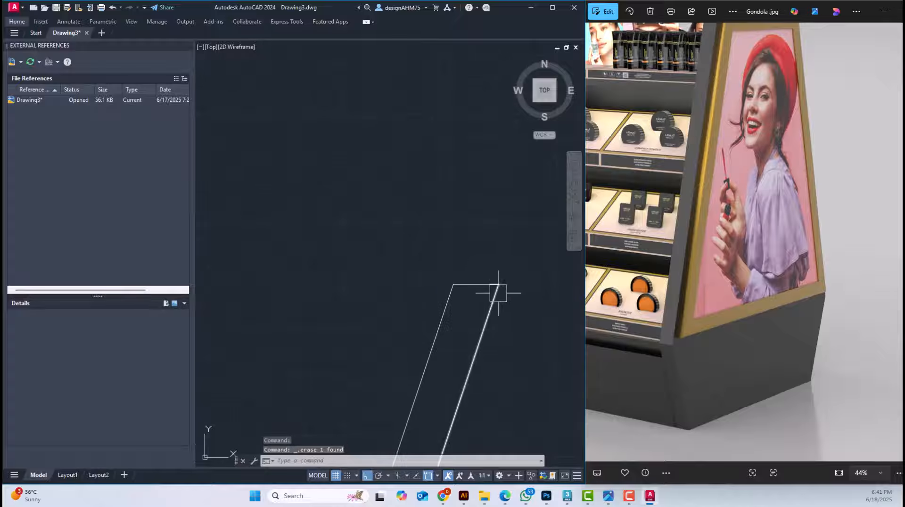
click(476, 284)
key(Escape)
scroll(499, 285, up, 5)
click(460, 276)
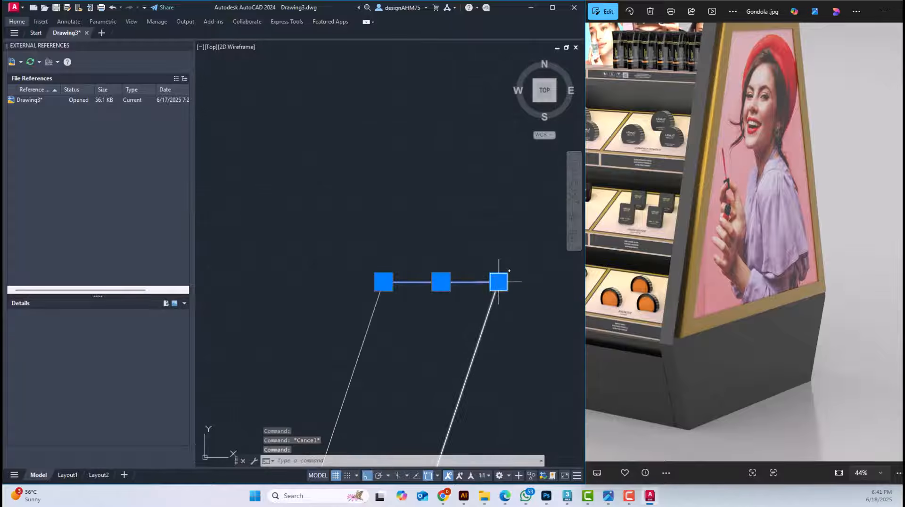
click(499, 282)
click(499, 282)
key(Escape)
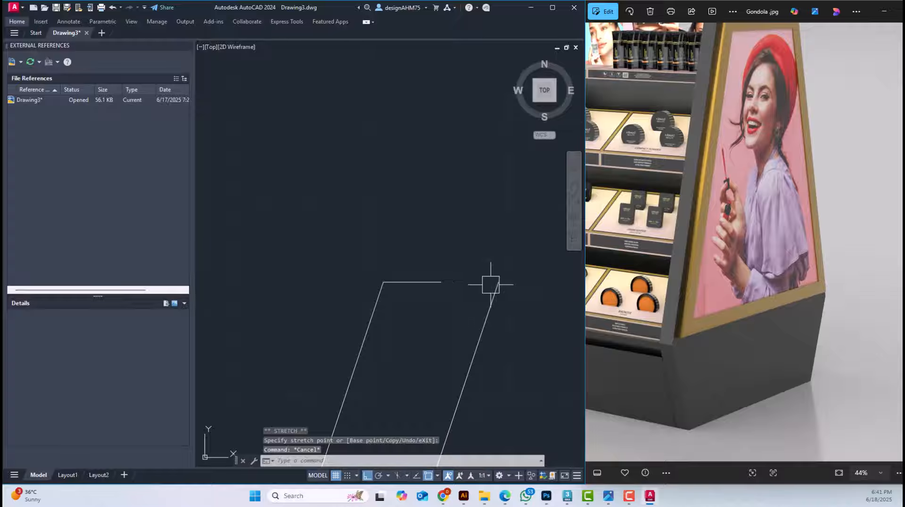
key(ctrl+z)
Fillet the right base panel's top line with its outer sloping line at zero radius
key(Return)
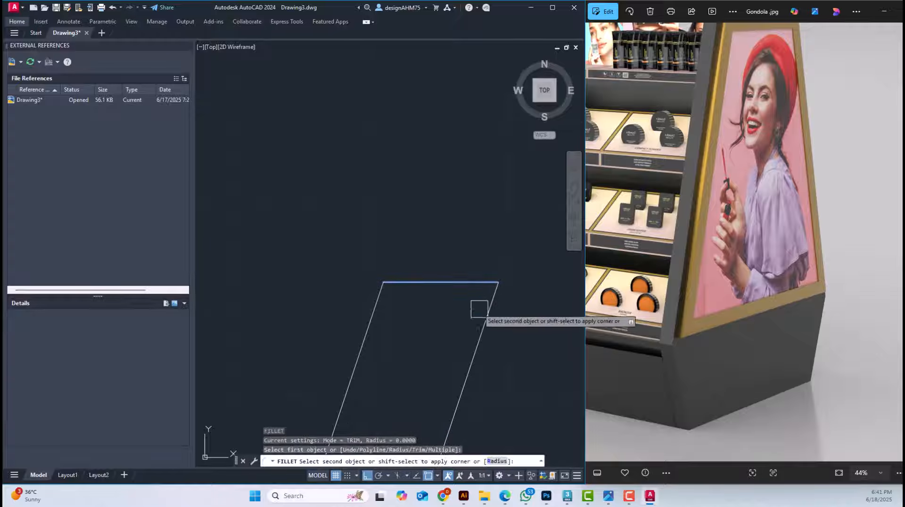
click(485, 316)
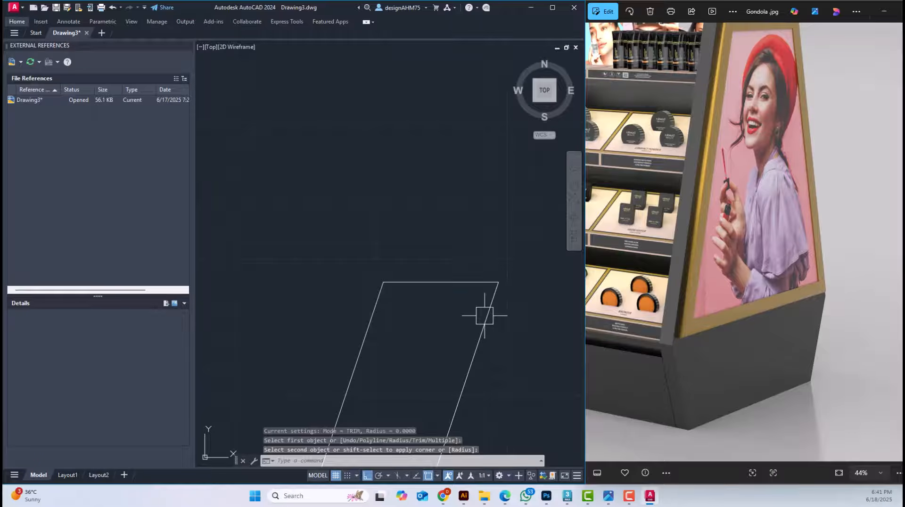
scroll(485, 316, down, 3)
scroll(426, 297, down, 2)
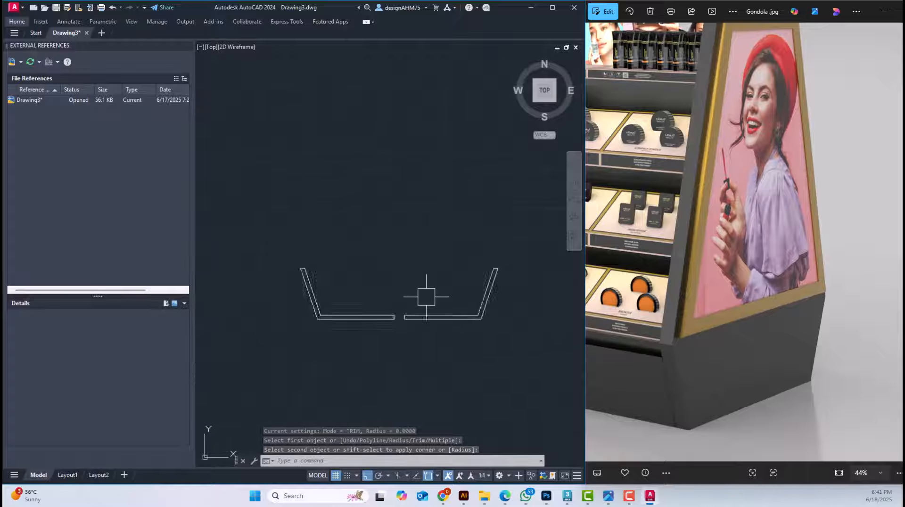
Examine the shelf frame's upper post by selecting its individual side lines
scroll(431, 273, down, 5)
middle_drag(407, 271, 488, 278)
scroll(303, 242, up, 5)
click(331, 207)
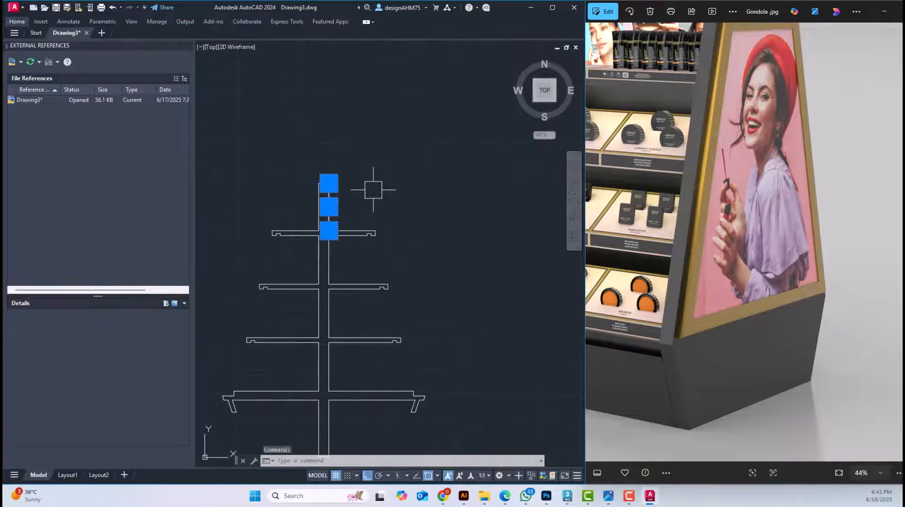
key(Escape)
scroll(324, 202, up, 5)
click(344, 166)
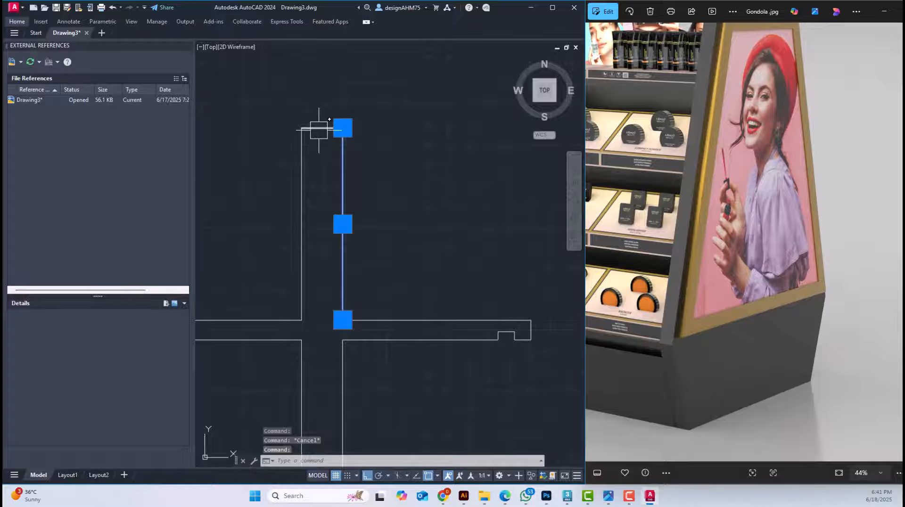
click(301, 181)
key(Escape)
key(Escape)
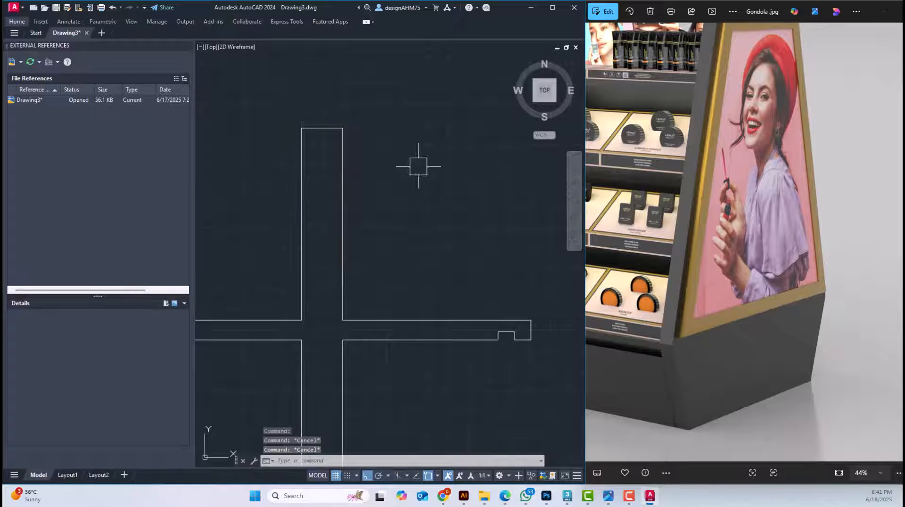
Switch to 3ds Max, isolate the extruded shelf body and turn off its Extrude modifier to view the profile outline
click(567, 496)
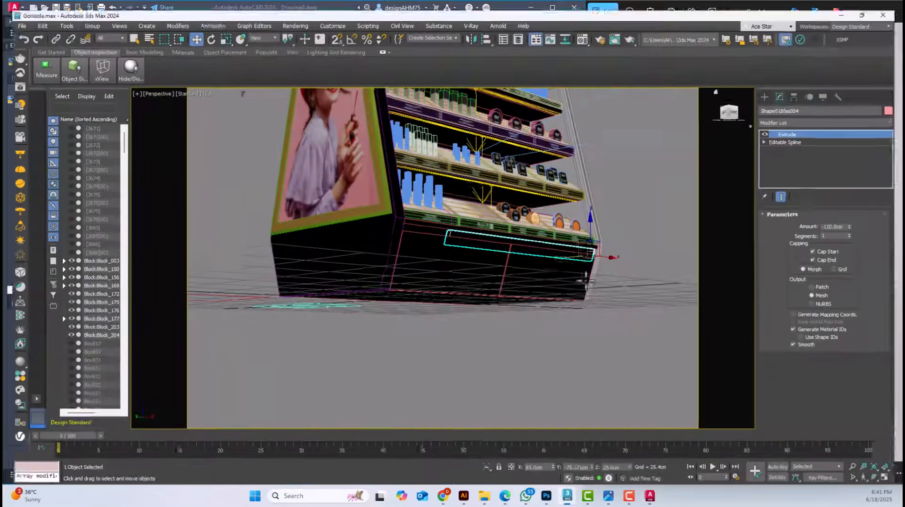
scroll(603, 200, down, 5)
alt+middle_drag(609, 196, 522, 235)
scroll(631, 143, up, 5)
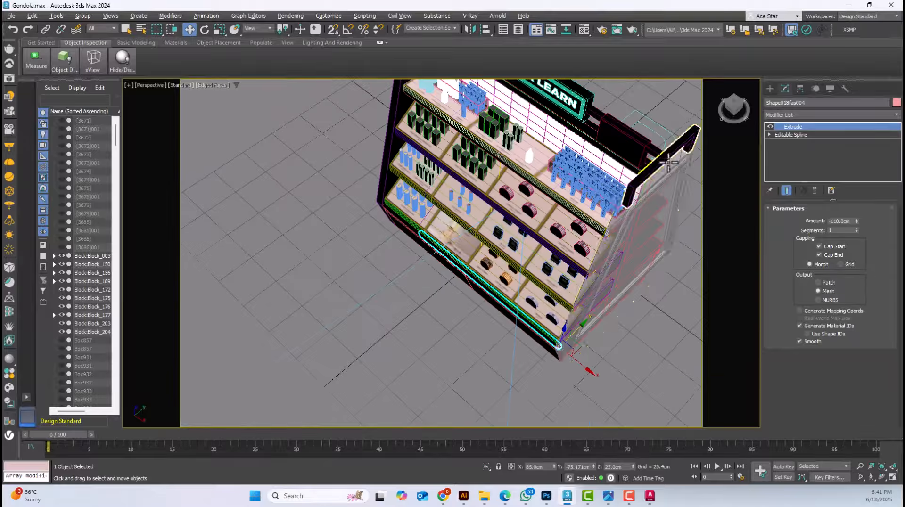
alt+middle_drag(634, 170, 467, 253)
click(476, 230)
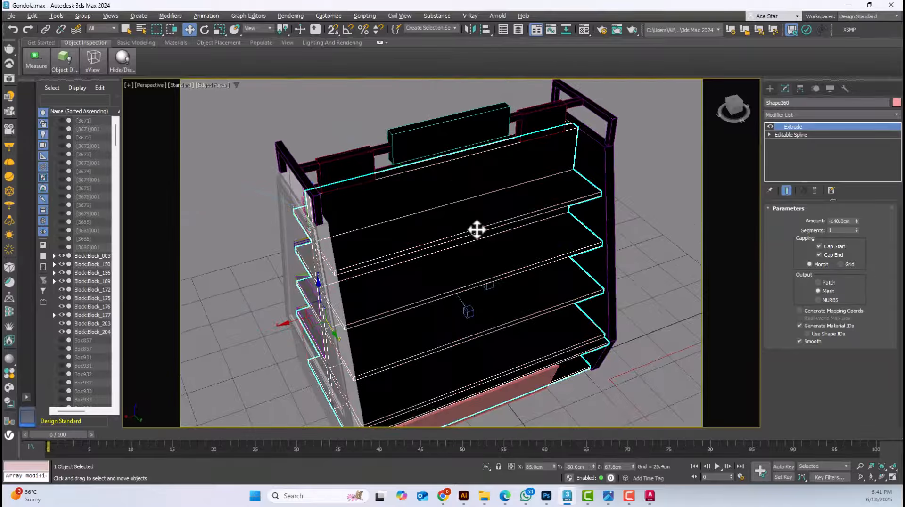
key(alt+q)
alt+middle_drag(585, 224, 662, 236)
click(770, 126)
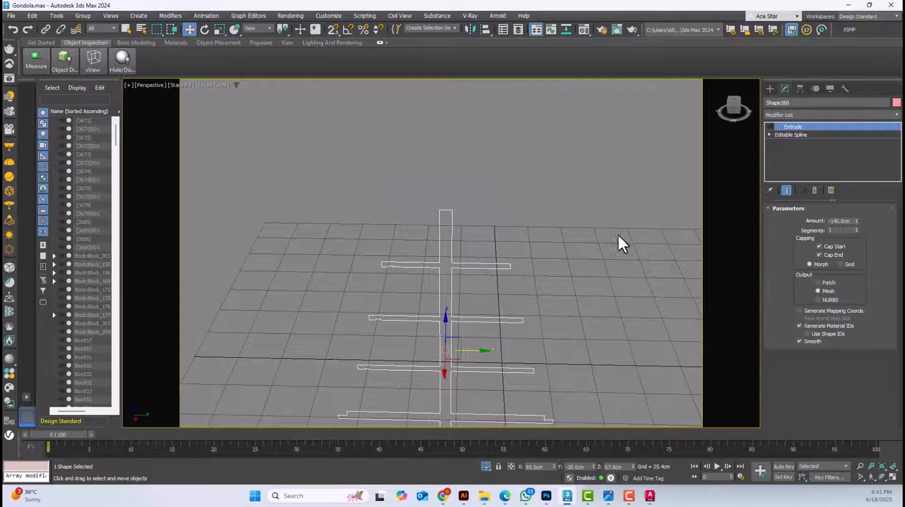
alt+middle_drag(511, 140, 481, 182)
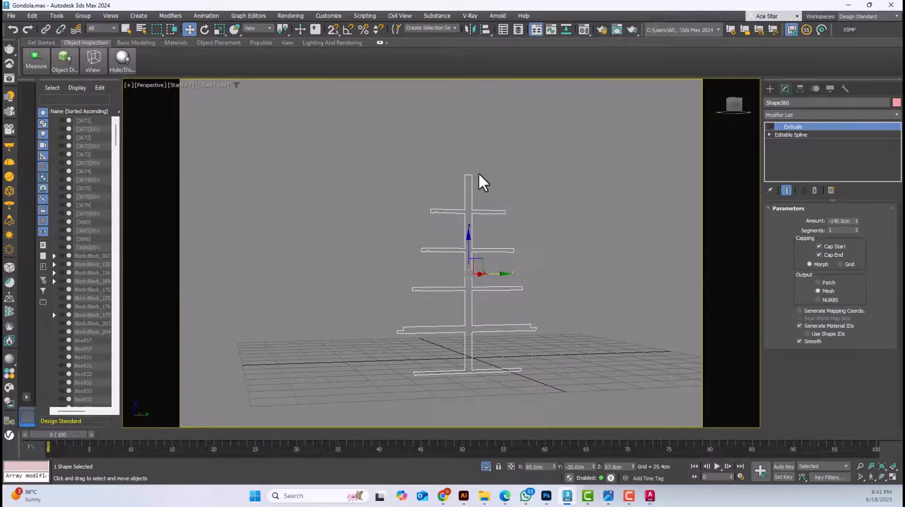
Return to AutoCAD and use Boundary with object type Polyline on the inside of the shelf frame
click(843, 5)
scroll(445, 192, down, 6)
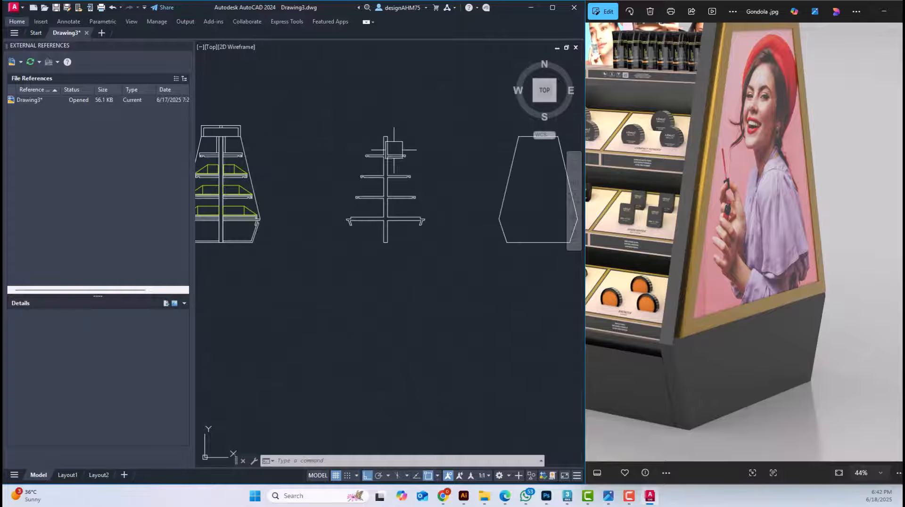
scroll(394, 150, down, 5)
mouse_move(380, 166)
middle_down()
mouse_move(313, 196)
mouse_move(349, 216)
middle_up()
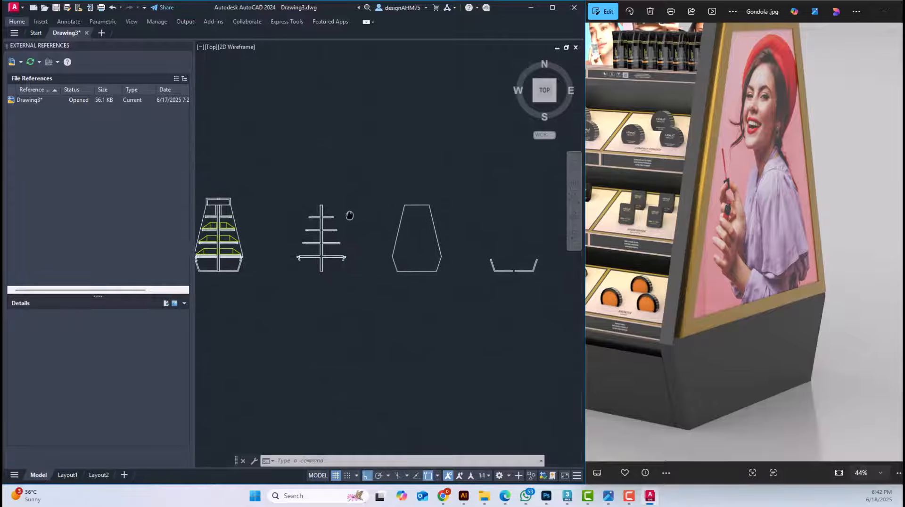
scroll(307, 234, up, 2)
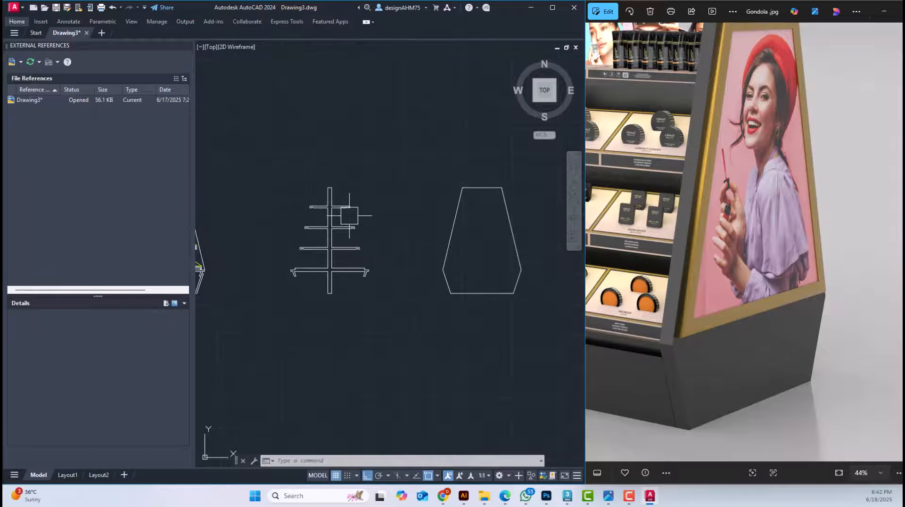
scroll(349, 215, up, 2)
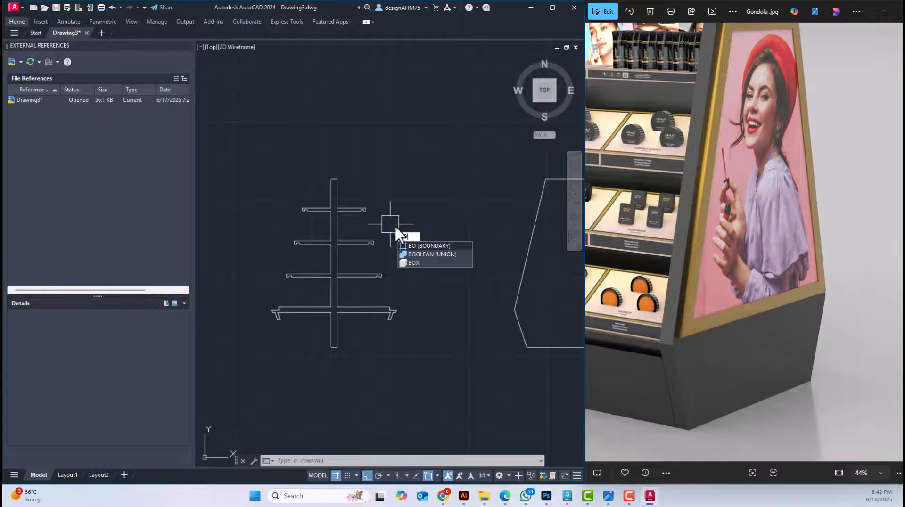
click(437, 245)
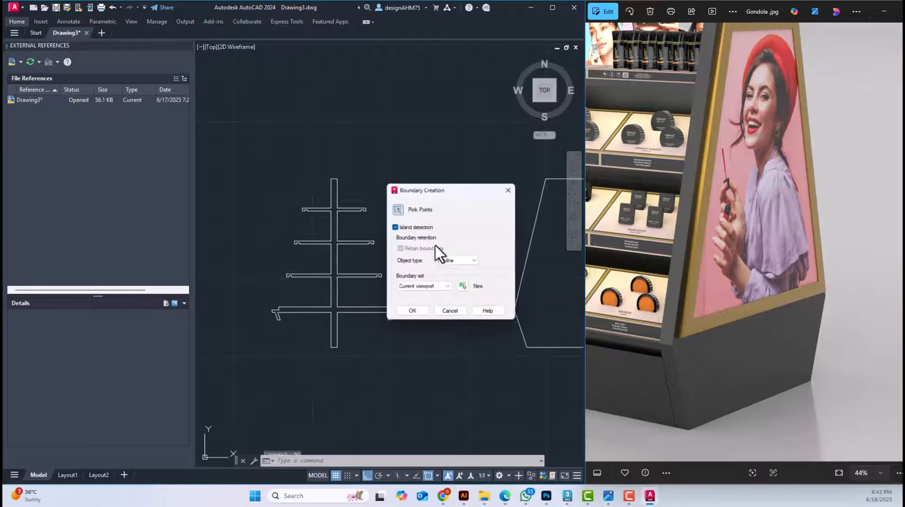
click(412, 314)
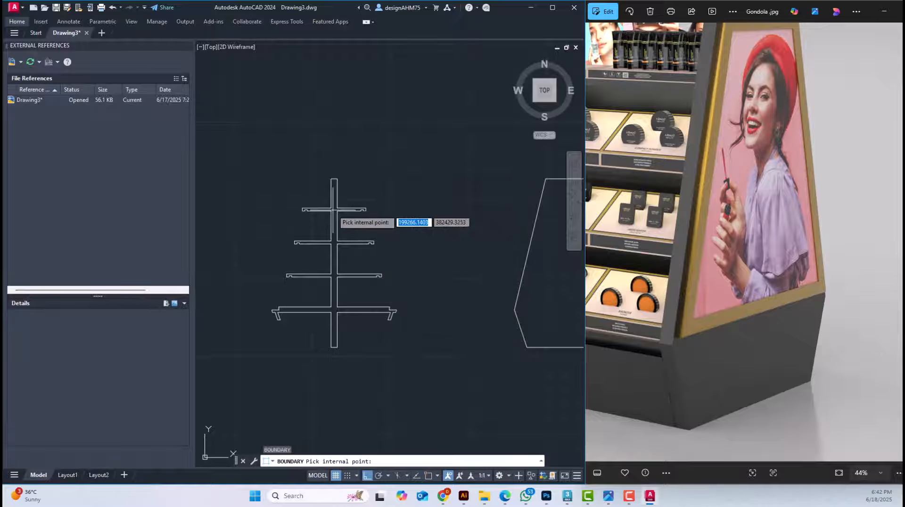
click(334, 210)
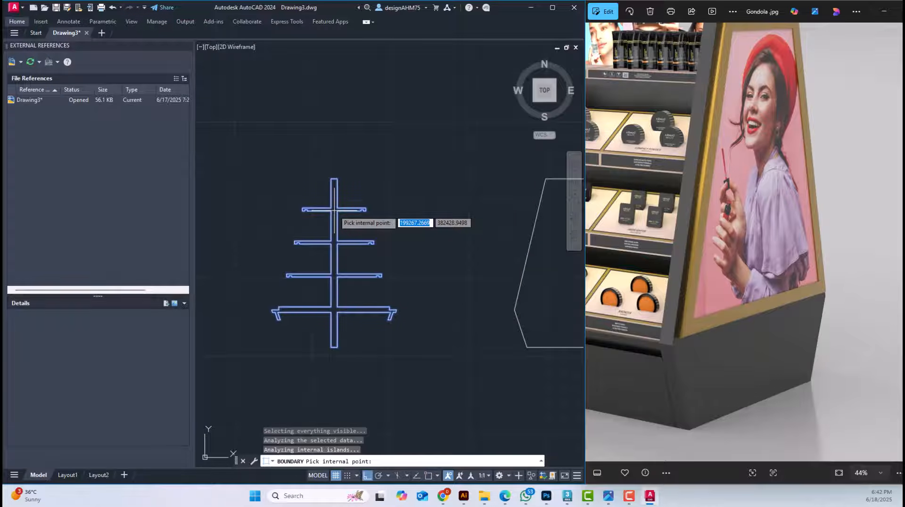
Create a boundary polyline from the interior of the side panel outline
click(521, 255)
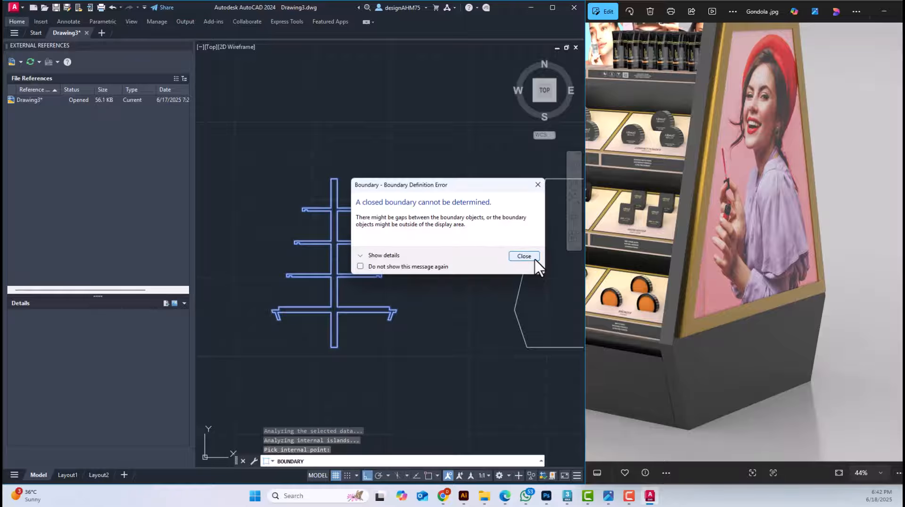
click(524, 256)
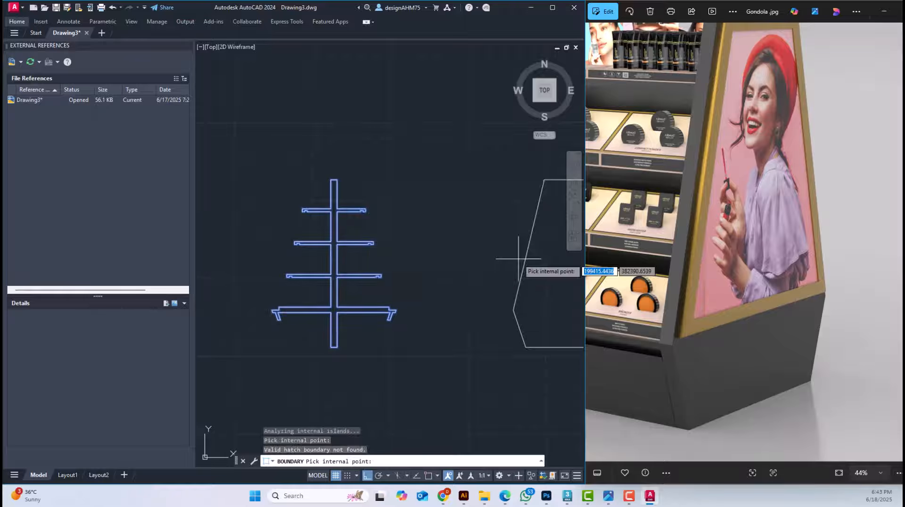
mouse_move(524, 231)
middle_down()
mouse_move(380, 246)
mouse_move(525, 247)
mouse_move(539, 313)
mouse_move(375, 241)
middle_up()
key(Escape)
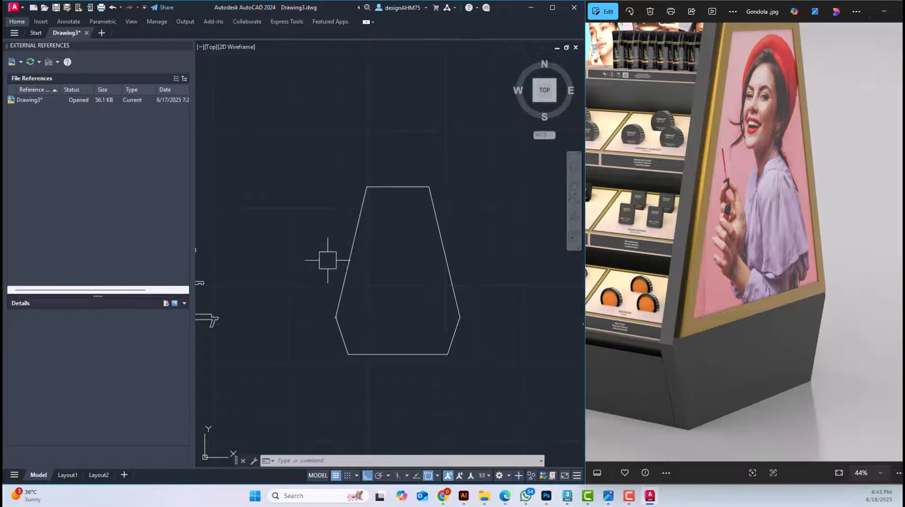
text(BO)
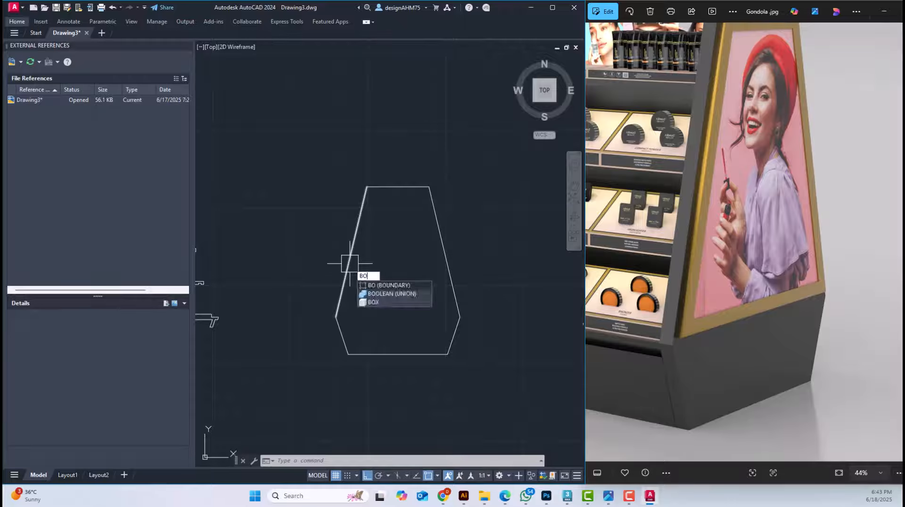
key(Return)
click(422, 313)
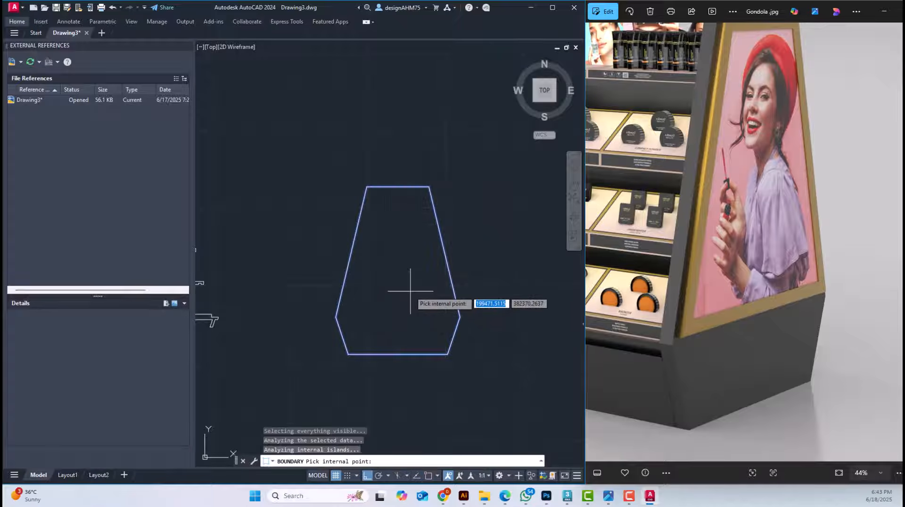
key(Return)
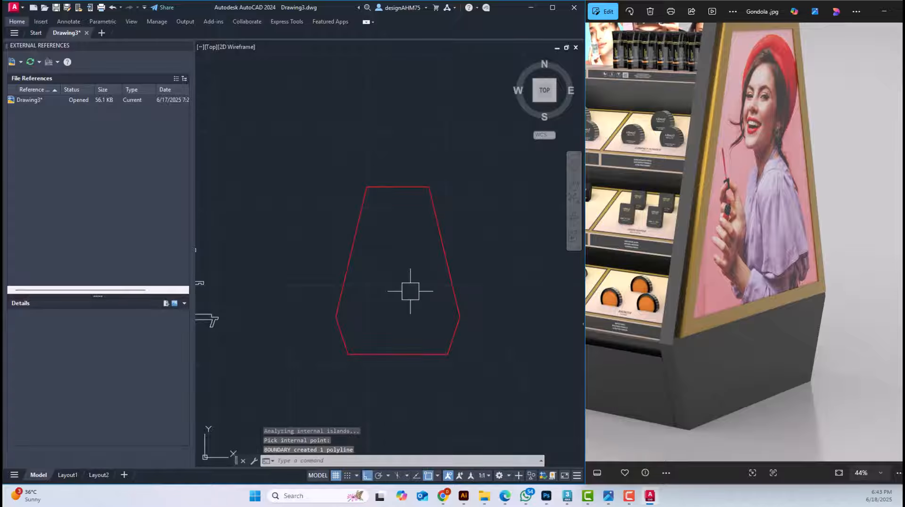
Create boundary polylines from the interiors of the left and right base panels
scroll(410, 293, down, 6)
scroll(457, 305, up, 8)
middle_drag(457, 295, 273, 307)
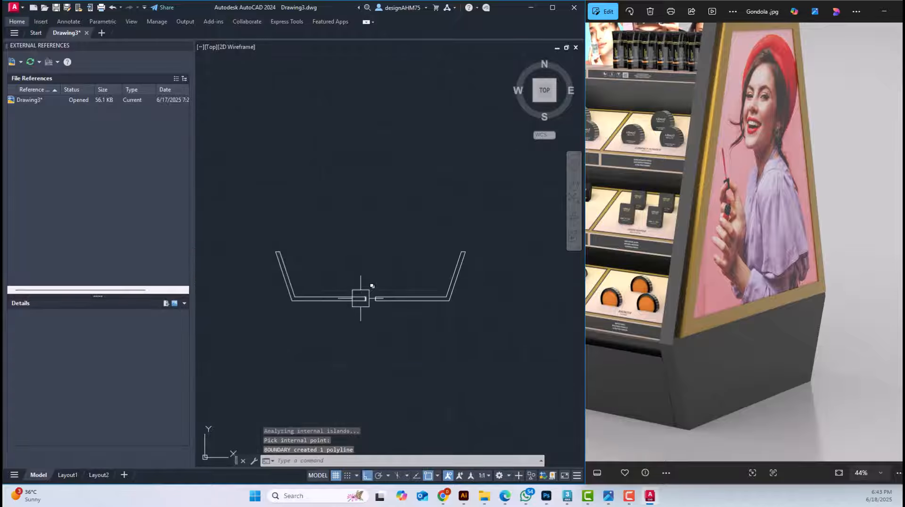
text(BO)
key(Return)
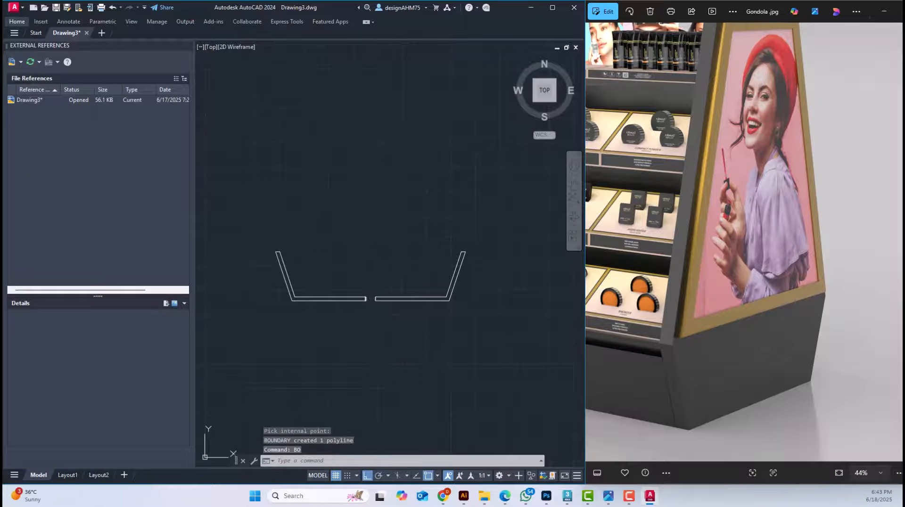
click(423, 315)
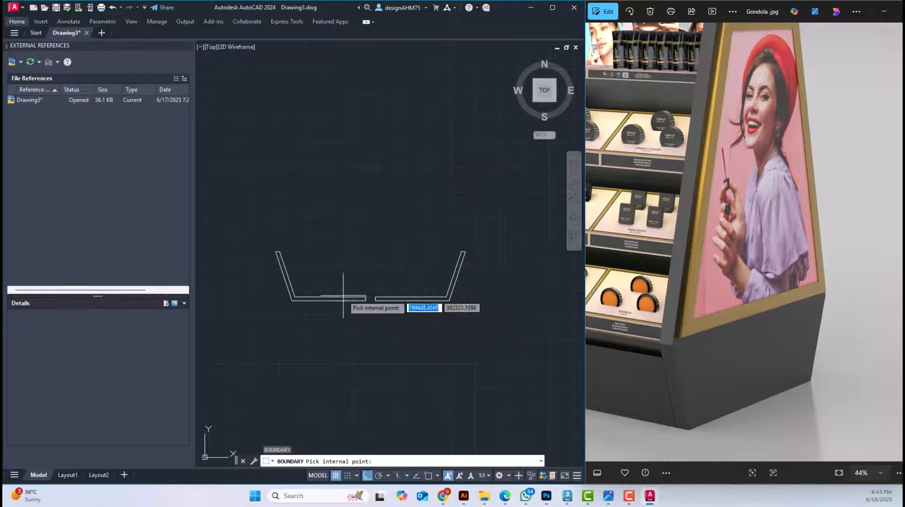
click(352, 299)
click(392, 299)
key(Return)
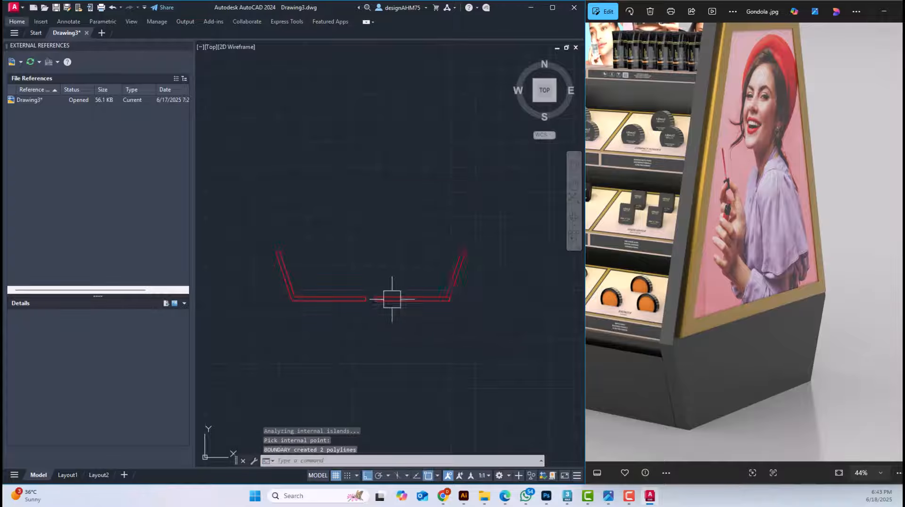
Select the red boundary polylines of both base panels, choosing the polyline over the overlapping lines
scroll(395, 297, up, 4)
click(394, 297)
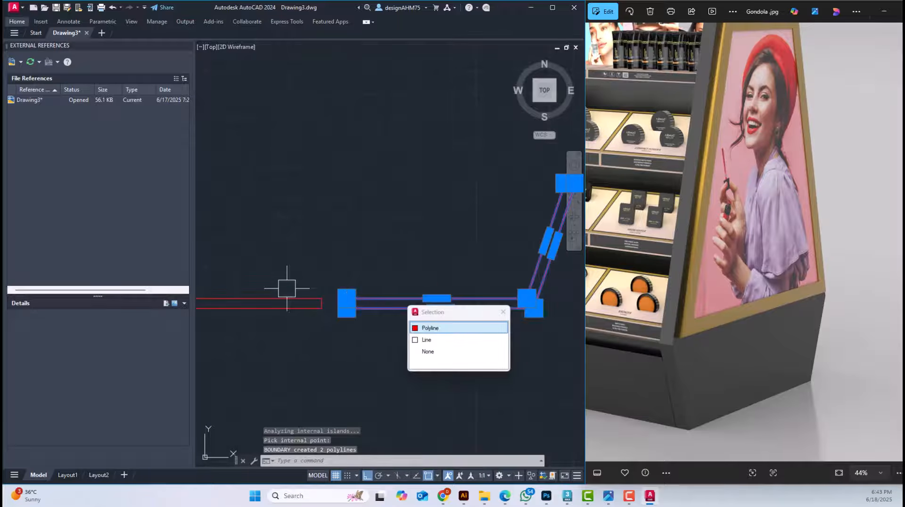
click(289, 292)
scroll(352, 264, down, 3)
middle_drag(340, 289, 389, 299)
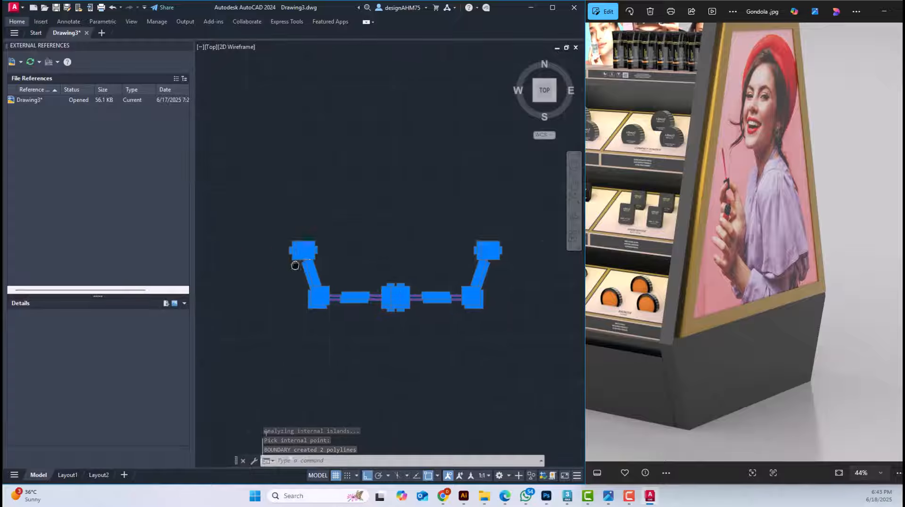
scroll(390, 299, down, 3)
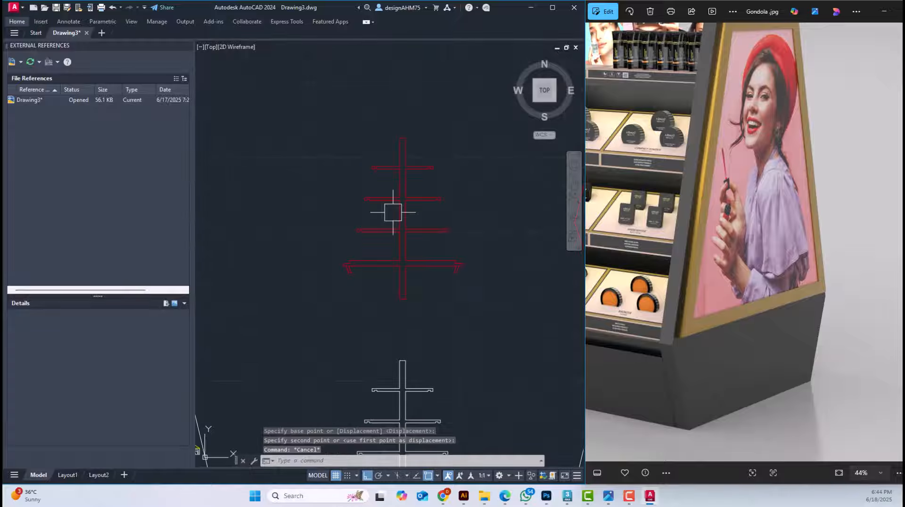
Select the red shelf frame polyline and examine its continuous outline from the lower post to the top
click(405, 233)
key(Escape)
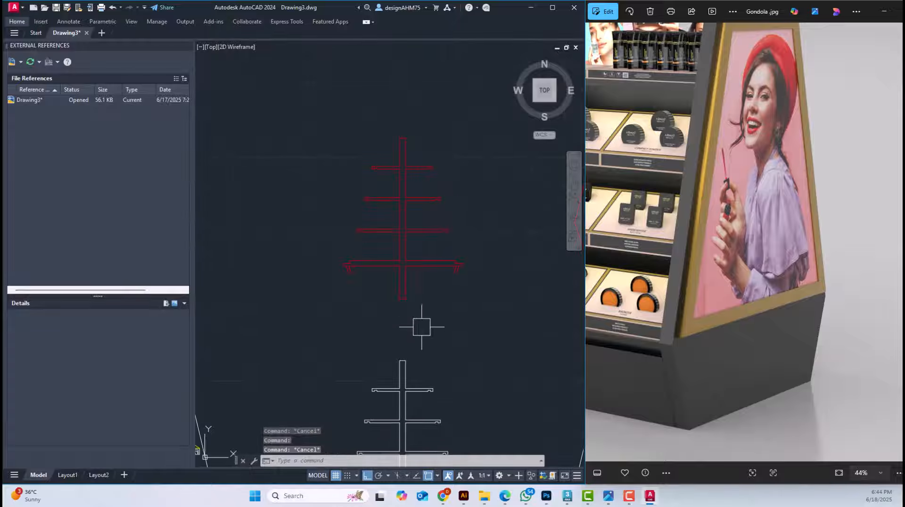
middle_drag(419, 302, 392, 228)
scroll(393, 228, up, 4)
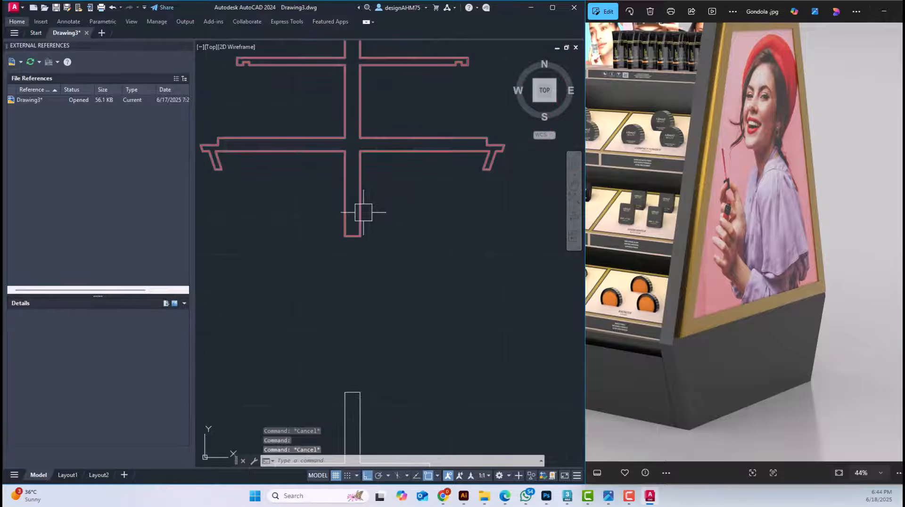
click(363, 213)
middle_drag(396, 176, 400, 300)
middle_drag(369, 158, 372, 293)
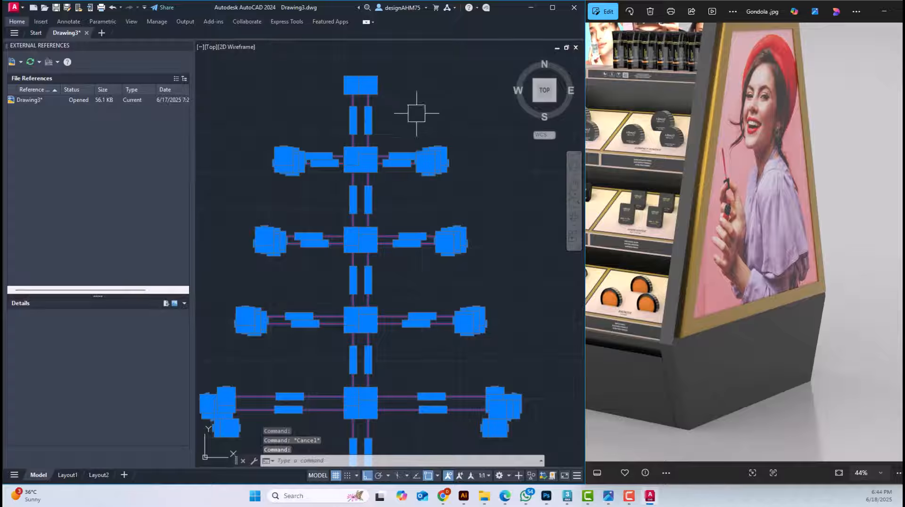
scroll(447, 156, up, 3)
scroll(377, 165, down, 1)
scroll(379, 287, down, 2)
middle_drag(369, 326, 408, 100)
mouse_move(391, 291)
middle_down()
mouse_move(397, 105)
mouse_move(400, 210)
middle_up()
Examine the separate lines of the original white shelf frame and compare them with the red boundary outlines above
click(377, 250)
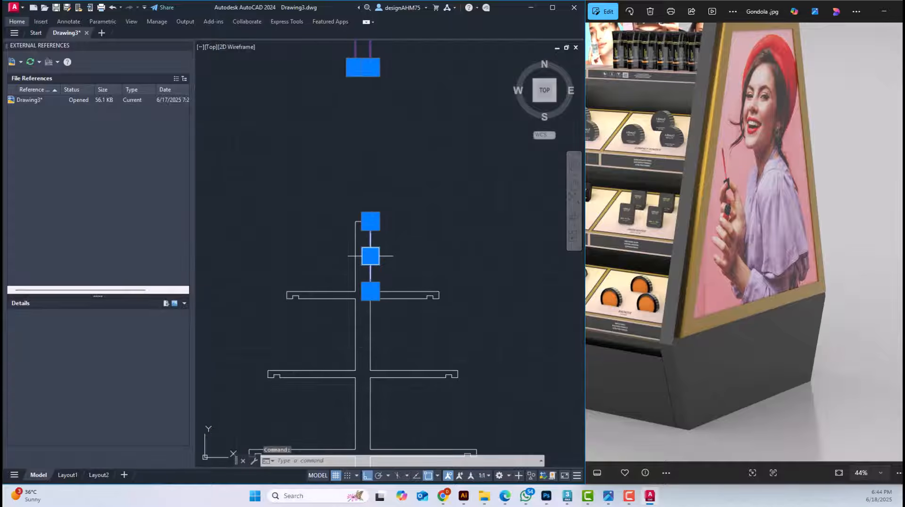
key(Escape)
click(374, 249)
scroll(388, 296, up, 4)
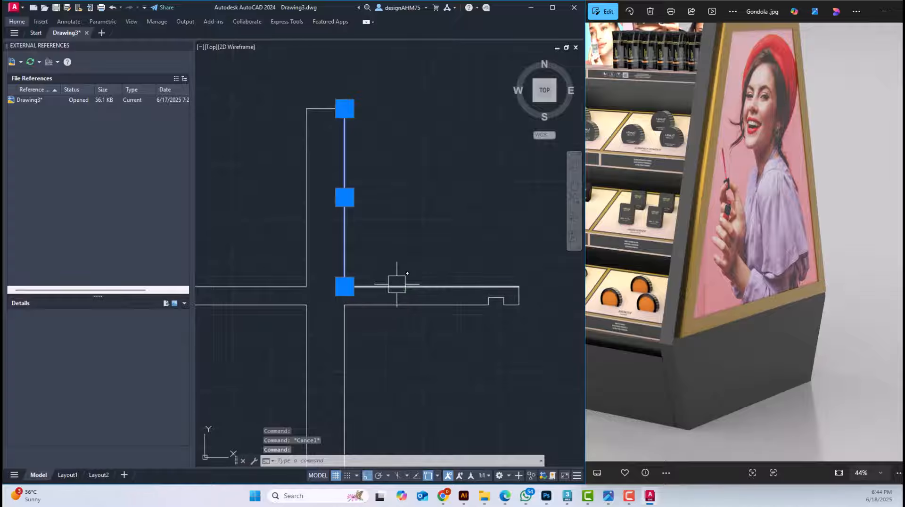
click(397, 286)
key(Escape)
scroll(400, 240, down, 4)
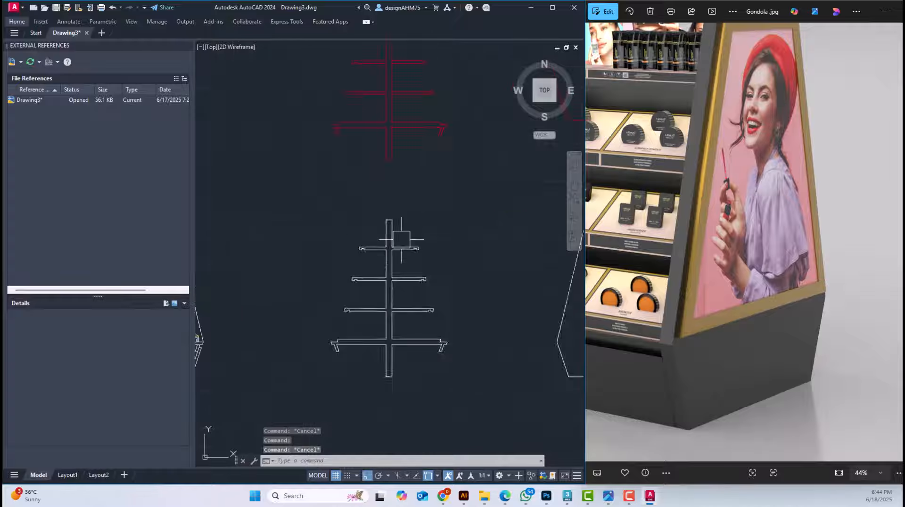
scroll(401, 239, down, 4)
middle_drag(431, 212, 354, 218)
scroll(351, 212, up, 3)
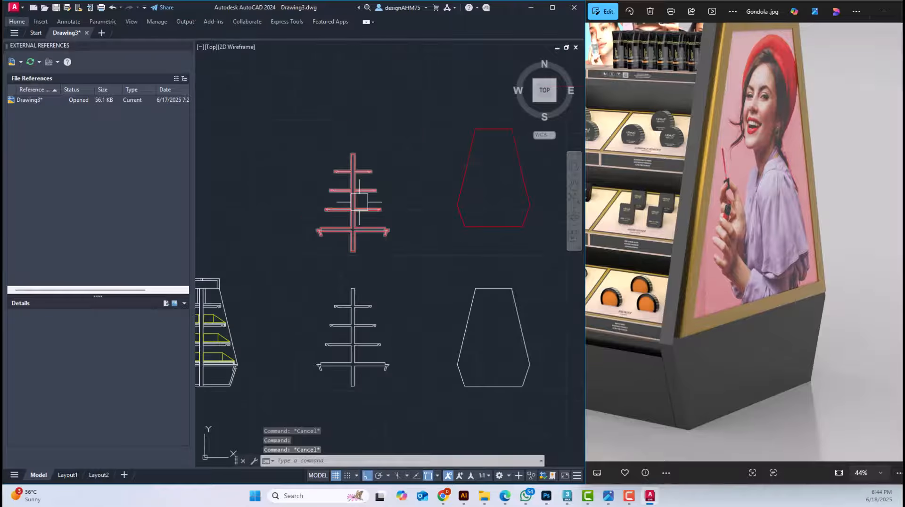
scroll(360, 201, up, 2)
scroll(365, 247, down, 6)
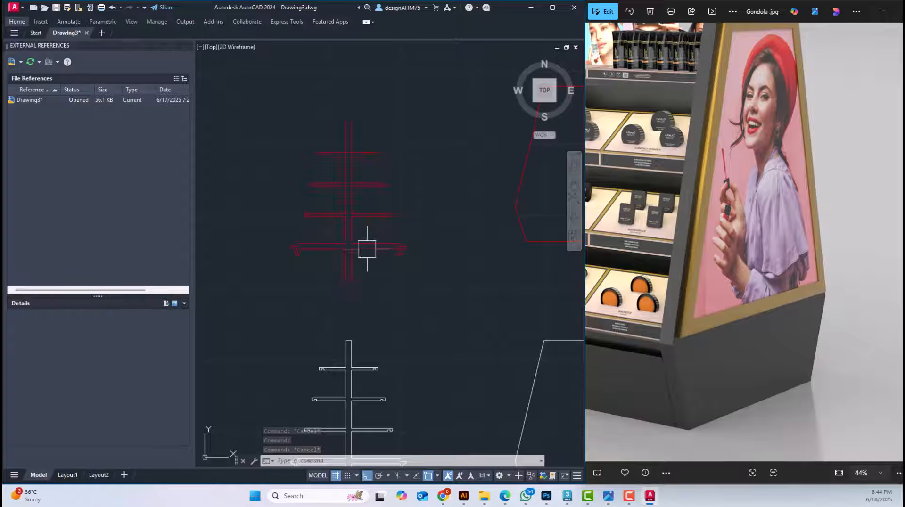
Examine the reference photo's side panel with its gold frame and dark base, and compare it with the white side panel outline
mouse_move(386, 231)
middle_down()
mouse_move(363, 206)
mouse_move(430, 168)
mouse_move(418, 215)
middle_up()
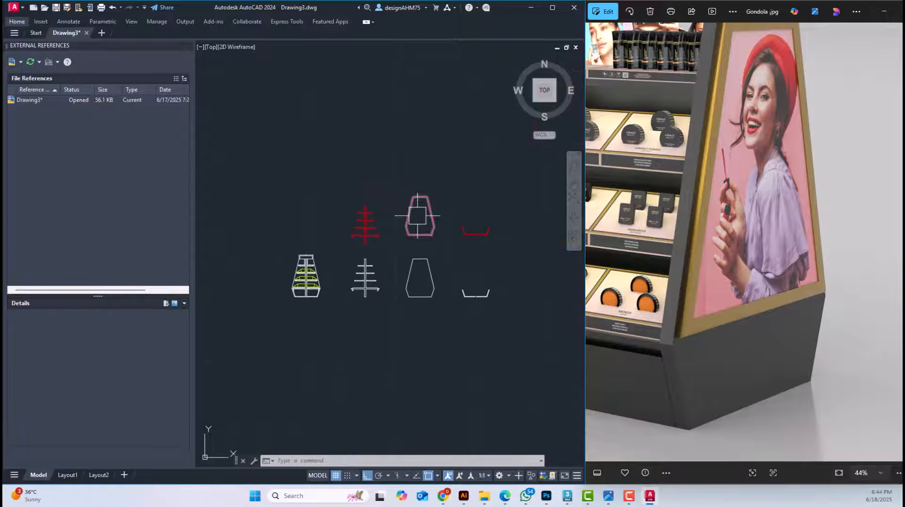
scroll(418, 215, up, 2)
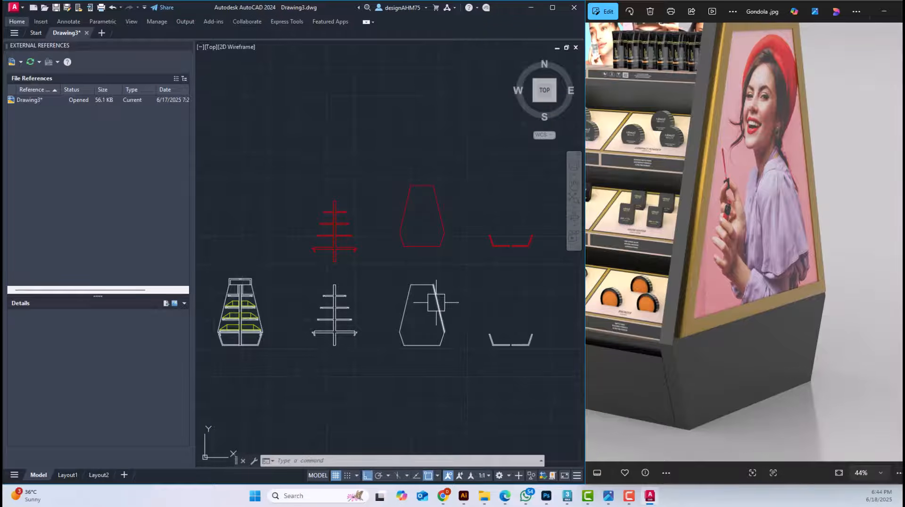
drag(770, 264, 739, 317)
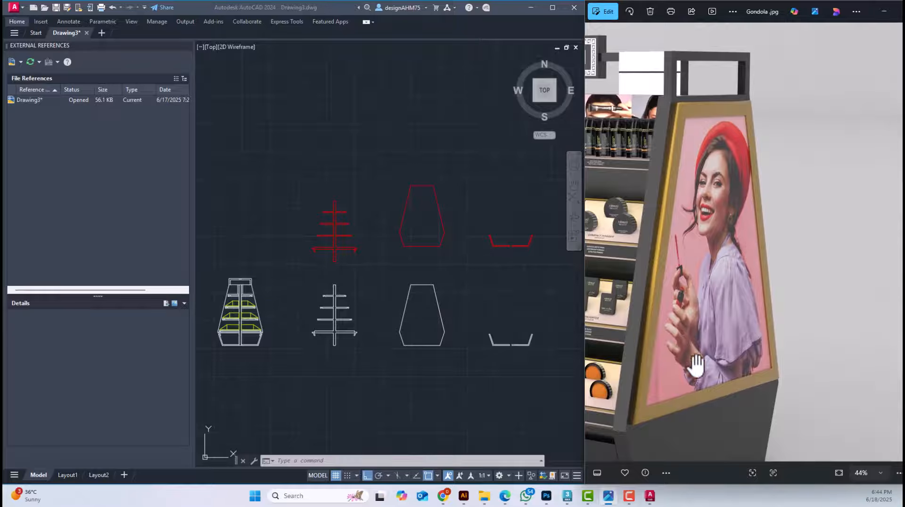
drag(696, 366, 772, 400)
scroll(432, 313, up, 6)
middle_drag(417, 303, 411, 282)
key(Escape)
key(Escape)
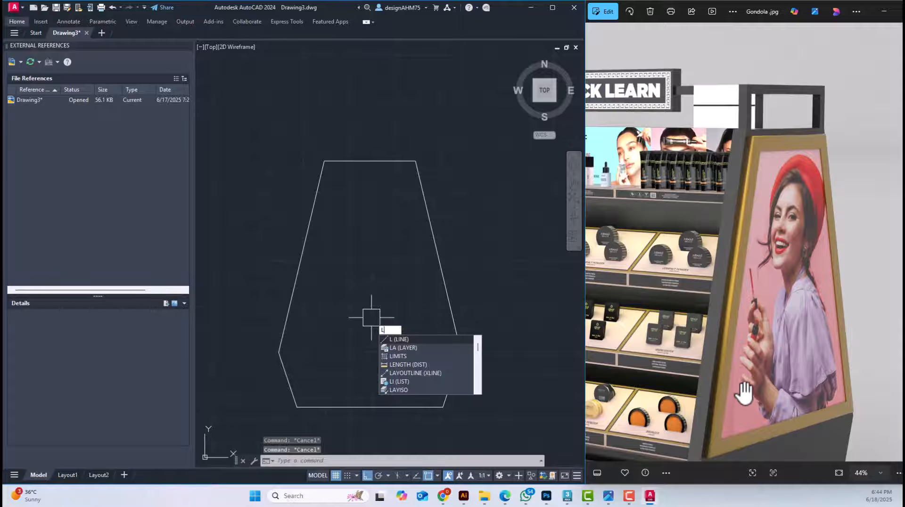
drag(746, 388, 716, 311)
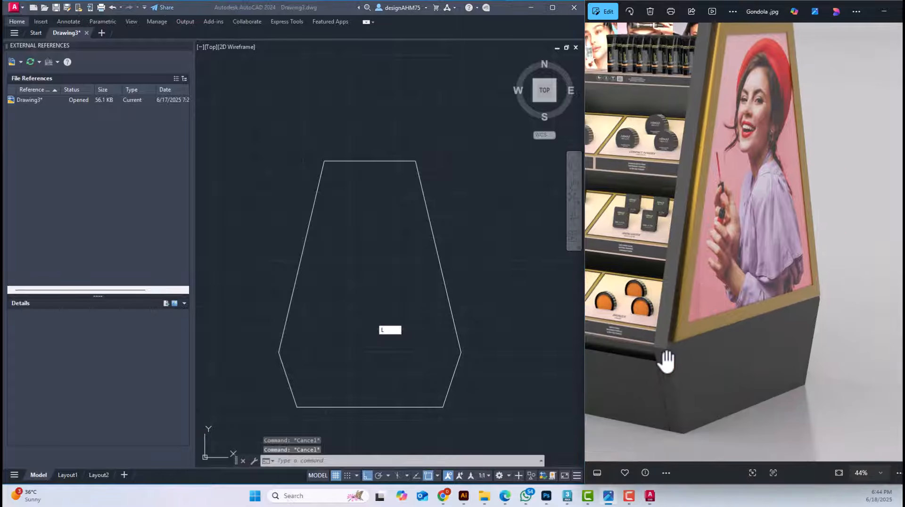
Draw a horizontal line across the white side panel through its two widest corners and trim the part extending past the outline
click(396, 330)
key(Return)
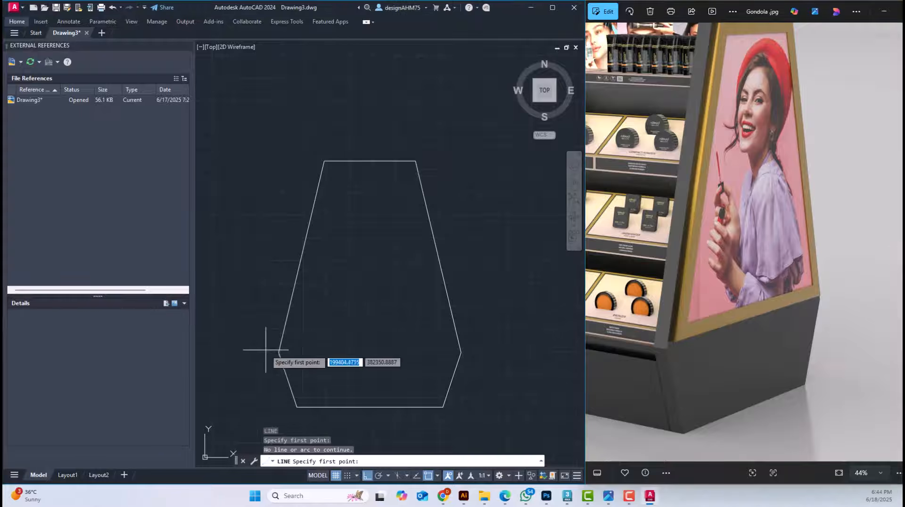
click(278, 352)
key(Escape)
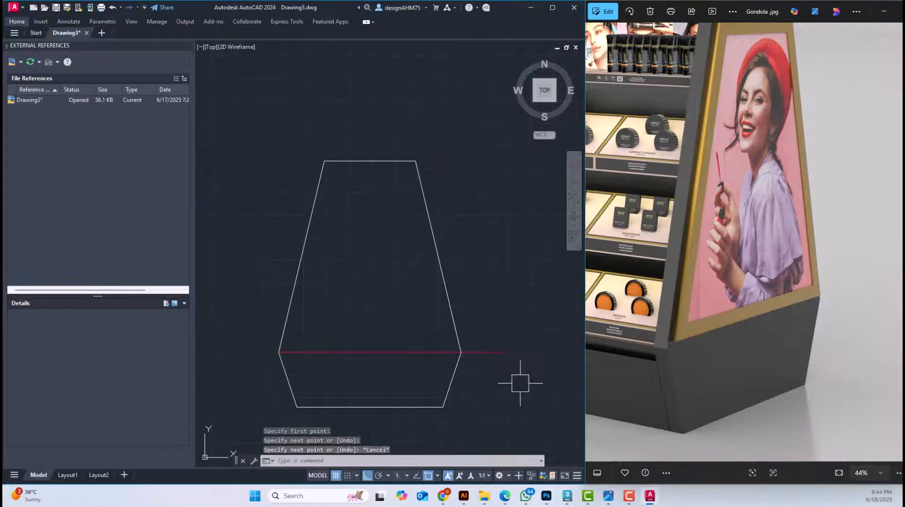
key(Return)
key(Escape)
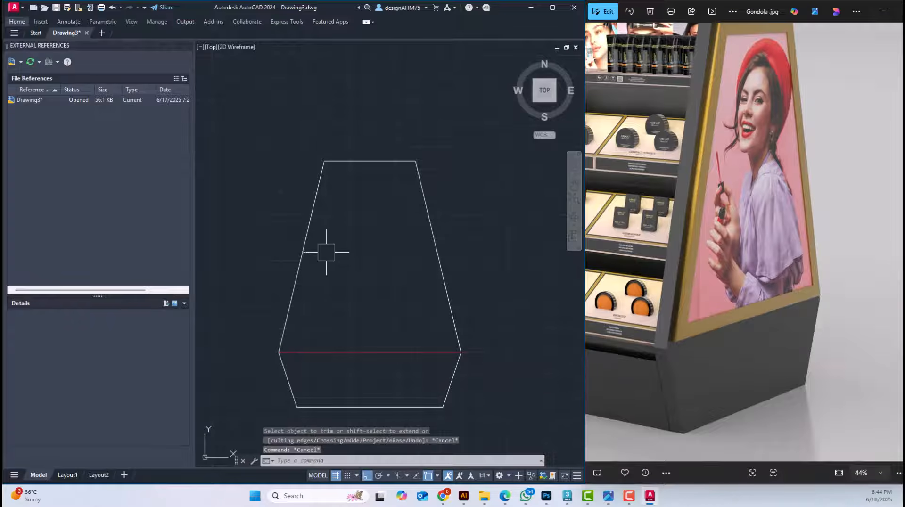
key(Escape)
key(Escape)
Offset the left sloping edge and the top edge of the side panel's upper section inward by 3
key(Return)
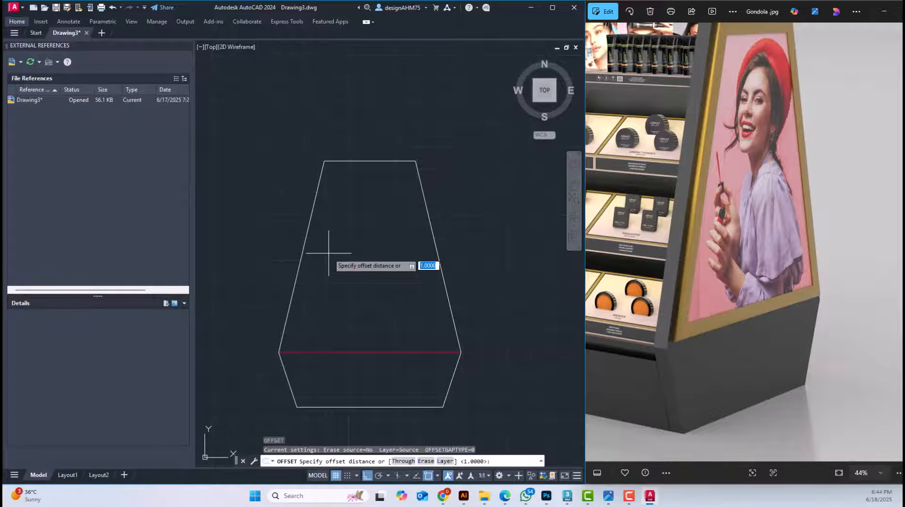
text(3)
key(Return)
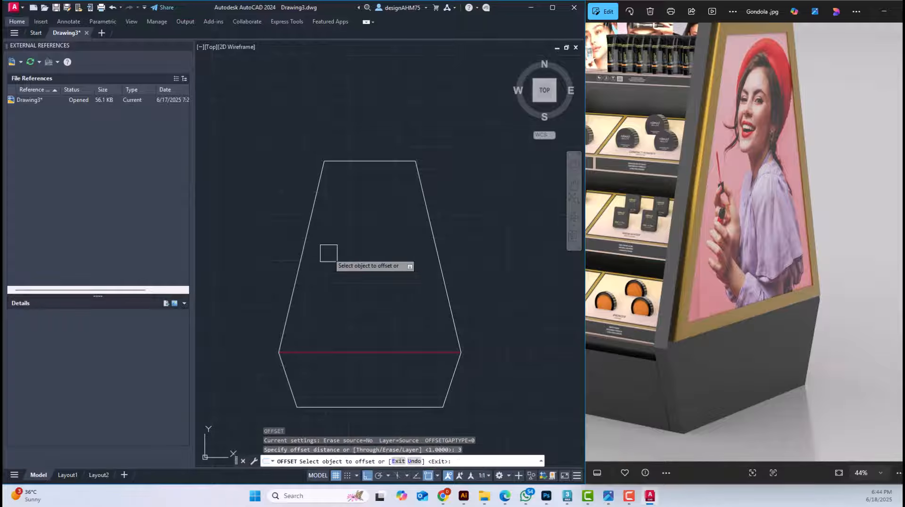
click(306, 244)
click(357, 268)
click(370, 163)
click(372, 234)
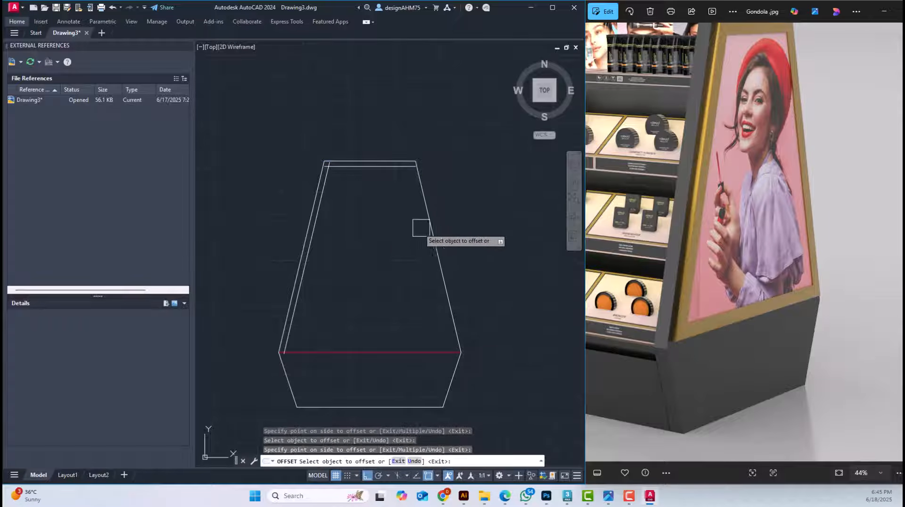
Offset the right sloping edge inward and the red dividing line upward, both by 3, to complete the frame's inner lines
click(427, 221)
click(360, 248)
click(360, 352)
click(358, 298)
key(Escape)
key(Escape)
Join the inner frame lines at both lower corners into sharp corners with zero-radius fillets
scroll(302, 346, up, 4)
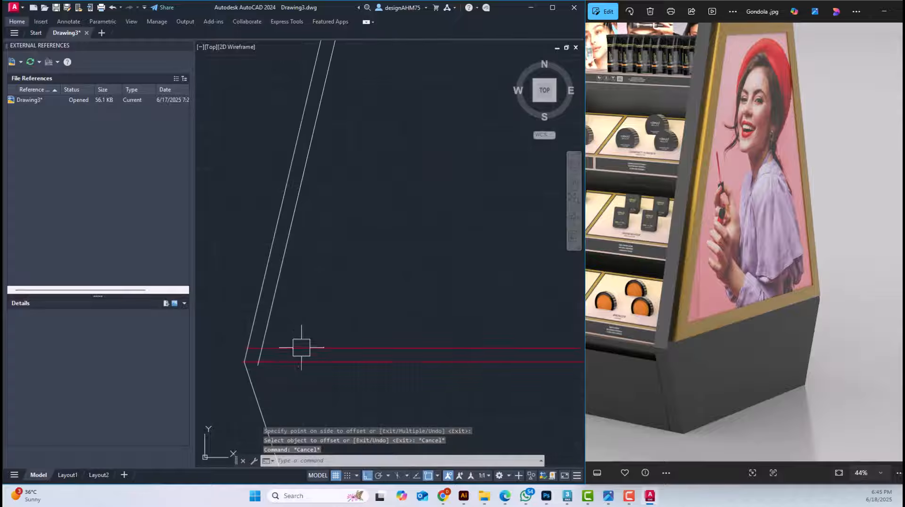
text(f)
key(Return)
click(295, 349)
scroll(317, 330, down, 3)
scroll(454, 338, up, 4)
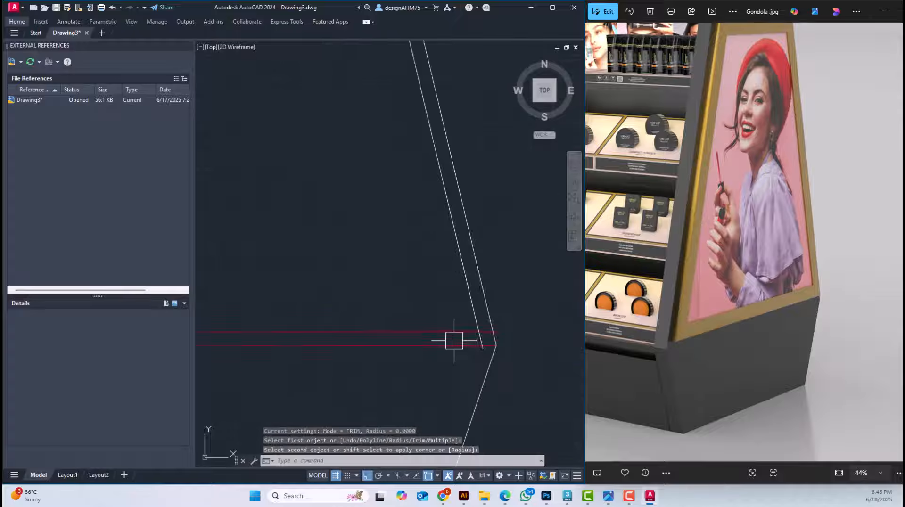
click(471, 304)
Join the inner top line with both inner sloping lines into sharp upper corners using zero-radius fillets
scroll(430, 299, down, 4)
scroll(366, 239, up, 5)
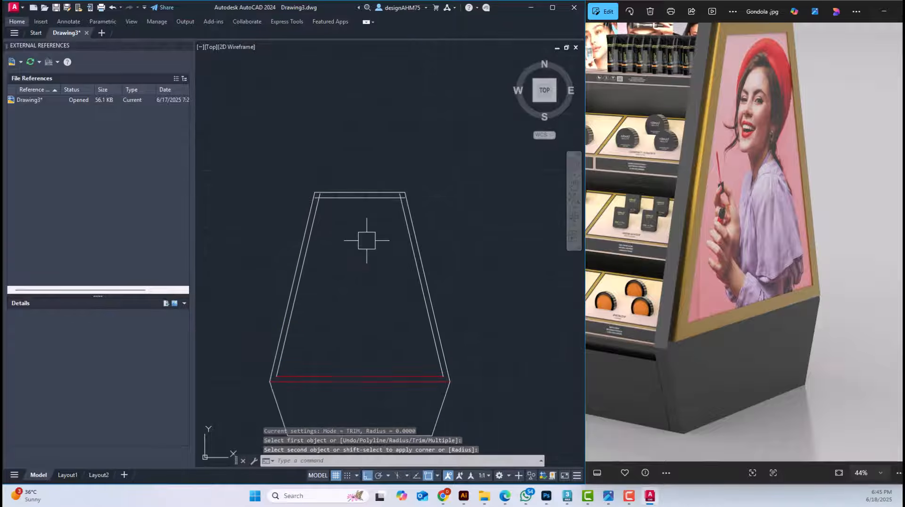
key(Return)
click(315, 207)
click(348, 199)
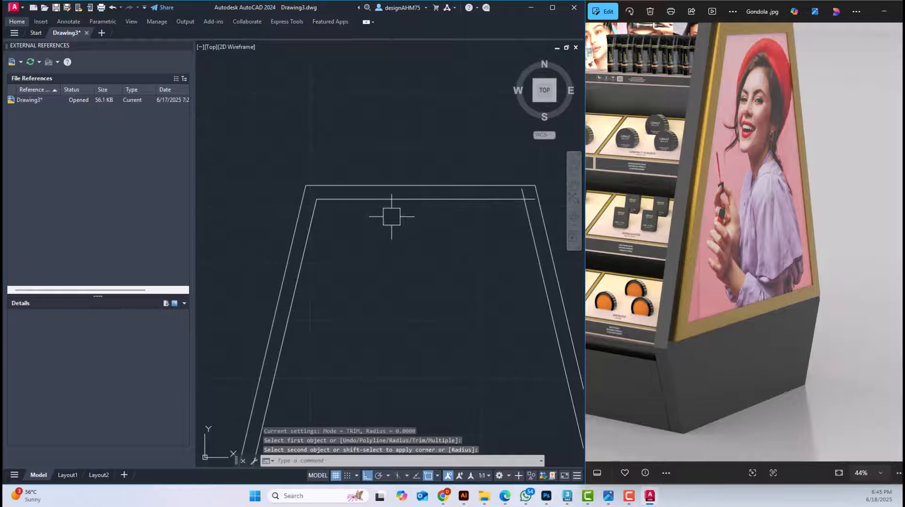
key(Return)
click(449, 200)
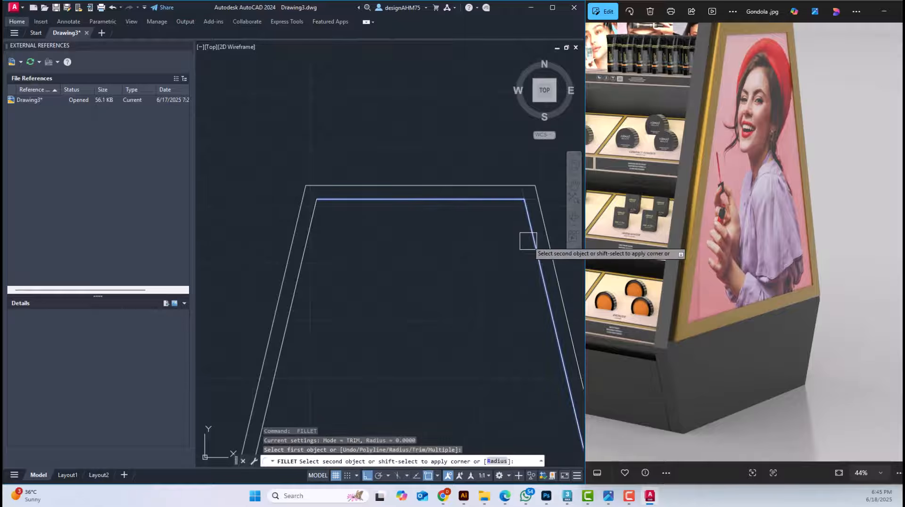
click(528, 241)
scroll(529, 245, down, 2)
scroll(364, 196, down, 1)
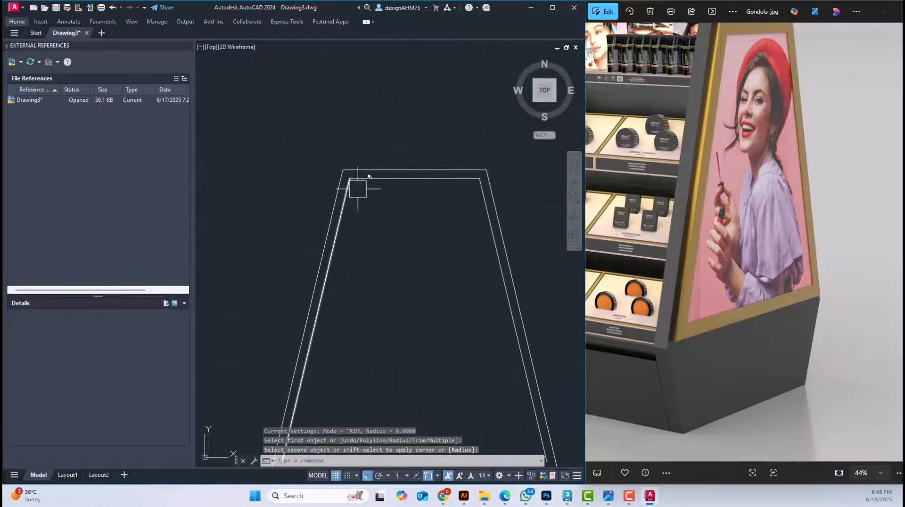
key(Escape)
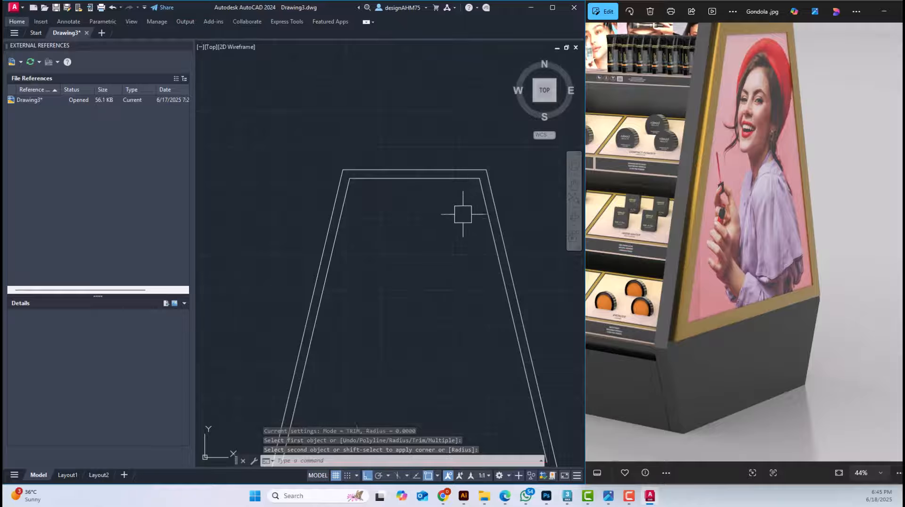
Start another Offset for the side panel's inner frame lines
scroll(412, 228, down, 2)
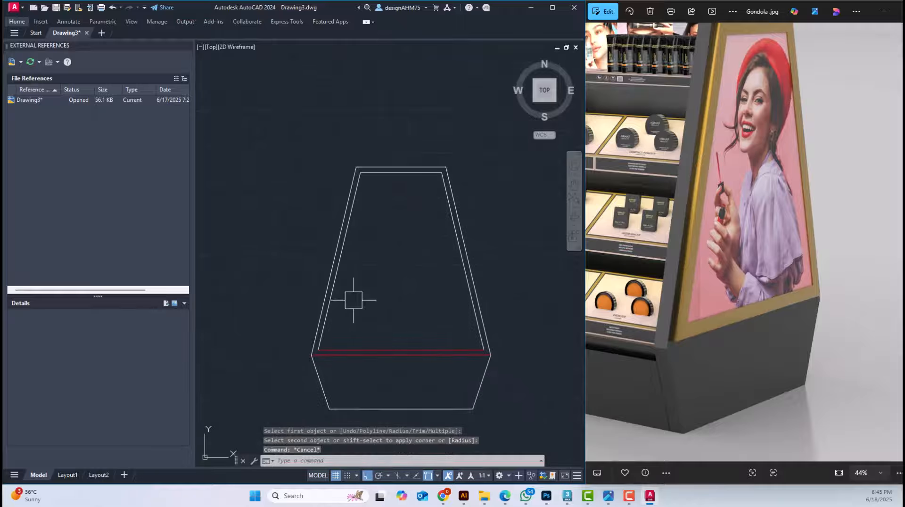
text(o)
key(Return)
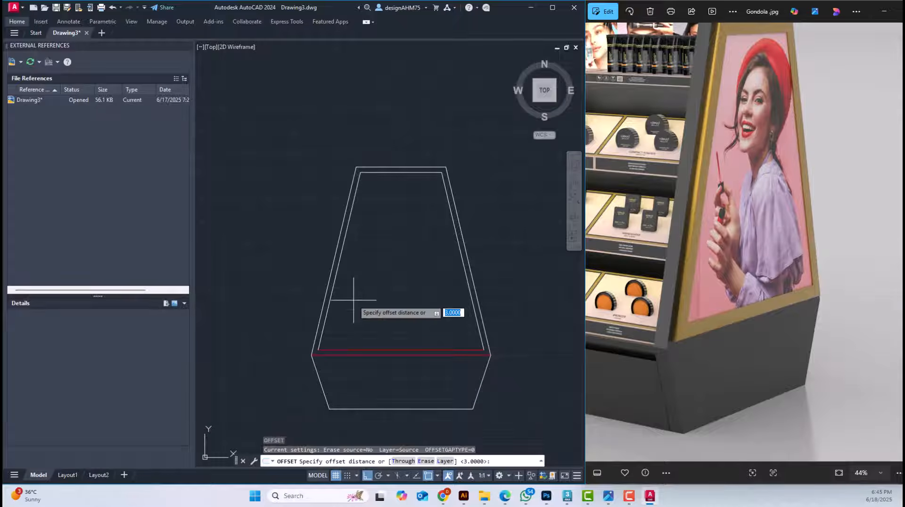
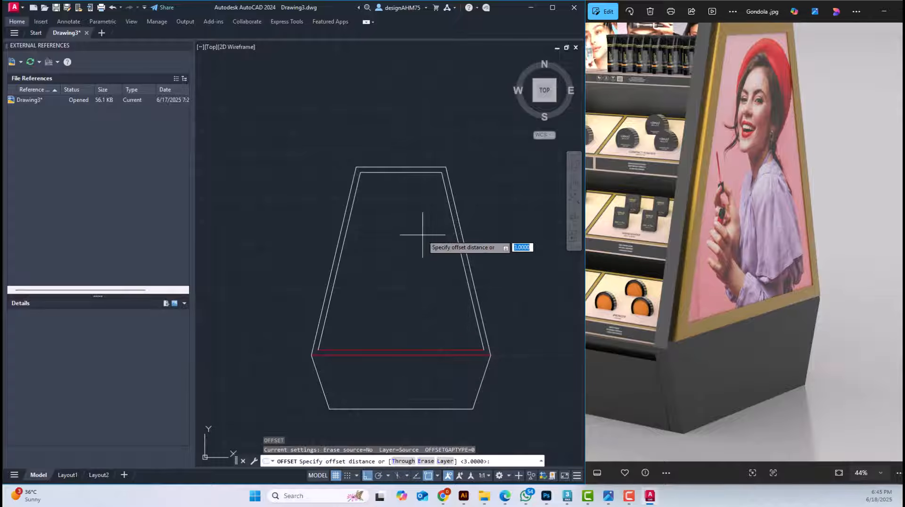
Offset the side panel's inner top line and both inner slanted lines 5 units inward
text(5)
key(Return)
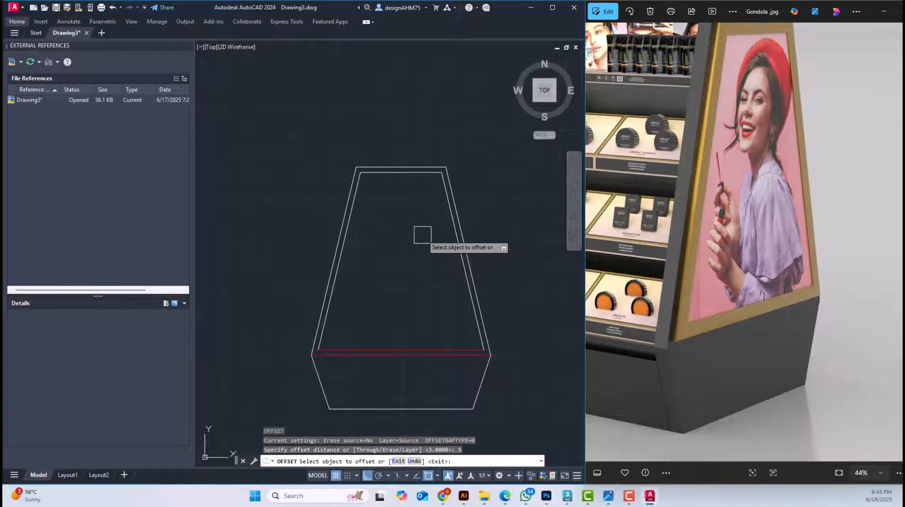
scroll(410, 203, up, 2)
click(387, 159)
click(325, 227)
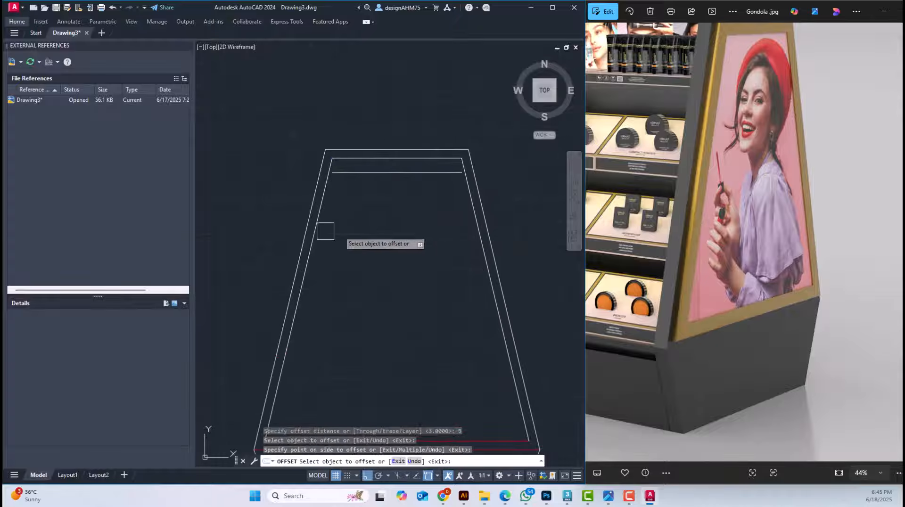
click(331, 225)
click(354, 232)
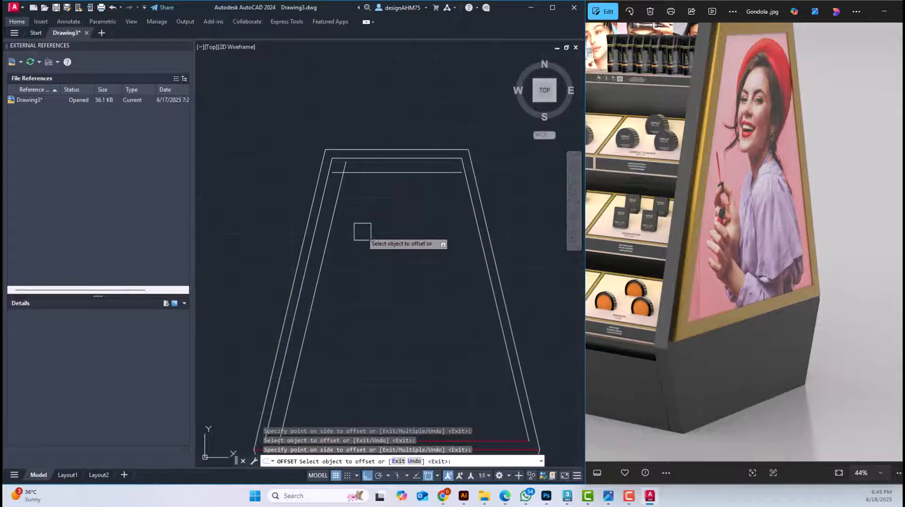
click(473, 235)
click(424, 249)
Offset the upper red line at the side panel's base 5 units upward
middle_drag(405, 346, 417, 228)
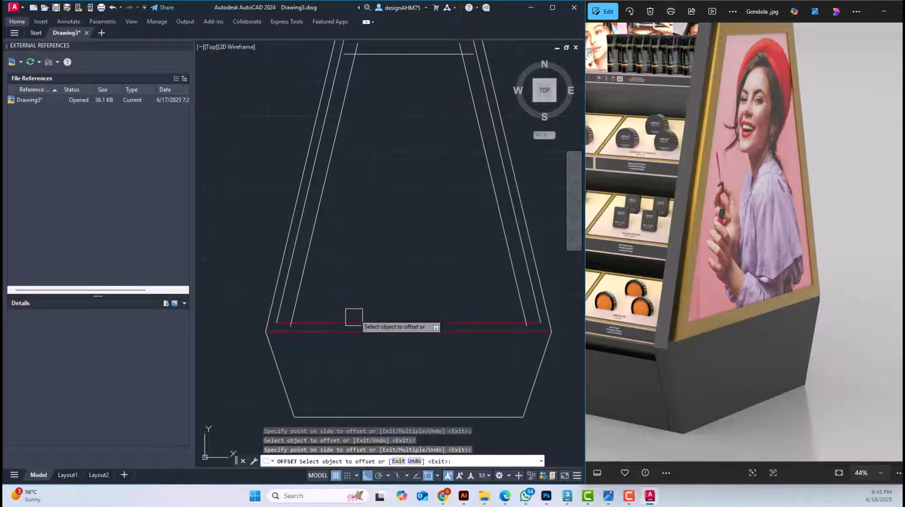
click(357, 323)
click(358, 279)
key(Escape)
key(Escape)
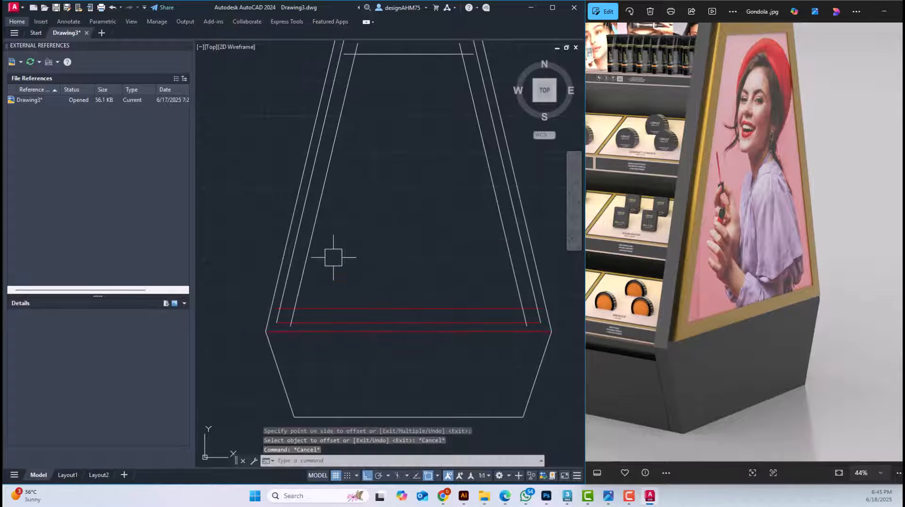
Fillet the innermost frame's top line and left slanted line into a sharp corner with radius 0
middle_drag(353, 99, 353, 153)
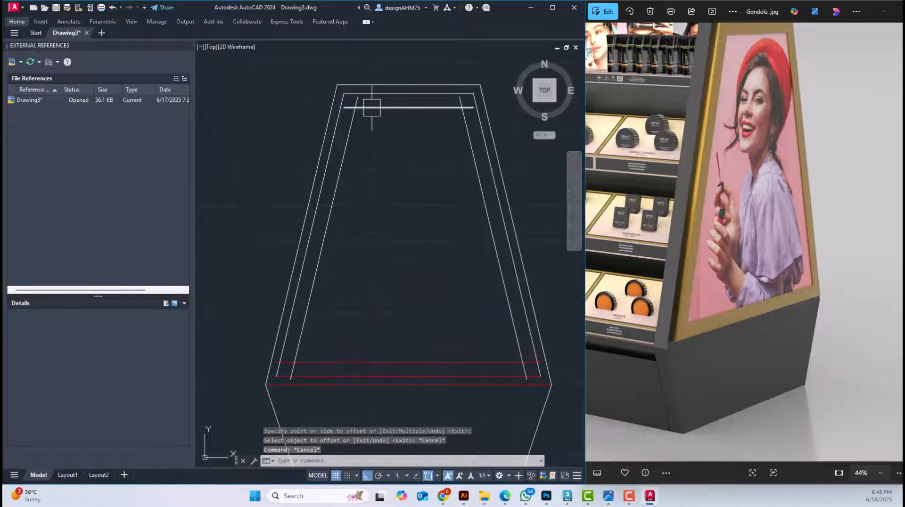
middle_drag(369, 106, 363, 119)
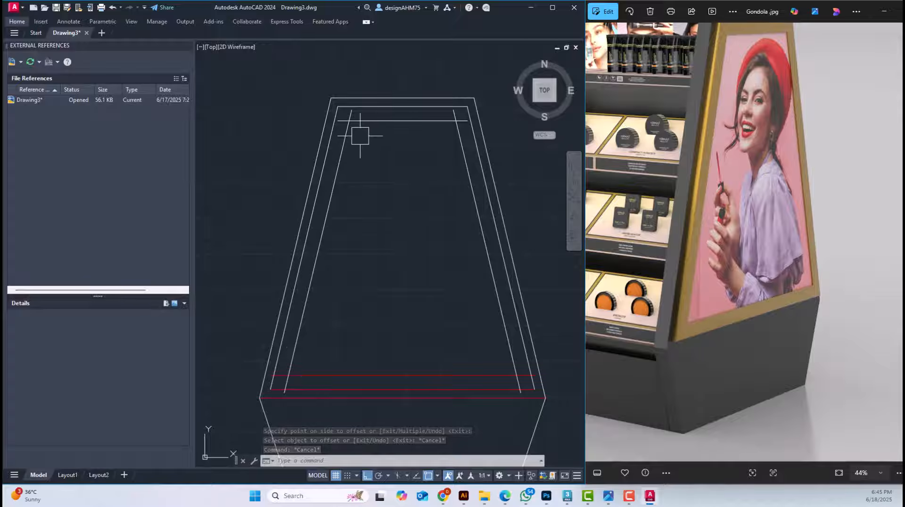
scroll(365, 137, up, 3)
text(f)
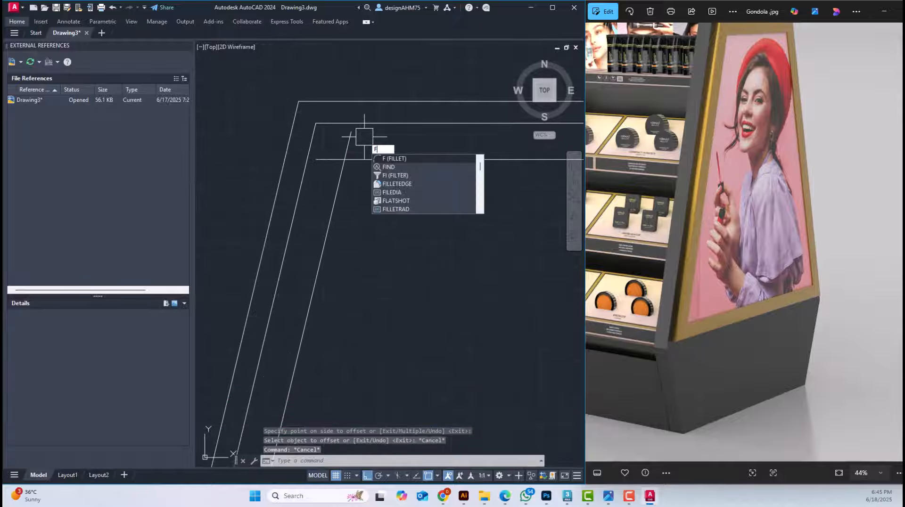
key(Return)
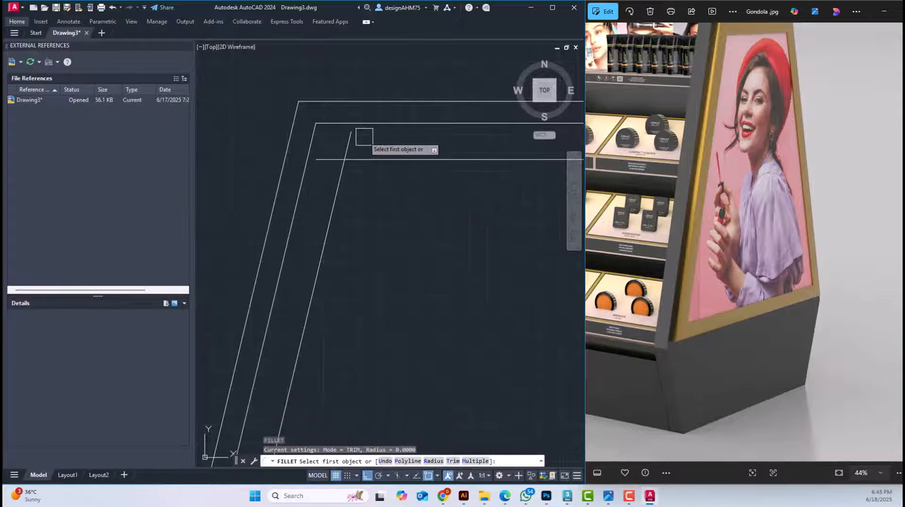
click(346, 184)
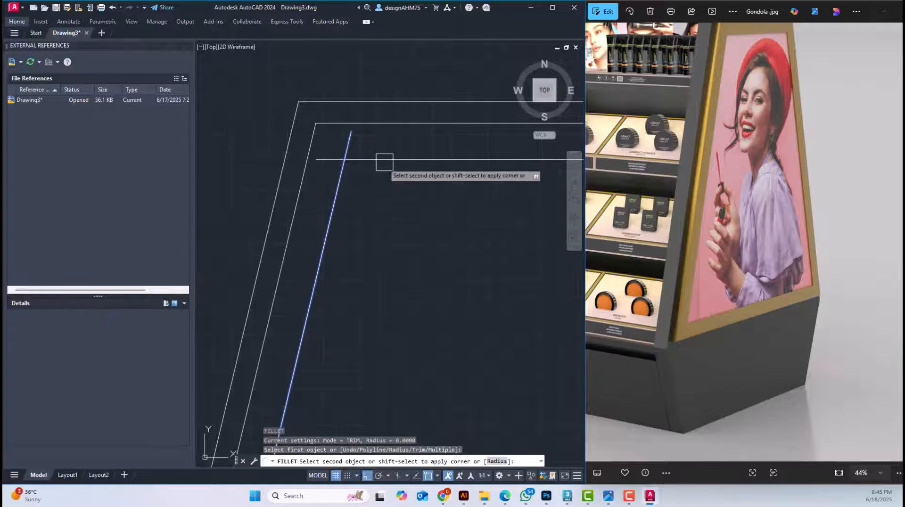
click(385, 161)
scroll(442, 176, down, 3)
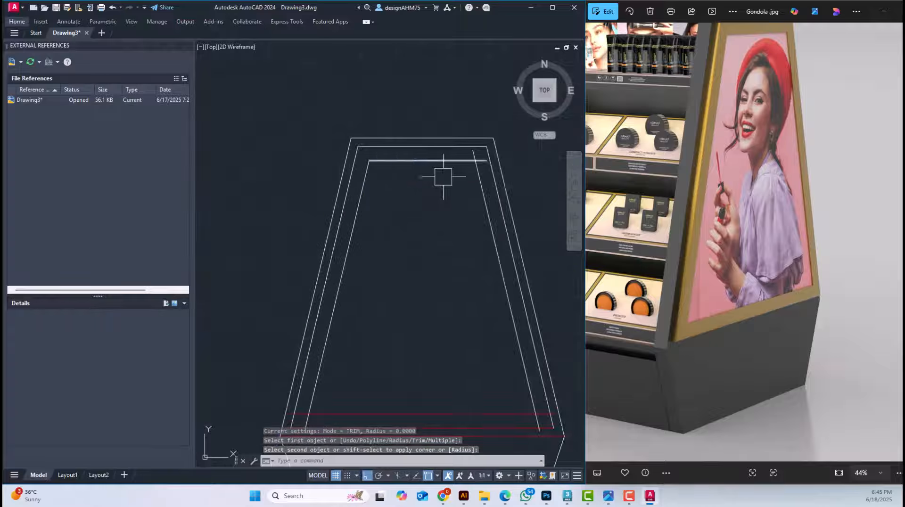
Fillet the innermost frame's top line and right slanted line into a sharp corner with radius 0
scroll(446, 176, up, 2)
key(Return)
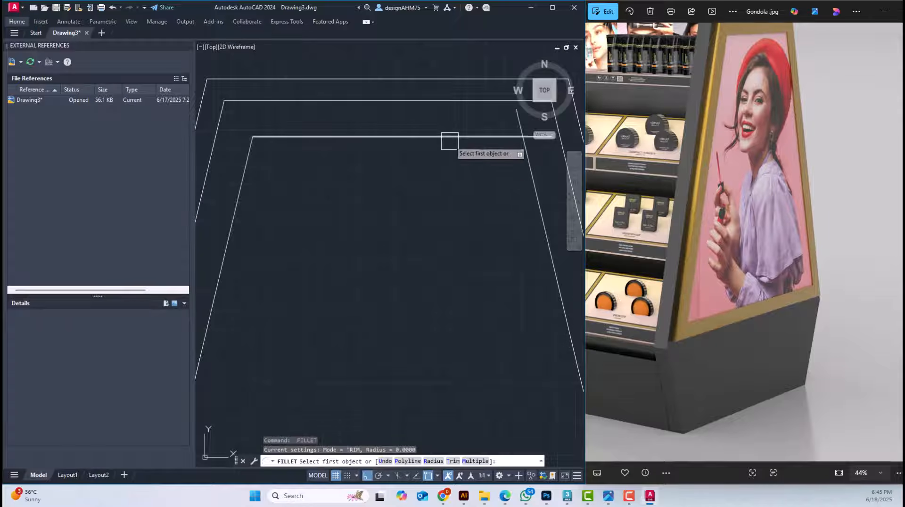
key(Escape)
middle_drag(448, 160, 423, 183)
key(Escape)
key(Return)
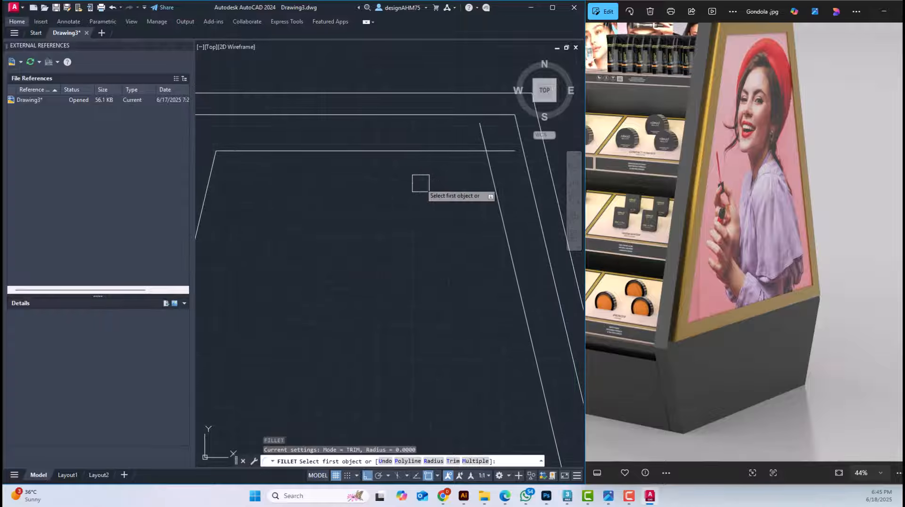
key(Escape)
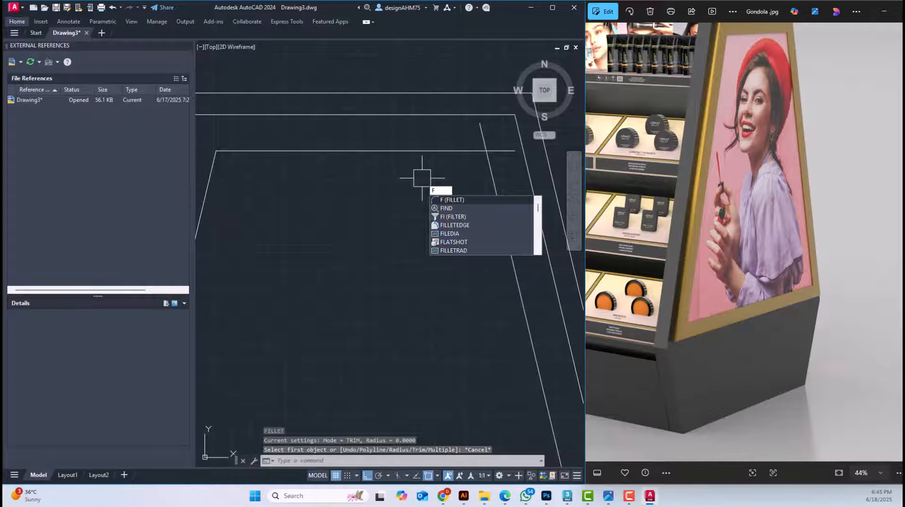
key(Return)
click(424, 151)
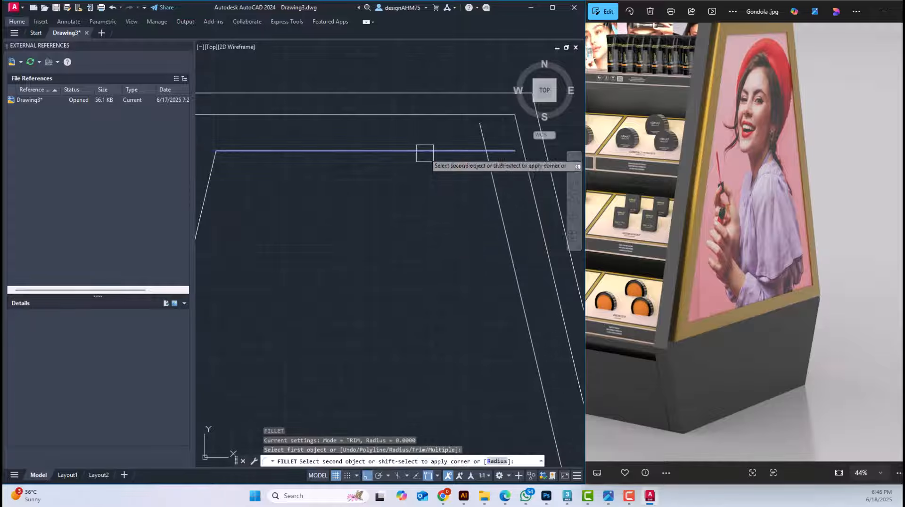
click(490, 206)
scroll(441, 202, down, 4)
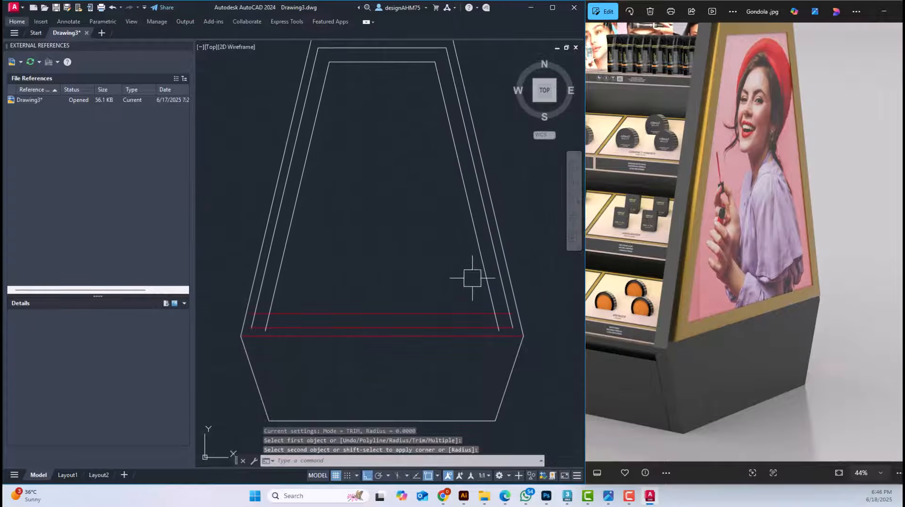
Fillet the innermost frame's lower-right corner where the uppermost red line meets the right slanted line, with radius 0
scroll(491, 320, up, 2)
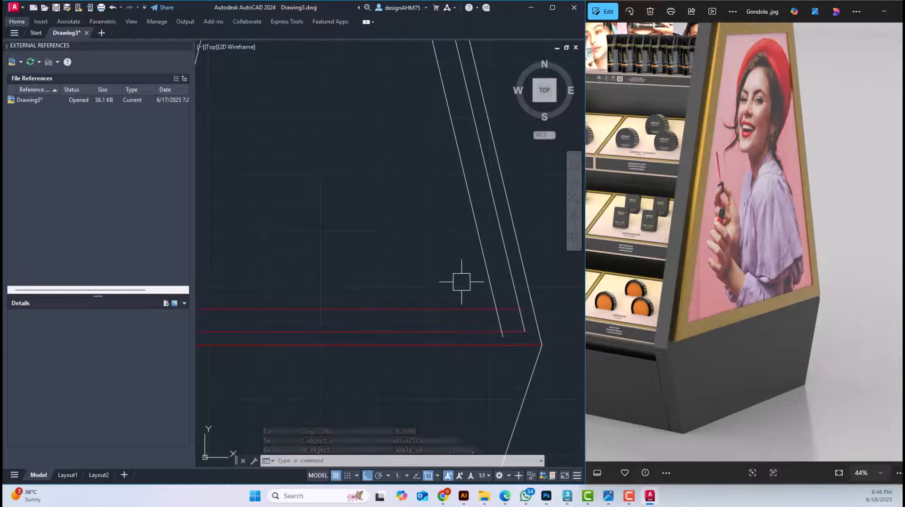
text(f)
key(Return)
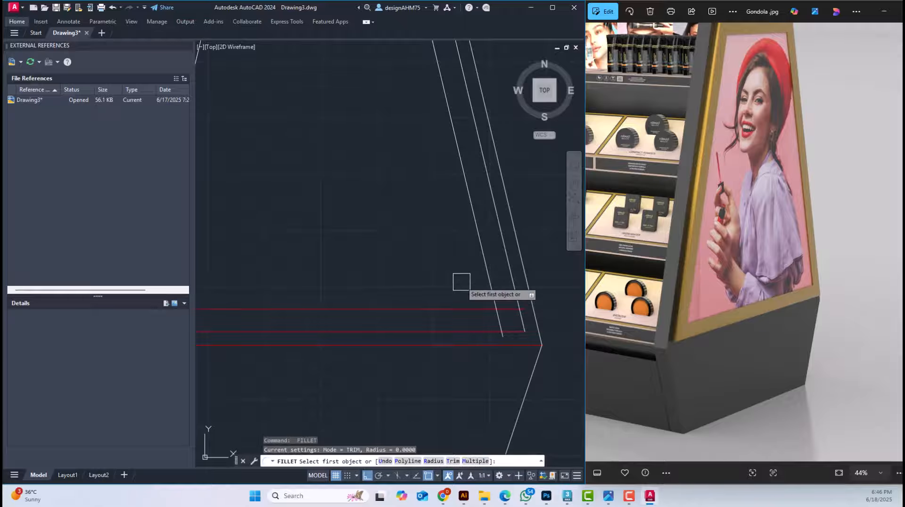
click(450, 308)
click(477, 272)
scroll(481, 269, down, 3)
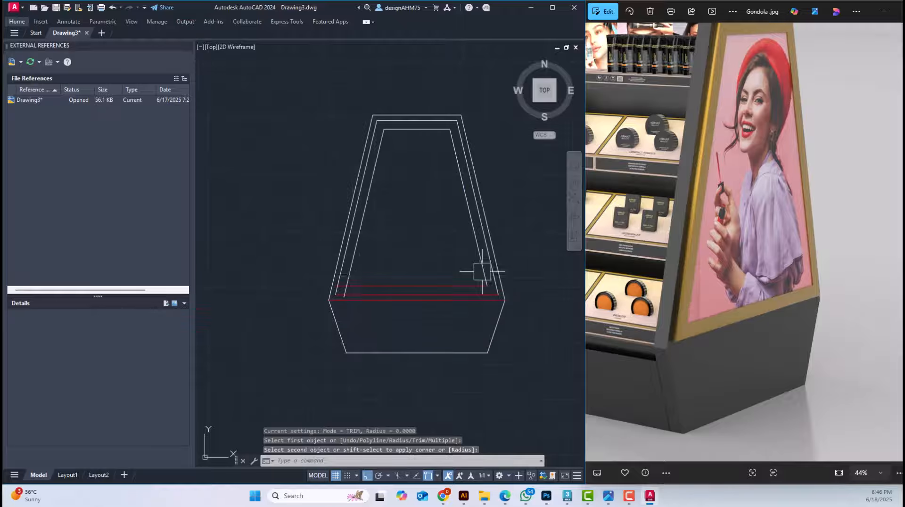
Fillet the innermost frame's lower-left corner where the uppermost red line meets the left slanted line, with radius 0
scroll(332, 272, up, 3)
key(Return)
scroll(332, 272, down, 3)
click(536, 368)
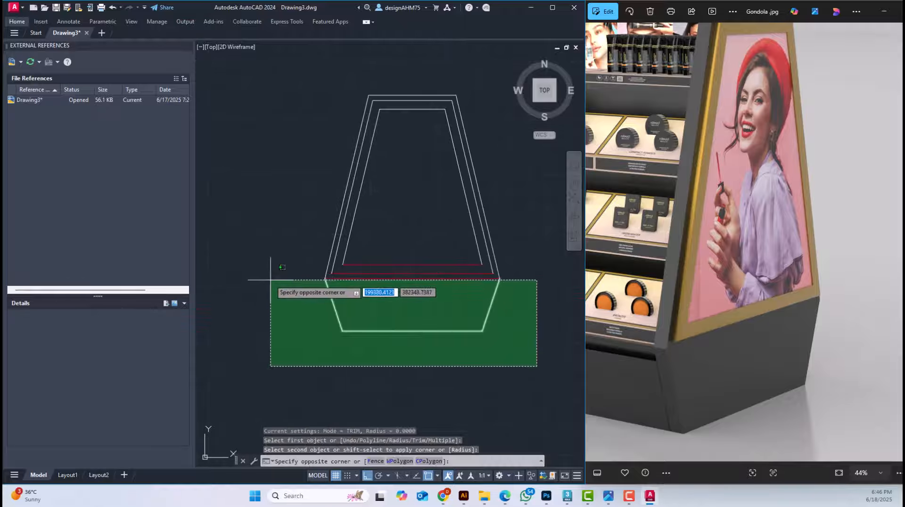
key(Escape)
key(Escape)
Create boundary polylines around the band between the two inner trapezoids and move them straight up above the red side panel outline
text(BO)
key(Return)
click(404, 208)
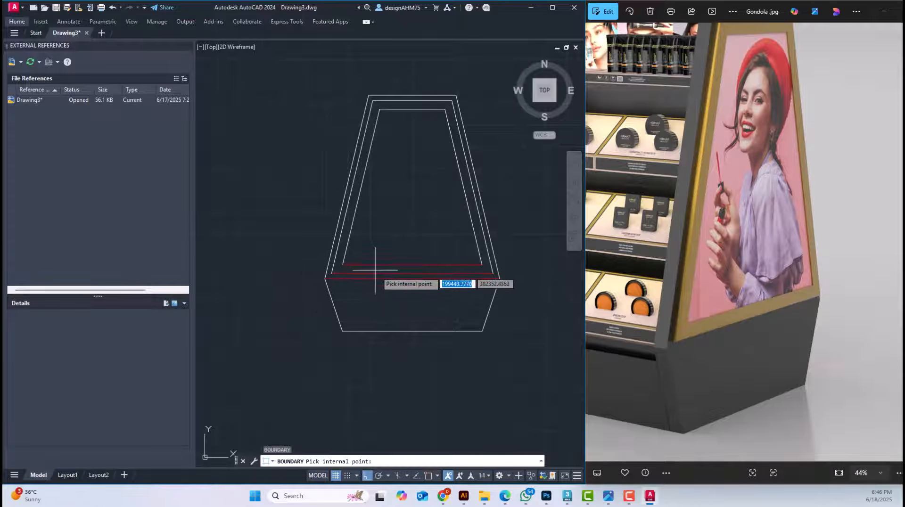
click(371, 268)
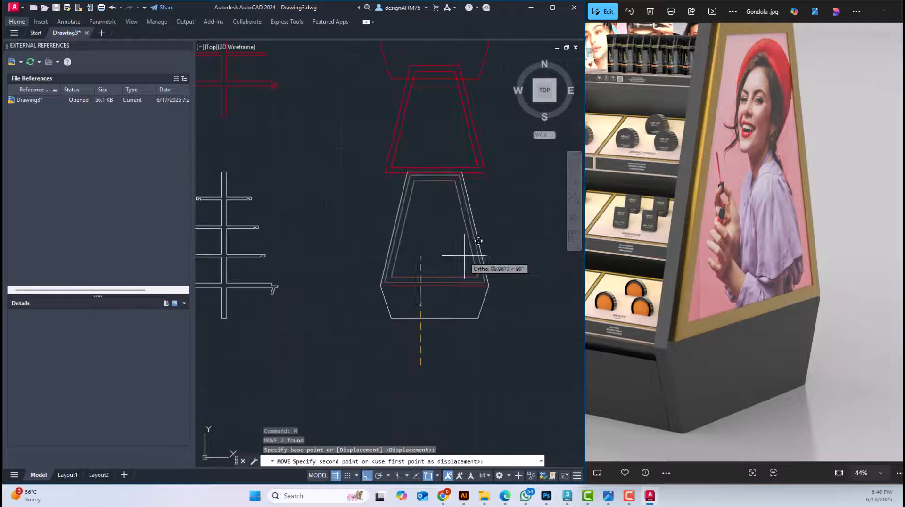
scroll(475, 244, down, 3)
key(Escape)
scroll(478, 158, up, 5)
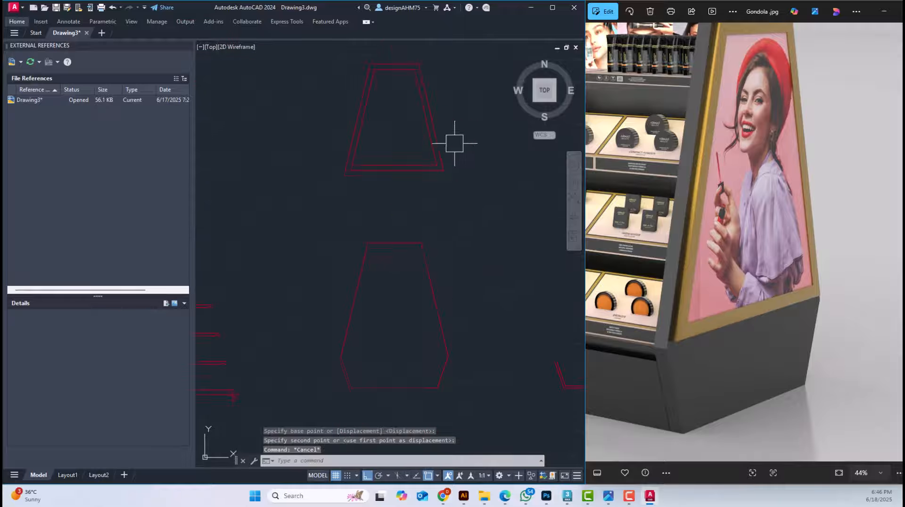
Copy the inner trapezoid of the moved red frame horizontally to the right, beside the frame
scroll(454, 142, down, 1)
click(414, 185)
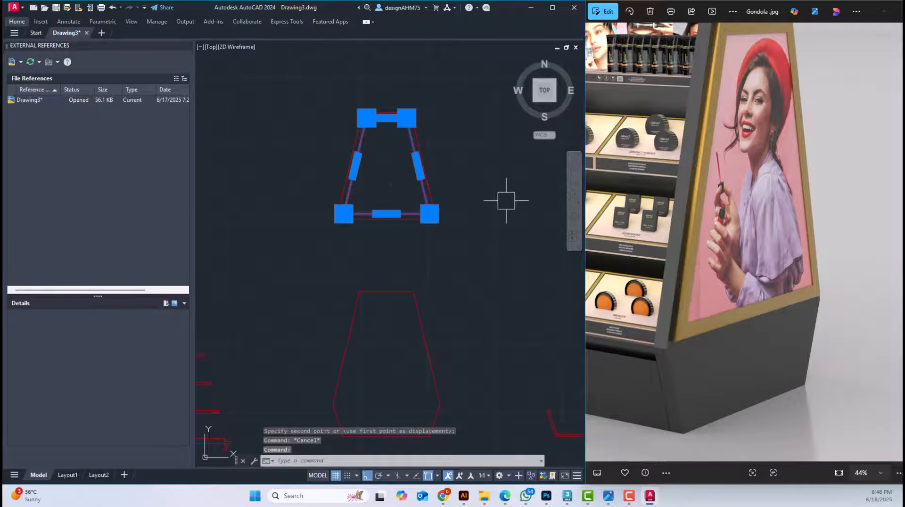
text(co)
key(Return)
click(397, 252)
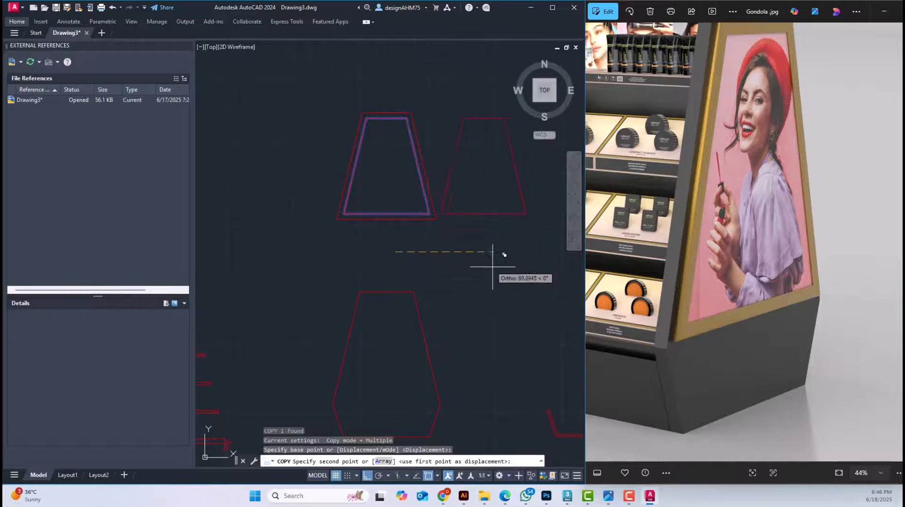
click(500, 253)
key(Escape)
Save the drawing
scroll(452, 253, down, 6)
middle_drag(478, 279, 456, 187)
mouse_move(387, 167)
middle_down()
mouse_move(402, 202)
mouse_move(341, 285)
middle_up()
scroll(401, 204, up, 4)
key(ctrl+s)
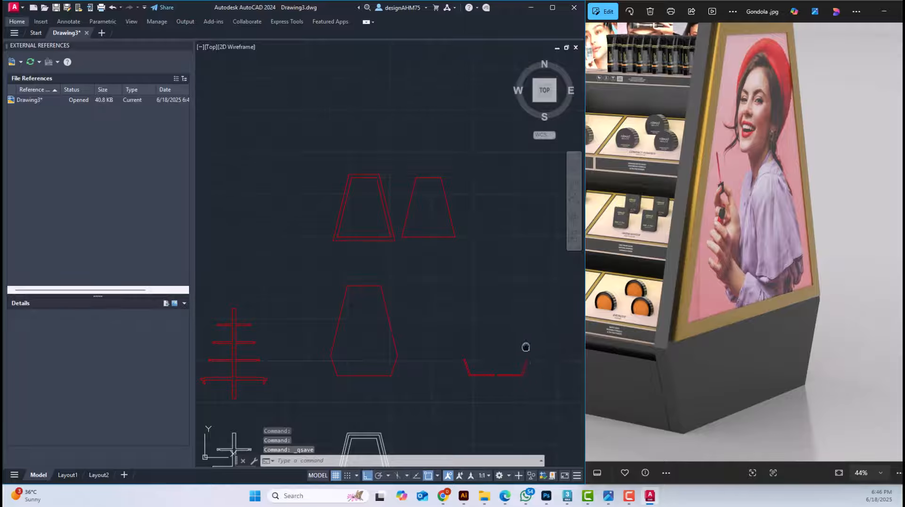
Examine the gondola's detailed elevation with its central panel, header, shelves and trays
middle_drag(526, 347, 549, 316)
mouse_move(315, 353)
middle_down()
mouse_move(312, 306)
mouse_move(353, 171)
middle_up()
mouse_move(312, 292)
middle_down()
mouse_move(422, 291)
mouse_move(590, 336)
middle_up()
scroll(514, 303, up, 2)
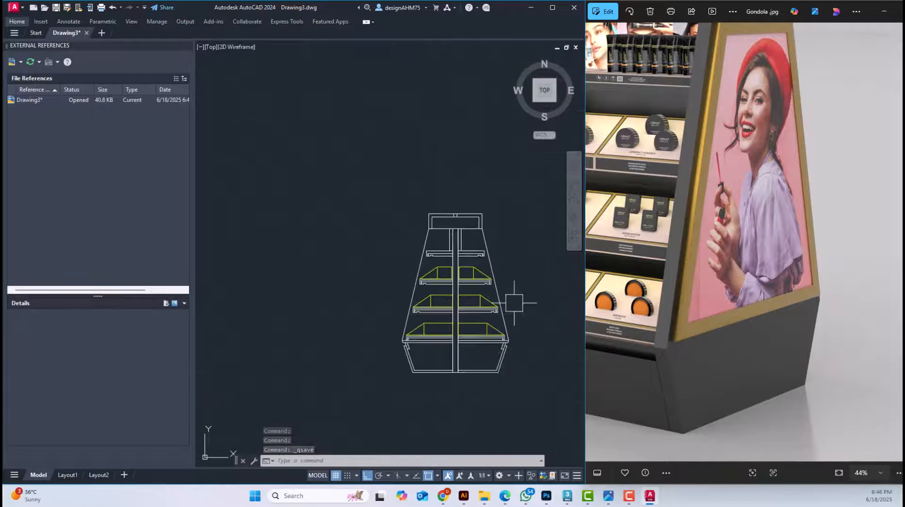
scroll(514, 304, up, 6)
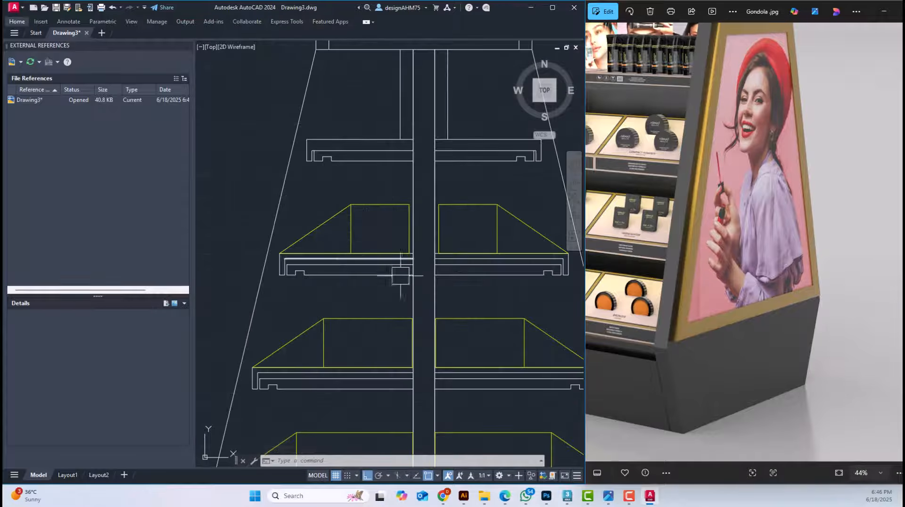
scroll(404, 262, down, 2)
middle_drag(420, 197, 404, 262)
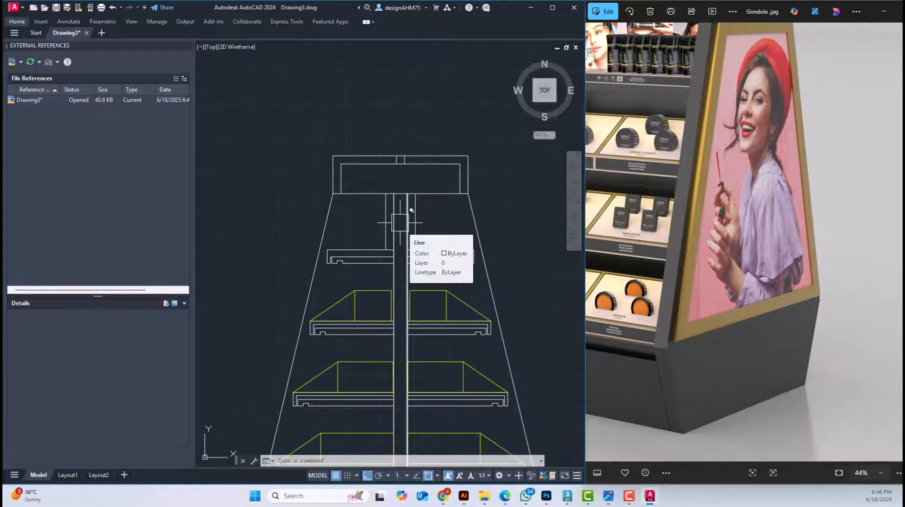
scroll(424, 213, down, 4)
Review the white source profiles and red outlines of the shelf section, side panel, frame and base
middle_drag(470, 335, 203, 328)
scroll(354, 262, up, 2)
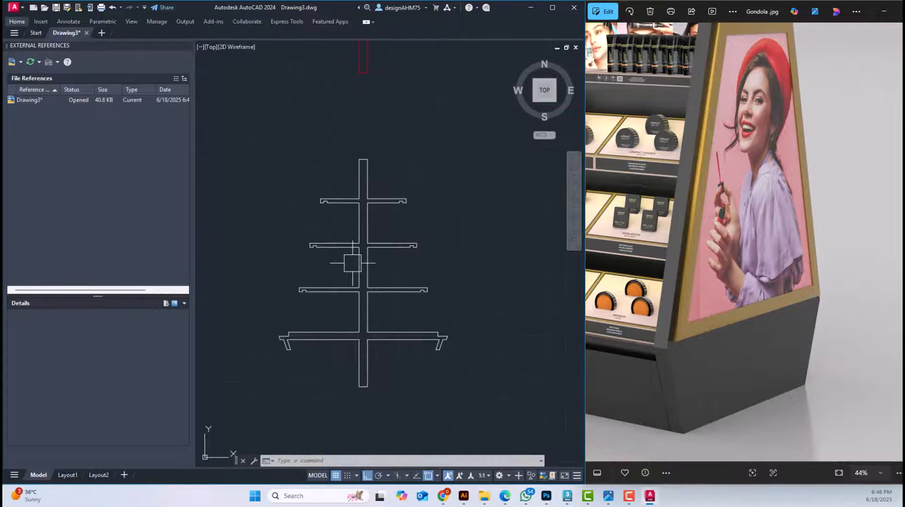
scroll(436, 314, down, 2)
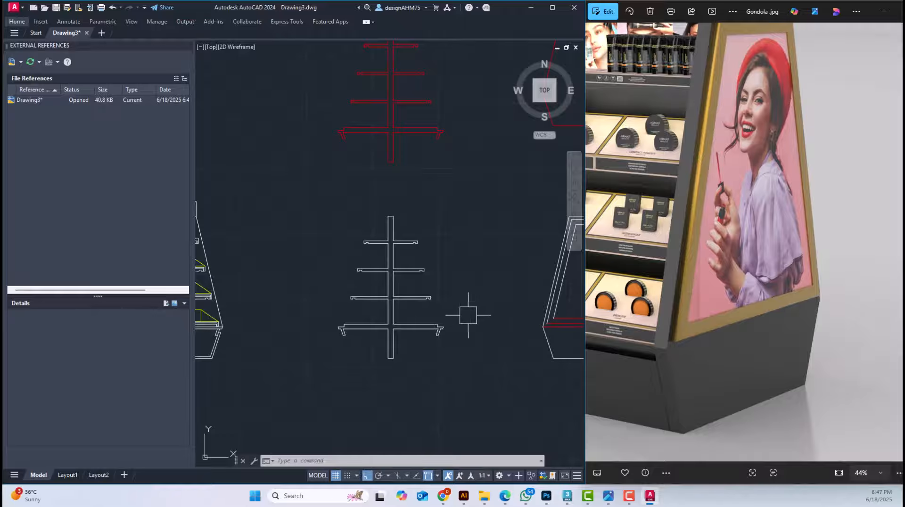
scroll(402, 295, down, 3)
middle_drag(387, 276, 286, 253)
middle_drag(518, 282, 395, 301)
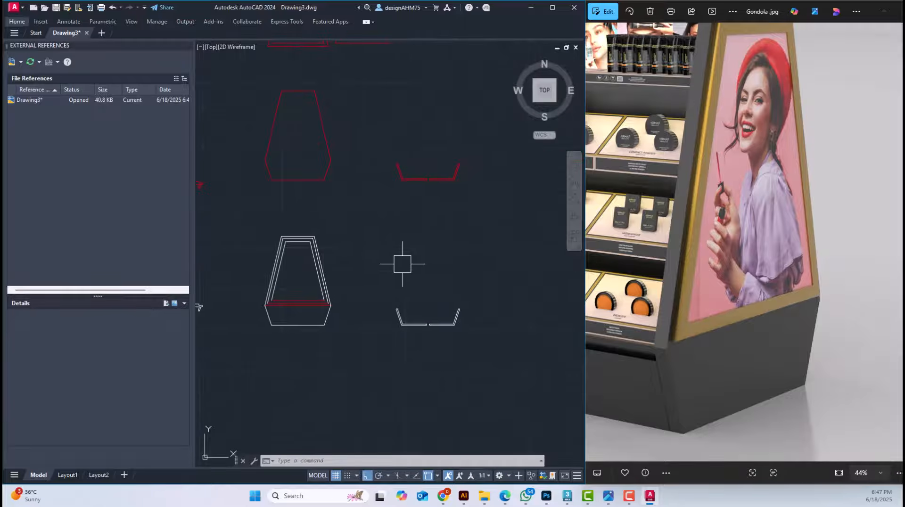
mouse_move(402, 264)
middle_down()
mouse_move(441, 376)
mouse_move(456, 379)
middle_up()
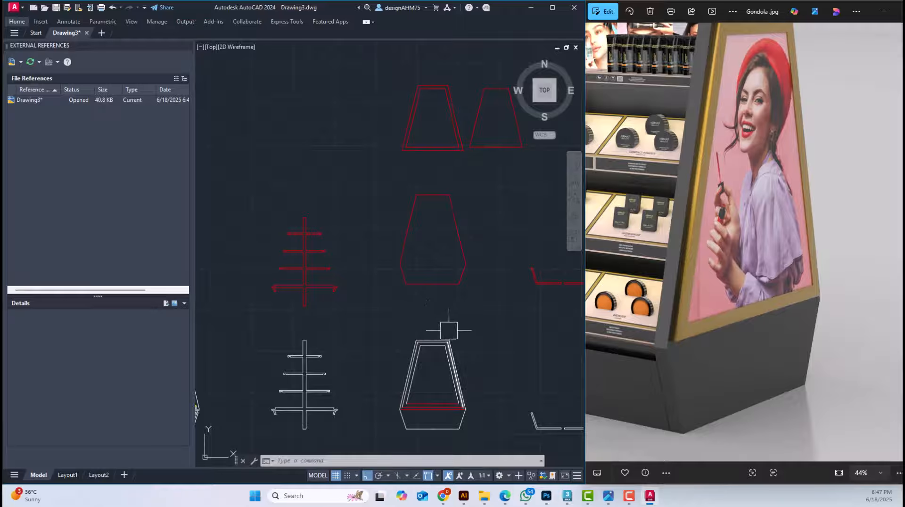
middle_drag(448, 330, 410, 307)
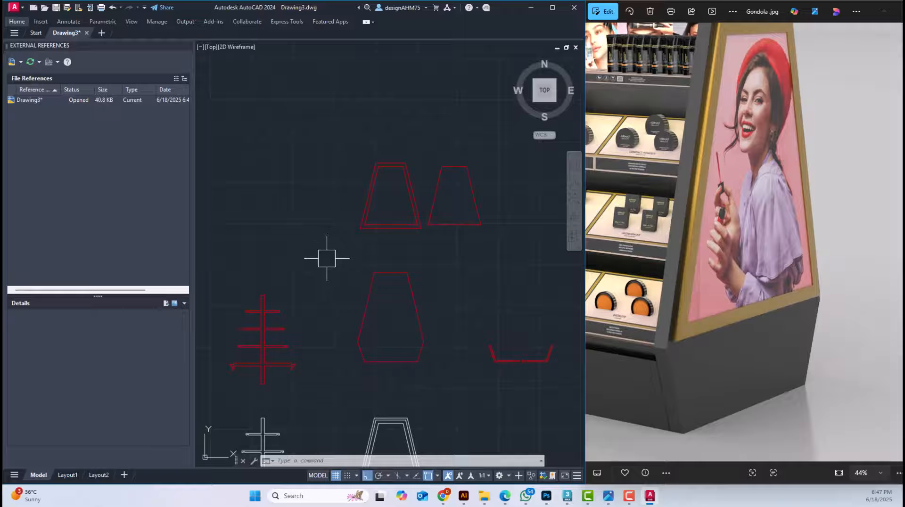
middle_drag(357, 268, 366, 255)
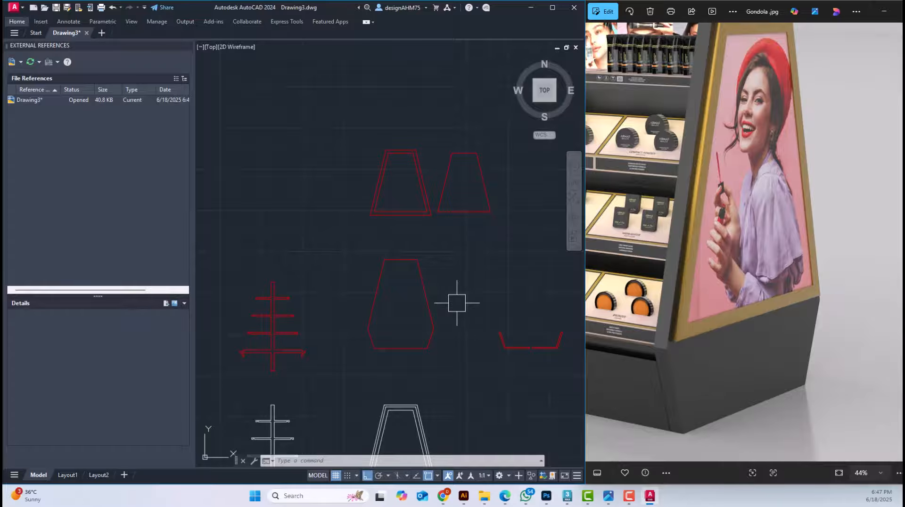
Switch to 3ds Max, end the isolation of the shelf section, and look over all objects in the gondola scene
click(567, 496)
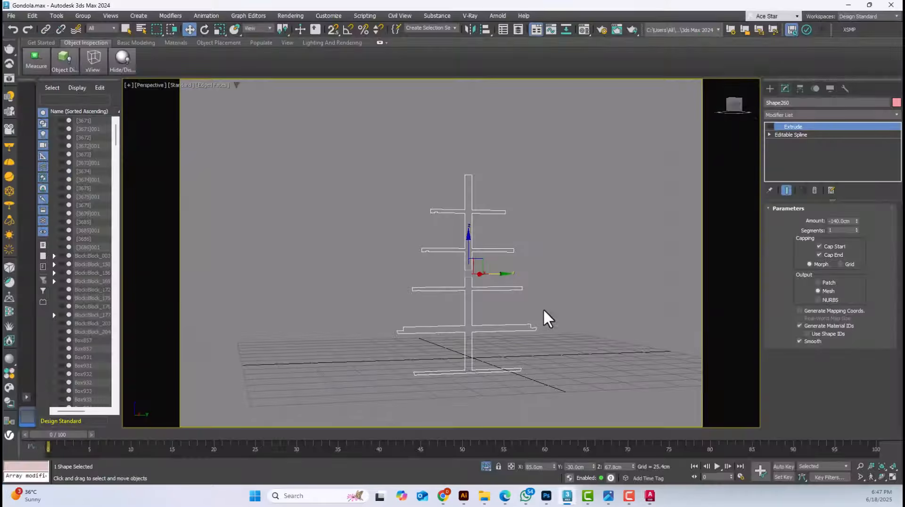
click(56, 15)
click(75, 103)
alt+middle_drag(349, 207, 409, 256)
scroll(408, 256, down, 10)
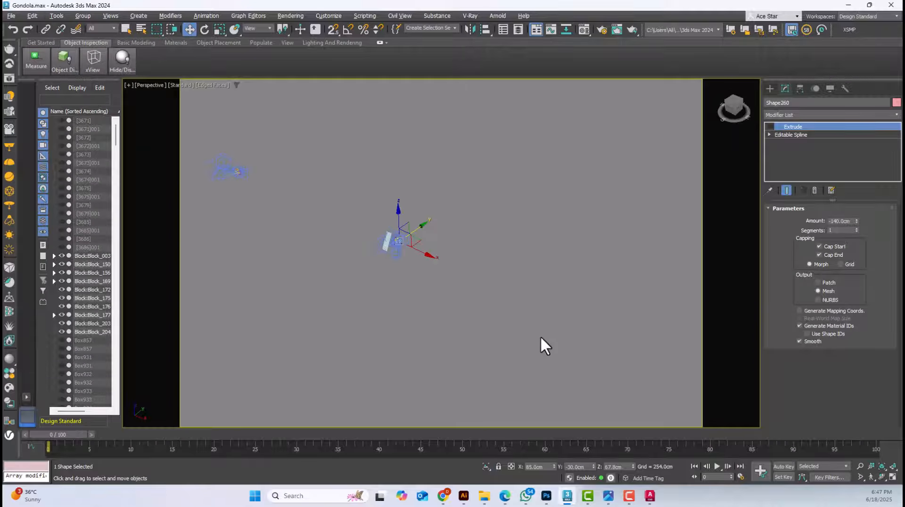
key(ctrl+a)
scroll(471, 182, up, 10)
scroll(557, 125, up, 5)
scroll(556, 125, up, 5)
scroll(488, 117, down, 15)
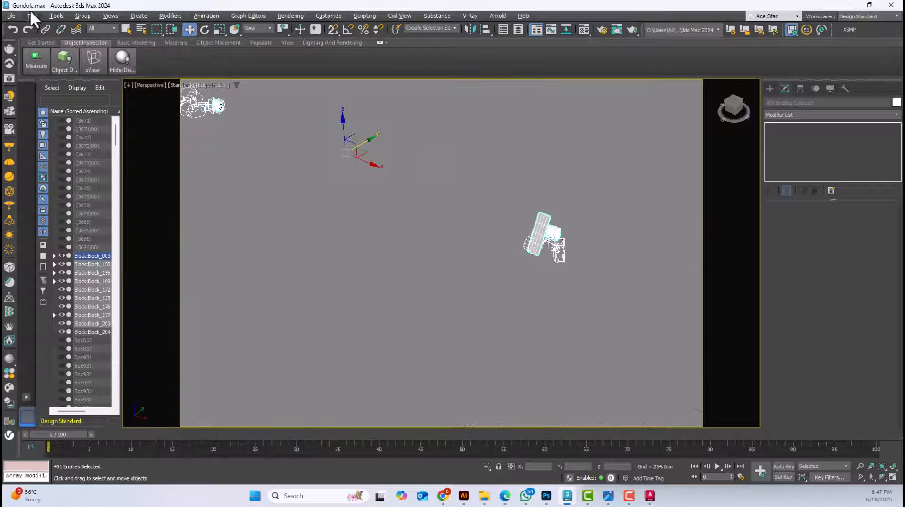
click(13, 13)
click(363, 220)
Launch a new 3ds Max 2024 session with an empty scene
click(252, 496)
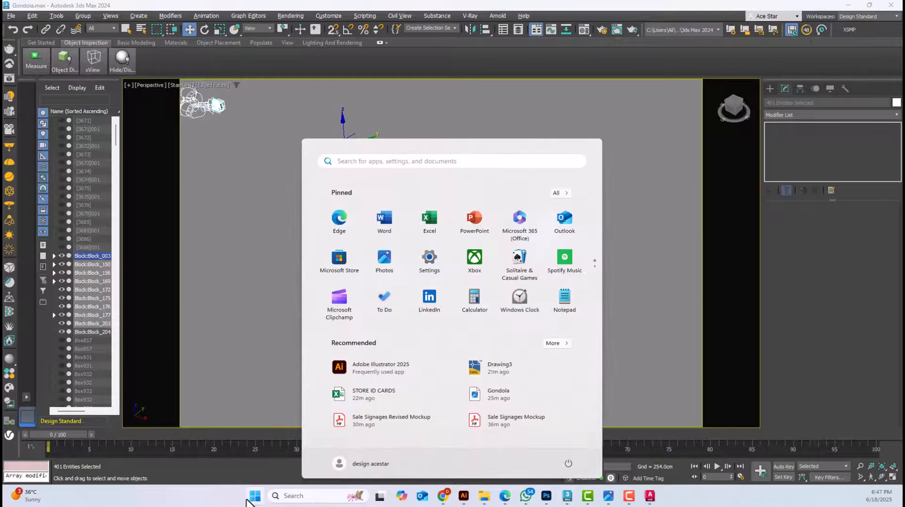
text(3ds max 2024)
key(Return)
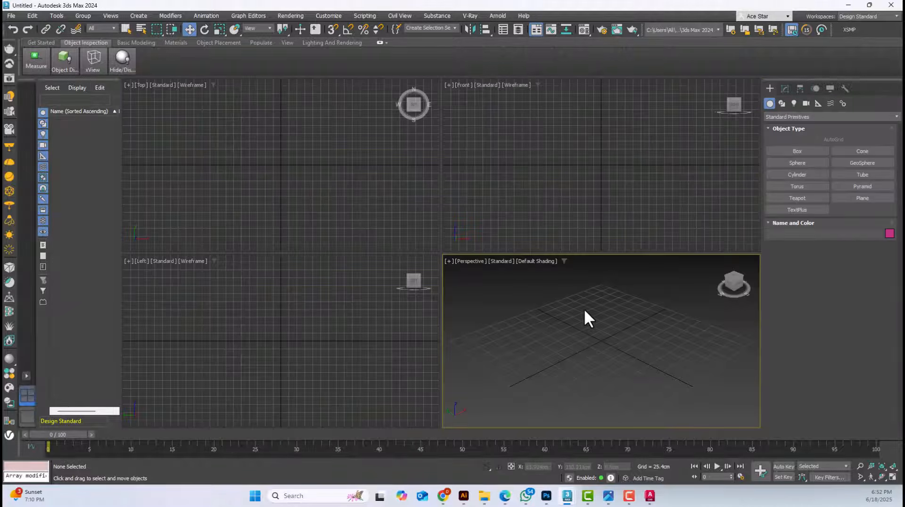
Activate the Top, Front, Left and Perspective viewports in turn to review the four-view layout
click(341, 223)
click(556, 325)
click(359, 214)
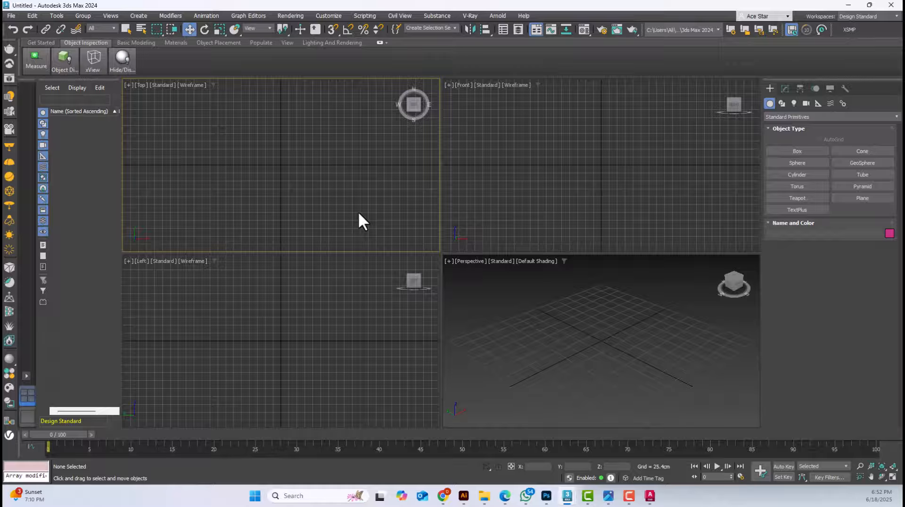
click(475, 210)
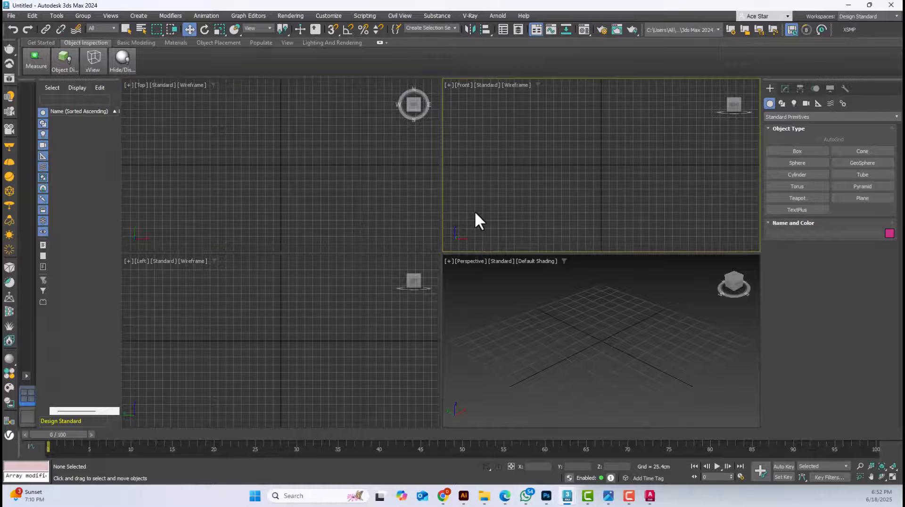
click(306, 356)
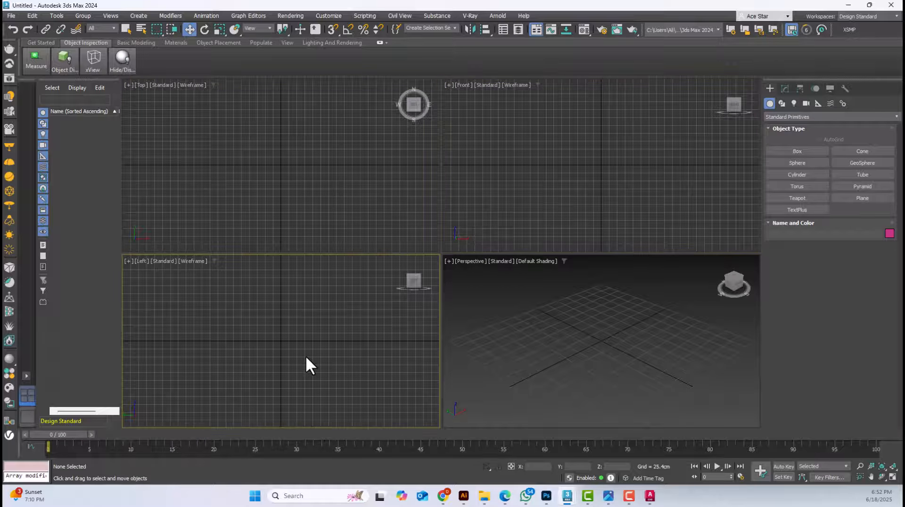
click(581, 346)
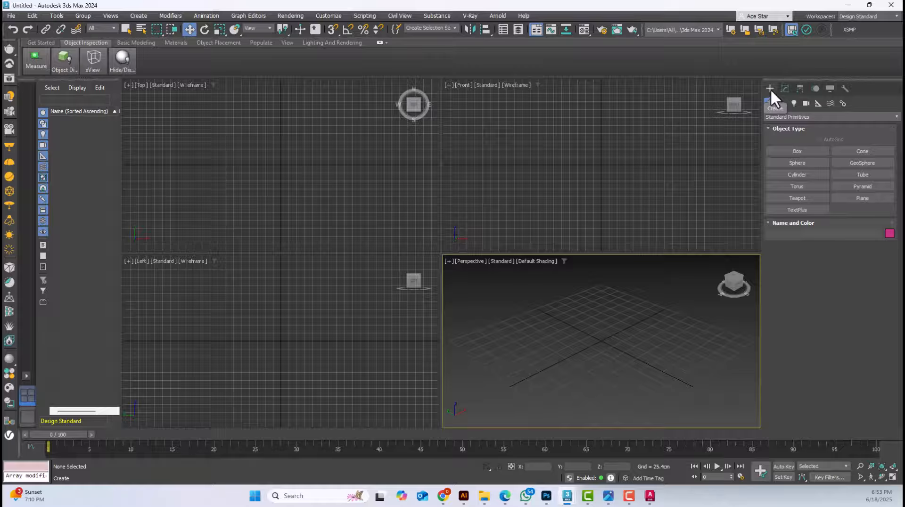
Create a box about 112 cm long, 126 cm wide and 132 cm high in the Perspective view
click(797, 151)
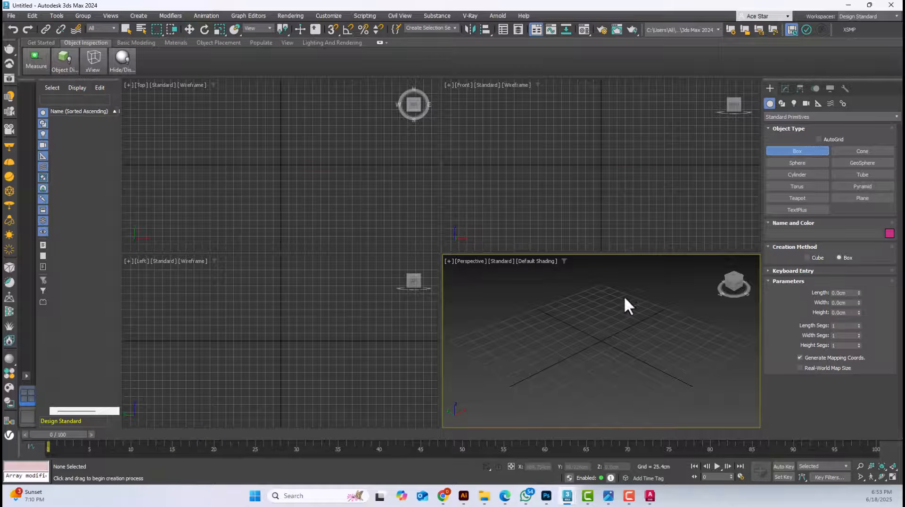
drag(623, 297, 598, 383)
click(613, 313)
click(612, 310)
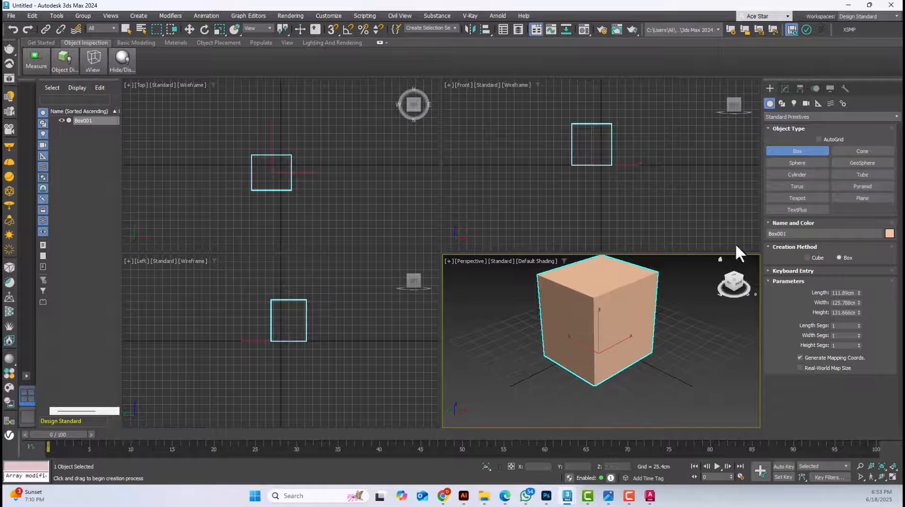
Create a cone in front of the box with radii of about 28 and 9 cm and a height of about 66 cm
click(845, 151)
drag(612, 392, 651, 394)
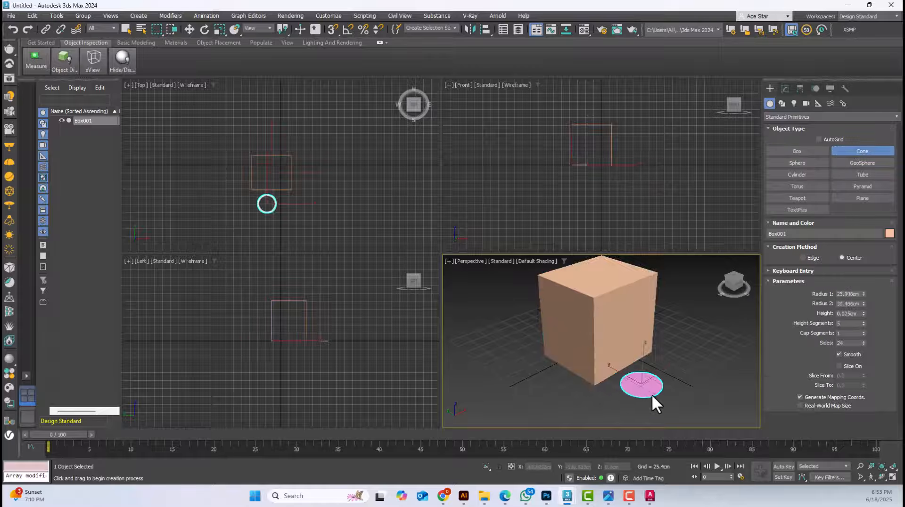
click(650, 345)
click(642, 356)
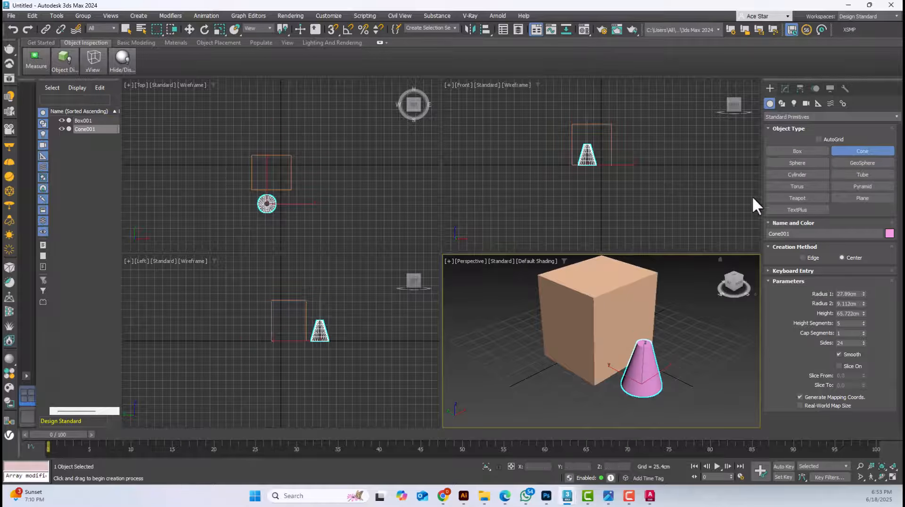
Add two spheres, a cylinder and a tube about 78 cm high, with radii of about 32 and 16 cm, around the box
click(795, 163)
drag(568, 316, 580, 335)
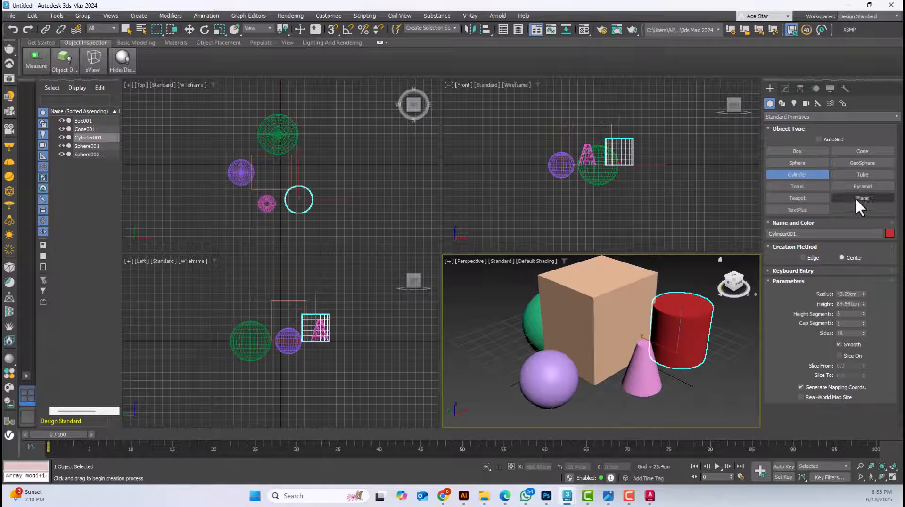
click(863, 175)
drag(610, 394, 603, 384)
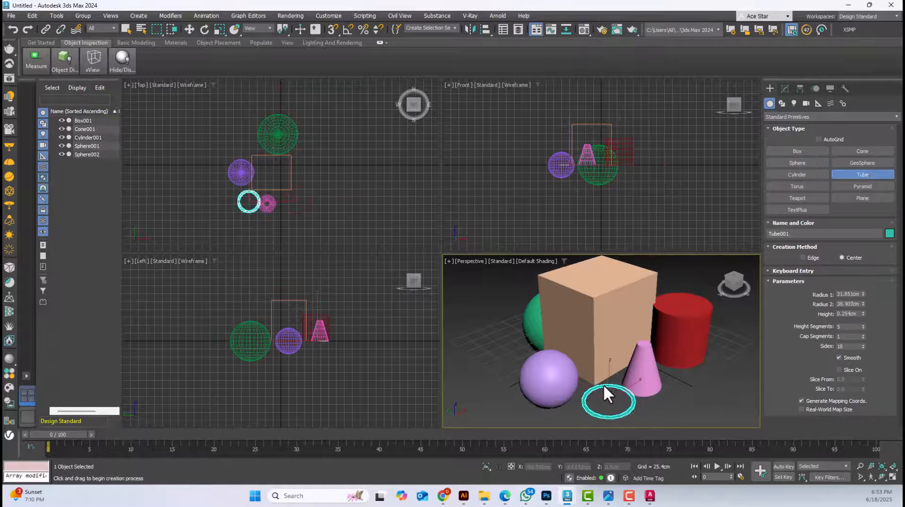
click(605, 385)
click(672, 335)
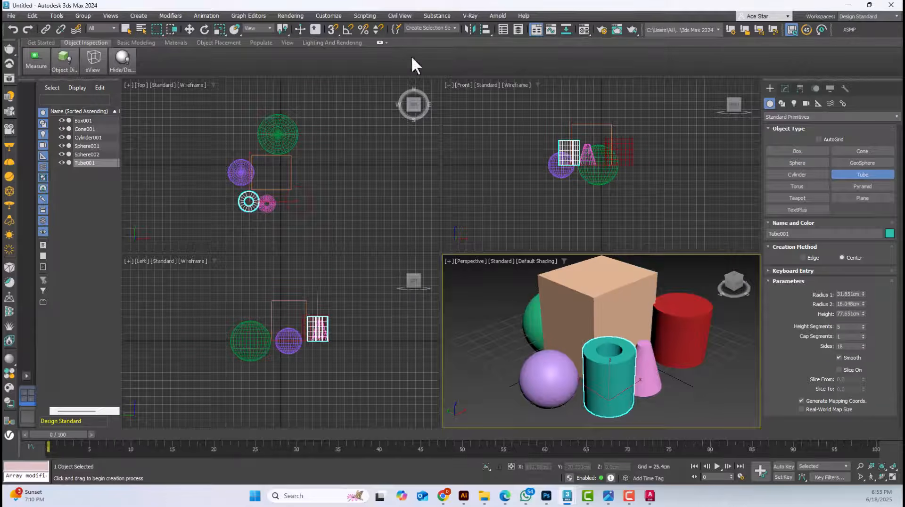
Try placing a teapot on the box's top with AutoGrid, and clear all the primitives from the scene
click(189, 30)
drag(495, 328, 758, 436)
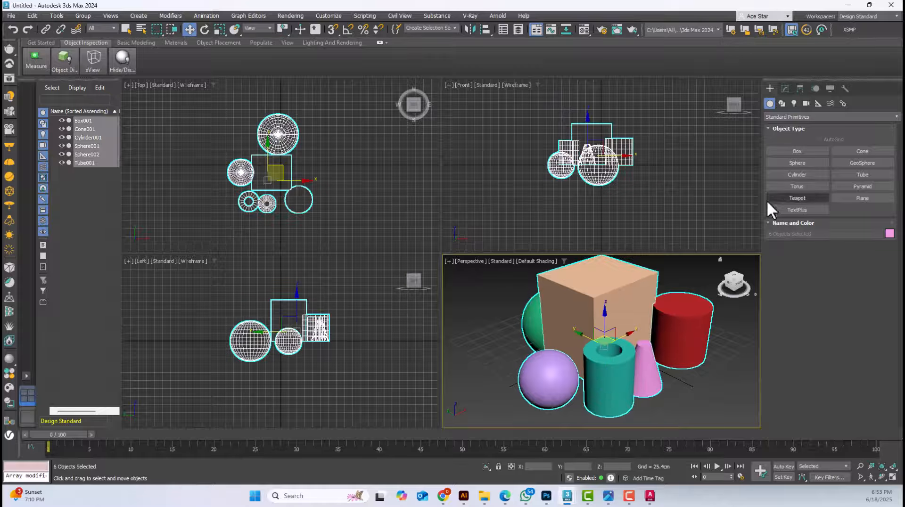
click(797, 198)
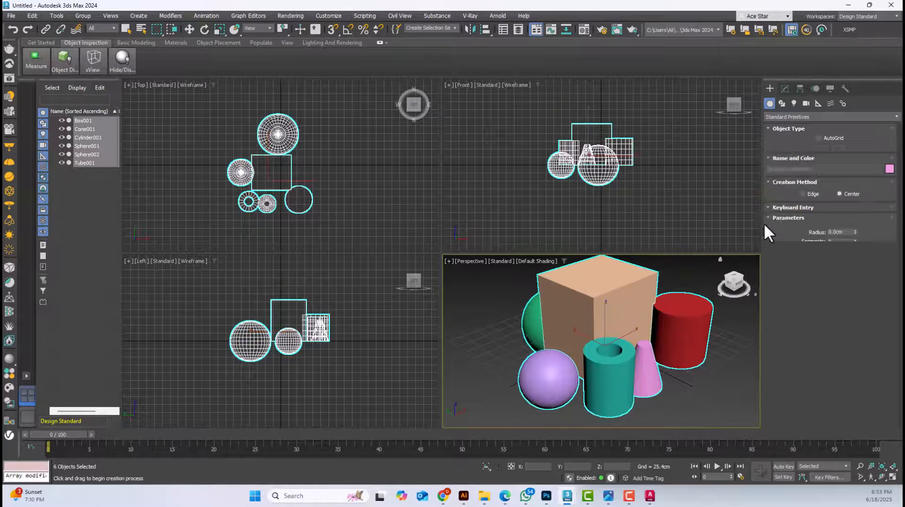
click(827, 139)
drag(602, 255, 612, 275)
middle_drag(601, 269, 612, 295)
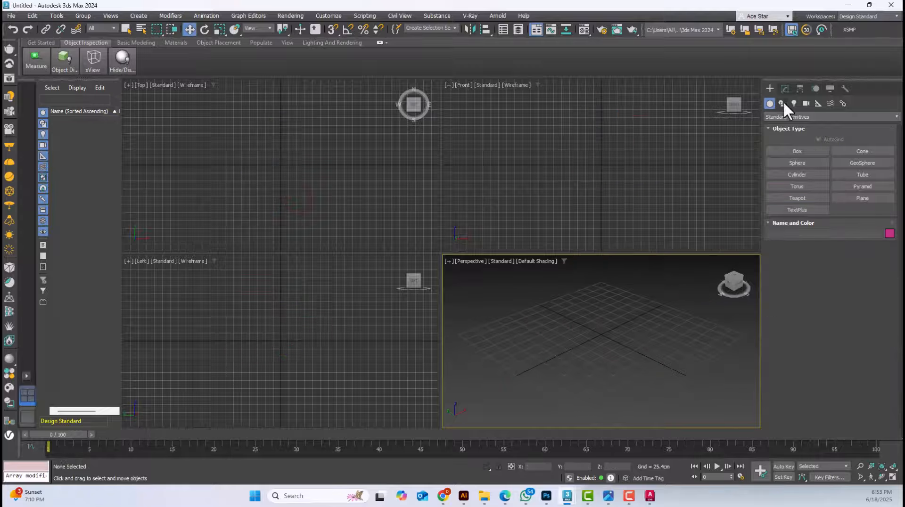
Draw a four-sided Line spline on the Perspective view's ground grid, ending at its starting point
click(783, 102)
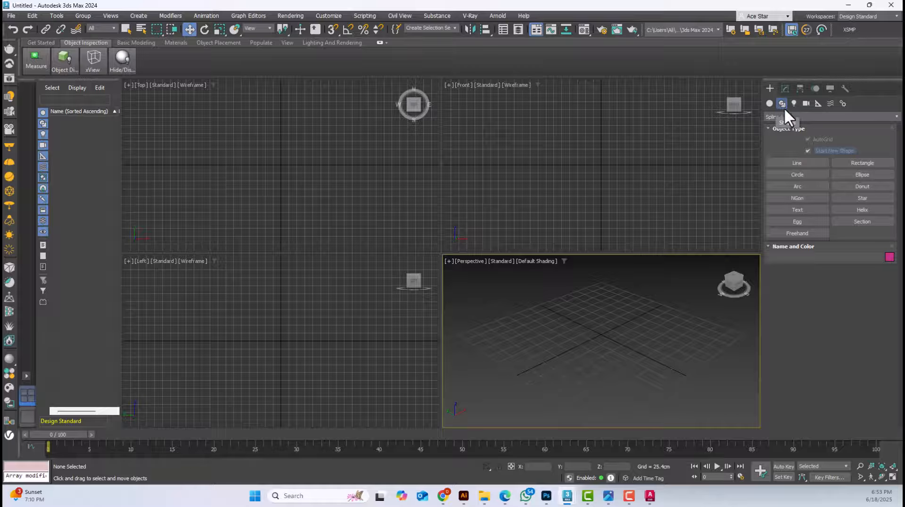
click(796, 162)
click(567, 366)
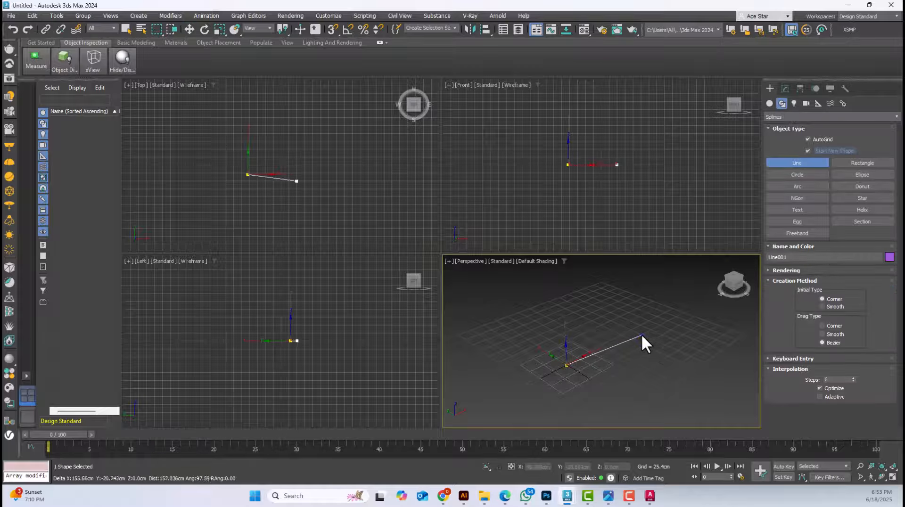
click(642, 325)
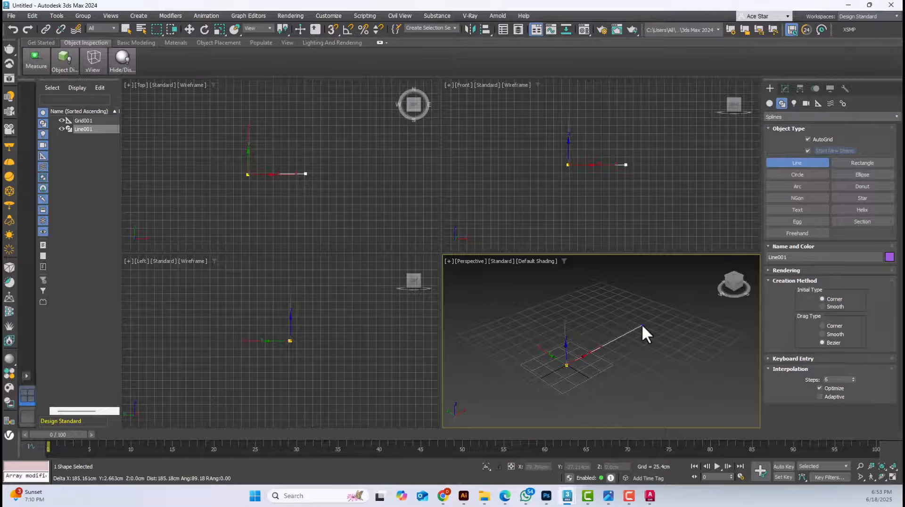
click(587, 298)
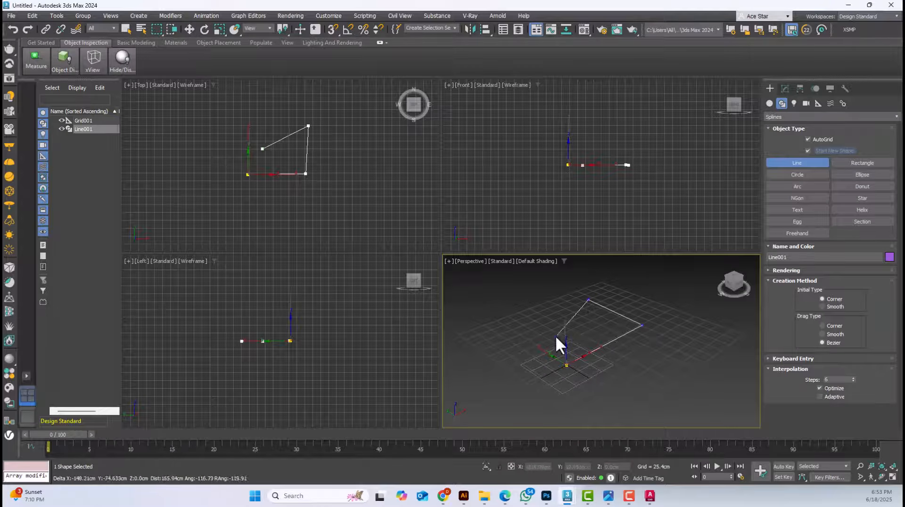
click(517, 326)
click(568, 366)
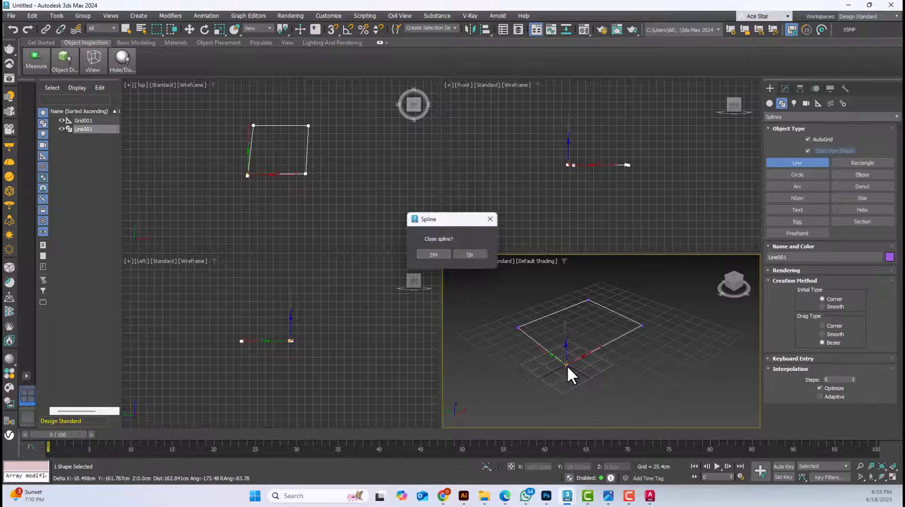
click(470, 254)
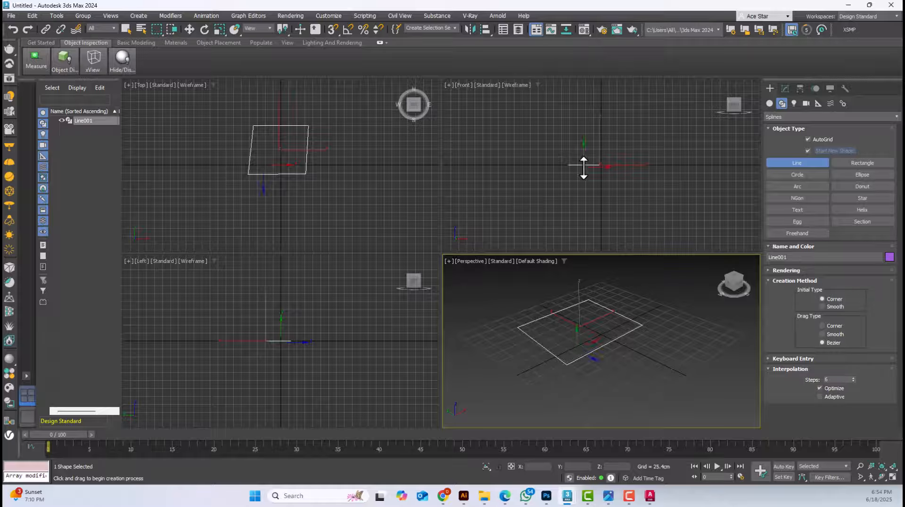
Move the four-sided spline horizontally in the Left view, and delete it from the scene
right_click(364, 309)
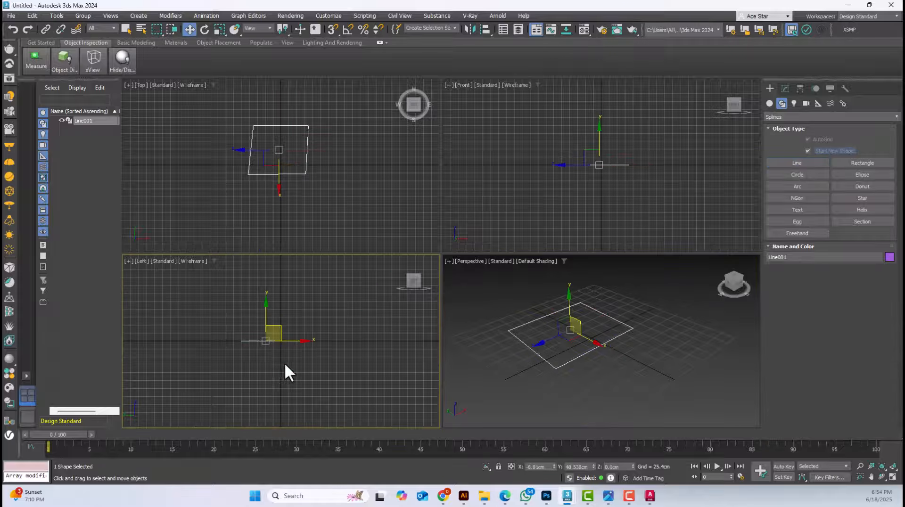
drag(281, 341, 295, 347)
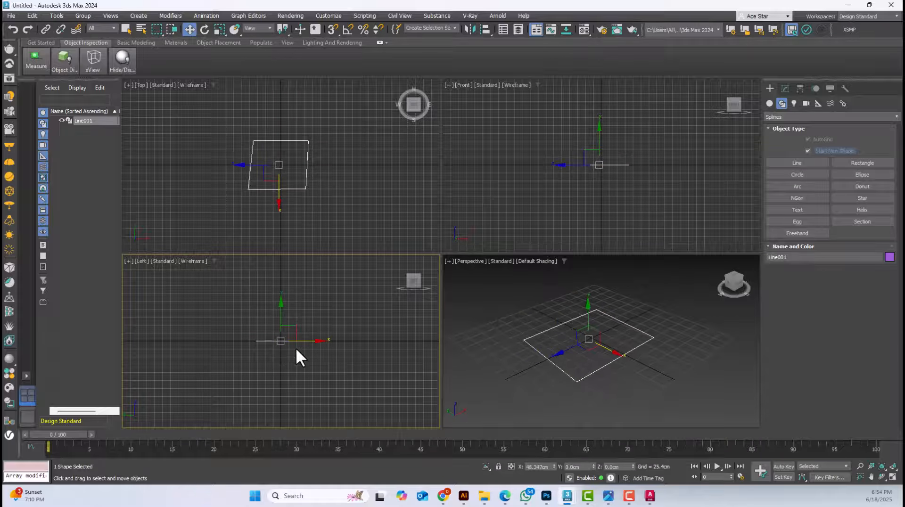
click(600, 356)
key(Delete)
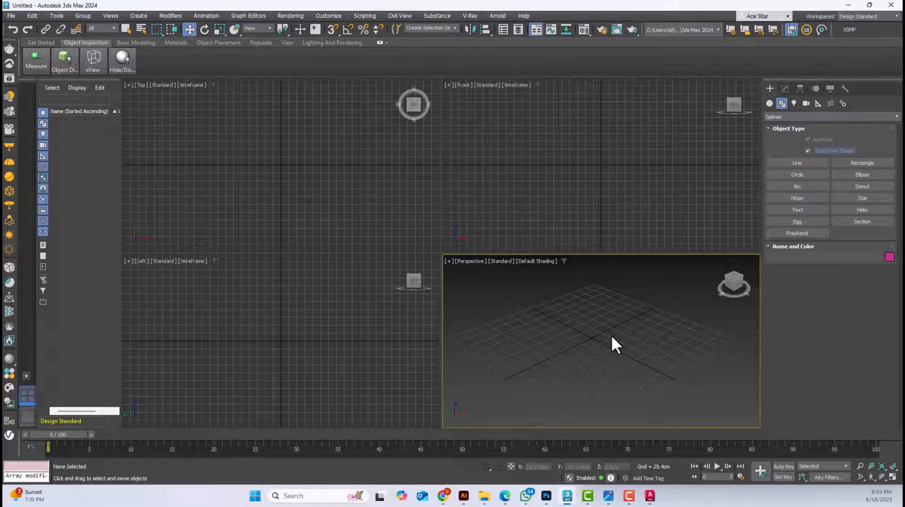
Draw a rectangle, a circle and a donut with radii of about 84 and 50 cm in the Perspective view
click(864, 162)
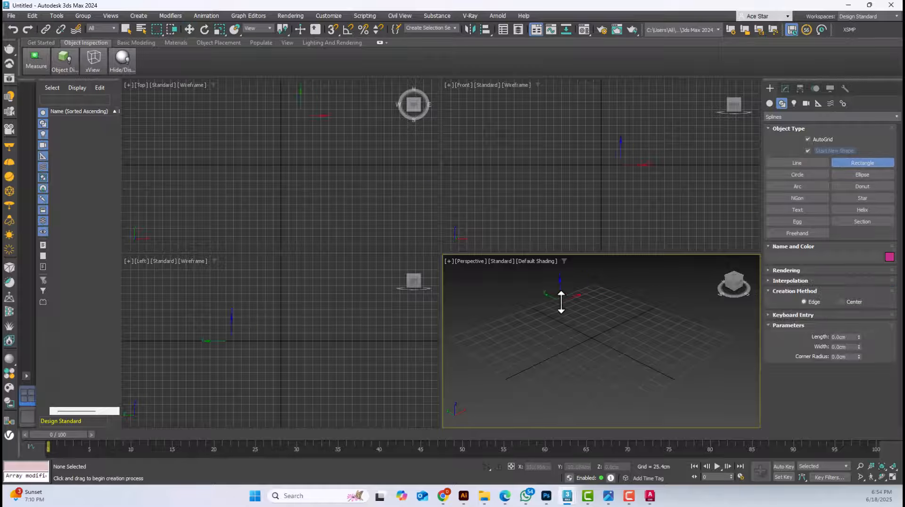
drag(562, 299, 571, 373)
click(807, 174)
drag(598, 331, 613, 359)
click(874, 185)
drag(583, 325, 603, 344)
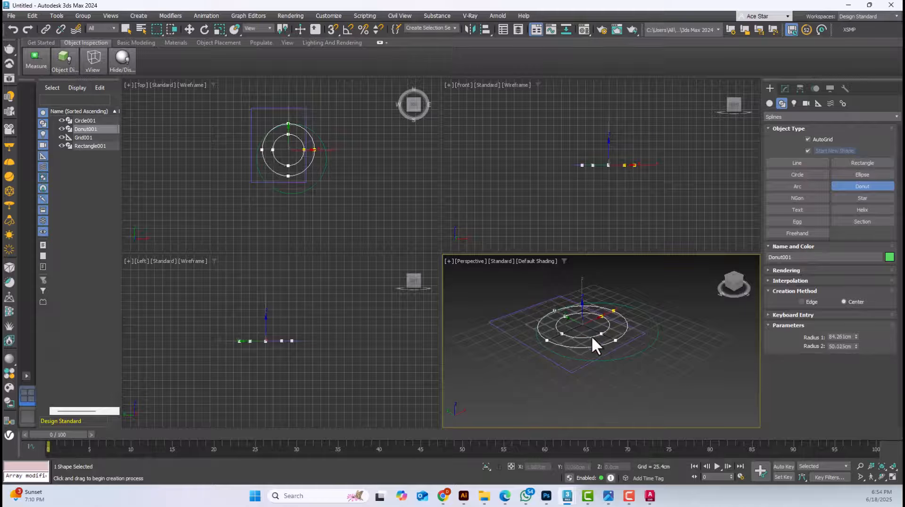
click(594, 337)
Delete the rectangle, circle and donut splines together
click(185, 29)
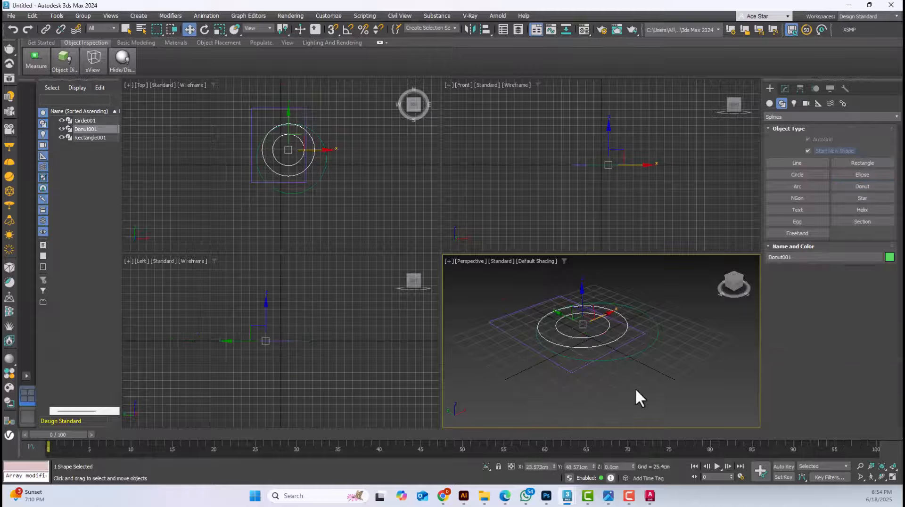
drag(635, 388, 551, 305)
key(Delete)
Look through the light and camera creation options and the modifier area, and return to the standard primitives
click(795, 103)
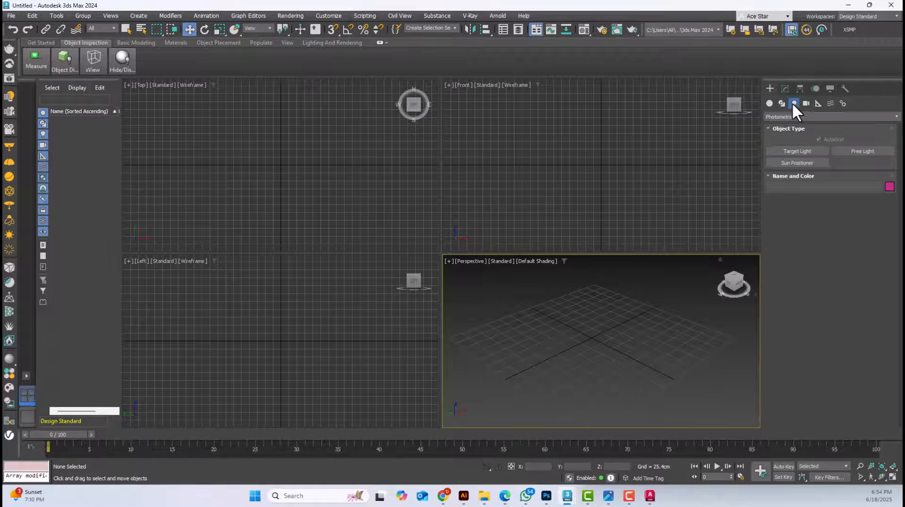
click(806, 103)
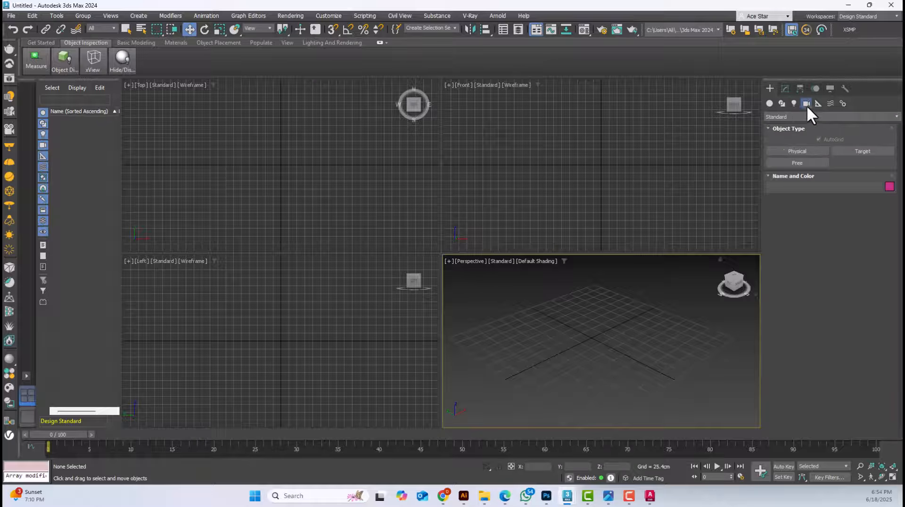
click(786, 88)
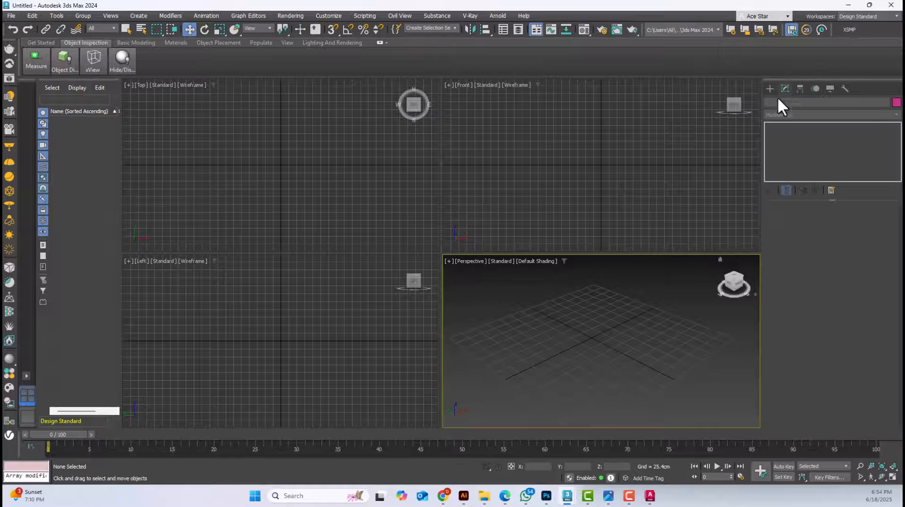
click(771, 90)
click(771, 104)
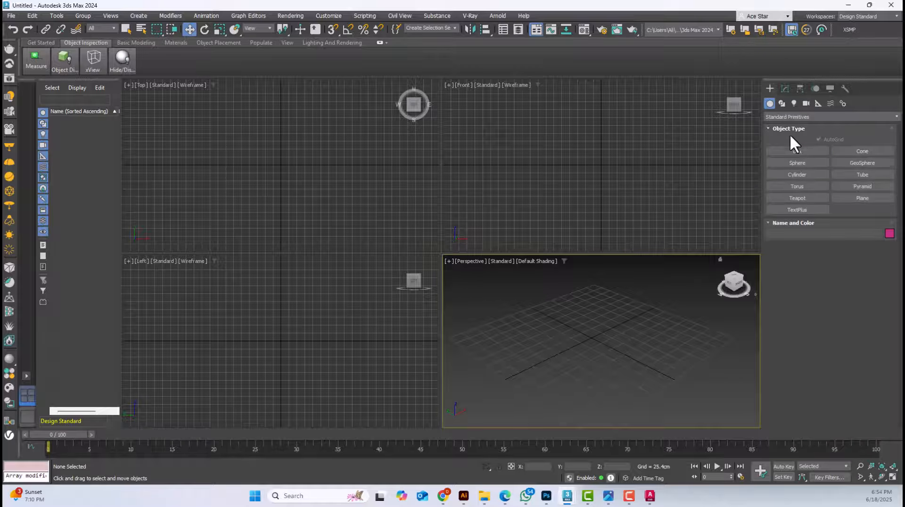
Create a box about 72 cm long, 61 cm wide and 74 cm high in the Perspective view, and look at its parameters
click(797, 151)
drag(587, 341, 588, 371)
click(608, 330)
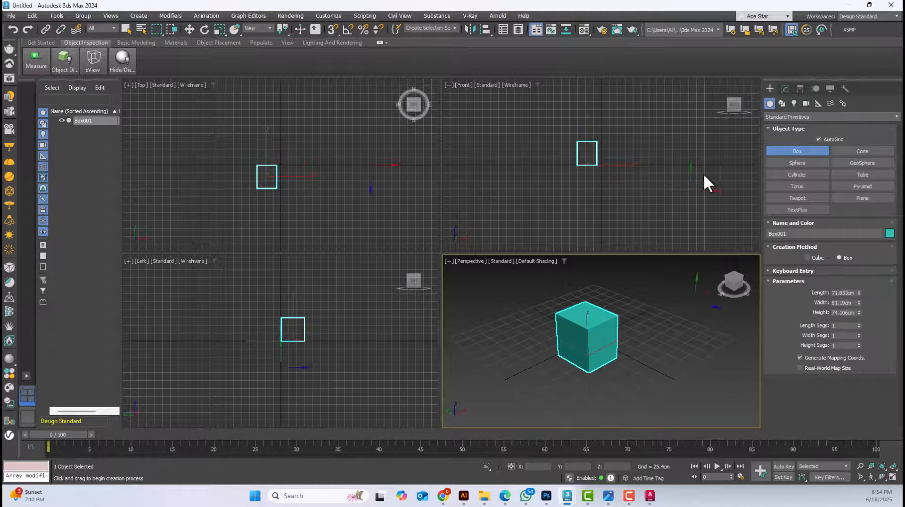
click(785, 89)
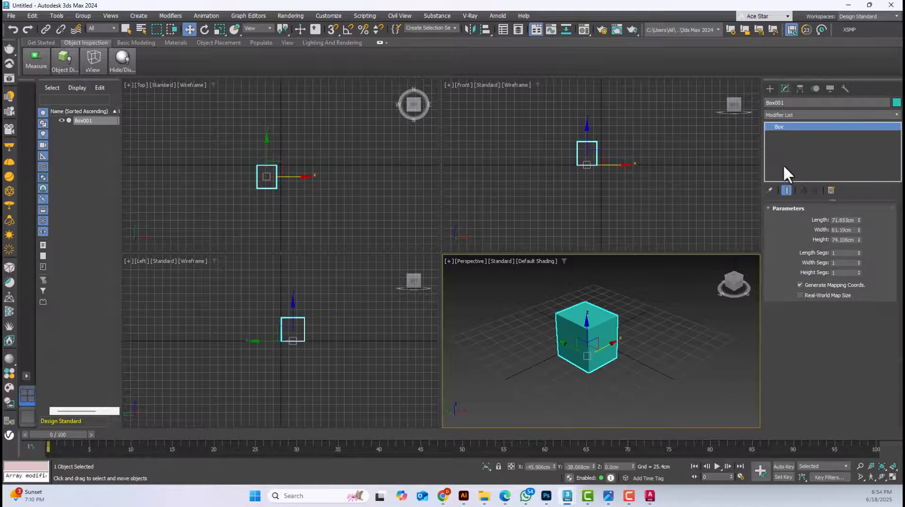
click(770, 89)
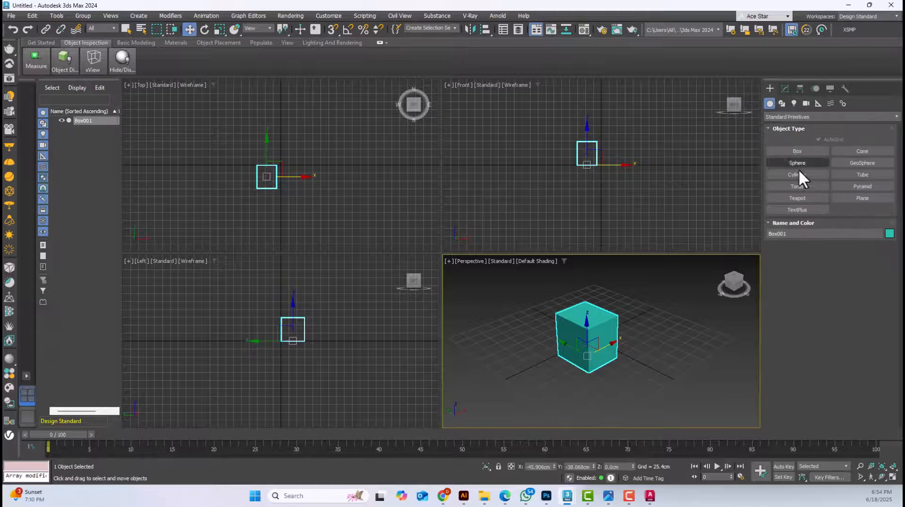
Increase the box's length to about 85 cm and further to about 104 cm through its parameters
click(785, 89)
drag(858, 220, 861, 213)
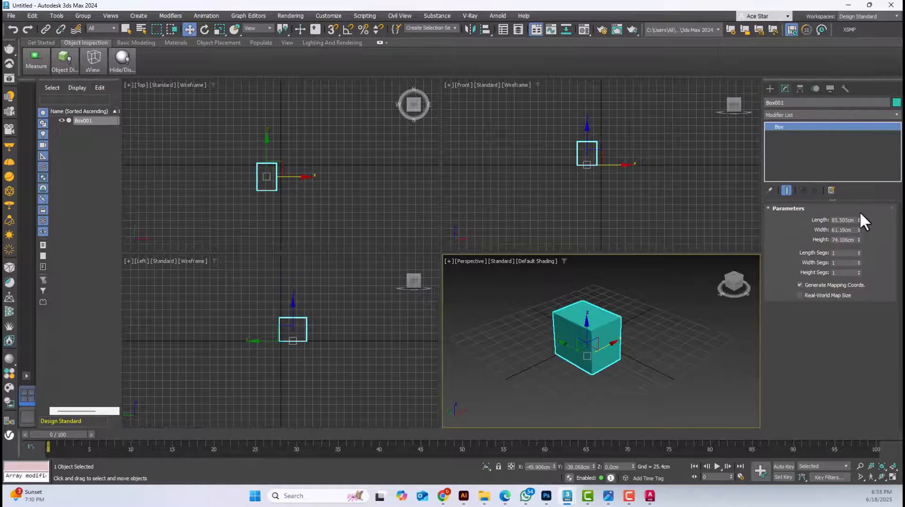
click(770, 89)
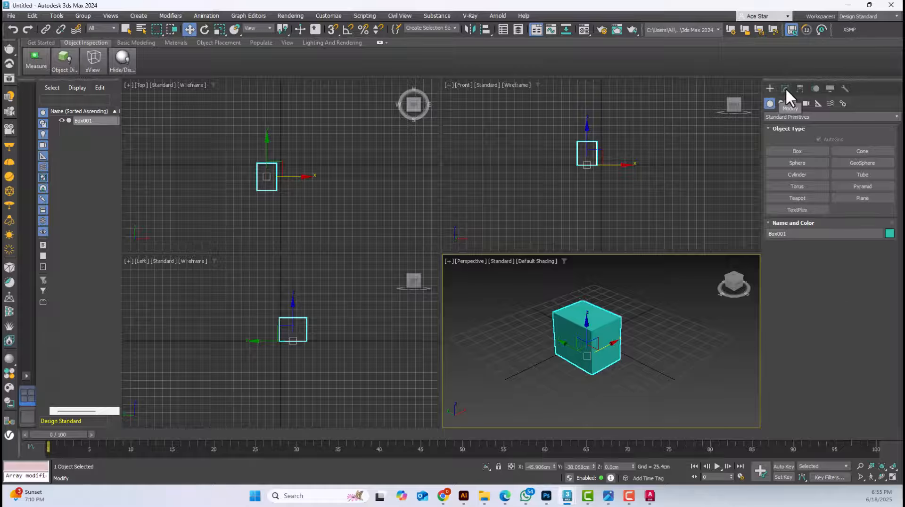
click(785, 88)
drag(859, 216, 856, 221)
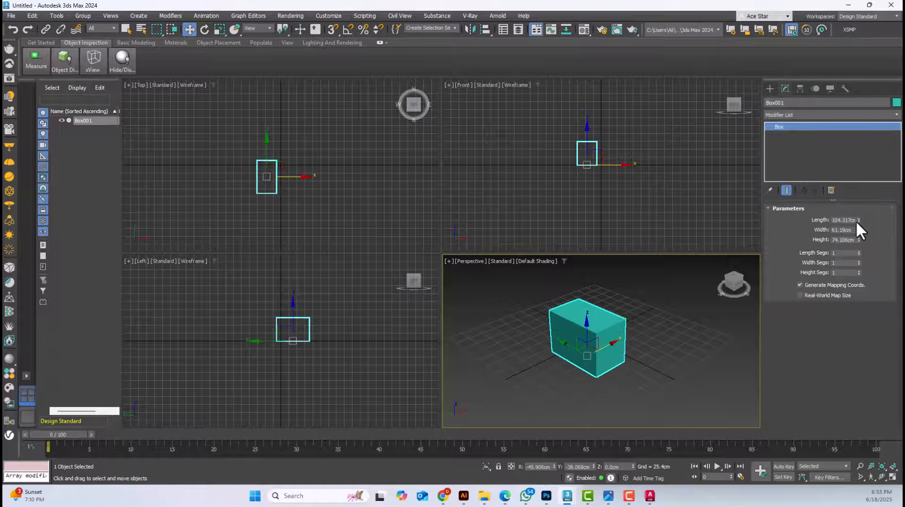
Delete the box from the scene
double_click(847, 220)
middle_drag(668, 314, 643, 318)
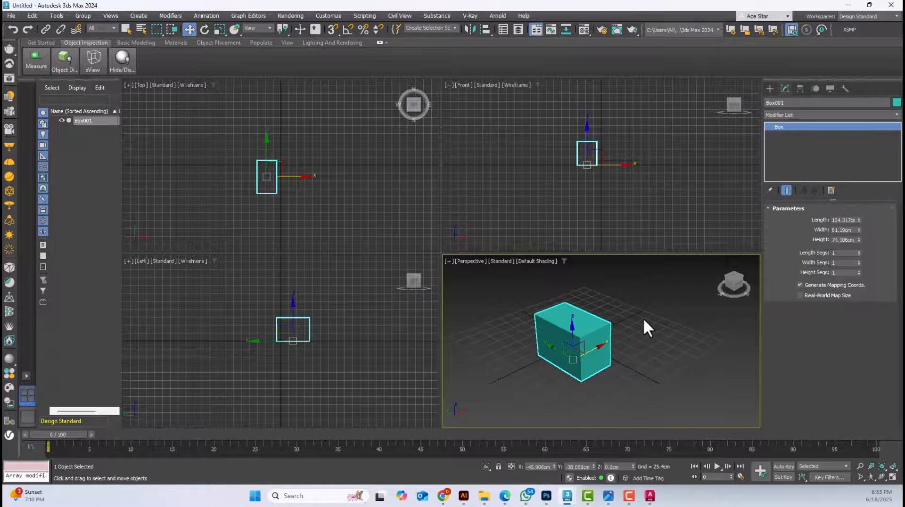
key(Delete)
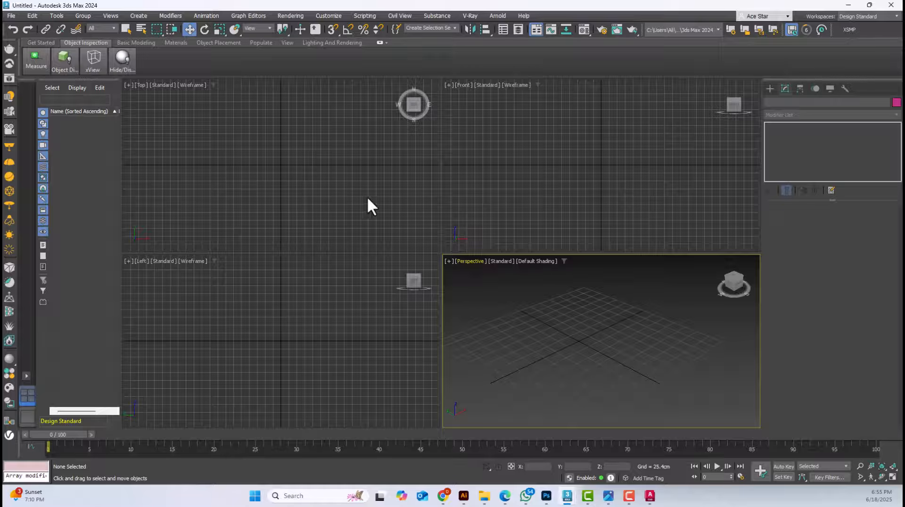
Look at the gondola outlines in the AutoCAD drawing and return to 3ds Max
click(649, 496)
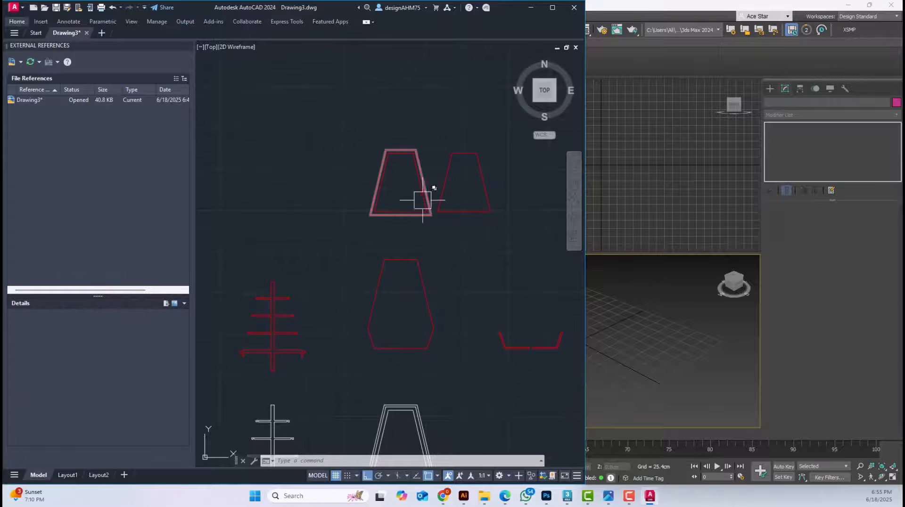
click(638, 355)
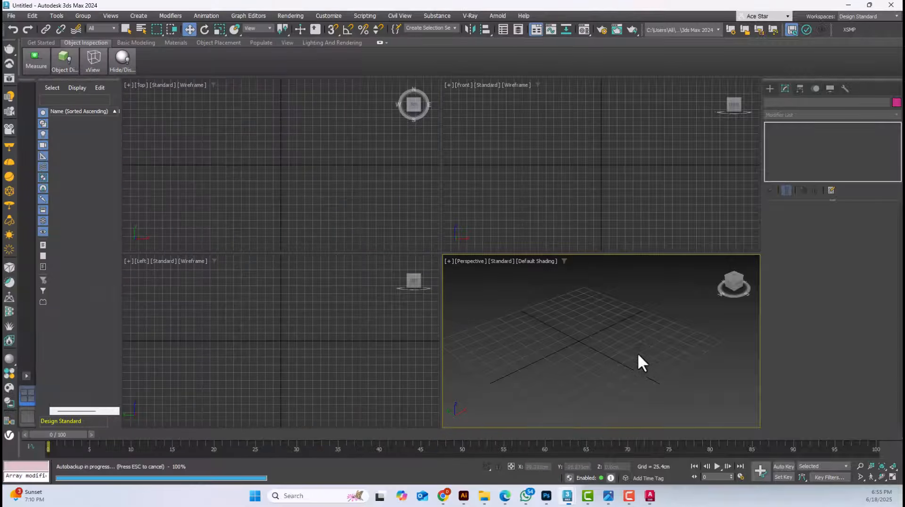
Maximize the Top viewport and restore the four-viewport layout
click(329, 191)
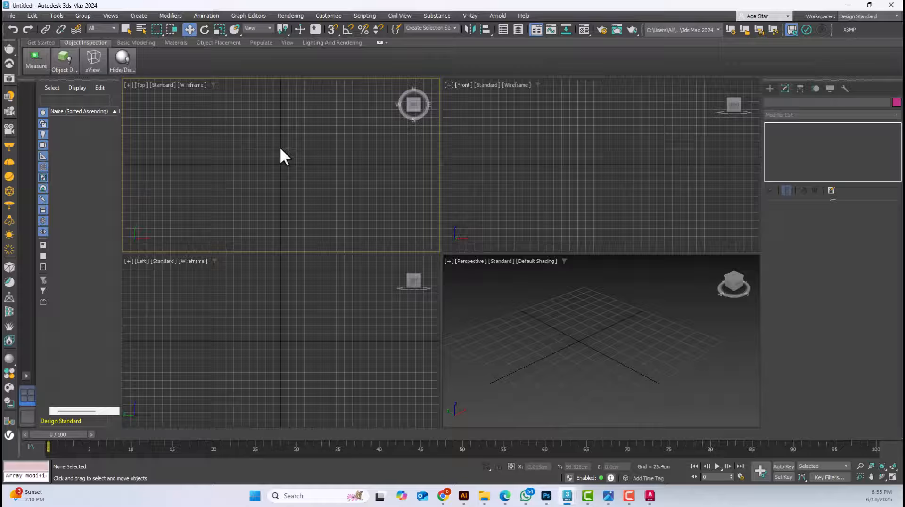
mouse_move(280, 149)
middle_down()
mouse_move(307, 174)
mouse_move(293, 159)
middle_up()
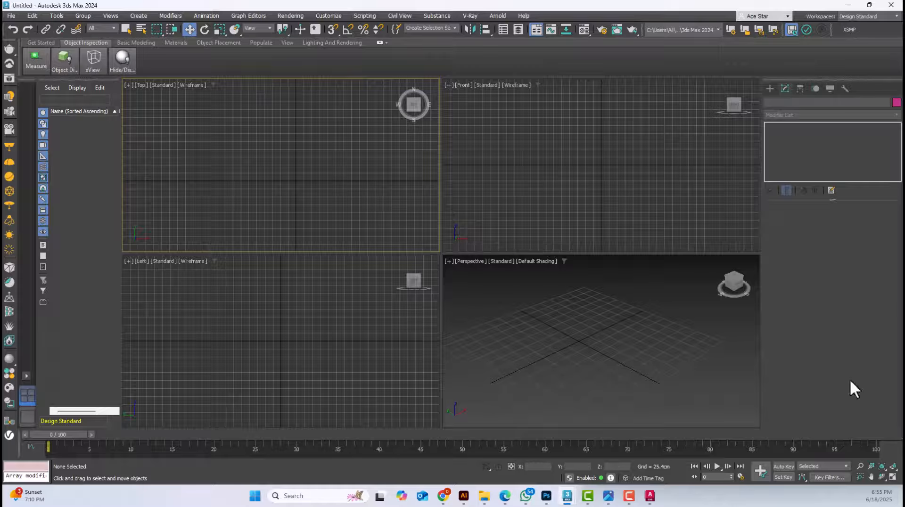
click(893, 478)
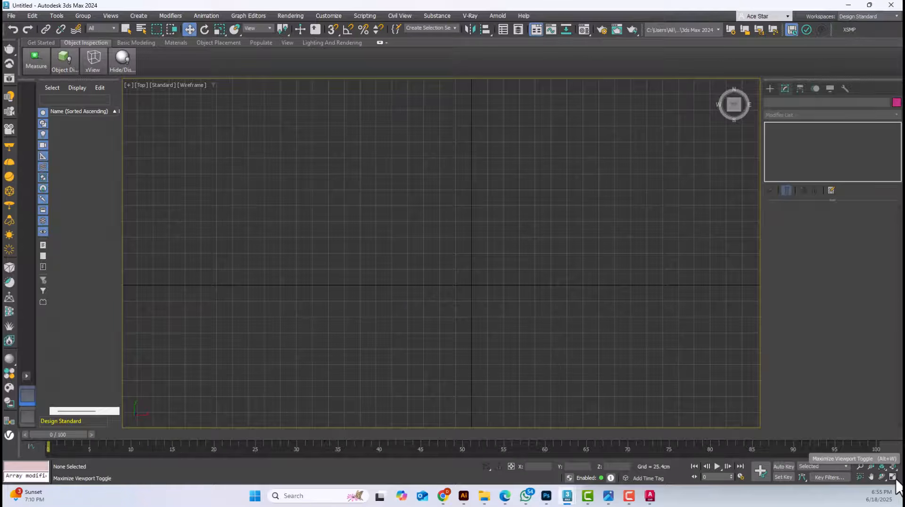
click(893, 478)
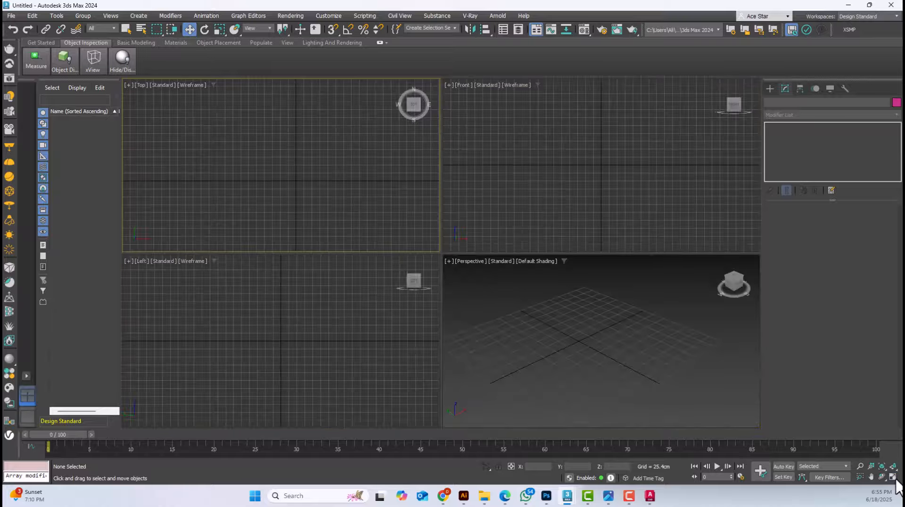
Maximize the Front viewport and the Perspective viewport one after the other, restoring the four-viewport layout each time
click(620, 343)
click(599, 191)
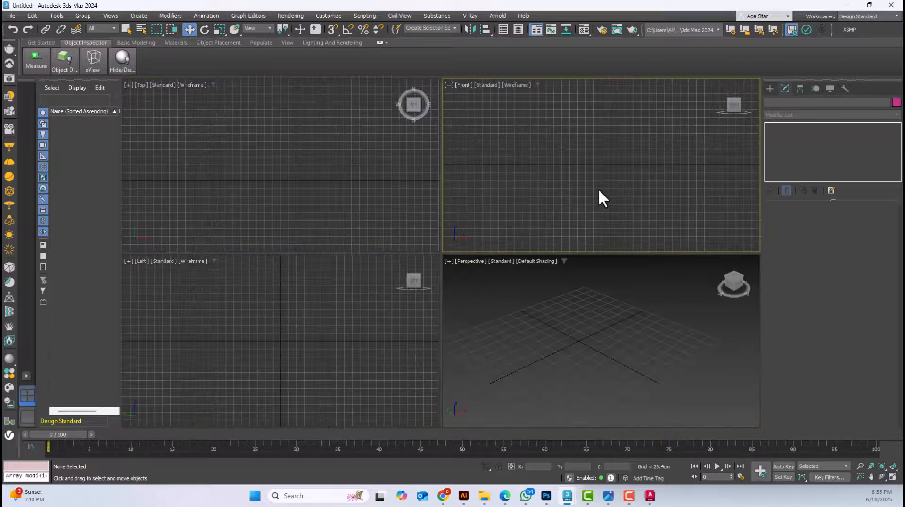
click(892, 478)
click(893, 477)
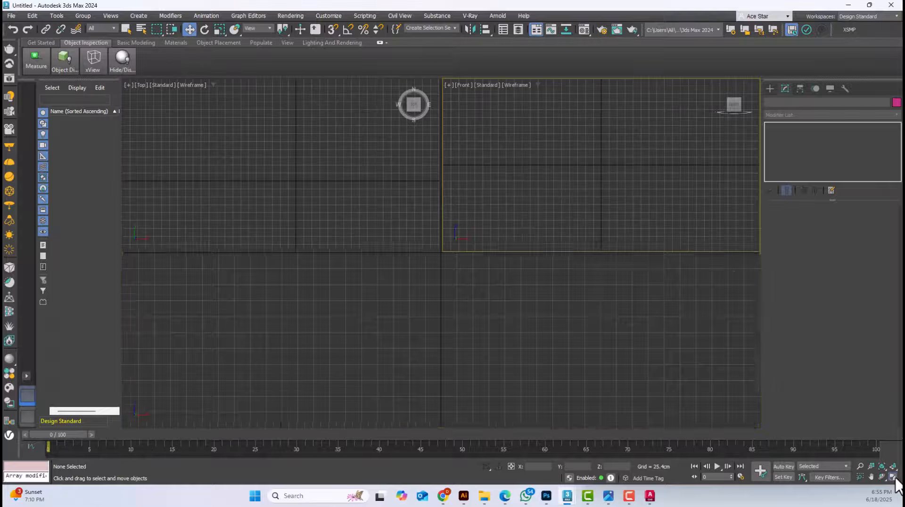
click(715, 406)
key(alt+w)
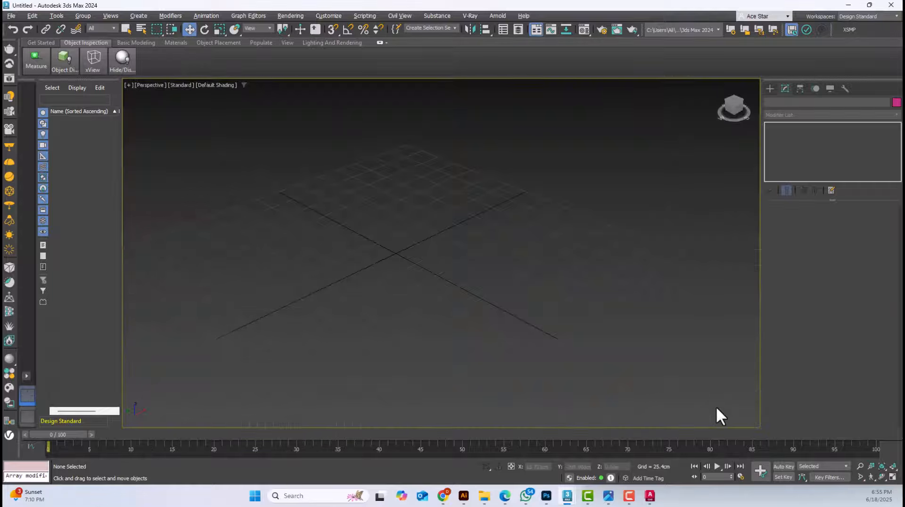
key(alt+w)
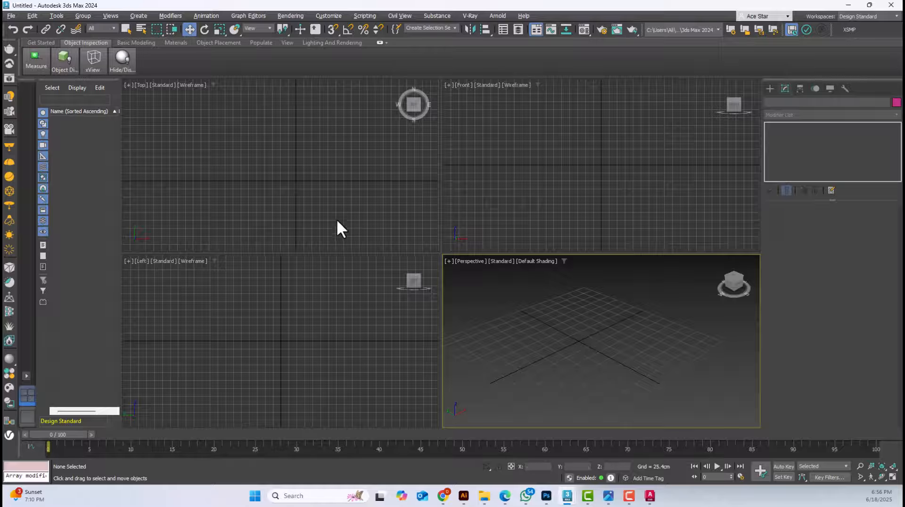
middle_drag(315, 202, 295, 196)
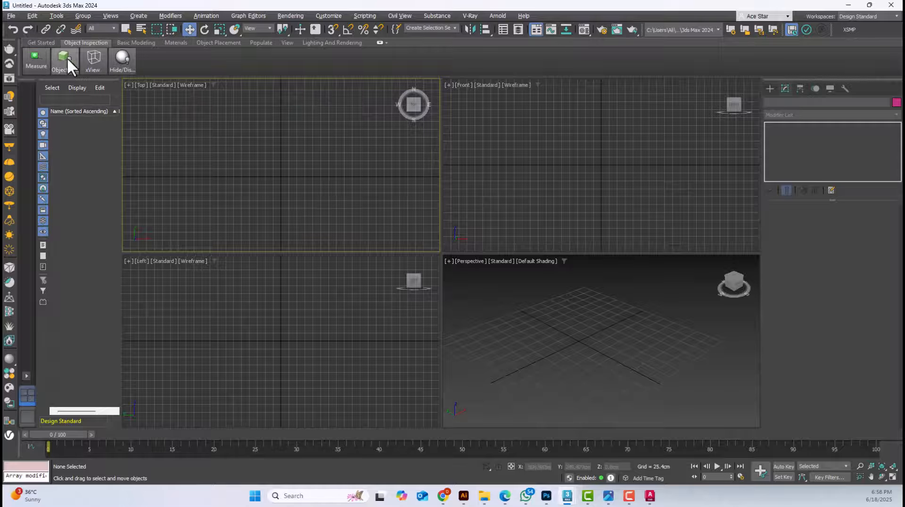
Start a file import and browse the PRINT 2024 network drive to the Gondola Tutorial folder
click(13, 16)
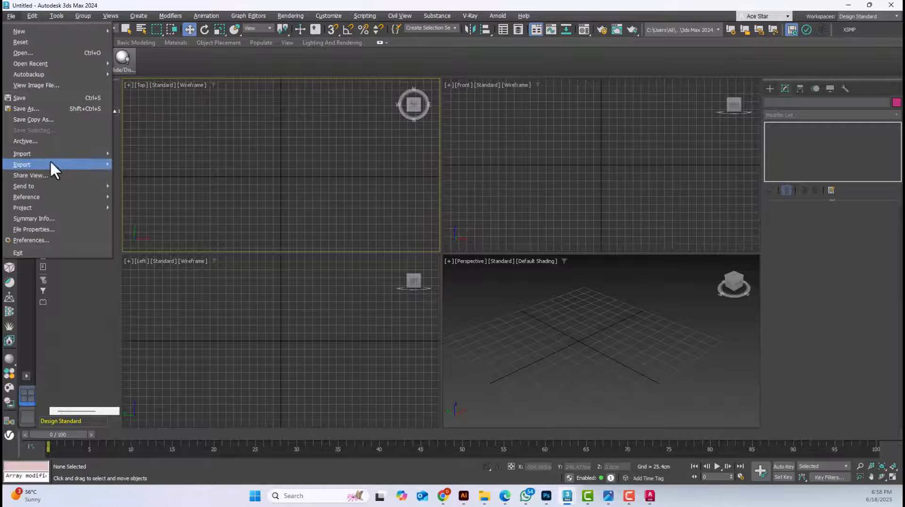
mouse_move(52, 154)
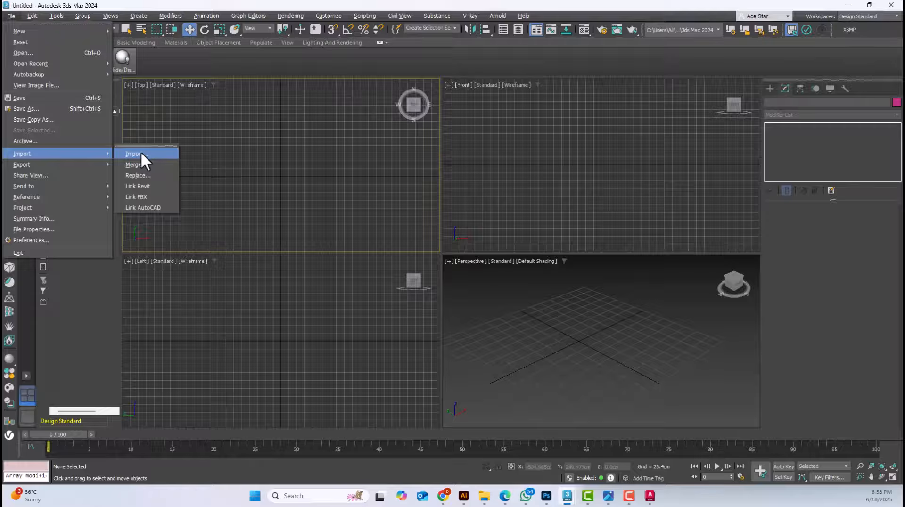
click(141, 153)
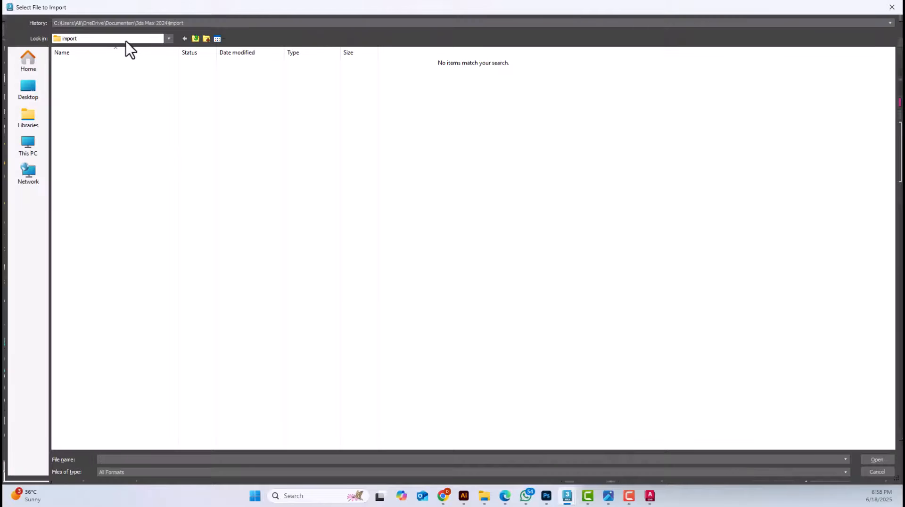
click(37, 149)
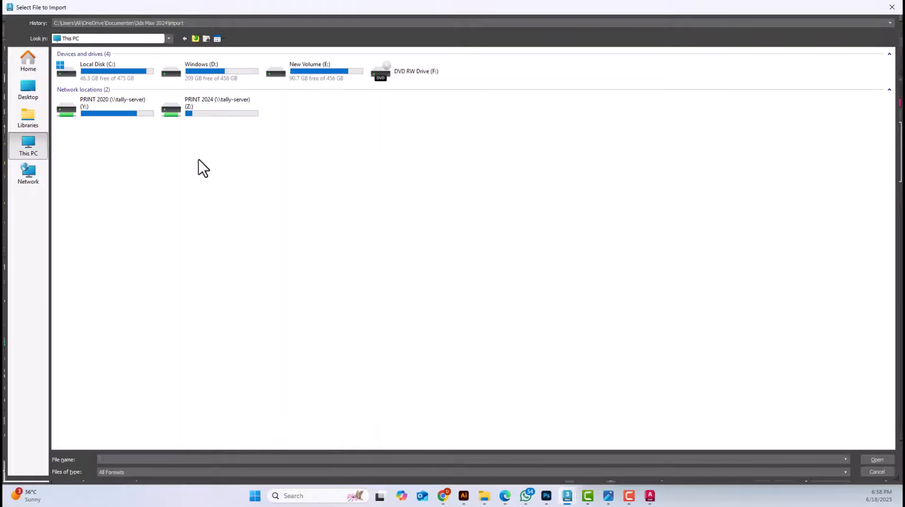
double_click(187, 112)
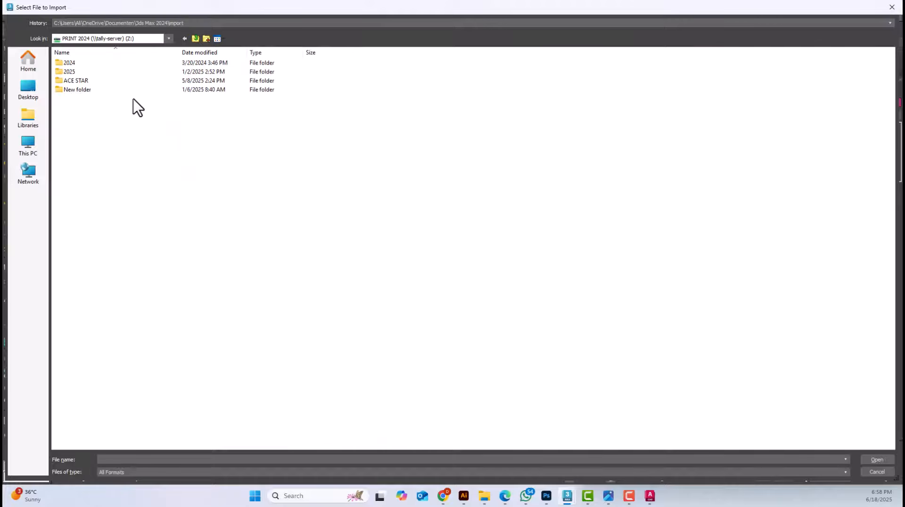
double_click(77, 73)
double_click(84, 65)
double_click(98, 119)
double_click(87, 90)
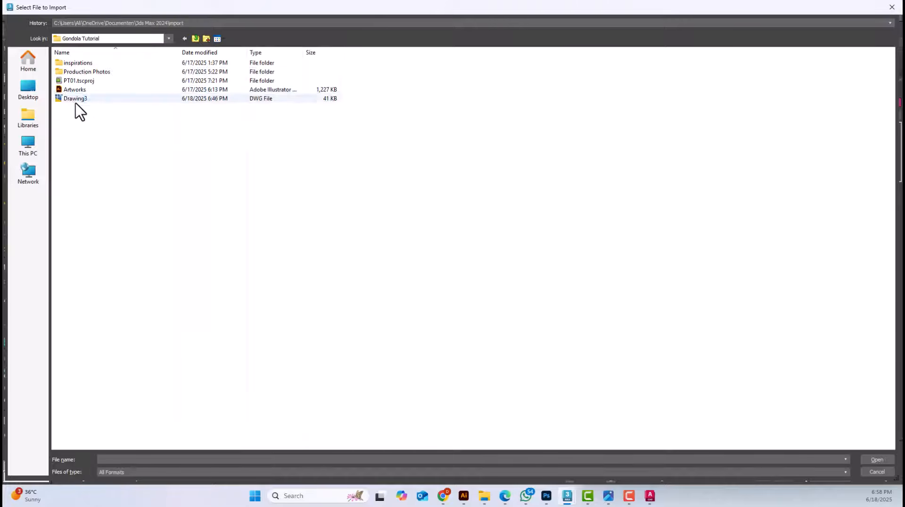
Show all file types in the import dialog and select the Drawing3 DWG file
click(76, 101)
click(135, 472)
click(132, 464)
click(71, 108)
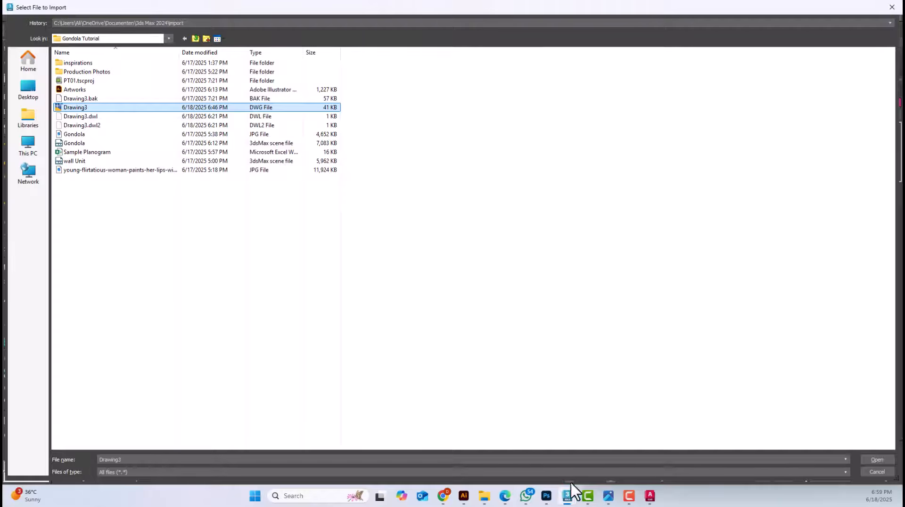
Check the drawing in AutoCAD, return to 3ds Max and open the selected Drawing3 file for import
click(651, 499)
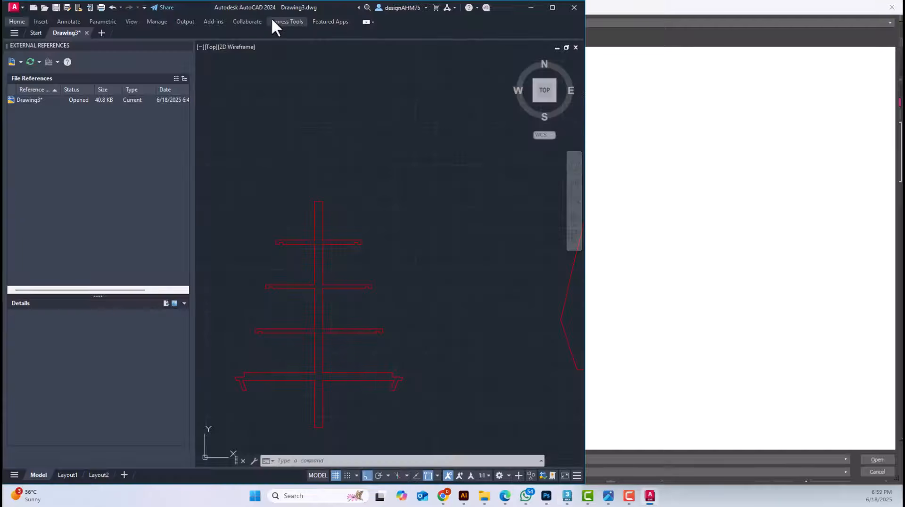
click(643, 126)
click(81, 108)
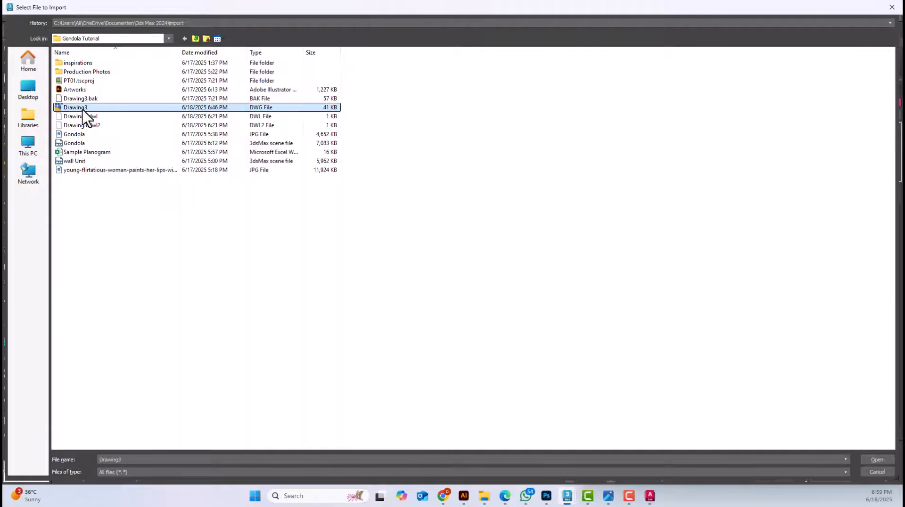
click(877, 459)
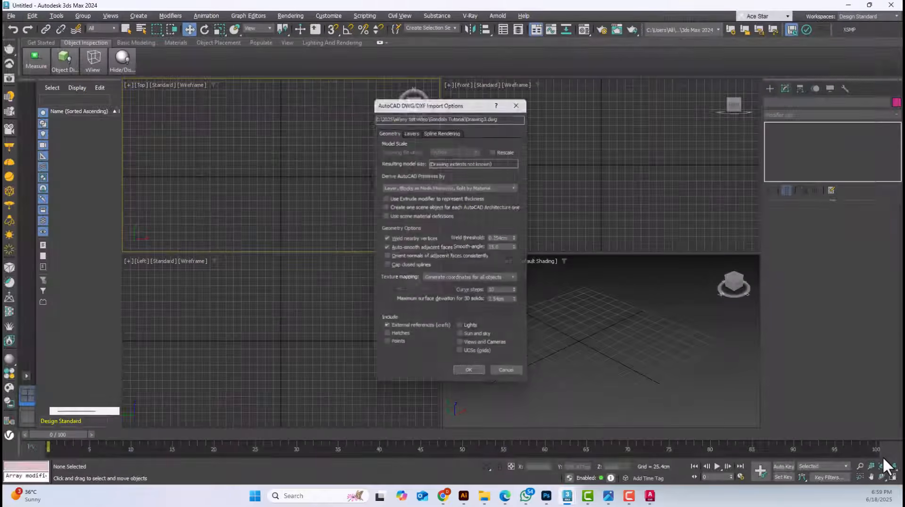
Review the layer and geometry import options, toggle Rescale, and import the outlines from Drawing3 for 3ds max.dwg
click(410, 129)
click(389, 129)
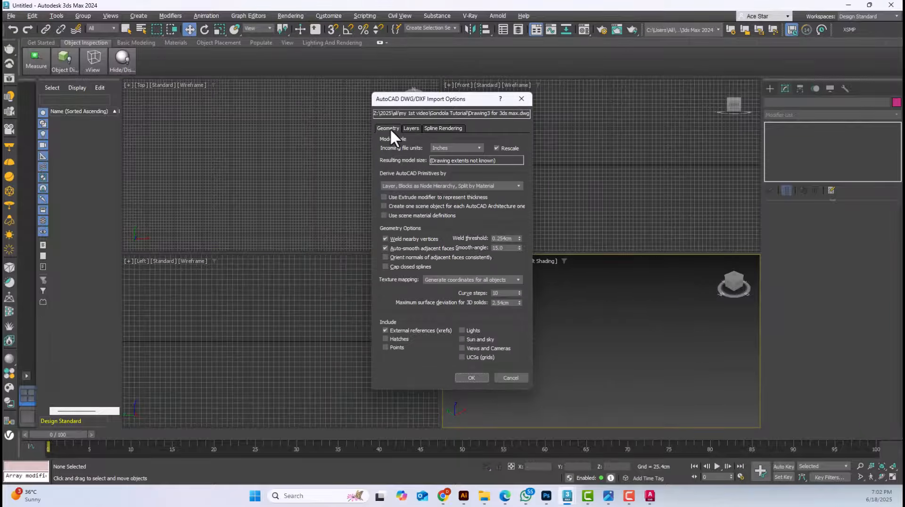
click(501, 146)
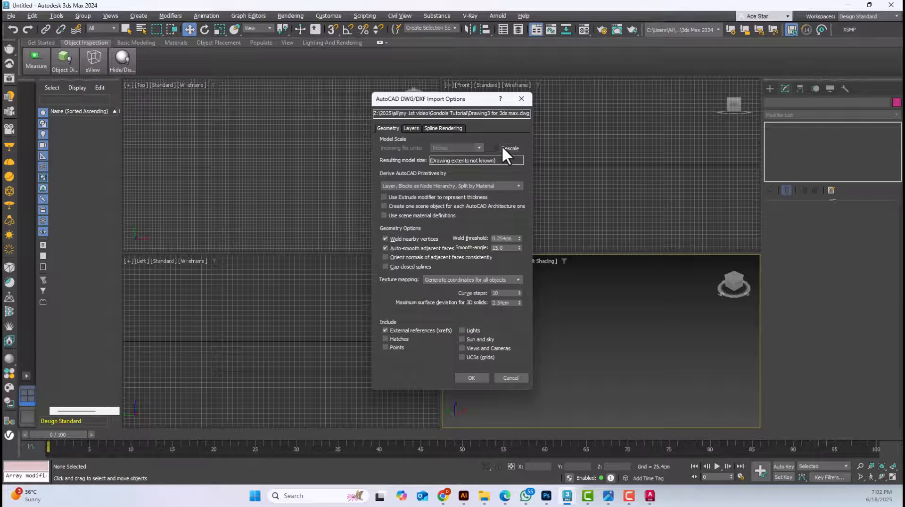
click(472, 377)
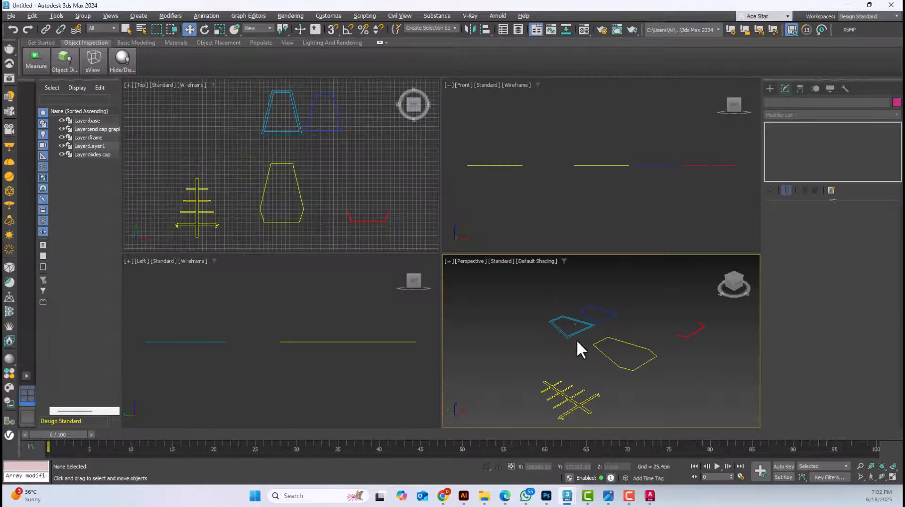
Select the frame outline in the Perspective view, try moving it, and undo the move
click(545, 324)
scroll(565, 337, up, 8)
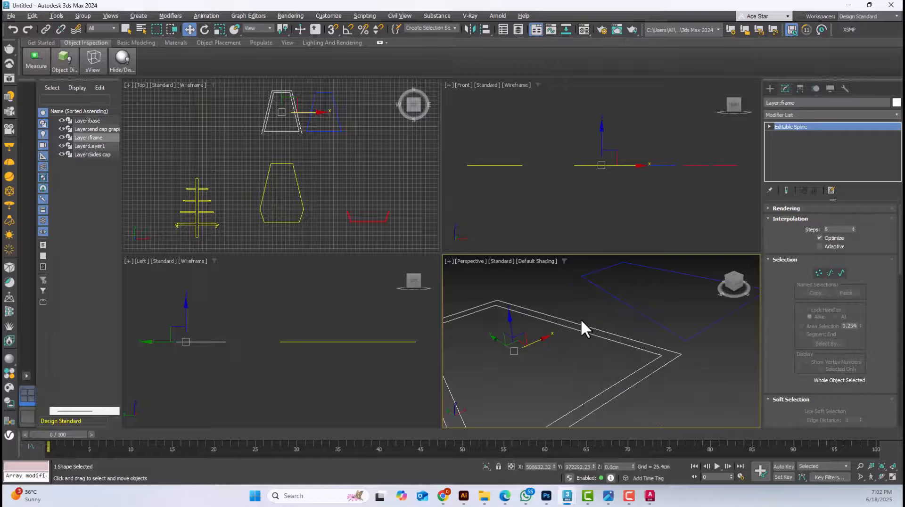
scroll(592, 322, down, 8)
click(530, 340)
click(530, 330)
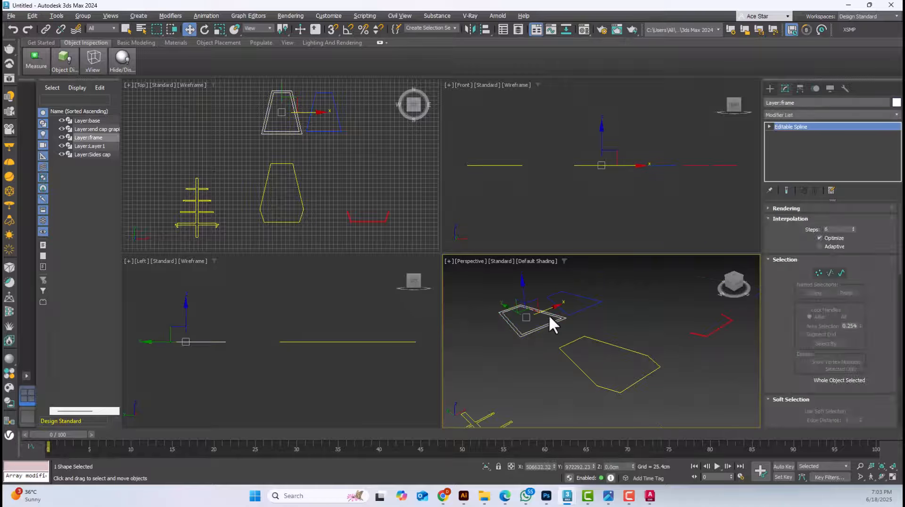
drag(549, 315, 513, 327)
key(ctrl+z)
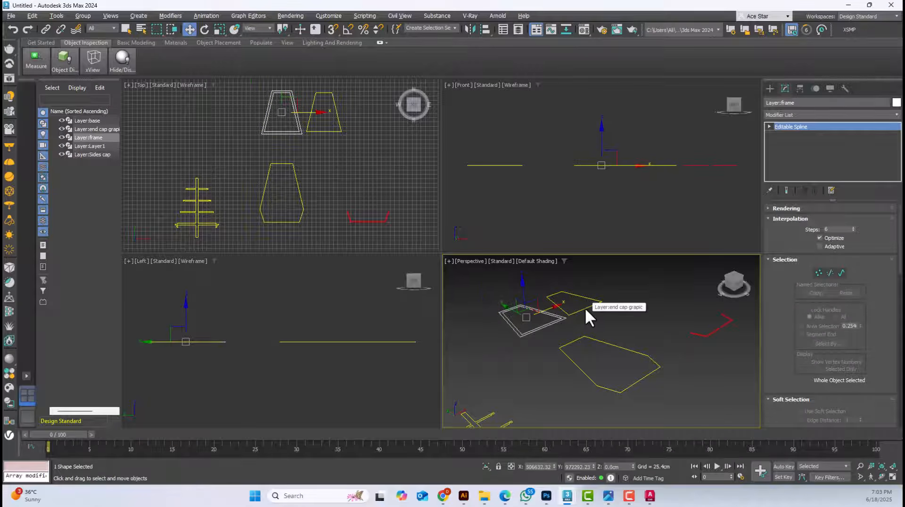
Select the end cap graphic outline and the open U-shaped outline in turn to inspect the imported splines
click(585, 309)
click(708, 332)
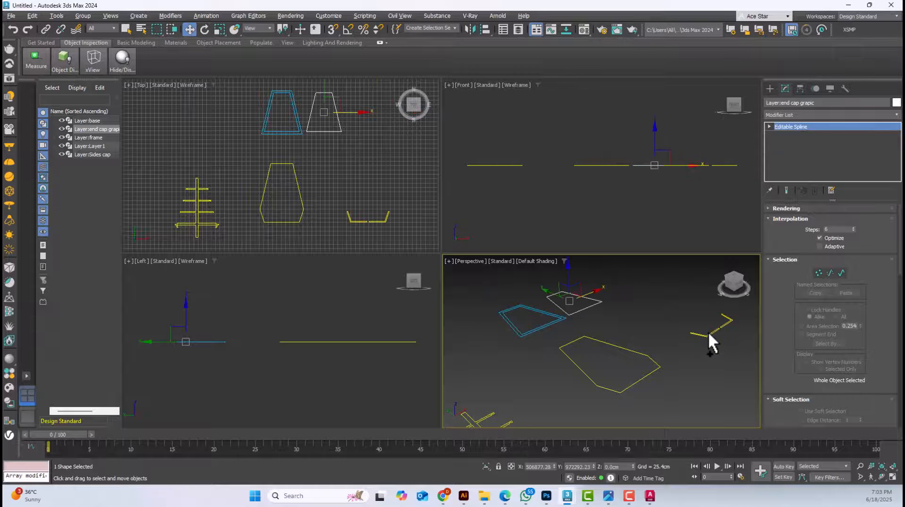
Select the sides cap outline and the shelf profile in turn to inspect the imported splines
click(655, 366)
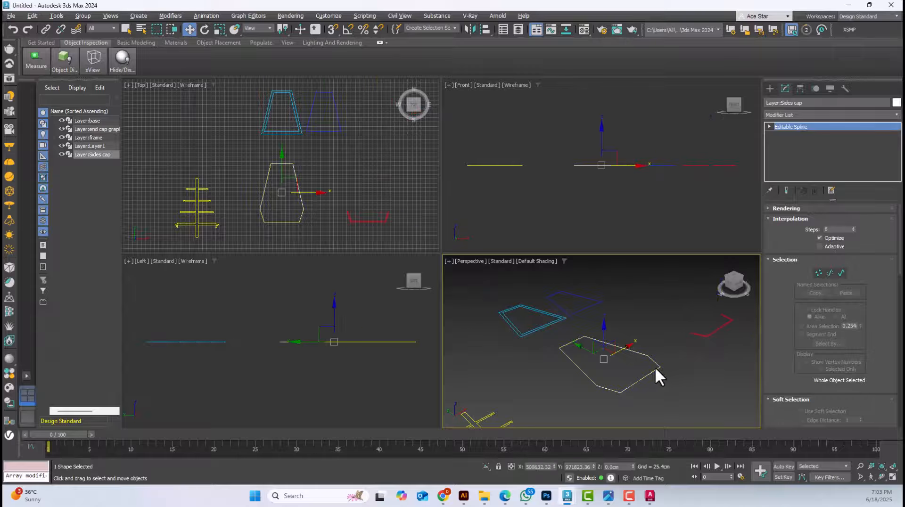
scroll(655, 367, down, 3)
click(611, 392)
scroll(612, 397, up, 4)
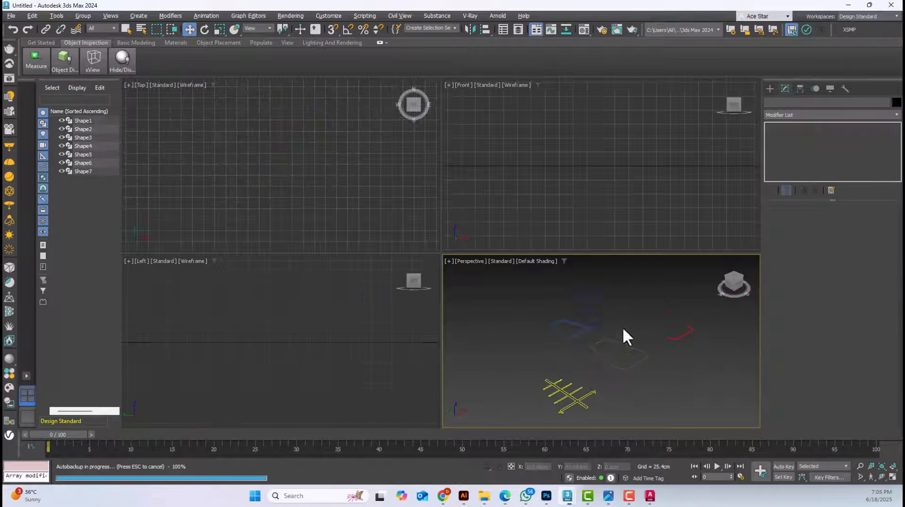
scroll(610, 331, up, 5)
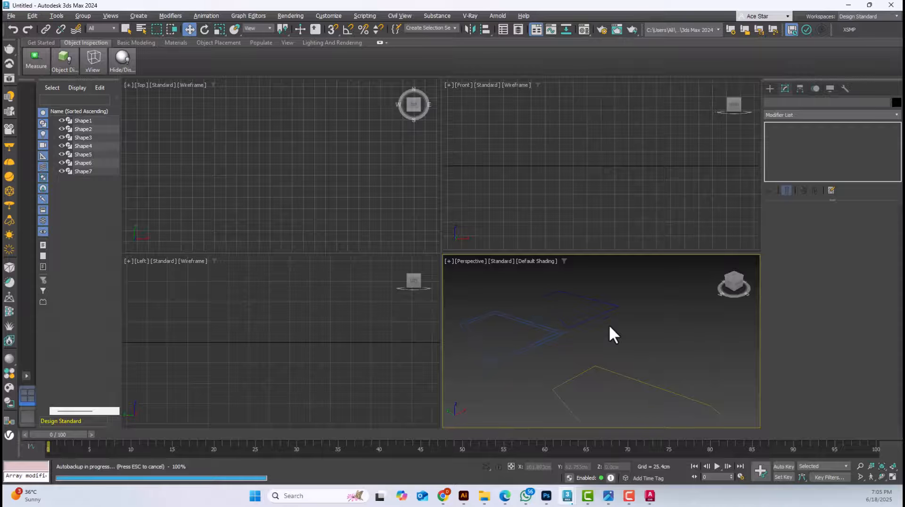
Select the shelf profile and maximize the Perspective viewport around the imported outlines
scroll(617, 344, down, 4)
middle_drag(668, 366, 620, 325)
click(547, 356)
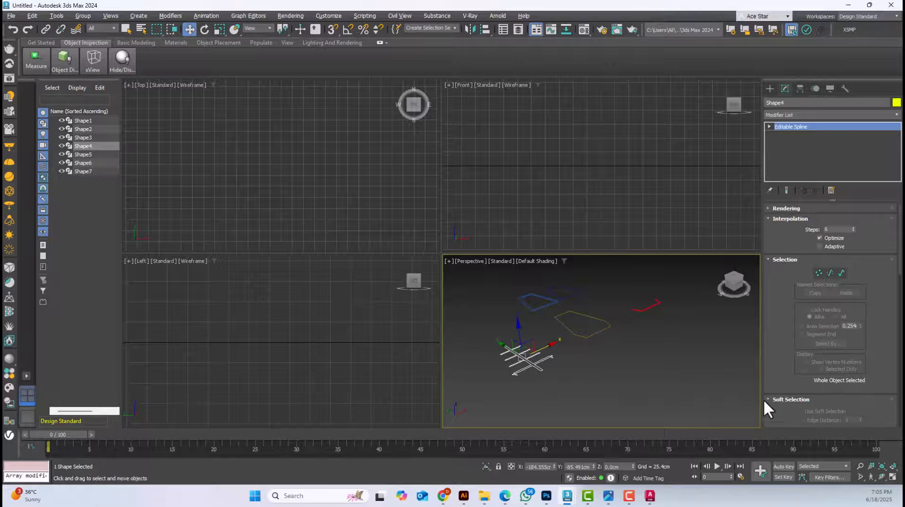
click(892, 477)
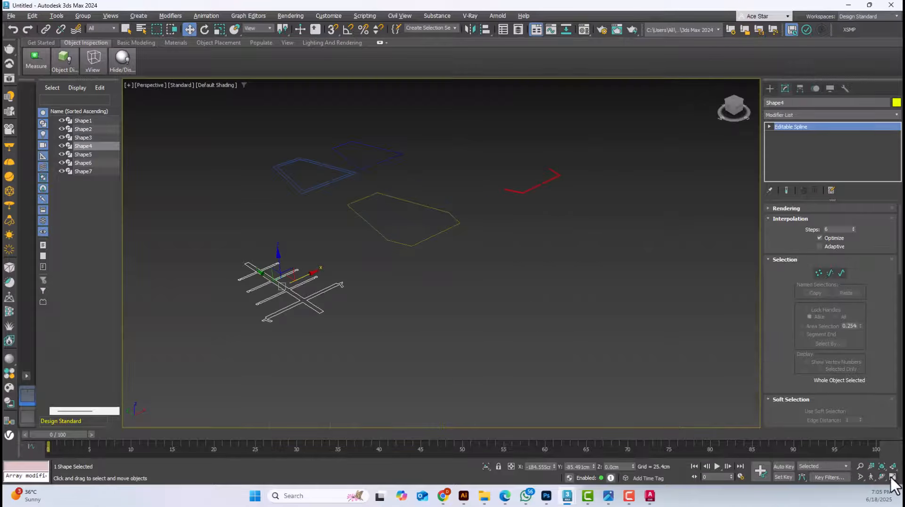
click(539, 334)
drag(528, 329, 349, 389)
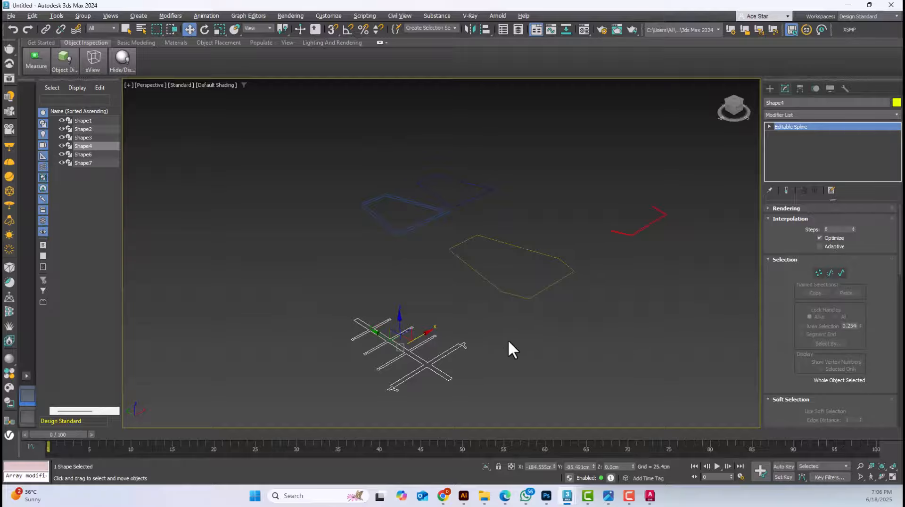
middle_drag(475, 341, 451, 290)
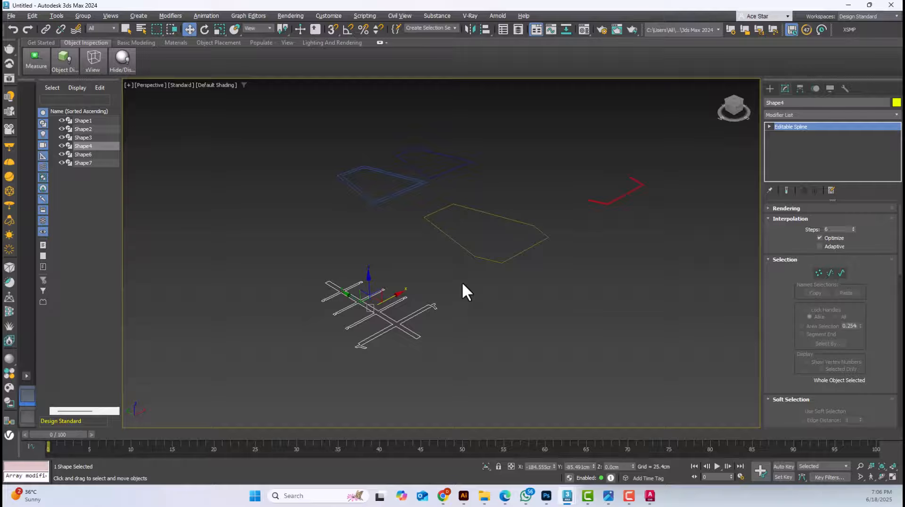
middle_drag(463, 284, 467, 295)
Frame the shelf profile in the Top view, examine it against the other outlines, and clear the selection
key(t)
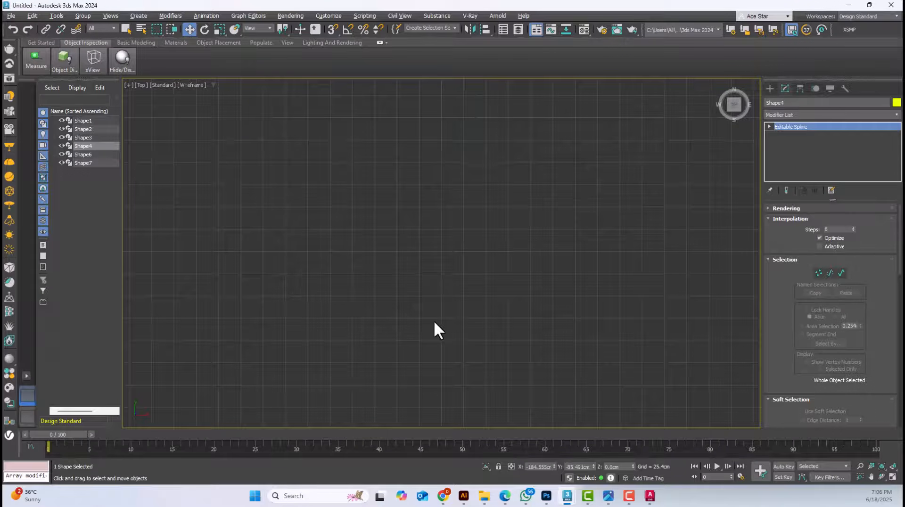
key(z)
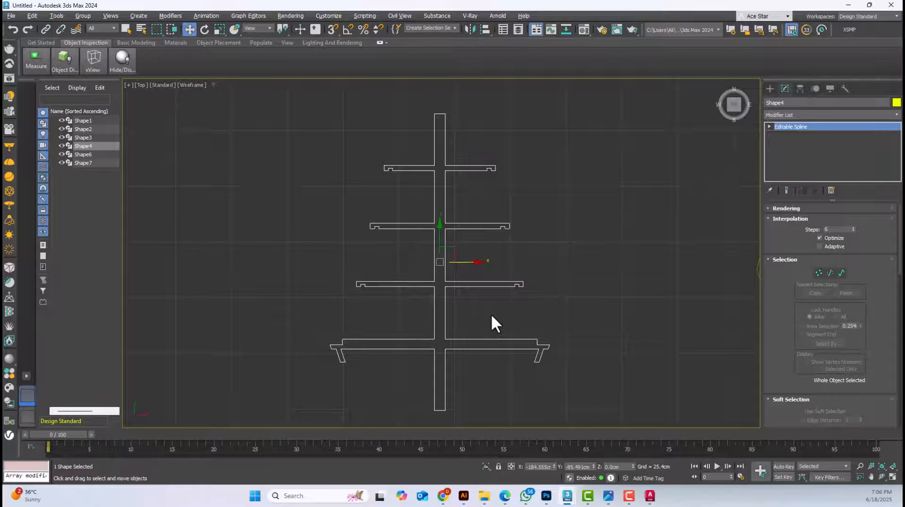
click(478, 302)
click(467, 283)
scroll(443, 213, down, 10)
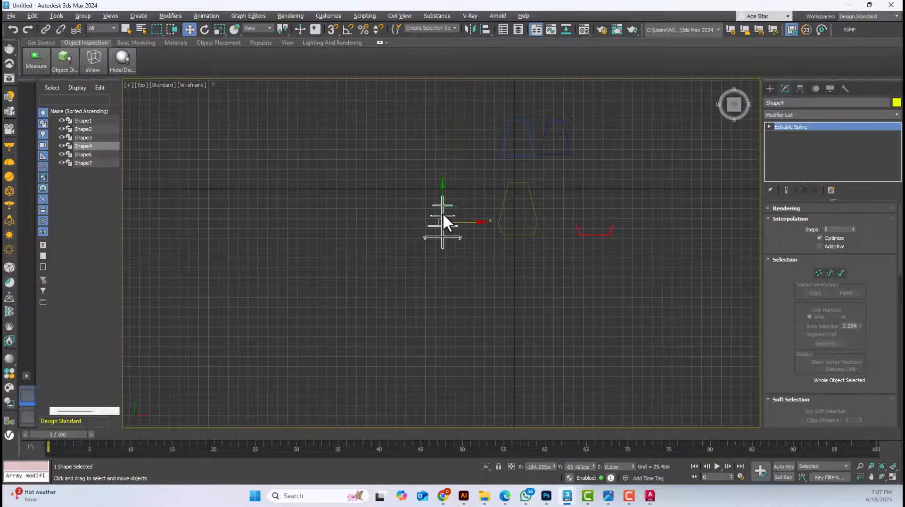
scroll(467, 187, up, 8)
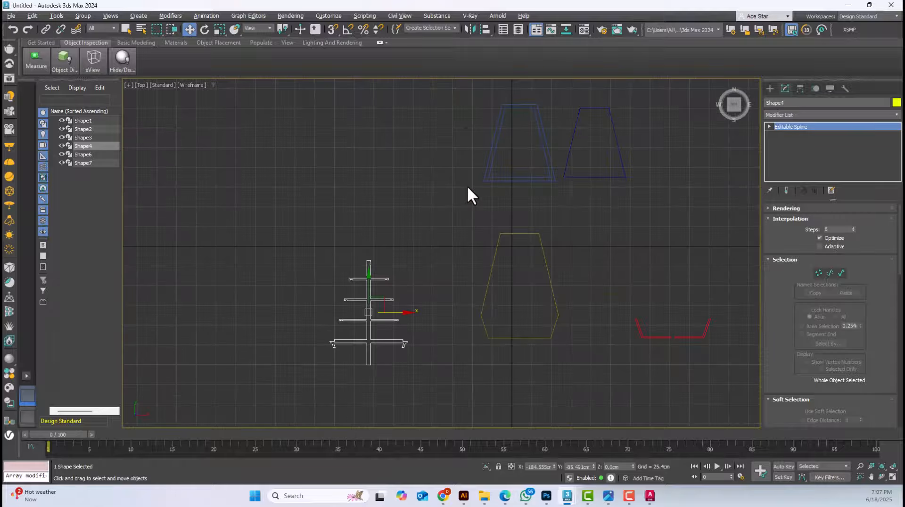
scroll(468, 187, up, 3)
scroll(467, 187, down, 5)
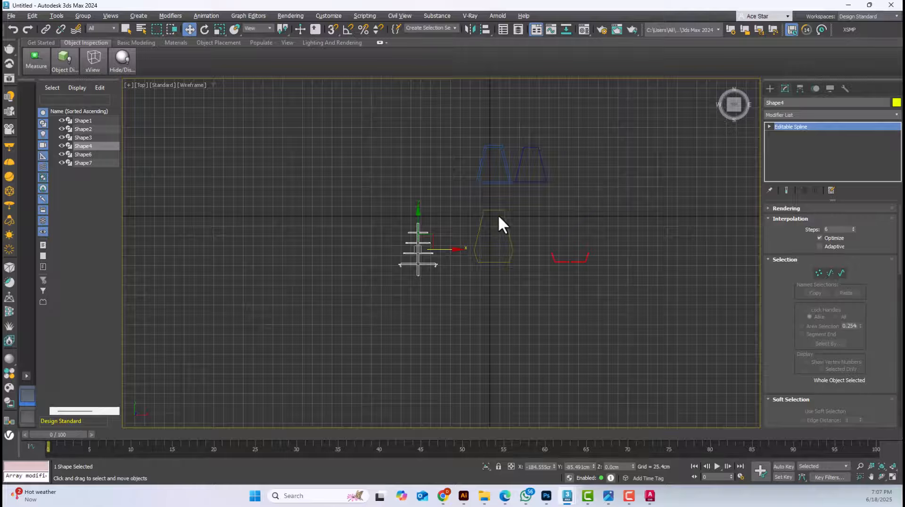
click(533, 223)
scroll(422, 262, up, 5)
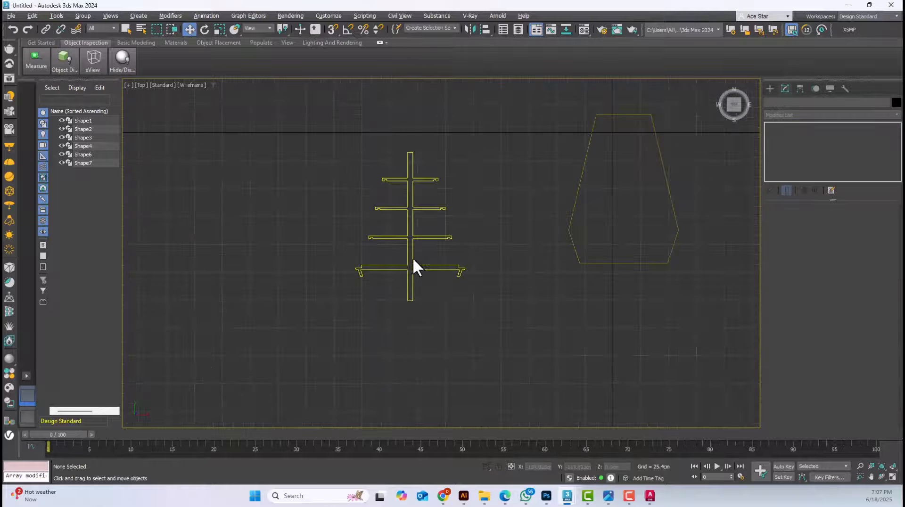
Apply an Extrude modifier to the shelf profile, try an amount of about 134.6 cm in Perspective, and undo that amount
click(412, 257)
key(e)
middle_drag(396, 105, 384, 173)
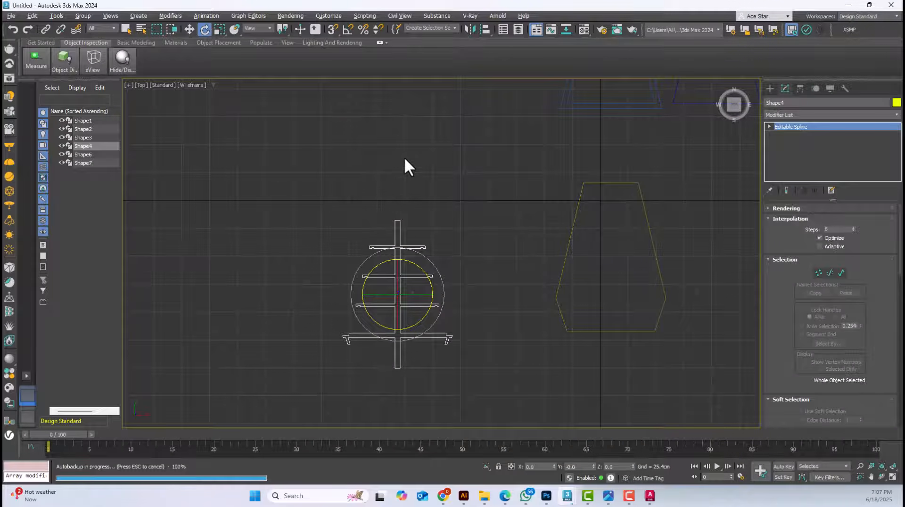
click(192, 30)
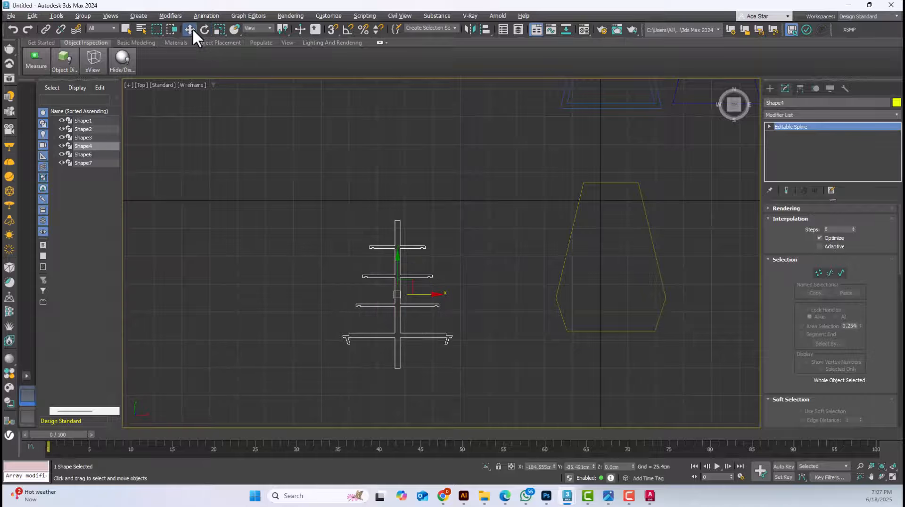
drag(369, 178, 427, 264)
middle_drag(408, 219, 369, 279)
key(p)
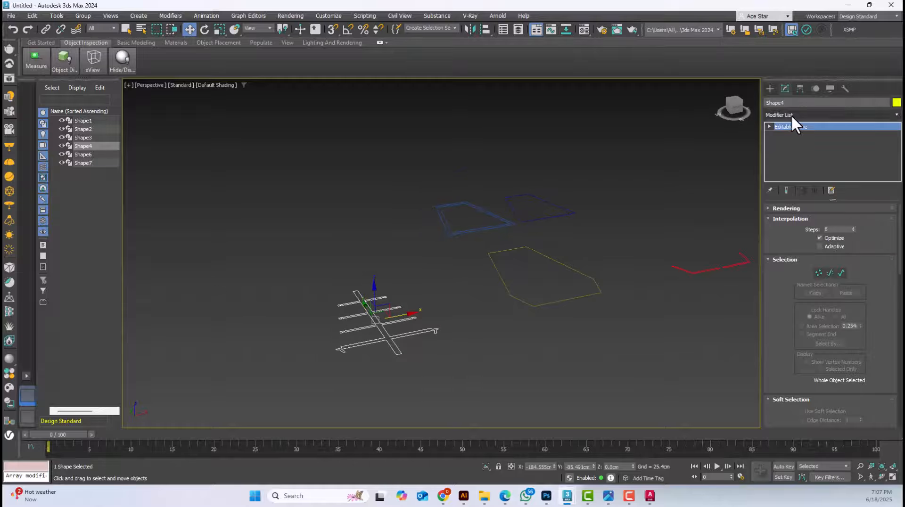
click(791, 114)
click(786, 130)
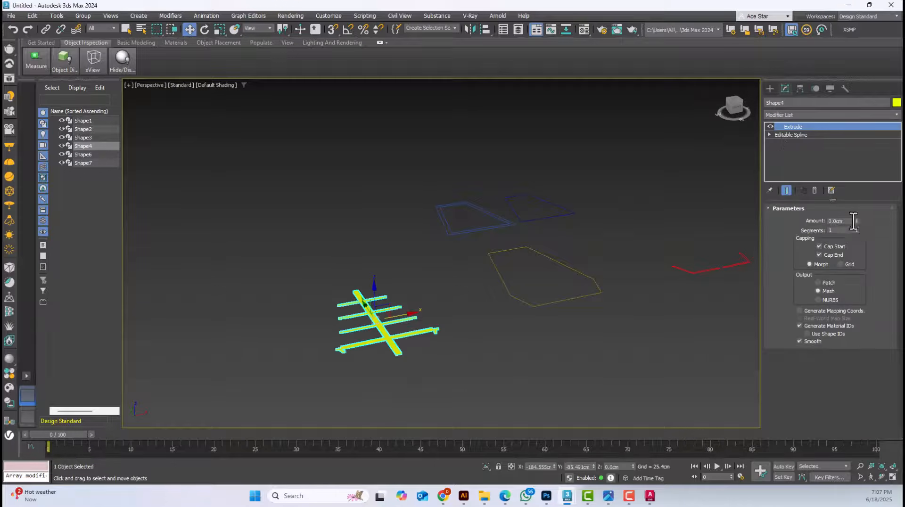
drag(856, 221, 841, 171)
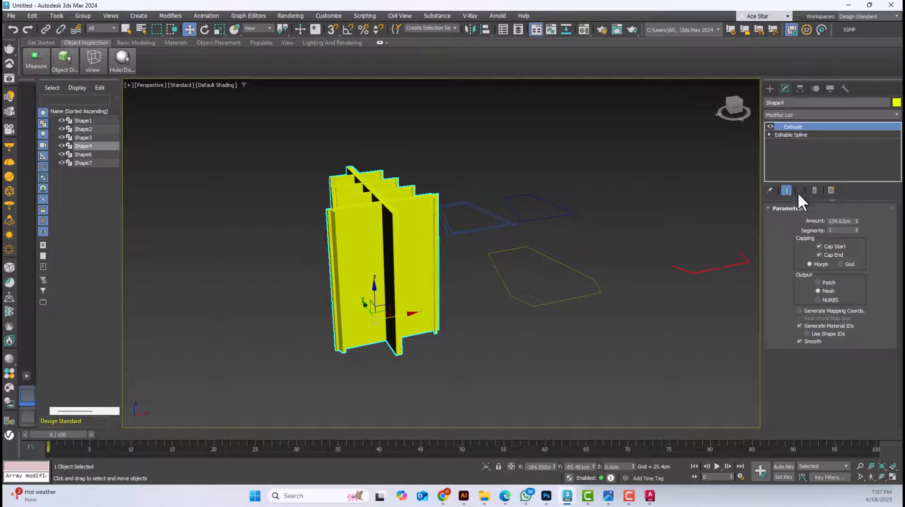
key(ctrl+z)
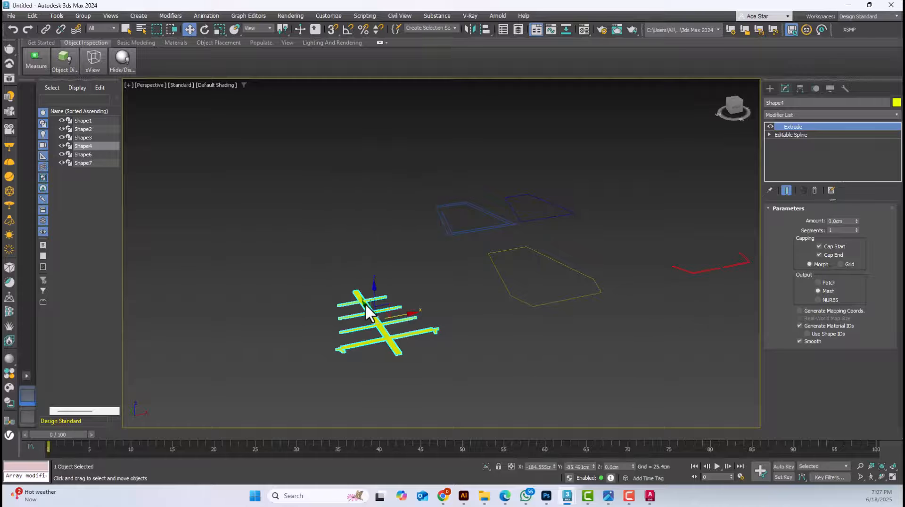
Try rotating the shelf profile freehand about X to 90 degrees from the Top view, and undo the rotation
key(t)
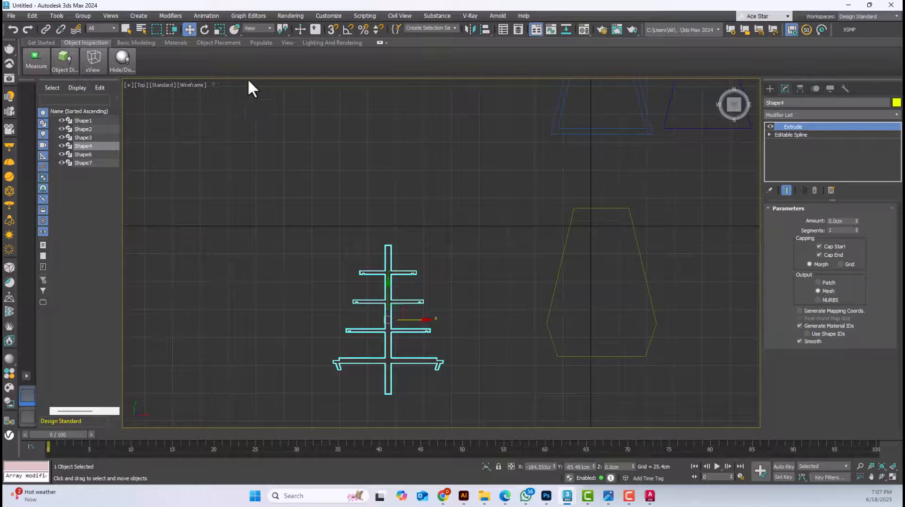
click(204, 29)
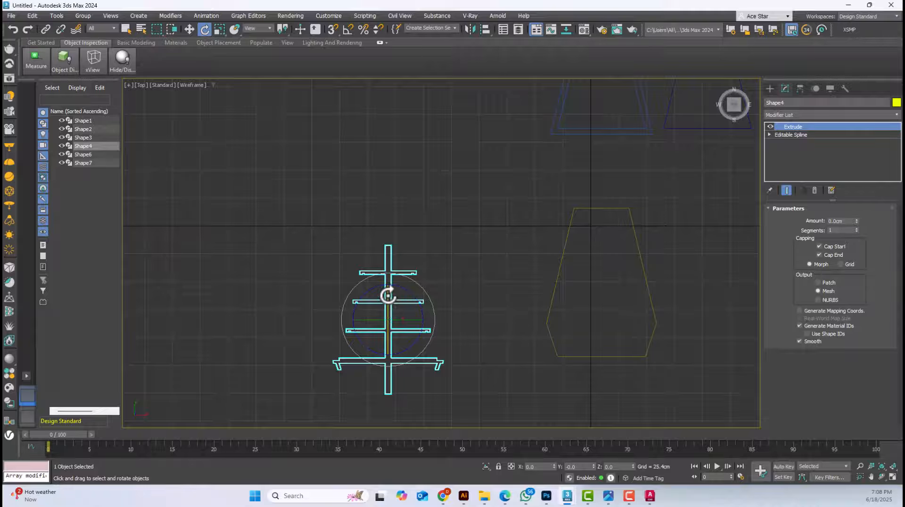
drag(388, 296, 387, 381)
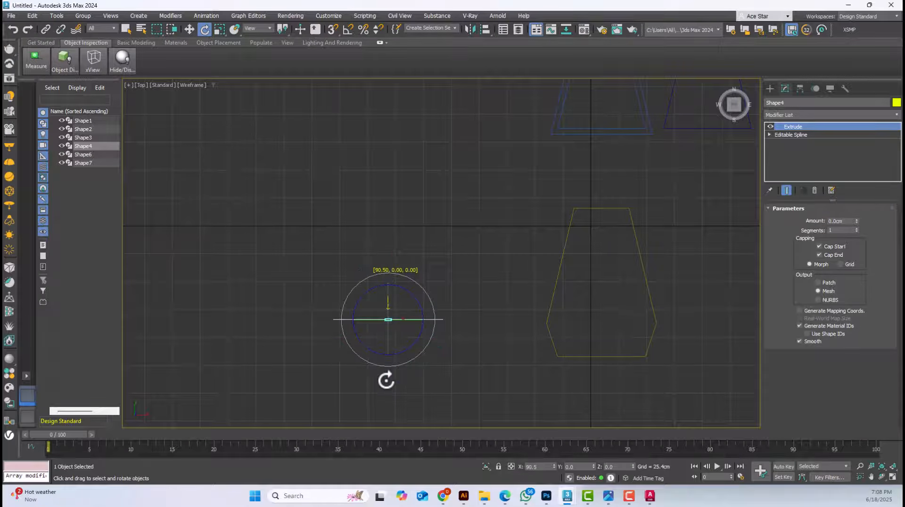
scroll(384, 327, up, 6)
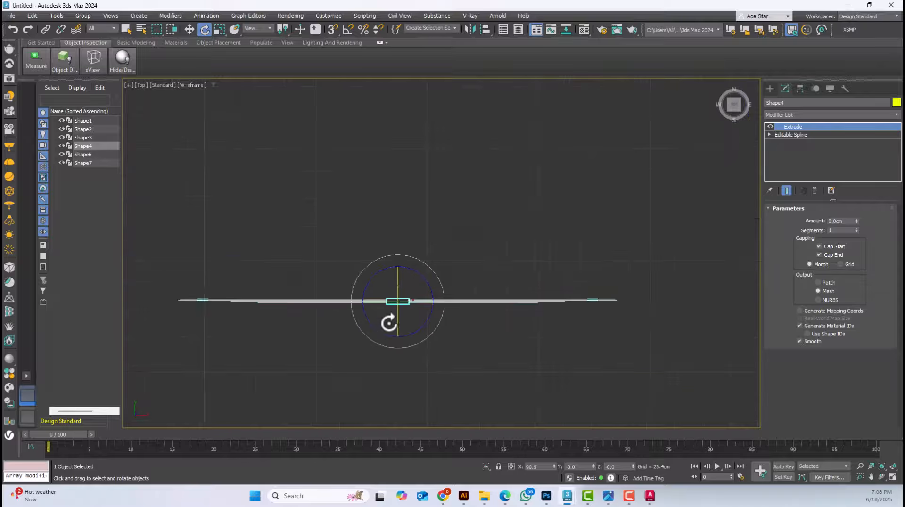
drag(417, 282, 416, 282)
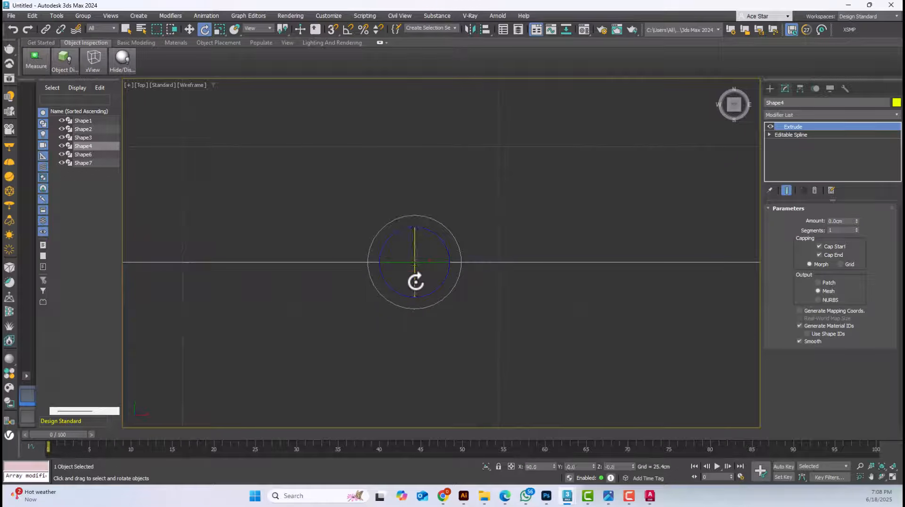
key(ctrl+z)
key(ctrl+z)
scroll(416, 282, down, 6)
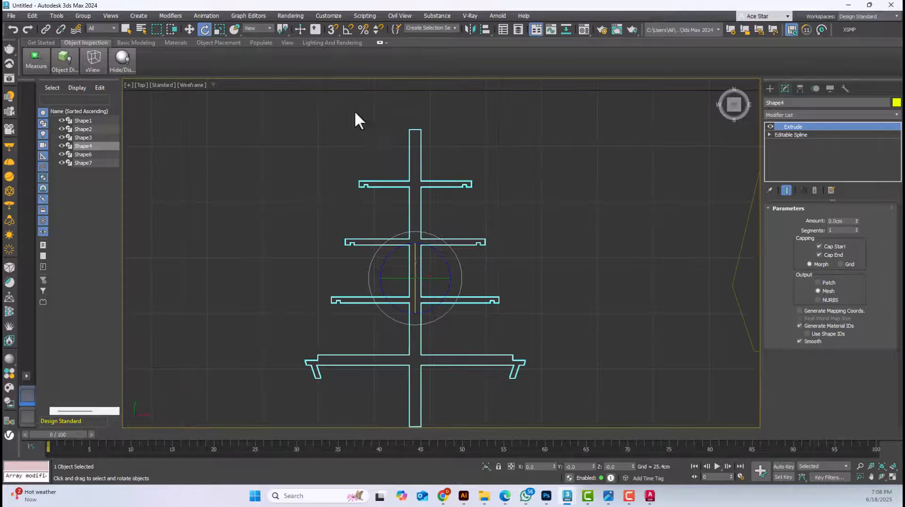
Turn on Angle Snap, rotate the shelf profile 90 degrees about X, and check it upright in the Front view
click(349, 30)
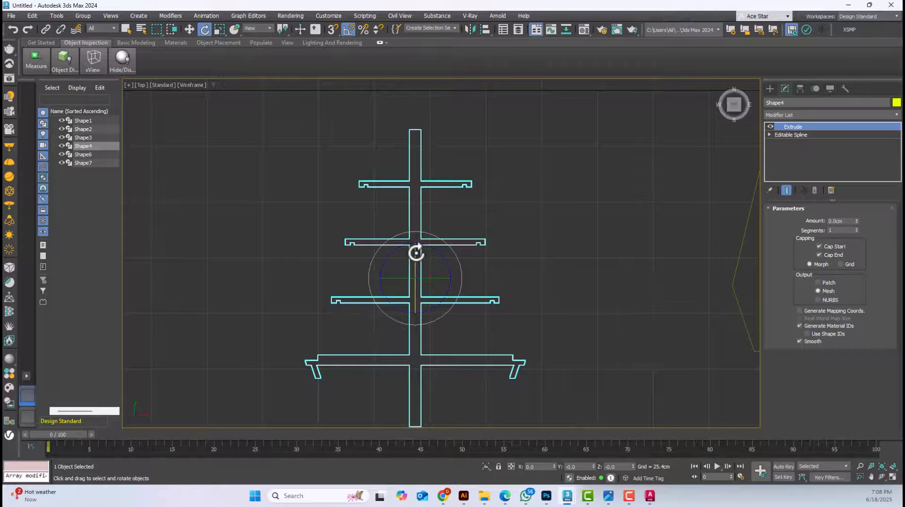
drag(414, 256, 414, 291)
key(f)
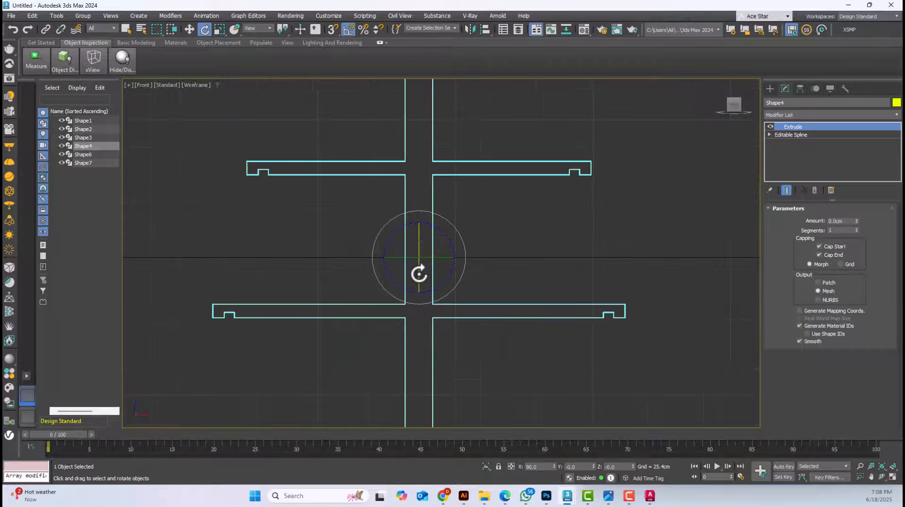
scroll(422, 252, down, 2)
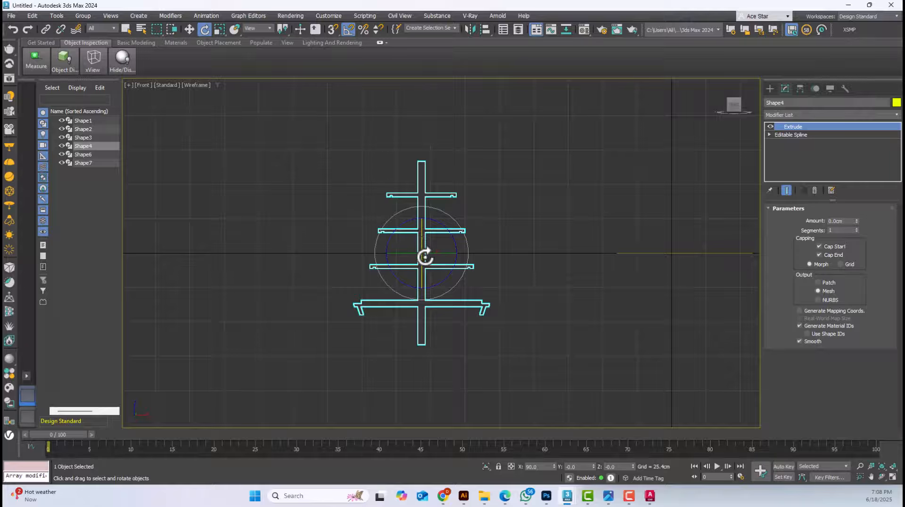
scroll(414, 259, up, 2)
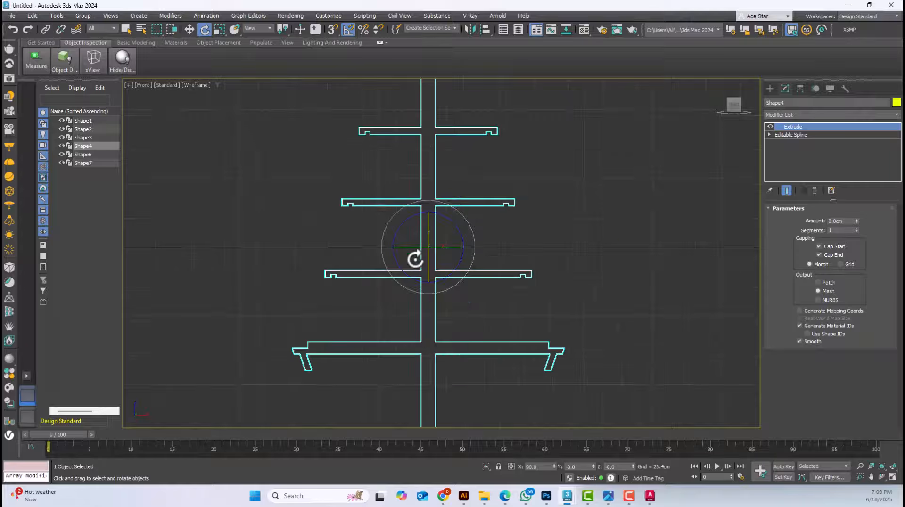
scroll(414, 245, down, 2)
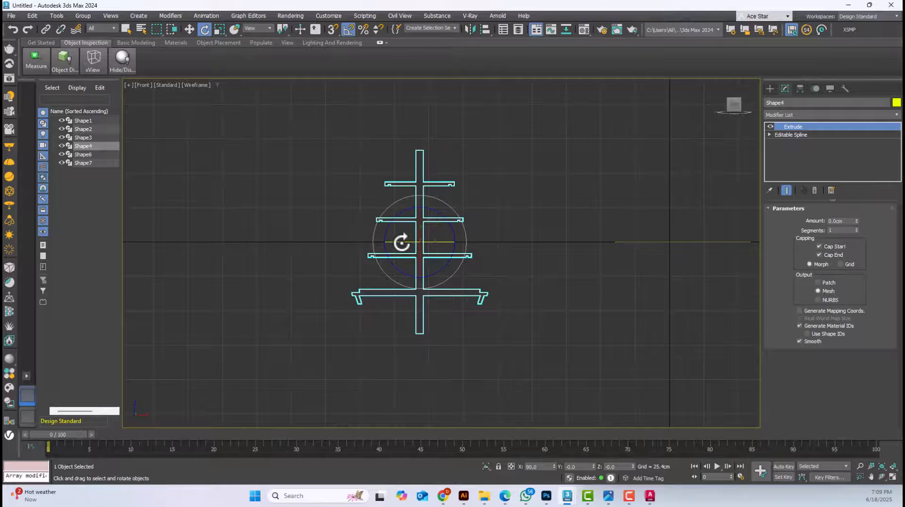
scroll(400, 242, up, 1)
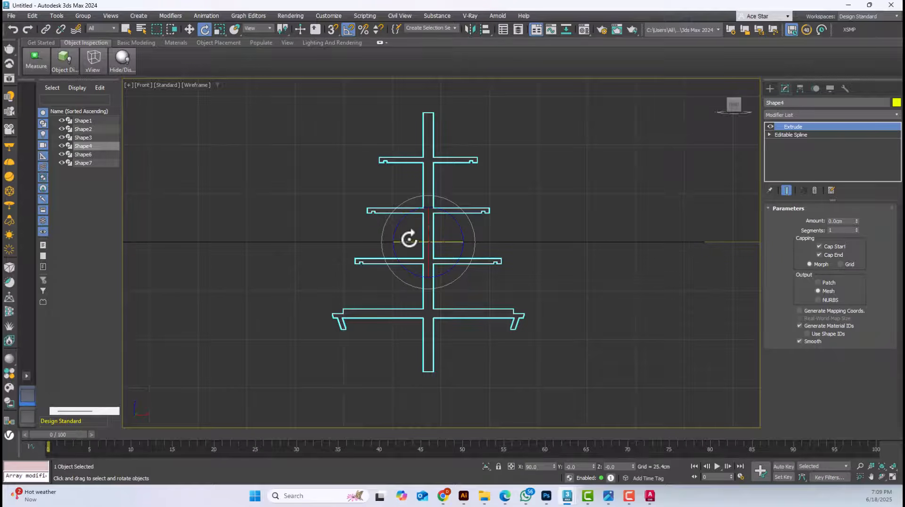
scroll(417, 245, up, 2)
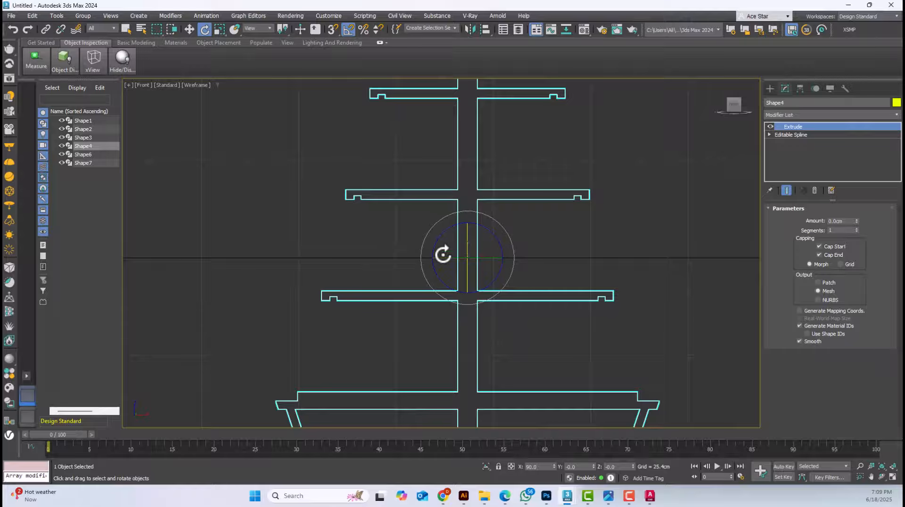
Rotate the upright shelf profile 90 degrees about Z and return to the Move tool
drag(440, 257, 483, 263)
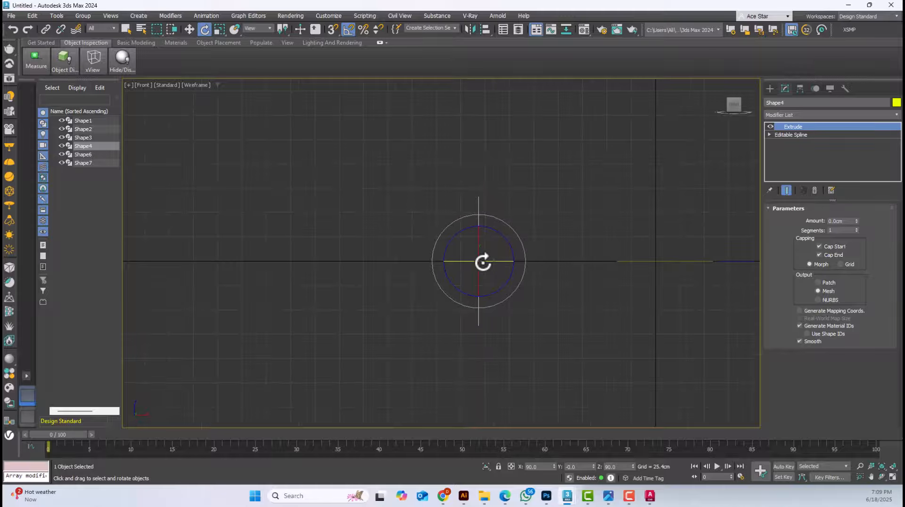
click(191, 30)
middle_drag(414, 163, 410, 199)
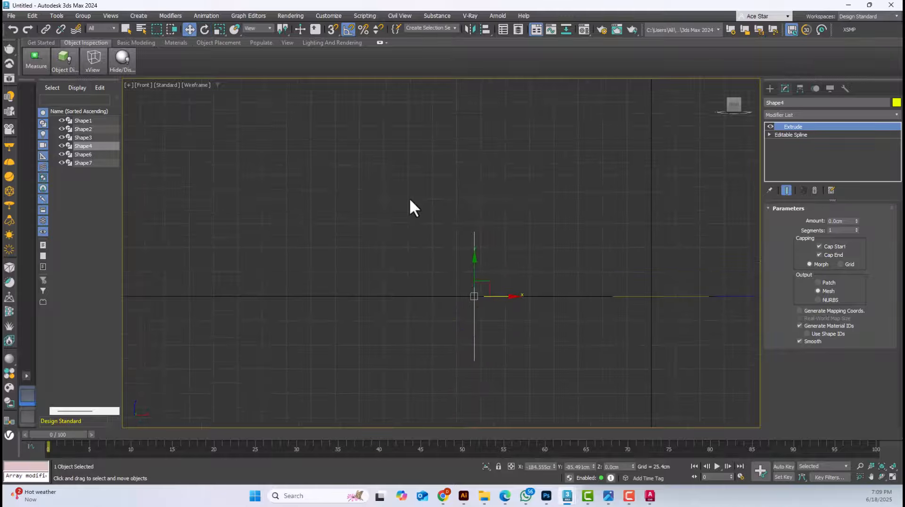
Examine the whole gondola in the enlarged Gondola .jpg reference image and return to 3ds Max
click(608, 496)
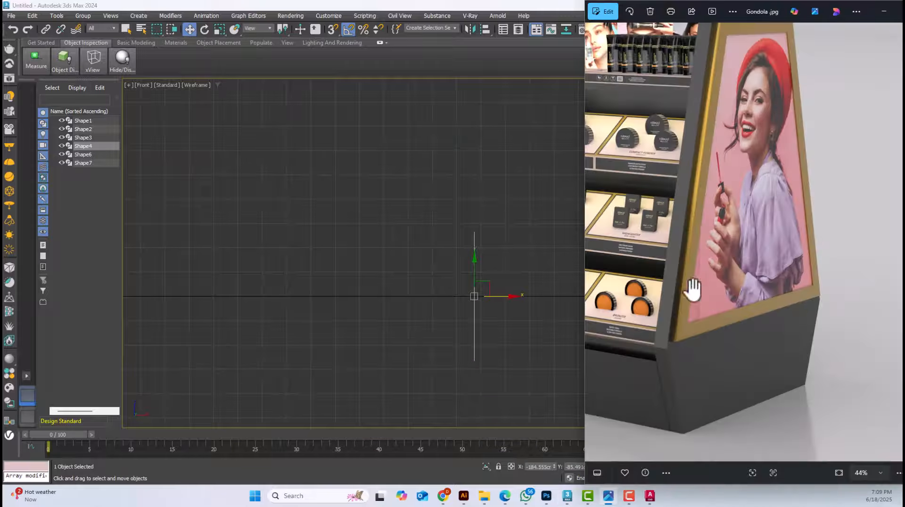
click(900, 12)
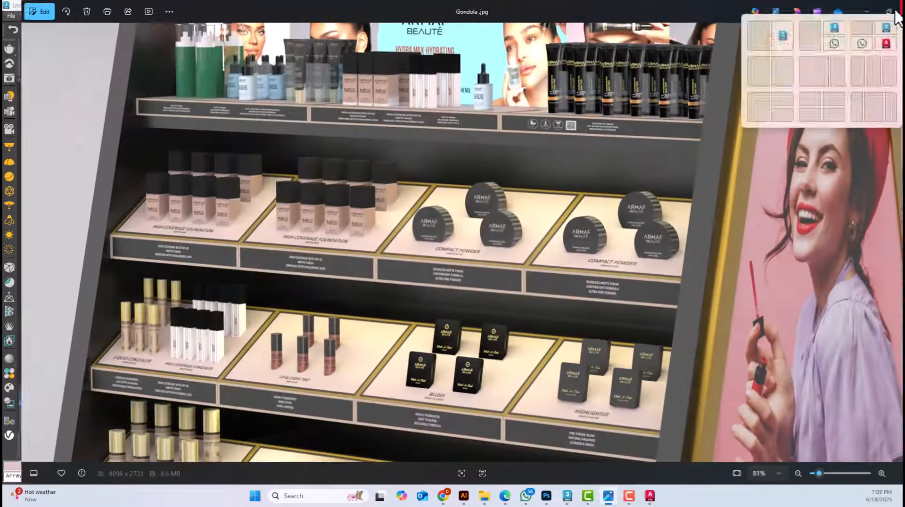
scroll(468, 222, down, 3)
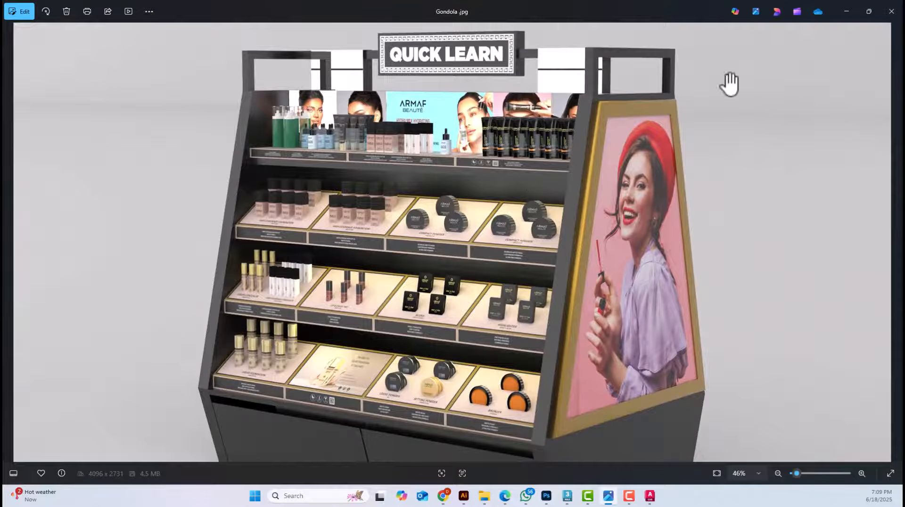
drag(700, 11, 456, 493)
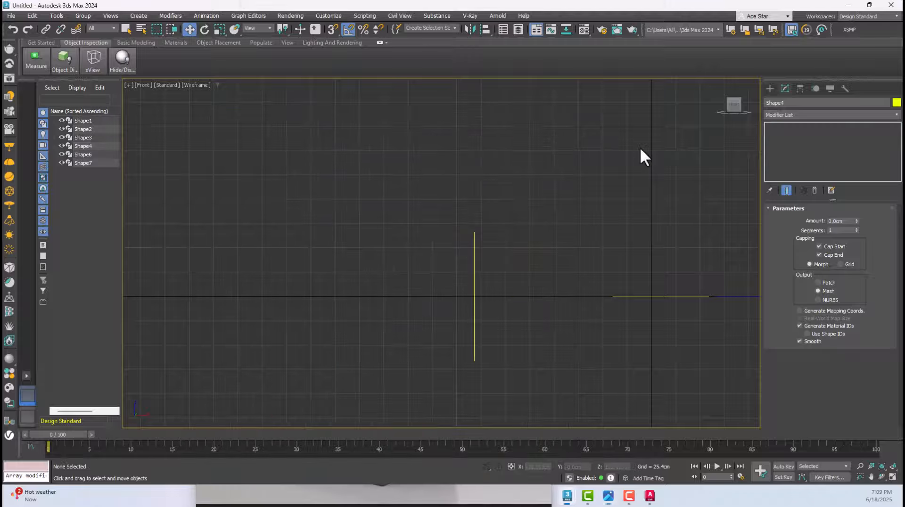
Reselect the upright shelf profile and raise it above the ground line in the Front view, to about Z 69.4 cm
click(475, 294)
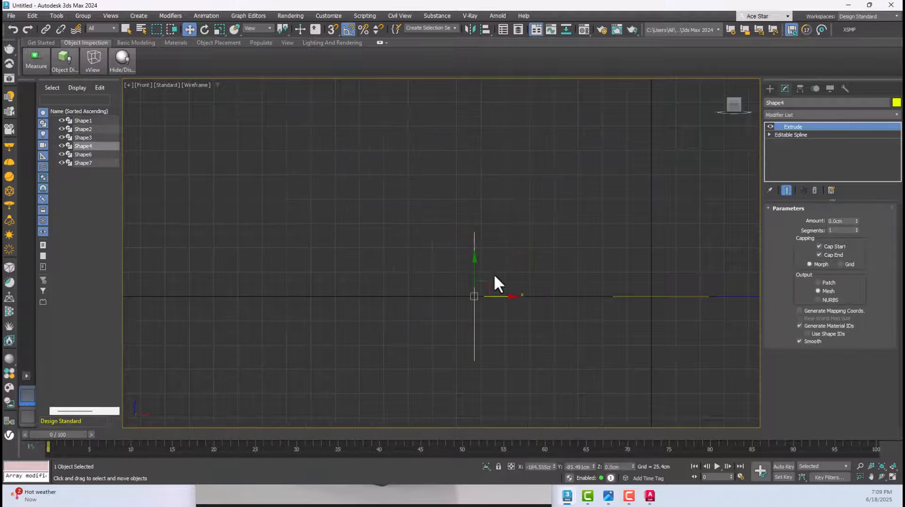
key(p)
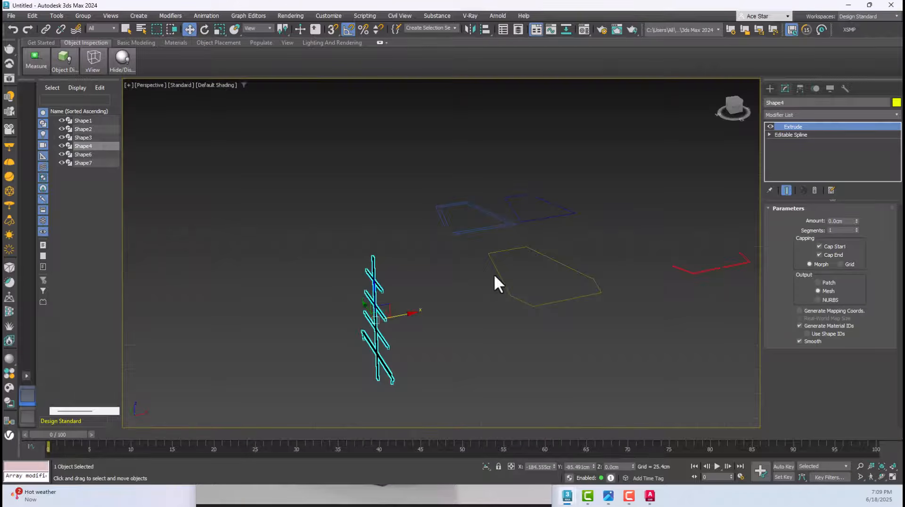
mouse_move(494, 273)
alt+middle_down()
mouse_move(448, 304)
mouse_move(400, 291)
alt+middle_up()
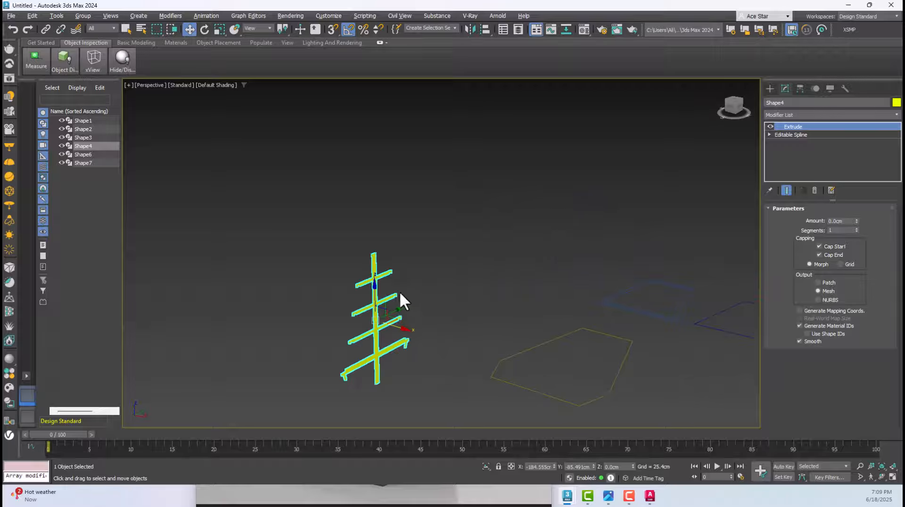
key(f)
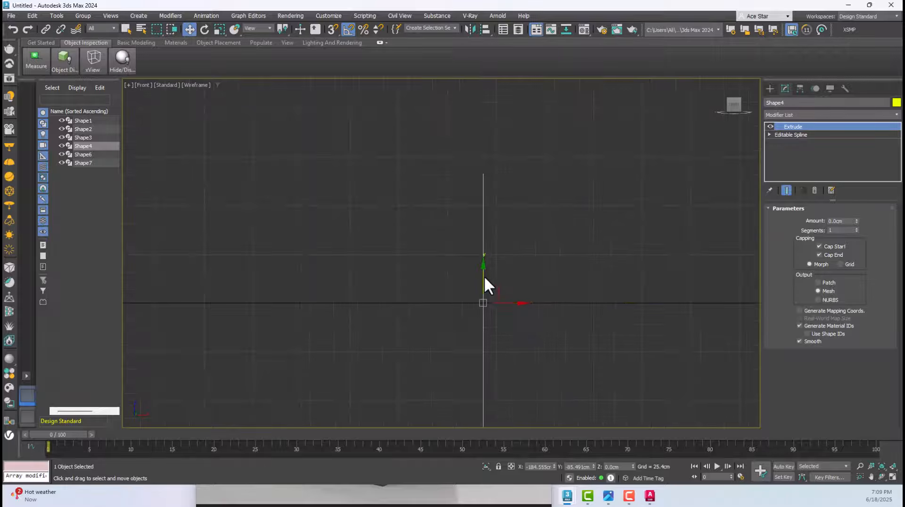
middle_drag(485, 285, 487, 174)
drag(488, 176, 484, 151)
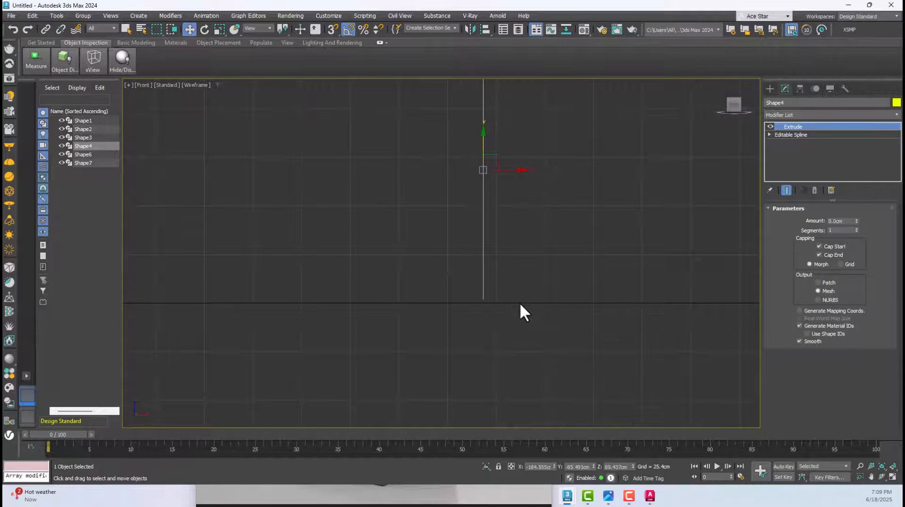
Lower the shelf profile slightly so its foot rests on the Front view's ground line, at about Z 67.7 cm
scroll(520, 305, down, 4)
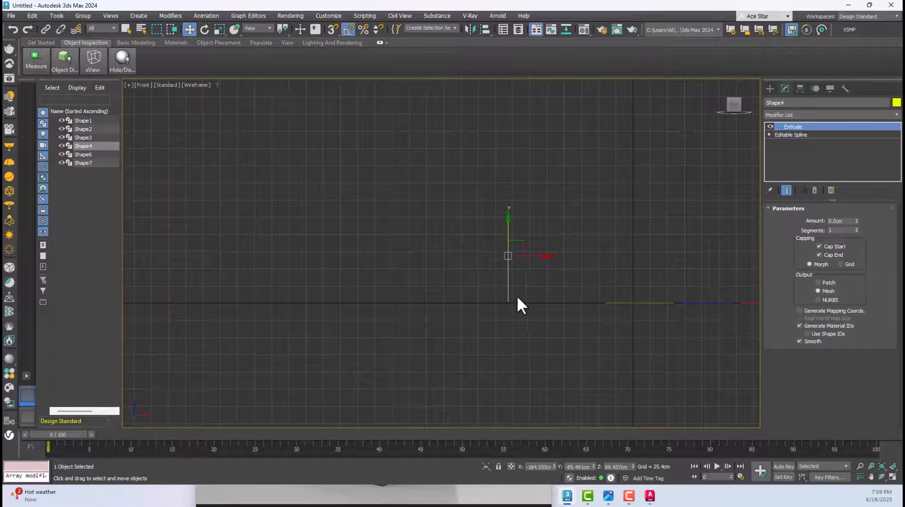
scroll(514, 303, up, 3)
scroll(515, 304, down, 3)
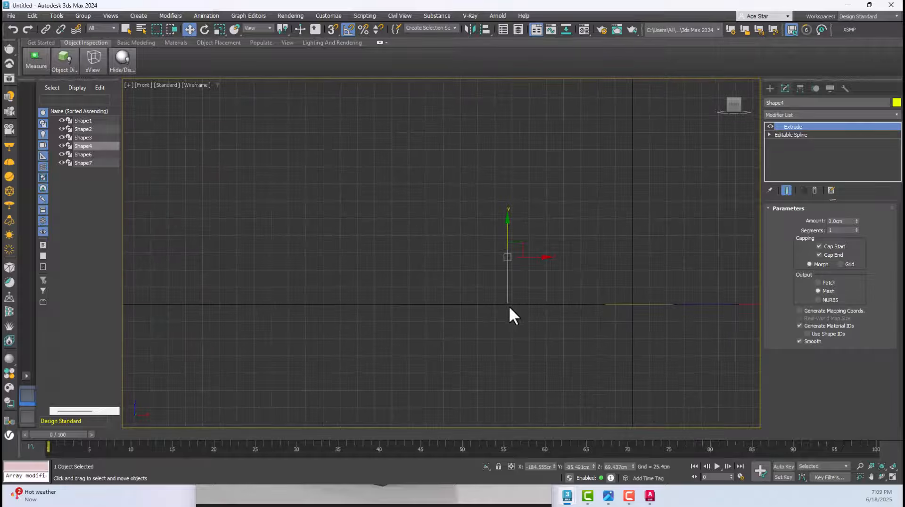
scroll(509, 307, up, 4)
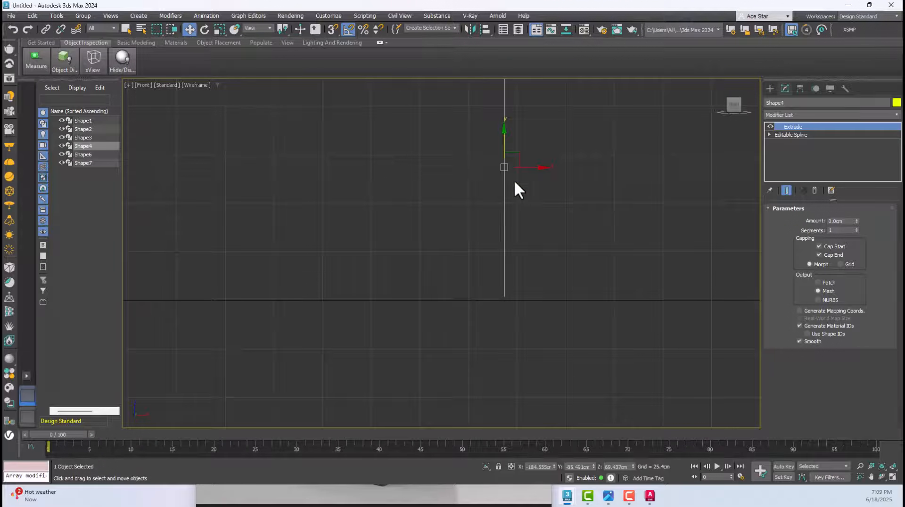
drag(503, 142, 510, 146)
middle_drag(511, 152, 507, 166)
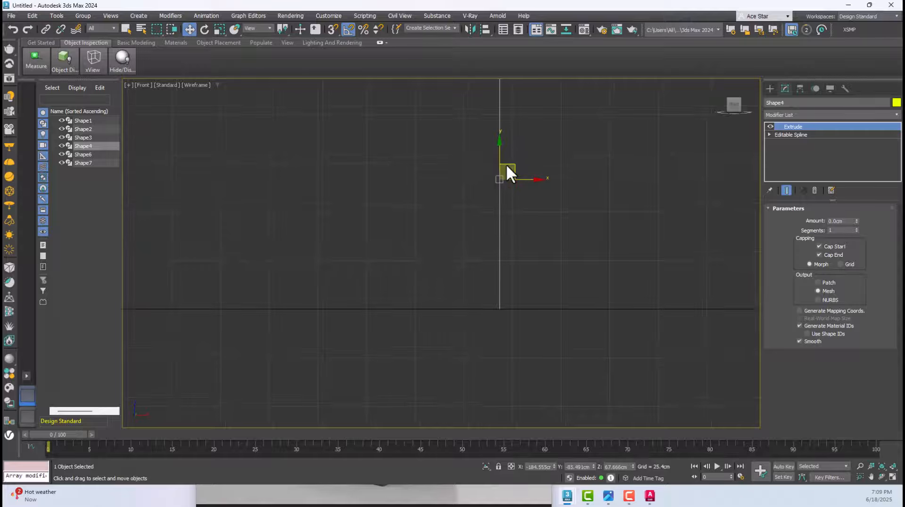
Remove the Extrude modifier from the shelf profile and inspect its bare outline in Perspective
key(p)
alt+middle_drag(503, 238, 466, 241)
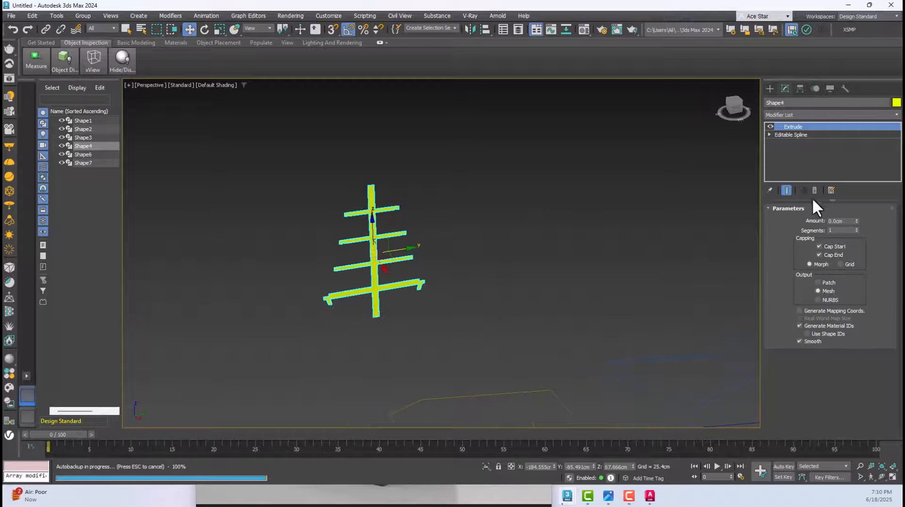
click(814, 190)
scroll(353, 277, up, 6)
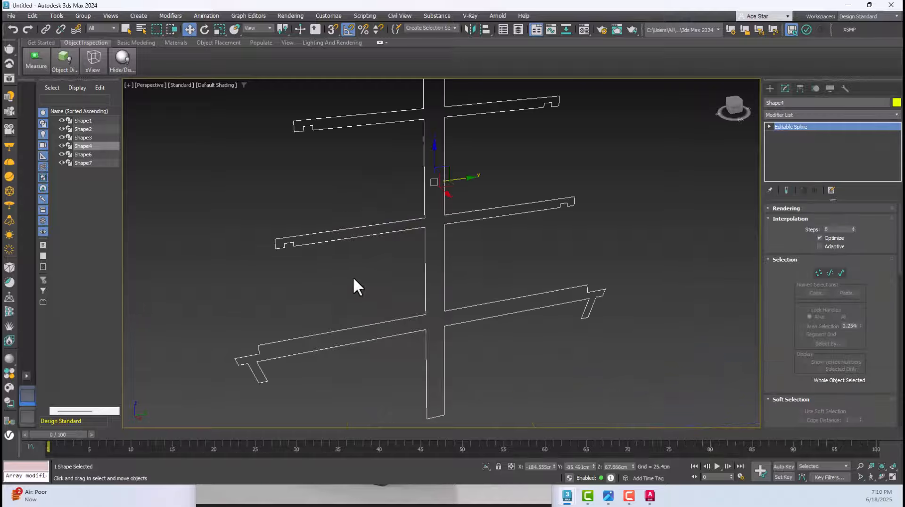
scroll(354, 281, down, 3)
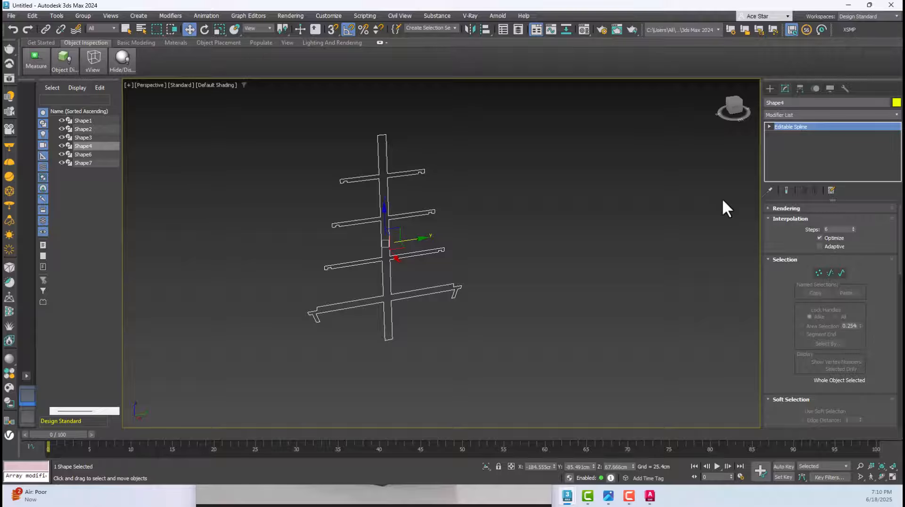
Compare the shelf levels with the gondola reference image and return to the shelf profile in 3ds Max
click(608, 496)
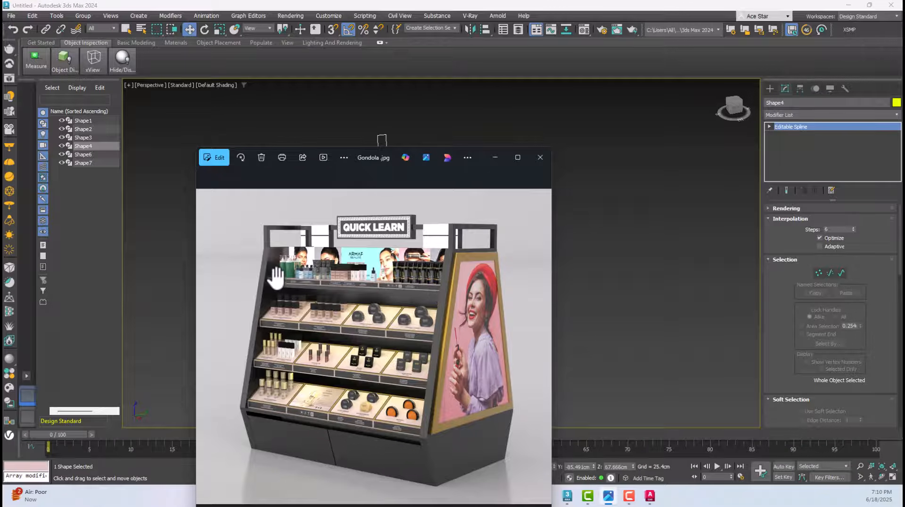
scroll(274, 279, up, 3)
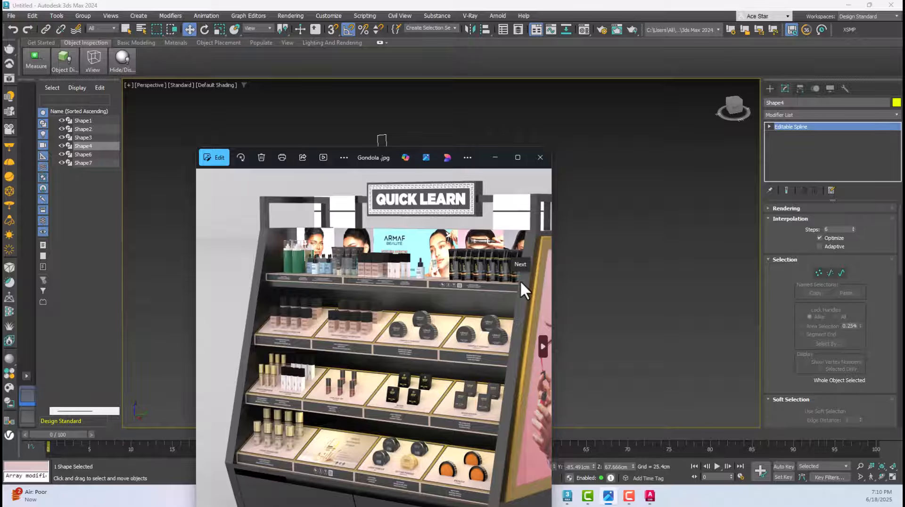
click(630, 259)
click(423, 253)
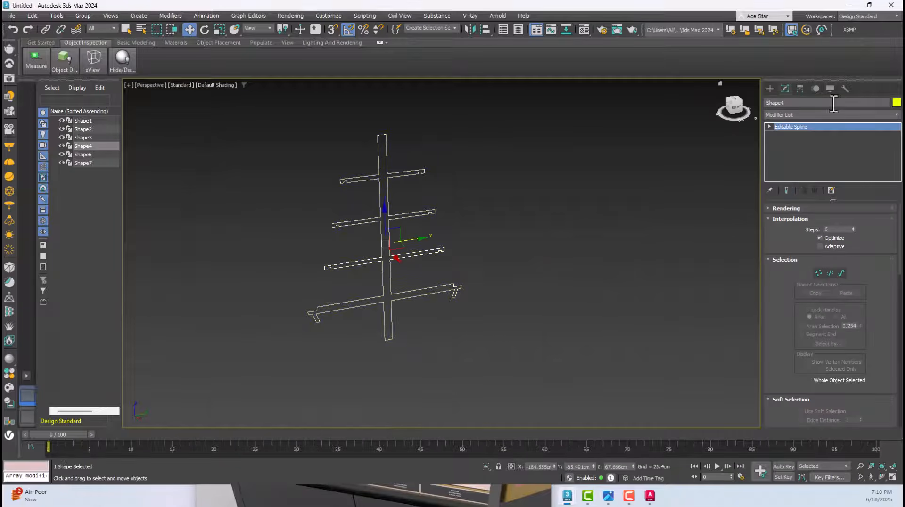
Try an Extrude modifier on the shelf profile and remove it again
click(807, 114)
text(ex)
click(783, 134)
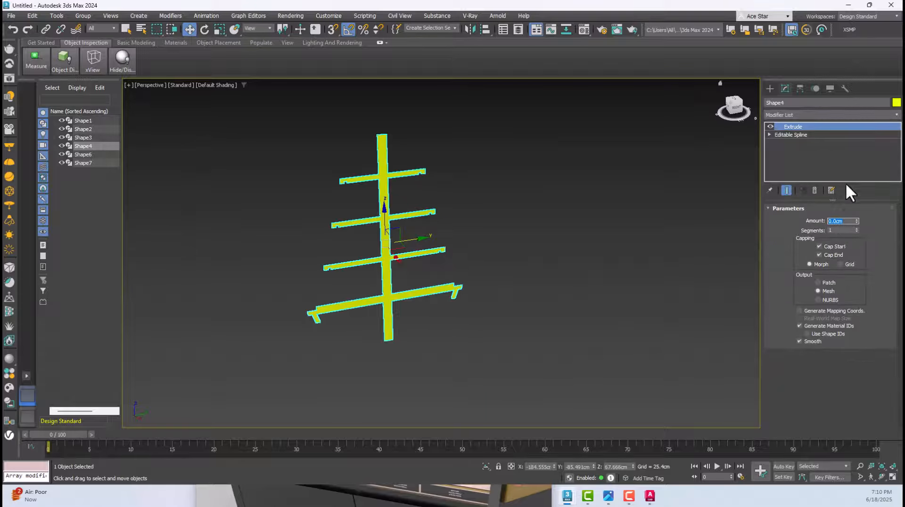
click(815, 190)
click(770, 88)
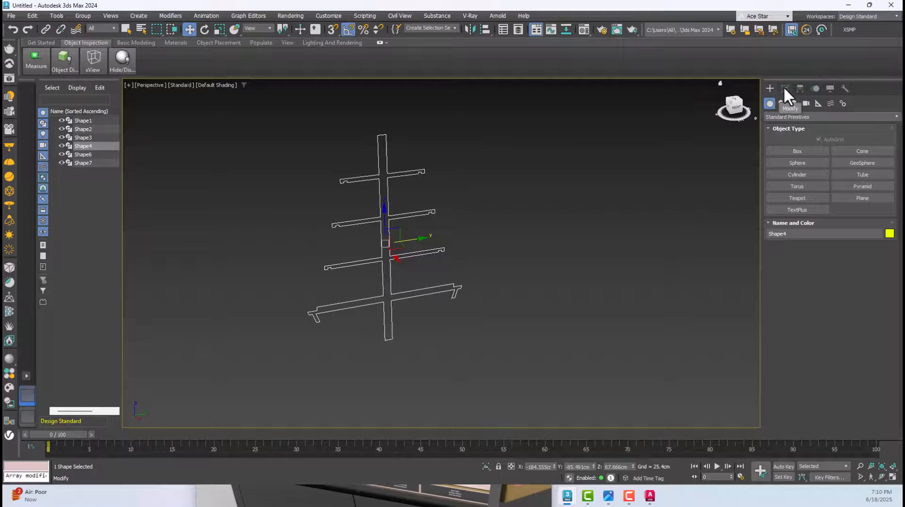
click(784, 88)
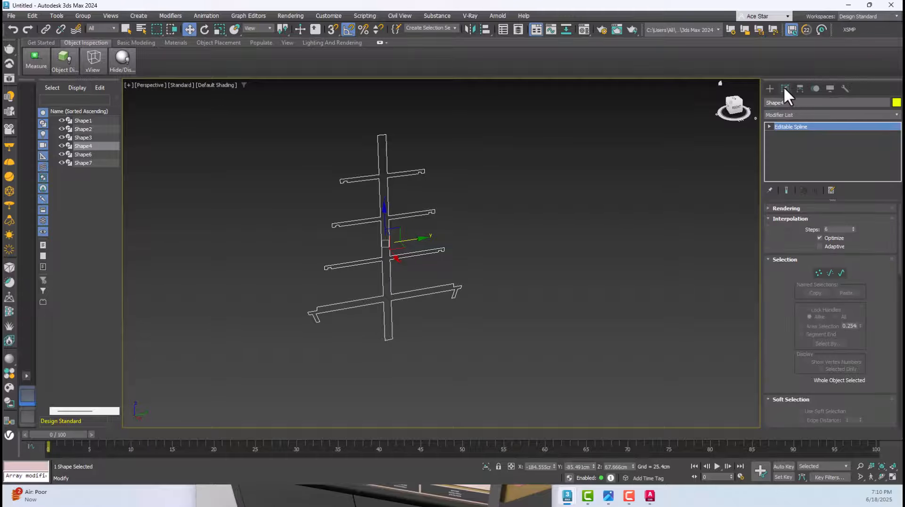
Reselect the shelf profile and look through the modifiers available for it
click(515, 159)
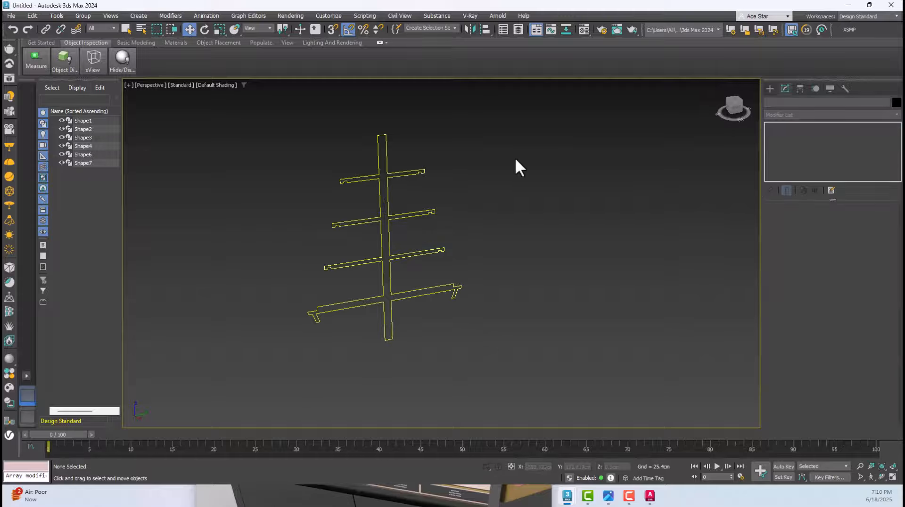
drag(487, 142, 389, 197)
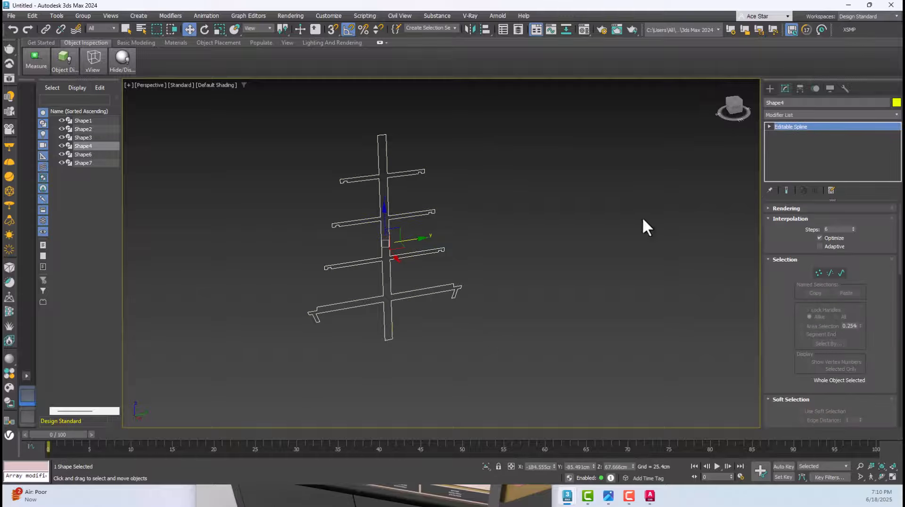
click(804, 115)
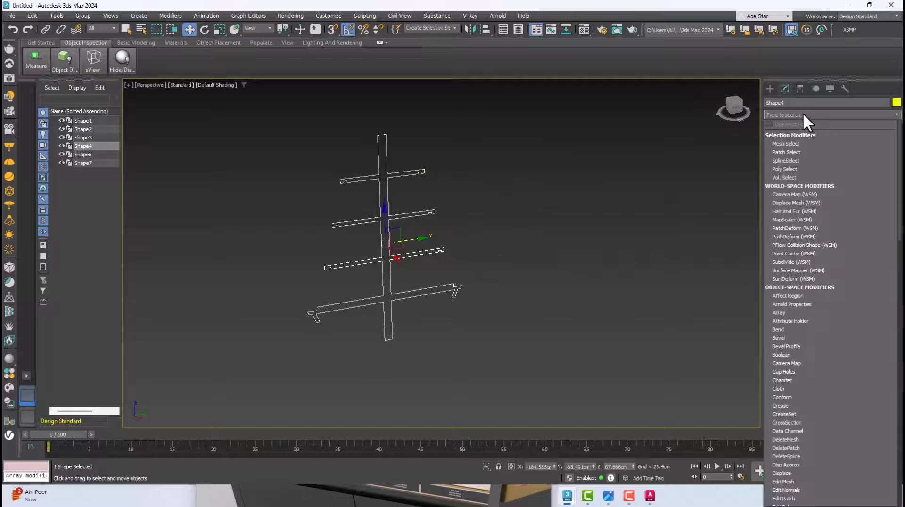
scroll(798, 261, down, 20)
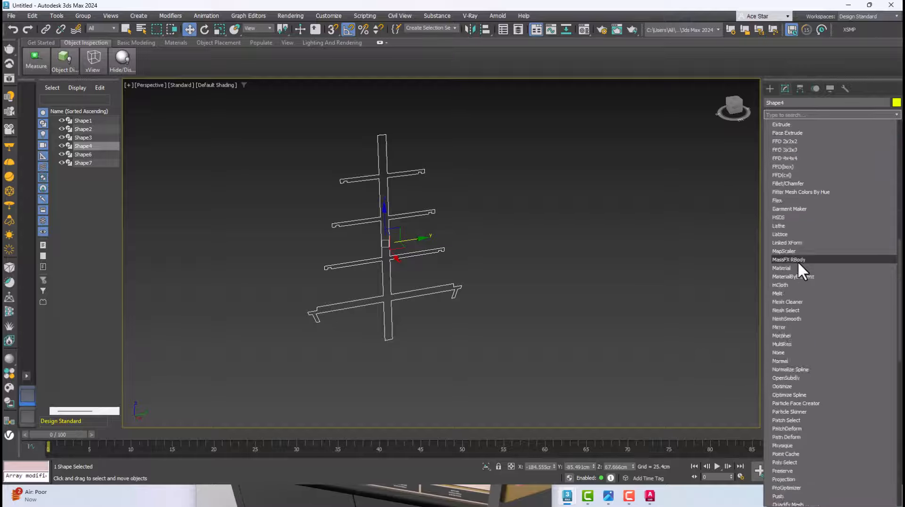
scroll(798, 262, down, 4)
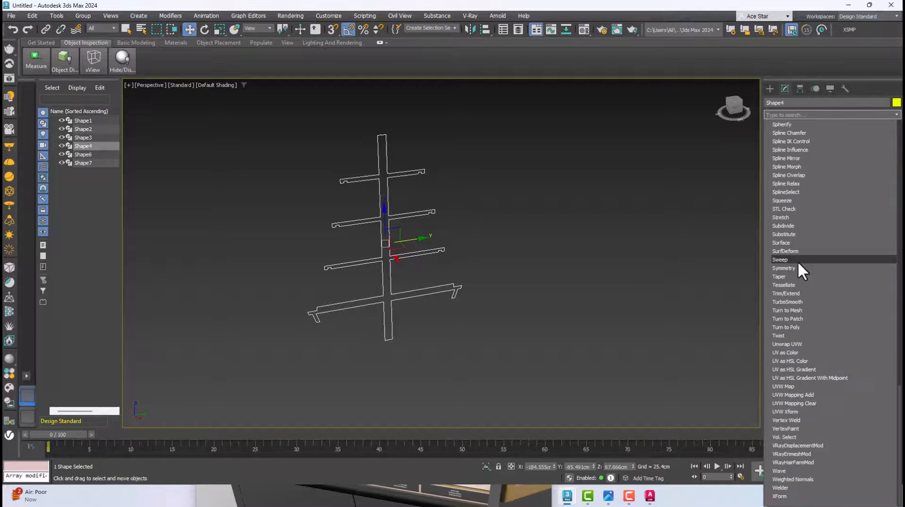
scroll(798, 261, up, 20)
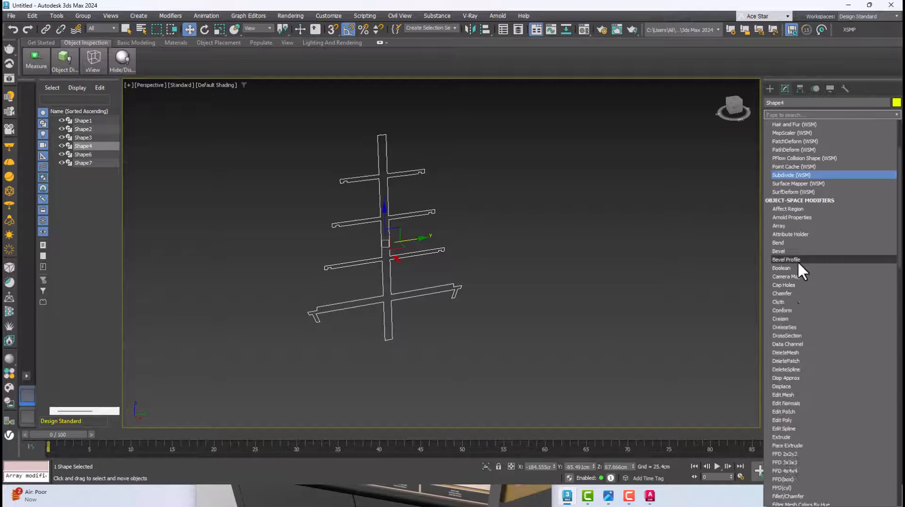
click(789, 114)
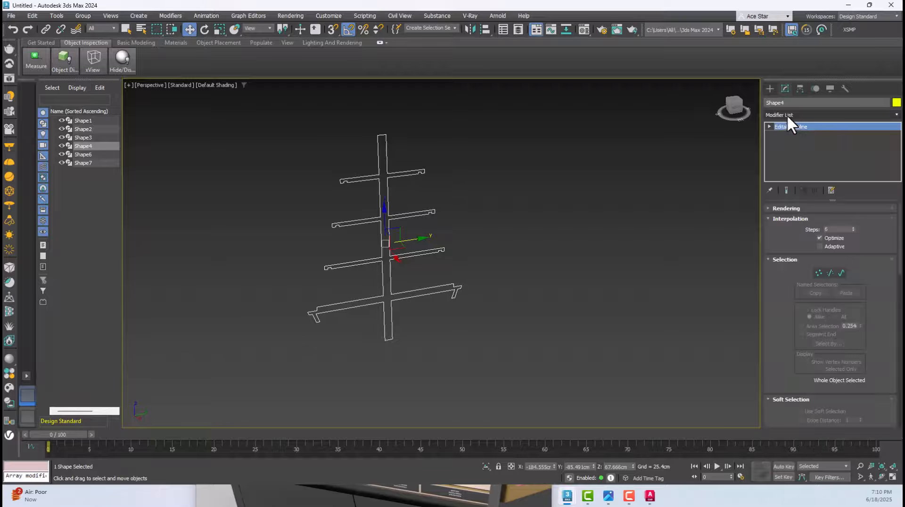
Apply an Extrude modifier to the shelf profile with an amount of 140 cm
click(787, 114)
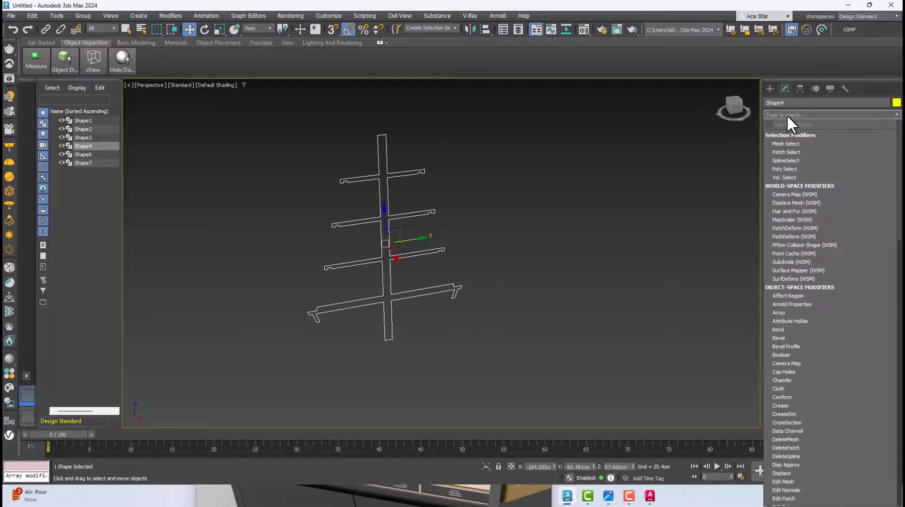
text(e)
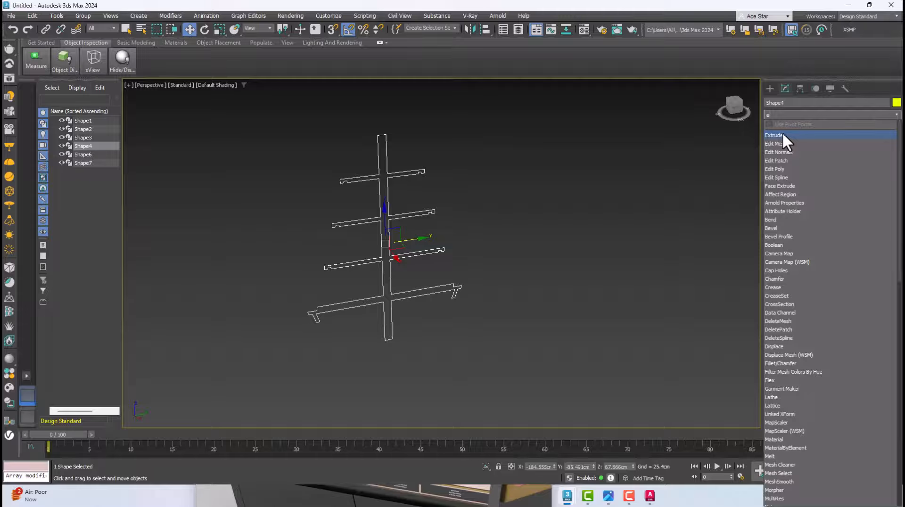
click(779, 135)
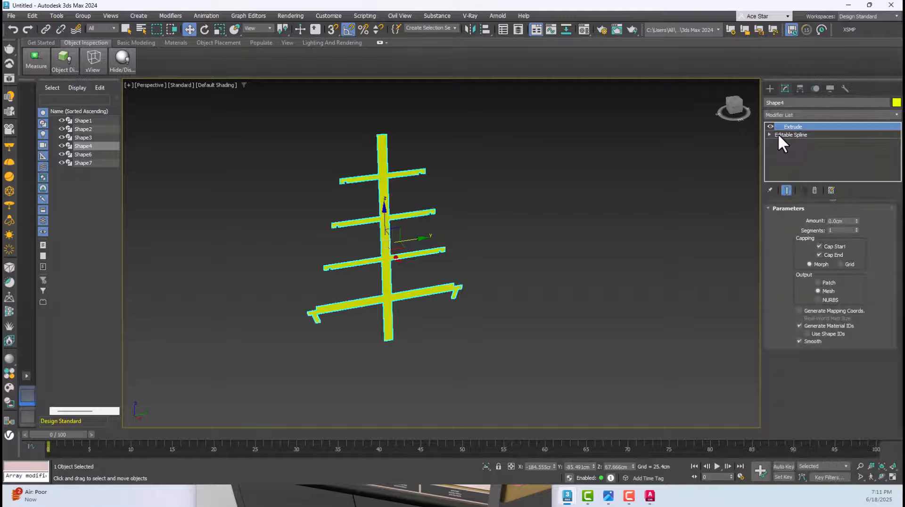
double_click(842, 221)
text(140)
key(Return)
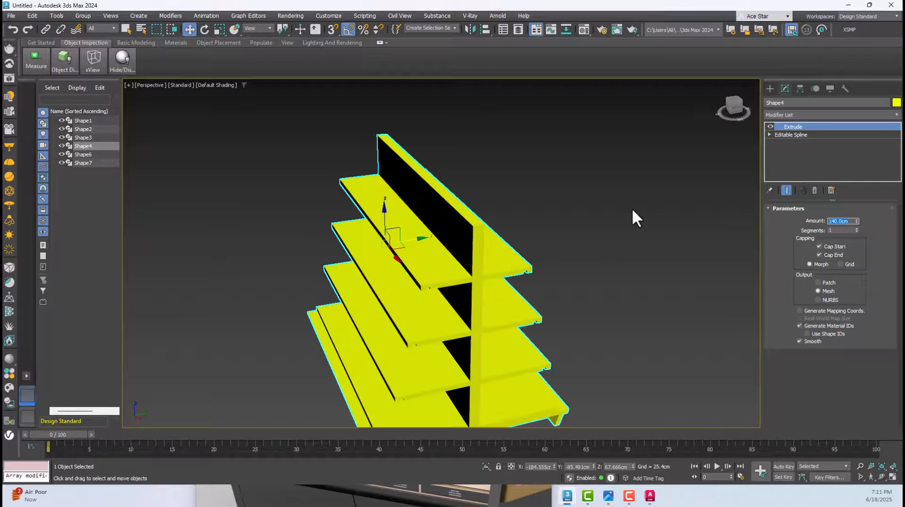
Turn on edged-face shading in Perspective and select the six-sided base outline beside the extruded shelf unit
alt+middle_drag(633, 211, 381, 313)
scroll(379, 347, up, 3)
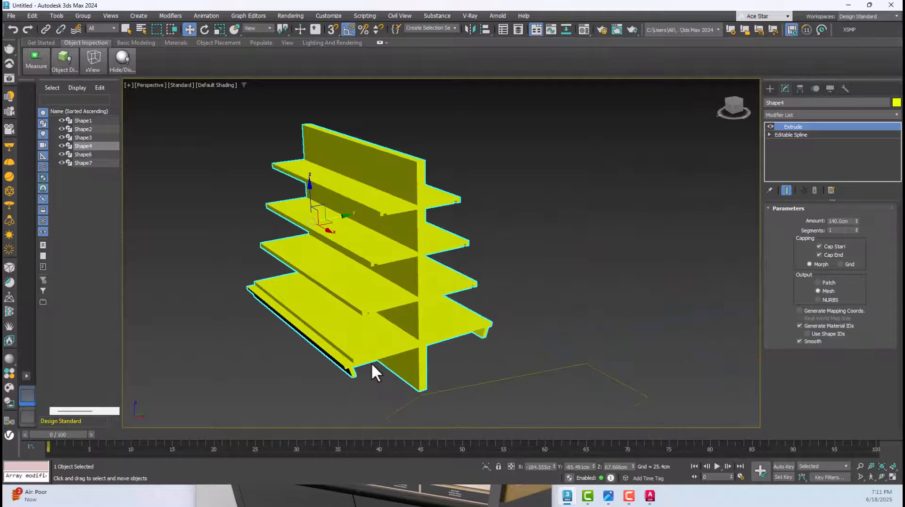
scroll(370, 355, up, 3)
key(F4)
click(421, 298)
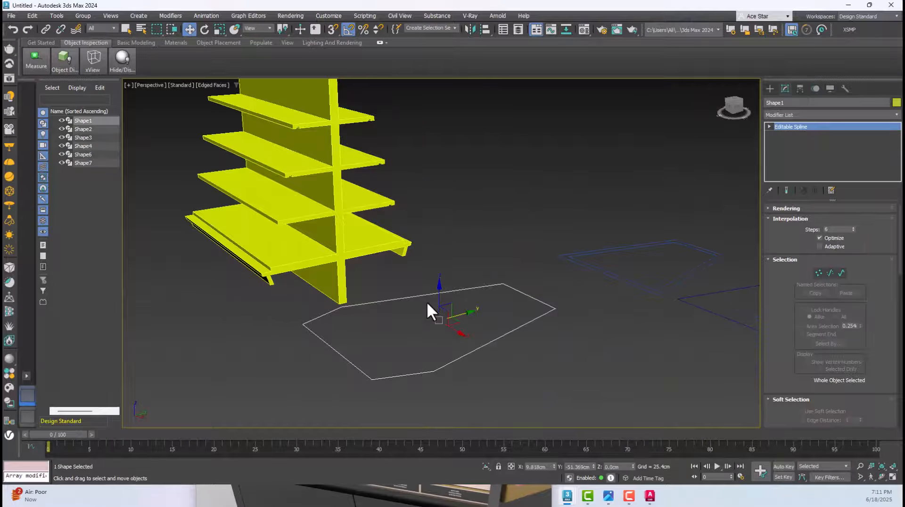
Rotate the six-sided base outline 90 degrees about X and Z so it stands upright, parallel to the shelf unit's end
key(t)
scroll(461, 264, down, 5)
scroll(553, 262, up, 2)
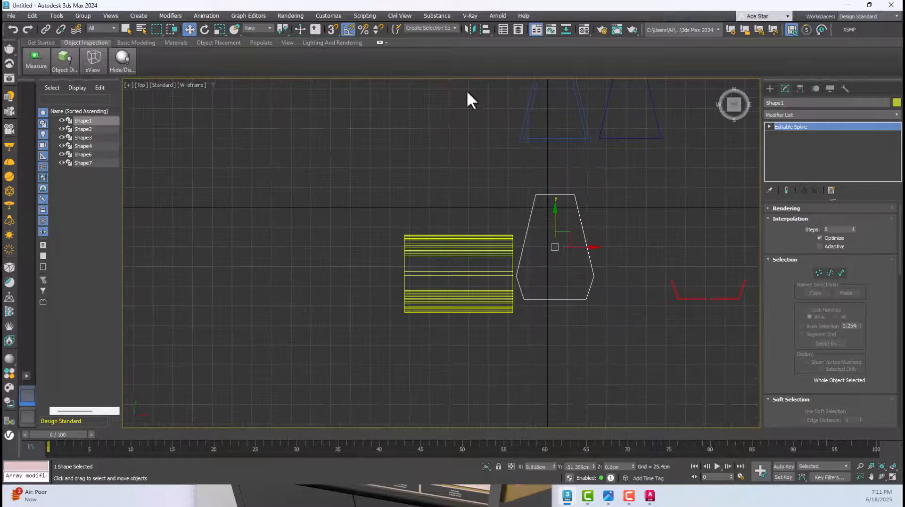
click(204, 28)
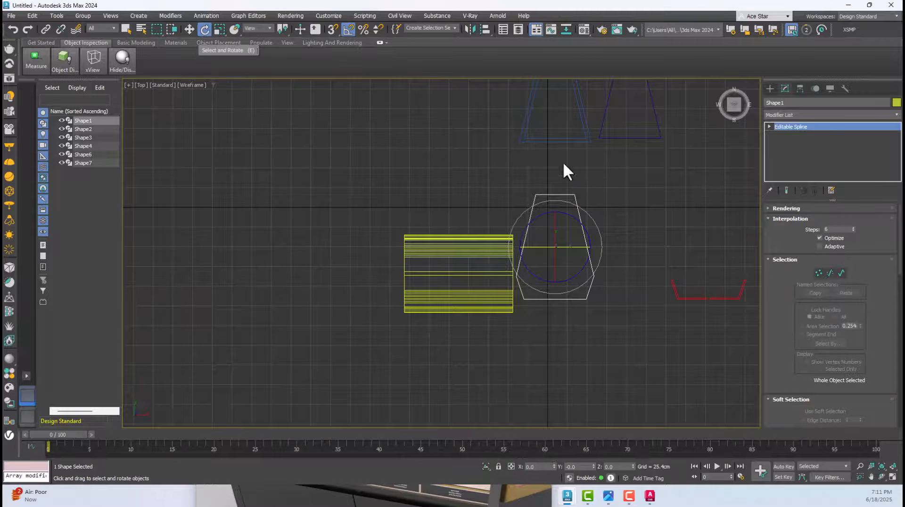
drag(594, 219, 556, 198)
drag(533, 246, 574, 238)
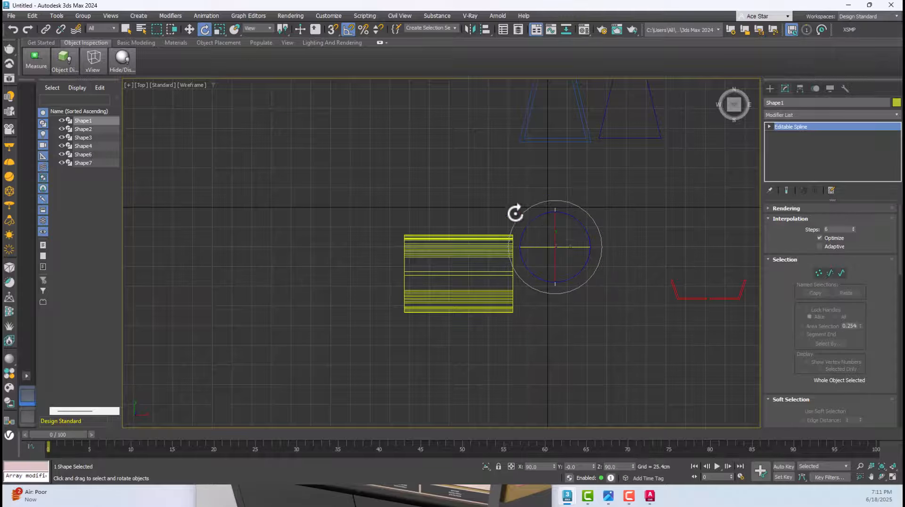
Apply an Extrude modifier with an amount of 5 cm to the upright six-sided outline and view the panel in Perspective
click(188, 29)
click(790, 117)
text(ex)
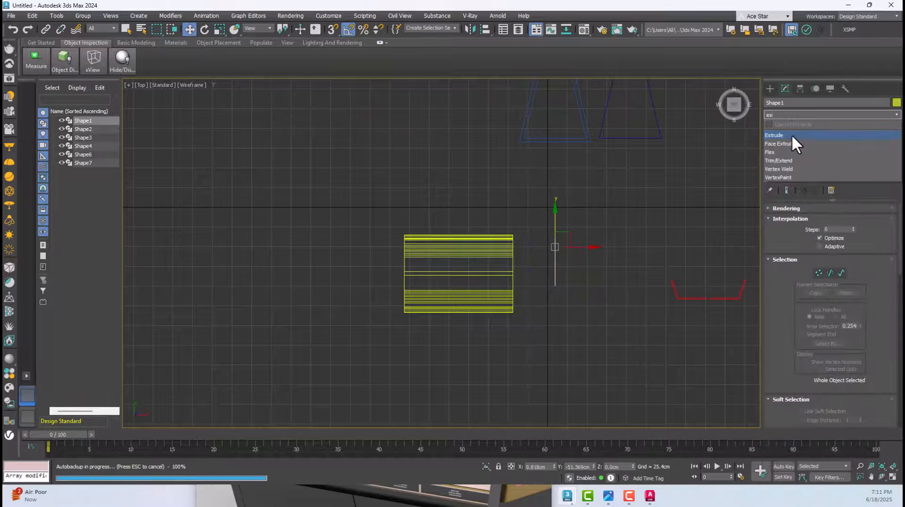
click(789, 135)
drag(848, 221, 784, 225)
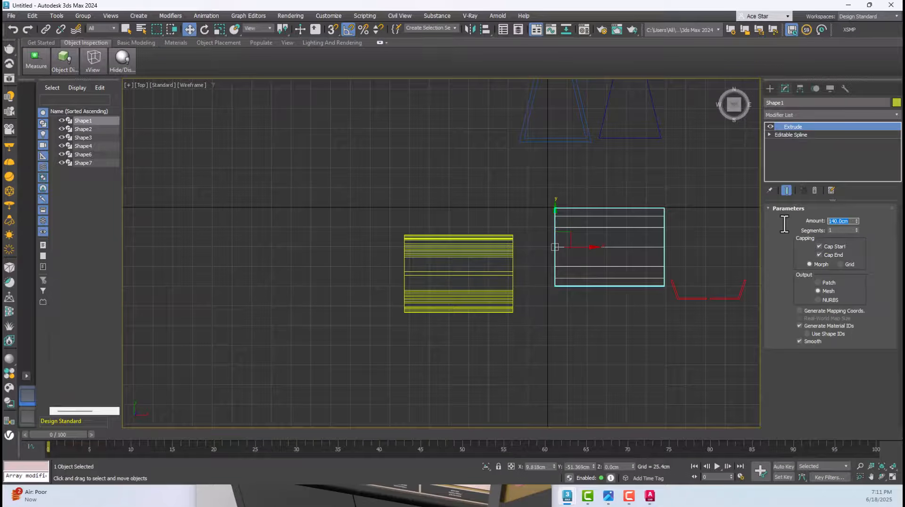
text(5)
key(Return)
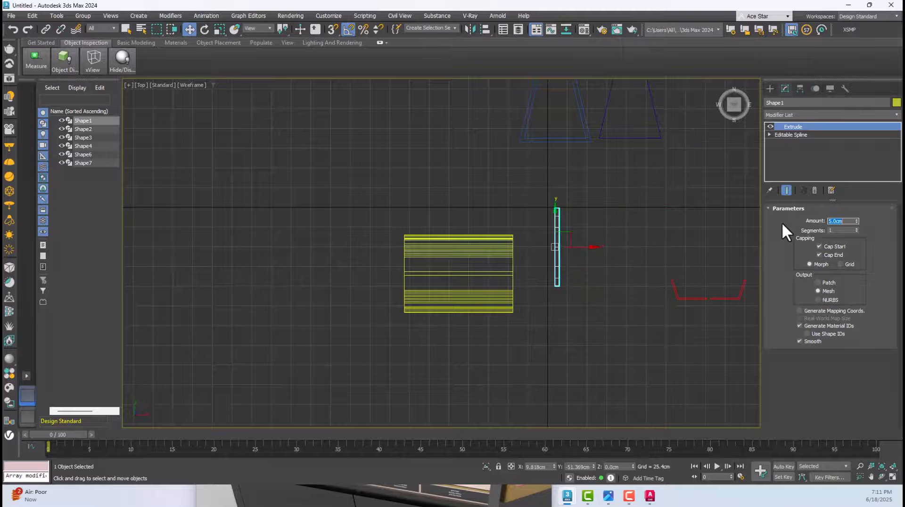
drag(569, 233, 536, 264)
key(ctrl+z)
scroll(538, 251, up, 3)
key(p)
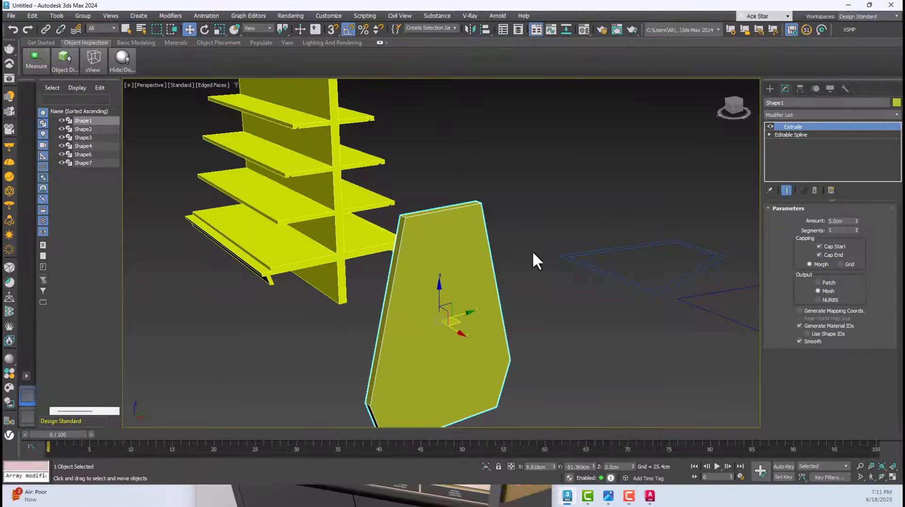
alt+middle_drag(508, 208, 502, 230)
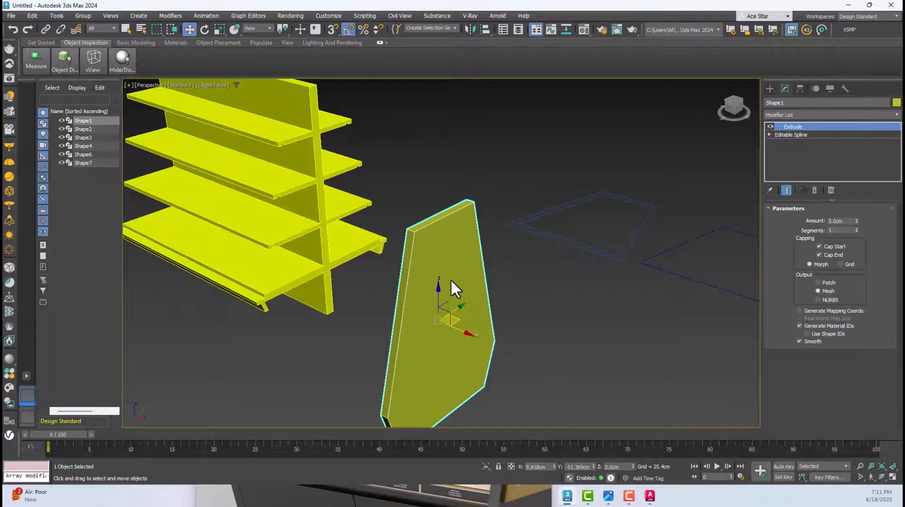
In the Front view, raise the end panel to about Z 68 cm and shift it toward the shelf unit to about X -15.2 cm
key(f)
scroll(451, 279, down, 5)
scroll(534, 234, up, 5)
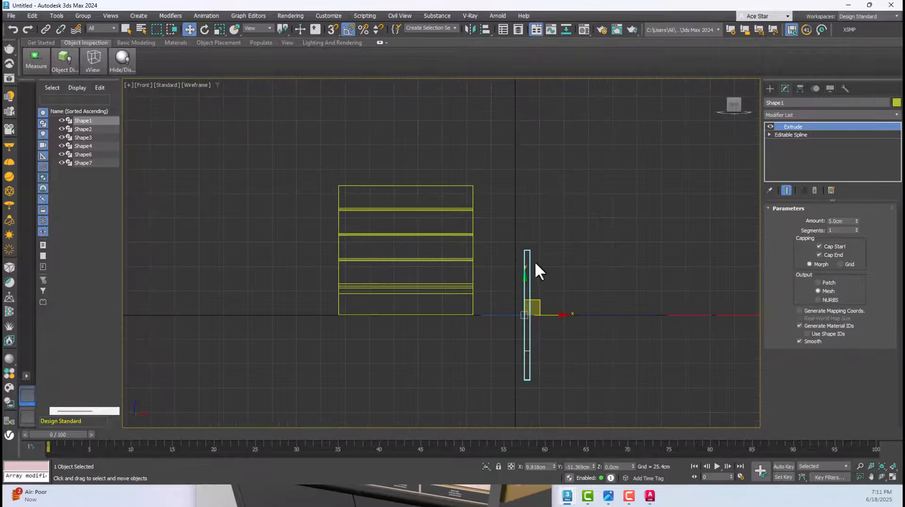
scroll(523, 309, up, 2)
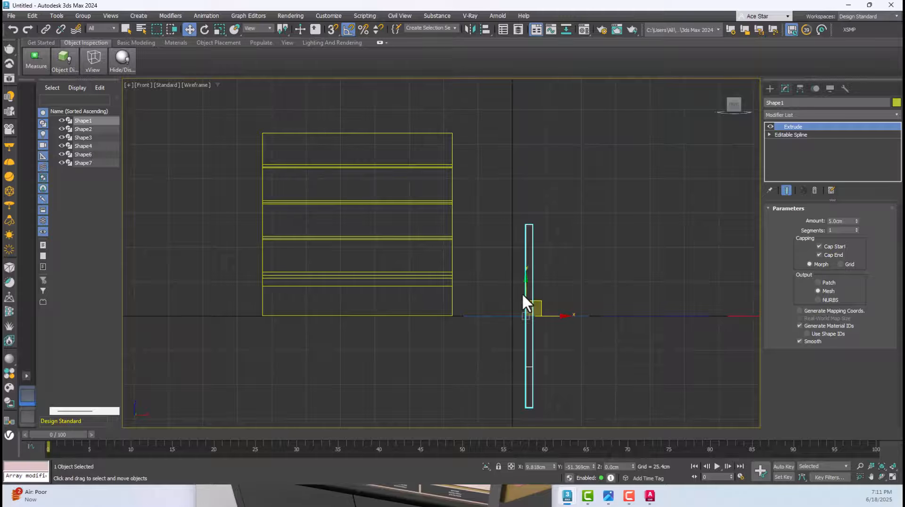
click(530, 288)
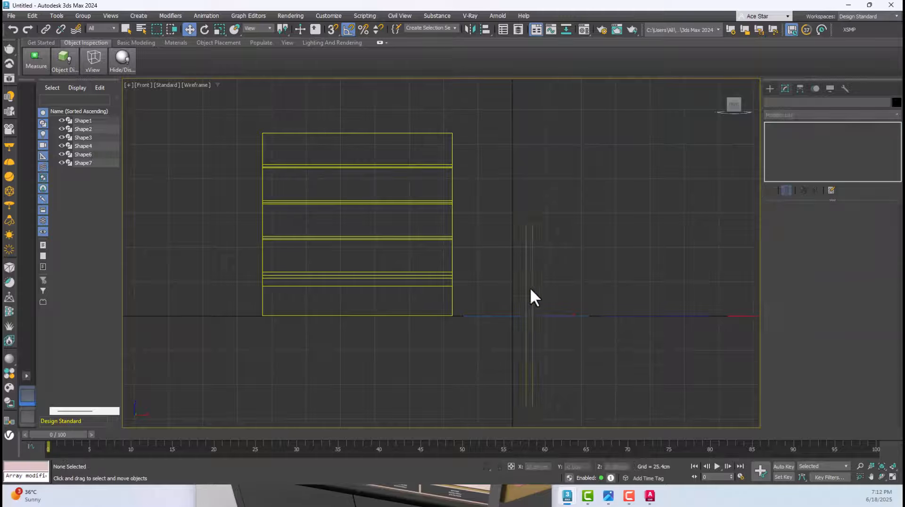
click(525, 285)
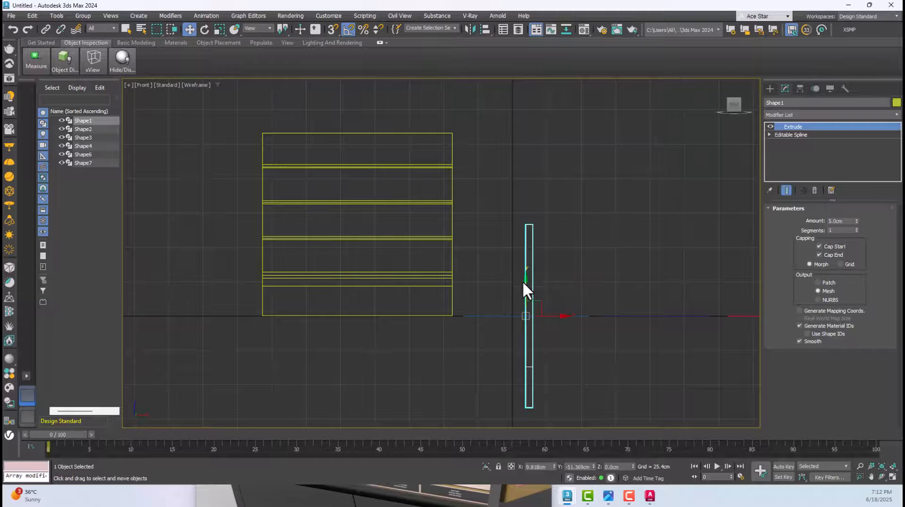
drag(523, 281, 511, 188)
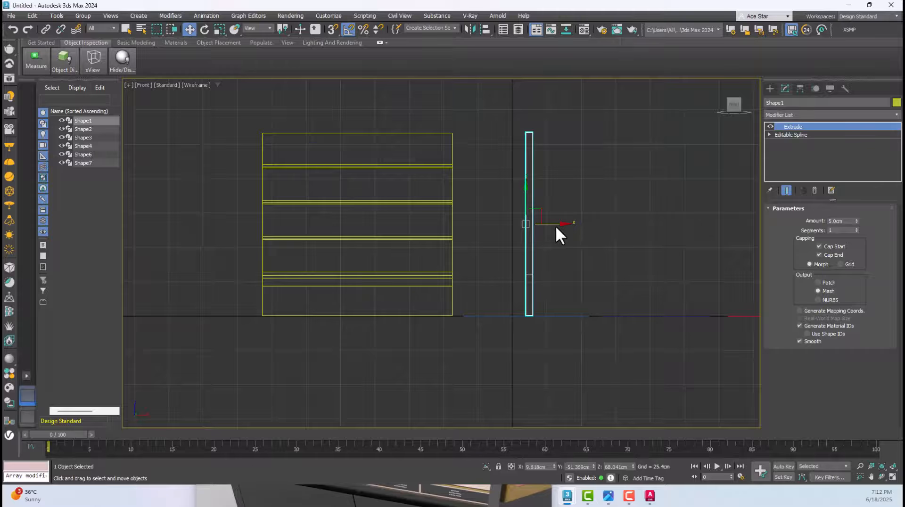
drag(559, 227, 521, 227)
key(p)
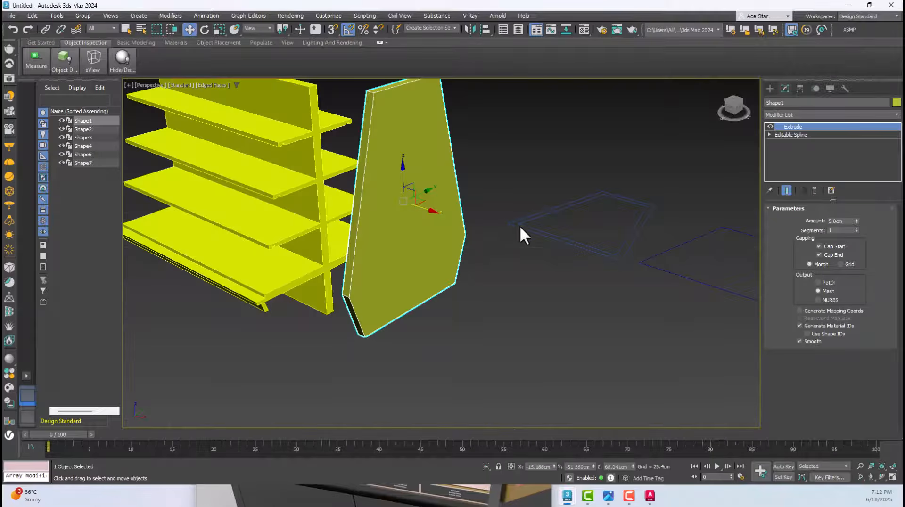
Shift the end panel in Perspective to about X -11.4 cm, Y -82.3 cm, in line with the shelf unit's end, keeping it selected
drag(433, 199, 397, 234)
click(474, 262)
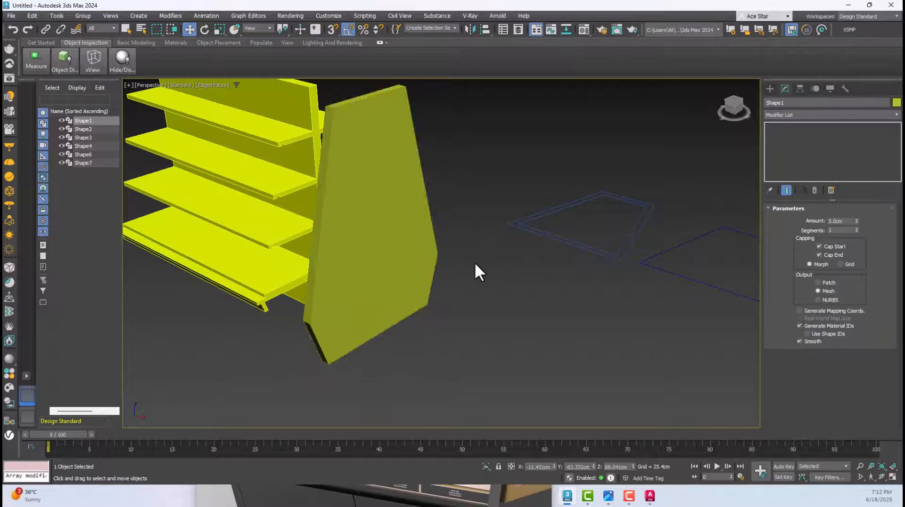
click(395, 236)
key(ctrl+z)
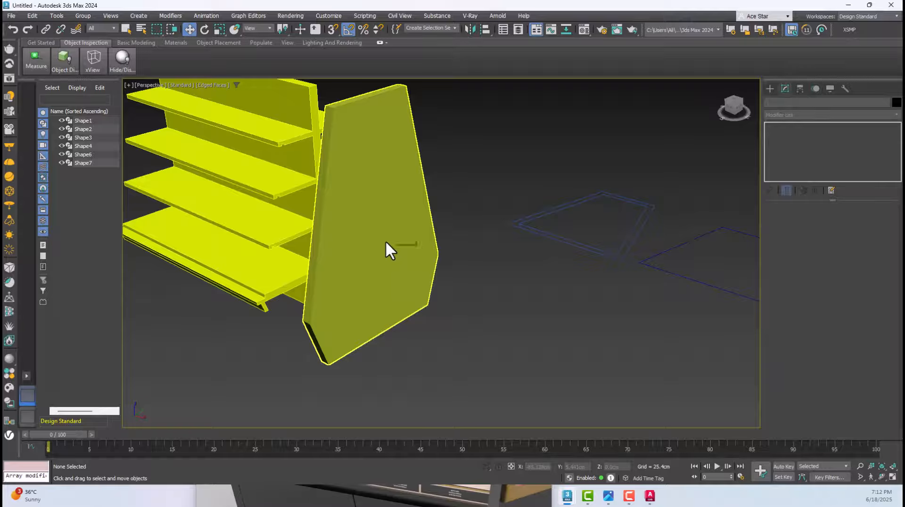
click(384, 240)
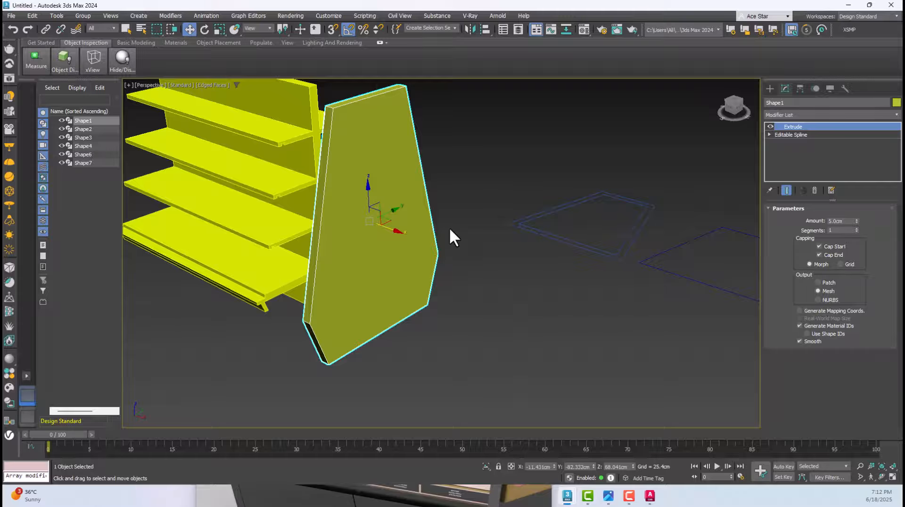
Examine the end panel's position relative to the shelf unit in the Front, Left and Perspective views
key(f)
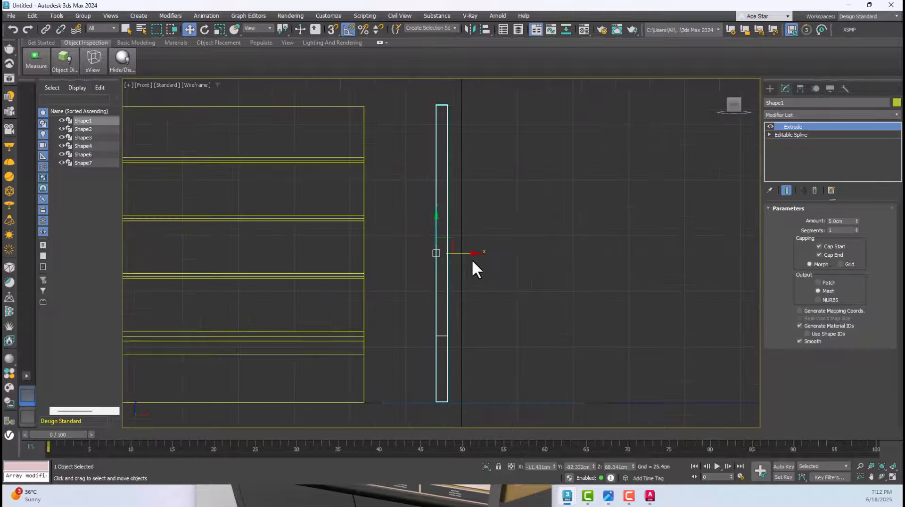
key(l)
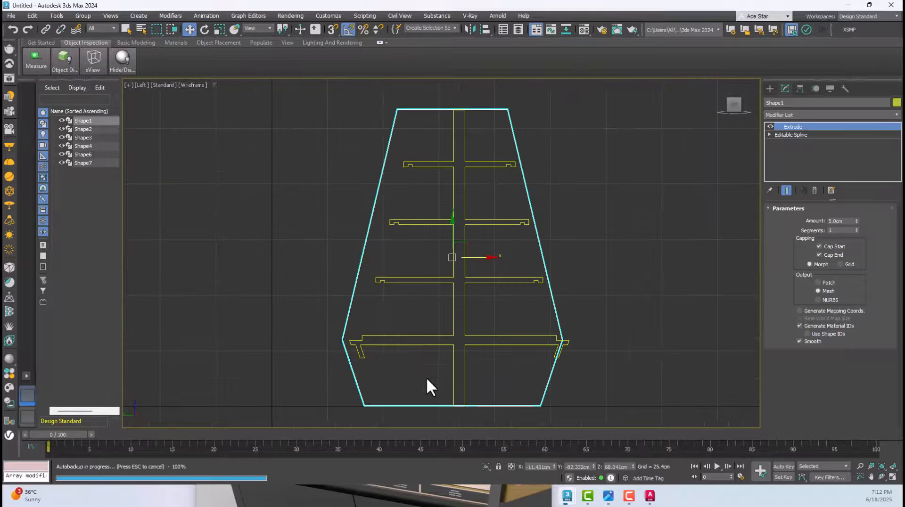
key(f)
click(513, 252)
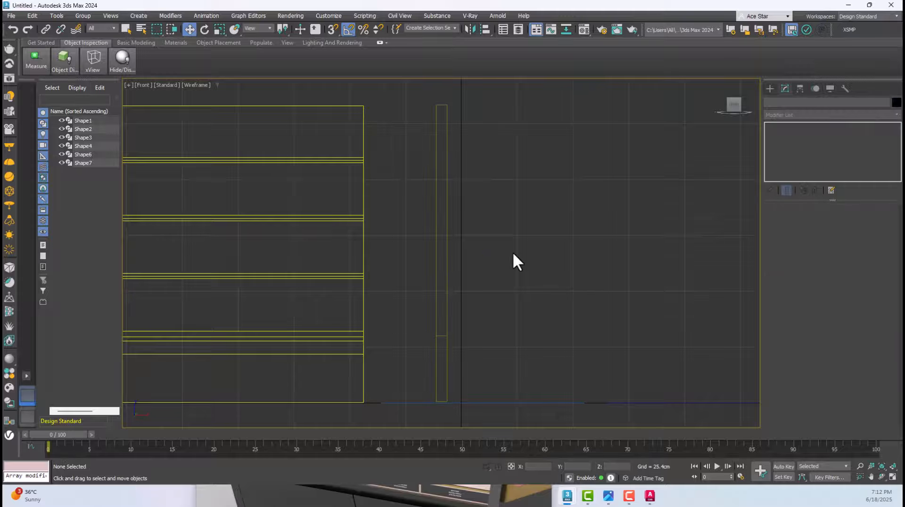
key(F3)
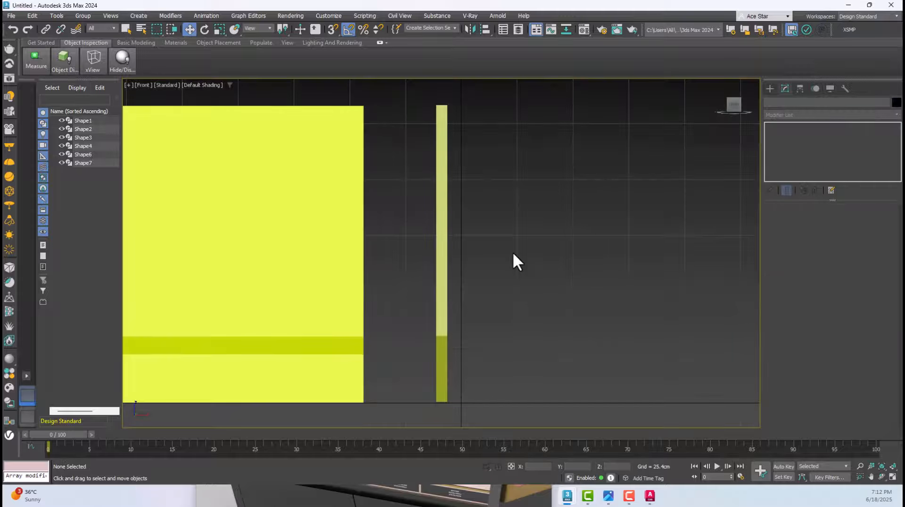
key(p)
click(380, 277)
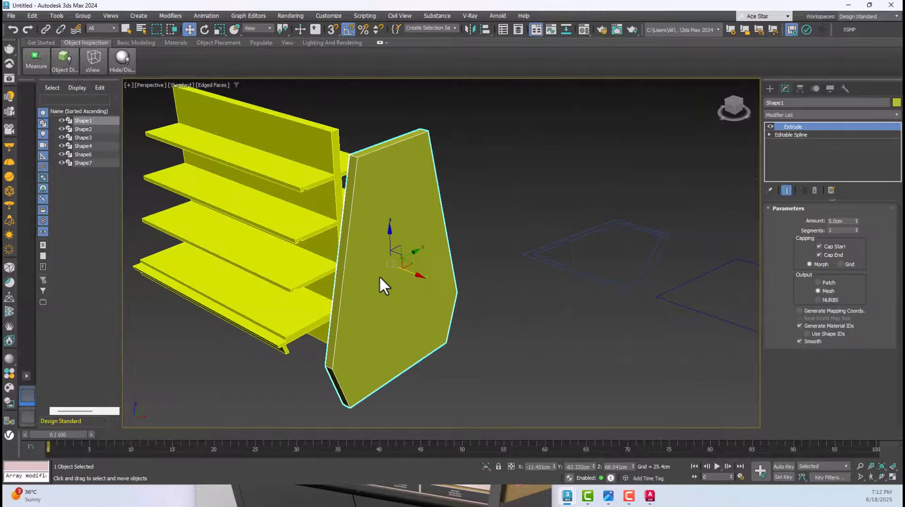
alt+middle_drag(379, 275, 383, 267)
click(356, 222)
click(541, 219)
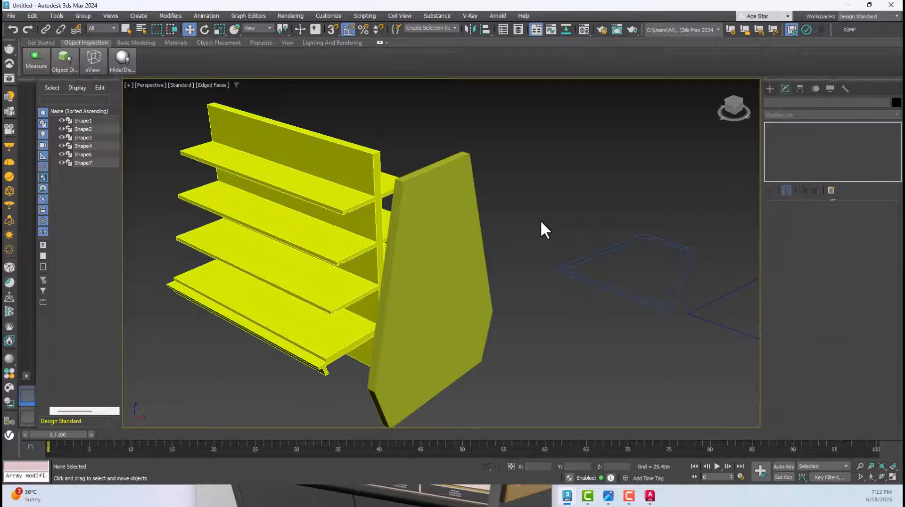
click(473, 220)
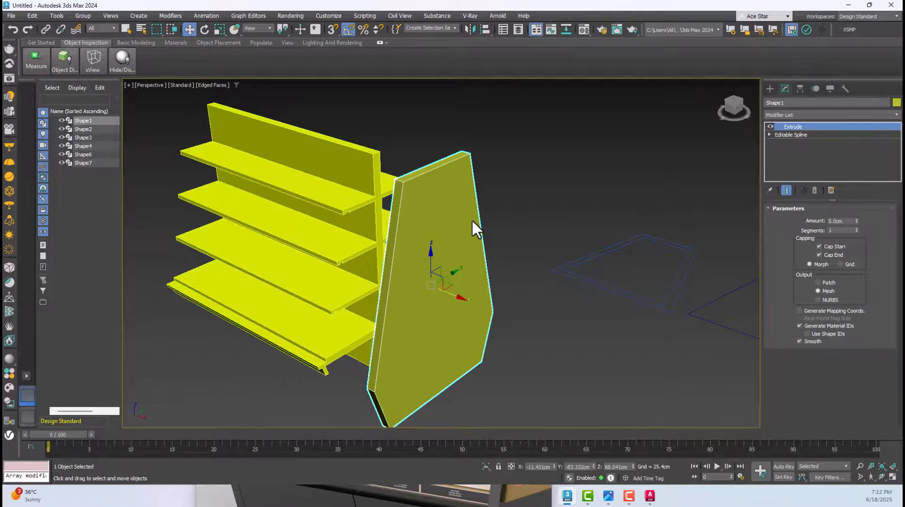
Compare the end panel's outline with the shelf profile from the left and right sides, in shaded and wireframe display
key(l)
click(575, 178)
key(F3)
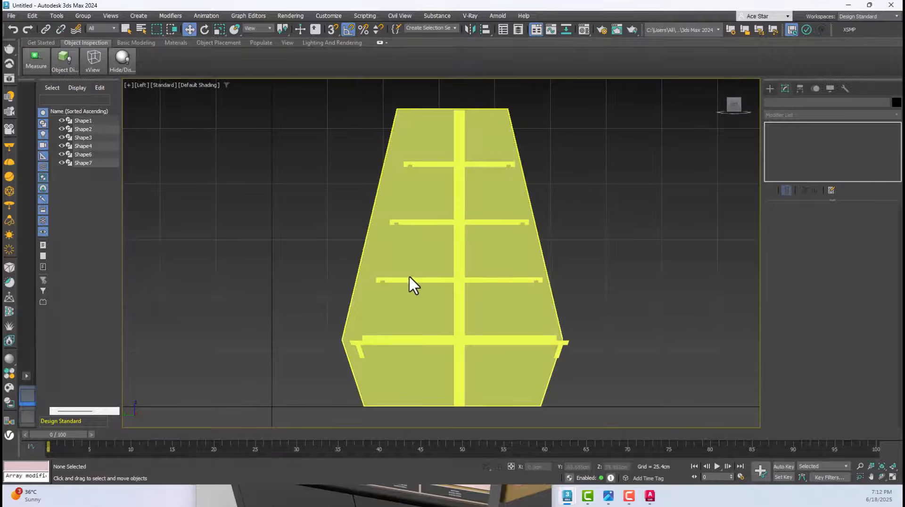
click(429, 133)
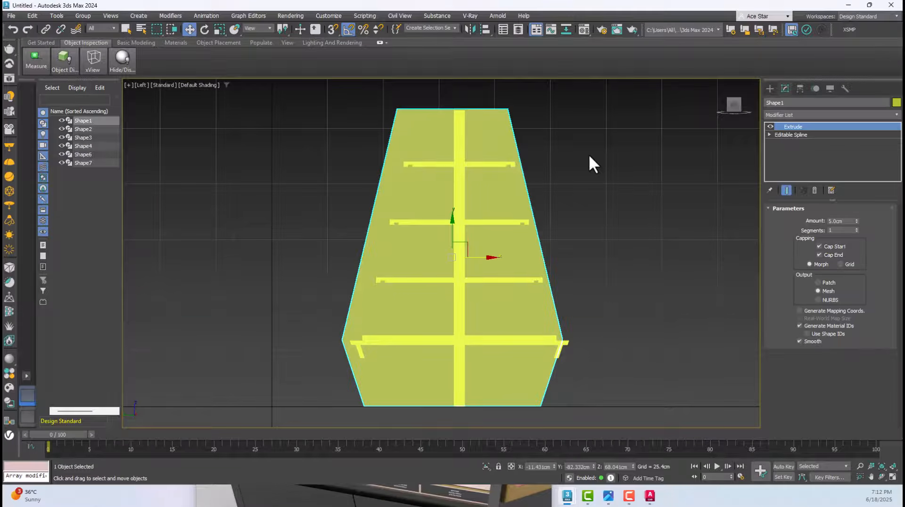
key(r)
click(743, 103)
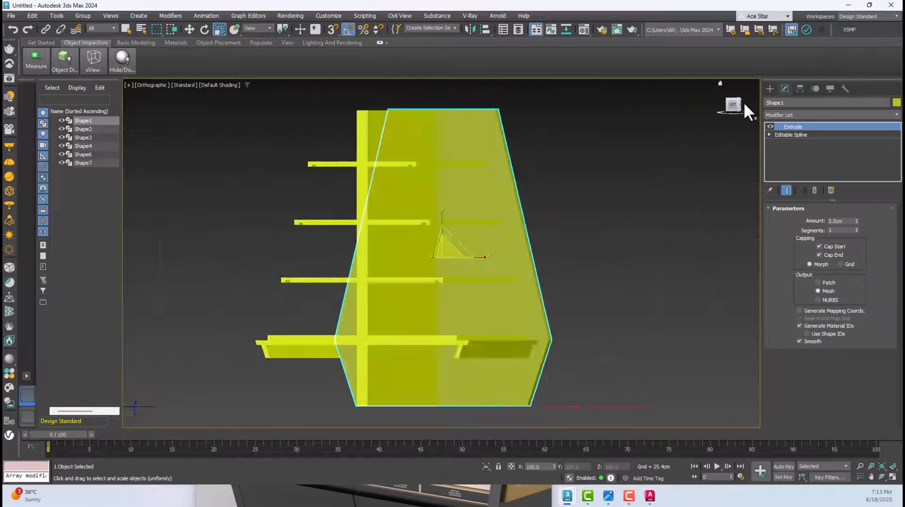
click(743, 103)
click(744, 105)
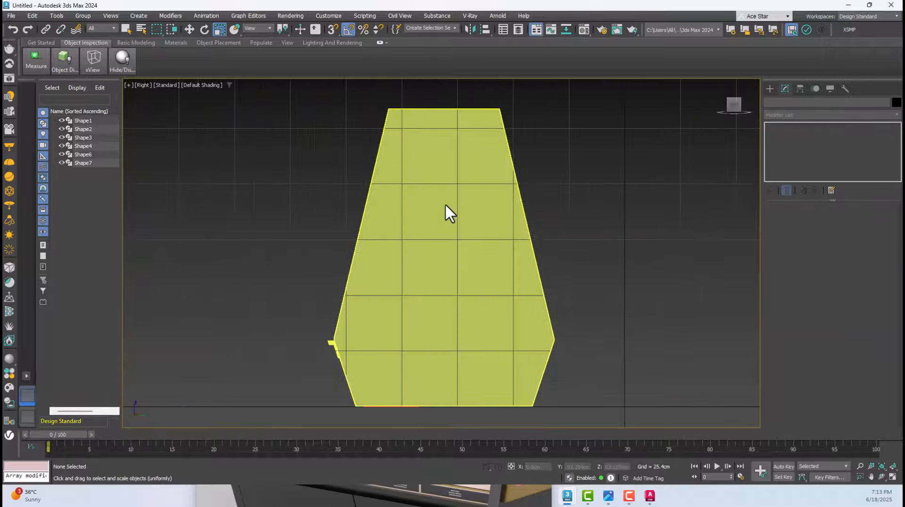
click(431, 237)
key(w)
key(F3)
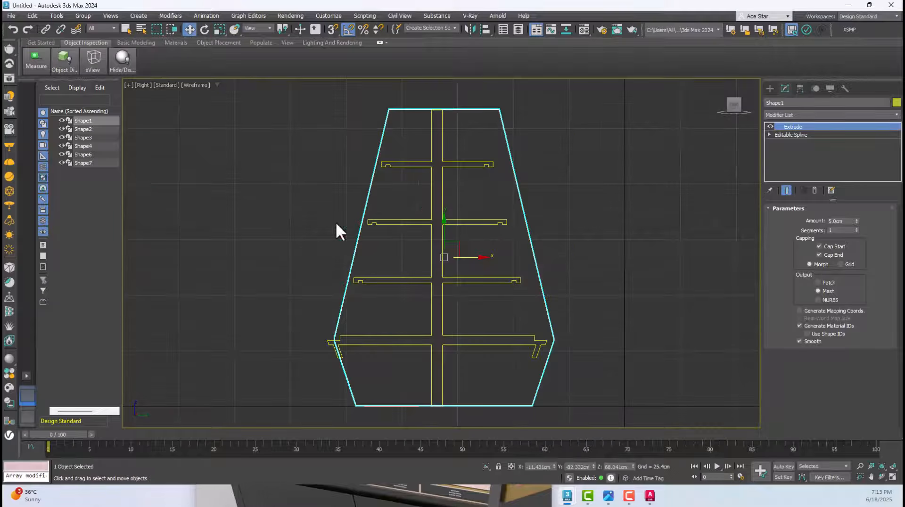
key(F3)
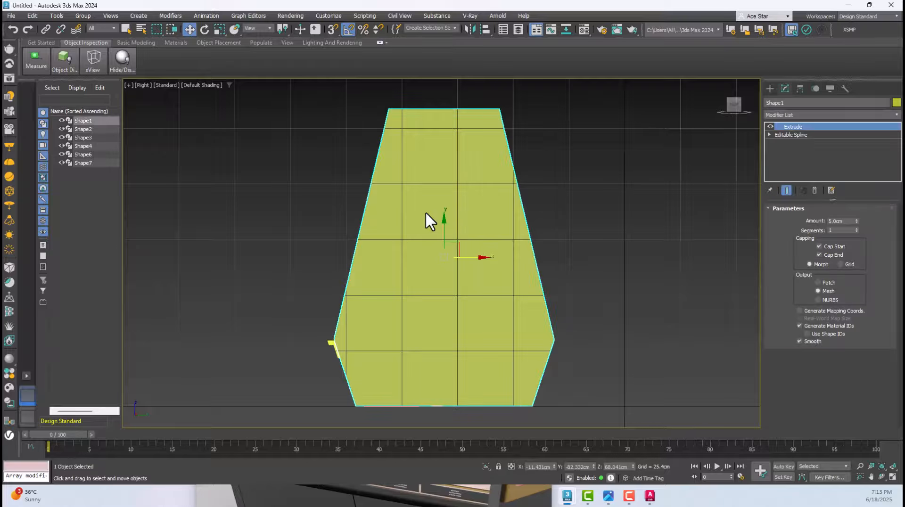
In the Right view, slide the end panel to about Y -85.7 cm so its side corner meets the lowest shelf's outer lip
key(F3)
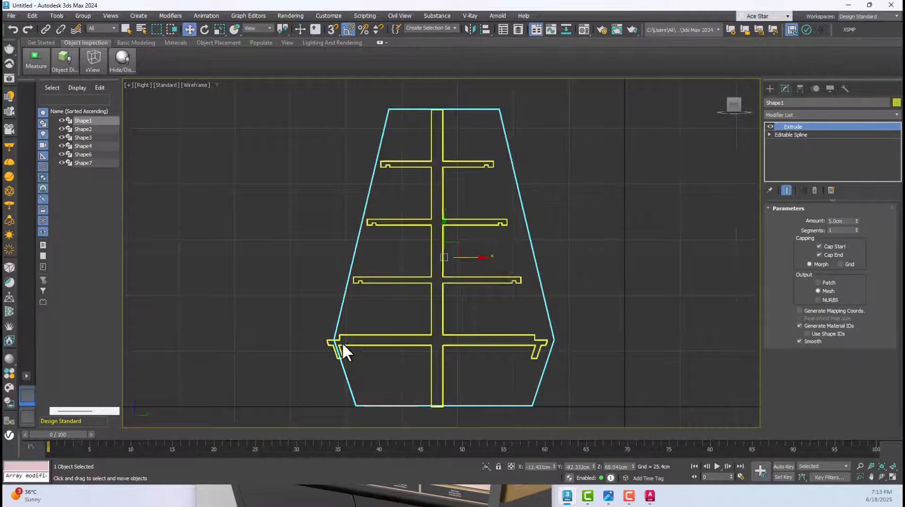
scroll(330, 358, up, 5)
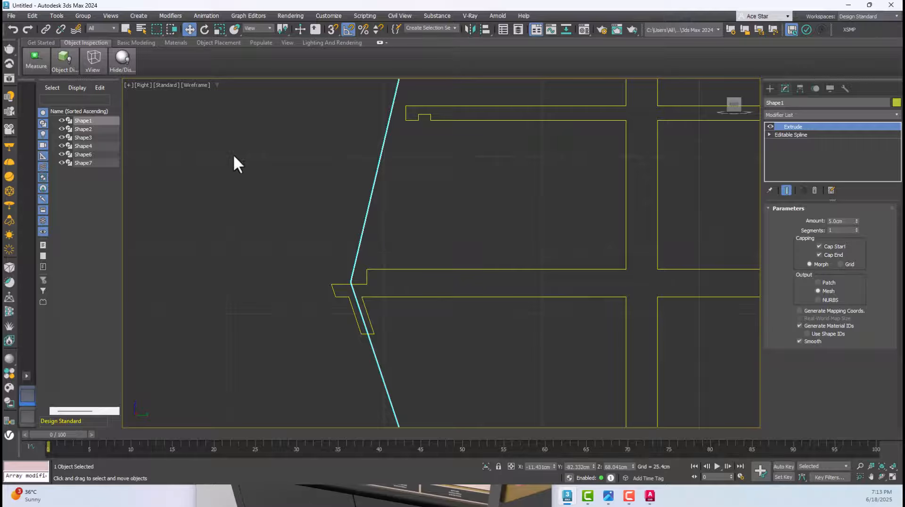
scroll(337, 284, up, 2)
drag(362, 276, 326, 287)
scroll(327, 288, up, 6)
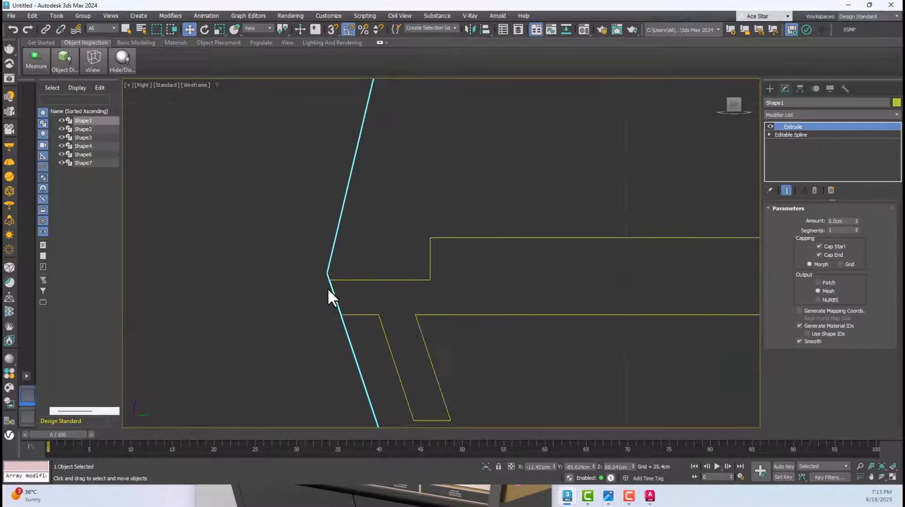
click(309, 222)
click(324, 236)
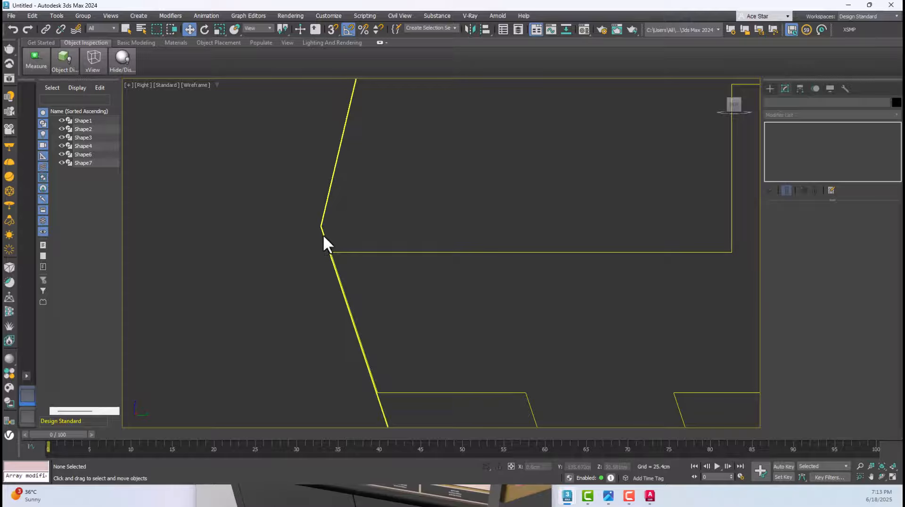
drag(322, 231, 318, 281)
scroll(318, 282, down, 10)
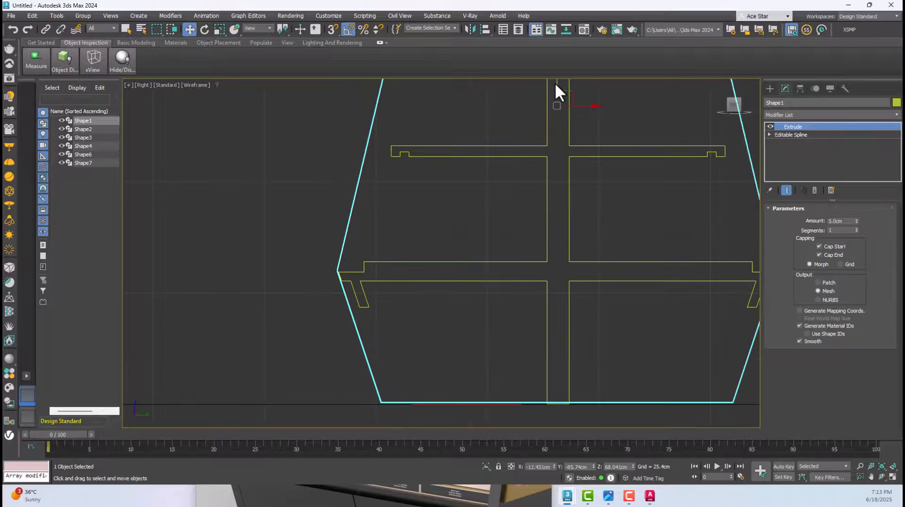
In the Right view, use 2.5D vertex snapping to place the end panel's side corner exactly on the lowest shelf lip's outer corner
drag(557, 84, 561, 85)
scroll(335, 282, up, 5)
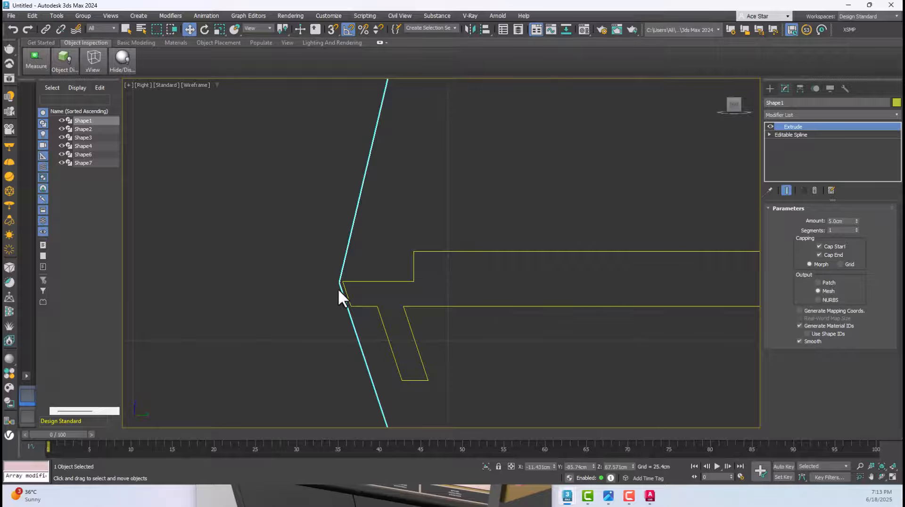
drag(346, 288, 342, 292)
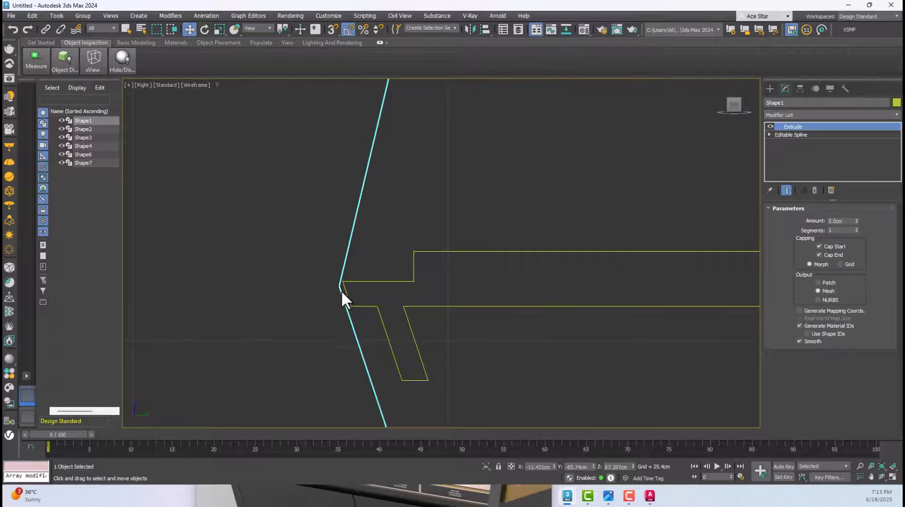
click(331, 31)
drag(329, 63, 331, 62)
scroll(347, 297, up, 5)
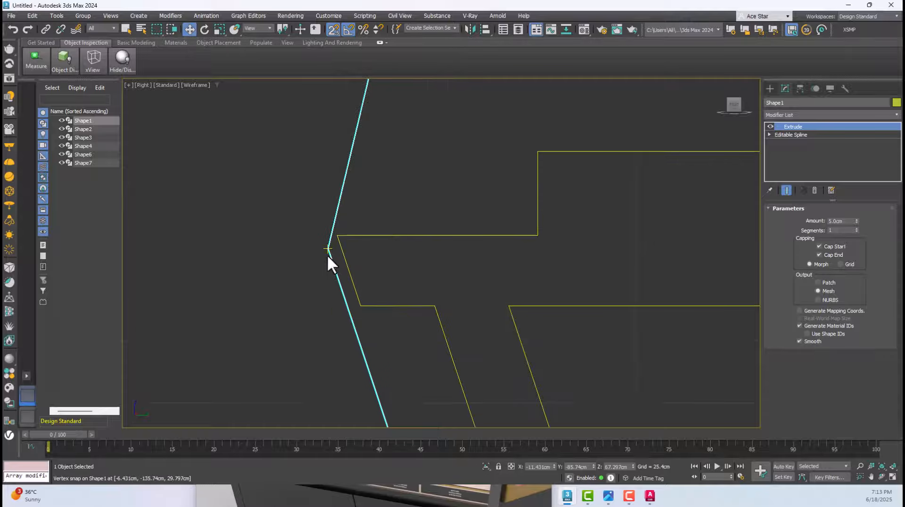
drag(327, 250, 329, 239)
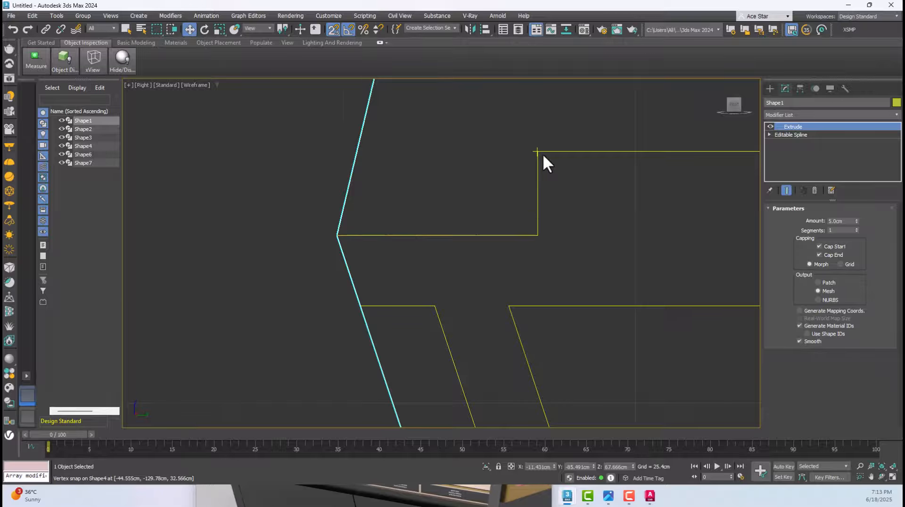
scroll(542, 154, down, 5)
scroll(530, 290, up, 5)
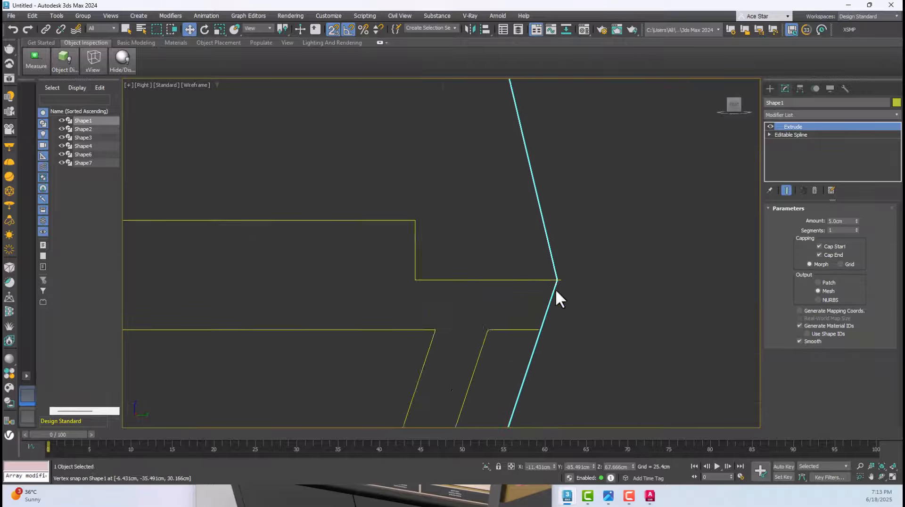
scroll(552, 285, down, 2)
click(336, 30)
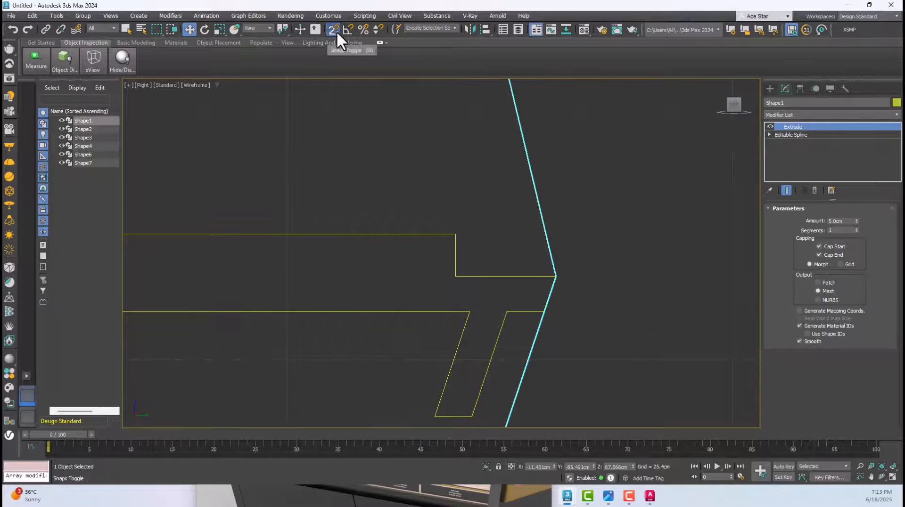
In the Top view, slide the end panel along X to about -42.9 cm, close to the shelf unit's end
middle_drag(402, 146, 381, 192)
key(p)
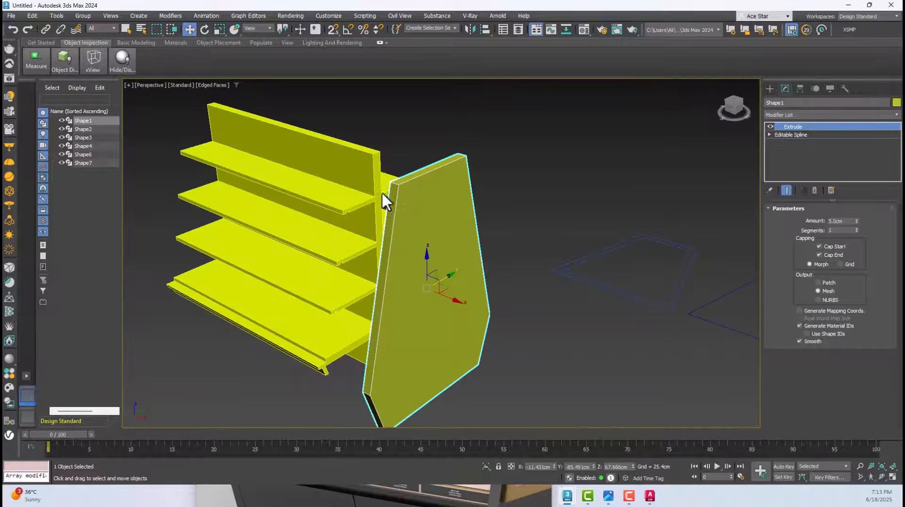
key(t)
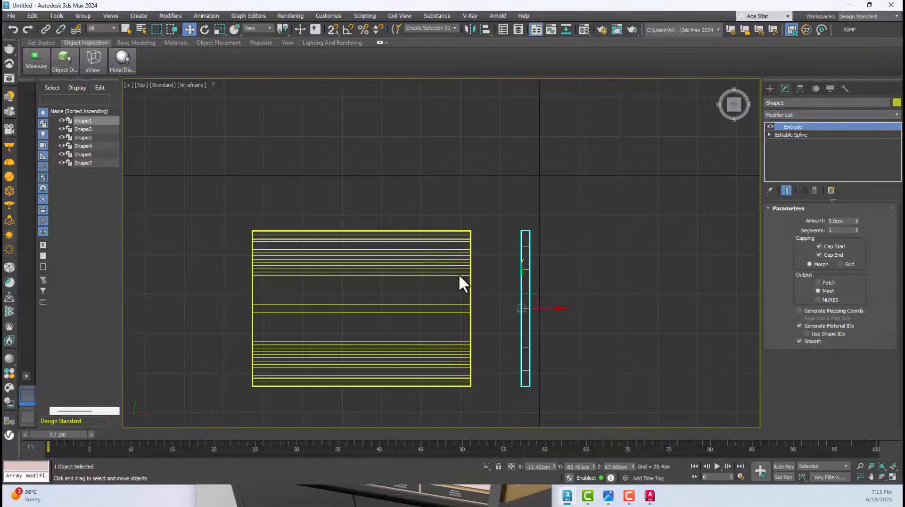
scroll(512, 315, up, 4)
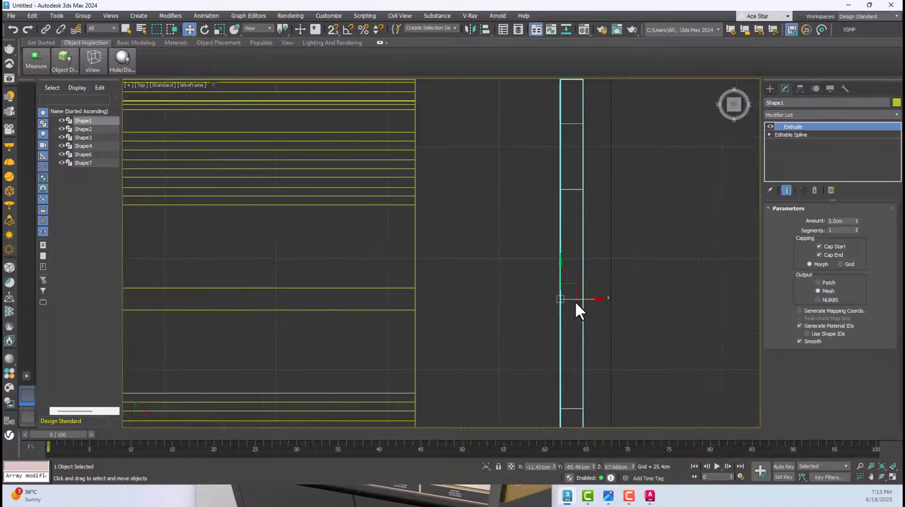
middle_drag(575, 307, 452, 298)
drag(451, 299, 439, 298)
middle_drag(425, 126, 448, 270)
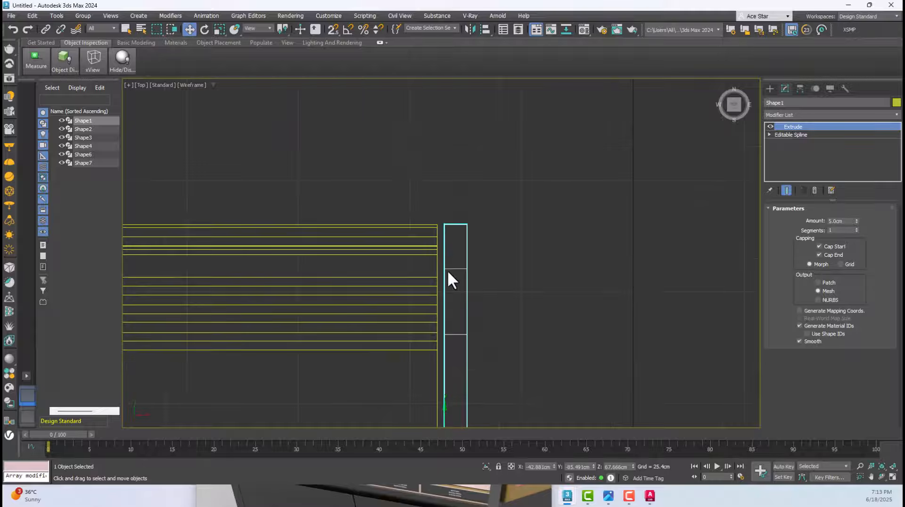
Close the remaining gap by snapping the end panel's inner corner to the shelf unit's end corner, at X -44.555 cm
scroll(447, 213, up, 5)
drag(433, 282, 406, 293)
scroll(389, 239, up, 4)
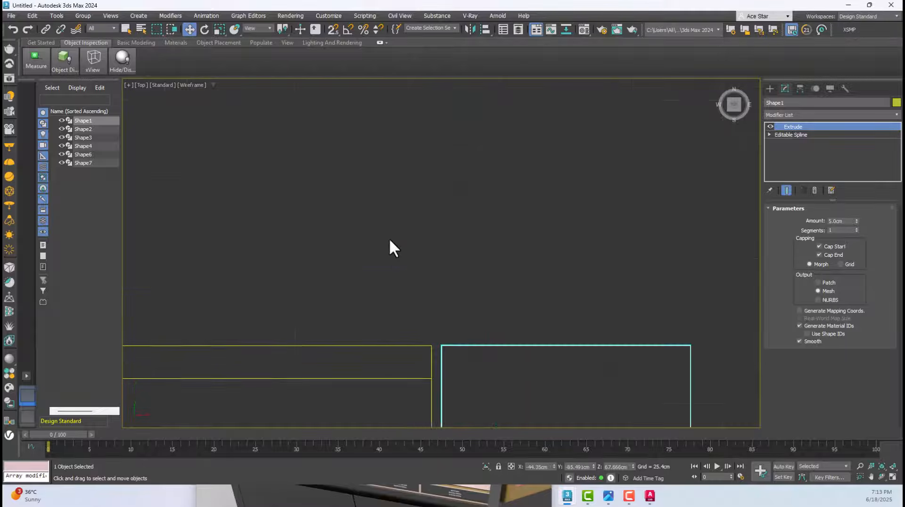
drag(441, 345, 429, 346)
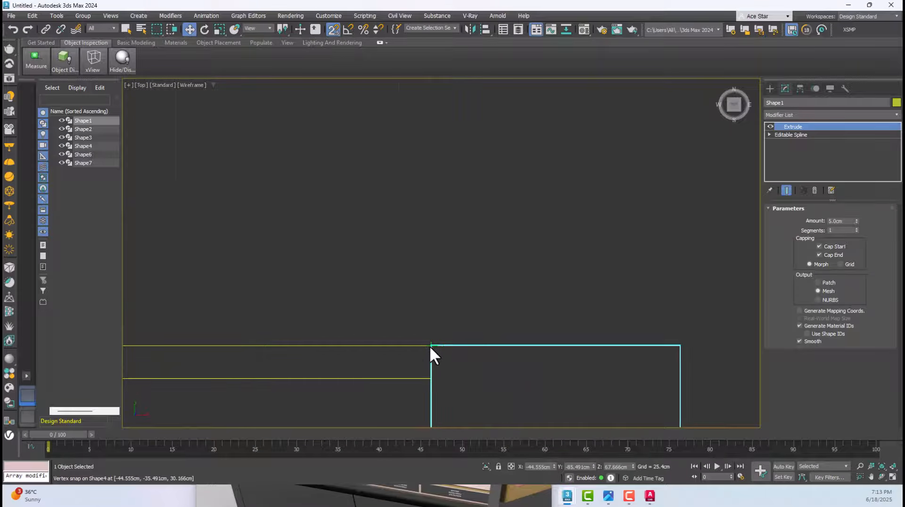
scroll(429, 346, down, 10)
scroll(470, 293, up, 5)
middle_drag(468, 296, 693, 303)
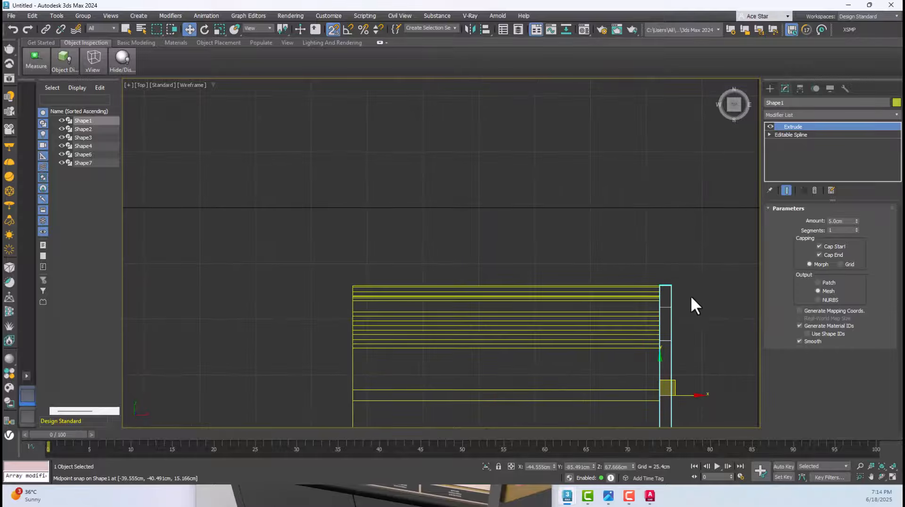
mouse_move(667, 285)
mouse_down()
mouse_move(372, 292)
mouse_move(341, 283)
mouse_move(351, 281)
mouse_up()
scroll(342, 284, up, 3)
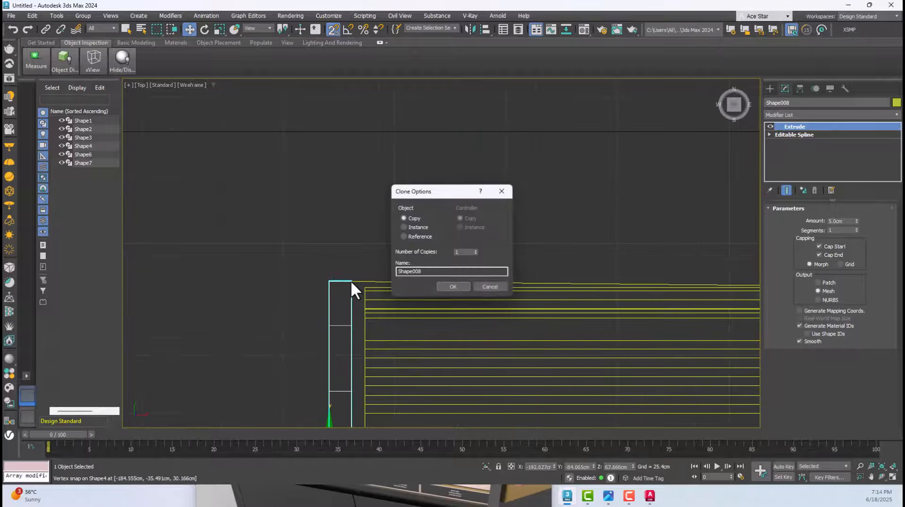
click(489, 288)
scroll(476, 254, down, 5)
scroll(612, 267, up, 5)
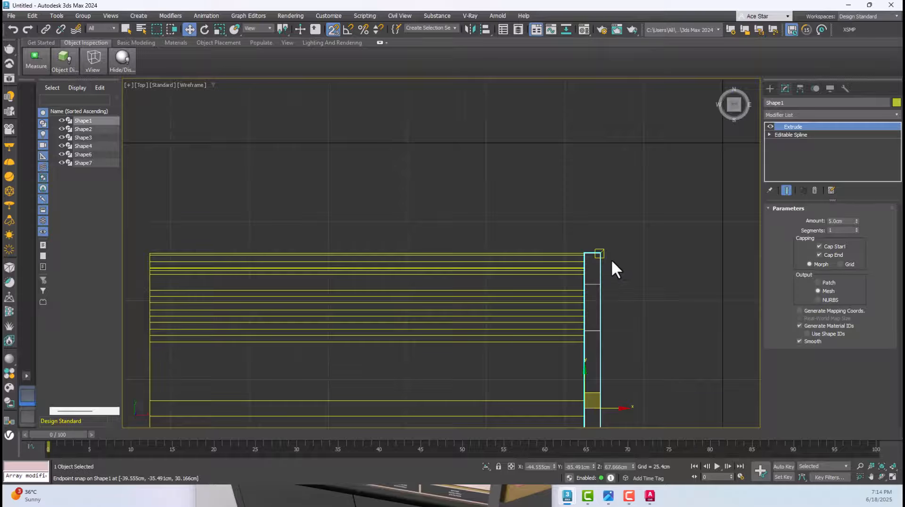
Deselect the end panel and show the gondola in Perspective with default shading, without edged faces
scroll(611, 259, down, 2)
middle_drag(611, 259, 527, 282)
key(p)
click(527, 282)
scroll(431, 295, up, 3)
key(F4)
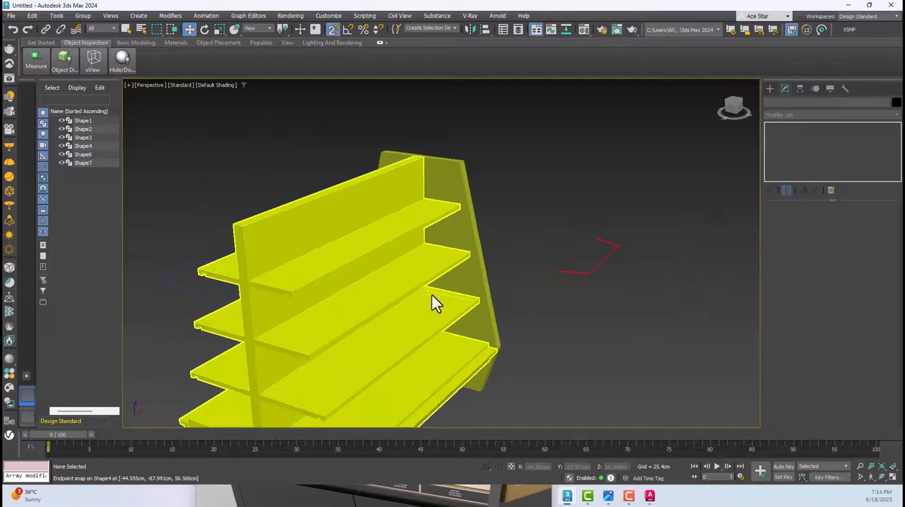
scroll(494, 243, down, 4)
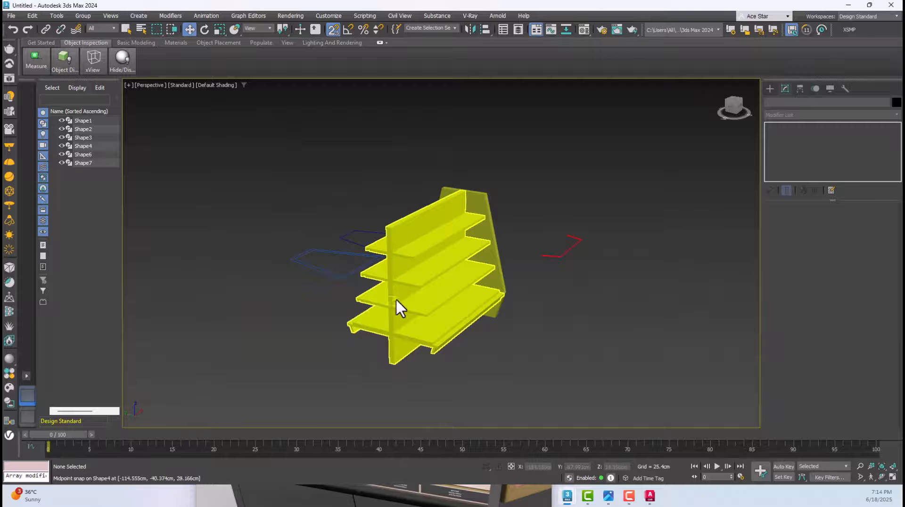
With snapping off, clone the end panel along X beyond the shelf unit's open end, to about X -219.6 cm
click(495, 274)
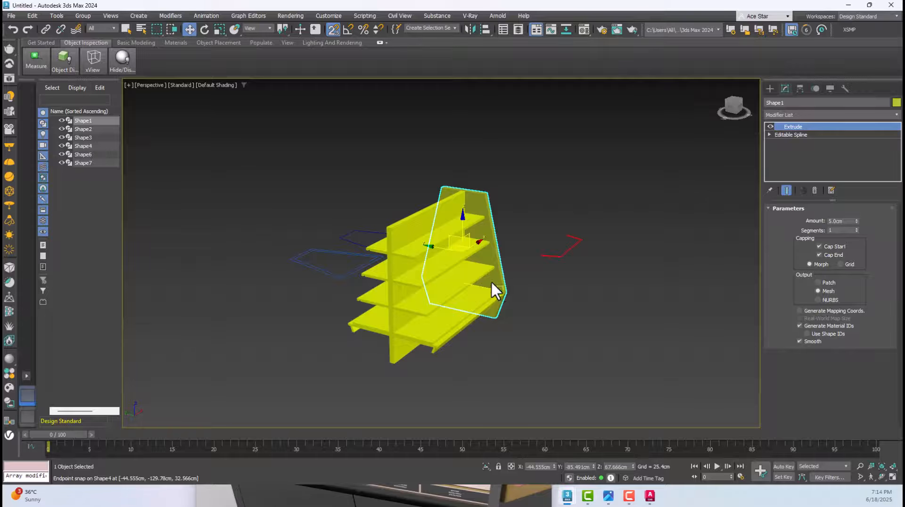
click(333, 28)
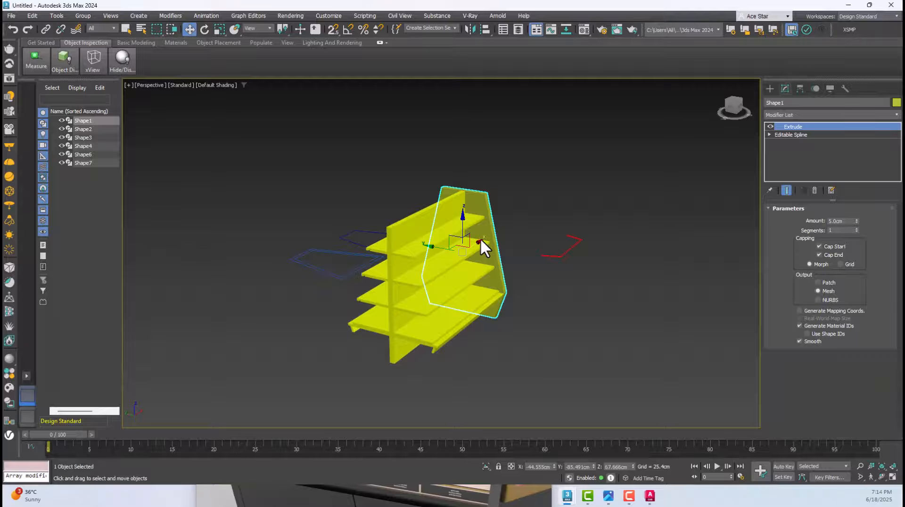
mouse_move(480, 239)
shift+mouse_down()
mouse_move(476, 254)
mouse_move(386, 301)
shift+mouse_up()
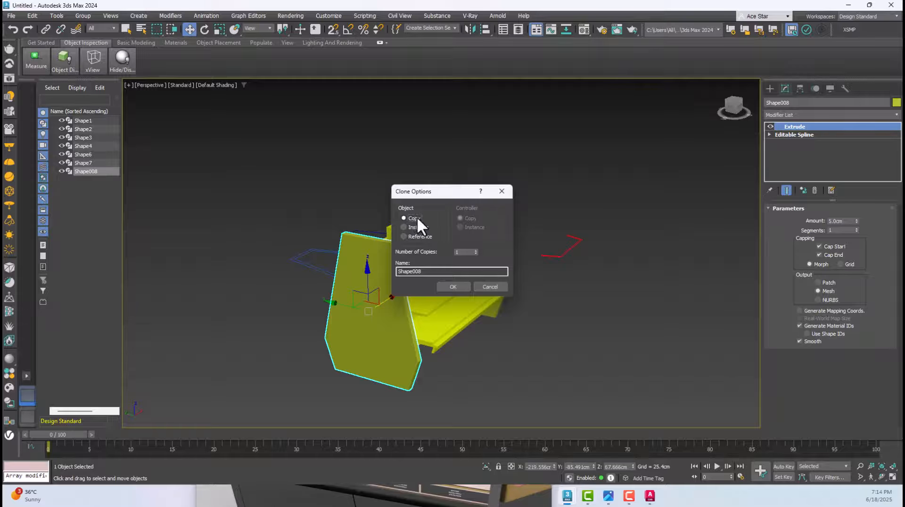
Clone the end panel as a copy and snap it in the Front view against the shelf unit's open end, at X -189.555 cm
click(453, 288)
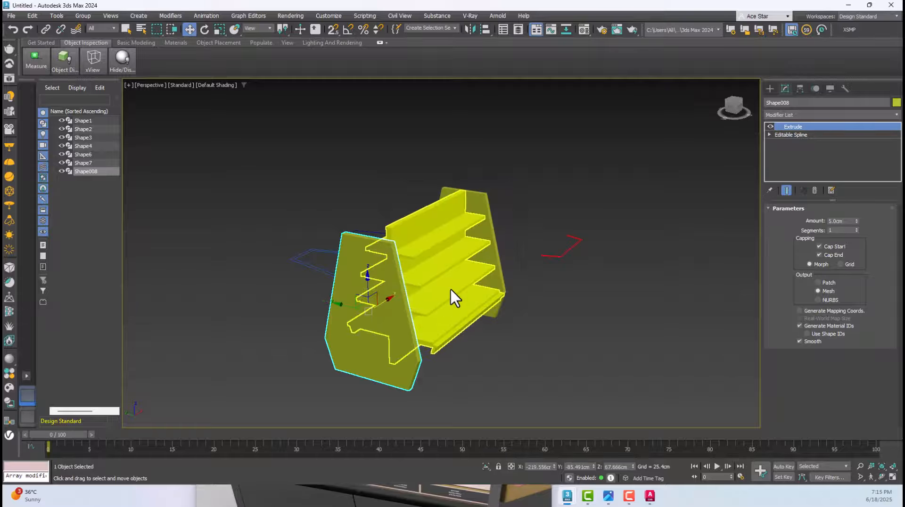
key(f)
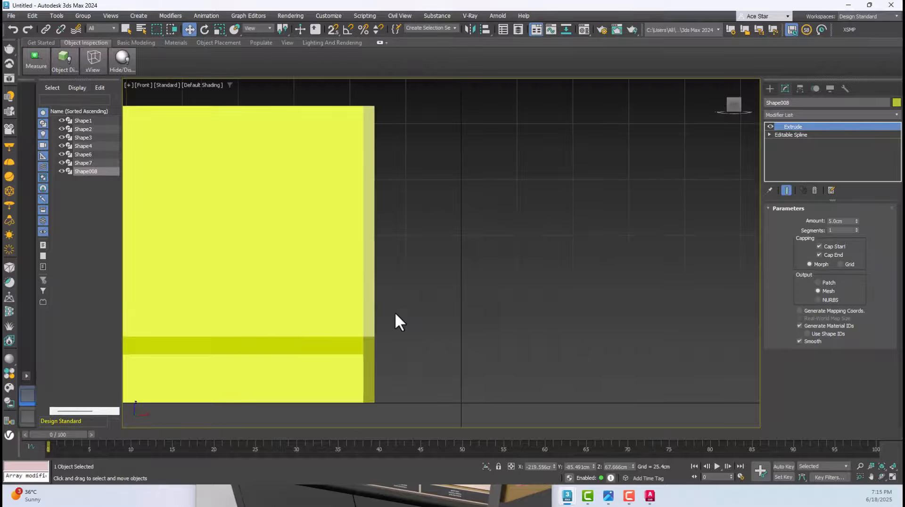
key(z)
key(F3)
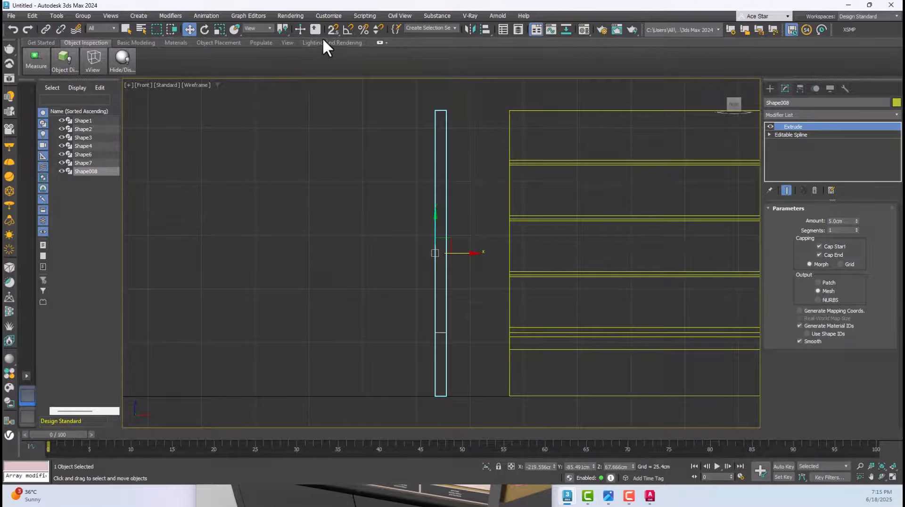
click(333, 29)
drag(446, 333, 503, 337)
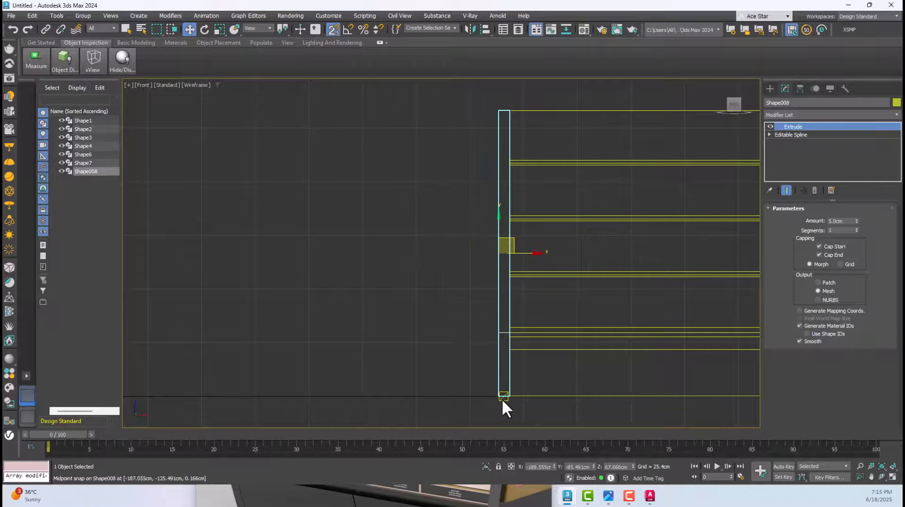
scroll(510, 397, up, 5)
scroll(515, 384, up, 8)
click(512, 303)
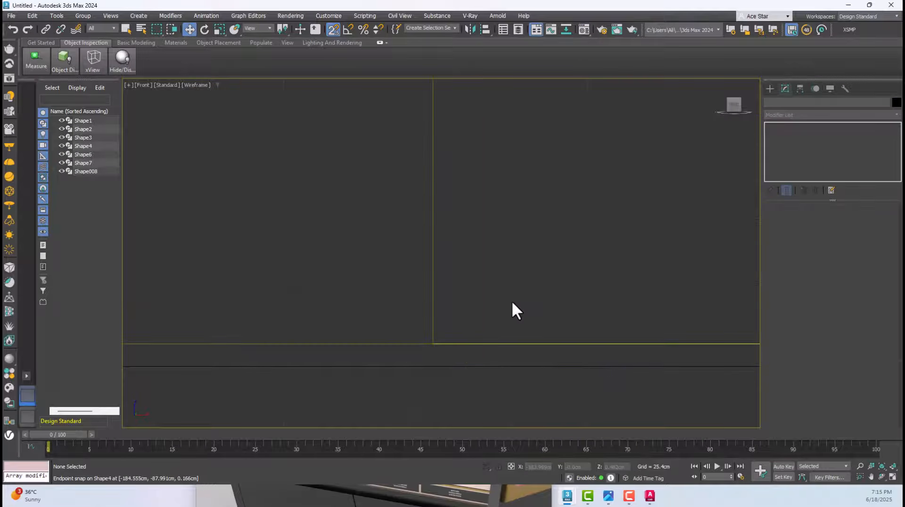
Show the gondola in Perspective with edged faces and look over the shelf unit with both end panels fitted
key(p)
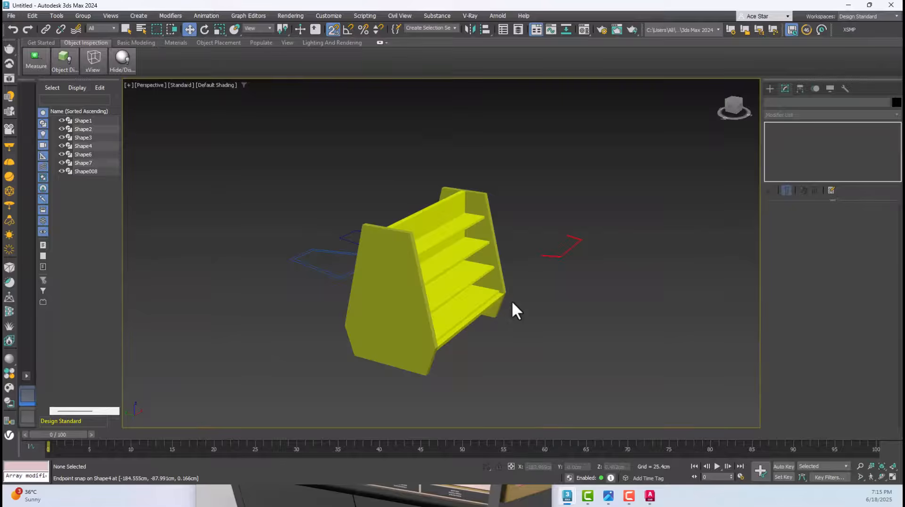
mouse_move(512, 303)
alt+middle_down()
mouse_move(469, 339)
mouse_move(382, 310)
mouse_move(503, 377)
alt+middle_up()
drag(229, 167, 270, 228)
key(F4)
scroll(357, 266, up, 5)
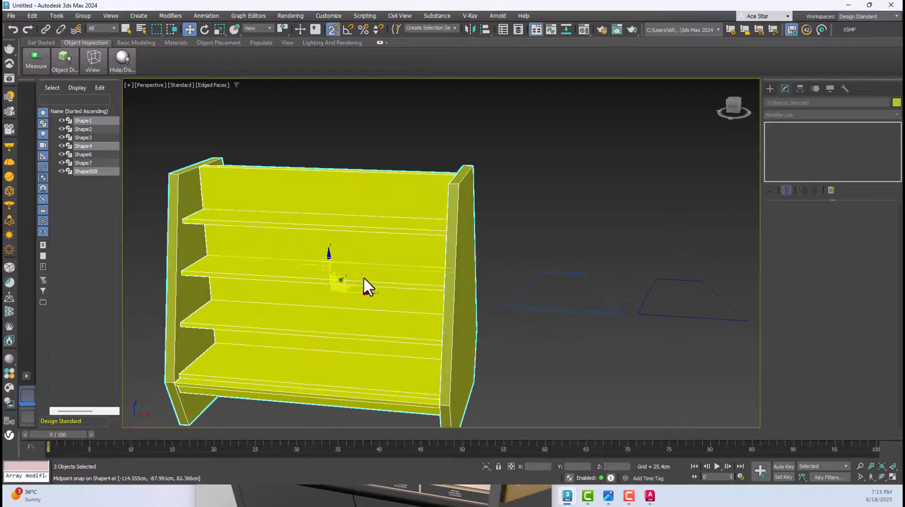
mouse_move(364, 279)
alt+middle_down()
mouse_move(335, 242)
mouse_move(445, 231)
mouse_move(473, 272)
mouse_move(242, 93)
alt+middle_up()
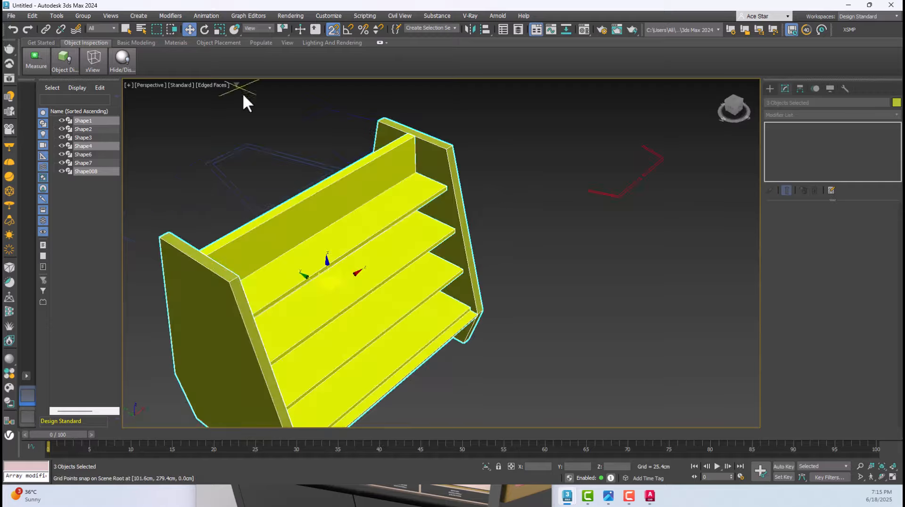
click(482, 157)
scroll(482, 157, down, 6)
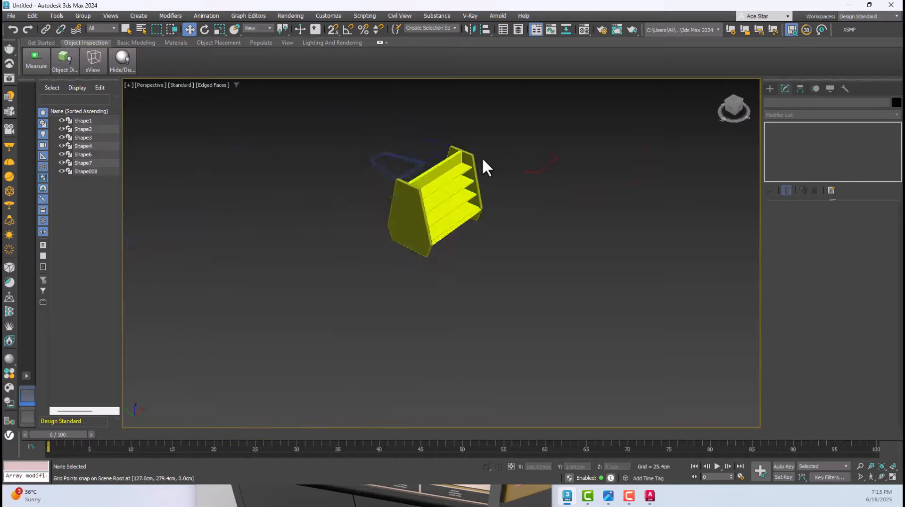
Examine the assembled gondola's shelves, base and end panels from several angles, along with the nearby red outline
middle_drag(482, 157, 451, 206)
click(499, 205)
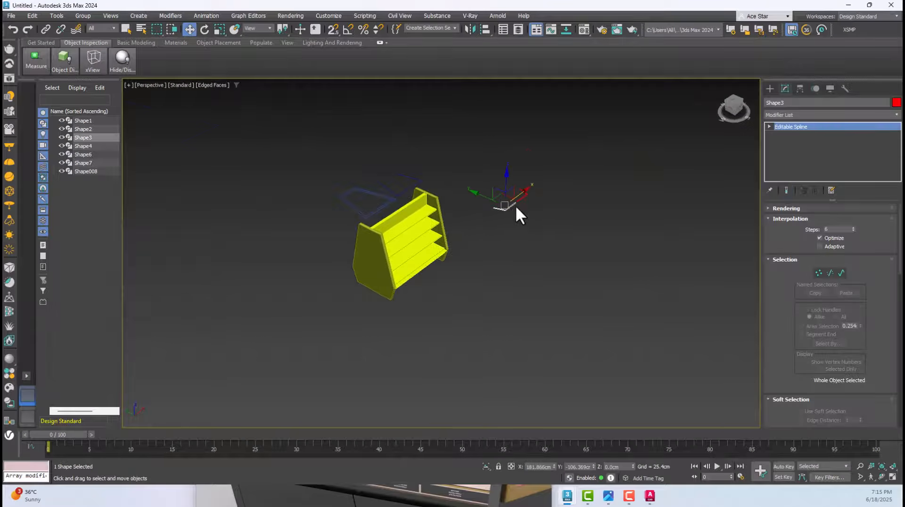
scroll(516, 205, up, 4)
scroll(512, 169, down, 5)
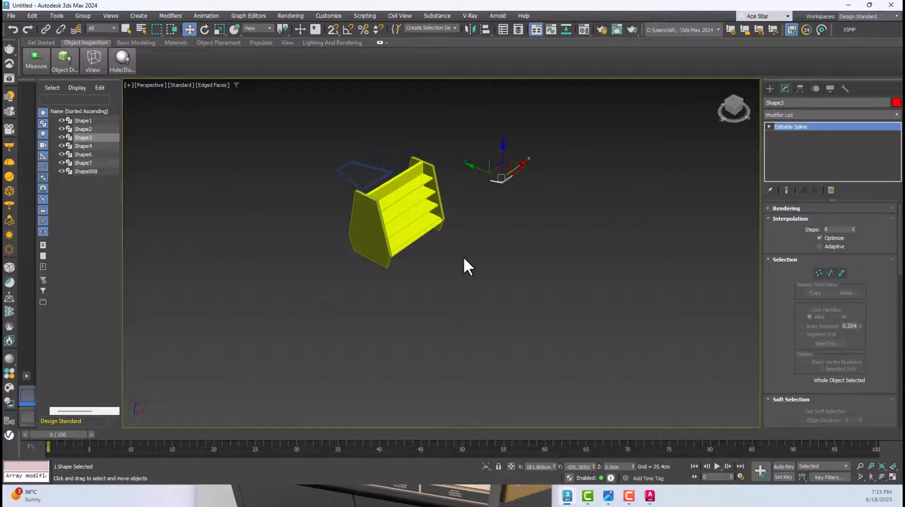
alt+middle_drag(464, 259, 389, 176)
scroll(413, 161, up, 3)
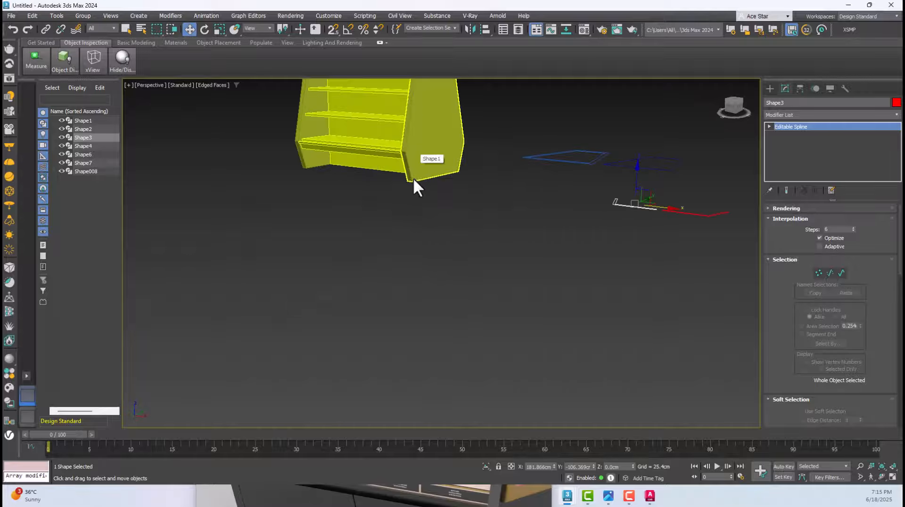
alt+middle_drag(524, 226, 499, 247)
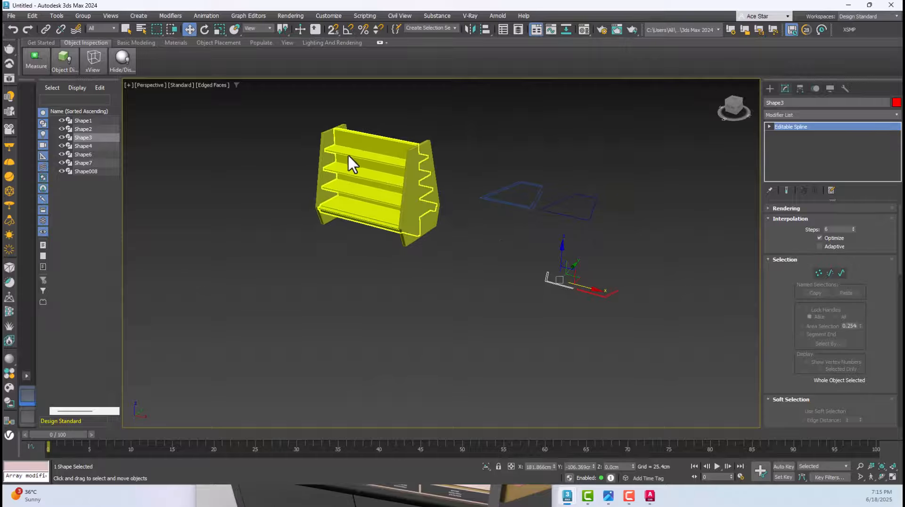
scroll(335, 158, up, 2)
scroll(345, 149, up, 2)
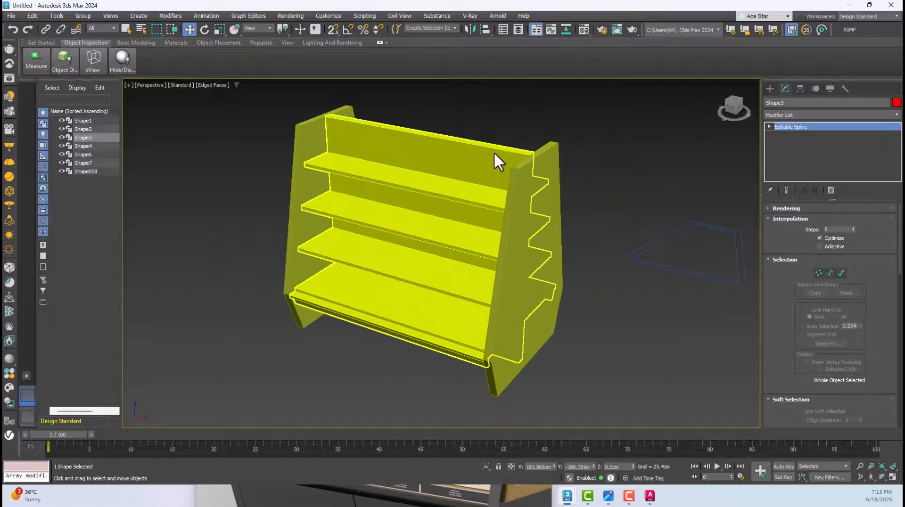
alt+middle_drag(499, 348, 479, 324)
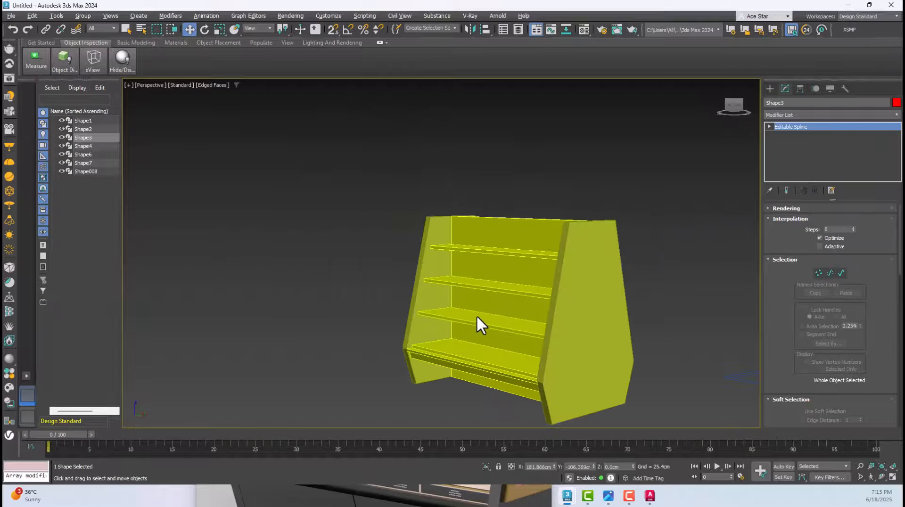
alt+middle_drag(460, 224, 493, 257)
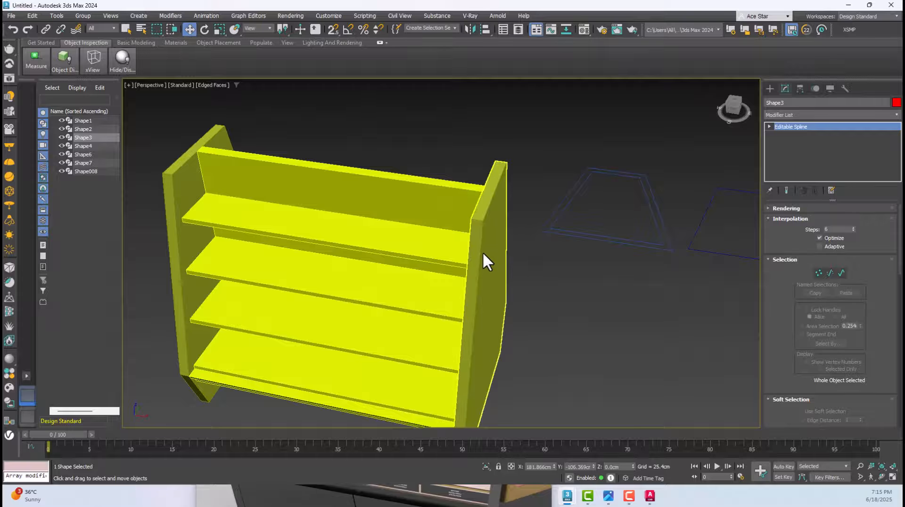
click(504, 142)
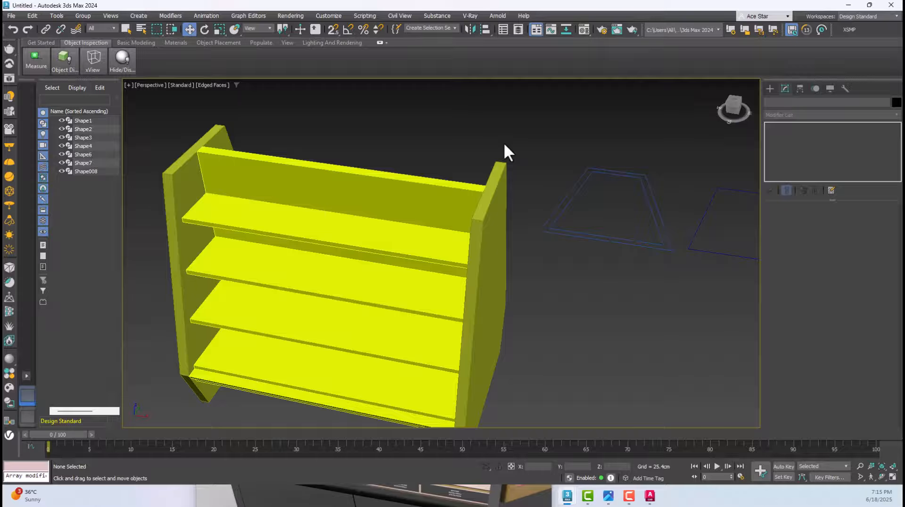
Compare the shelf unit and end panels with the reference photo Gondola.jpg, and close the photo
click(608, 496)
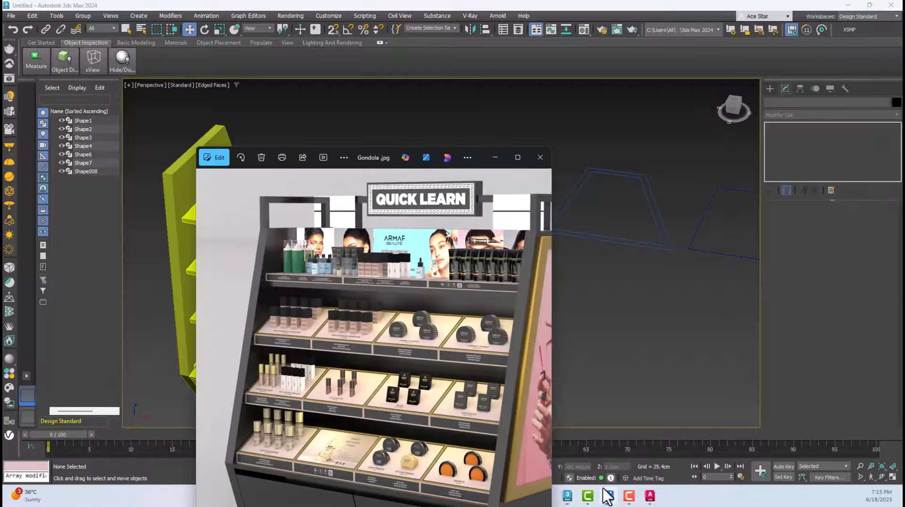
click(459, 137)
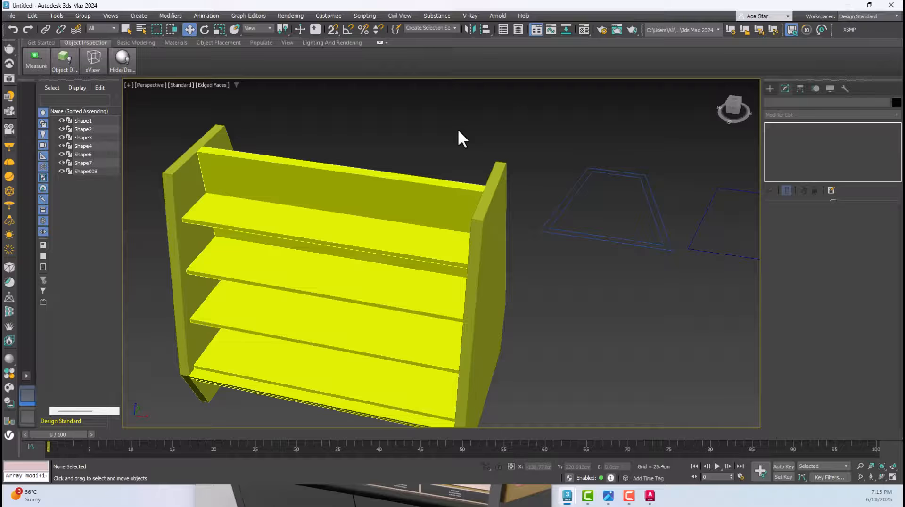
click(404, 224)
click(434, 137)
click(451, 171)
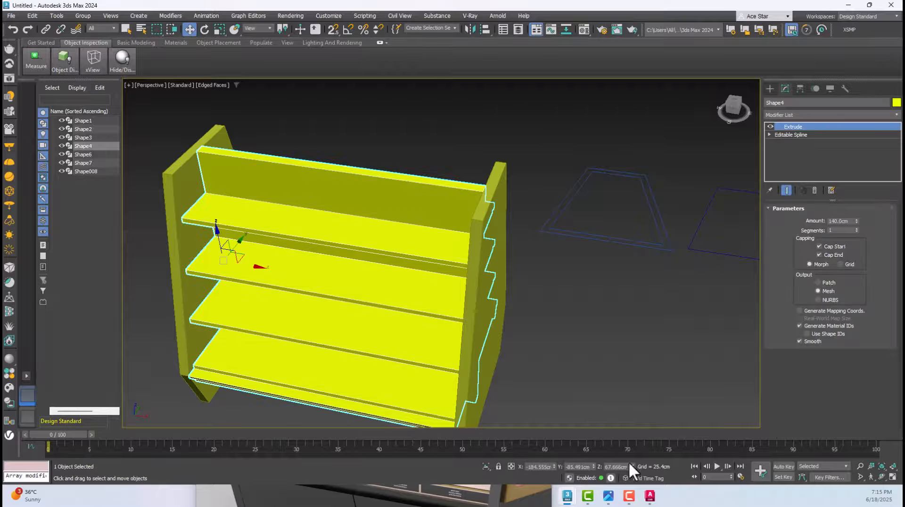
click(609, 495)
scroll(460, 333, up, 3)
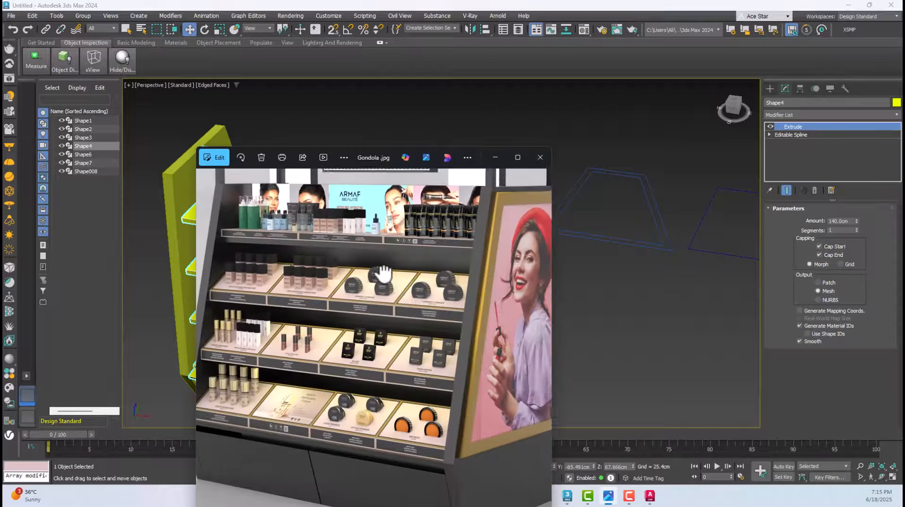
scroll(392, 337, down, 3)
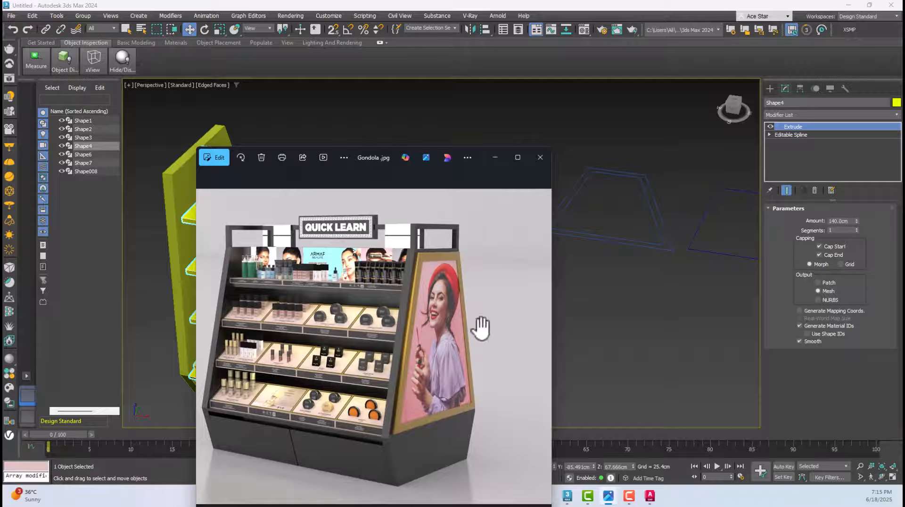
drag(307, 307, 343, 324)
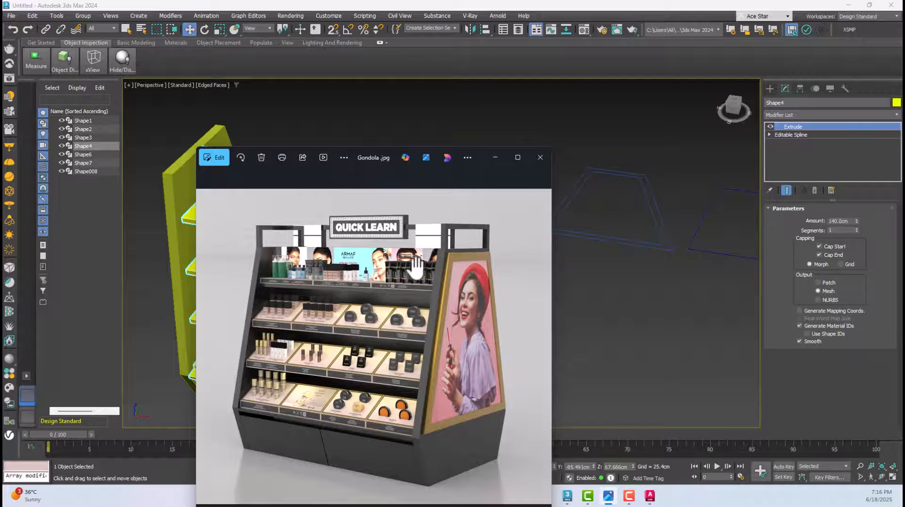
click(540, 159)
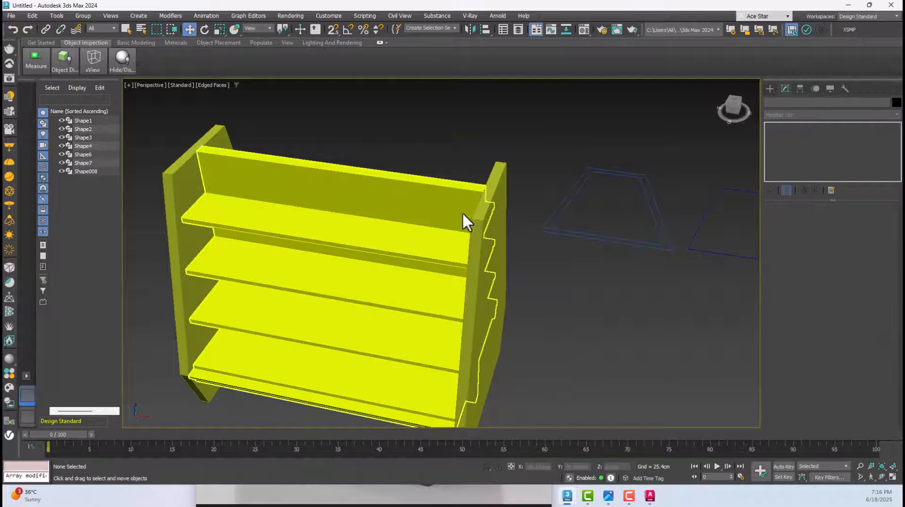
Select the shelf unit together with both end panels and frame them in the Perspective view
alt+middle_drag(463, 236, 434, 271)
scroll(377, 223, down, 5)
drag(377, 222, 471, 348)
key(z)
alt+middle_drag(471, 348, 353, 326)
scroll(437, 290, down, 5)
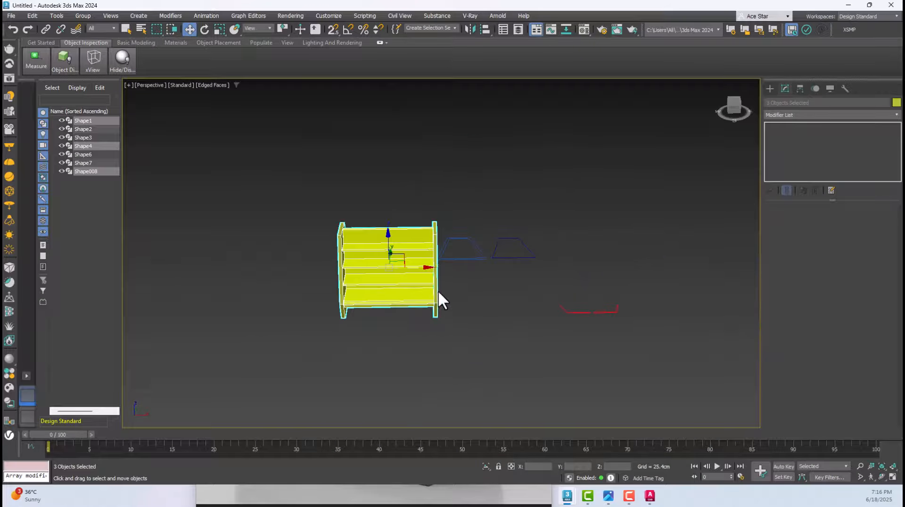
Select the red angled outline nearer the gondola and bring both red outlines into close view
scroll(569, 315, up, 4)
click(516, 314)
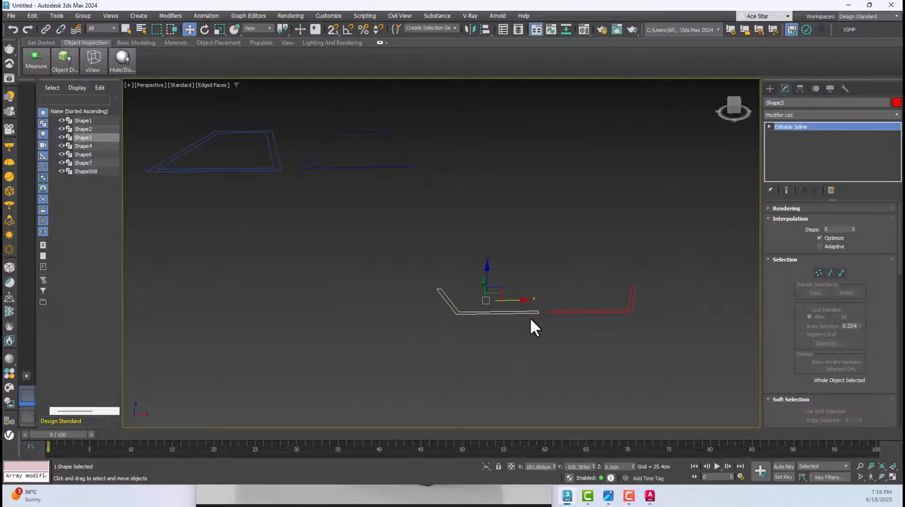
scroll(547, 313, up, 2)
scroll(548, 312, down, 4)
alt+middle_drag(548, 312, 564, 353)
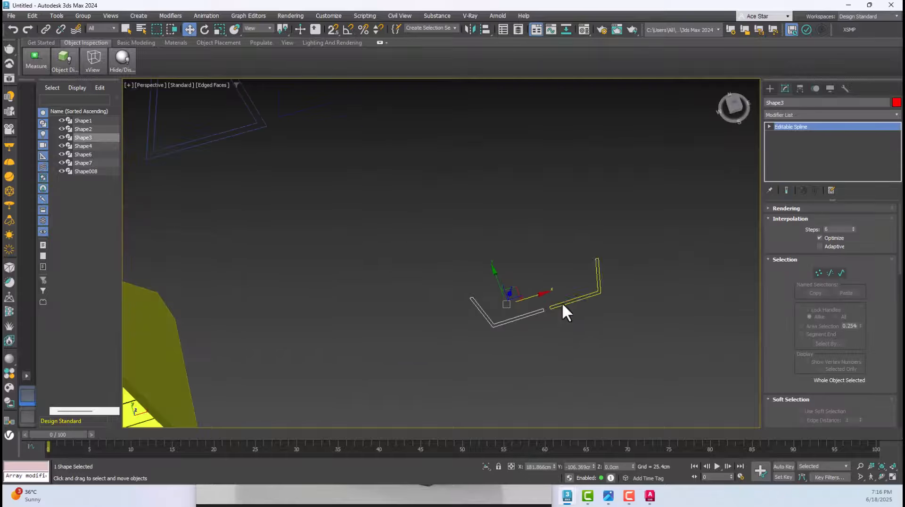
scroll(562, 301, up, 4)
Check the two red outlines one after the other and review their Editable Spline settings, including the geometry attach options
scroll(876, 346, down, 3)
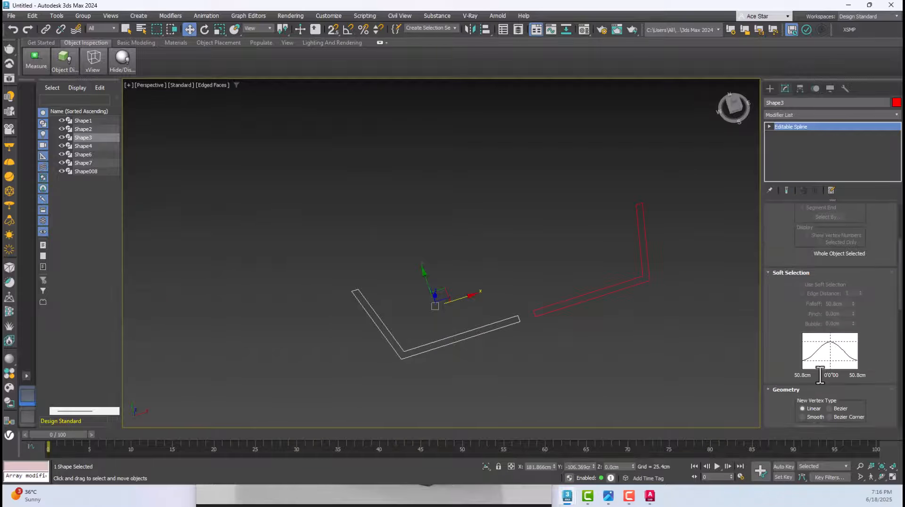
scroll(876, 347, down, 2)
click(570, 301)
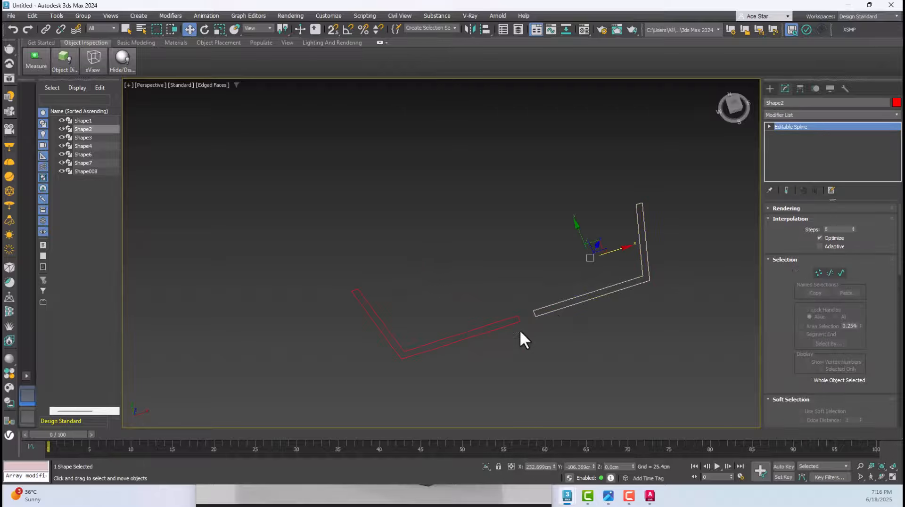
click(515, 325)
click(573, 307)
click(564, 333)
click(497, 329)
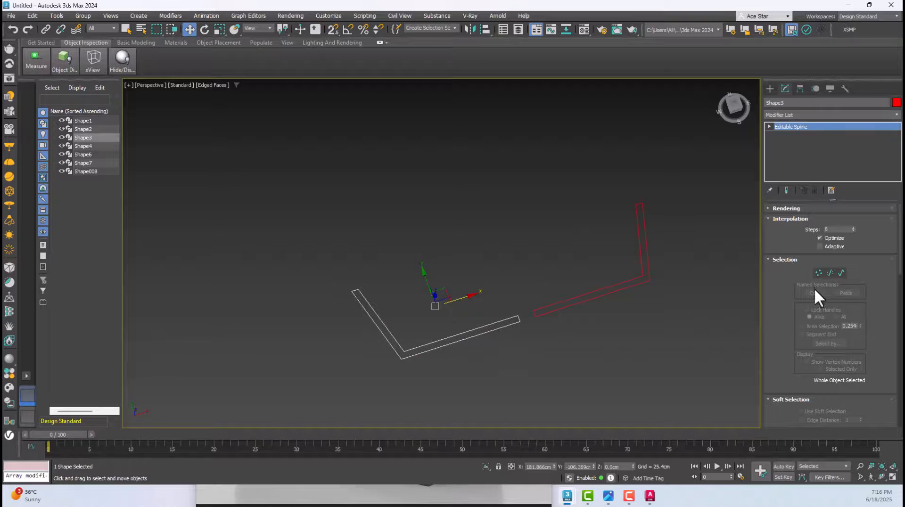
scroll(850, 306, down, 5)
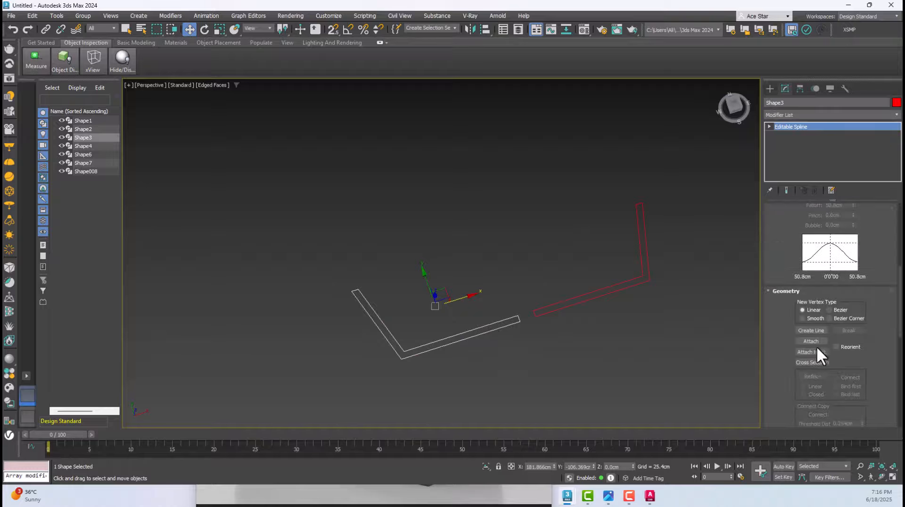
scroll(808, 343, up, 5)
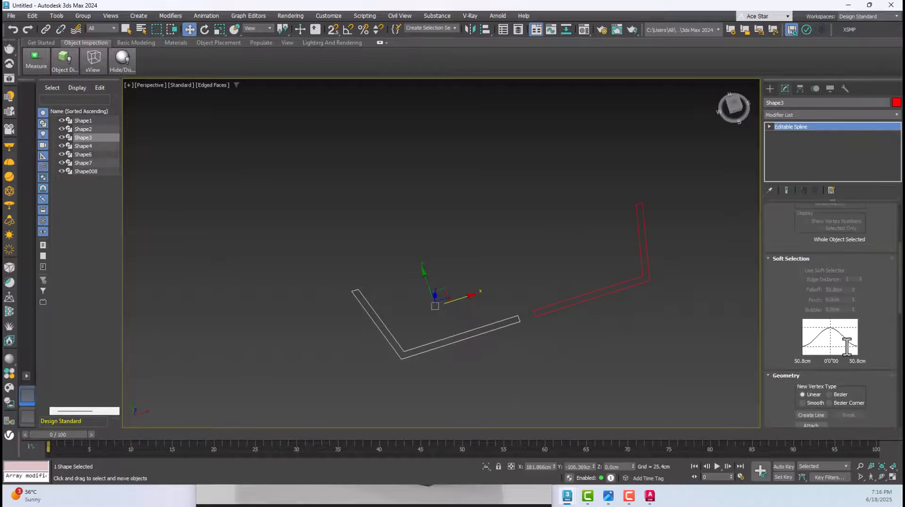
Reselect the red outline nearer the gondola and show its Editable Spline parameters for modification
click(728, 213)
click(770, 88)
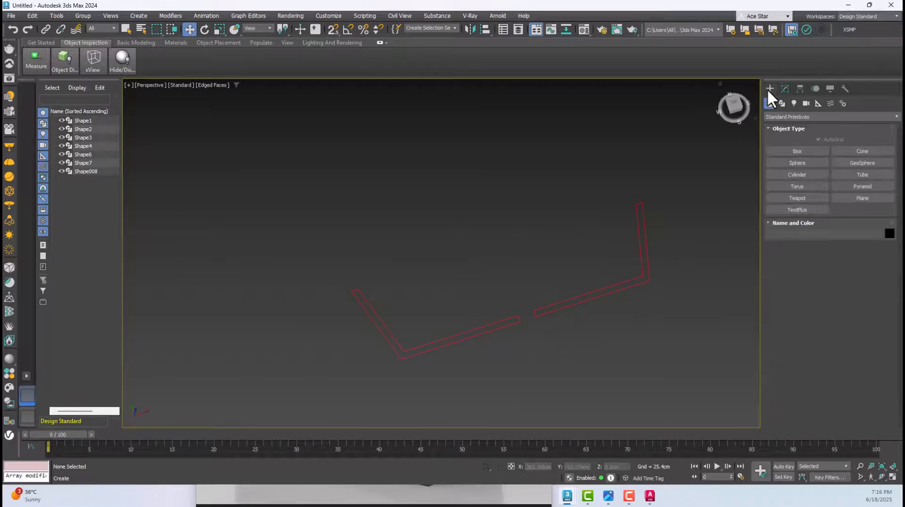
click(502, 322)
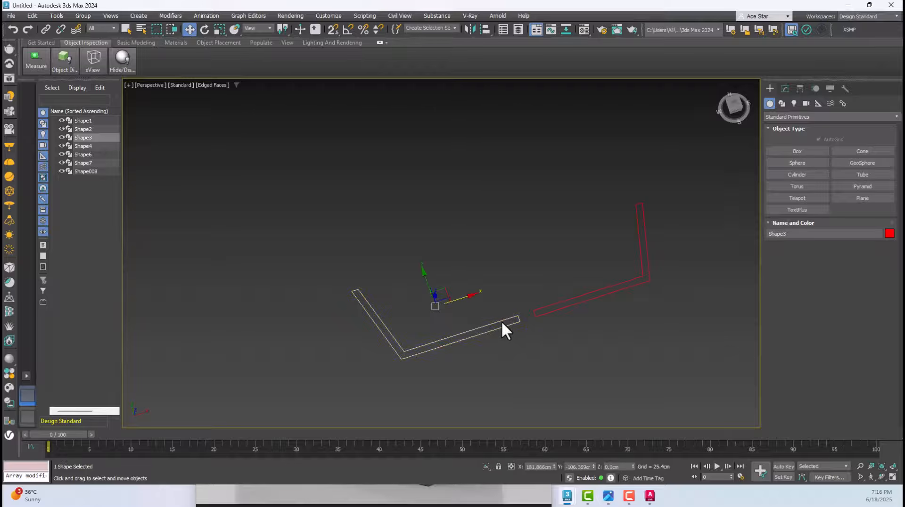
click(786, 88)
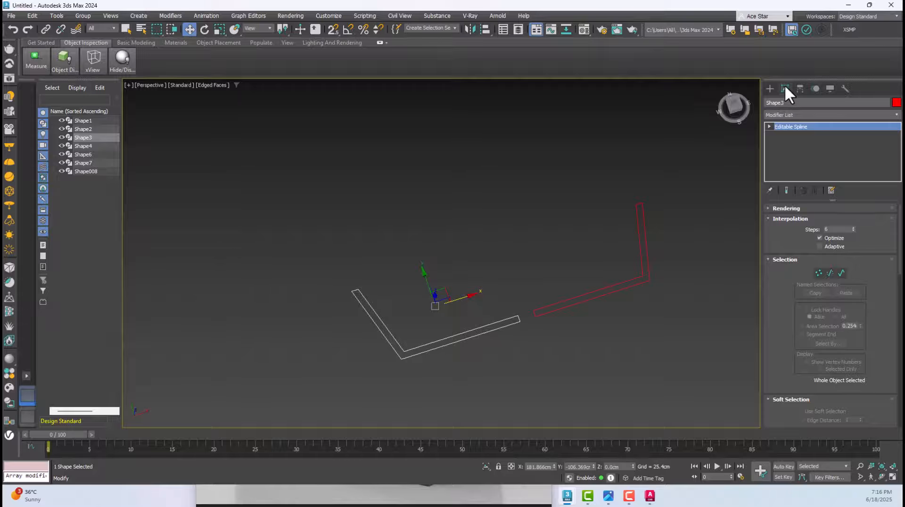
Attach the second red angled outline to the selected one so both form a single editable spline
scroll(822, 307, down, 8)
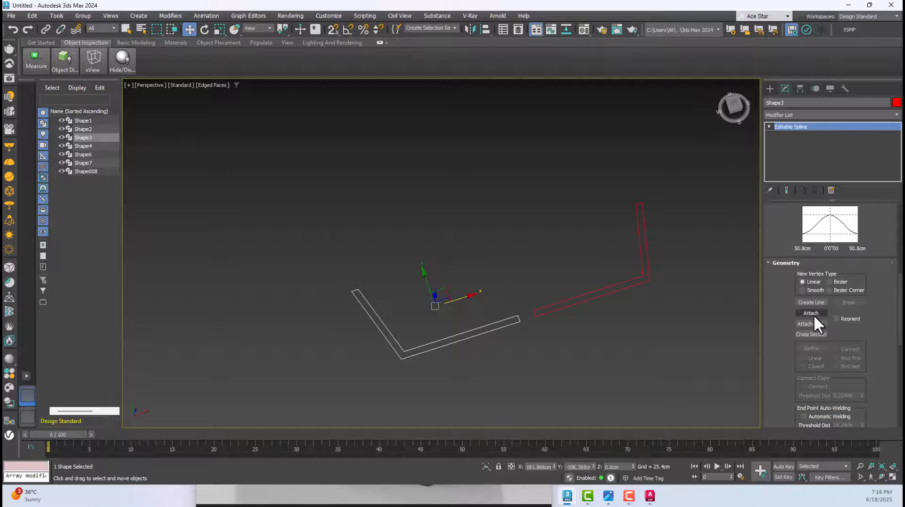
click(811, 313)
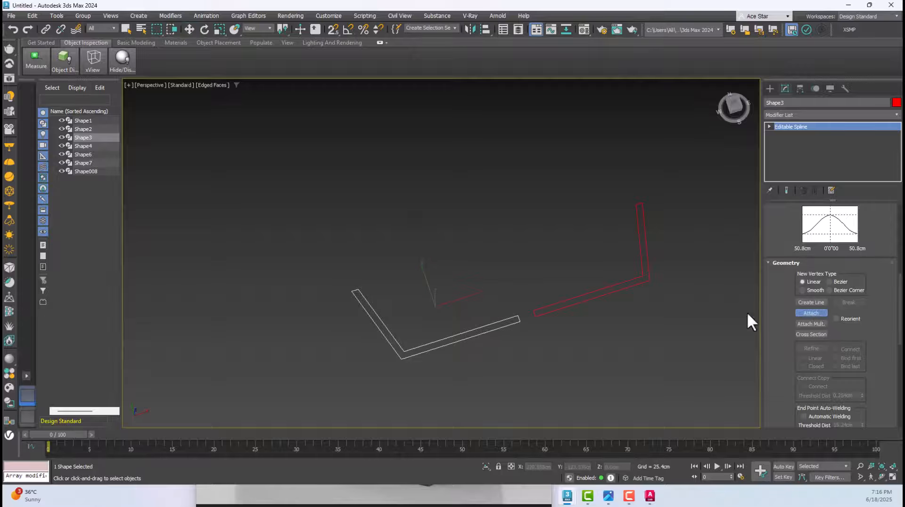
click(592, 299)
scroll(524, 227, down, 2)
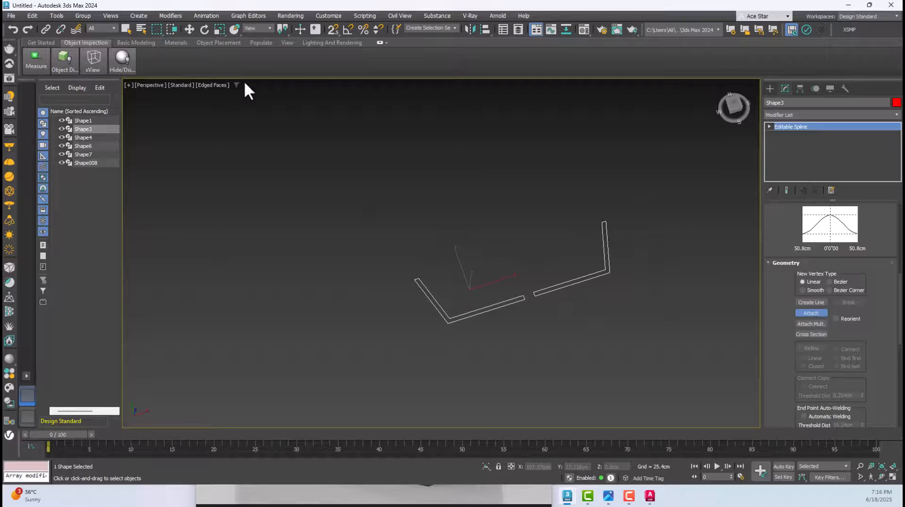
Leave the Attach mode and move the combined red outline along the X axis to about 168 cm
click(189, 29)
click(553, 262)
click(556, 288)
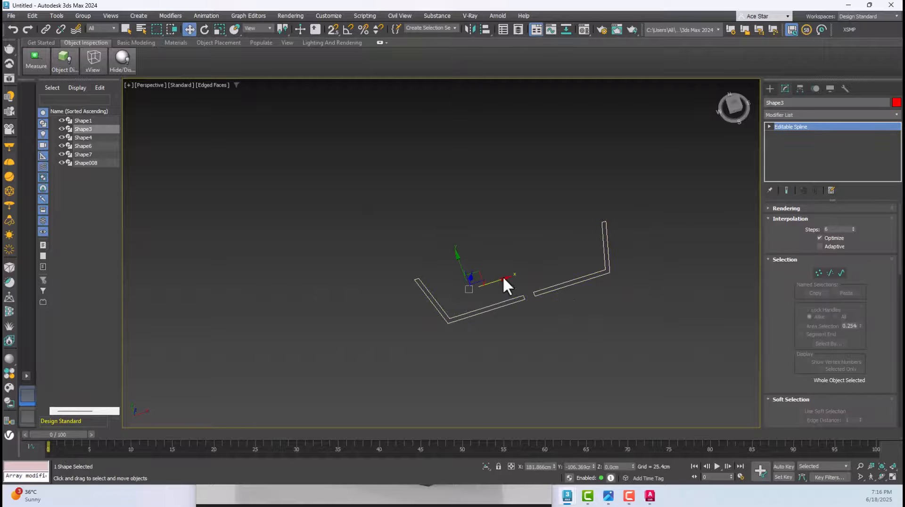
drag(503, 276, 473, 288)
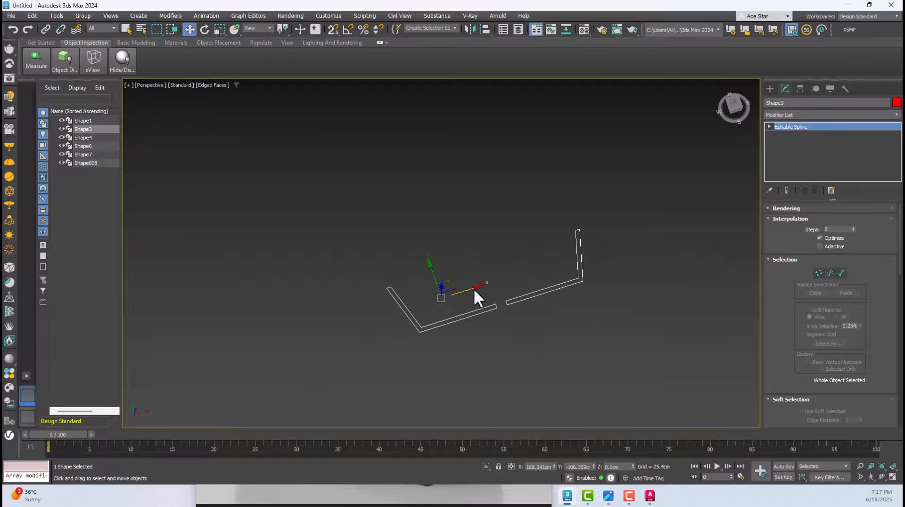
Rotate the combined red outline a quarter turn in the Top view and stand it upright, using angle snap
key(t)
scroll(487, 288, down, 4)
scroll(527, 285, up, 4)
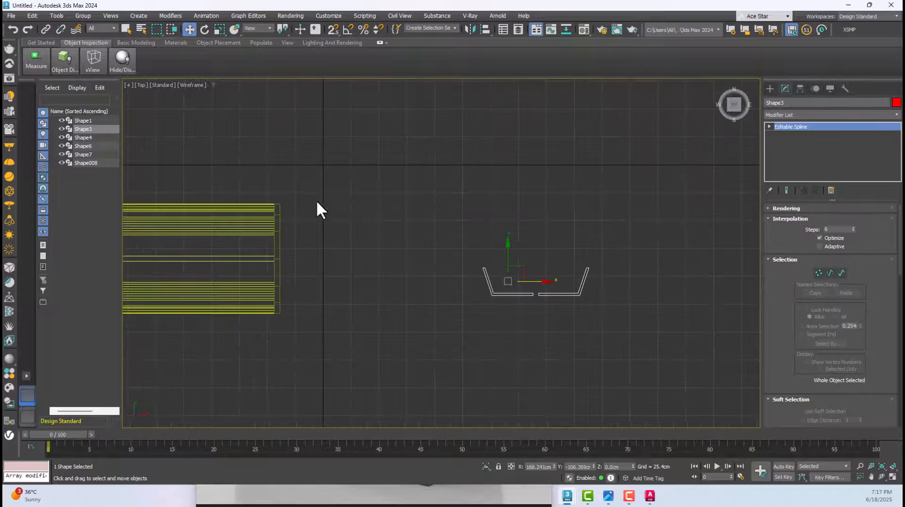
click(205, 29)
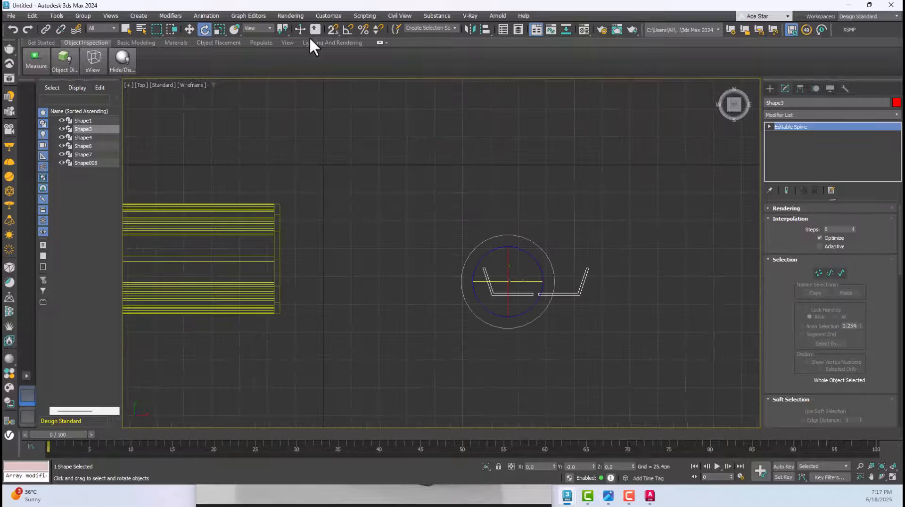
drag(529, 236, 501, 226)
drag(509, 280, 540, 282)
click(190, 30)
key(f)
key(p)
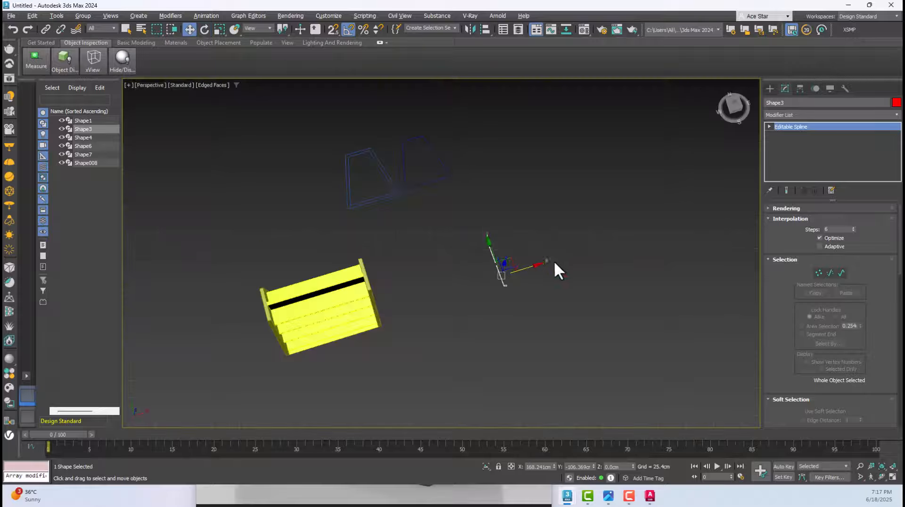
Apply an Extrude modifier of 140 cm to the upright red outline
scroll(507, 255, up, 3)
alt+middle_drag(554, 261, 516, 230)
click(790, 114)
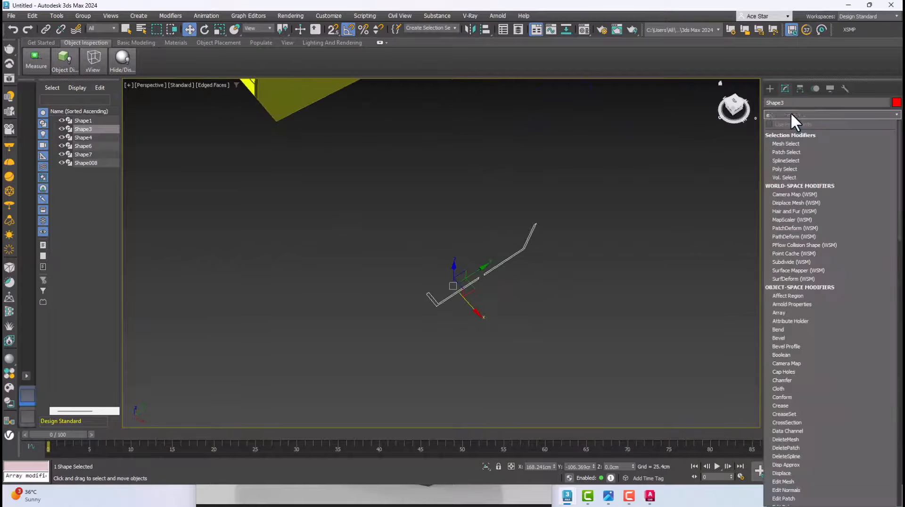
text(ex)
click(775, 135)
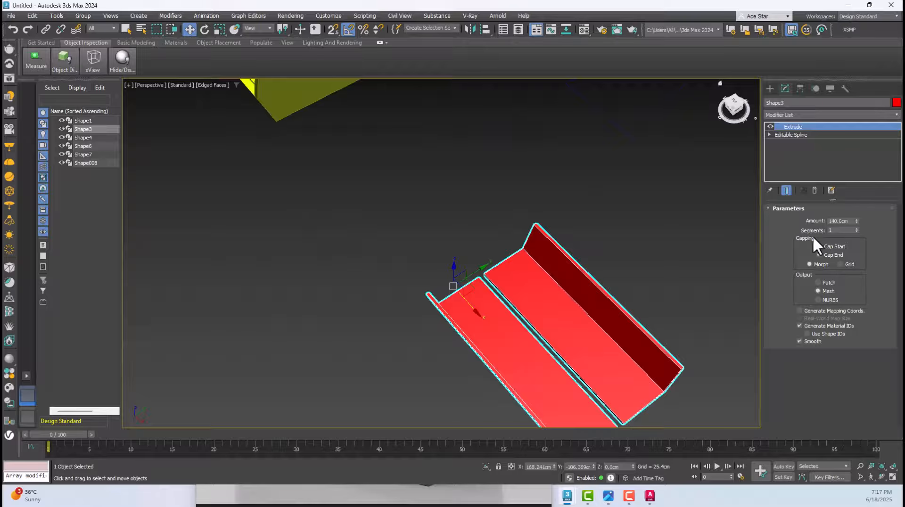
Move the red base to the gondola in the Front view and snap its lower corner to the shelf unit's bottom corner beside the end panel
scroll(627, 239, down, 4)
key(f)
scroll(586, 246, down, 8)
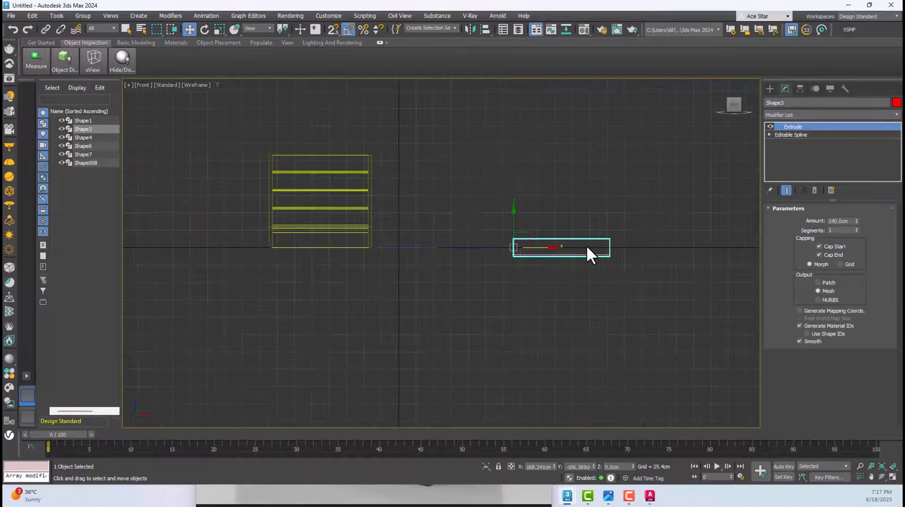
middle_drag(533, 245, 643, 231)
drag(643, 231, 426, 246)
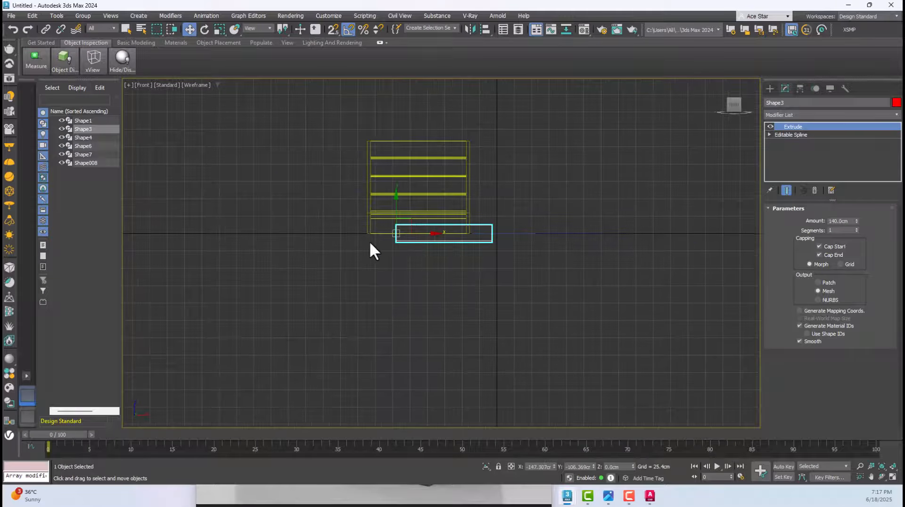
scroll(369, 241, up, 3)
drag(493, 222, 381, 223)
scroll(386, 238, up, 4)
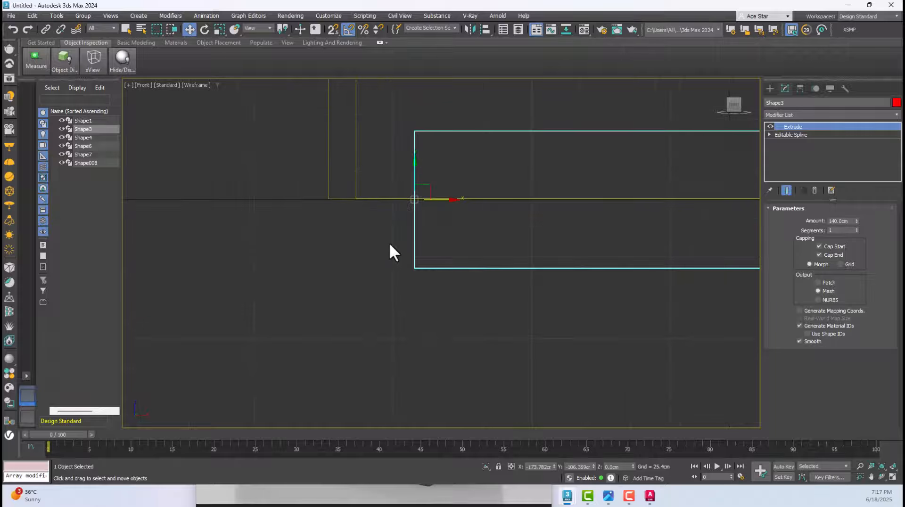
click(332, 29)
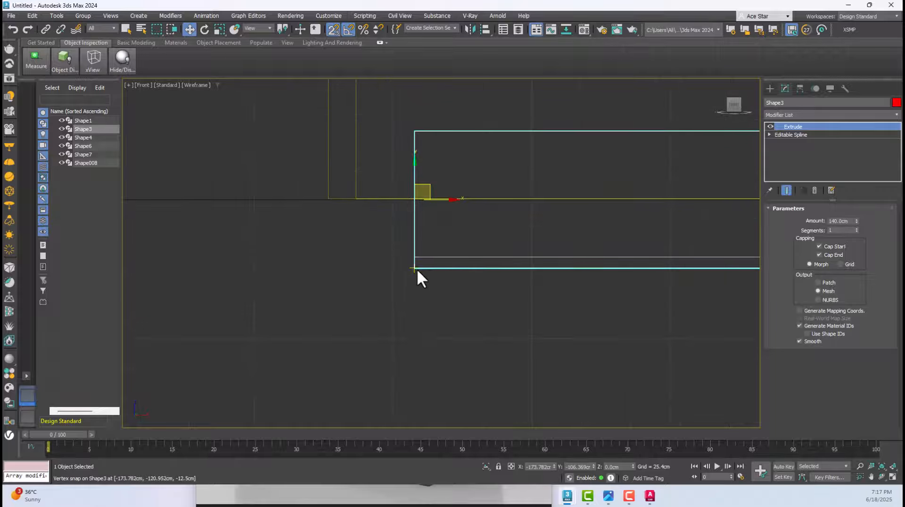
drag(416, 269, 357, 201)
Align the red base with the gondola's depth in the Top view, and frame the whole selected assembly in Perspective
key(t)
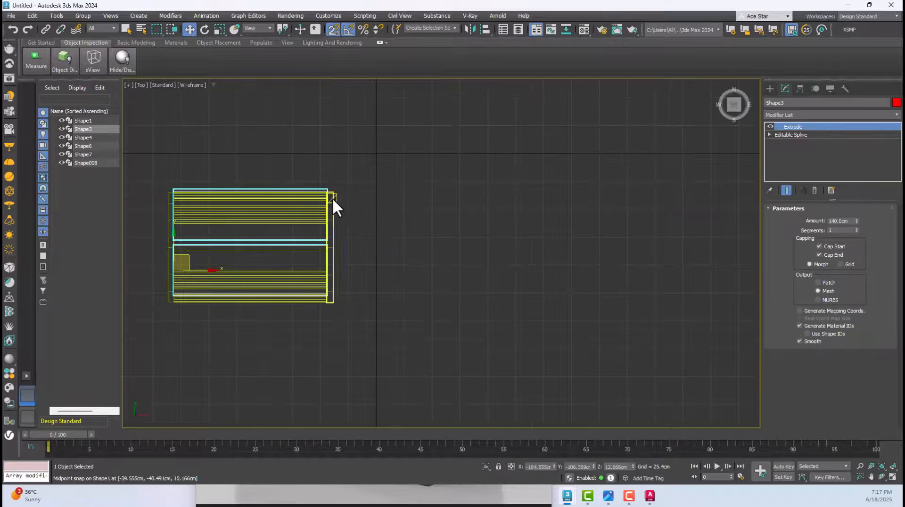
scroll(333, 204, up, 4)
drag(365, 168, 358, 194)
alt+middle_drag(559, 222, 560, 148)
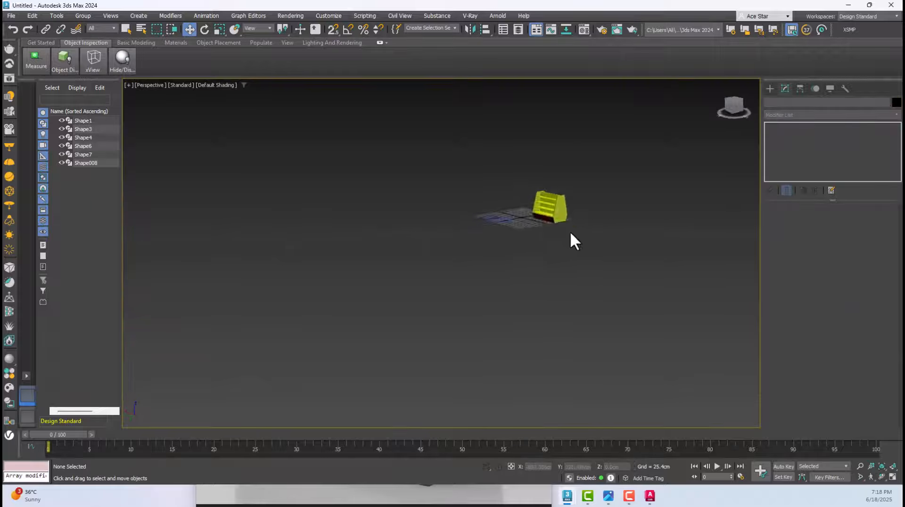
drag(513, 211, 494, 210)
key(z)
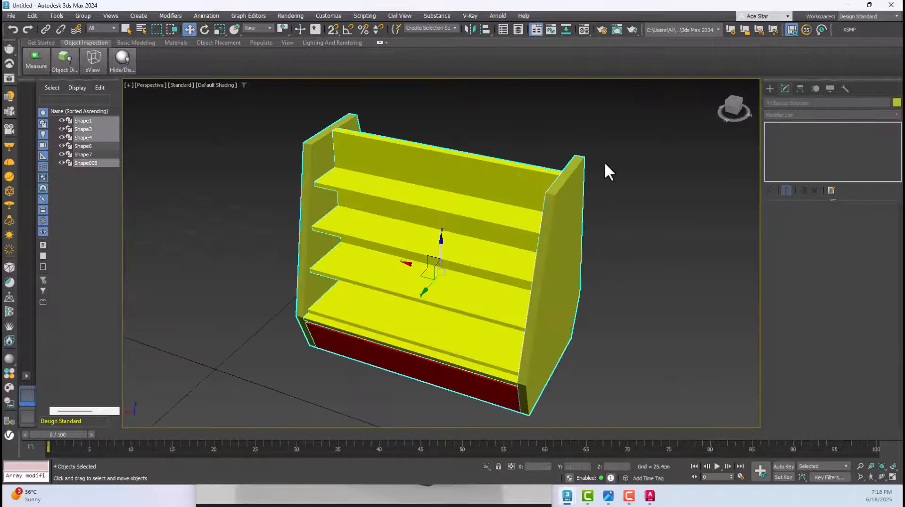
Select the double-lined trapezoid outline away from the gondola and frame it in the Top view
click(604, 161)
scroll(582, 186, down, 6)
scroll(521, 238, up, 5)
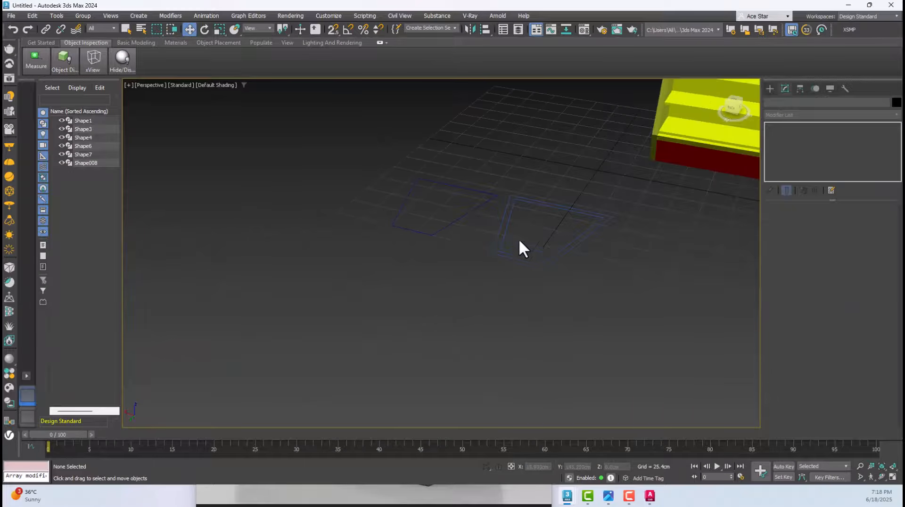
click(508, 201)
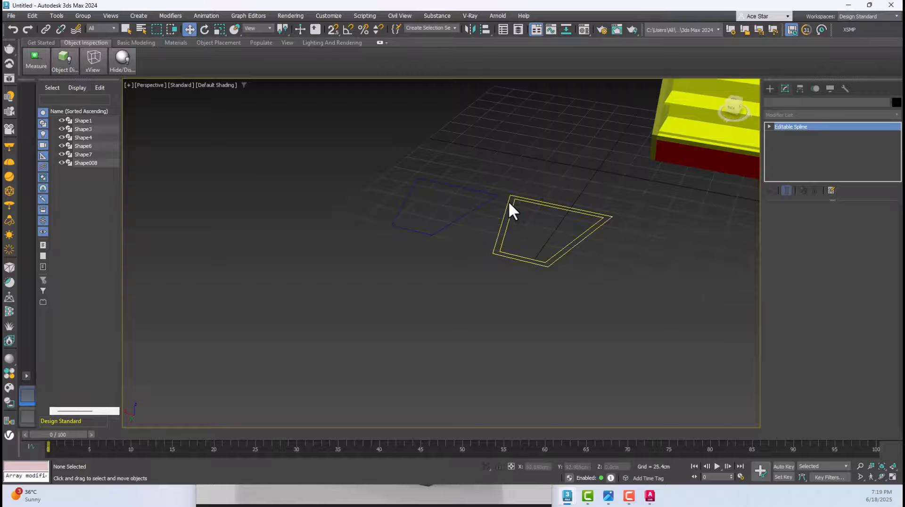
scroll(519, 207, down, 5)
key(t)
key(z)
scroll(491, 219, down, 5)
scroll(487, 201, up, 4)
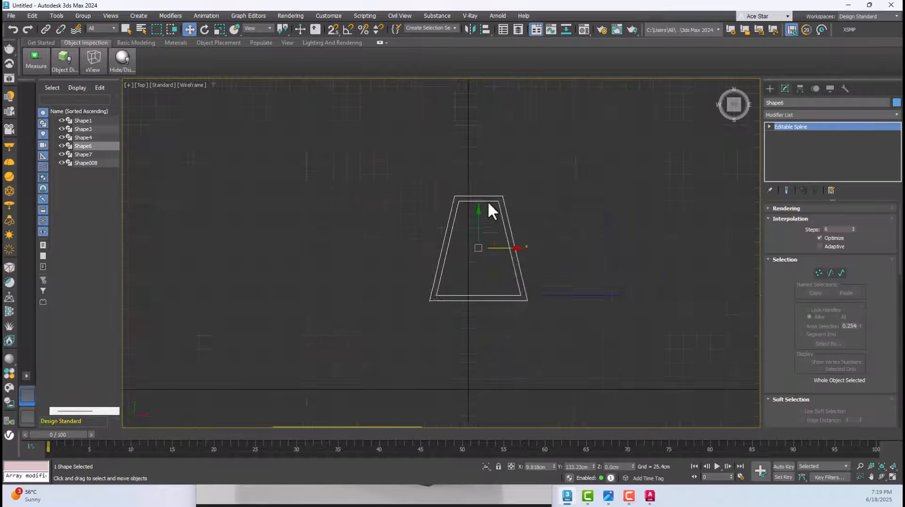
Switch the Top view to shaded display and select both trapezoid outlines together
key(F3)
click(592, 167)
click(655, 249)
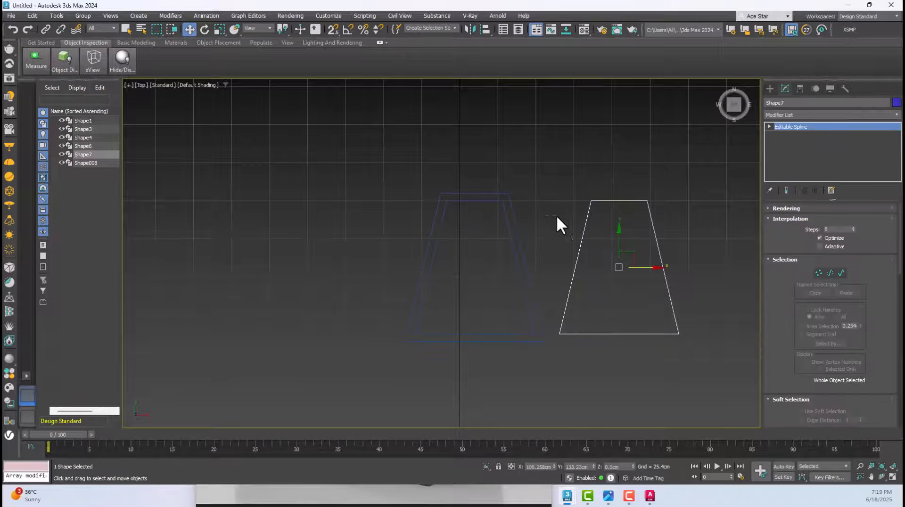
click(522, 242)
drag(460, 138, 672, 274)
scroll(636, 267, down, 3)
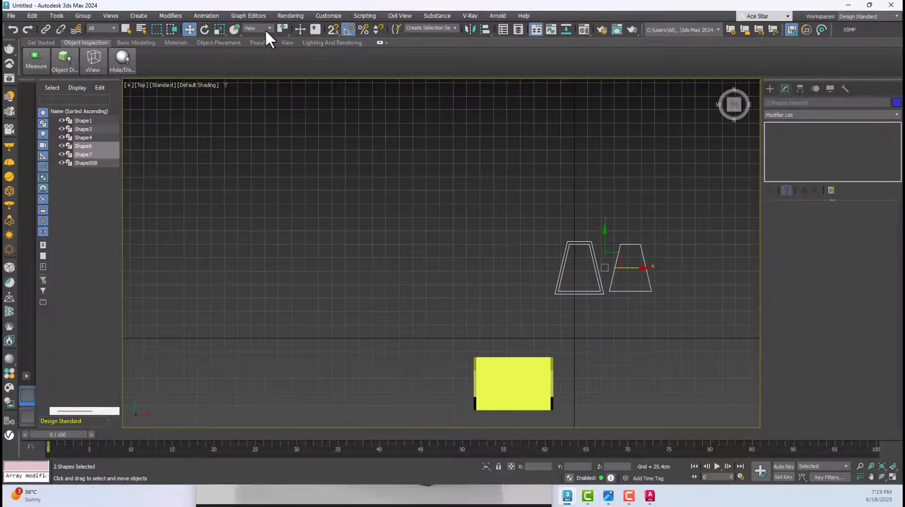
Rotate both trapezoid outlines a quarter turn in the Top view and stand them upright, parallel to the gondola's end panels
click(206, 30)
drag(635, 227, 596, 198)
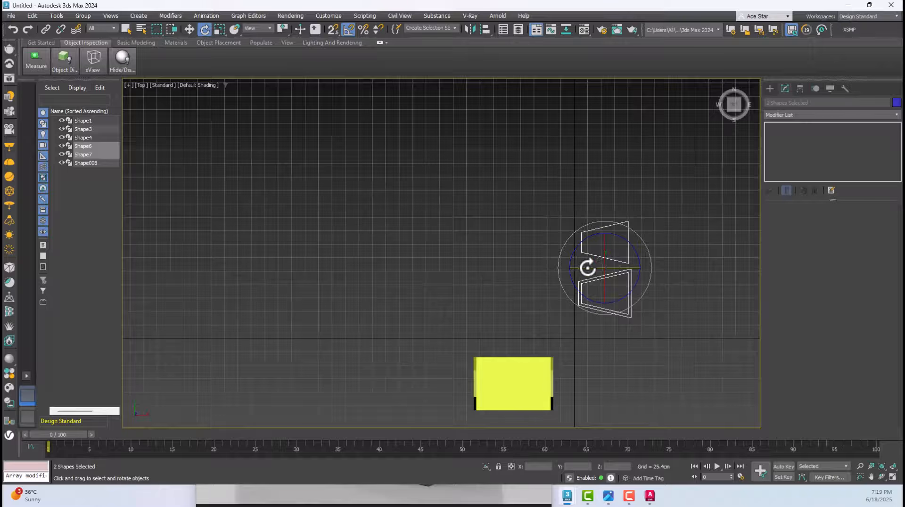
drag(585, 267, 628, 270)
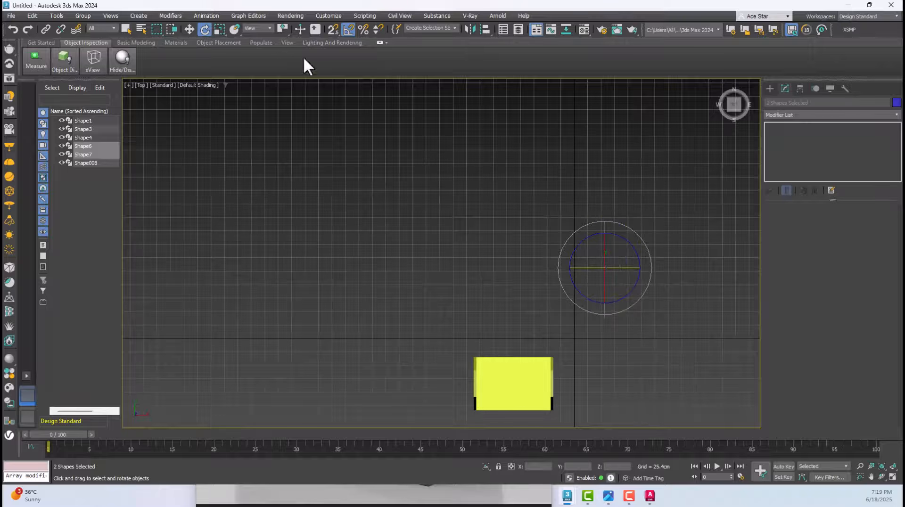
click(190, 29)
middle_drag(530, 150, 502, 165)
key(p)
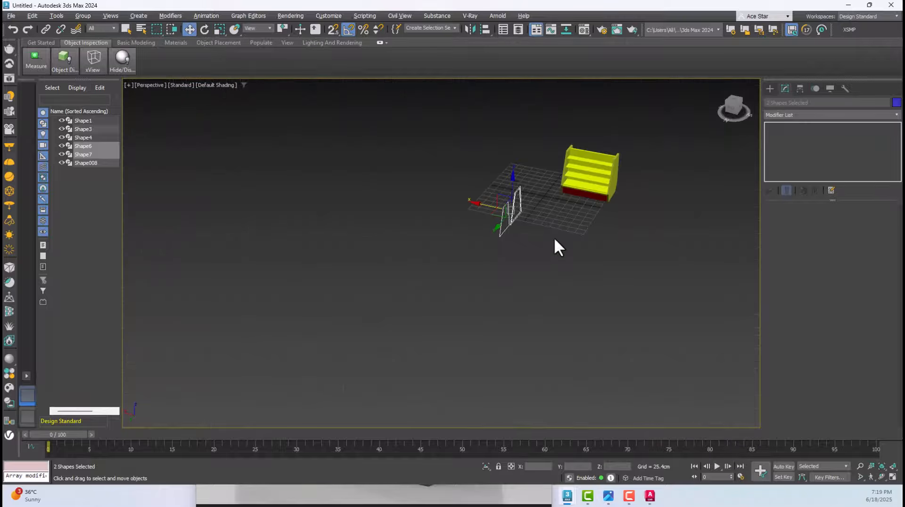
Extrude the double-lined trapezoid outline 3 cm to form a frame
scroll(559, 247, up, 5)
click(536, 137)
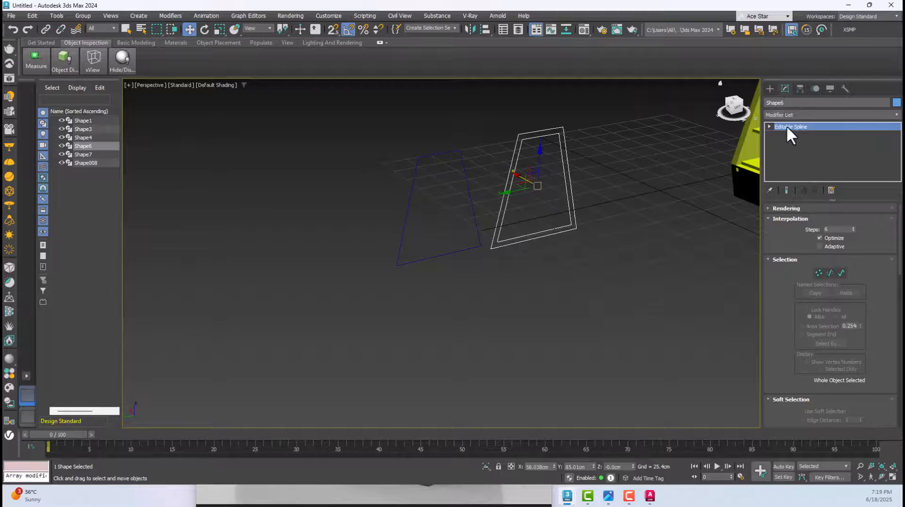
click(790, 115)
text(ex)
click(783, 127)
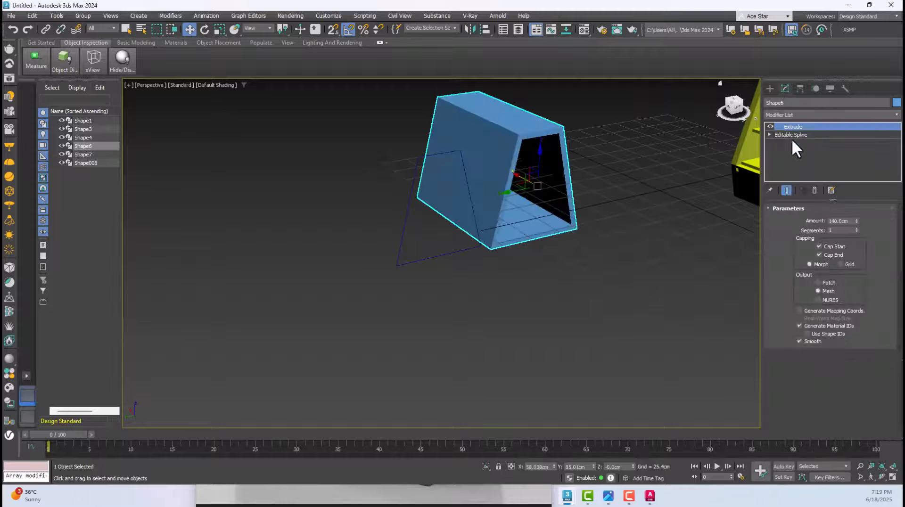
double_click(848, 221)
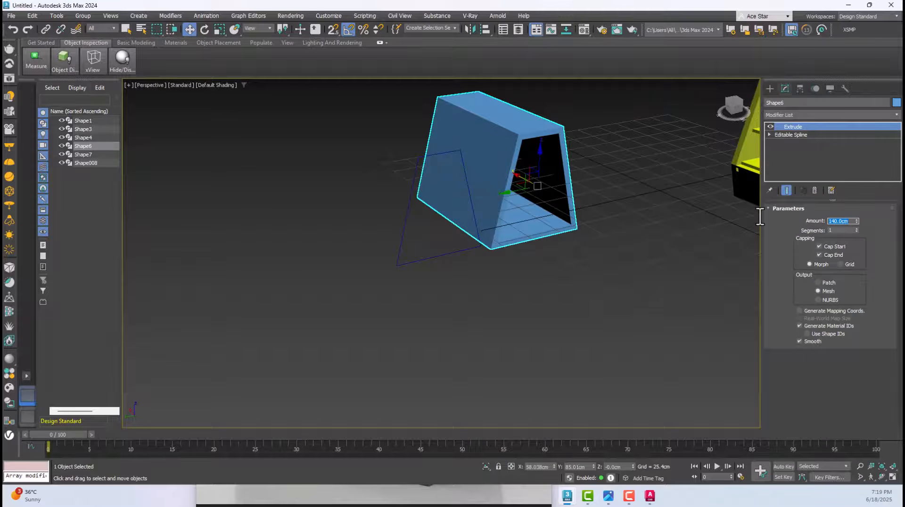
text(3)
key(Return)
Extrude the single trapezoid outline 2 cm to form the inner panel
click(442, 169)
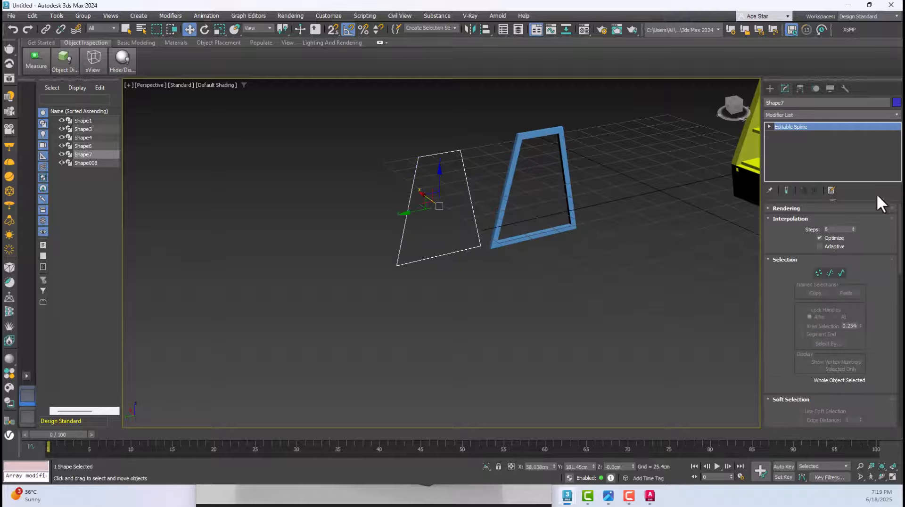
click(825, 115)
text(ex)
click(793, 131)
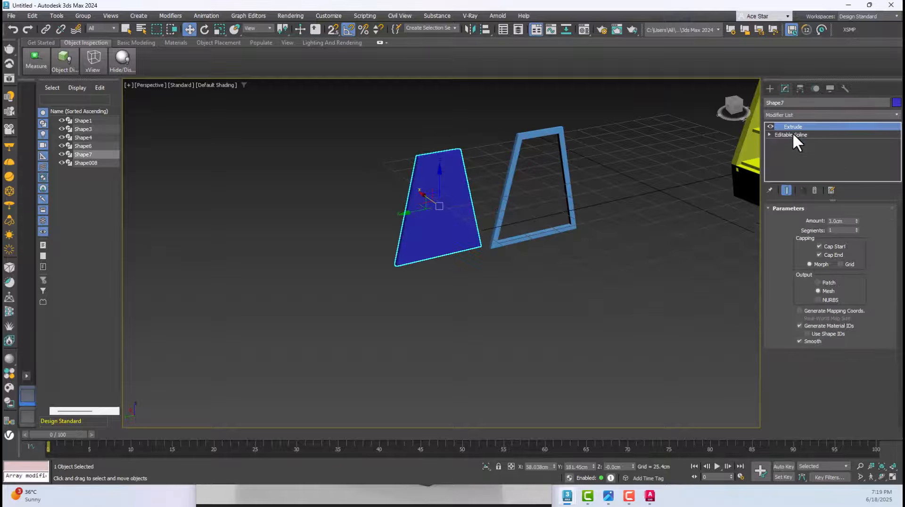
drag(845, 222, 793, 218)
text(2)
key(Return)
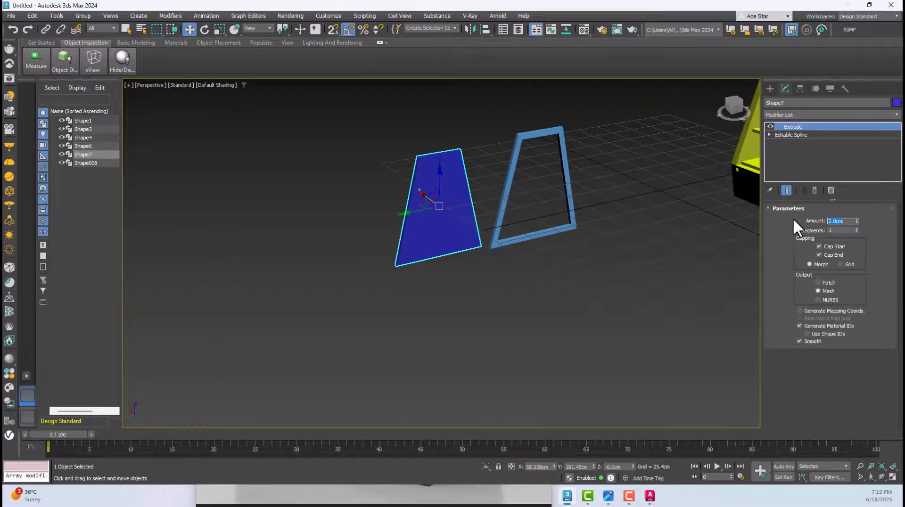
Snap the inner panel's upper corner to the matching inner corner of the frame in the Left view
key(l)
click(338, 32)
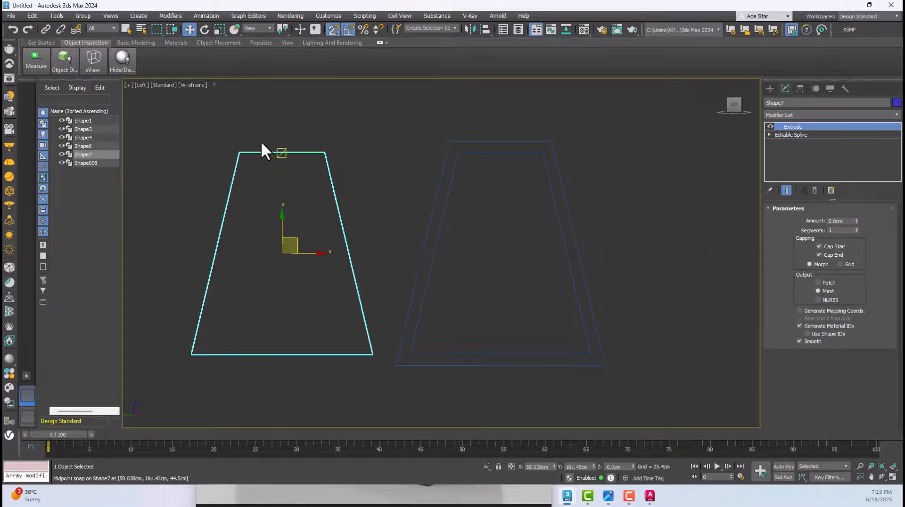
drag(241, 152, 457, 152)
Select the frame with its inner panel and snap its upper corner to the gondola end panel's upper corner in the Left view
ctrl+click(557, 238)
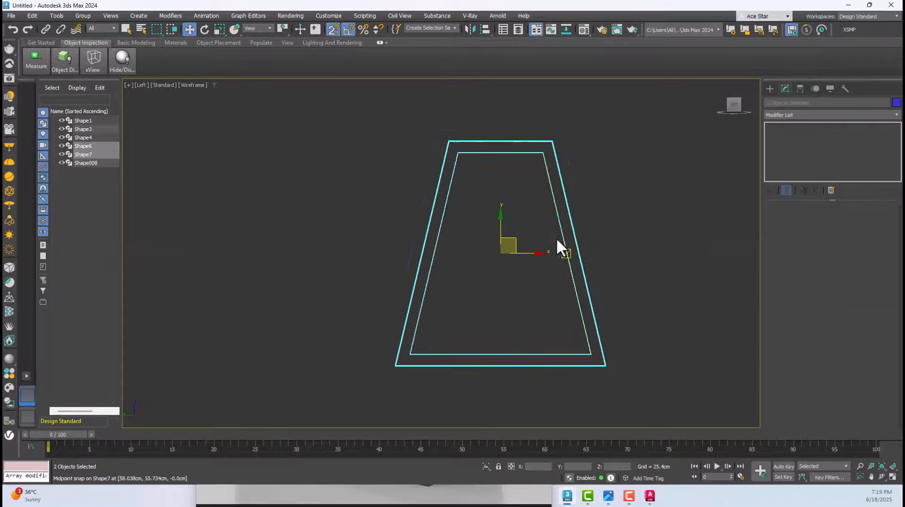
key(f)
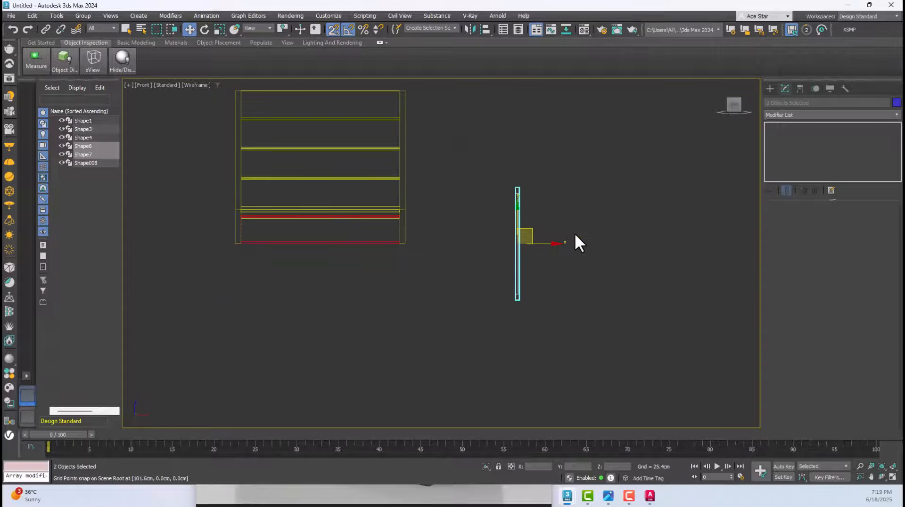
key(l)
scroll(529, 268, down, 5)
scroll(520, 273, up, 4)
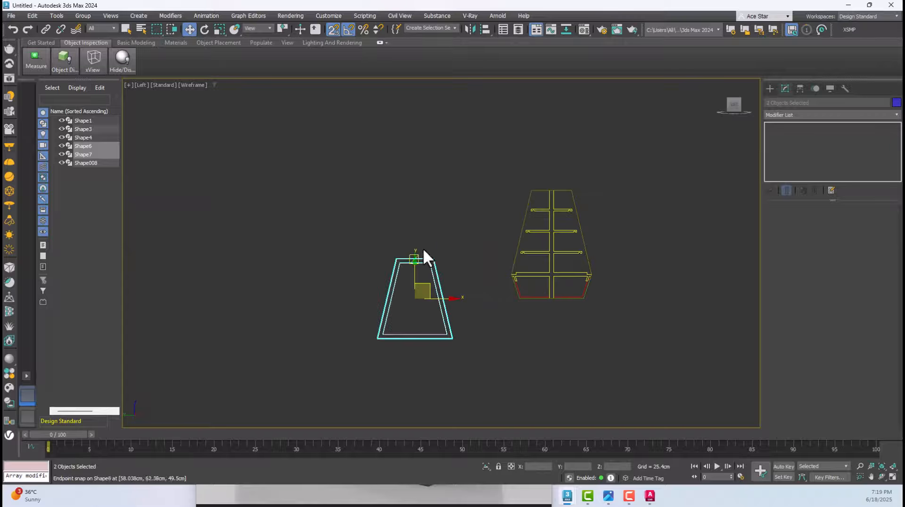
drag(399, 257, 530, 190)
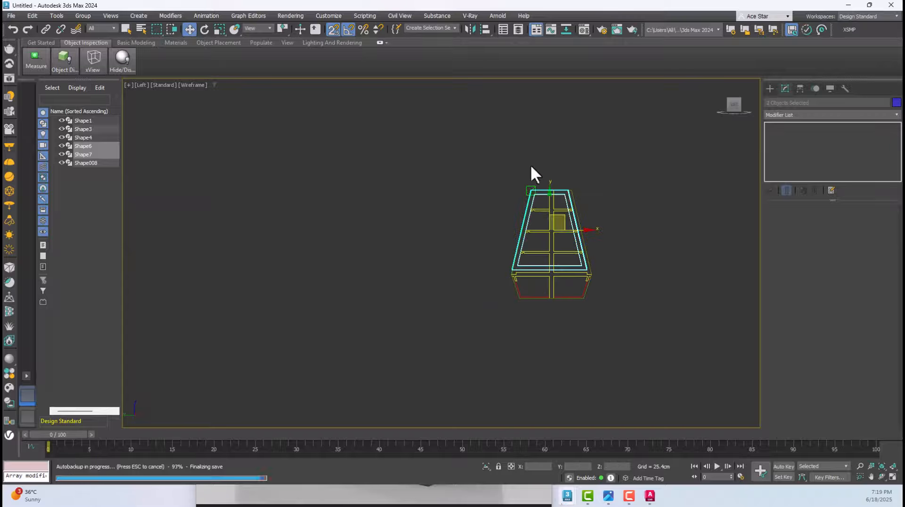
Turn off object snapping and angle snapping for free positioning in the Left view
scroll(551, 205, up, 5)
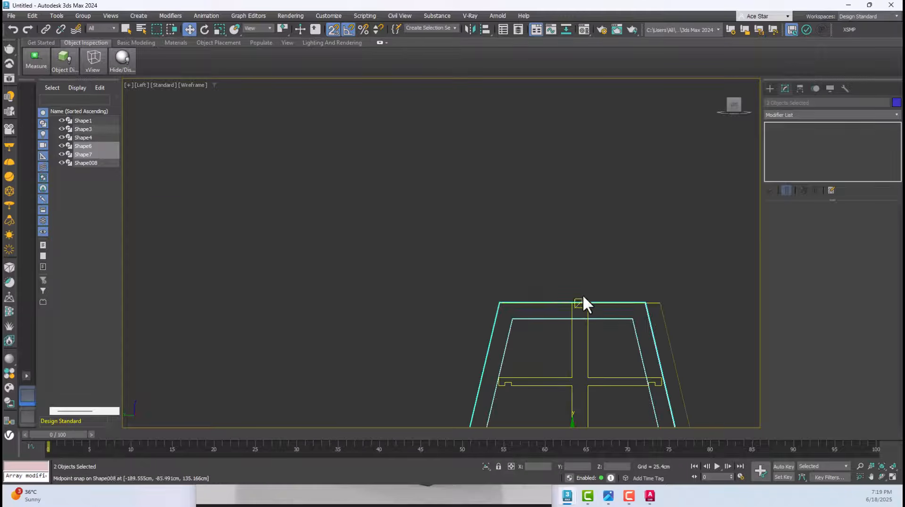
drag(572, 302, 577, 306)
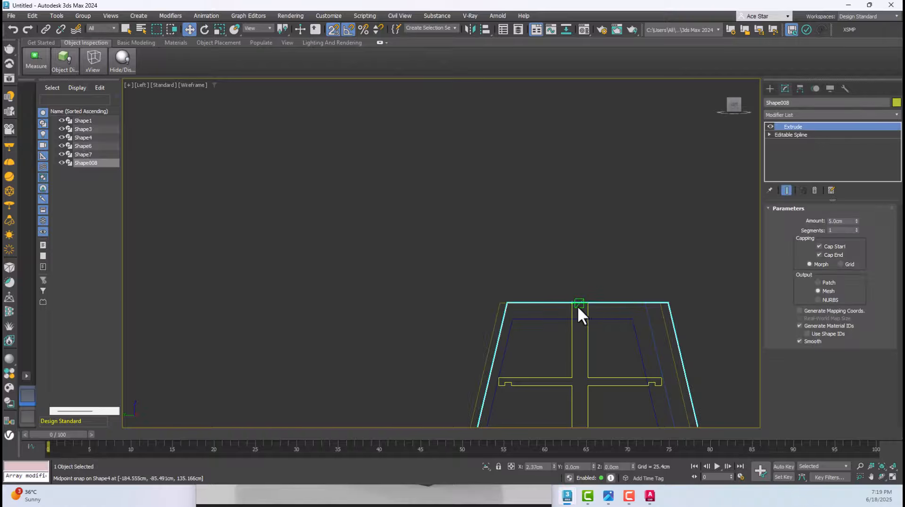
click(338, 30)
click(348, 30)
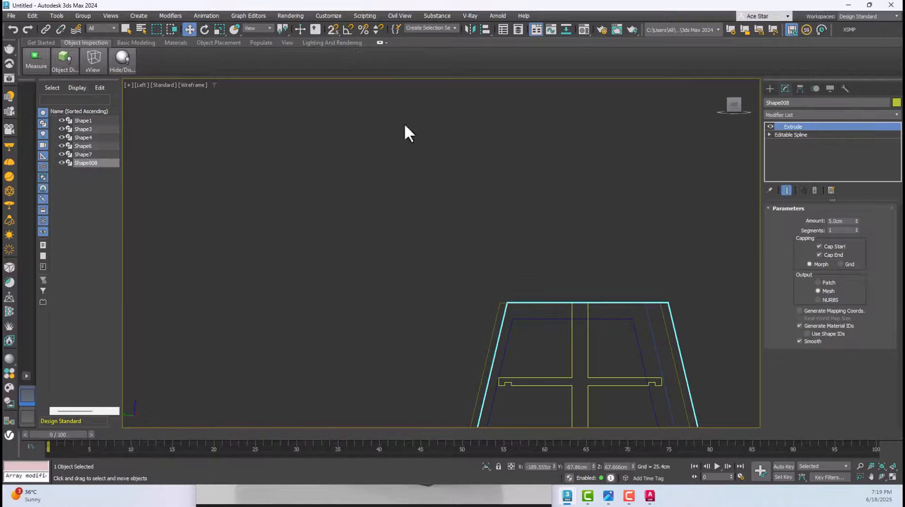
Centre the frame and its inner panel within the gondola's end panel in the Left view, leaving a margin below the upper edge
scroll(516, 259, down, 3)
middle_drag(516, 259, 505, 133)
middle_drag(554, 273, 562, 247)
drag(561, 250, 561, 254)
key(ctrl+z)
scroll(519, 154, up, 4)
drag(519, 155, 503, 77)
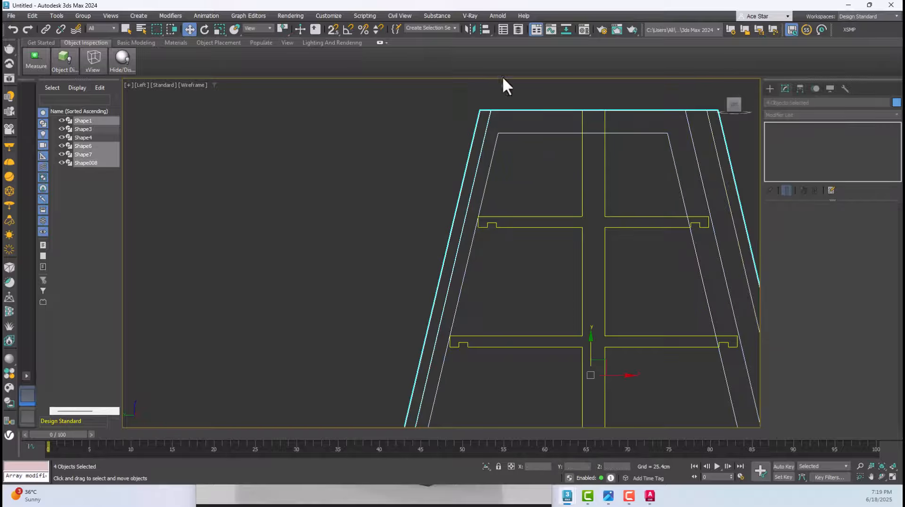
drag(484, 115, 484, 116)
Move the frame and inner panel along X in the Top view until they sit flush against the nearest end panel's outer face
key(t)
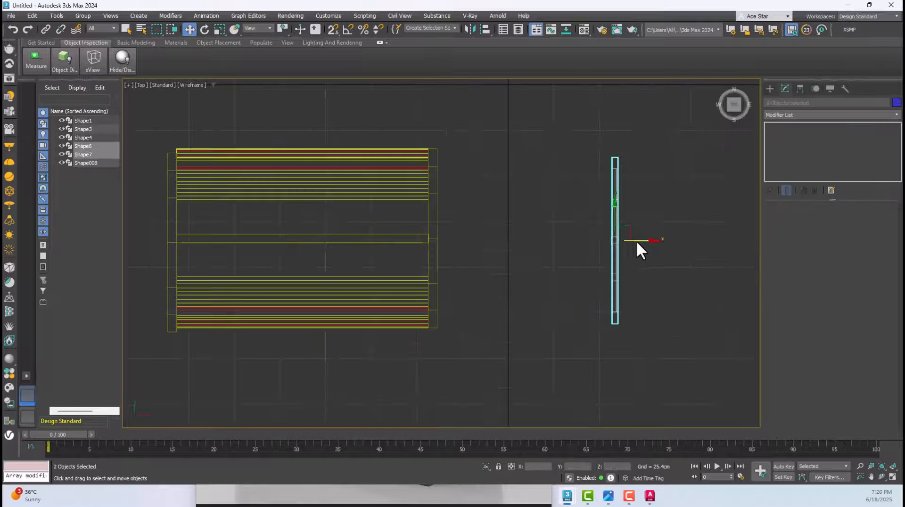
drag(636, 243, 466, 250)
scroll(453, 179, up, 5)
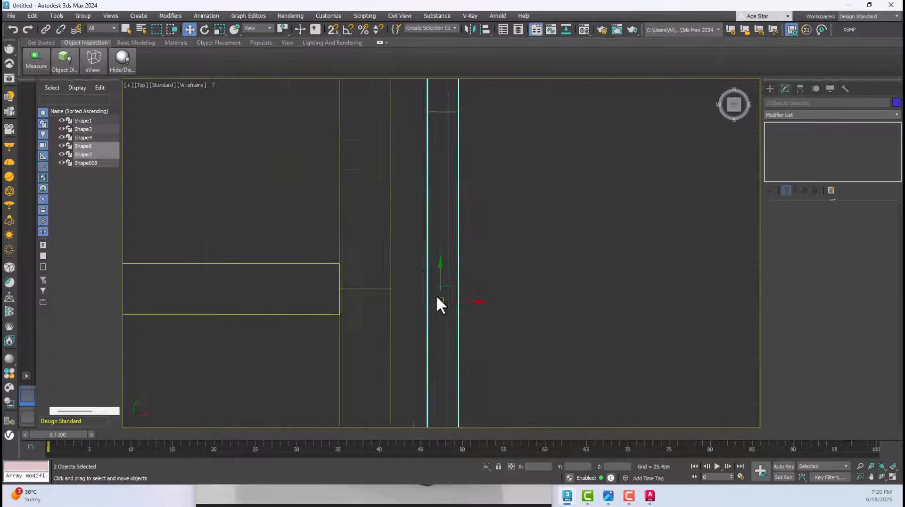
scroll(443, 307, up, 4)
drag(462, 296, 383, 296)
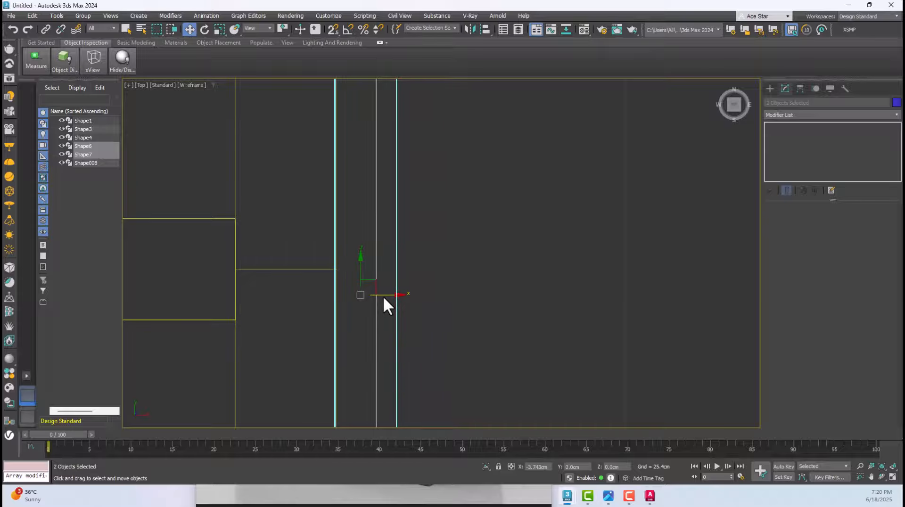
Turn off edged faces in the Perspective view and inspect how the framed panel fits on the gondola's end
key(p)
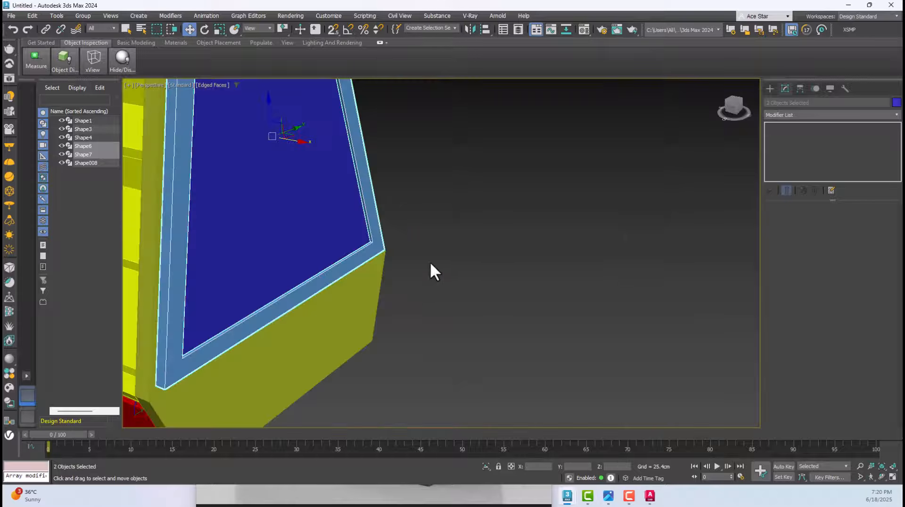
scroll(430, 262, down, 6)
click(499, 264)
scroll(395, 239, up, 4)
key(F4)
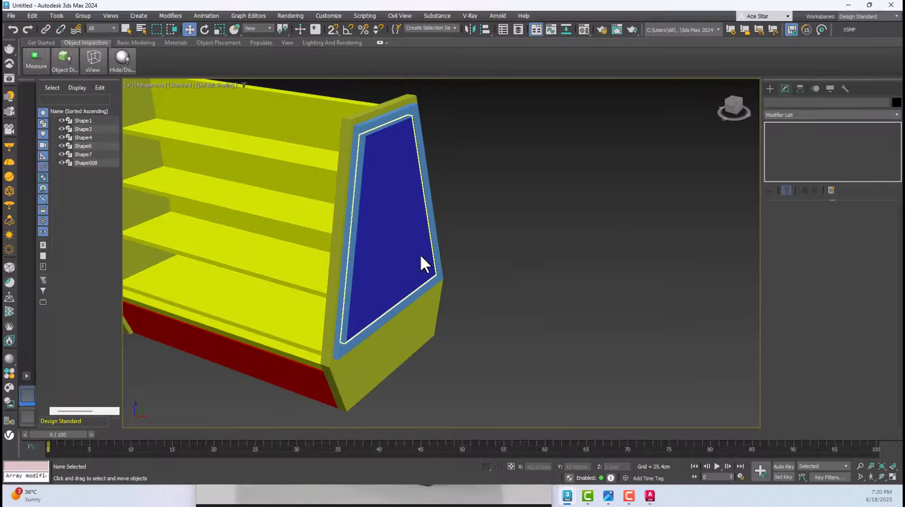
click(424, 121)
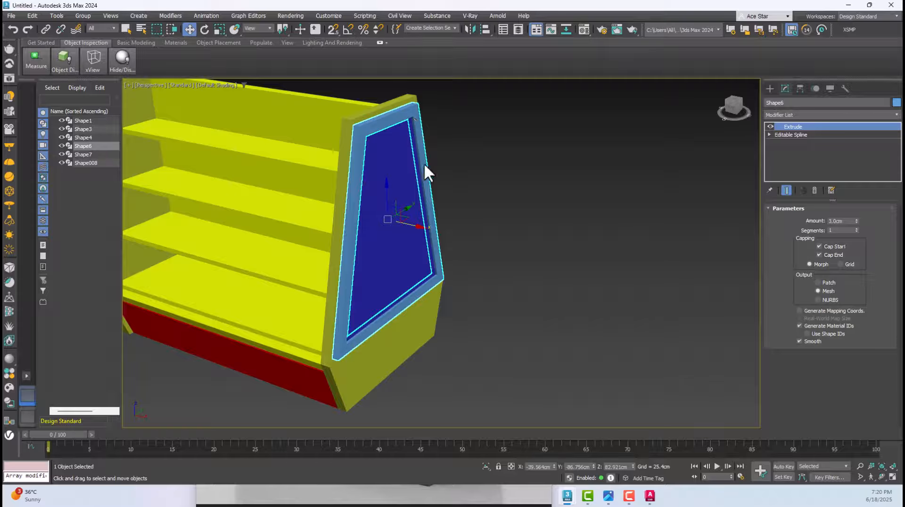
click(379, 357)
scroll(379, 358, down, 4)
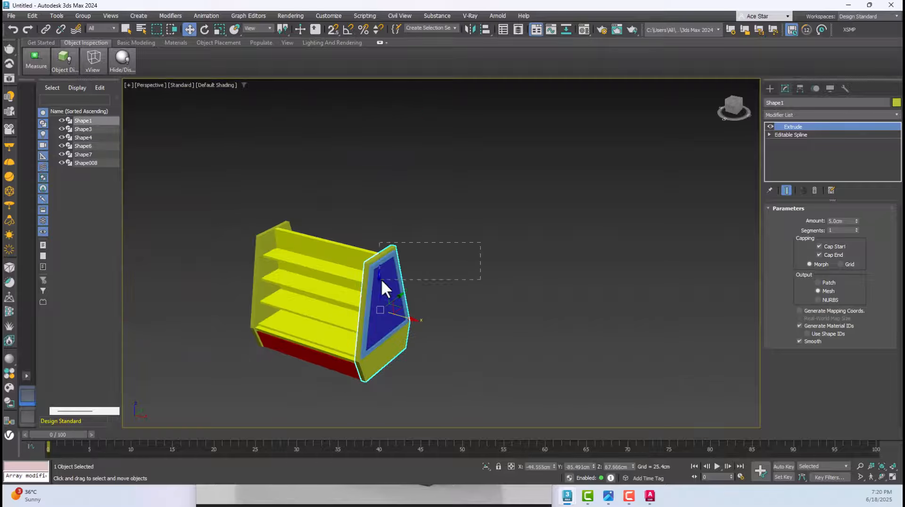
drag(381, 279, 380, 280)
drag(340, 376, 417, 396)
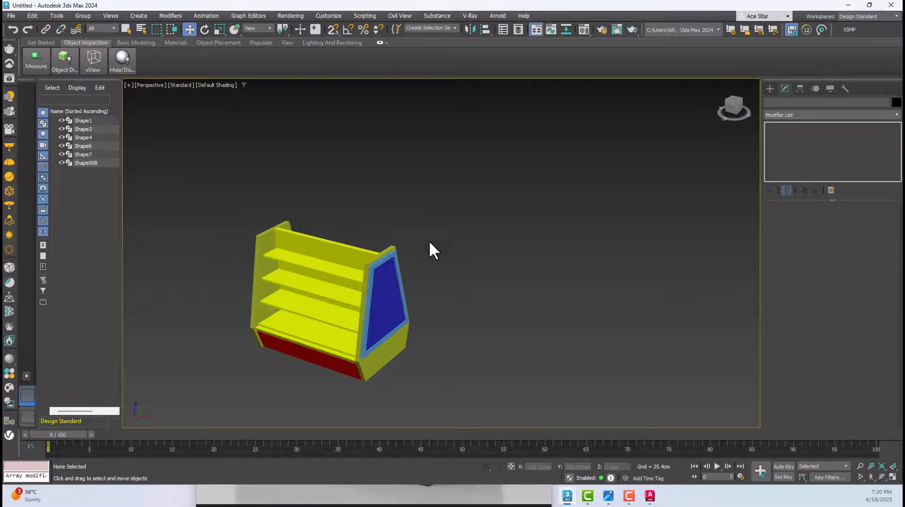
Select the frame with its inner panel and place one copy of both beyond the gondola's opposite end in the Top view
scroll(429, 240, up, 3)
click(388, 247)
ctrl+click(397, 237)
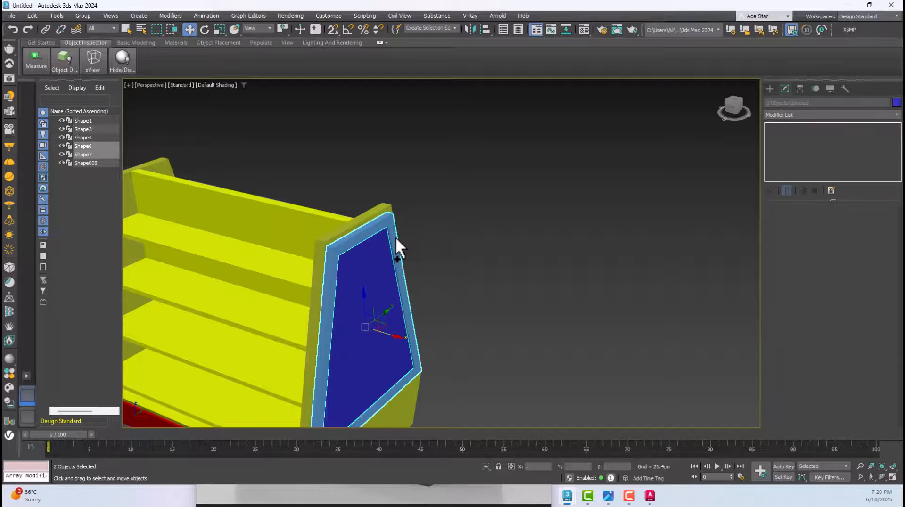
key(t)
scroll(452, 289, down, 3)
mouse_move(480, 286)
mouse_down()
mouse_move(293, 293)
mouse_move(424, 307)
mouse_up()
click(491, 287)
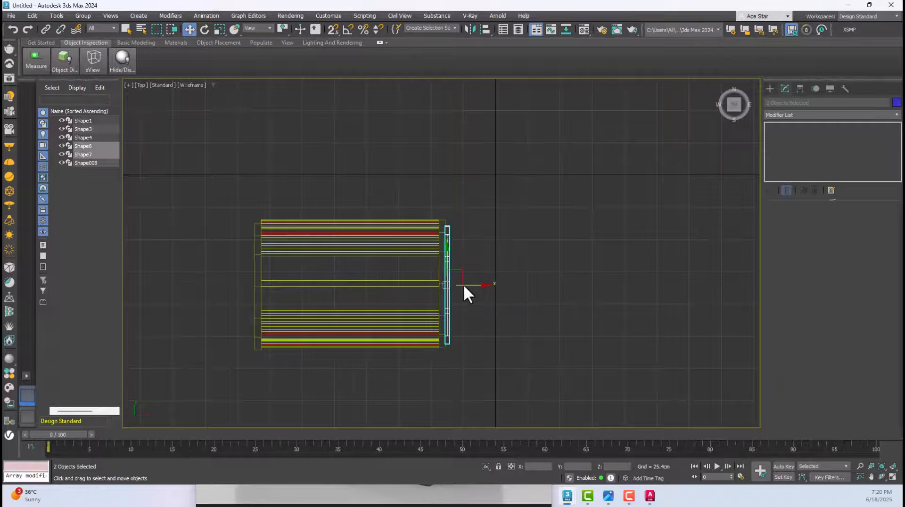
scroll(463, 284, up, 4)
middle_drag(463, 284, 666, 272)
scroll(666, 272, down, 2)
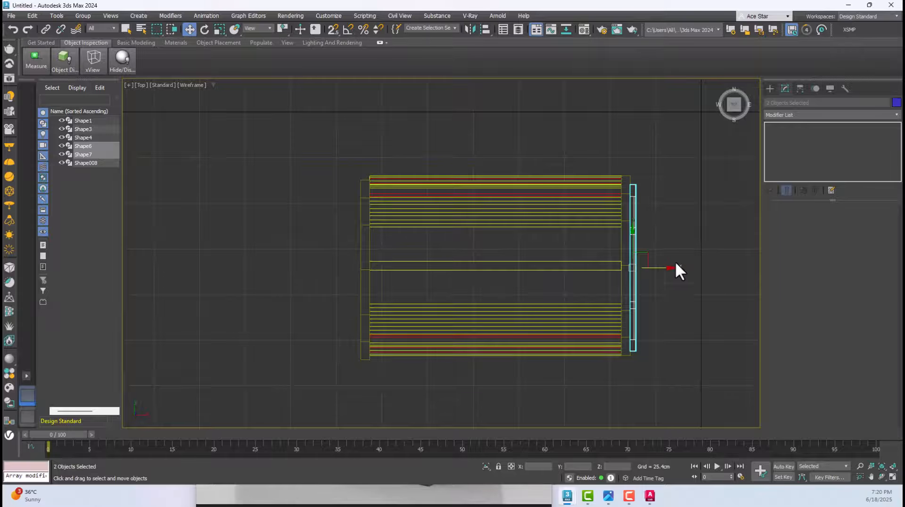
mouse_move(669, 268)
shift+mouse_down()
mouse_move(360, 287)
mouse_move(375, 289)
shift+mouse_up()
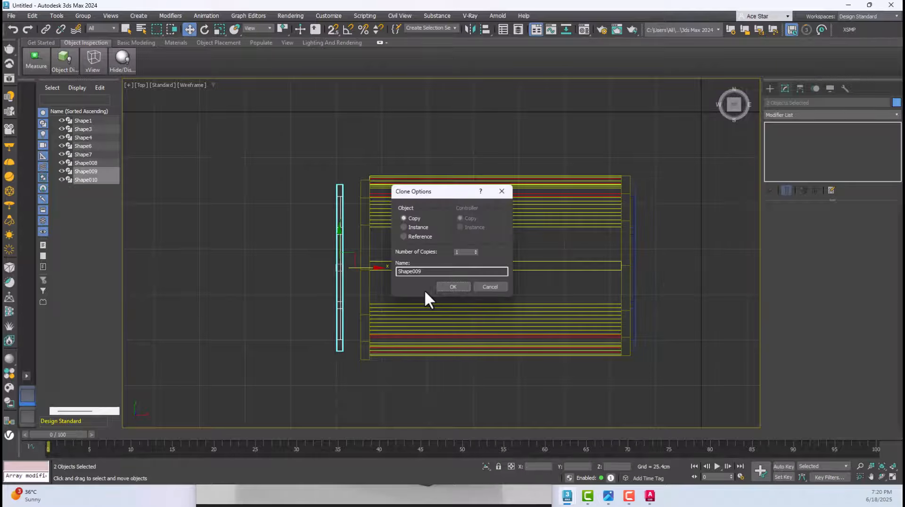
click(448, 286)
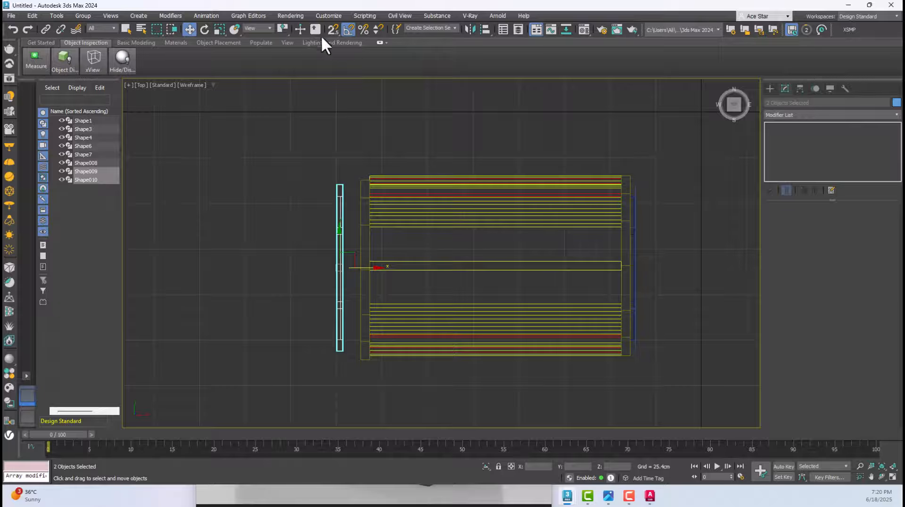
Rotate the copied frame and panel half a turn to face outward and move them flush against the opposite end panel
click(205, 29)
drag(307, 254, 334, 173)
click(189, 29)
scroll(297, 264, up, 3)
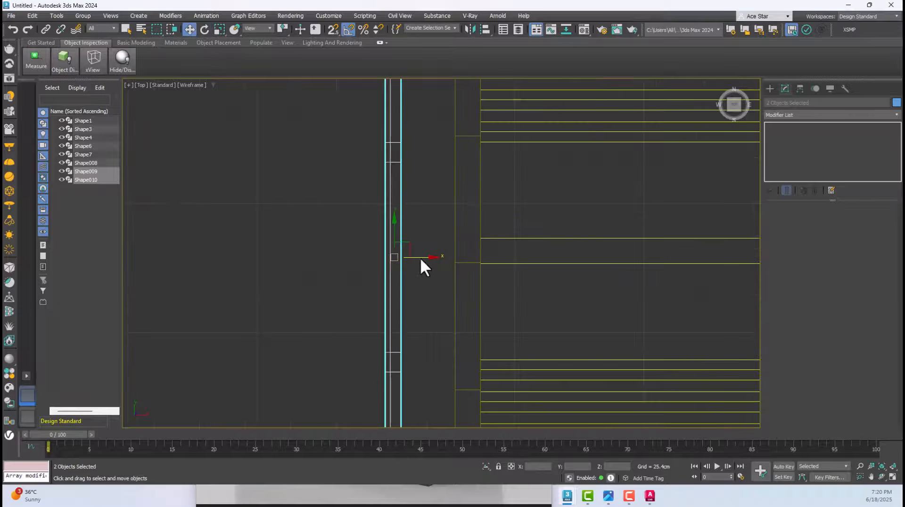
middle_drag(420, 258, 475, 259)
scroll(475, 260, up, 6)
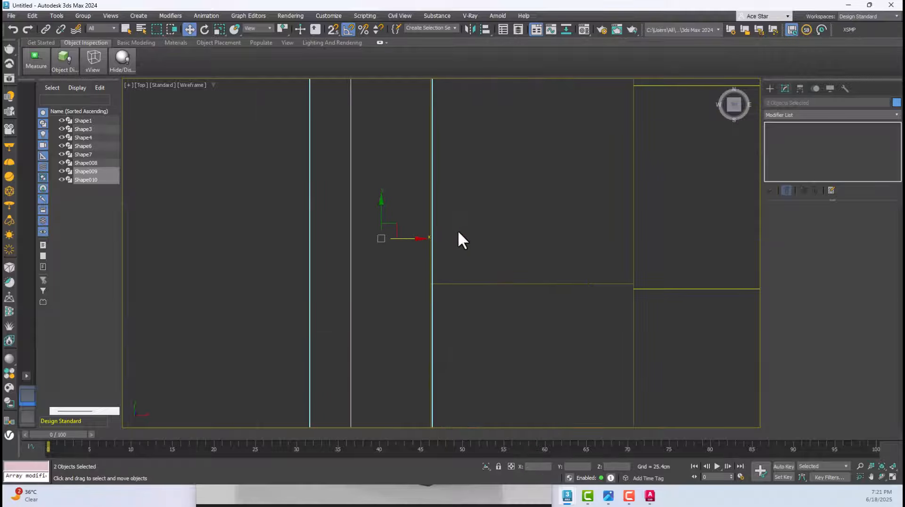
middle_drag(457, 230, 440, 239)
Examine both framed ends and the shelf unit in the Perspective view
key(p)
drag(586, 168, 297, 369)
key(z)
alt+middle_drag(511, 319, 271, 343)
click(649, 345)
alt+middle_drag(650, 345, 396, 184)
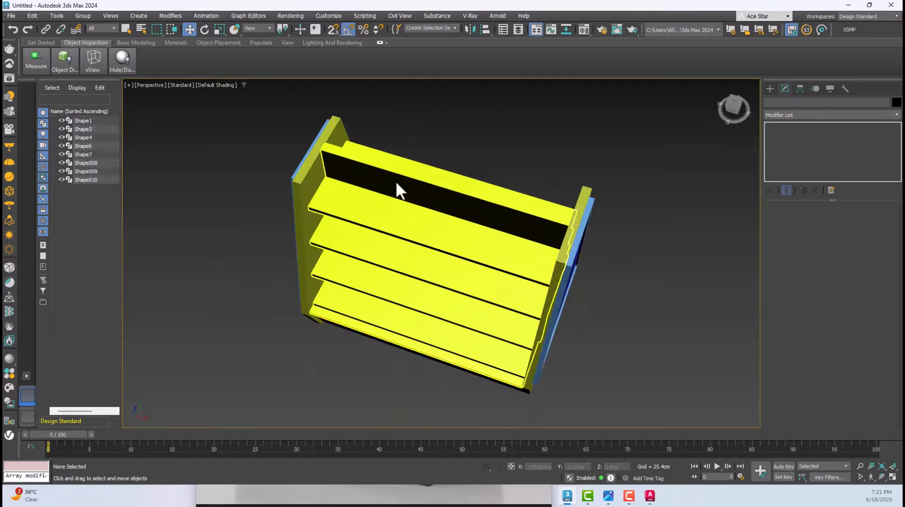
scroll(321, 150, up, 5)
click(323, 146)
scroll(354, 149, down, 5)
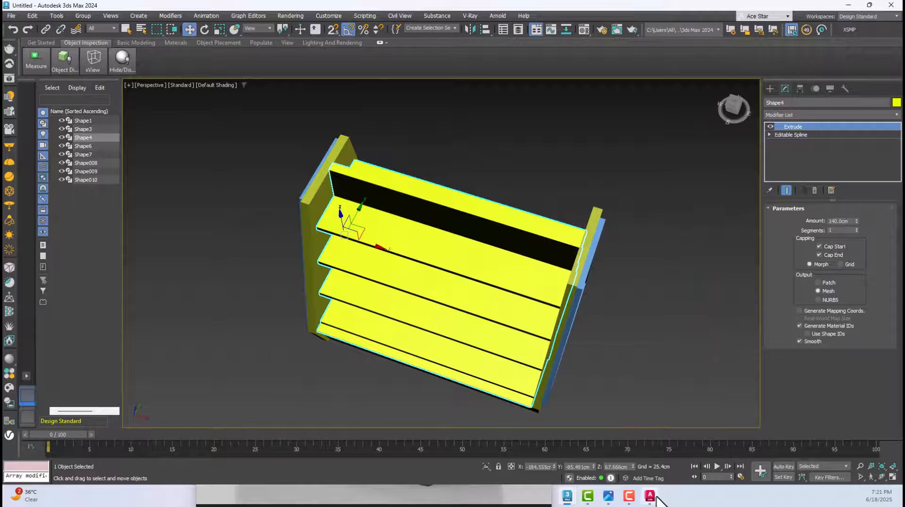
Check the reference photo Gondola .jpg and examine the tops of the model's end panels in the Perspective view
click(606, 499)
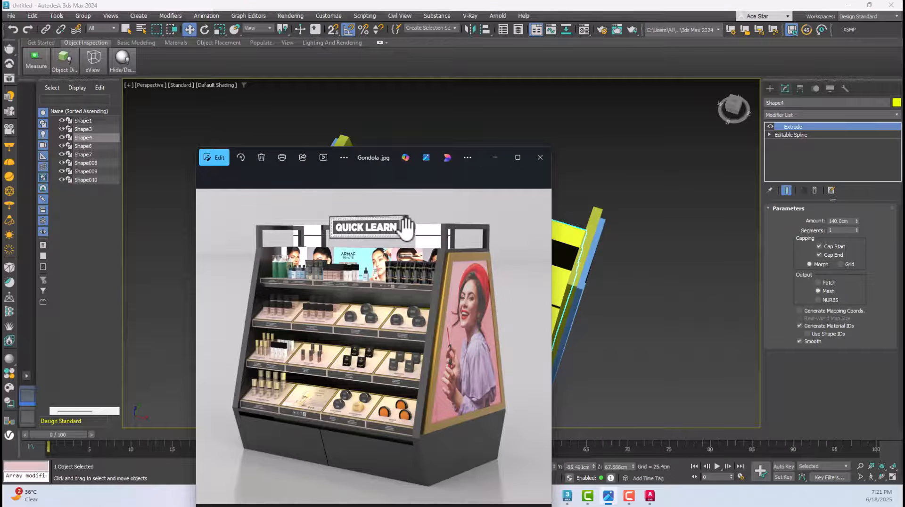
click(602, 198)
scroll(339, 151, up, 5)
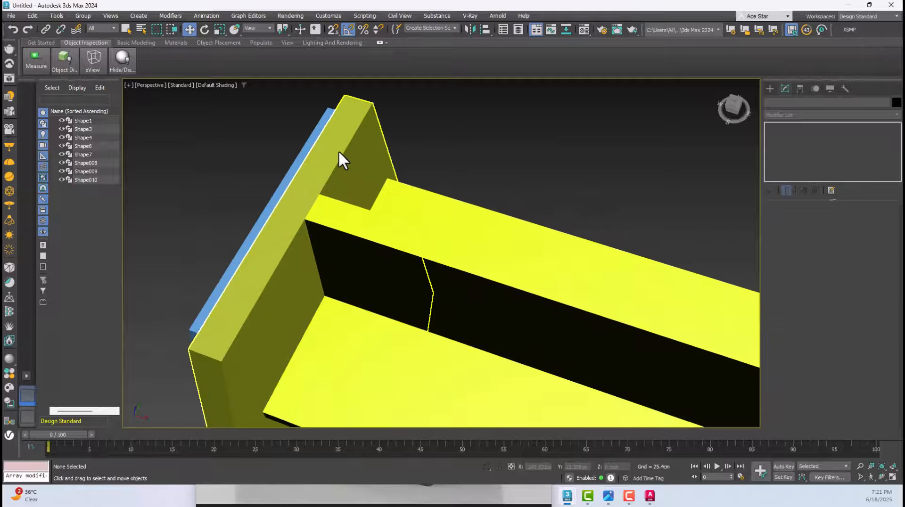
click(334, 141)
click(770, 89)
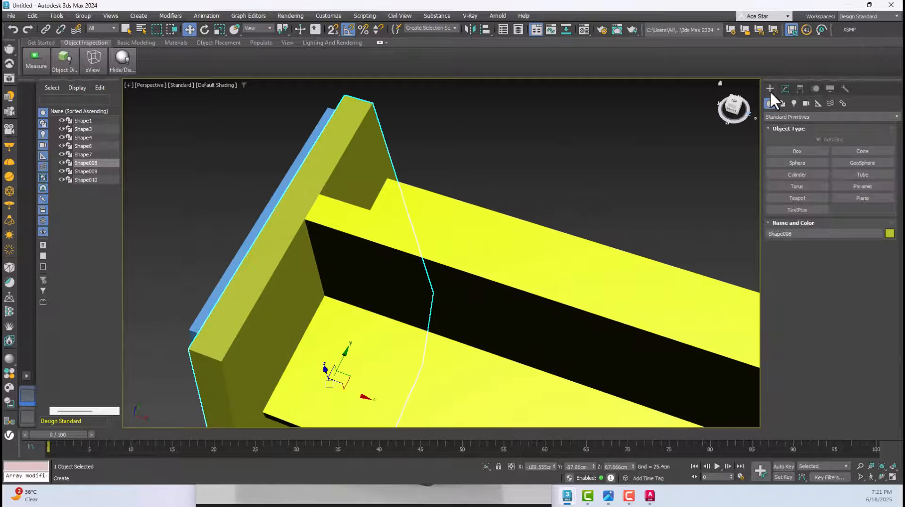
scroll(472, 179, down, 6)
click(448, 211)
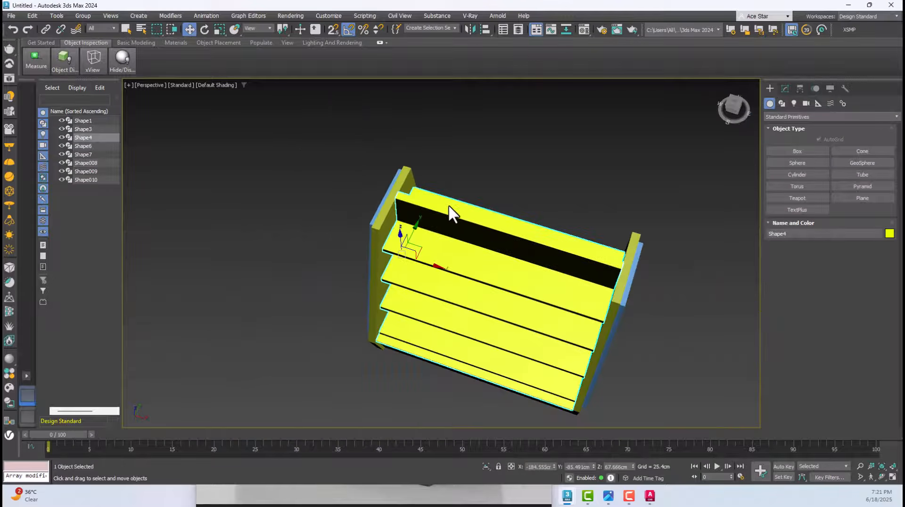
alt+middle_drag(465, 217, 394, 255)
click(637, 182)
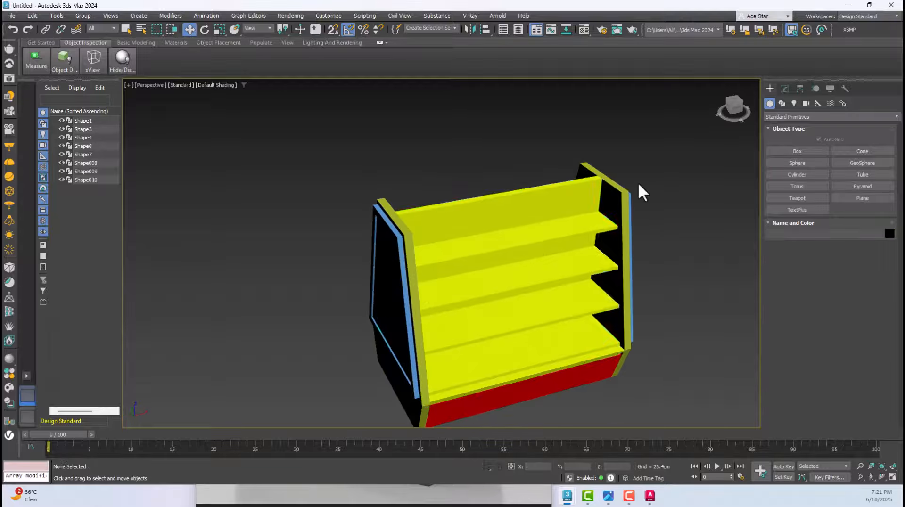
alt+middle_drag(638, 182, 556, 175)
scroll(556, 177, down, 8)
drag(395, 290, 395, 291)
key(z)
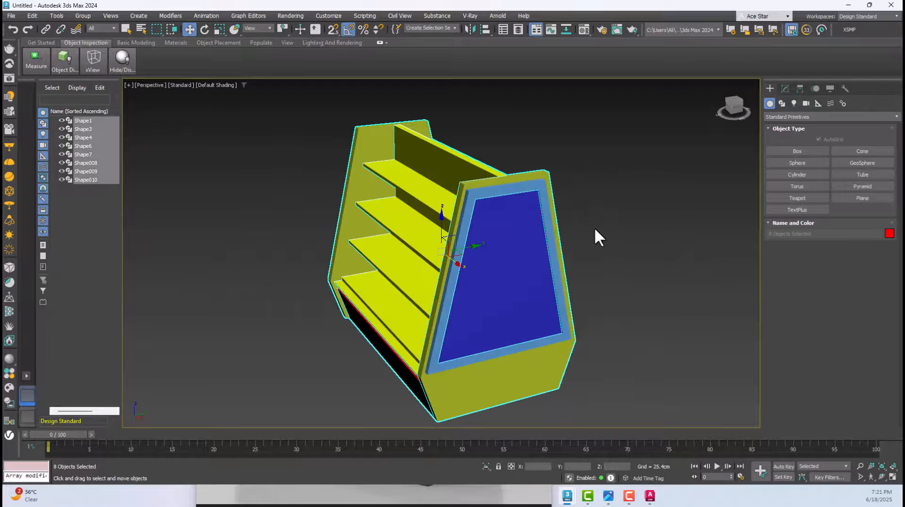
click(594, 228)
scroll(398, 120, up, 4)
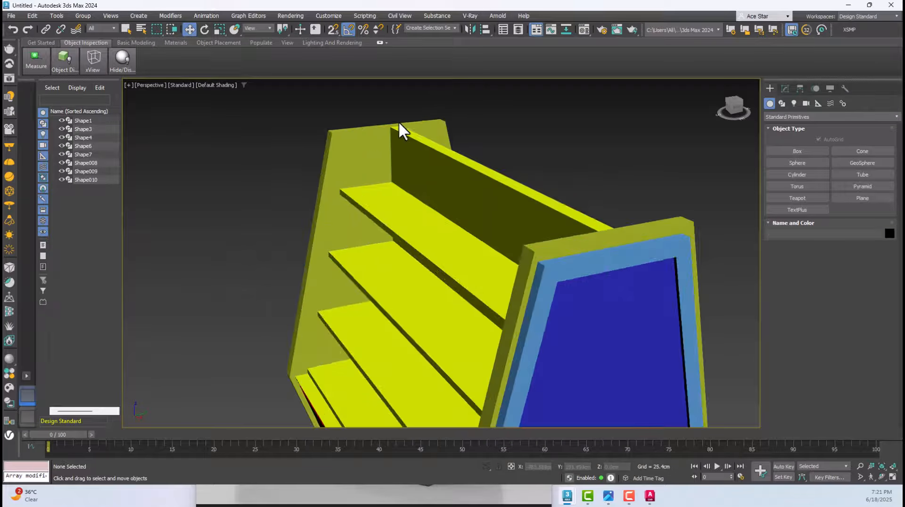
Draw a rectangle spline above the end panel in the Left view and set its length to 14 cm and width to 50 cm
key(l)
click(782, 104)
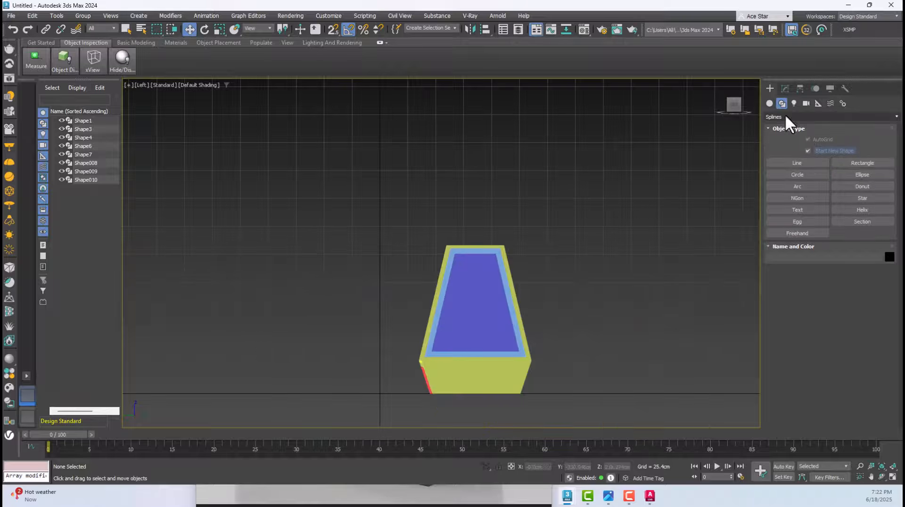
click(860, 162)
scroll(515, 217, up, 4)
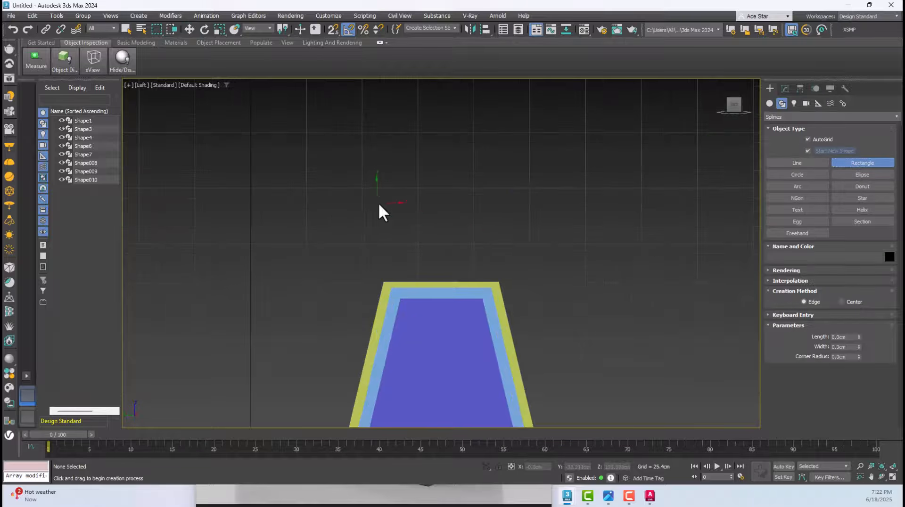
drag(377, 203, 481, 262)
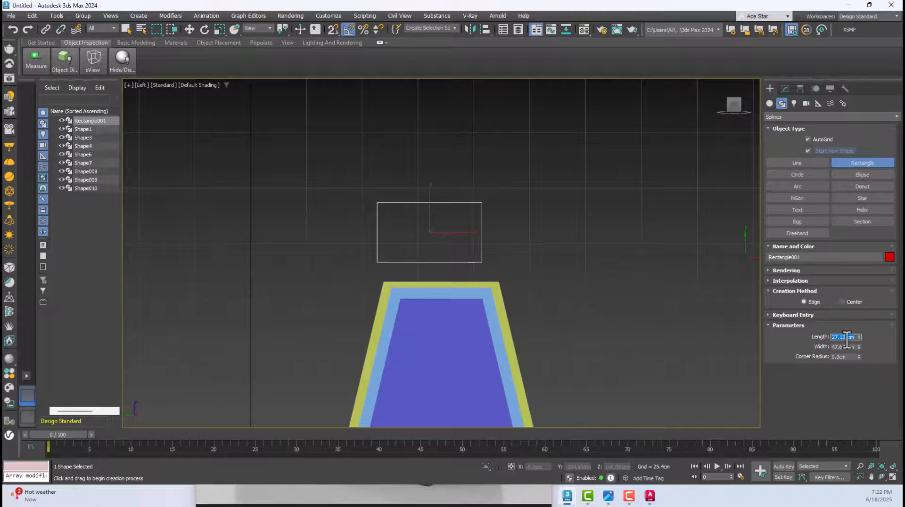
text(14)
key(Tab)
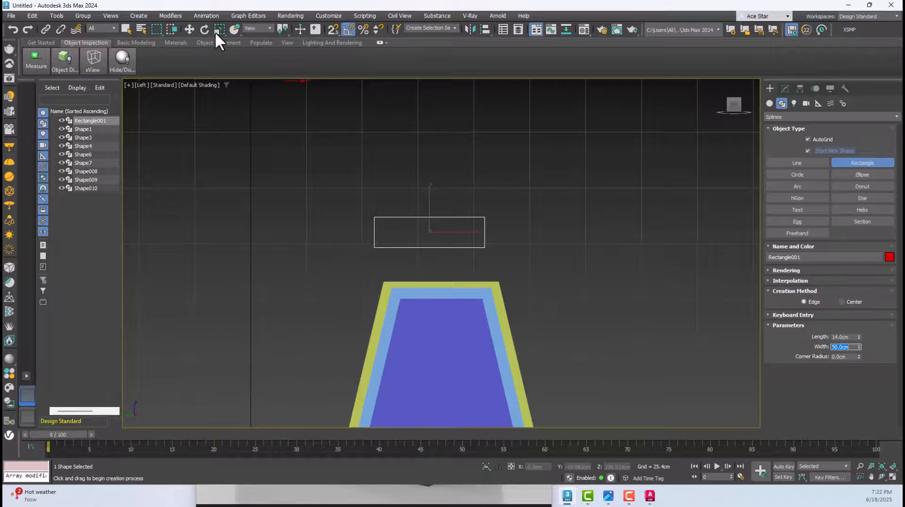
Move the rectangle onto the end panel's upper edge, lining up one side with the panel's upper corner
click(190, 30)
scroll(429, 308, up, 4)
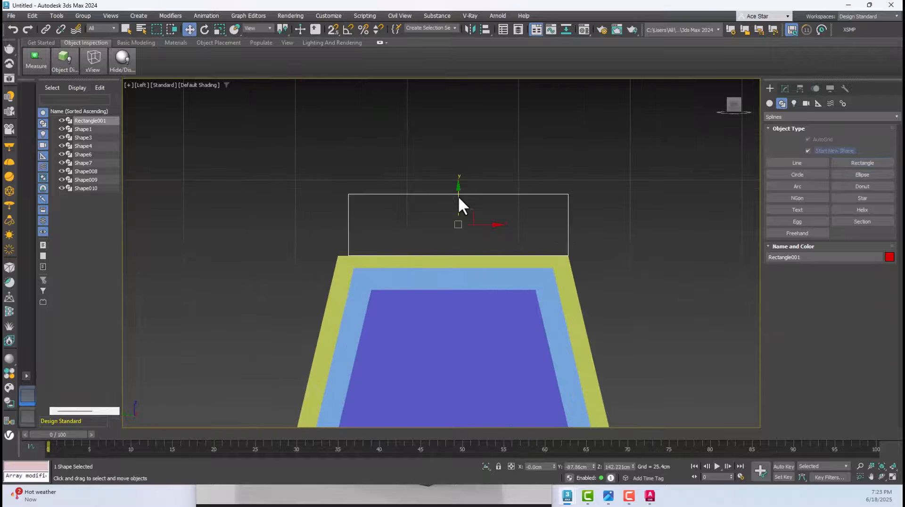
scroll(437, 231, up, 2)
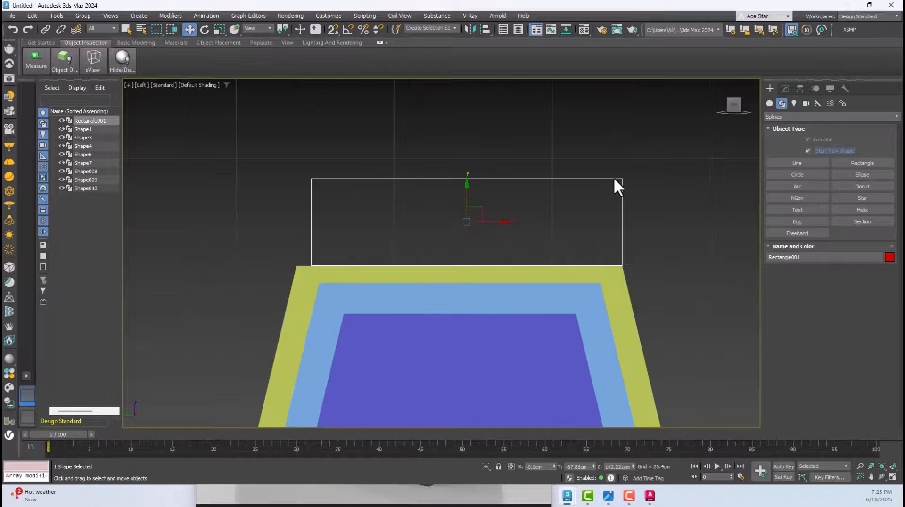
Convert the rectangle above the end panel to an editable spline
click(600, 209)
click(563, 179)
right_click(528, 140)
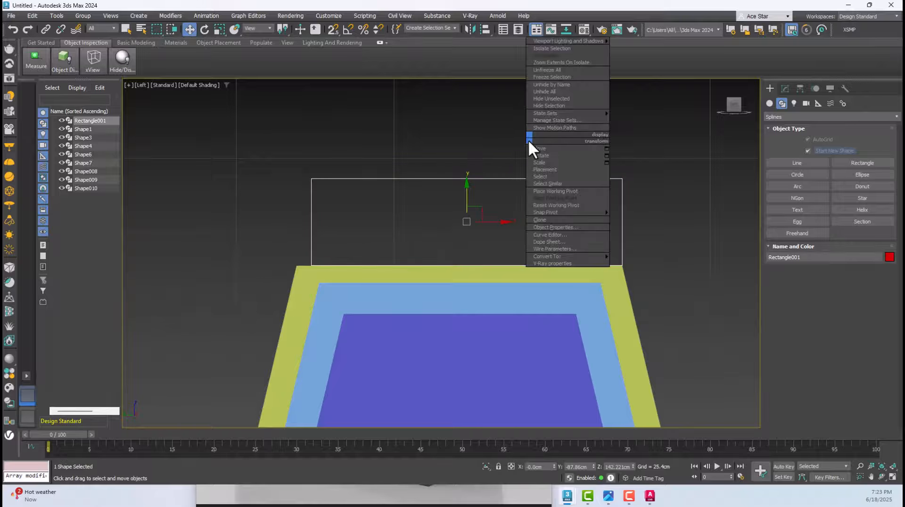
mouse_move(568, 256)
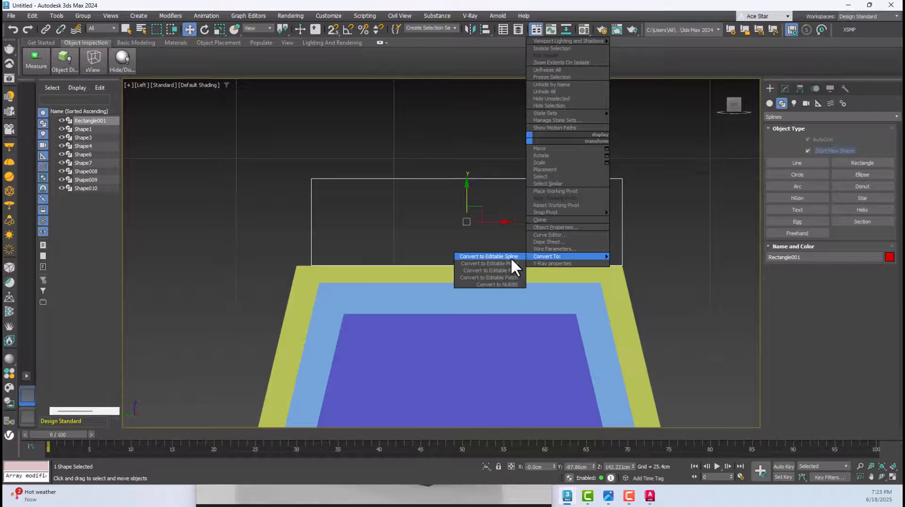
click(489, 256)
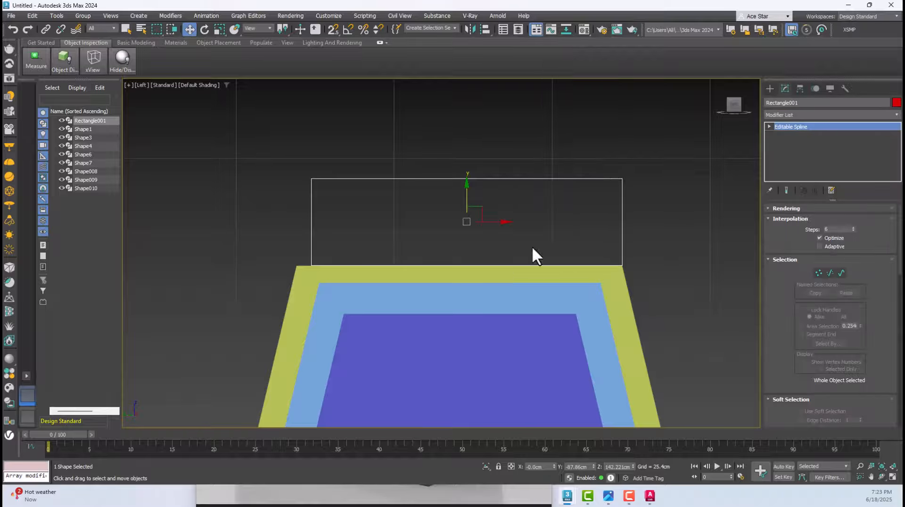
Inspect the rectangle's upper corner vertices, a side segment and the whole spline at the three sub-object levels
click(819, 273)
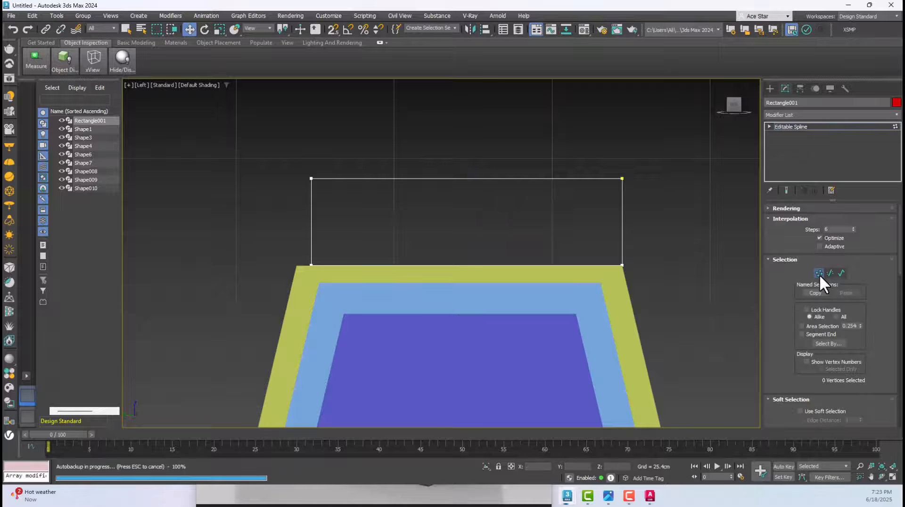
drag(653, 122, 608, 207)
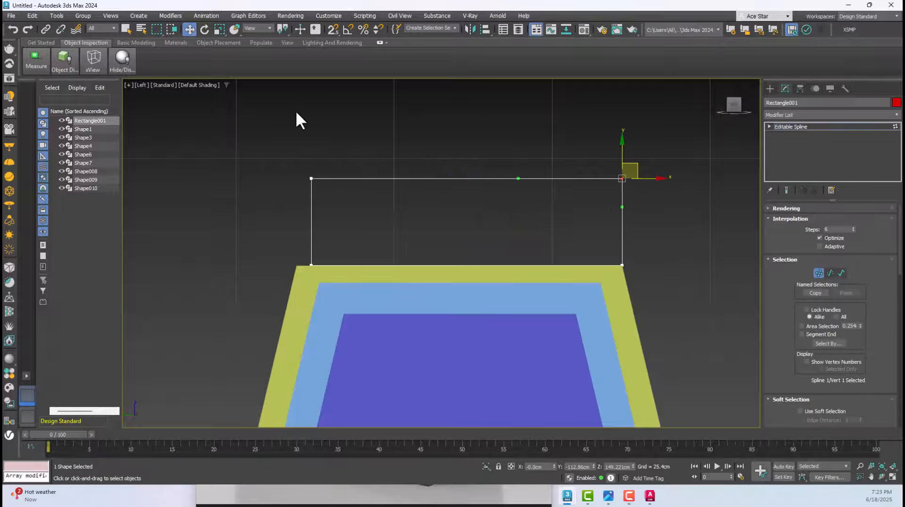
drag(296, 113, 395, 219)
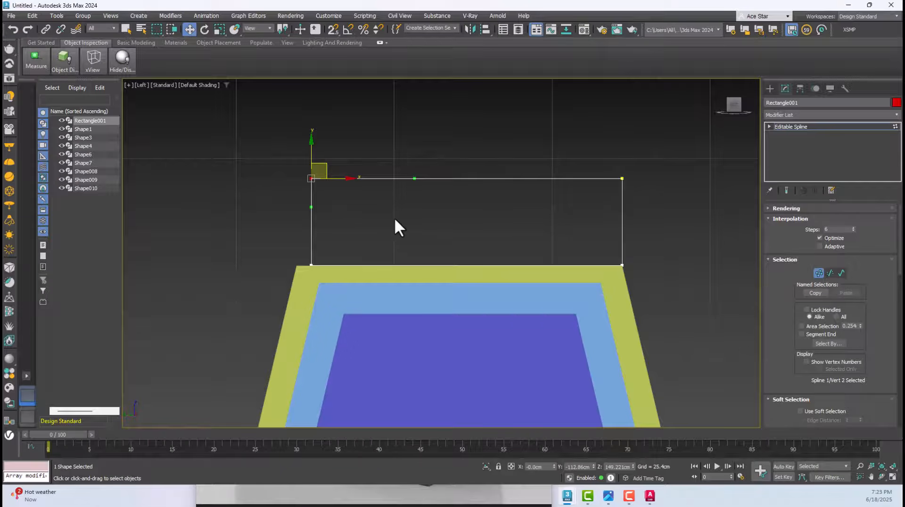
click(831, 274)
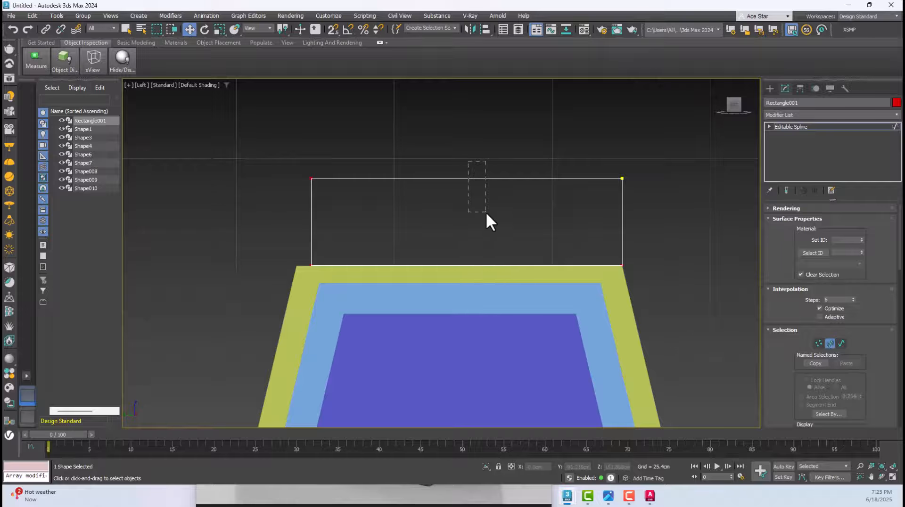
drag(485, 211, 488, 218)
drag(608, 208, 639, 223)
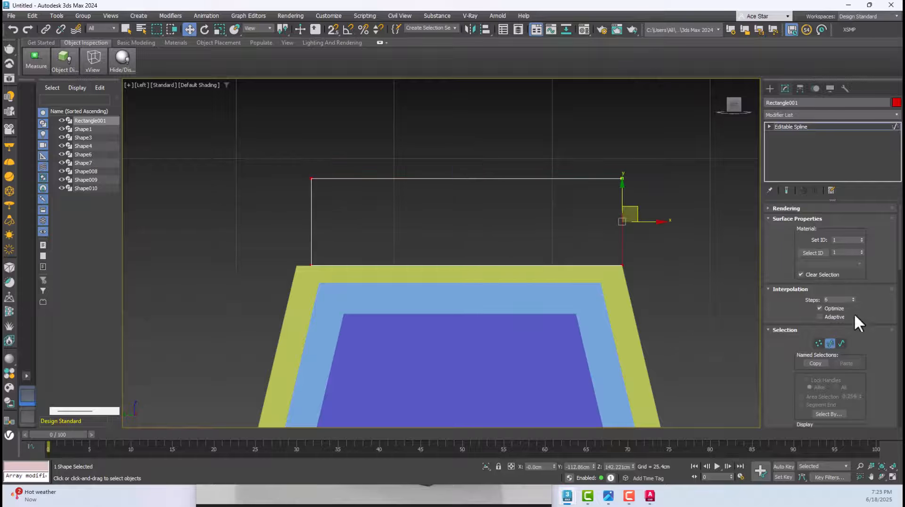
click(842, 345)
click(572, 175)
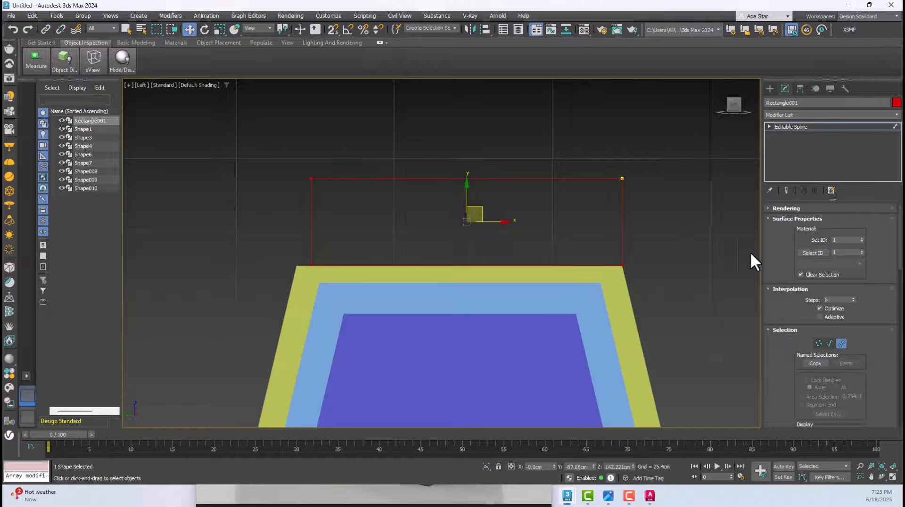
Select the rectangle's four segments one after another to inspect them
click(832, 343)
click(576, 179)
click(622, 225)
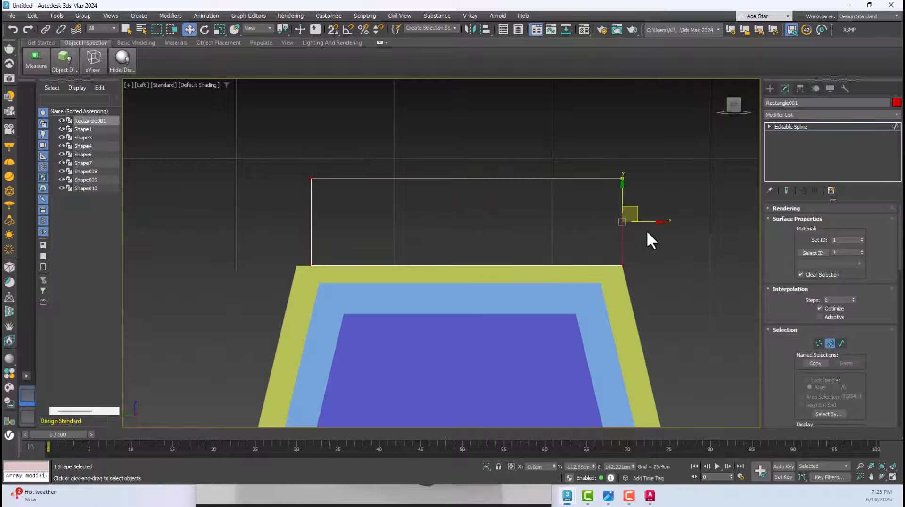
click(529, 265)
click(311, 226)
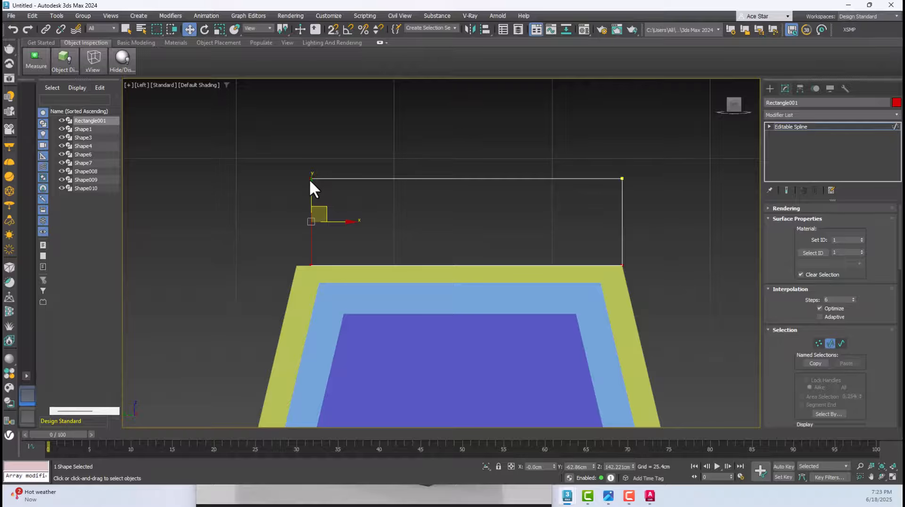
Select individual upper corner vertices of the rectangle and return to the whole-object level
click(819, 340)
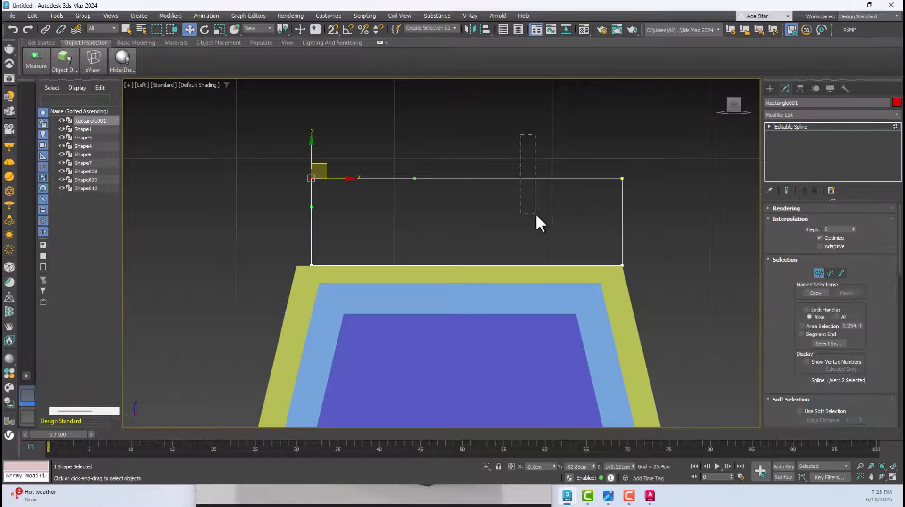
drag(536, 213, 536, 214)
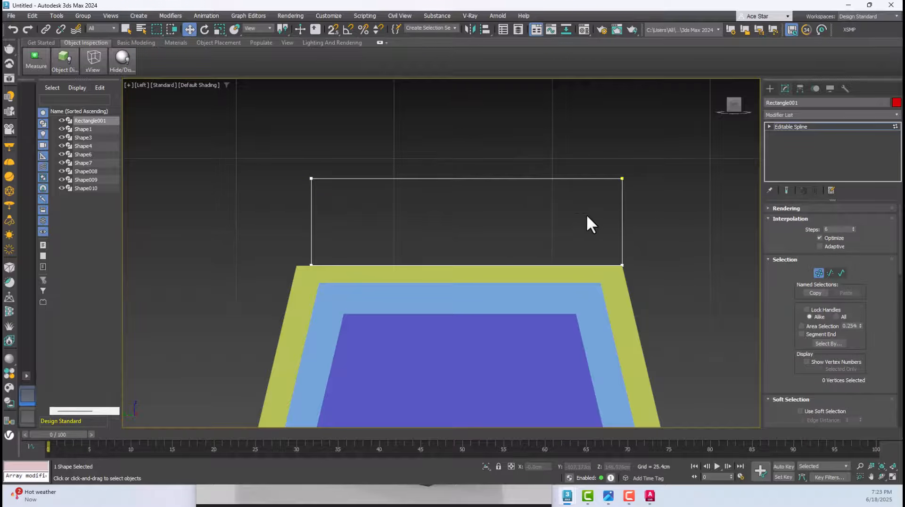
drag(649, 211, 652, 216)
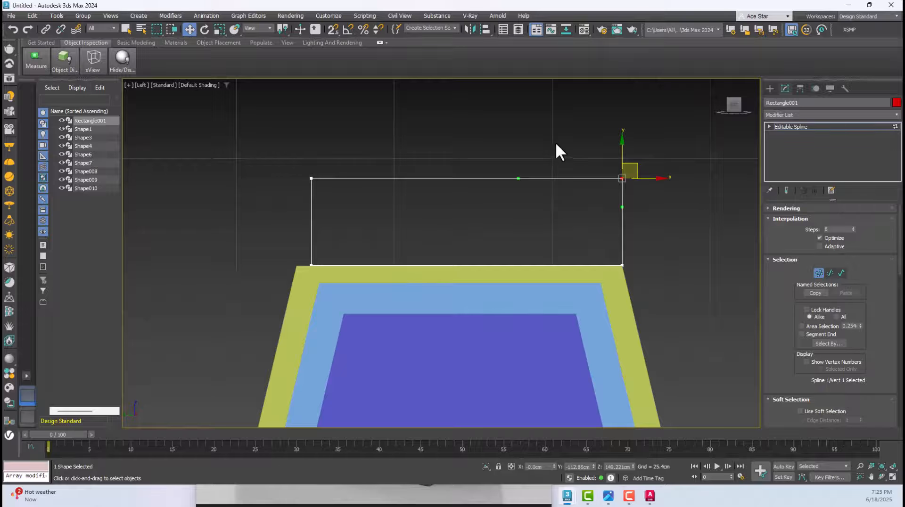
click(641, 190)
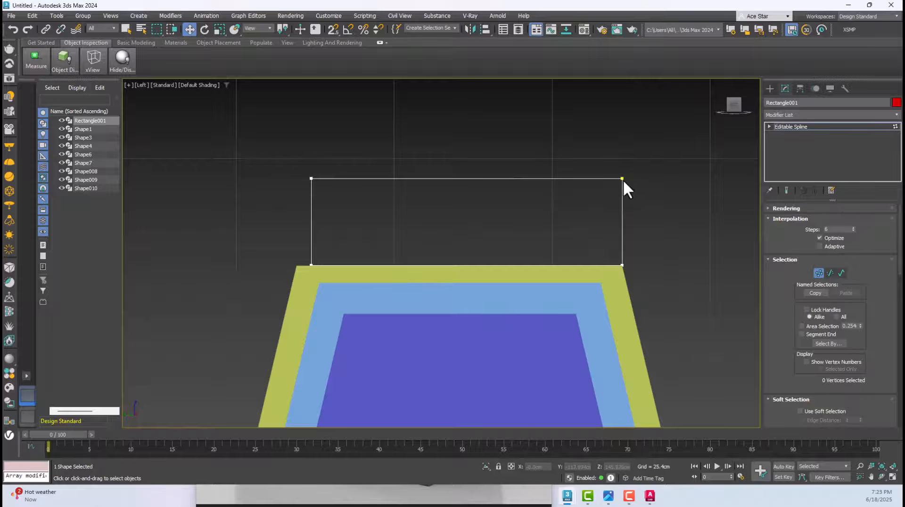
click(622, 178)
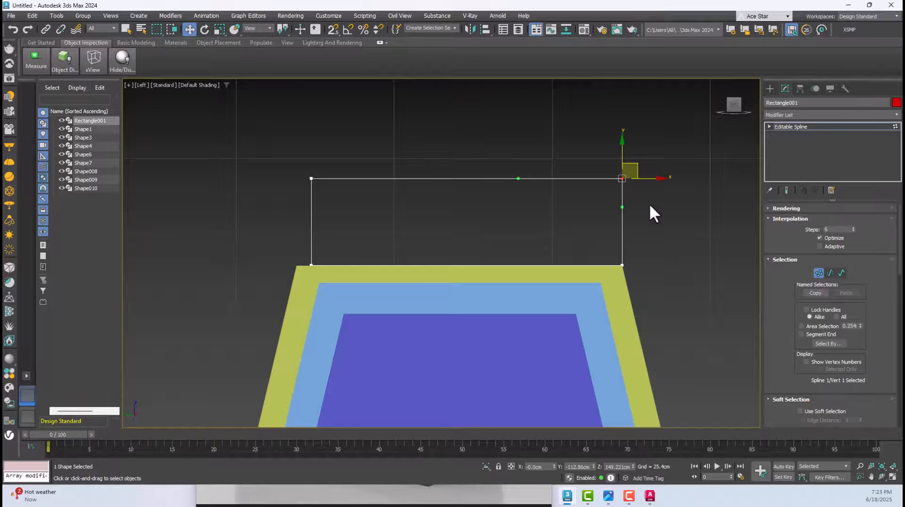
key(1)
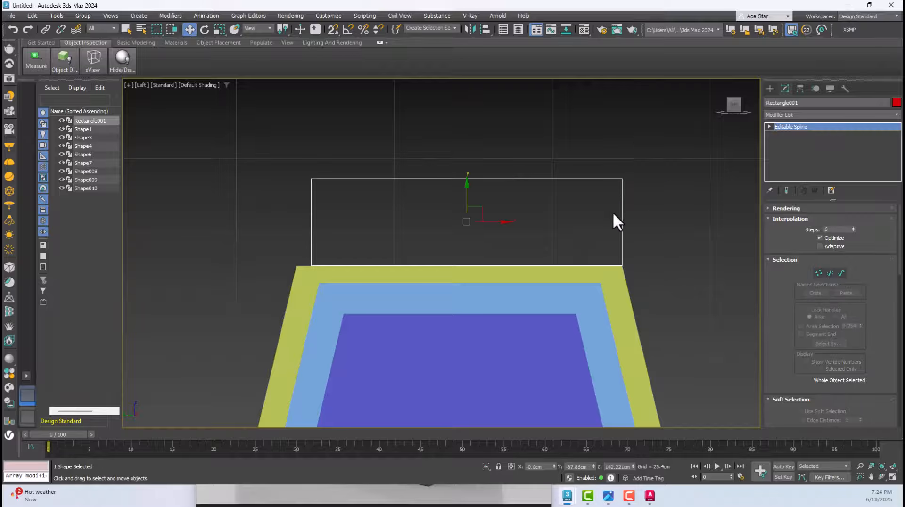
Shift the rectangle sideways to centre it over the end panel and delete its lower segment
drag(497, 220, 491, 217)
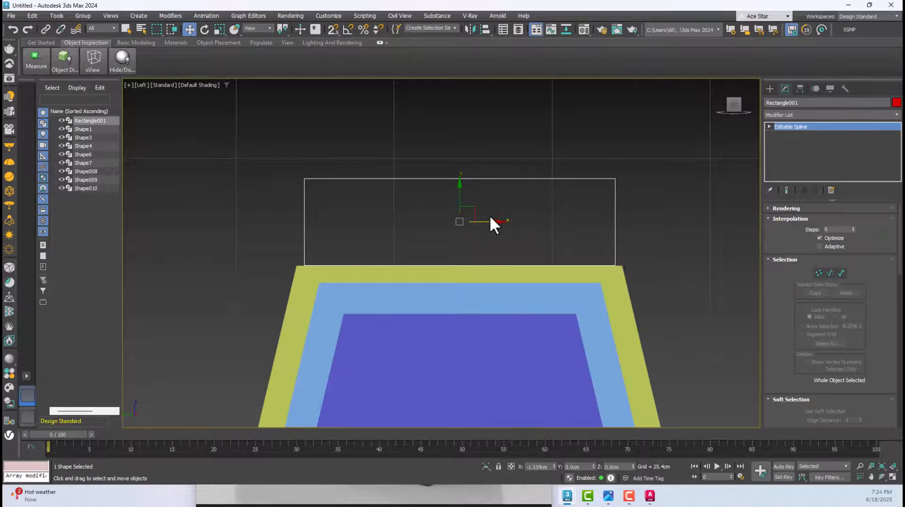
click(841, 273)
click(829, 343)
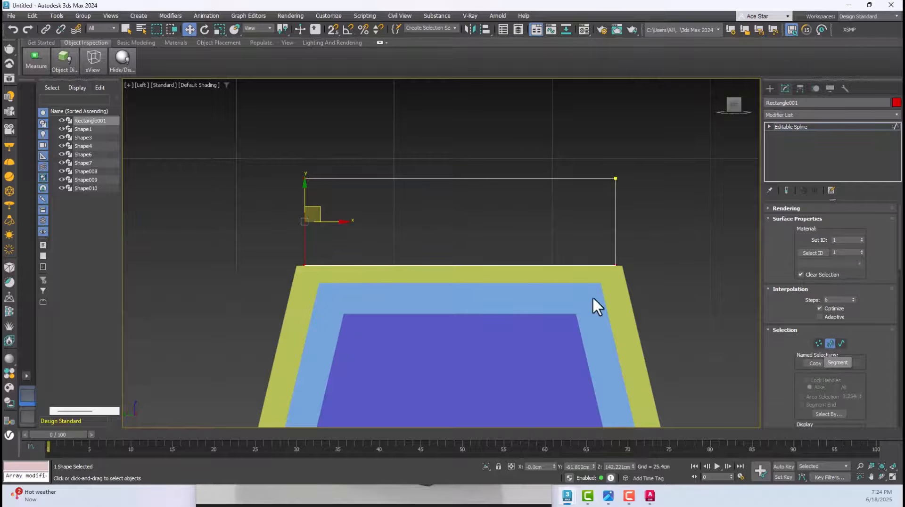
click(567, 265)
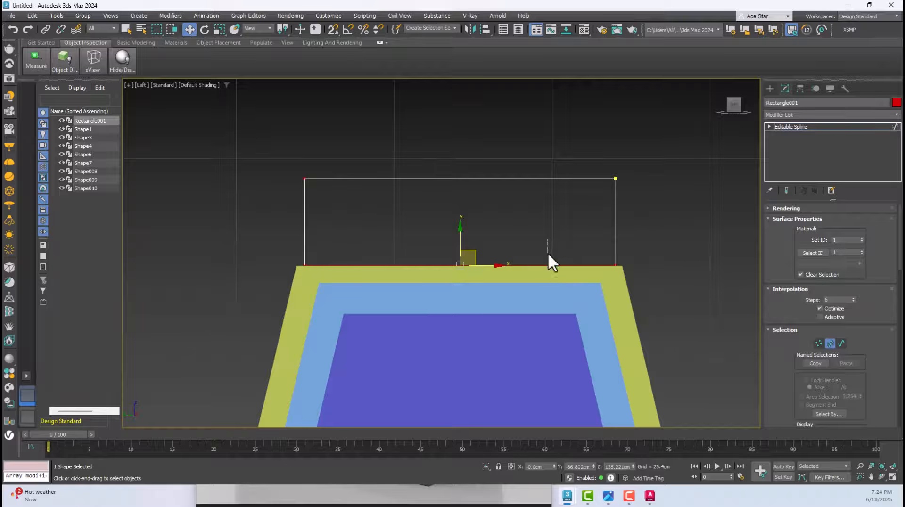
scroll(872, 344, down, 5)
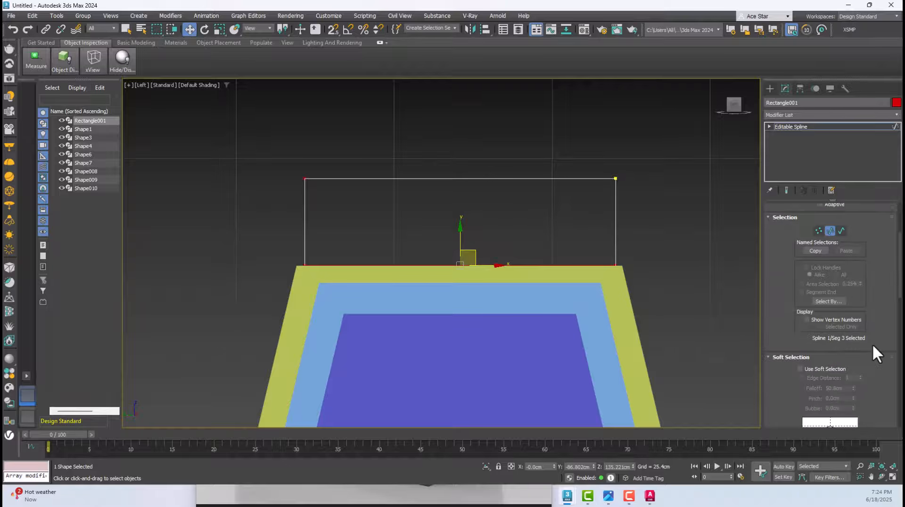
scroll(524, 282, down, 3)
scroll(535, 284, up, 3)
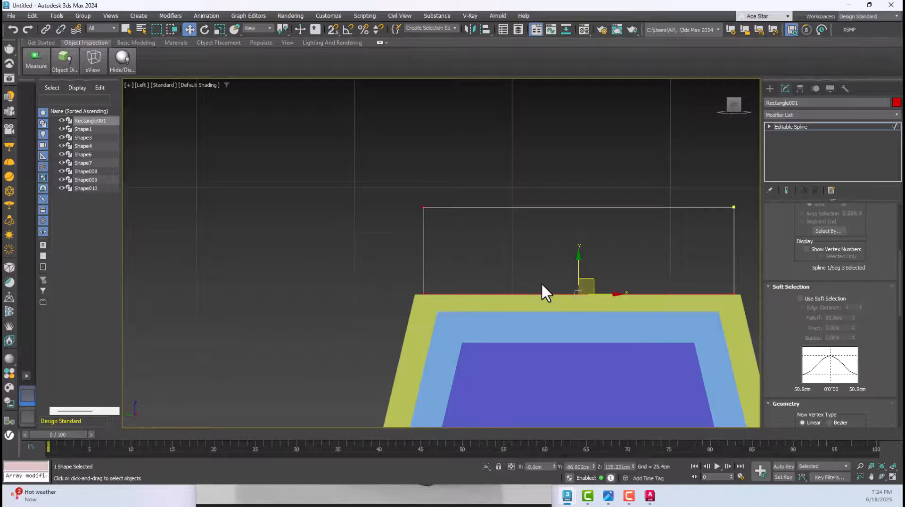
key(Delete)
Select the whole open three-sided spline at the spline sub-object level, ready for the Outline operation
middle_drag(598, 269, 434, 268)
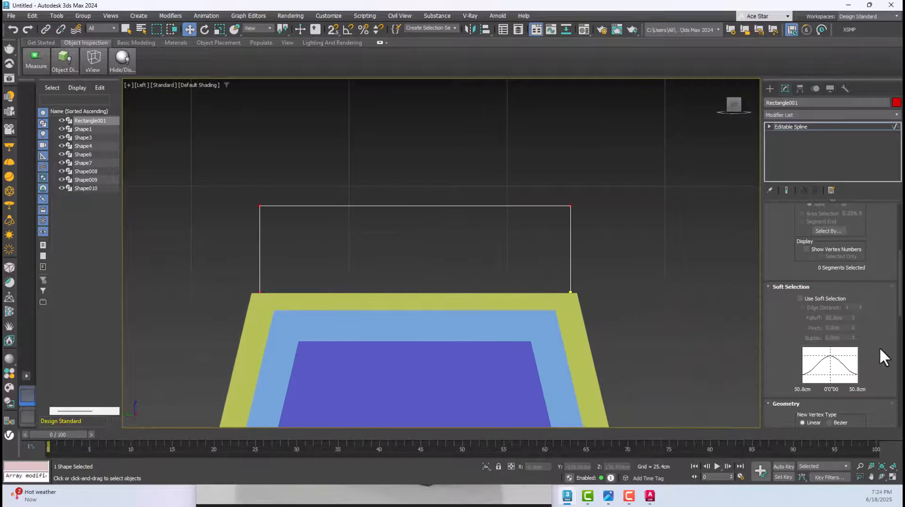
scroll(881, 350, up, 3)
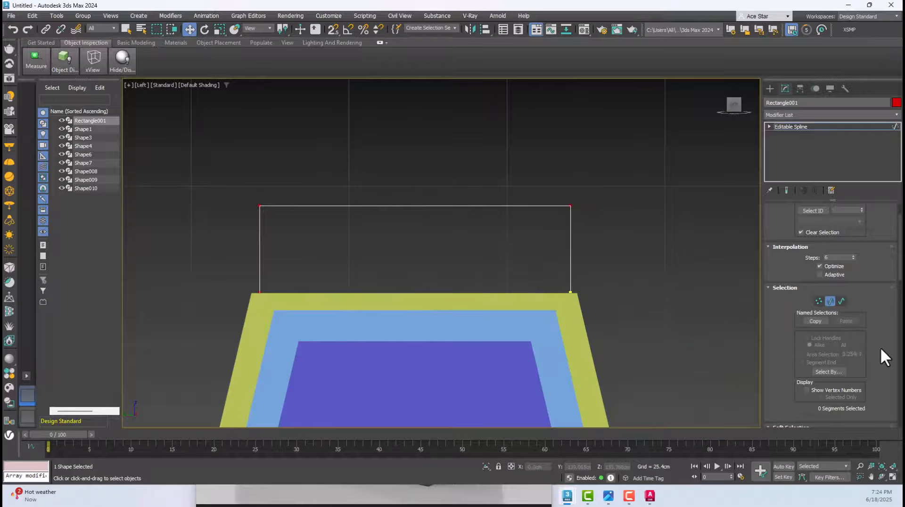
click(842, 301)
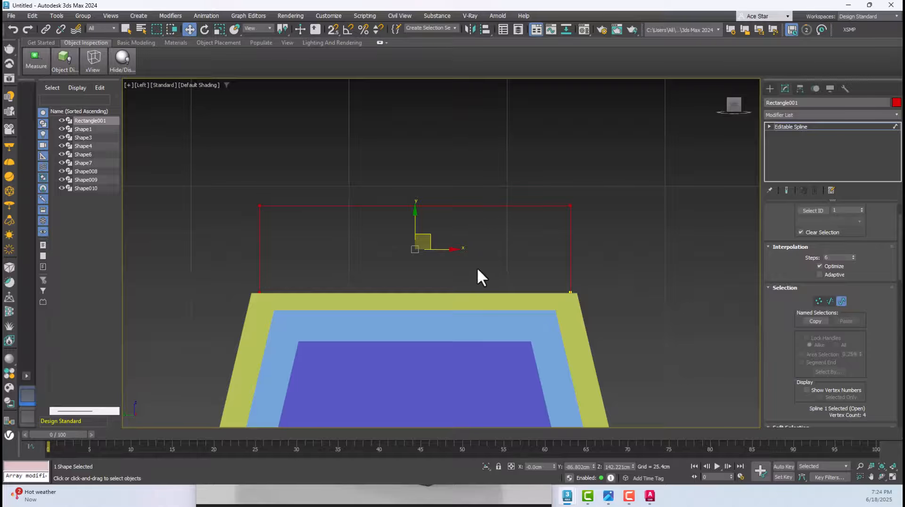
scroll(848, 328, down, 6)
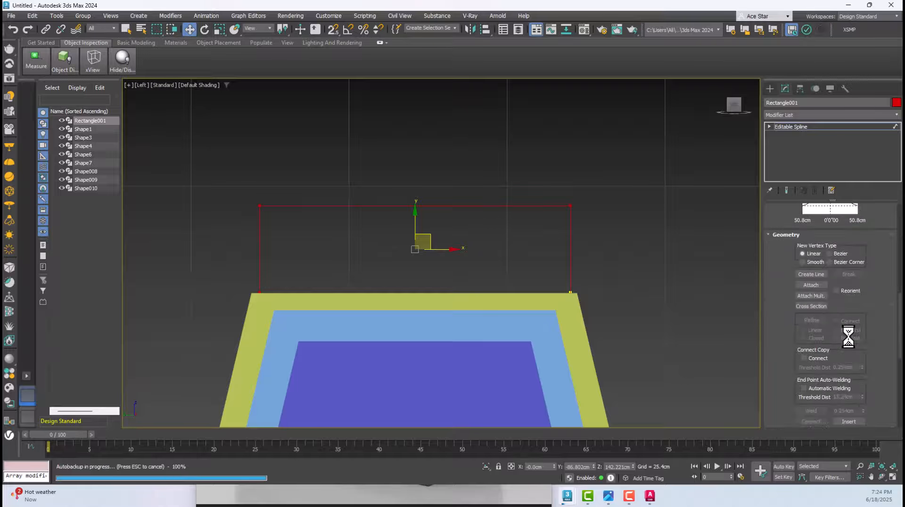
scroll(848, 336, down, 3)
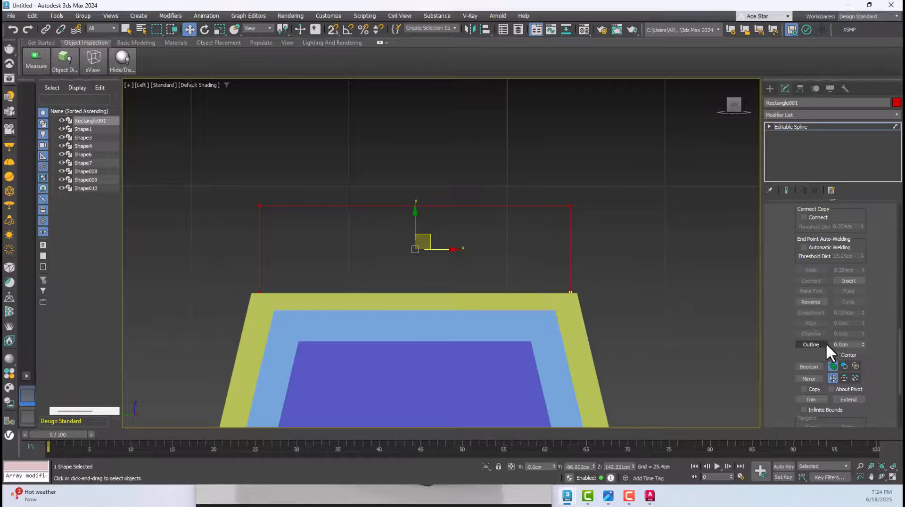
Try outlining the spline inward and outward with a -3 cm offset, undoing each attempt
drag(845, 344, 775, 347)
text(2.)
key(Return)
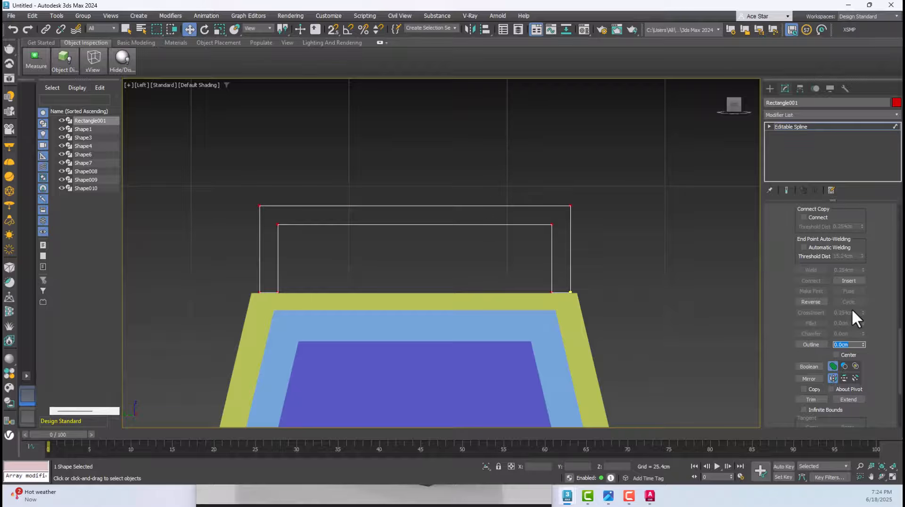
middle_drag(650, 239, 642, 238)
key(ctrl+z)
drag(851, 346, 783, 355)
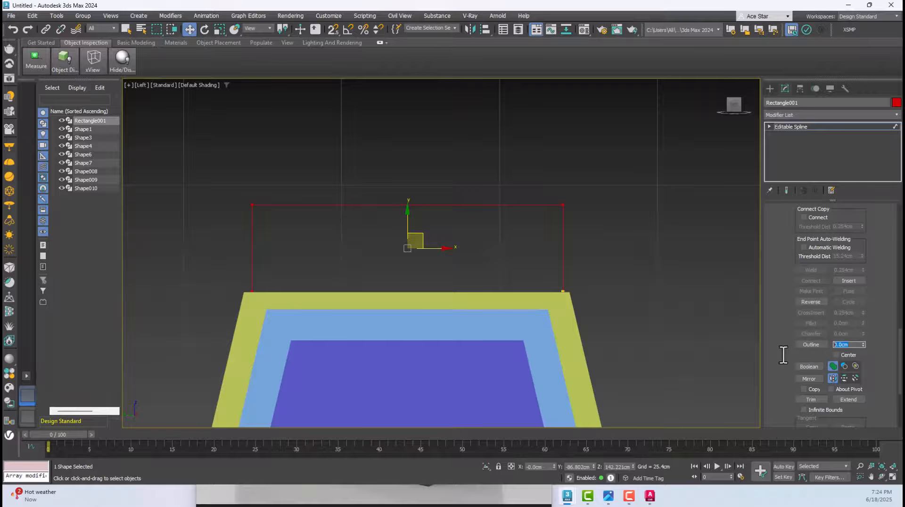
text(-3)
key(Return)
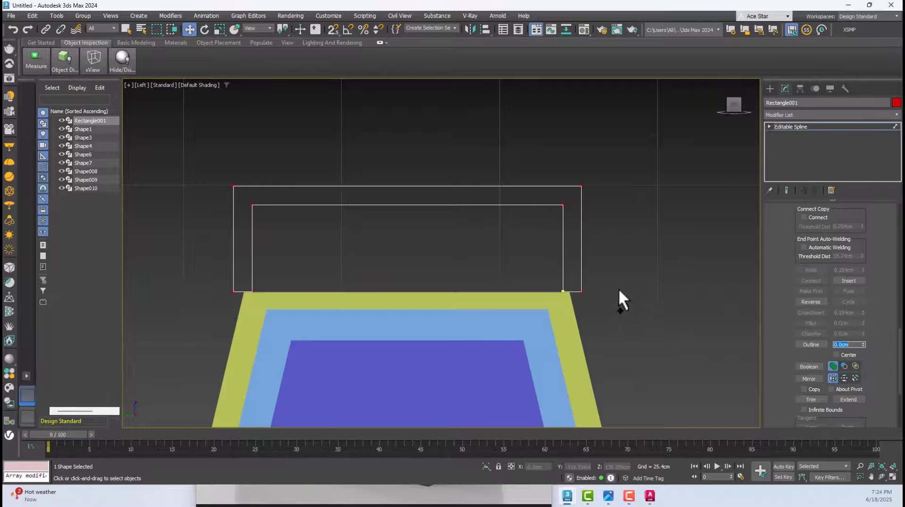
key(ctrl+z)
Outline the open spline inward by 3 cm and return to the whole-object level
drag(851, 347, 780, 357)
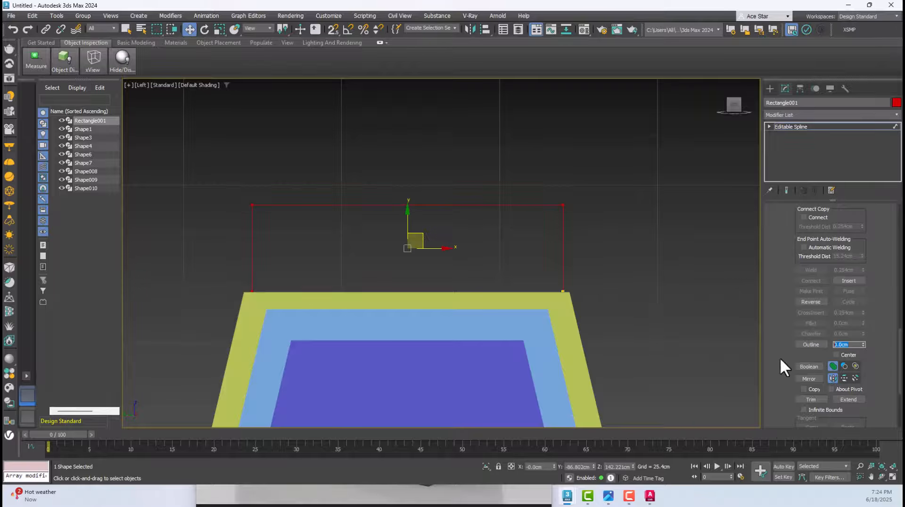
text(3)
key(Return)
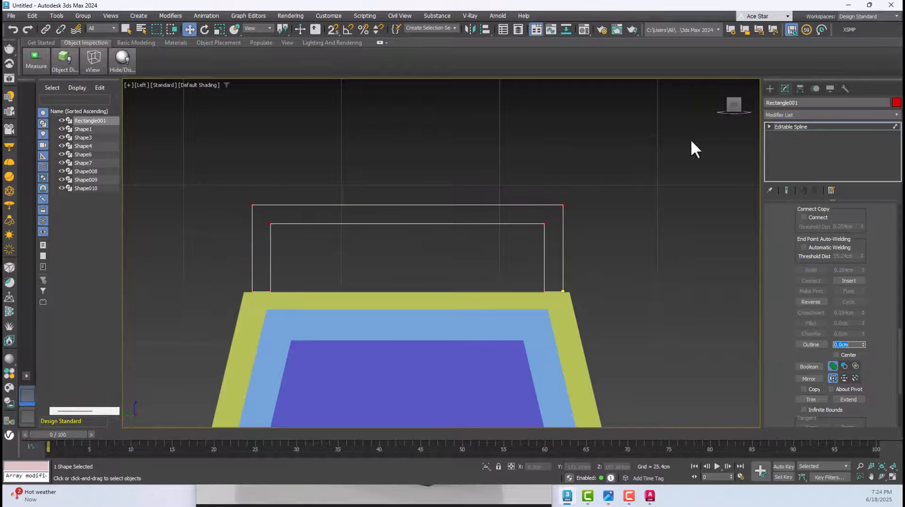
click(791, 130)
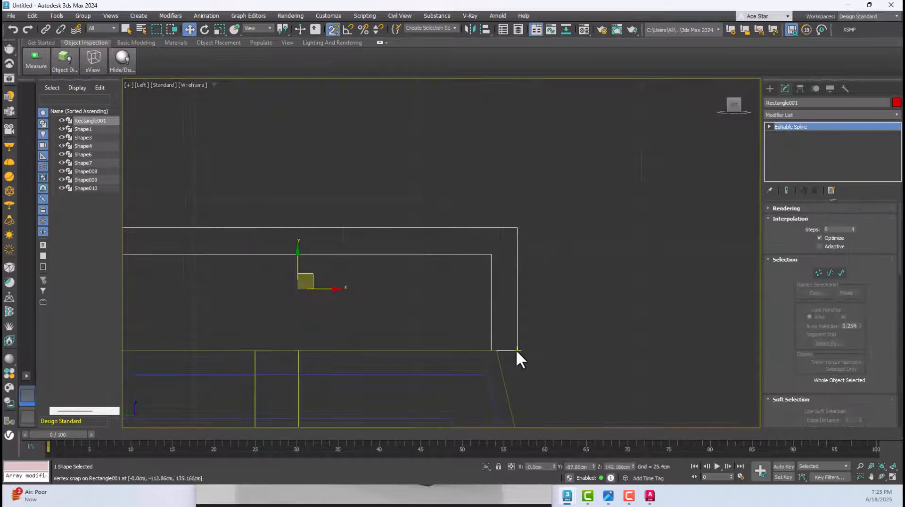
Snap the outlined frame onto the end panel's upper edge with its outer corner on the panel's upper corner
drag(516, 349, 495, 347)
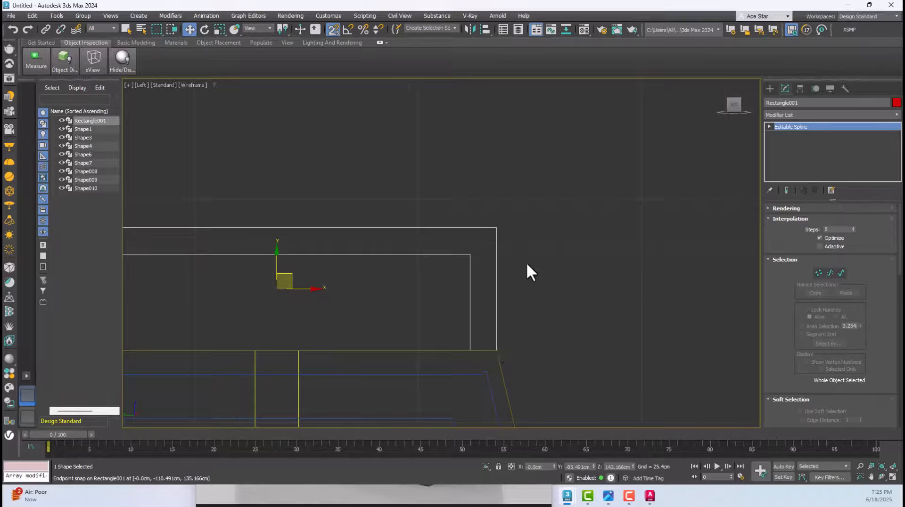
key(F3)
scroll(533, 235, down, 4)
scroll(512, 273, up, 3)
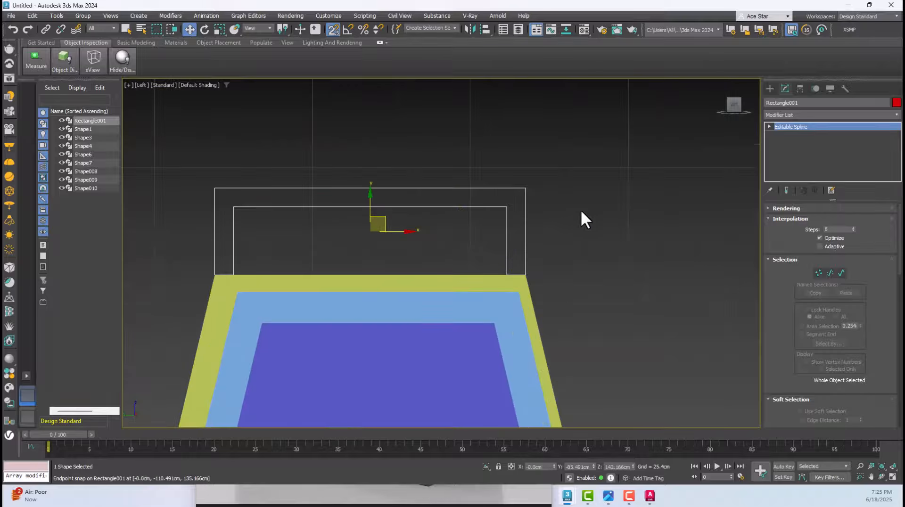
Check in the Perspective view where the outlined frame sits relative to the end panel
drag(570, 164, 493, 213)
middle_drag(431, 199, 397, 191)
key(p)
scroll(408, 217, down, 6)
scroll(424, 248, up, 5)
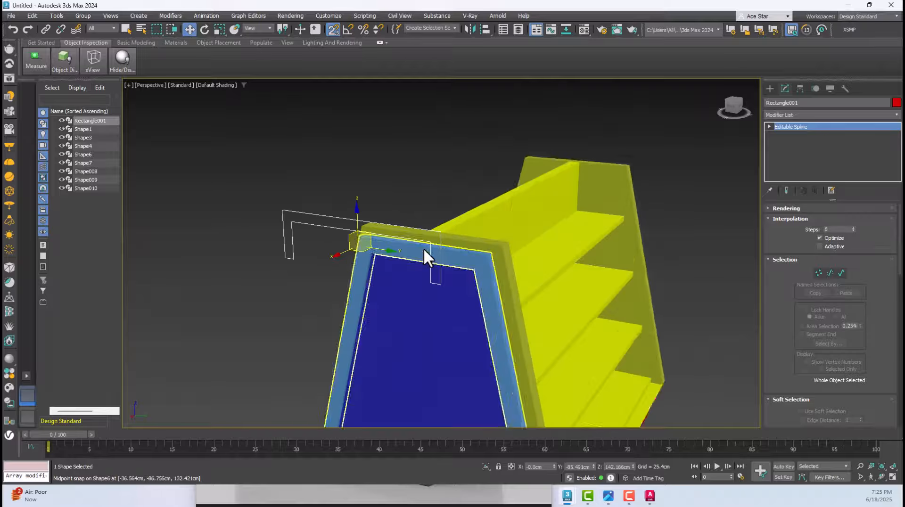
Extrude the open rectangular frame outline by 3 cm
click(805, 114)
text(e)
key(Return)
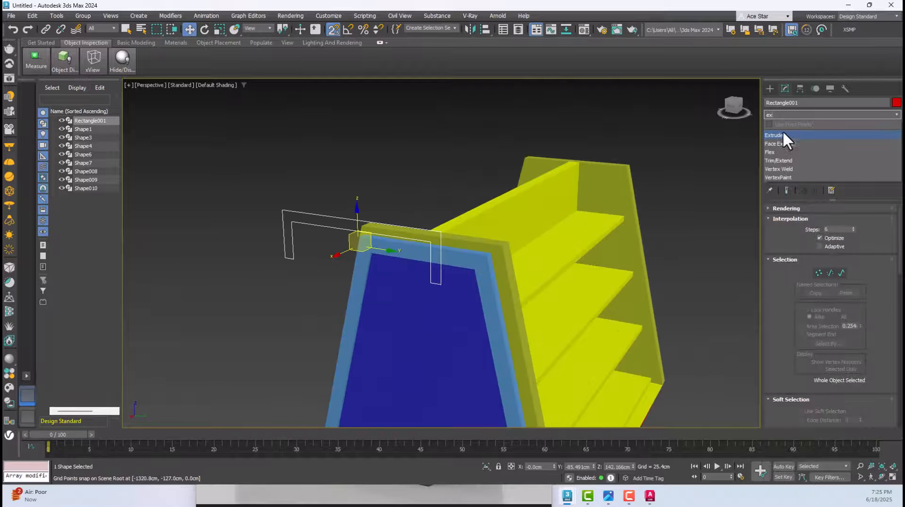
double_click(848, 221)
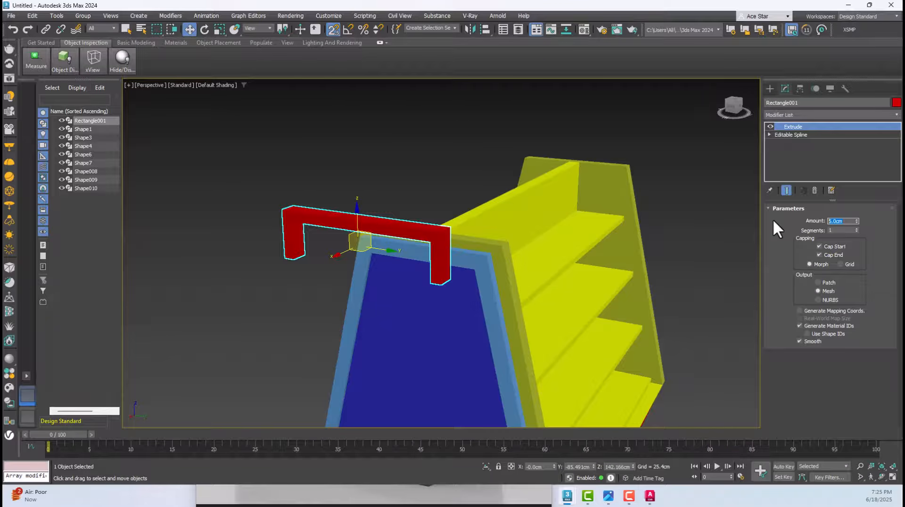
text(3)
key(Return)
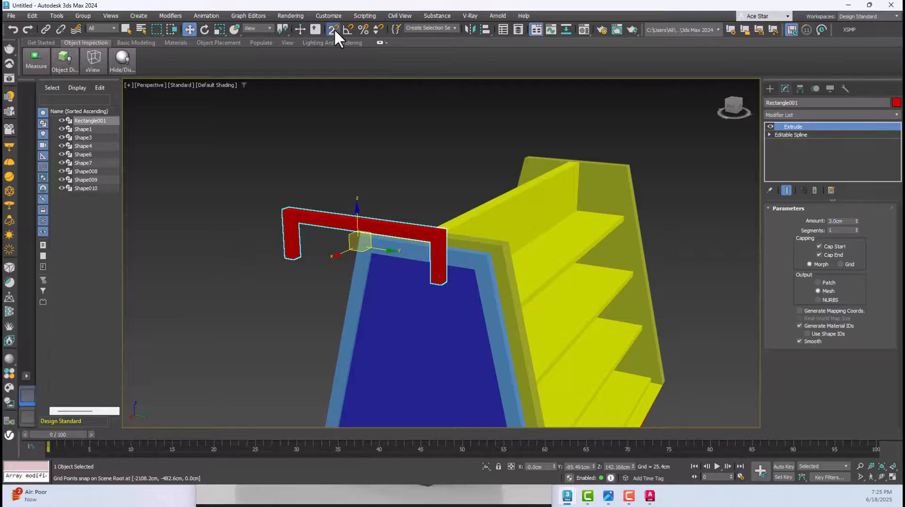
Move the extruded frame along X in the Top view until it sits over the end panel's thickness
key(t)
scroll(409, 146, down, 5)
scroll(460, 148, up, 3)
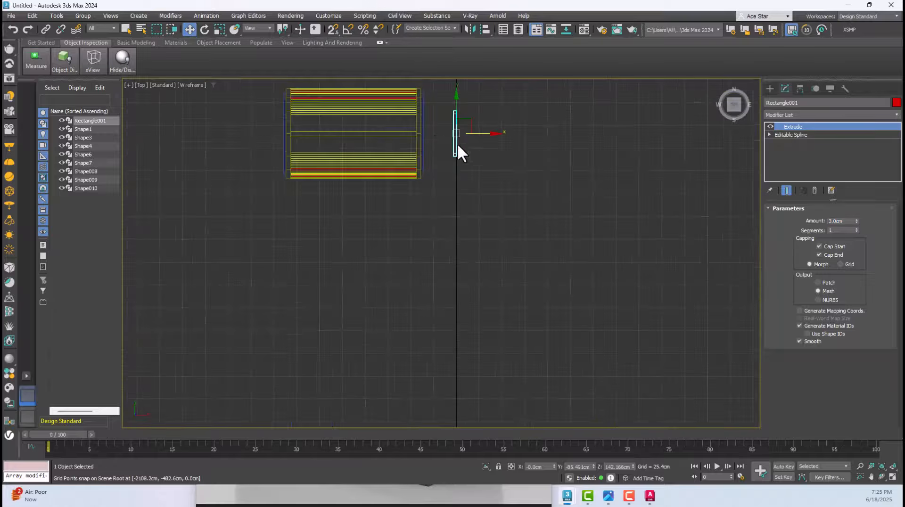
scroll(404, 136, up, 3)
drag(650, 148, 443, 160)
scroll(400, 276, up, 8)
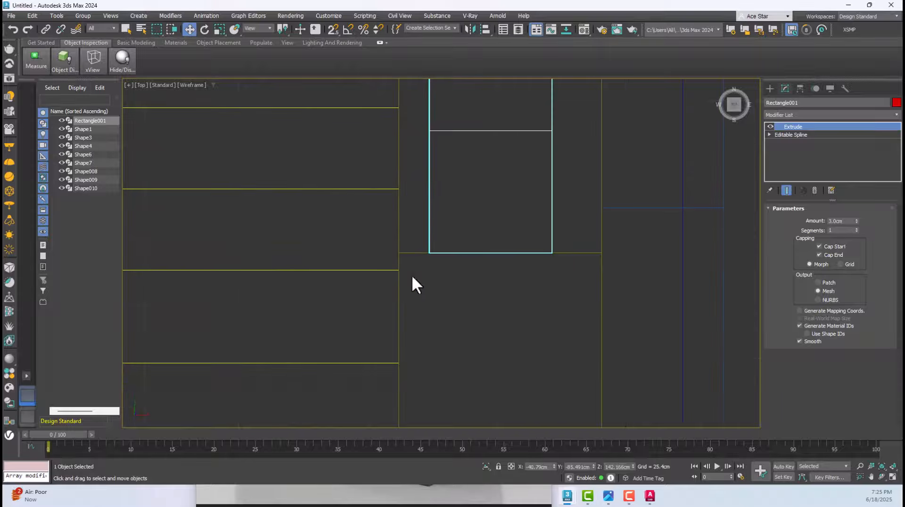
Snap the frame's inner corner to the end panel's inner edge and check the fit in the Perspective view with edged faces
click(333, 30)
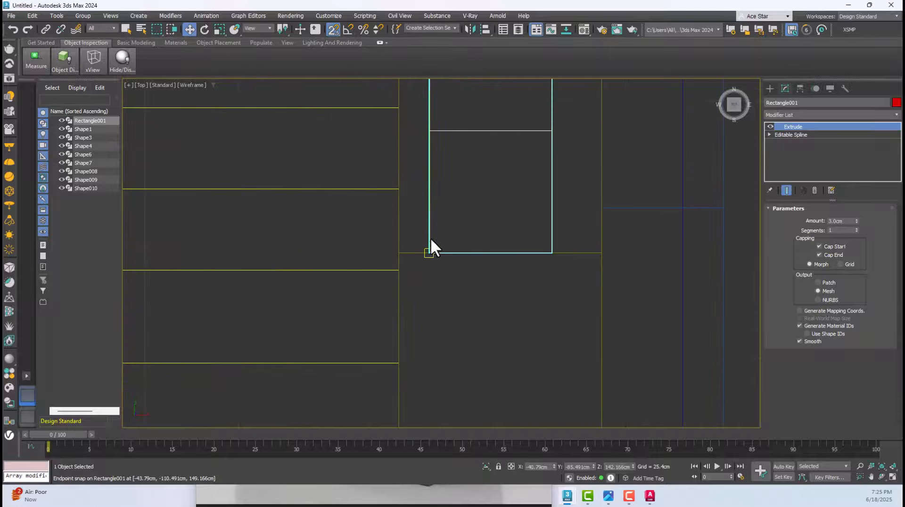
drag(430, 251, 404, 250)
scroll(405, 246, down, 4)
key(f)
key(z)
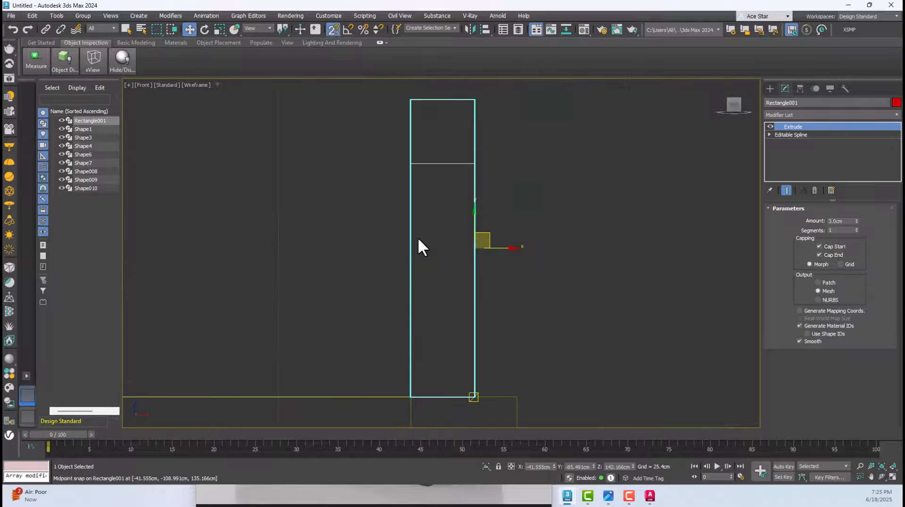
key(p)
mouse_move(445, 197)
alt+middle_down()
mouse_move(434, 273)
mouse_move(467, 283)
alt+middle_up()
key(F4)
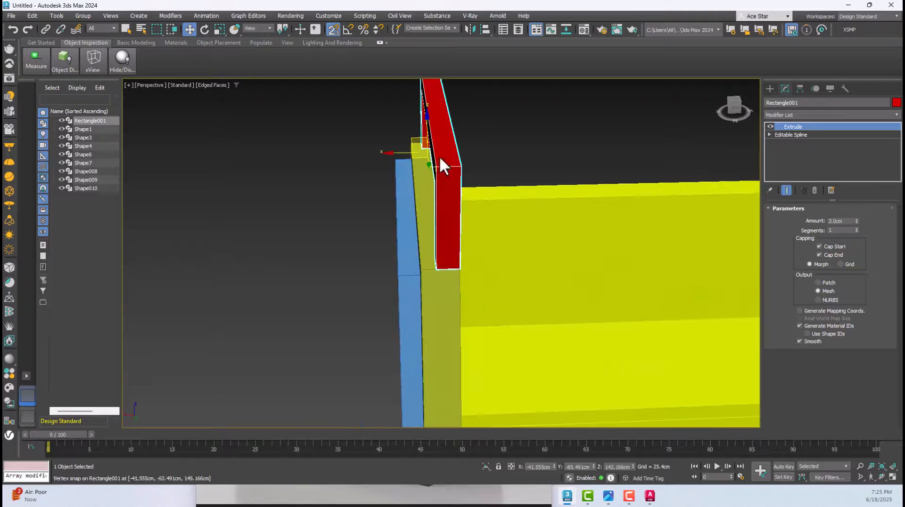
Copy the frame along X onto the opposite end panel as one independent copy
click(333, 29)
key(t)
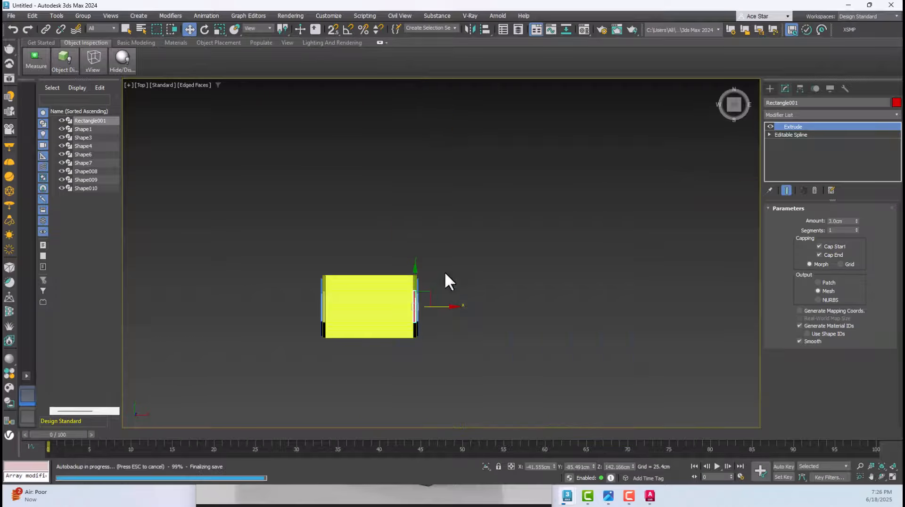
shift+drag(353, 330, 339, 329)
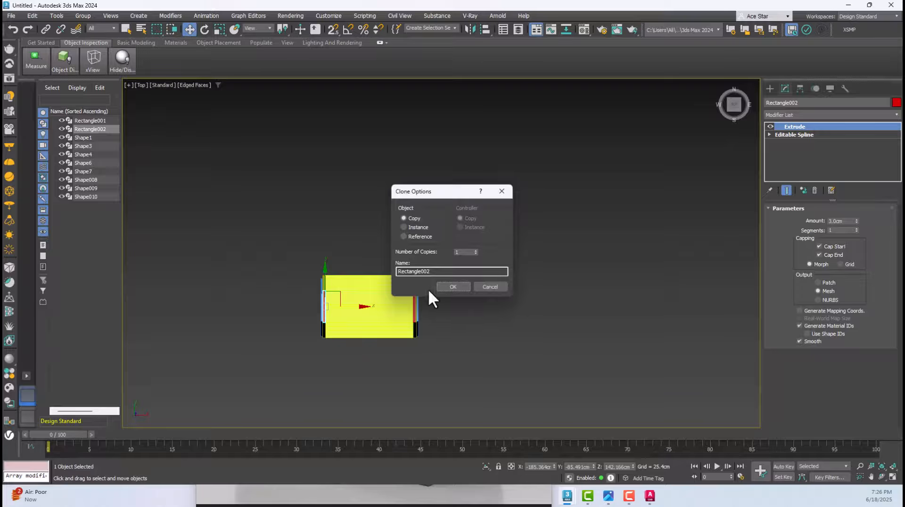
click(453, 286)
Snap the copied frame's inner corner to the inner edge of the opposite end panel
scroll(406, 303, up, 6)
key(F3)
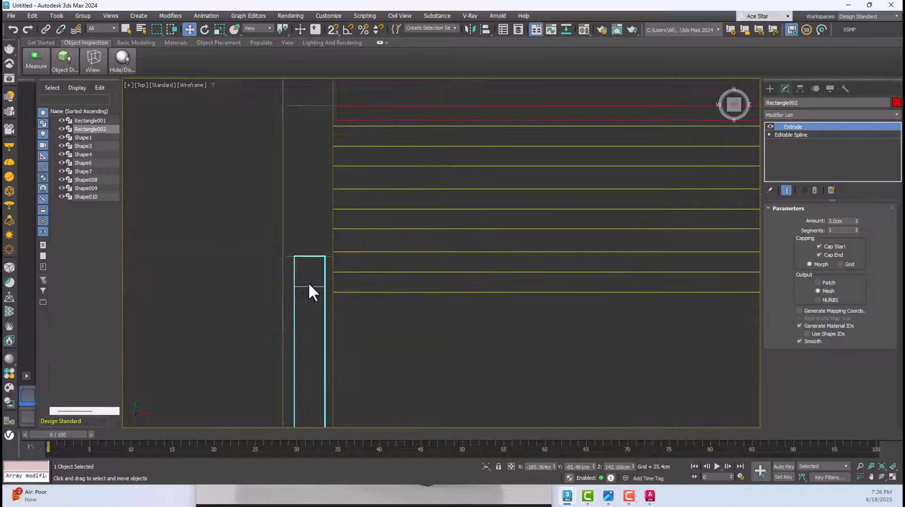
click(333, 30)
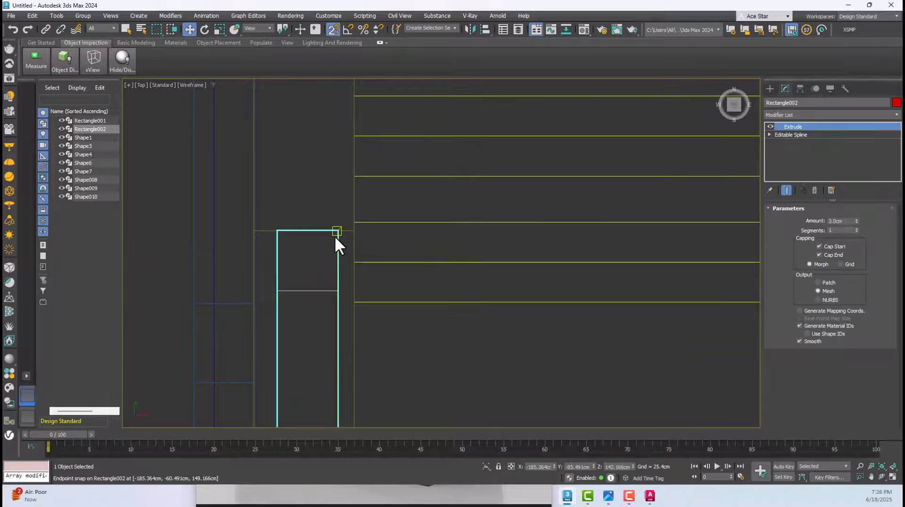
drag(337, 232, 354, 231)
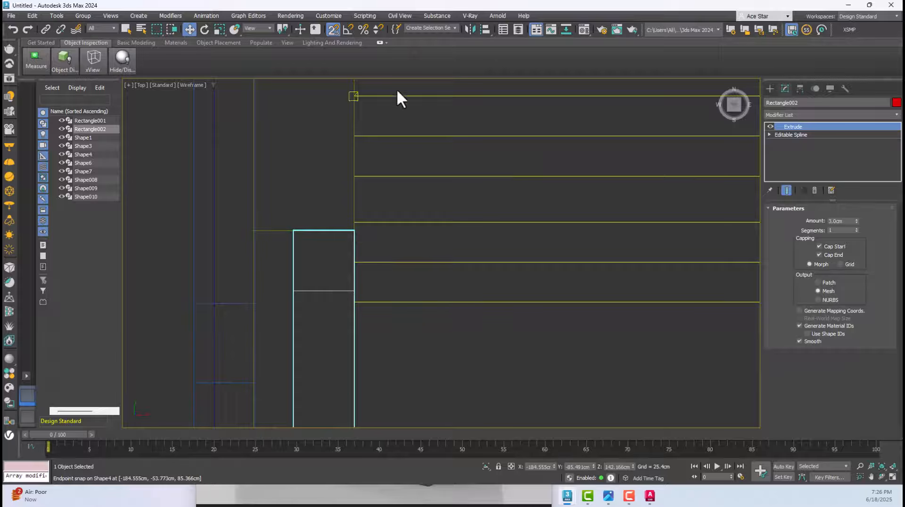
click(333, 30)
middle_drag(399, 184, 374, 199)
Examine both top frames on the shaded gondola in the Perspective view from several sides
key(p)
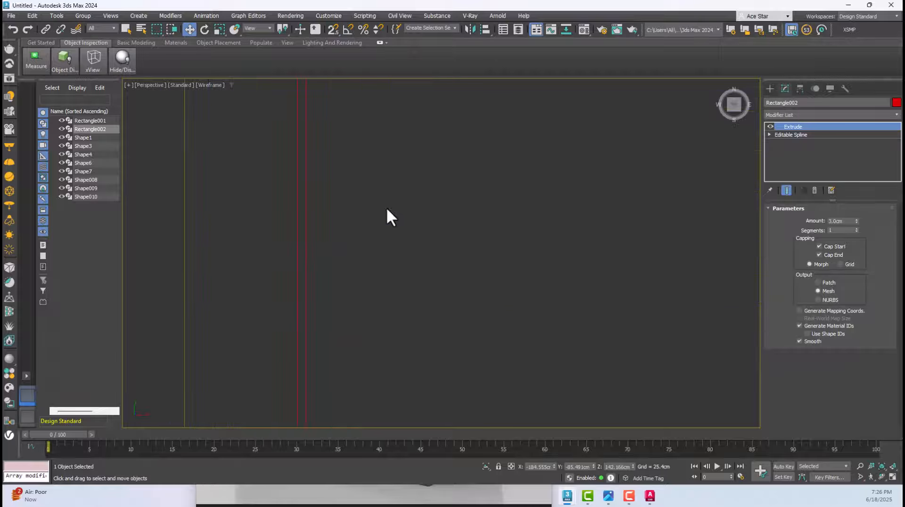
scroll(425, 230, down, 8)
scroll(425, 230, down, 5)
alt+middle_drag(425, 230, 355, 192)
click(434, 191)
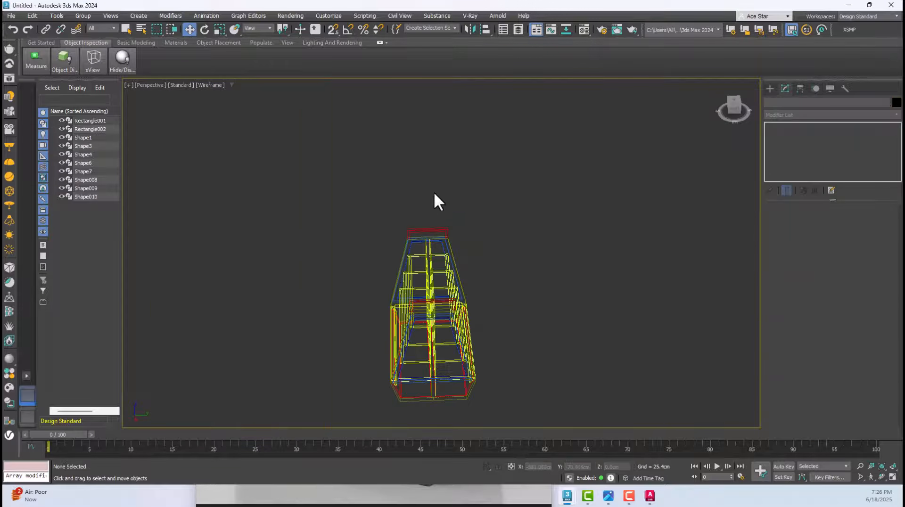
key(F3)
scroll(433, 230, up, 6)
scroll(433, 230, down, 2)
scroll(434, 230, down, 5)
alt+middle_drag(434, 230, 502, 227)
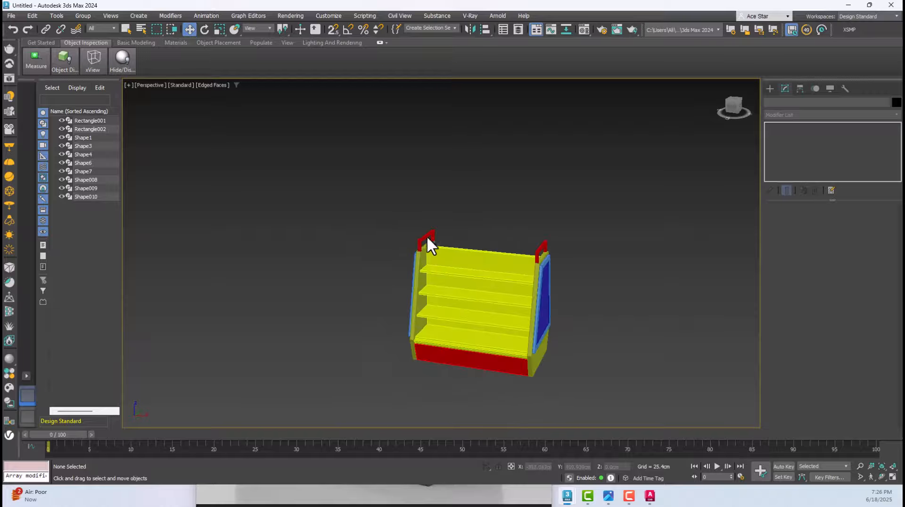
alt+middle_drag(553, 261, 480, 255)
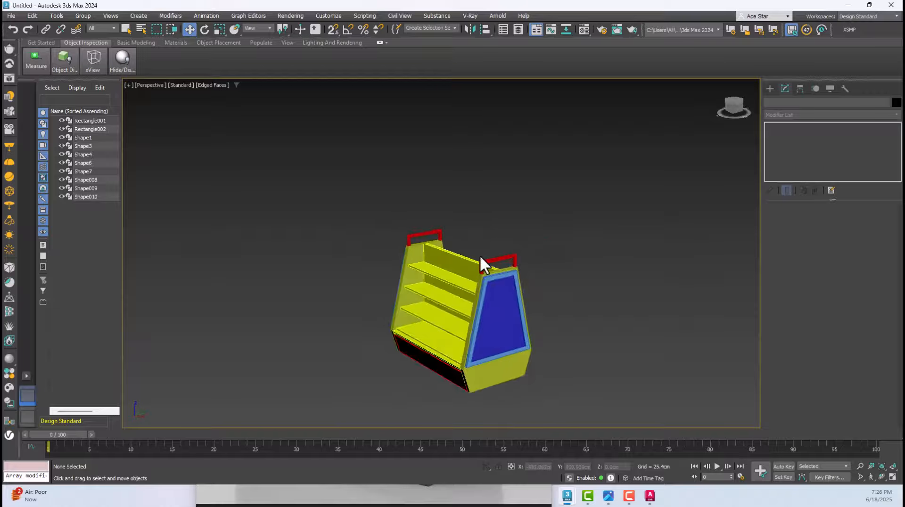
scroll(480, 254, up, 5)
click(349, 202)
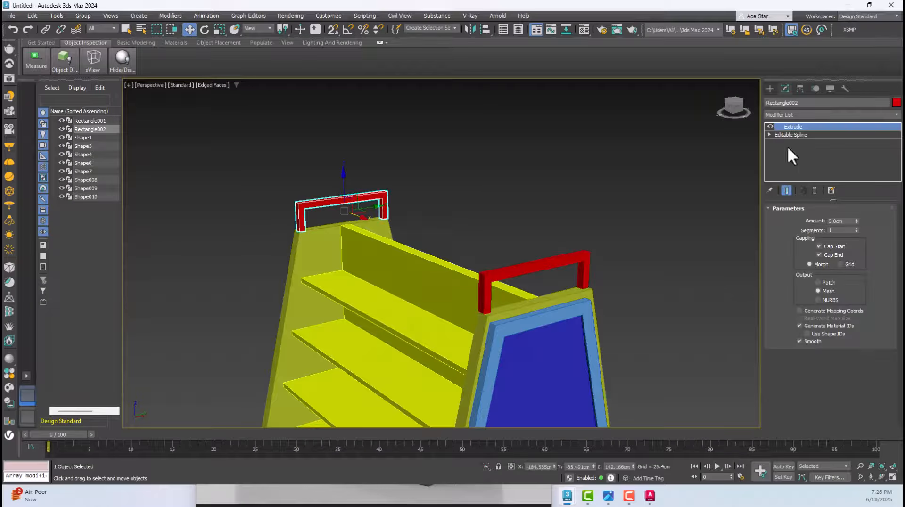
click(472, 202)
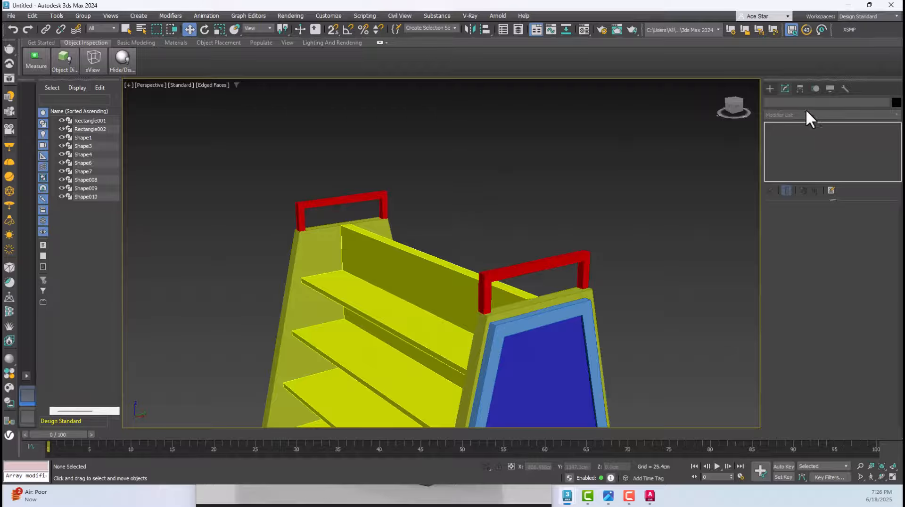
Create a box with AutoGrid on the inner face of the far frame's upper bar, about 37 cm in height
click(770, 88)
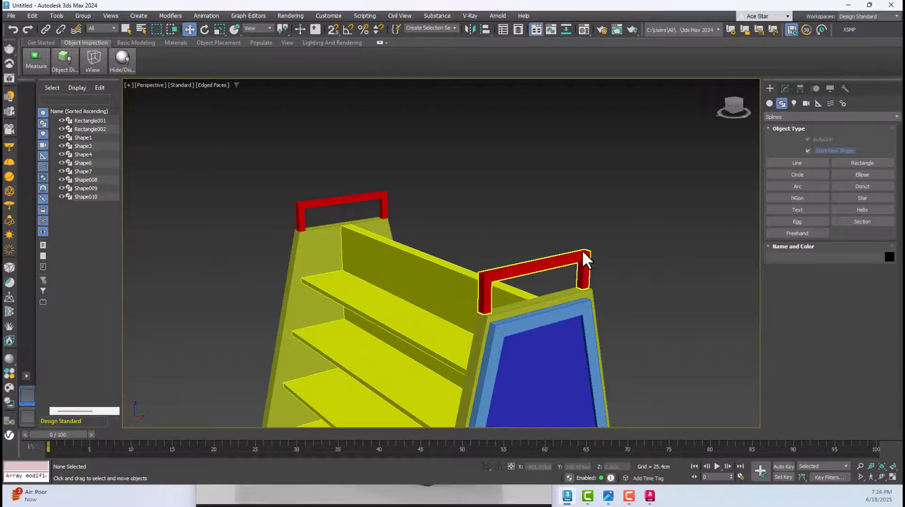
click(770, 102)
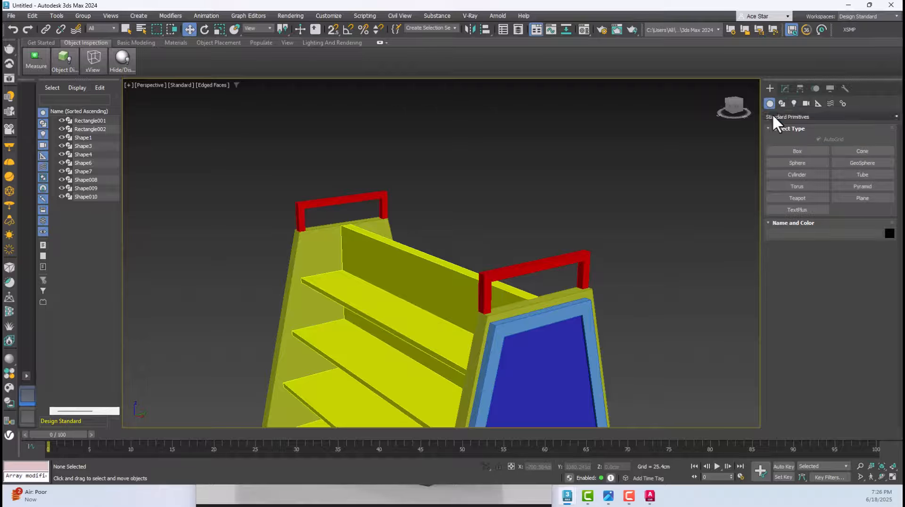
click(792, 151)
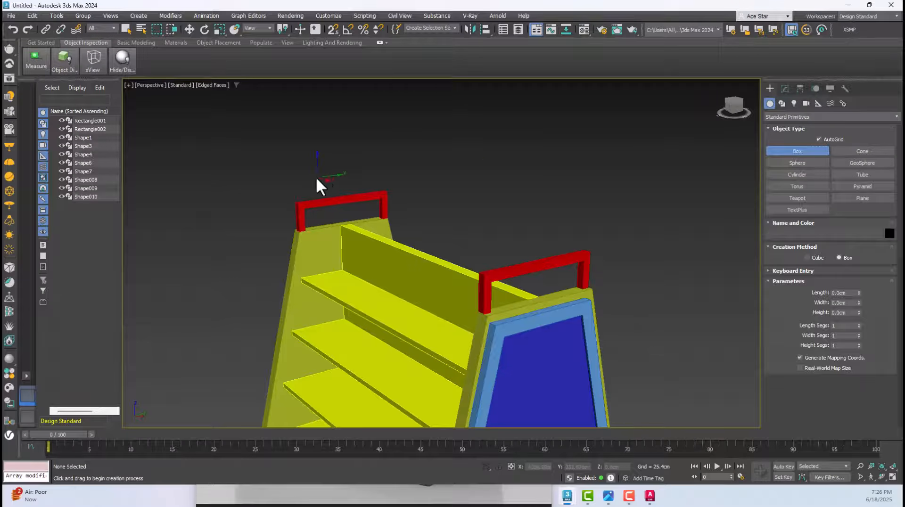
scroll(357, 199, up, 5)
drag(349, 208, 363, 214)
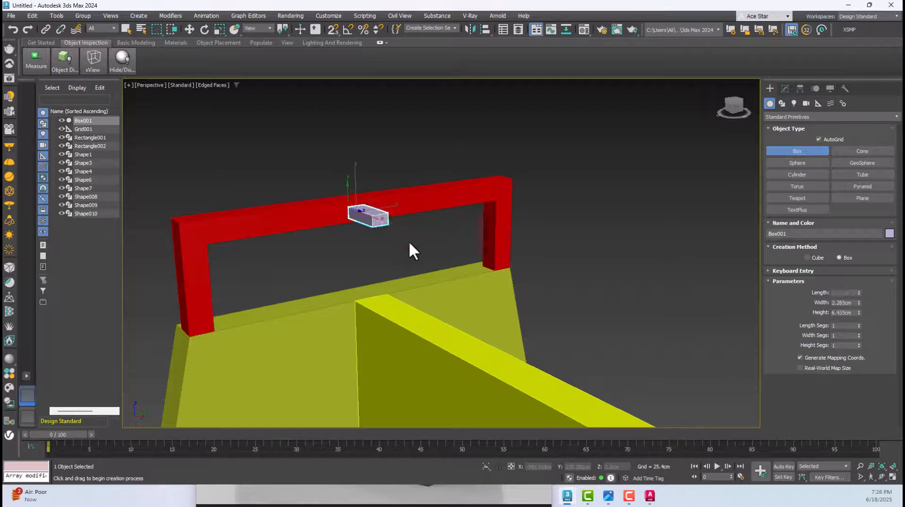
click(627, 325)
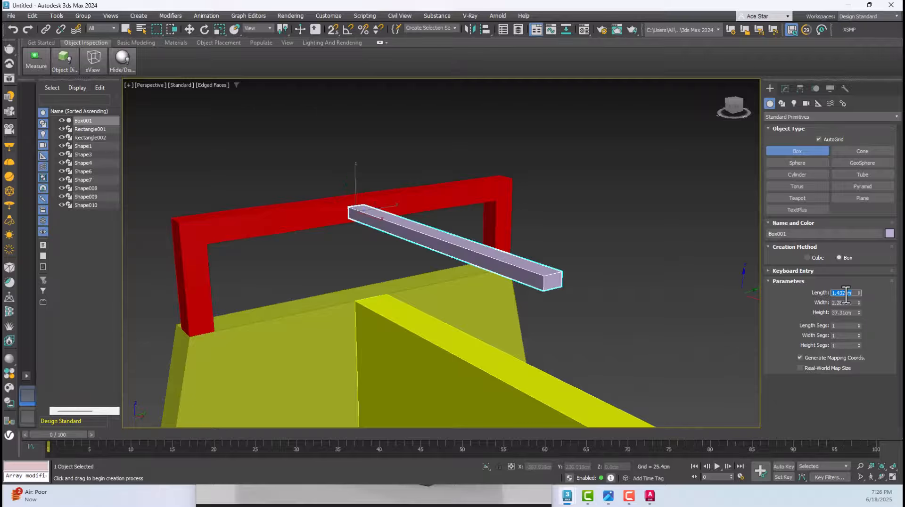
Set the new box's length and width to 3 cm each
text(3.0)
key(Tab)
text(3.0)
key(Tab)
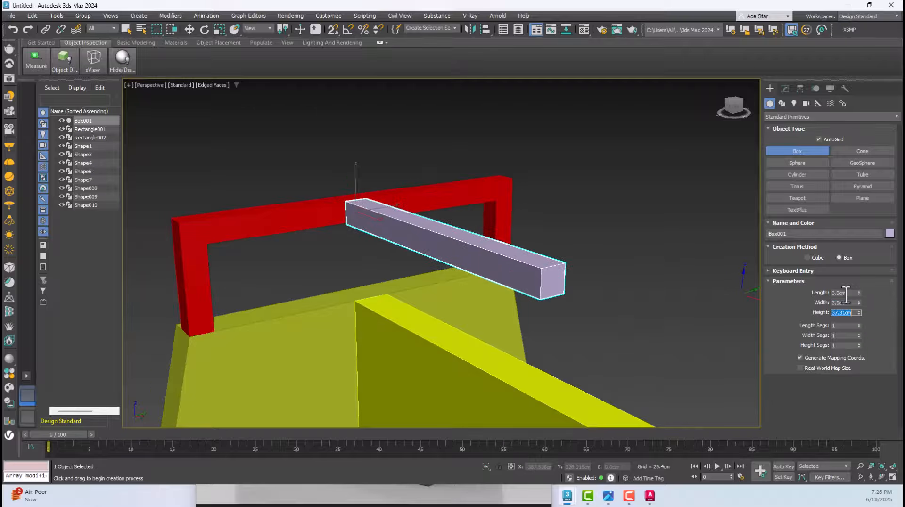
Snap the box onto the upper corner of the frame in the Left wireframe view
key(w)
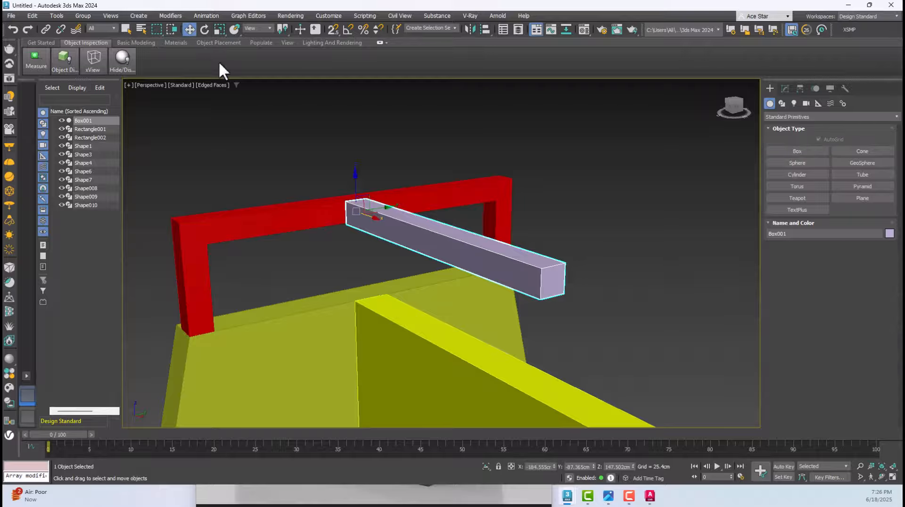
key(f)
key(l)
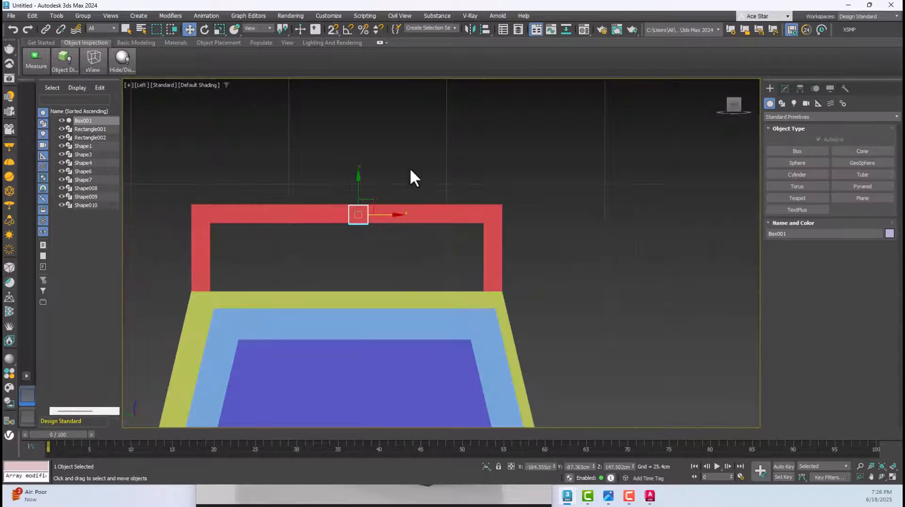
key(F3)
scroll(367, 220, up, 5)
scroll(371, 220, up, 2)
click(335, 31)
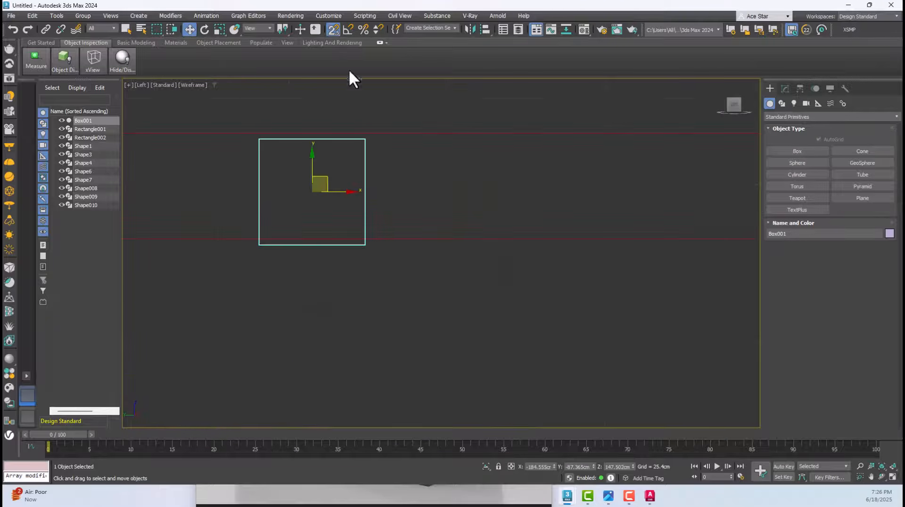
scroll(387, 176, down, 2)
scroll(495, 237, down, 4)
drag(374, 160, 617, 196)
scroll(617, 190, up, 2)
click(486, 30)
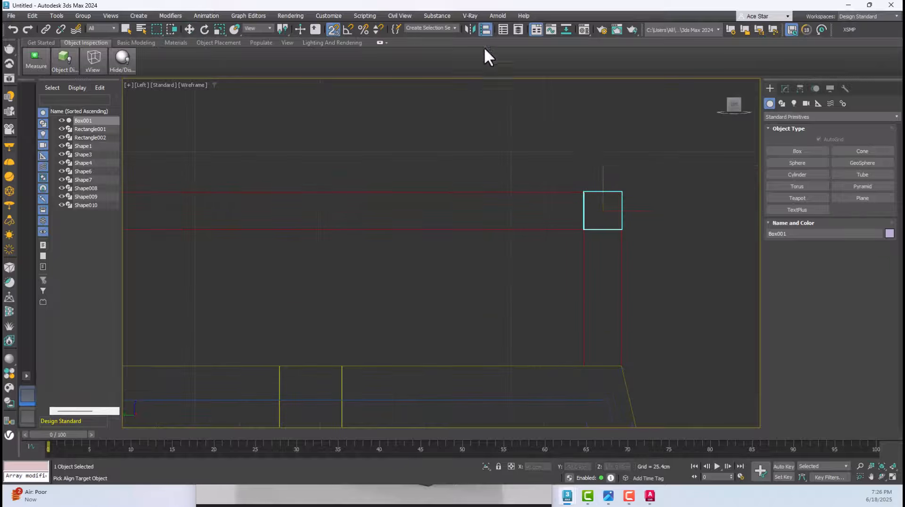
click(460, 192)
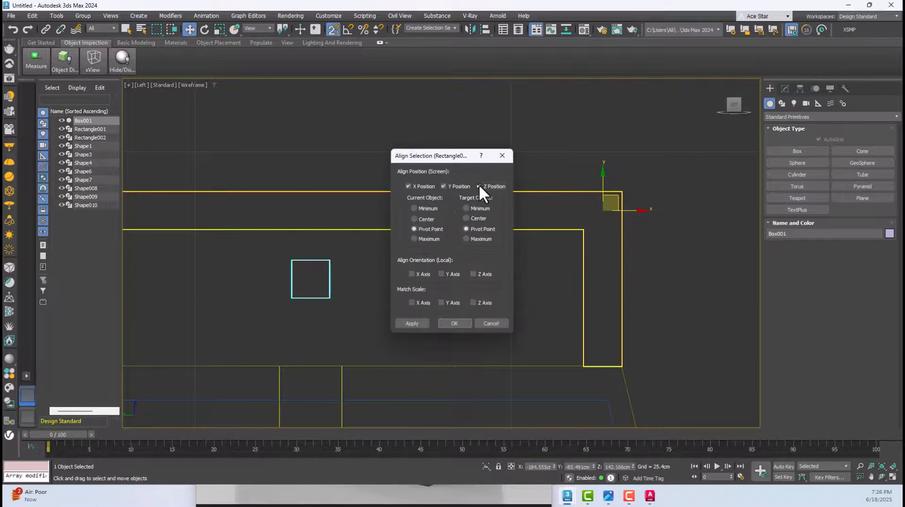
click(503, 156)
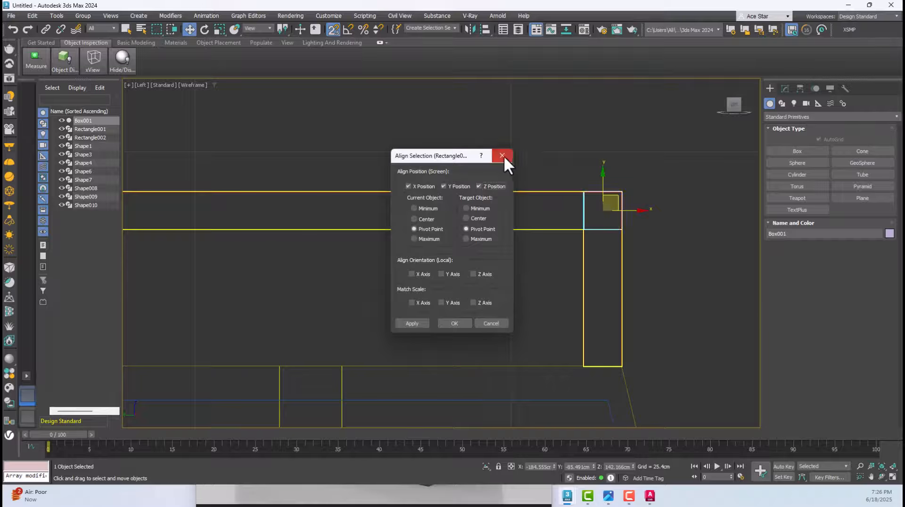
Align the box to the copied frame on the X position only, center to center
click(483, 29)
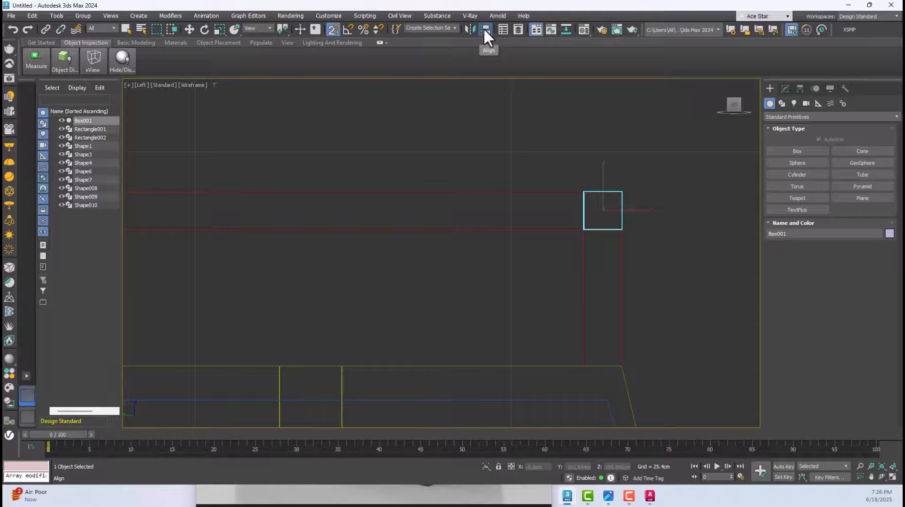
click(486, 193)
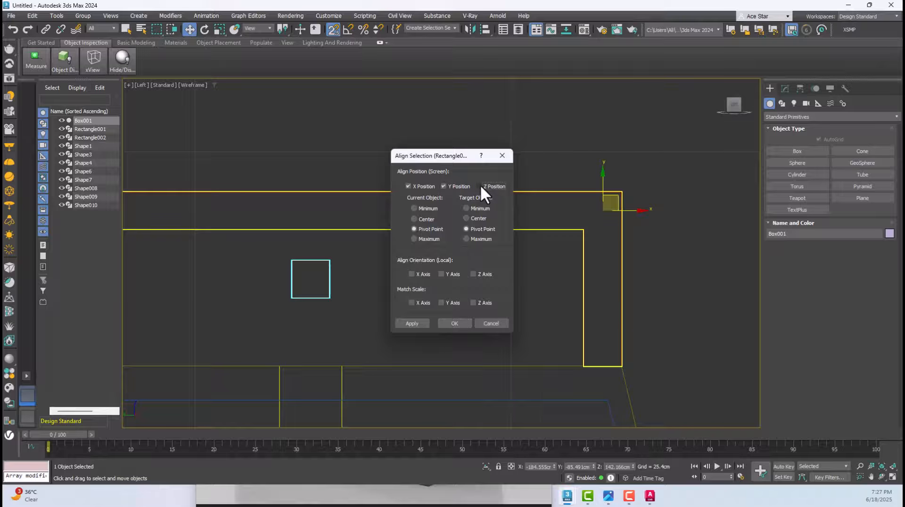
click(454, 186)
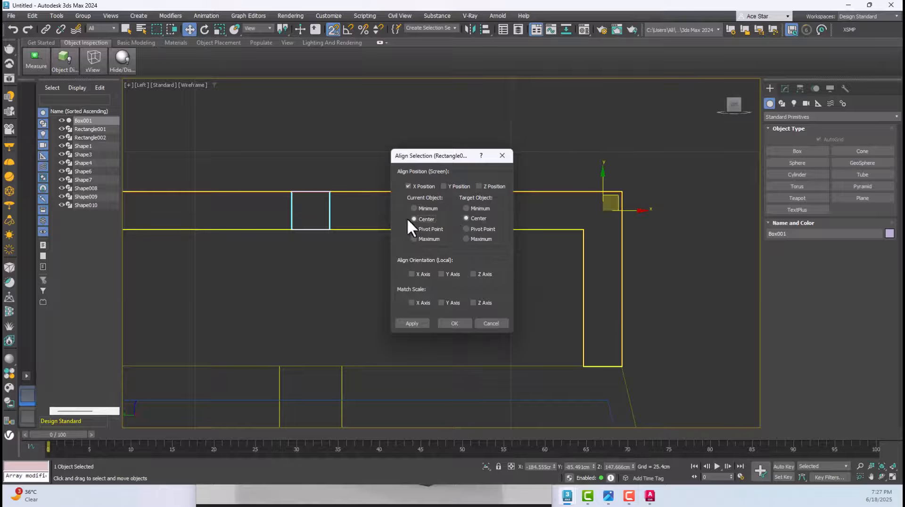
click(455, 323)
middle_drag(375, 253, 410, 285)
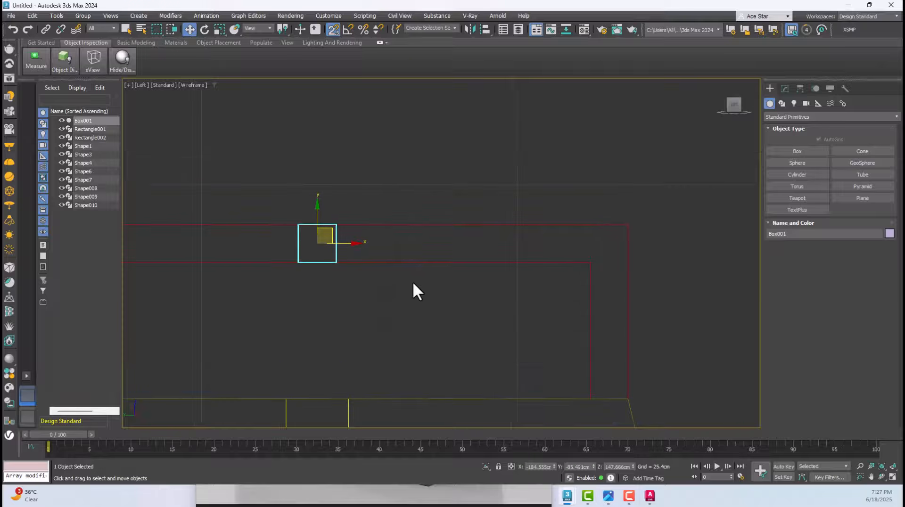
Set the bar box's height to 140 cm so it spans between the two top frames
key(p)
scroll(414, 237, down, 5)
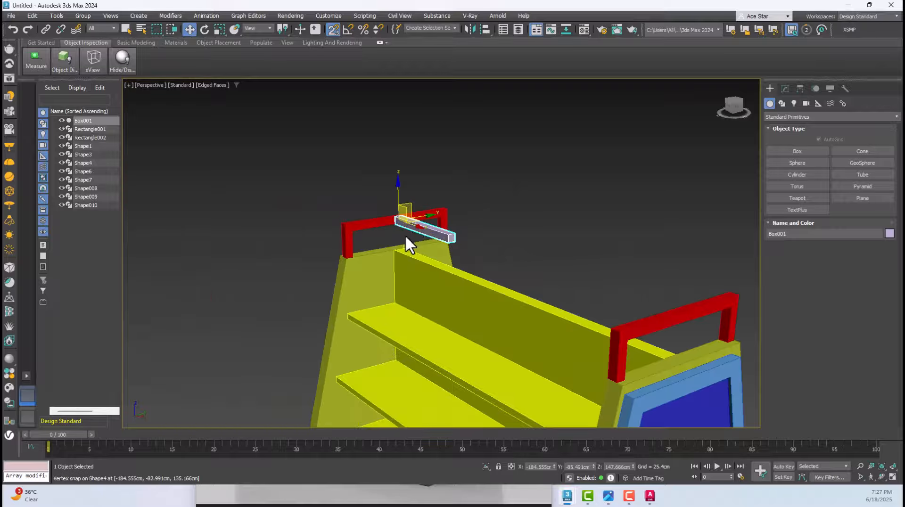
alt+middle_drag(406, 235, 505, 273)
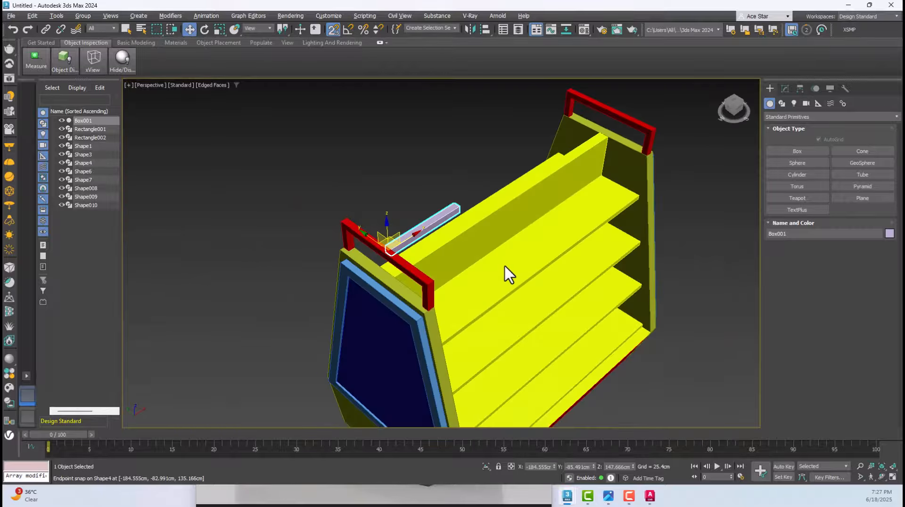
click(785, 89)
click(840, 240)
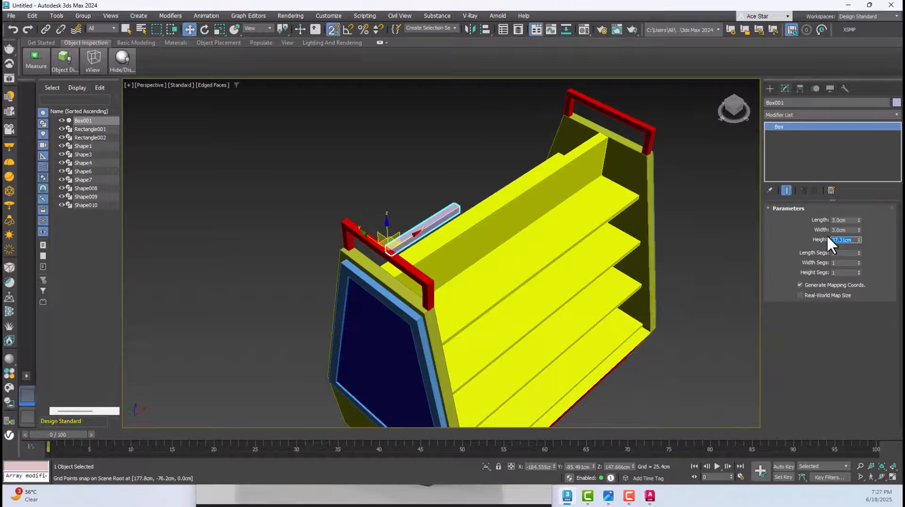
text(140)
key(Return)
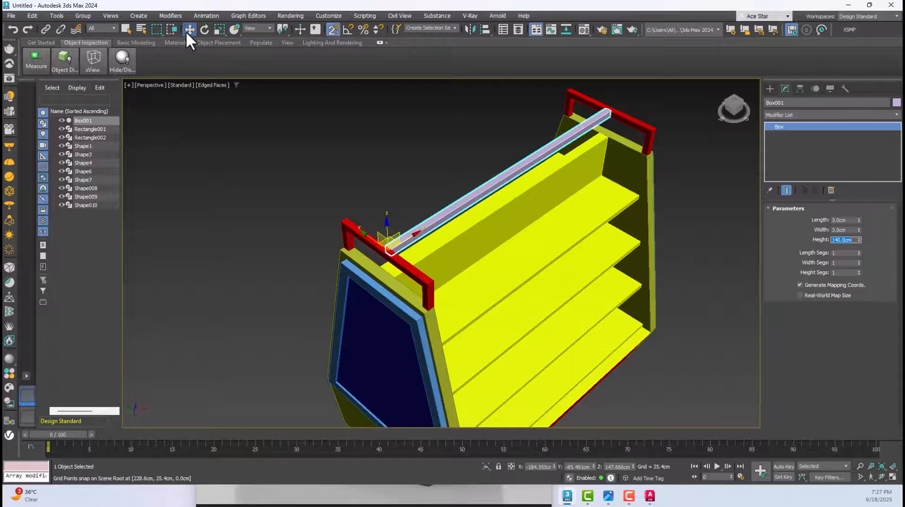
Select all the gondola objects and assign them the gray object color ACI 251
click(359, 133)
scroll(363, 133, down, 10)
key(F3)
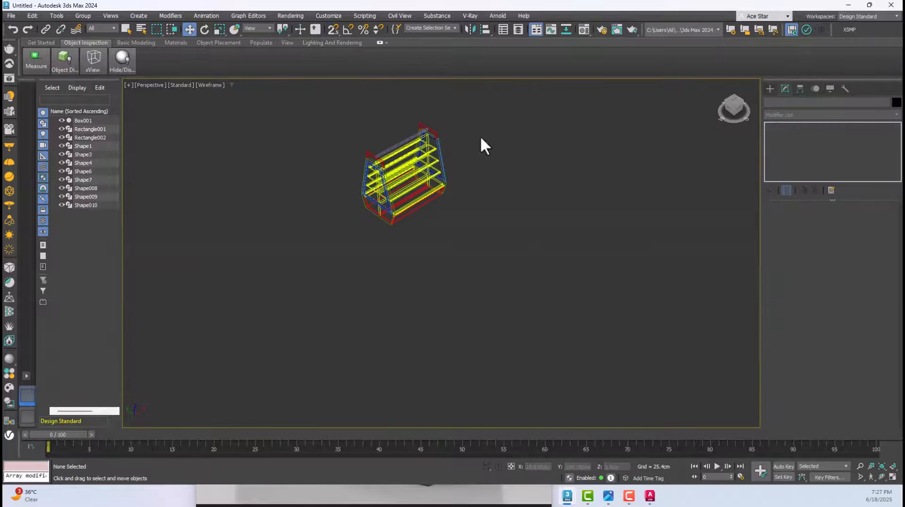
drag(480, 135, 319, 306)
key(F3)
scroll(438, 133, up, 5)
click(897, 102)
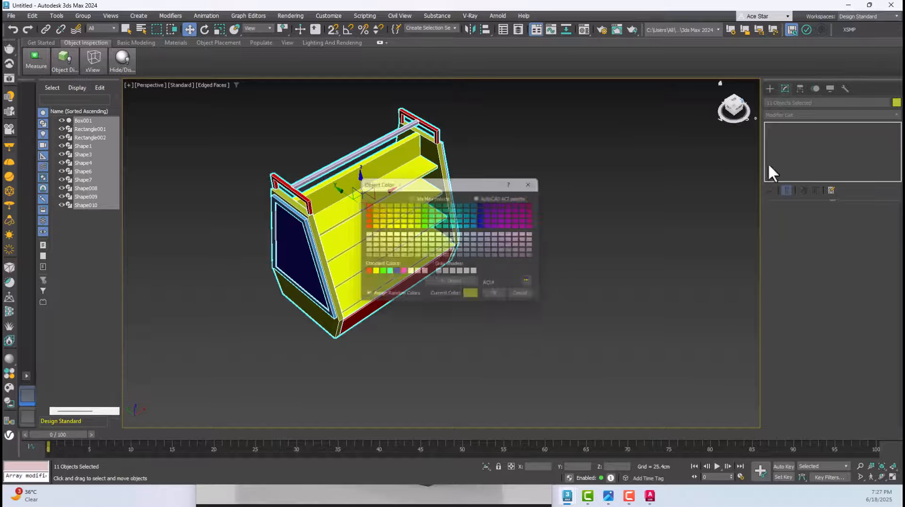
click(446, 273)
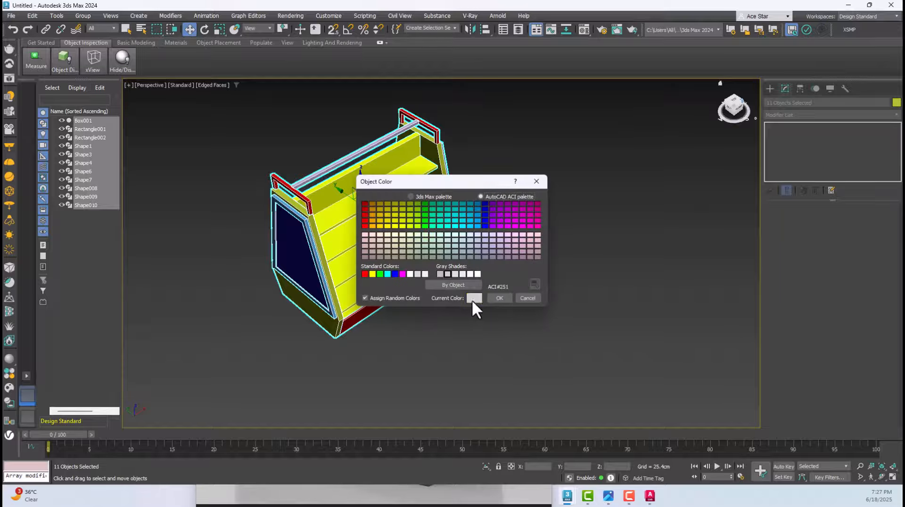
click(493, 299)
alt+middle_drag(184, 123, 434, 177)
alt+middle_drag(454, 137, 408, 165)
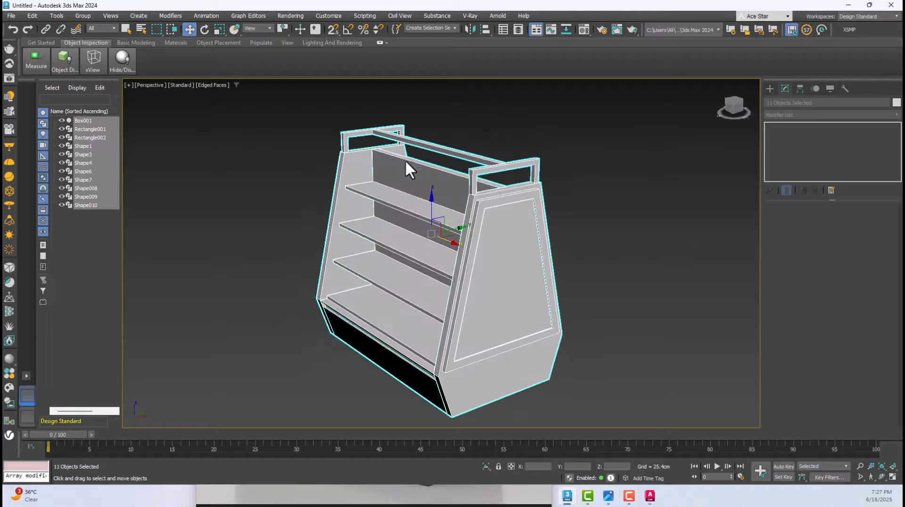
Inspect the gray gondola from several sides and compare it with the Gondola .jpg reference image
click(569, 181)
scroll(589, 220, down, 5)
drag(406, 115, 673, 324)
key(z)
click(699, 293)
alt+middle_drag(584, 220, 449, 237)
click(608, 496)
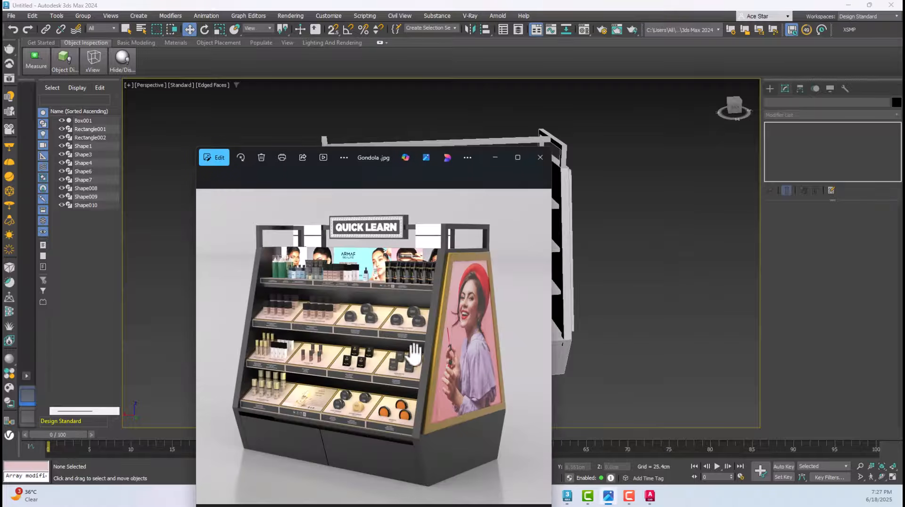
click(683, 250)
Examine the top bar on the model and the QUICK LEARN sign mounted there in the reference image
alt+middle_drag(516, 143, 440, 158)
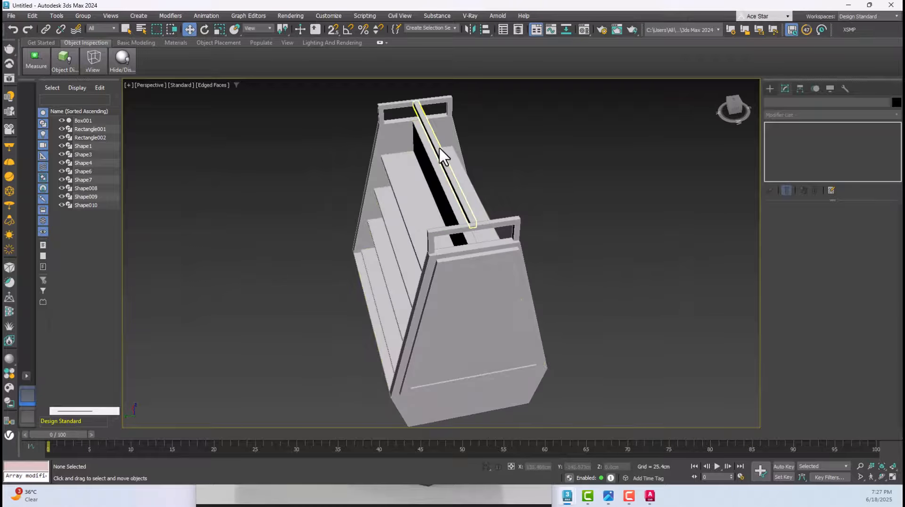
click(440, 158)
key(f)
key(z)
scroll(440, 147, down, 5)
click(392, 169)
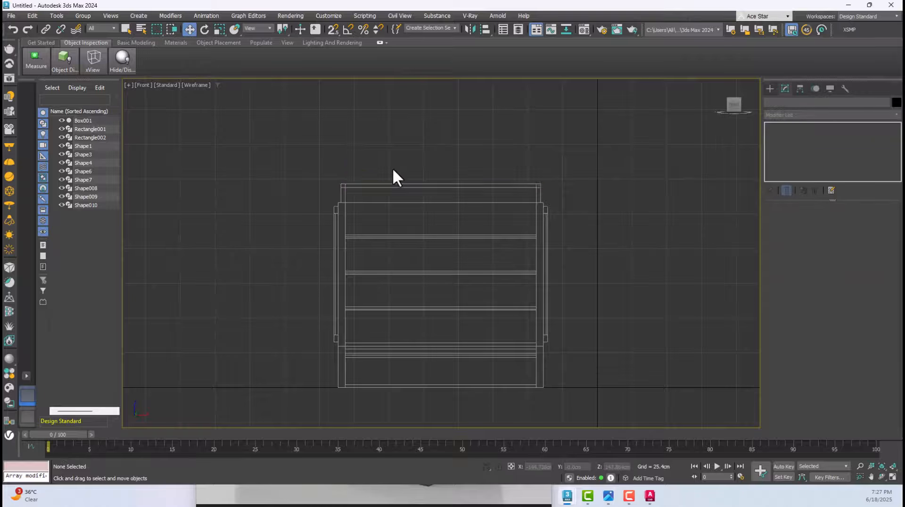
scroll(443, 187, up, 4)
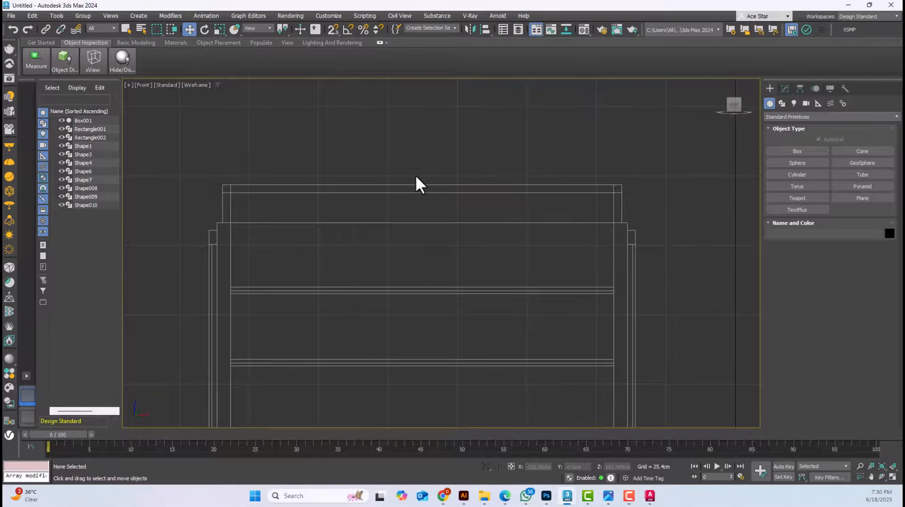
key(p)
alt+middle_drag(437, 203, 487, 176)
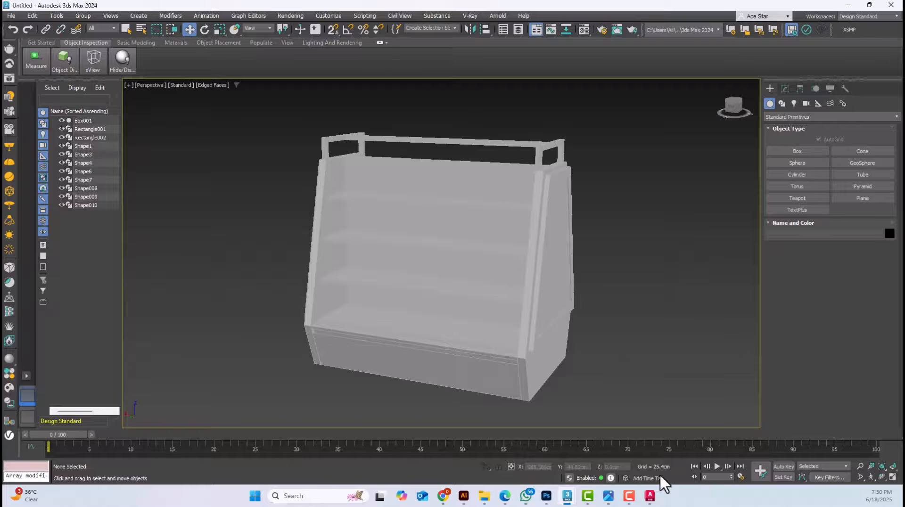
mouse_move(588, 499)
click(598, 451)
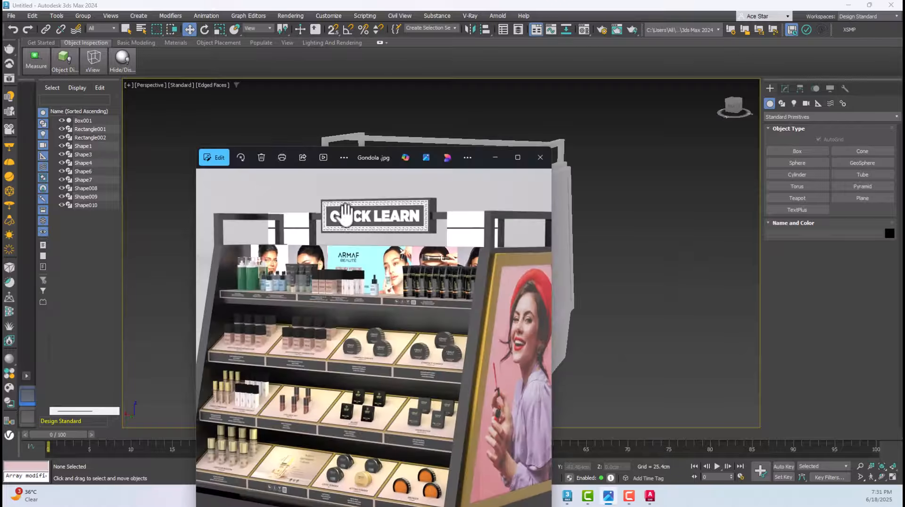
scroll(339, 212, up, 2)
scroll(339, 212, up, 1)
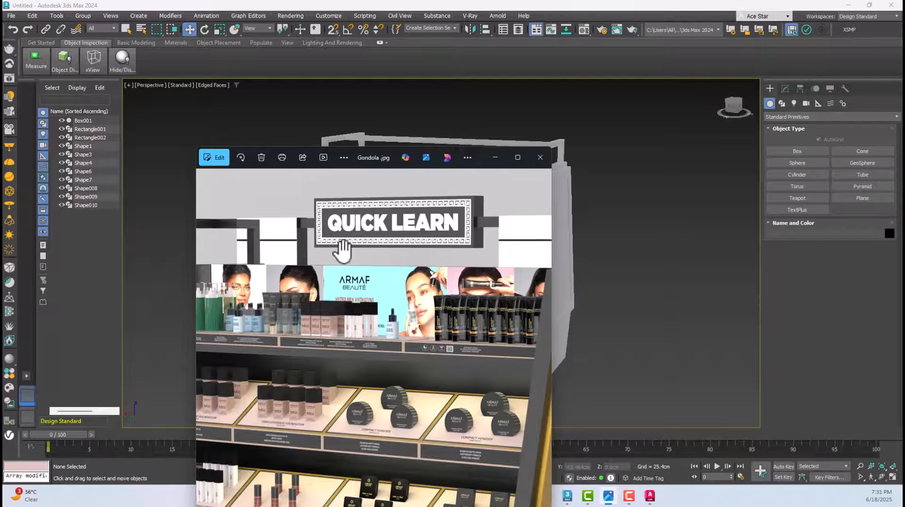
click(630, 241)
scroll(482, 152, up, 5)
scroll(475, 186, down, 5)
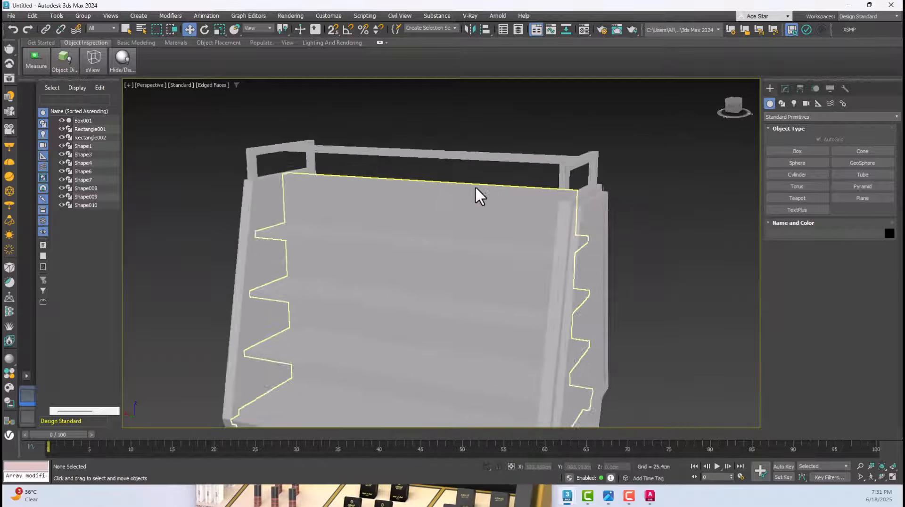
key(F4)
click(503, 220)
key(F4)
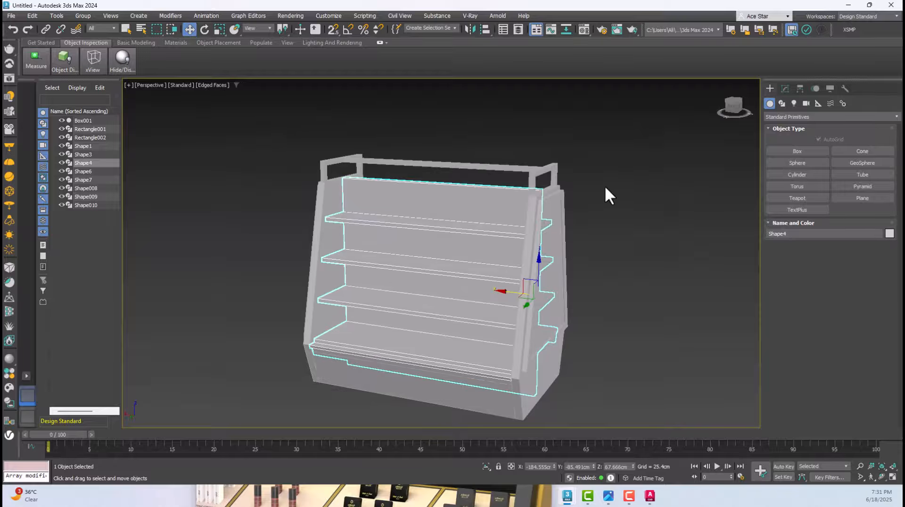
click(604, 185)
scroll(423, 190, up, 3)
click(423, 190)
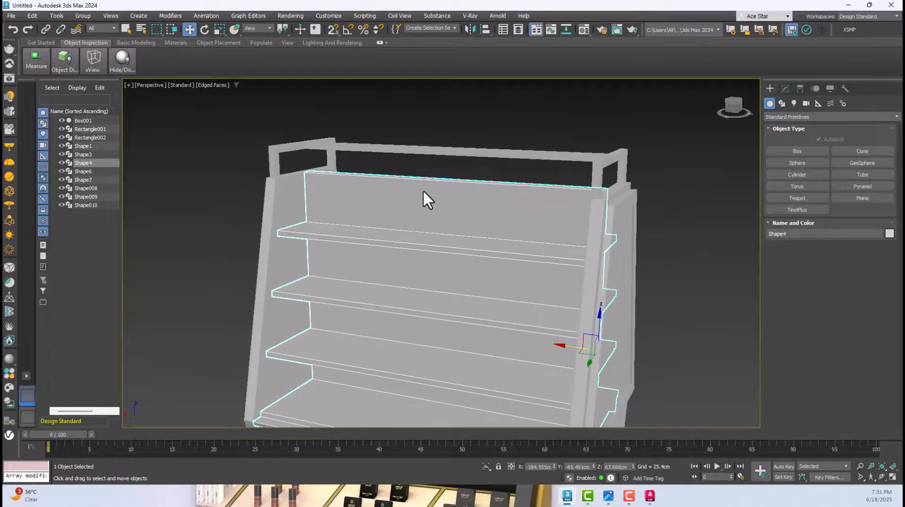
Create a thin sign box across the top bar in the Front view, about 67 cm wide and 15.6 cm long
key(f)
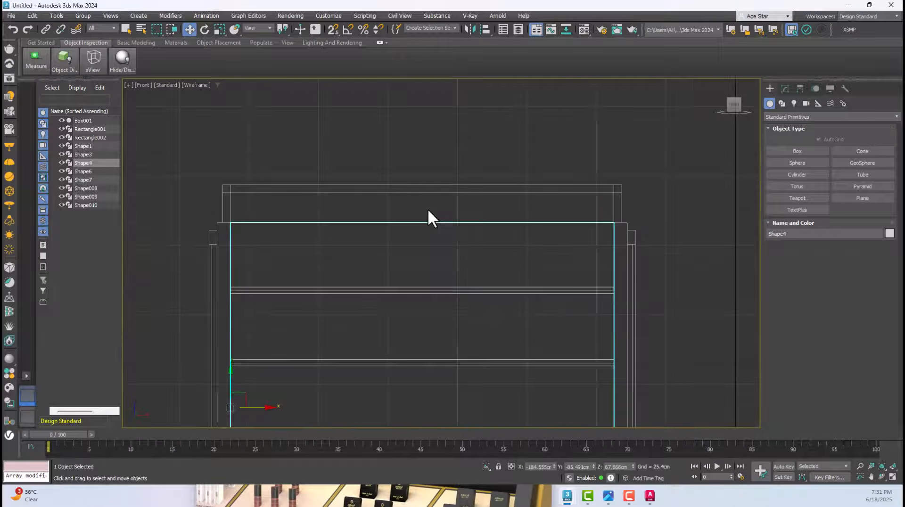
scroll(429, 209, down, 2)
middle_drag(428, 208, 460, 186)
scroll(460, 185, up, 5)
click(644, 142)
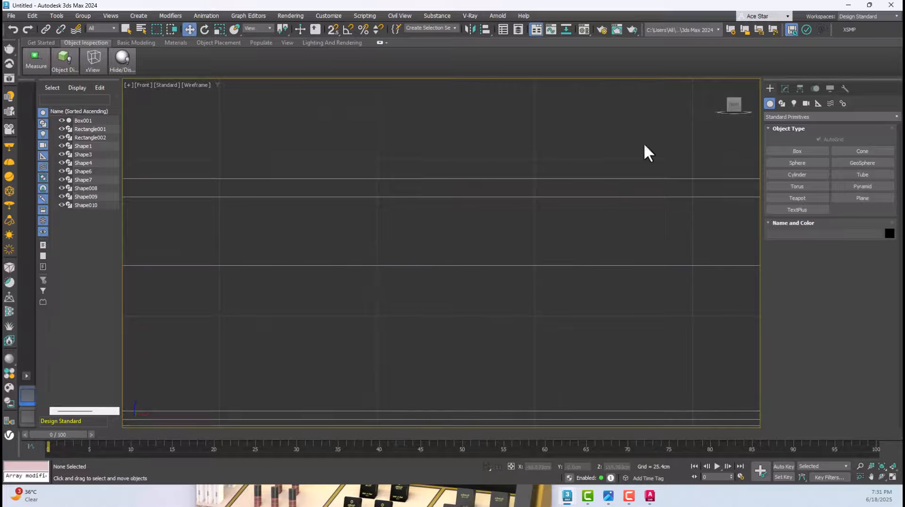
click(797, 151)
drag(254, 143, 672, 239)
click(634, 236)
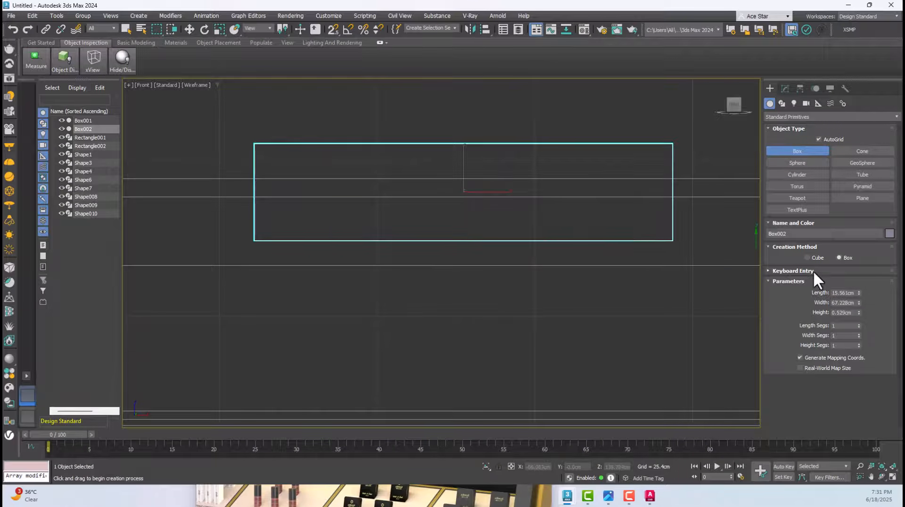
Set the sign box's length to 14 cm, width to 50 cm and height to 5 cm
double_click(842, 293)
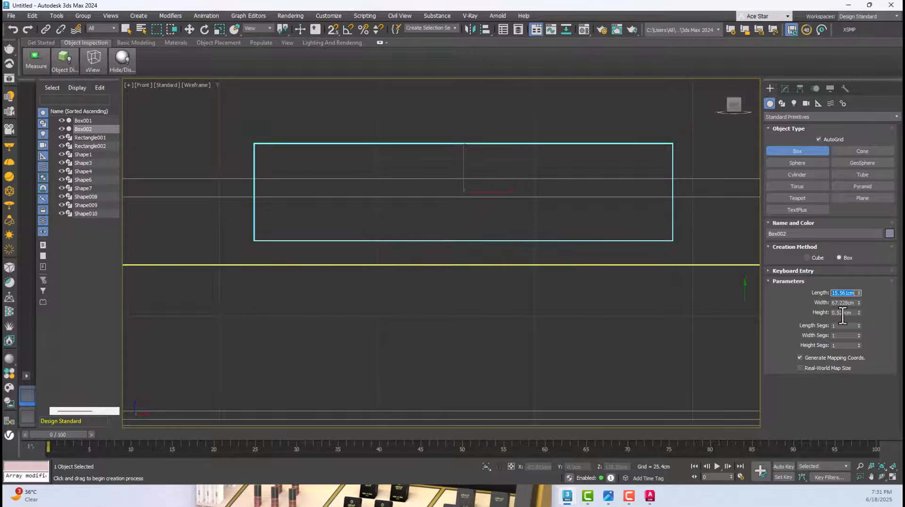
middle_drag(657, 226, 616, 253)
key(p)
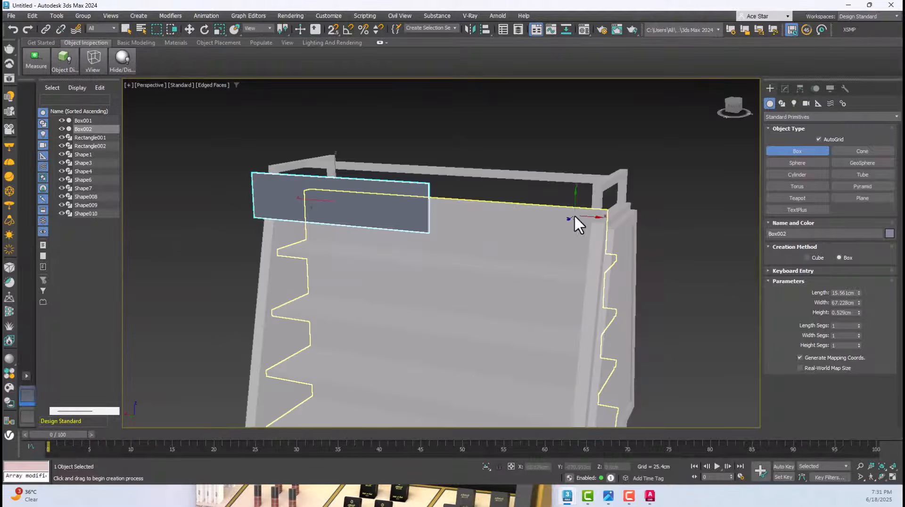
mouse_move(574, 214)
alt+middle_down()
mouse_move(448, 225)
mouse_move(386, 242)
alt+middle_up()
scroll(391, 254, up, 2)
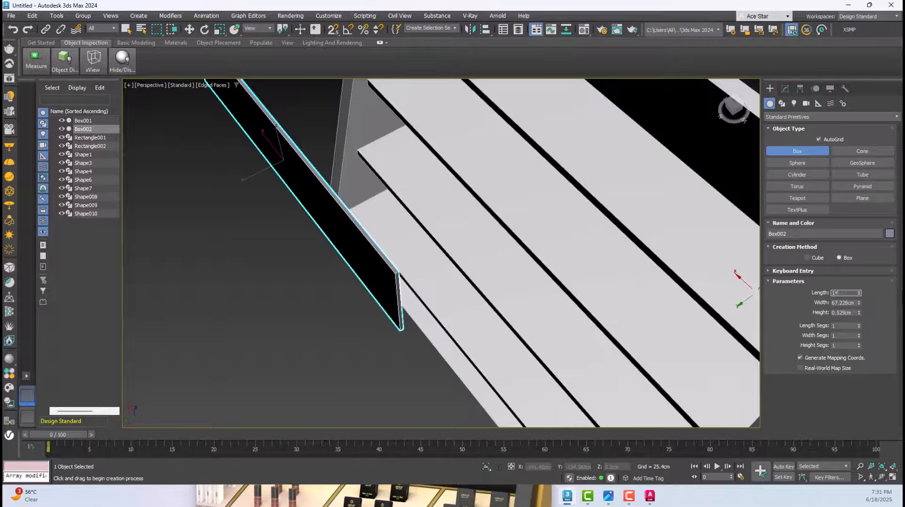
key(Tab)
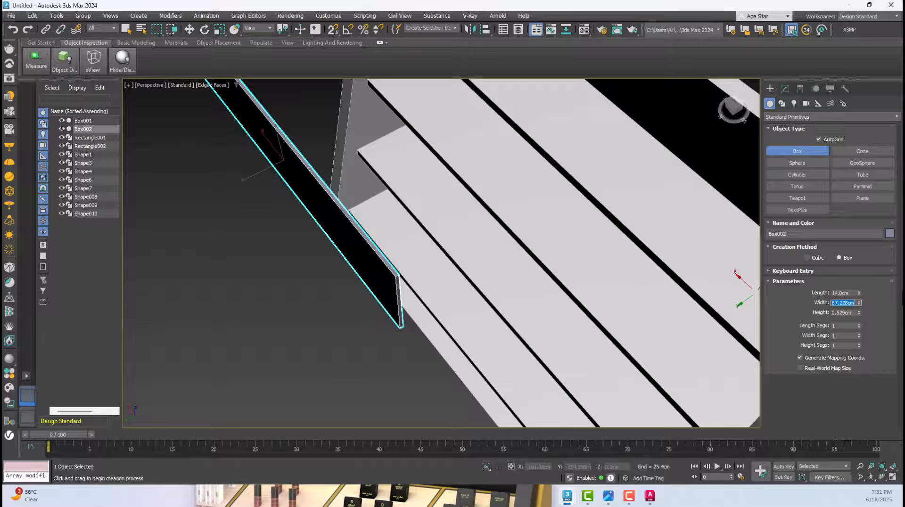
key(Tab)
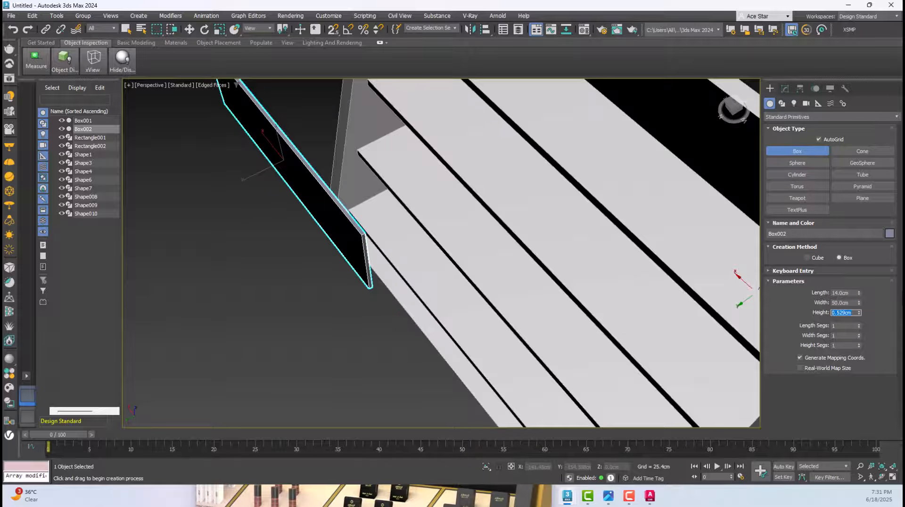
key(Return)
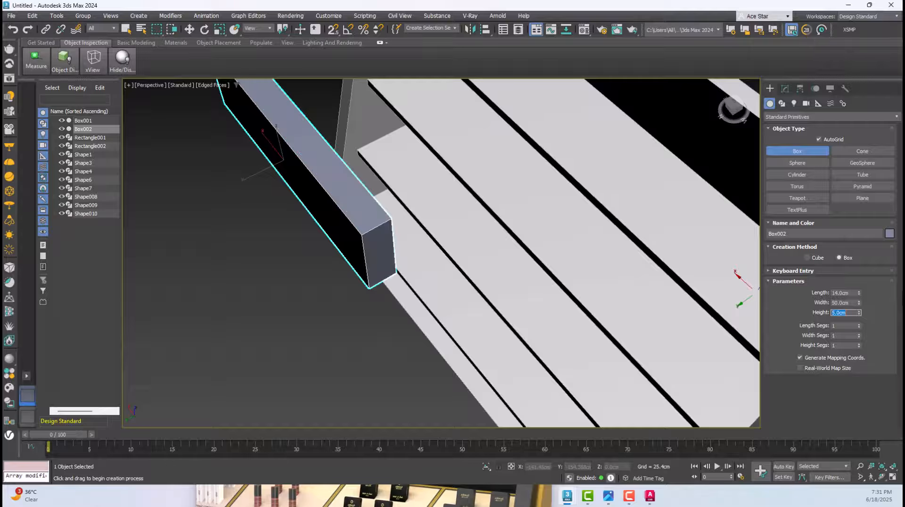
Move the sign box along Y in the Top view onto the gondola's central divider
click(190, 28)
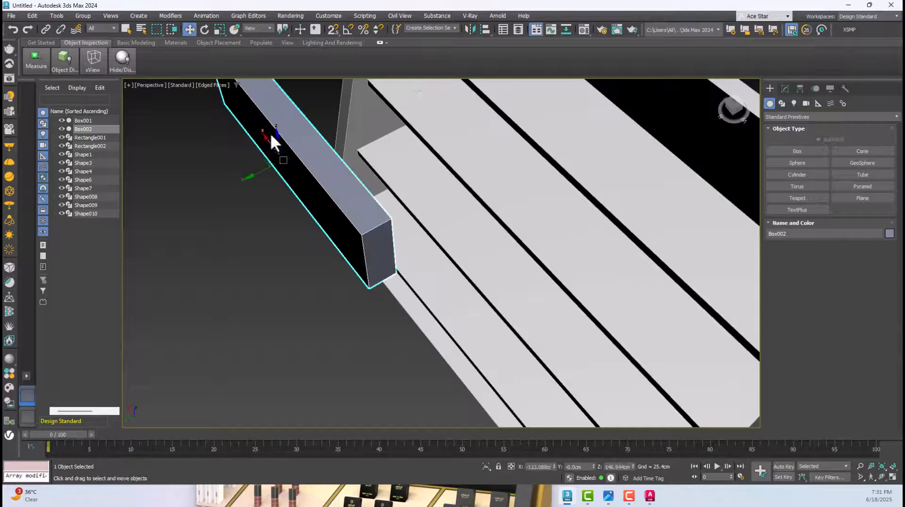
alt+middle_drag(270, 133, 359, 192)
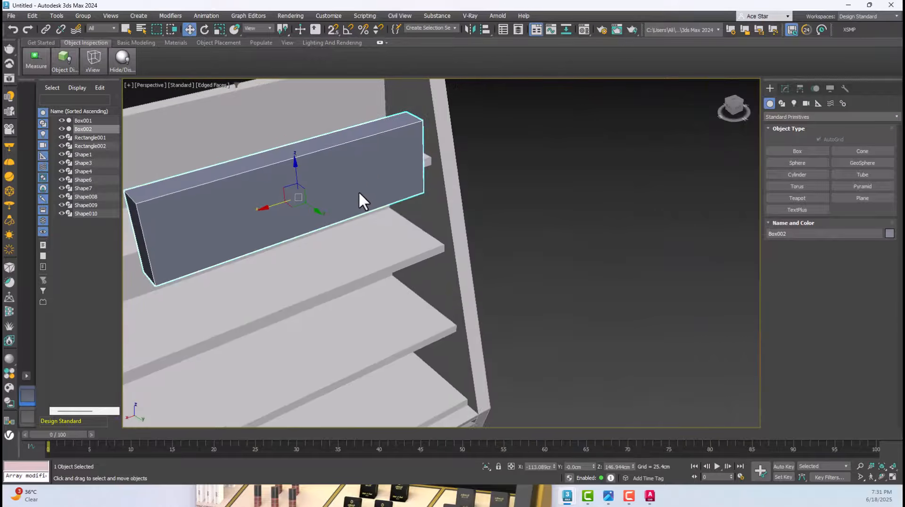
key(t)
key(z)
scroll(447, 222, down, 3)
scroll(457, 216, down, 6)
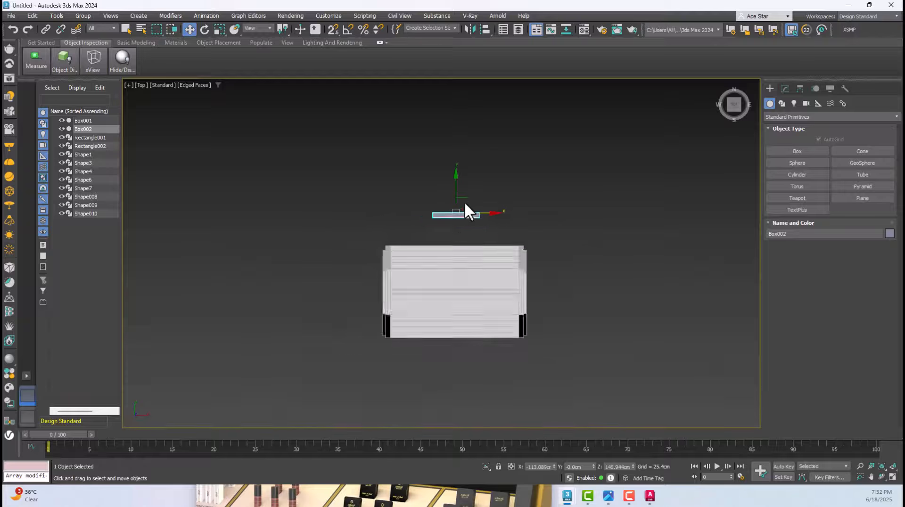
scroll(464, 262, up, 3)
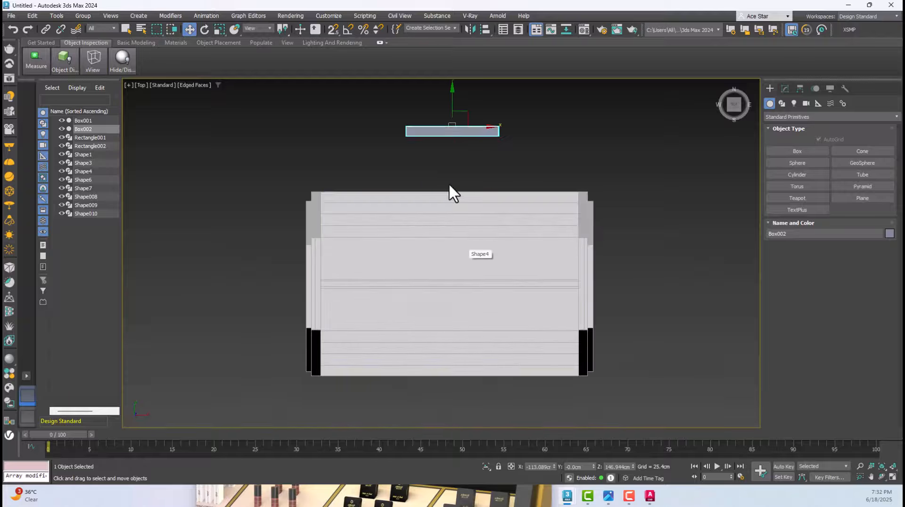
drag(448, 123, 453, 277)
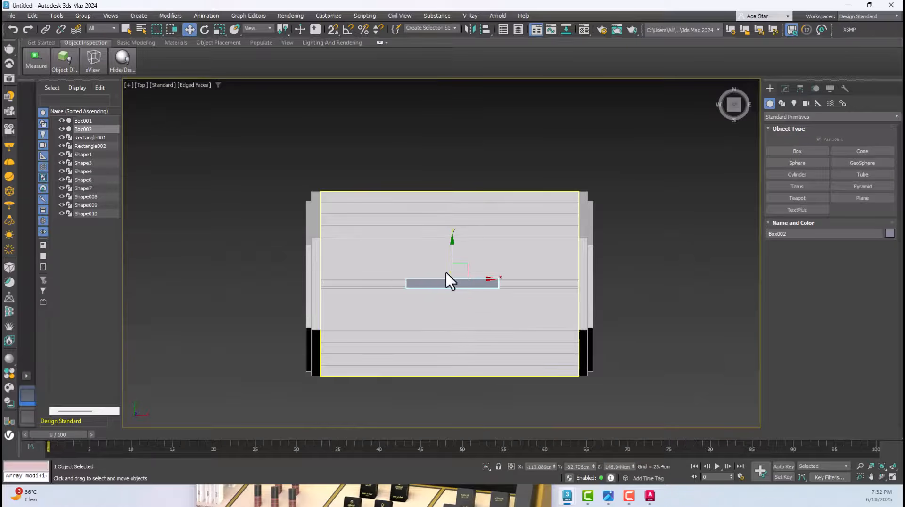
Snap the sign box's upper-left corner in the Top view to the left end of the gondola's central divider using vertex snapping
scroll(450, 273, up, 3)
scroll(384, 304, up, 3)
scroll(381, 300, down, 3)
key(F3)
middle_drag(381, 300, 534, 261)
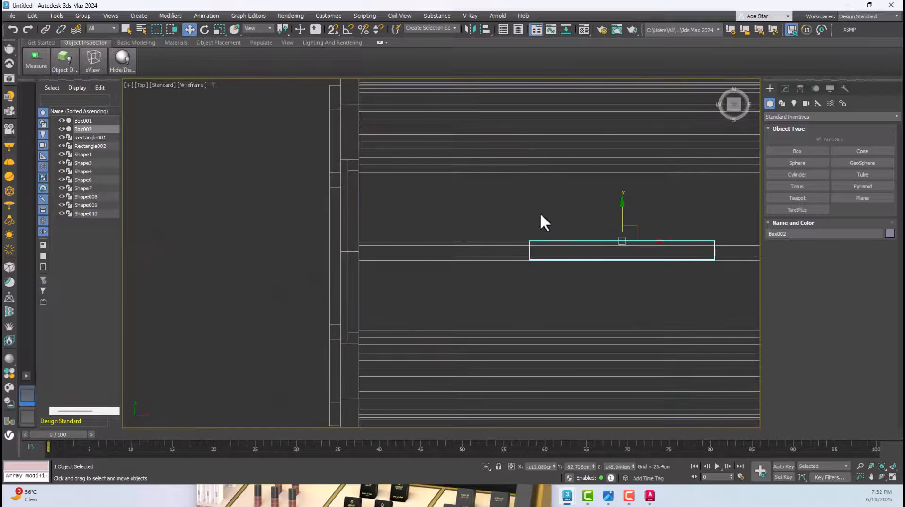
click(337, 32)
scroll(551, 242, up, 4)
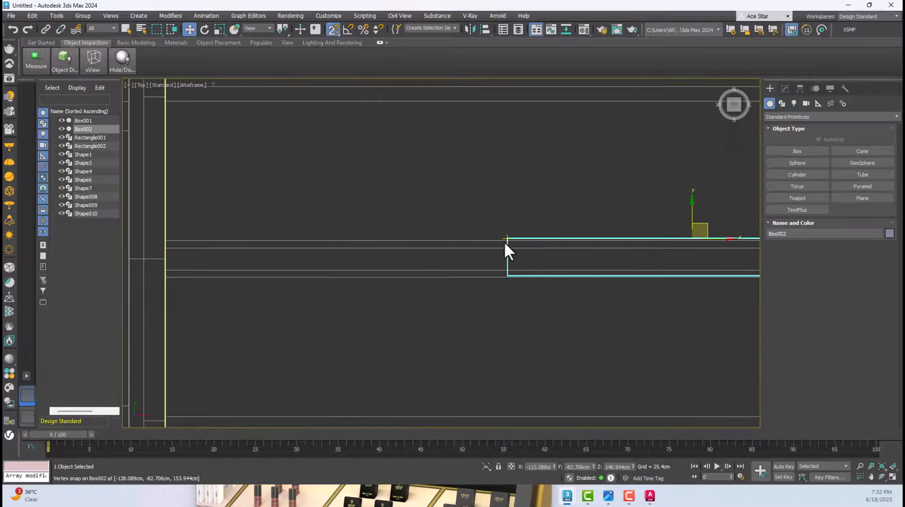
drag(505, 242, 197, 268)
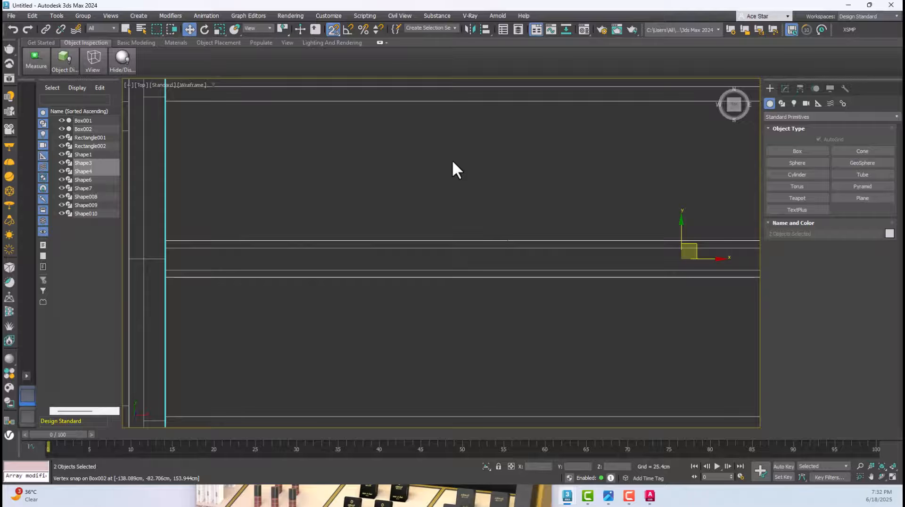
click(508, 242)
drag(509, 242, 165, 242)
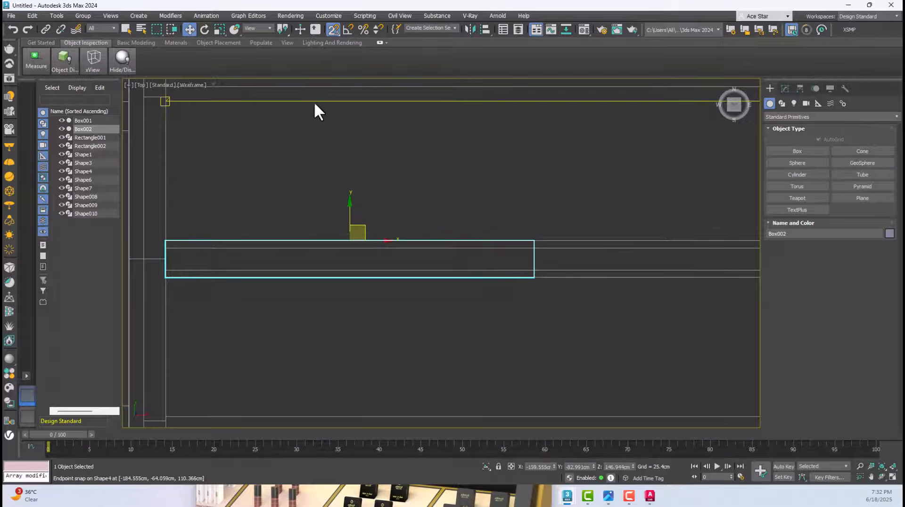
click(333, 29)
Align the sign box to the top bar in the Front view on X Position only, center to center
key(f)
key(z)
key(F3)
scroll(448, 136, down, 5)
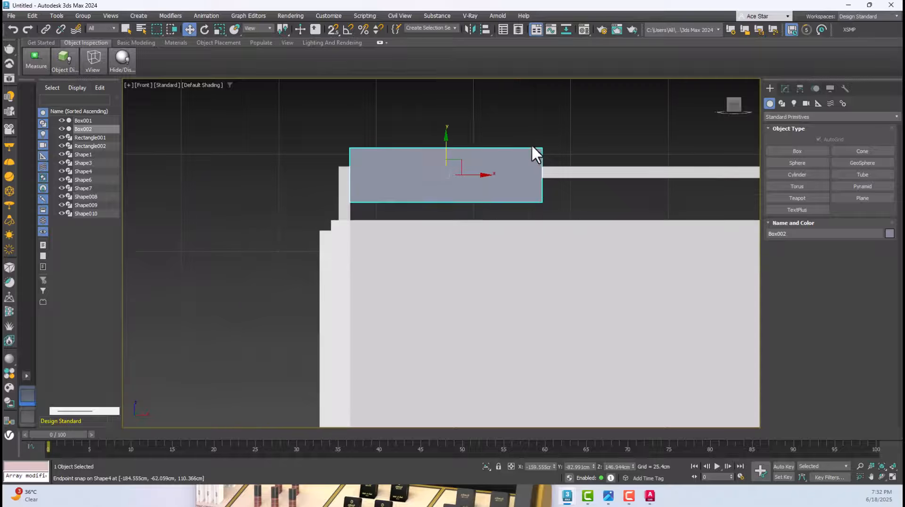
middle_drag(534, 153, 461, 178)
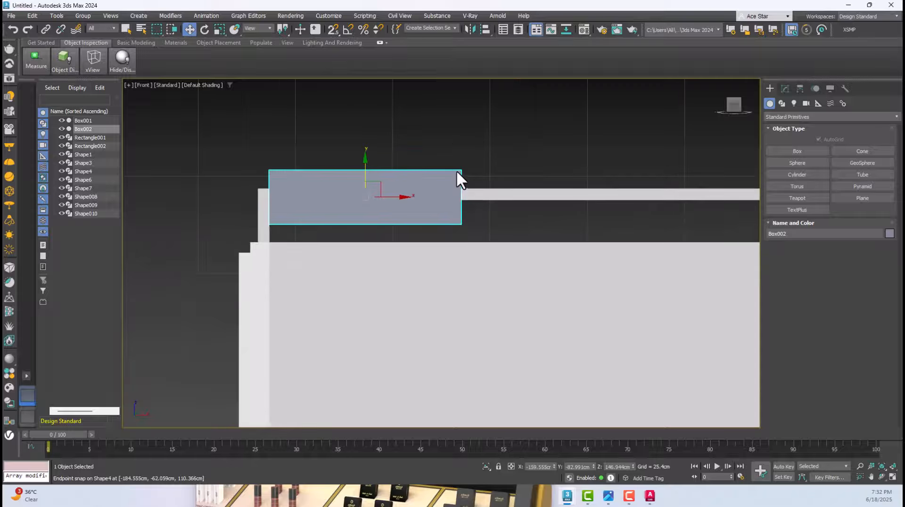
click(483, 32)
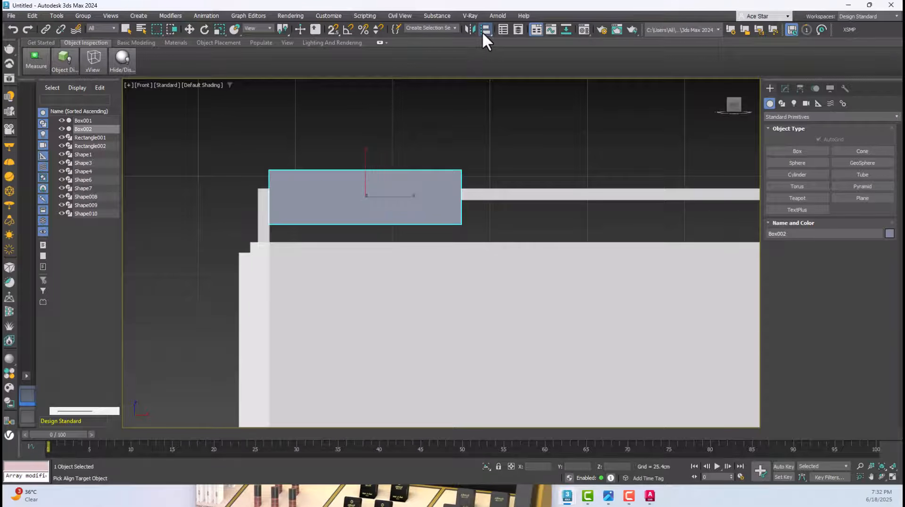
click(499, 196)
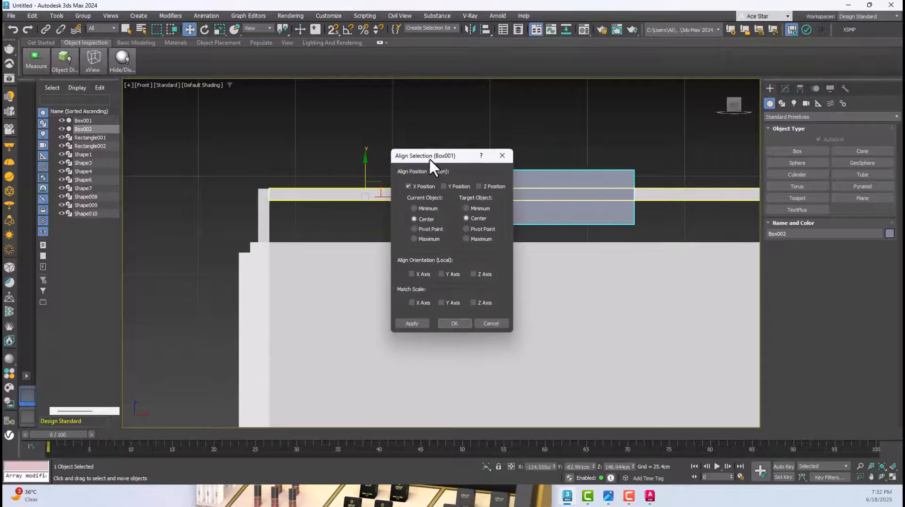
drag(429, 157, 663, 155)
click(686, 321)
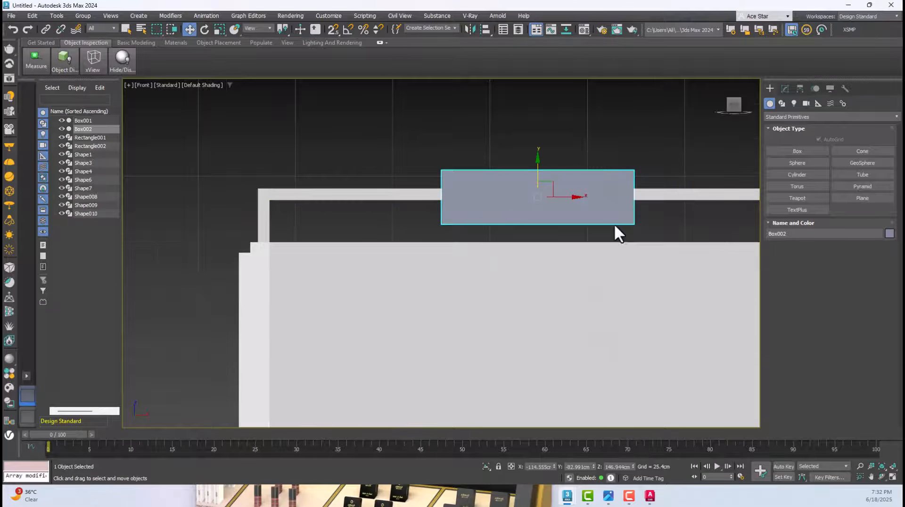
Examine the whole gondola with its centered sign box in the Perspective view, with nothing selected
scroll(617, 226, down, 5)
click(606, 141)
middle_drag(605, 140, 567, 170)
key(p)
alt+middle_drag(590, 222, 338, 160)
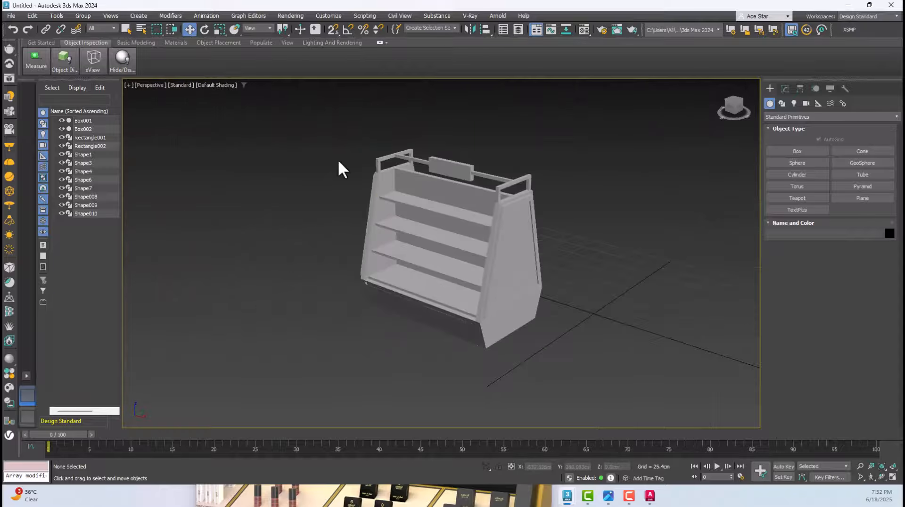
drag(479, 260, 661, 393)
key(z)
click(661, 393)
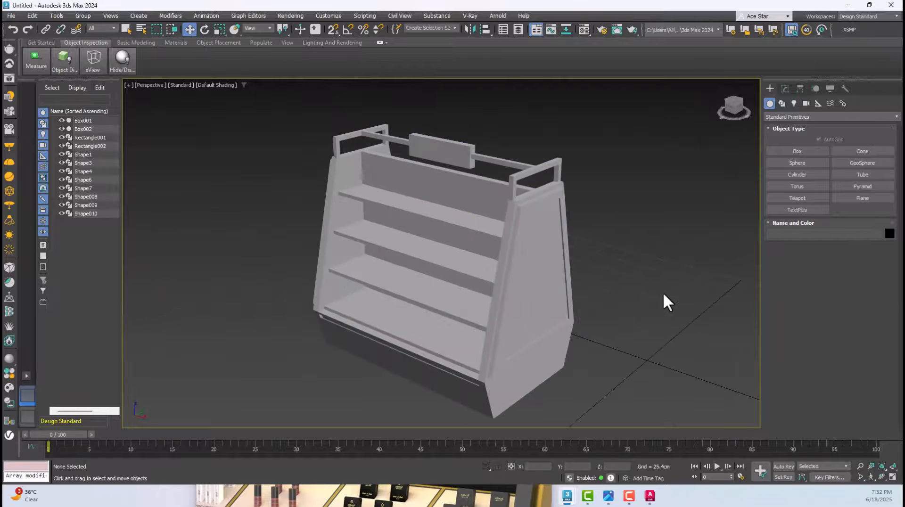
key(ctrl+s)
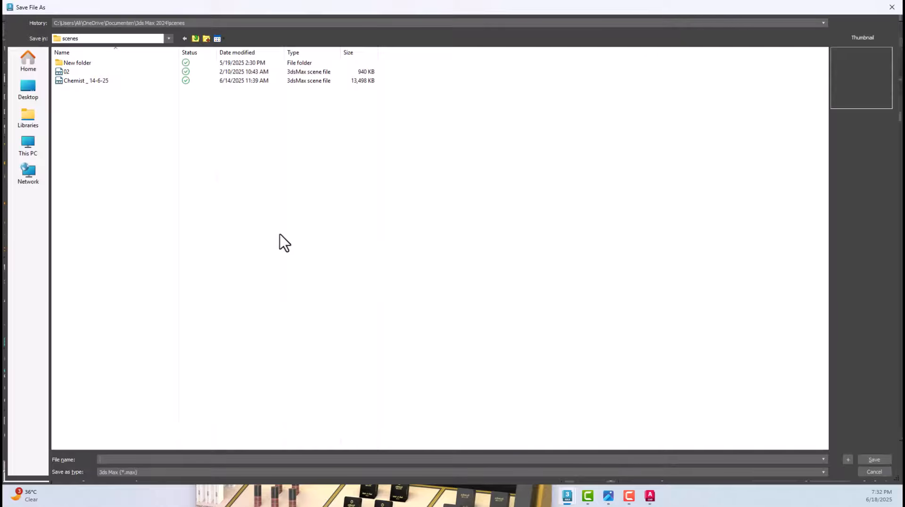
click(111, 40)
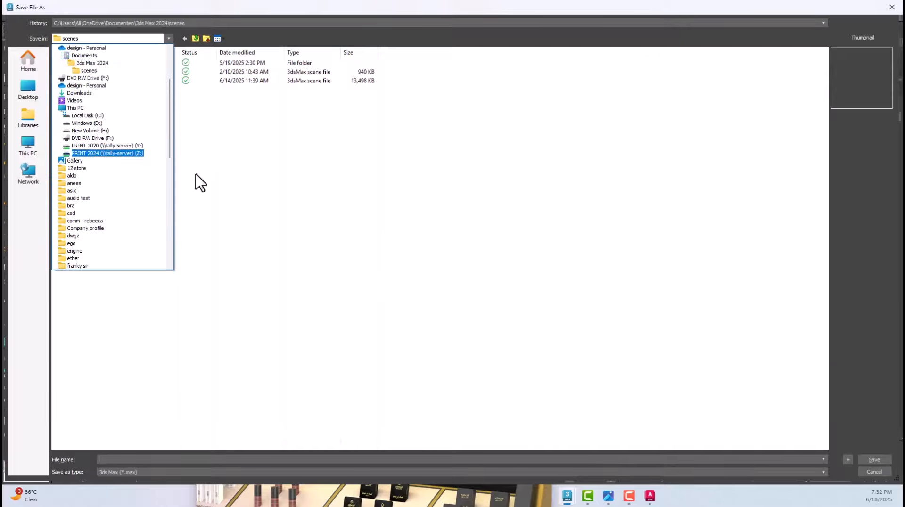
key(Escape)
key(Escape)
Save the scene as "Gondola video" in the Gondola Tutorial folder inside the "my 1st video" folder
click(11, 15)
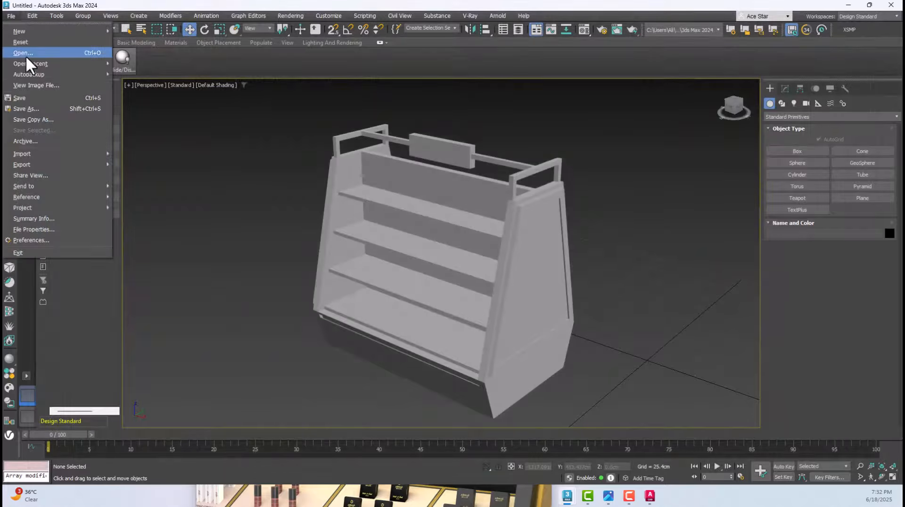
click(25, 97)
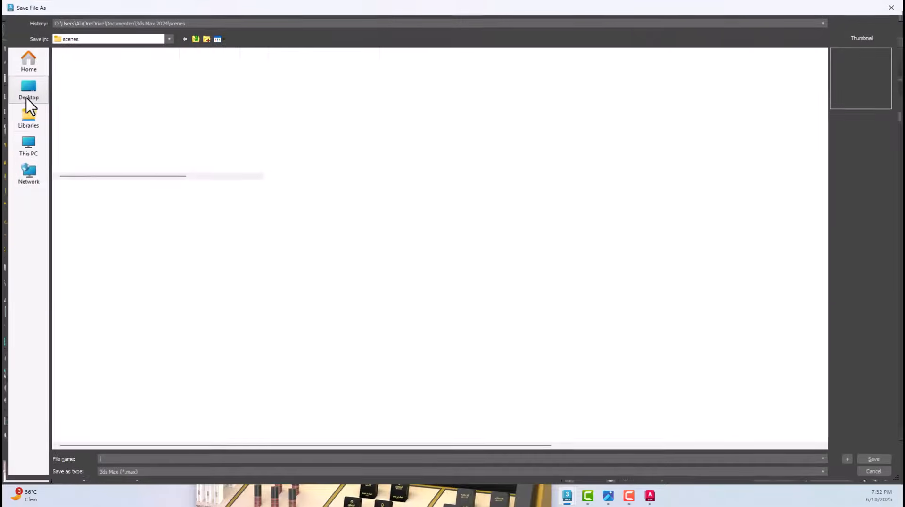
click(34, 153)
click(97, 40)
click(98, 93)
click(101, 40)
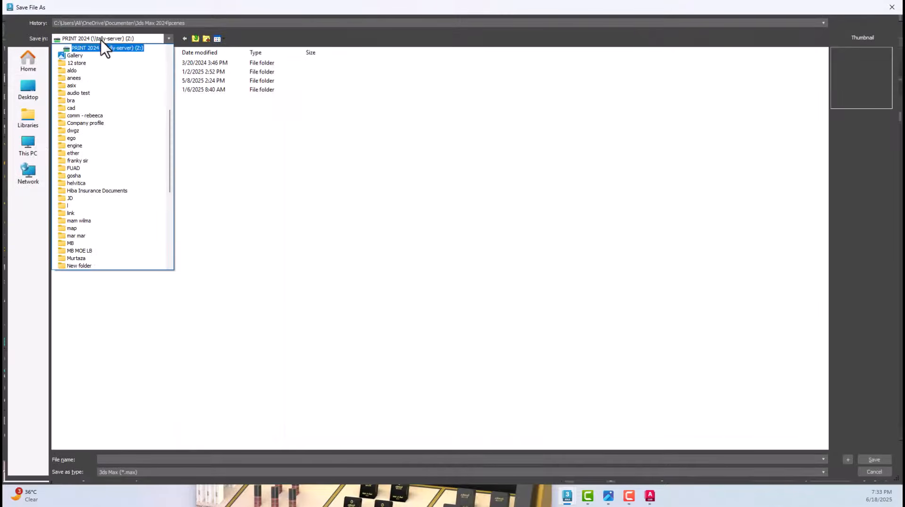
scroll(98, 75, up, 4)
click(91, 138)
double_click(72, 74)
double_click(81, 89)
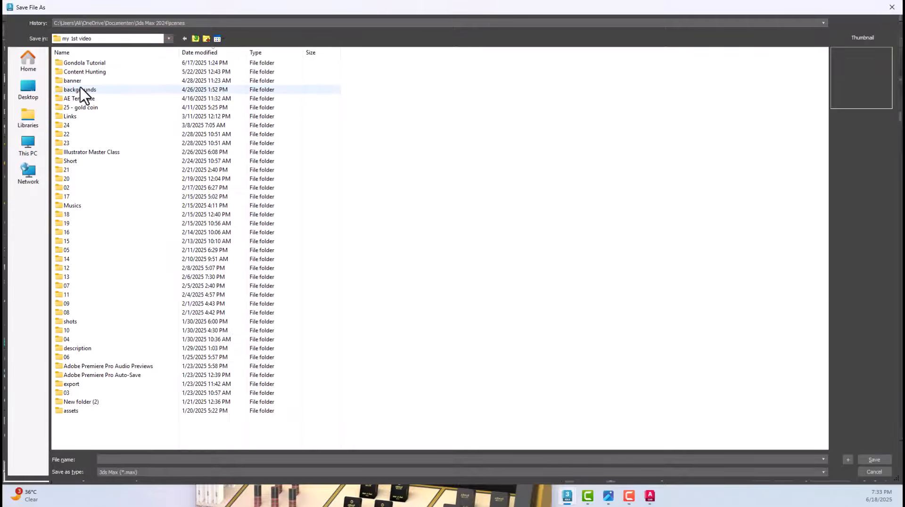
double_click(82, 63)
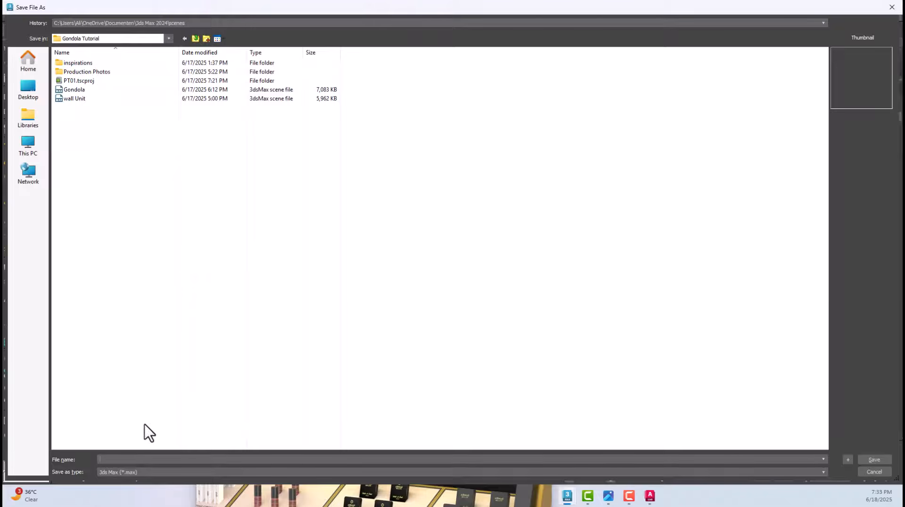
text(Gondola video)
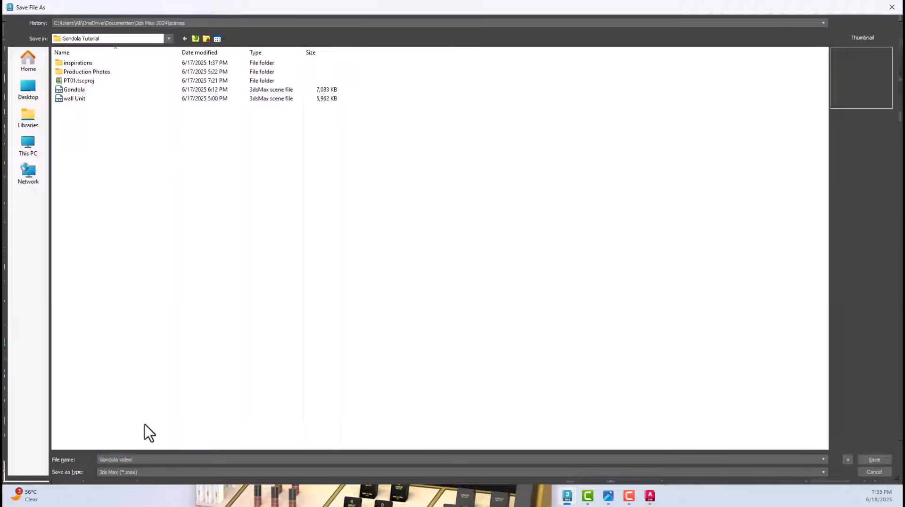
key(Return)
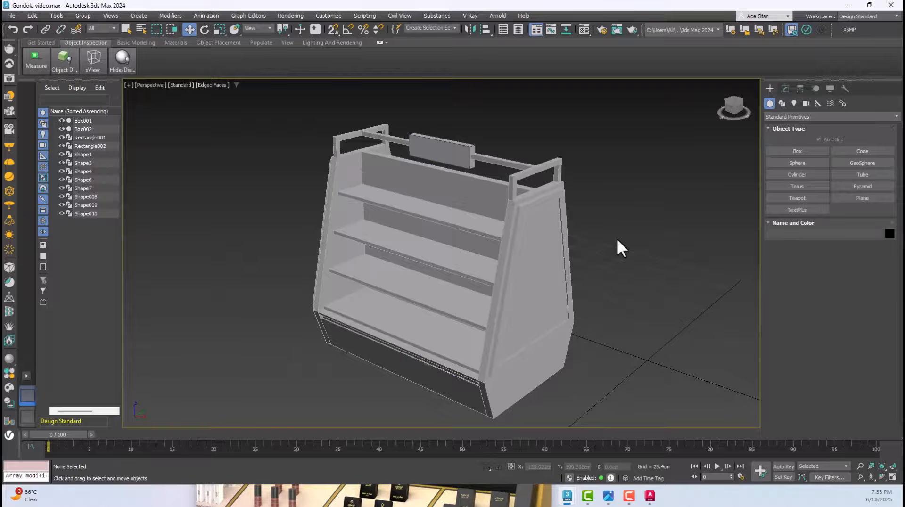
Examine the gondola's shelf body, shelf edges and upper back panel up close in the Perspective view
click(425, 213)
scroll(426, 212, up, 4)
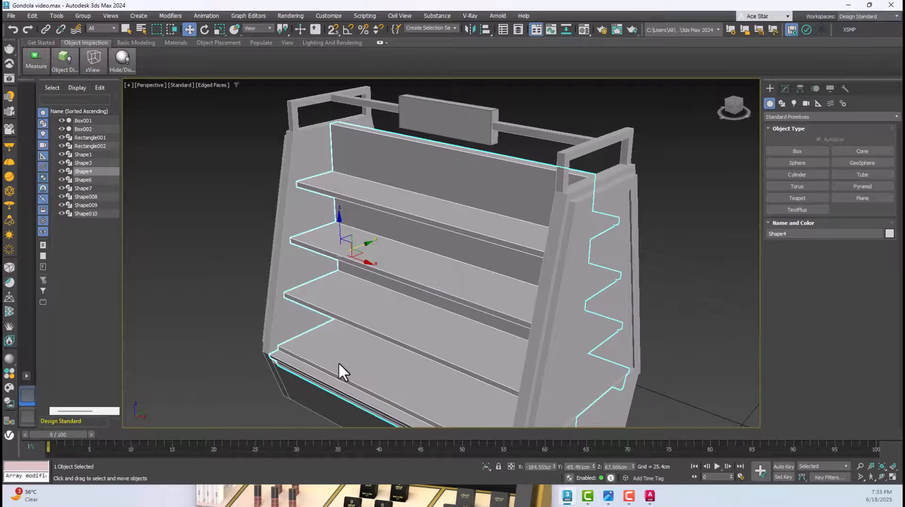
scroll(320, 365, up, 2)
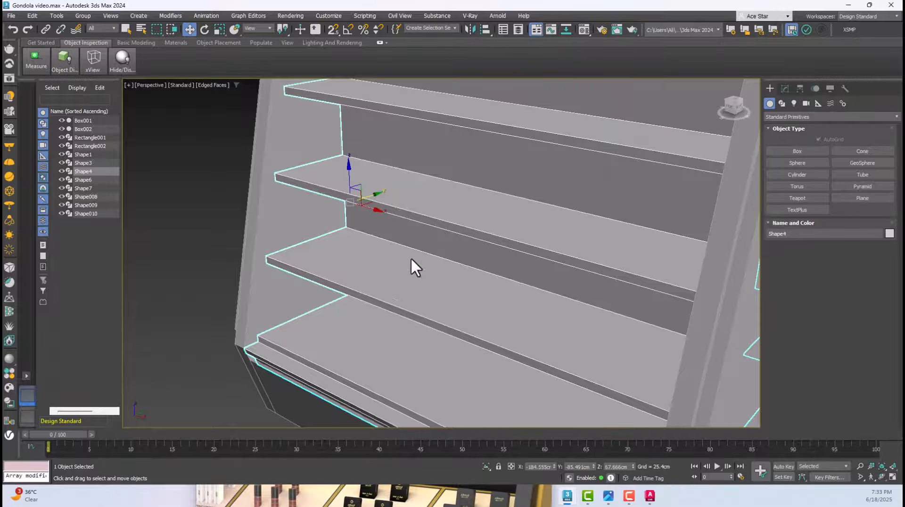
scroll(411, 259, down, 5)
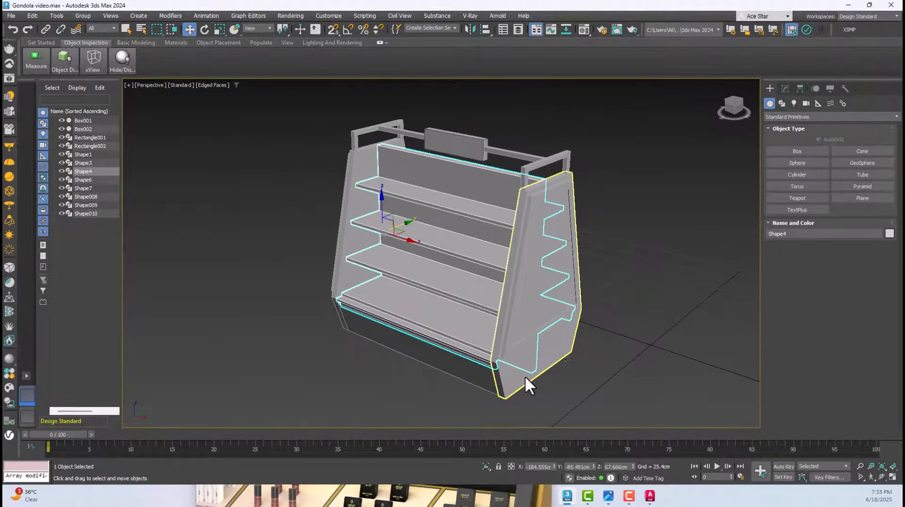
click(625, 190)
click(450, 189)
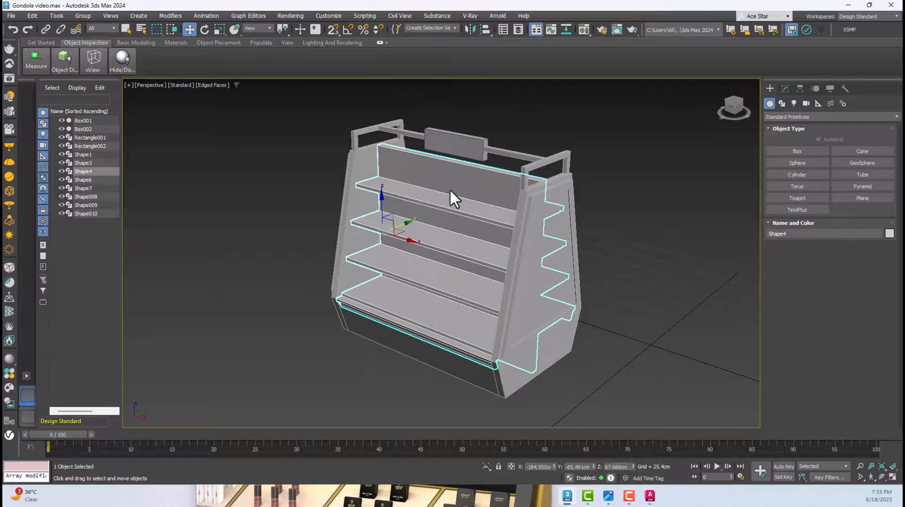
click(248, 145)
scroll(392, 156, up, 3)
scroll(394, 159, up, 2)
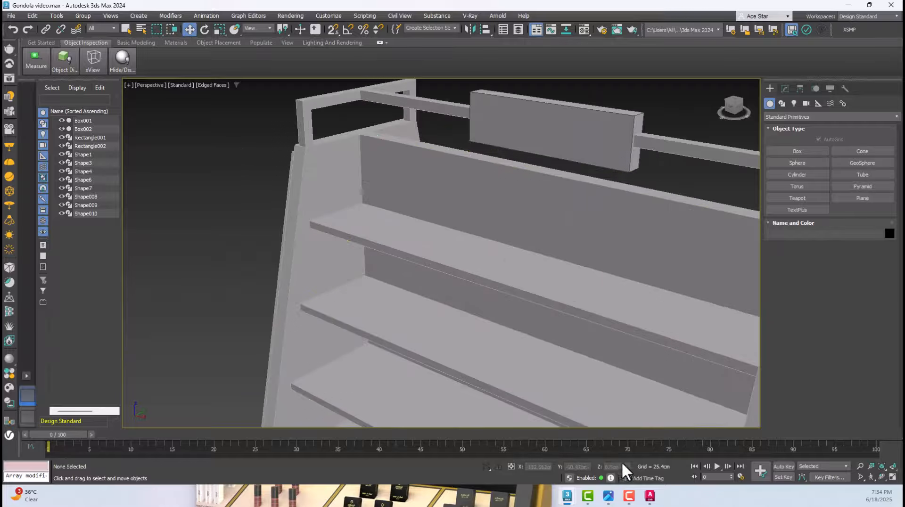
Switch to AutoCAD and open the recent drawing Drawing3.dwg
click(654, 499)
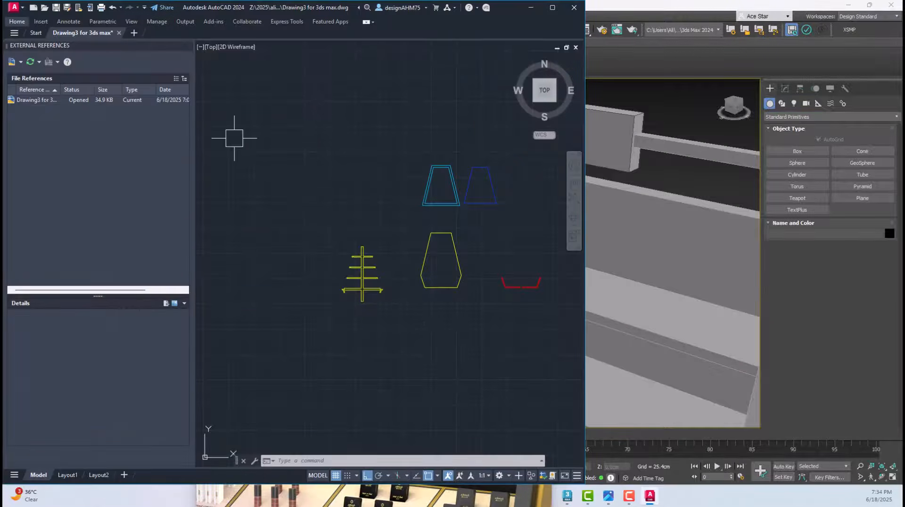
click(18, 21)
click(18, 10)
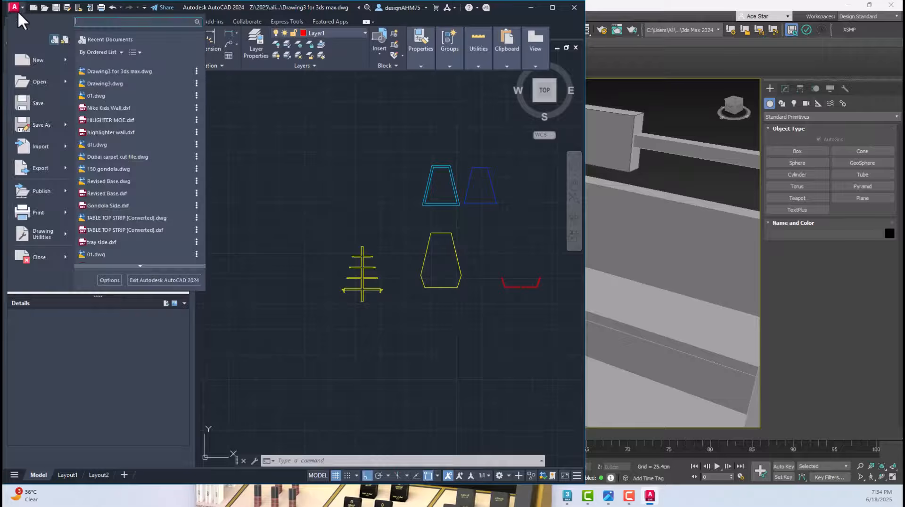
click(105, 84)
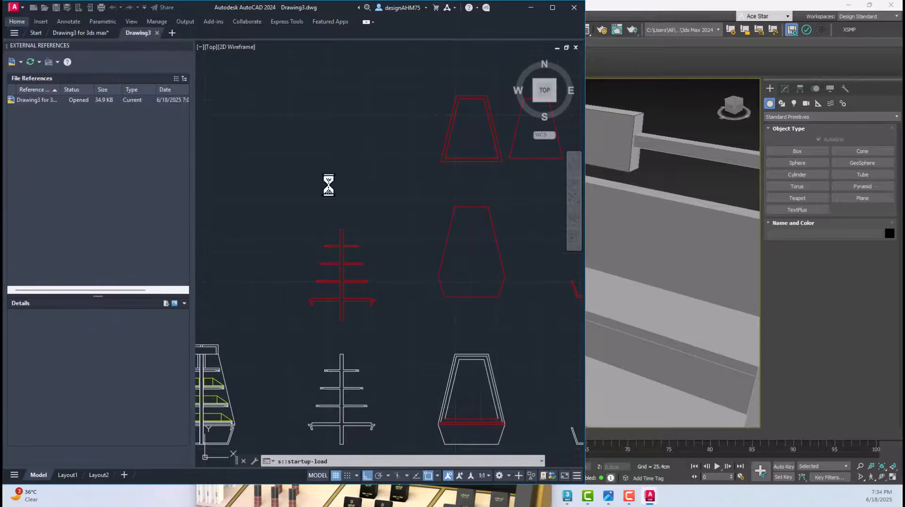
Start the Boundary command and pick inside the top shelf's outer profile on both sides of the central divider in the side section
scroll(264, 235, up, 8)
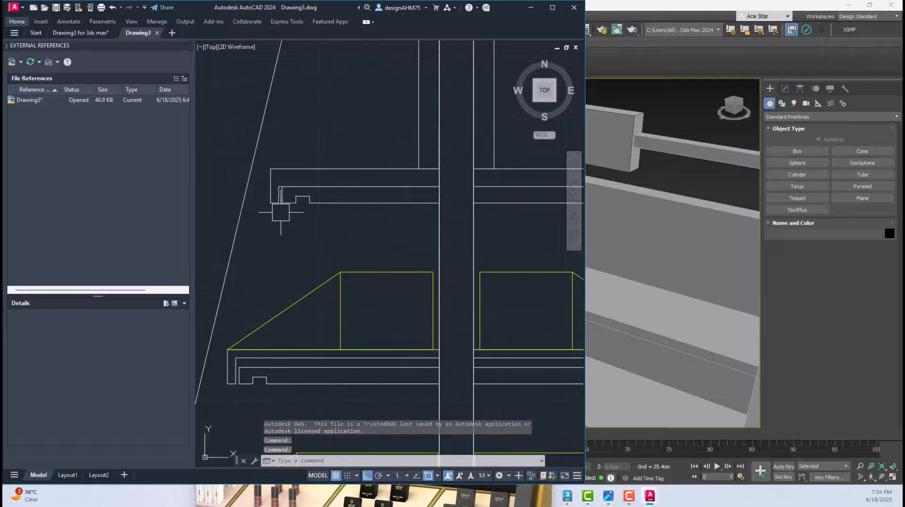
scroll(393, 177, down, 2)
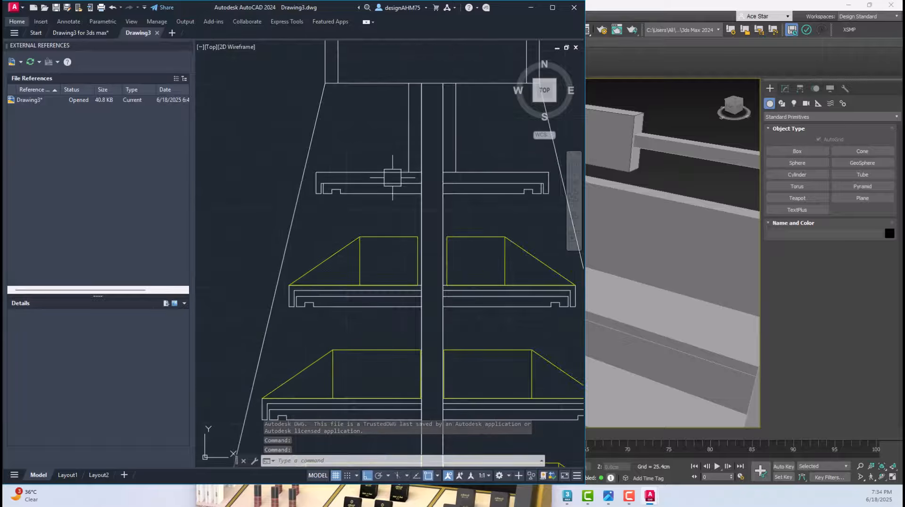
scroll(392, 178, down, 2)
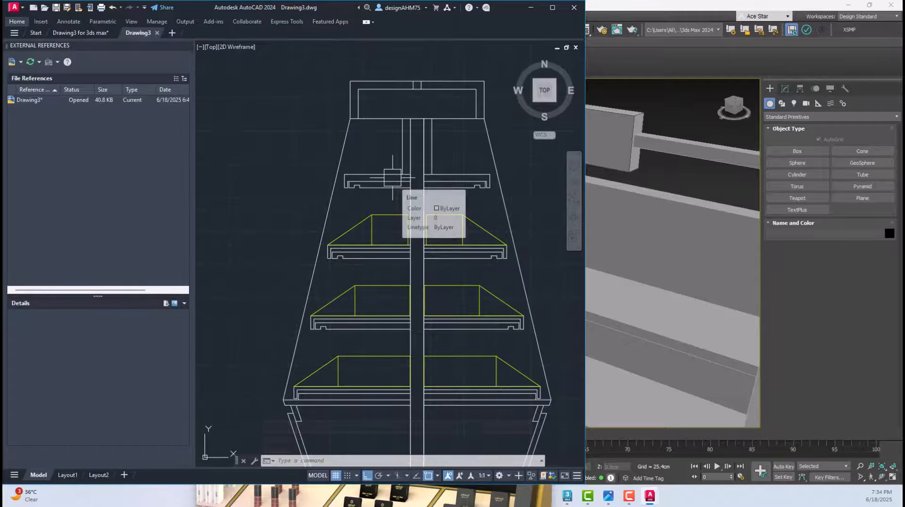
text(b)
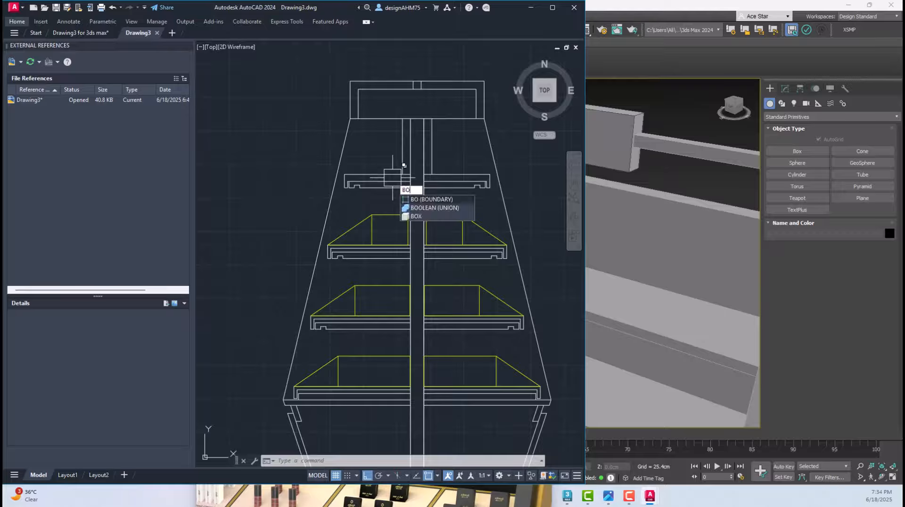
key(Return)
click(415, 312)
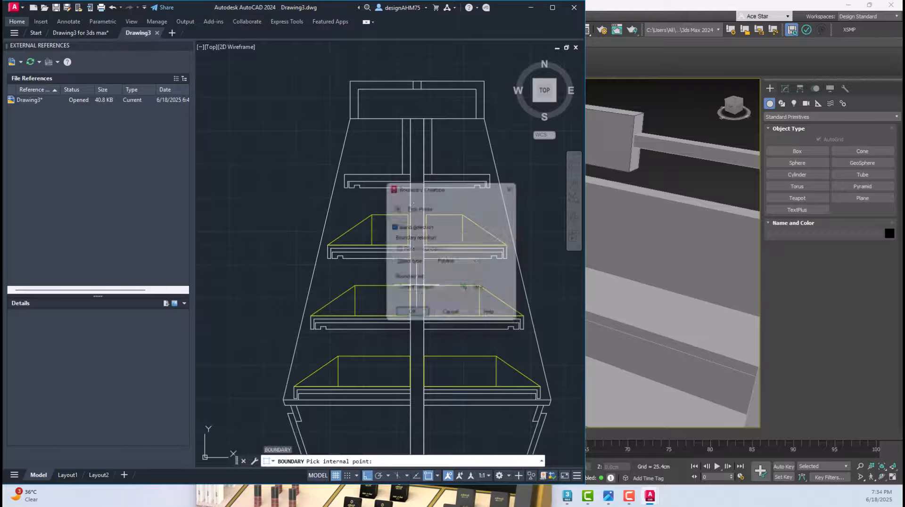
click(401, 176)
scroll(400, 176, up, 2)
middle_drag(401, 177, 365, 184)
click(364, 183)
click(414, 185)
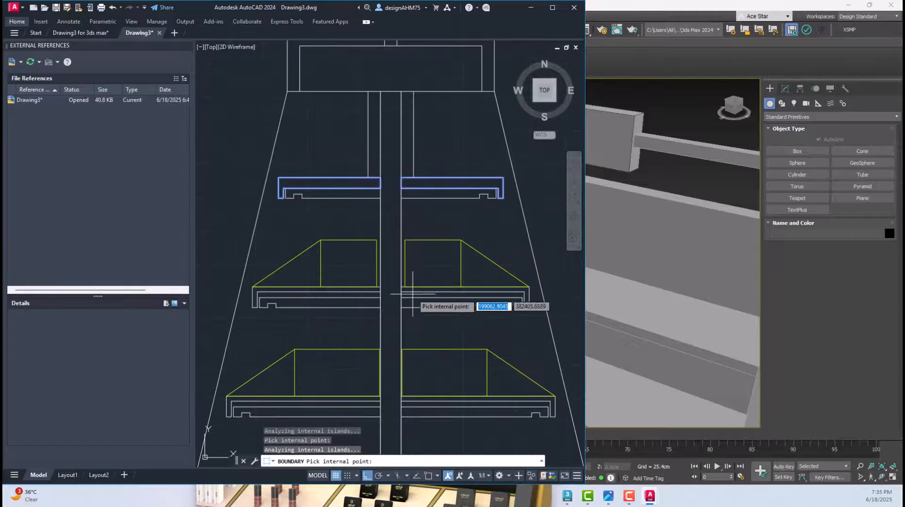
Create closed boundary polylines from the outer profiles of the lower shelves in the side section
click(412, 291)
scroll(376, 290, up, 2)
scroll(376, 291, up, 2)
scroll(359, 295, down, 2)
key(Return)
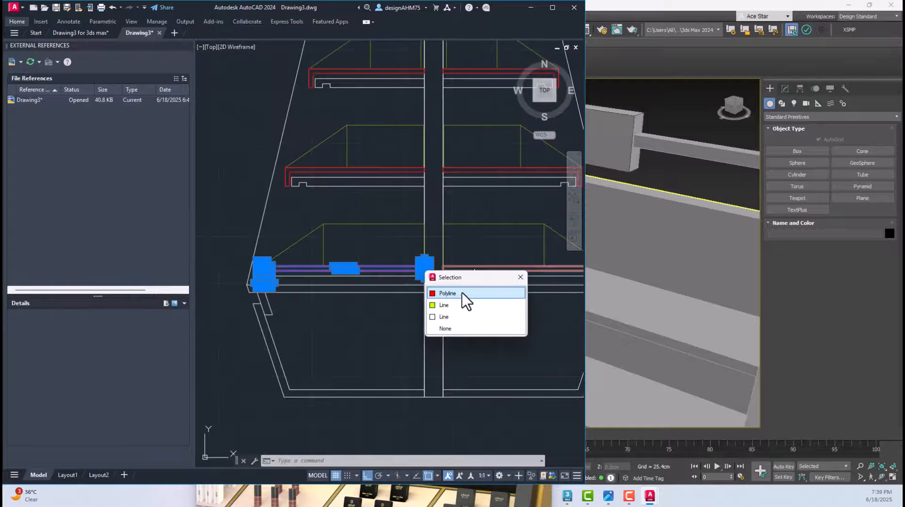
Select the eight red shelf boundary polylines in the side section and move them straight up, clear of the section
click(463, 295)
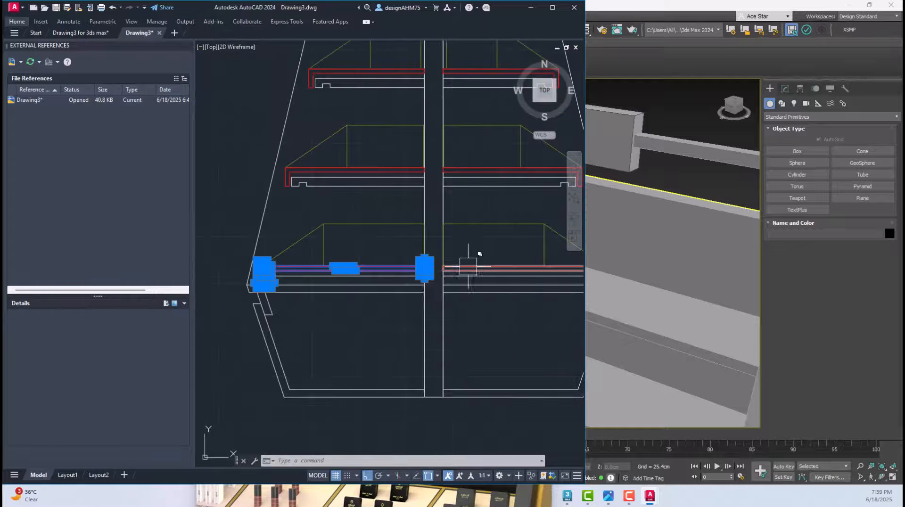
click(467, 260)
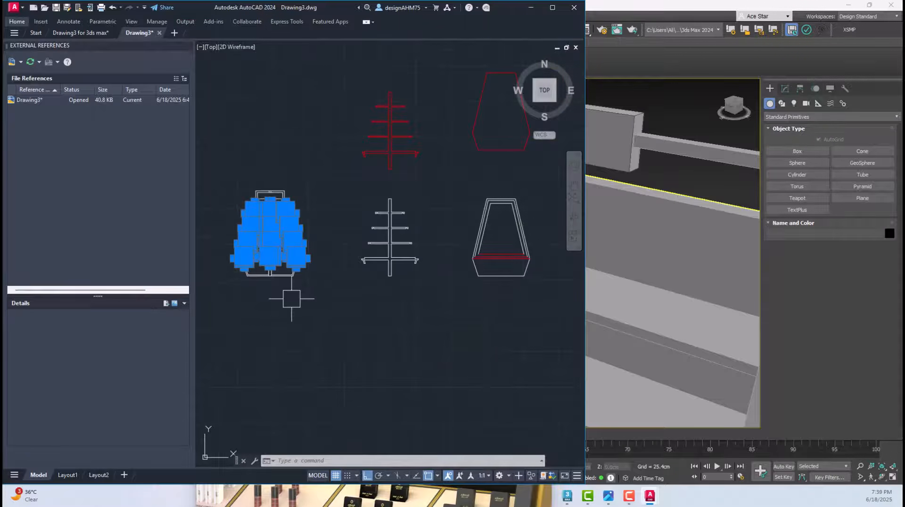
middle_drag(302, 296, 382, 329)
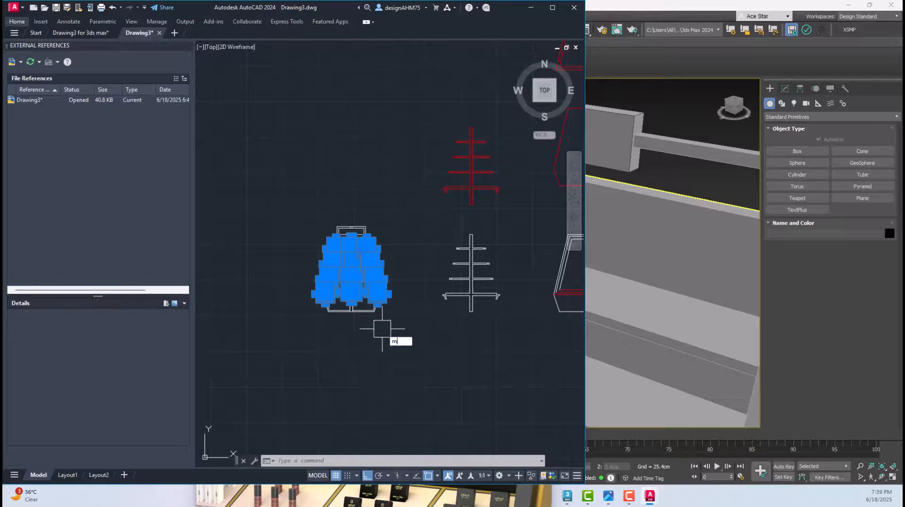
key(Return)
click(406, 351)
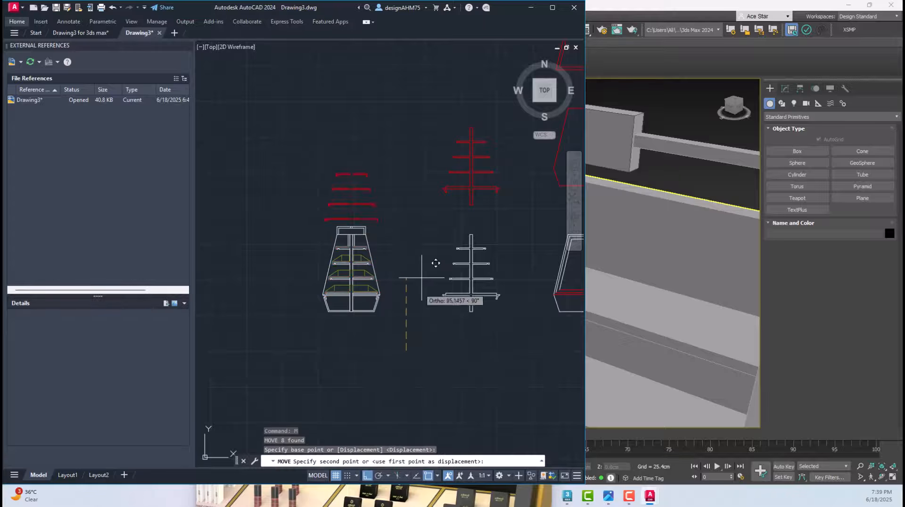
click(418, 228)
scroll(358, 121, up, 4)
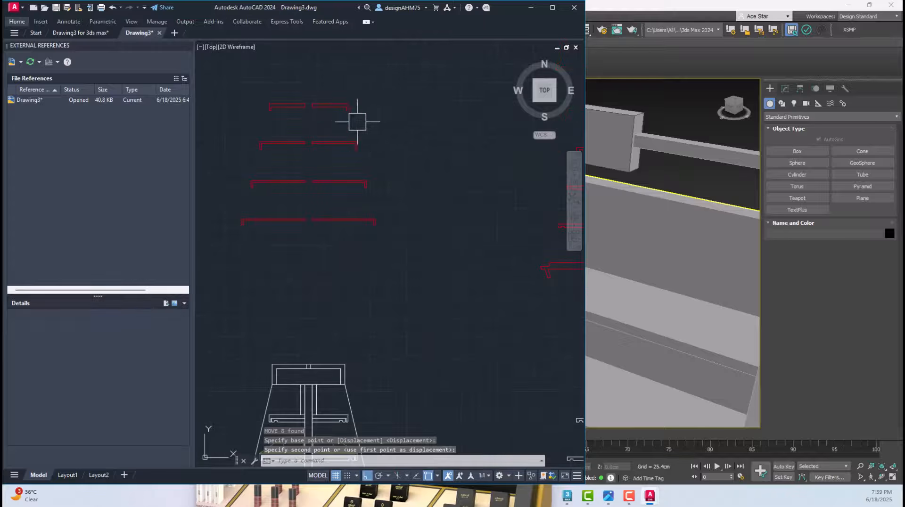
scroll(361, 115, down, 3)
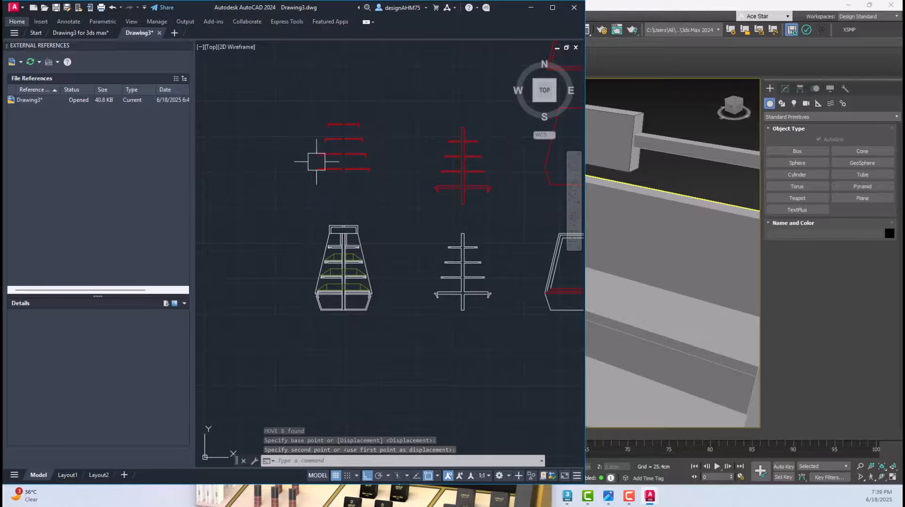
scroll(347, 168, down, 5)
Switch back to AutoCAD and save the drawing with the separated shelf profiles
click(614, 316)
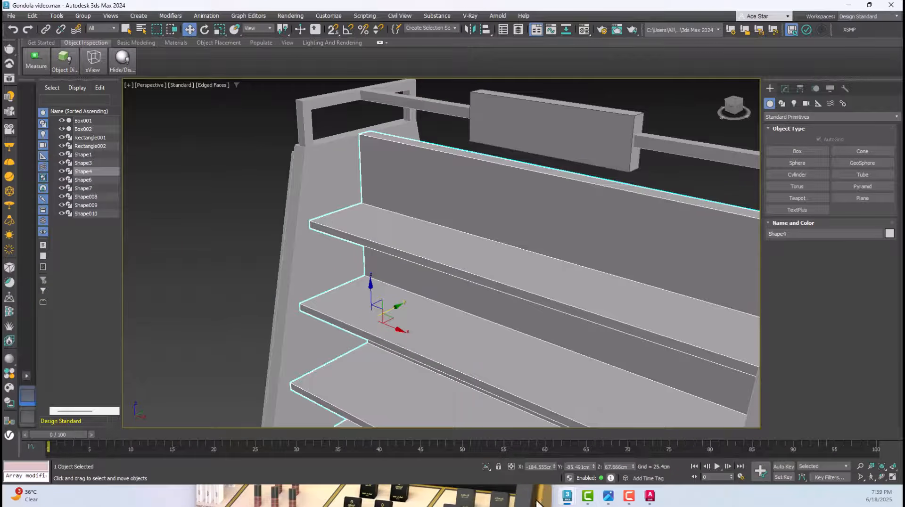
mouse_move(648, 496)
click(710, 436)
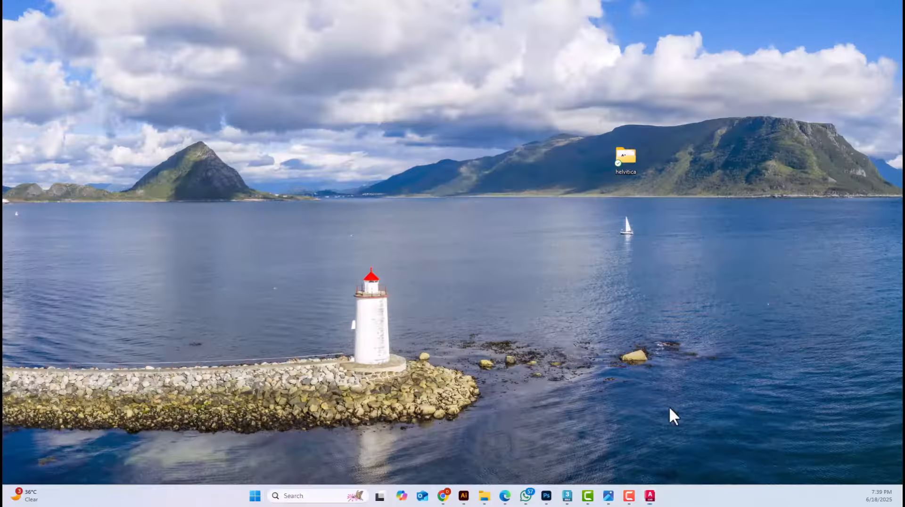
middle_drag(332, 170, 329, 183)
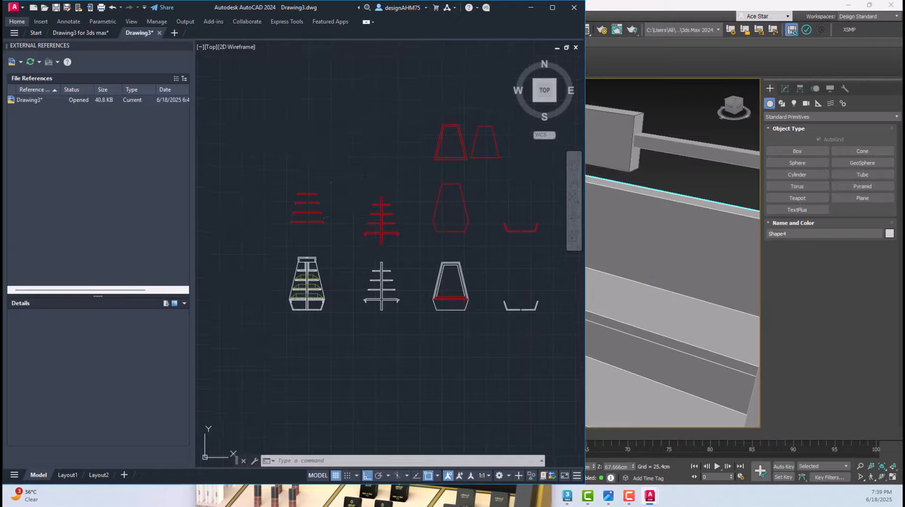
key(ctrl+s)
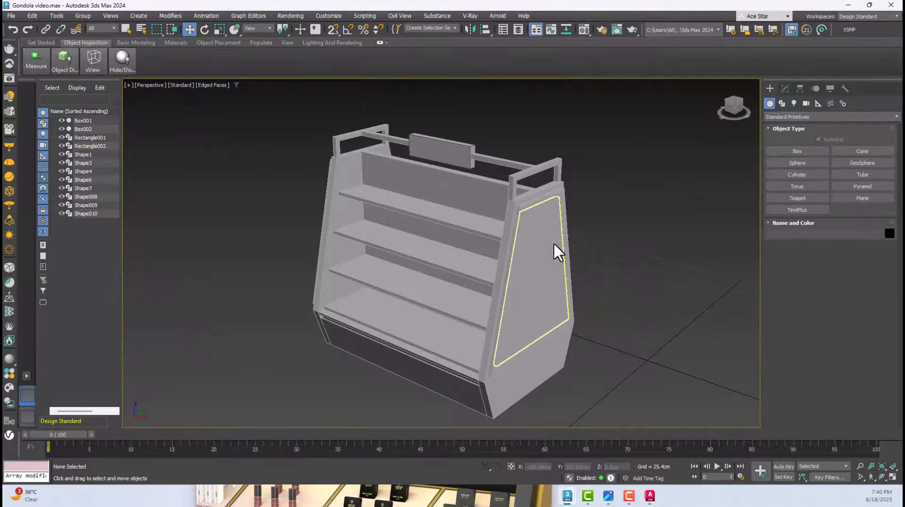
Switch to 3ds Max and import the tray layout DWG file from the Gondola Tutorial folder
click(466, 204)
click(12, 18)
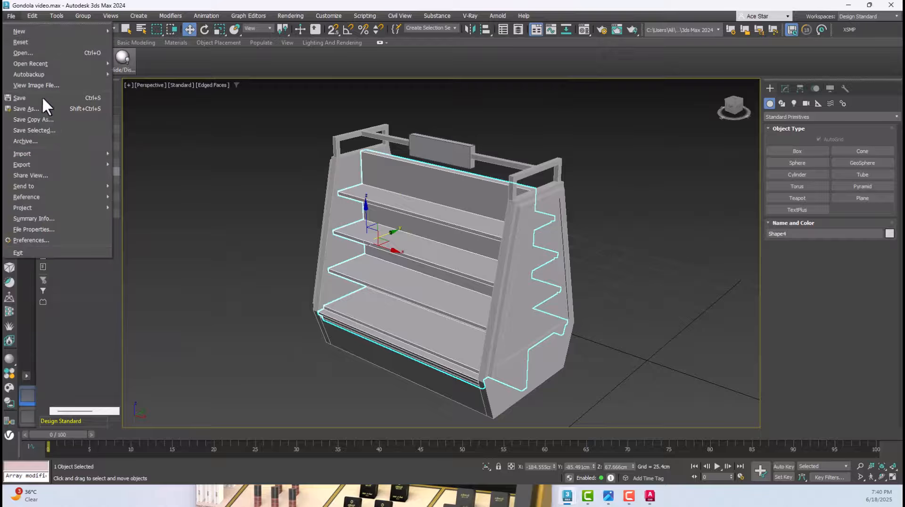
mouse_move(46, 149)
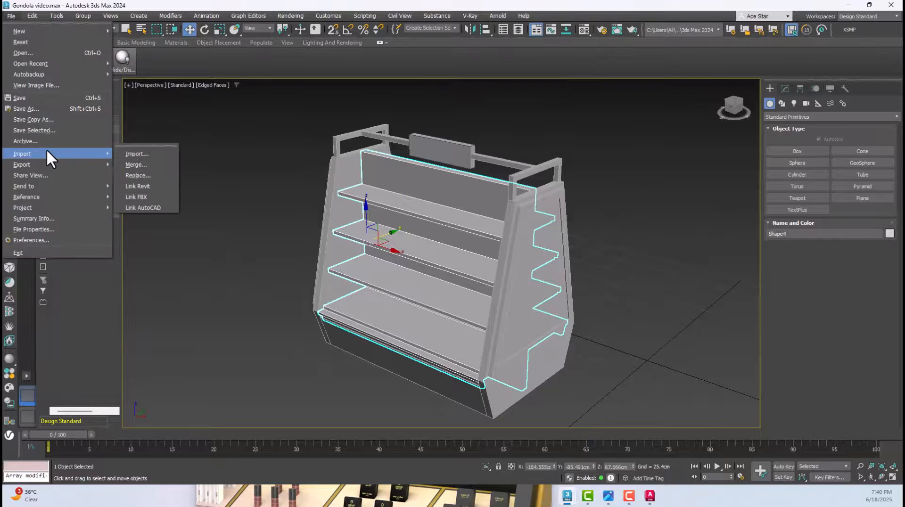
click(134, 155)
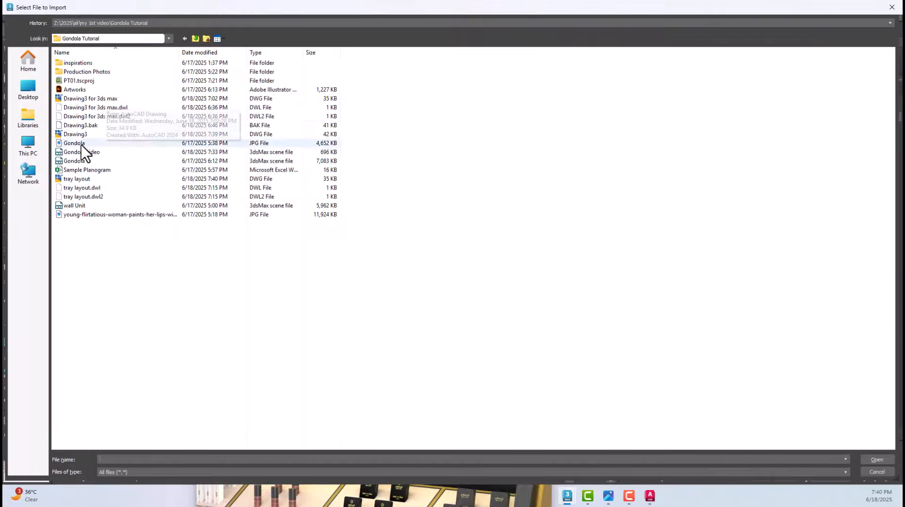
click(85, 161)
click(87, 179)
double_click(86, 179)
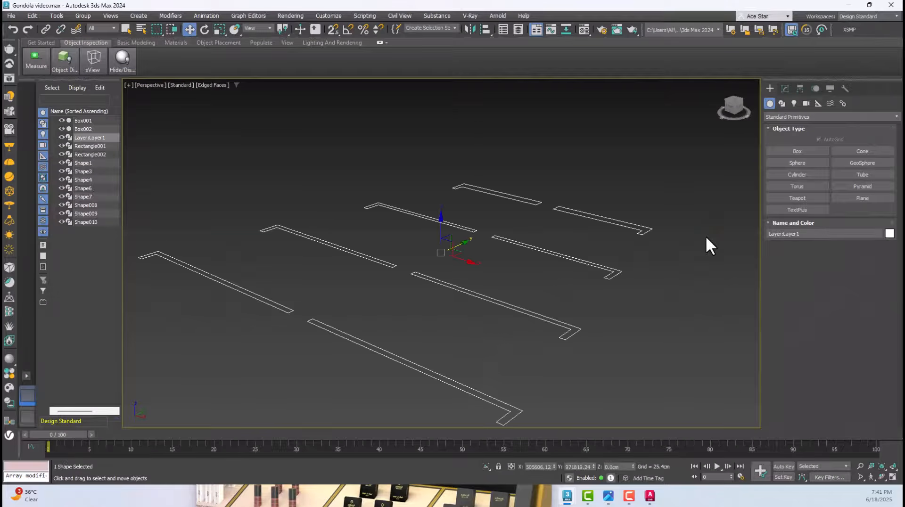
Rotate the imported tray layout 90 degrees about Z in the Top view and tilt it upright
scroll(475, 276, down, 5)
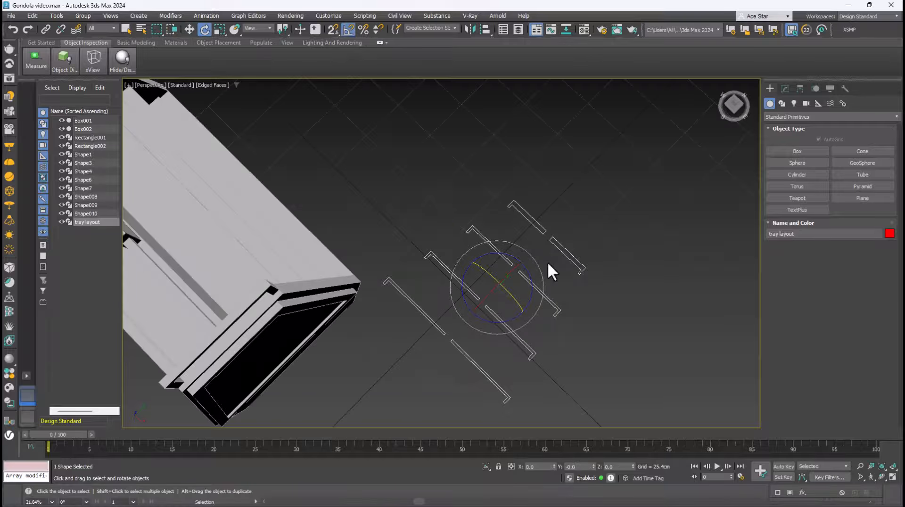
key(t)
drag(602, 190, 559, 181)
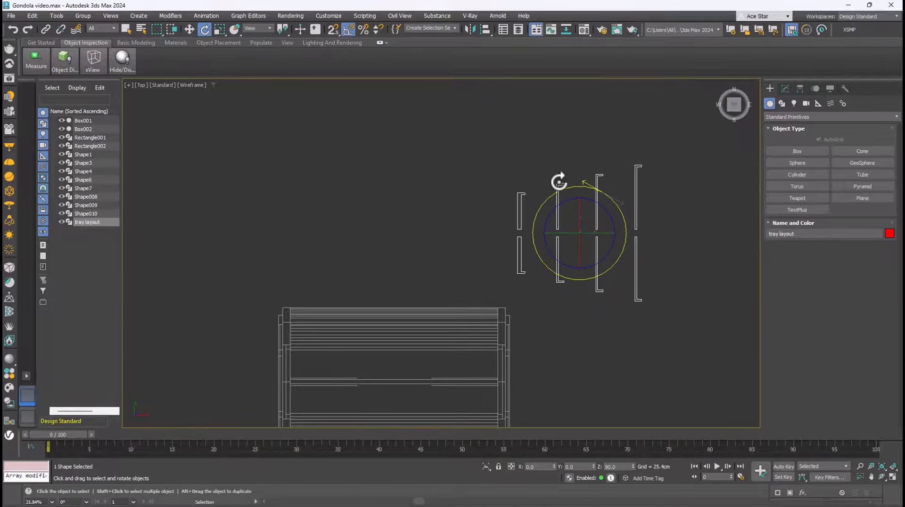
drag(553, 233, 596, 234)
Move the upright tray layout closer to the gondola and check its orientation in the Front and Perspective views
click(190, 29)
middle_drag(483, 208, 462, 216)
key(f)
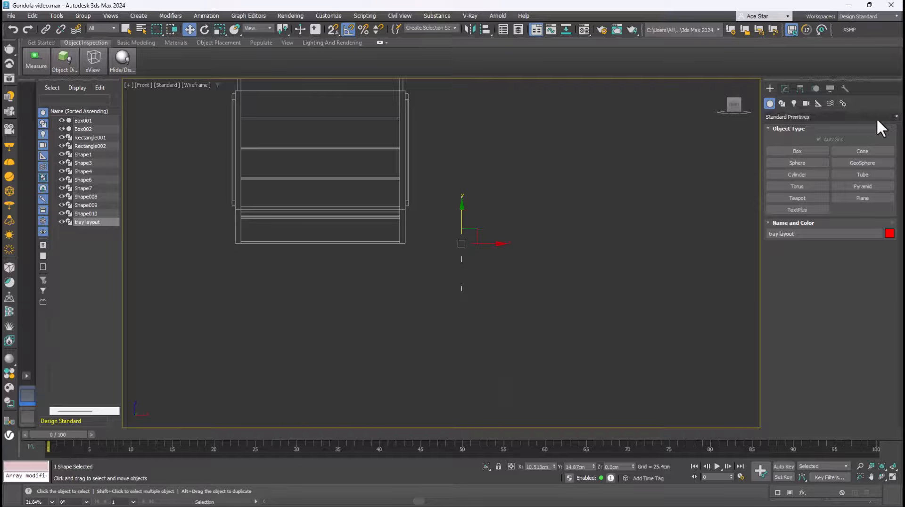
scroll(496, 234, down, 2)
key(p)
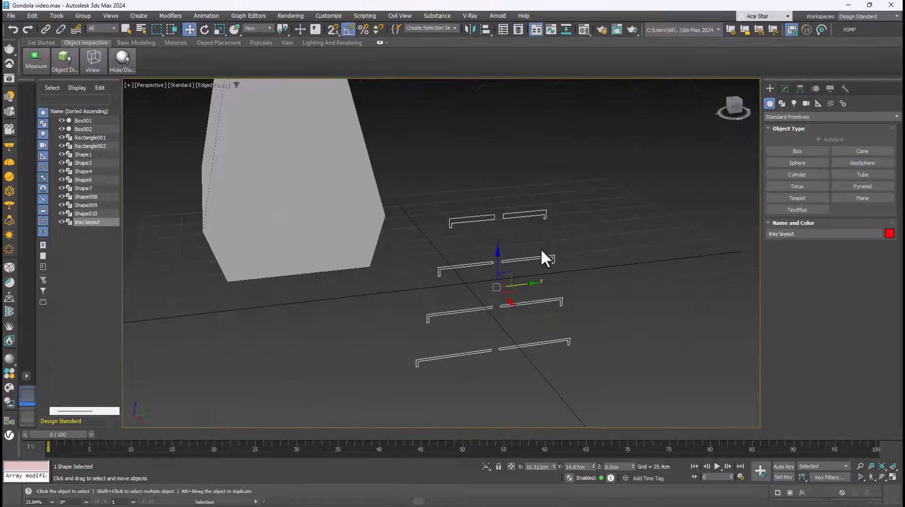
Apply an Extrude modifier of 3 cm to the tray layout spline and deselect it
click(785, 89)
click(789, 115)
text(ex)
key(Return)
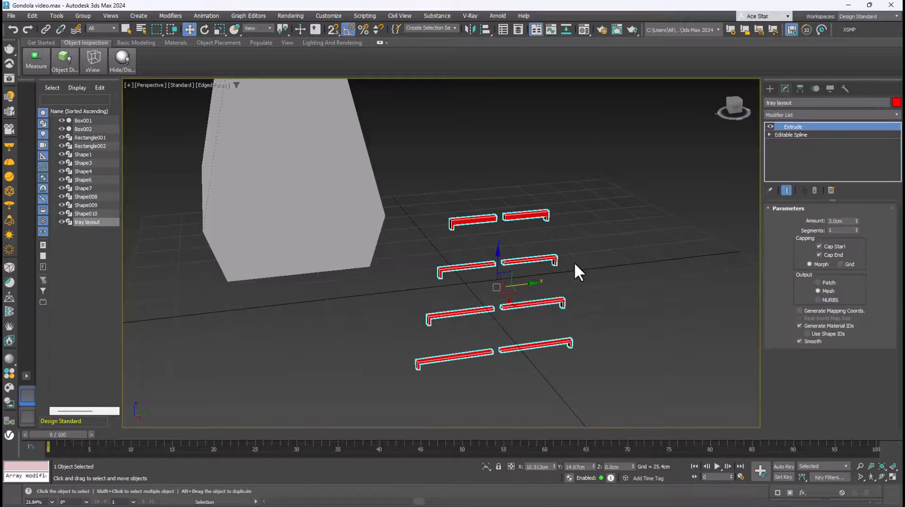
alt+middle_drag(568, 276, 677, 278)
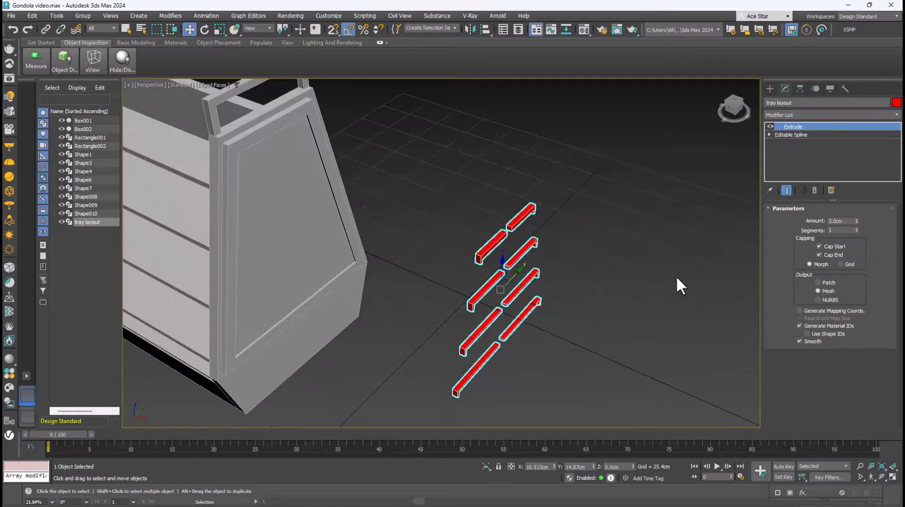
click(581, 357)
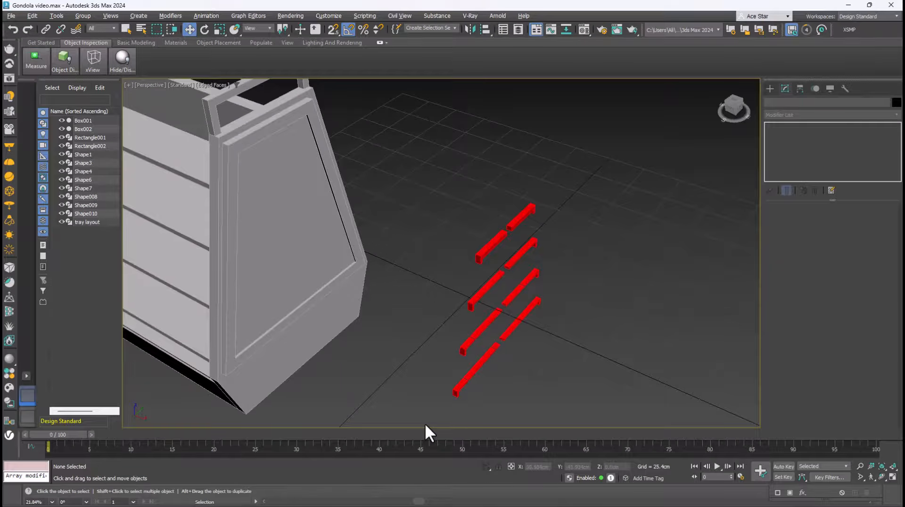
Examine the Gondola.jpg reference, then open production photo IMG-20250617-WA0032 and study how the trays sit on the shelves
key(alt+Tab)
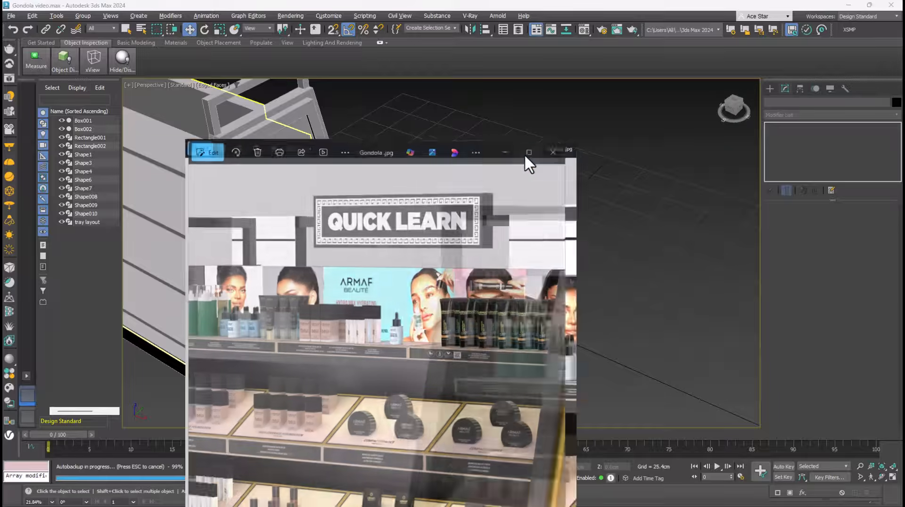
click(523, 157)
scroll(505, 273, up, 2)
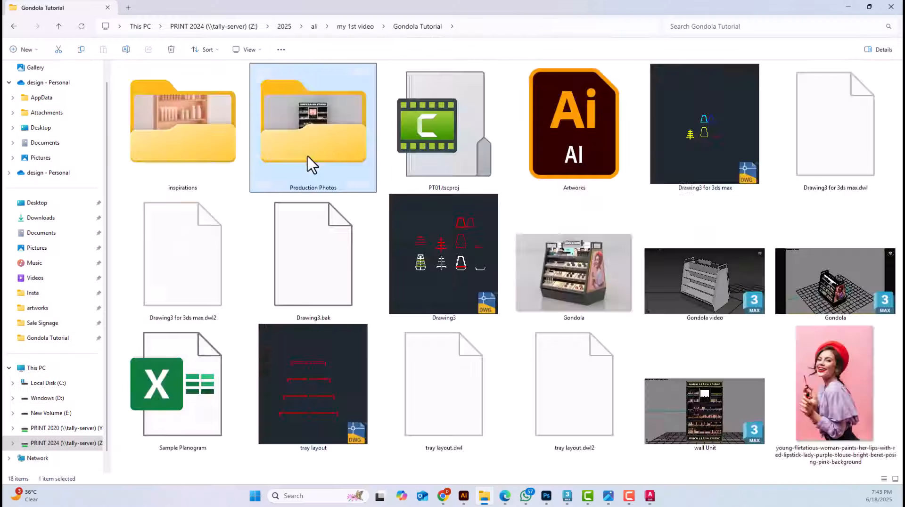
double_click(307, 160)
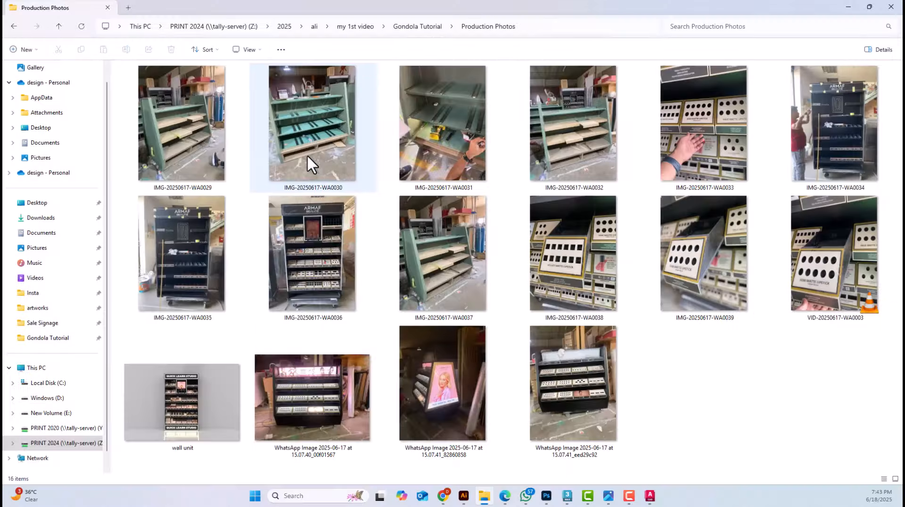
double_click(569, 149)
scroll(520, 247, up, 2)
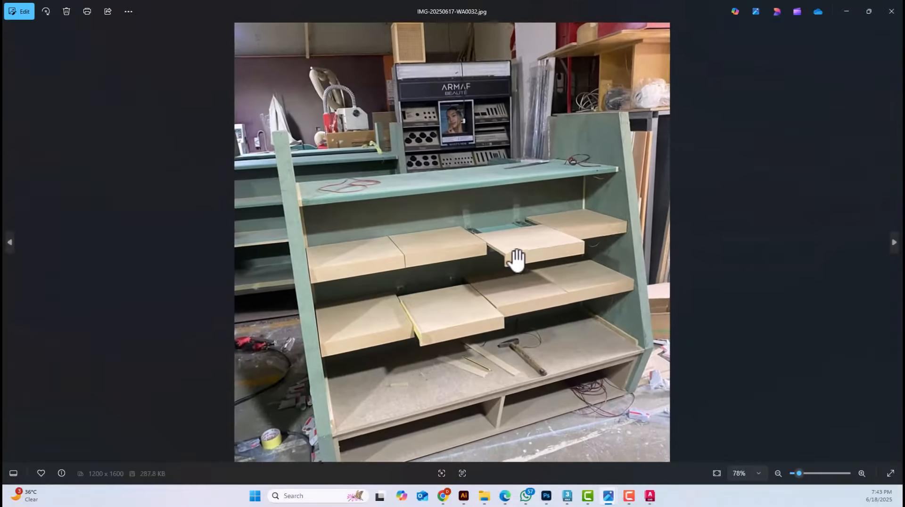
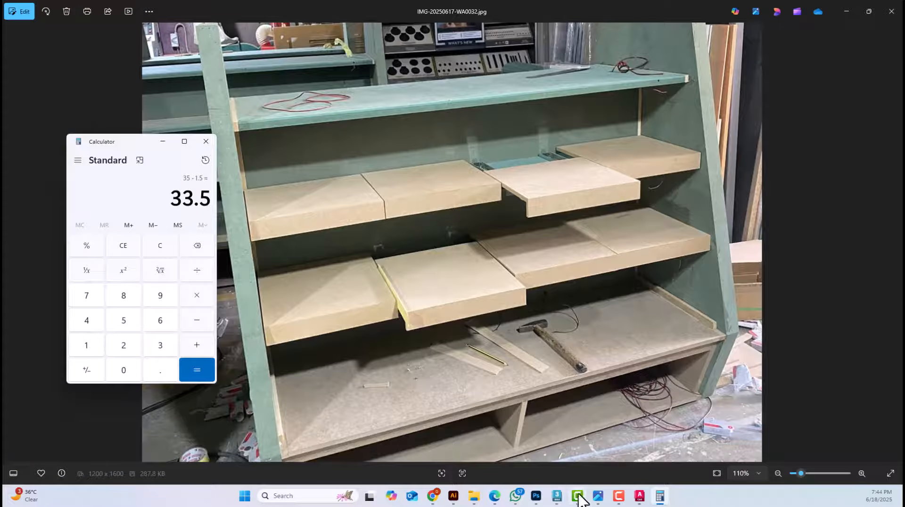
Switch to Gondola video.max in 3ds Max and set the tray layout's Extrude amount to 33.5 cm
mouse_move(557, 497)
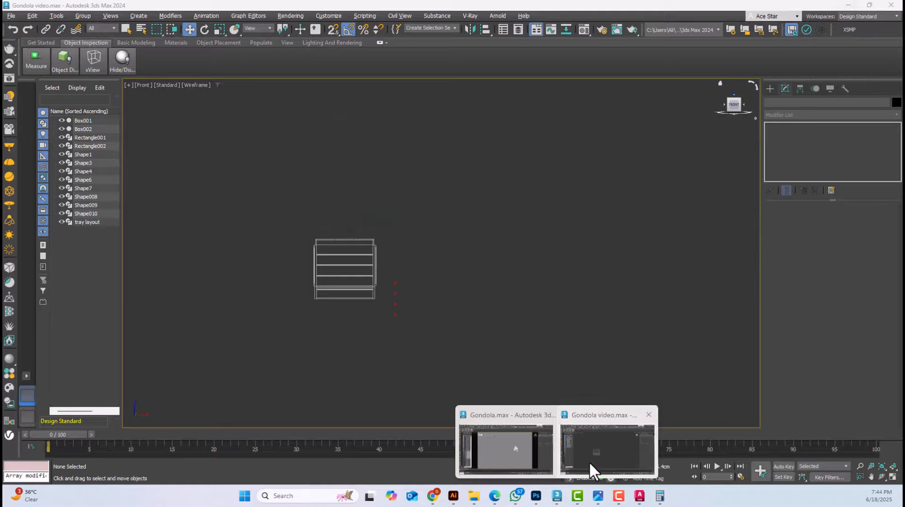
click(589, 462)
scroll(392, 306, up, 3)
click(398, 278)
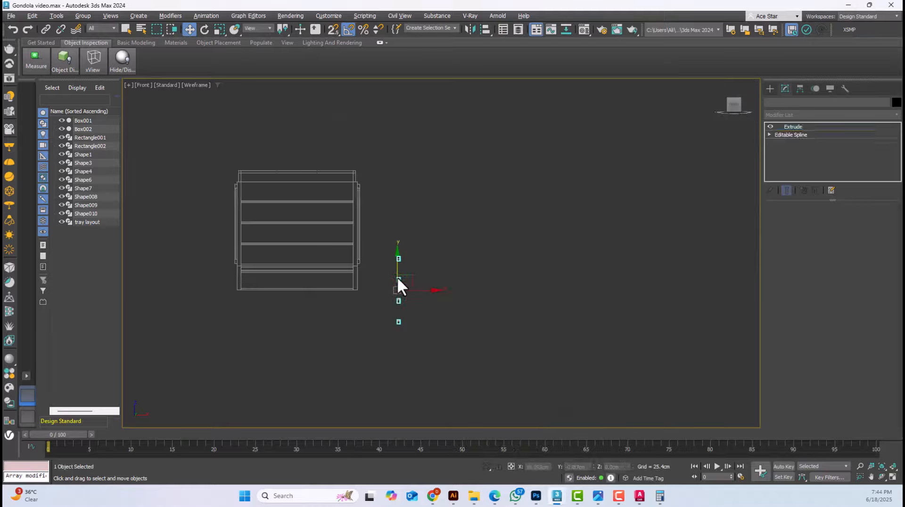
click(836, 221)
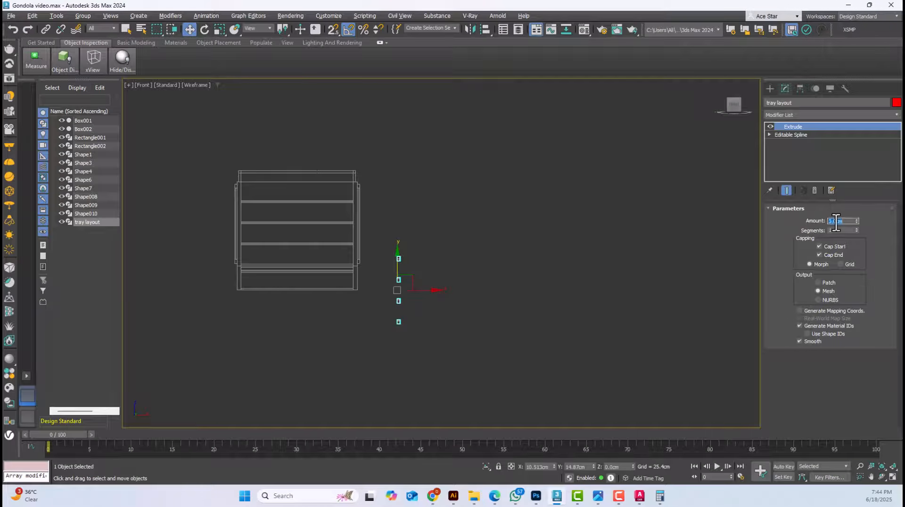
key(Return)
Move the extruded tray layout horizontally onto the gondola's side profile in the Left view
key(p)
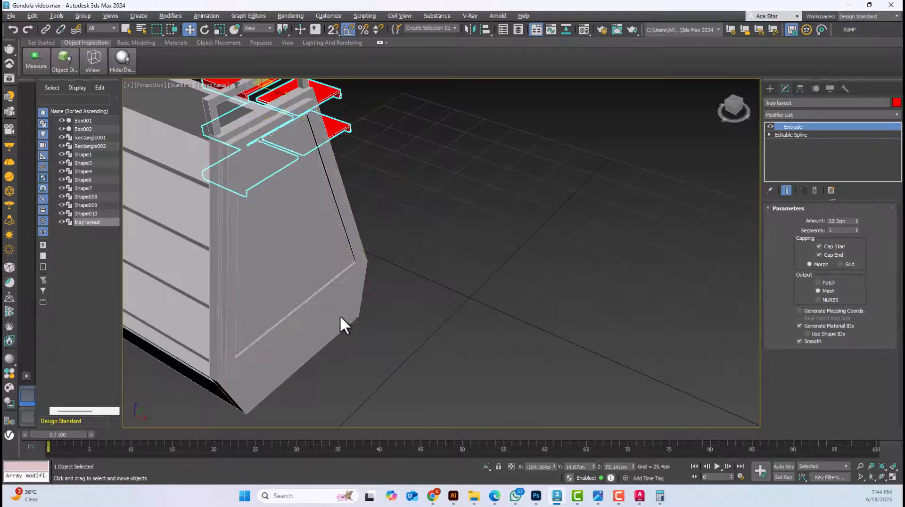
scroll(350, 263, down, 2)
alt+middle_drag(397, 249, 332, 242)
key(f)
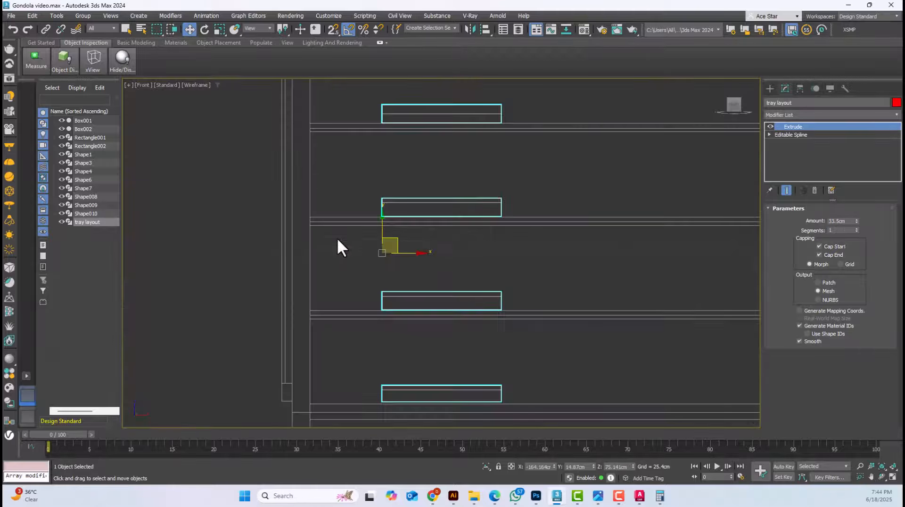
key(l)
scroll(367, 218, down, 4)
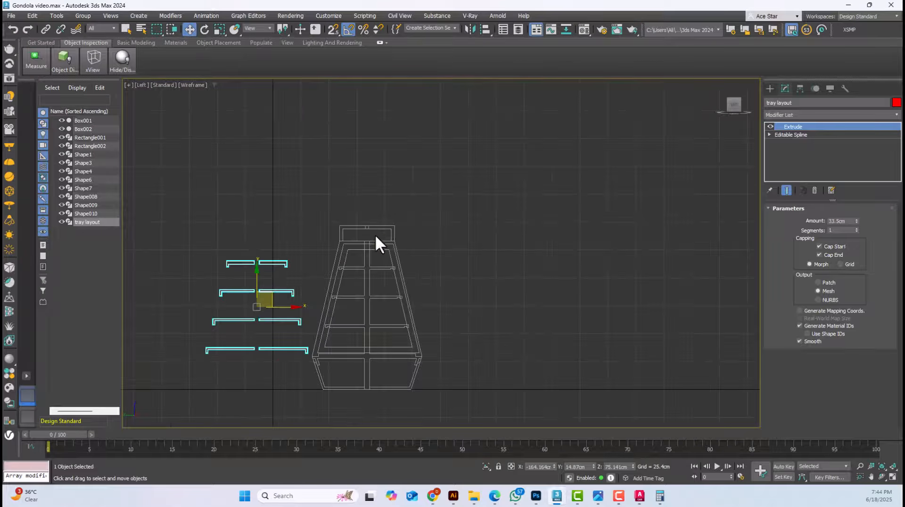
drag(279, 306, 399, 318)
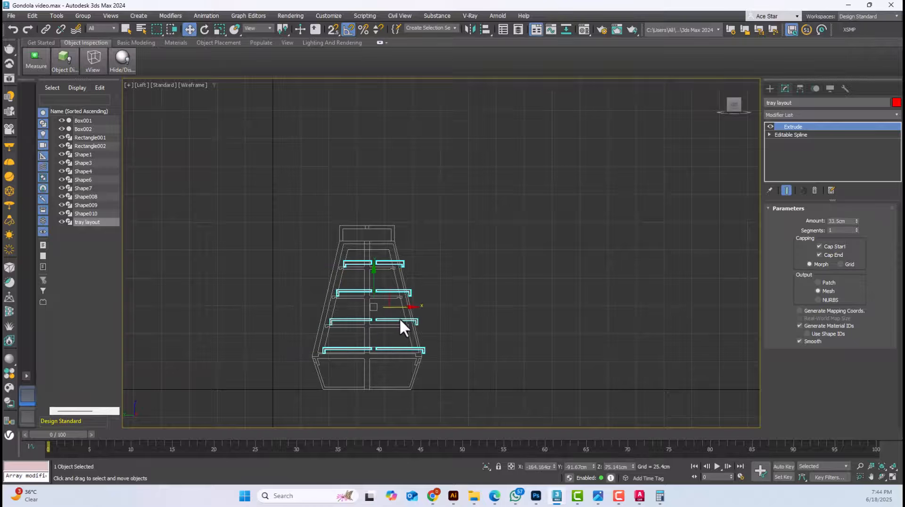
Enable snapping and snap the lowest tray's front lip onto the stepped front corner of the gondola base
scroll(337, 369, up, 4)
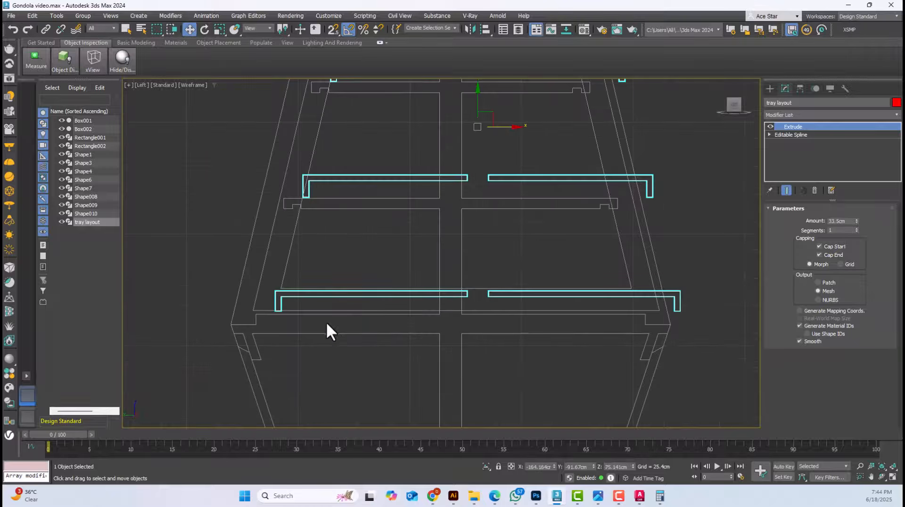
scroll(326, 322, up, 2)
click(333, 29)
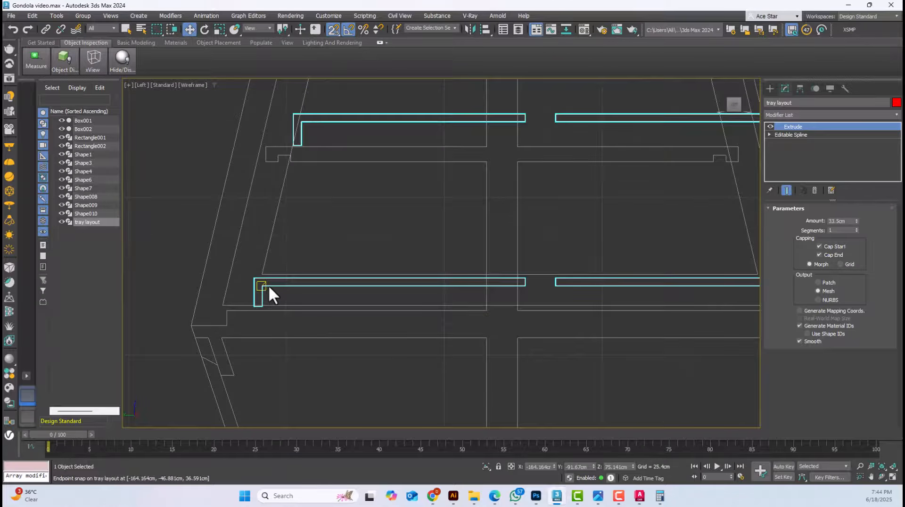
drag(261, 285, 225, 327)
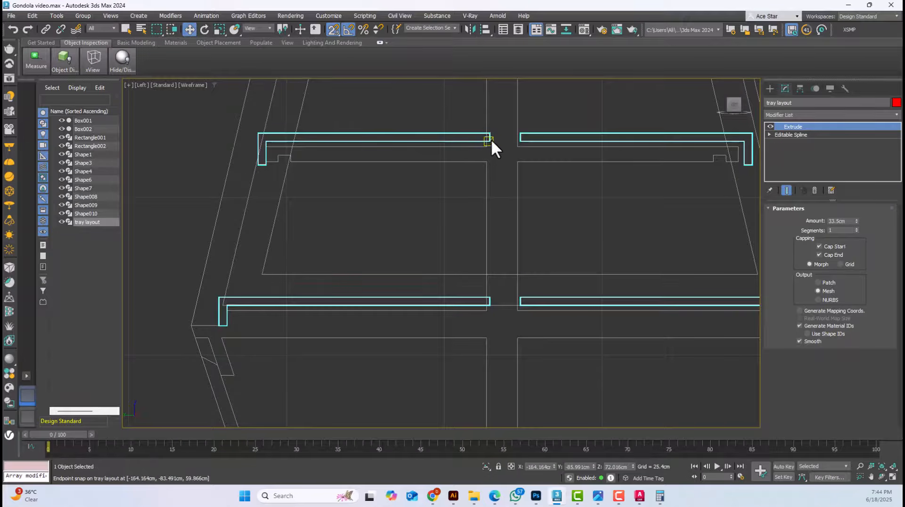
Shift the tray layout about 0.53 cm horizontally in the Left view so its inner edges meet the central panel
scroll(493, 309, up, 5)
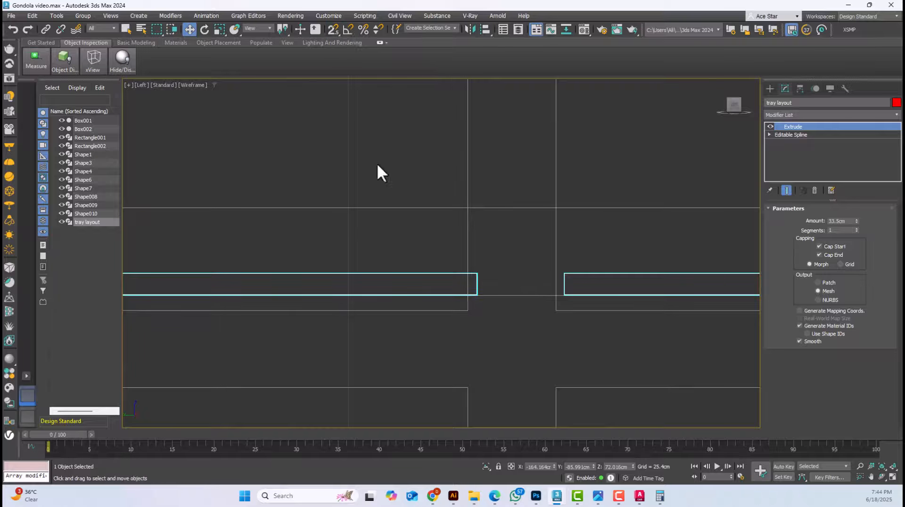
scroll(433, 174, down, 3)
scroll(409, 163, up, 5)
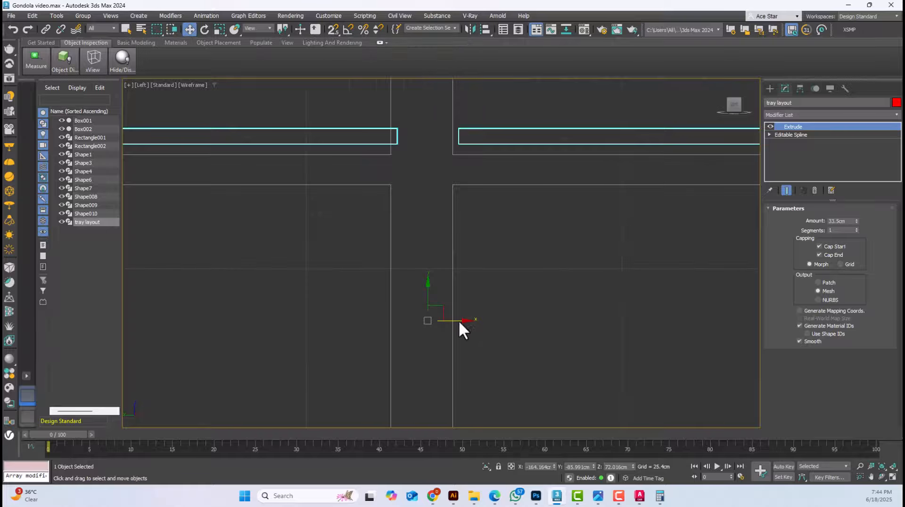
drag(460, 320, 453, 321)
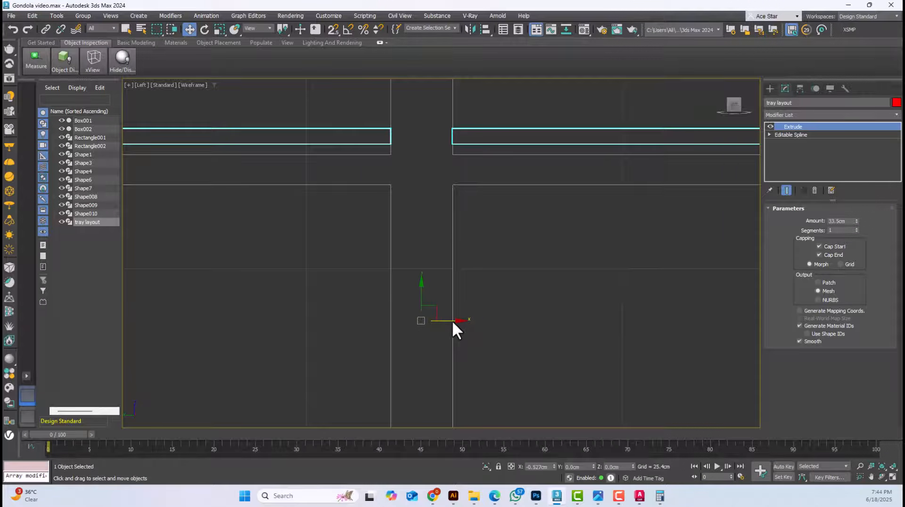
middle_drag(426, 219, 430, 253)
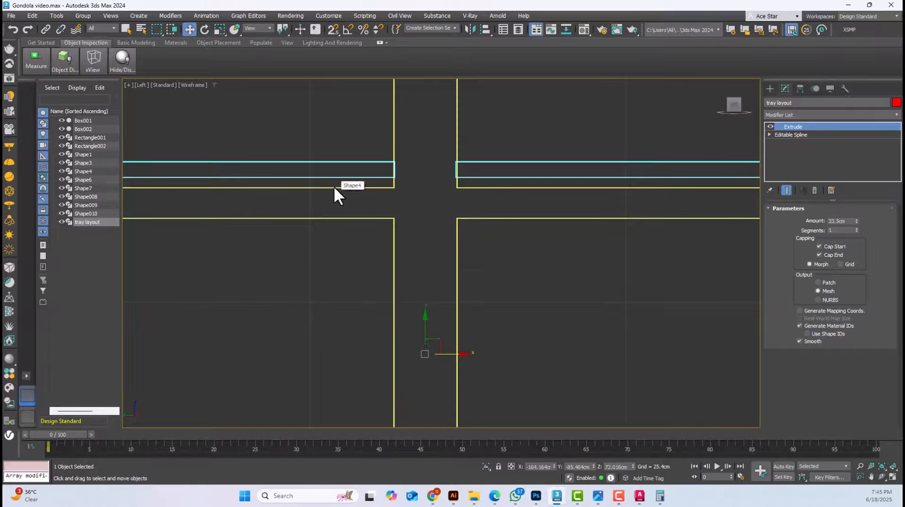
Check the trays in Perspective and move the tray layout about 20 cm along X toward the near side panel in the Front view
key(p)
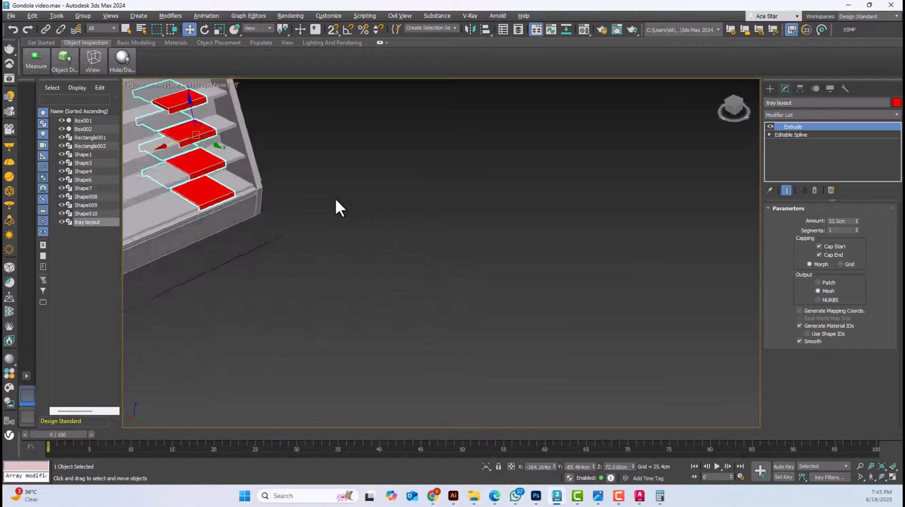
scroll(339, 208, down, 4)
scroll(273, 202, up, 6)
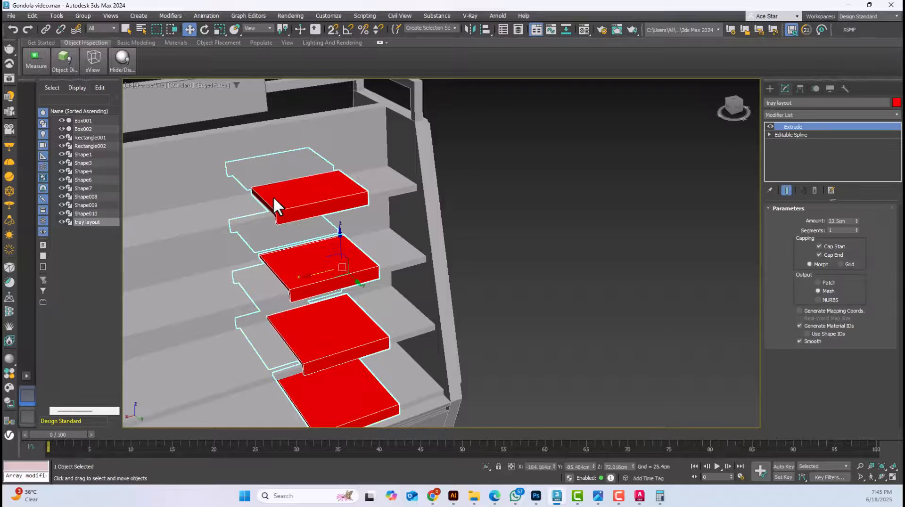
alt+middle_drag(274, 198, 372, 203)
key(f)
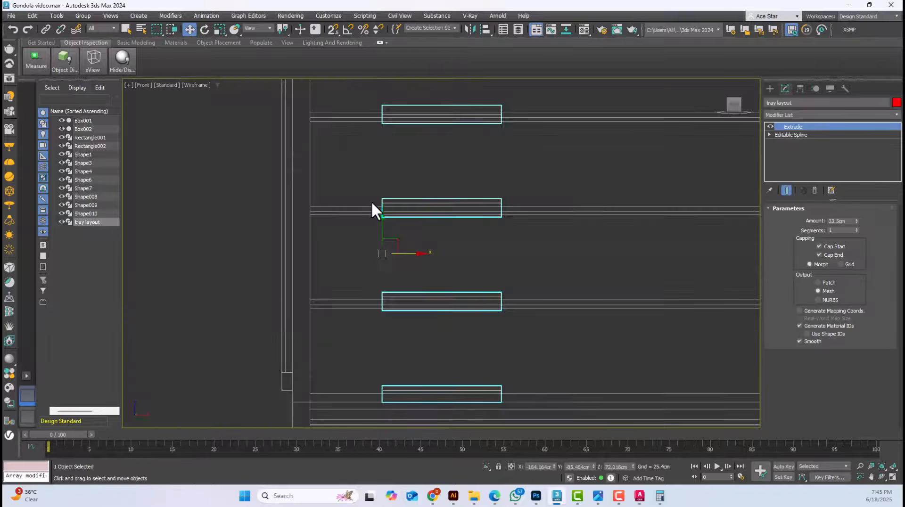
key(F3)
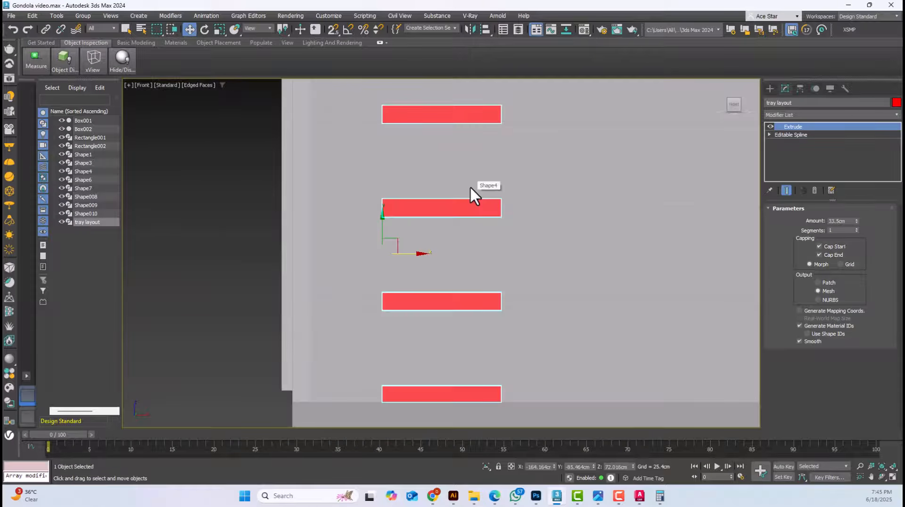
scroll(470, 186, down, 2)
middle_drag(438, 234, 384, 230)
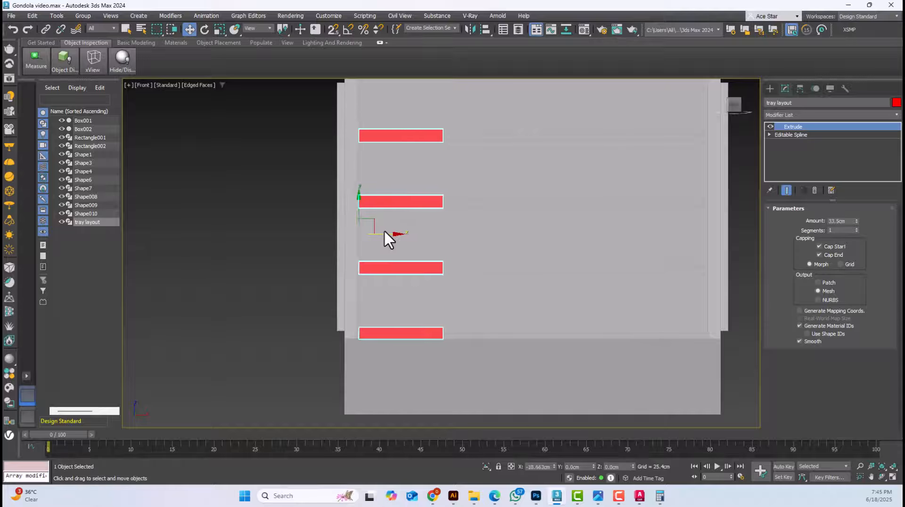
scroll(359, 201, up, 3)
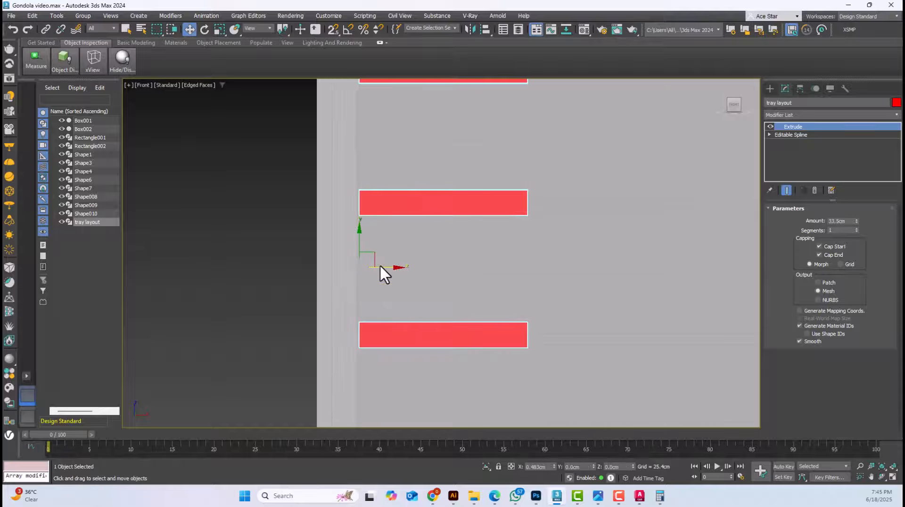
Draw a rectangle spline across the gap between the side panel and the top tray, and set its width to 0.3 cm
middle_drag(358, 152, 391, 142)
scroll(401, 174, up, 4)
key(F3)
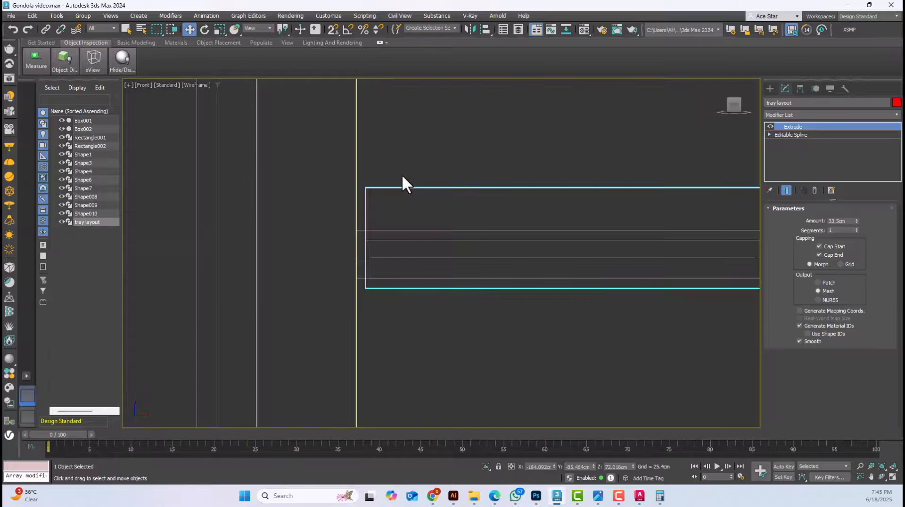
click(402, 173)
click(770, 88)
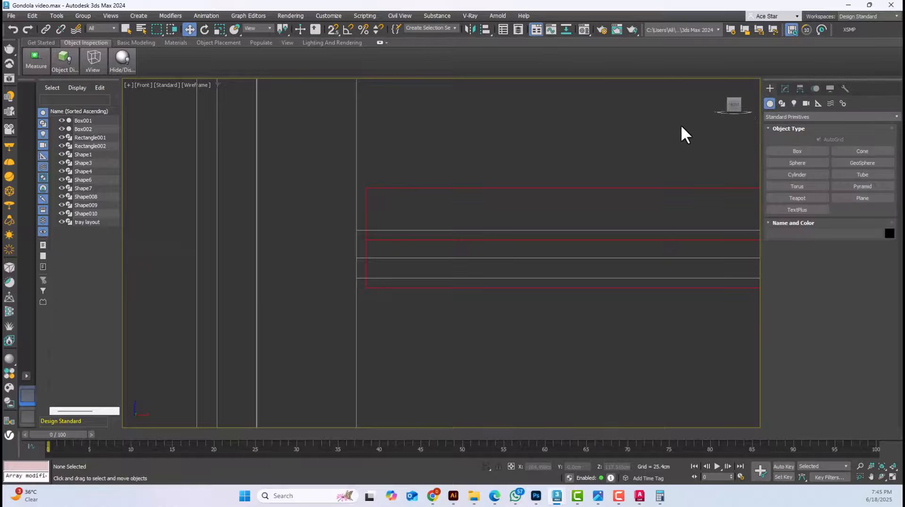
click(781, 103)
click(844, 163)
drag(457, 120, 496, 144)
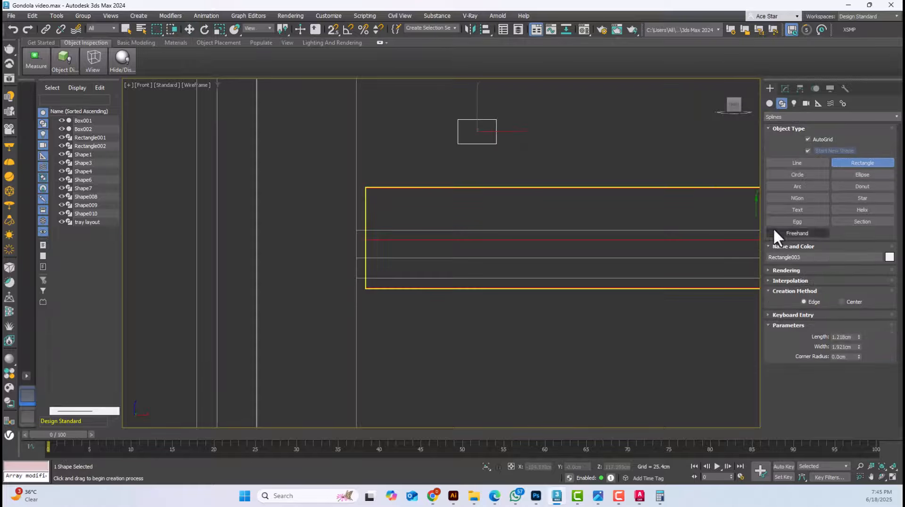
click(839, 337)
drag(435, 256, 460, 136)
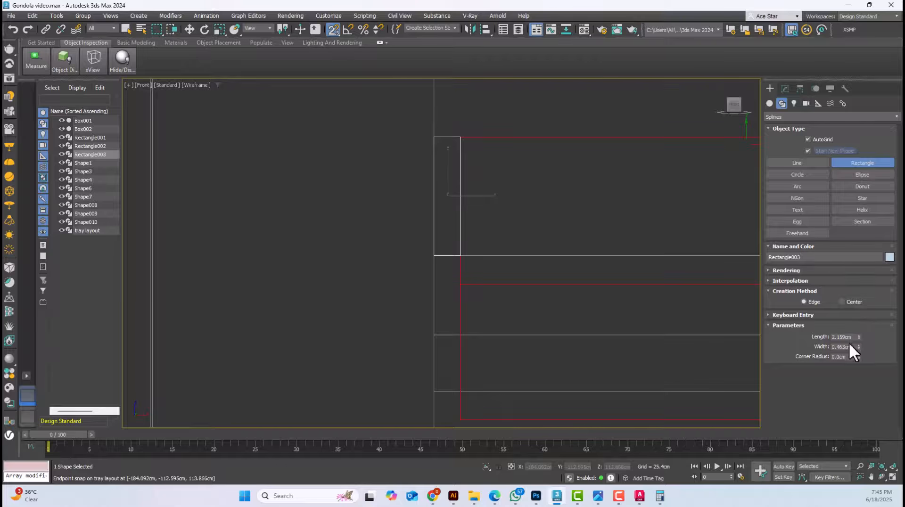
key(Tab)
text(0.3)
key(Return)
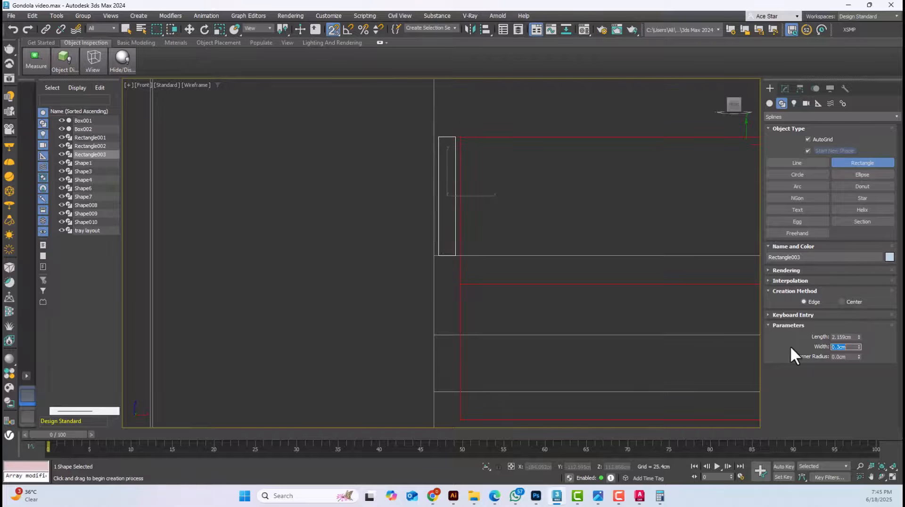
Snap the 0.3 cm rectangle to the side panel's inner edge, and snap the tray layout's corner against the rectangle
click(189, 29)
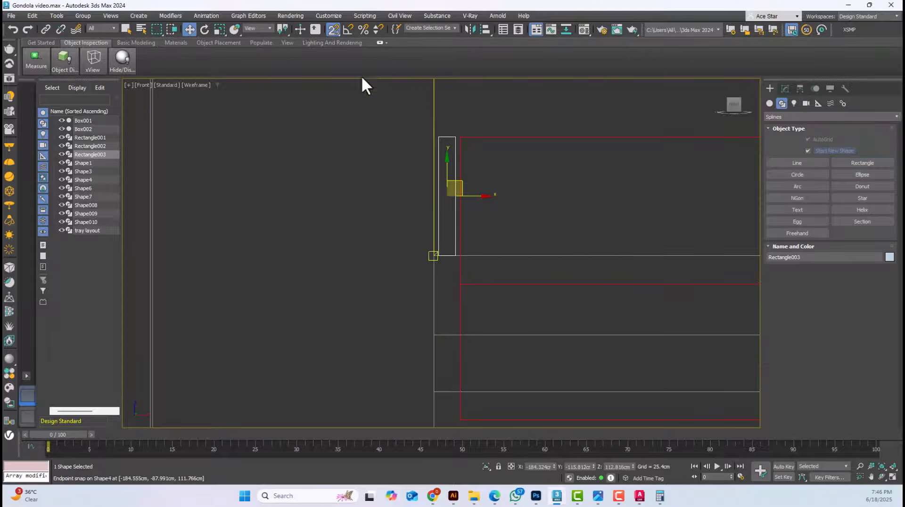
scroll(446, 282, up, 4)
scroll(422, 191, down, 3)
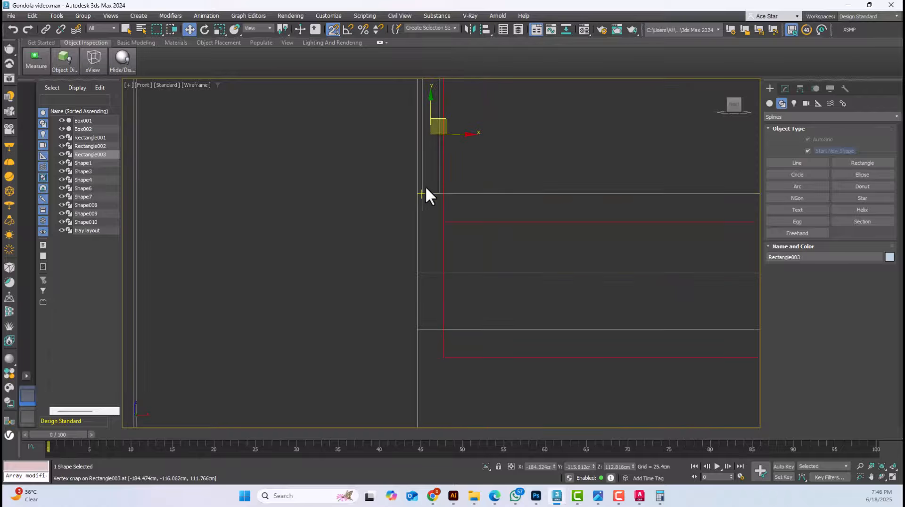
drag(423, 185, 419, 185)
middle_drag(440, 169, 452, 297)
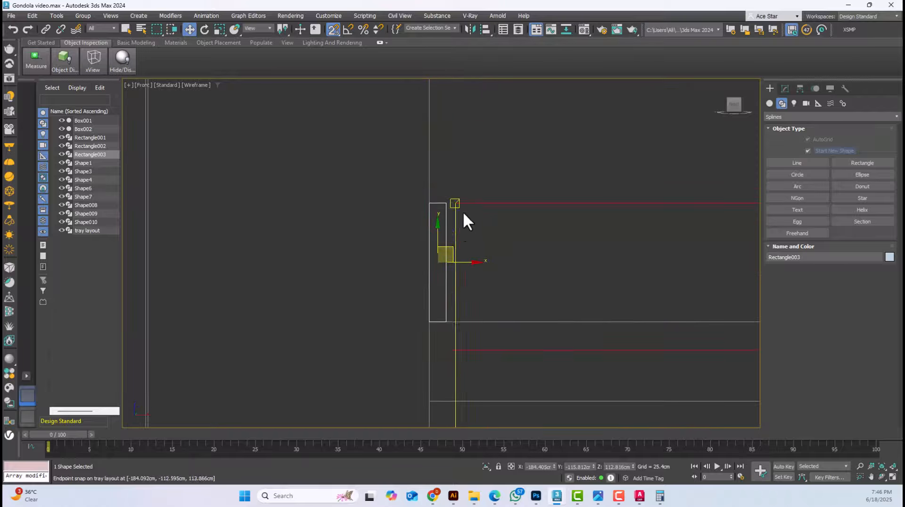
drag(460, 185, 432, 207)
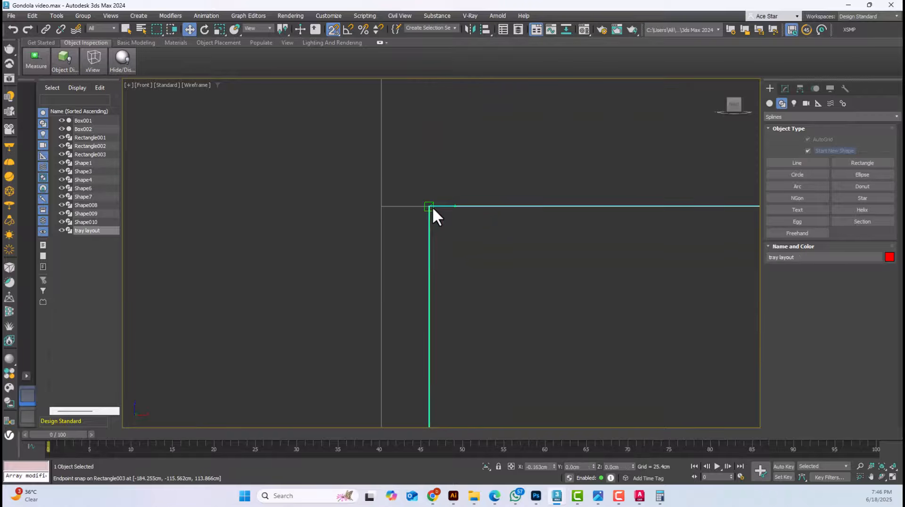
Move the 0.3 cm spacer rectangle to the opposite end of the top tray, snapping it against the tray's edge
click(410, 206)
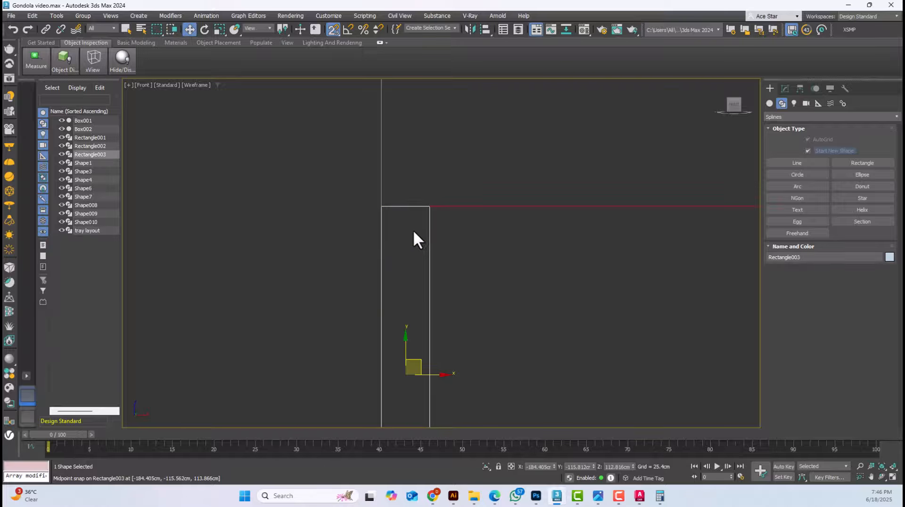
scroll(414, 229, down, 3)
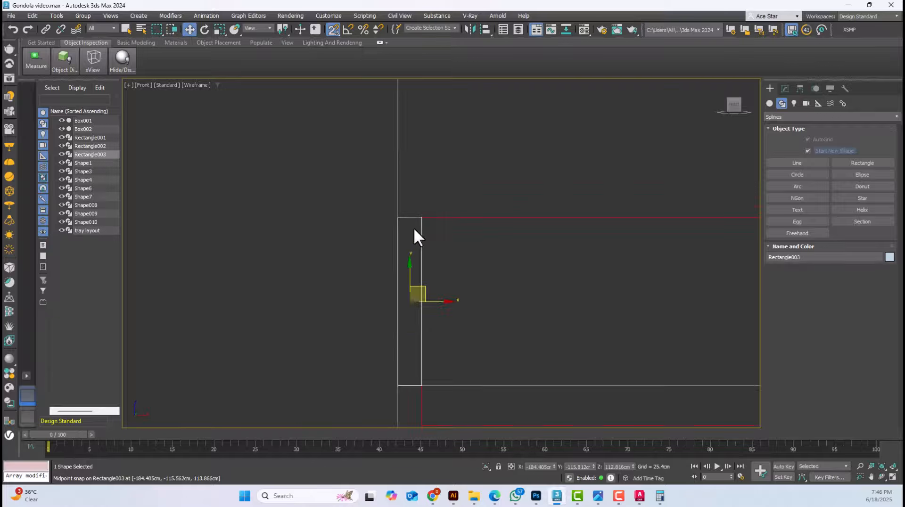
drag(401, 218, 632, 262)
scroll(409, 268, down, 4)
scroll(532, 299, down, 3)
scroll(643, 306, down, 3)
scroll(635, 310, down, 4)
scroll(679, 307, up, 2)
scroll(679, 307, up, 1)
scroll(678, 308, up, 5)
Clone the tray layout along the shelves as 3 copies, snapping to the spacer to leave 0.3 cm between trays
click(569, 263)
scroll(563, 265, down, 3)
scroll(373, 286, down, 3)
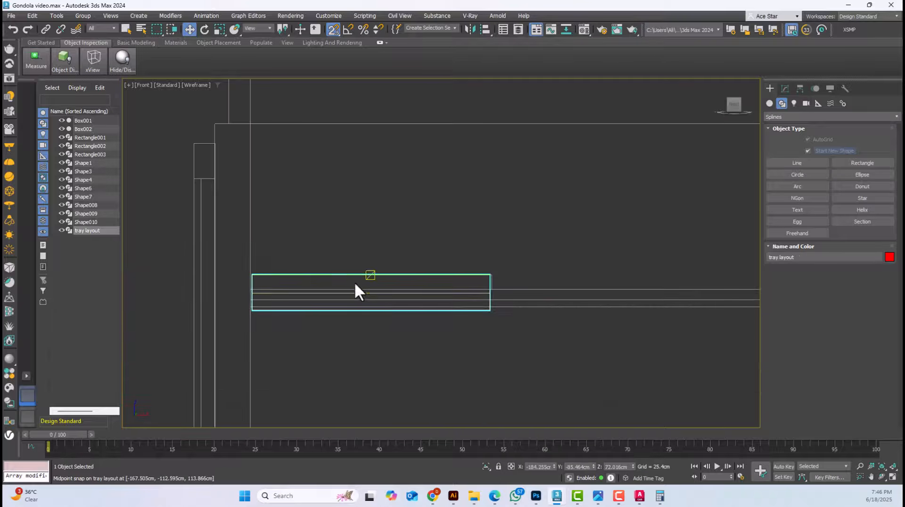
mouse_move(256, 273)
shift+mouse_down()
mouse_move(416, 309)
mouse_move(501, 283)
mouse_move(495, 276)
shift+mouse_up()
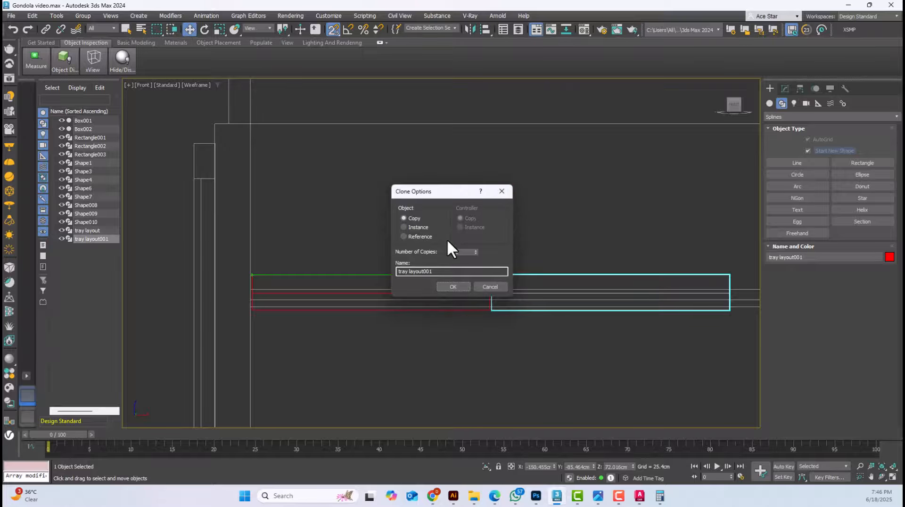
drag(460, 196, 573, 147)
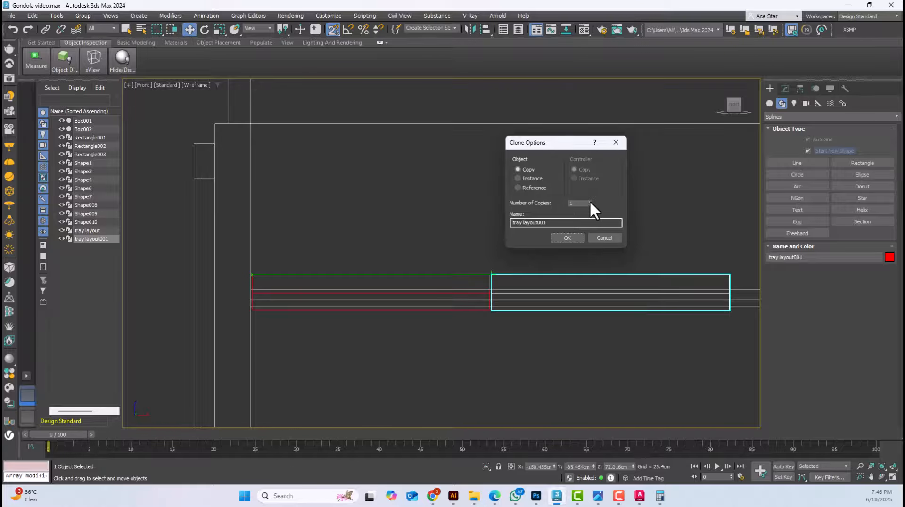
click(574, 237)
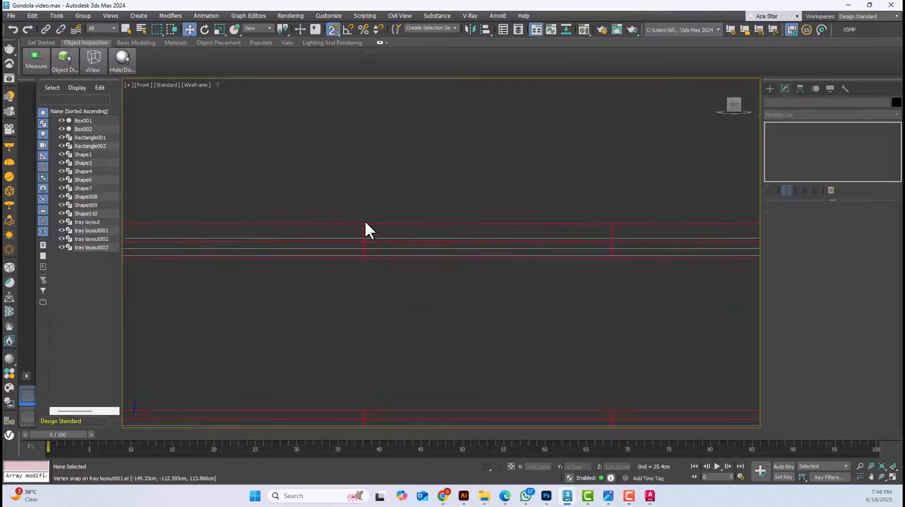
scroll(365, 230, down, 6)
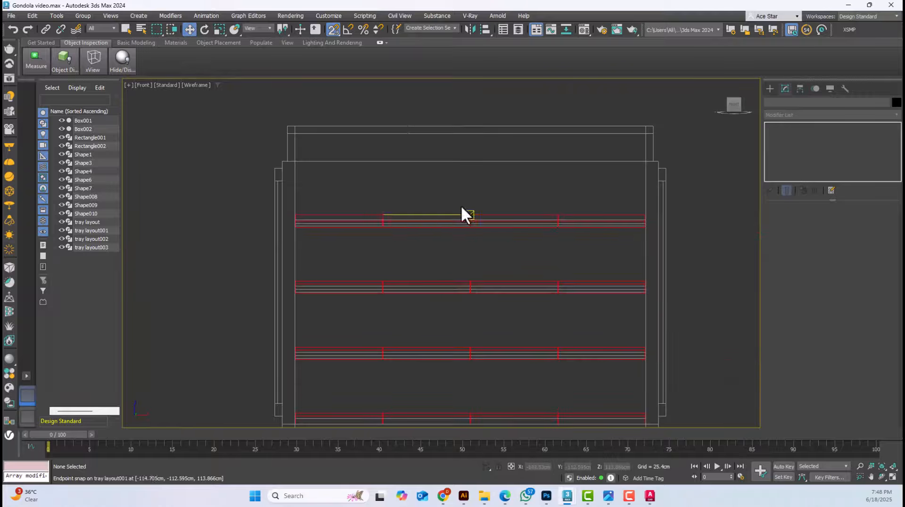
Examine the duplicated red trays and the gaps between them in a shaded perspective view of the gondola, with snapping turned off
key(F3)
key(p)
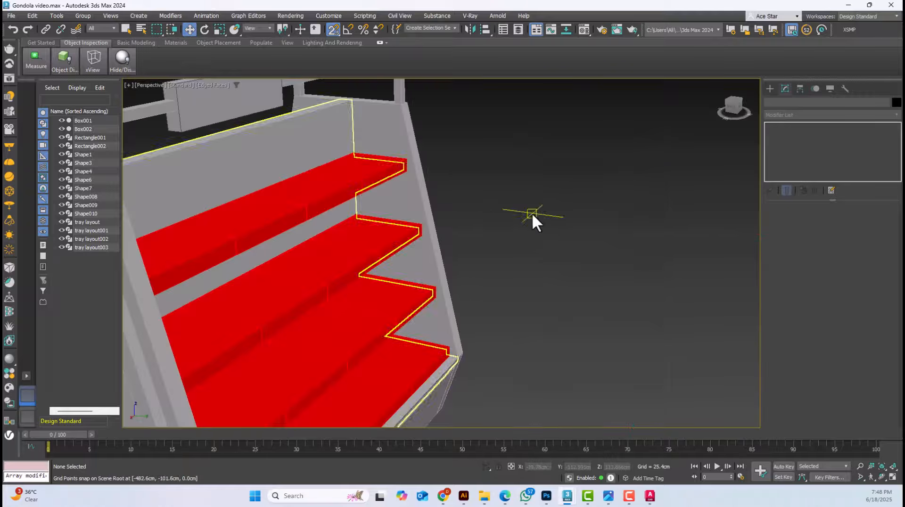
alt+middle_drag(532, 213, 607, 234)
click(330, 29)
scroll(583, 179, down, 5)
key(ctrl+a)
key(z)
click(632, 225)
scroll(443, 135, up, 6)
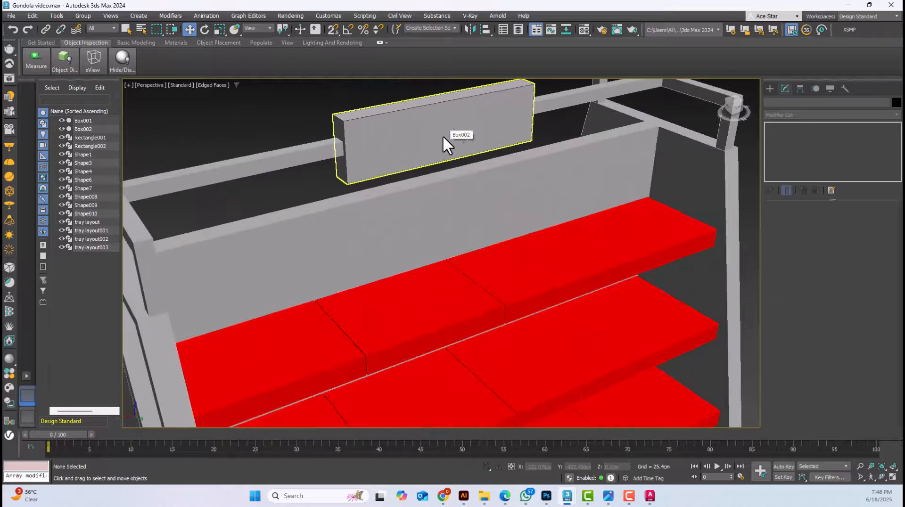
click(443, 136)
scroll(442, 135, down, 6)
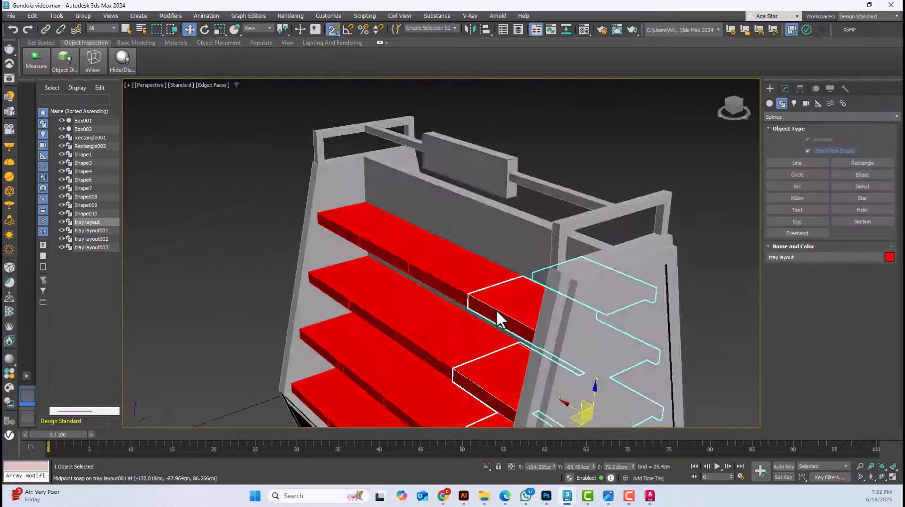
alt+middle_drag(495, 309, 539, 313)
click(503, 157)
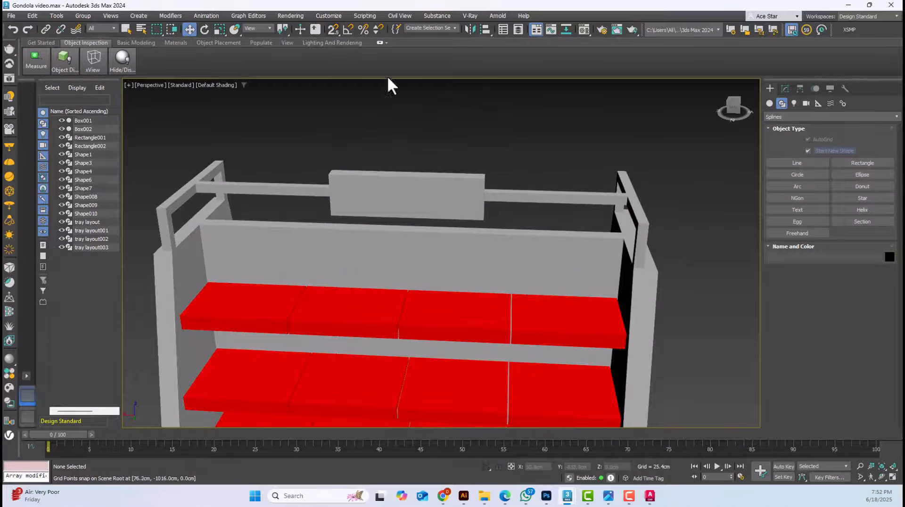
click(468, 307)
scroll(469, 308, down, 4)
alt+middle_drag(470, 307, 347, 250)
scroll(408, 312, up, 3)
click(348, 250)
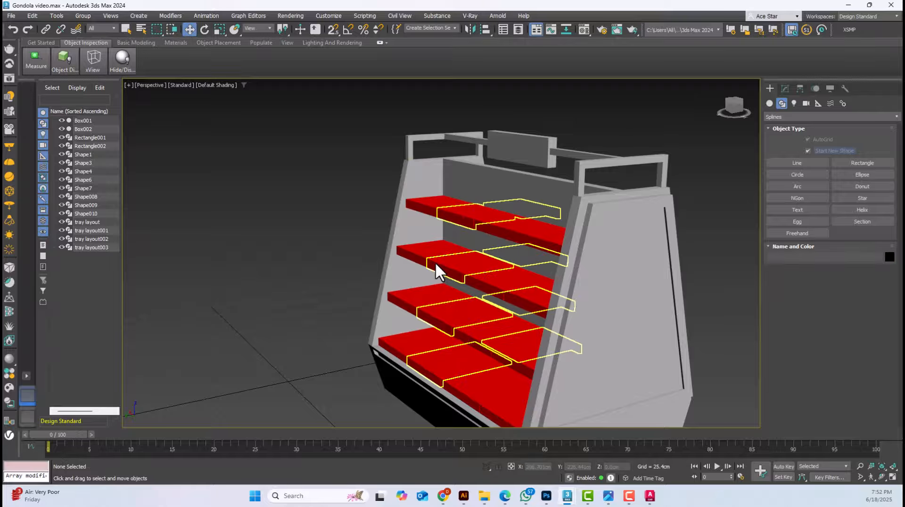
scroll(436, 264, up, 4)
Study the reference photos IMG-20250617-WA0033, WA0035 and WA0036 for the tray fronts, product cutouts and shelf arrangement
mouse_move(613, 500)
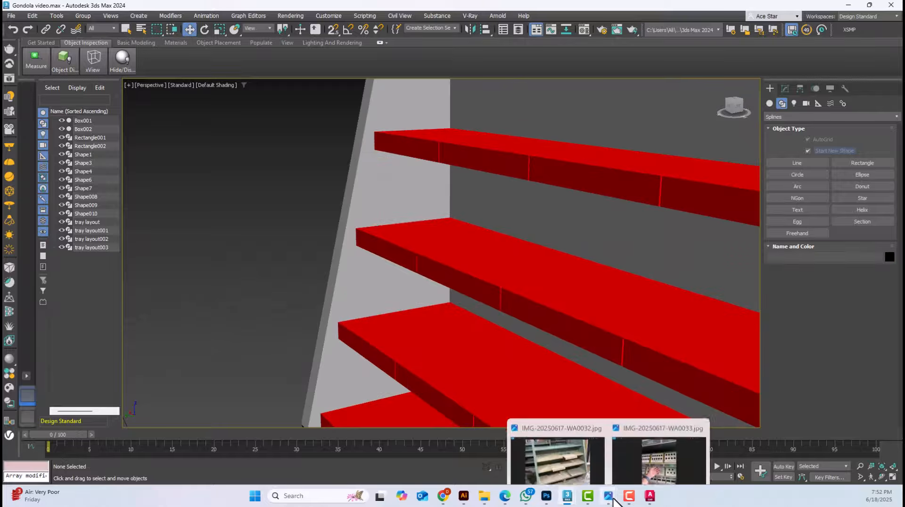
click(670, 461)
scroll(467, 179, up, 4)
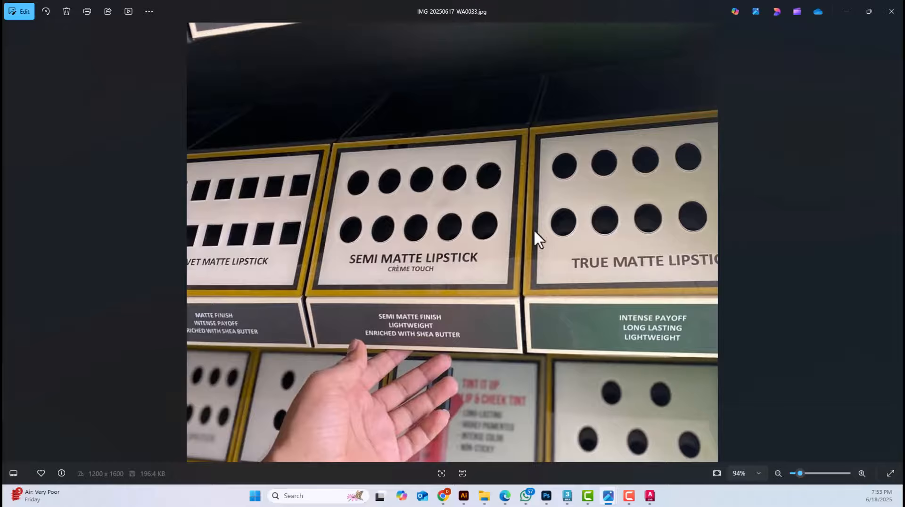
scroll(531, 205, down, 4)
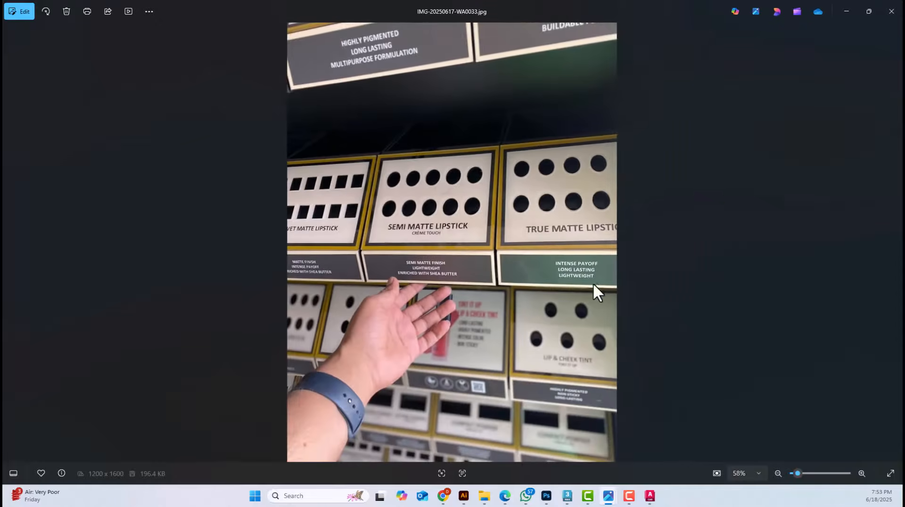
key(Right)
key(Right)
key(Right)
key(Right)
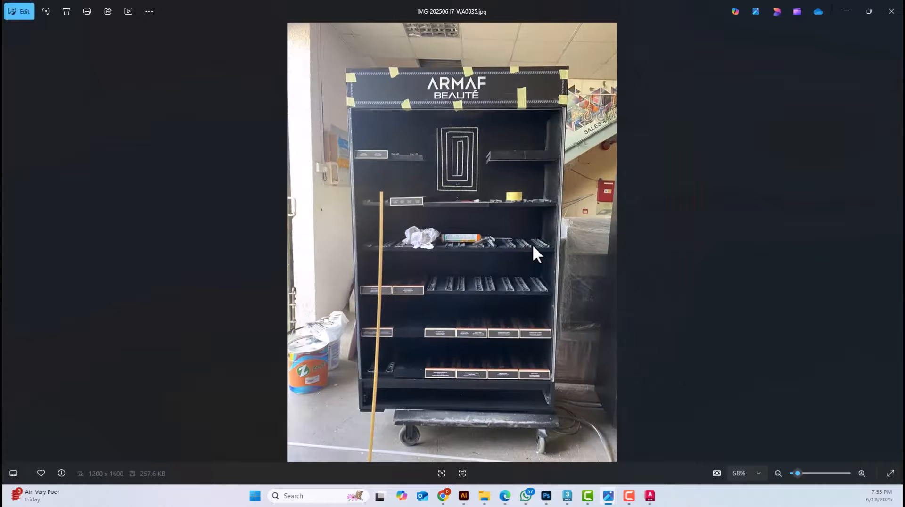
key(Left)
scroll(477, 236, up, 5)
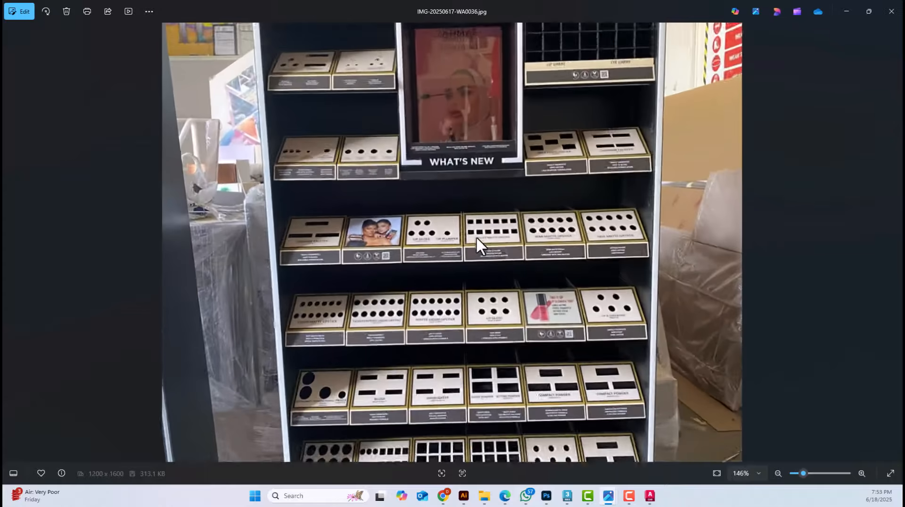
scroll(511, 186, down, 5)
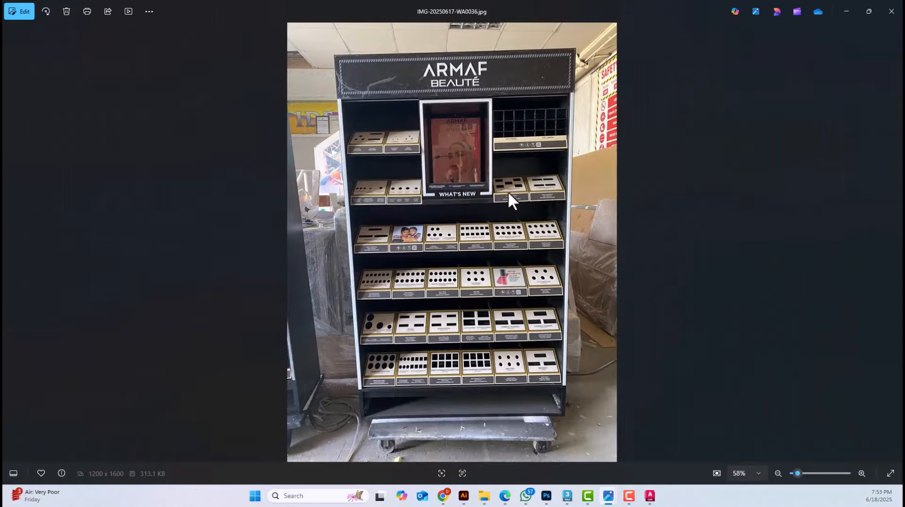
scroll(513, 182, up, 5)
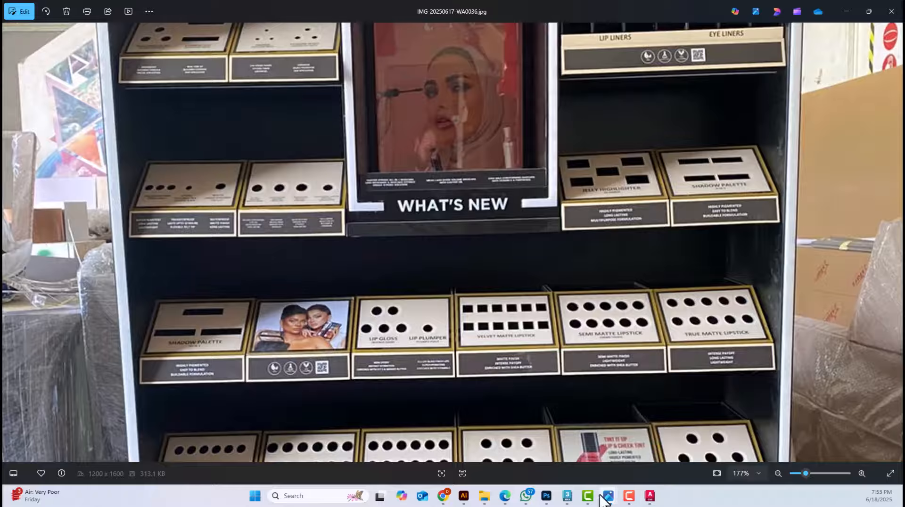
Switch to Drawing3.dwg in AutoCAD and erase the red dimensions around the second shelf's sloped tray outline
mouse_move(568, 498)
click(600, 455)
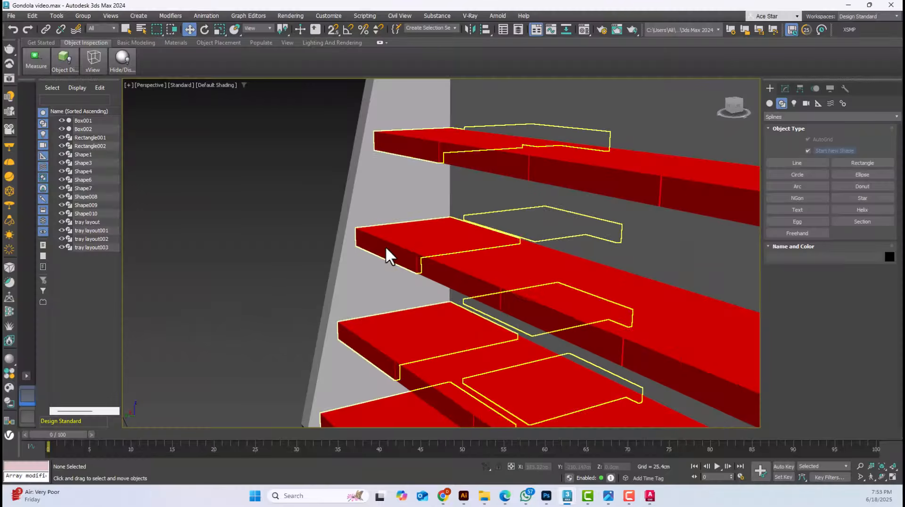
scroll(385, 245, up, 3)
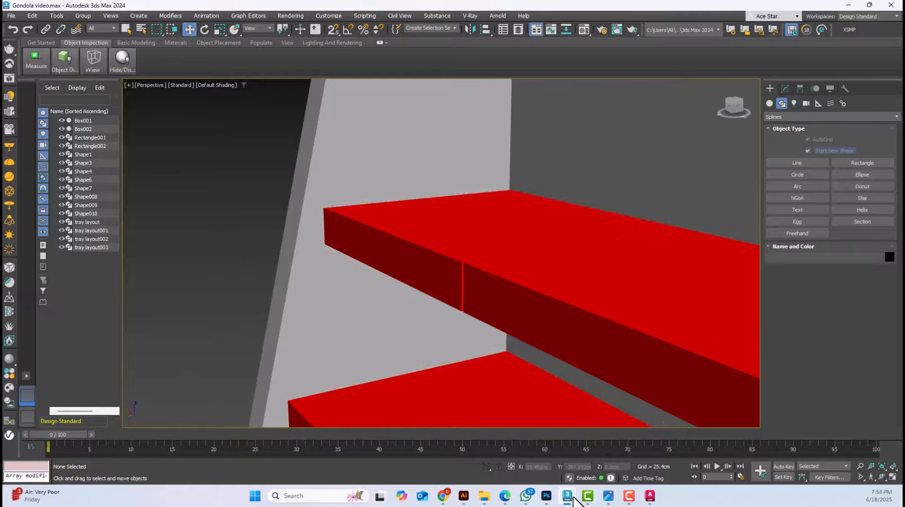
mouse_move(650, 495)
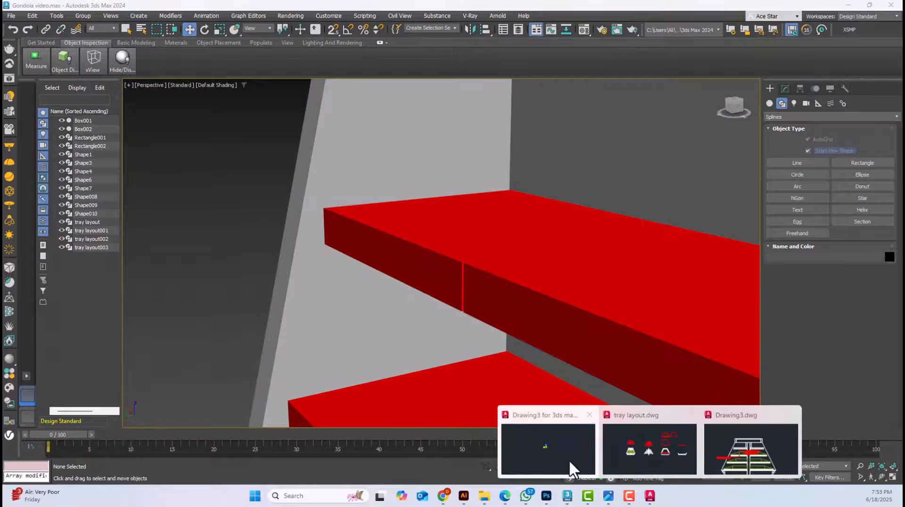
mouse_move(683, 455)
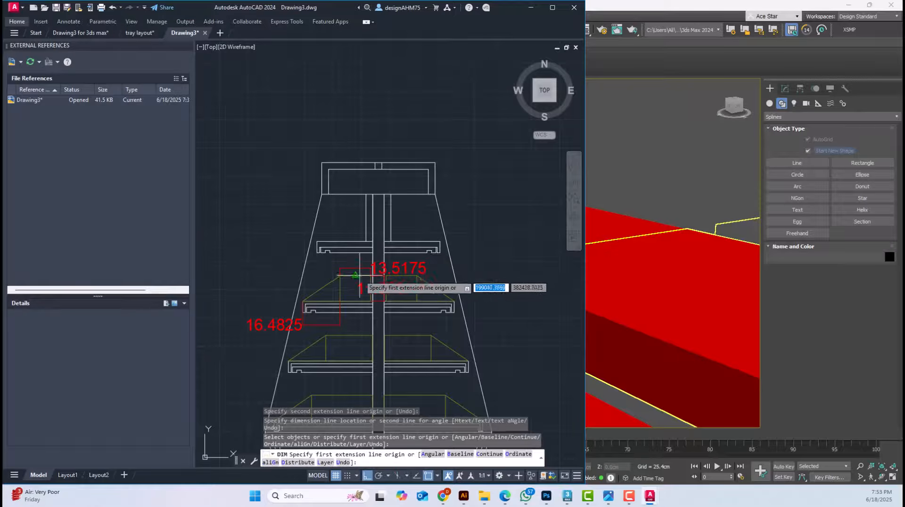
middle_drag(445, 304, 407, 274)
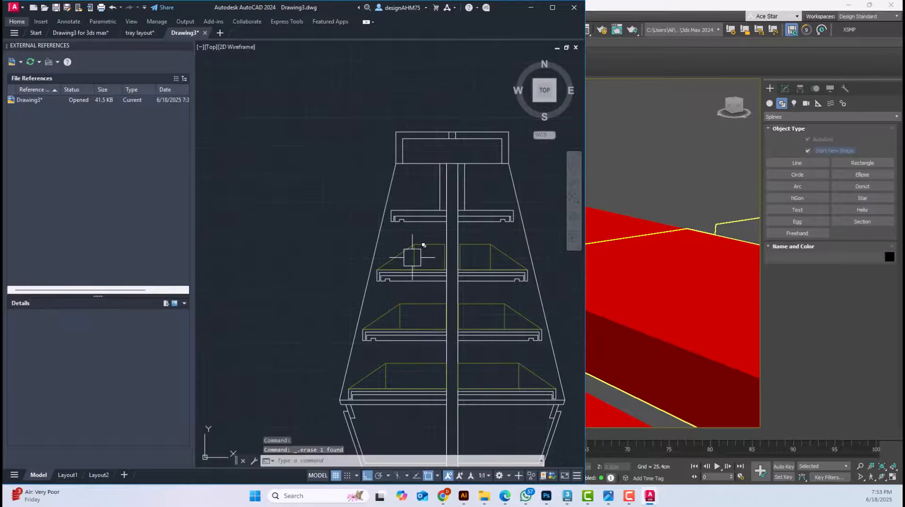
scroll(398, 263, up, 5)
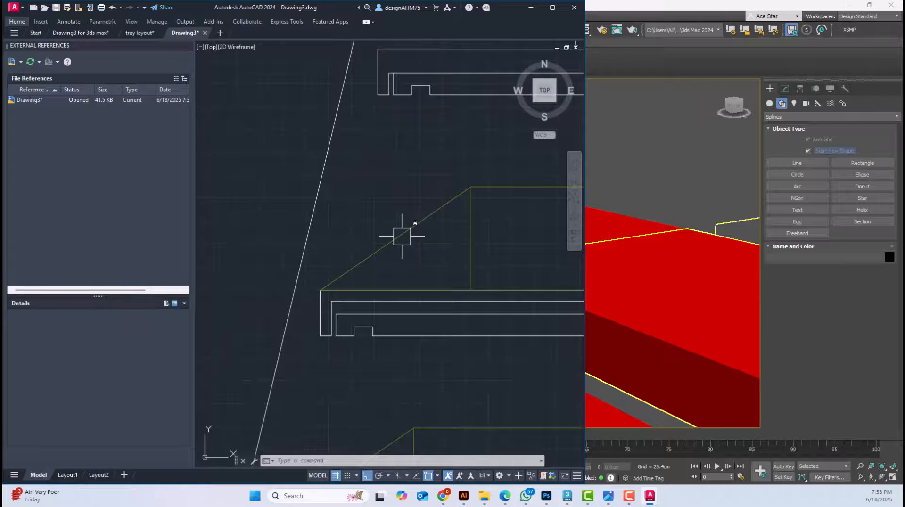
Switch to trays.ai in Illustrator and examine the tray top artwork and product cutouts across both artboards
click(464, 496)
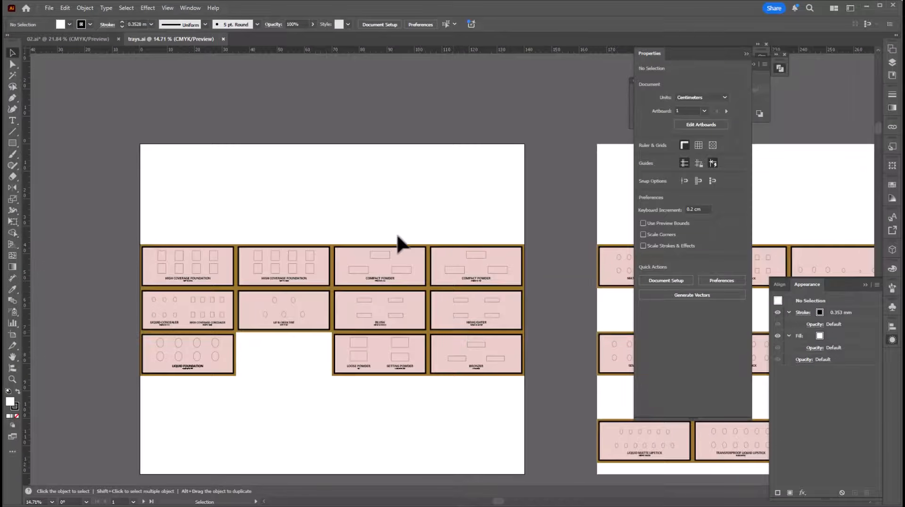
alt+scroll(319, 279, up, 3)
drag(318, 278, 536, 222)
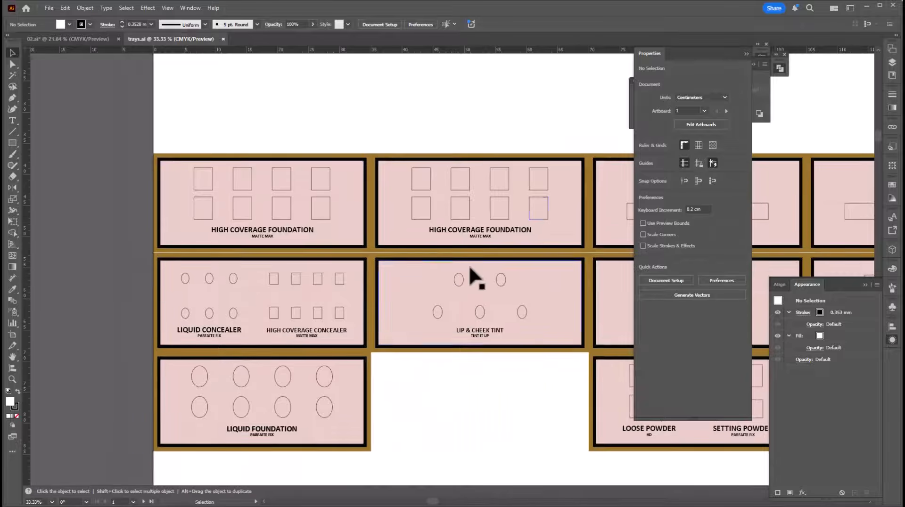
alt+scroll(472, 269, down, 2)
drag(478, 329, 393, 301)
key(Tab)
drag(558, 321, 243, 343)
drag(600, 371, 401, 371)
alt+scroll(617, 193, up, 1)
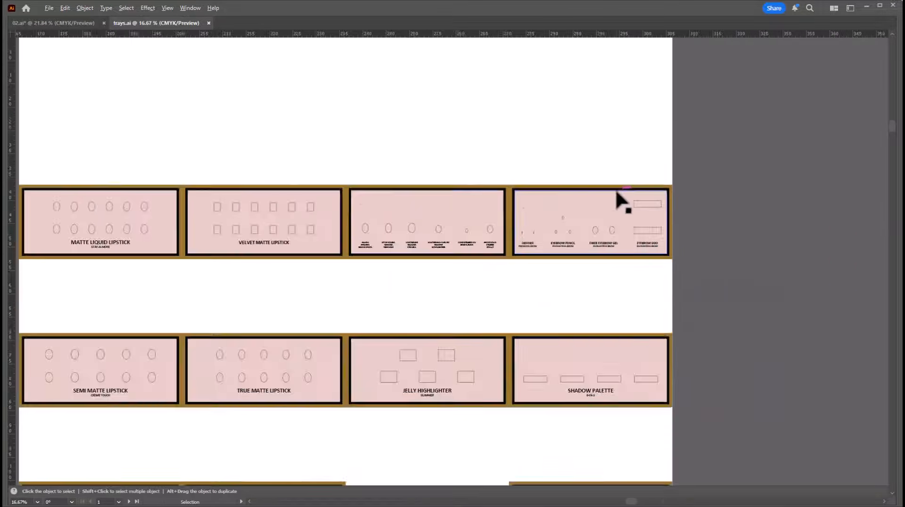
alt+scroll(617, 193, up, 2)
alt+scroll(603, 312, up, 1)
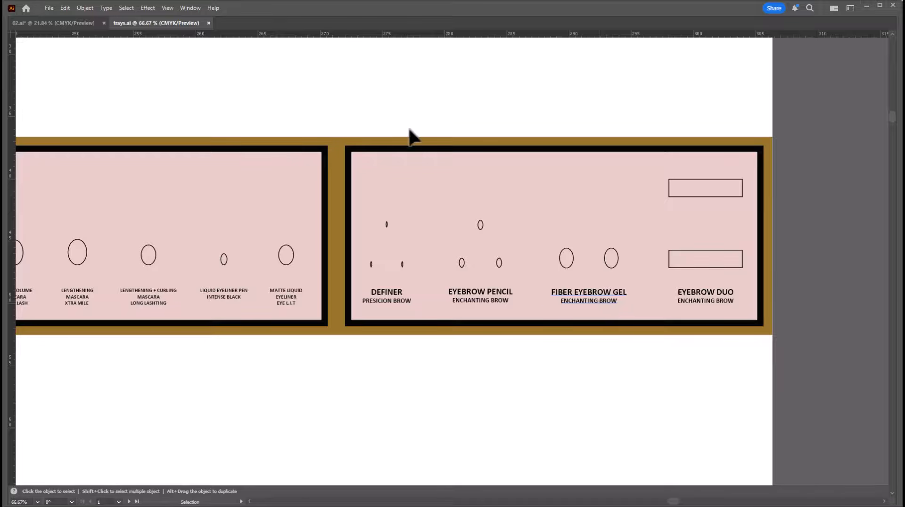
Try deleting the cutout shapes from the eyebrow products tray artwork, and undo the deletion
click(495, 191)
drag(824, 288, 817, 283)
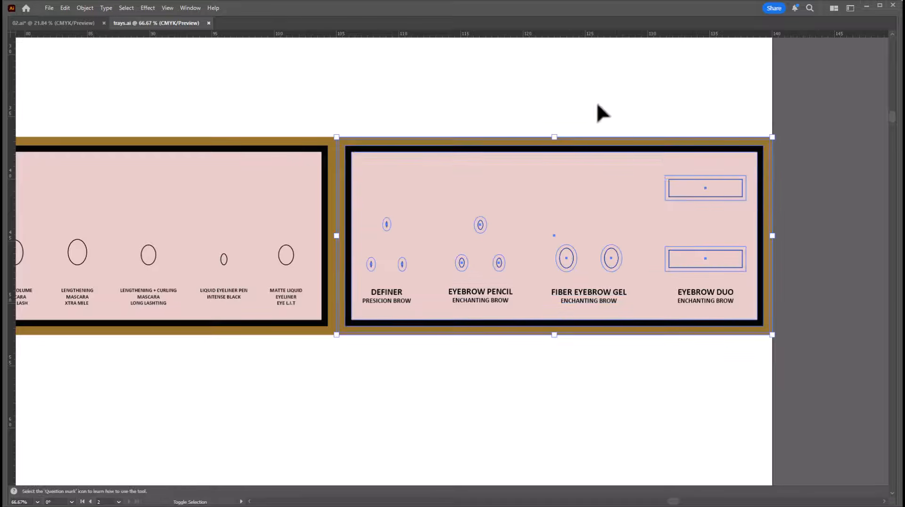
shift+drag(597, 101, 630, 182)
key(Delete)
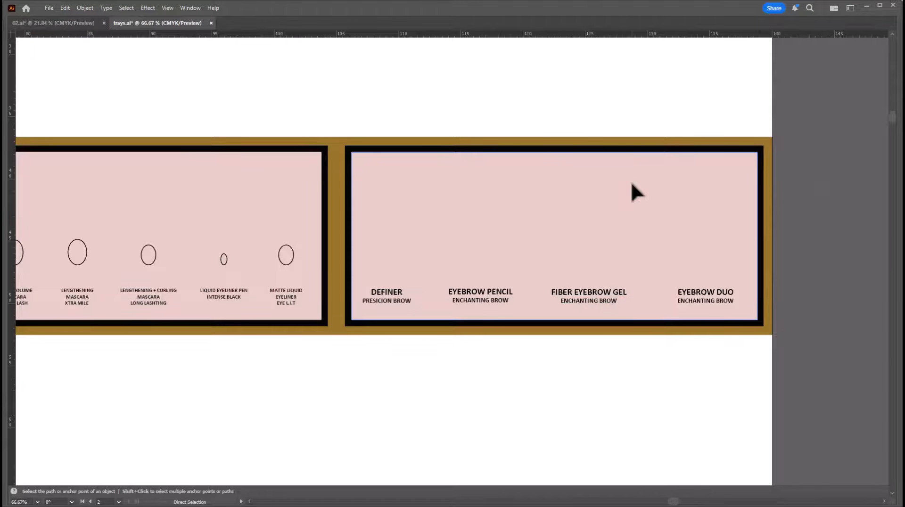
key(ctrl+z)
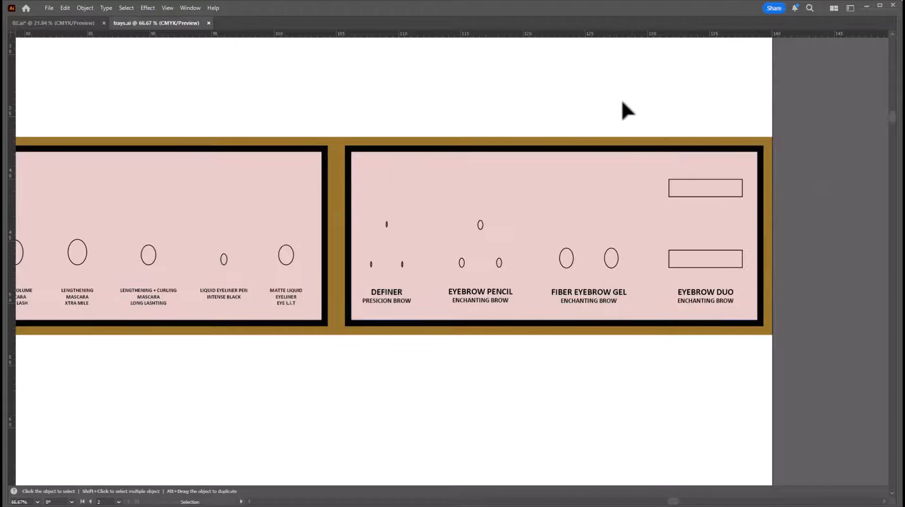
Try making a compound path from the tray's outer rectangle and the upper Eyebrow Duo cutout, and undo the changes
click(673, 190)
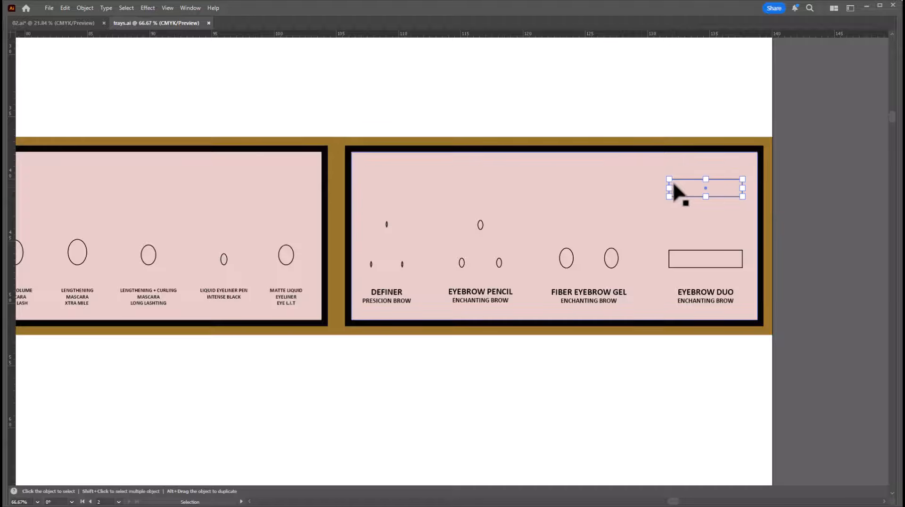
click(768, 160)
drag(768, 157, 768, 384)
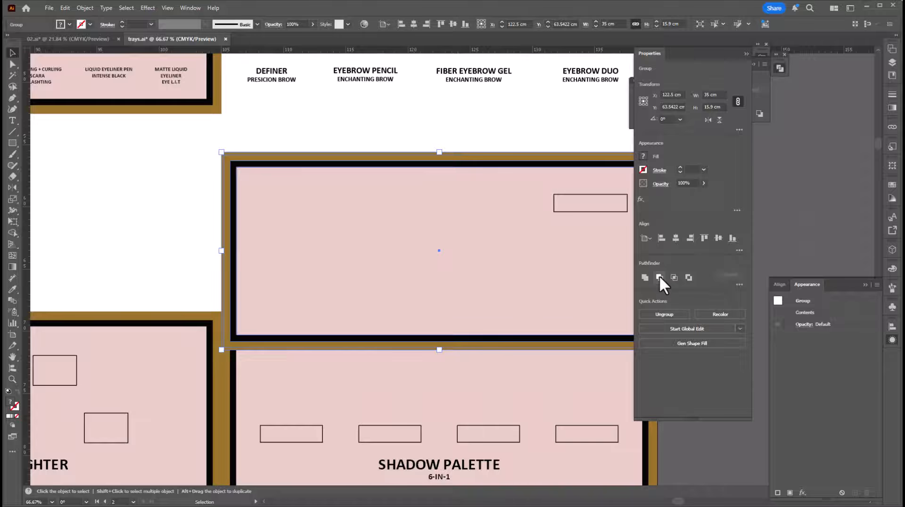
click(659, 277)
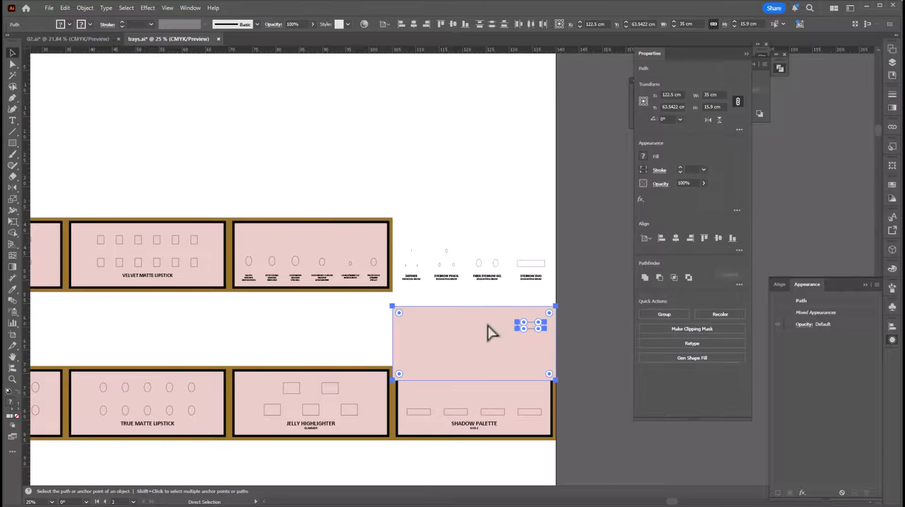
key(ctrl+z)
key(ctrl+z)
key(ctrl+z)
key(ctrl+z)
click(451, 179)
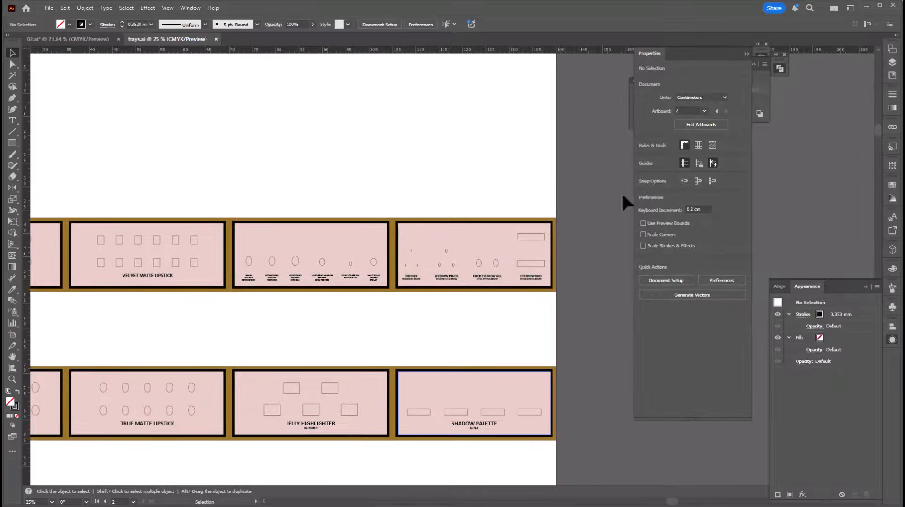
Return to Drawing3.dwg in AutoCAD, lock layers Layer1, Defpoints and 0, and unlock the Tray layer
click(865, 6)
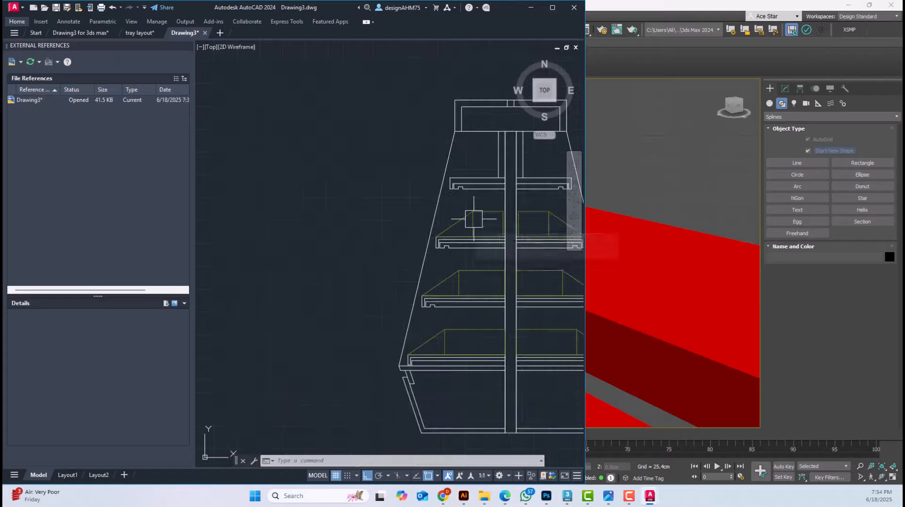
middle_drag(474, 219, 378, 221)
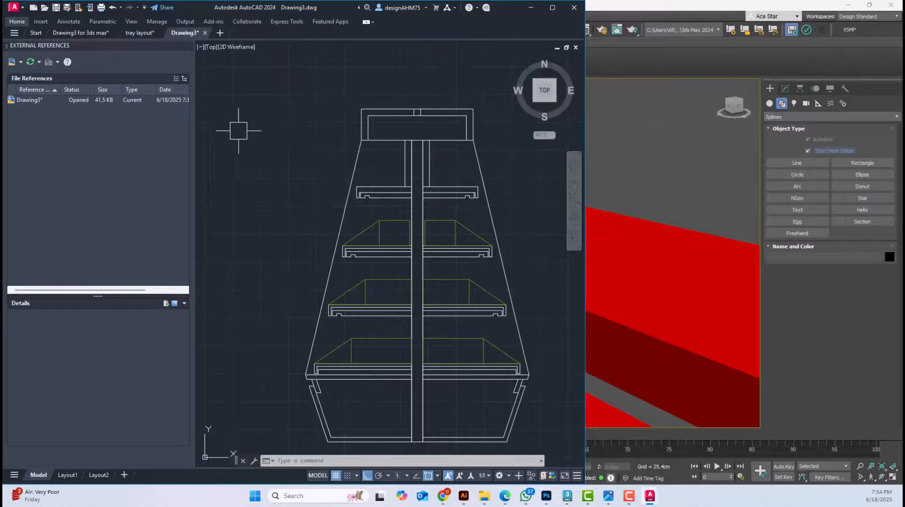
click(18, 20)
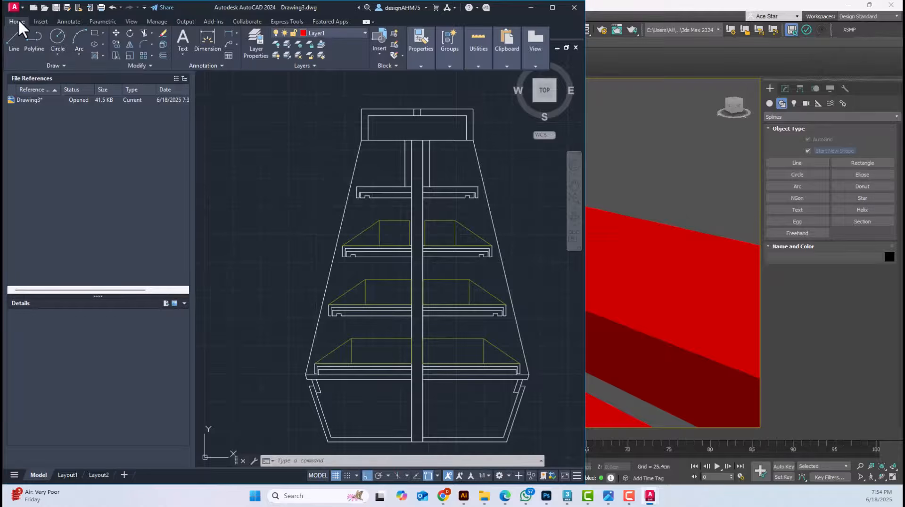
click(329, 33)
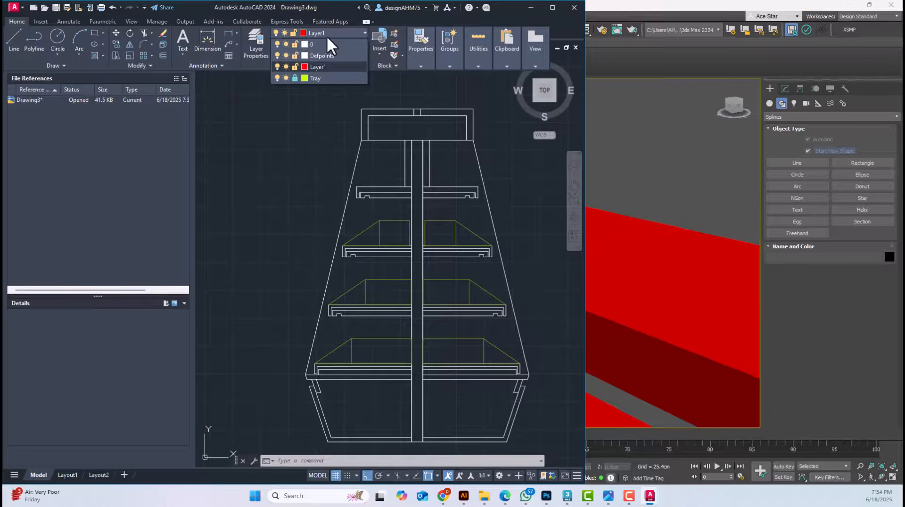
click(296, 66)
click(294, 56)
click(296, 44)
scroll(343, 114, down, 3)
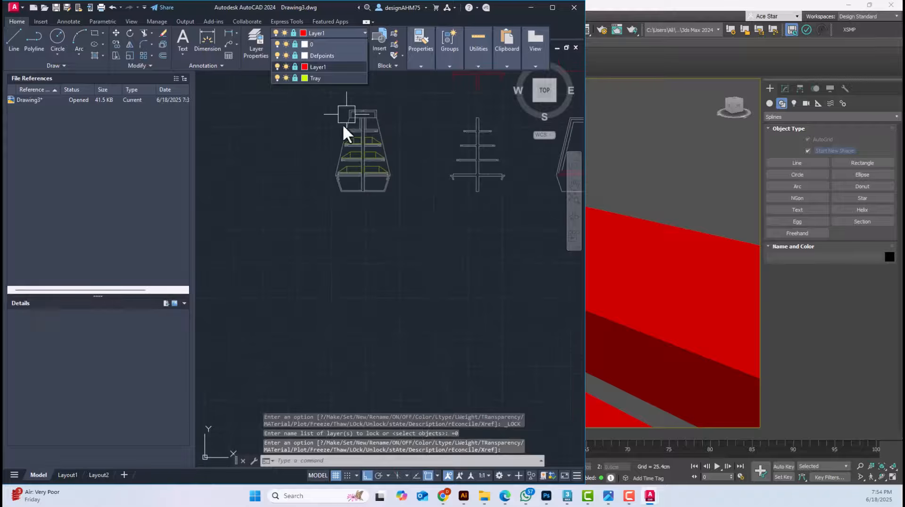
click(296, 77)
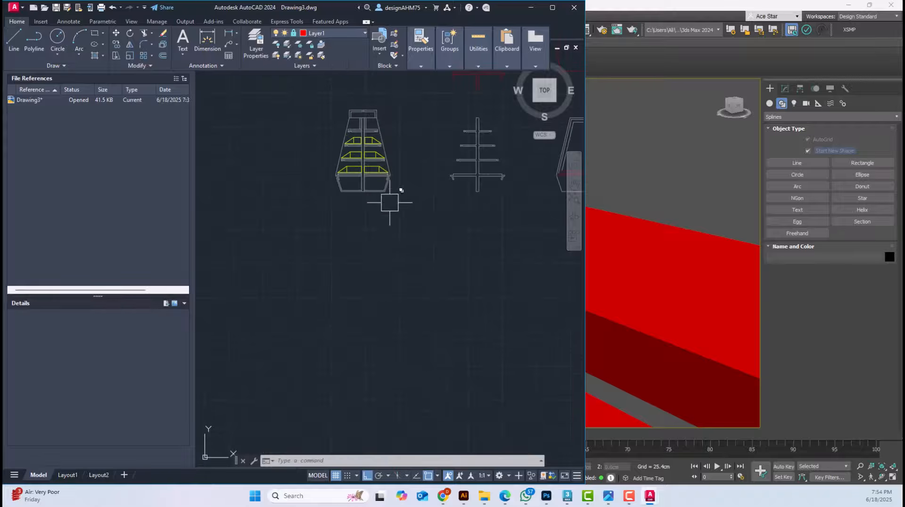
Move the sloped tray outlines straight up, clear of the gondola section and the other drawing views
middle_drag(390, 203, 389, 277)
click(310, 176)
click(421, 294)
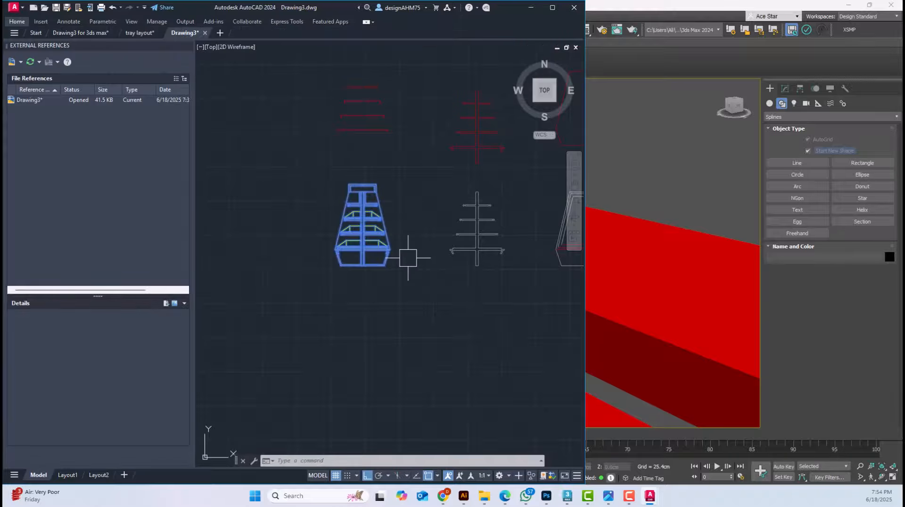
text(m)
key(space)
click(406, 308)
middle_drag(402, 209, 400, 414)
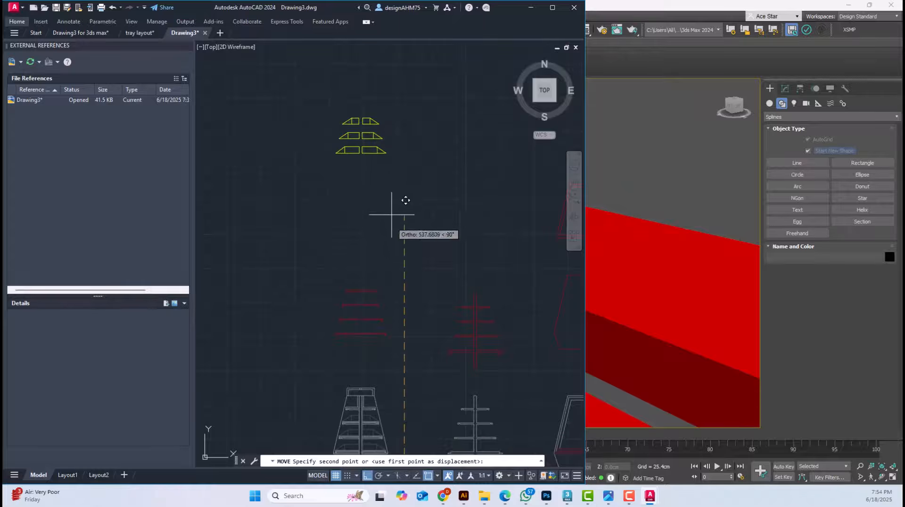
click(405, 198)
Delete all the remaining gondola views and red outlines, keeping only the yellow tray outlines
scroll(414, 184, down, 4)
middle_drag(479, 330, 406, 317)
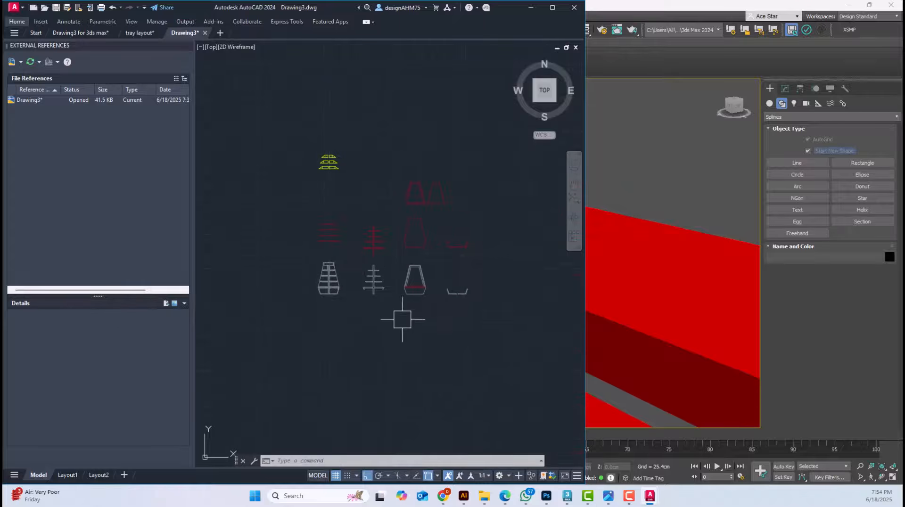
click(536, 354)
click(283, 184)
key(Delete)
Delete the inner vertical divider line from each of the six sloped tray outlines
scroll(311, 165, up, 10)
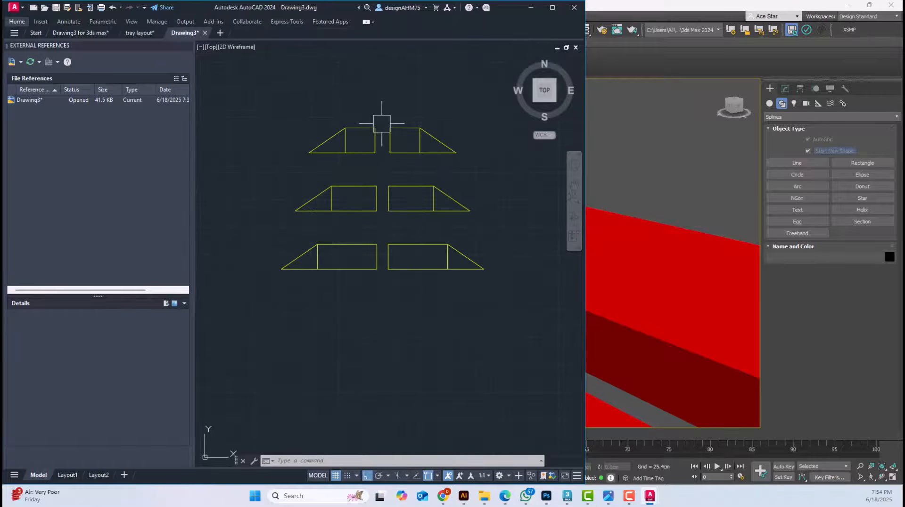
click(316, 214)
key(Delete)
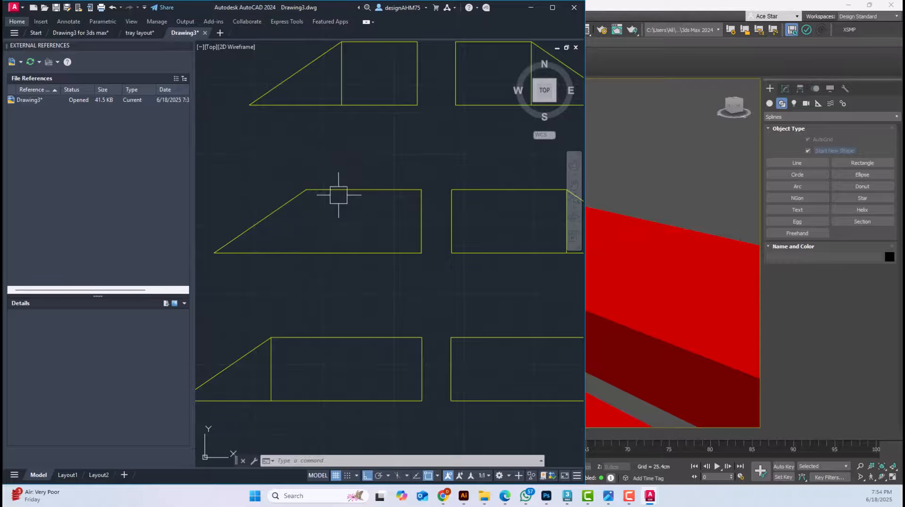
click(337, 81)
key(Delete)
scroll(386, 126, down, 2)
click(476, 94)
key(Delete)
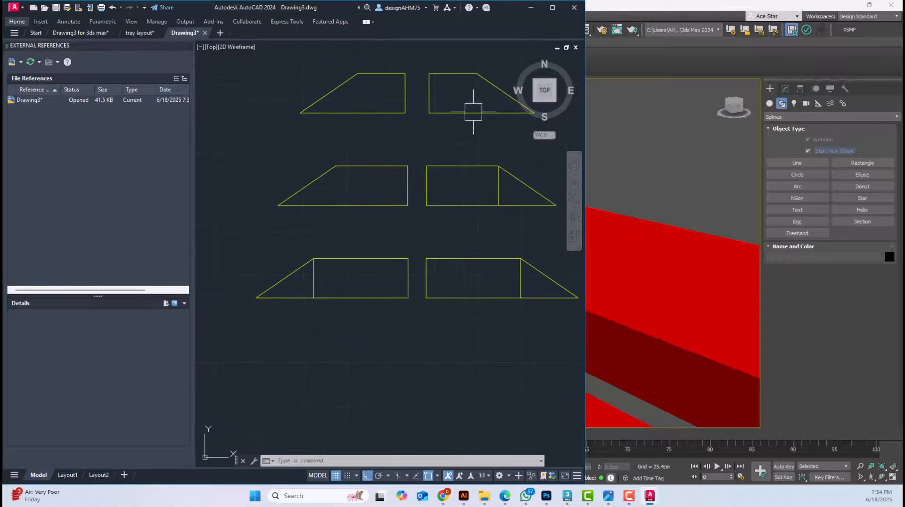
click(498, 186)
key(Delete)
click(520, 278)
key(Delete)
click(313, 278)
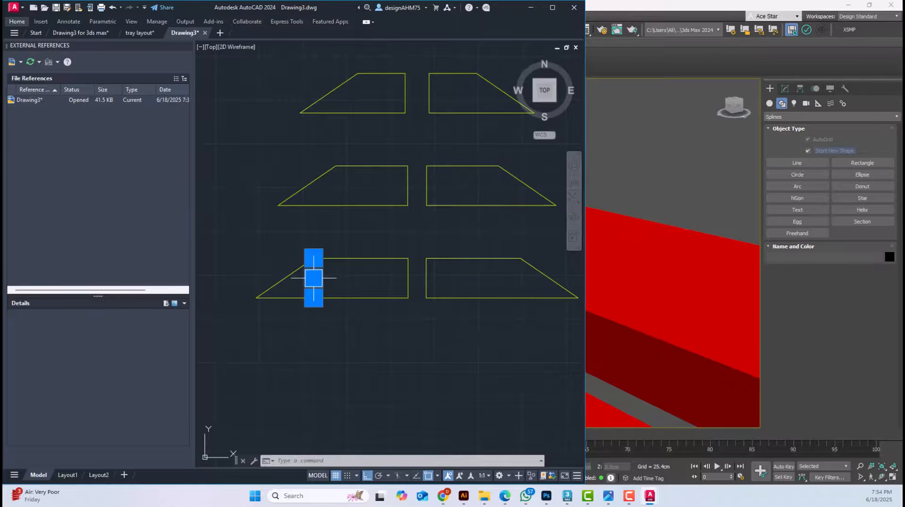
key(Delete)
Create closed polyline boundaries from the six tray outlines with Boundary, and move them up clear of the originals
scroll(319, 351, down, 4)
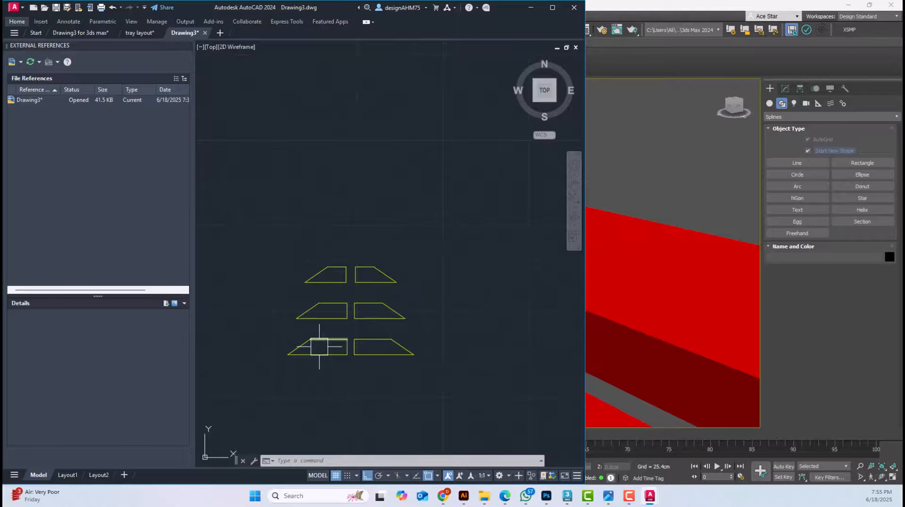
text(bo)
key(Return)
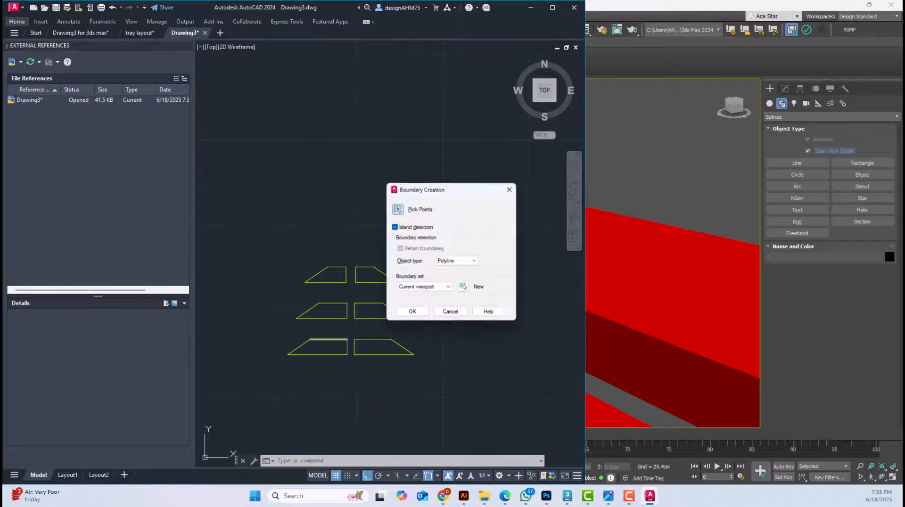
click(417, 313)
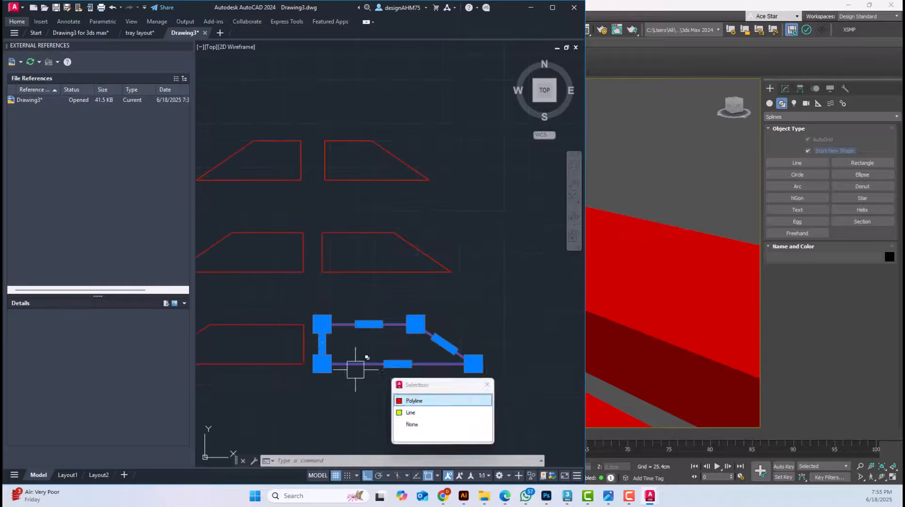
click(278, 370)
click(281, 274)
click(346, 273)
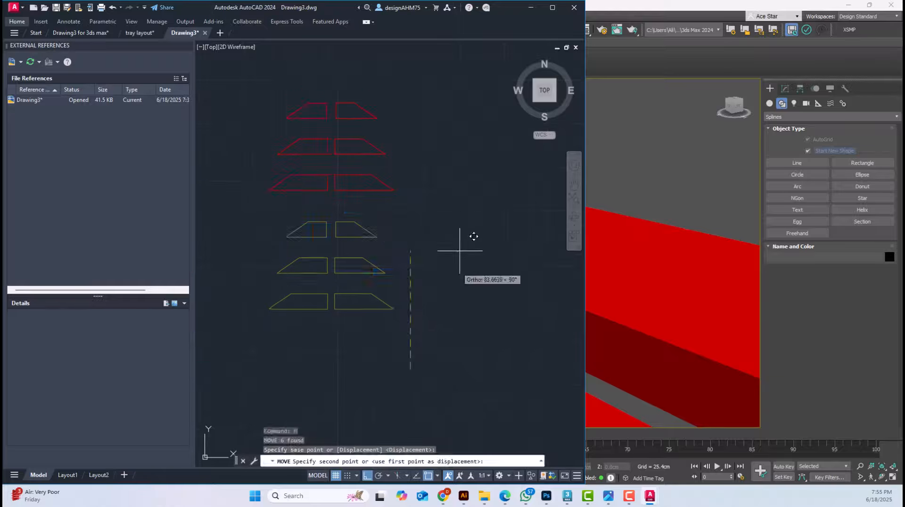
key(Escape)
Delete the original yellow tray outlines below the new red boundary polylines
click(483, 368)
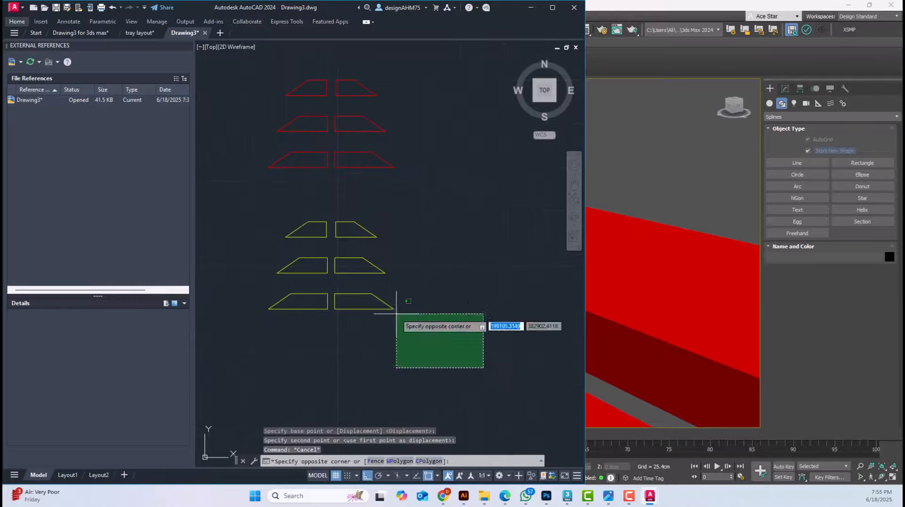
click(211, 185)
key(Delete)
Save the drawing in the Gondola Tutorial folder under a new name beginning with "Tray S"
scroll(426, 394, up, 3)
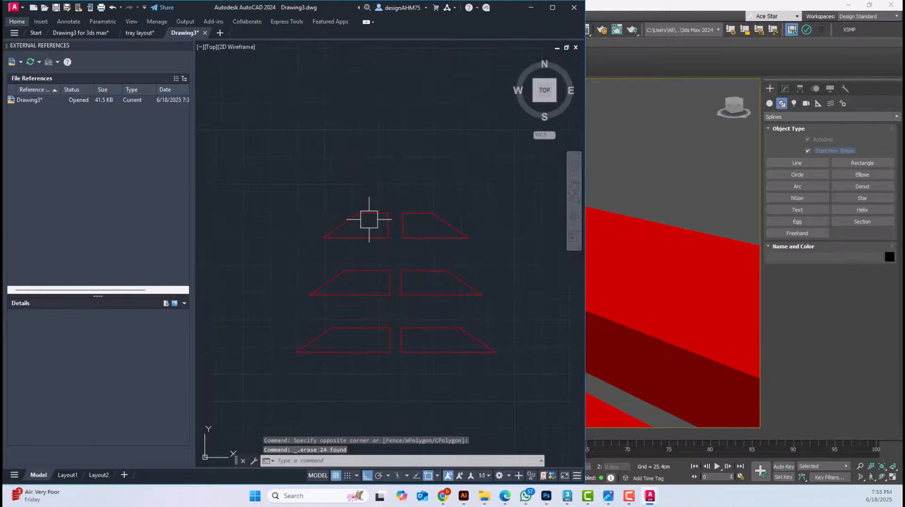
key(ctrl+shift+s)
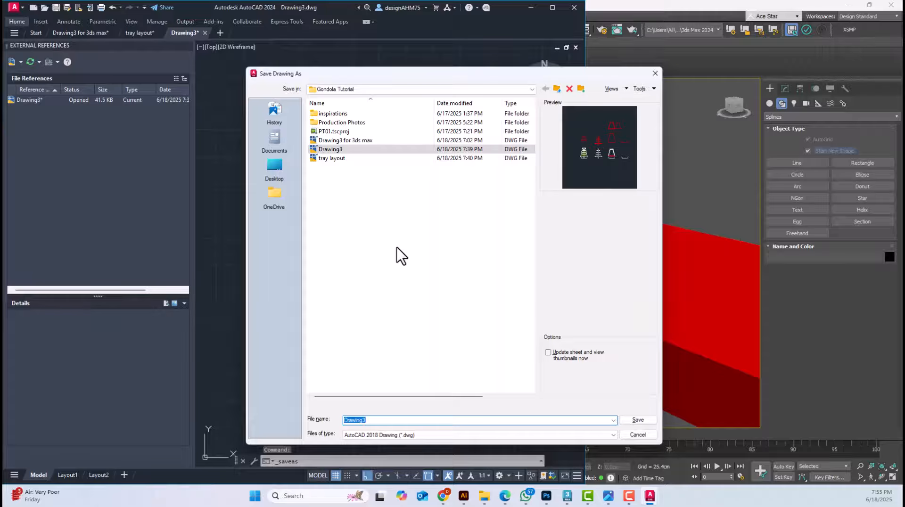
text(Tray)
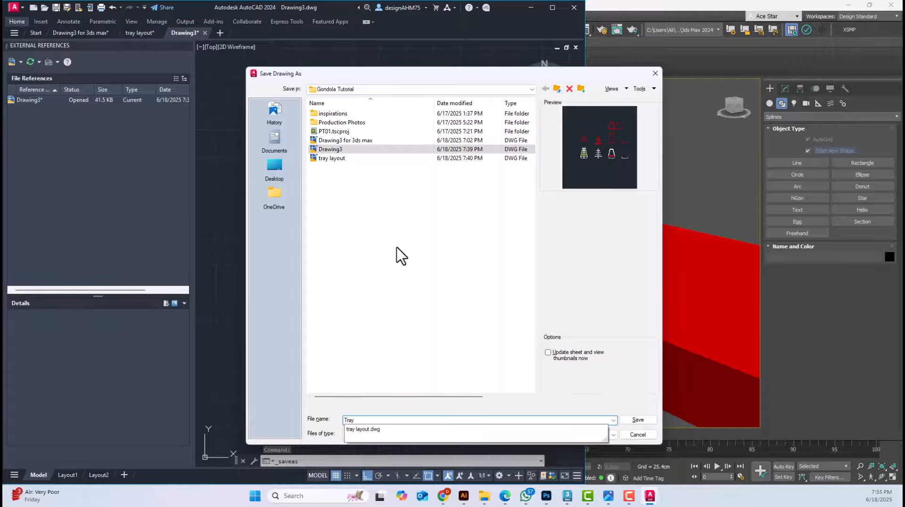
text( S)
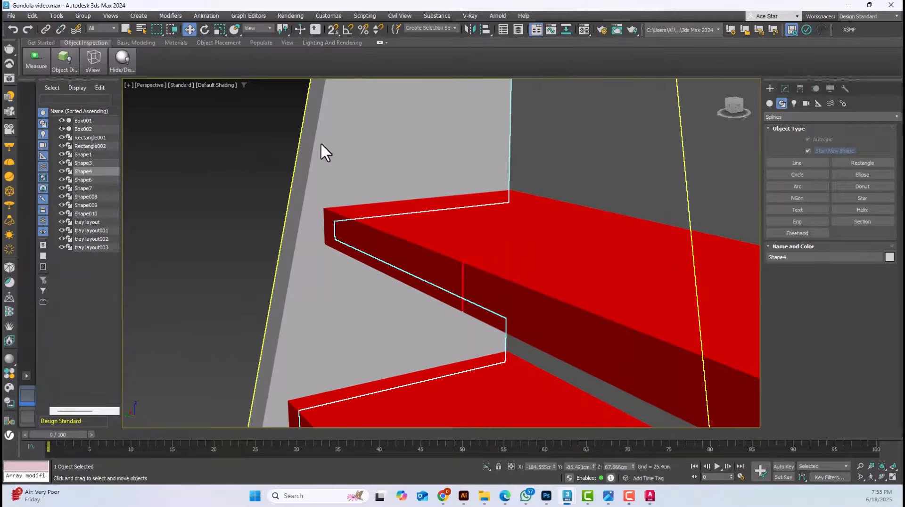
Switch to Gondola video.max in 3ds Max and import the saved tray outlines drawing
click(14, 15)
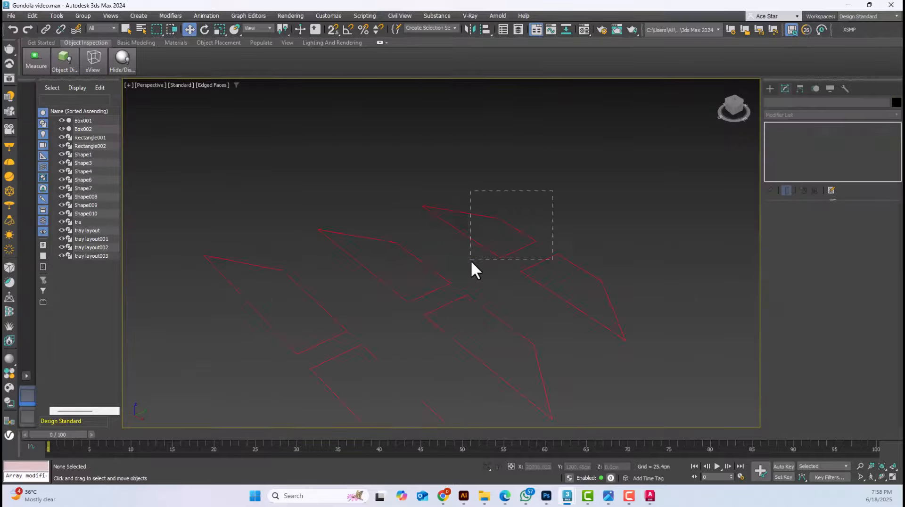
drag(470, 260, 469, 259)
scroll(518, 254, down, 3)
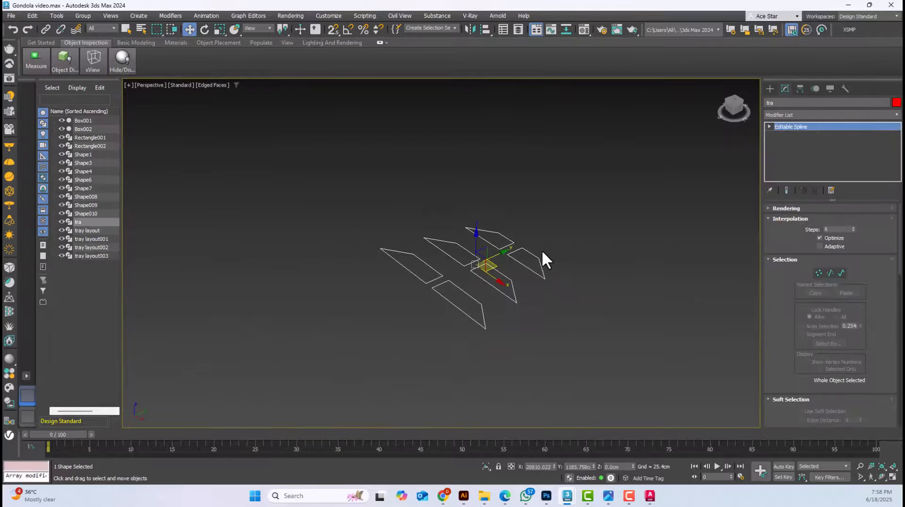
Rotate the imported tray outlines -90 degrees about Z with angle snap, and tilt them upright to match the gondola's side profile
alt+middle_drag(541, 259, 492, 273)
key(t)
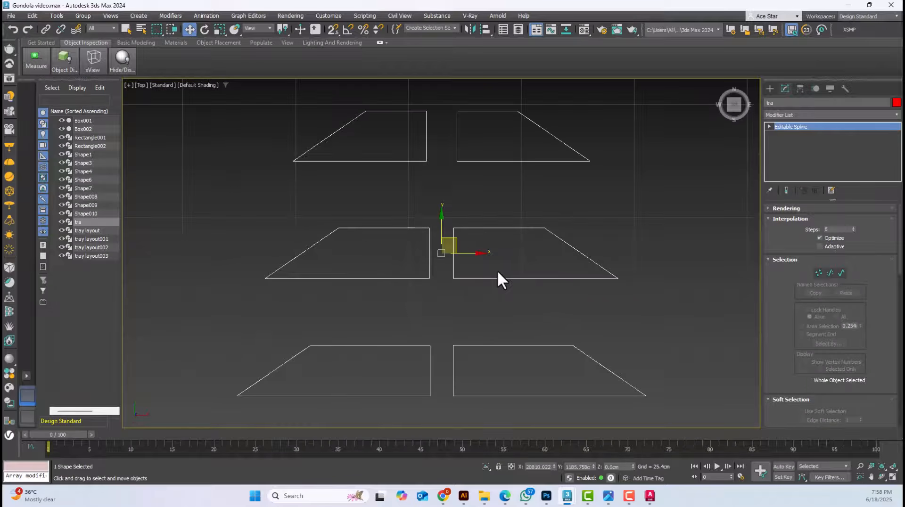
click(204, 29)
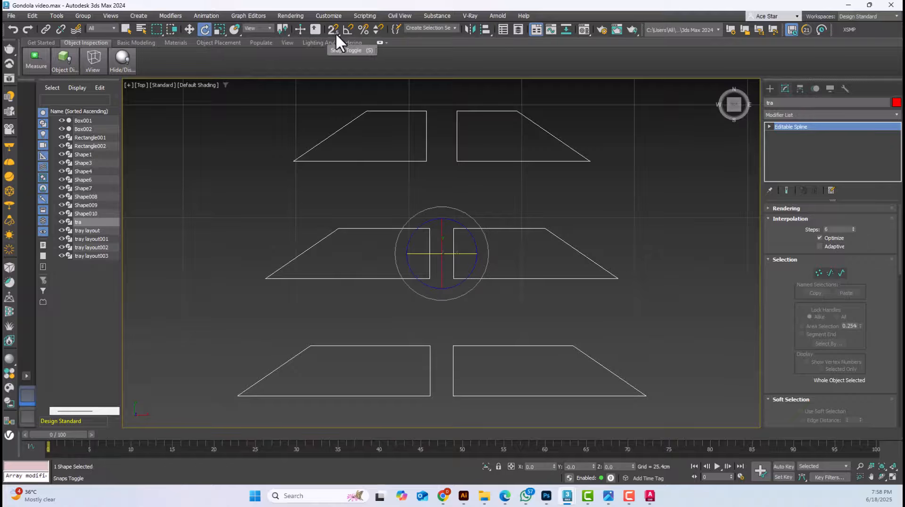
scroll(427, 193, down, 3)
drag(410, 183, 454, 171)
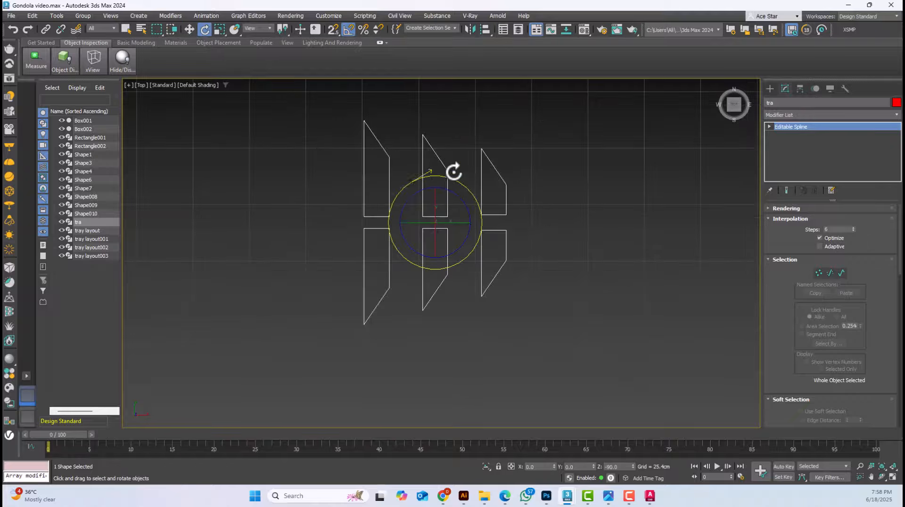
drag(461, 224, 414, 229)
Move the tray outlines in the Left view onto the gondola's three lower shelves, on both sides of the central panel
click(191, 29)
key(f)
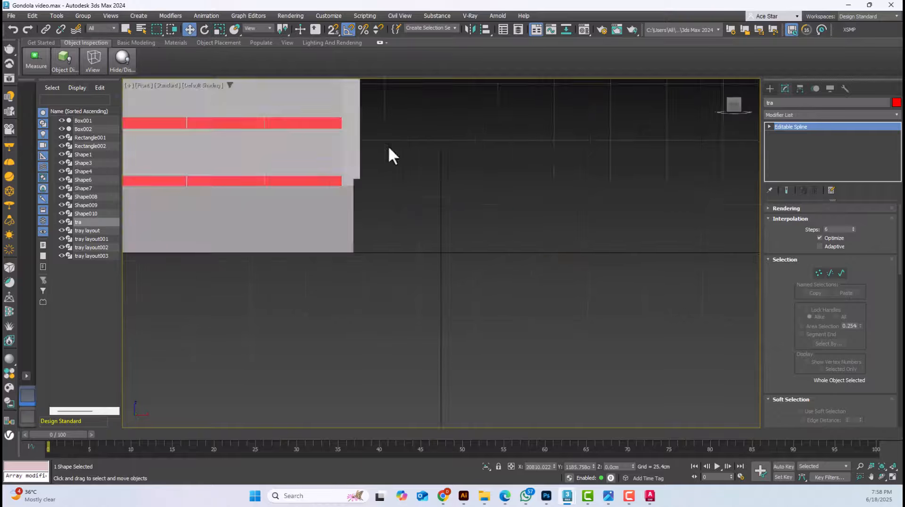
key(l)
scroll(472, 185, down, 8)
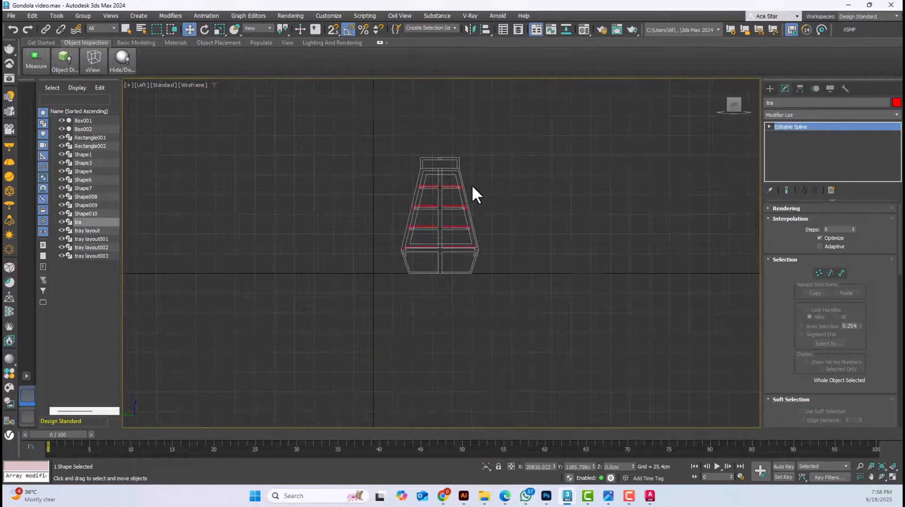
scroll(449, 199, up, 8)
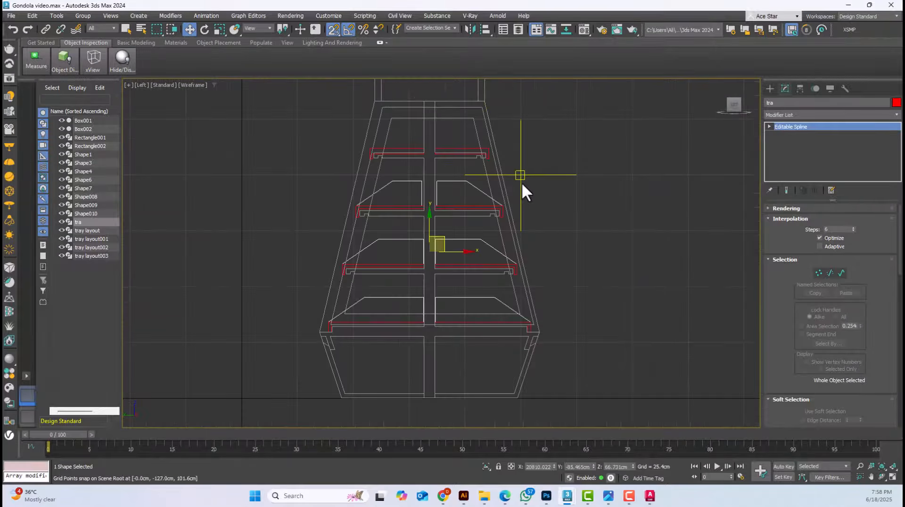
middle_drag(523, 166, 525, 191)
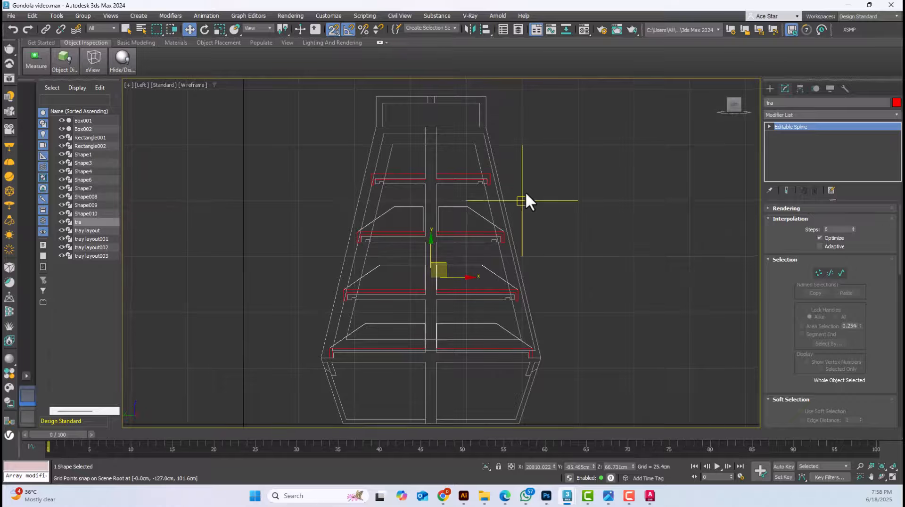
Move the tray outlines along X in the Top view to the gondola
key(t)
scroll(525, 190, down, 10)
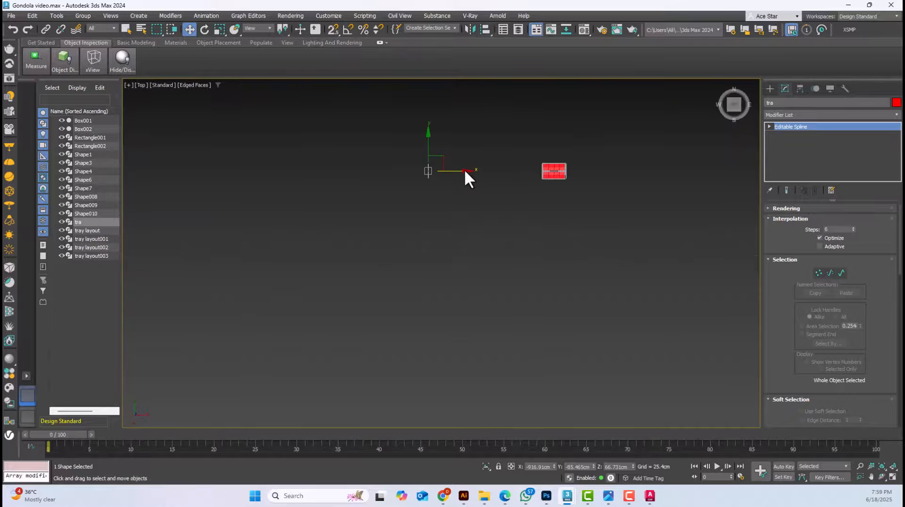
drag(464, 169, 581, 173)
scroll(540, 174, up, 8)
Apply an Extrude modifier with an amount of 34.625 cm to the imported tray outlines
click(540, 174)
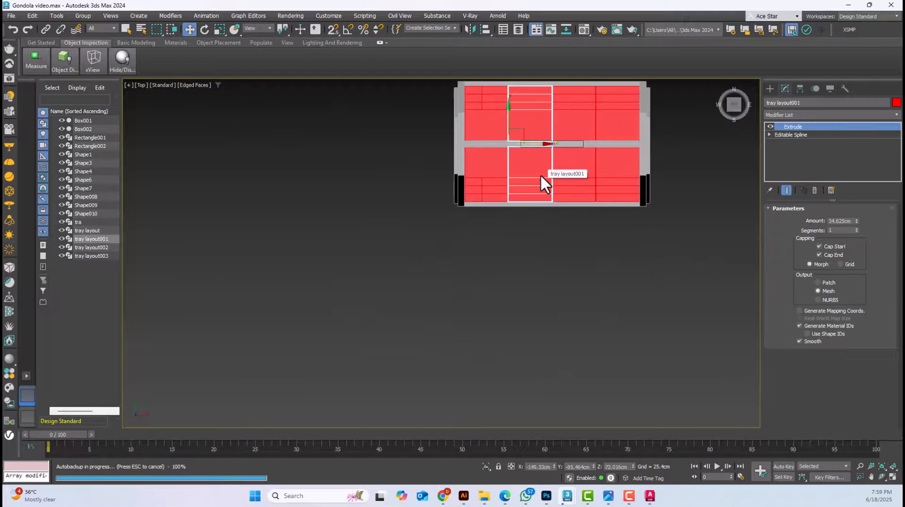
key(p)
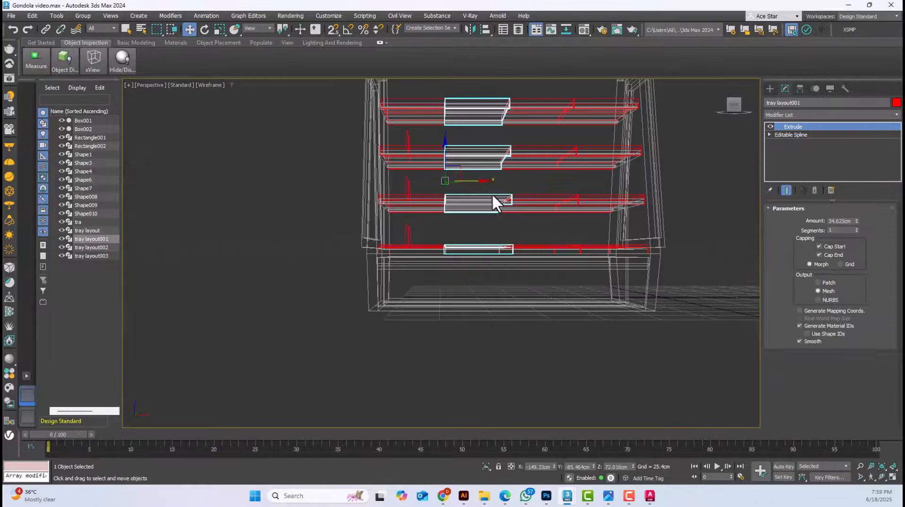
alt+middle_drag(492, 196, 519, 202)
key(F3)
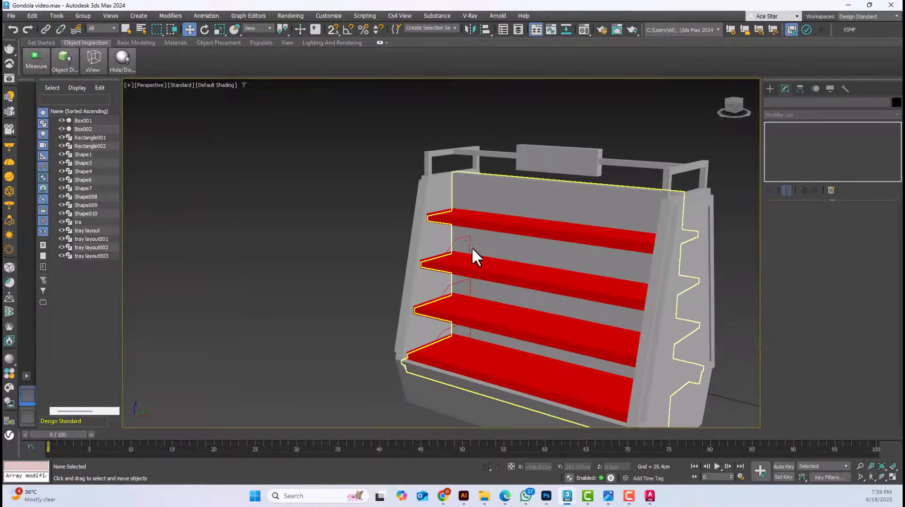
click(471, 247)
click(789, 115)
text(ext)
key(Return)
Snap the extruded sloped trays in the Front view to the side edges of the first tray column
key(f)
key(F3)
scroll(455, 274, up, 6)
scroll(536, 278, up, 3)
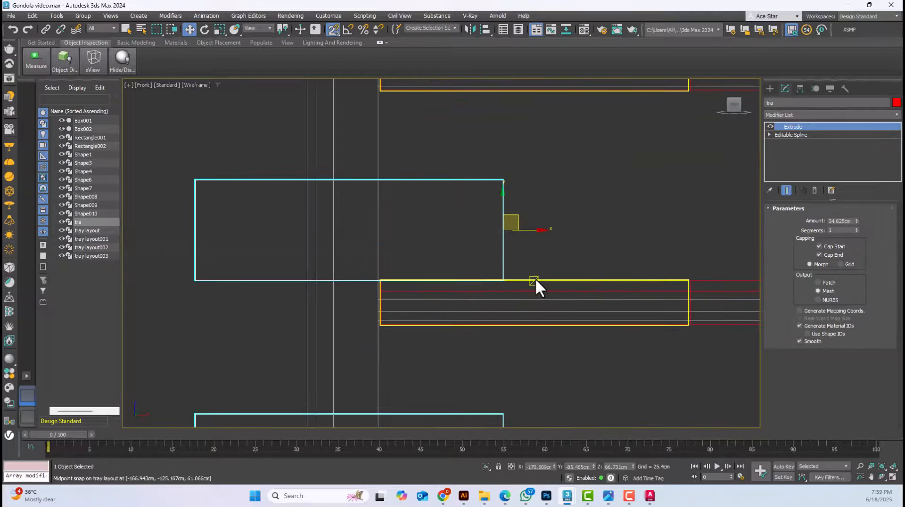
key(s)
drag(500, 271, 686, 272)
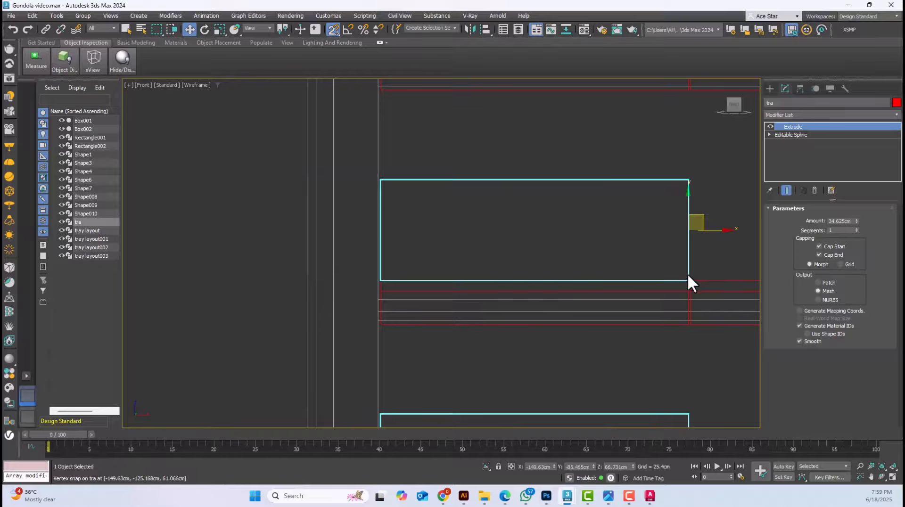
Copy the extruded sloped trays sideways by one tray width, making three copies to fill the remaining shelf columns
scroll(690, 274, up, 3)
middle_drag(695, 274, 319, 264)
scroll(319, 264, down, 2)
shift+drag(311, 270, 746, 272)
double_click(477, 251)
click(462, 285)
Select all four sloped tray objects and change their object colour from the 3ds Max palette to dark grey
key(p)
scroll(471, 257, up, 4)
click(379, 209)
mouse_move(568, 268)
alt+middle_down()
mouse_move(471, 257)
mouse_move(545, 226)
alt+middle_up()
ctrl+click(403, 225)
ctrl+click(426, 239)
ctrl+click(452, 255)
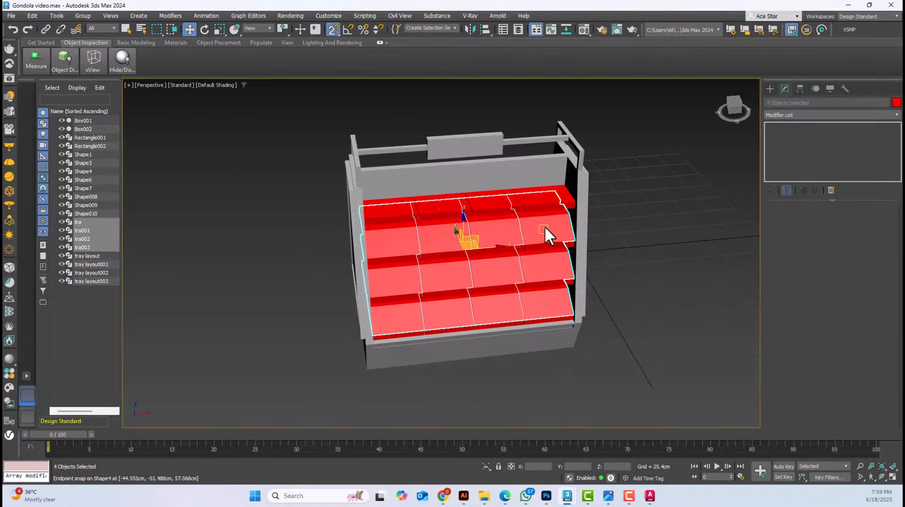
click(896, 103)
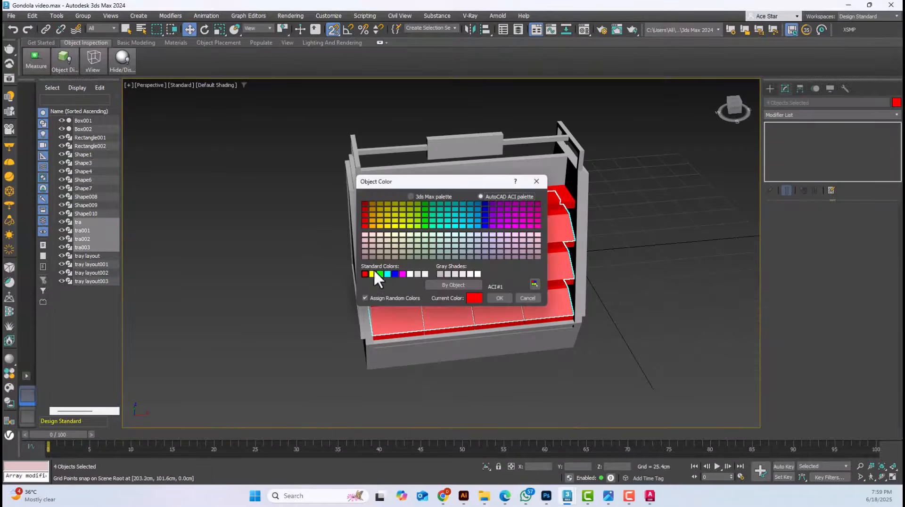
click(426, 195)
click(524, 267)
click(499, 298)
Fit the whole gondola in the Perspective view, turn off object snapping and clear the selection
alt+middle_drag(498, 278, 479, 169)
key(ctrl+a)
key(z)
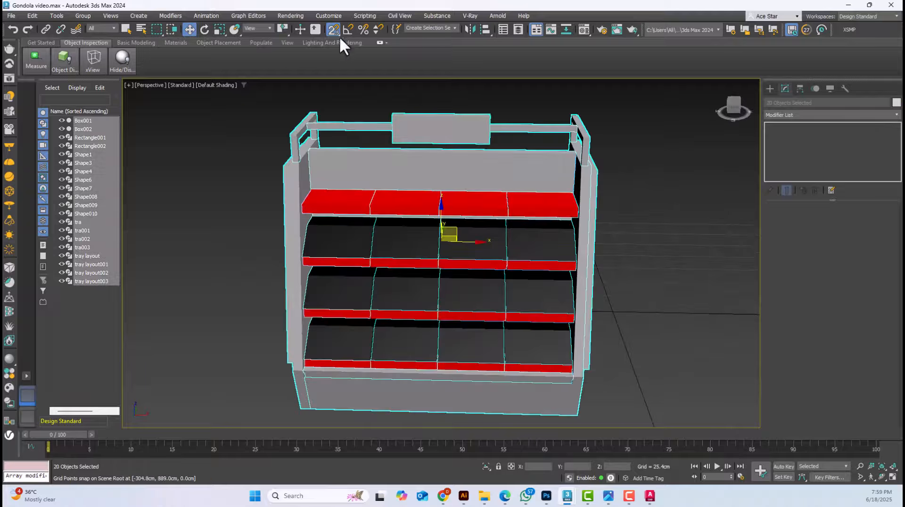
click(617, 235)
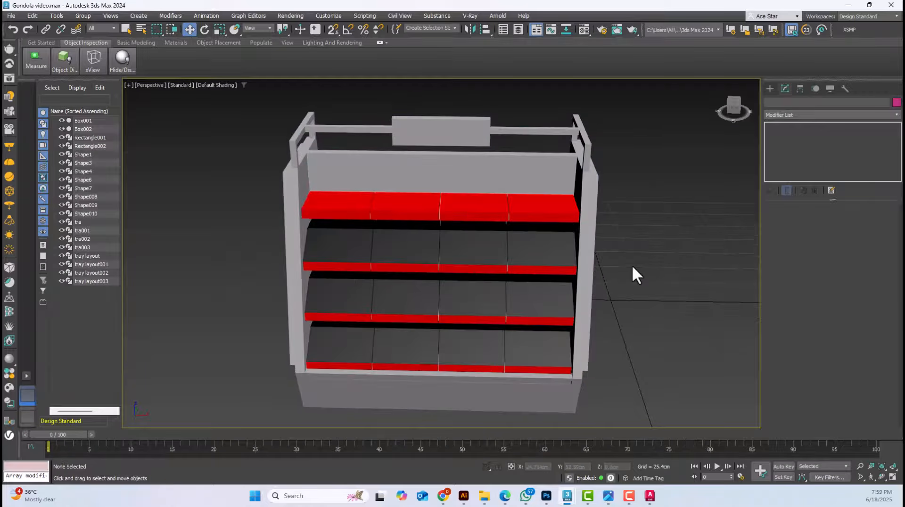
Save the gondola scene and view the model from its side panel
alt+middle_drag(583, 271, 516, 268)
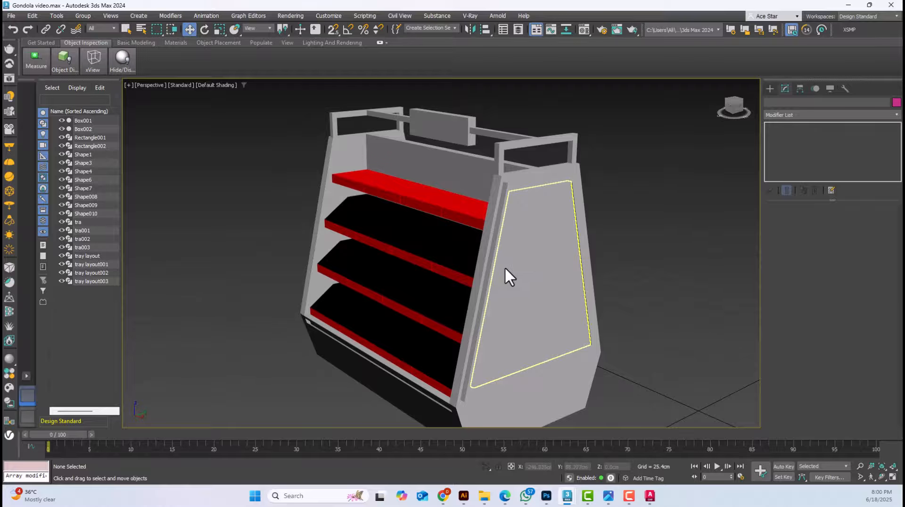
scroll(504, 267, down, 5)
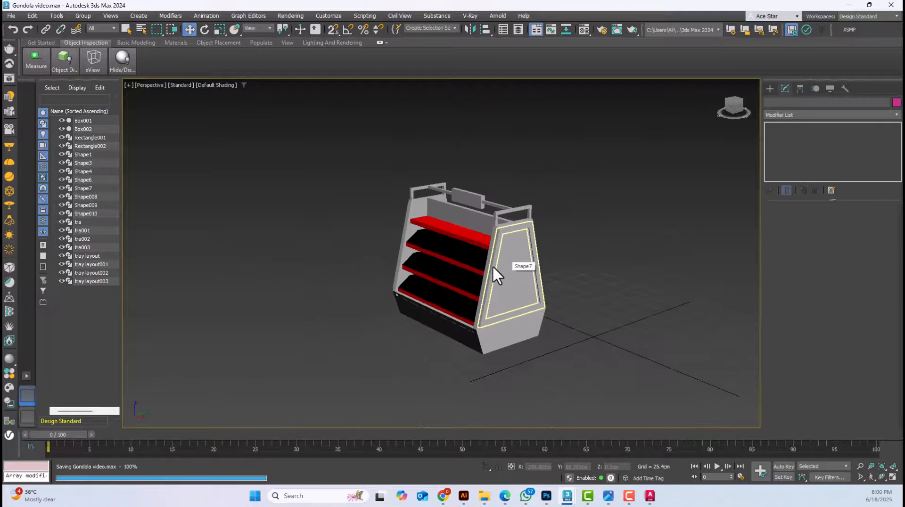
alt+middle_drag(493, 265, 524, 412)
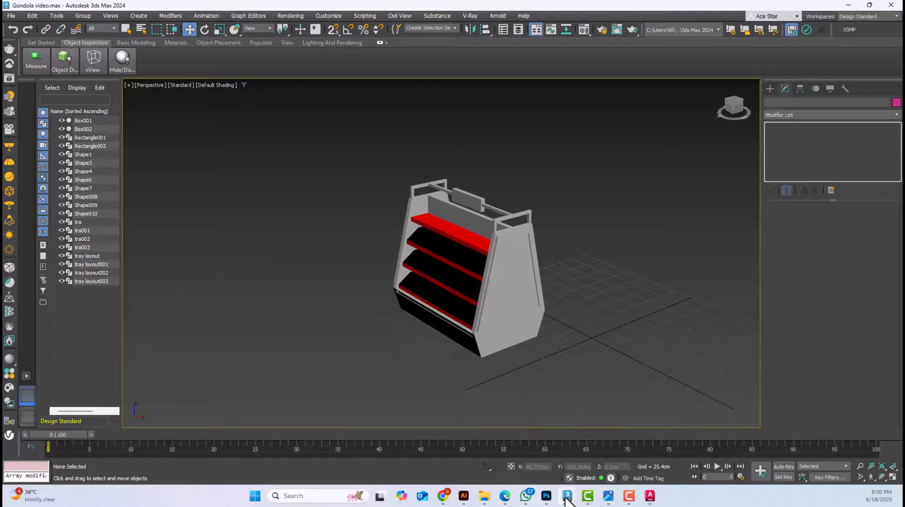
Switch to the finished Gondola.max scene and examine the cosmetic tubes on the top shelf in shaded display without edges
mouse_move(567, 497)
click(535, 456)
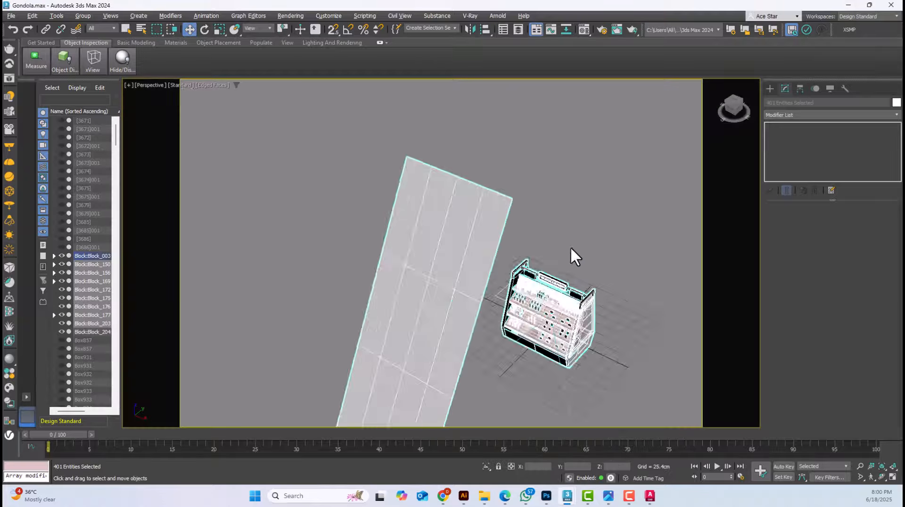
scroll(571, 249, up, 8)
click(577, 288)
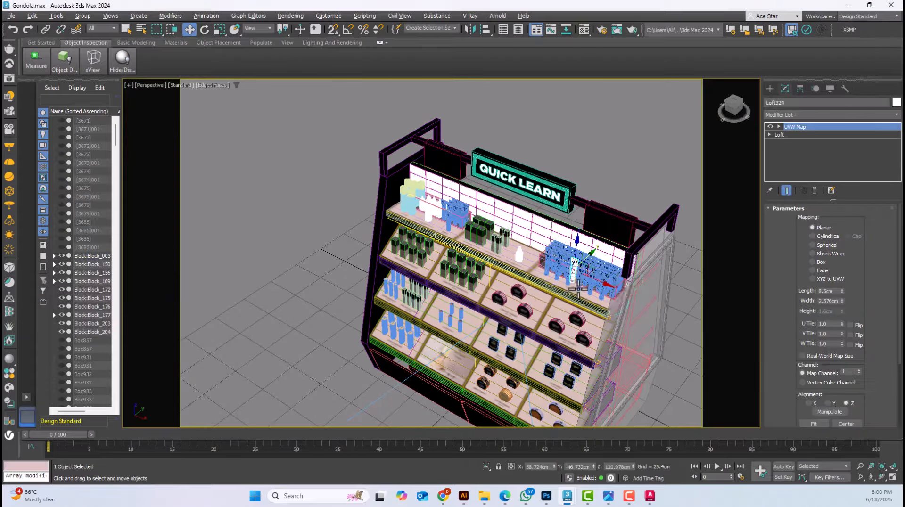
alt+middle_drag(578, 289, 640, 280)
scroll(581, 267, up, 6)
key(F4)
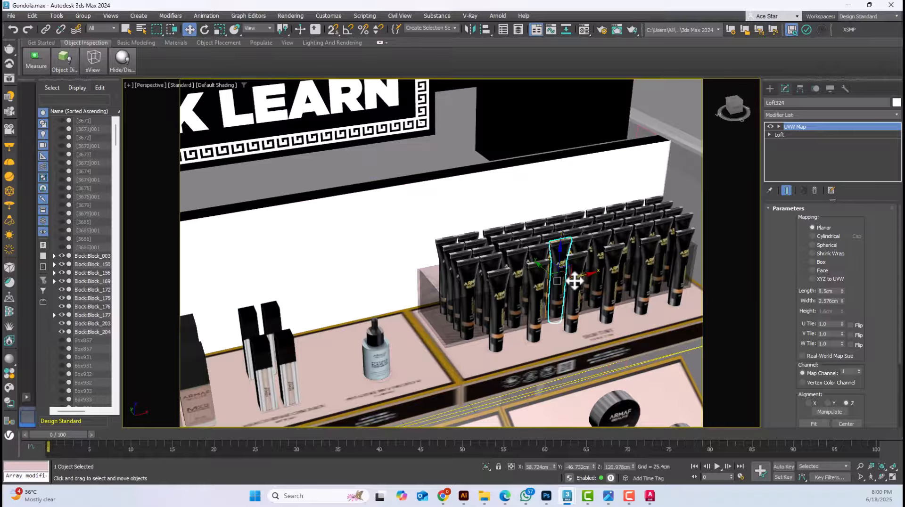
click(573, 297)
scroll(572, 306, up, 5)
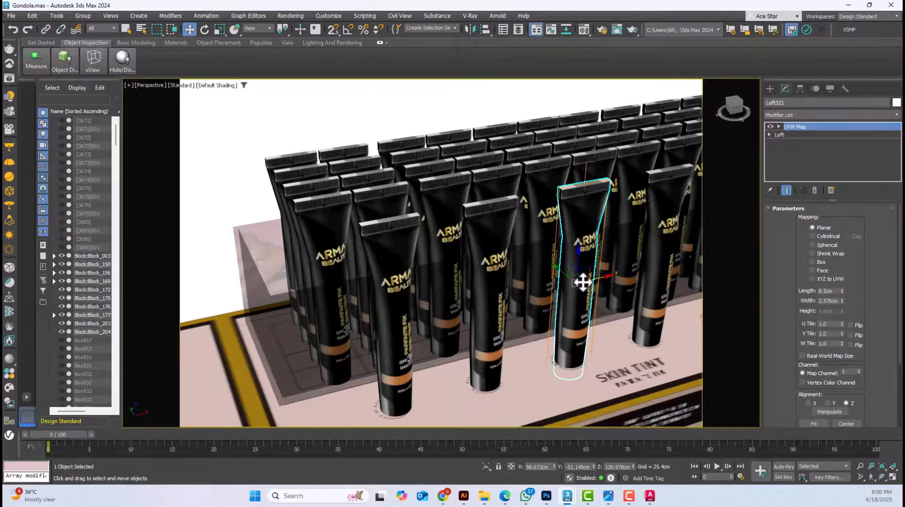
click(851, 5)
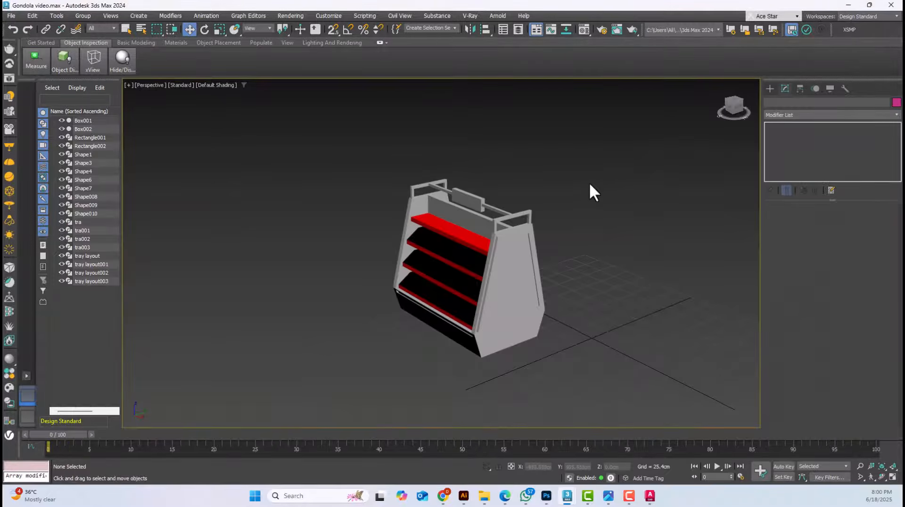
Examine the red tray fronts and the sloped trays at the end of the gondola's shelves
drag(559, 374, 595, 395)
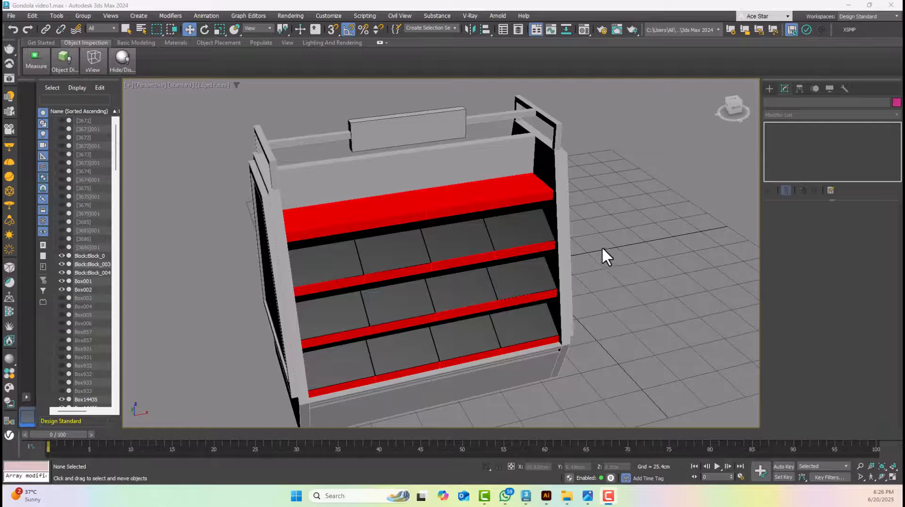
click(510, 159)
click(607, 144)
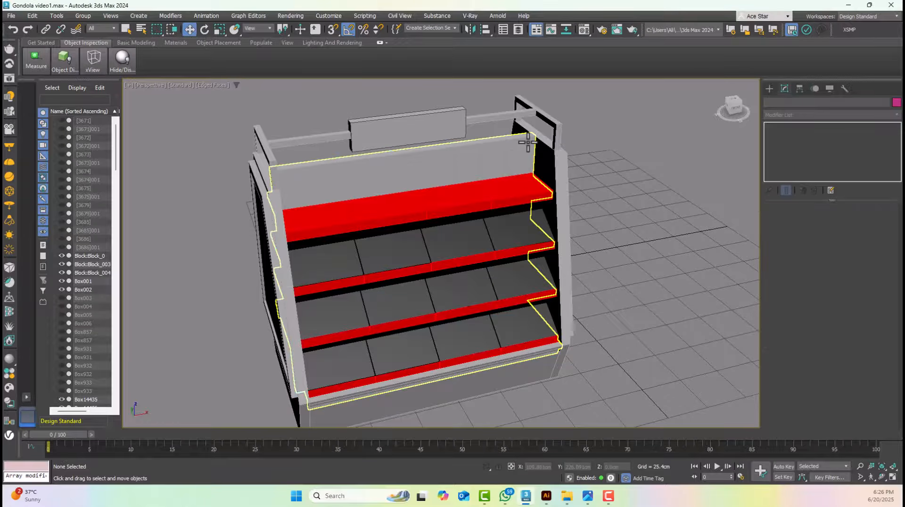
scroll(528, 142, up, 5)
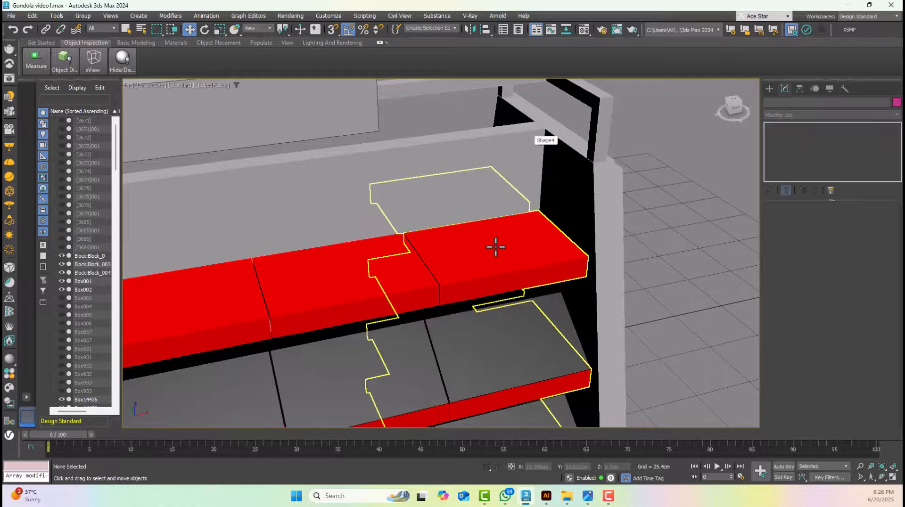
click(489, 274)
click(644, 256)
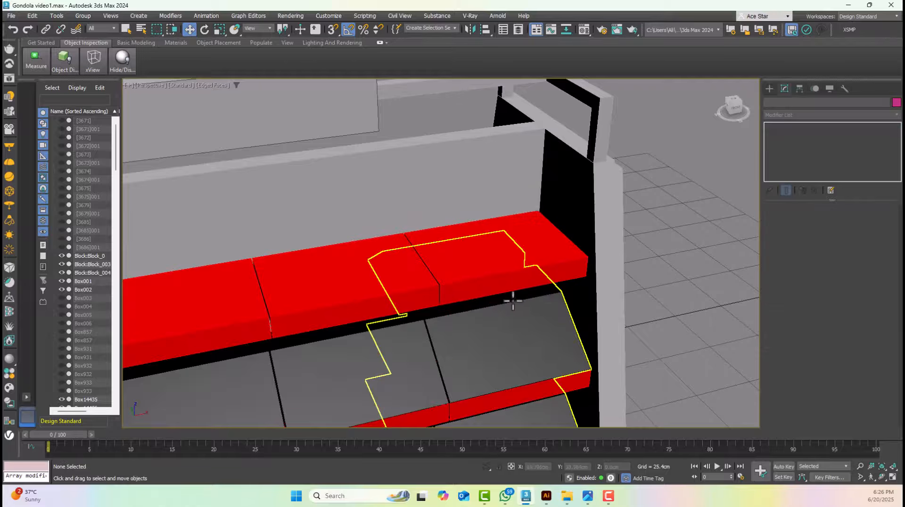
click(508, 344)
middle_drag(508, 344, 473, 186)
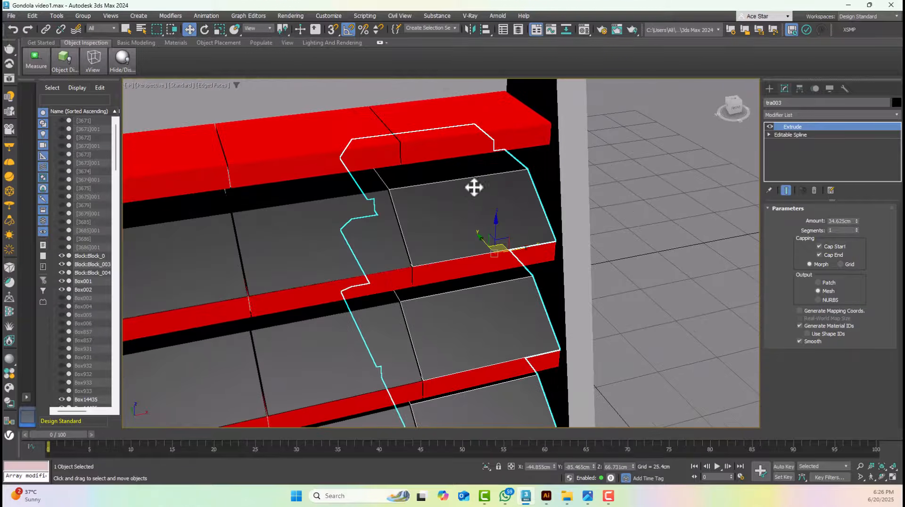
click(631, 196)
middle_drag(526, 172, 543, 283)
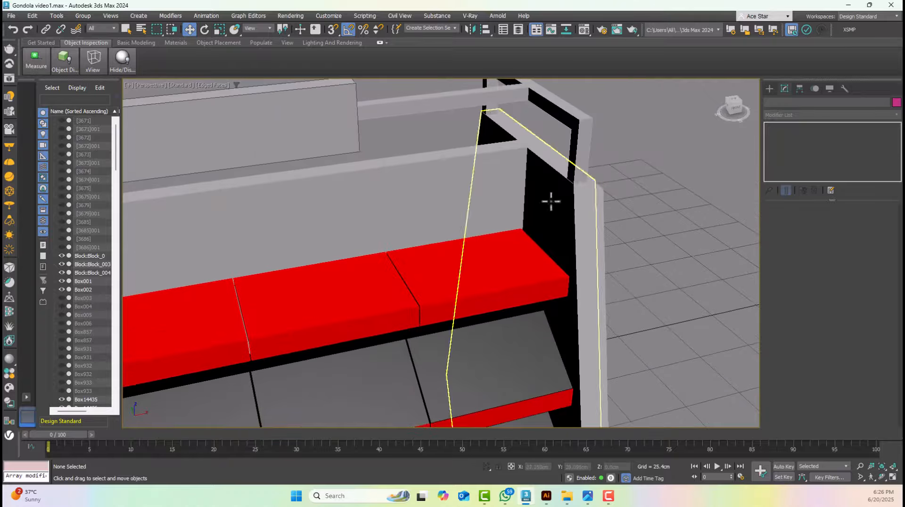
Examine the top crossbar and sign box, and compare them with the QUICK LEARN sign in the reference image Gondola.jpg
middle_drag(551, 117, 560, 174)
click(560, 173)
click(500, 164)
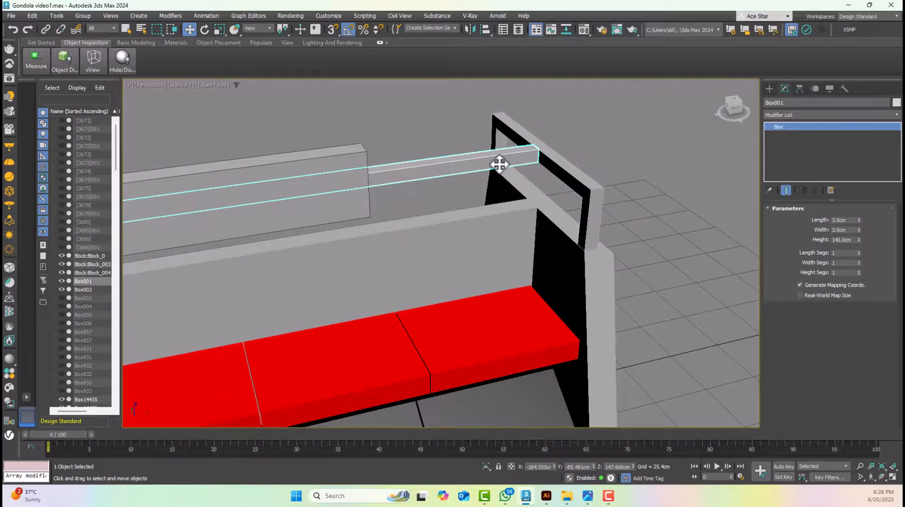
click(352, 172)
middle_drag(352, 171, 528, 150)
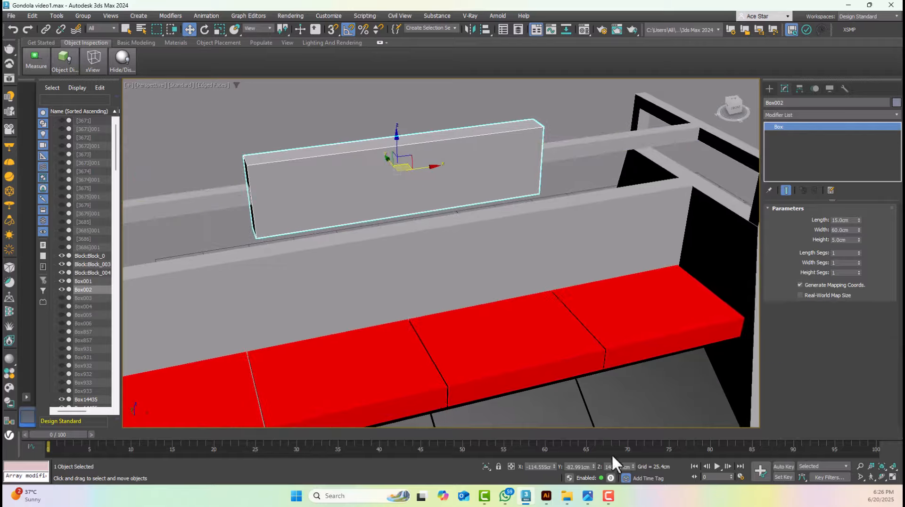
click(588, 497)
drag(457, 167, 456, 425)
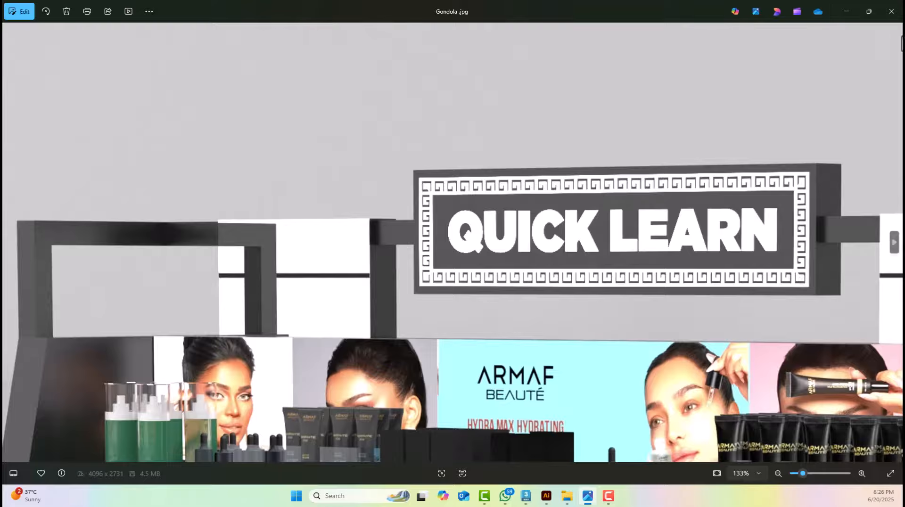
click(847, 11)
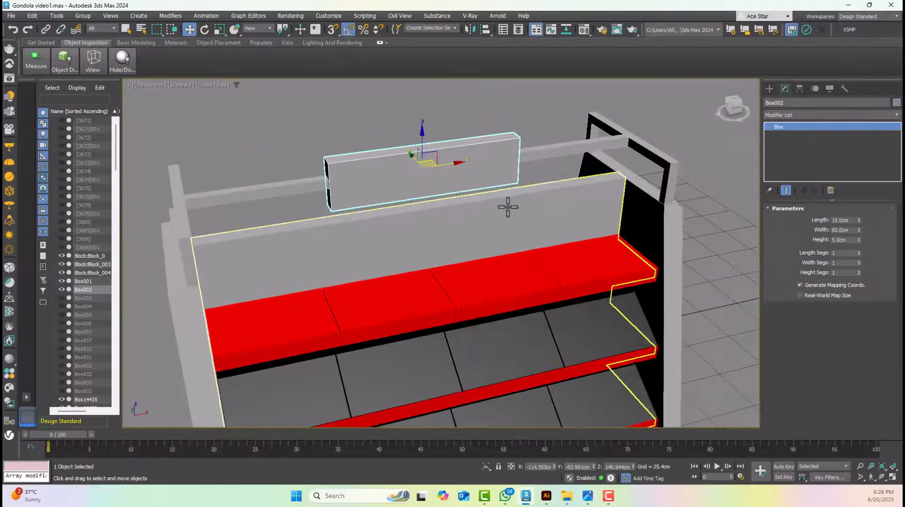
Compare the top shelf's red tray sections with the printed label strips and product displays in the reference image Gondola.jpg
click(589, 254)
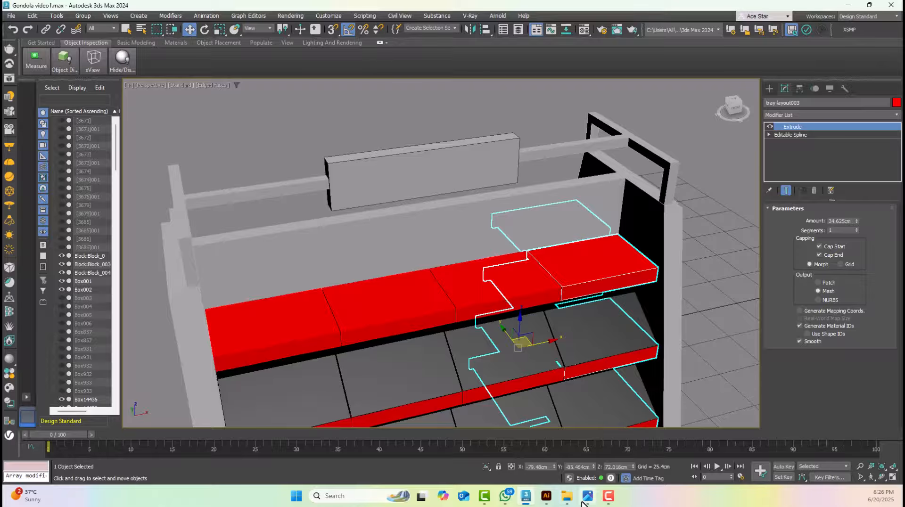
mouse_move(587, 499)
click(613, 446)
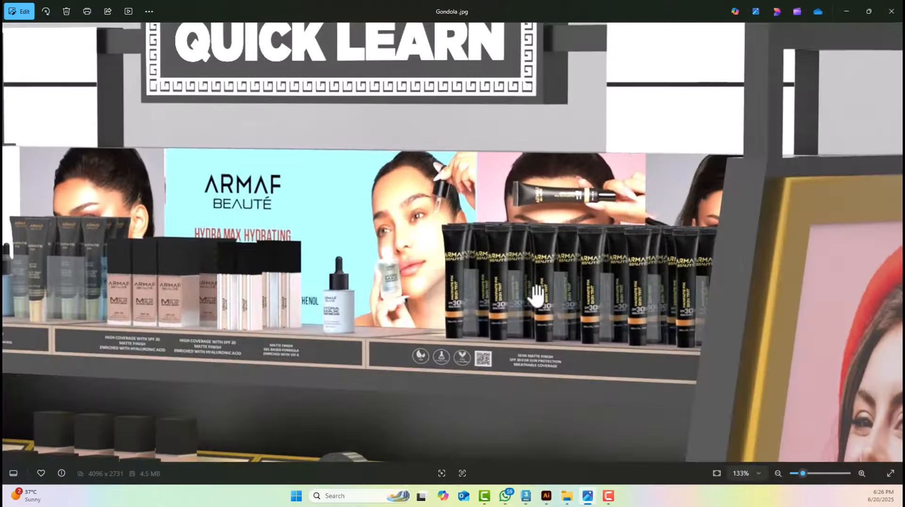
drag(606, 339, 556, 318)
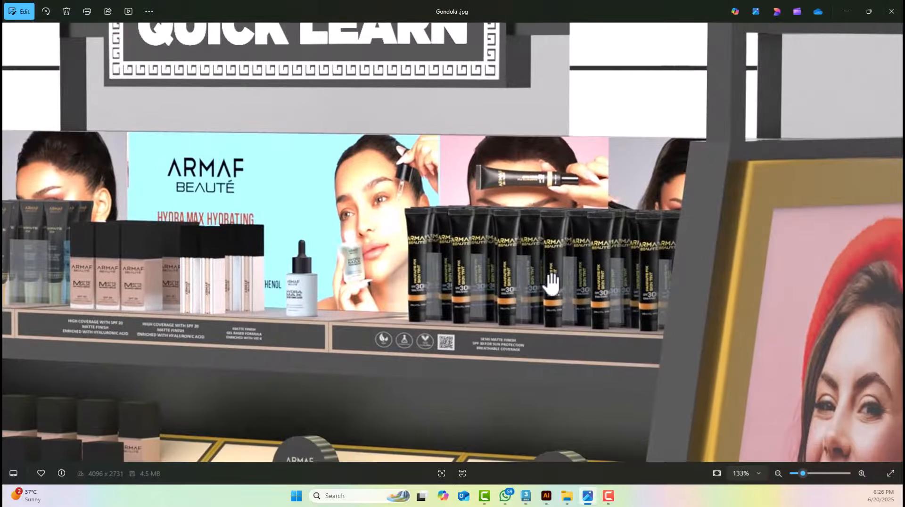
click(845, 10)
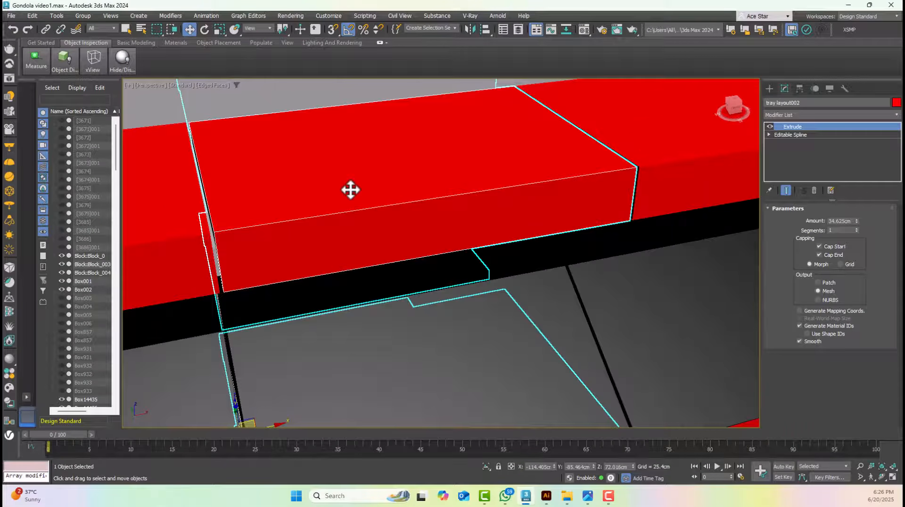
click(587, 496)
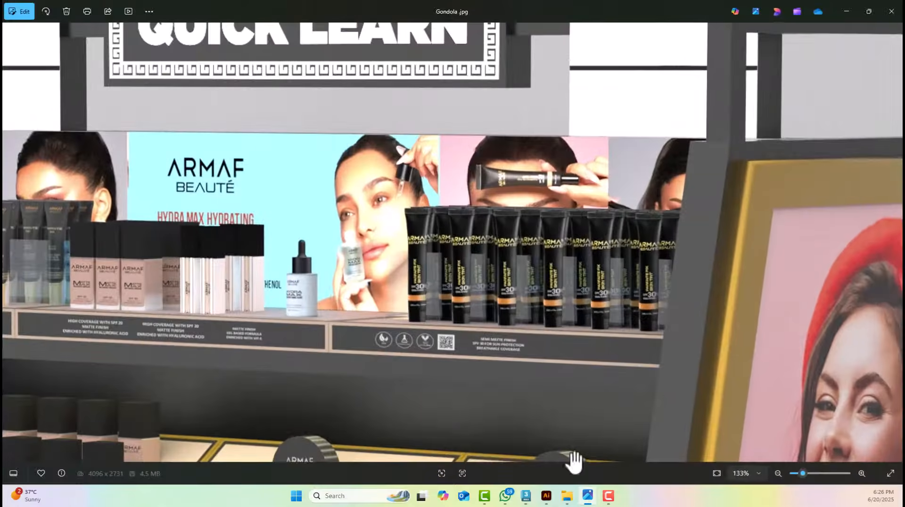
drag(218, 344, 364, 337)
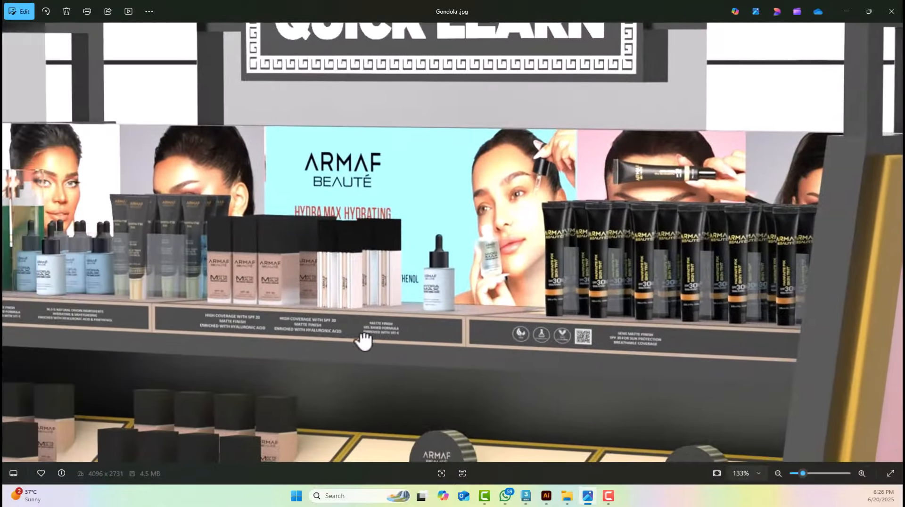
scroll(265, 344, up, 2)
scroll(265, 344, up, 2)
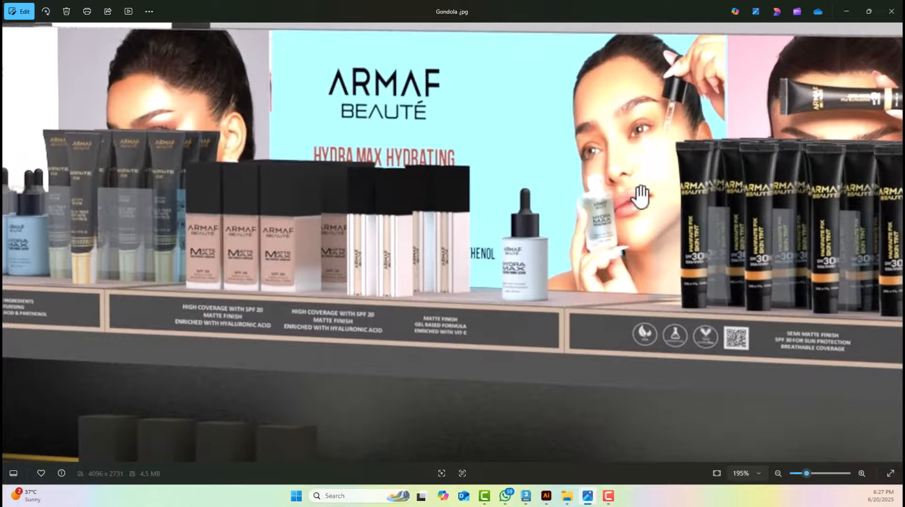
click(848, 10)
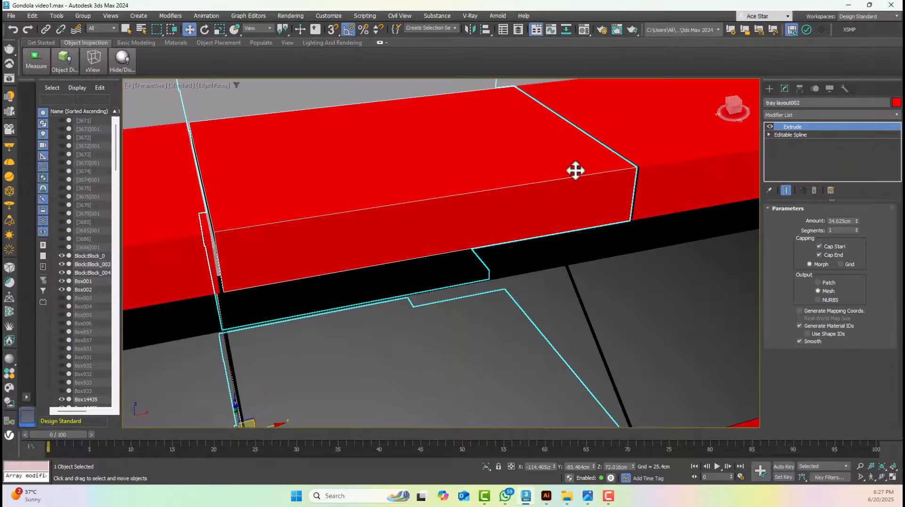
Switch to Illustrator and compare the Artworks.ai sign design with the QUICK LEARN sign in the reference image Gondola.jpg
click(547, 495)
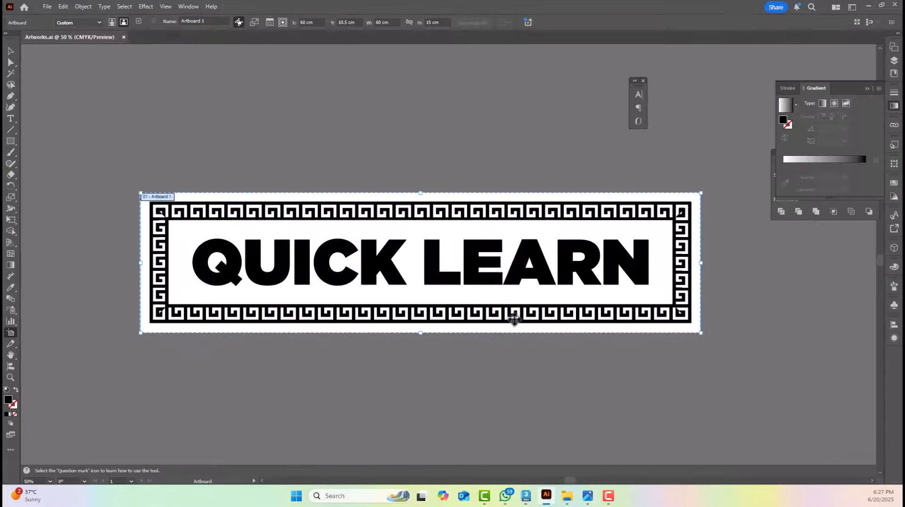
click(588, 497)
drag(498, 208, 459, 487)
drag(505, 160, 505, 360)
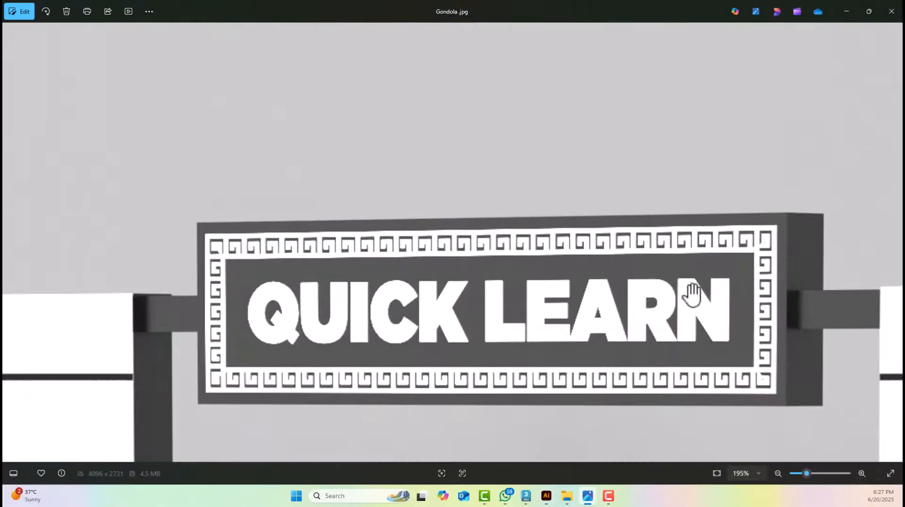
click(847, 11)
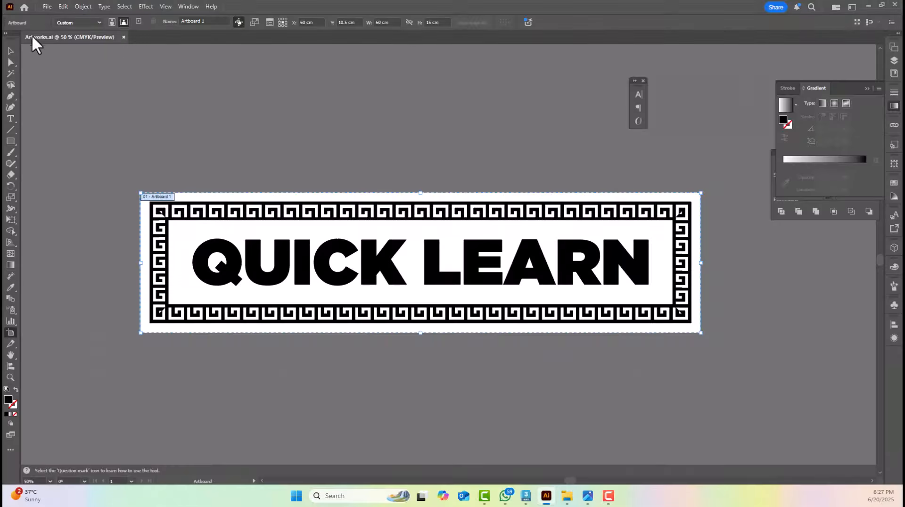
Inspect the QUICK LEARN lettering and the patterned border of the sign artwork by selecting them
click(11, 50)
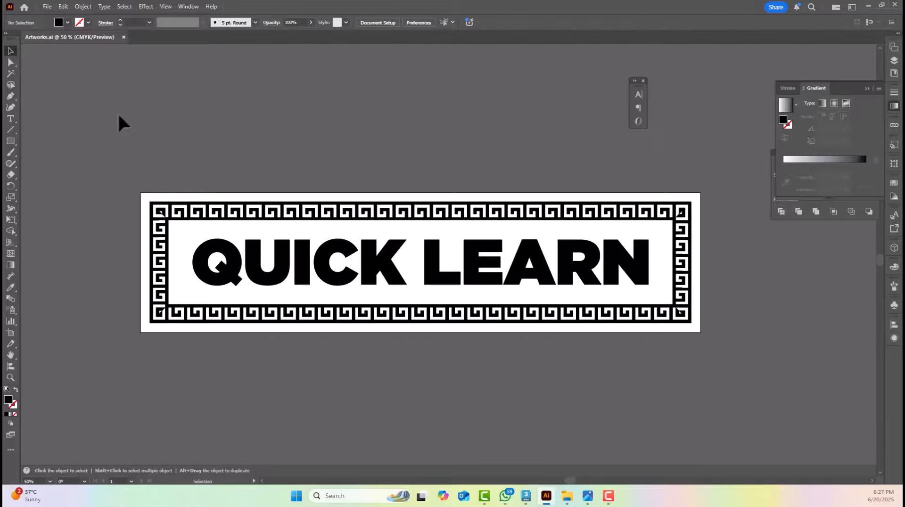
click(230, 242)
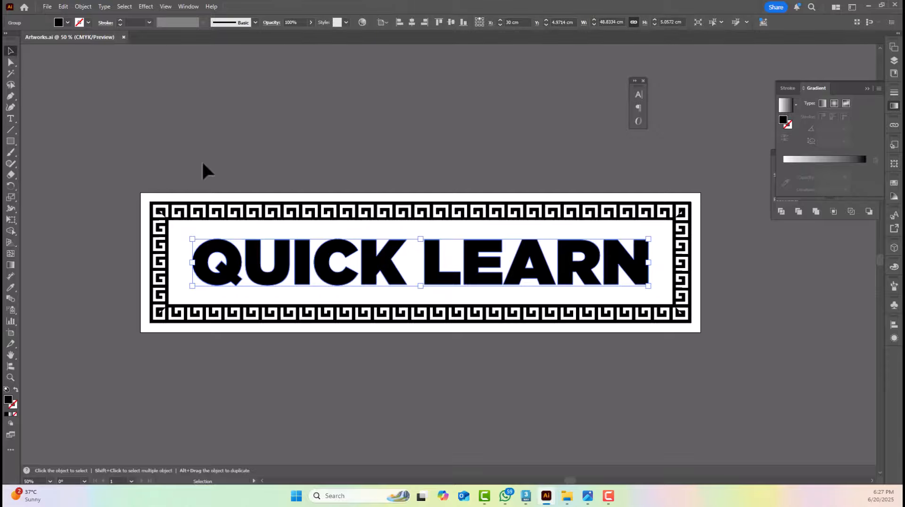
shift+click(261, 308)
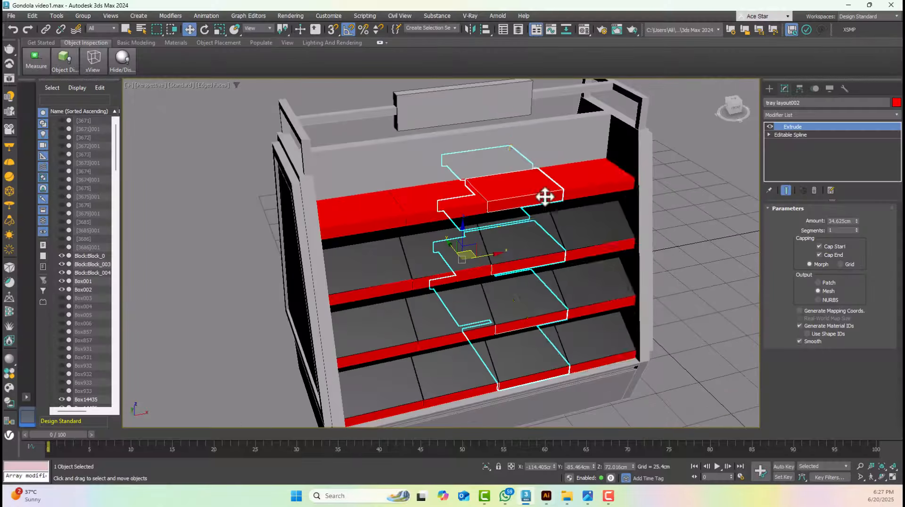
Examine the top crossbar and the right-hand end frame where they join above the gondola's side panel
alt+middle_drag(545, 196, 683, 197)
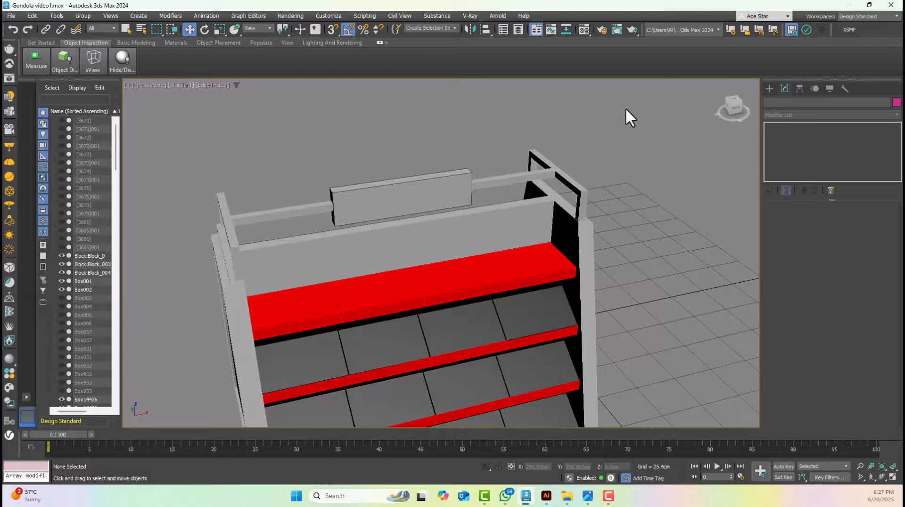
click(583, 30)
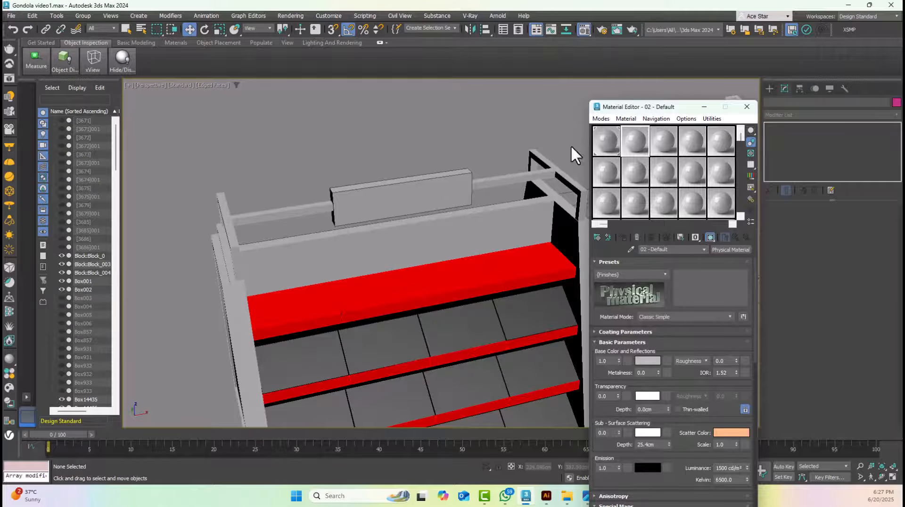
click(546, 171)
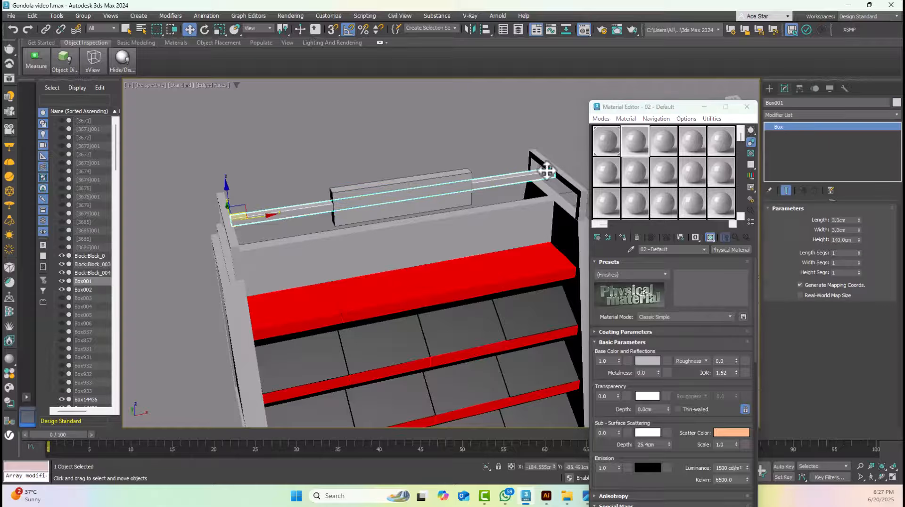
key(m)
click(582, 150)
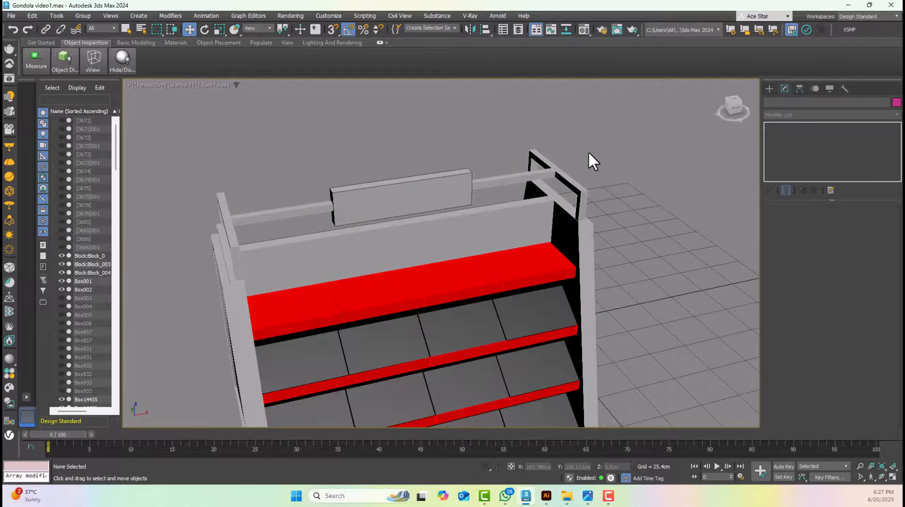
click(556, 173)
scroll(556, 173, up, 5)
click(604, 130)
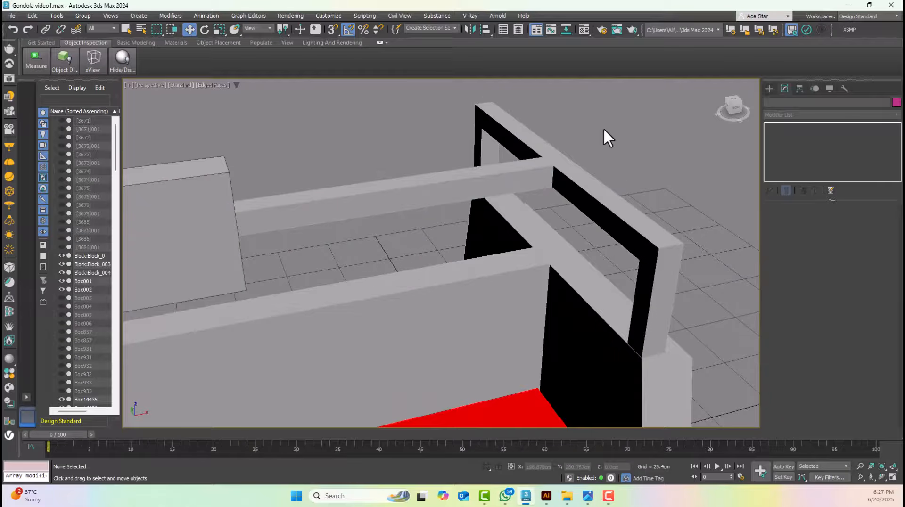
click(539, 166)
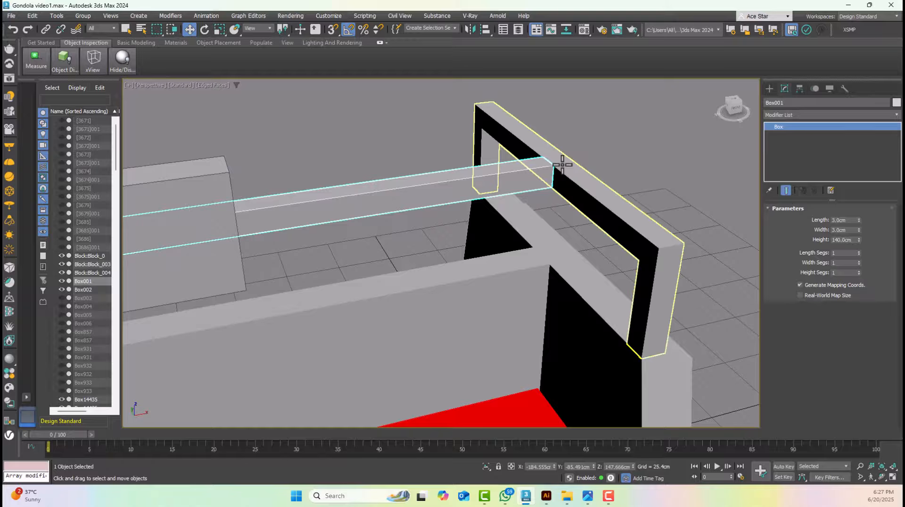
click(572, 154)
click(602, 136)
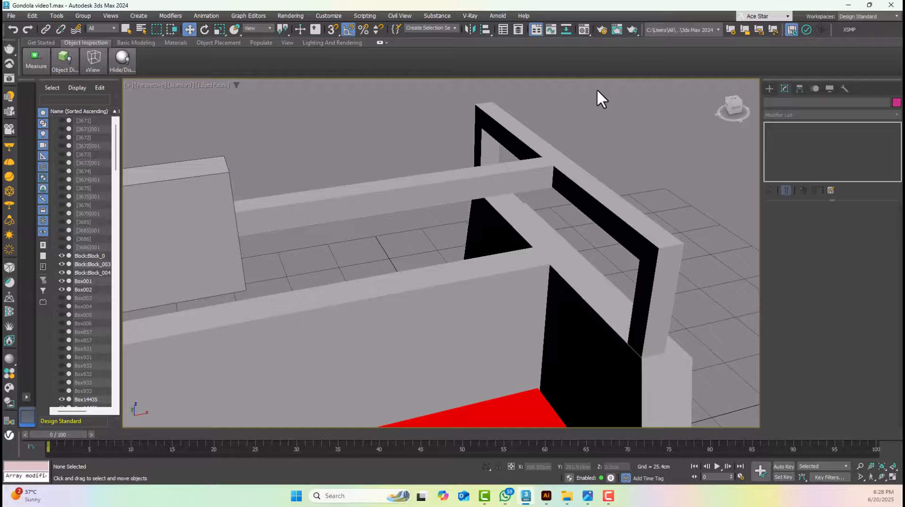
Open the render setup, choose V-Ray 6 Update 1.2 as the renderer and close the setup
click(600, 30)
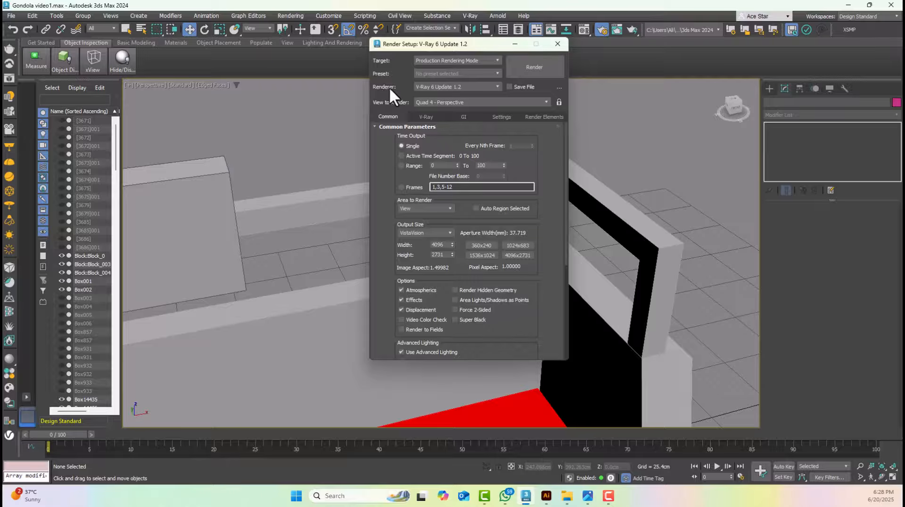
click(428, 87)
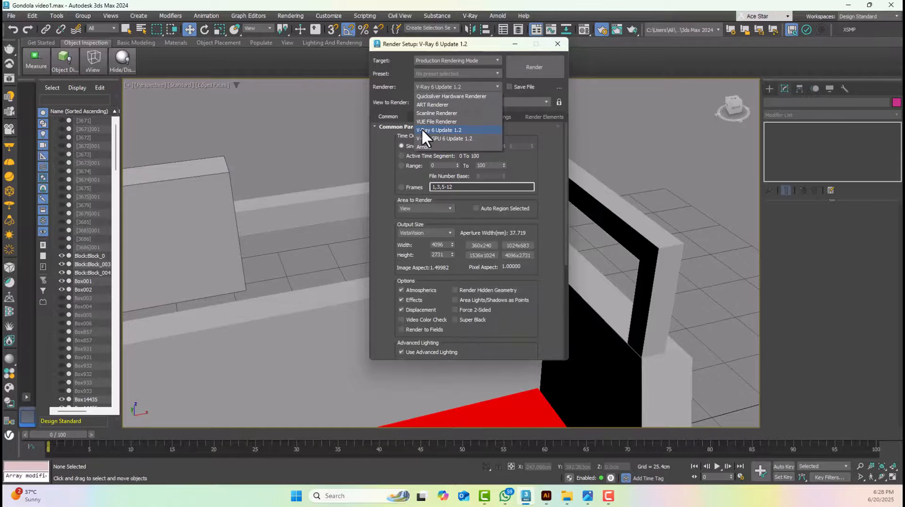
click(455, 130)
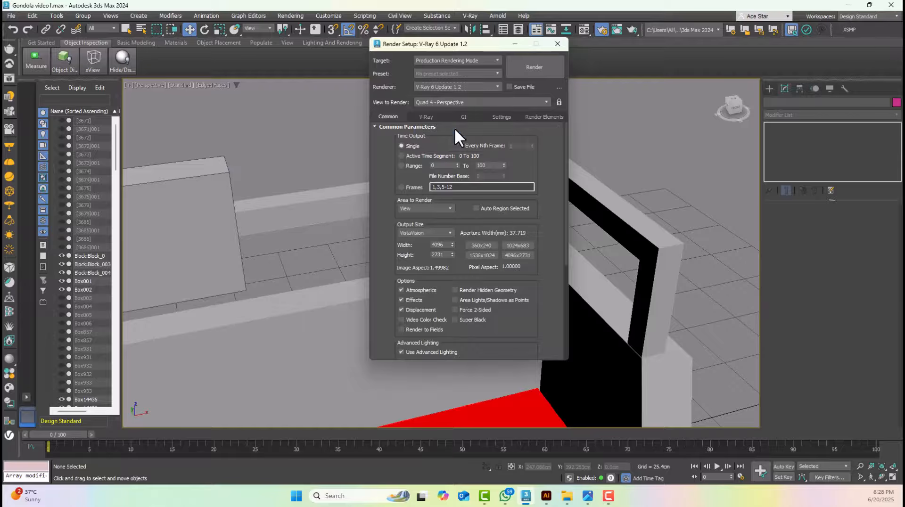
click(557, 43)
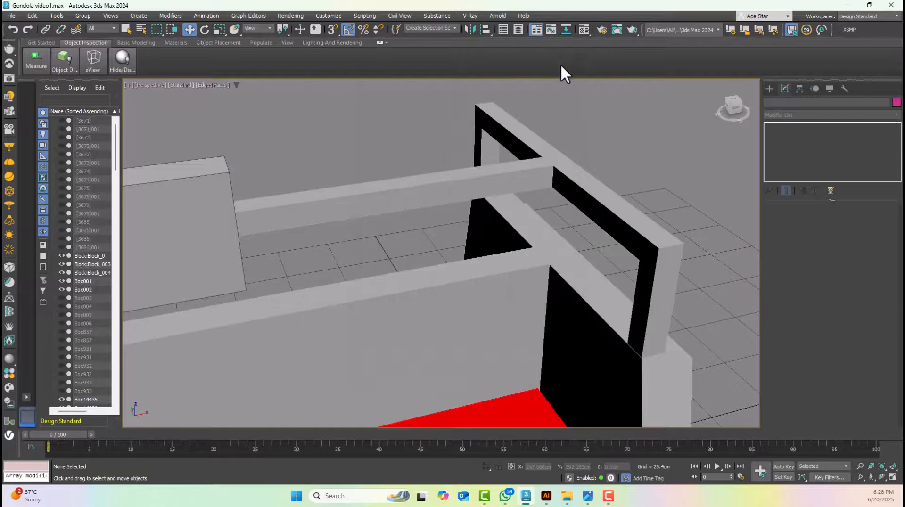
Open the Material Editor and select the right-hand end frame that holds the top crossbar
click(585, 29)
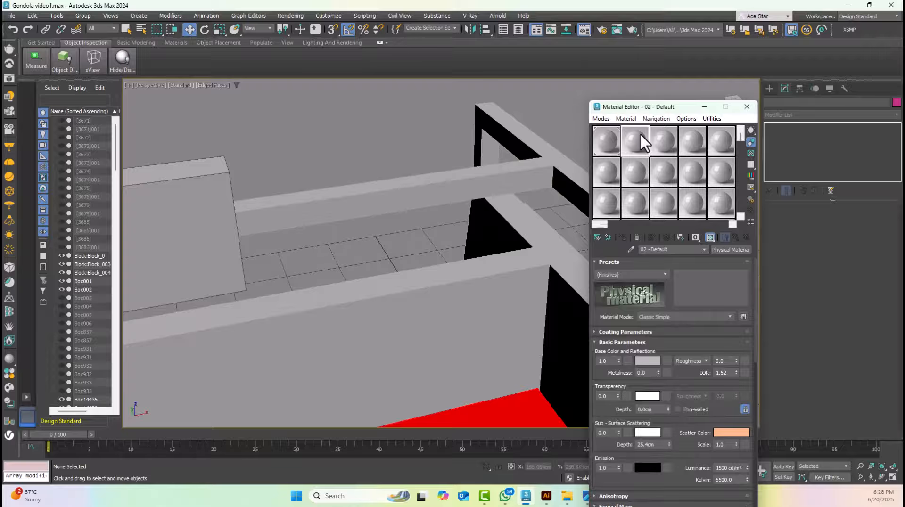
click(535, 178)
middle_drag(540, 176, 497, 182)
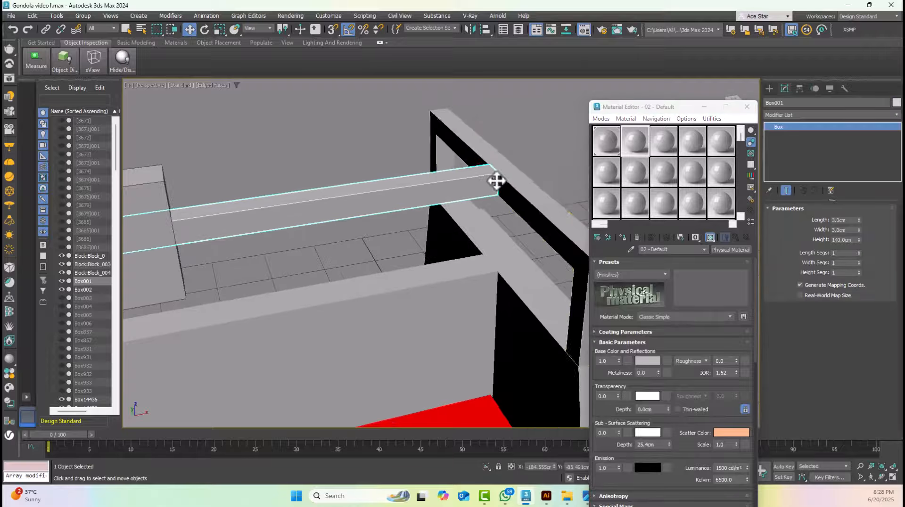
click(507, 177)
click(469, 182)
click(501, 180)
click(489, 184)
click(520, 176)
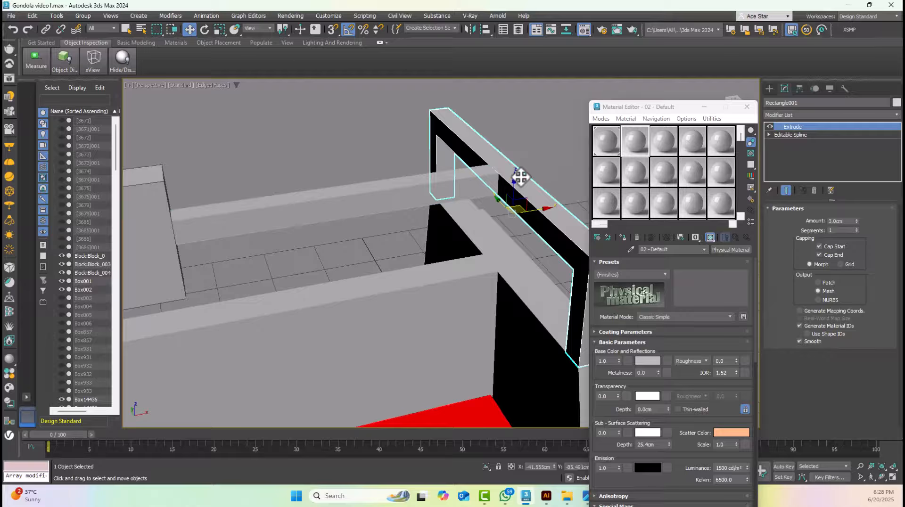
Change the second sample material to a VRayMtl and close the Material/Map Browser
click(597, 236)
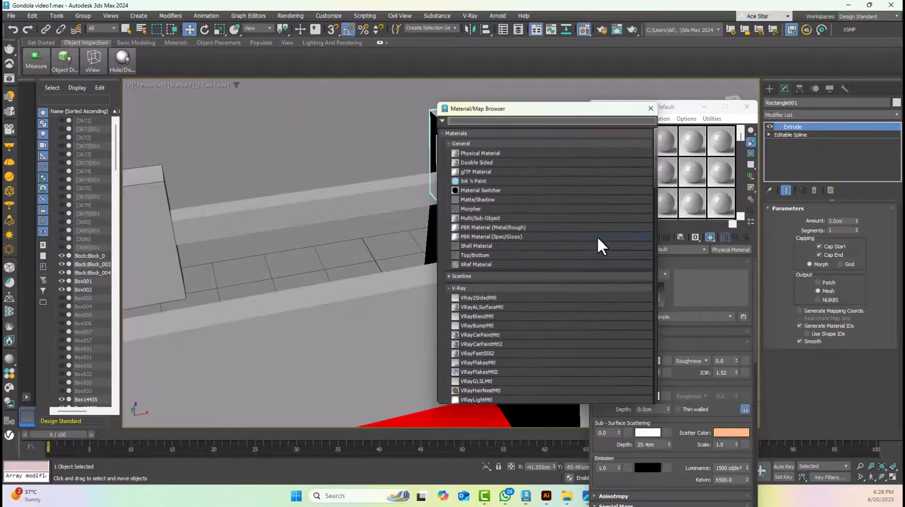
scroll(525, 374, down, 5)
scroll(525, 375, down, 2)
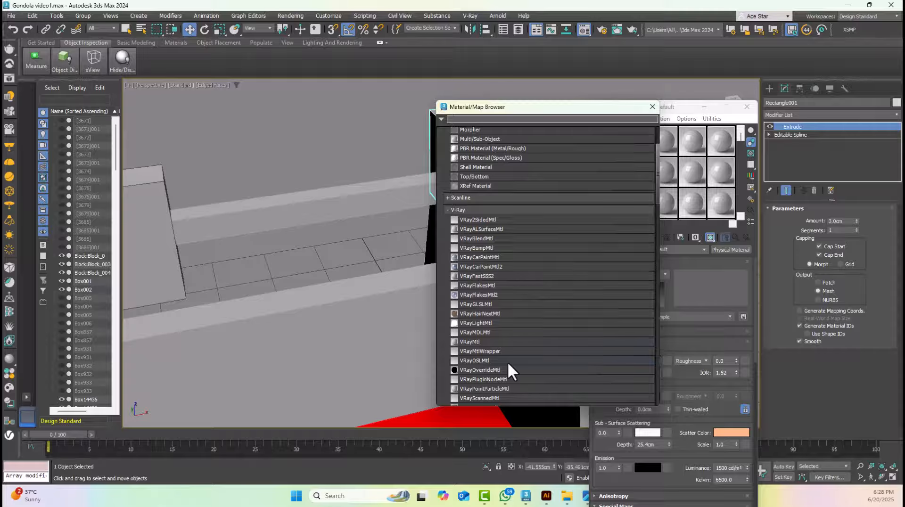
click(467, 342)
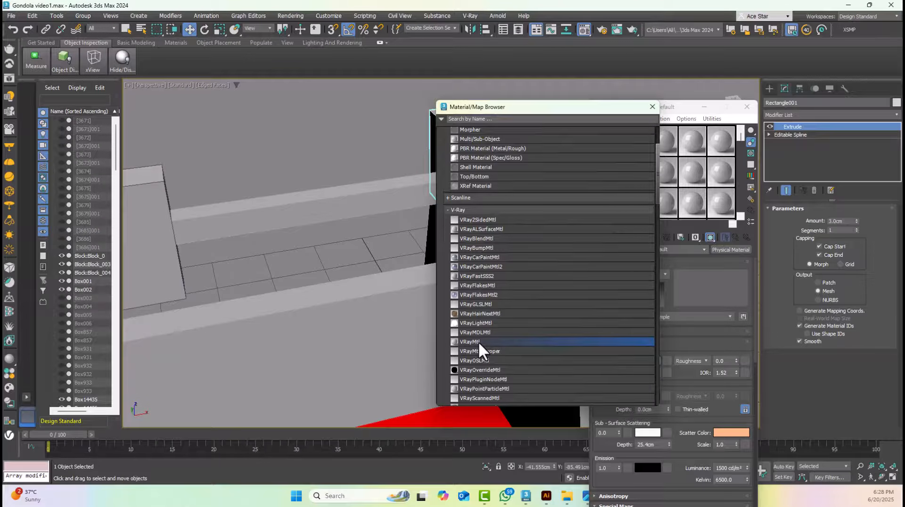
double_click(484, 340)
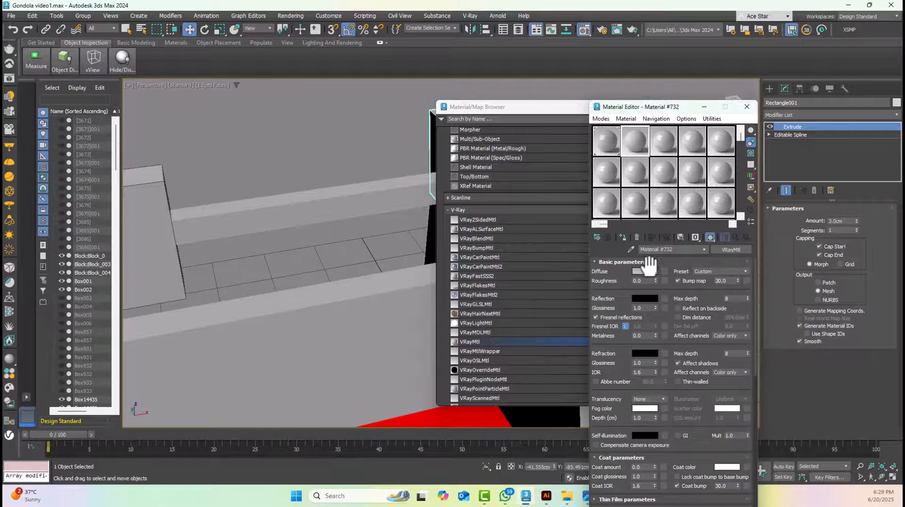
click(660, 142)
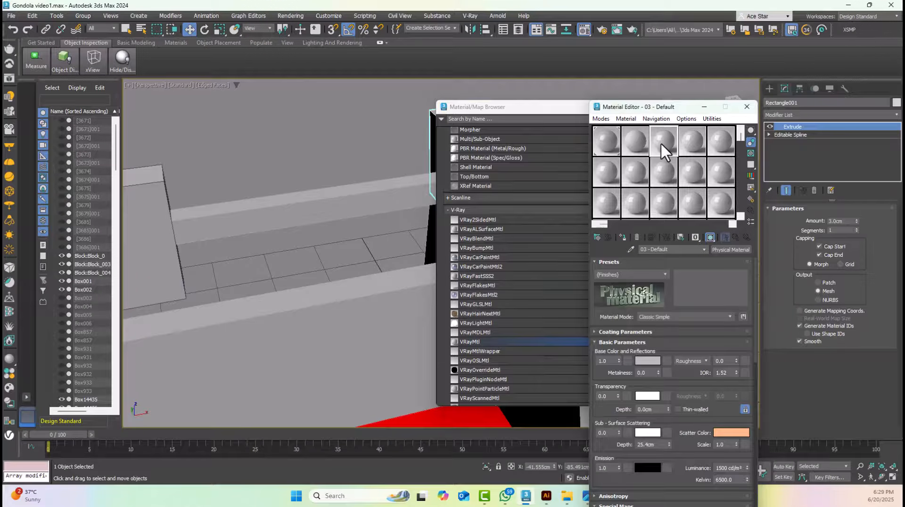
click(635, 141)
click(536, 106)
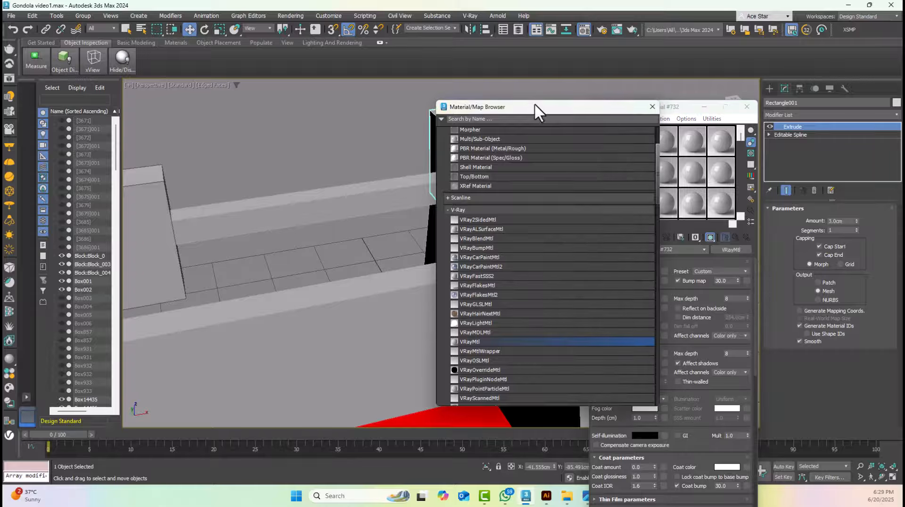
click(651, 104)
Apply the Copper preset to the third sample's Physical Material and compare it with the VRayMtl sample
click(665, 140)
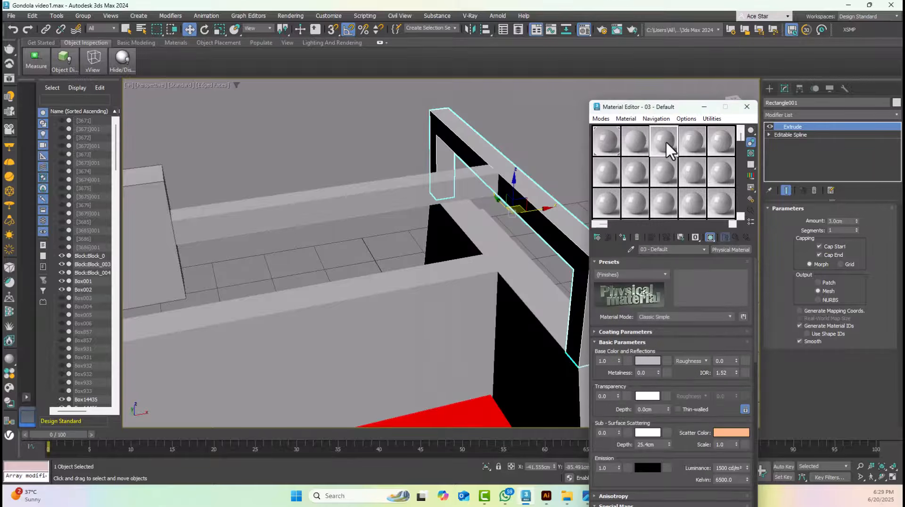
click(655, 275)
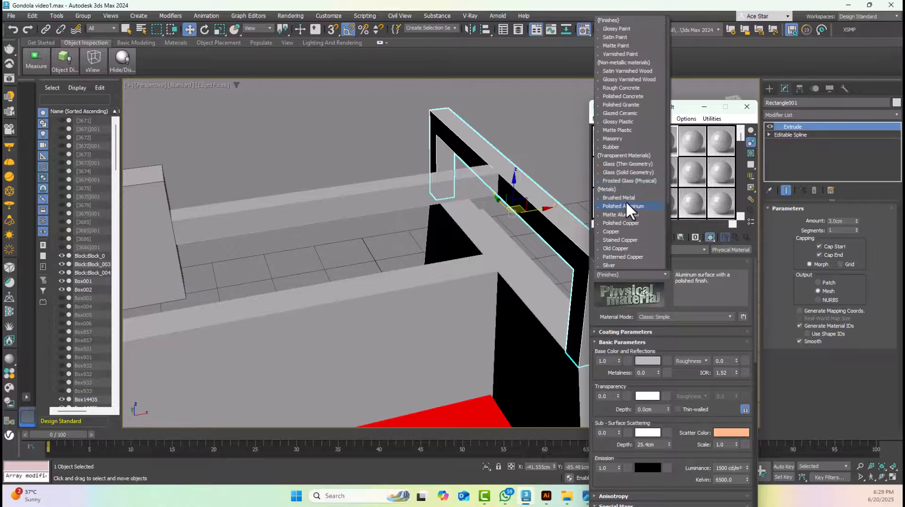
click(624, 231)
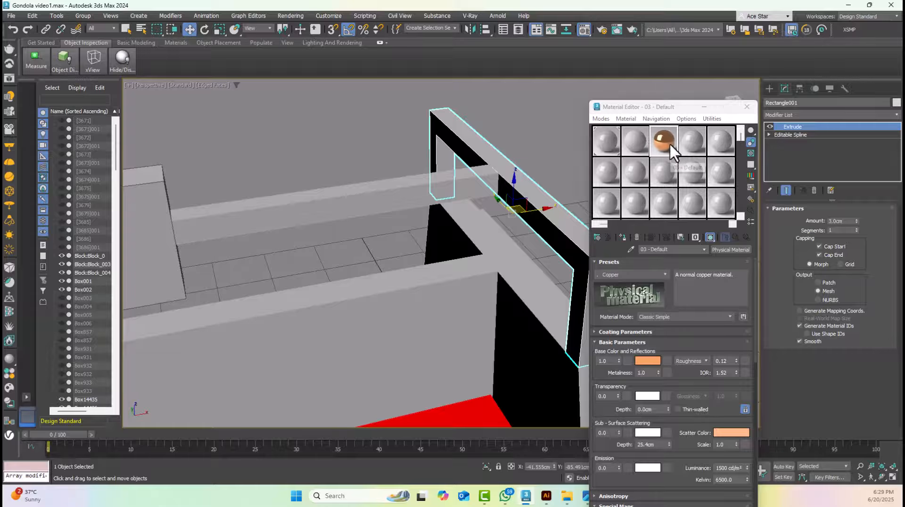
click(637, 143)
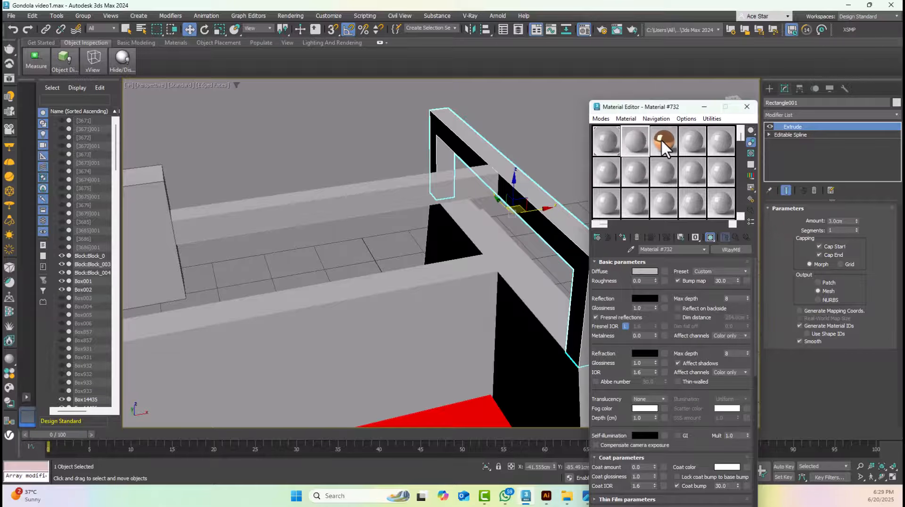
click(661, 139)
click(641, 148)
Reselect the right-hand end frame and set the VRayMtl's diffuse colour to dark grey 262626
click(522, 157)
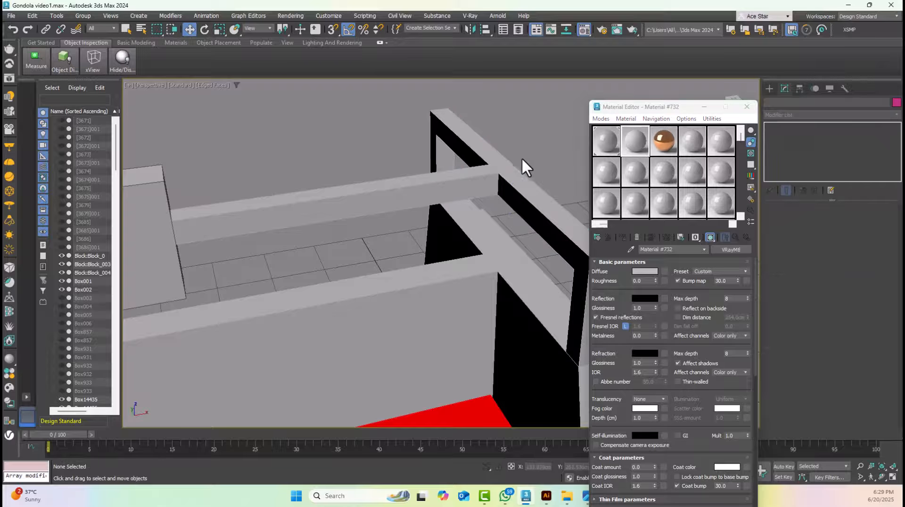
click(519, 160)
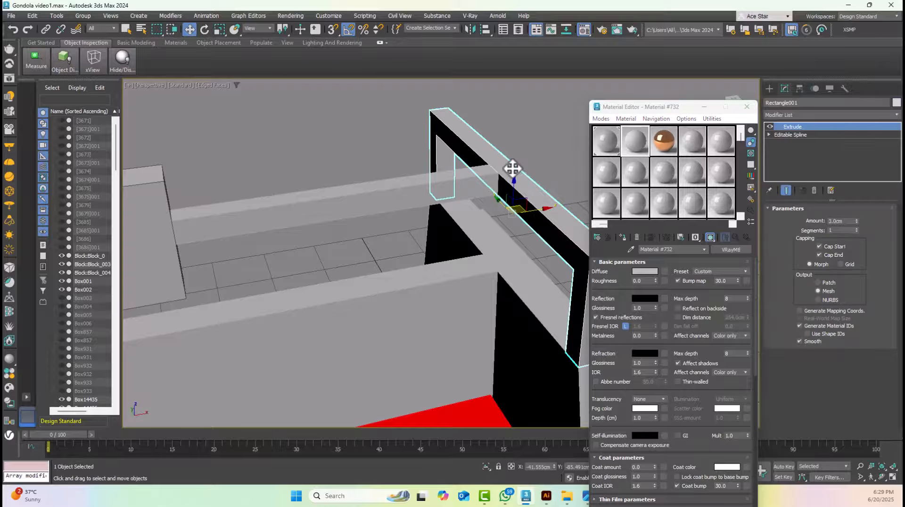
click(648, 272)
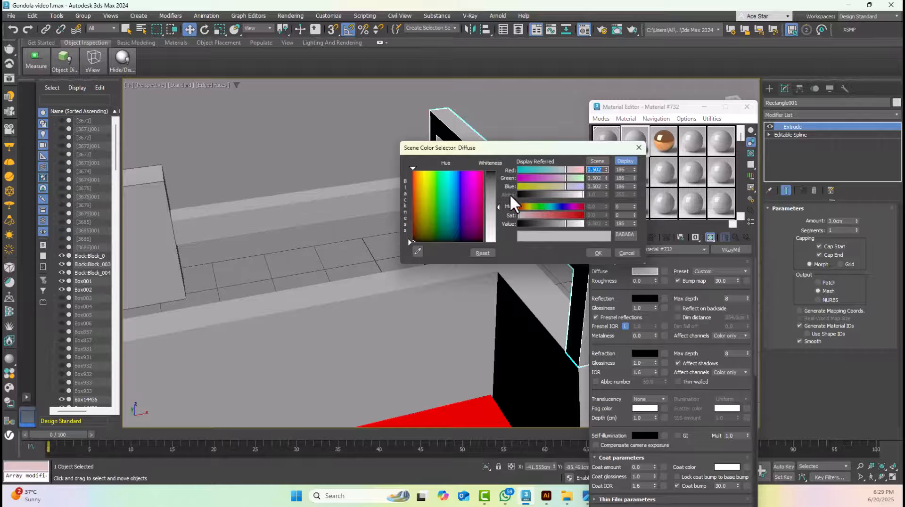
drag(547, 224, 527, 224)
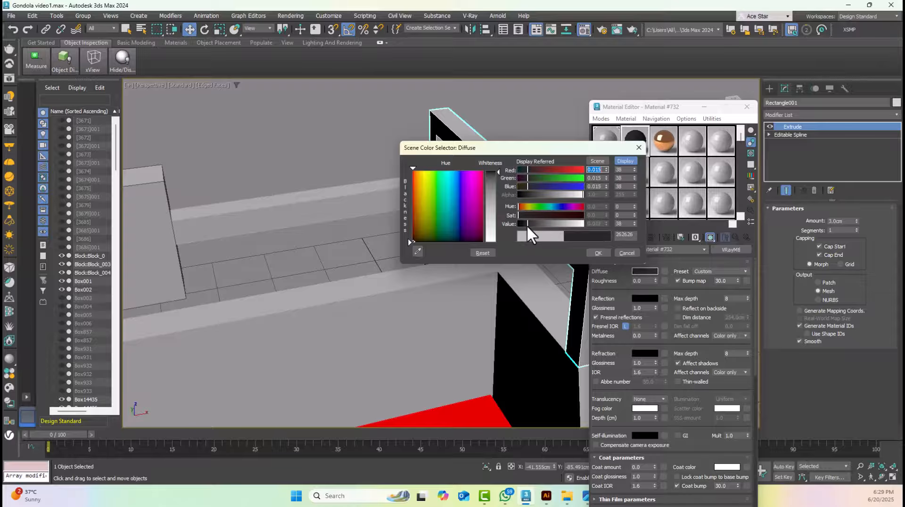
click(599, 253)
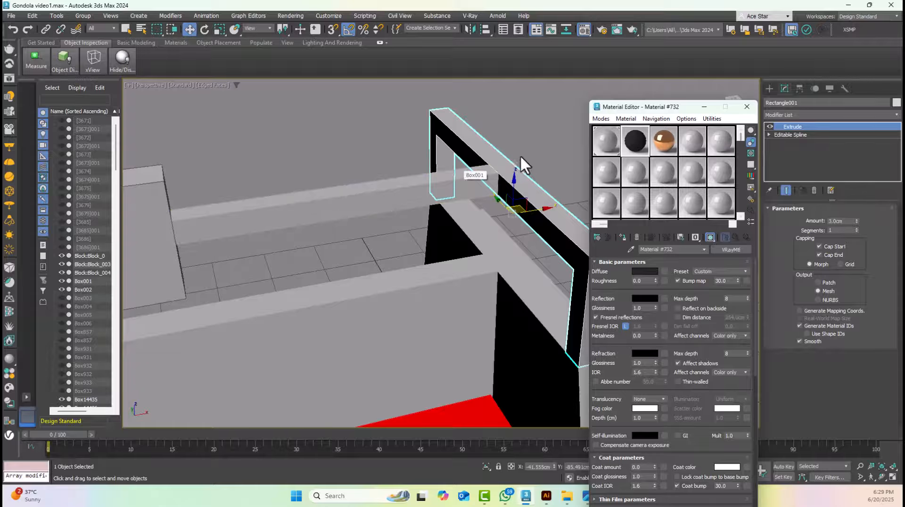
Assign the dark grey VRayMtl to the right end frame, the top crossbar and the left end frame
click(620, 236)
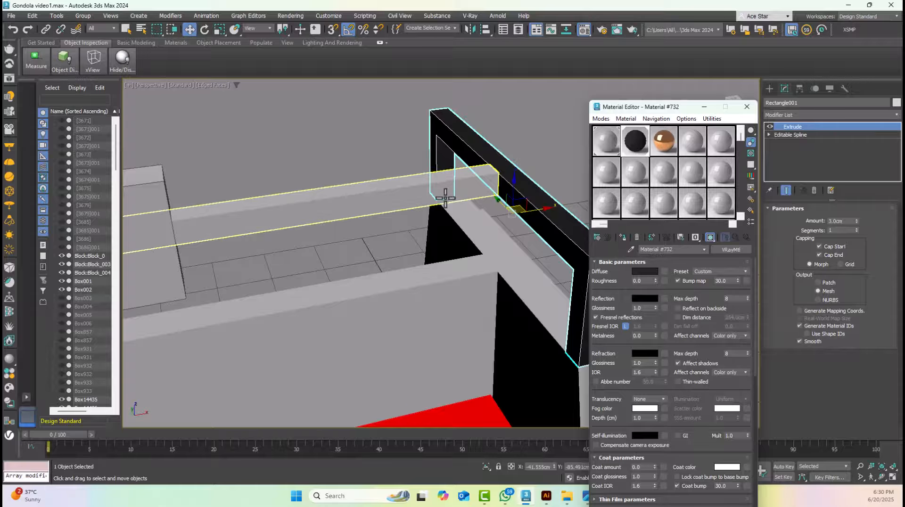
click(330, 204)
click(619, 238)
scroll(523, 196, down, 4)
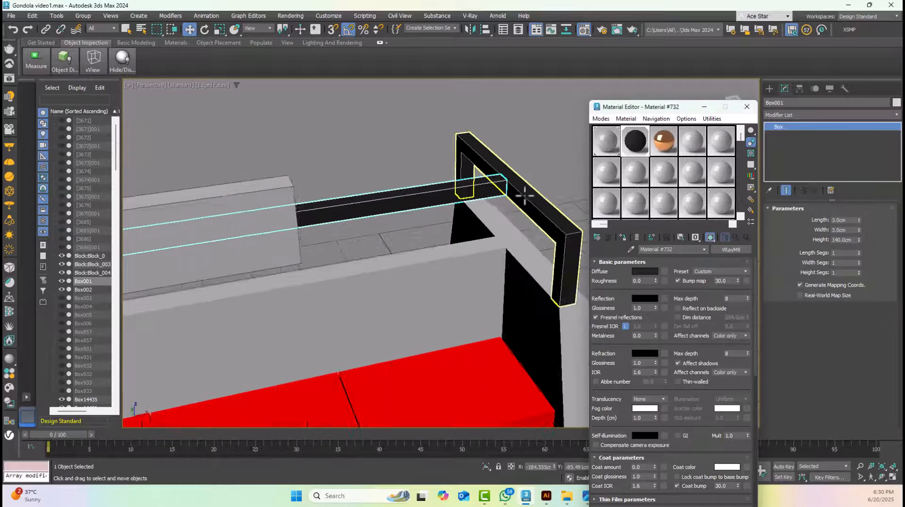
middle_drag(263, 214, 577, 207)
click(320, 280)
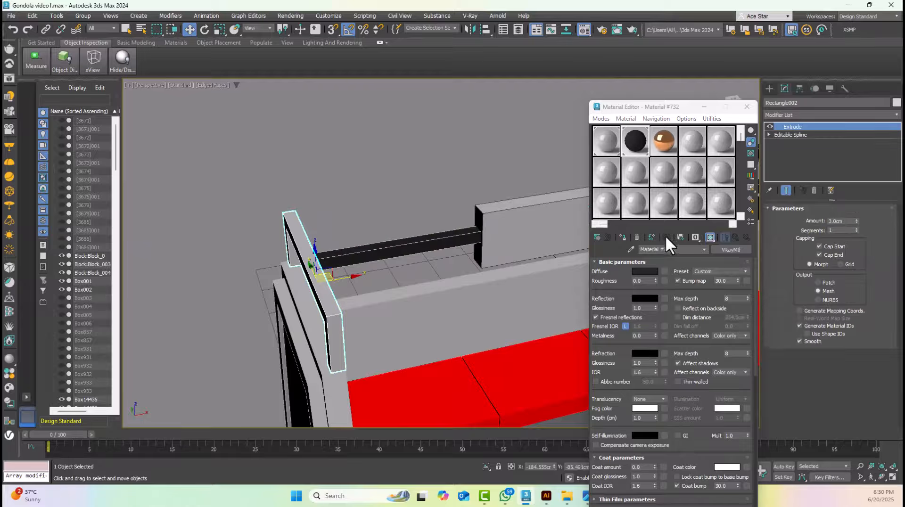
click(619, 237)
Inspect the dark grey material on the right-hand end frame and its joint with the crossbar
click(381, 194)
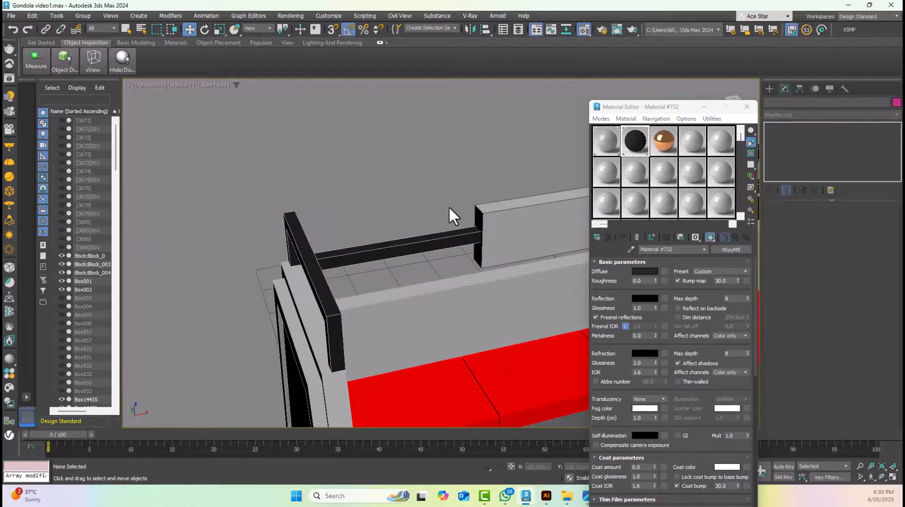
alt+middle_drag(451, 214, 289, 192)
scroll(351, 185, up, 5)
click(522, 182)
scroll(521, 183, down, 3)
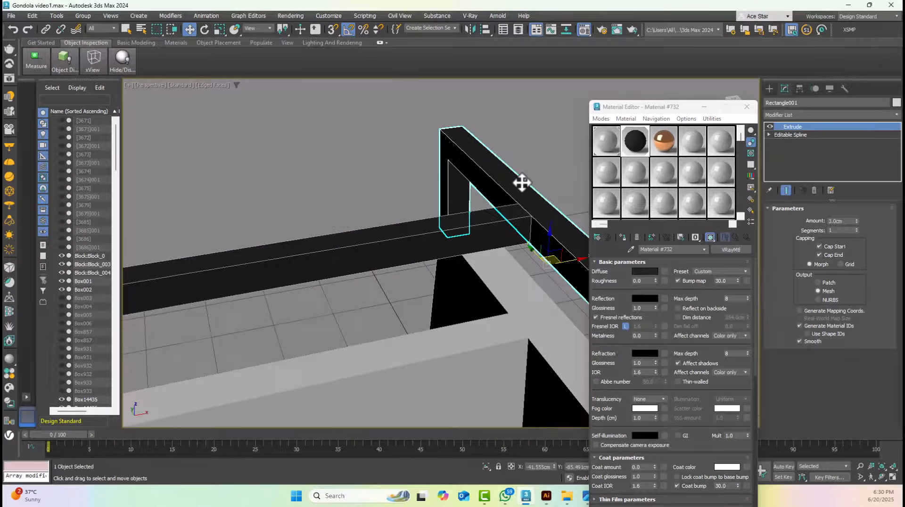
middle_drag(522, 183, 485, 180)
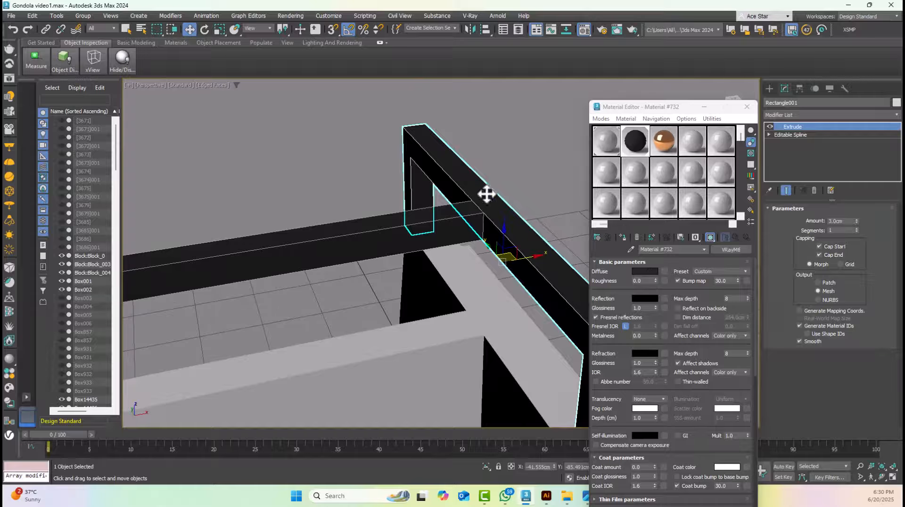
Set the dark VRayMtl's reflection colour to dark grey 212121
click(639, 299)
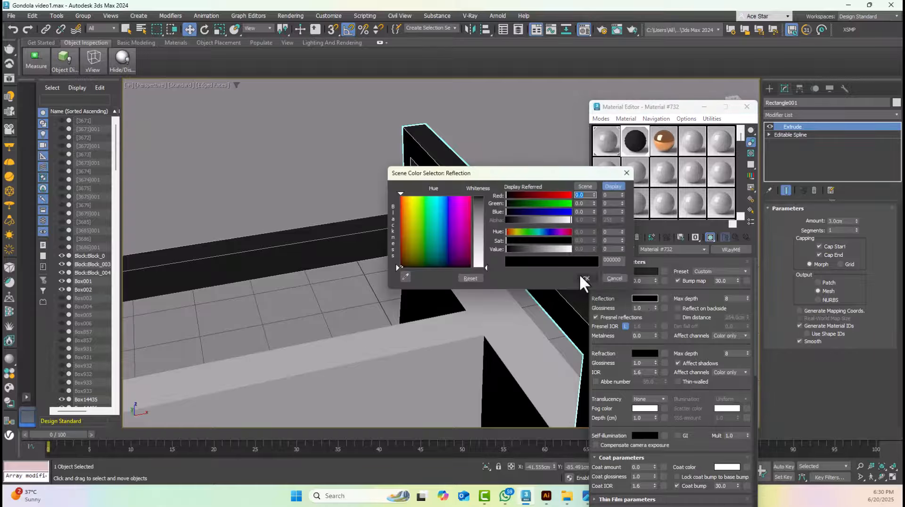
drag(513, 249, 514, 253)
click(597, 278)
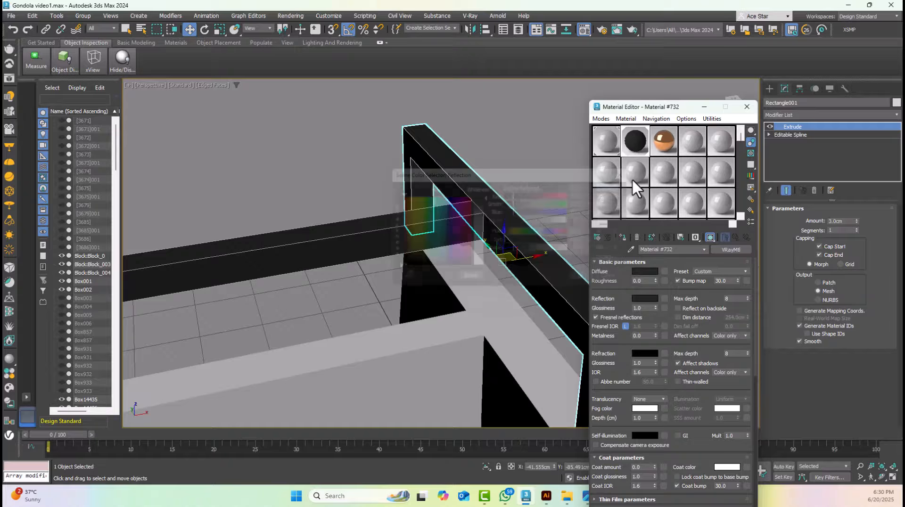
Open an enlarged preview of the dark VRayMtl, move it beside the Material Editor and turn on the sample background
double_click(639, 138)
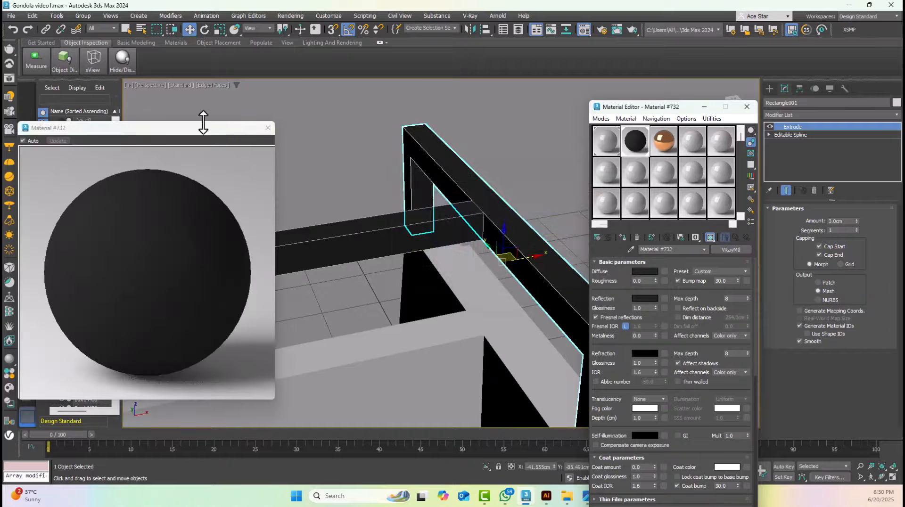
drag(204, 123, 425, 102)
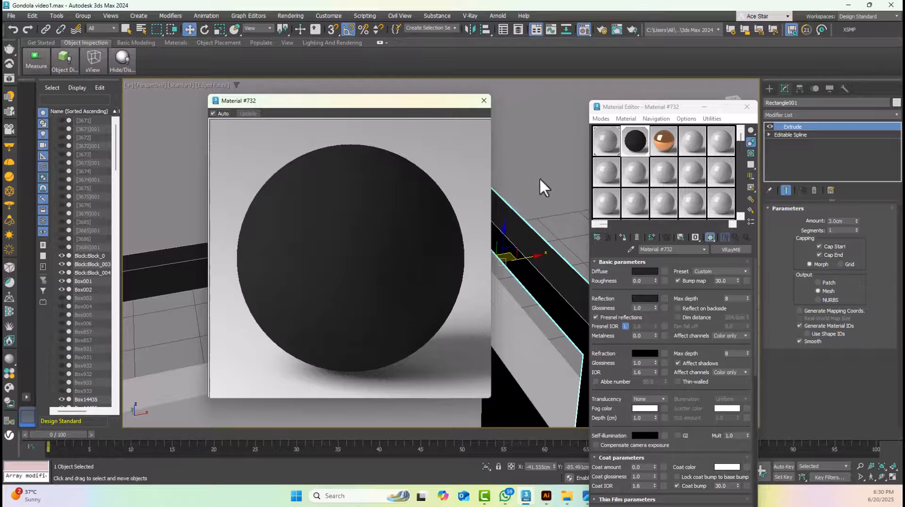
click(750, 152)
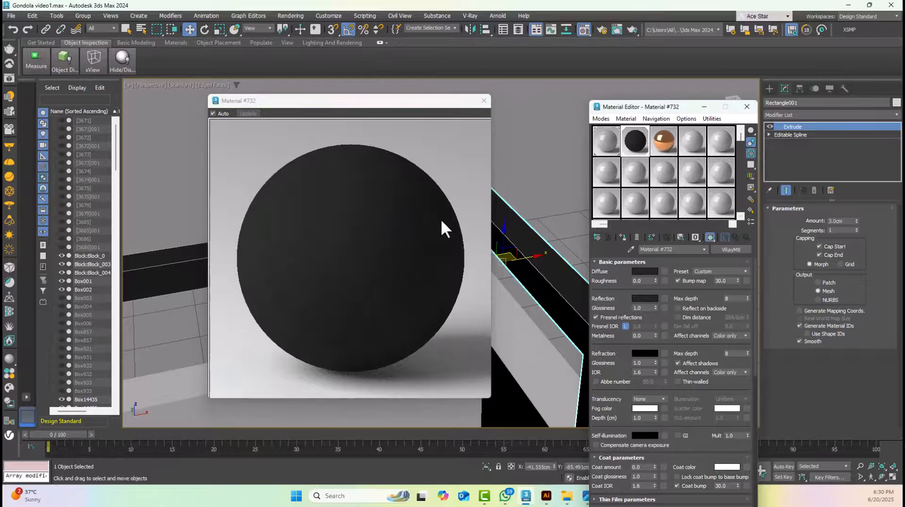
drag(423, 106, 412, 106)
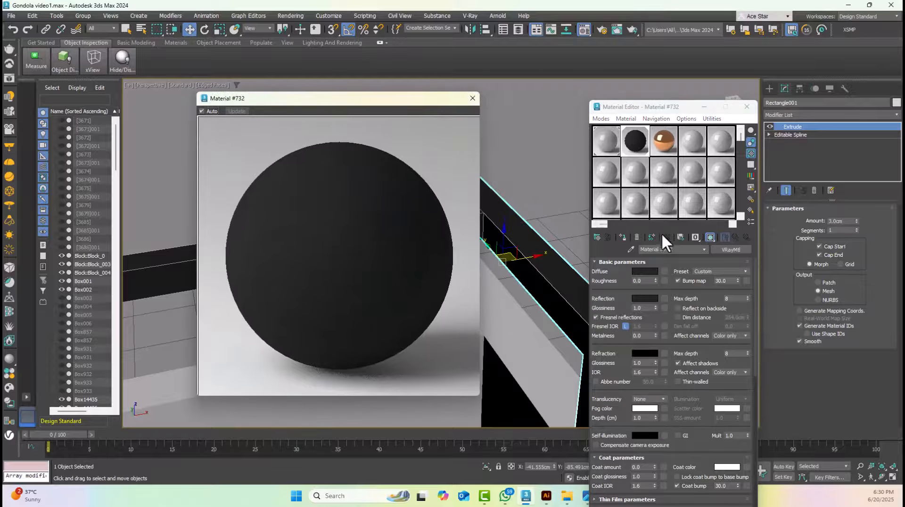
Recheck the dark VRayMtl's reflection colour, set its reflection glossiness to 0.95 and close the enlarged preview
click(648, 298)
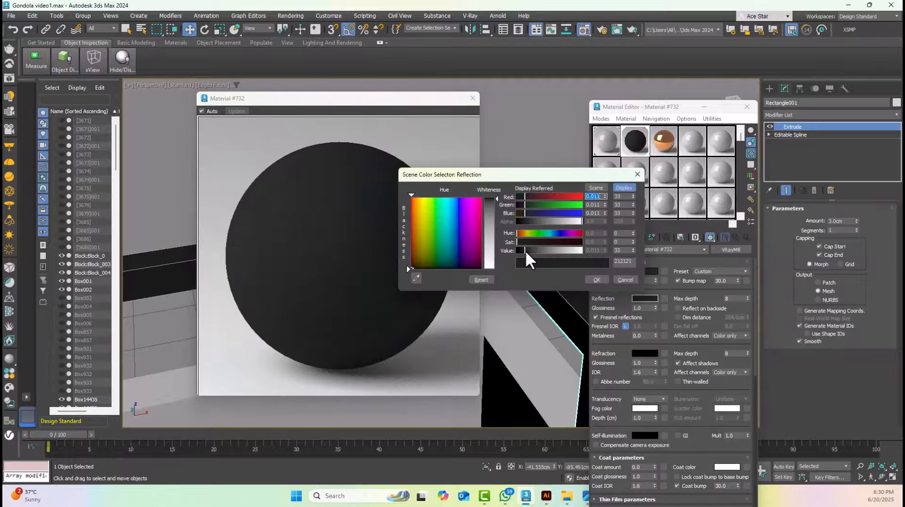
click(596, 280)
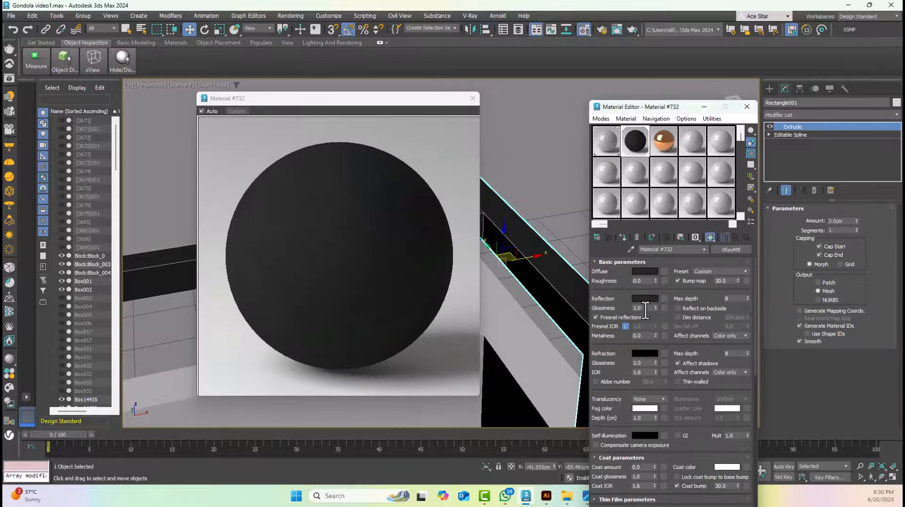
double_click(645, 309)
click(473, 98)
Select the back panel behind the red shelves and apply the Matte Paint preset to the fourth sample's Physical Material
scroll(542, 198, down, 5)
click(483, 216)
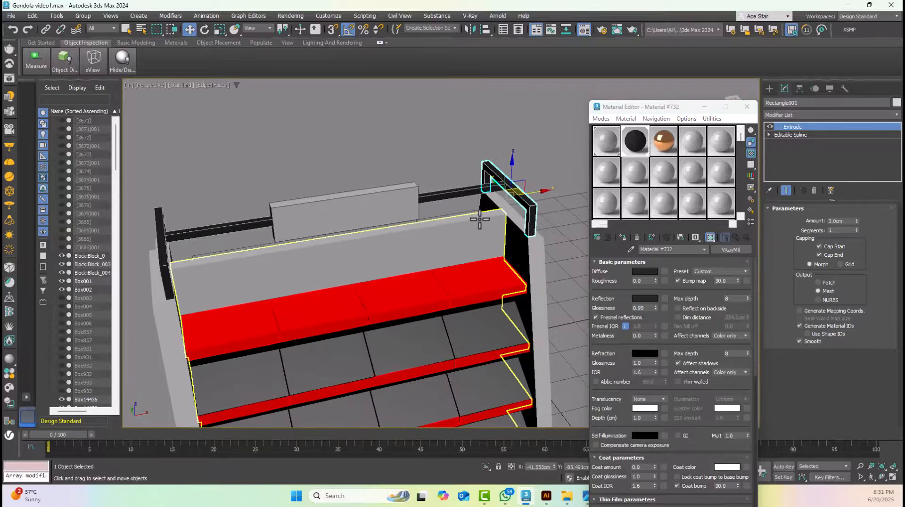
click(702, 150)
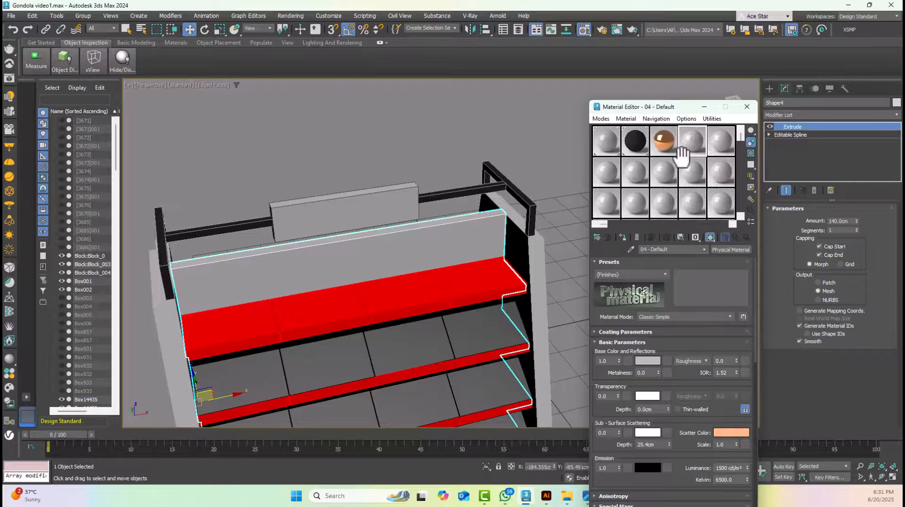
click(629, 275)
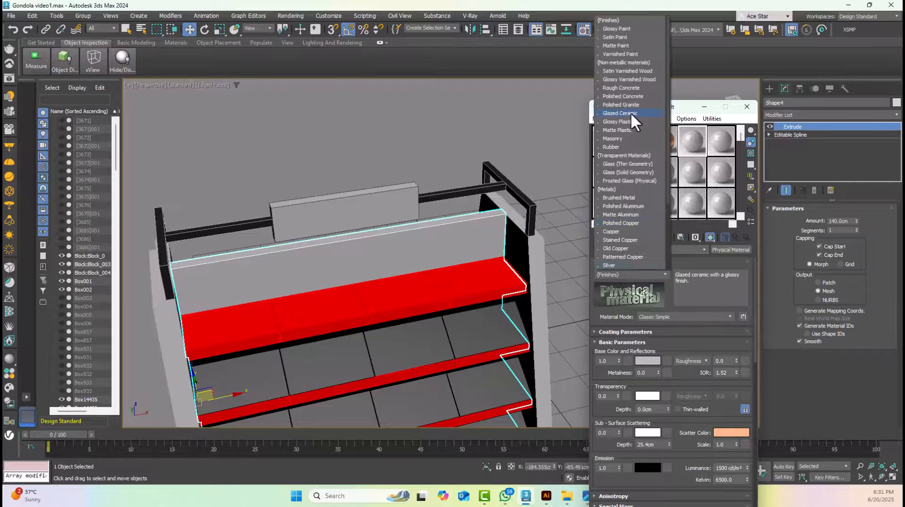
click(618, 45)
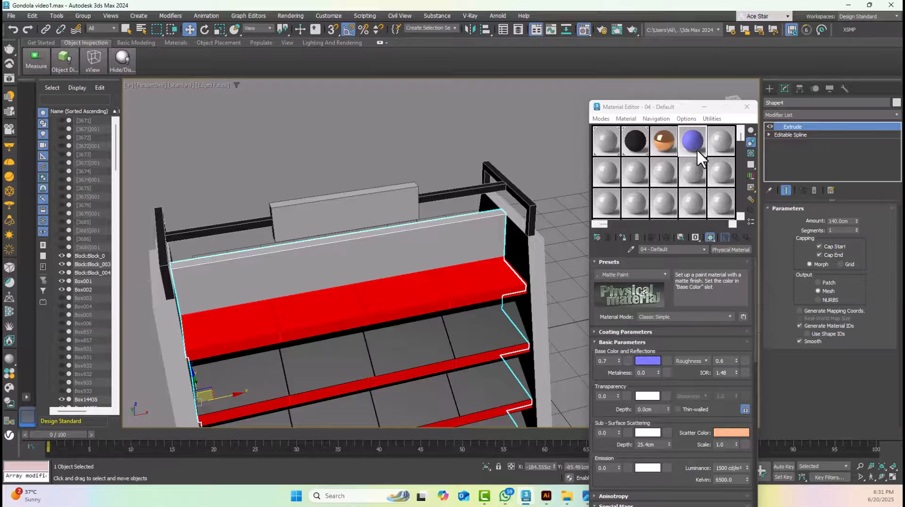
Set the Matte Paint material's base colour to black 000000 and assign it to the back panel
click(644, 360)
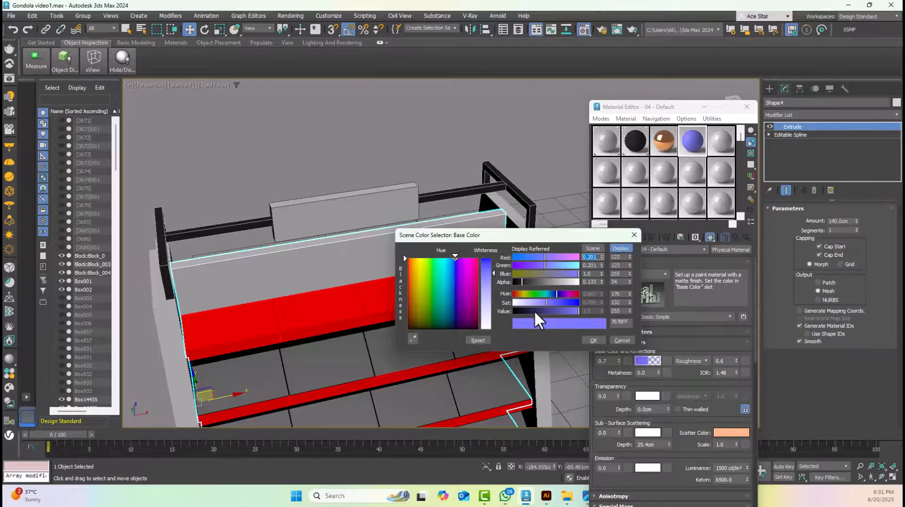
drag(534, 311, 514, 302)
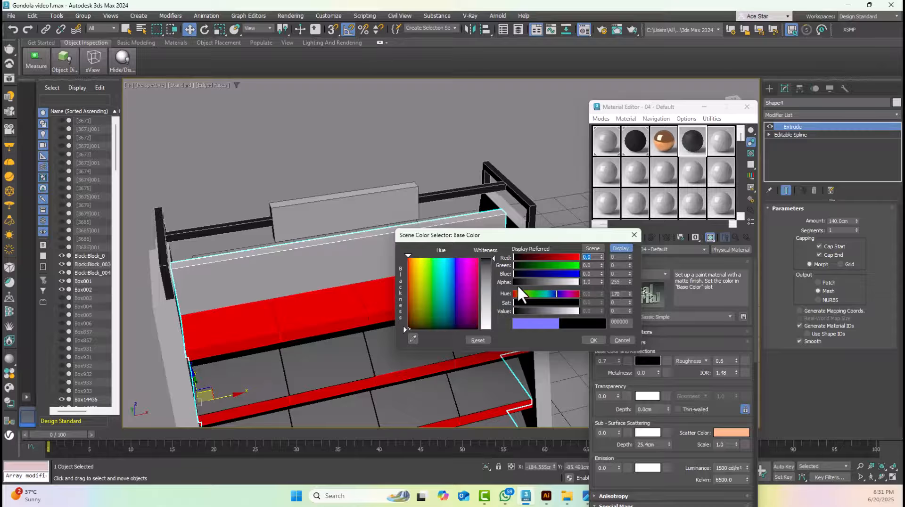
click(517, 282)
click(593, 340)
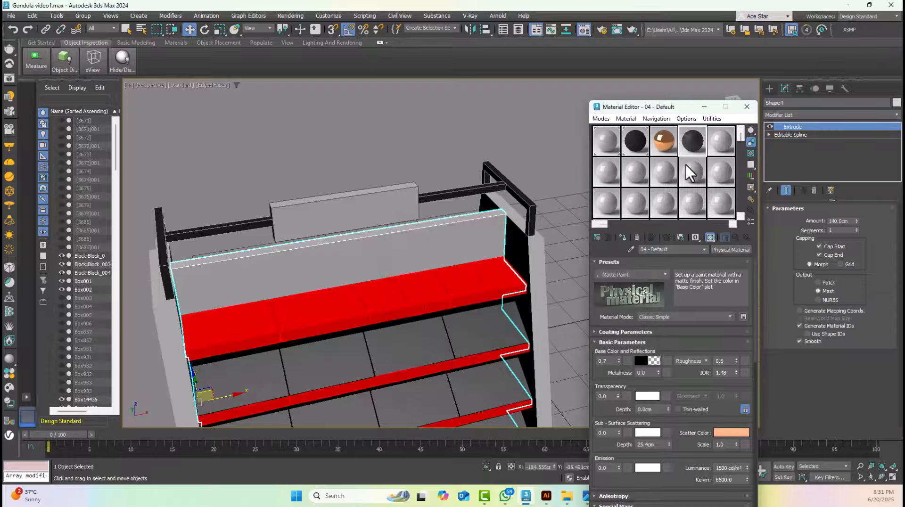
click(597, 238)
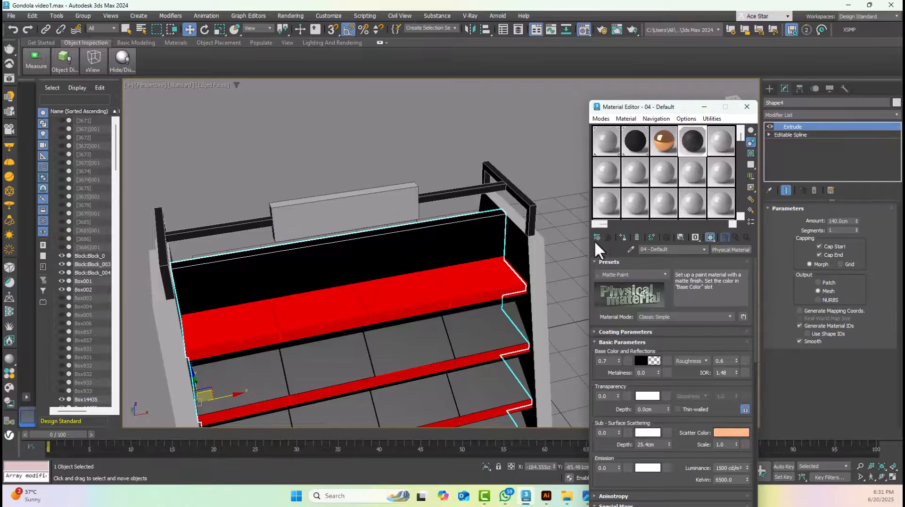
Assign the black Matte Paint material to the right-hand side panel and check it against the end frame above
click(532, 258)
click(525, 161)
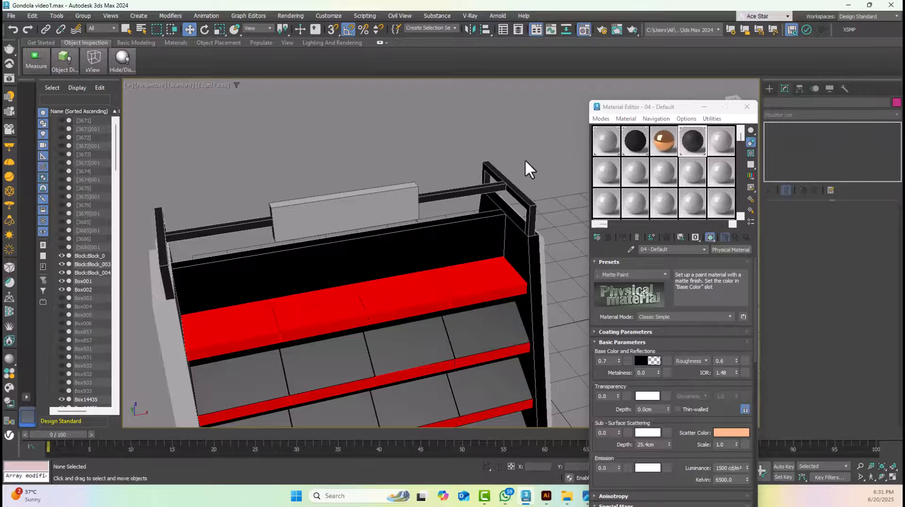
scroll(514, 170, up, 3)
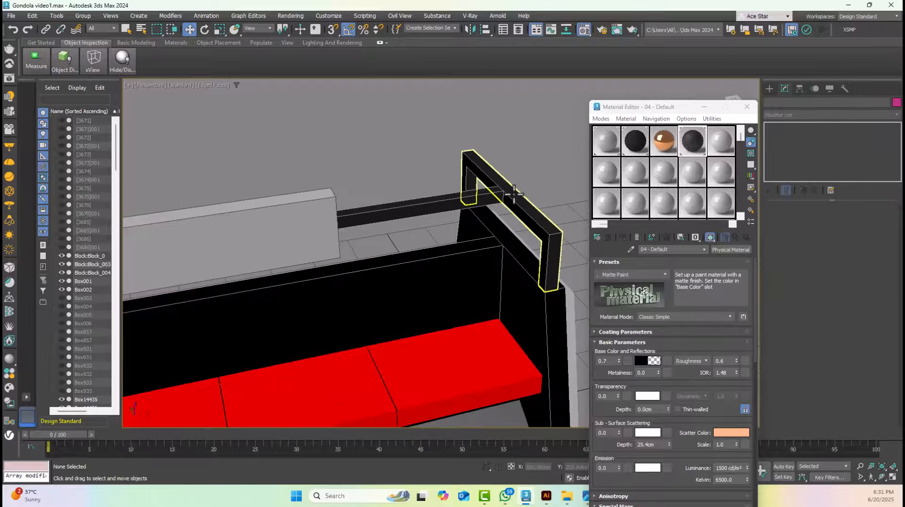
click(513, 193)
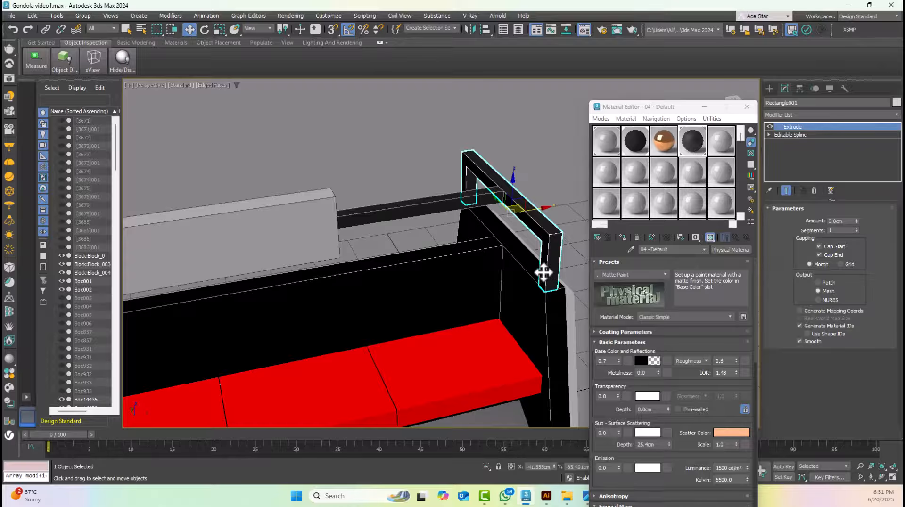
click(514, 262)
scroll(514, 261, down, 3)
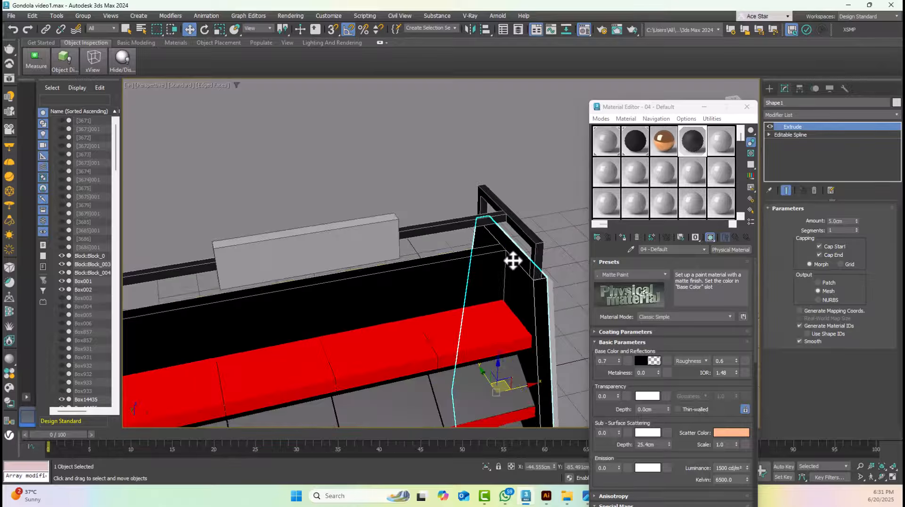
Assign the black Matte Paint material to the left-hand side panel below the end frame
middle_drag(357, 300, 517, 232)
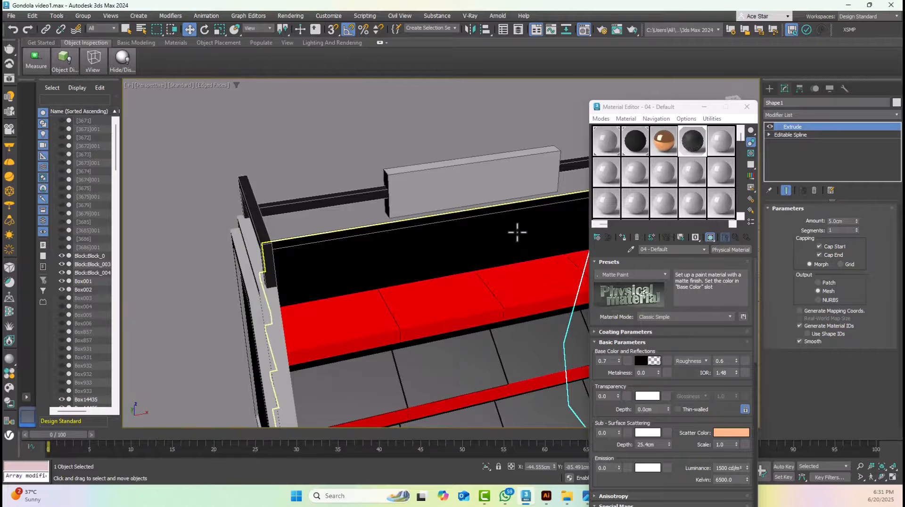
click(269, 302)
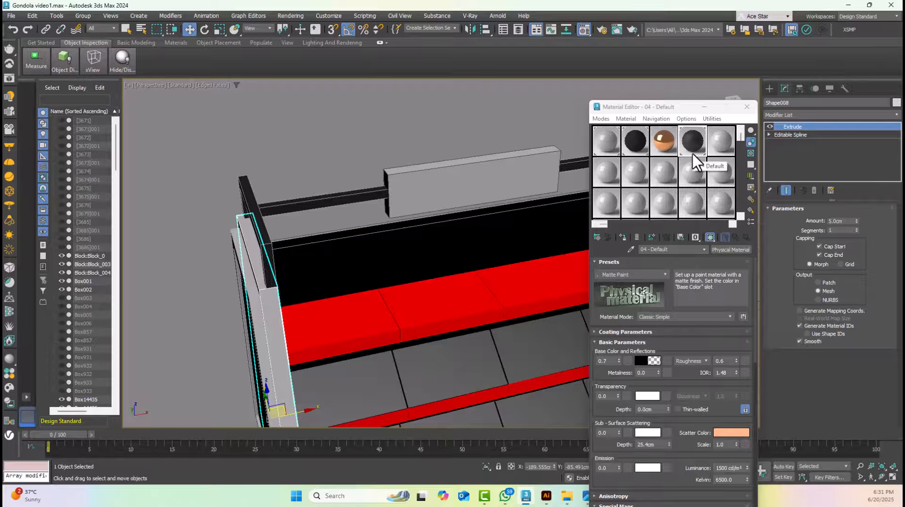
click(625, 237)
scroll(346, 247, down, 4)
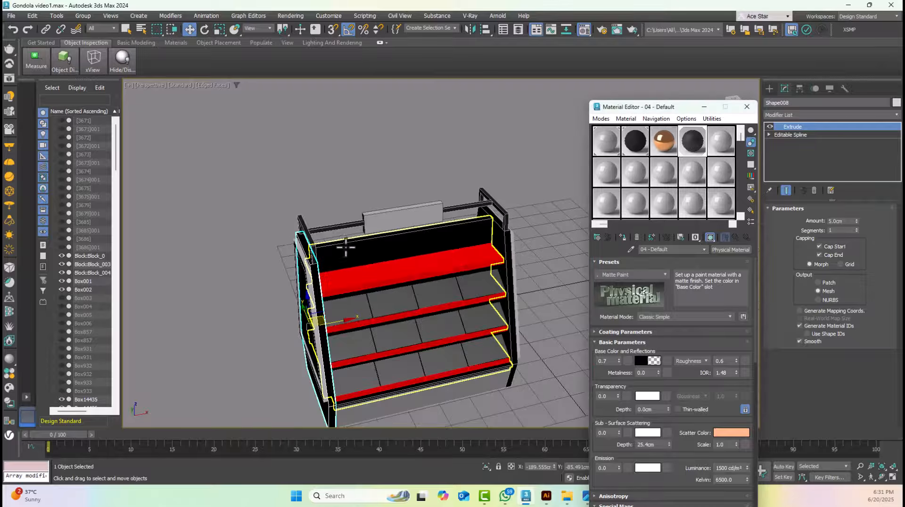
alt+middle_drag(490, 278, 500, 253)
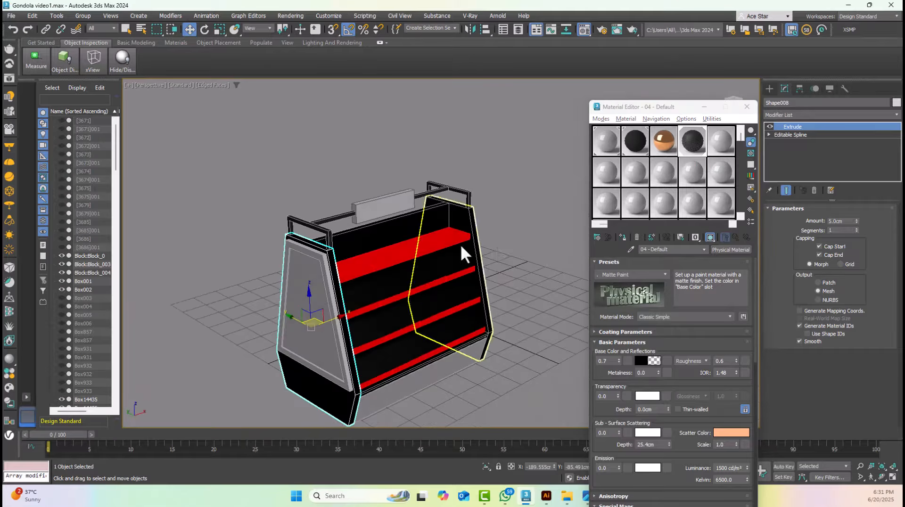
Assign the black Matte Paint material to all four columns of red shelves
scroll(420, 243, up, 4)
click(425, 250)
ctrl+click(458, 237)
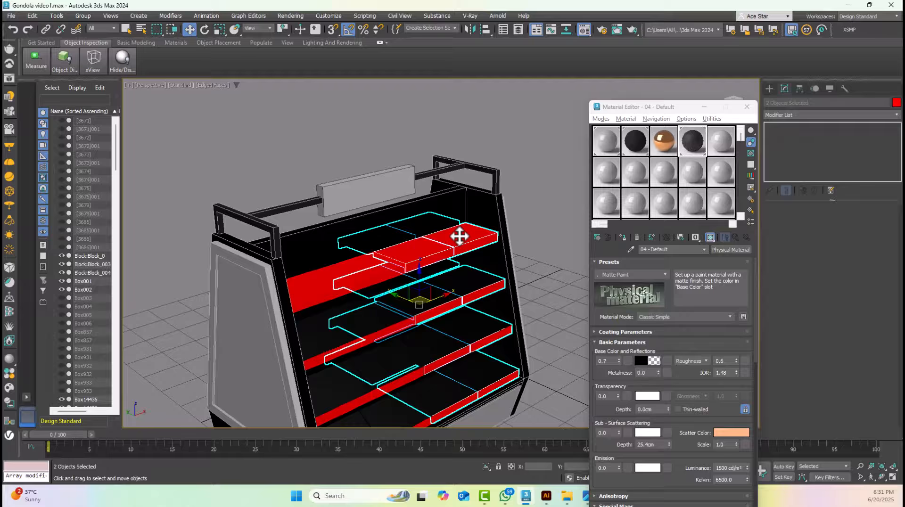
ctrl+click(351, 278)
ctrl+click(323, 287)
click(624, 236)
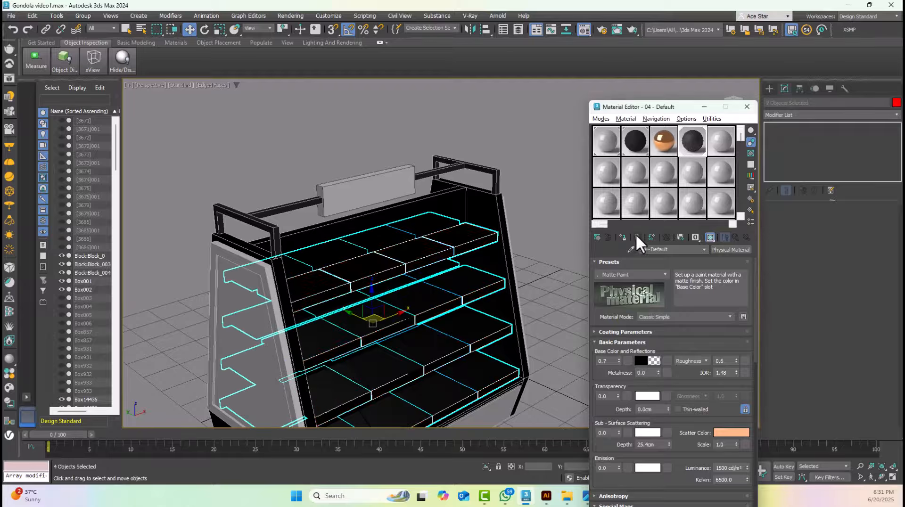
click(531, 236)
Assign the black Matte Paint material to the four columns of grey panels between the shelves
click(482, 270)
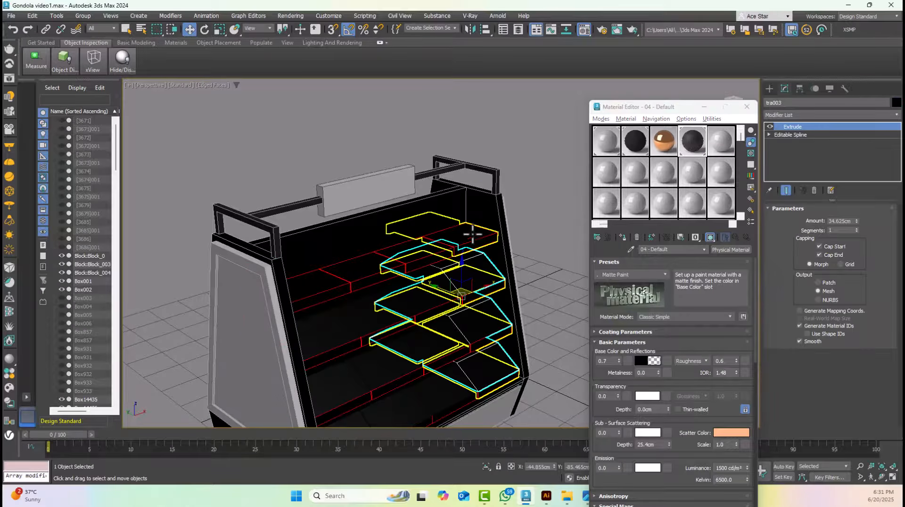
ctrl+click(436, 291)
ctrl+click(369, 316)
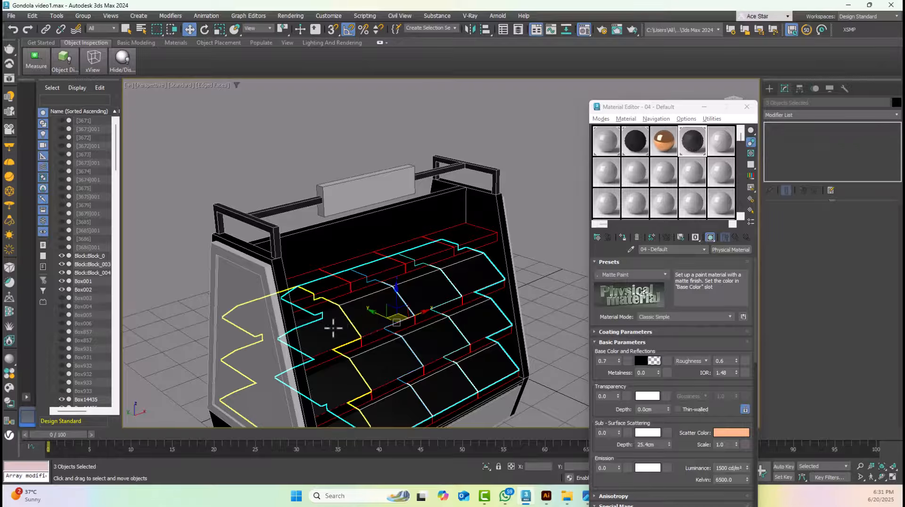
ctrl+click(371, 315)
click(621, 239)
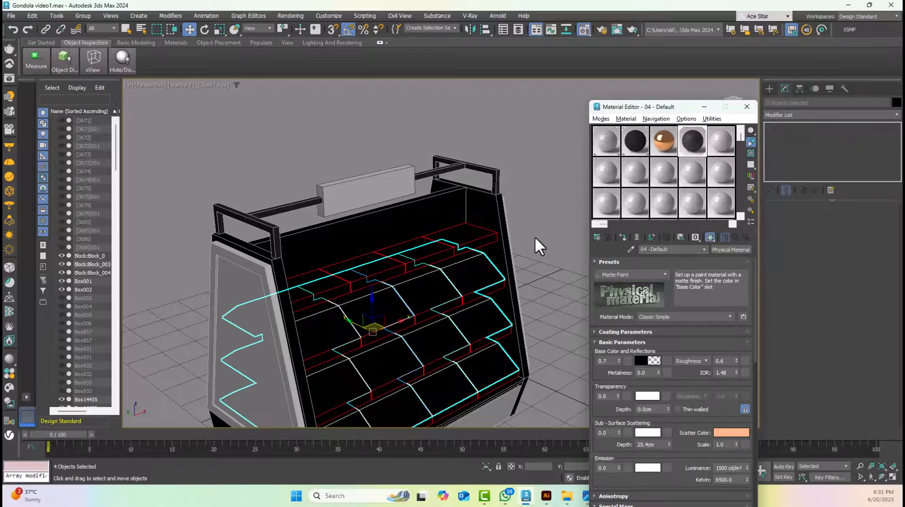
click(535, 237)
Select the framed grey panel on the gondola's left end and change the fifth sample to a VRayMtl
scroll(534, 236, down, 3)
mouse_move(525, 251)
alt+middle_down()
mouse_move(449, 239)
mouse_move(493, 238)
alt+middle_up()
key(F4)
click(464, 215)
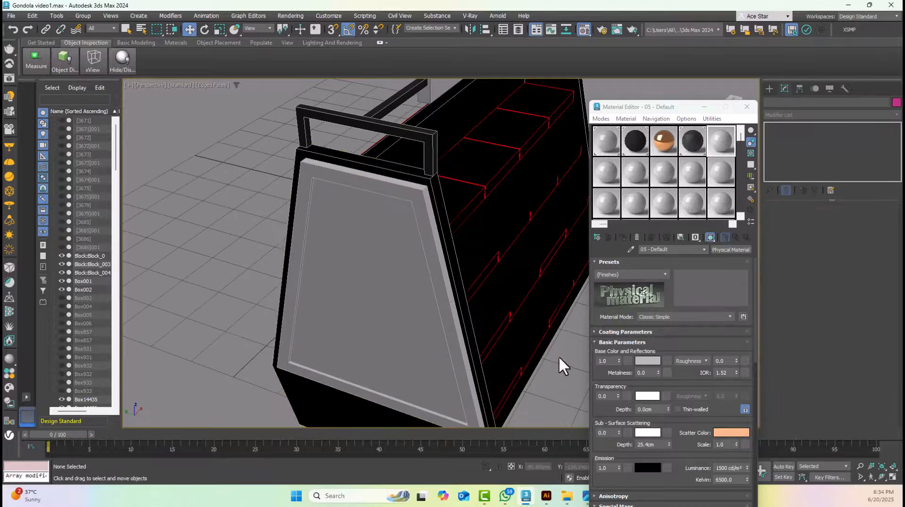
click(423, 227)
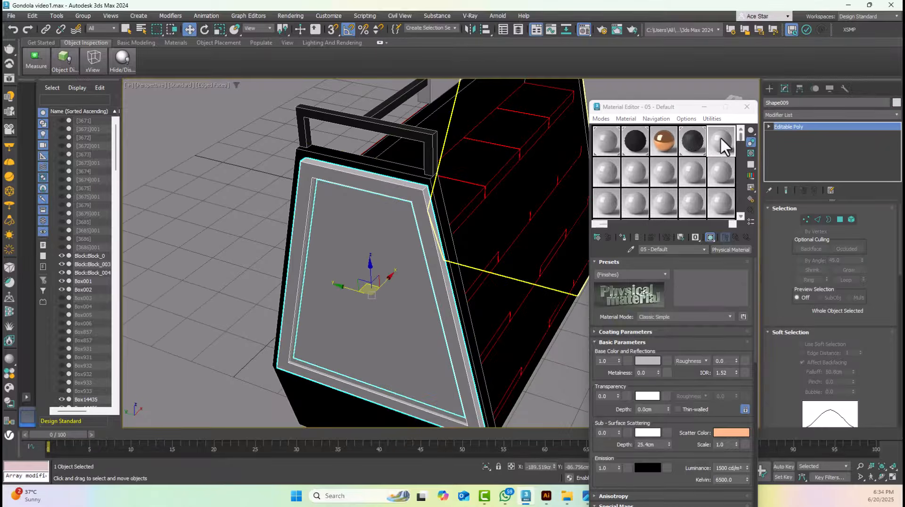
scroll(420, 186, up, 2)
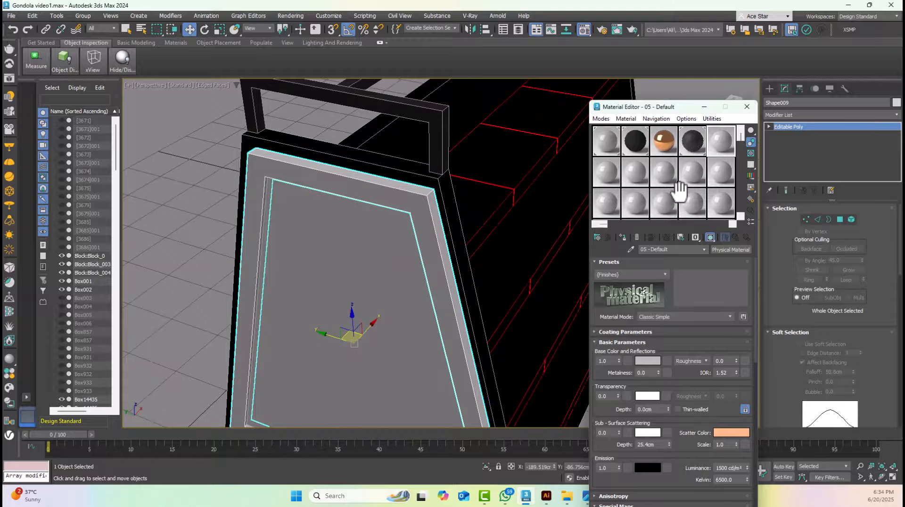
drag(678, 189, 428, 228)
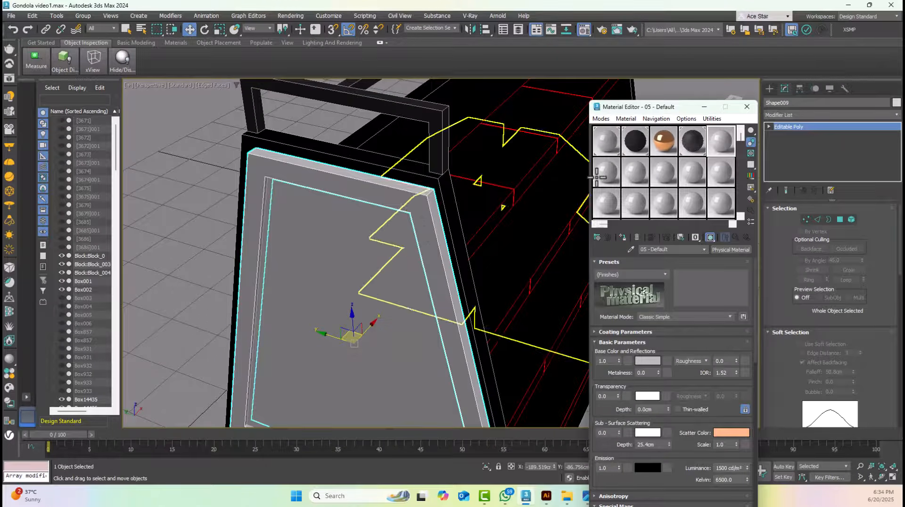
click(594, 237)
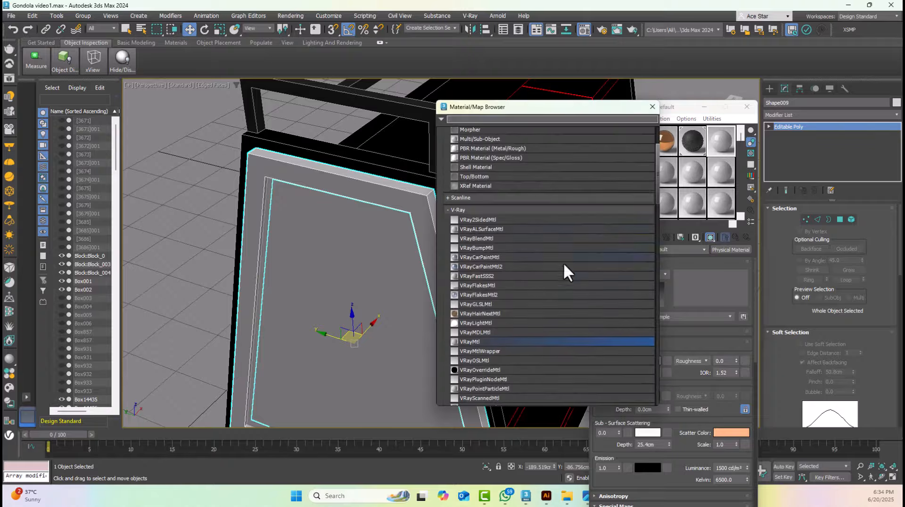
double_click(470, 341)
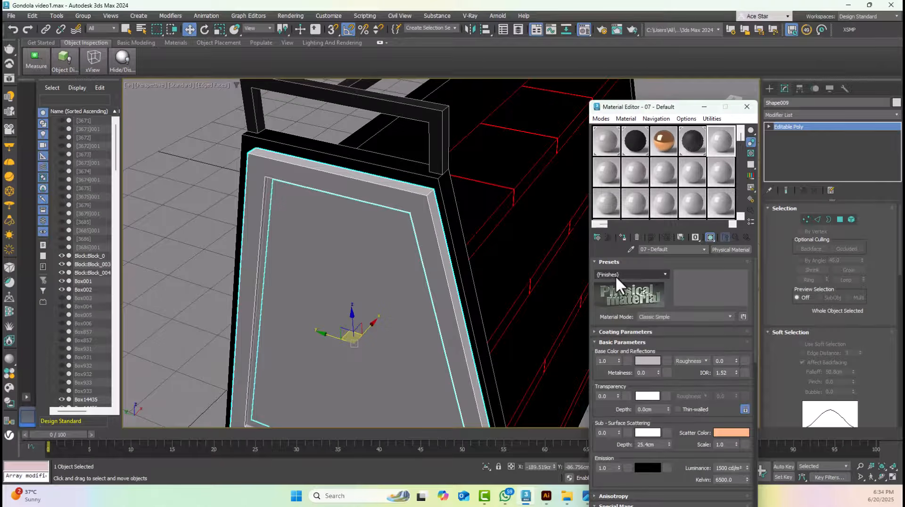
Change the fifth sample to a Physical Material with the Satin Gold preset and assign it to the frame on the gondola's left end
click(615, 275)
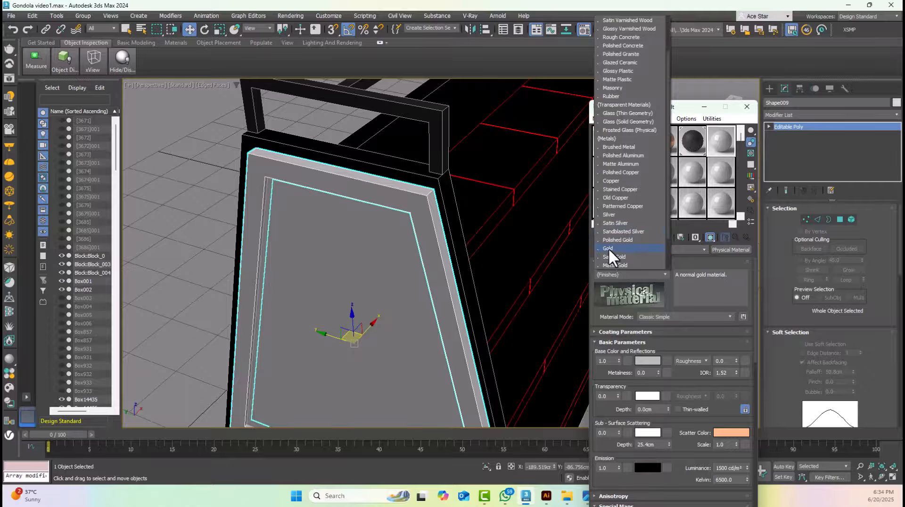
click(627, 257)
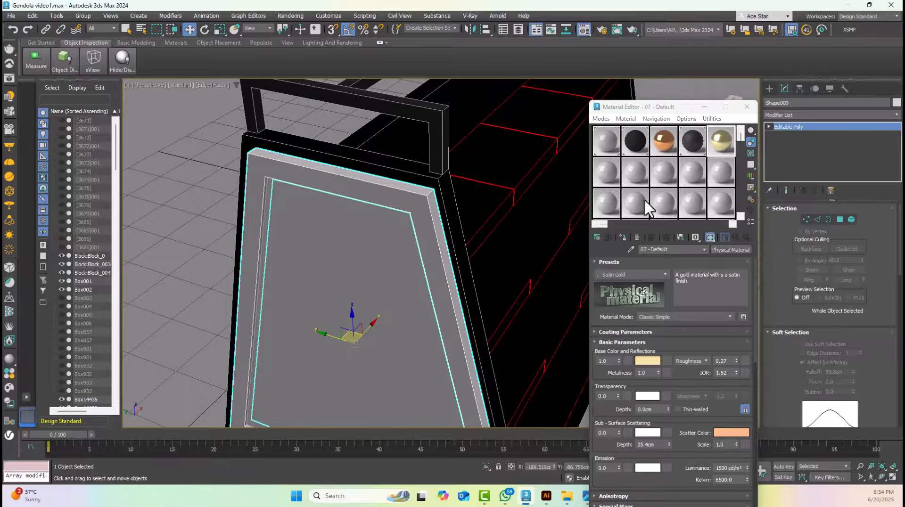
click(621, 235)
click(396, 242)
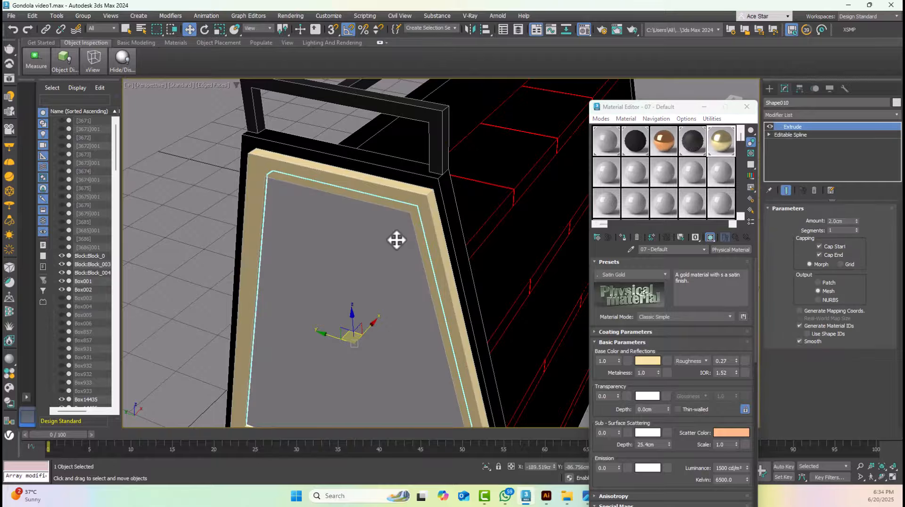
Assign the Satin Gold material to the raised frame on the gondola's right end
scroll(317, 239, down, 6)
alt+middle_drag(479, 208, 542, 208)
middle_drag(514, 203, 304, 150)
scroll(378, 163, up, 3)
click(423, 140)
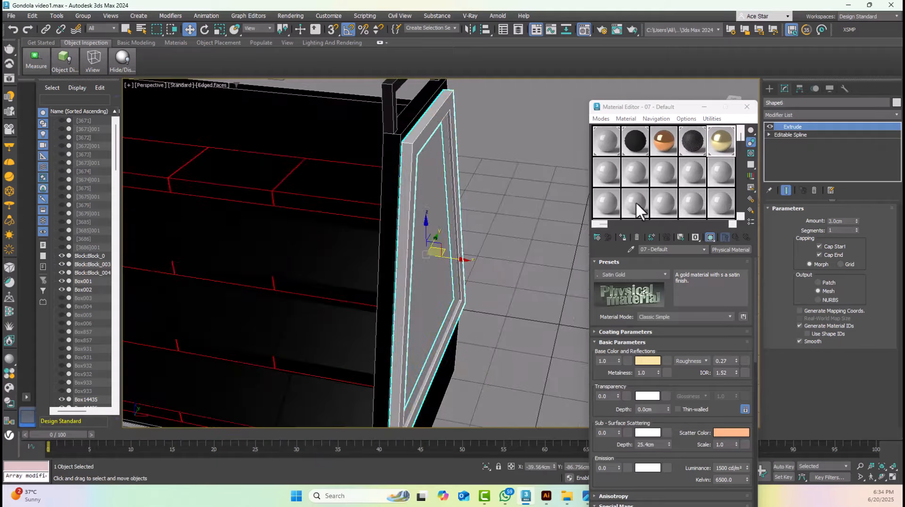
click(622, 237)
click(479, 190)
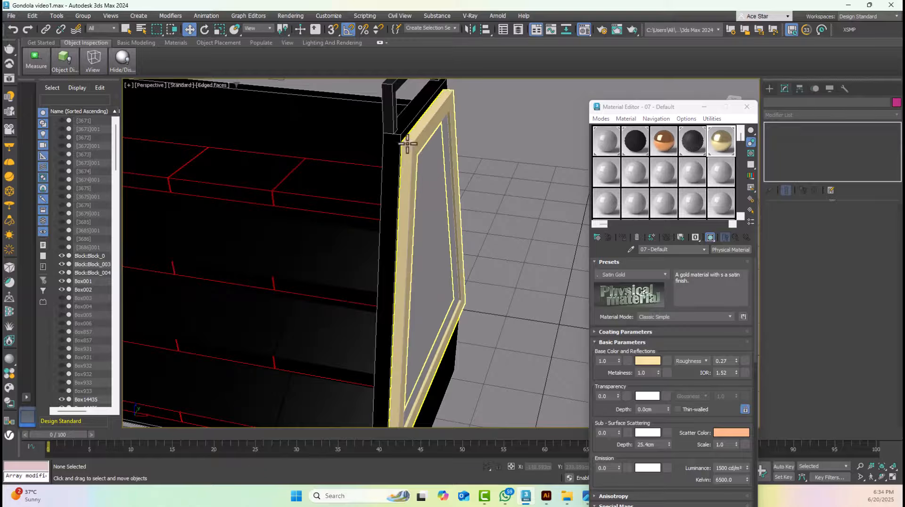
Select all four columns of stepped product trays and isolate them
click(429, 175)
scroll(430, 174, down, 6)
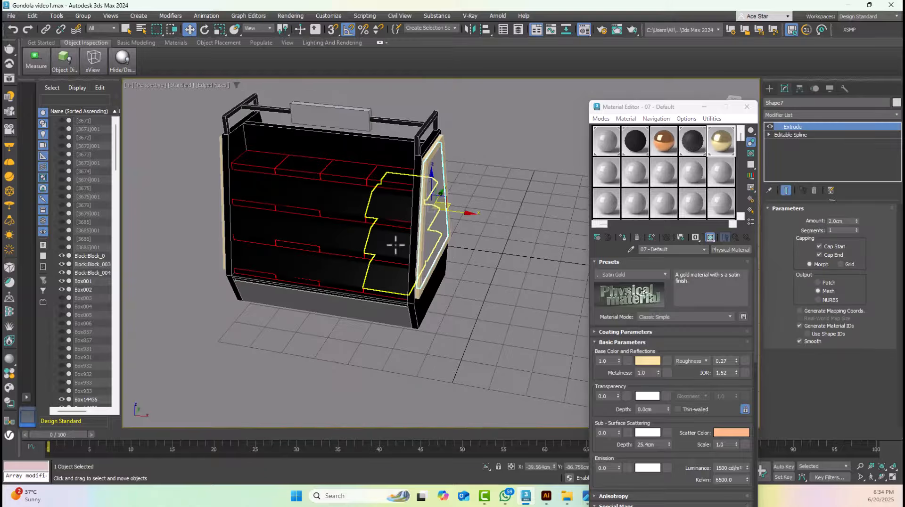
scroll(391, 245, up, 3)
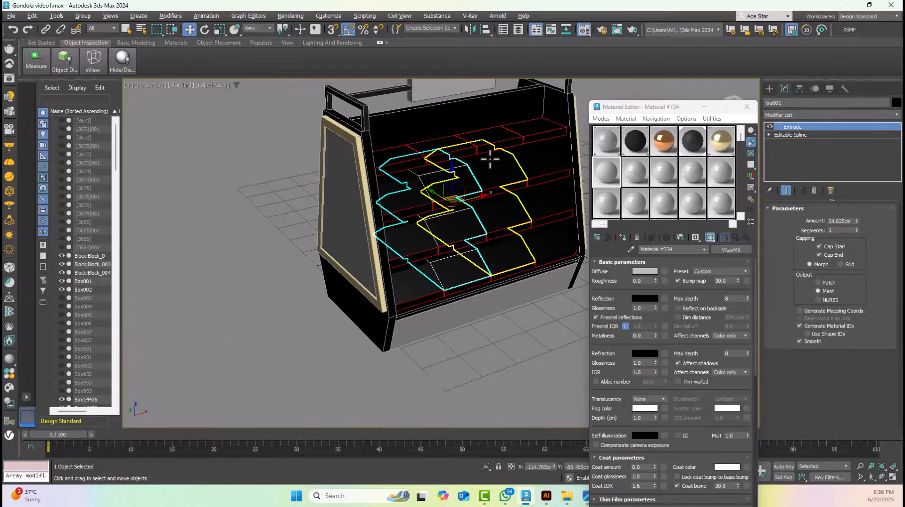
ctrl+click(504, 158)
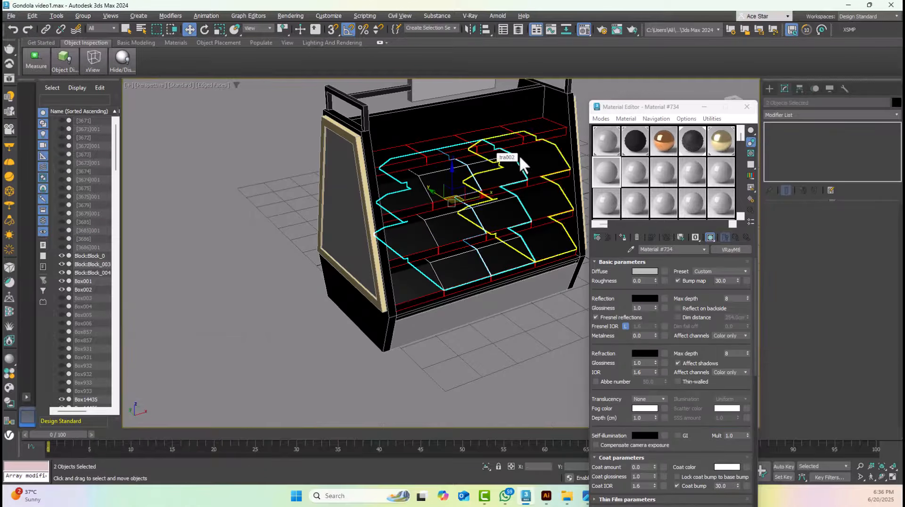
ctrl+click(414, 196)
key(alt+q)
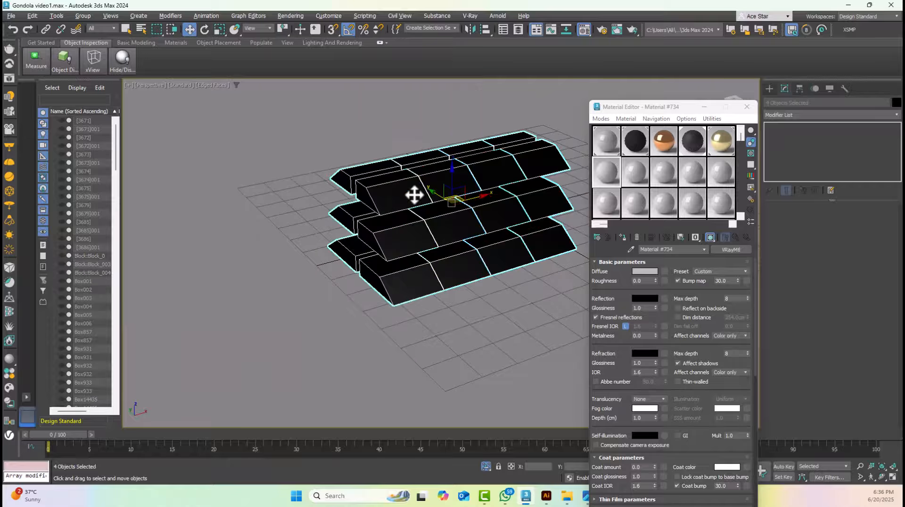
Examine the tray surfaces and gold edging in the Gondola.jpg reference photo and select the leftmost tray column in 3ds Max
click(586, 496)
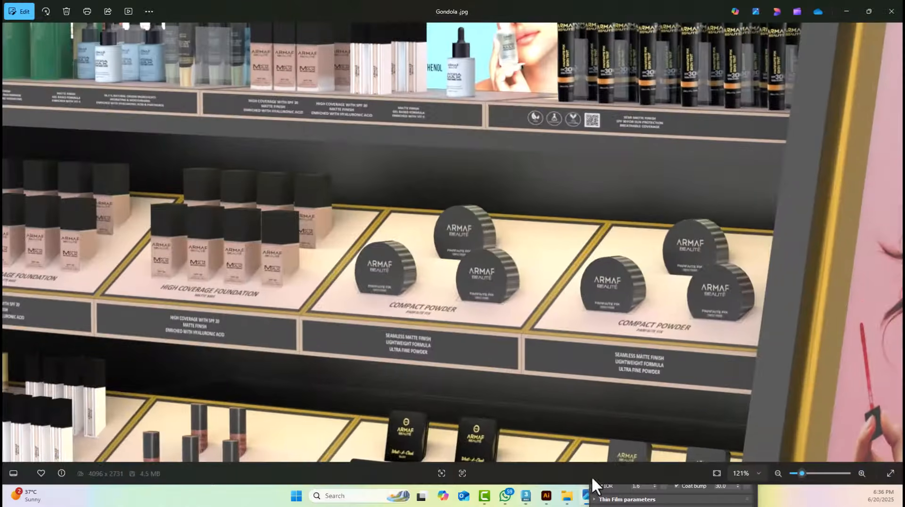
scroll(632, 228, up, 5)
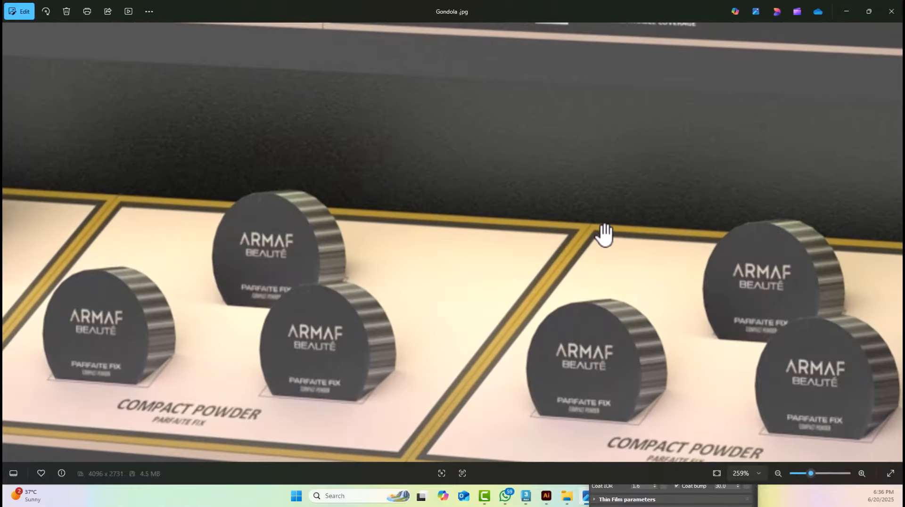
scroll(574, 275, down, 2)
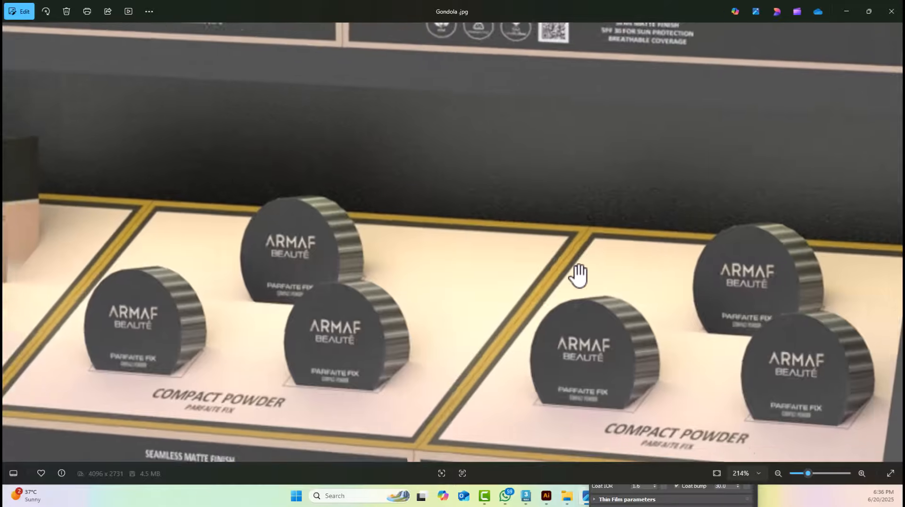
drag(666, 291, 557, 250)
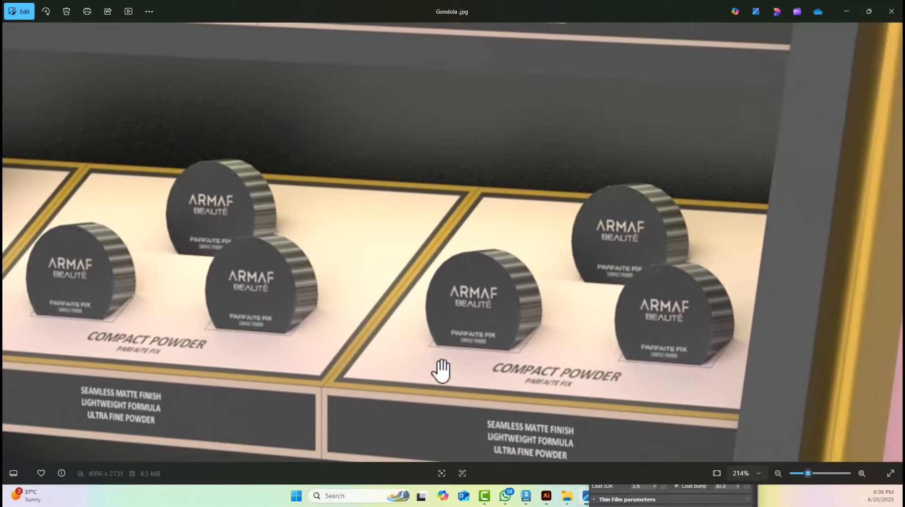
click(845, 10)
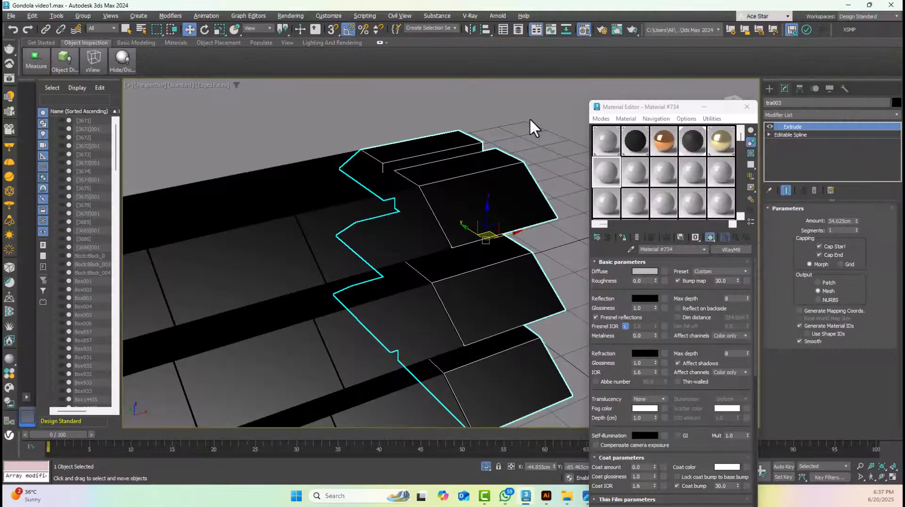
click(531, 124)
scroll(319, 287, up, 10)
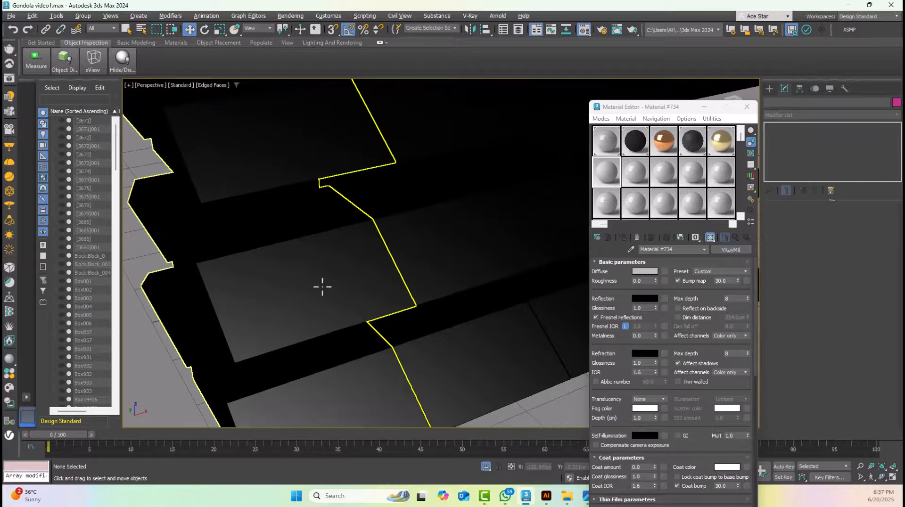
click(323, 285)
scroll(326, 270, down, 5)
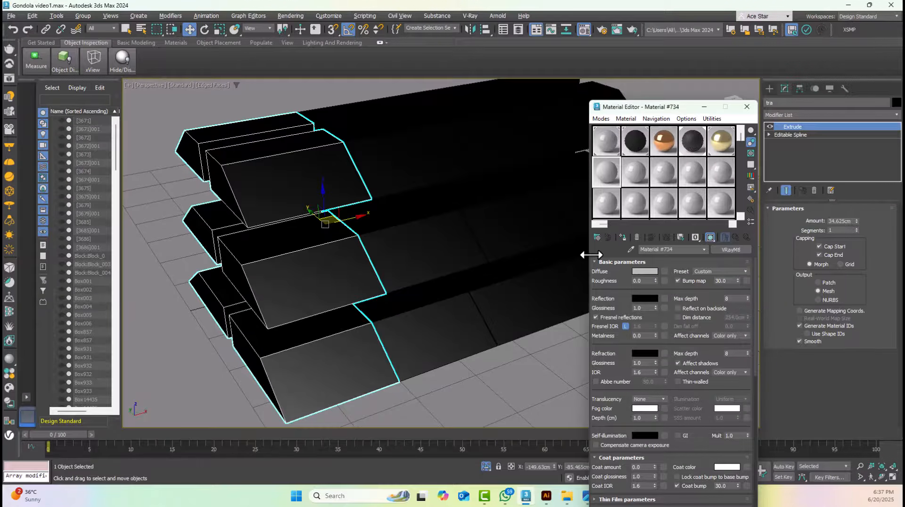
Change the sixth material sample to a new VRayMtl
click(597, 237)
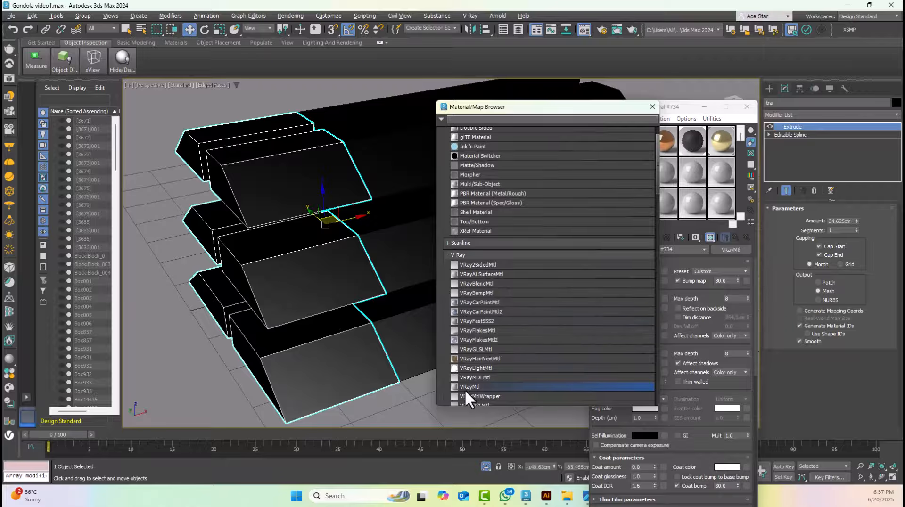
double_click(462, 389)
click(572, 106)
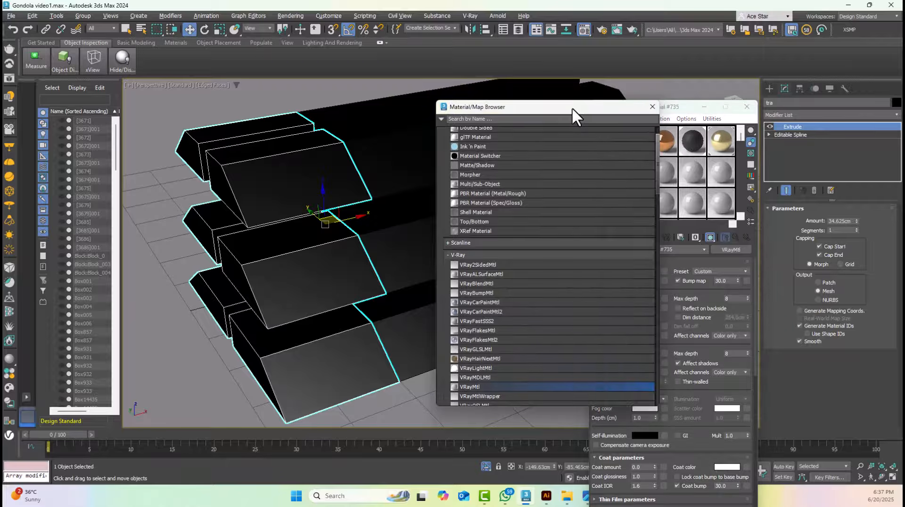
click(653, 106)
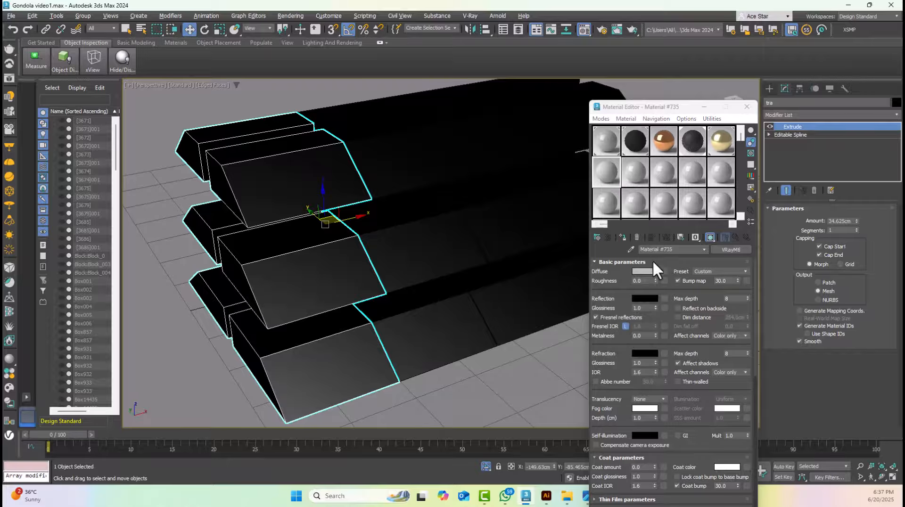
click(596, 237)
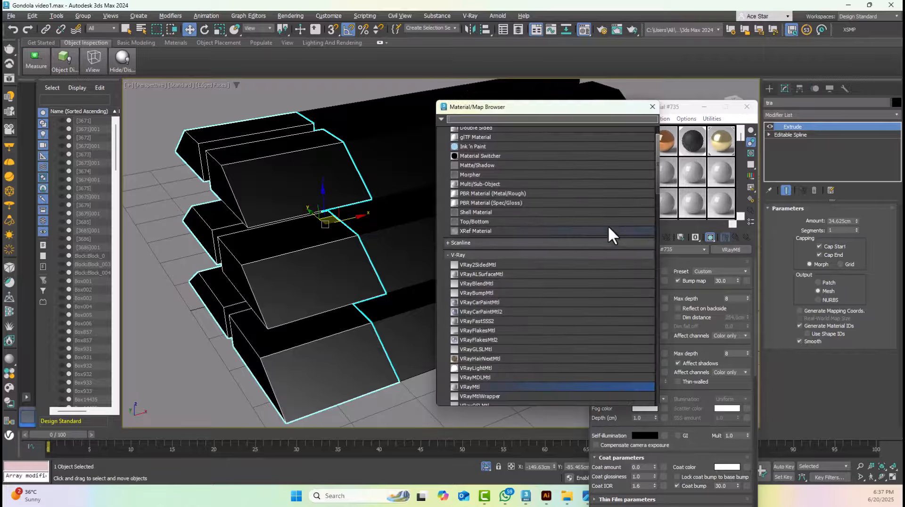
double_click(473, 386)
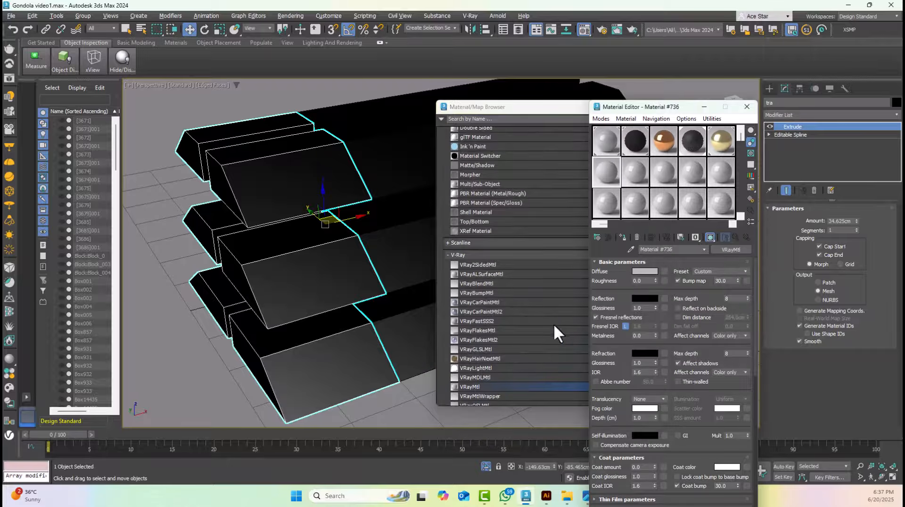
Set the new material's diffuse colour to a light cream of RGB 254, 229, 177
click(645, 272)
drag(568, 186, 523, 199)
drag(570, 222, 541, 215)
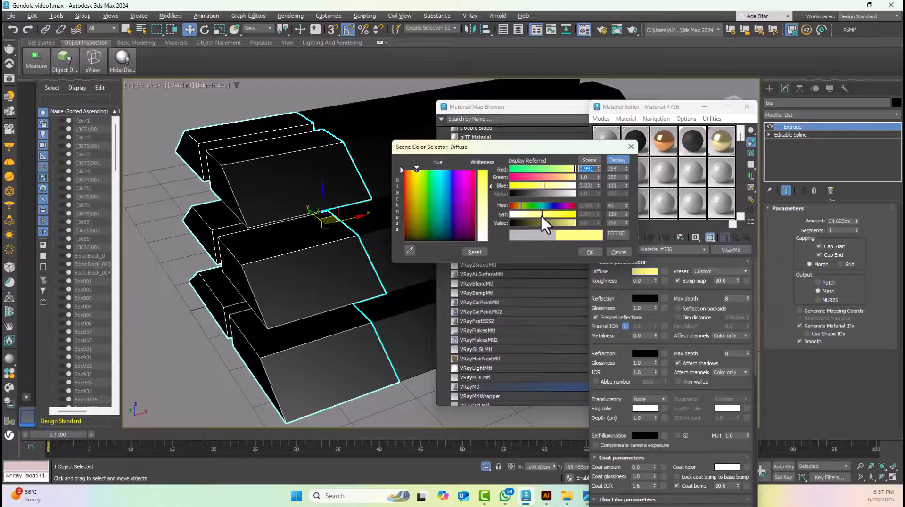
drag(573, 177, 556, 176)
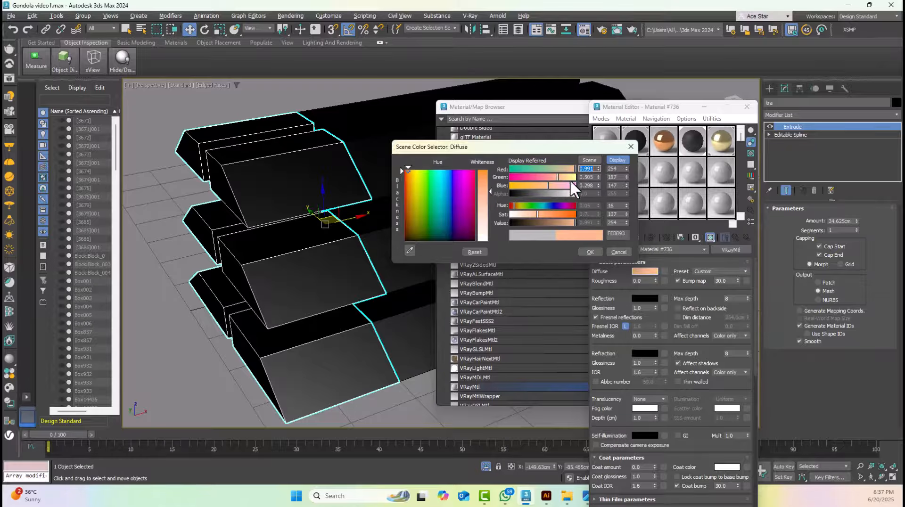
click(566, 178)
drag(552, 213, 529, 214)
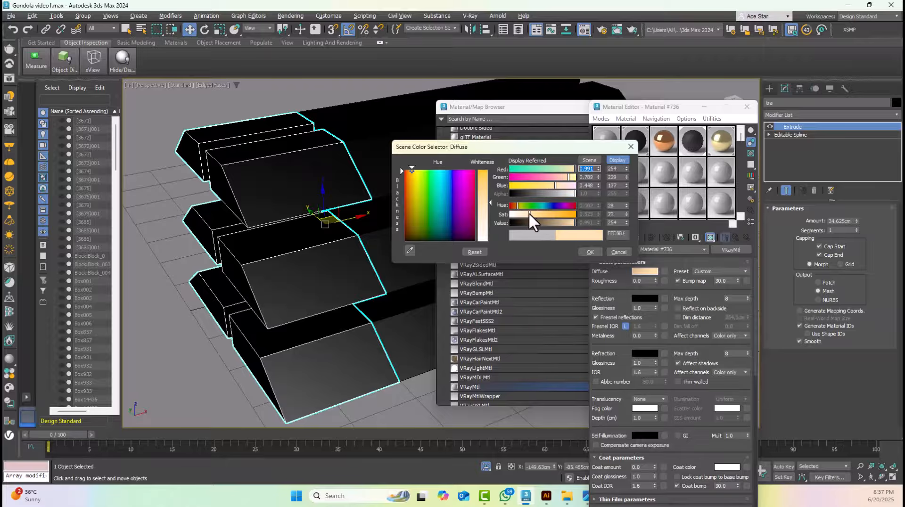
click(590, 252)
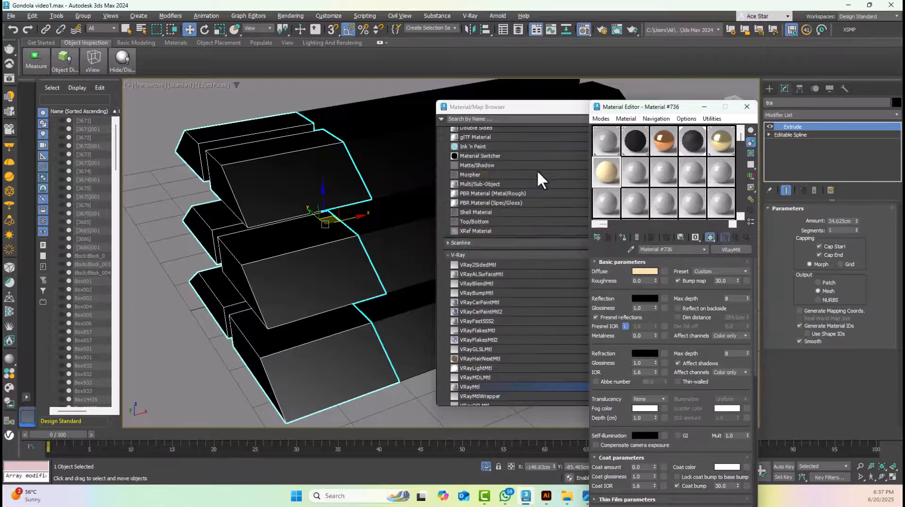
Set the cream material's reflection colour to dark grey RGB 55, 55, 55 and unlock its Fresnel IOR
click(645, 299)
drag(528, 253, 527, 250)
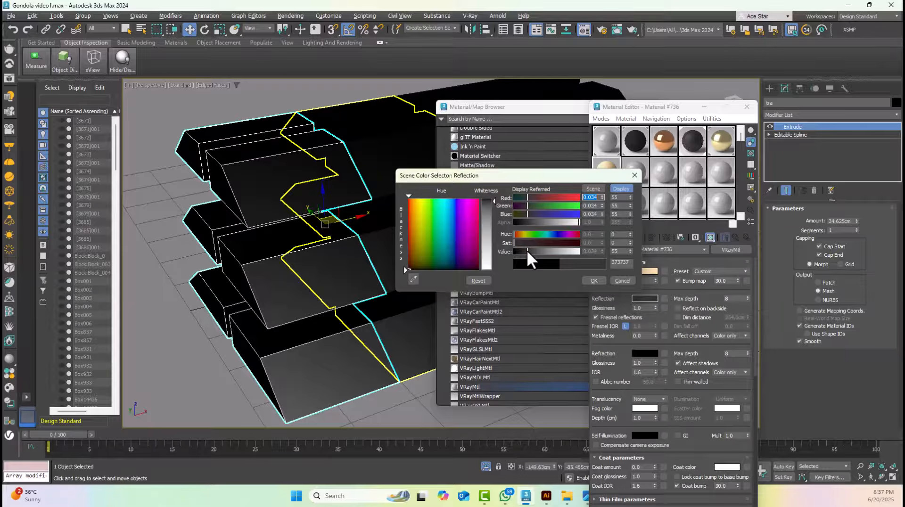
click(593, 281)
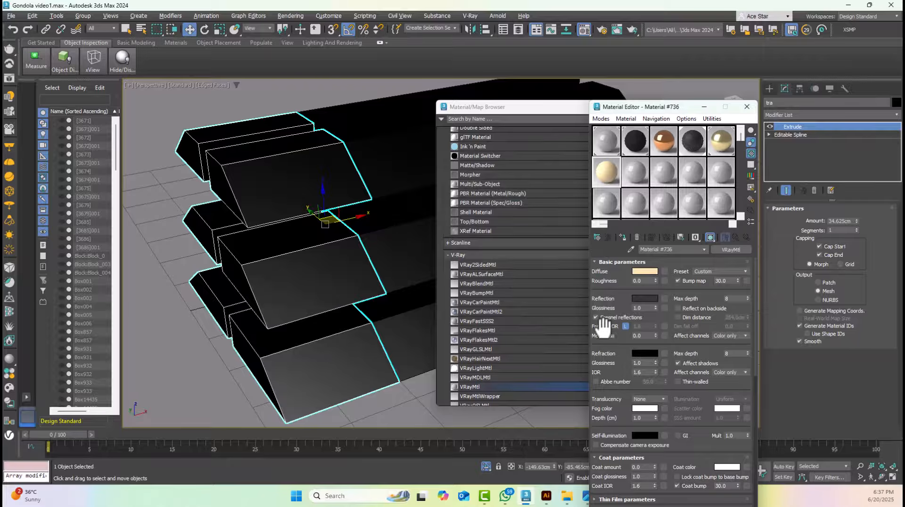
click(624, 326)
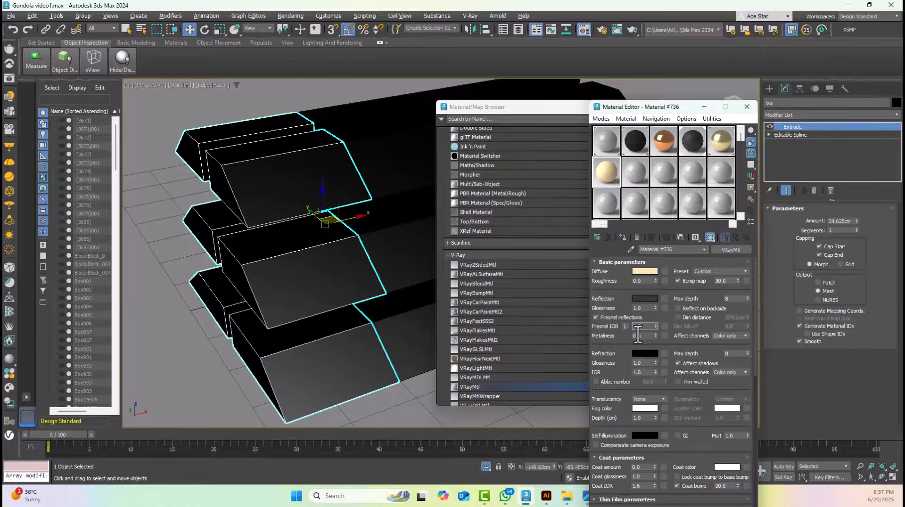
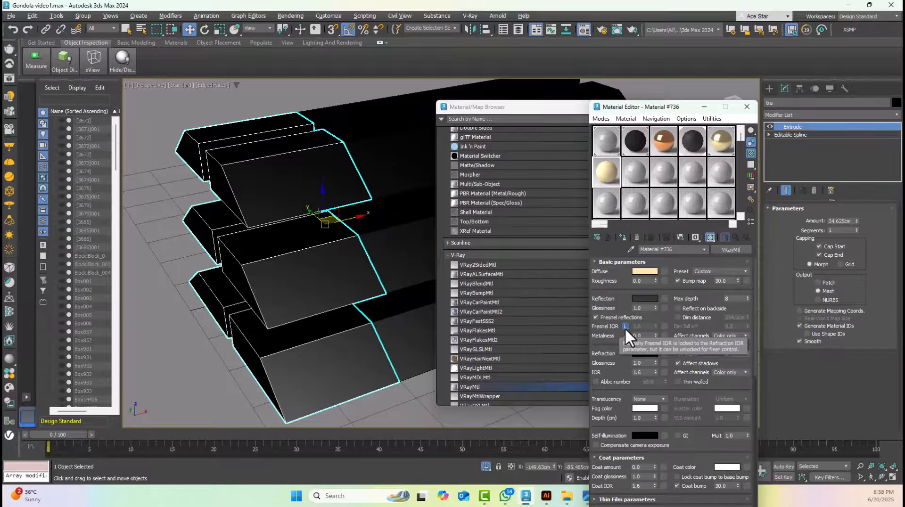
Unlock the cream material's Fresnel IOR and convert the second tray column to an Editable Poly
click(624, 327)
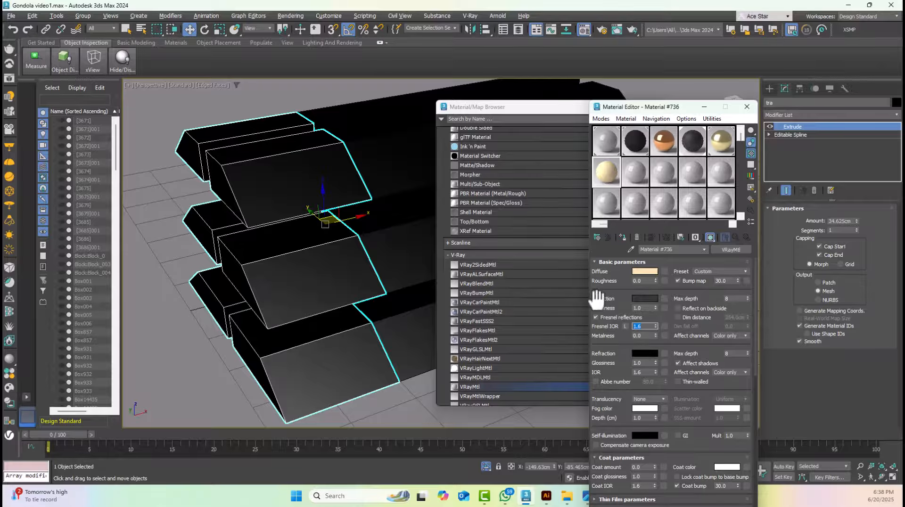
middle_drag(354, 192, 322, 204)
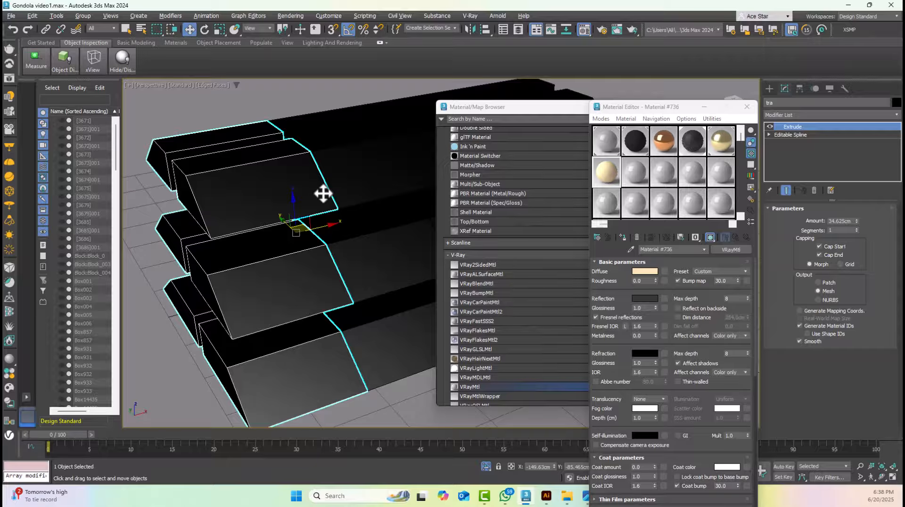
click(350, 178)
middle_drag(361, 176, 226, 218)
click(584, 501)
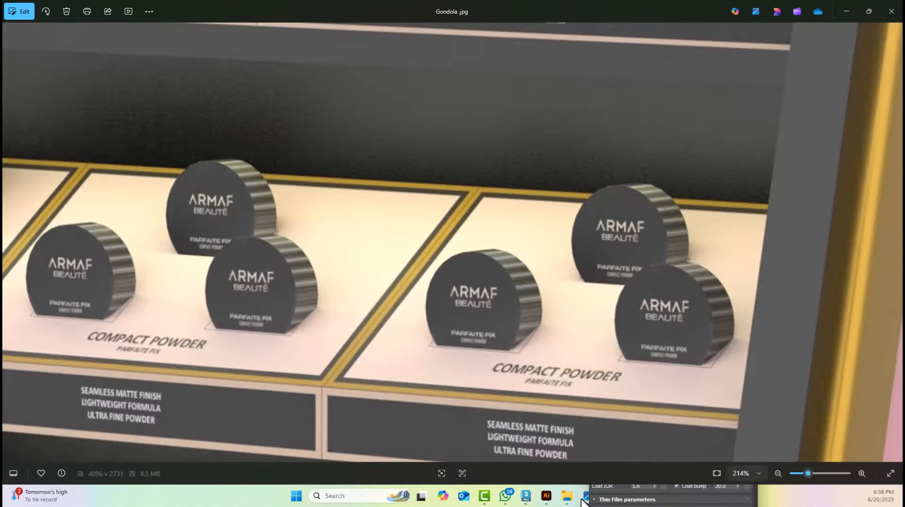
click(584, 501)
right_click(226, 188)
mouse_move(257, 306)
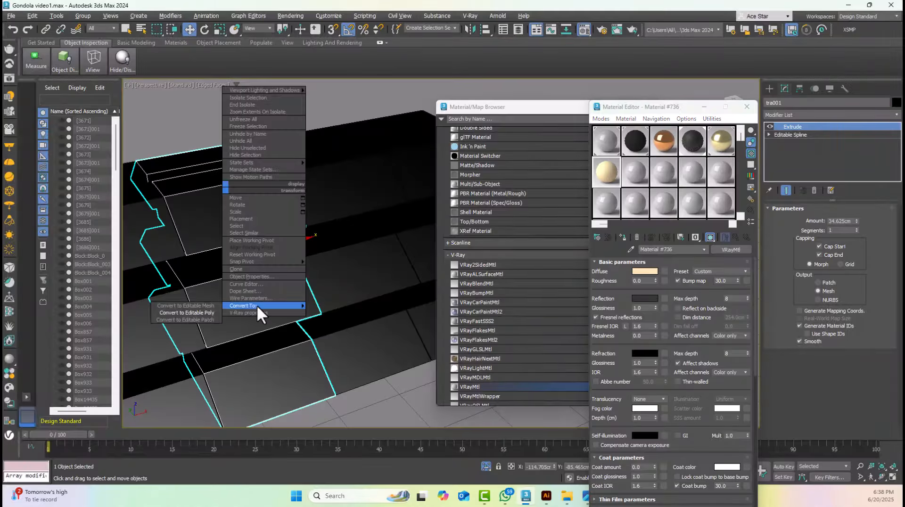
click(202, 312)
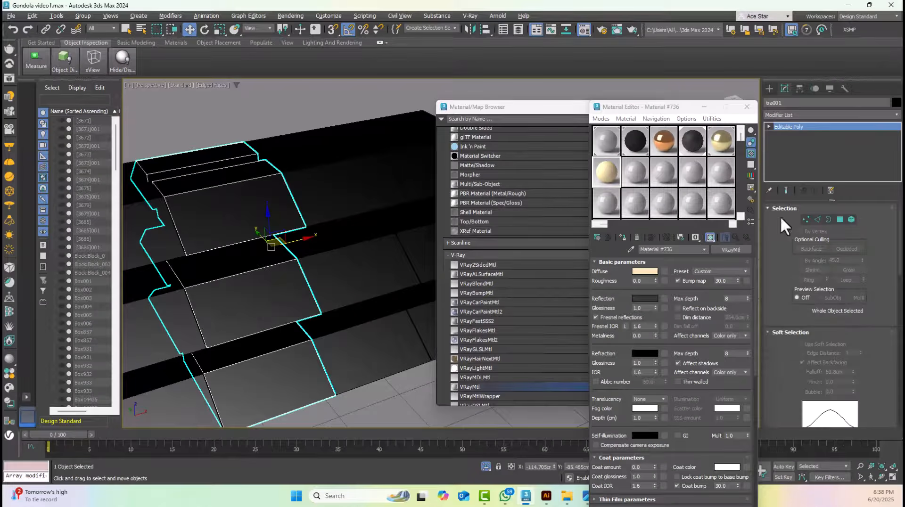
Select the three sloped front polygons of the second tray column
click(839, 219)
click(247, 210)
ctrl+click(231, 306)
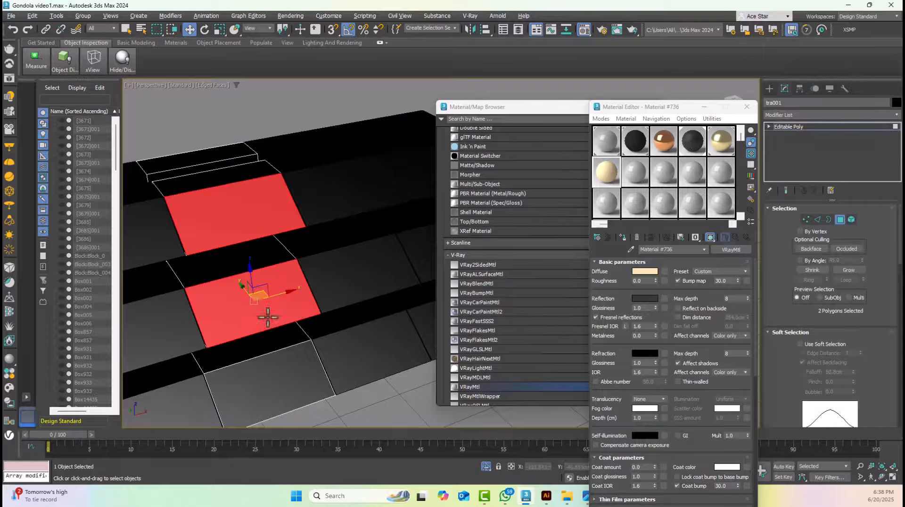
ctrl+click(275, 390)
middle_drag(276, 389, 341, 315)
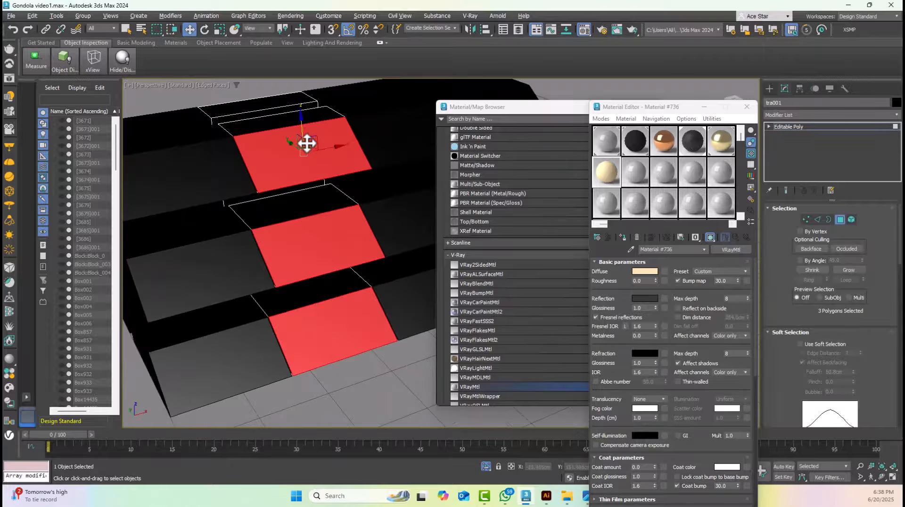
scroll(294, 119, up, 2)
middle_drag(294, 118, 312, 156)
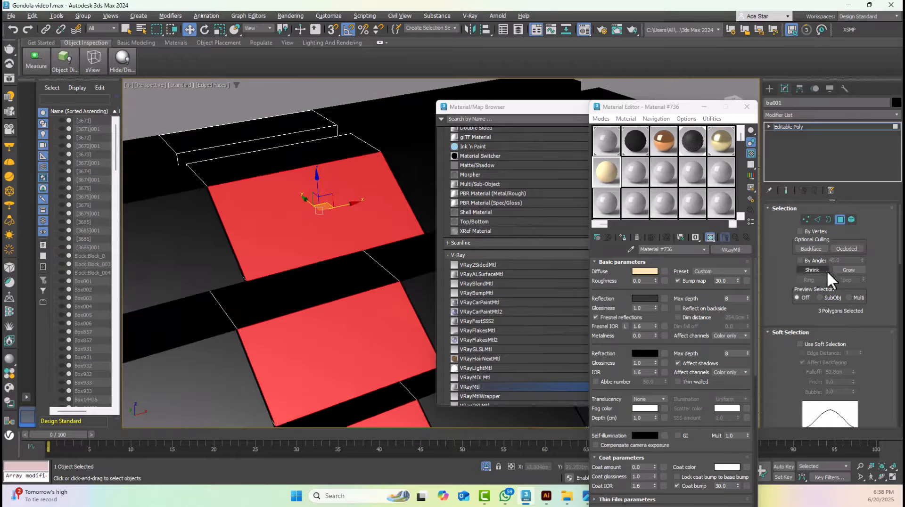
Inset the three selected tray faces by 0.5 cm and apply the same inset a second time
scroll(870, 302, down, 5)
scroll(869, 317, down, 2)
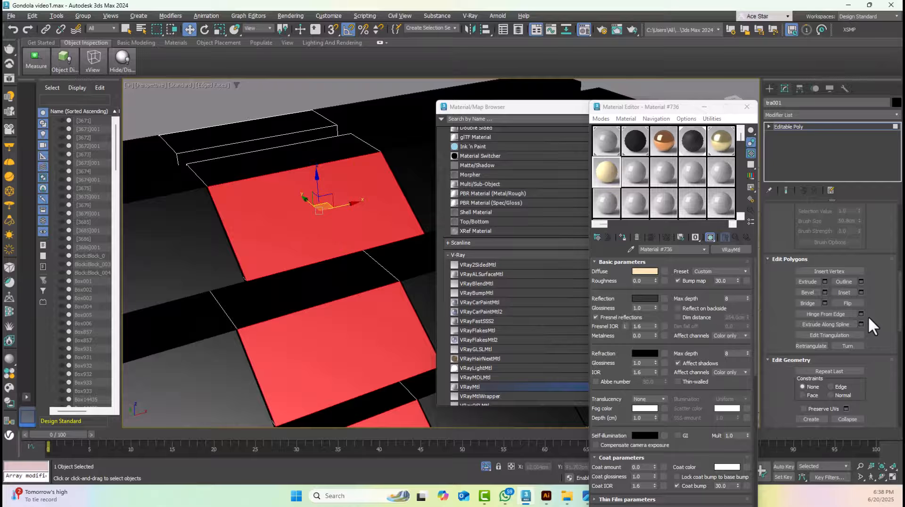
click(861, 292)
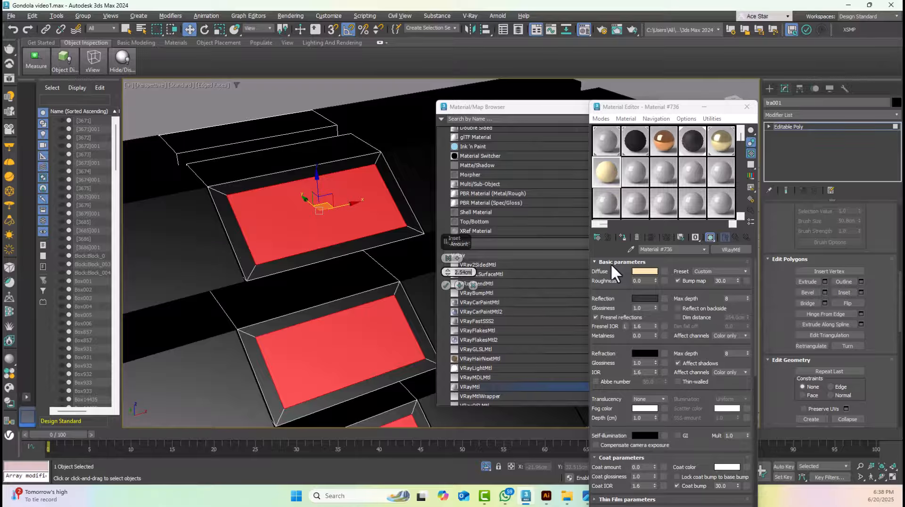
key(BackSpace)
key(Return)
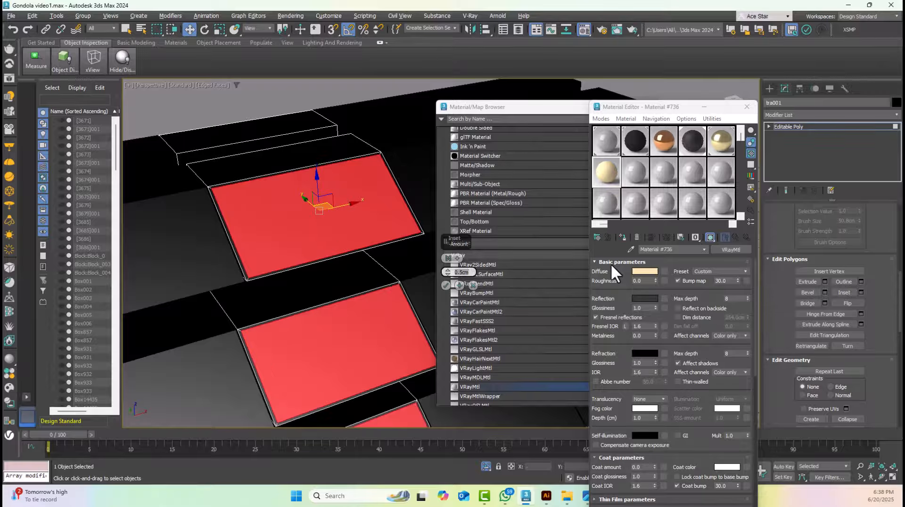
click(444, 285)
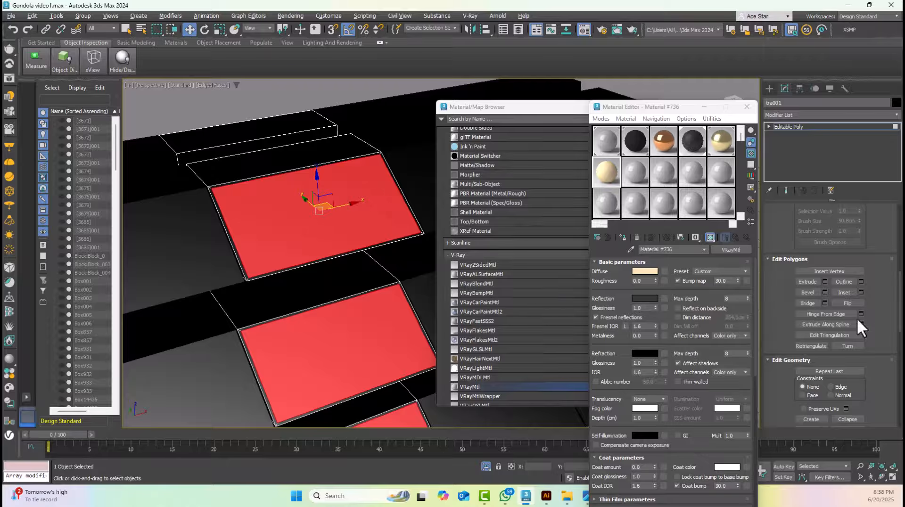
click(861, 293)
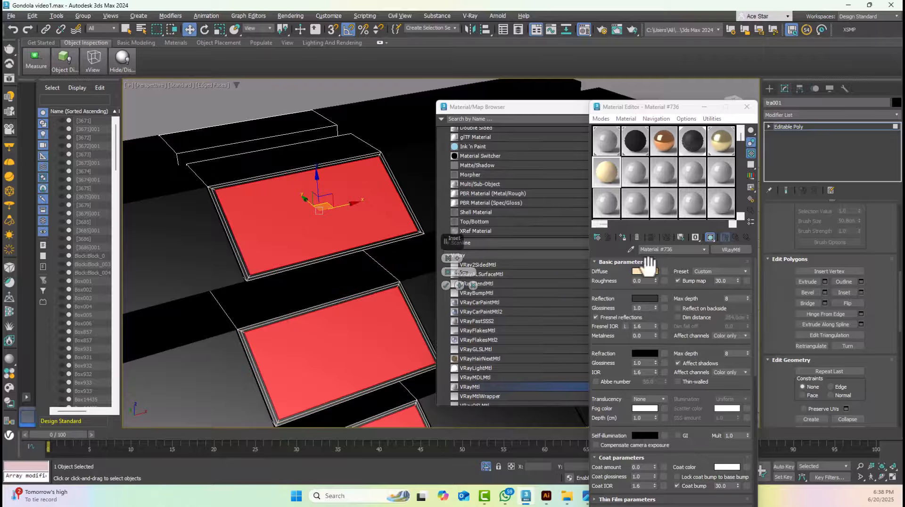
click(445, 285)
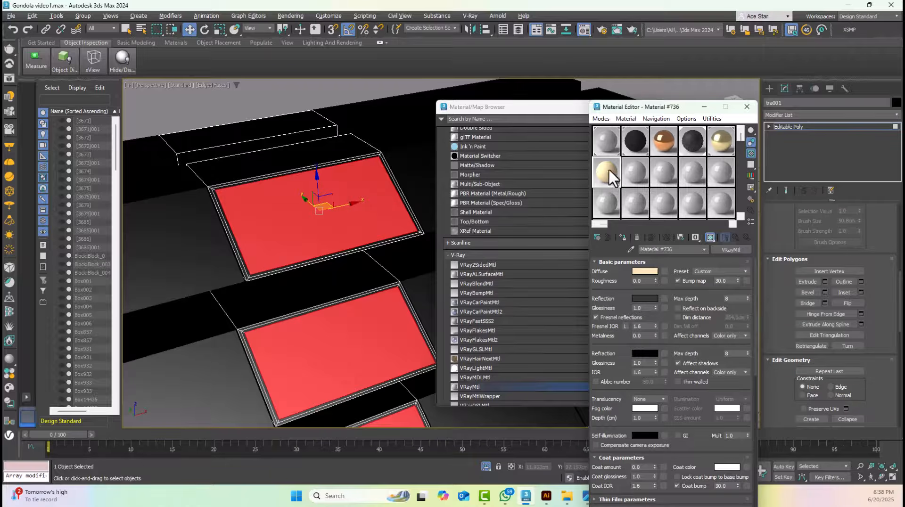
Assign the cream VRayMtl to the three inner tray faces and leave polygon editing
drag(609, 172, 333, 211)
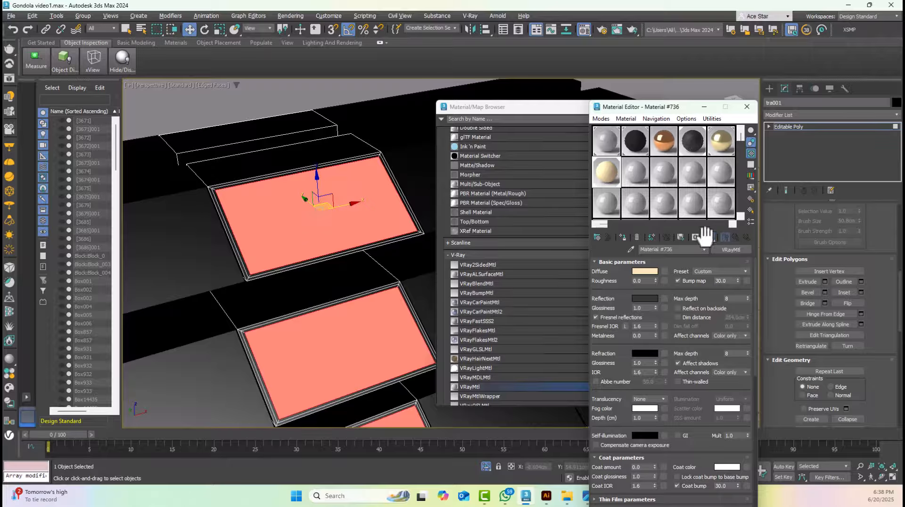
click(792, 126)
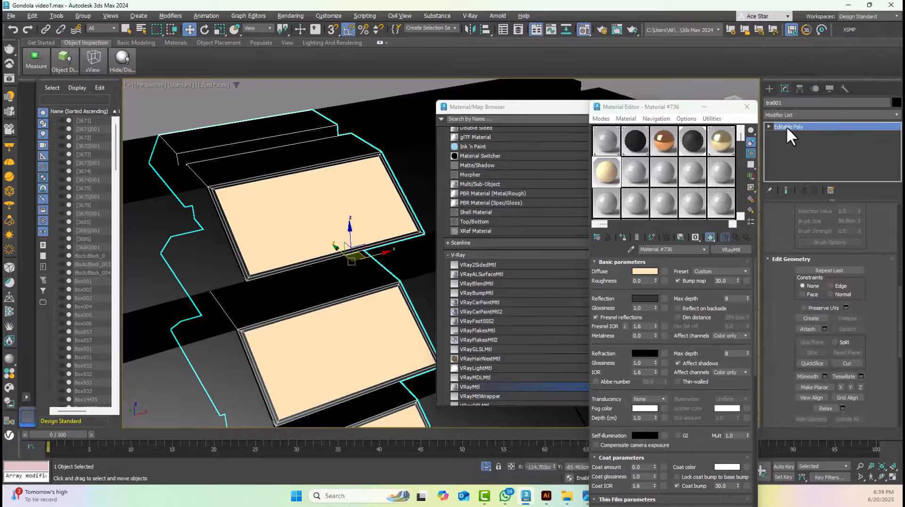
scroll(374, 155, down, 3)
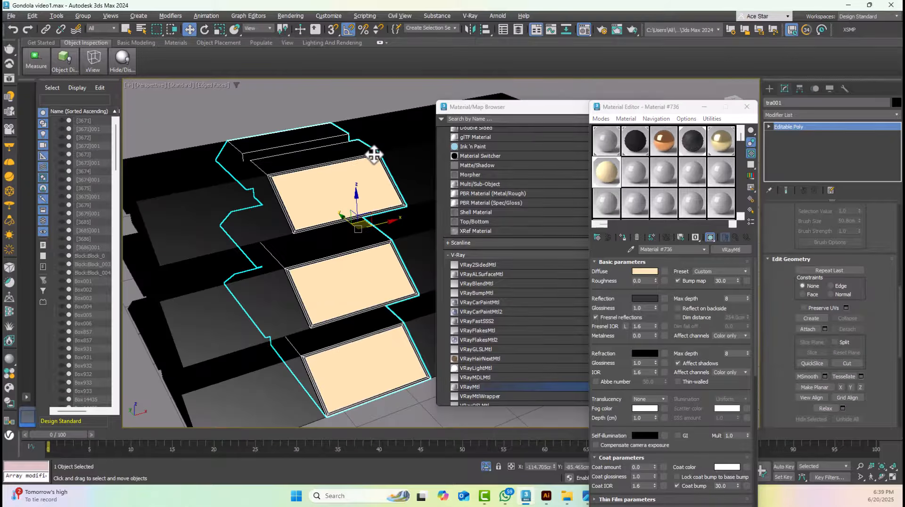
Assign the gold 07 - Default material to the four outer border faces of the upper tray panel
scroll(313, 188, up, 6)
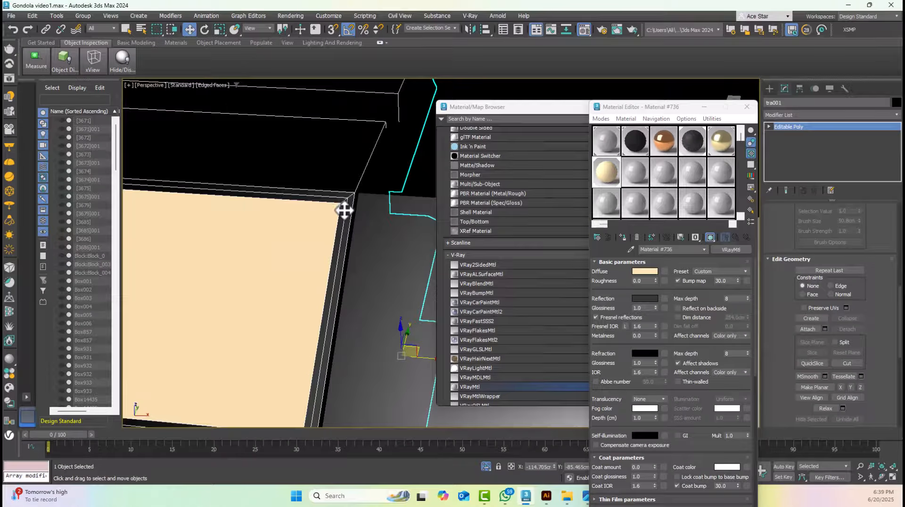
scroll(815, 210, up, 5)
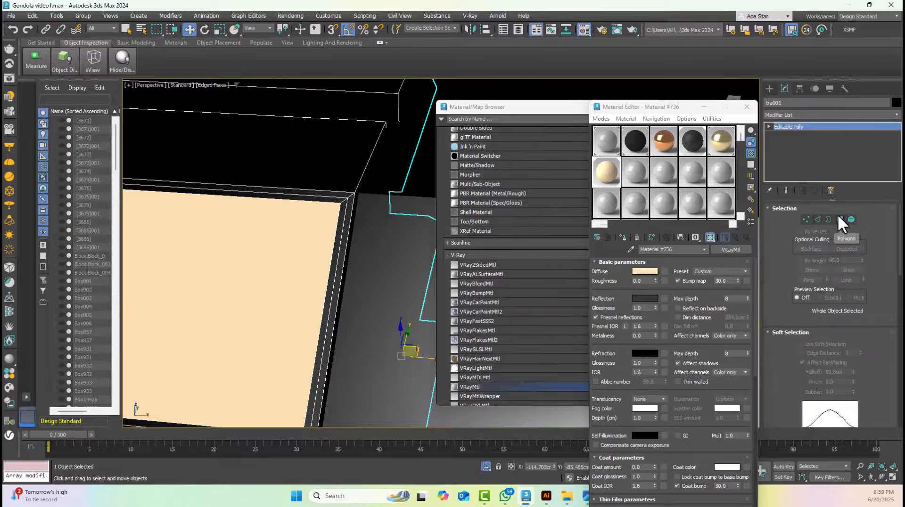
click(839, 217)
click(344, 194)
ctrl+click(351, 202)
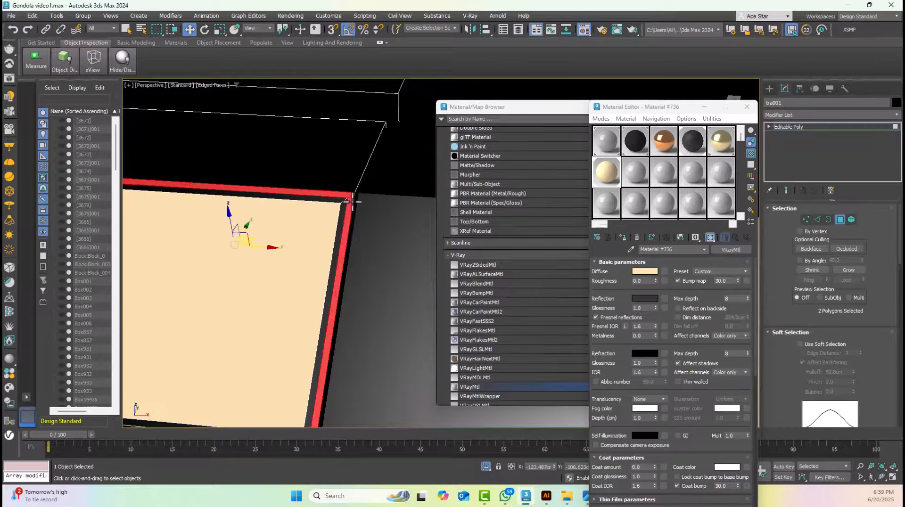
scroll(352, 203, down, 5)
middle_drag(309, 222, 490, 223)
scroll(380, 283, up, 4)
scroll(302, 302, up, 3)
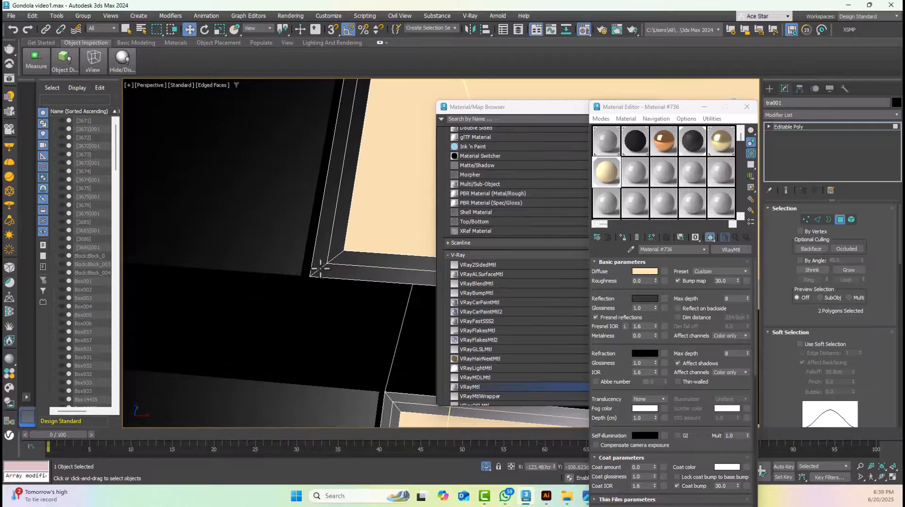
ctrl+click(321, 262)
ctrl+click(330, 276)
drag(720, 144, 357, 283)
click(839, 219)
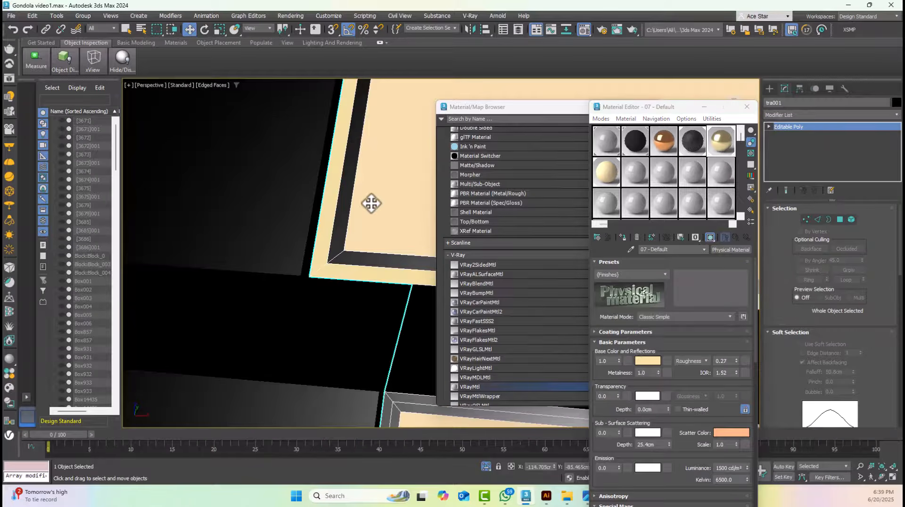
Enter polygon selection for the border of the middle tray panel
middle_drag(370, 202, 333, 282)
scroll(332, 282, up, 2)
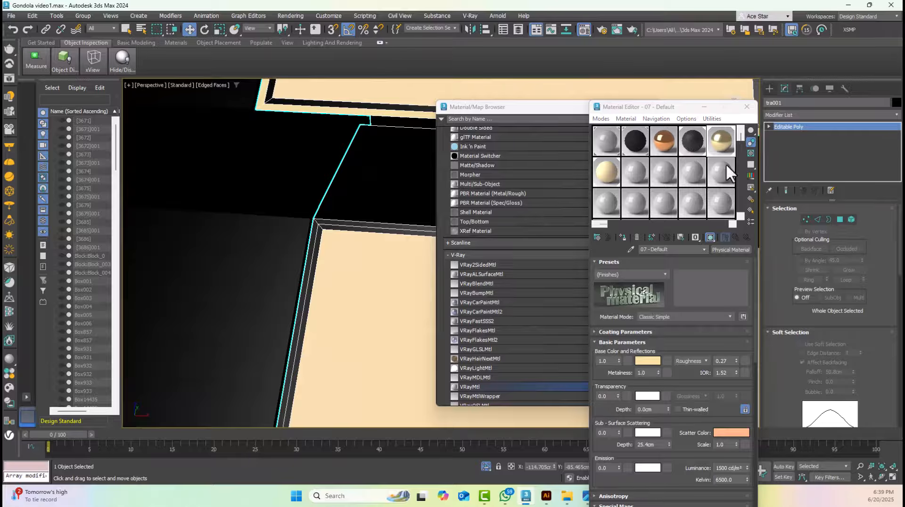
click(841, 220)
click(315, 230)
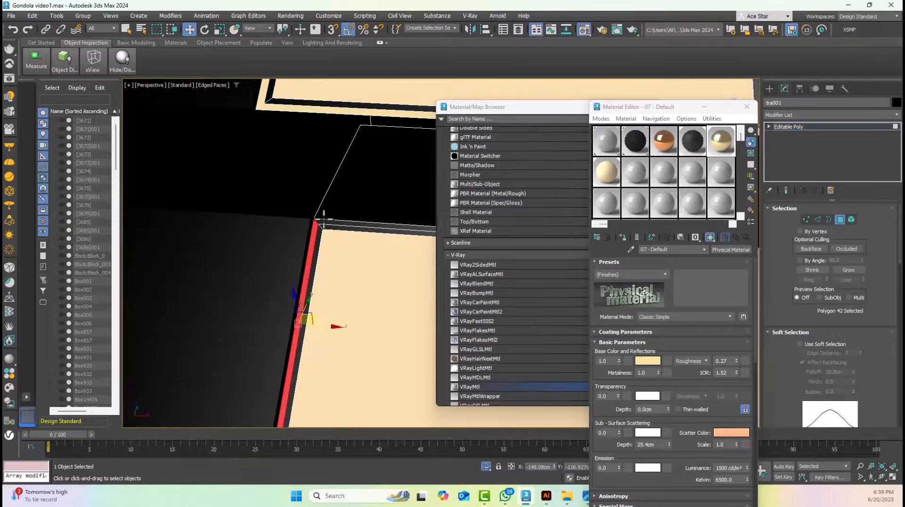
ctrl+click(324, 225)
scroll(337, 238, down, 4)
scroll(373, 264, up, 4)
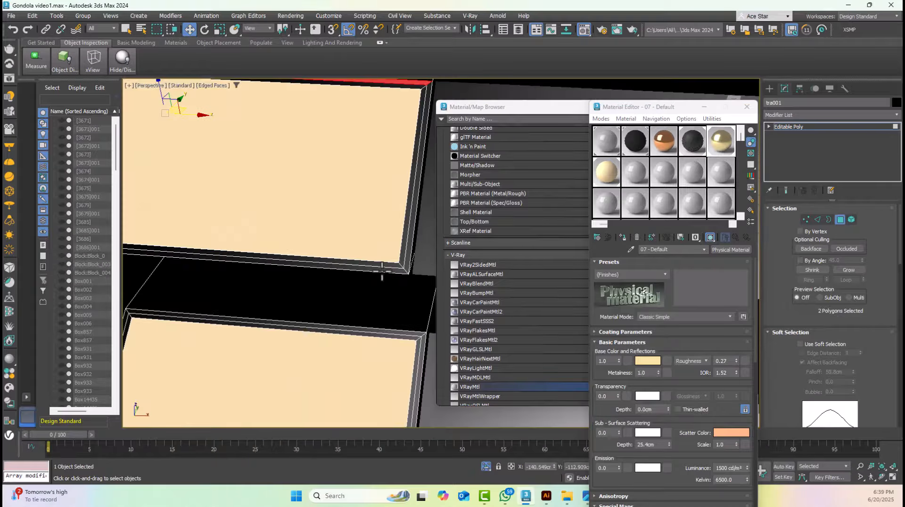
ctrl+click(405, 257)
ctrl+click(402, 264)
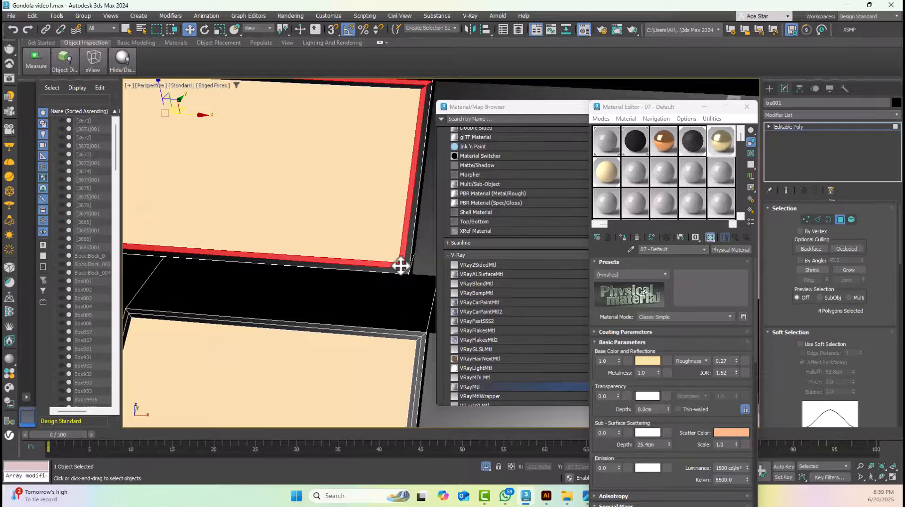
scroll(402, 263, down, 4)
scroll(297, 185, up, 4)
scroll(391, 246, down, 4)
scroll(404, 154, up, 4)
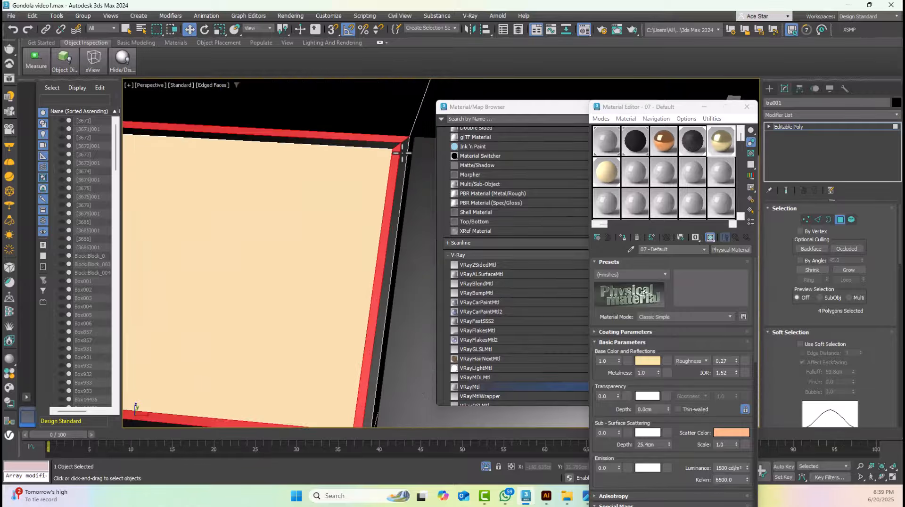
Select the four outer border faces of the middle tray panel and assign them the gold 07 - Default material
click(402, 160)
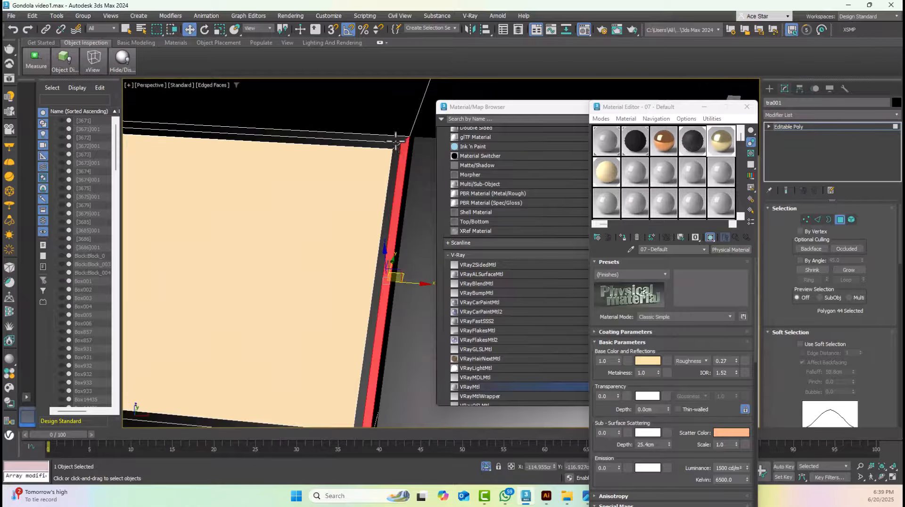
ctrl+click(395, 141)
scroll(188, 200, down, 4)
scroll(128, 245, up, 5)
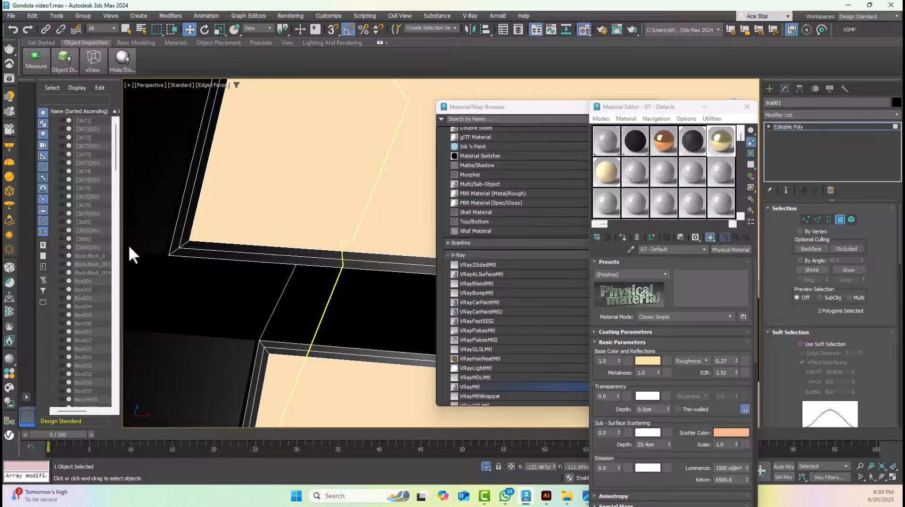
ctrl+click(174, 248)
ctrl+click(225, 250)
drag(726, 151, 386, 269)
Apply the gold 07 - Default material to the lower tray panel's four outer border faces and leave polygon editing
scroll(386, 271, down, 4)
scroll(360, 294, up, 5)
click(282, 295)
ctrl+click(295, 280)
middle_drag(406, 288, 317, 333)
ctrl+click(349, 345)
ctrl+click(375, 311)
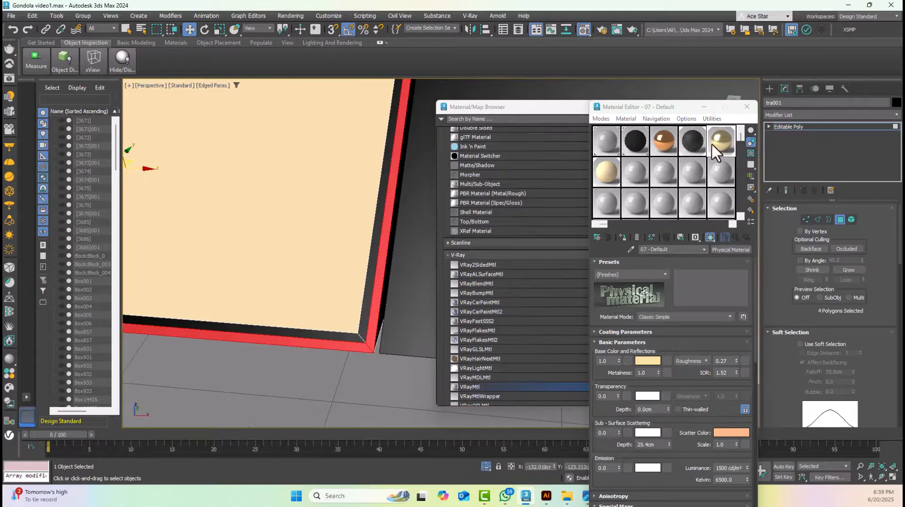
drag(712, 145, 376, 303)
click(840, 220)
Examine the second tray column's materials in perspective, reselect the column and check its placement in the top view
scroll(357, 209, down, 8)
click(353, 264)
scroll(324, 190, down, 3)
mouse_move(323, 190)
middle_down()
mouse_move(329, 220)
mouse_move(357, 240)
mouse_move(334, 202)
middle_up()
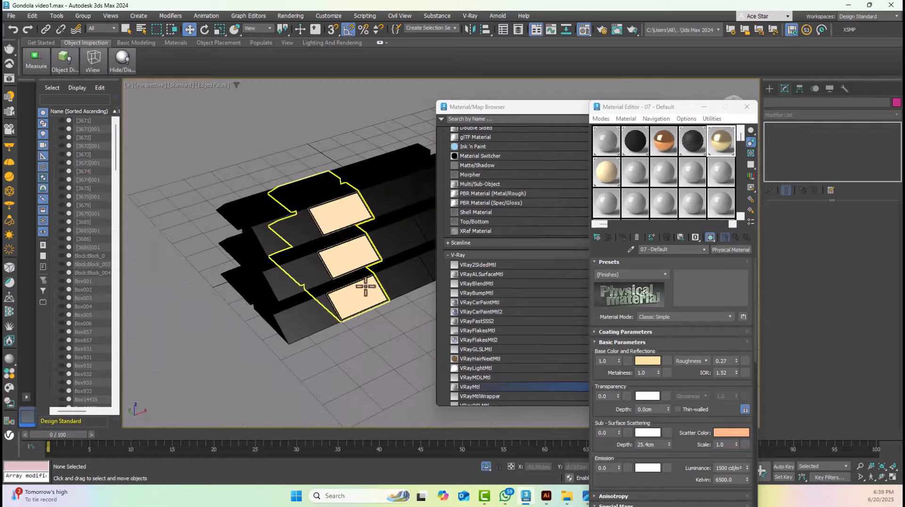
middle_drag(366, 287, 344, 304)
click(338, 250)
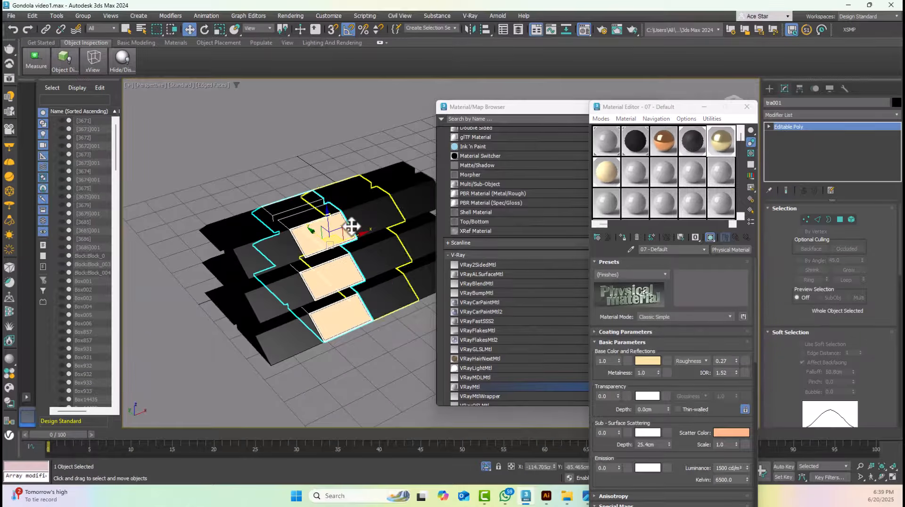
key(t)
scroll(349, 234, down, 3)
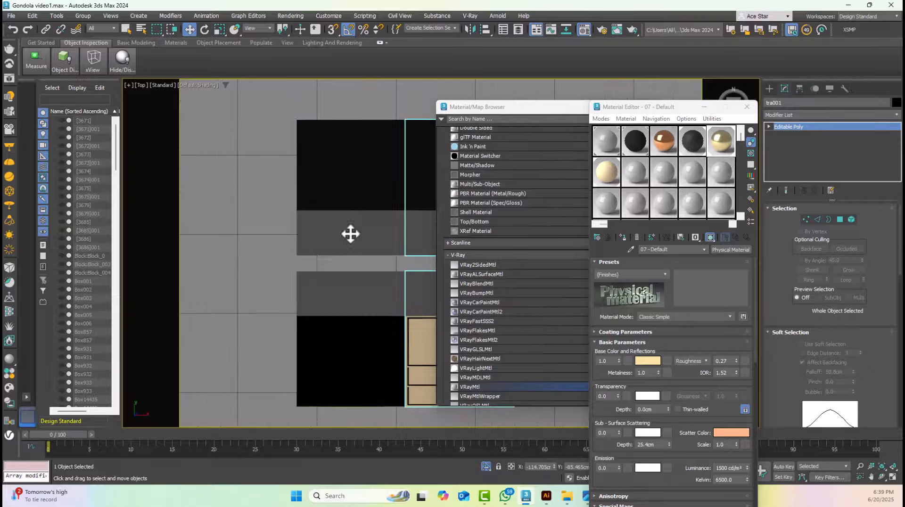
scroll(277, 216, down, 5)
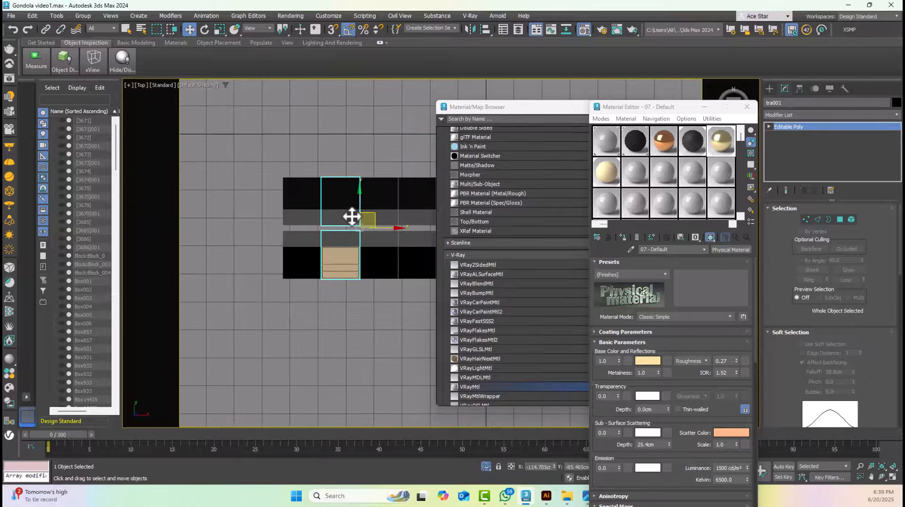
key(p)
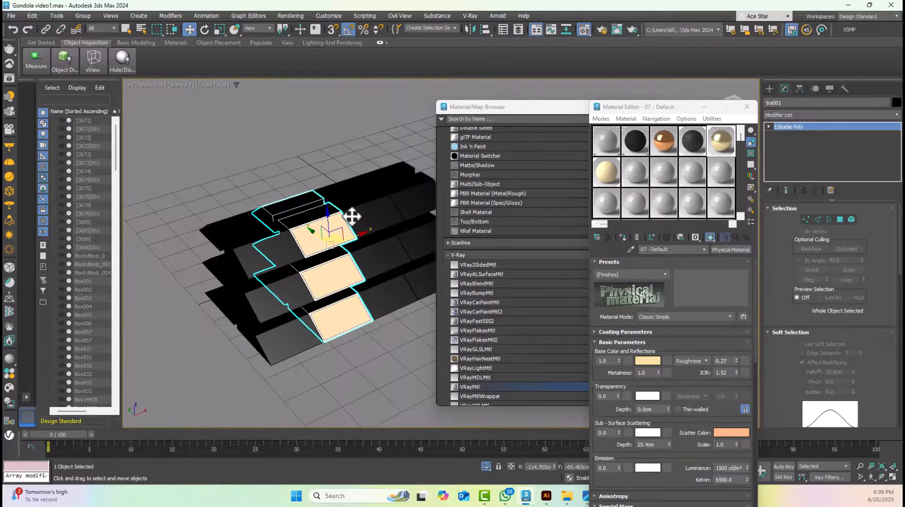
Copy the finished second tray column one position to the left in the front wireframe view
alt+middle_drag(352, 224, 331, 219)
scroll(264, 238, up, 2)
click(263, 240)
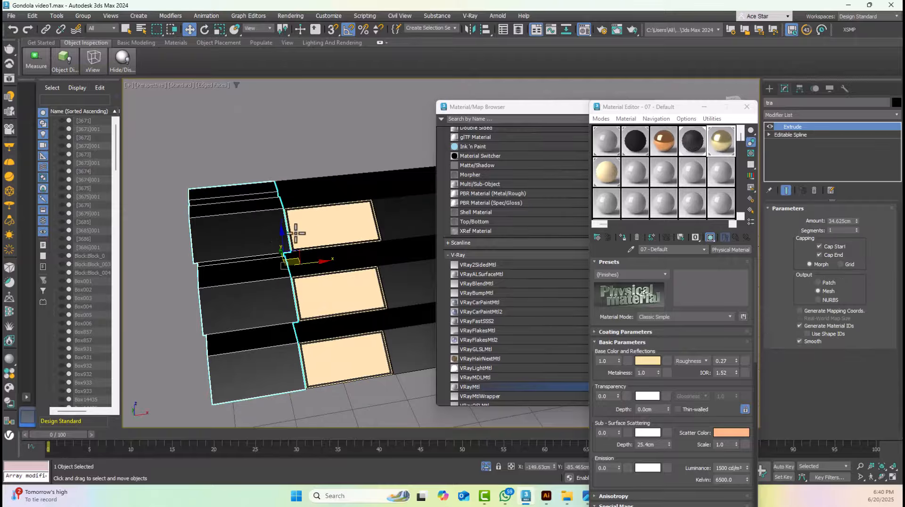
click(312, 229)
key(f)
key(F3)
scroll(363, 164, down, 2)
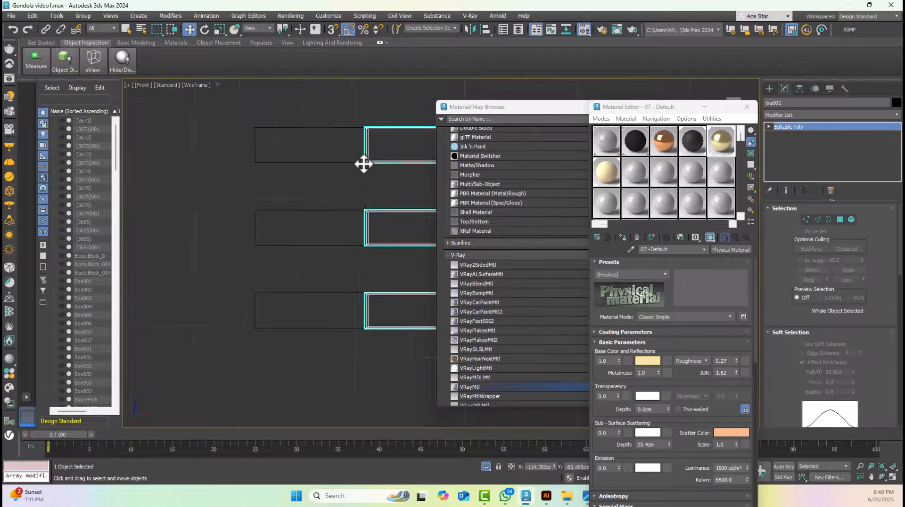
scroll(364, 163, down, 3)
mouse_move(372, 216)
shift+mouse_down()
mouse_move(249, 215)
mouse_move(297, 209)
shift+mouse_up()
click(457, 288)
scroll(222, 165, up, 10)
Snap the copied tray column's edge against the adjoining finished column
click(334, 31)
scroll(253, 217, down, 5)
ctrl+click(331, 208)
click(336, 31)
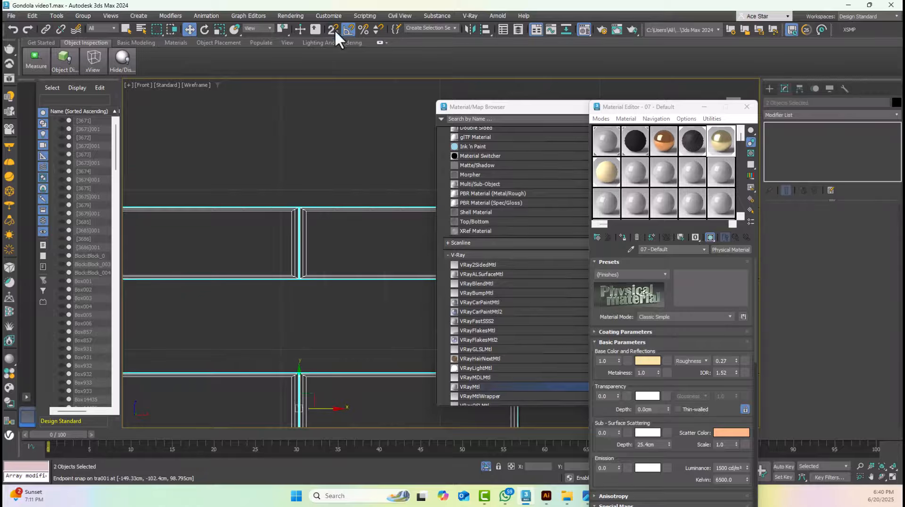
click(325, 165)
scroll(299, 269, up, 4)
click(299, 269)
click(332, 231)
click(301, 126)
Select both finished tray columns and copy them to the right to fill the remaining two positions
key(F3)
scroll(346, 235, down, 4)
click(346, 236)
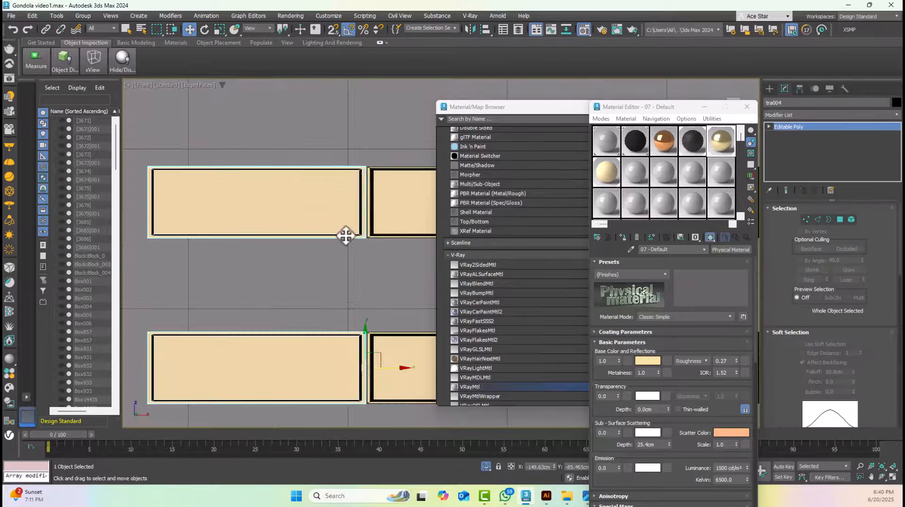
ctrl+click(383, 213)
scroll(351, 216, down, 8)
shift+drag(276, 250, 353, 249)
click(454, 287)
Snap the two copied tray columns edge to edge with the existing pair in the front wireframe view
key(F3)
scroll(313, 216, up, 15)
click(335, 31)
drag(386, 209, 353, 211)
click(392, 230)
scroll(349, 241, down, 5)
click(349, 240)
scroll(319, 302, up, 5)
click(358, 265)
Show the whole gondola in shaded perspective by ending the isolation, and turn off snapping
key(p)
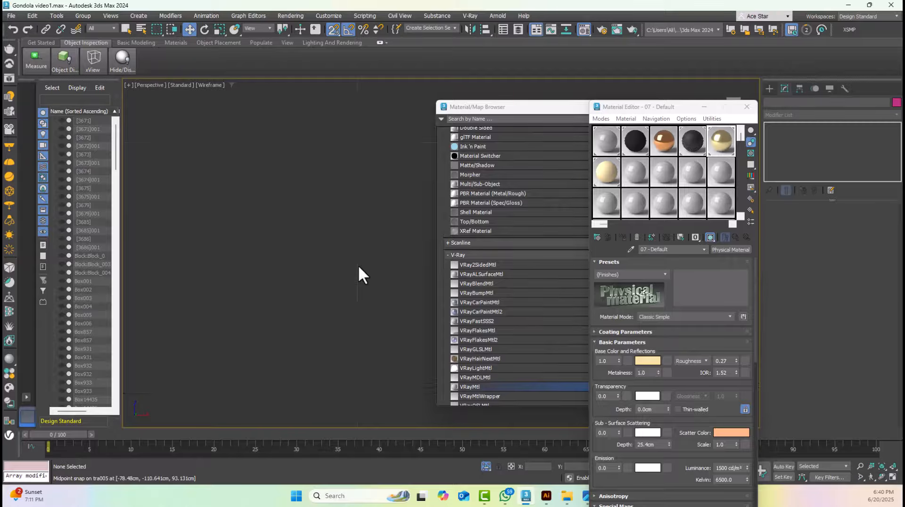
scroll(358, 264, down, 6)
key(F3)
alt+middle_drag(353, 186, 367, 203)
middle_drag(368, 204, 257, 191)
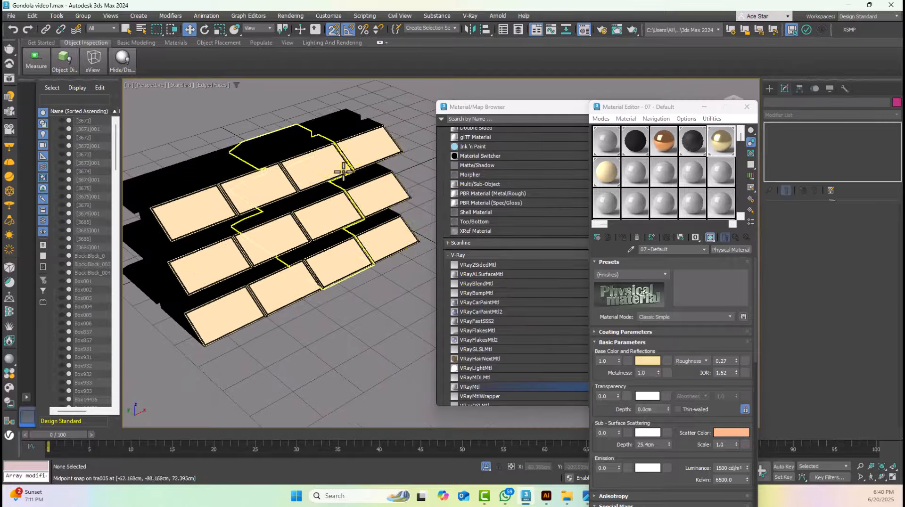
click(57, 16)
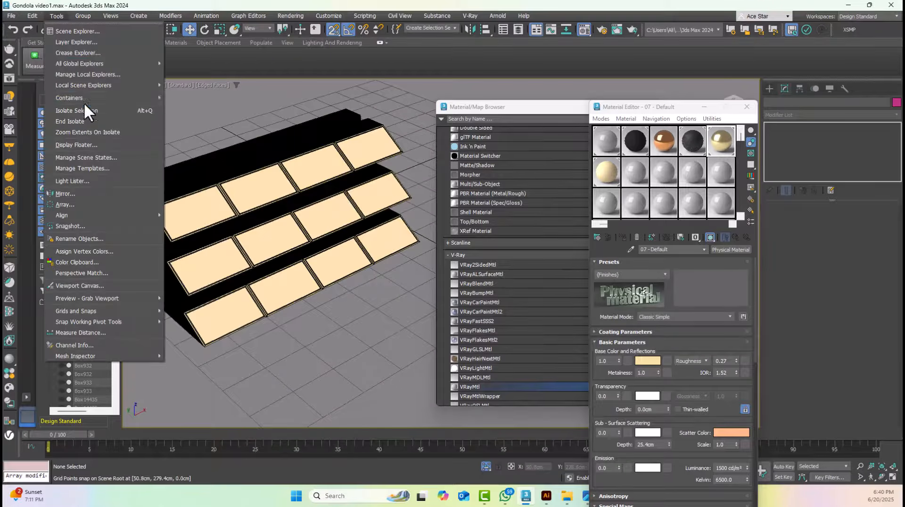
click(85, 120)
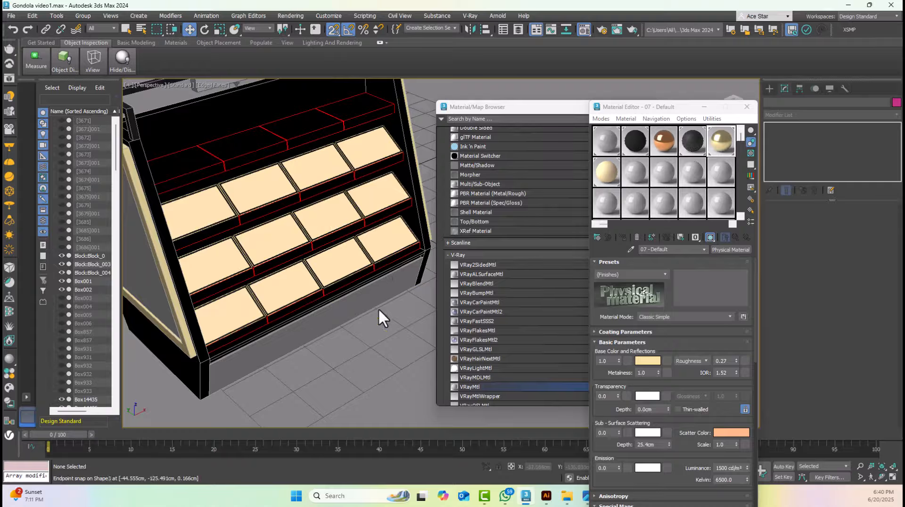
click(331, 36)
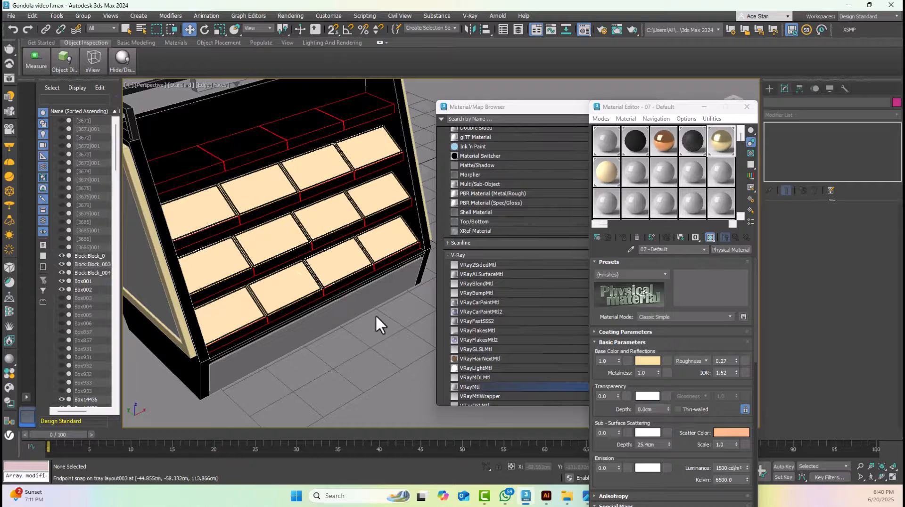
Select the four red-outlined tray layout columns and isolate them
click(360, 123)
middle_drag(357, 109, 397, 201)
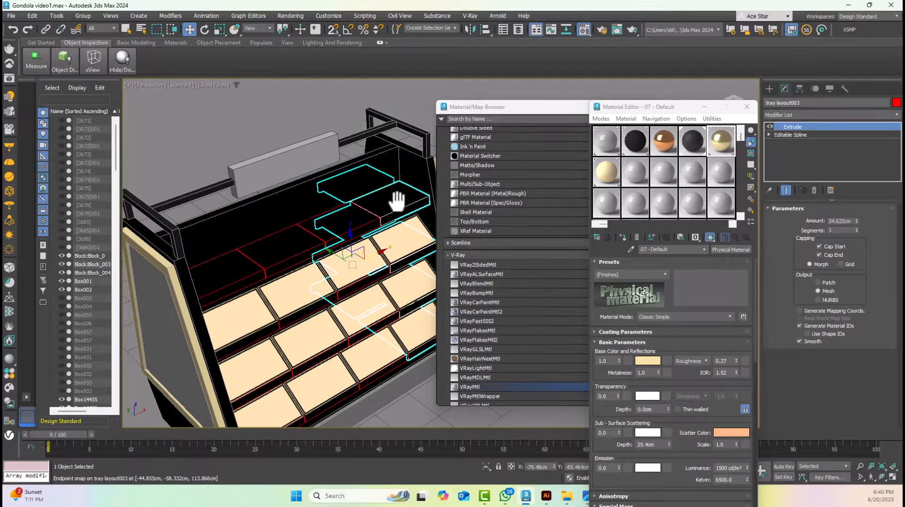
ctrl+click(348, 219)
ctrl+click(293, 242)
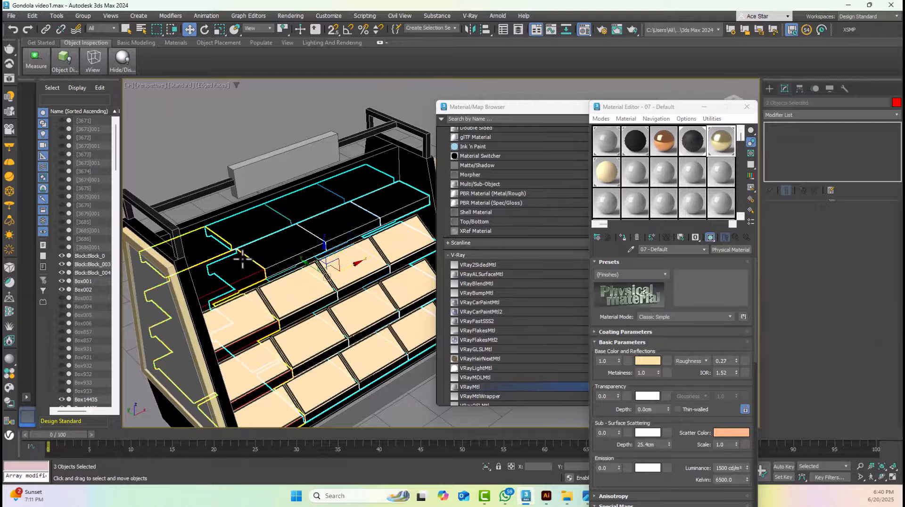
ctrl+click(241, 261)
key(alt+q)
Convert the right-end tray layout column to an Editable Poly
click(285, 144)
click(396, 198)
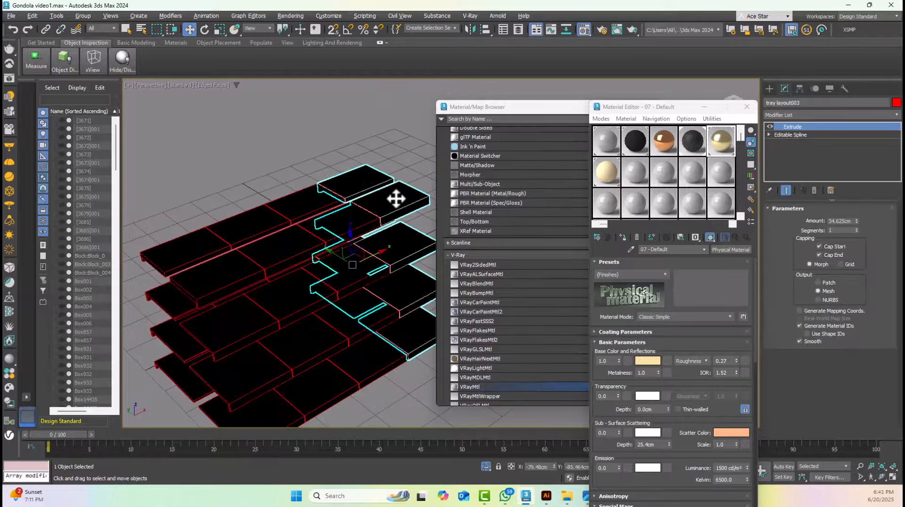
scroll(394, 196, up, 4)
right_click(393, 196)
mouse_move(404, 301)
click(366, 309)
Inset the second shelf's top face on the right-end tray layout column twice to form a double border
click(839, 221)
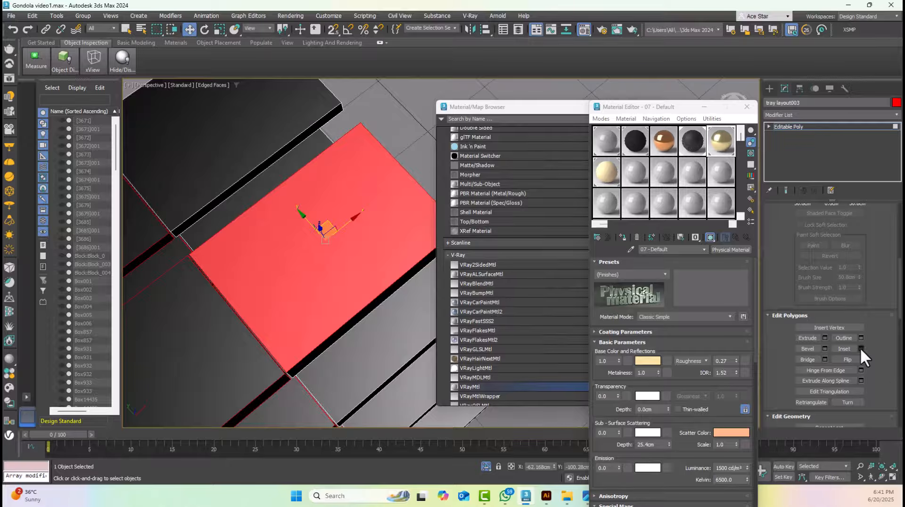
click(860, 349)
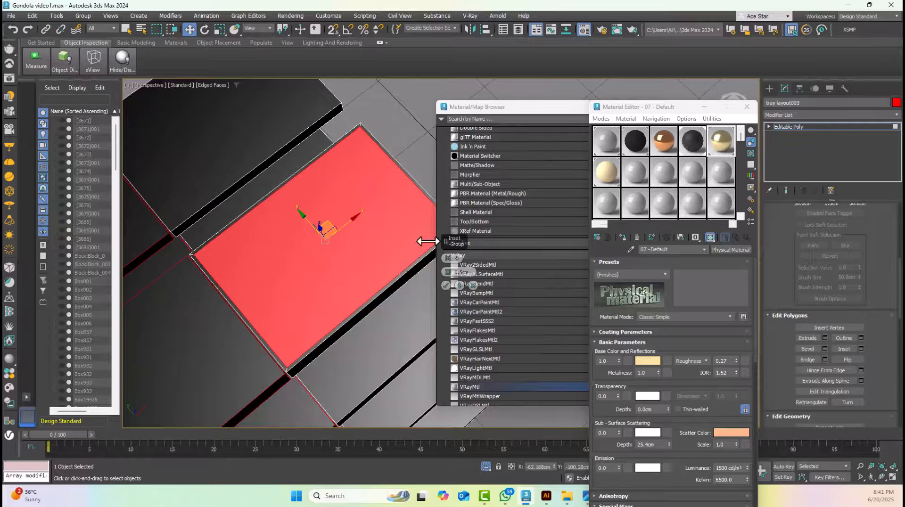
click(860, 348)
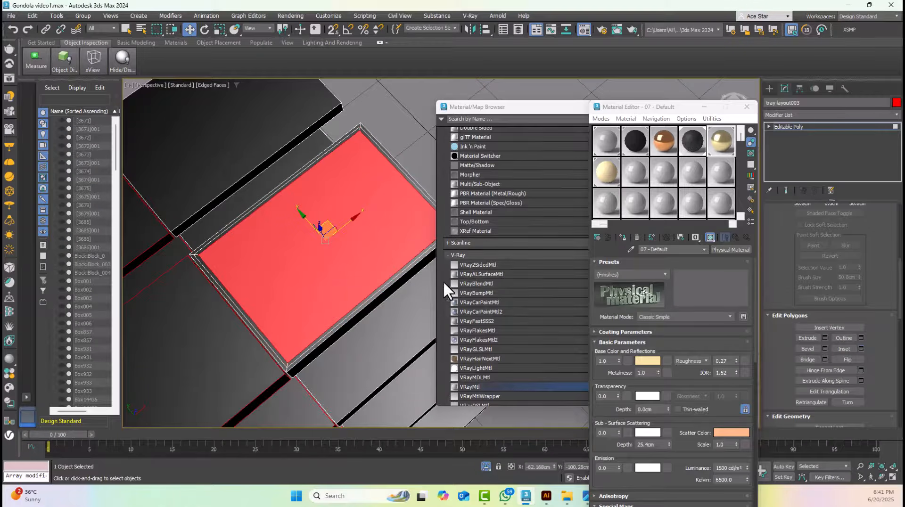
Assign the gold 07 - Default material to the inset panel's four outer border faces, leave polygon editing and hide the edges
scroll(364, 127, up, 5)
click(354, 122)
ctrl+click(364, 119)
scroll(364, 128, down, 7)
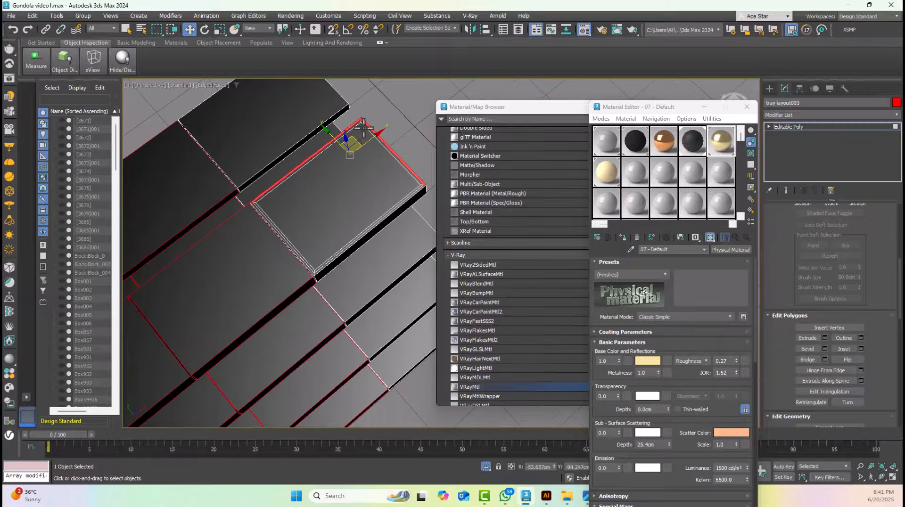
scroll(319, 257, up, 6)
ctrl+click(304, 305)
ctrl+click(317, 310)
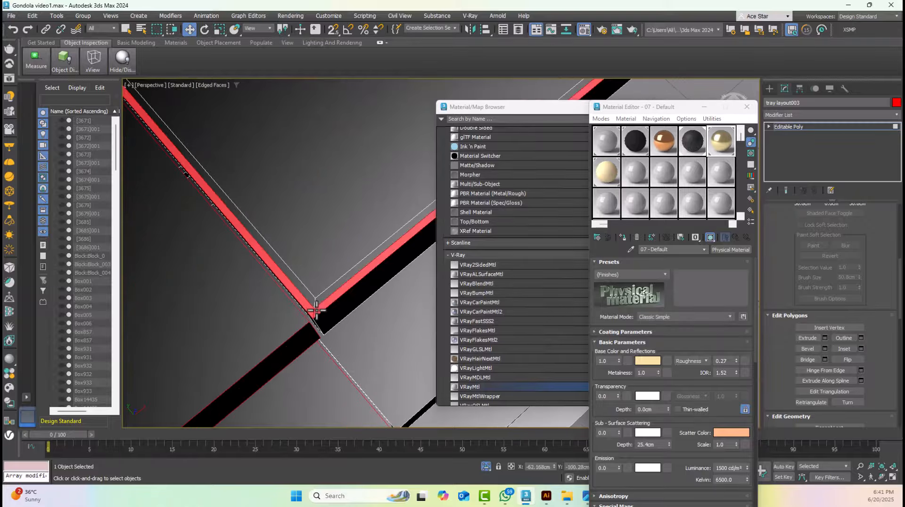
scroll(316, 311, down, 7)
scroll(344, 232, up, 5)
drag(721, 137, 363, 312)
click(789, 129)
scroll(398, 142, down, 6)
click(397, 136)
key(F4)
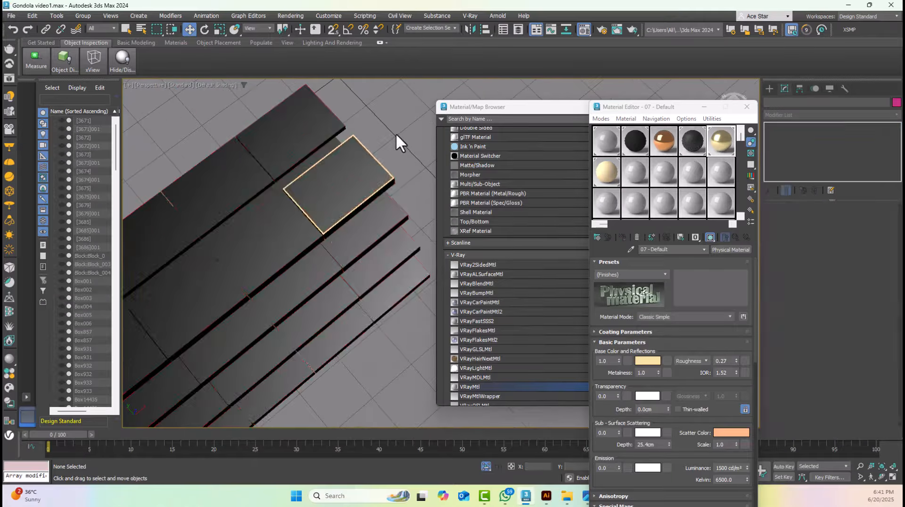
Make three copies of the gold-bordered tray layout column to the left, snapped side by side in the top wireframe view
click(361, 177)
key(t)
key(z)
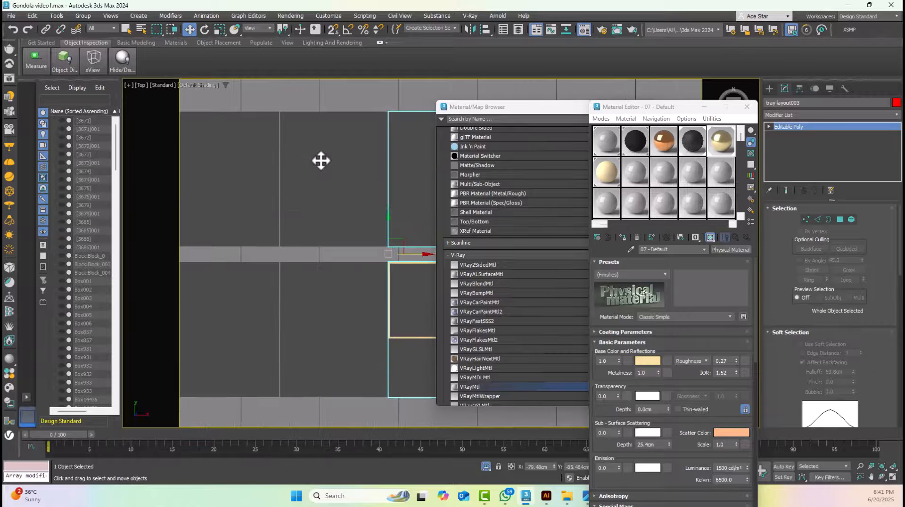
key(F3)
middle_drag(319, 159, 285, 186)
scroll(303, 222, up, 4)
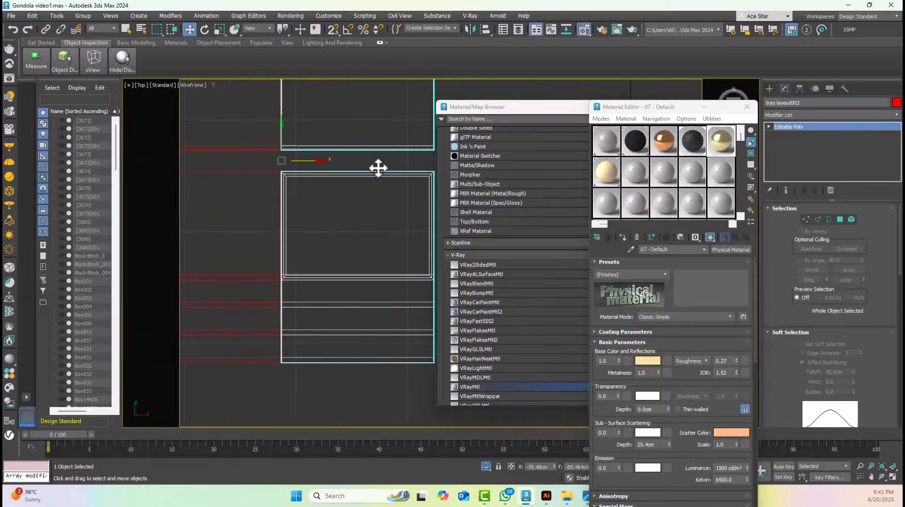
scroll(371, 171, down, 4)
scroll(401, 172, up, 5)
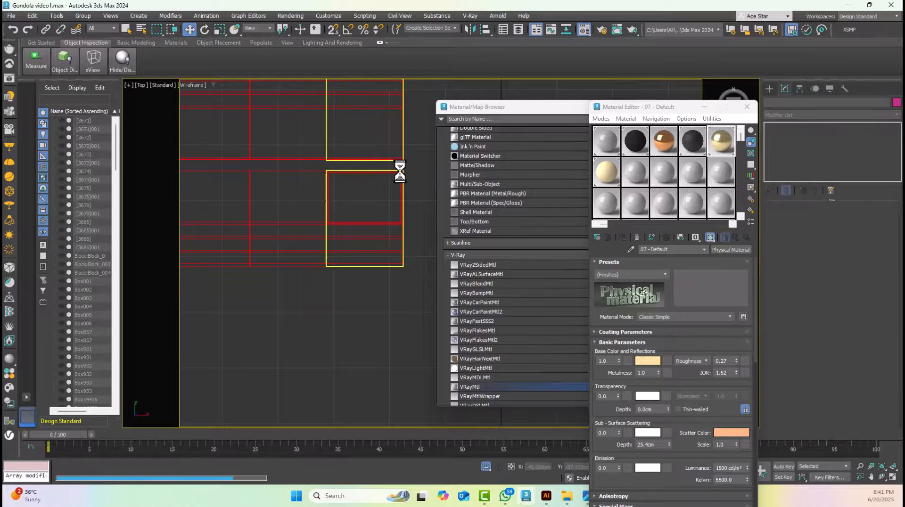
click(333, 30)
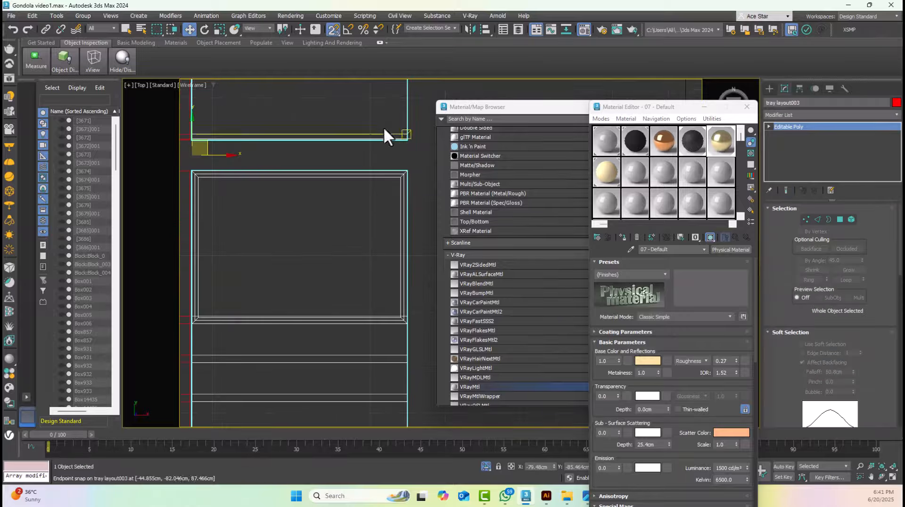
scroll(368, 197, down, 5)
mouse_move(407, 170)
shift+mouse_down()
mouse_move(326, 202)
mouse_move(313, 169)
shift+mouse_up()
scroll(315, 184, up, 6)
click(453, 287)
scroll(302, 162, down, 5)
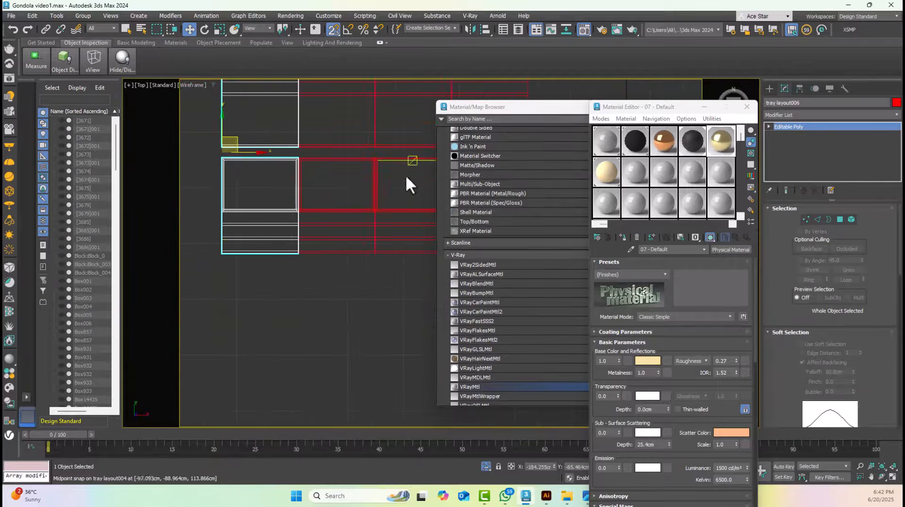
Check the joints between the copied tray layout columns in the top view
drag(410, 183, 283, 198)
scroll(296, 204, up, 6)
alt+click(298, 207)
alt+click(325, 208)
scroll(360, 211, down, 3)
mouse_move(360, 210)
middle_down()
mouse_move(329, 247)
mouse_move(358, 203)
middle_up()
click(329, 232)
Return to the perspective view and end the isolation of the tray layout columns
key(p)
click(58, 16)
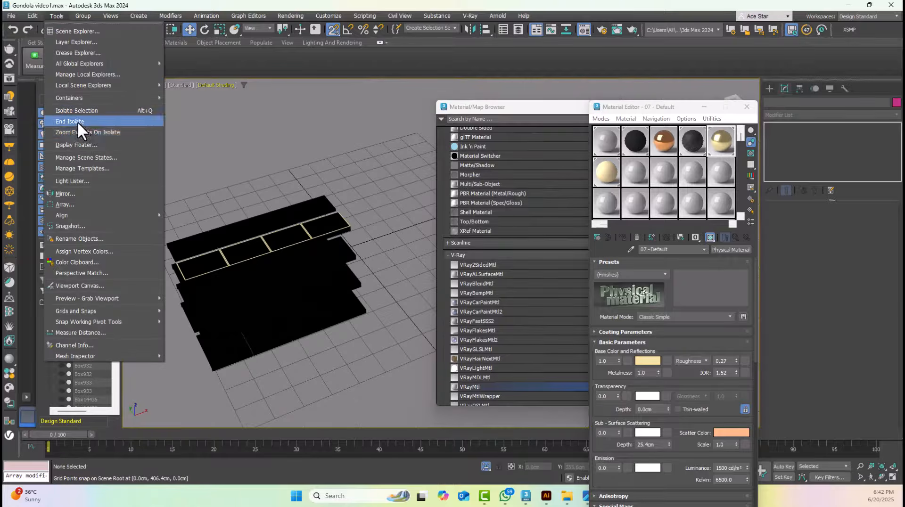
click(76, 122)
Apply the cream Material #736 to the inset panel face of the right-end tray layout column
alt+middle_drag(389, 210, 331, 223)
scroll(337, 176, up, 4)
click(332, 223)
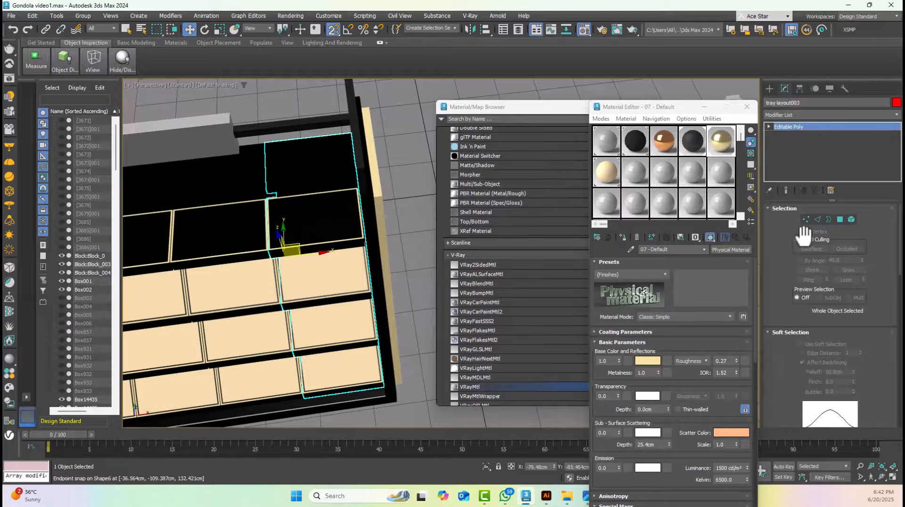
click(835, 218)
click(295, 228)
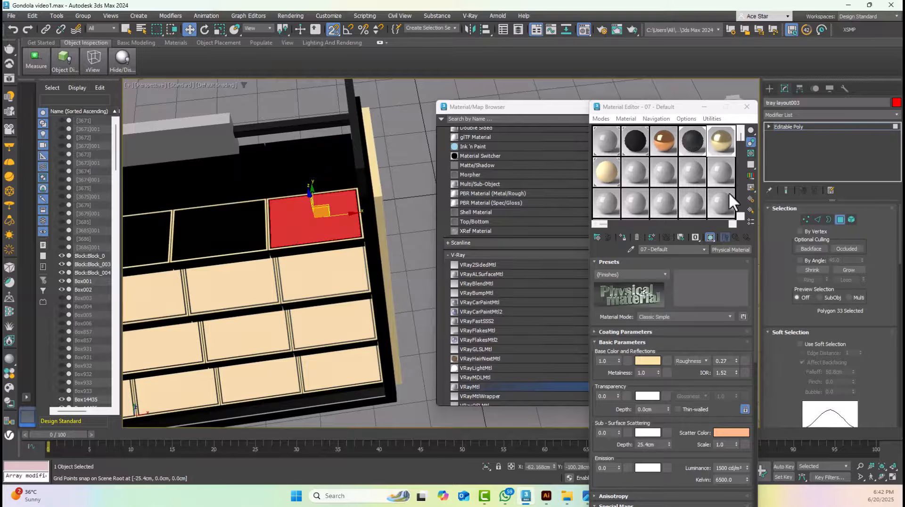
drag(608, 170, 325, 228)
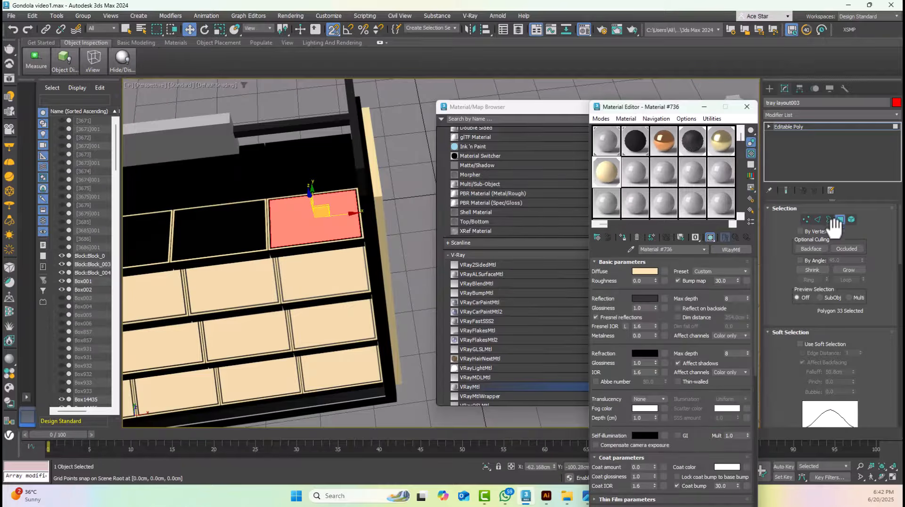
click(840, 220)
Apply the cream Material #736 to the inset panel face of the second tray layout column from the right
click(237, 229)
middle_drag(236, 229, 399, 222)
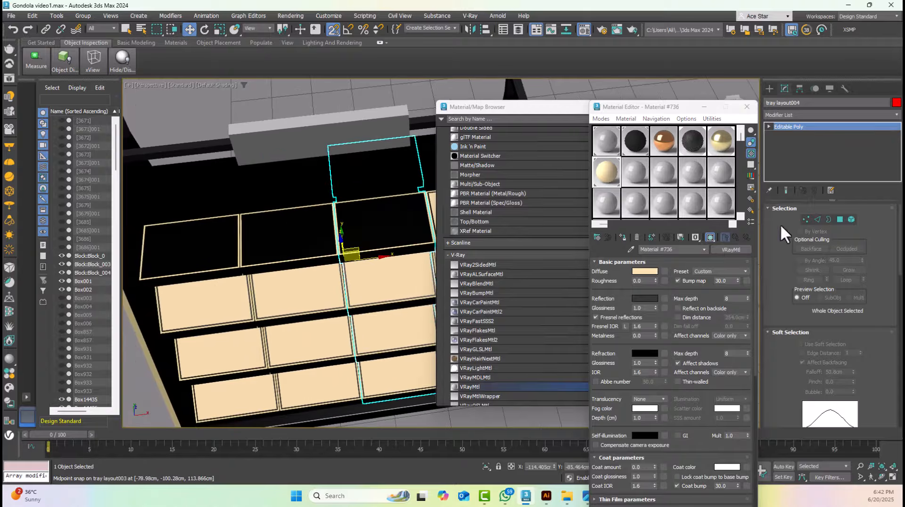
click(840, 221)
drag(609, 177, 406, 226)
click(840, 220)
Apply the cream Material #736 to the inset panel face of the third tray layout column from the right
click(294, 236)
click(840, 220)
drag(608, 175, 317, 231)
click(840, 220)
Apply the cream Material #736 to the left-end tray layout column's inset panel, then close the material windows
click(209, 246)
click(840, 220)
drag(607, 175, 212, 246)
scroll(217, 231, up, 5)
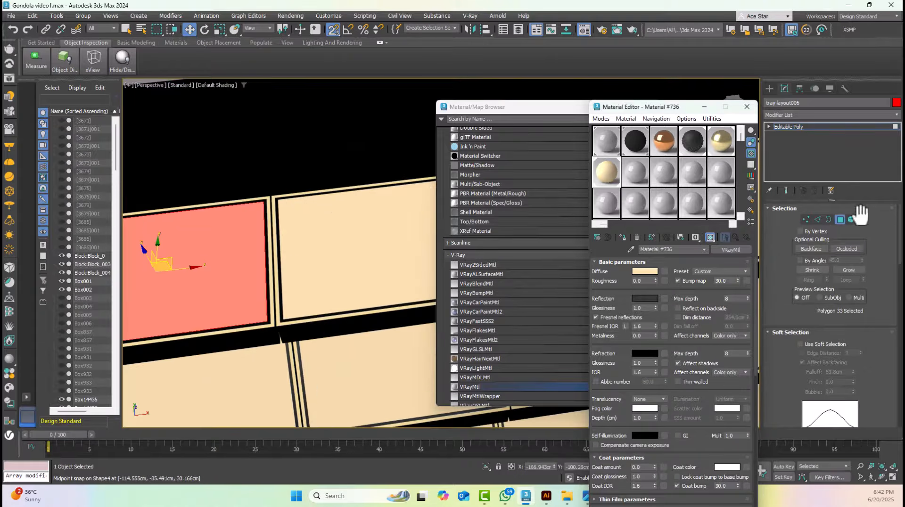
click(840, 220)
click(549, 108)
click(652, 107)
click(747, 107)
Turn off snapping and assign the black 04 - Default material to the gondola's extruded base
scroll(424, 144, down, 8)
key(s)
click(556, 203)
alt+middle_drag(556, 203, 549, 177)
scroll(416, 296, up, 3)
click(426, 282)
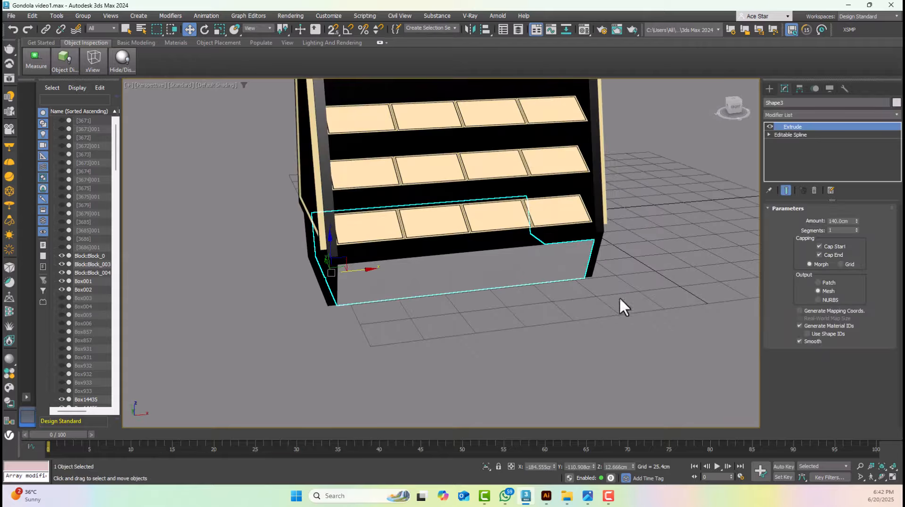
key(m)
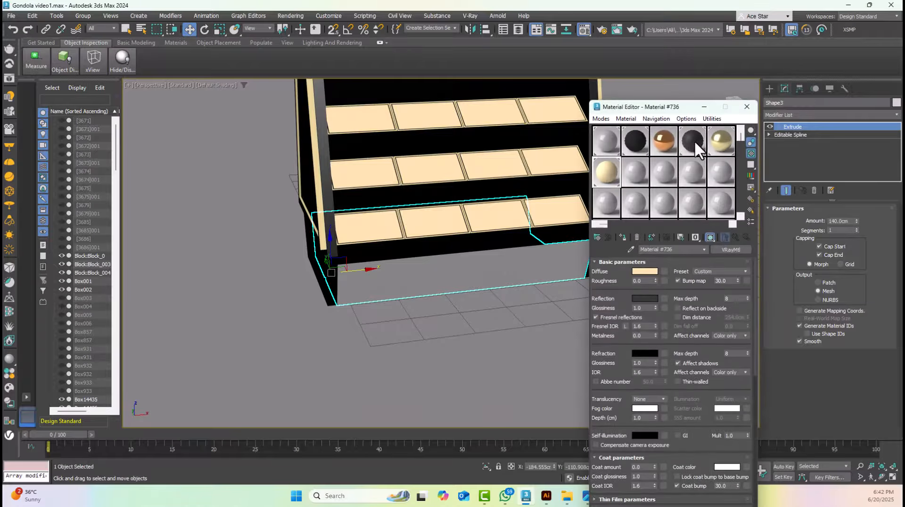
click(693, 140)
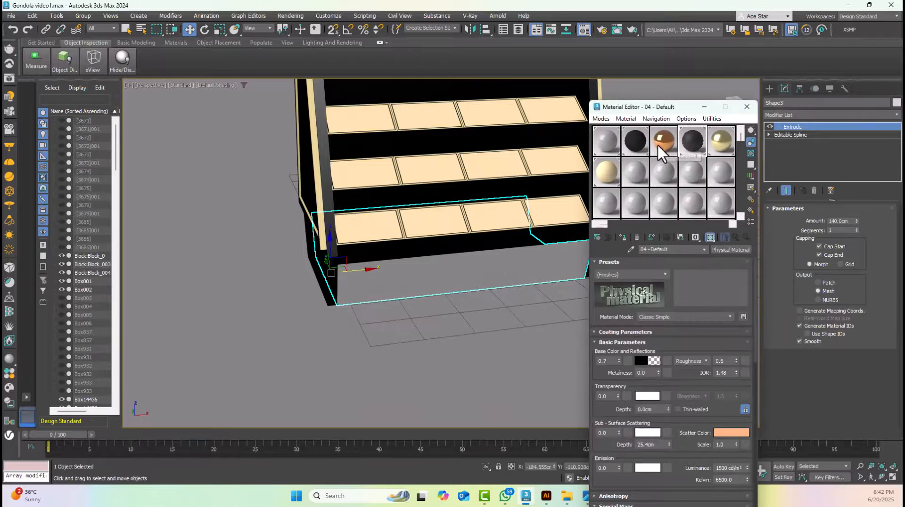
click(623, 237)
Examine the materials on the whole gondola from several angles with edges toggled, then select and frame it
click(518, 323)
mouse_move(519, 322)
middle_down()
mouse_move(452, 306)
mouse_move(441, 314)
mouse_move(360, 282)
middle_up()
key(F4)
key(F4)
scroll(440, 315, down, 6)
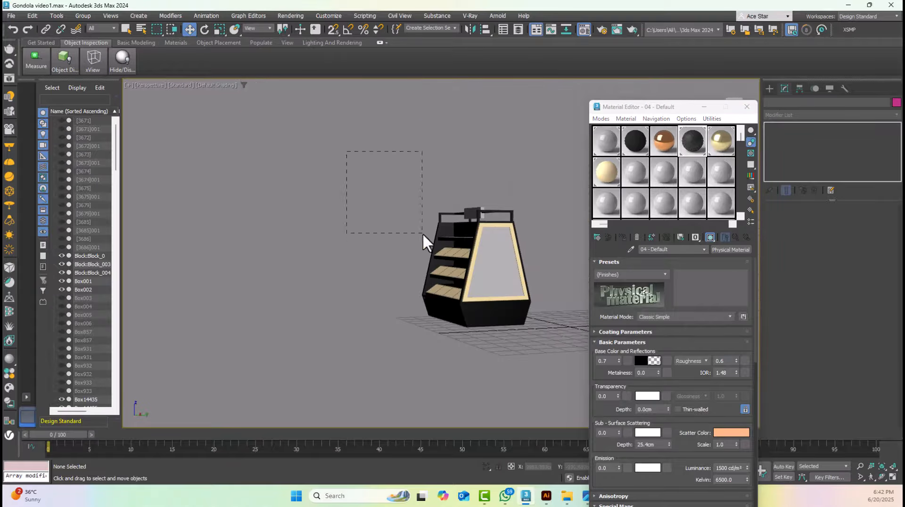
drag(422, 232, 436, 245)
key(z)
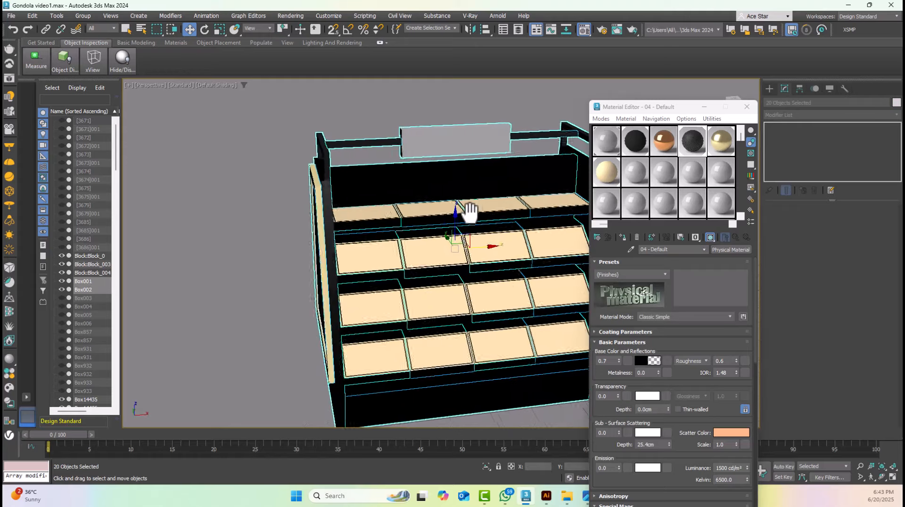
Assign the black 04 - Default material to the header sign box on top of the gondola
click(424, 141)
scroll(425, 142, up, 4)
alt+middle_drag(426, 142, 469, 161)
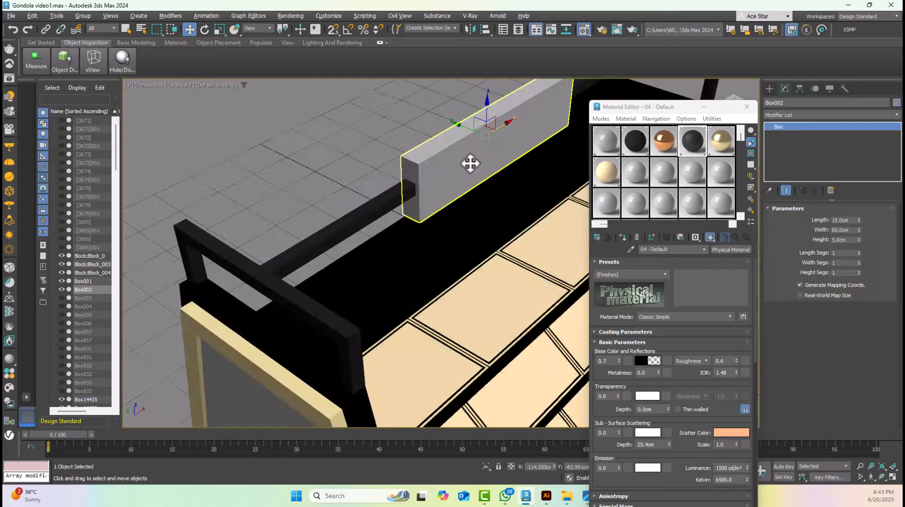
scroll(496, 154, up, 3)
click(686, 141)
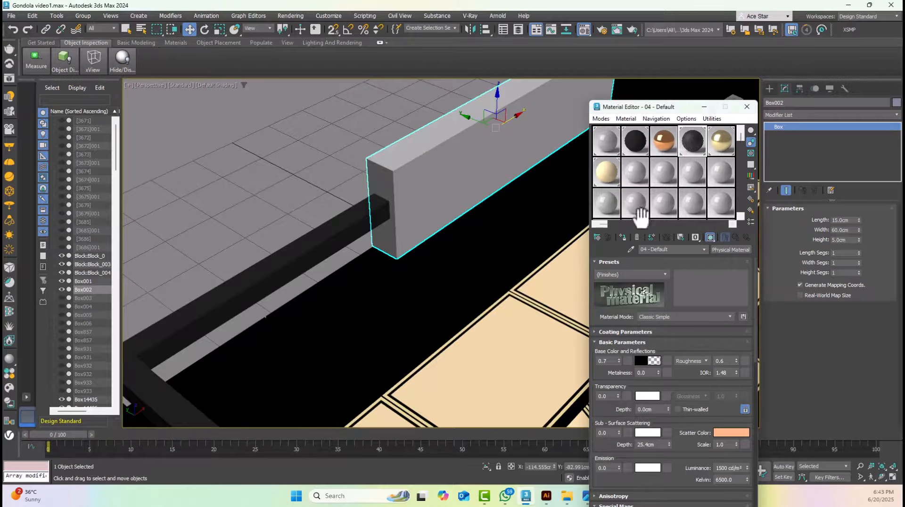
click(623, 236)
Examine the black header sign and the whole gondola from the front and side, selecting and framing all its parts
scroll(510, 189, down, 4)
alt+middle_drag(510, 189, 410, 144)
click(442, 143)
scroll(464, 180, up, 3)
scroll(482, 194, down, 4)
scroll(497, 194, down, 5)
alt+middle_drag(497, 194, 391, 174)
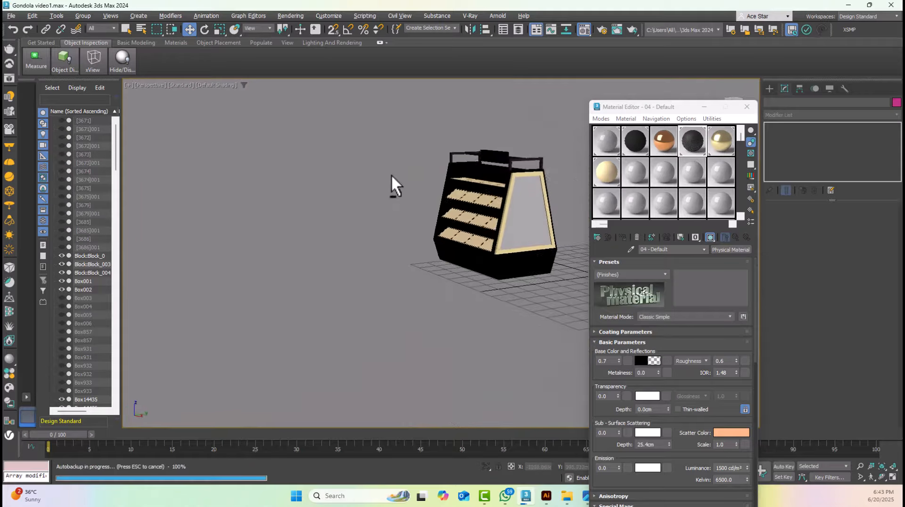
scroll(446, 154, up, 2)
drag(576, 305, 577, 307)
key(z)
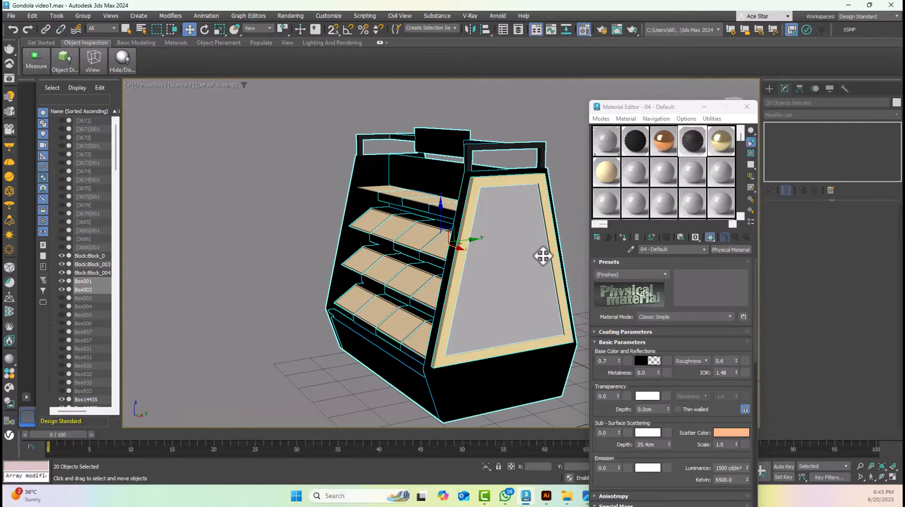
alt+middle_drag(445, 222, 504, 225)
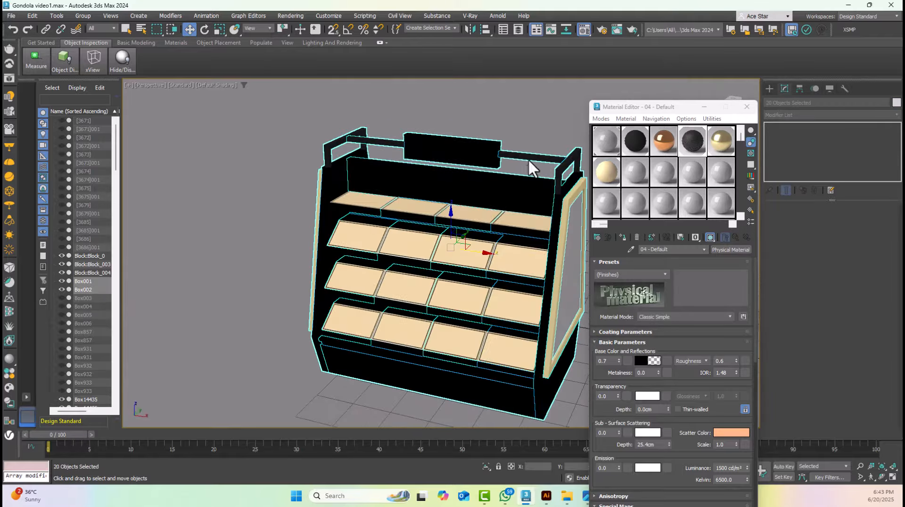
Isolate the extruded shelf body together with the two left-end tray columns
click(465, 190)
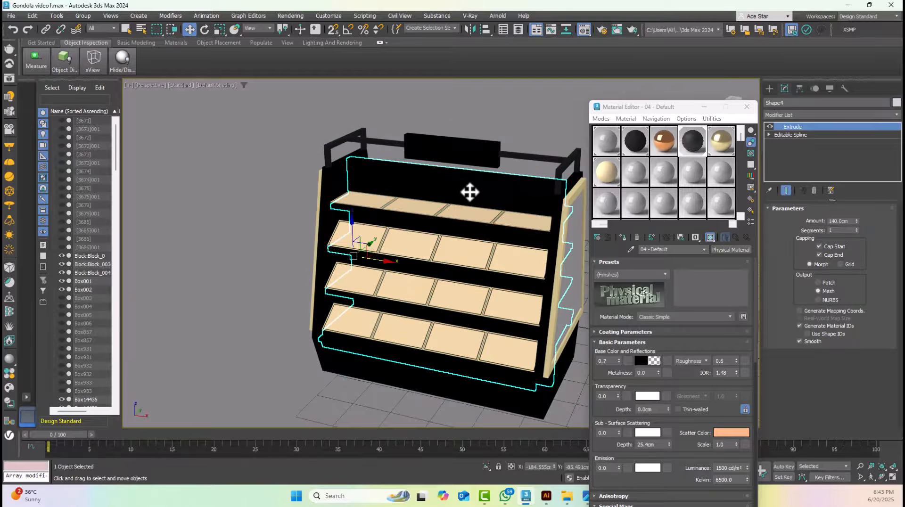
scroll(359, 174, up, 5)
scroll(491, 186, down, 5)
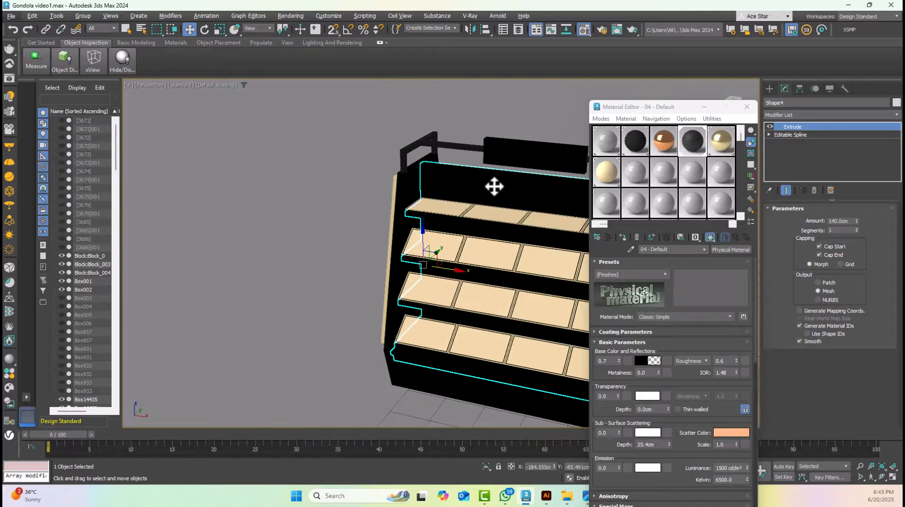
ctrl+click(442, 203)
key(alt+q)
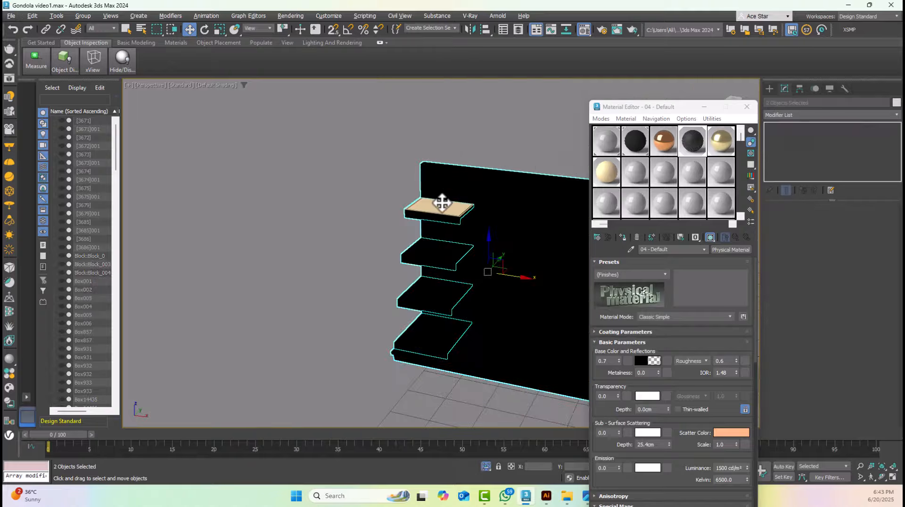
click(80, 15)
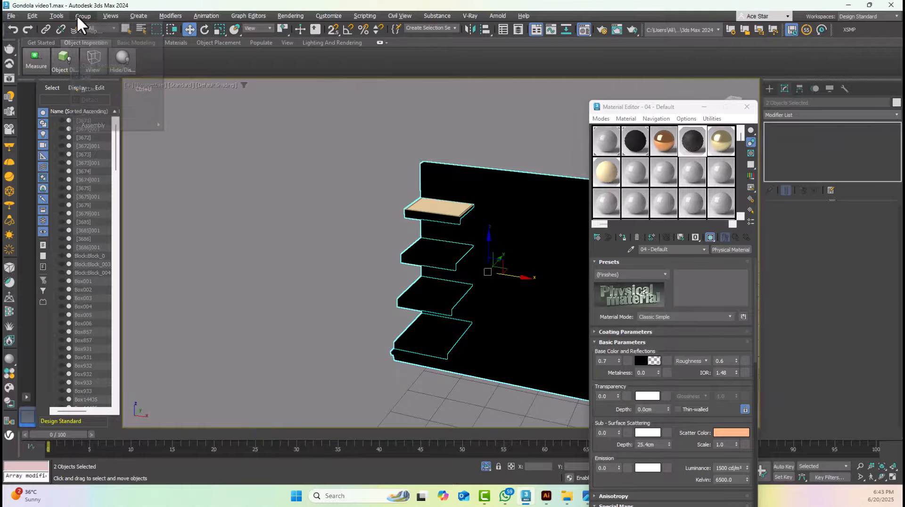
click(78, 121)
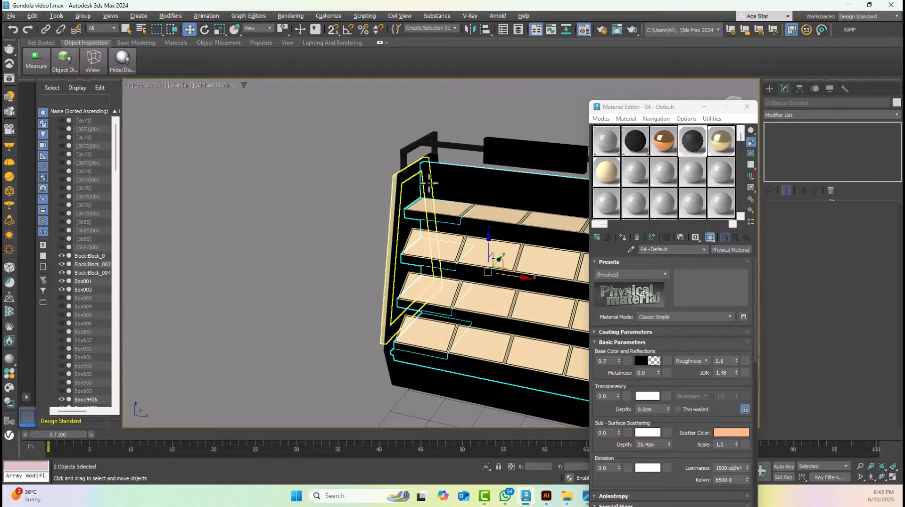
ctrl+click(453, 188)
key(alt+q)
click(448, 136)
Draw a snapped rectangle about 69.85 cm wide and 21.3 cm high on the back wall above the two top-shelf trays in front wireframe view
key(F3)
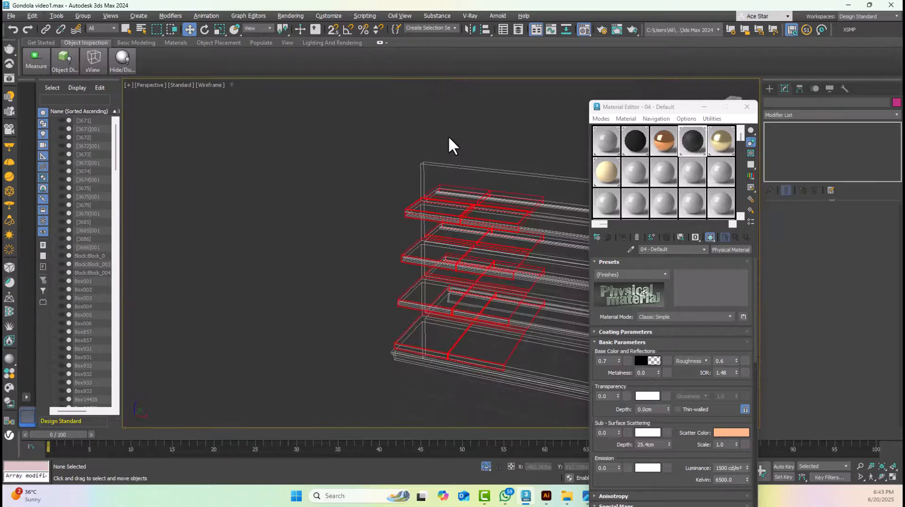
key(f)
click(770, 89)
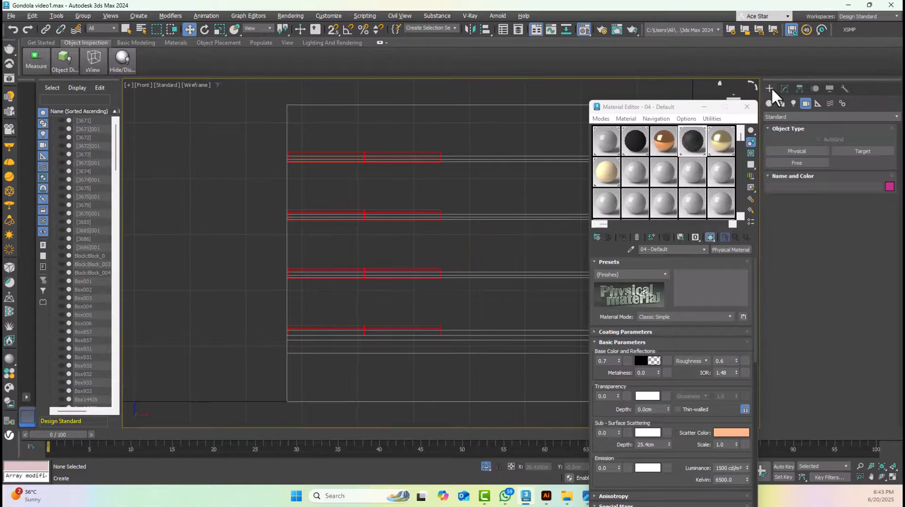
click(781, 103)
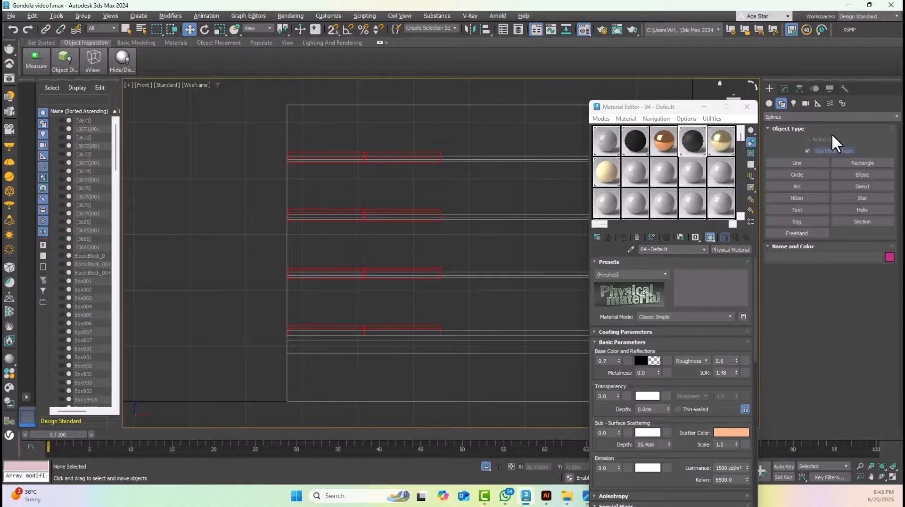
click(863, 162)
scroll(329, 104, up, 3)
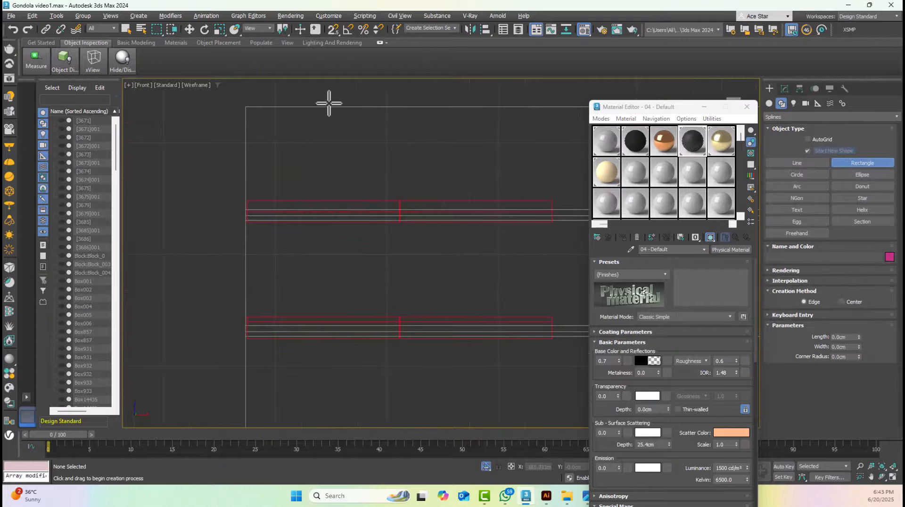
click(333, 30)
drag(245, 106, 554, 196)
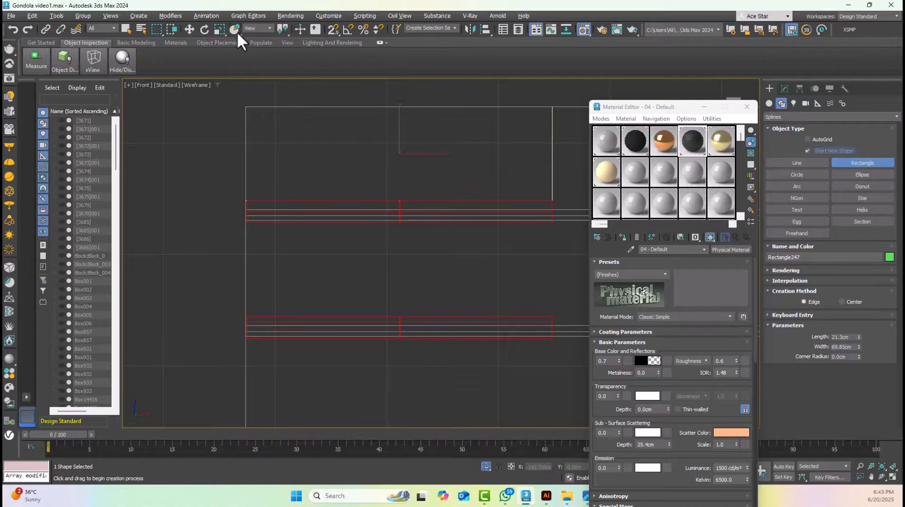
click(190, 30)
Add an Extrude modifier to the back-wall rectangle with an amount of 3 cm
key(t)
scroll(396, 183, down, 6)
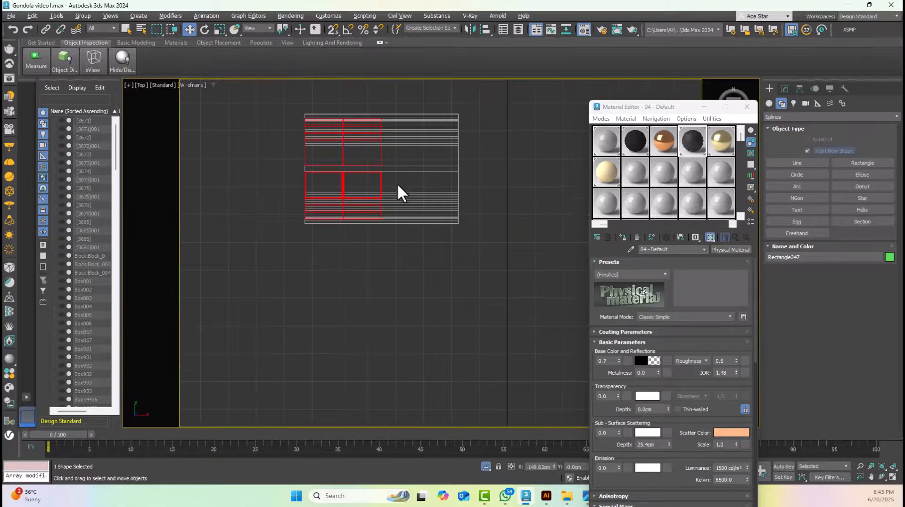
scroll(397, 183, down, 3)
click(785, 89)
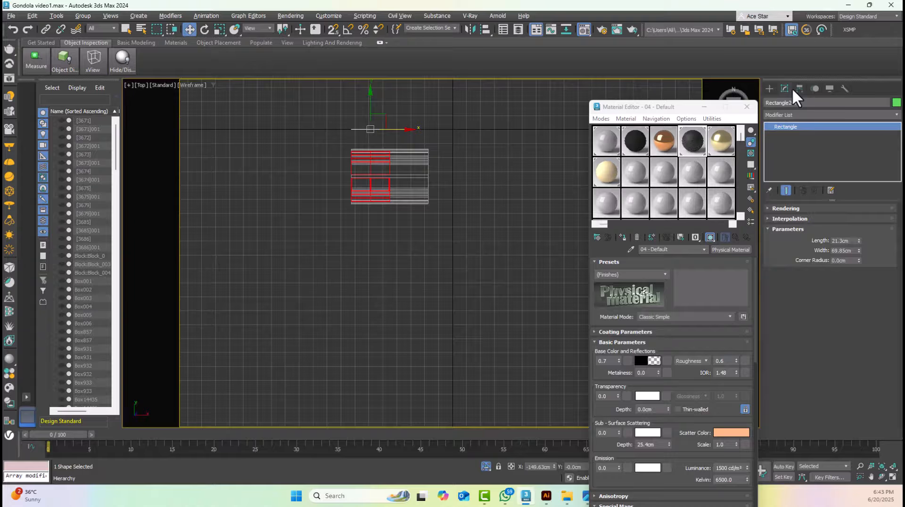
click(794, 115)
text(ex)
click(776, 135)
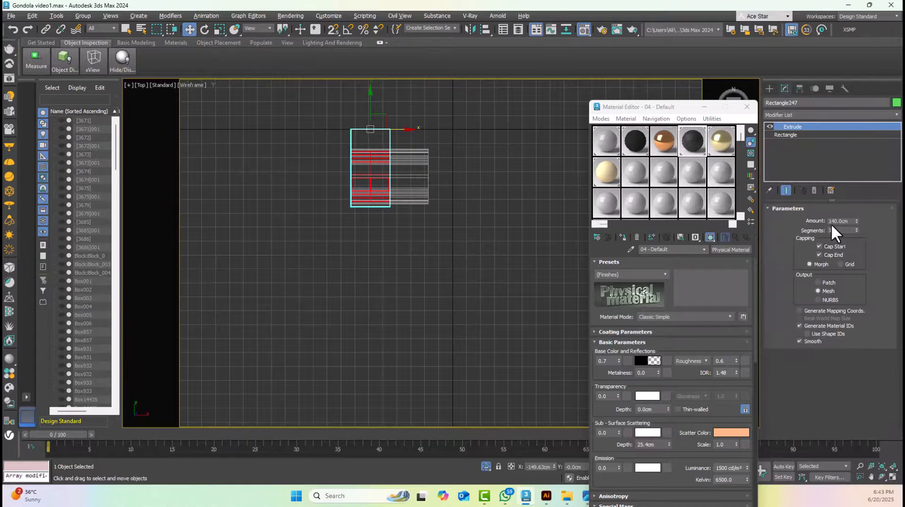
double_click(835, 221)
text(3)
key(Return)
Move the extruded panel in the left view and snap its upper corner to the shelf body's back wall
scroll(273, 143, up, 5)
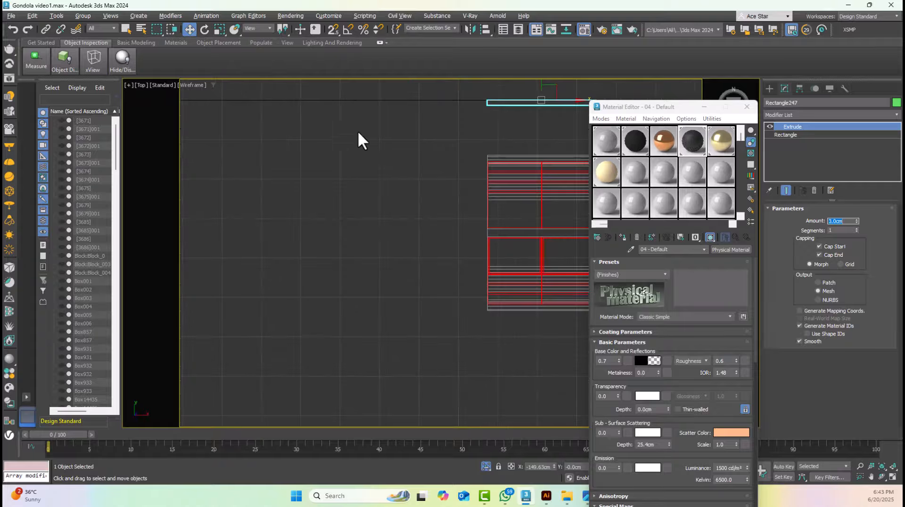
middle_drag(400, 143, 396, 176)
key(l)
middle_drag(496, 135, 374, 260)
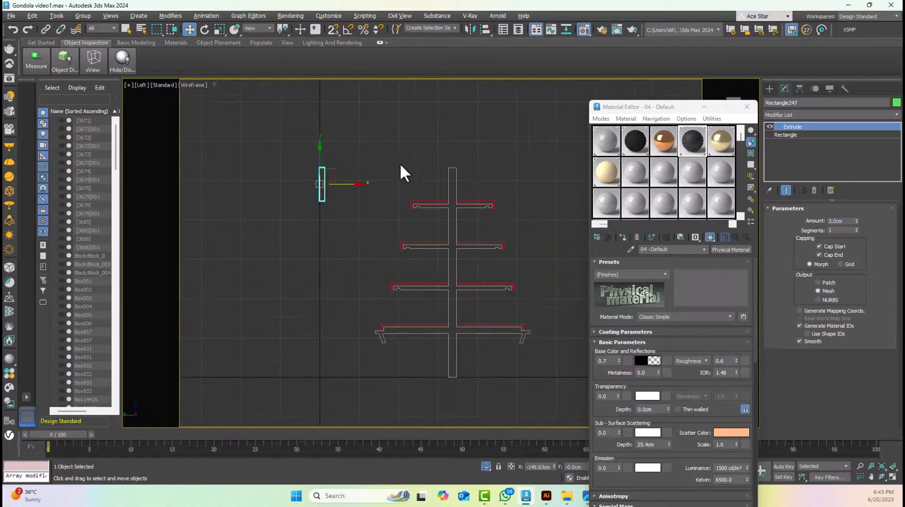
drag(343, 188, 485, 187)
scroll(469, 180, up, 8)
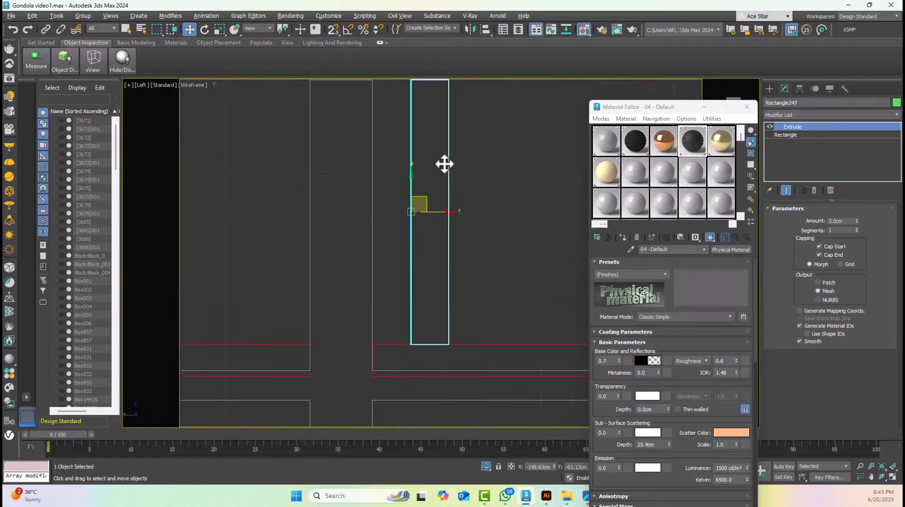
middle_drag(397, 90, 388, 207)
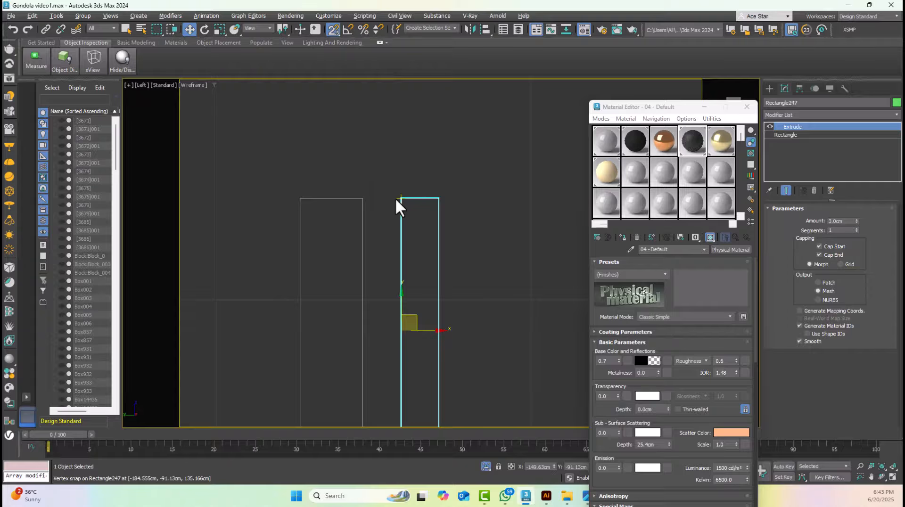
drag(400, 198, 365, 196)
middle_drag(366, 197, 352, 214)
Assign the black 04 - Default material to the new back panel and show edged faces in the shaded perspective view
key(p)
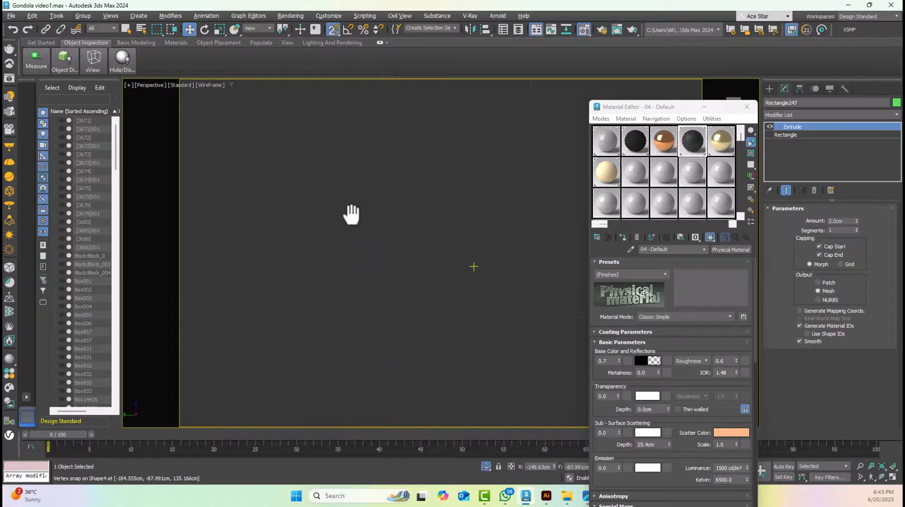
scroll(352, 215, down, 10)
key(F3)
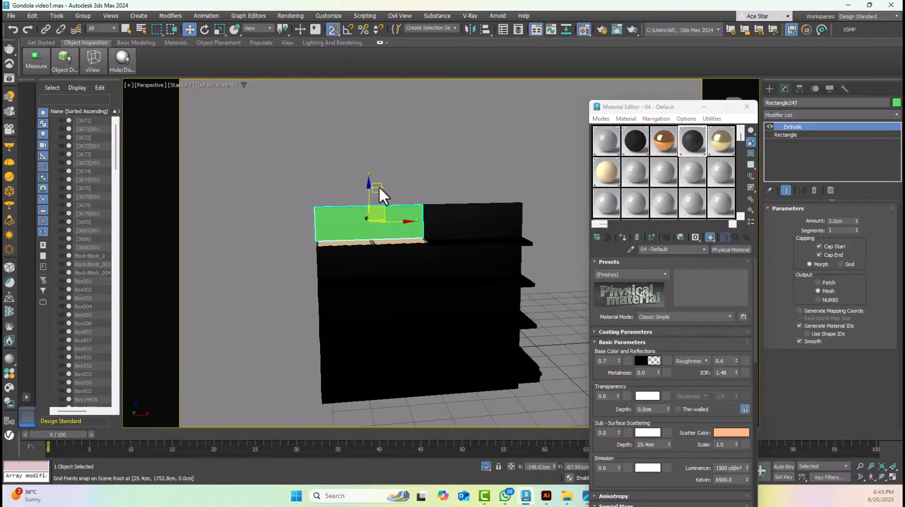
alt+middle_drag(409, 196, 453, 189)
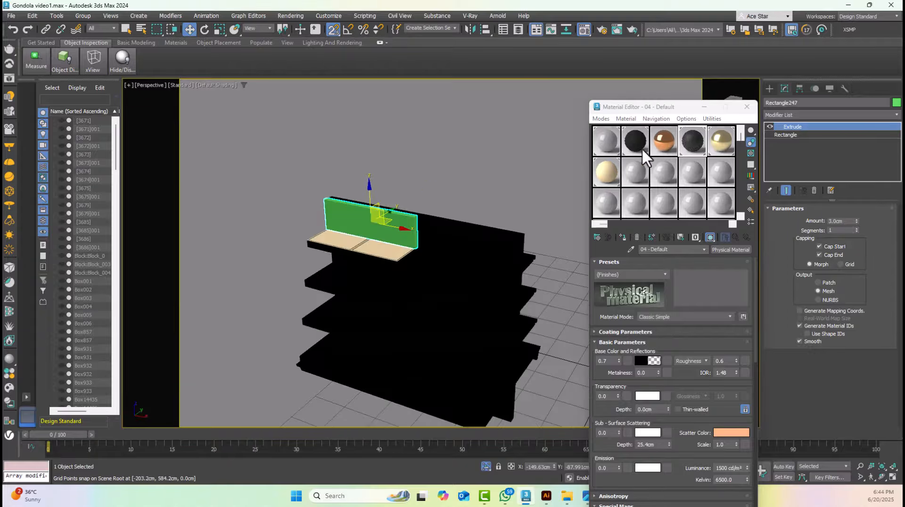
click(623, 238)
click(431, 186)
click(411, 227)
key(F4)
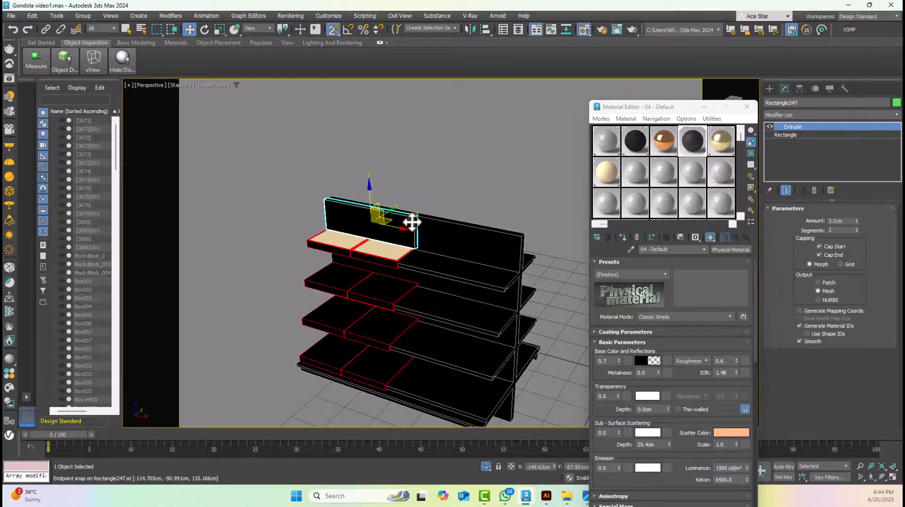
Copy the back panel once in the front view, snapping the copy onto the right half of the back wall
key(f)
key(z)
scroll(418, 226, down, 5)
middle_drag(481, 231, 234, 223)
mouse_move(231, 205)
shift+mouse_down()
mouse_move(286, 218)
mouse_move(420, 202)
shift+mouse_up()
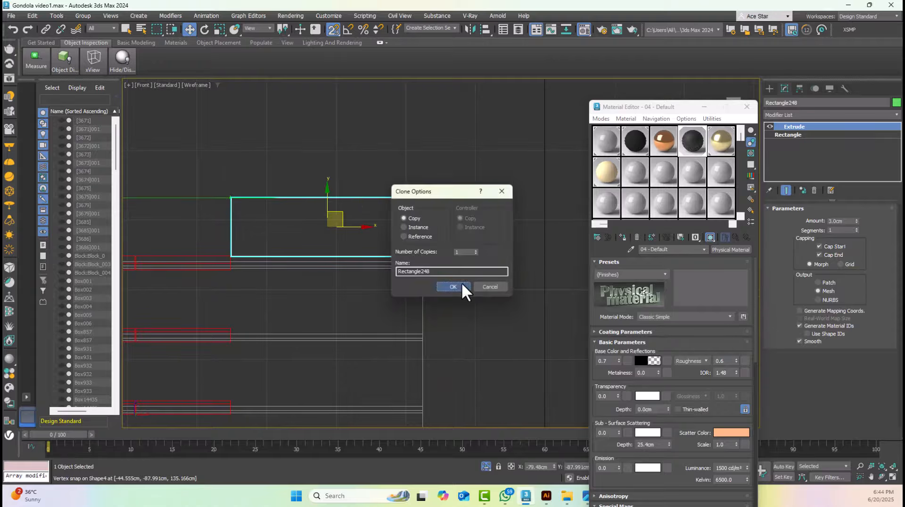
click(461, 283)
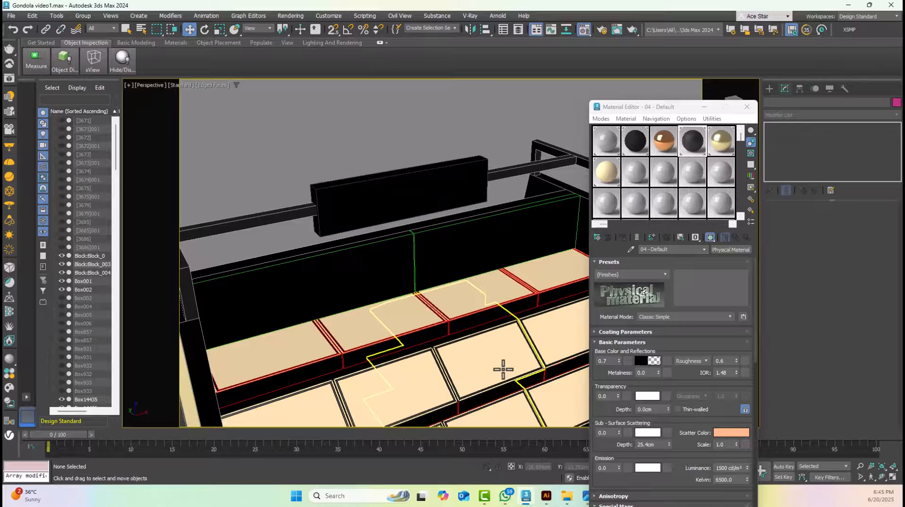
Switch to Artworks.ai in Illustrator and select the whole QUICK LEARN sign artwork, including its meander border
click(547, 496)
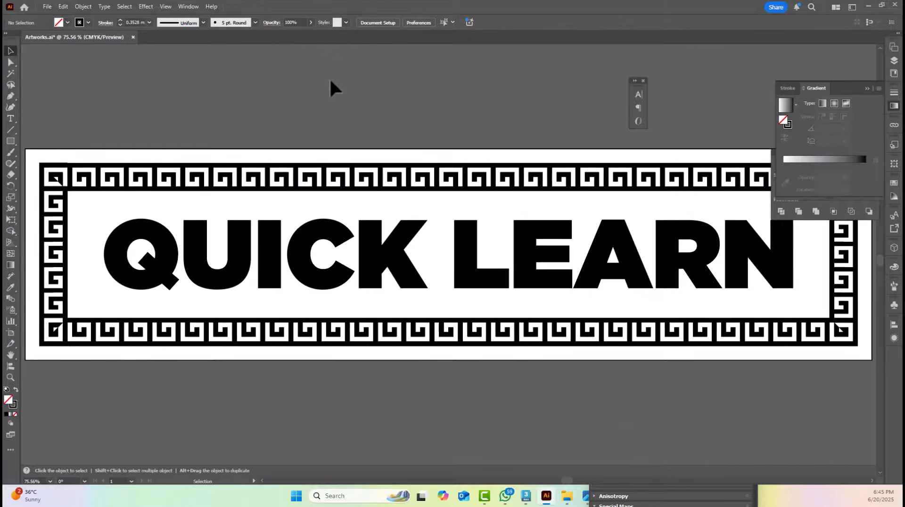
key(ctrl+a)
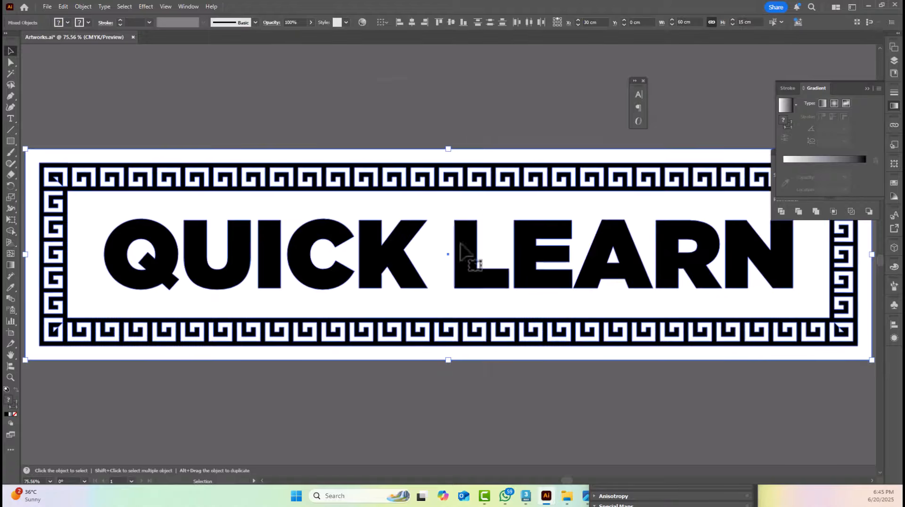
click(412, 111)
key(a)
key(ctrl+a)
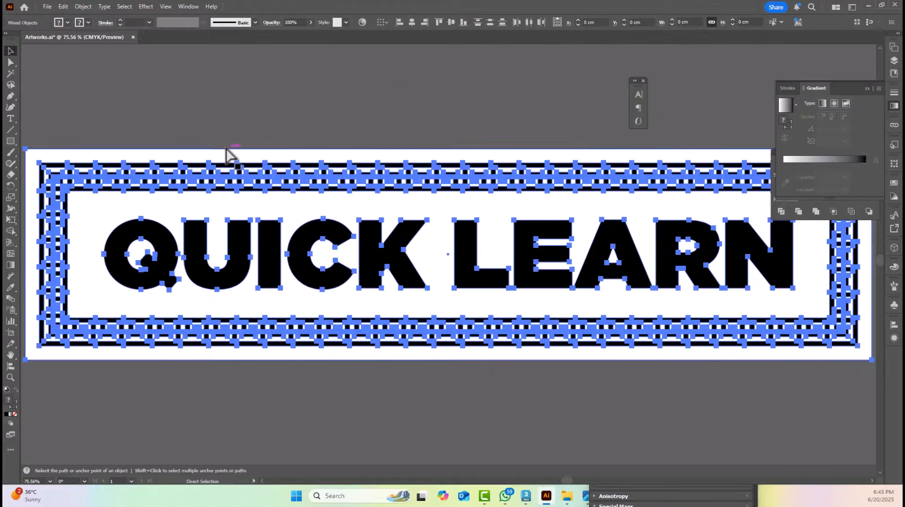
key(v)
alt+scroll(73, 165, up, 3)
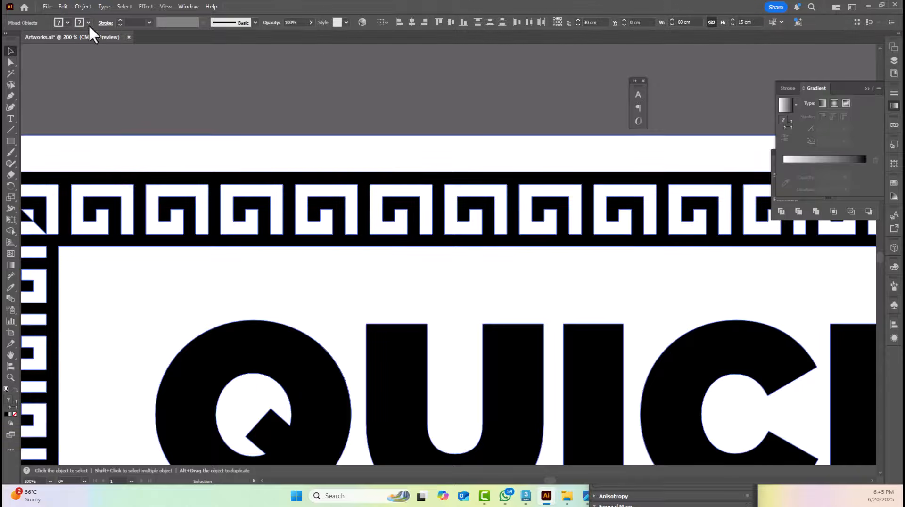
Remove the fill from the selected QUICK LEARN artwork and give it a black stroke
click(67, 22)
click(8, 57)
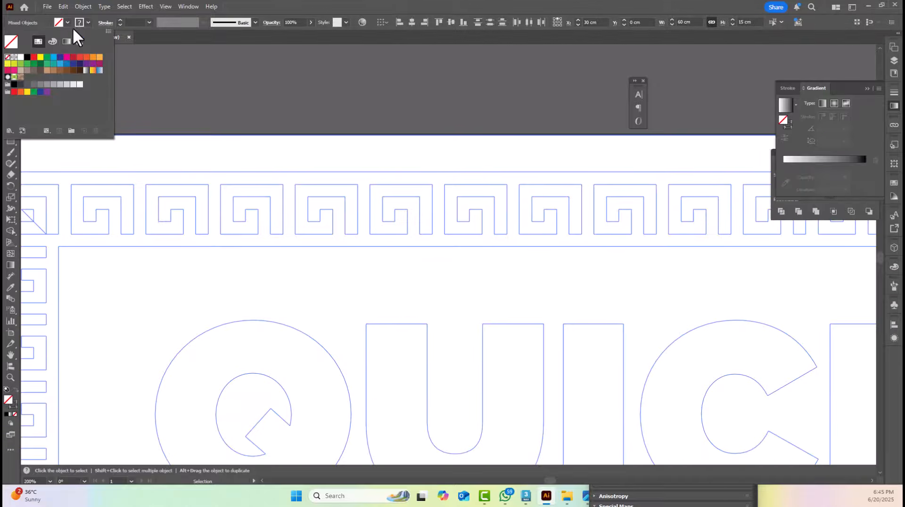
click(88, 22)
click(27, 57)
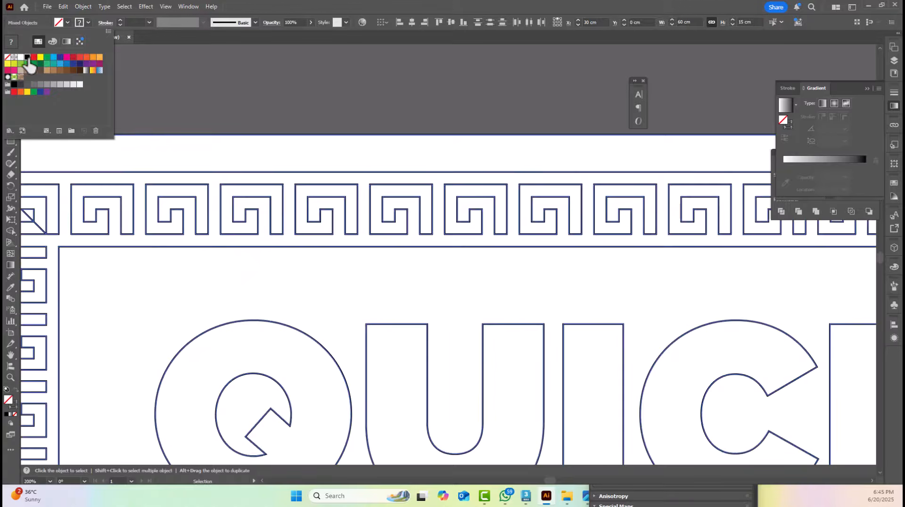
Export the outlined sign artwork in Autodesk RealDWG (*.DXF) format as header into the Gondola Tutorial folder
click(48, 6)
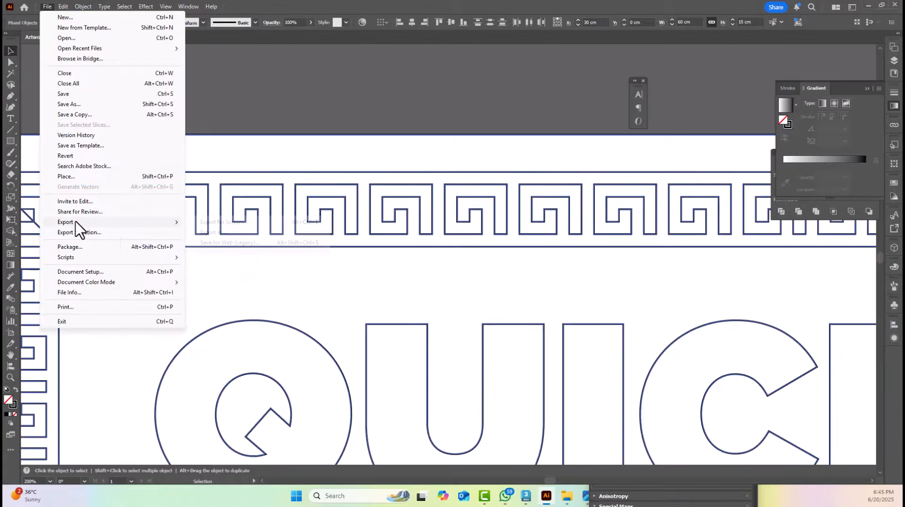
mouse_move(80, 222)
click(214, 232)
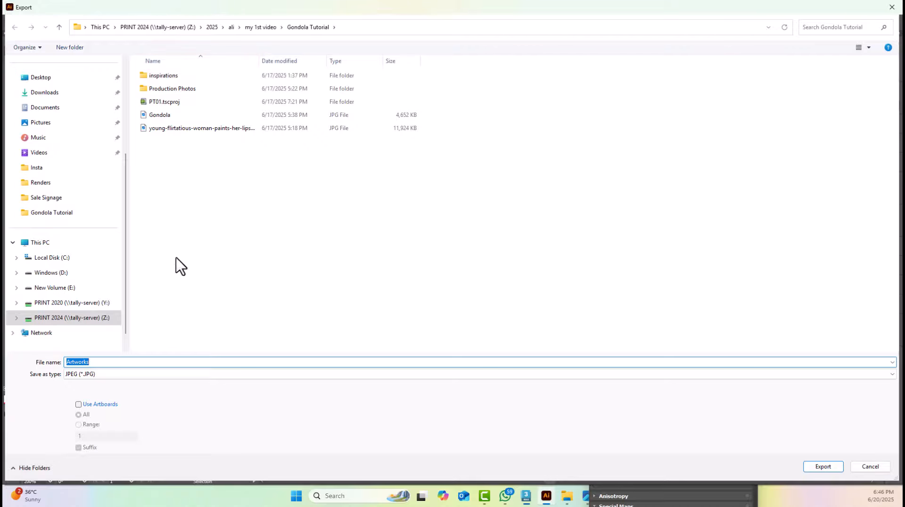
click(124, 375)
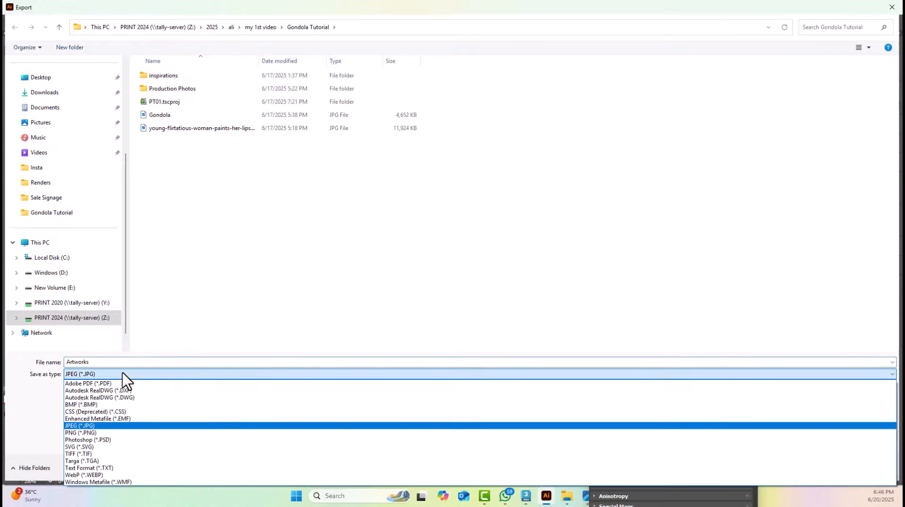
click(136, 392)
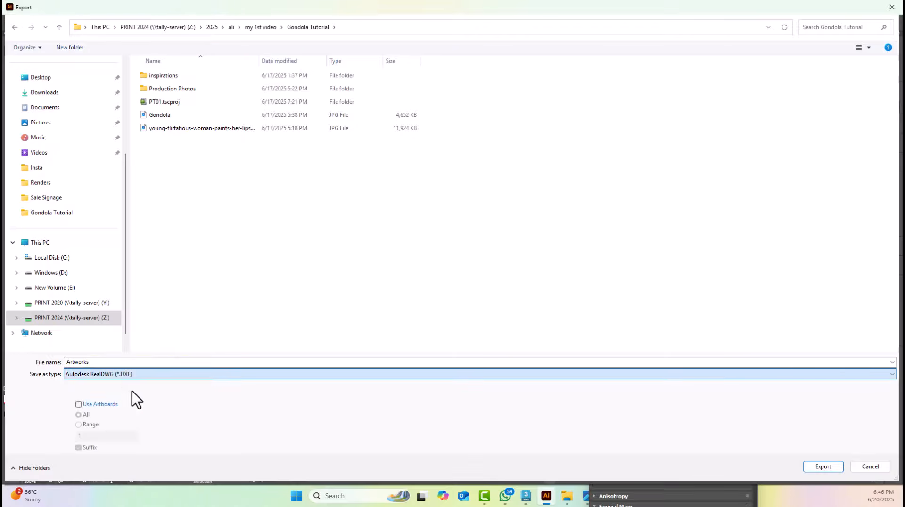
click(124, 362)
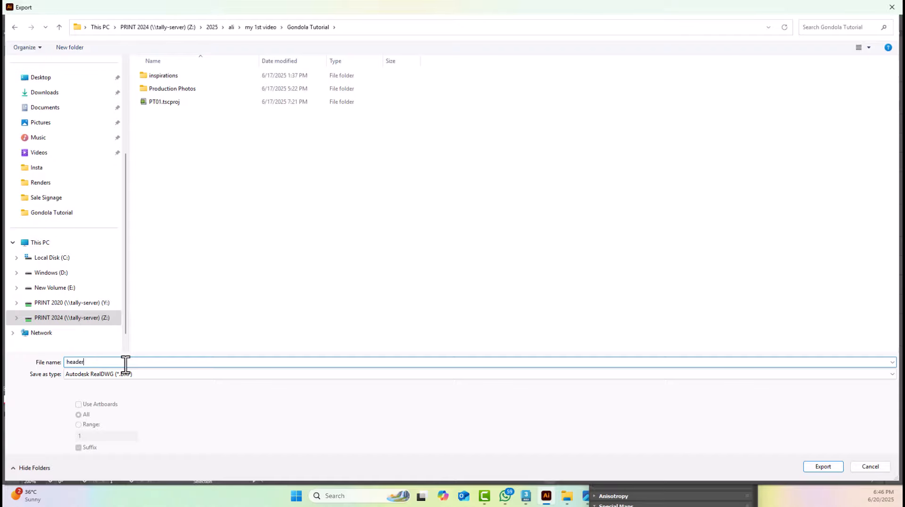
key(Return)
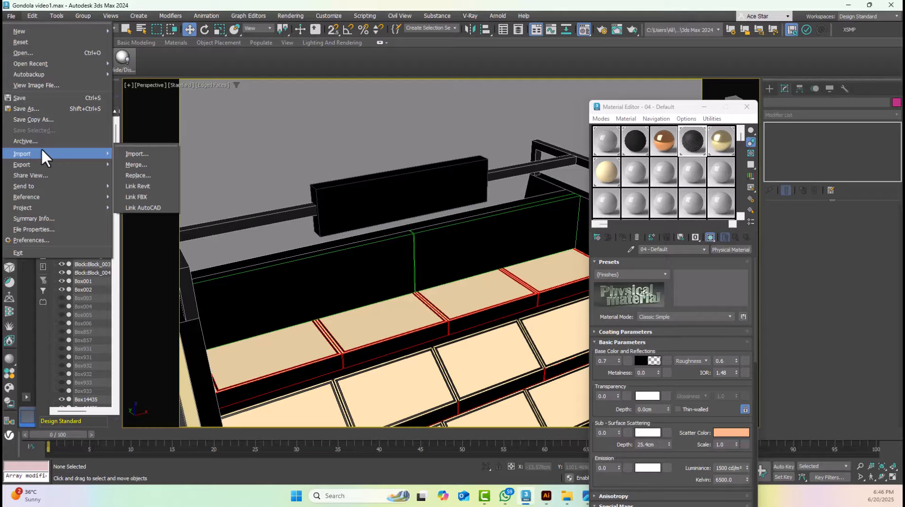
Switch to 3ds Max and import the header DXF drawing from the Gondola Tutorial folder into the gondola scene
click(298, 115)
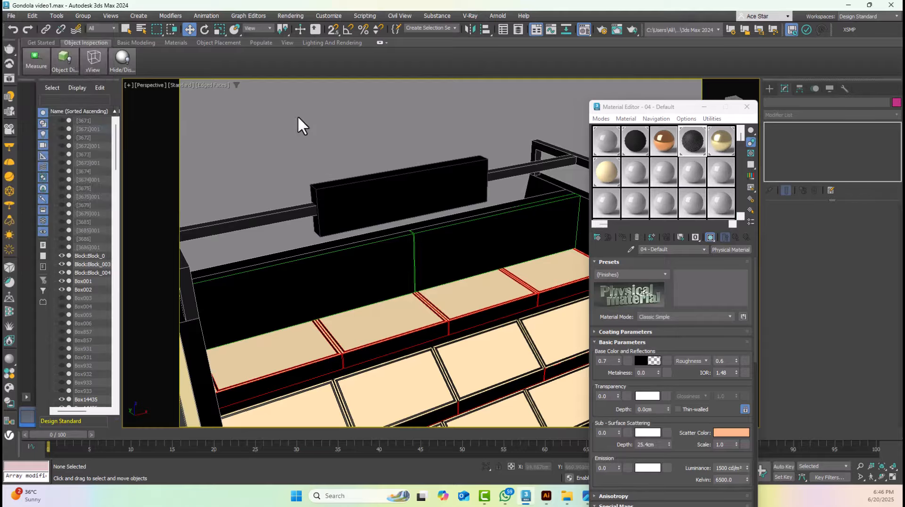
click(10, 16)
mouse_move(50, 152)
click(147, 161)
scroll(132, 137, up, 1)
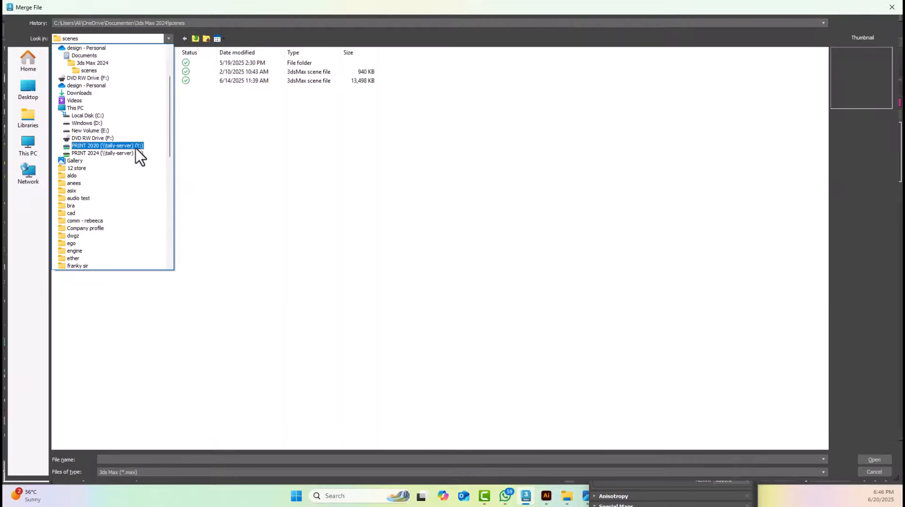
click(136, 147)
double_click(116, 72)
double_click(103, 89)
double_click(103, 64)
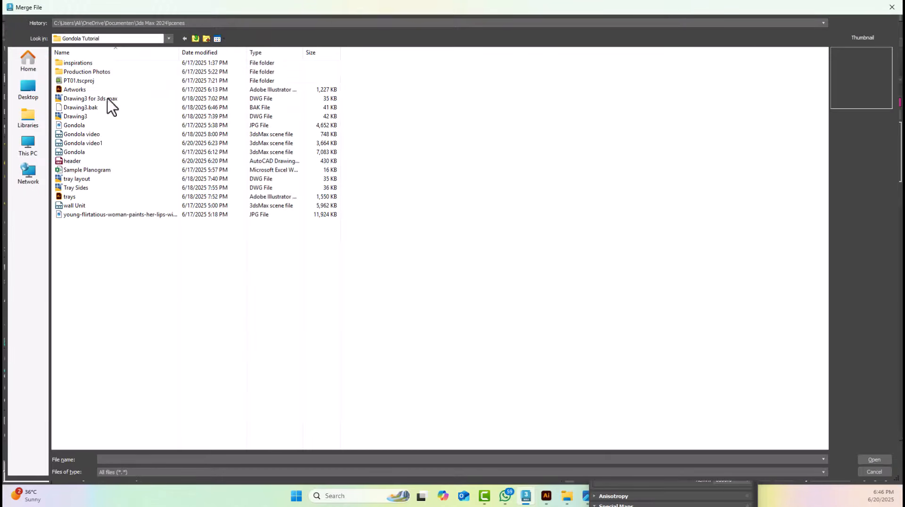
click(77, 163)
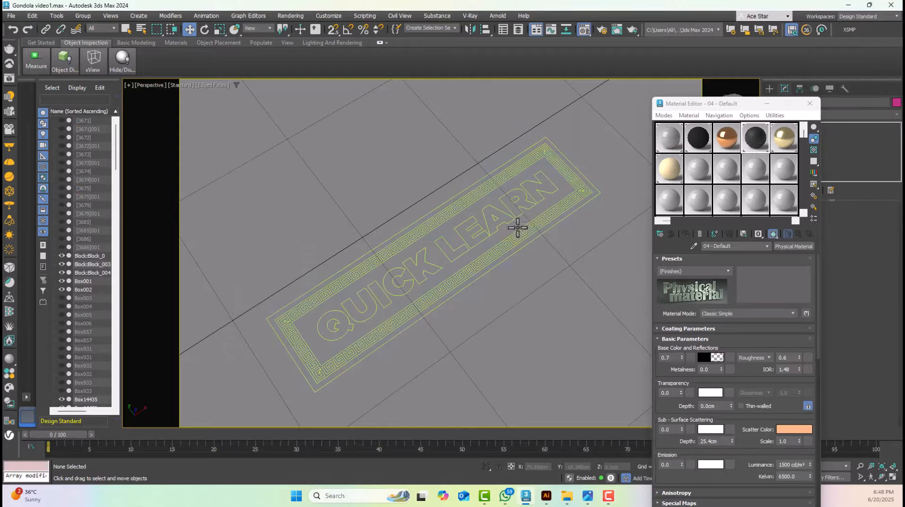
Select the imported QUICK LEARN outlines and rotate them 90 degrees about the X axis so they stand upright
click(519, 233)
scroll(523, 231, up, 2)
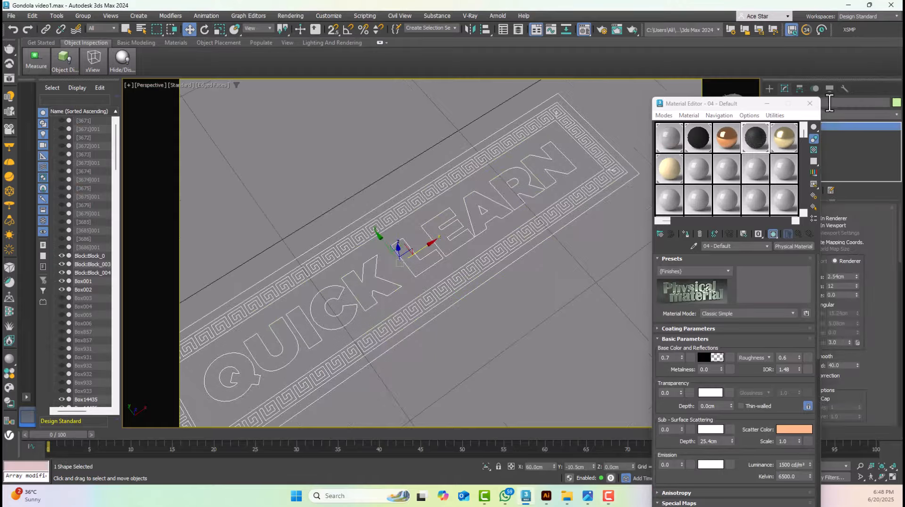
click(810, 103)
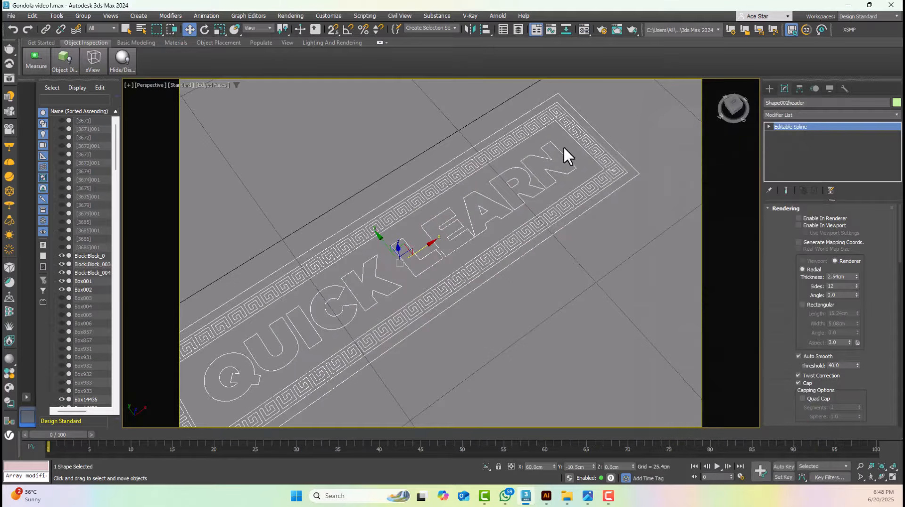
scroll(509, 160, down, 3)
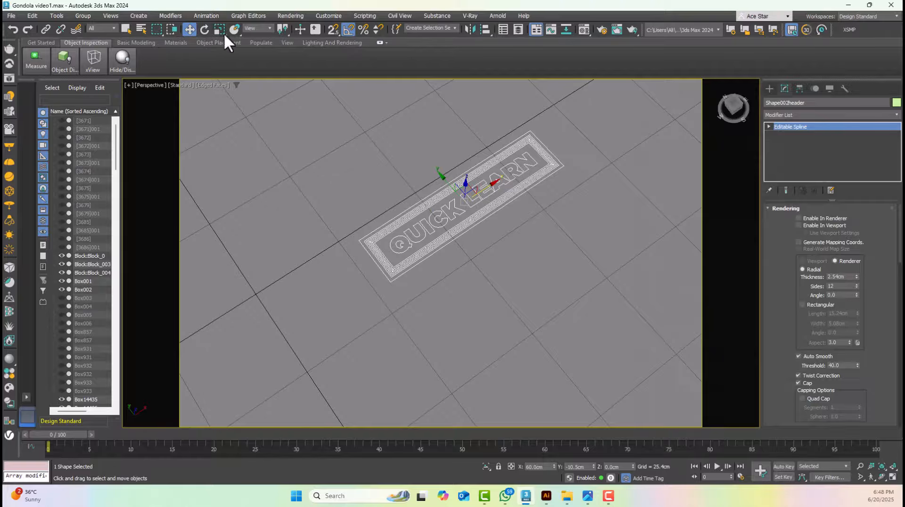
click(205, 31)
key(t)
scroll(547, 207, down, 5)
key(z)
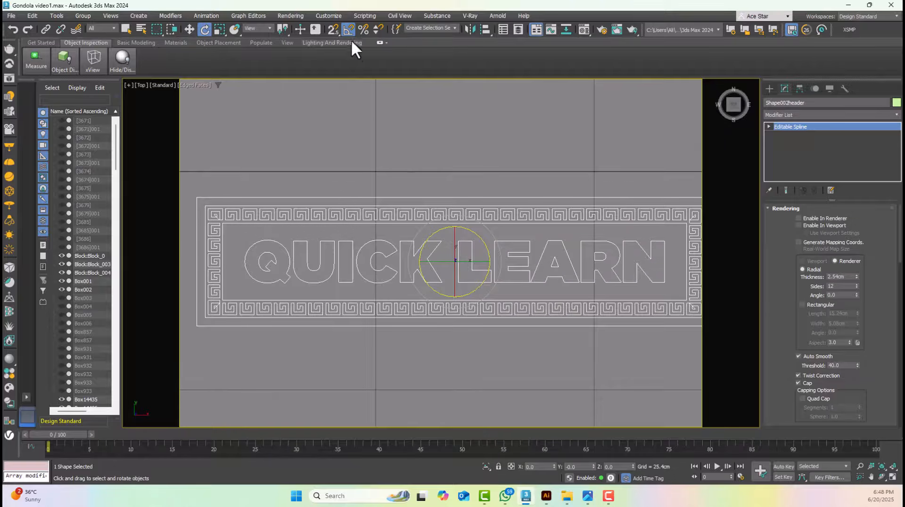
drag(456, 233, 454, 276)
key(f)
key(z)
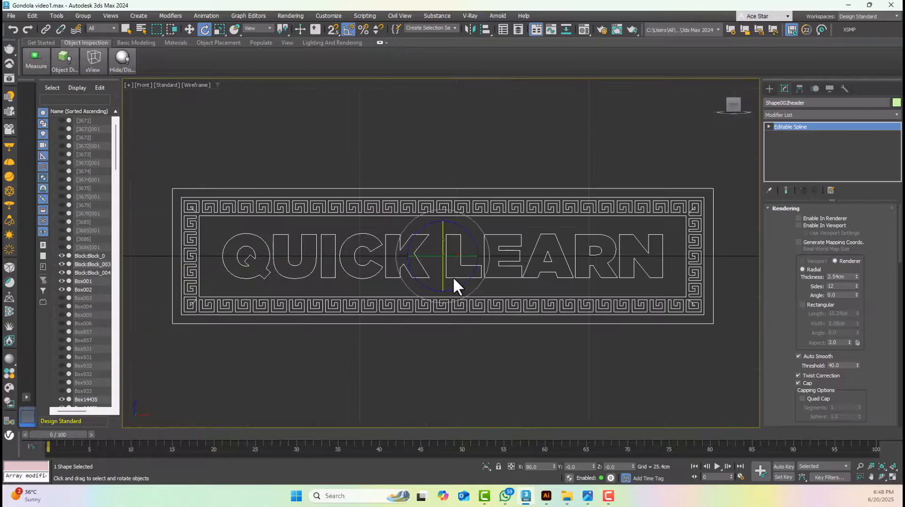
Move the sign outlines over the header board in the front view, snapping their lower-left corner to the board's corner
click(190, 29)
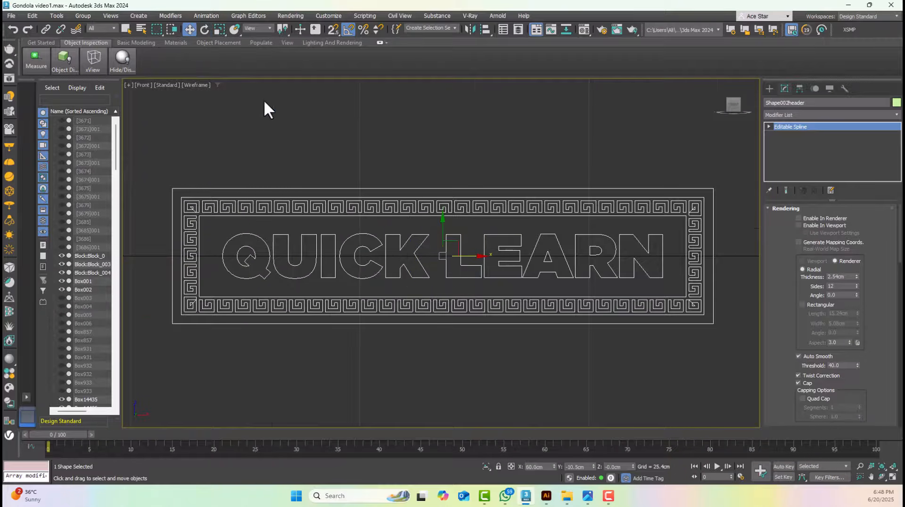
scroll(351, 221, down, 7)
middle_drag(351, 222, 511, 344)
scroll(535, 343, down, 3)
drag(558, 344, 351, 254)
scroll(396, 237, up, 4)
click(330, 32)
drag(343, 295, 279, 231)
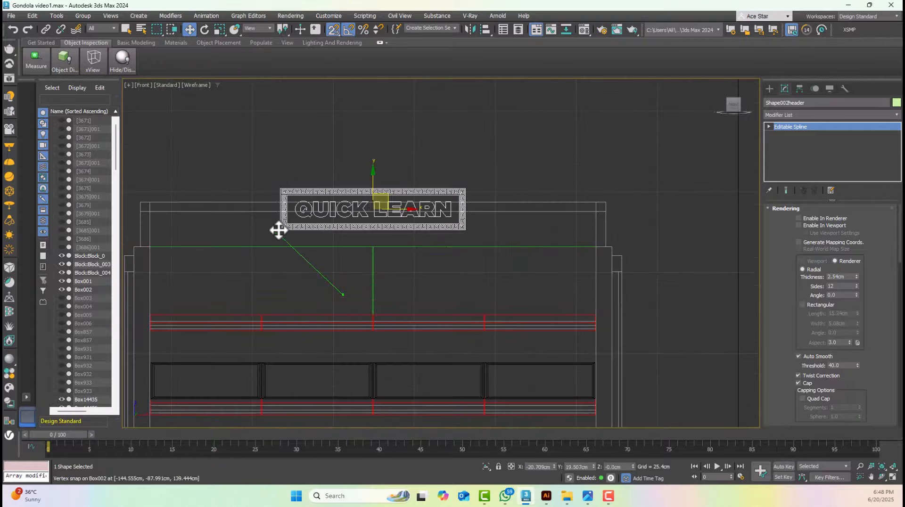
Align the sign outlines with the header board's front face in the left view using vertex snapping, with snapping switched off again
scroll(277, 185, up, 8)
key(t)
key(l)
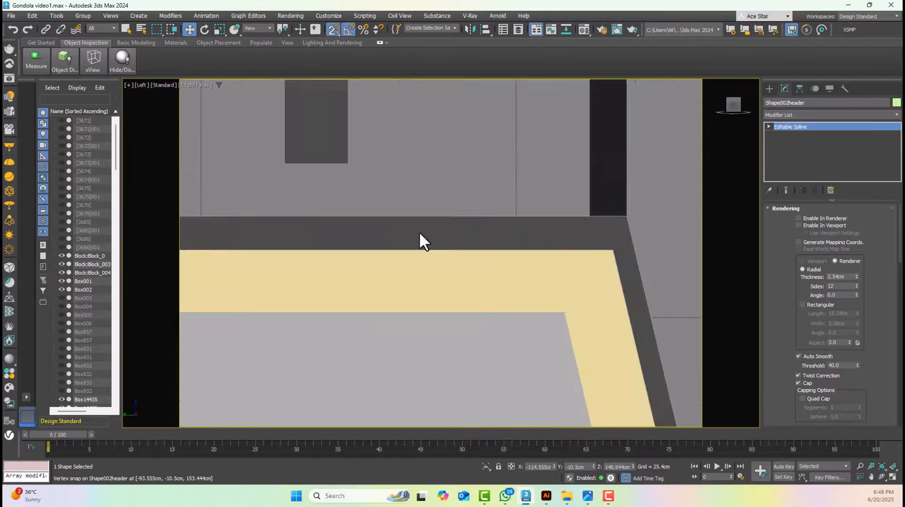
scroll(420, 236, down, 8)
drag(338, 199, 458, 199)
click(335, 30)
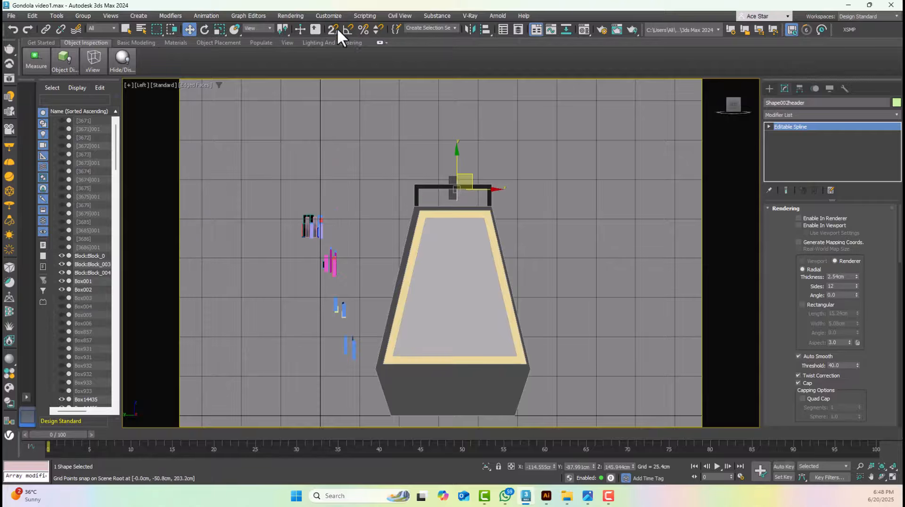
Extrude the QUICK LEARN outlines by 0.3 cm
key(f)
key(p)
click(808, 114)
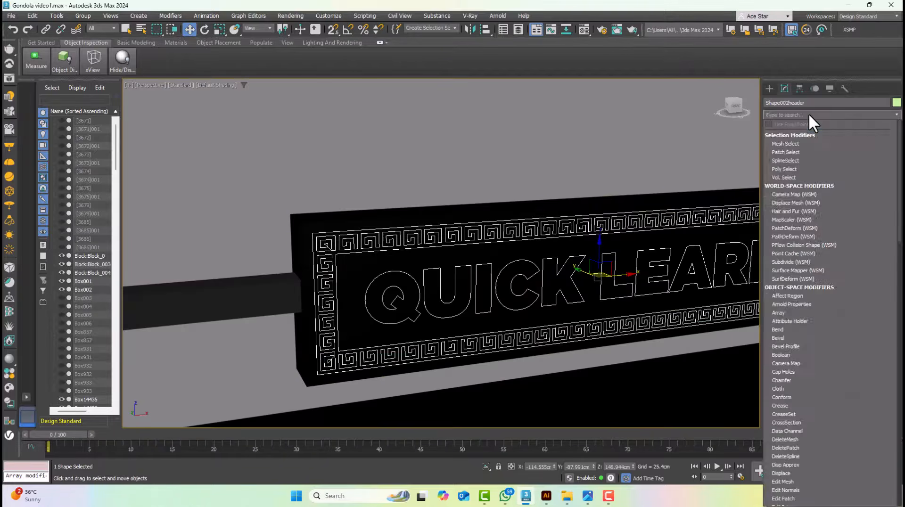
key(e)
click(769, 134)
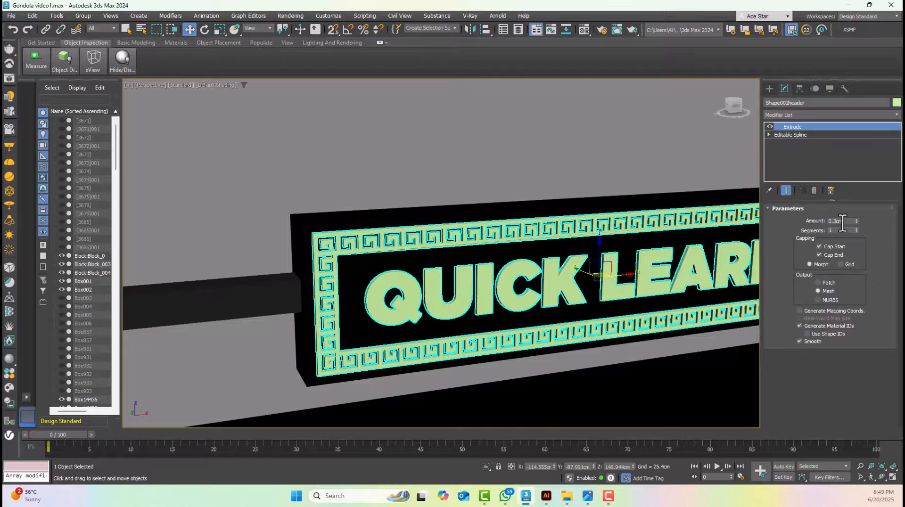
click(627, 142)
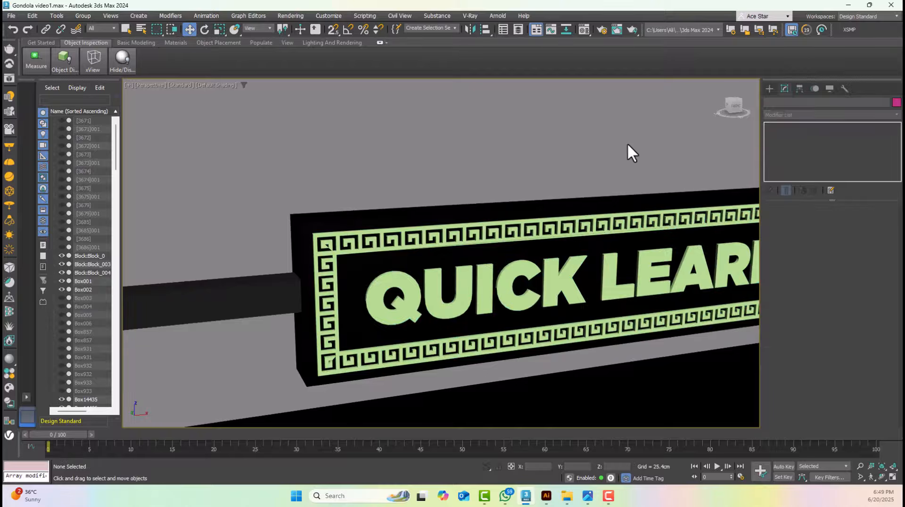
Turn on edged faces in the perspective view and inspect the extruded sign on the header board
click(484, 289)
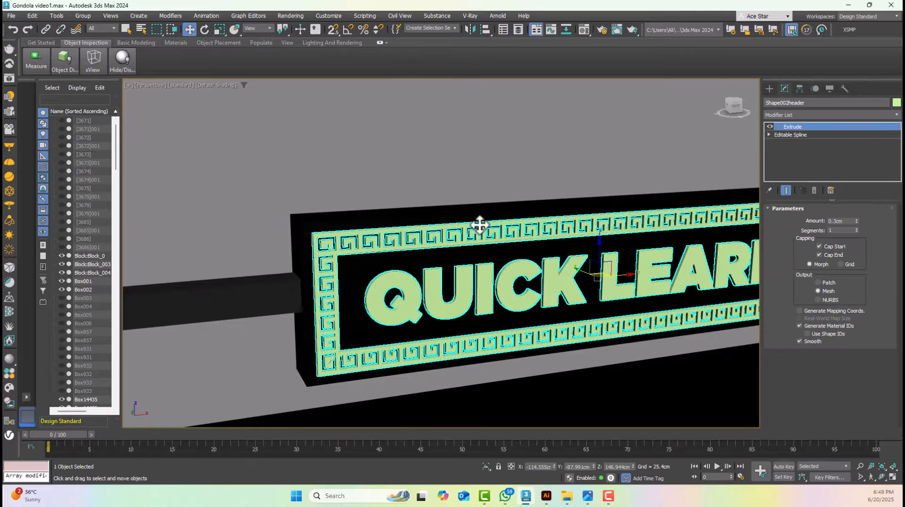
key(F3)
key(F4)
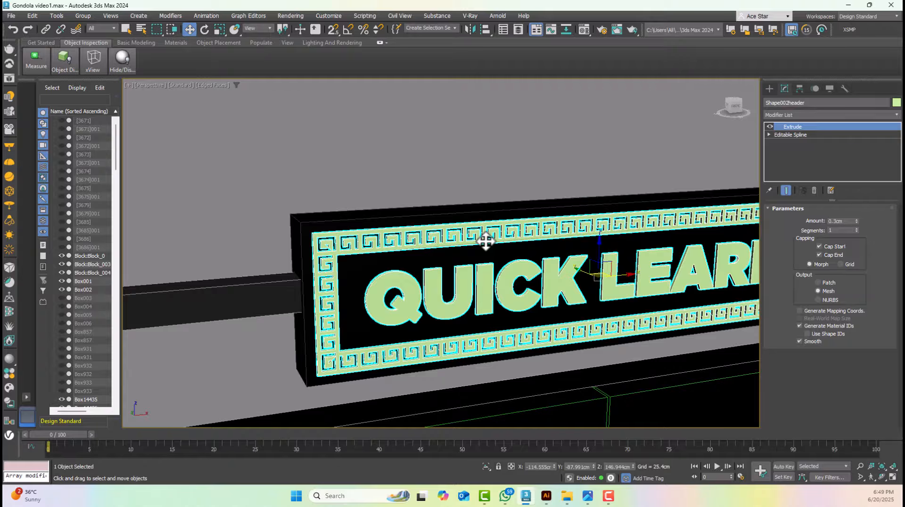
scroll(486, 241, down, 5)
alt+middle_drag(547, 248, 502, 256)
click(521, 198)
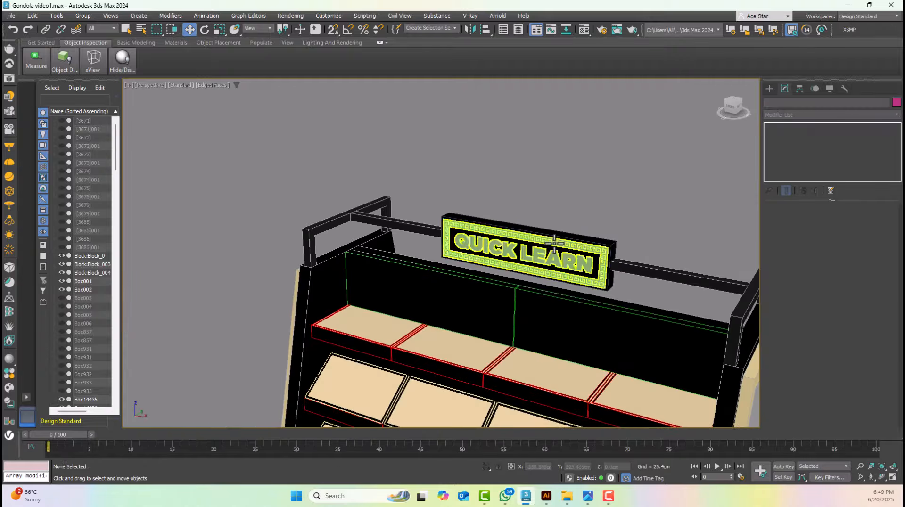
Select the extruded sign and change the unused 08 - Default material to a VRayLightMtl
scroll(554, 241, up, 4)
click(559, 271)
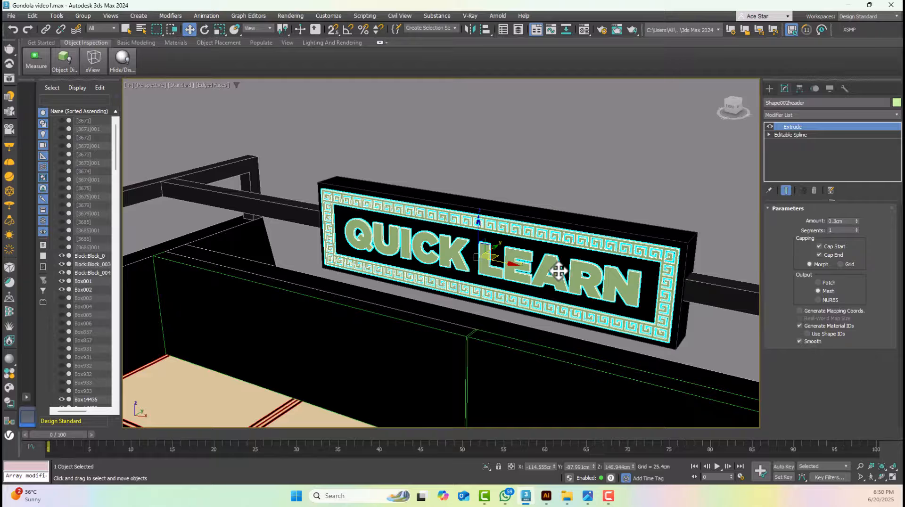
key(m)
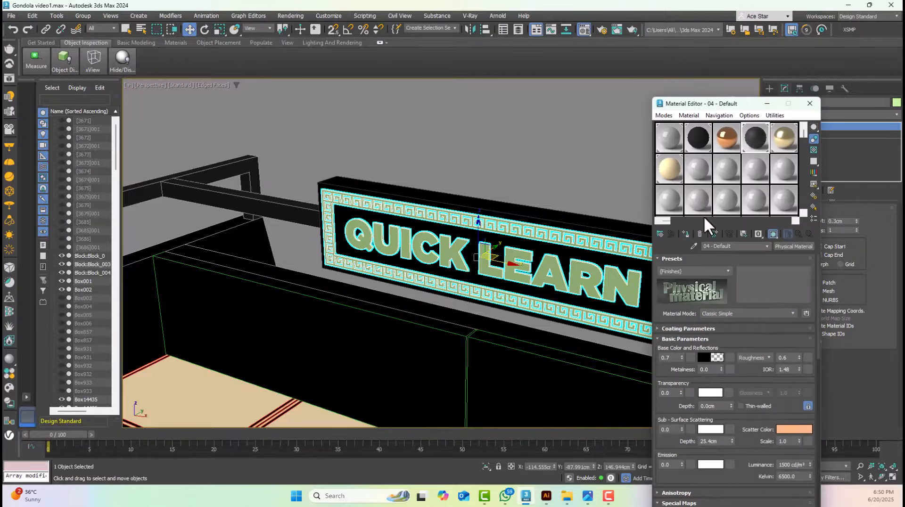
click(691, 168)
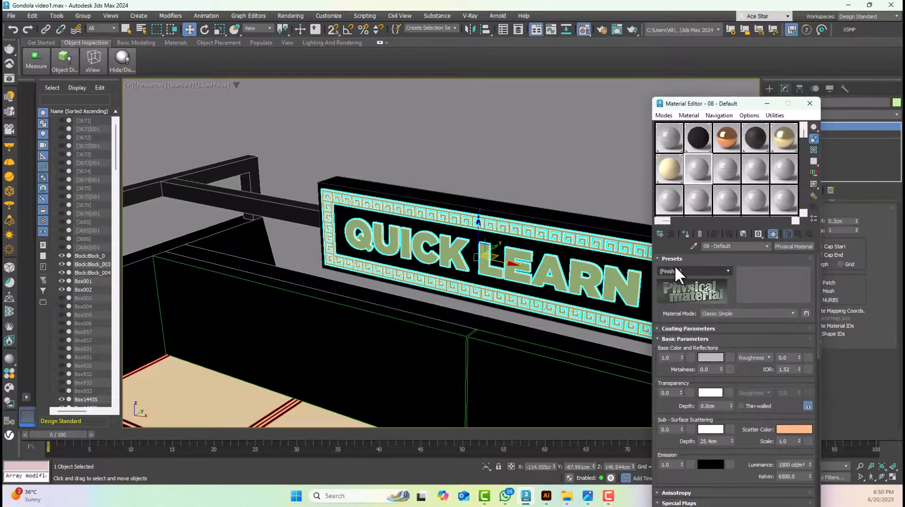
click(661, 234)
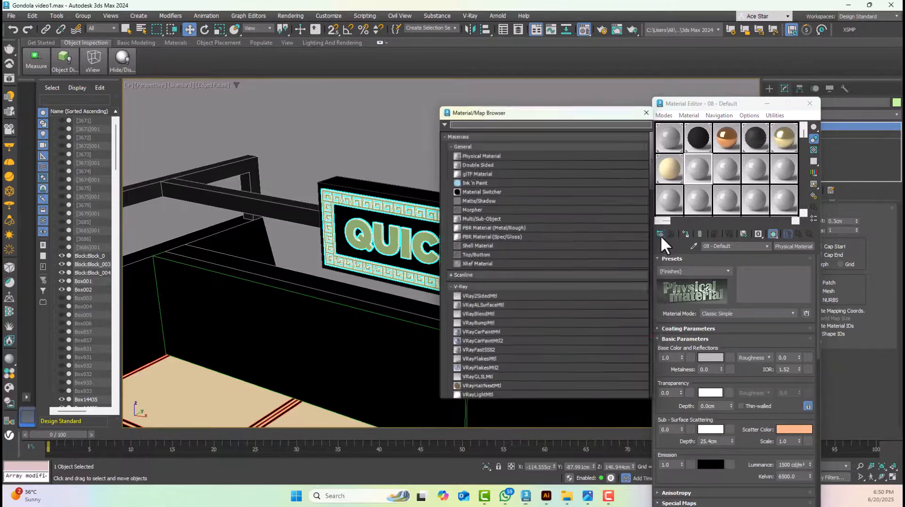
click(475, 333)
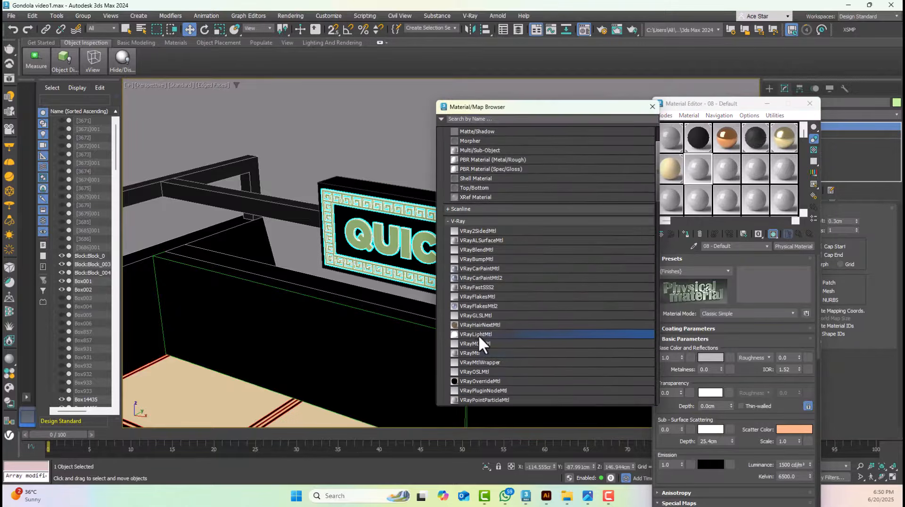
double_click(479, 334)
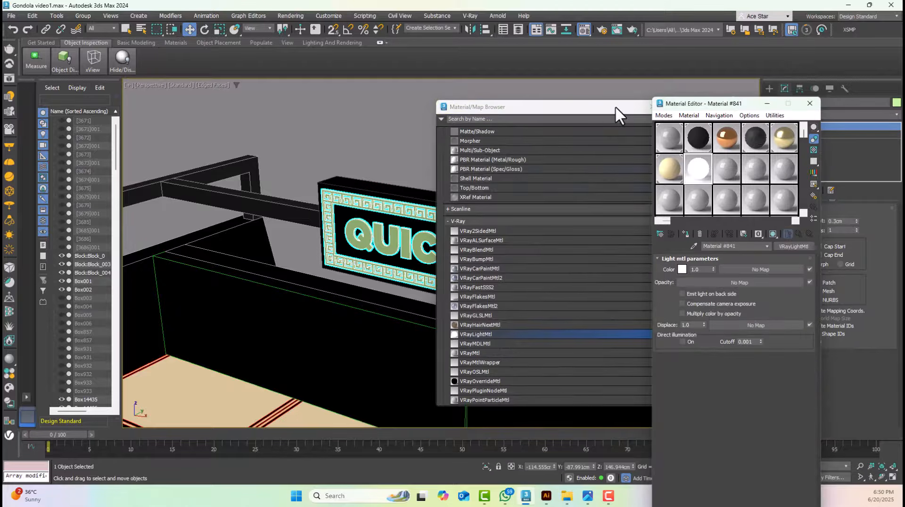
click(651, 106)
Set the light material's color to pale yellow FFFFB5 and assign it to the extruded QUICK LEARN sign
click(681, 269)
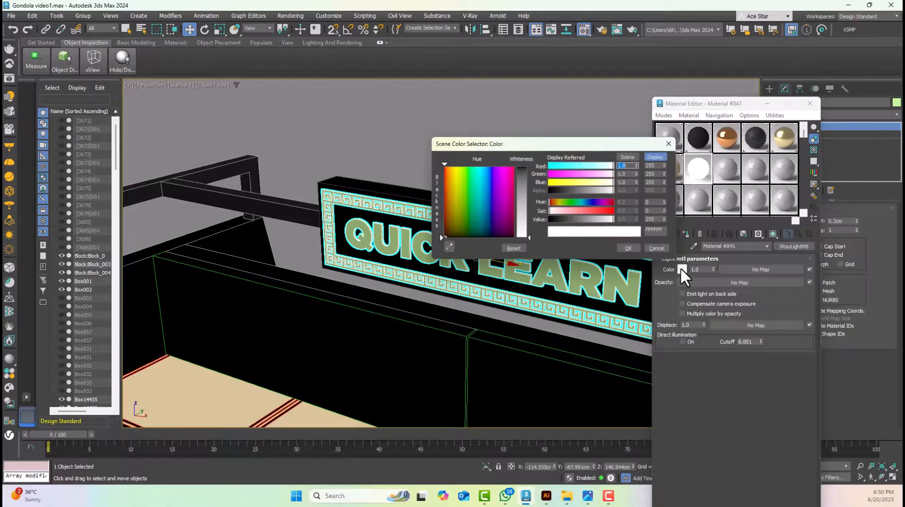
drag(613, 183, 594, 182)
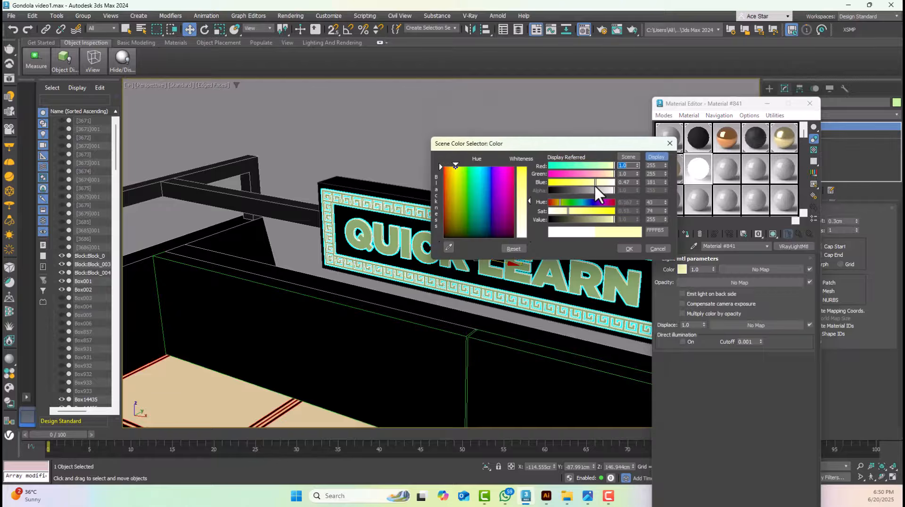
click(630, 248)
click(684, 236)
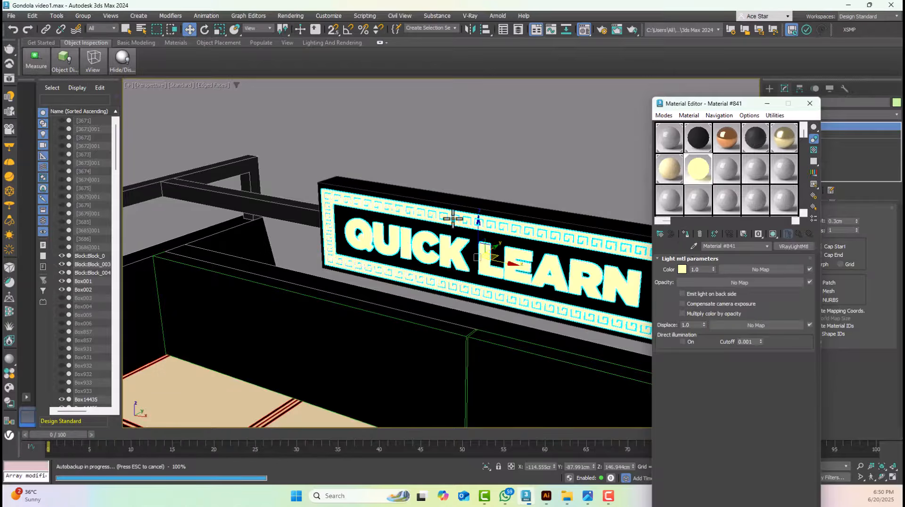
Select the grey side panel inset of the gondola and change the unused 09 - Default material to a VRayLightMtl
scroll(453, 202, down, 5)
click(257, 118)
scroll(582, 338, up, 3)
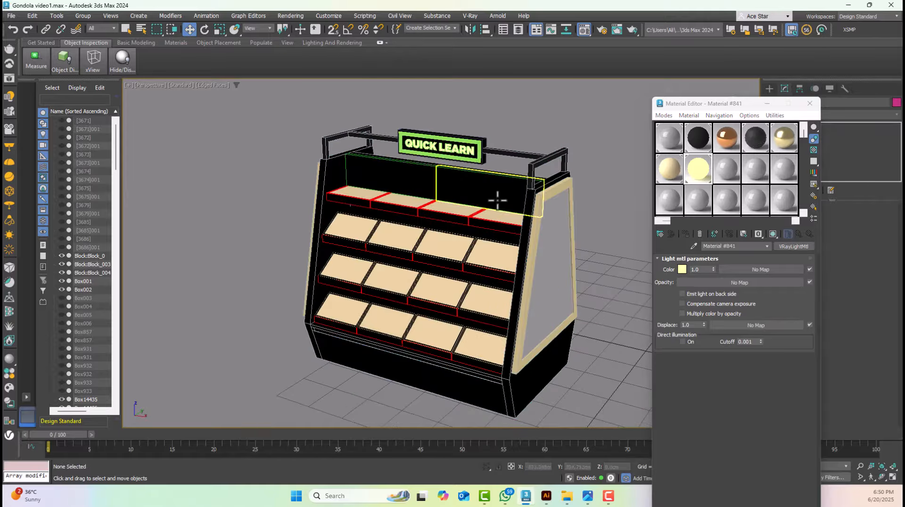
click(470, 182)
alt+middle_drag(469, 184, 505, 196)
click(502, 231)
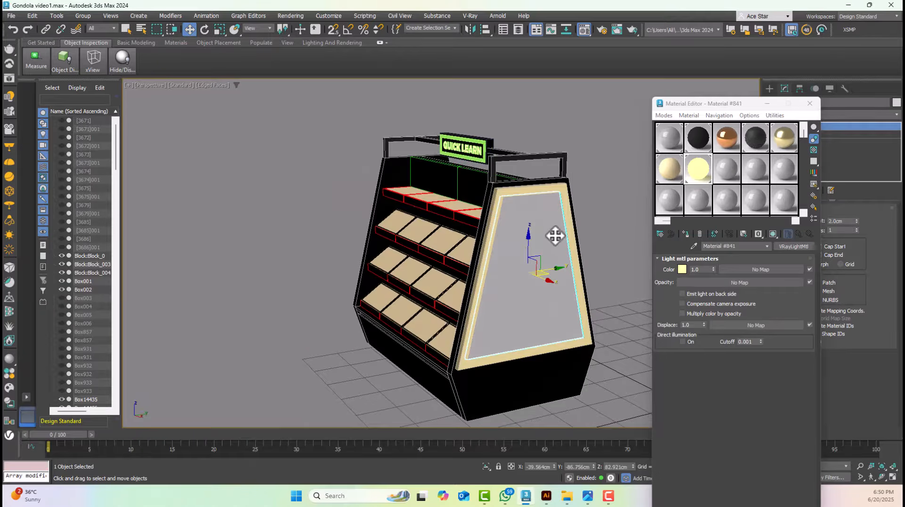
alt+middle_drag(430, 241, 450, 244)
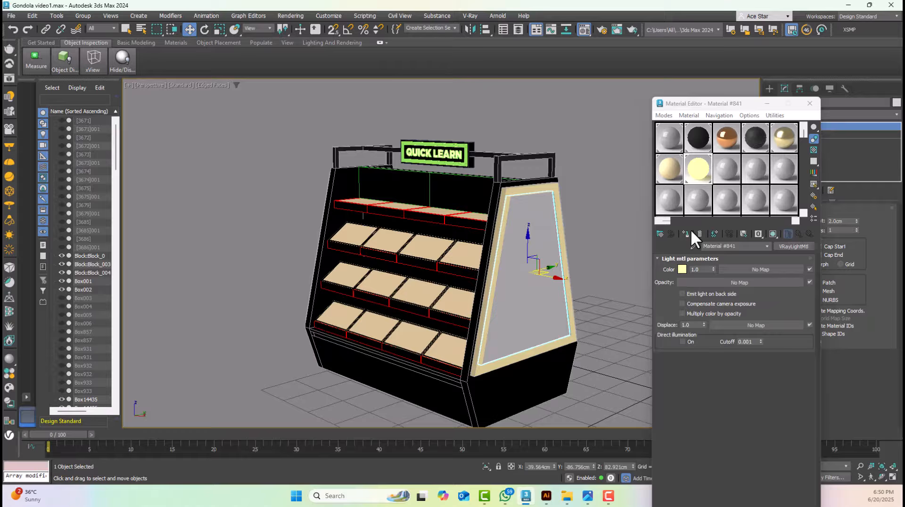
click(734, 178)
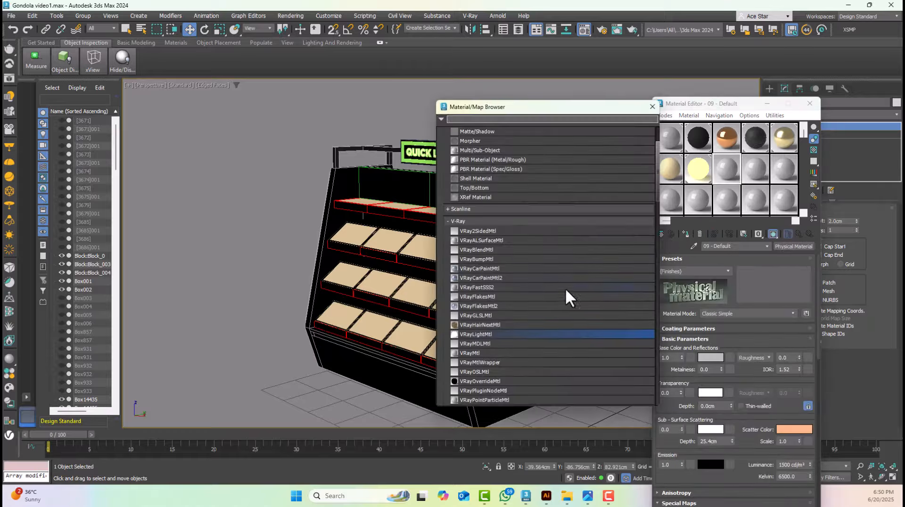
double_click(468, 335)
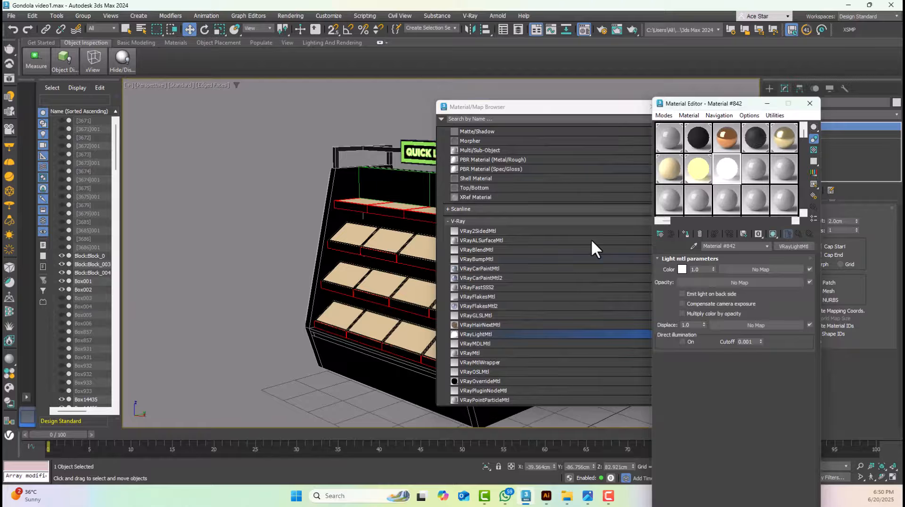
click(658, 106)
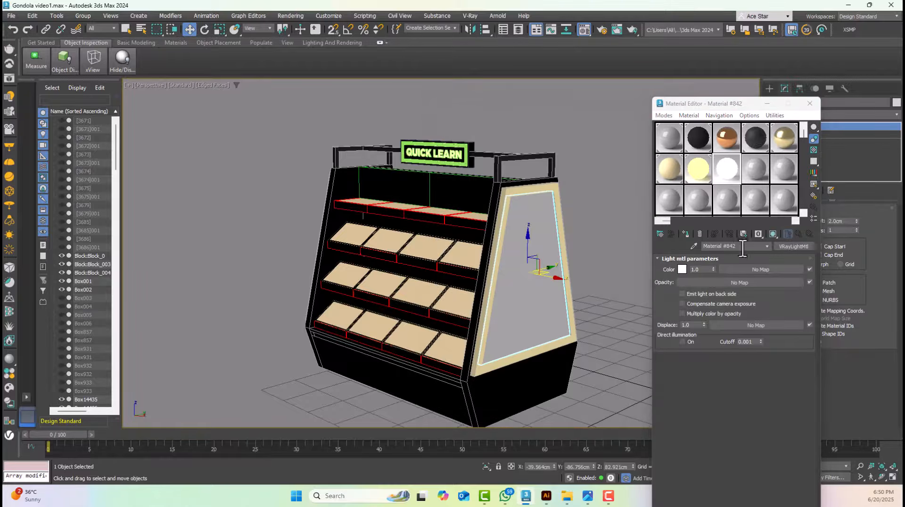
Add a Bitmap map to the light material's color and browse the PRINT 2024 drive to the Gondola Tutorial folder
click(762, 270)
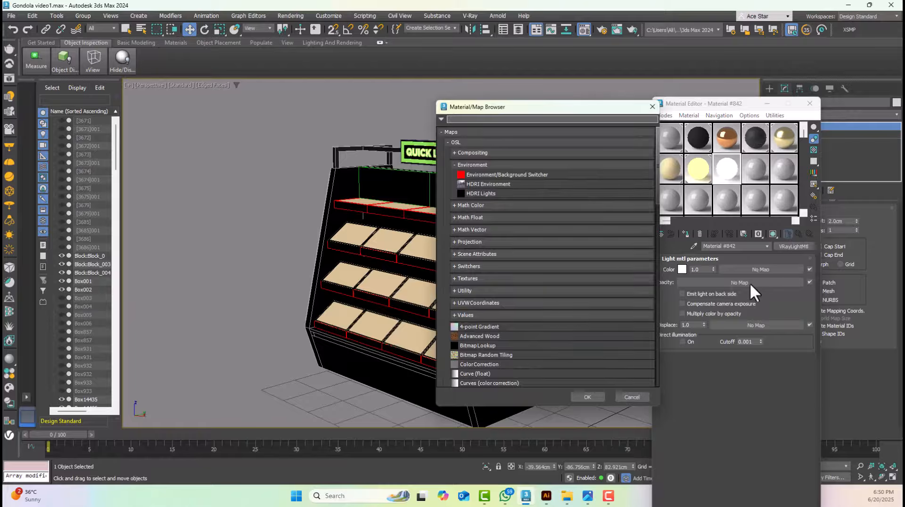
scroll(511, 307, down, 8)
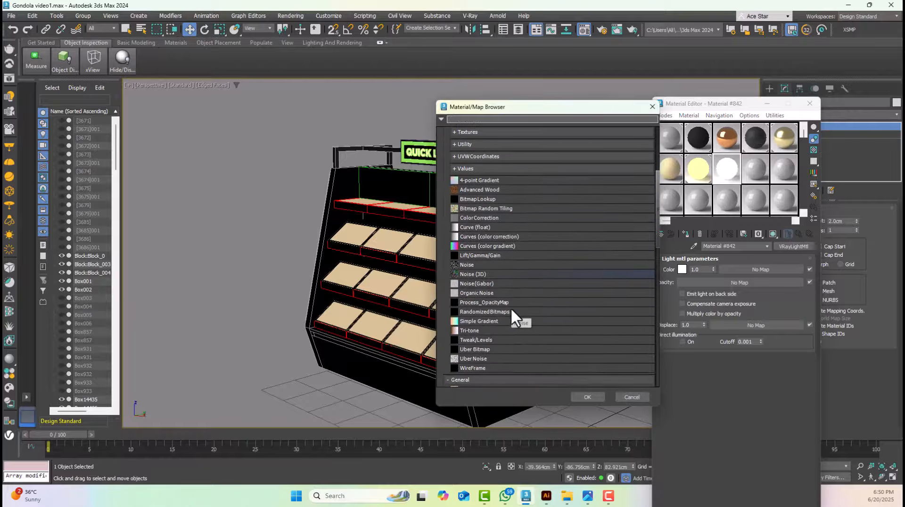
scroll(510, 307, down, 1)
double_click(477, 329)
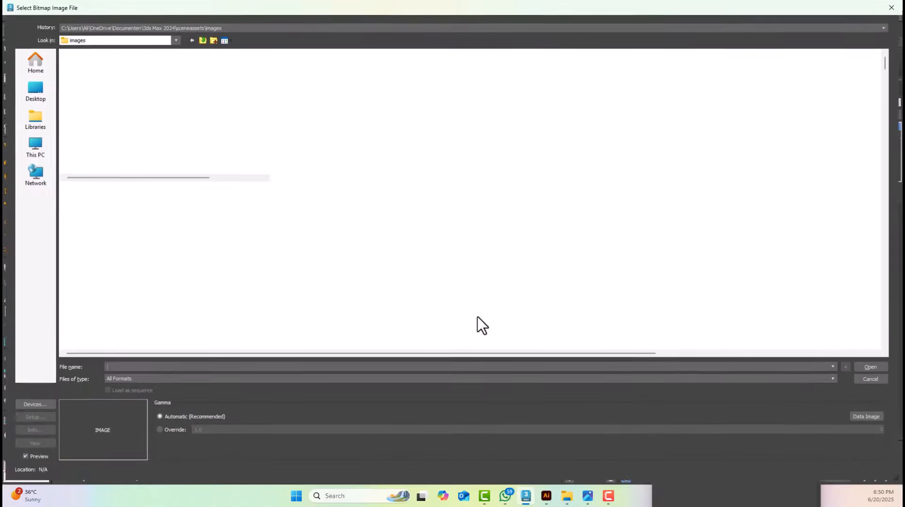
click(35, 146)
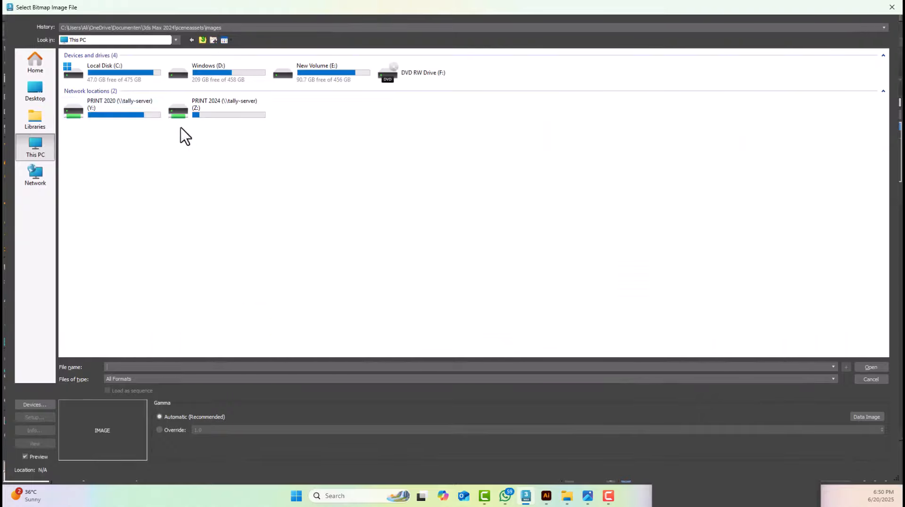
double_click(220, 116)
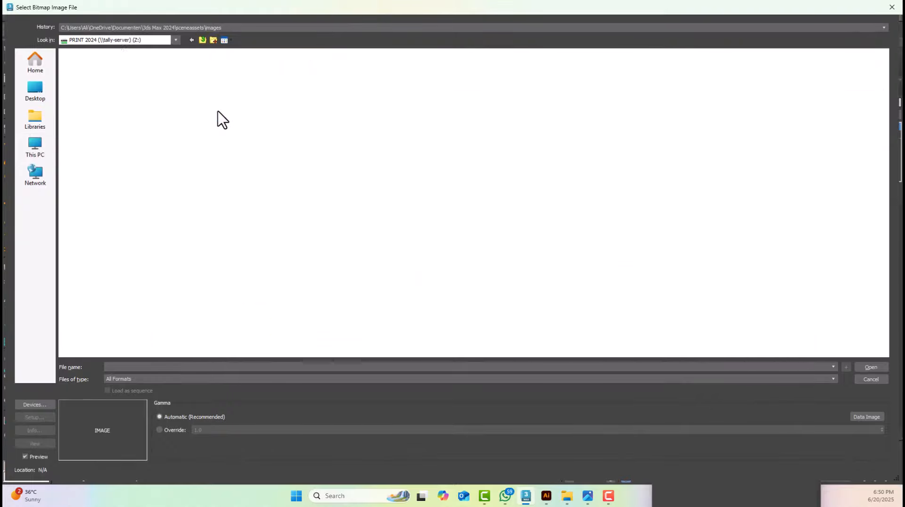
double_click(73, 72)
double_click(102, 66)
double_click(101, 91)
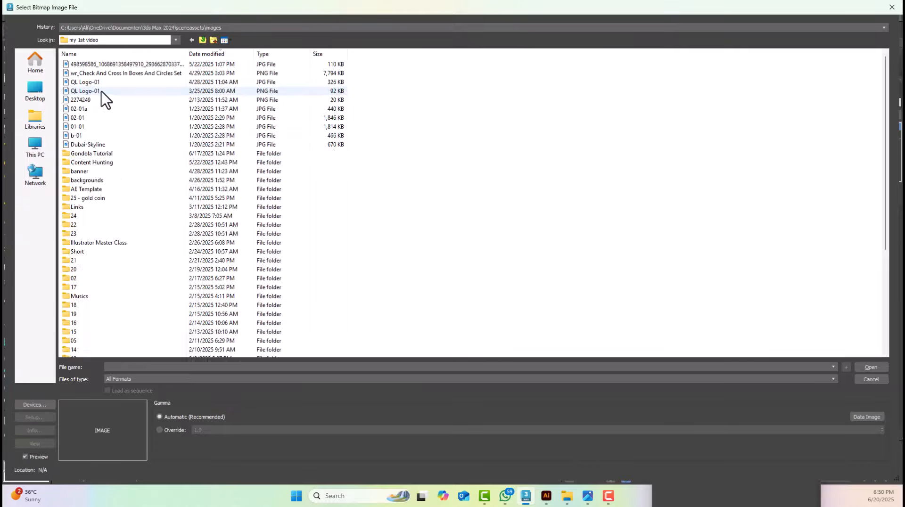
double_click(98, 154)
Show the folder's files as large thumbnails and load the young-flirtatious-woman-paints-her-lips image as the bitmap
right_click(194, 129)
mouse_move(214, 138)
click(306, 135)
click(631, 120)
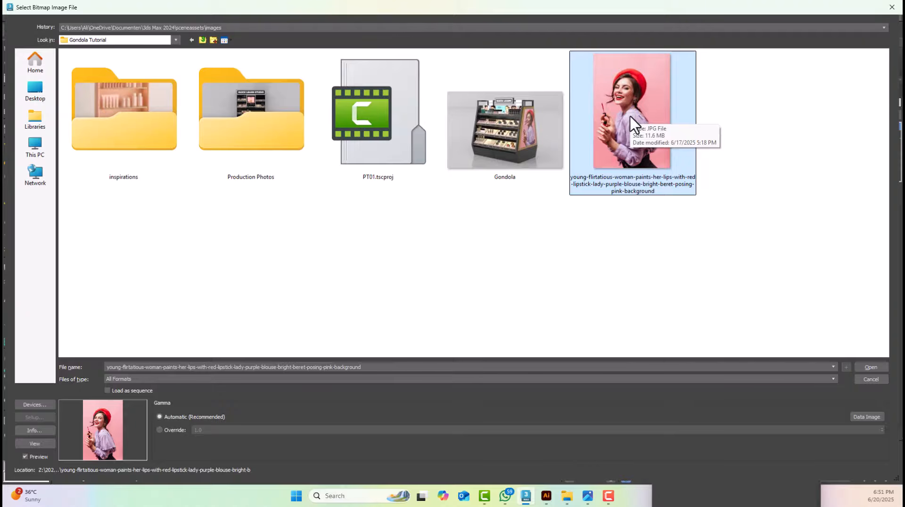
double_click(626, 100)
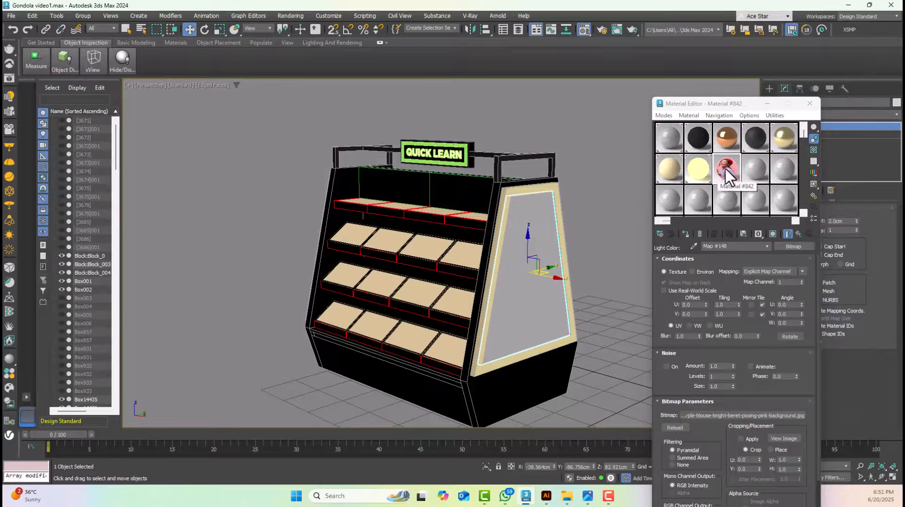
Assign the image light material to the selected side panel inset
click(687, 234)
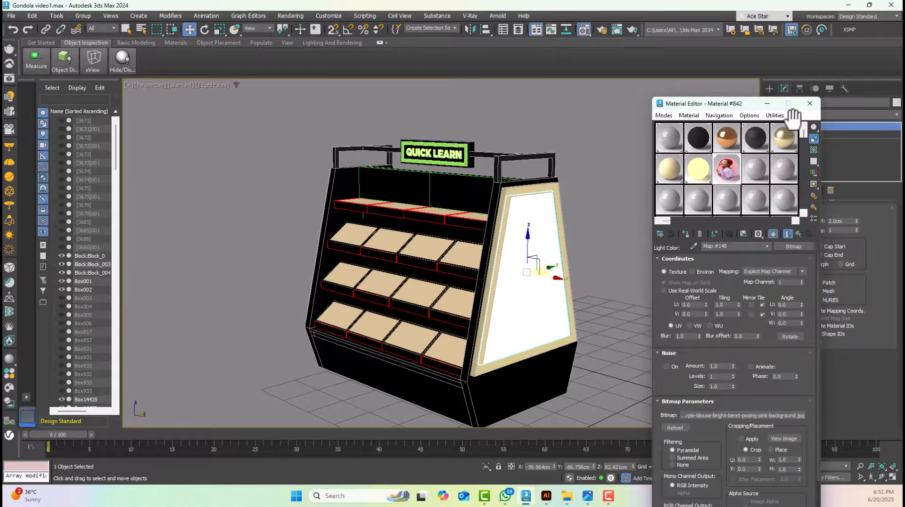
click(811, 102)
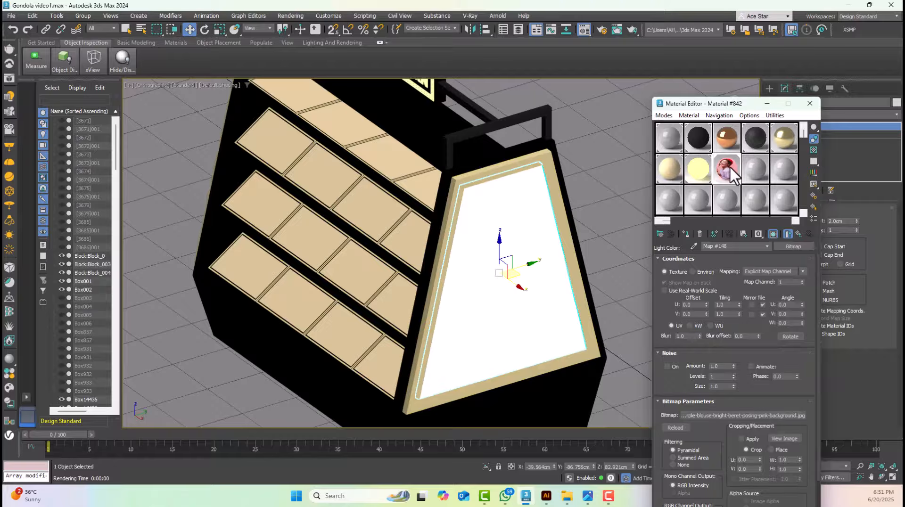
drag(738, 106, 718, 96)
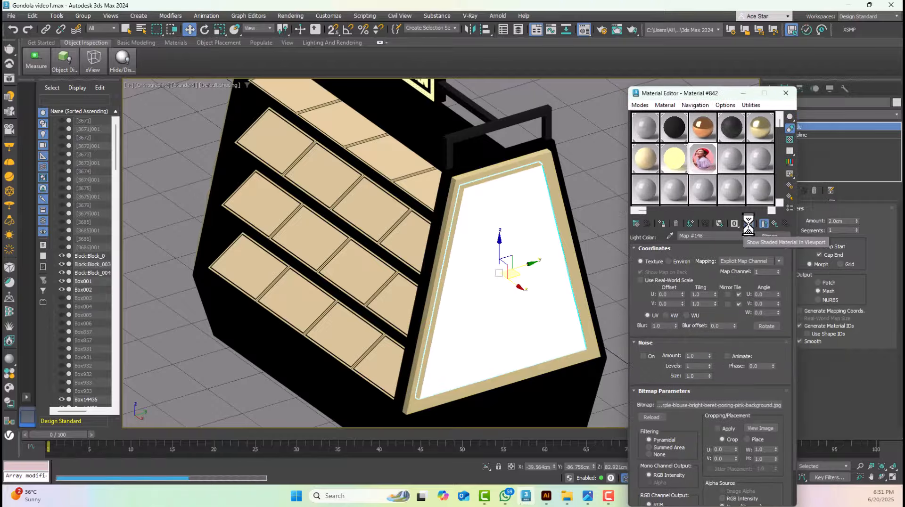
Return to the parent light material, set its color multiplier to 0.2, and close the Material Editor
click(774, 223)
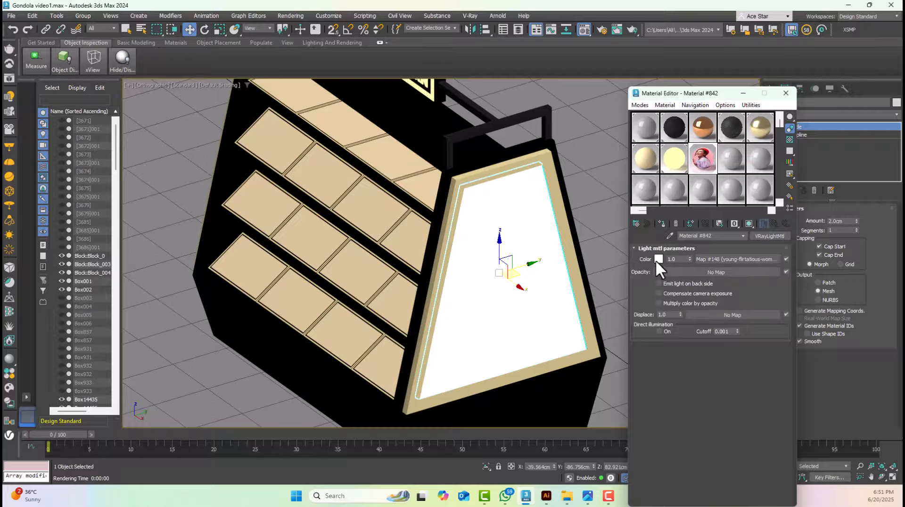
drag(683, 260, 642, 255)
text(.2)
key(Return)
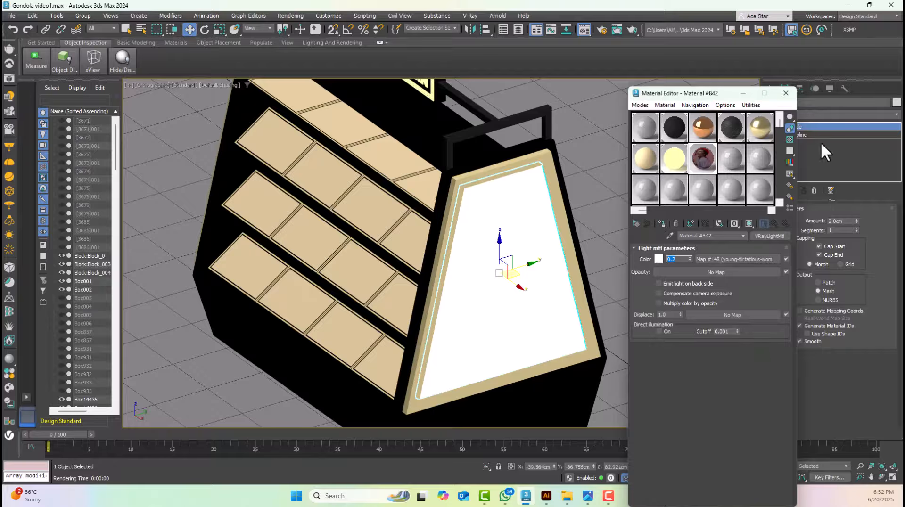
click(785, 93)
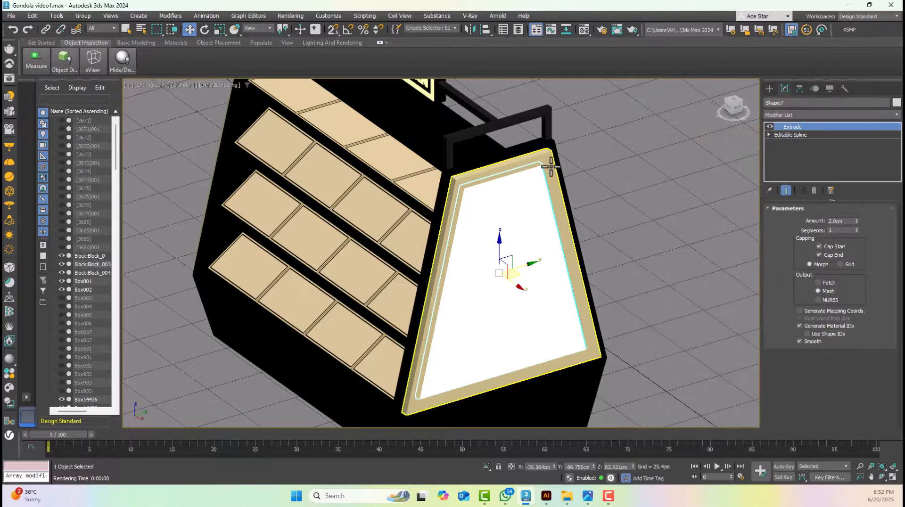
Add a UVW Map modifier with Box mapping to the side panel inset
click(788, 114)
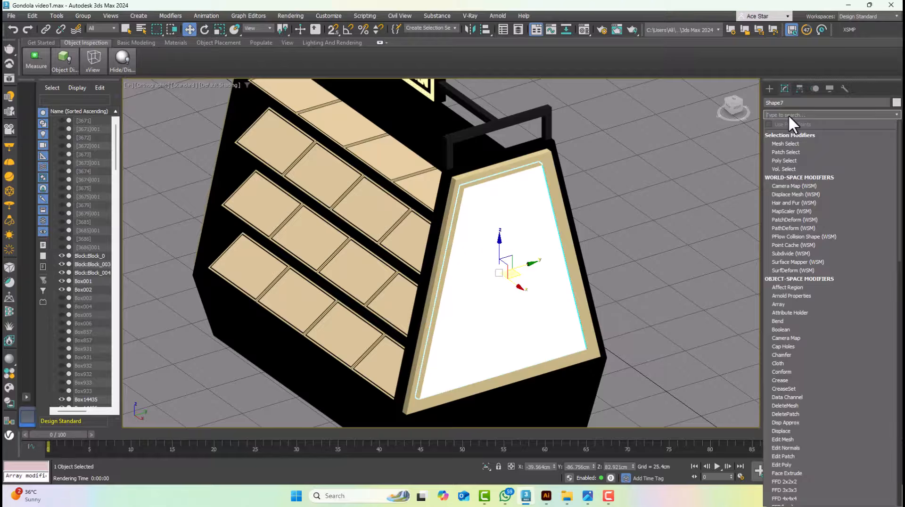
click(520, 229)
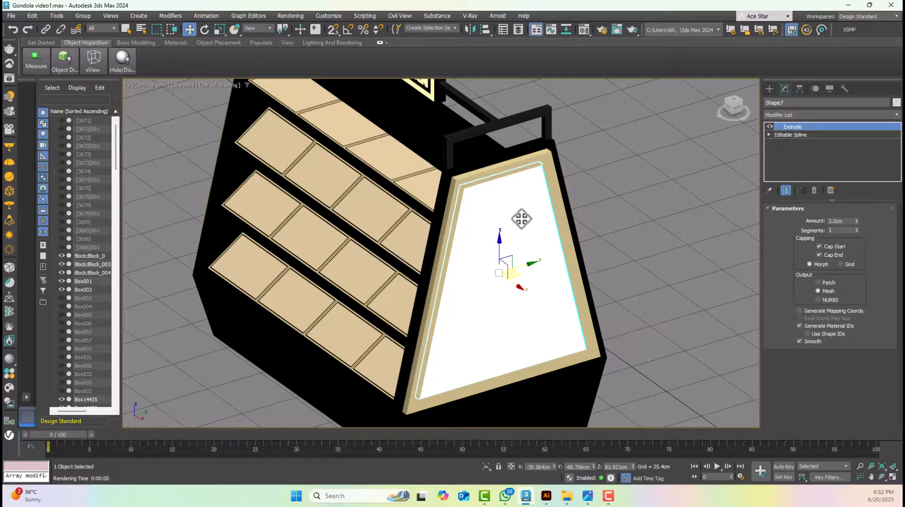
click(812, 115)
text(u)
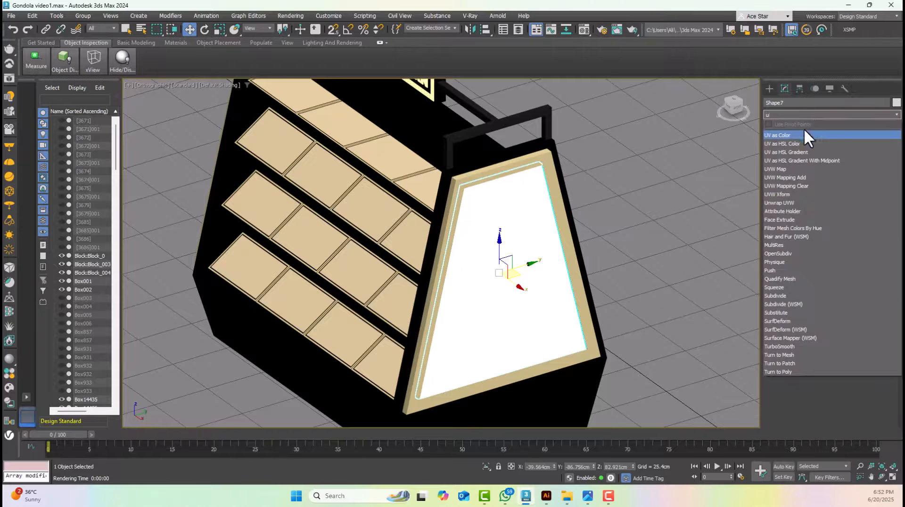
click(787, 169)
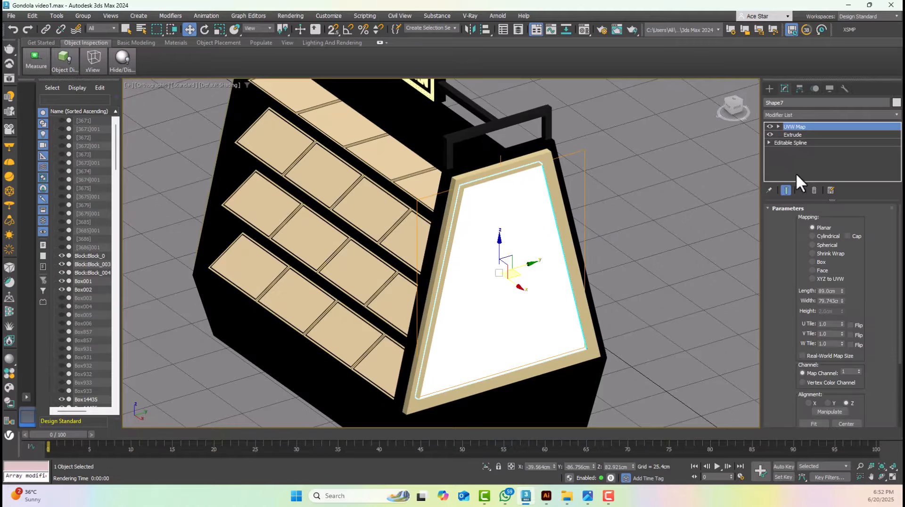
click(820, 262)
click(582, 212)
click(534, 208)
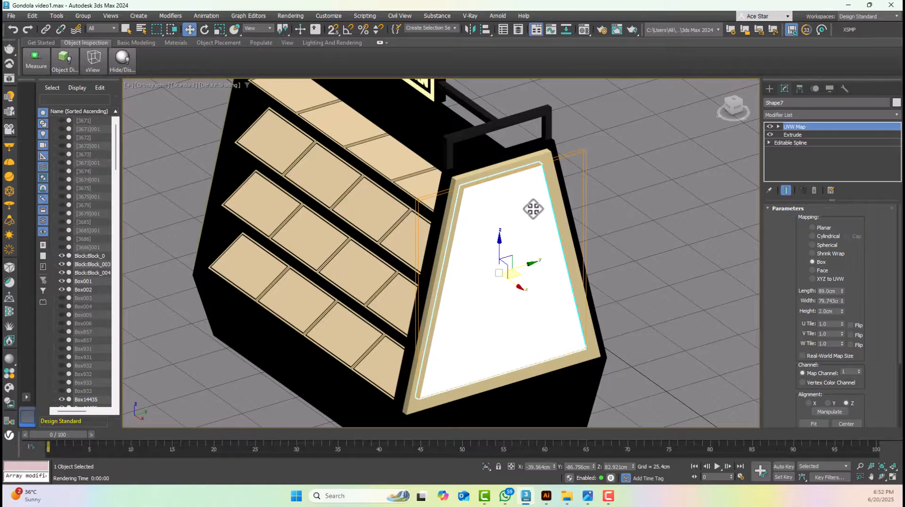
Select the panel inset on the opposite side of the gondola and assign the same image light material to it
scroll(535, 210, down, 2)
alt+middle_drag(540, 213, 519, 242)
click(418, 267)
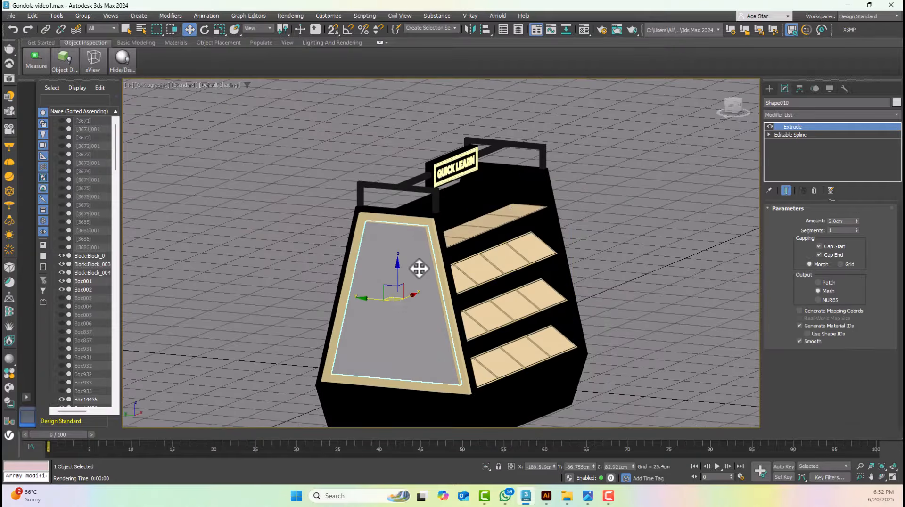
key(m)
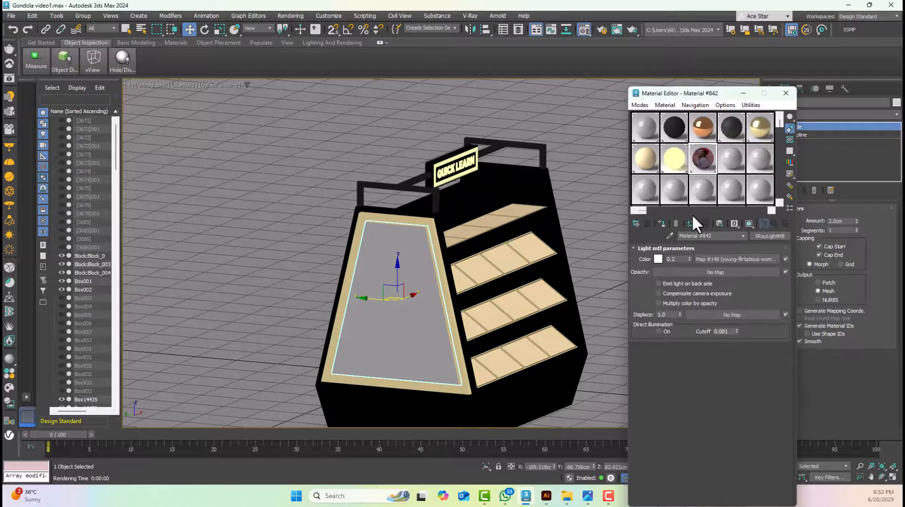
click(661, 224)
Add a UVW Map modifier with Box mapping to the opposite side's panel inset
click(816, 116)
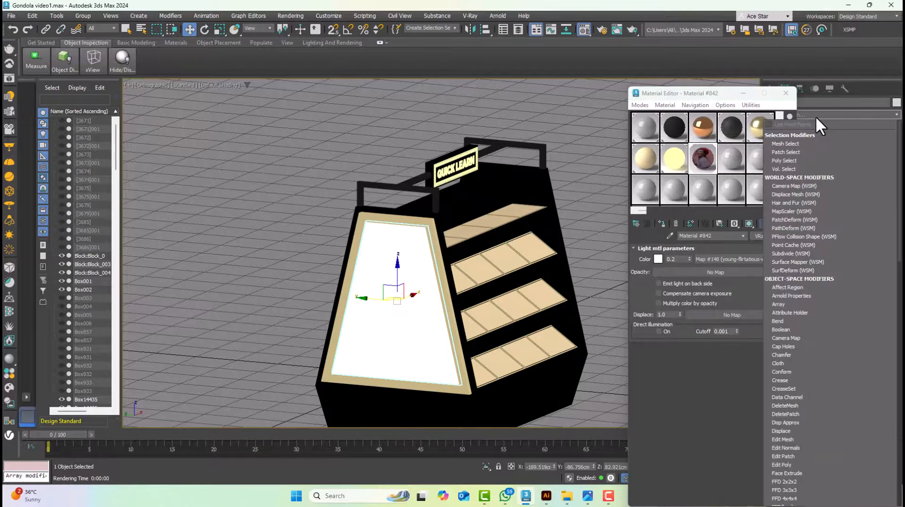
key(u)
click(785, 171)
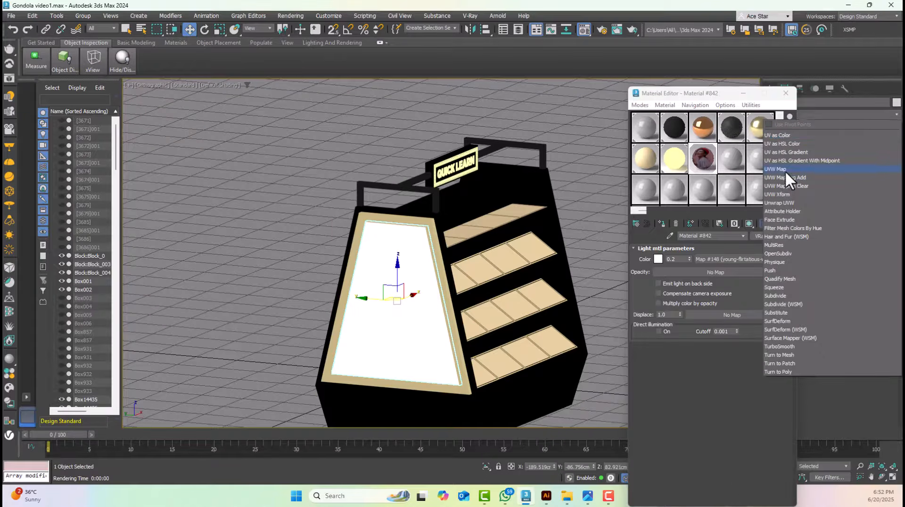
click(820, 262)
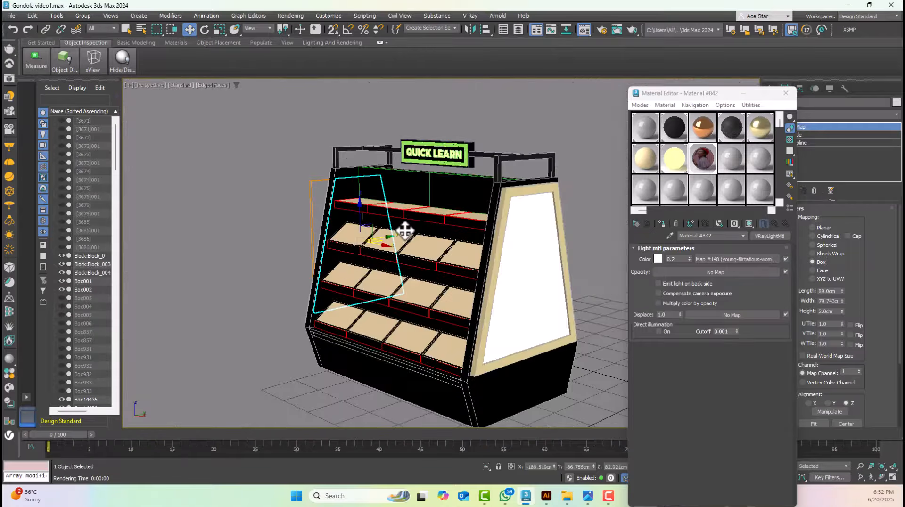
drag(404, 232, 531, 243)
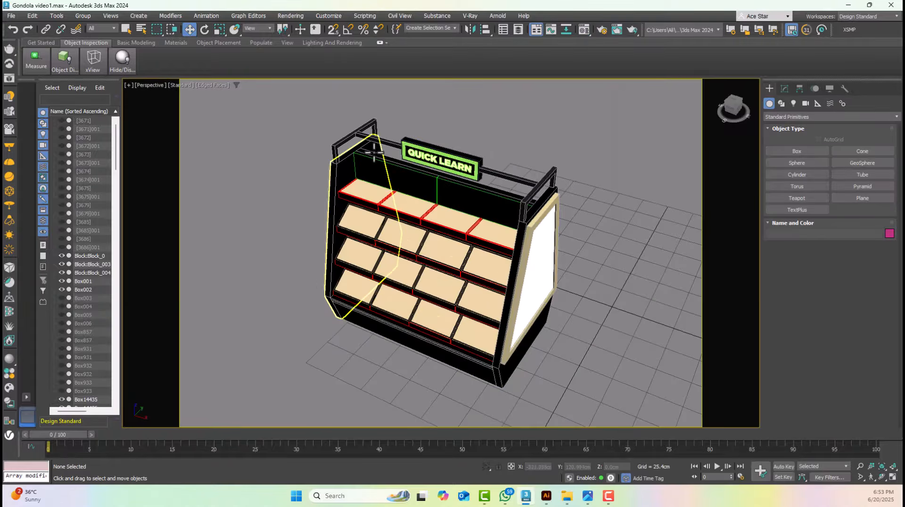
Select the gondola's multi-tier shelf body and isolate it from the rest of the model
click(374, 152)
click(404, 125)
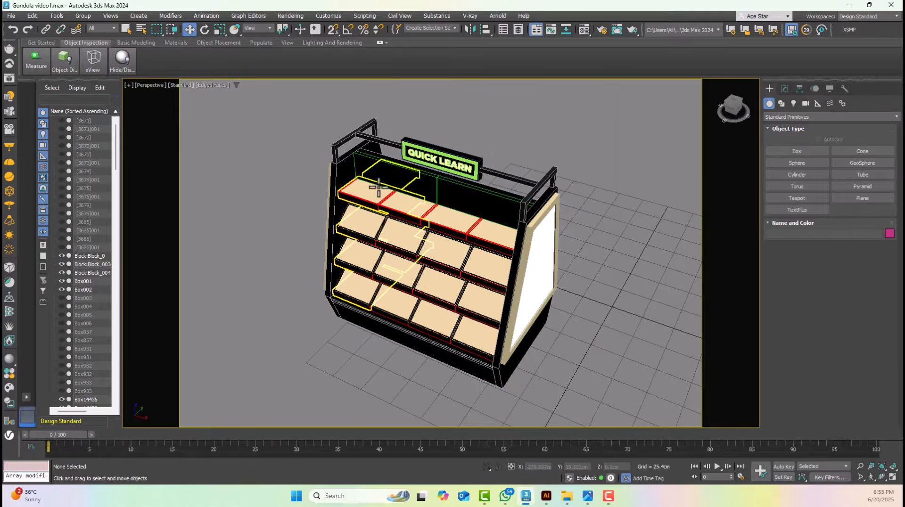
scroll(379, 184, up, 10)
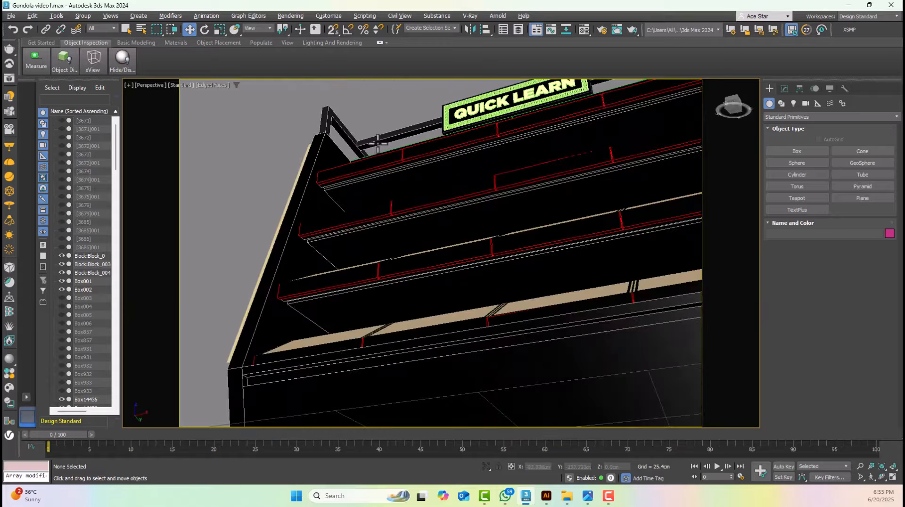
scroll(377, 141, up, 4)
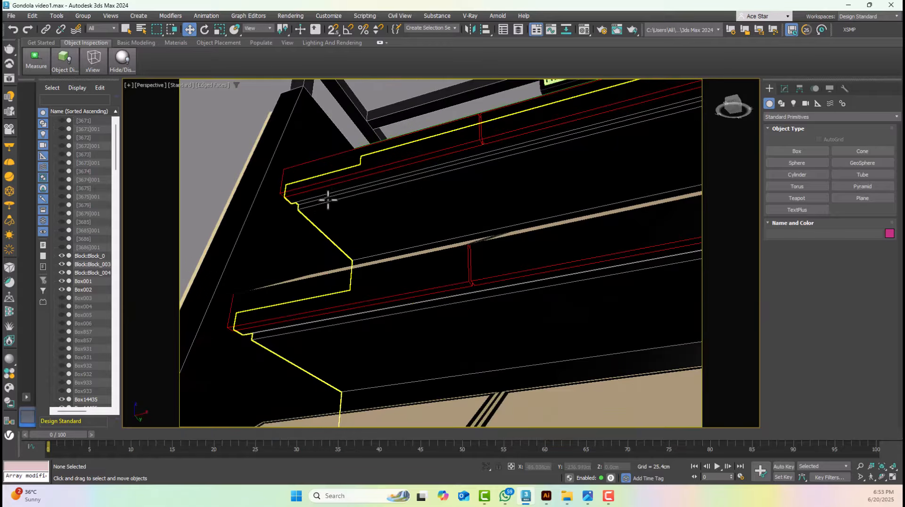
scroll(345, 196, down, 4)
alt+middle_drag(350, 196, 352, 263)
click(377, 123)
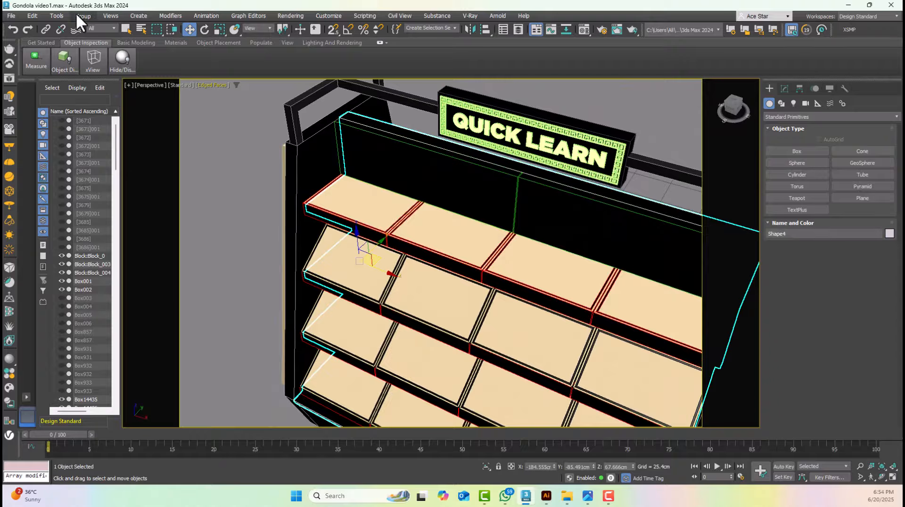
click(57, 15)
click(83, 107)
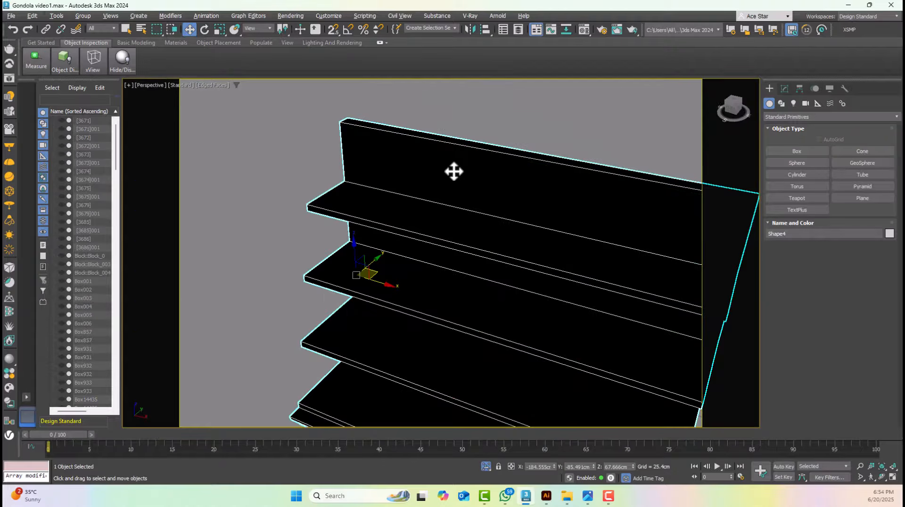
In the top wireframe view, draw a snapped V-Ray plane light about 140 cm by 5.1 cm along the shelf body's front edge
middle_drag(448, 172, 405, 170)
key(t)
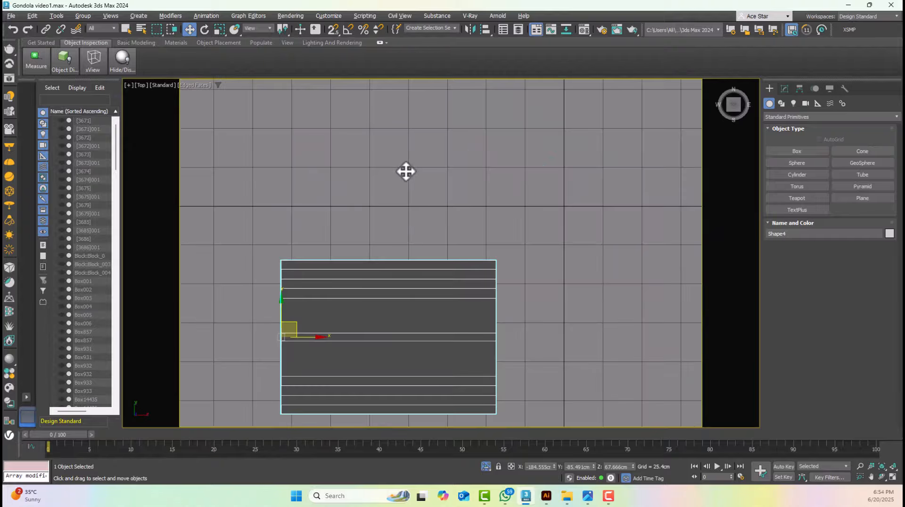
middle_drag(406, 221, 460, 135)
scroll(366, 312, up, 2)
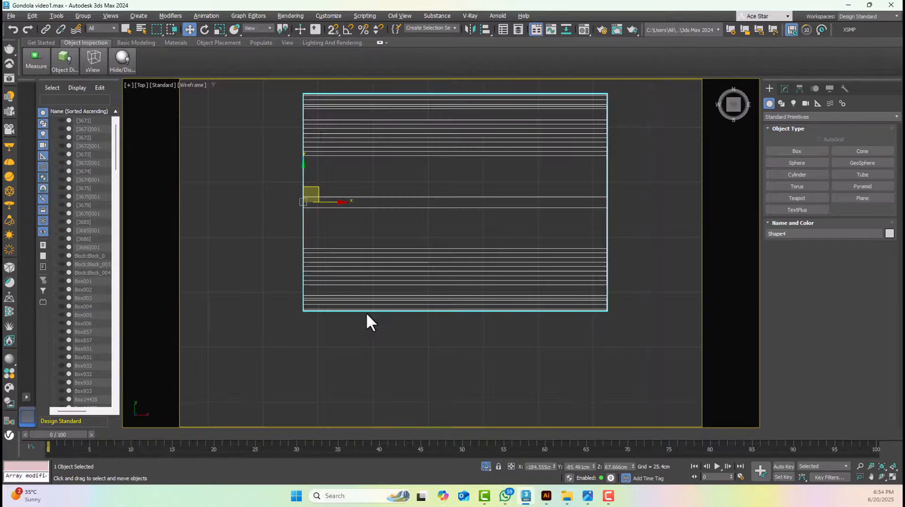
key(F3)
click(792, 104)
click(791, 116)
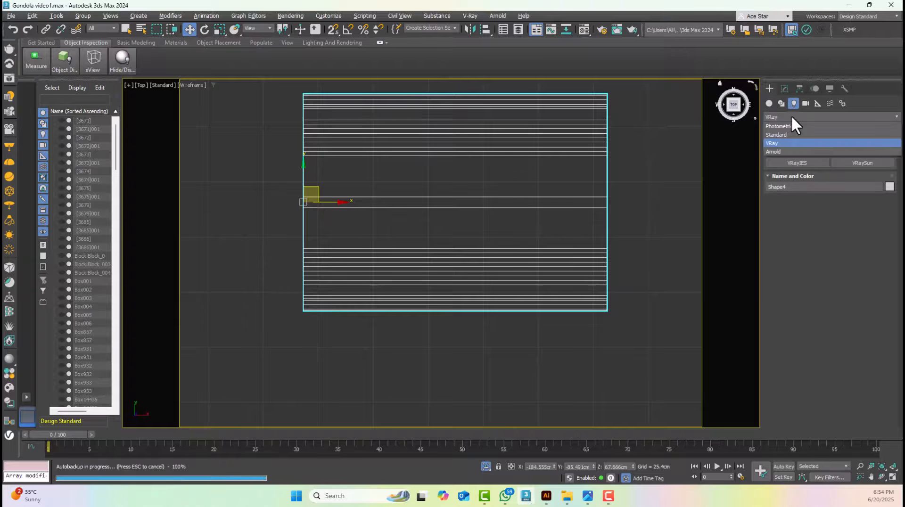
click(778, 144)
click(784, 150)
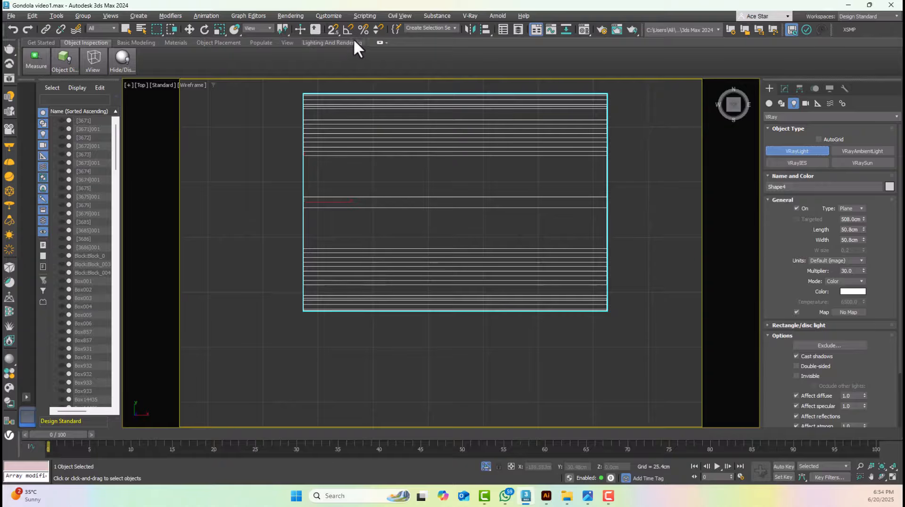
click(332, 29)
drag(303, 284, 604, 292)
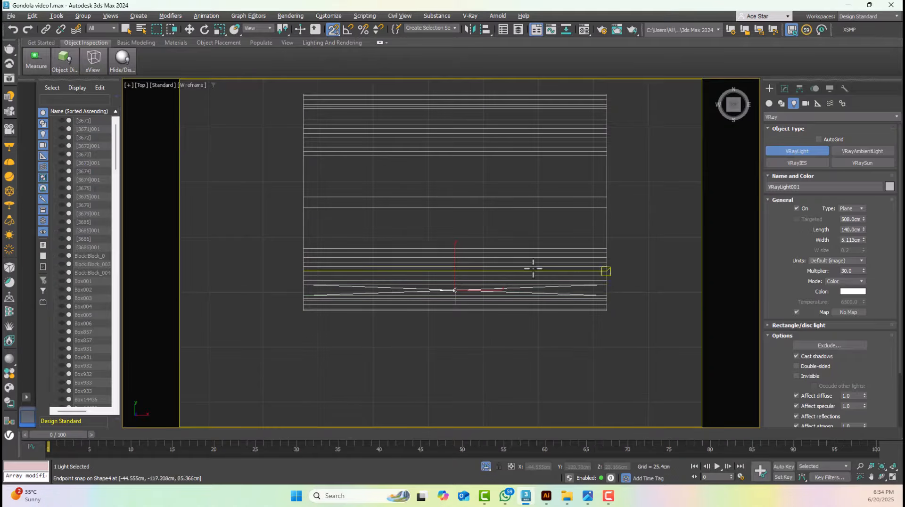
In the left view, raise the plane light into the groove beneath the first shelf above the base and snap it there
click(189, 29)
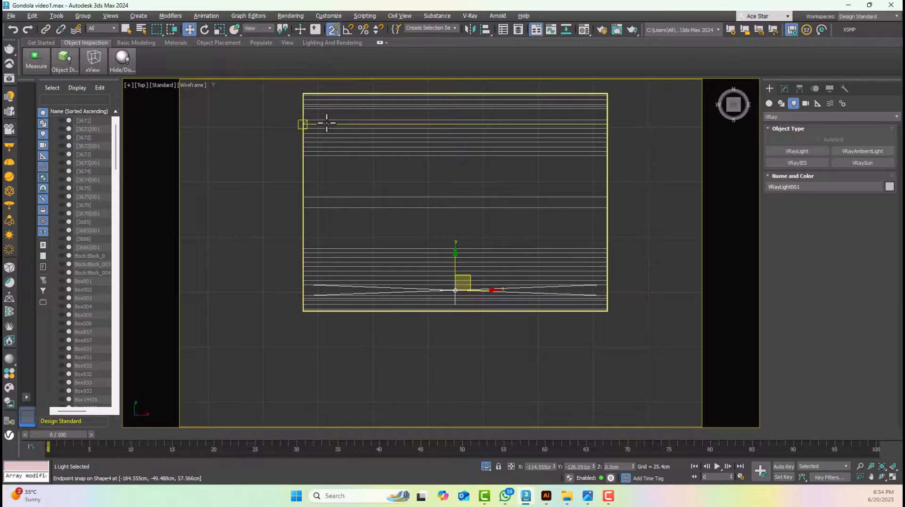
key(l)
scroll(523, 377, up, 5)
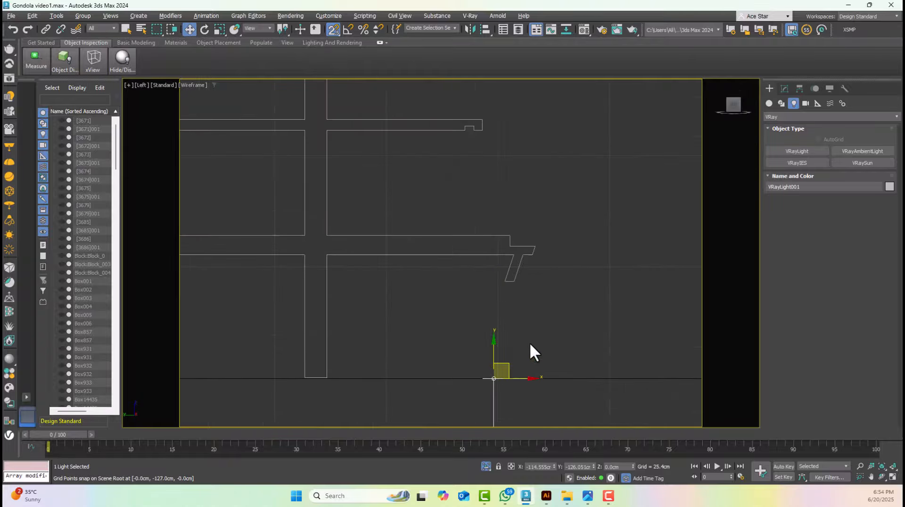
drag(491, 377, 467, 138)
scroll(467, 137, up, 4)
middle_drag(457, 117, 446, 202)
drag(447, 202, 475, 184)
scroll(472, 195, up, 5)
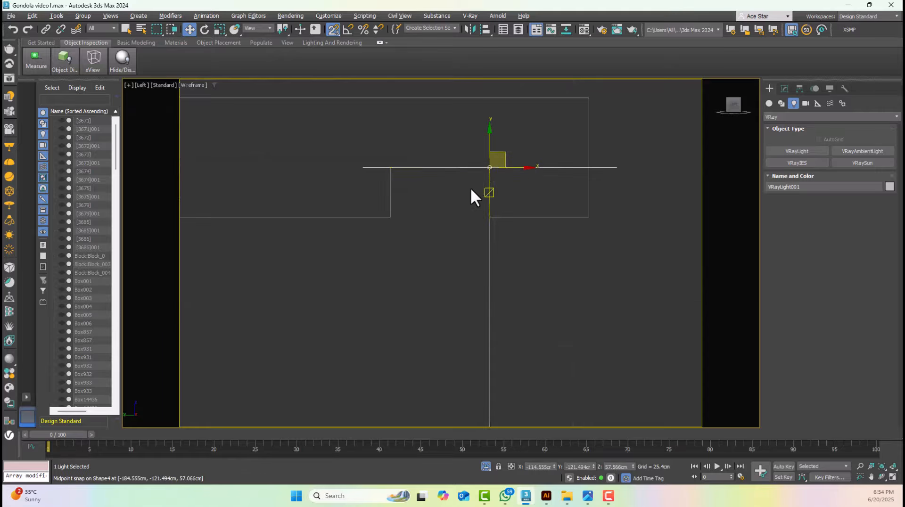
Set the plane light's width to 2 cm and center it at the opening of the shelf groove
click(785, 89)
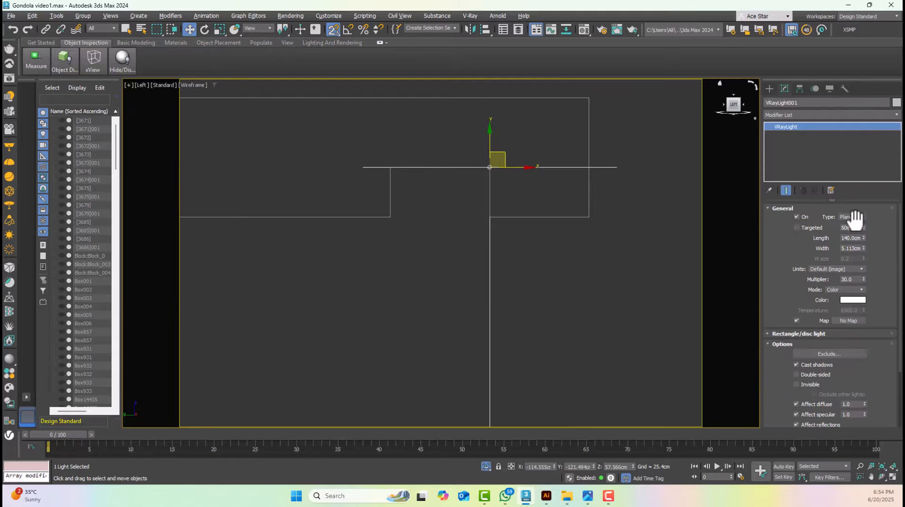
double_click(847, 248)
text(3)
key(Return)
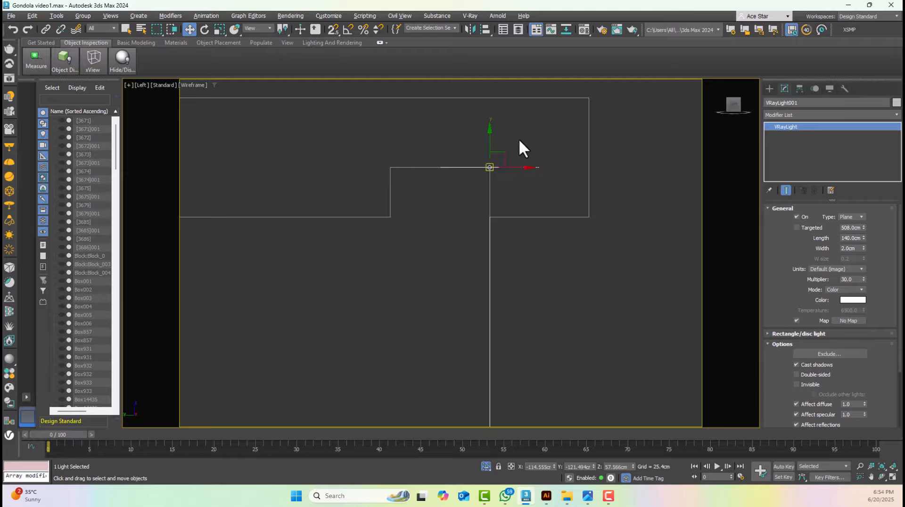
drag(501, 156, 456, 210)
scroll(456, 211, down, 10)
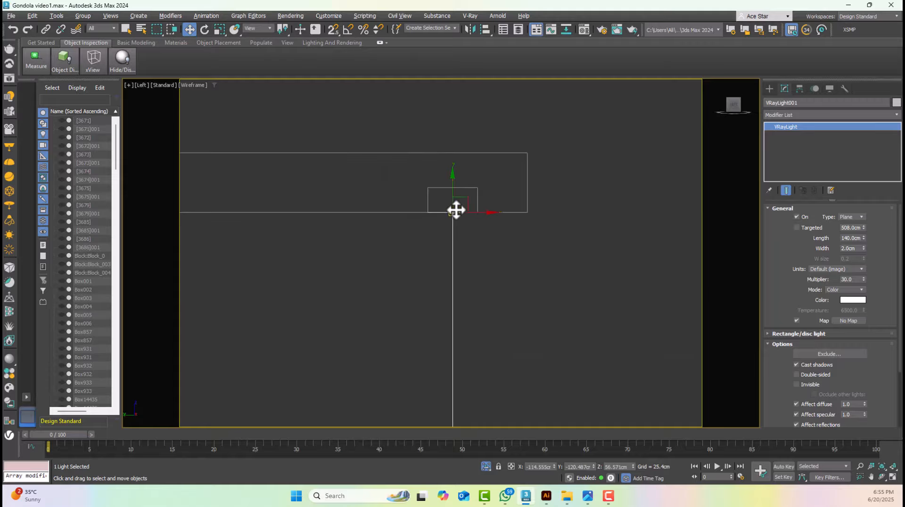
Clone the light as an instance to the next shelf up and align it with that shelf's groove
middle_drag(464, 207, 475, 276)
shift+drag(482, 263, 455, 148)
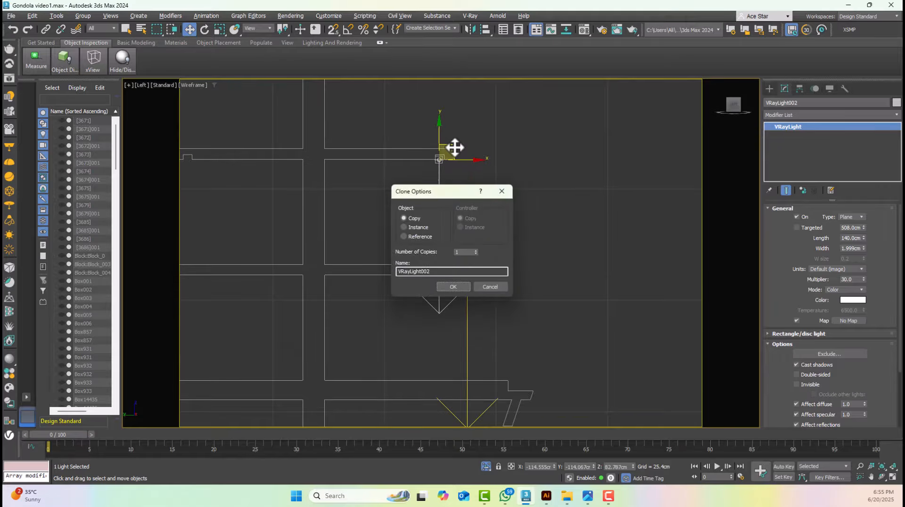
click(501, 191)
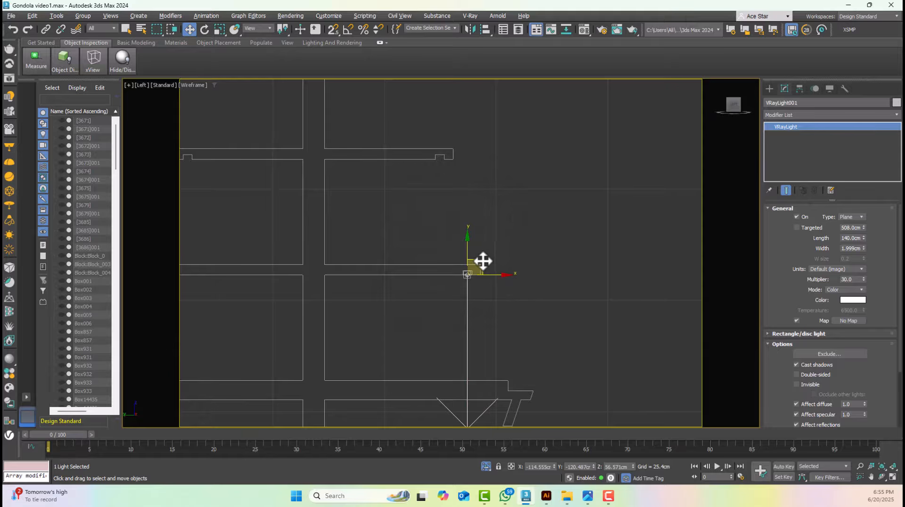
mouse_move(482, 261)
shift+mouse_down()
mouse_move(465, 151)
mouse_move(453, 147)
shift+mouse_up()
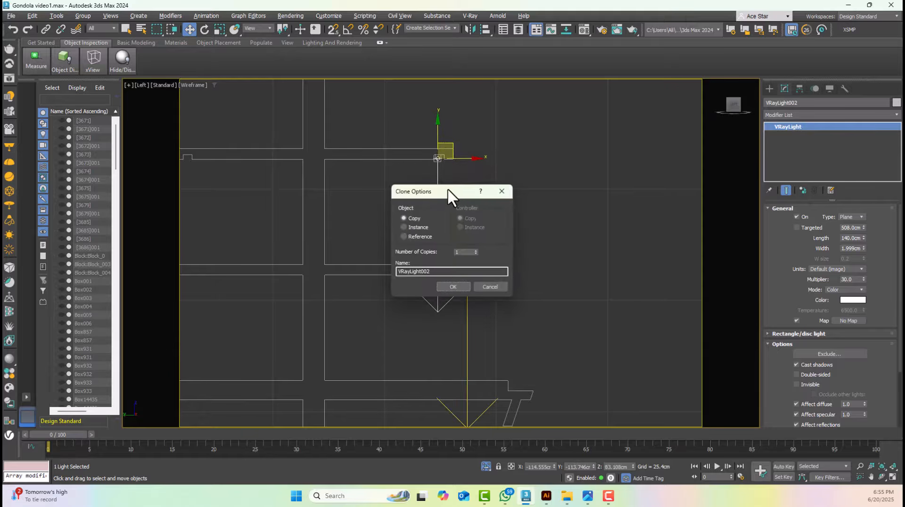
drag(448, 189, 596, 150)
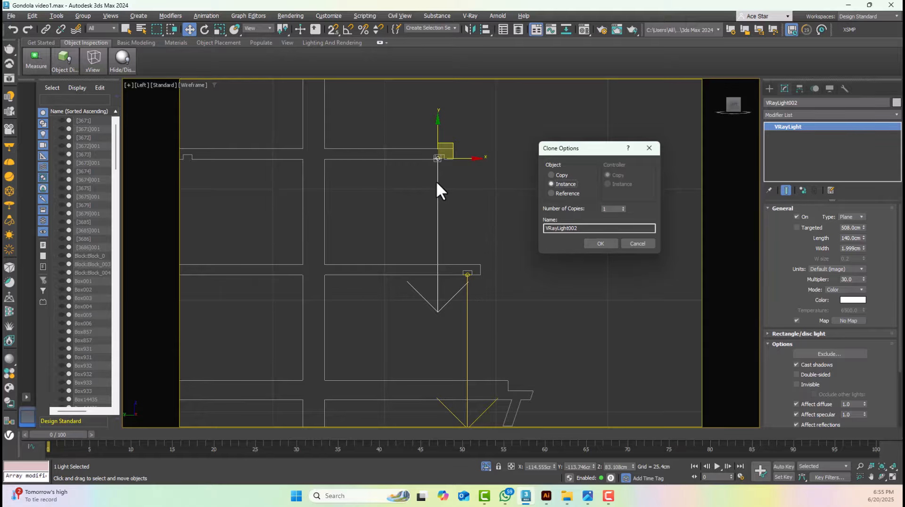
click(603, 243)
scroll(423, 153, up, 8)
drag(553, 186, 563, 183)
scroll(563, 184, down, 6)
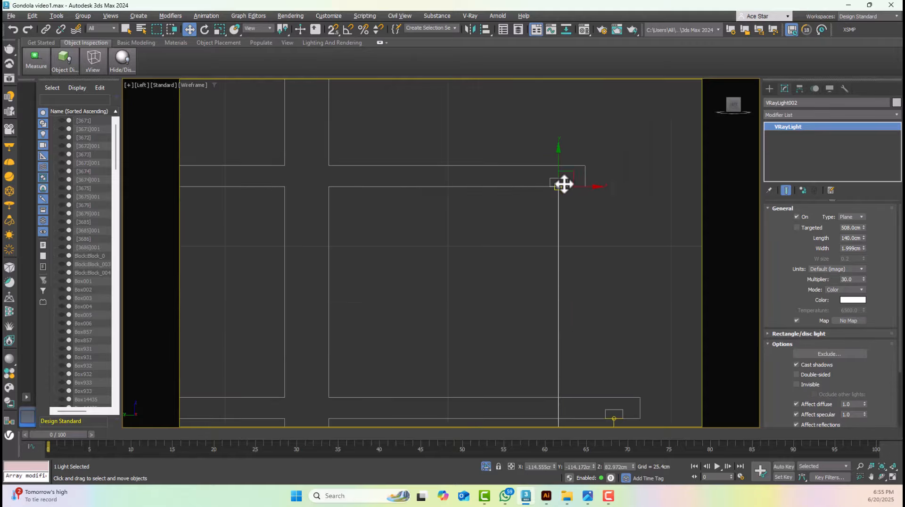
Clone the light once more to the shelf above and align it with the groove underneath
middle_drag(564, 183, 567, 258)
scroll(567, 257, up, 4)
shift+drag(577, 253, 544, 142)
click(459, 285)
scroll(551, 123, up, 3)
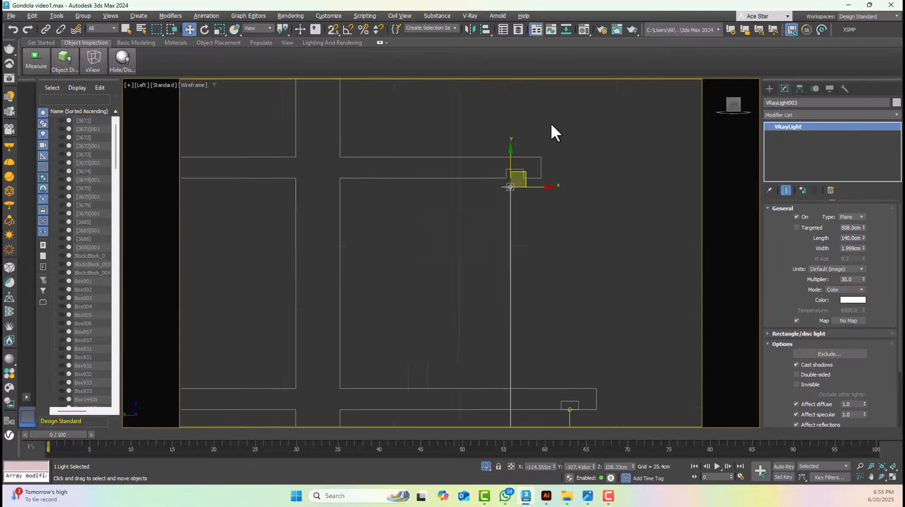
middle_drag(522, 183, 470, 293)
scroll(470, 293, up, 6)
drag(418, 300, 430, 246)
Return to the perspective view, end the isolation, clear the selection and switch to shaded display
key(p)
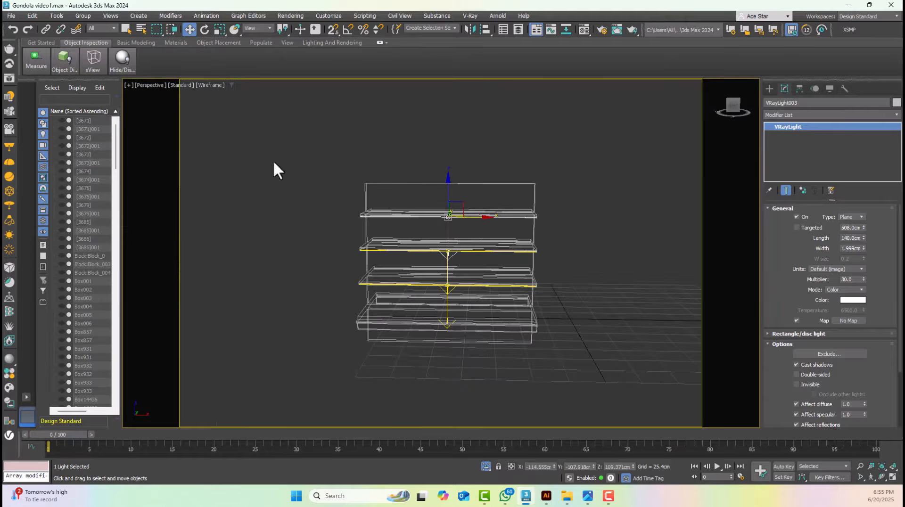
click(57, 16)
click(70, 121)
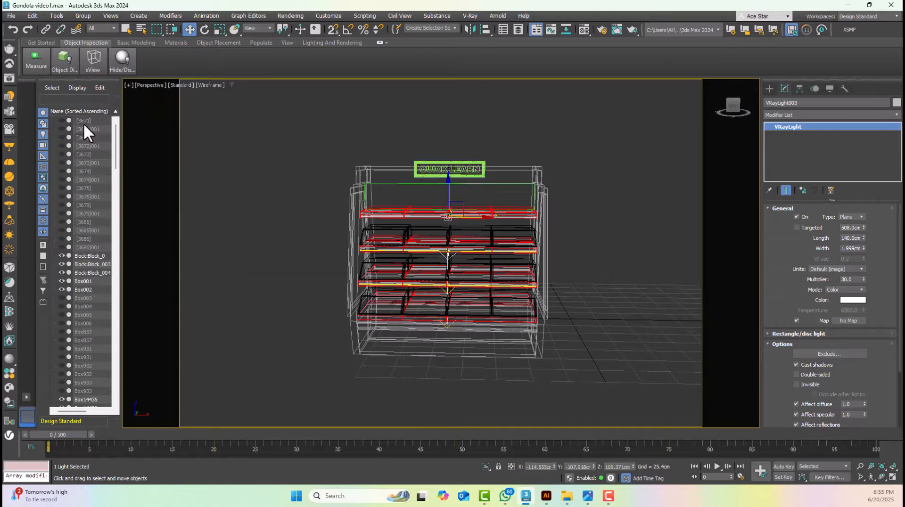
click(546, 140)
key(F3)
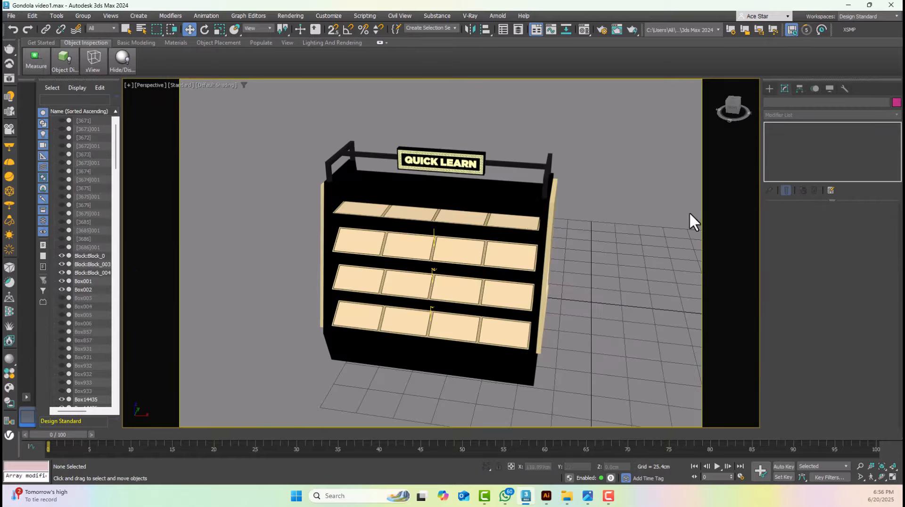
Show edged faces and convert the right-hand back panel above the top shelf to an Editable Poly
click(450, 195)
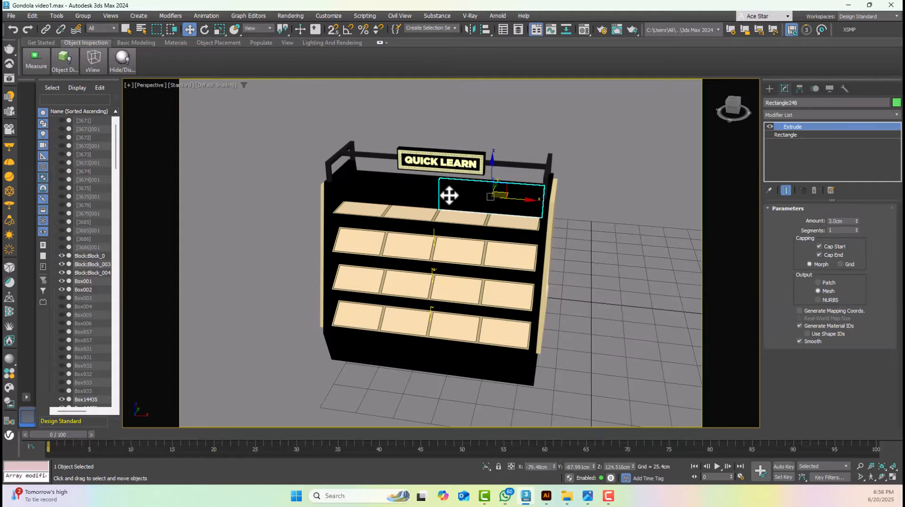
key(F4)
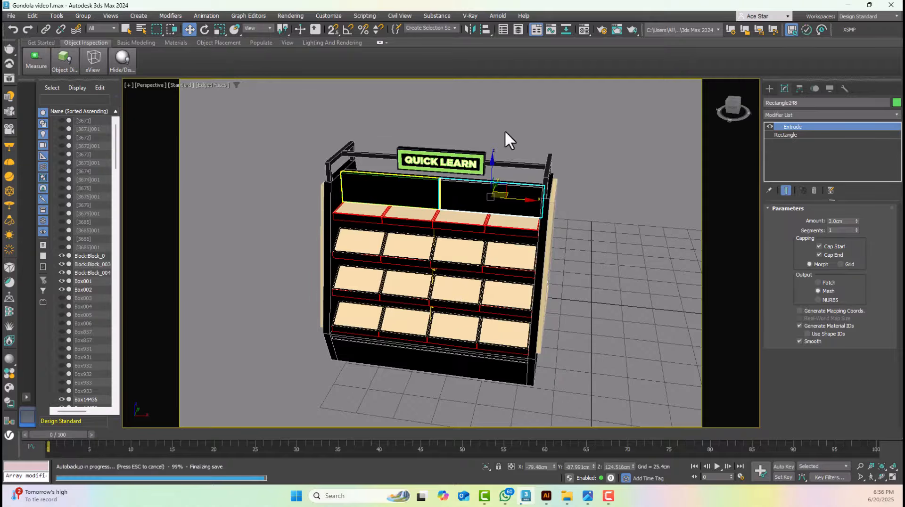
key(z)
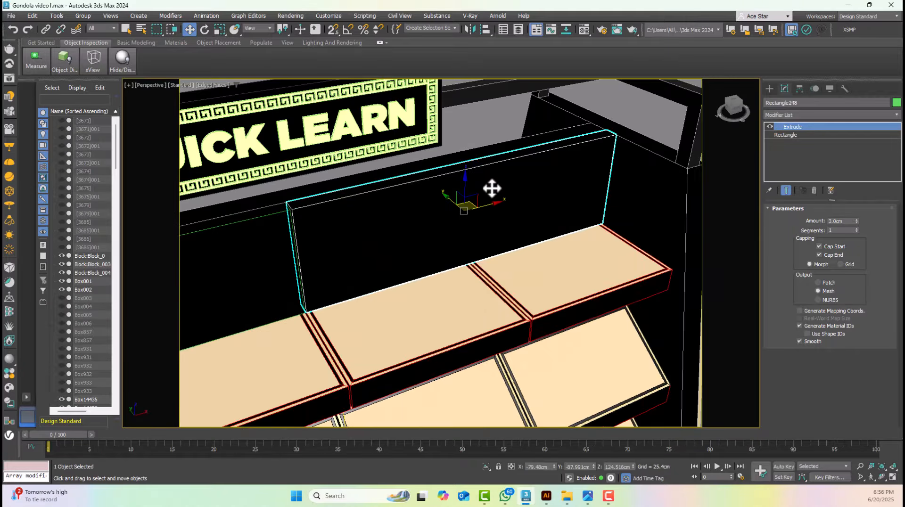
right_click(490, 185)
mouse_move(515, 303)
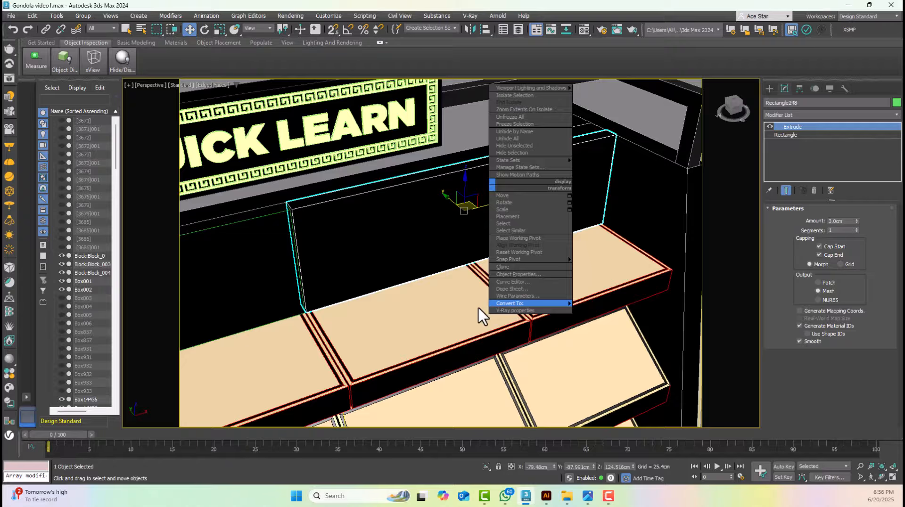
click(465, 310)
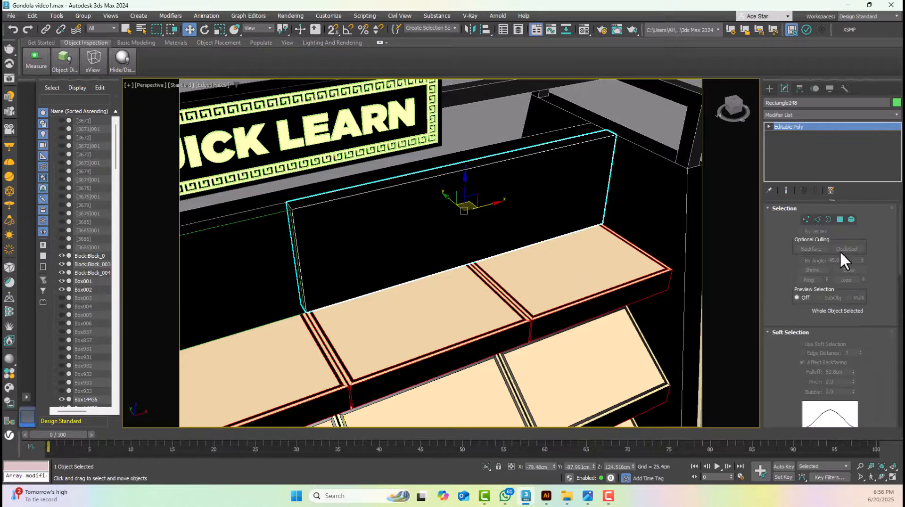
Select the front polygon of the right-hand back panel and detach it as a separate object named Right
click(840, 220)
click(545, 192)
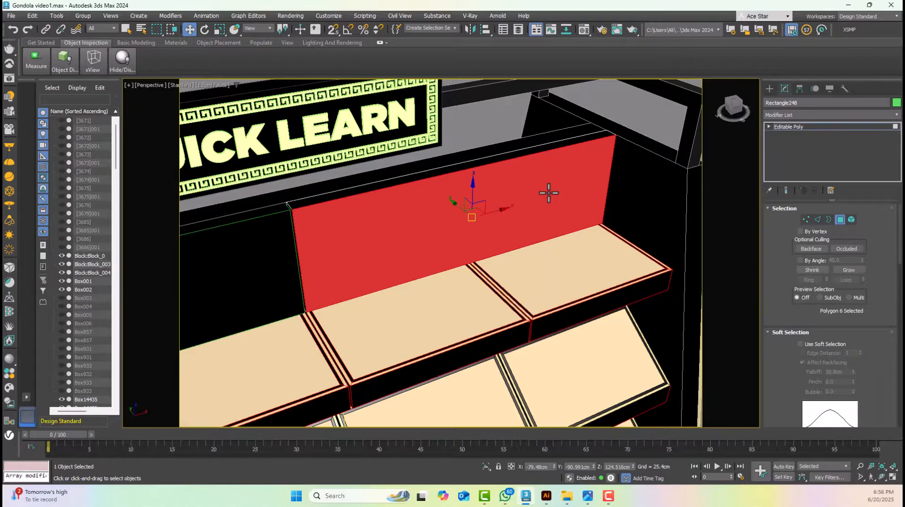
scroll(849, 312, down, 5)
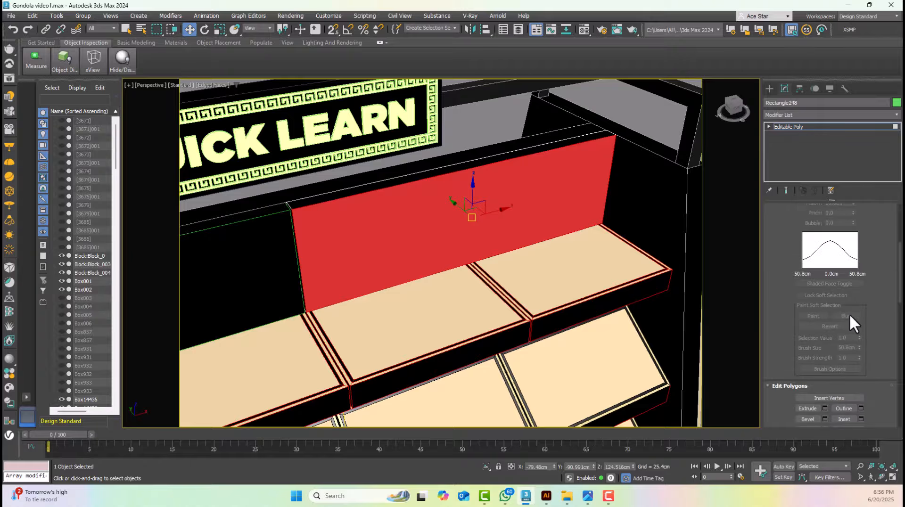
scroll(849, 313, down, 1)
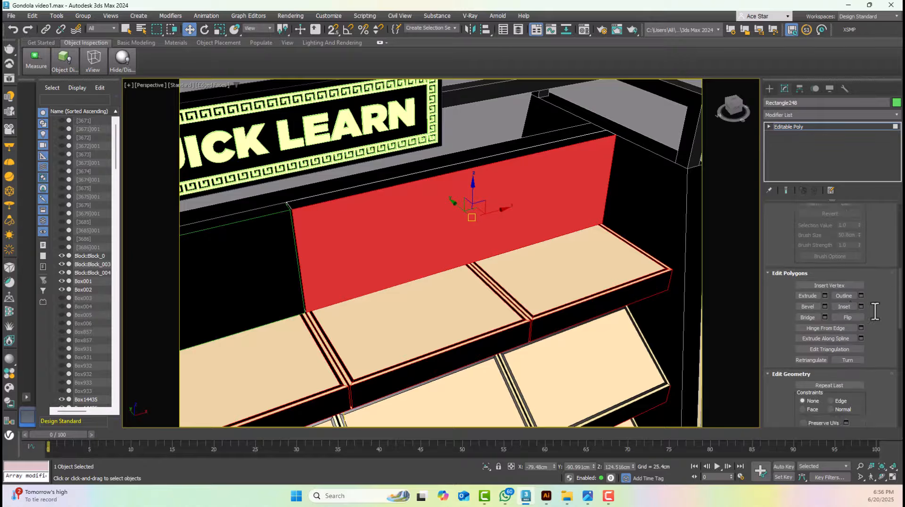
scroll(875, 311, down, 2)
click(847, 401)
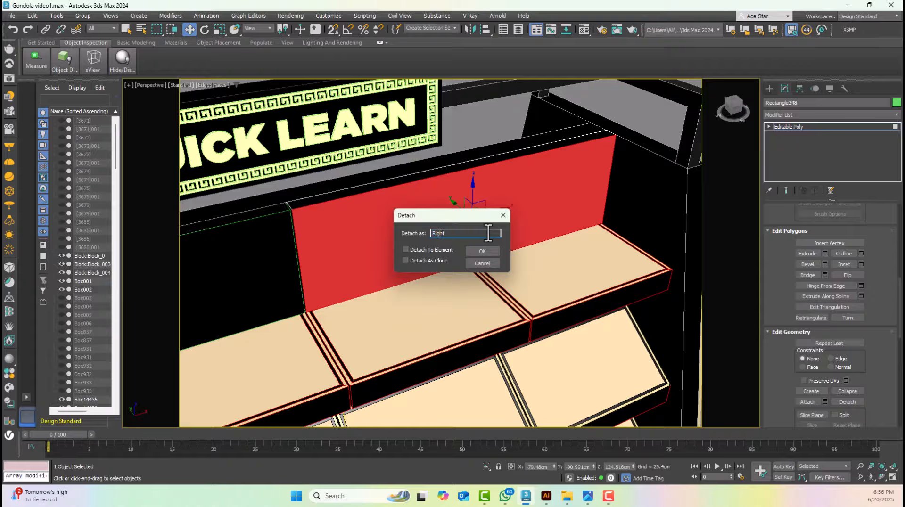
key(Return)
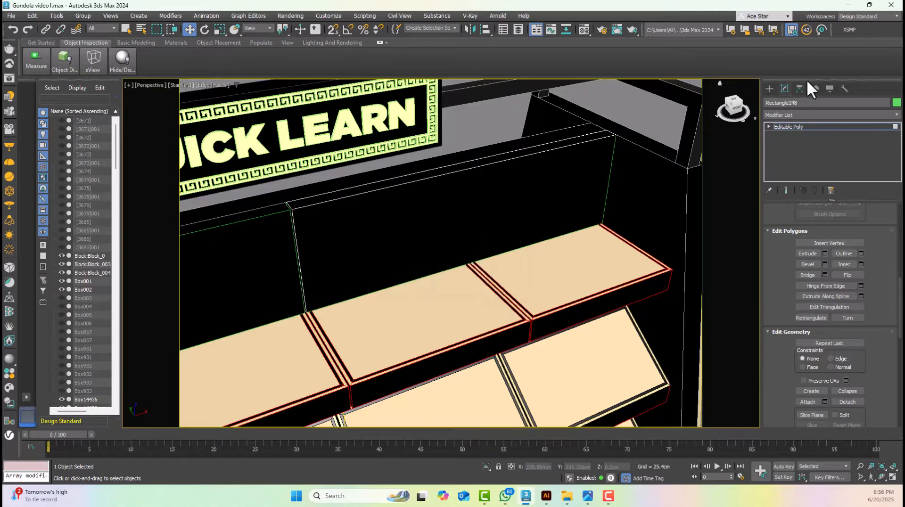
Select the front polygon of the left-hand back panel and detach it as a separate object named Left LB
click(790, 128)
click(244, 292)
middle_drag(244, 292, 511, 170)
key(4)
click(511, 170)
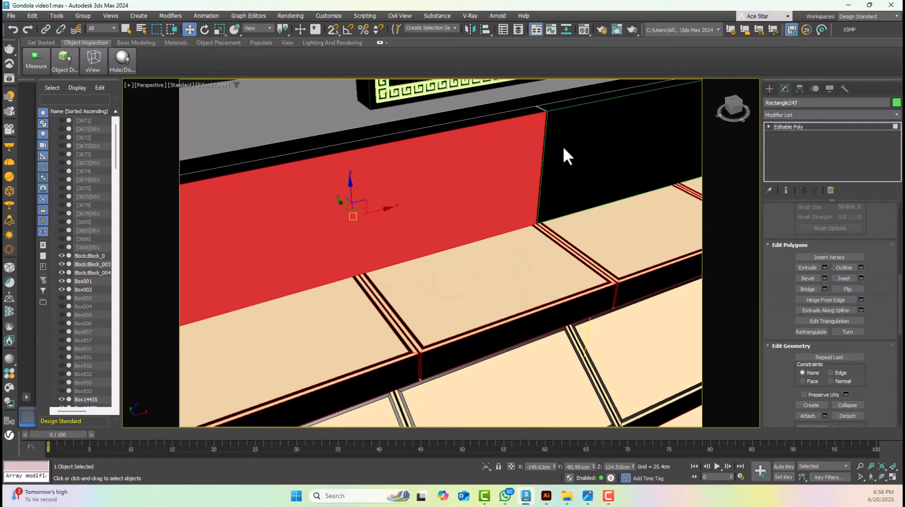
scroll(857, 361, down, 3)
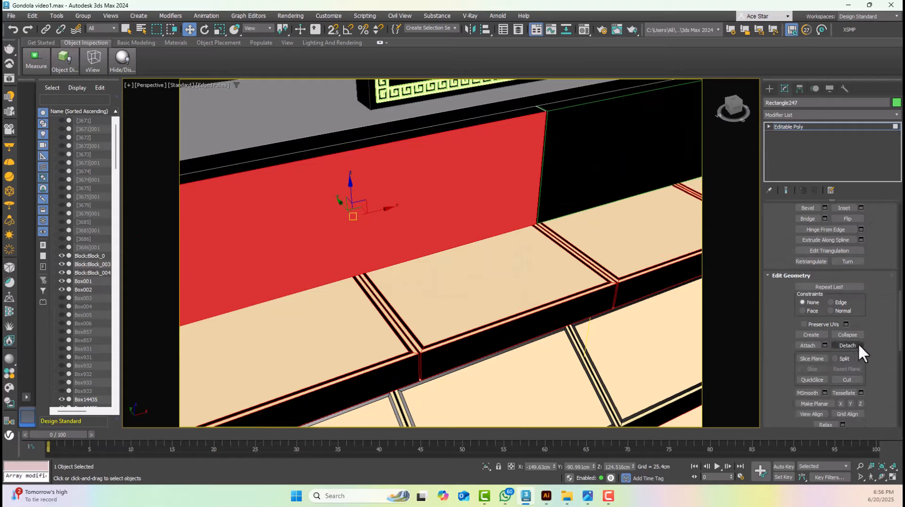
click(857, 345)
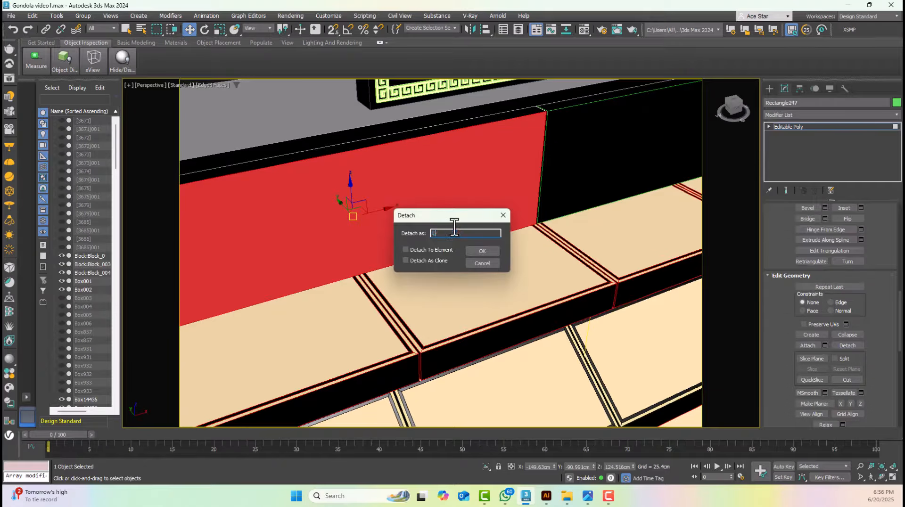
key(Return)
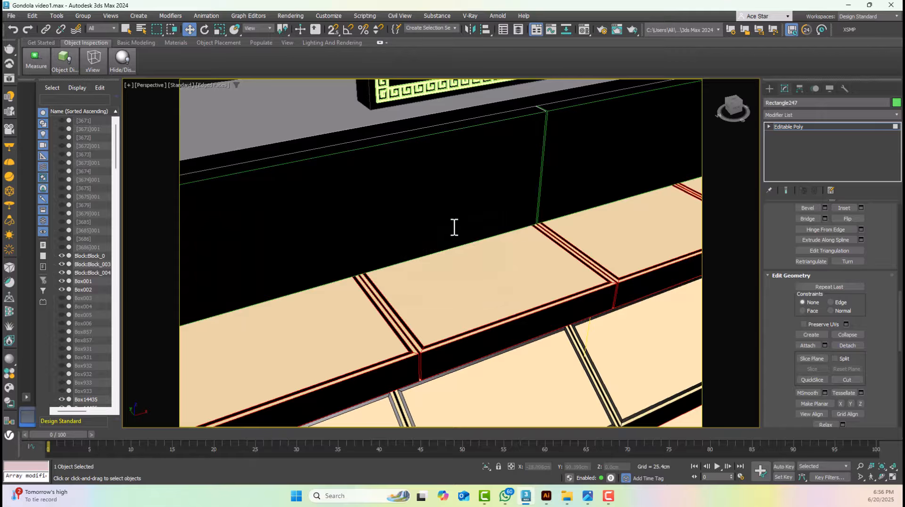
click(523, 141)
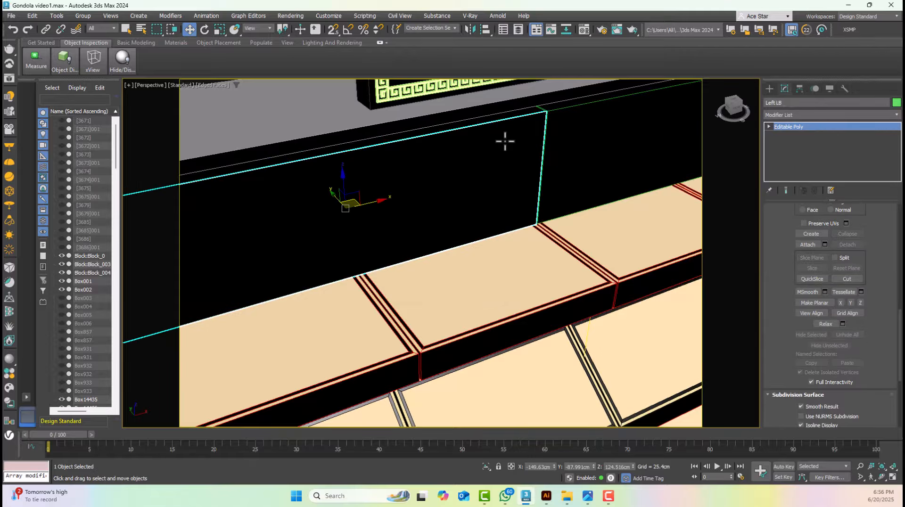
Check the detached right-hand panel face by trial-moving it along the X axis, undoing the move
scroll(505, 143, down, 5)
middle_drag(506, 147, 540, 207)
scroll(510, 190, up, 5)
scroll(433, 150, up, 2)
click(447, 123)
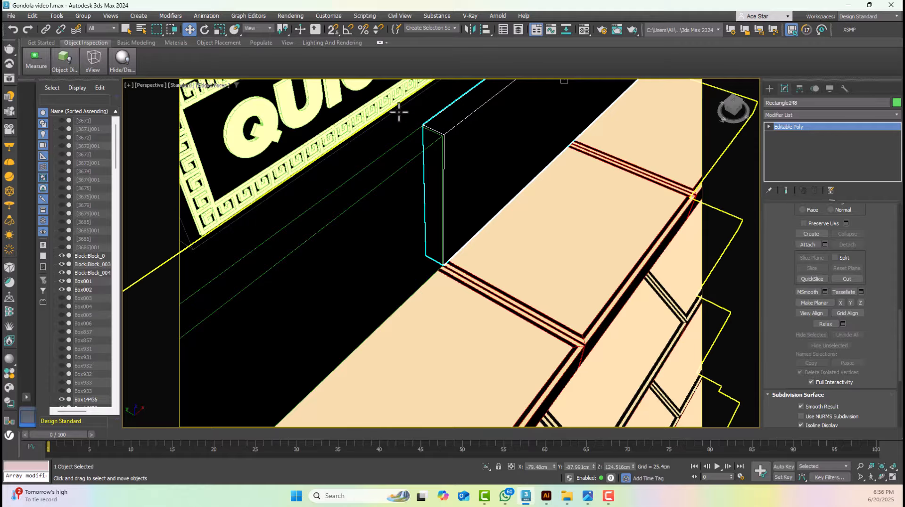
scroll(439, 148, down, 4)
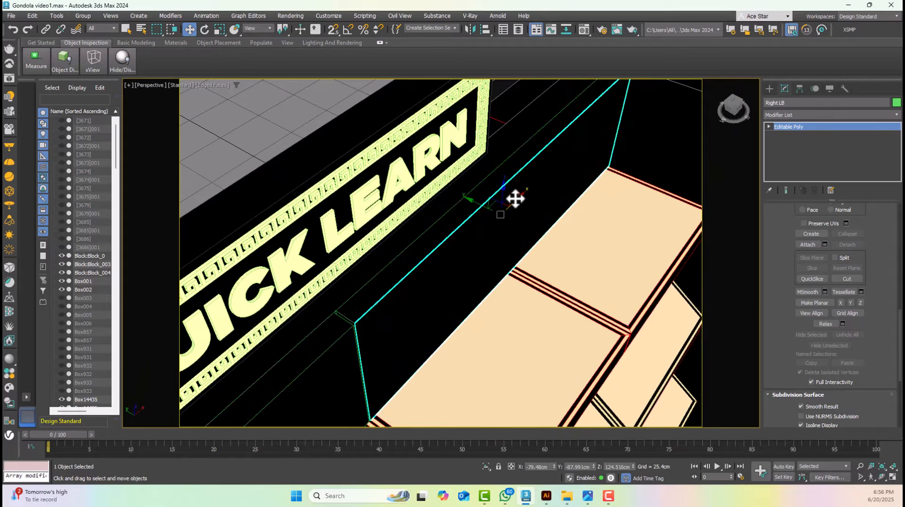
click(517, 198)
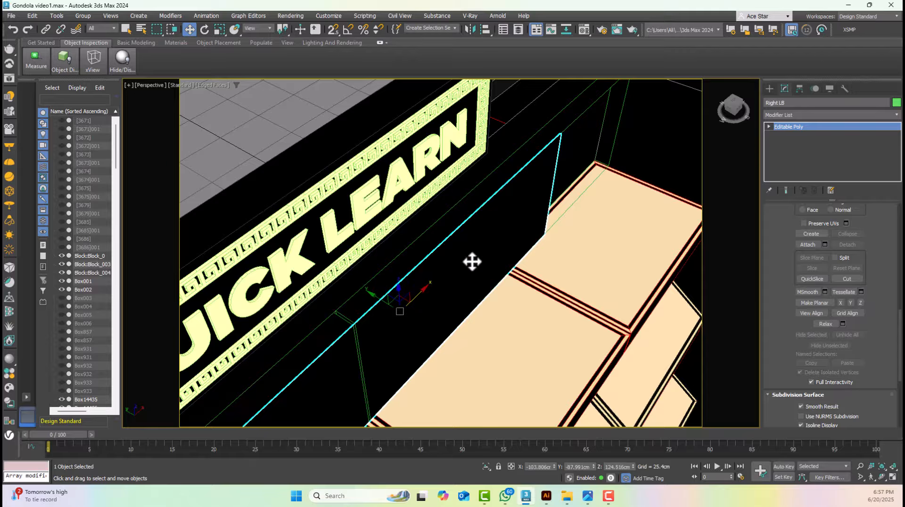
key(ctrl+z)
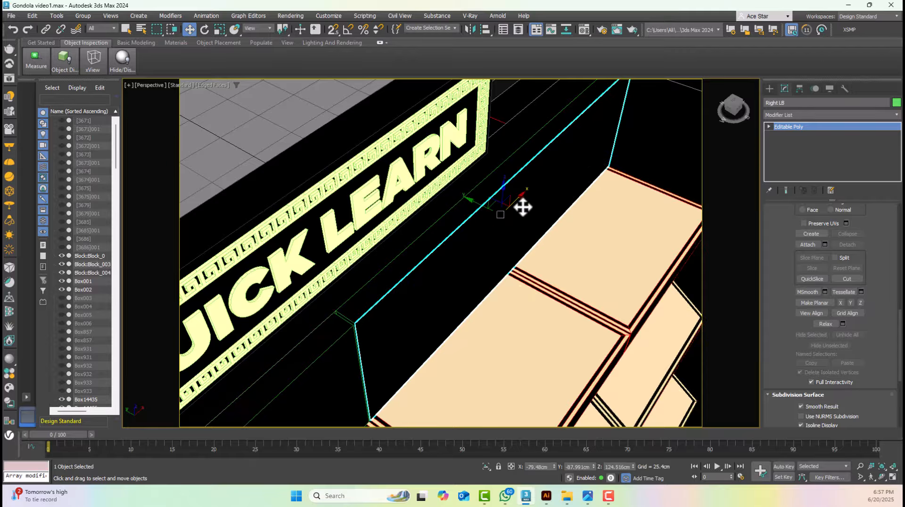
drag(523, 206, 477, 245)
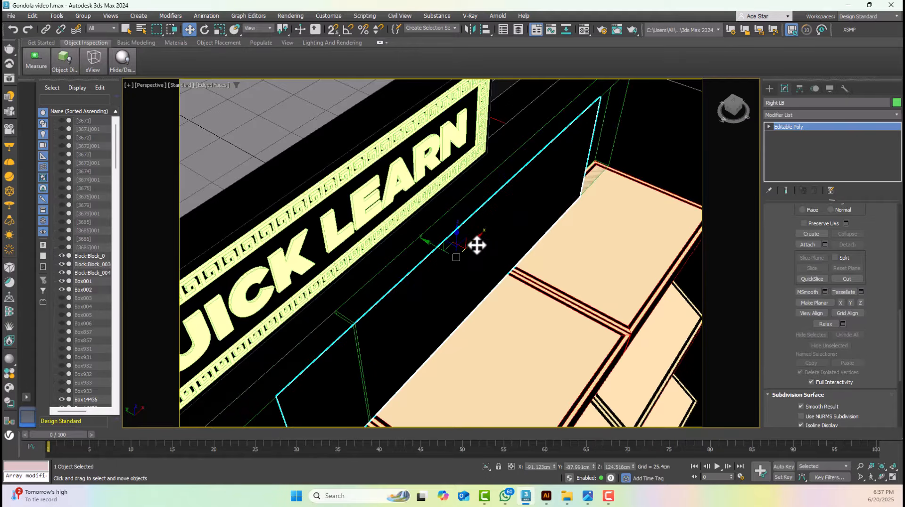
scroll(485, 240, down, 6)
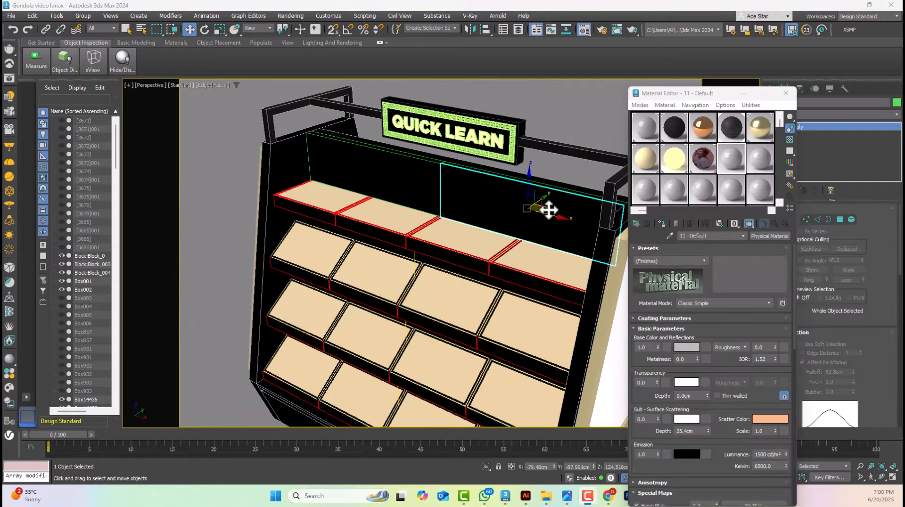
Copy the V-Ray light material with the portrait map to the next free slot and replace its bitmap with Butterflies_Makeup_457446
click(703, 158)
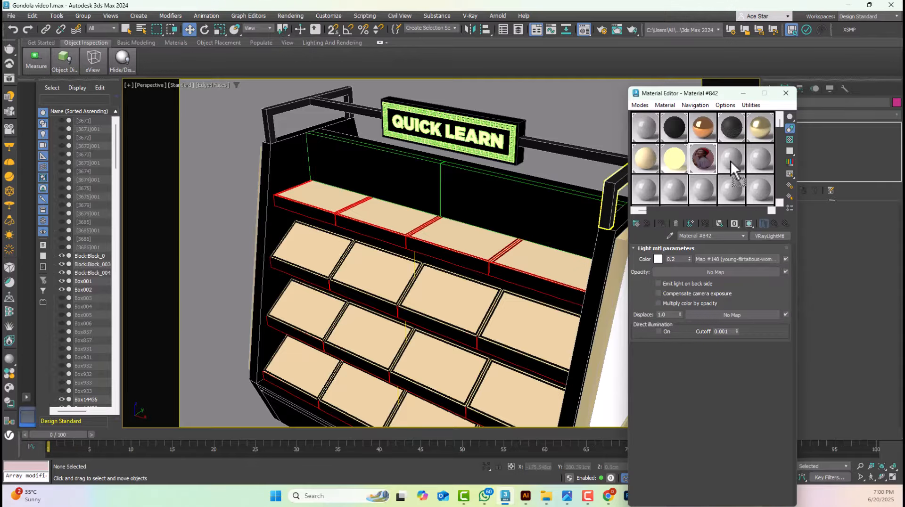
drag(731, 160, 730, 160)
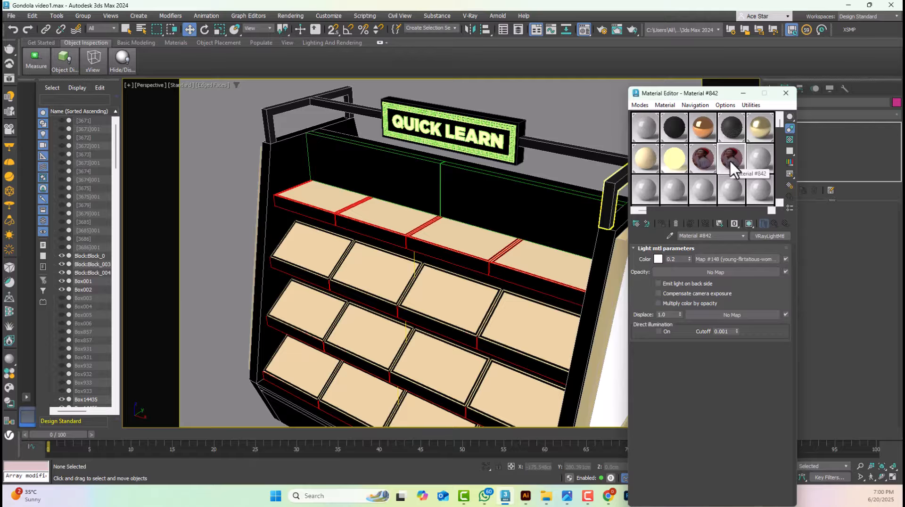
click(733, 259)
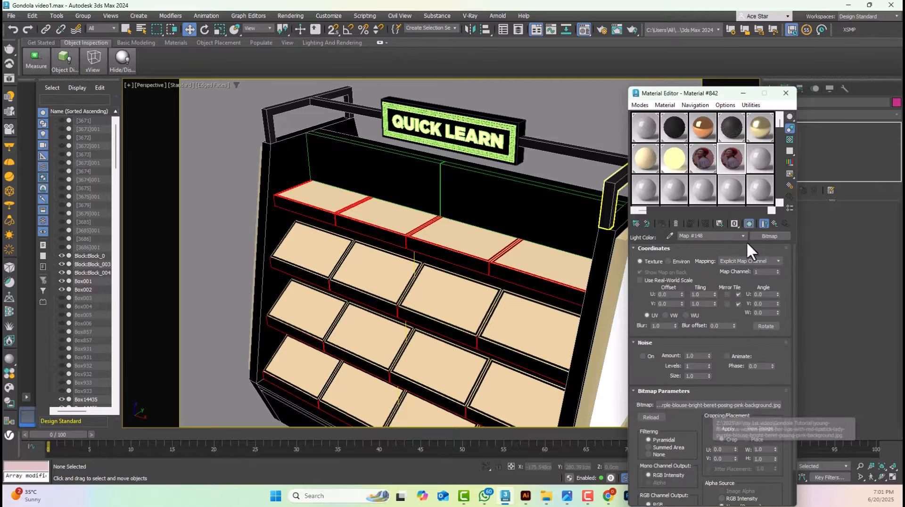
click(774, 224)
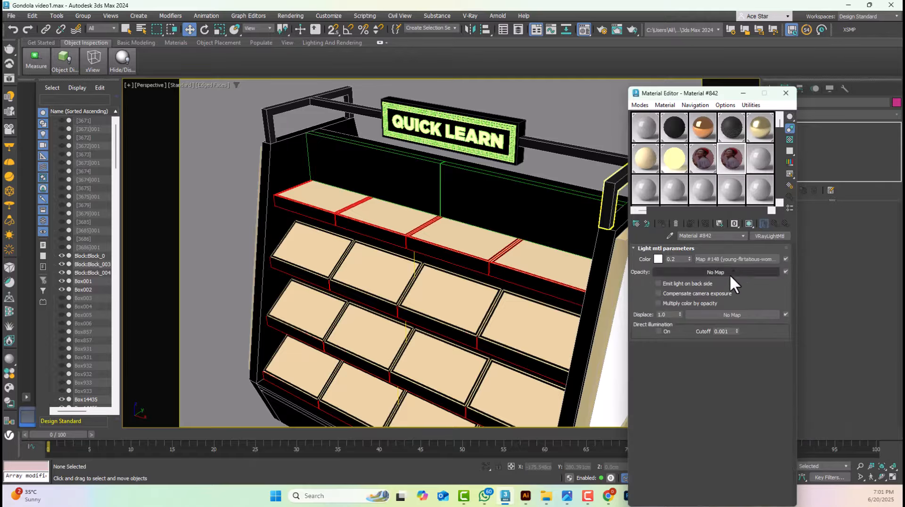
click(709, 259)
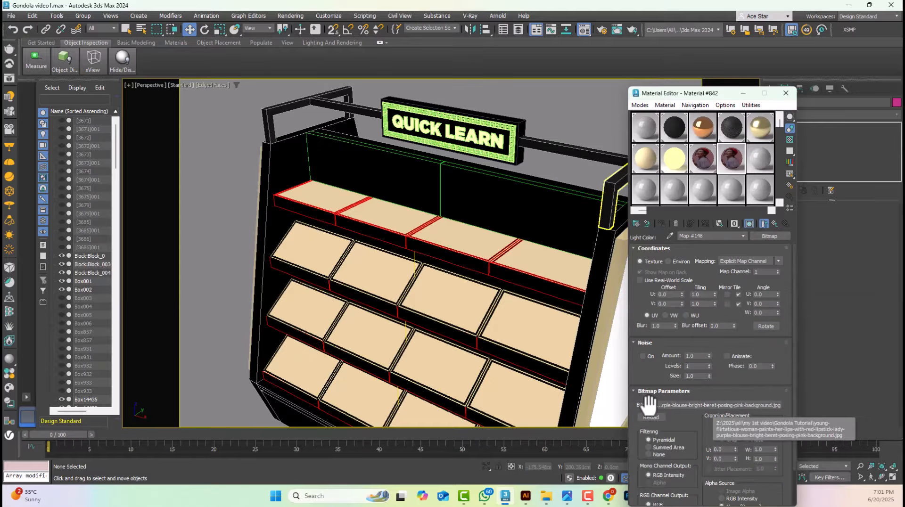
click(672, 405)
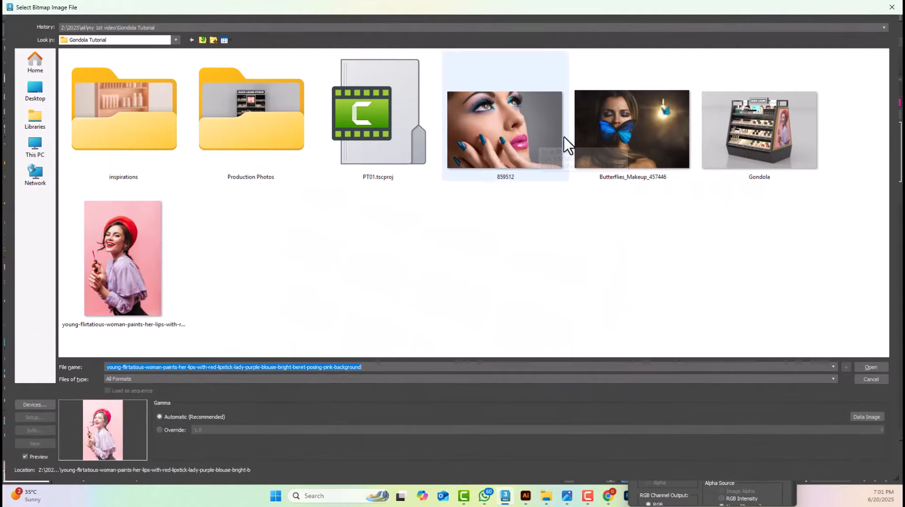
click(642, 123)
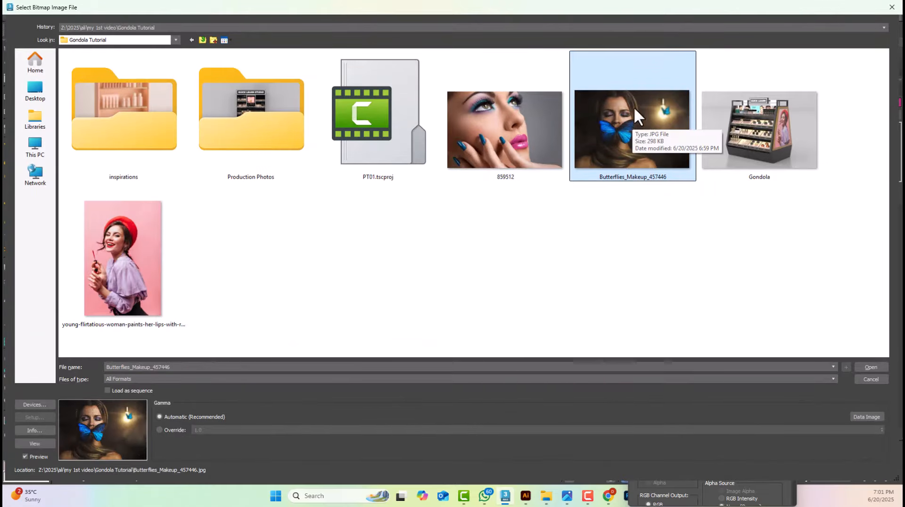
double_click(637, 123)
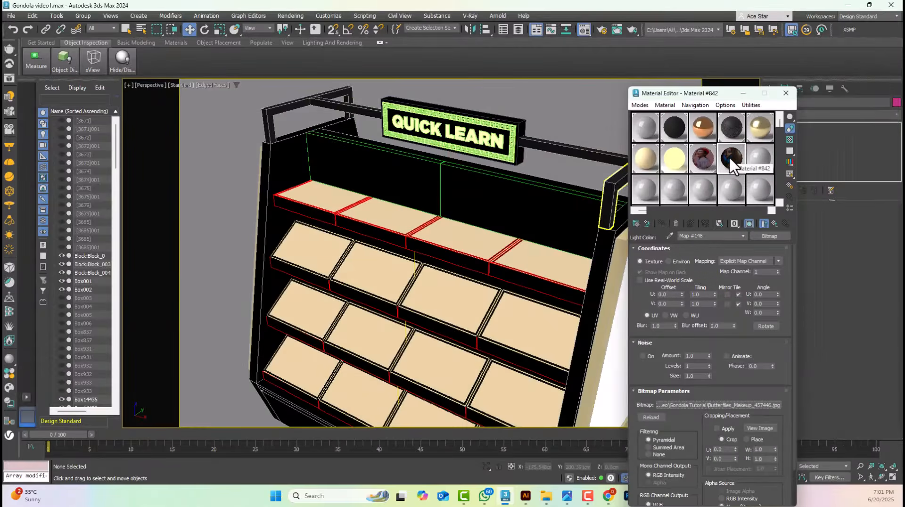
Assign the butterfly material to the right-hand back panel face, renaming the material right lb
click(576, 193)
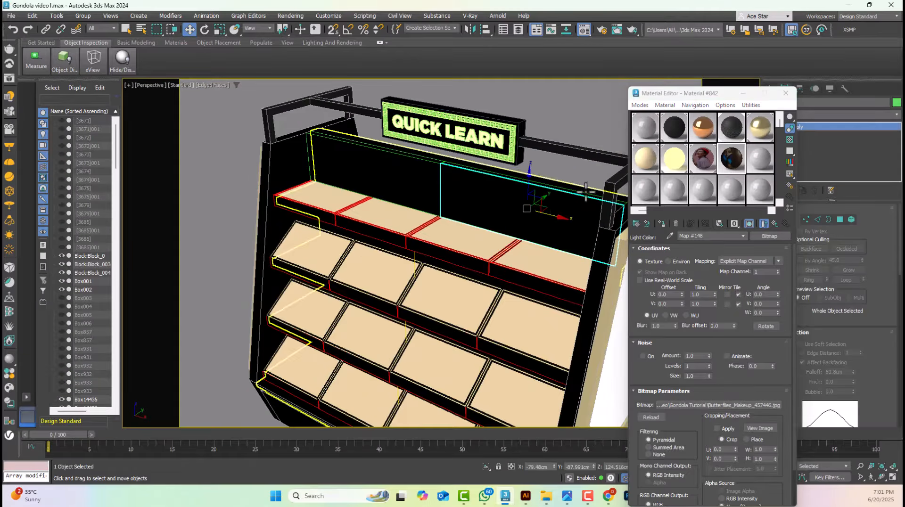
click(661, 225)
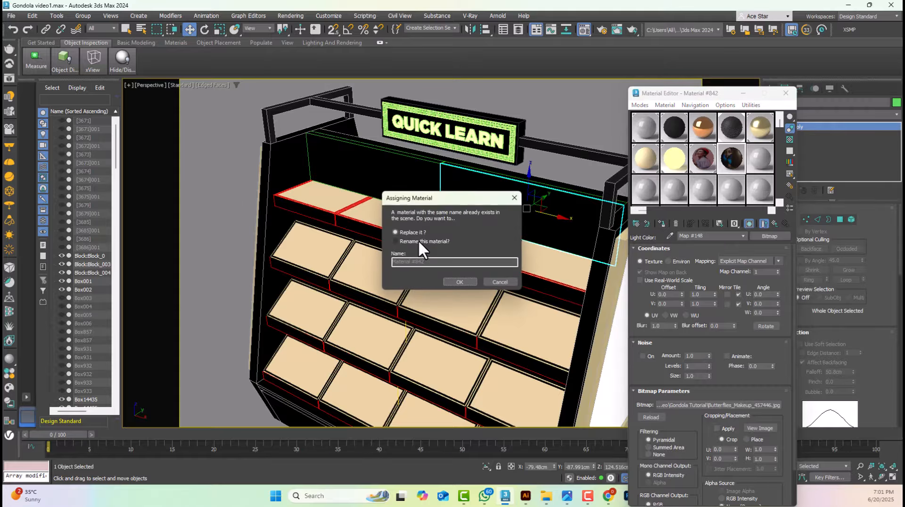
click(418, 240)
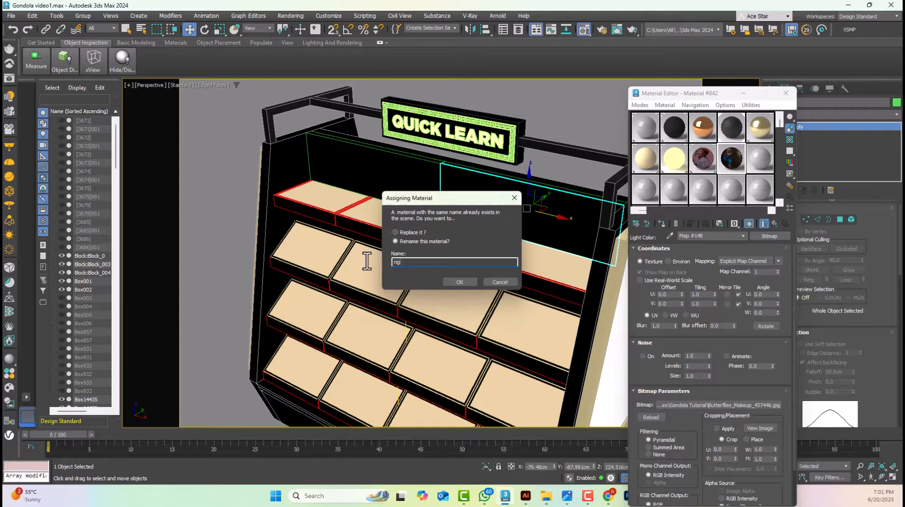
text(right lb)
key(Return)
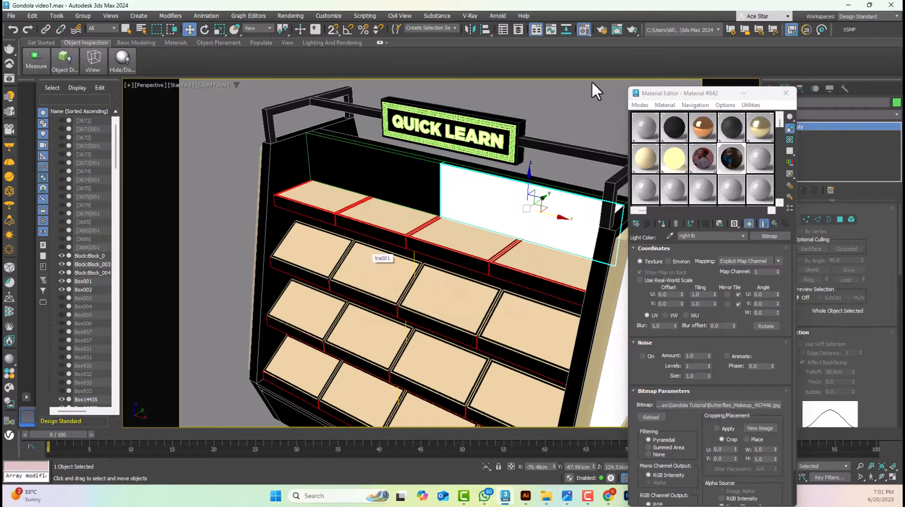
Select the left-hand back panel face, copy the right lb material to the next free slot and change the copy's bitmap to 859512
click(397, 185)
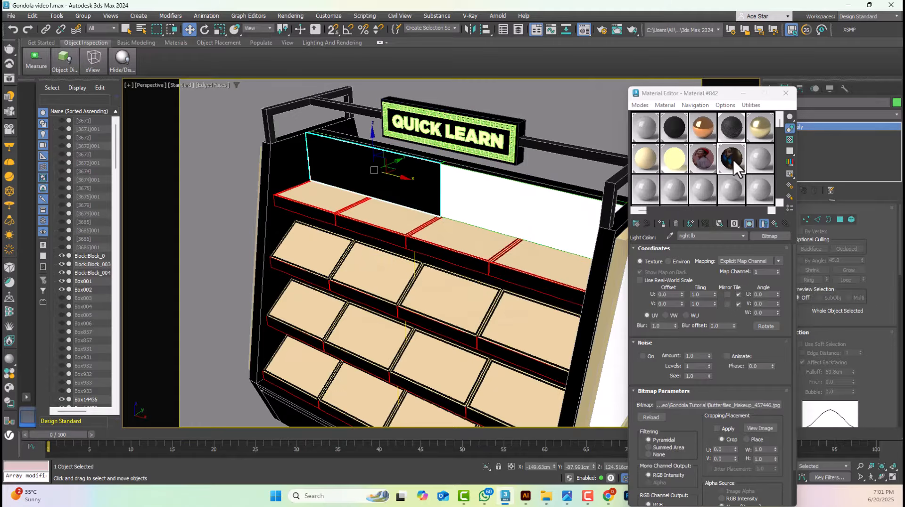
drag(733, 168, 758, 165)
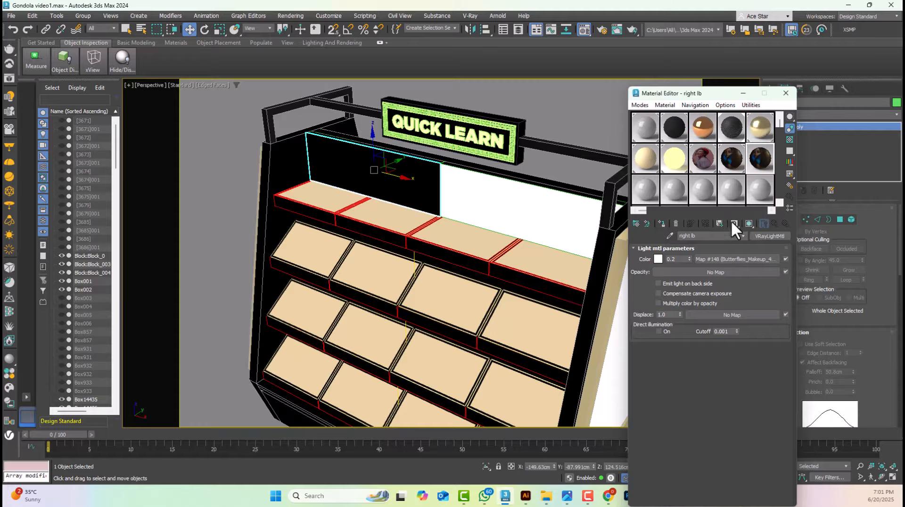
click(723, 260)
click(719, 405)
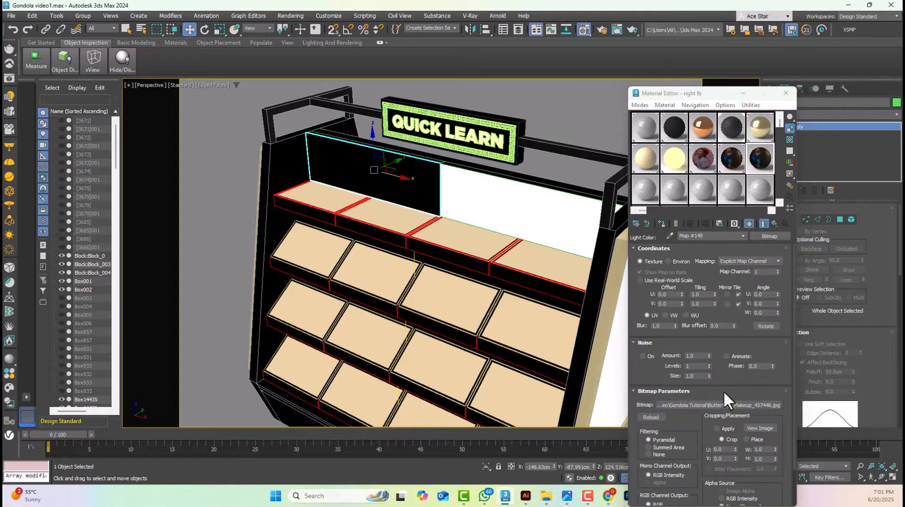
click(516, 145)
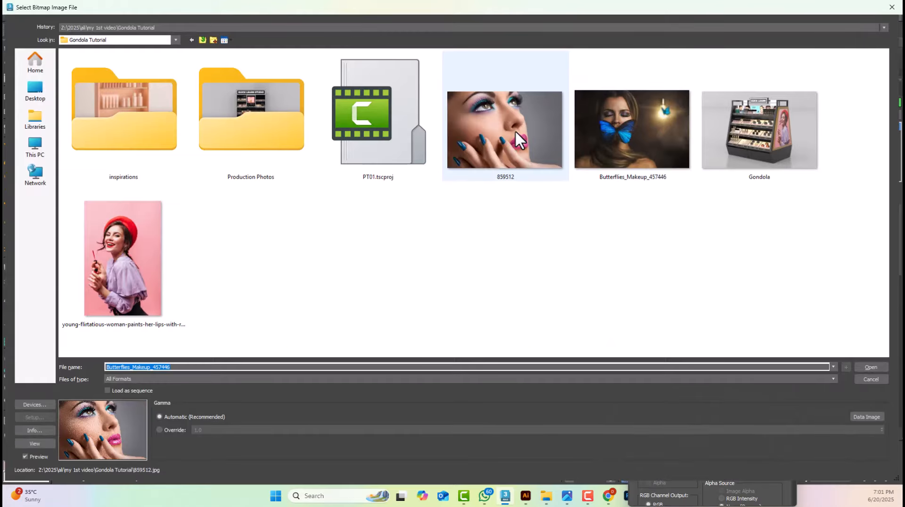
double_click(514, 130)
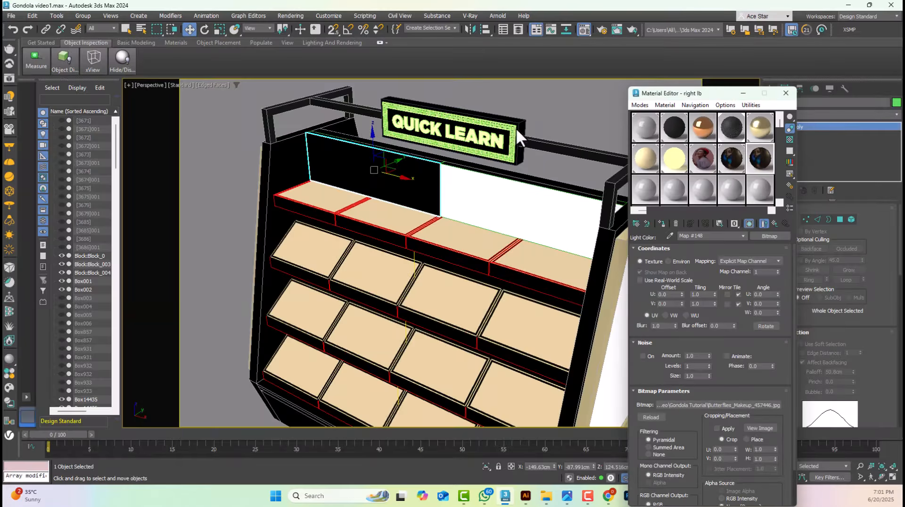
Assign the copied material to the left-hand back panel face, renaming the material left lb
click(661, 223)
click(414, 242)
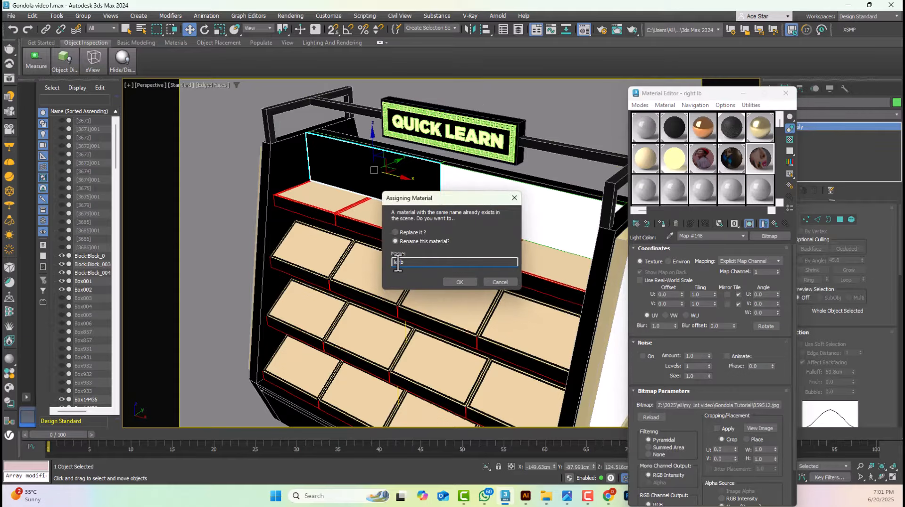
key(Return)
Add a UVW Map modifier to the right-hand back panel face
click(504, 182)
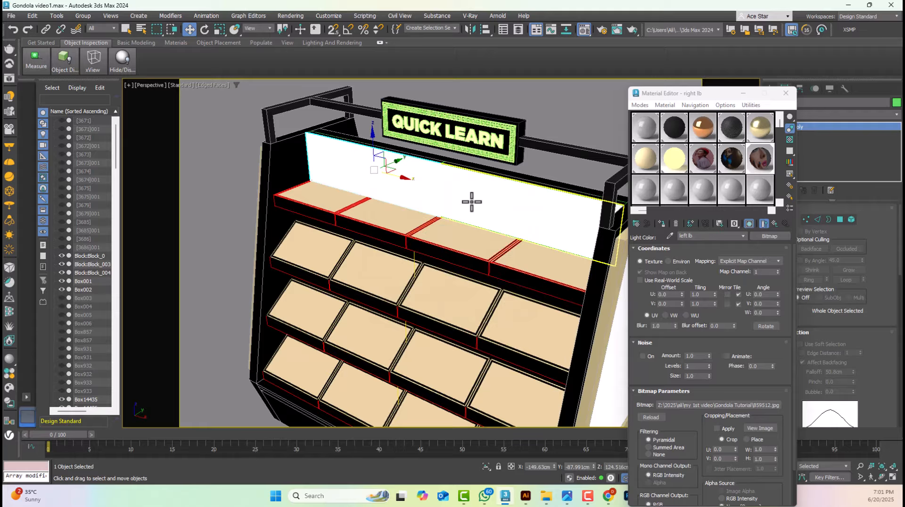
alt+middle_drag(469, 199, 518, 225)
click(824, 115)
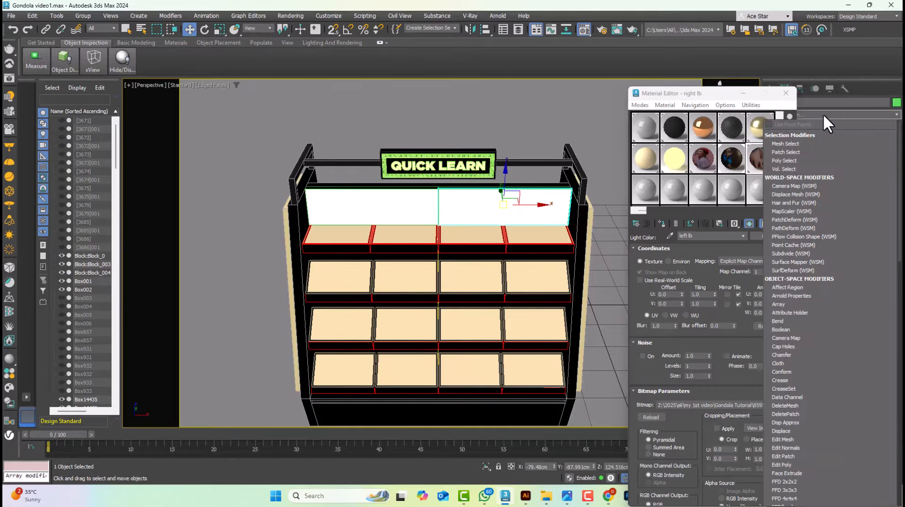
text(u)
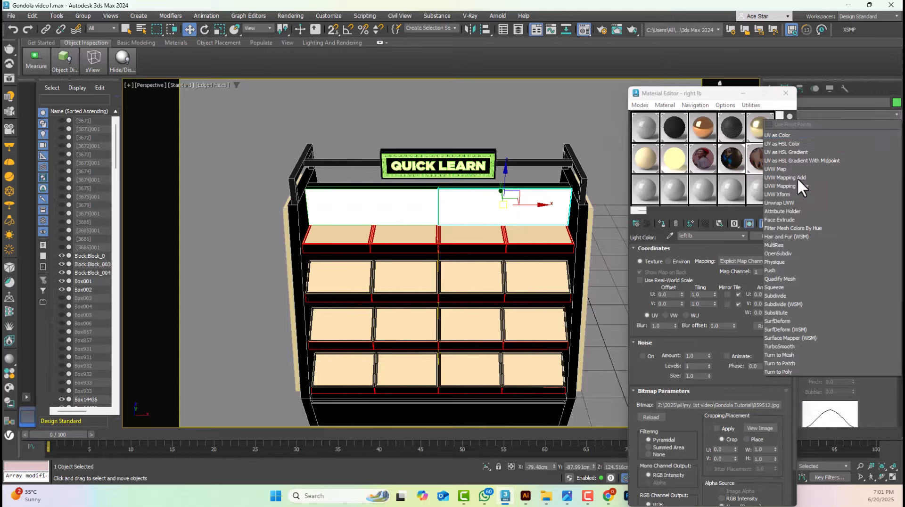
click(785, 168)
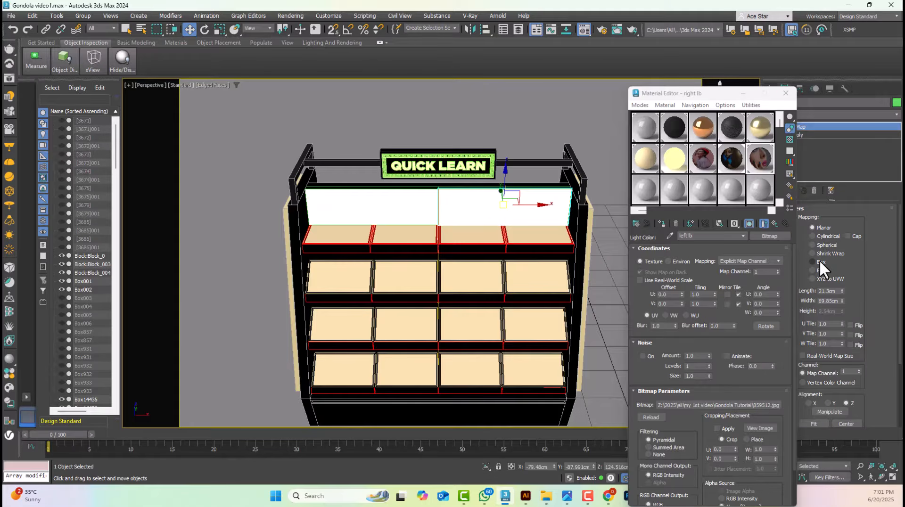
In the front view, stretch the right-hand back panel face's UVW Map gizmo vertically to about 2.5 times the face height
key(f)
scroll(491, 170, up, 4)
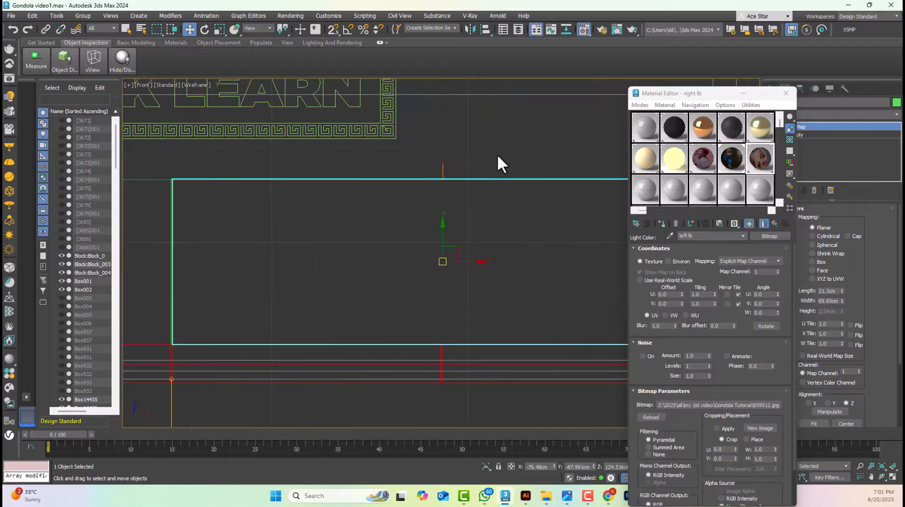
scroll(497, 156, down, 2)
click(811, 128)
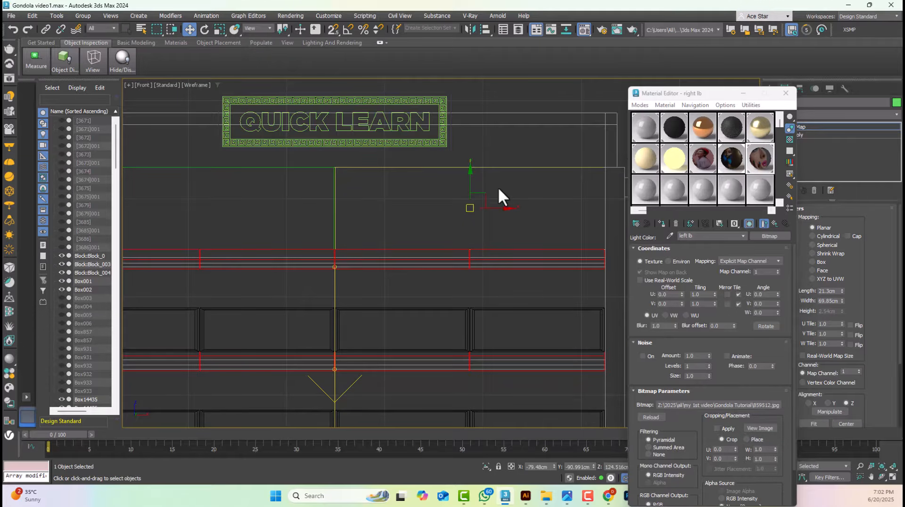
click(785, 94)
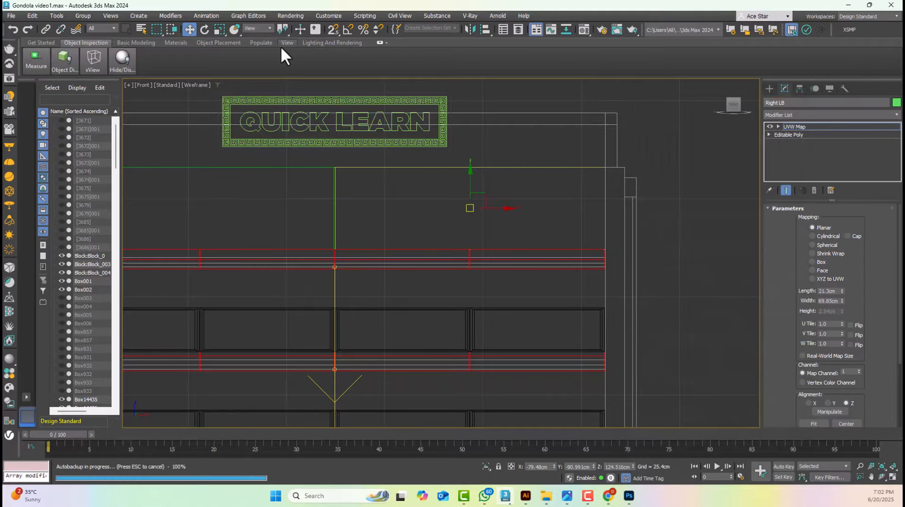
click(220, 30)
drag(471, 168, 462, 118)
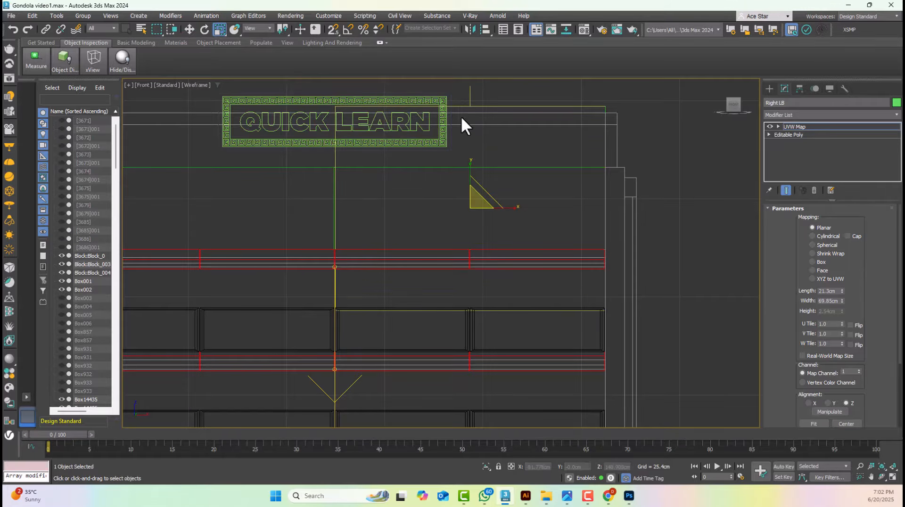
click(190, 30)
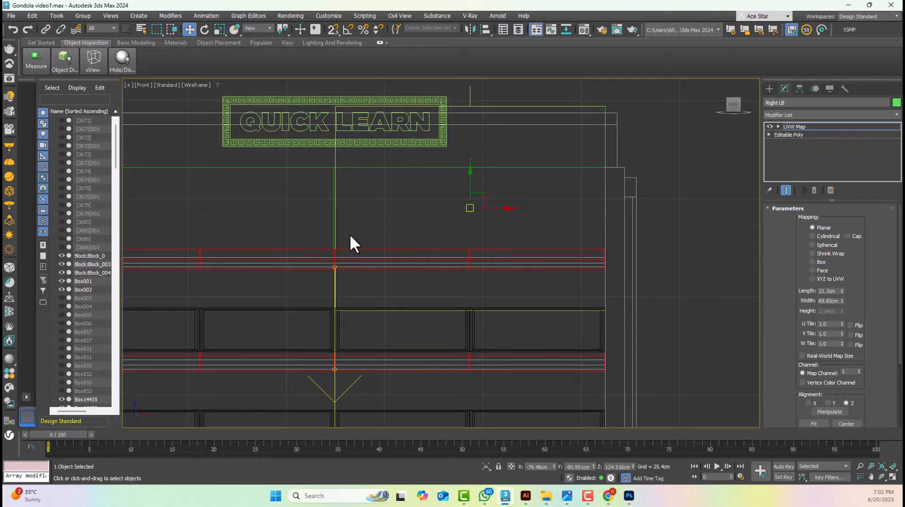
click(807, 128)
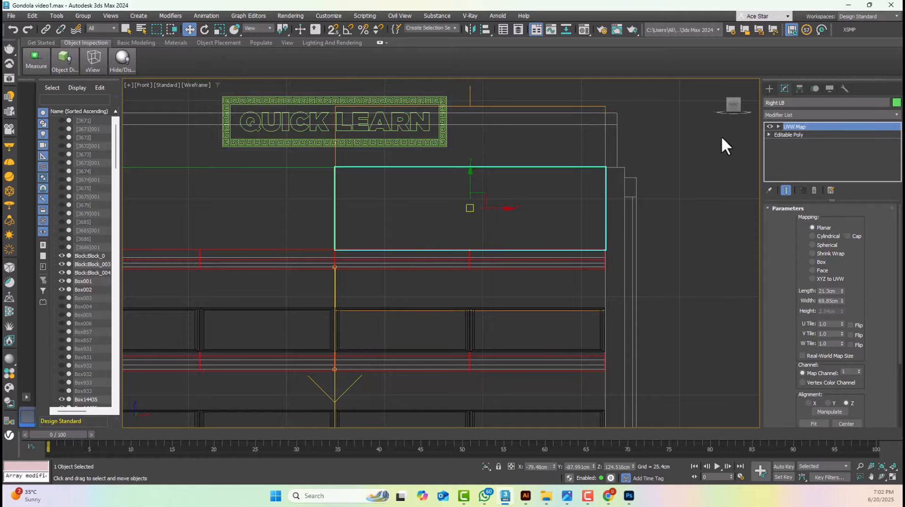
Add a UVW Map modifier with Box mapping to the left-hand back panel face, showing the front view shaded
key(F3)
click(317, 193)
middle_drag(334, 197, 479, 244)
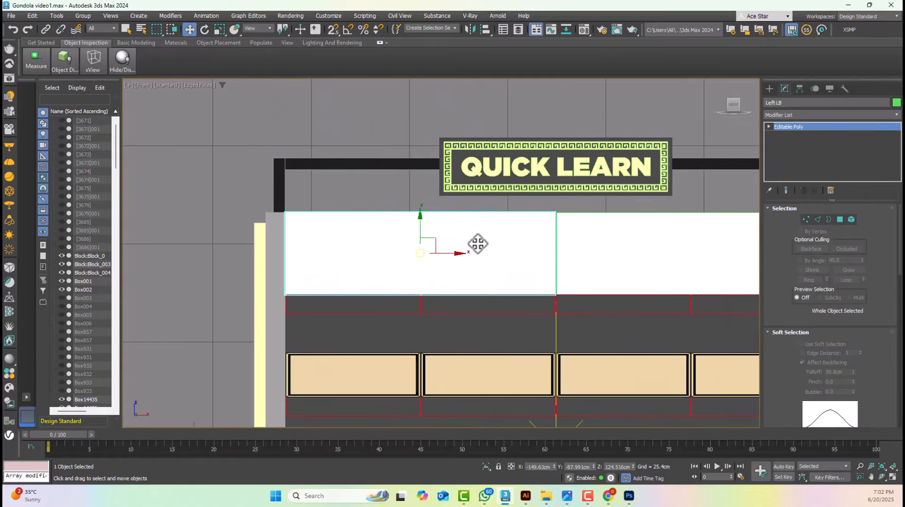
scroll(478, 244, up, 3)
click(782, 114)
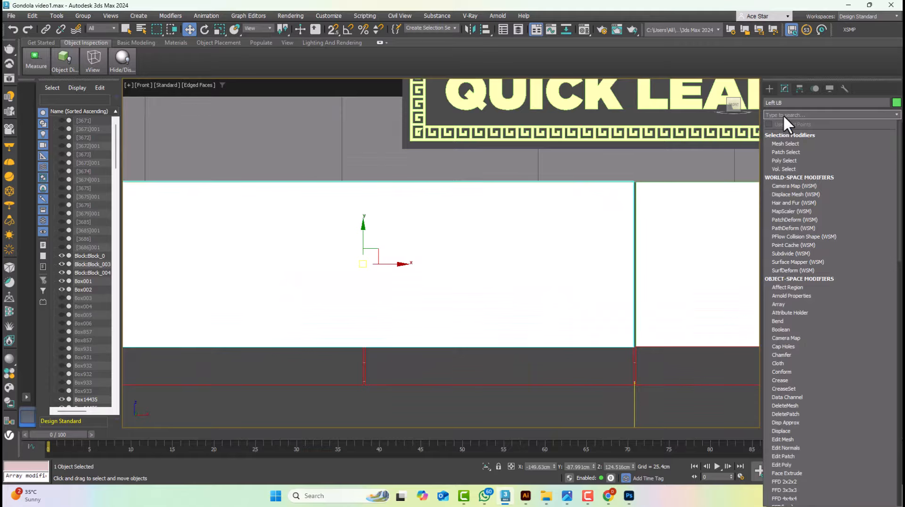
text(u)
click(782, 168)
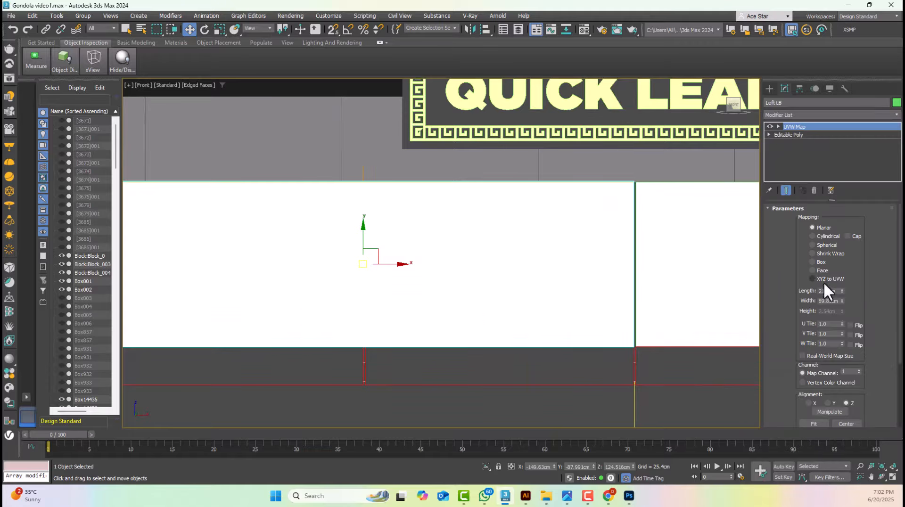
click(815, 263)
scroll(631, 219, down, 2)
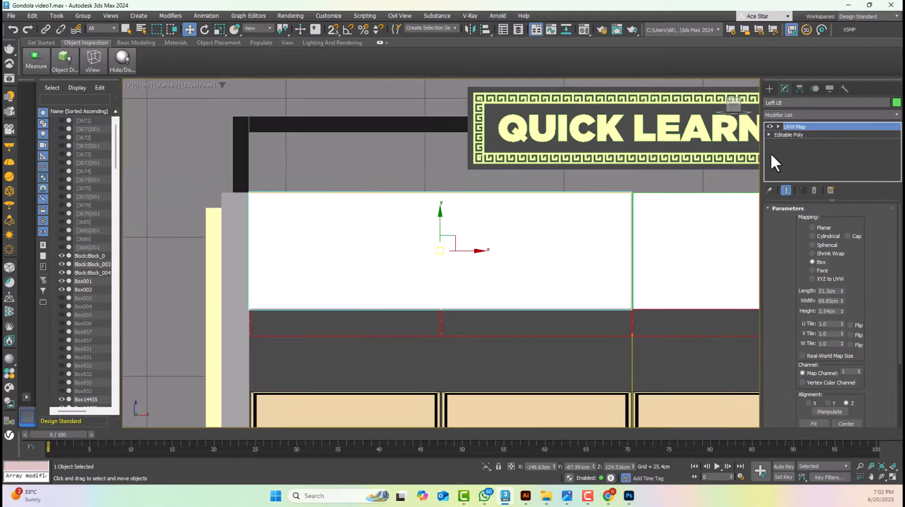
Stretch the left-hand face's UVW Map gizmo vertically to about 2.6 times the face height
click(791, 127)
click(219, 29)
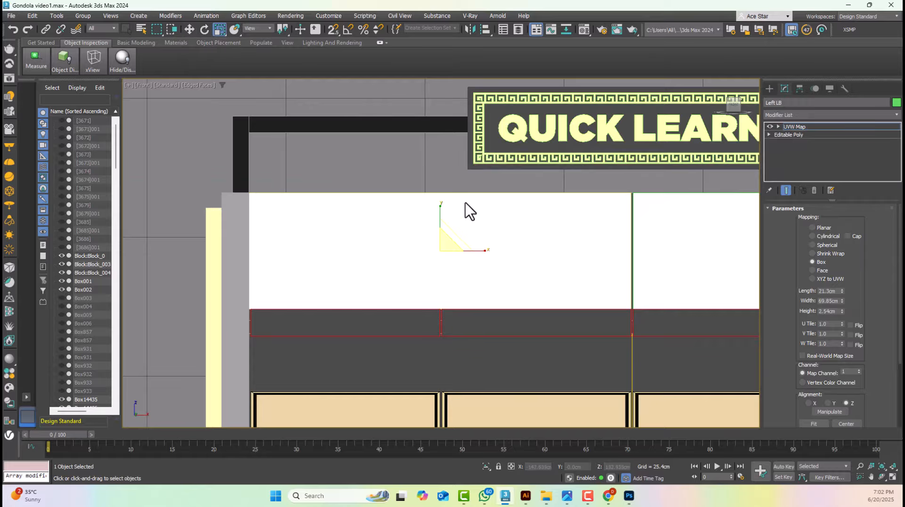
drag(441, 207, 421, 155)
click(804, 126)
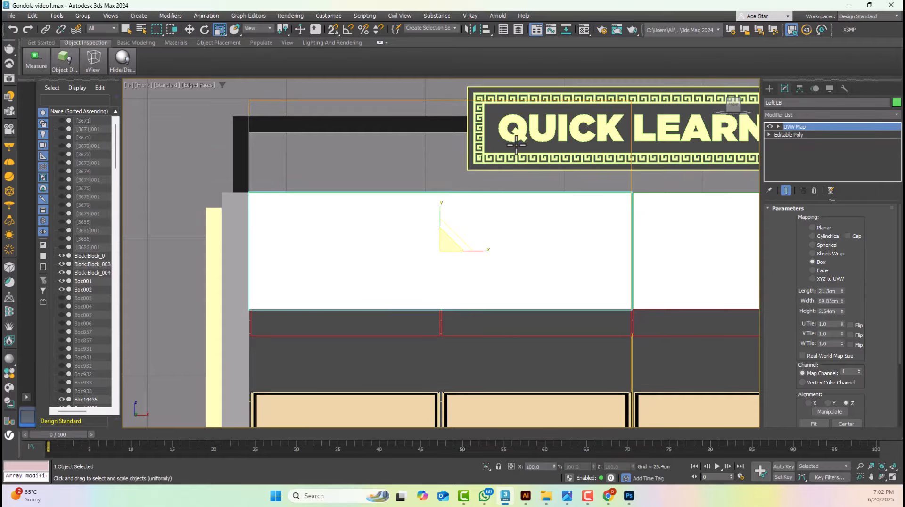
Examine the whole gondola with its mapped back panel faces from several angles in the perspective view
scroll(532, 168, down, 6)
key(p)
alt+middle_drag(497, 226, 432, 242)
click(553, 181)
scroll(554, 181, down, 5)
drag(683, 397, 684, 397)
key(z)
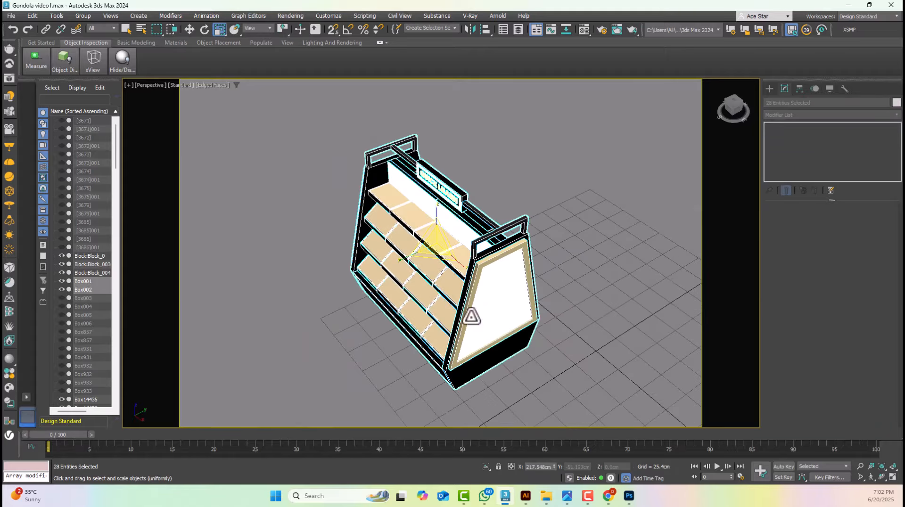
alt+middle_drag(469, 315, 521, 302)
click(508, 266)
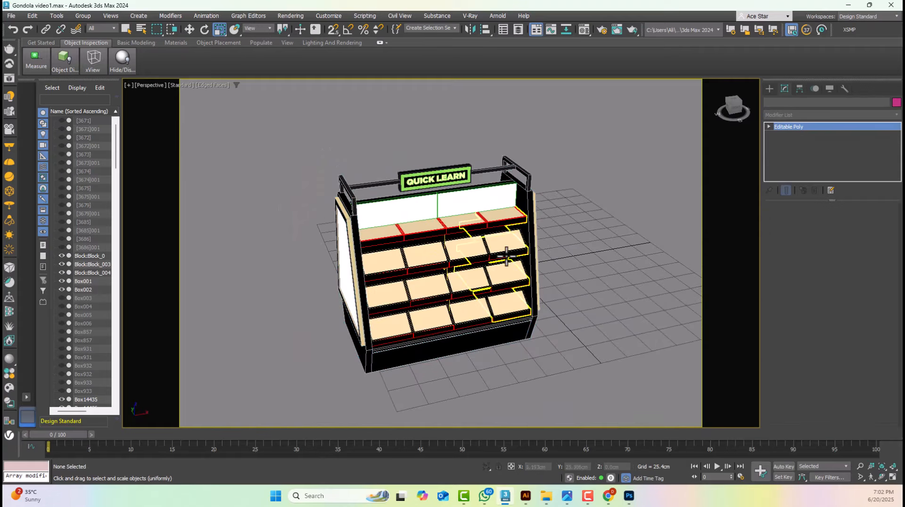
Switch to the top view and start creating a Standard Target camera
key(t)
scroll(505, 257, down, 8)
click(769, 89)
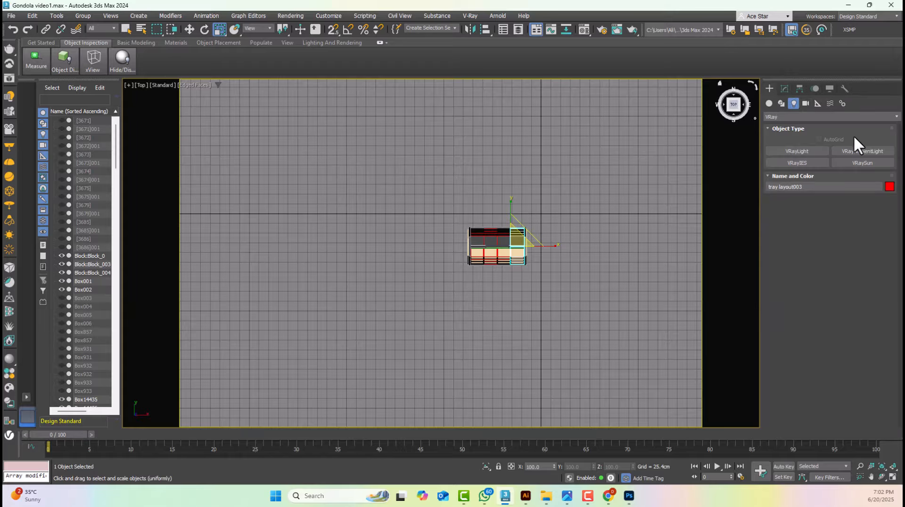
click(806, 103)
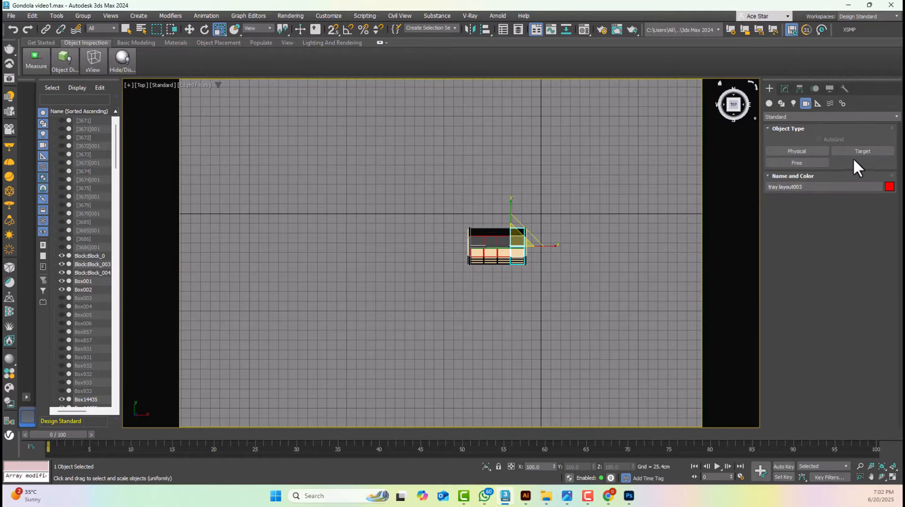
click(828, 116)
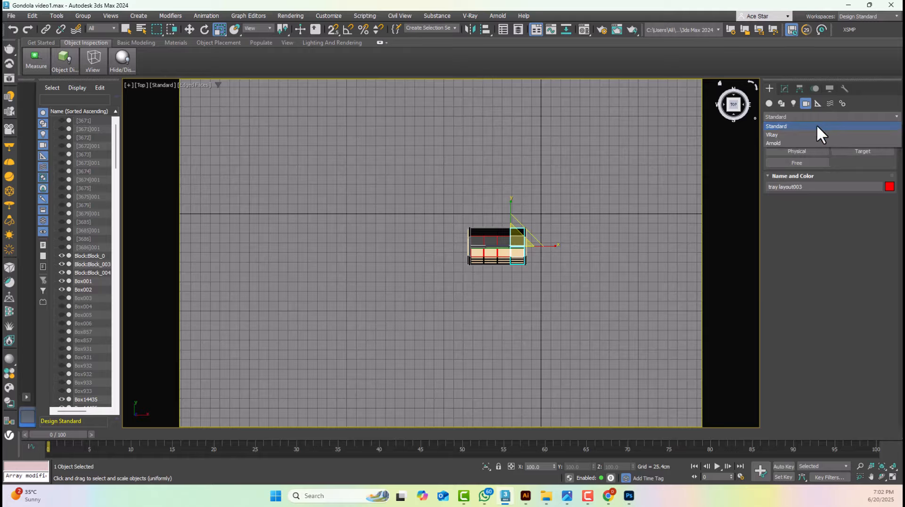
click(796, 135)
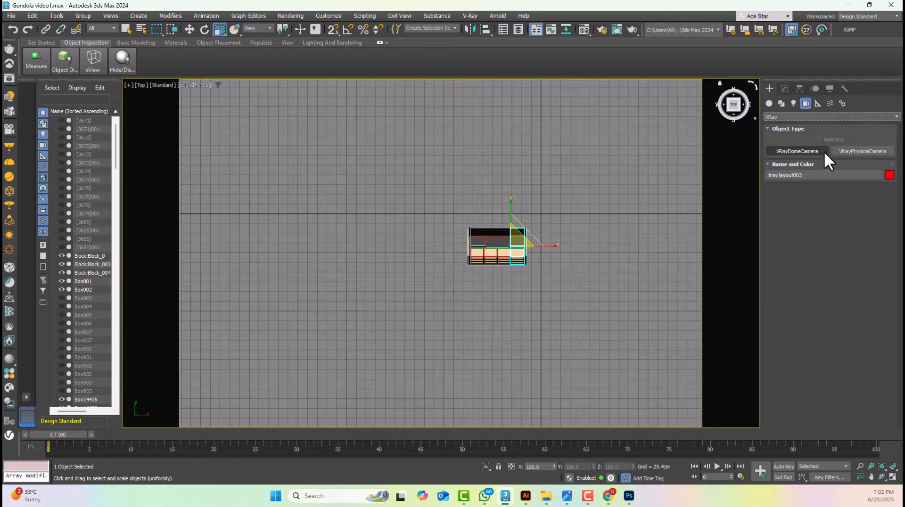
click(807, 115)
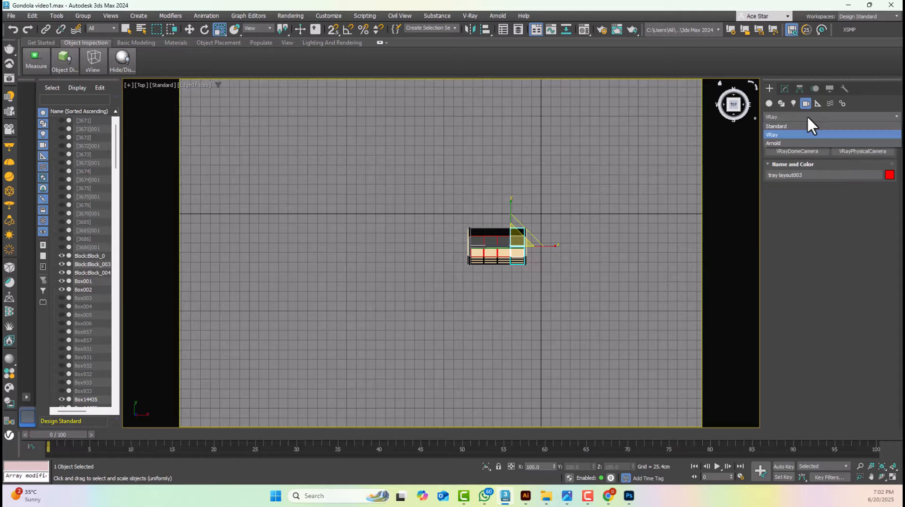
click(805, 124)
click(844, 153)
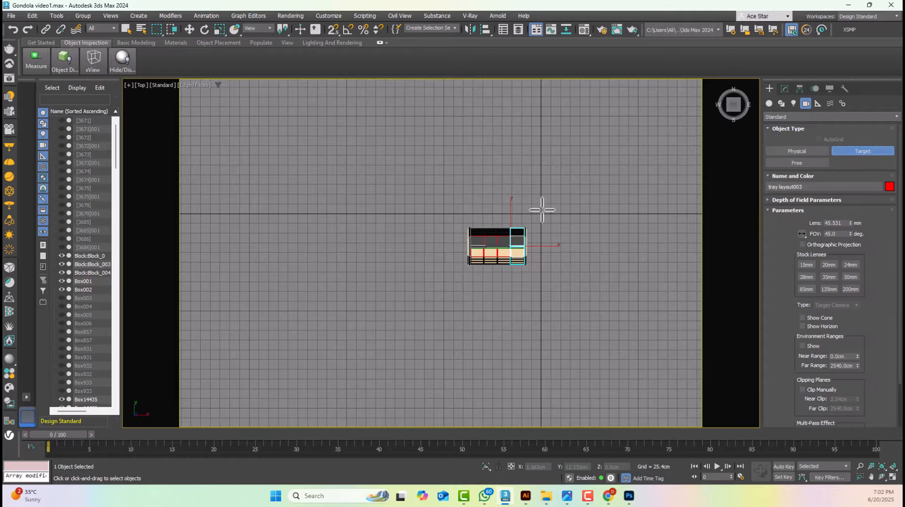
scroll(550, 236, down, 5)
drag(578, 363, 522, 238)
key(ctrl+z)
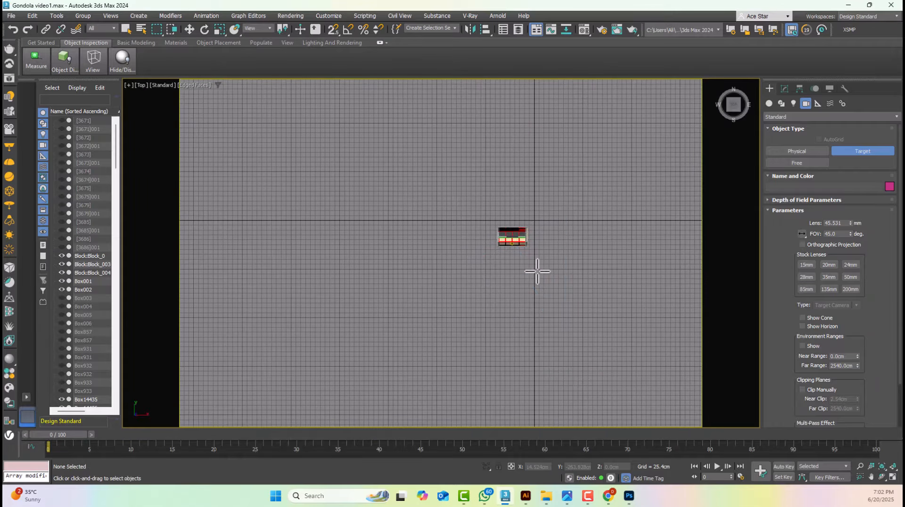
scroll(538, 270, up, 3)
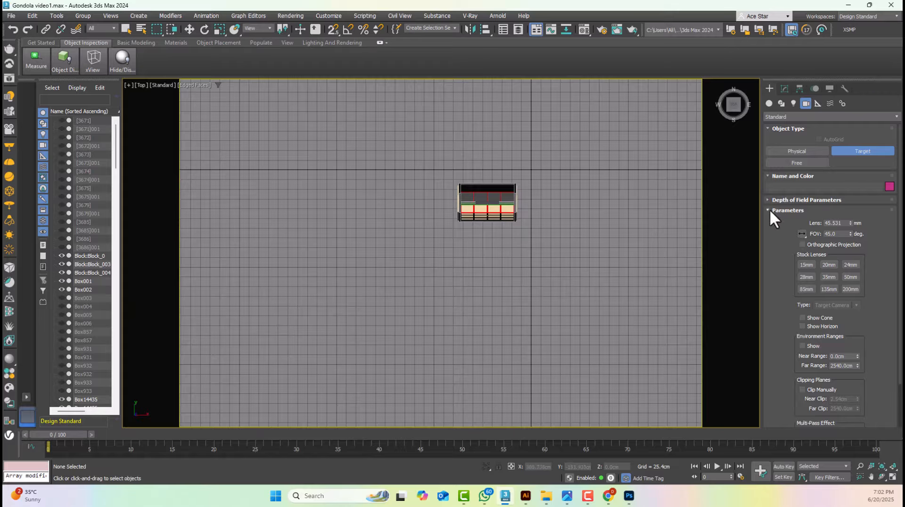
middle_drag(530, 253, 559, 264)
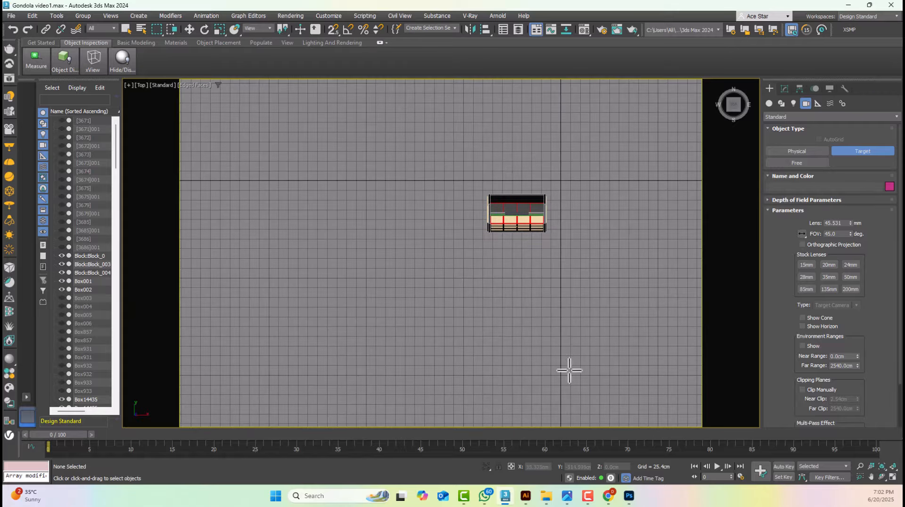
drag(602, 390, 541, 272)
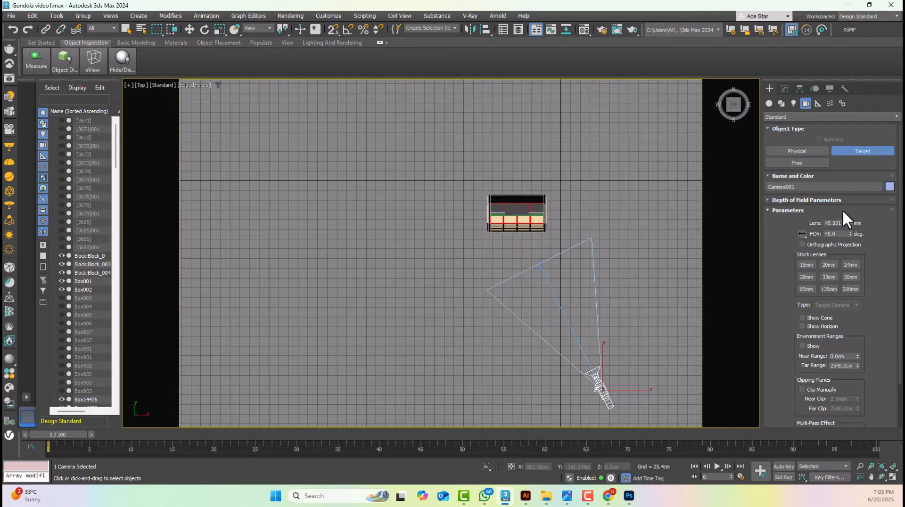
key(ctrl+z)
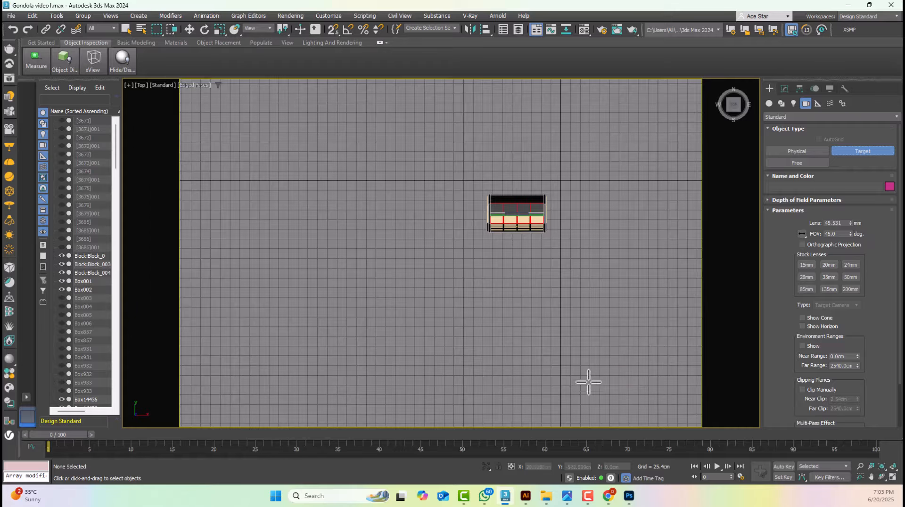
Place a target camera at about X 70 cm, Y -522 cm aimed at the gondola's centre, and frame the whole gondola through it
drag(588, 379, 517, 214)
click(190, 29)
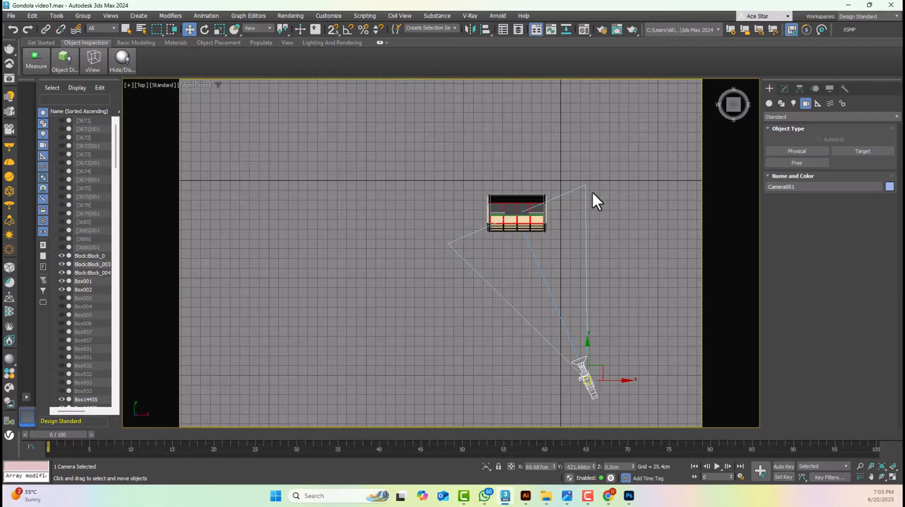
key(c)
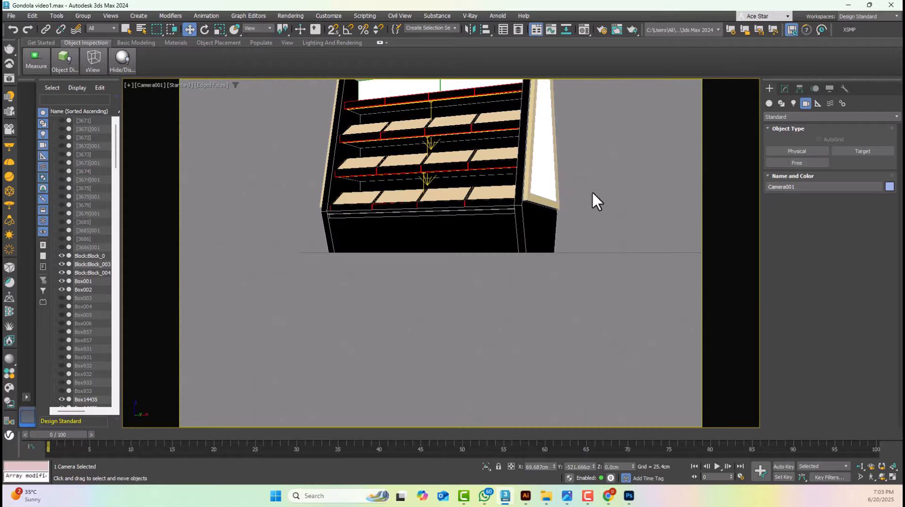
middle_drag(592, 191, 624, 327)
middle_drag(587, 278, 590, 279)
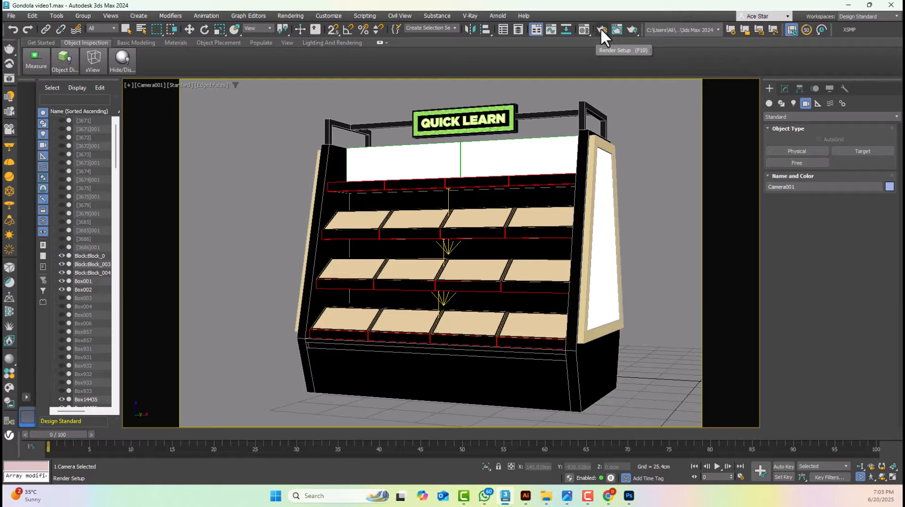
Open the V-Ray Render Setup for Camera001 and look through its Common, V-Ray and GI settings
click(600, 27)
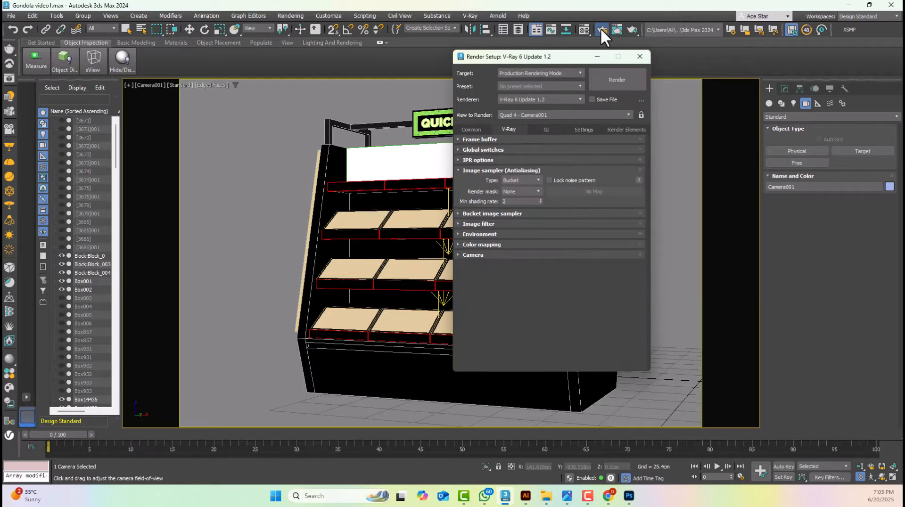
click(483, 130)
click(509, 131)
click(544, 130)
click(511, 130)
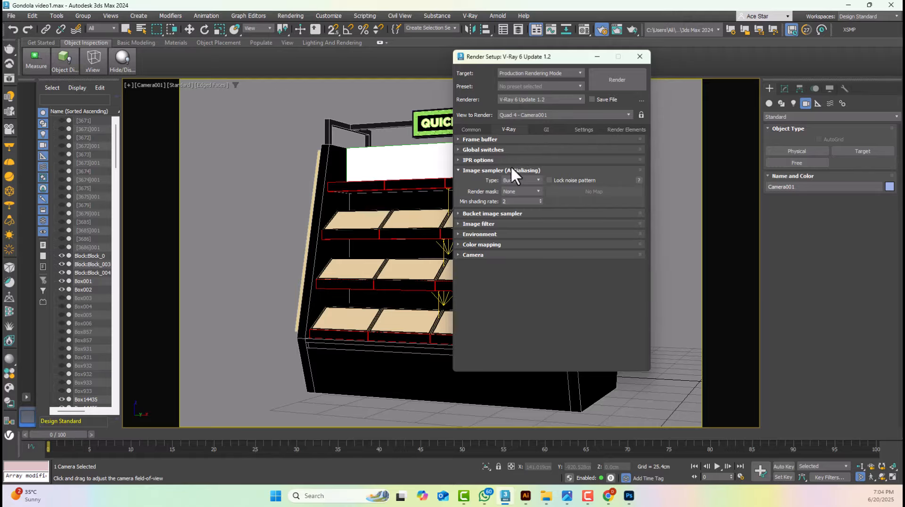
Run a production test render of Camera001 at 4096 x 2731, closing the frame buffer and render setup once viewed
click(481, 128)
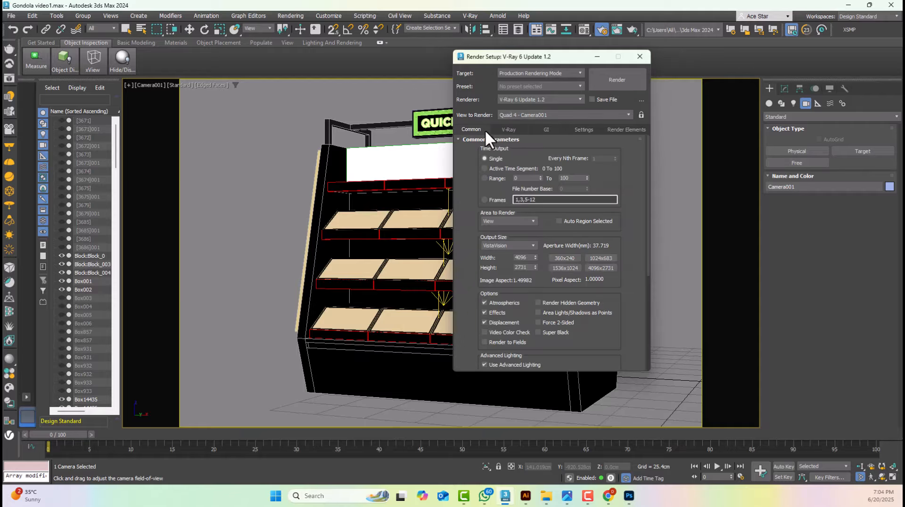
click(617, 80)
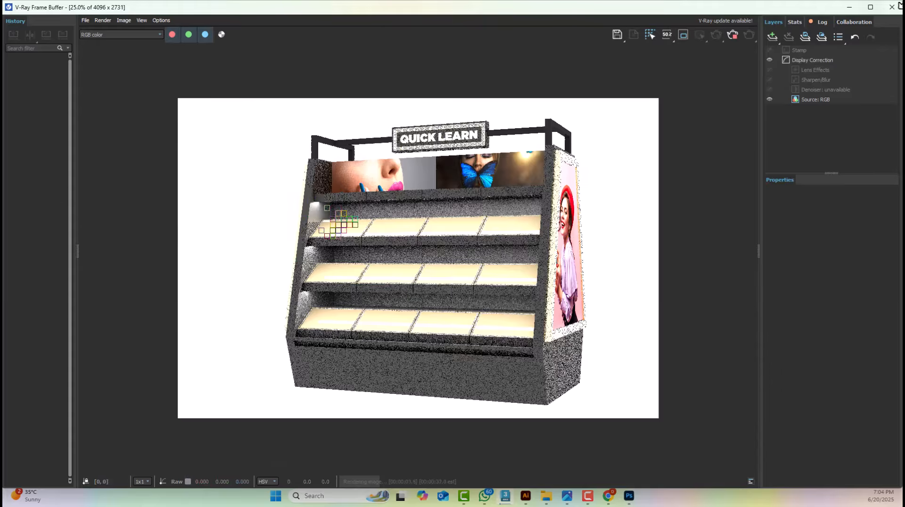
click(895, 6)
click(638, 57)
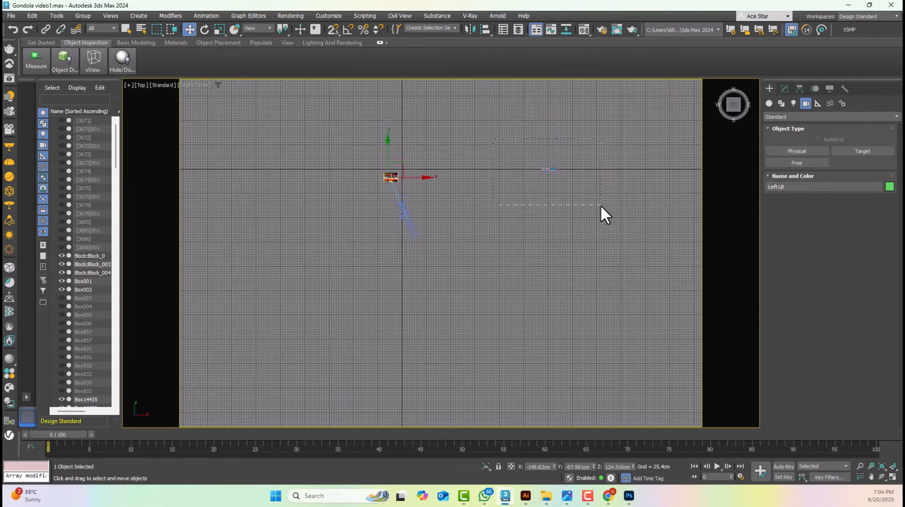
Select all the cosmetic products and move them along X to the gondola in the front wireframe view
drag(601, 205, 490, 156)
key(z)
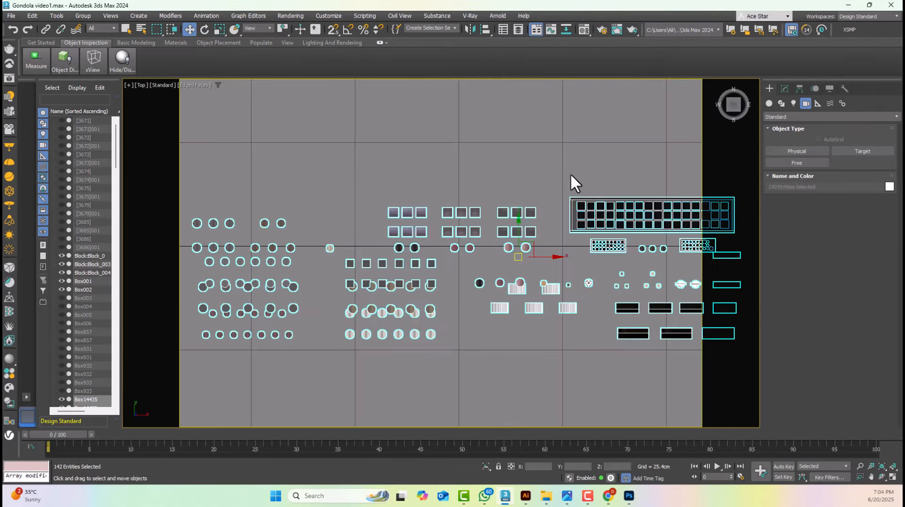
key(f)
scroll(566, 169, down, 10)
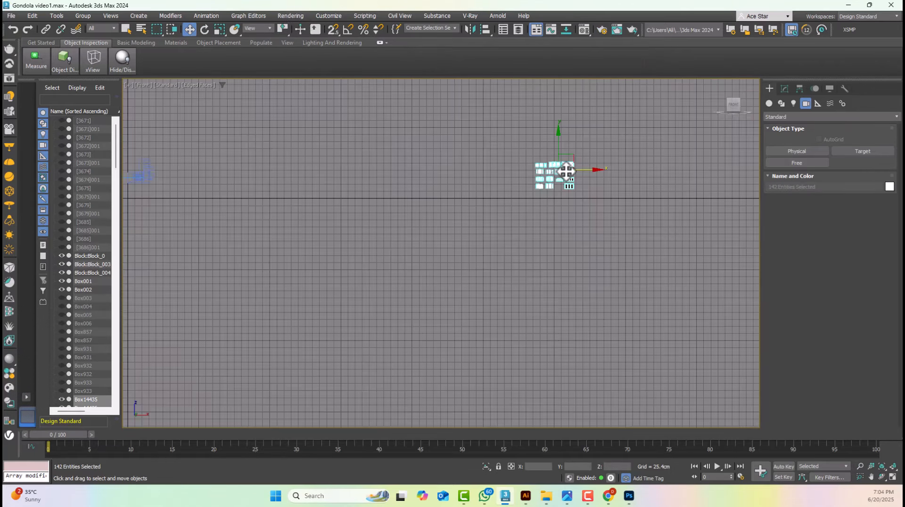
key(F3)
scroll(675, 194, up, 6)
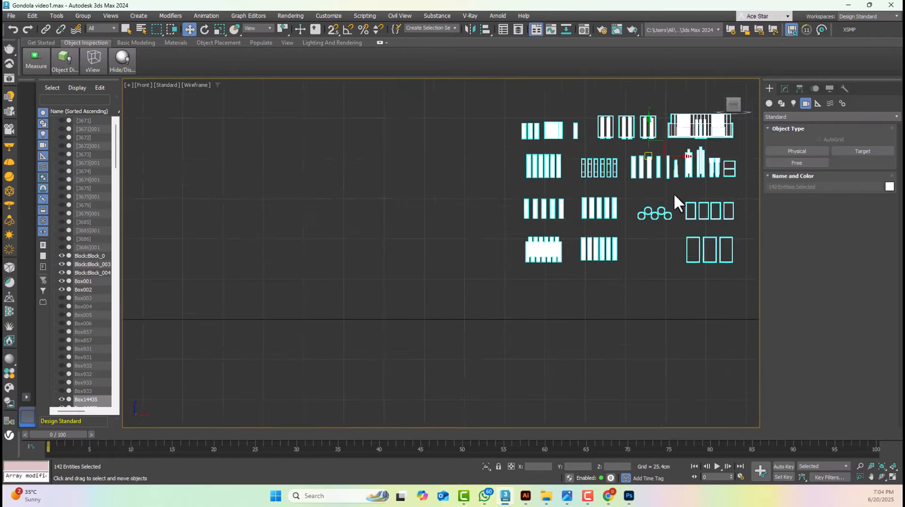
scroll(675, 181, up, 2)
scroll(675, 181, down, 10)
drag(697, 182, 540, 187)
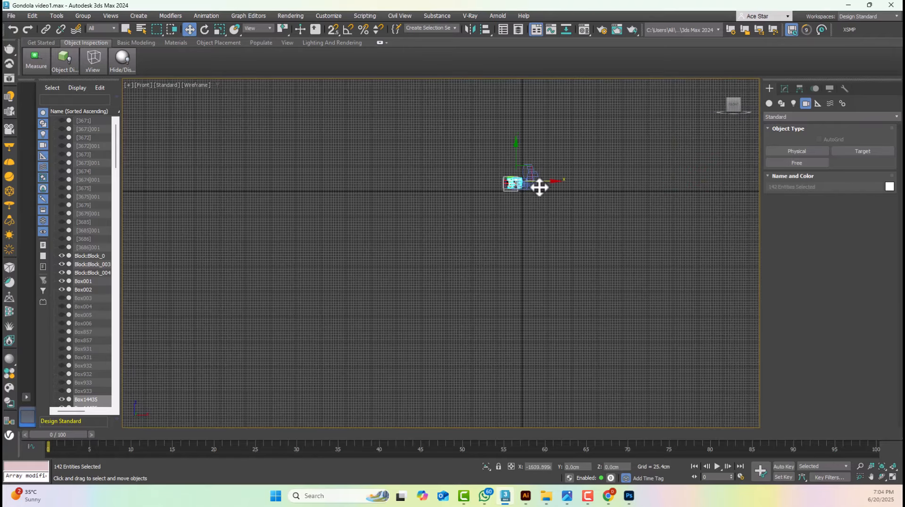
scroll(512, 186, up, 8)
scroll(473, 206, up, 3)
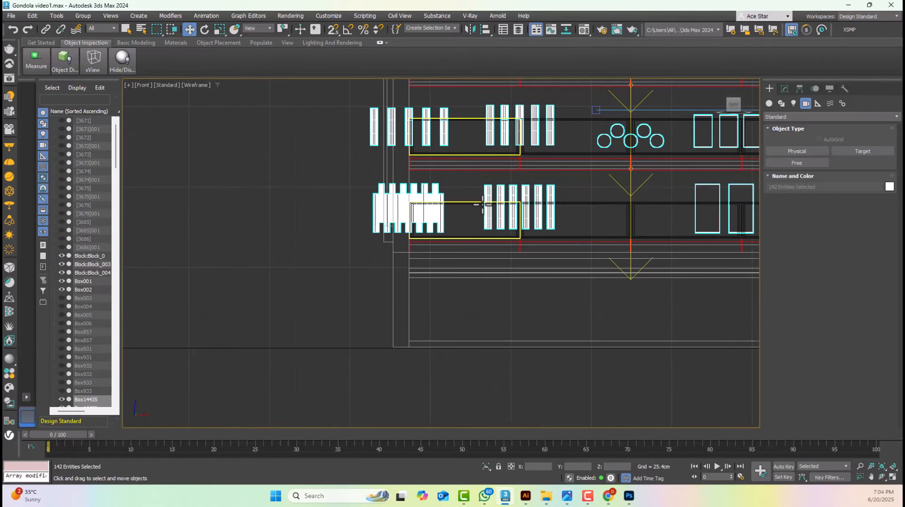
Isolate the products together with the shelf trays and line the products up across the four tray columns
ctrl+click(482, 207)
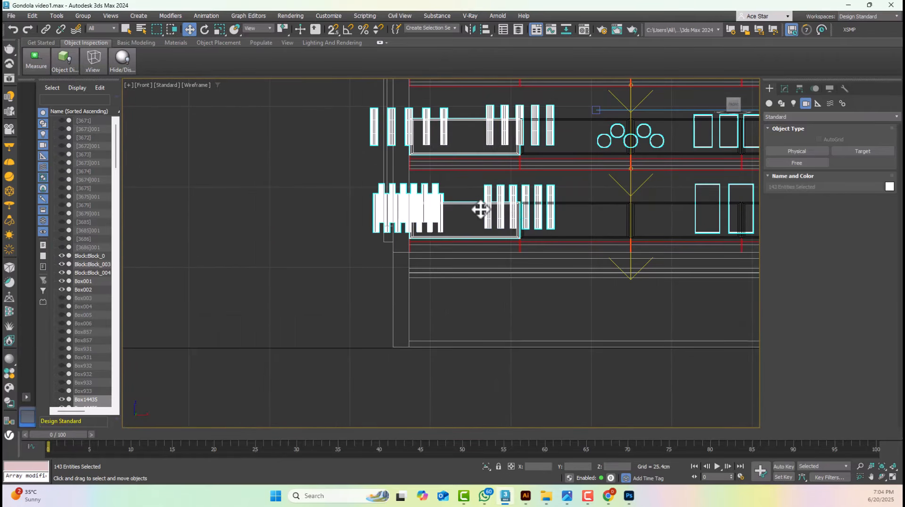
ctrl+click(588, 199)
ctrl+click(663, 203)
middle_drag(665, 204, 612, 243)
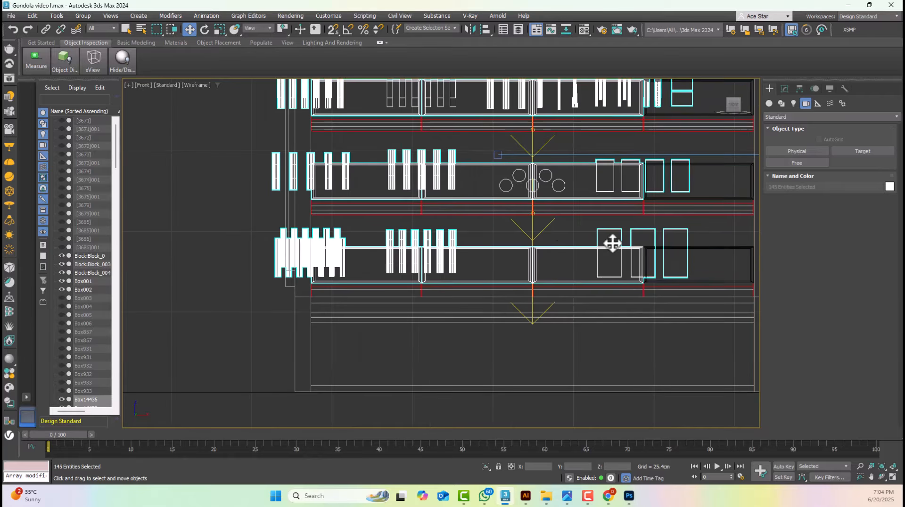
ctrl+click(708, 250)
key(alt+q)
alt+click(530, 262)
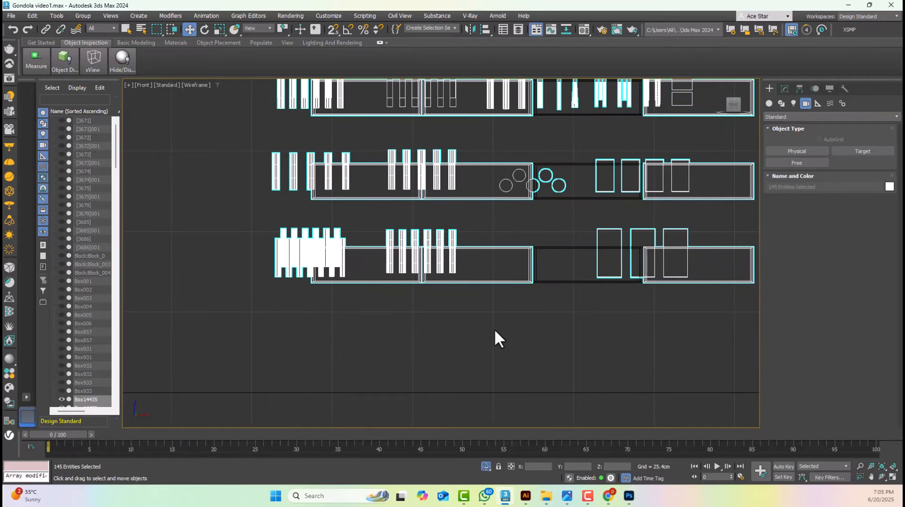
key(alt+q)
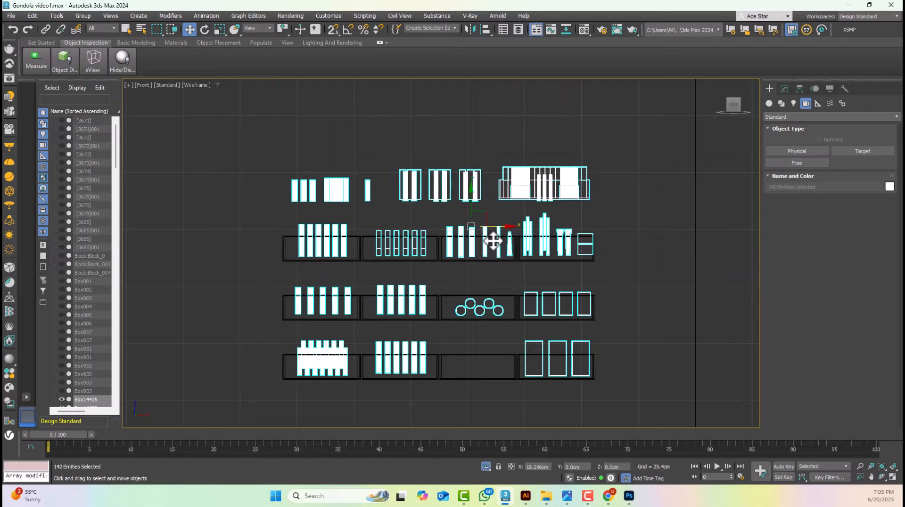
Move the products sideways in the left view so their rows sit at the front trays of the gondola
key(l)
key(z)
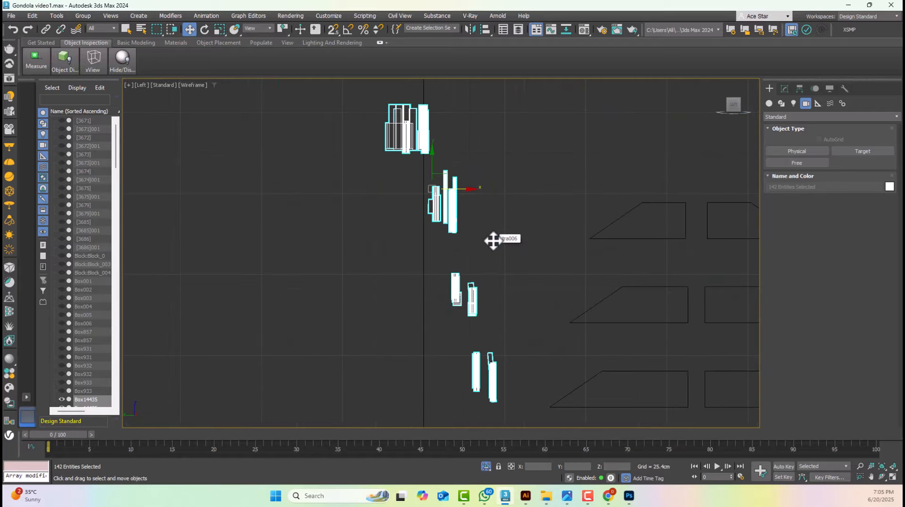
scroll(491, 241, down, 3)
drag(489, 213, 607, 149)
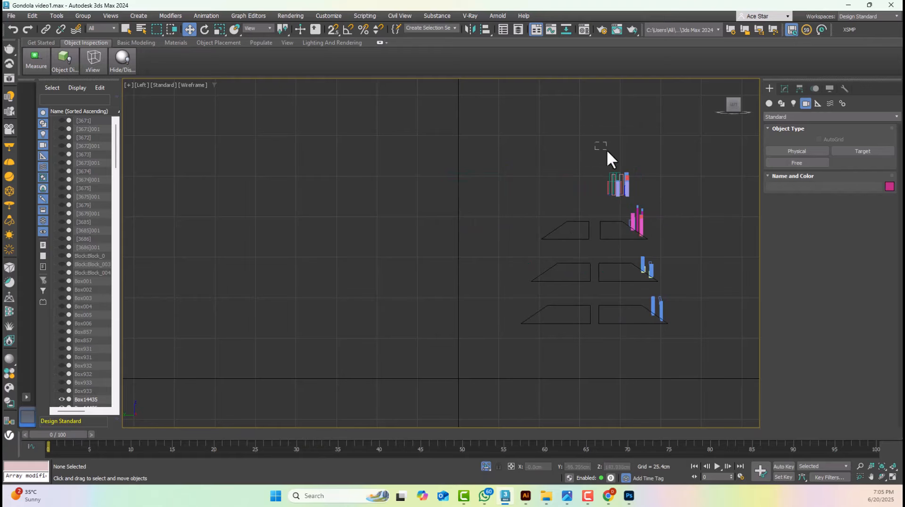
End the isolation with the top-row products selected and lower them onto the gondola's top shelf
scroll(654, 193, up, 4)
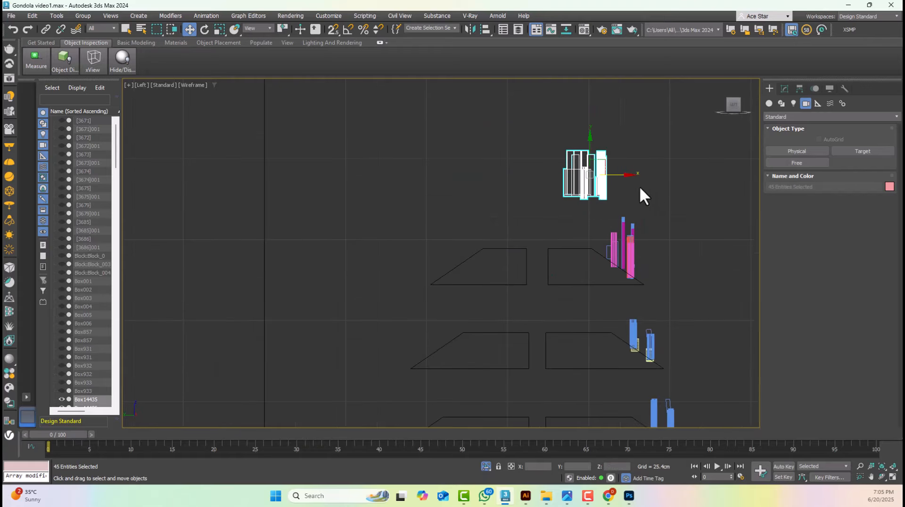
click(53, 15)
click(56, 16)
click(58, 16)
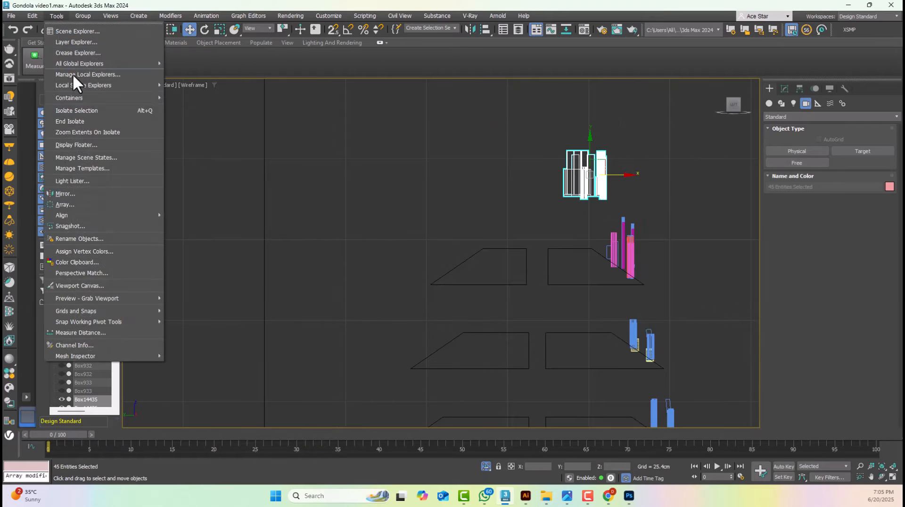
click(77, 121)
scroll(585, 175, up, 5)
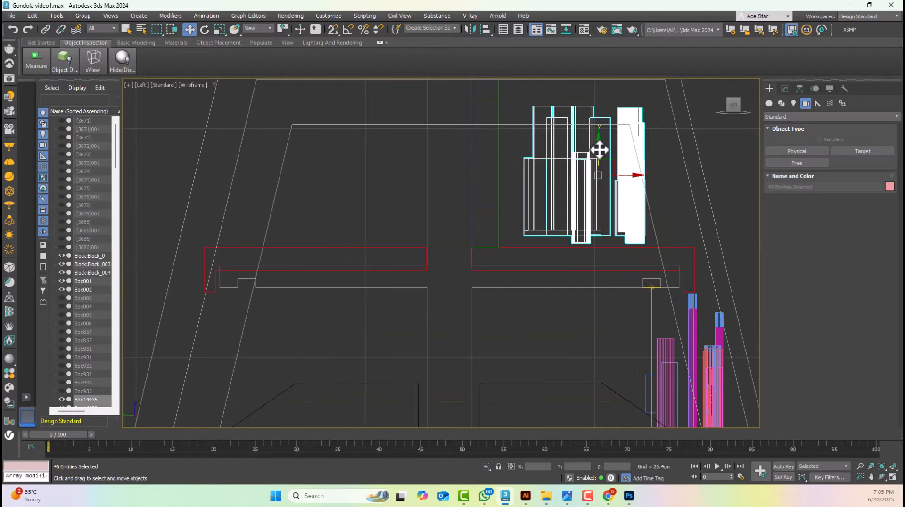
drag(600, 150, 601, 165)
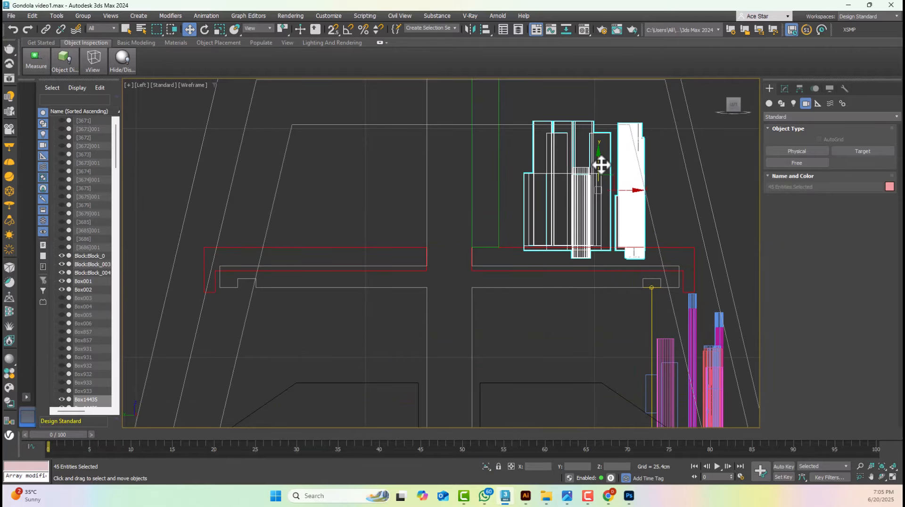
Show the front view in default shading without edged faces and clear the selection
key(f)
key(F3)
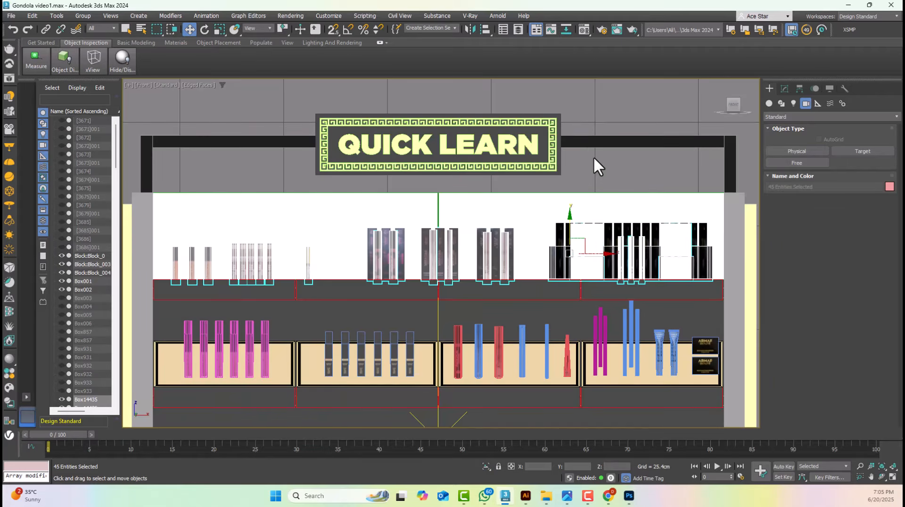
key(F4)
click(593, 156)
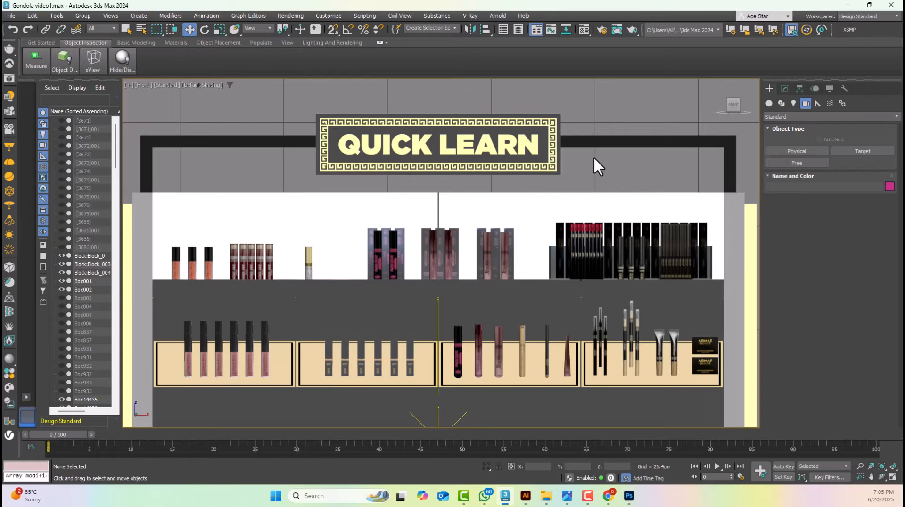
Switch the viewport to Camera001 and show its safe frames
scroll(593, 157, down, 10)
key(c)
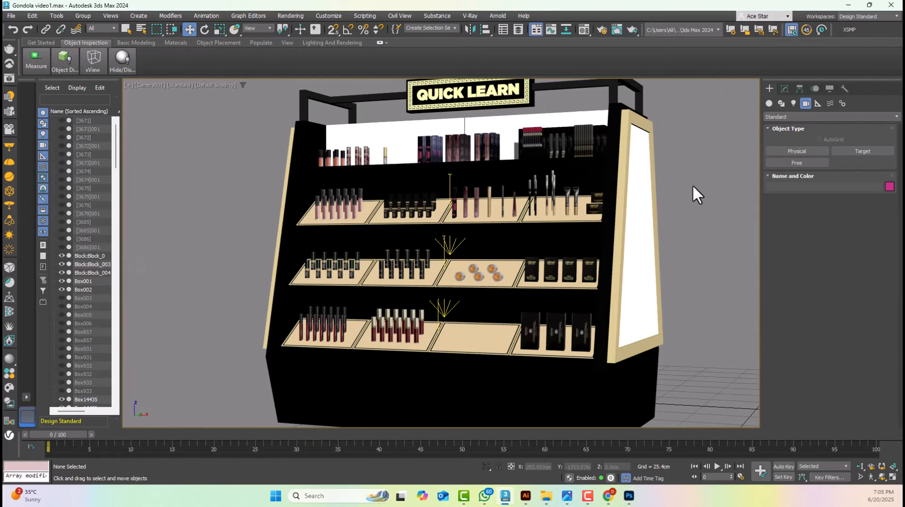
click(144, 84)
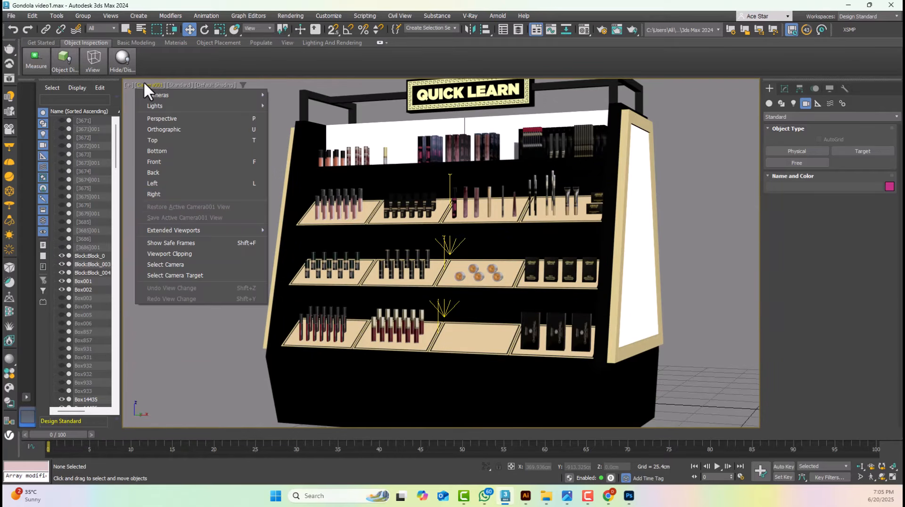
click(163, 242)
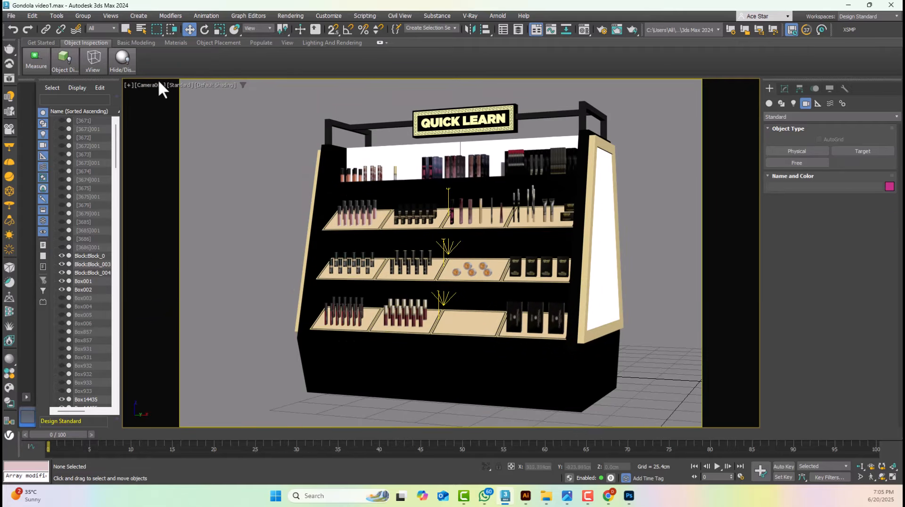
Test render the stocked gondola from Camera001 in Production mode, closing both render windows after checking the products
click(619, 29)
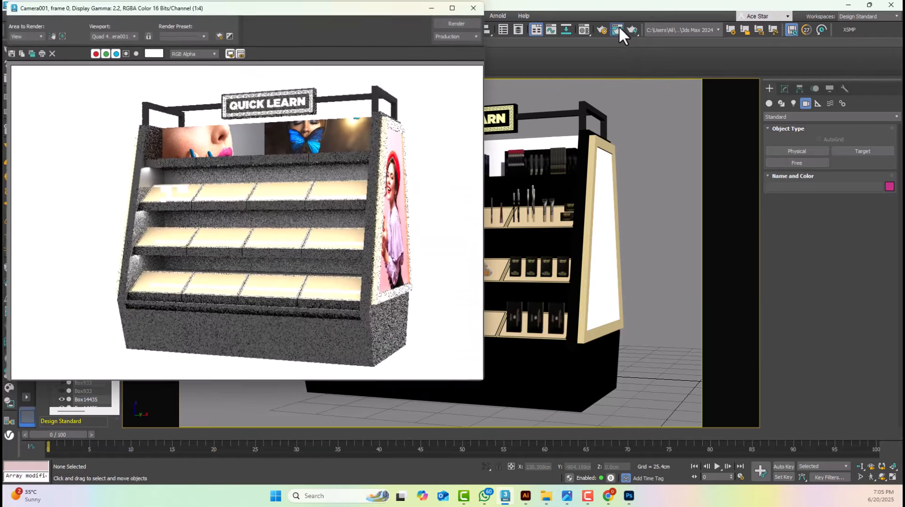
scroll(137, 171, up, 3)
scroll(139, 174, down, 1)
click(469, 19)
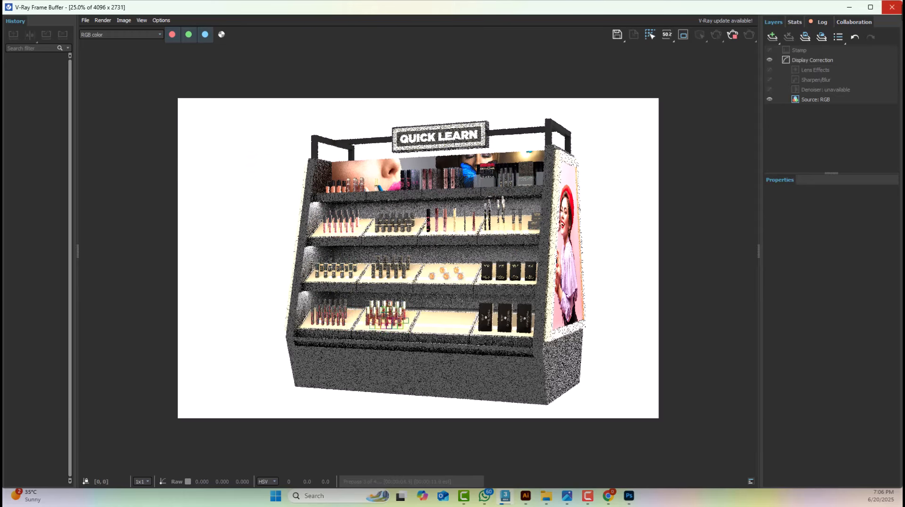
click(892, 7)
click(512, 108)
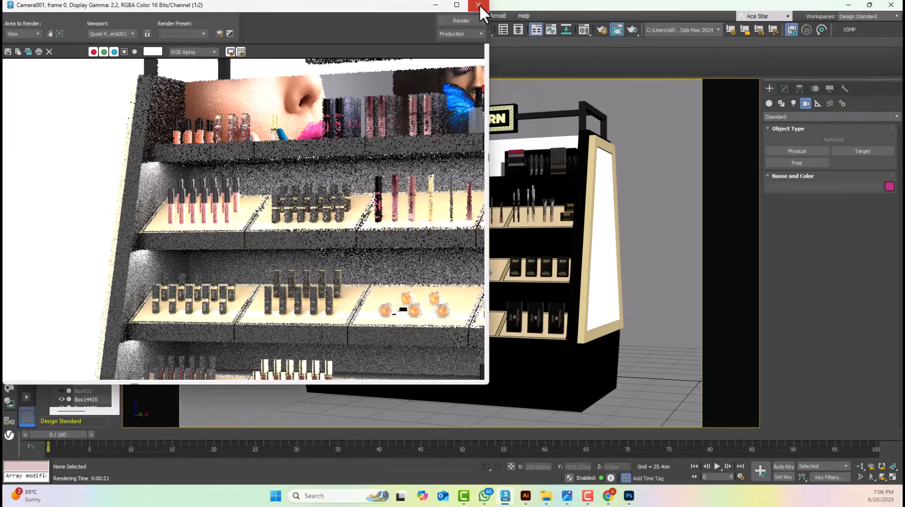
click(478, 5)
Give the V-Ray light below the top shelf the pale yellow colour FFFFD1 and render the camera view
click(449, 190)
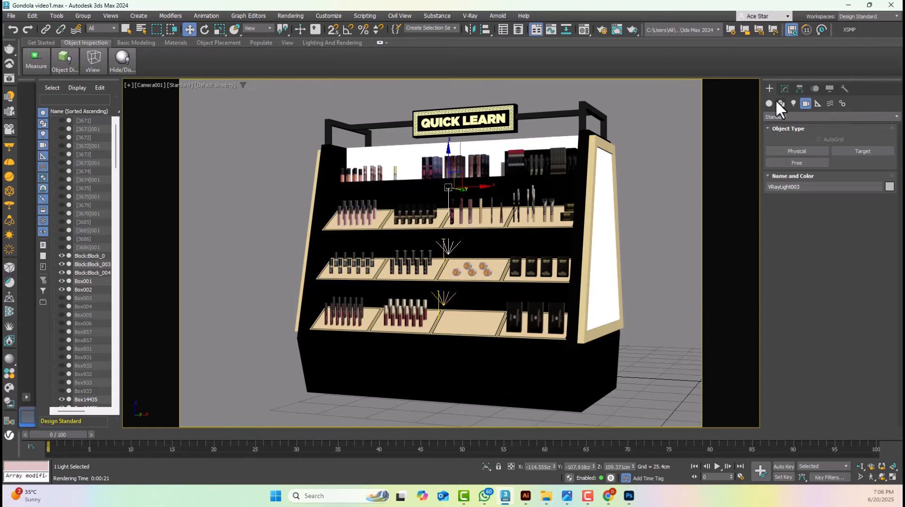
click(785, 88)
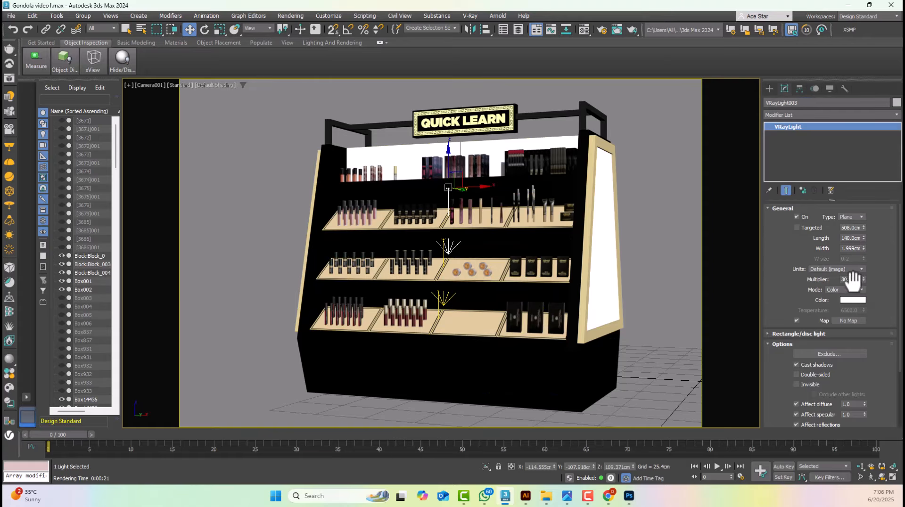
click(850, 279)
click(854, 300)
drag(780, 214, 777, 214)
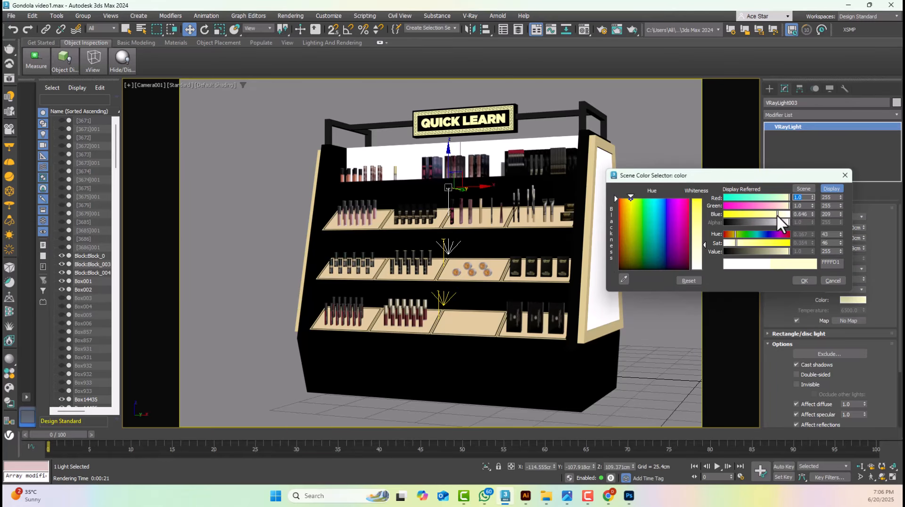
click(803, 280)
click(637, 198)
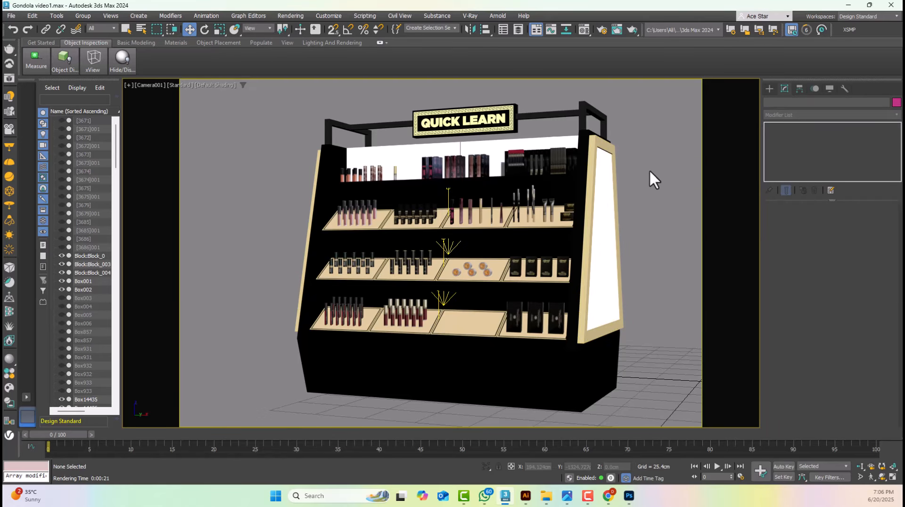
key(shift+q)
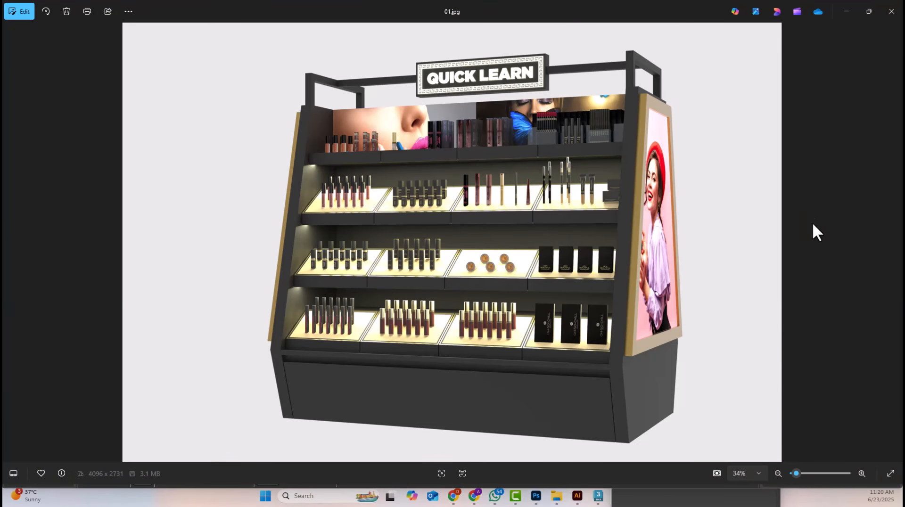
Examine the final render 01.jpg in Photos at 100%, covering the trays, products, back panel graphics and header sign
double_click(686, 396)
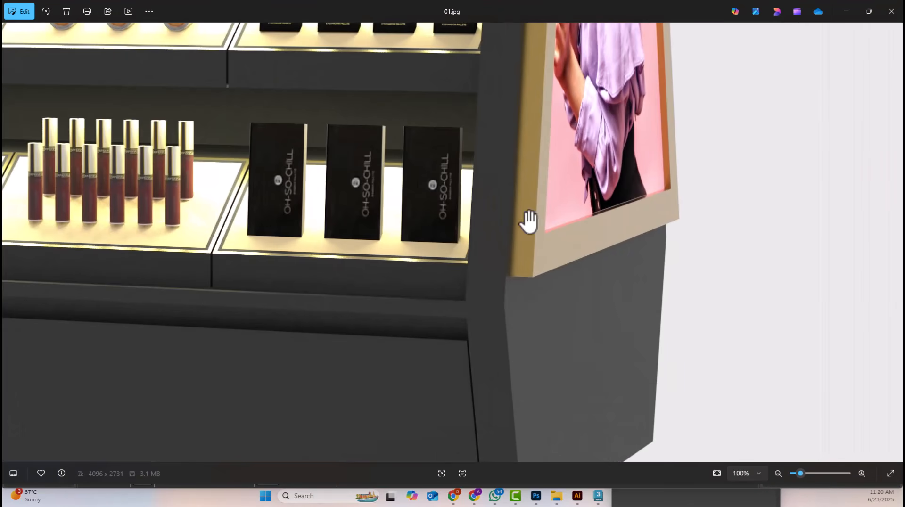
drag(476, 94, 701, 366)
drag(477, 298, 714, 302)
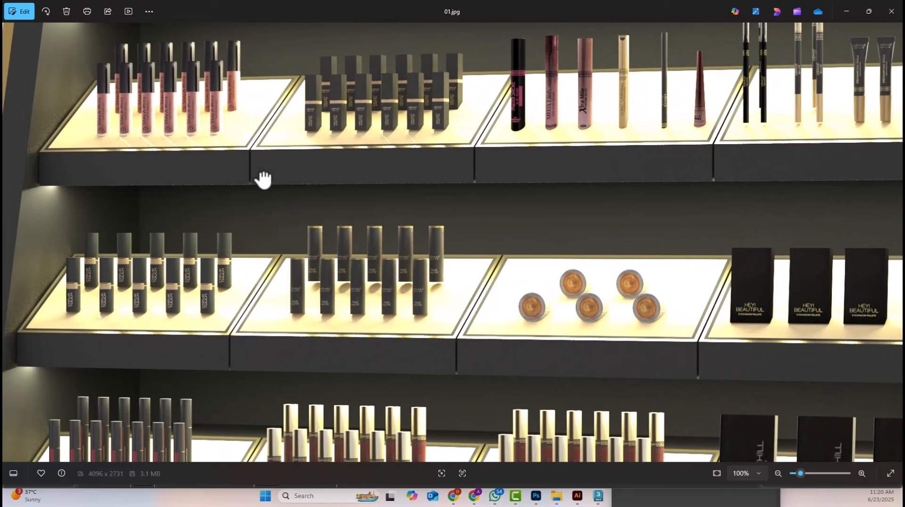
drag(261, 178, 306, 350)
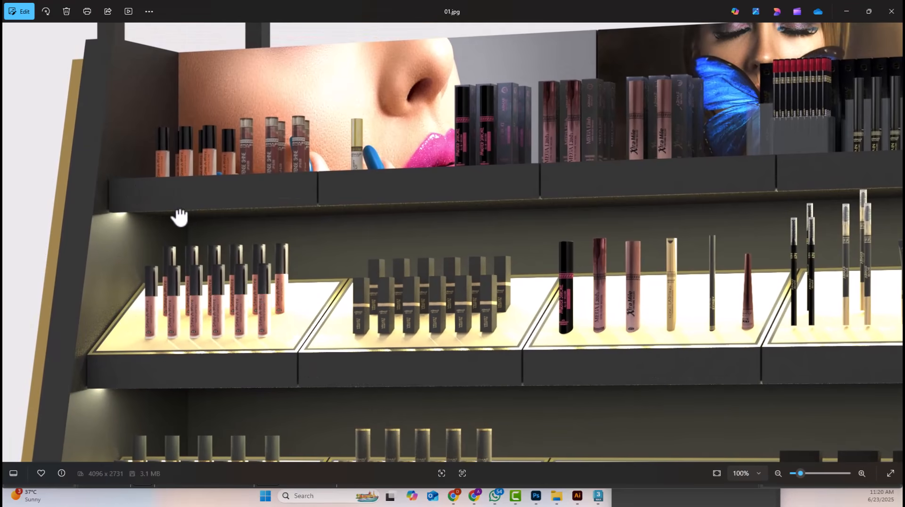
drag(349, 167, 250, 276)
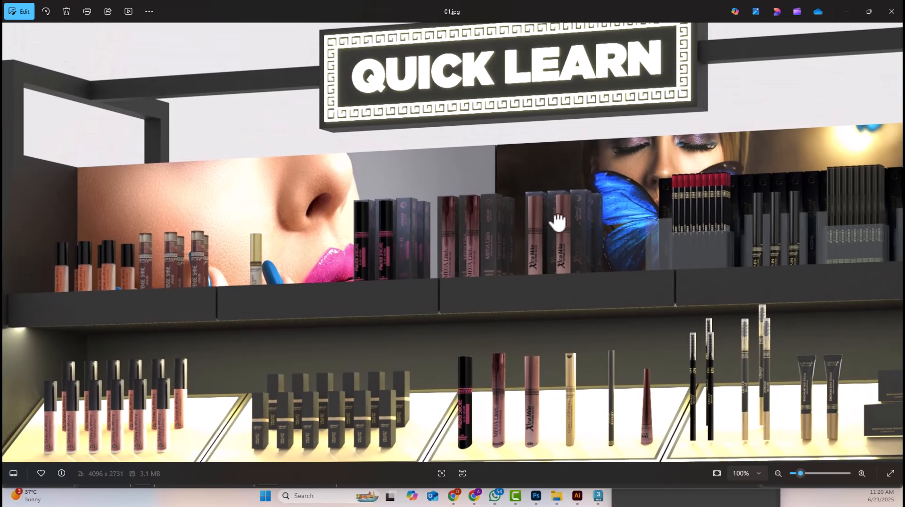
drag(556, 218, 276, 242)
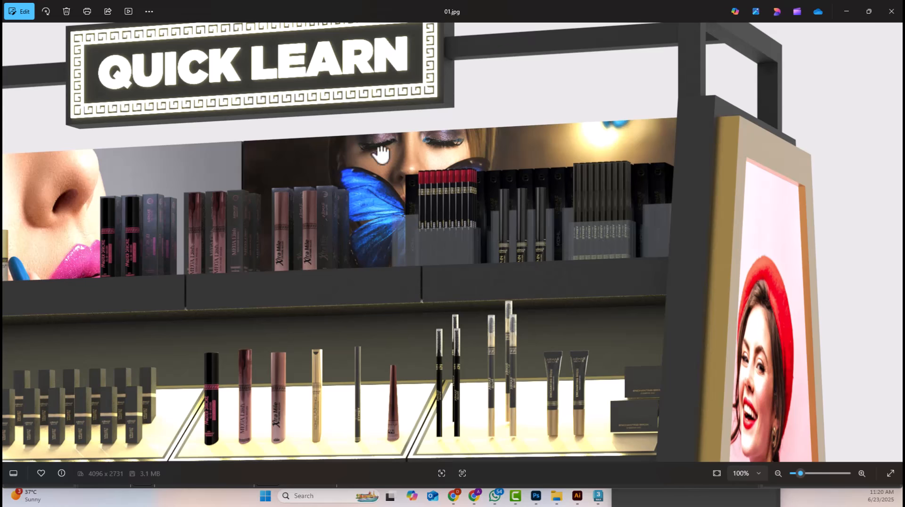
Examine the render at 100% from the header sign down the side poster to the lower product trays and base
drag(380, 151, 432, 296)
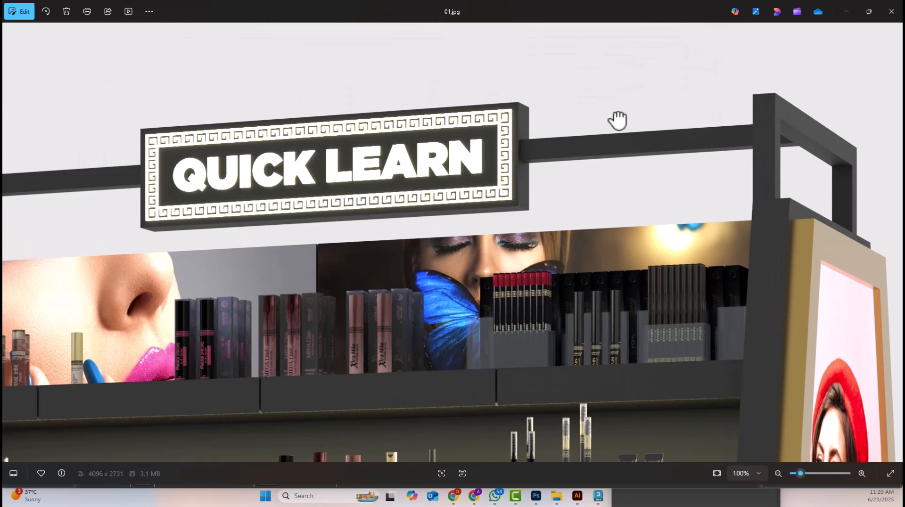
drag(760, 370, 519, 197)
drag(651, 327, 607, 198)
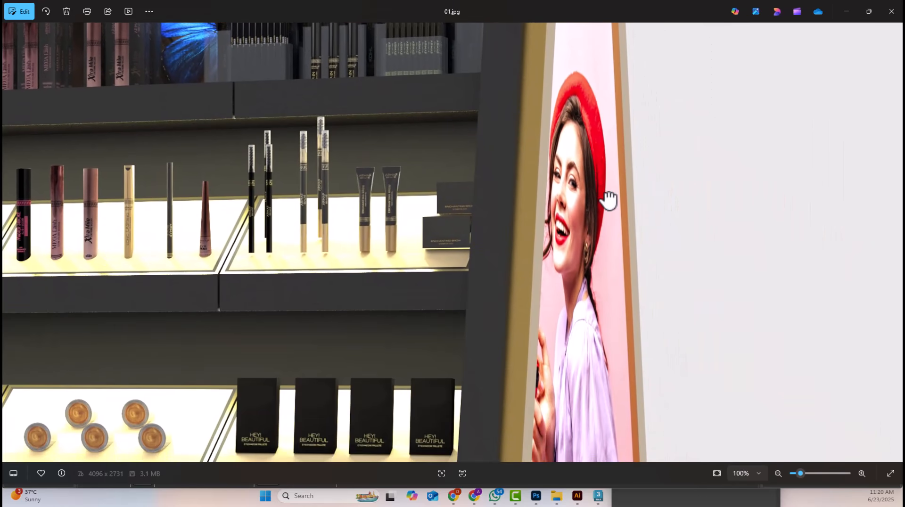
drag(620, 297, 615, 94)
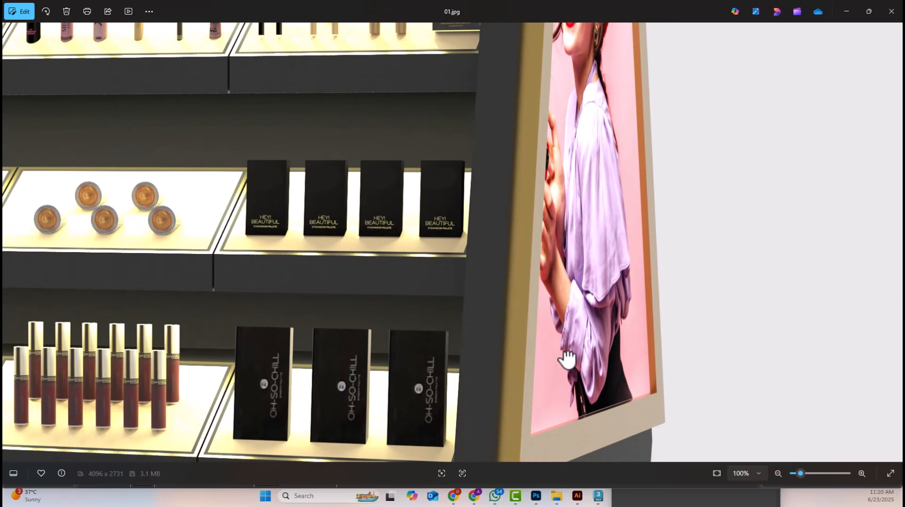
drag(560, 371, 761, 251)
drag(395, 259, 727, 272)
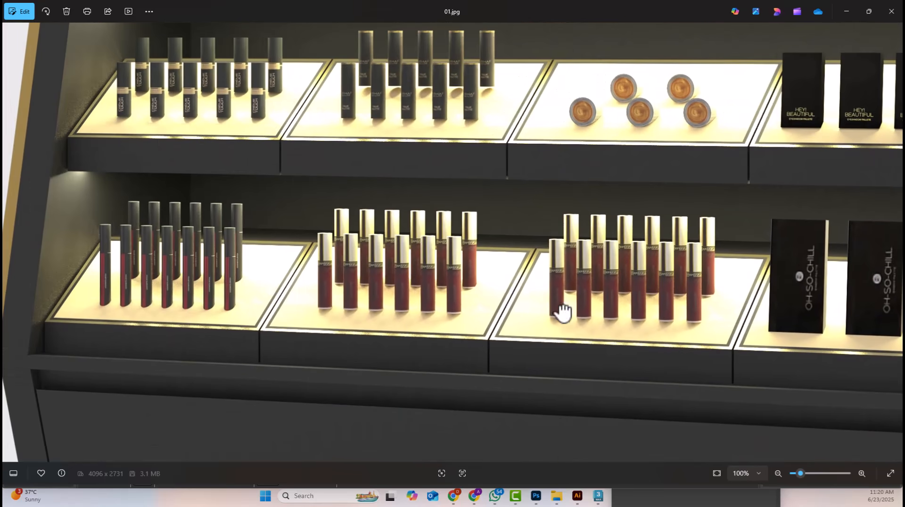
drag(461, 341, 403, 184)
Check the whole gondola at reduced magnification, then inspect the shelf lighting and product trays on the lower shelves more closely
scroll(426, 225, down, 4)
drag(519, 171, 469, 368)
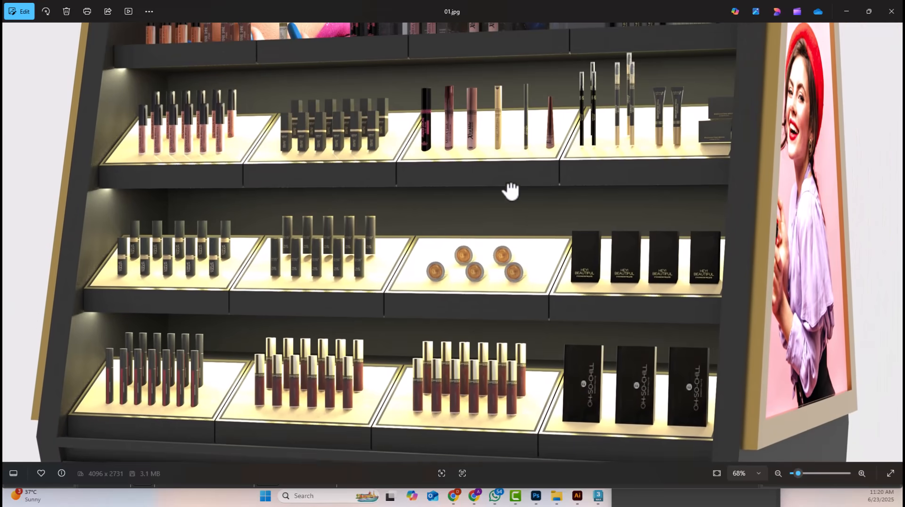
drag(511, 191, 507, 391)
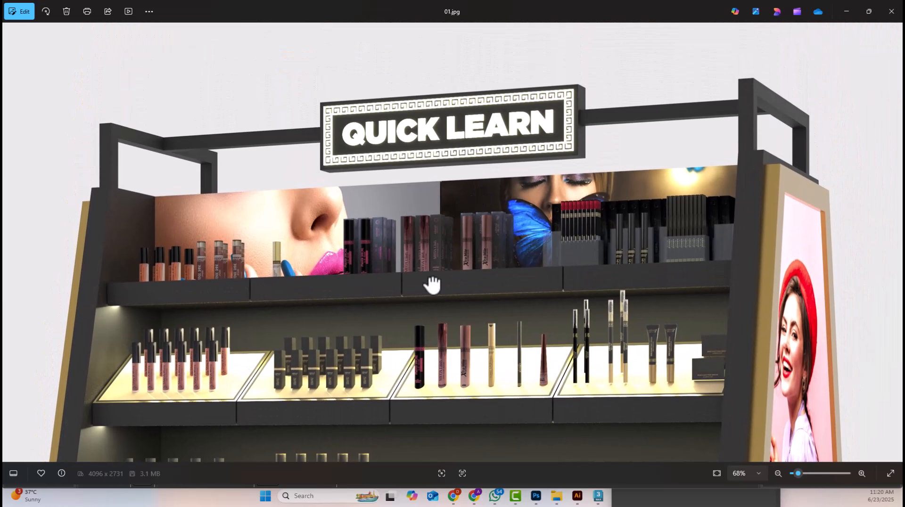
drag(432, 285, 372, 246)
drag(669, 279, 619, 165)
drag(689, 351, 701, 265)
drag(618, 334, 754, 281)
drag(396, 244, 461, 392)
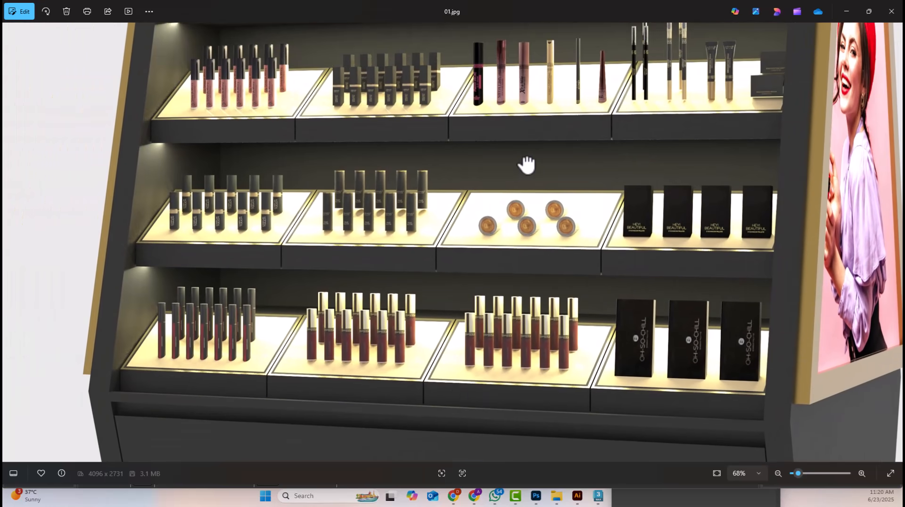
scroll(526, 164, down, 6)
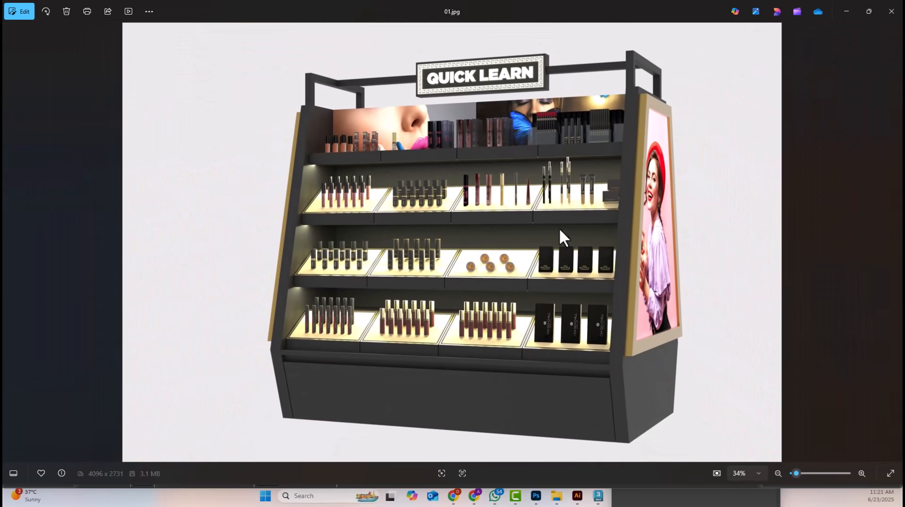
scroll(557, 235, up, 6)
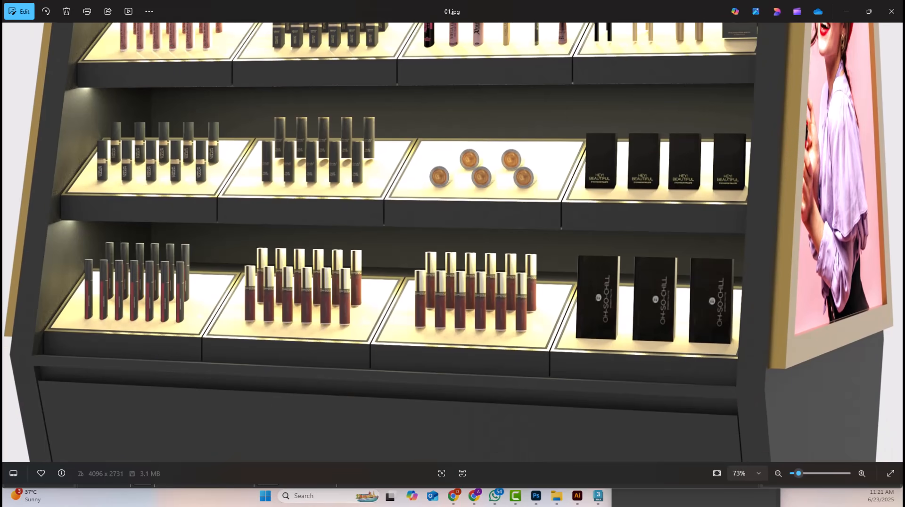